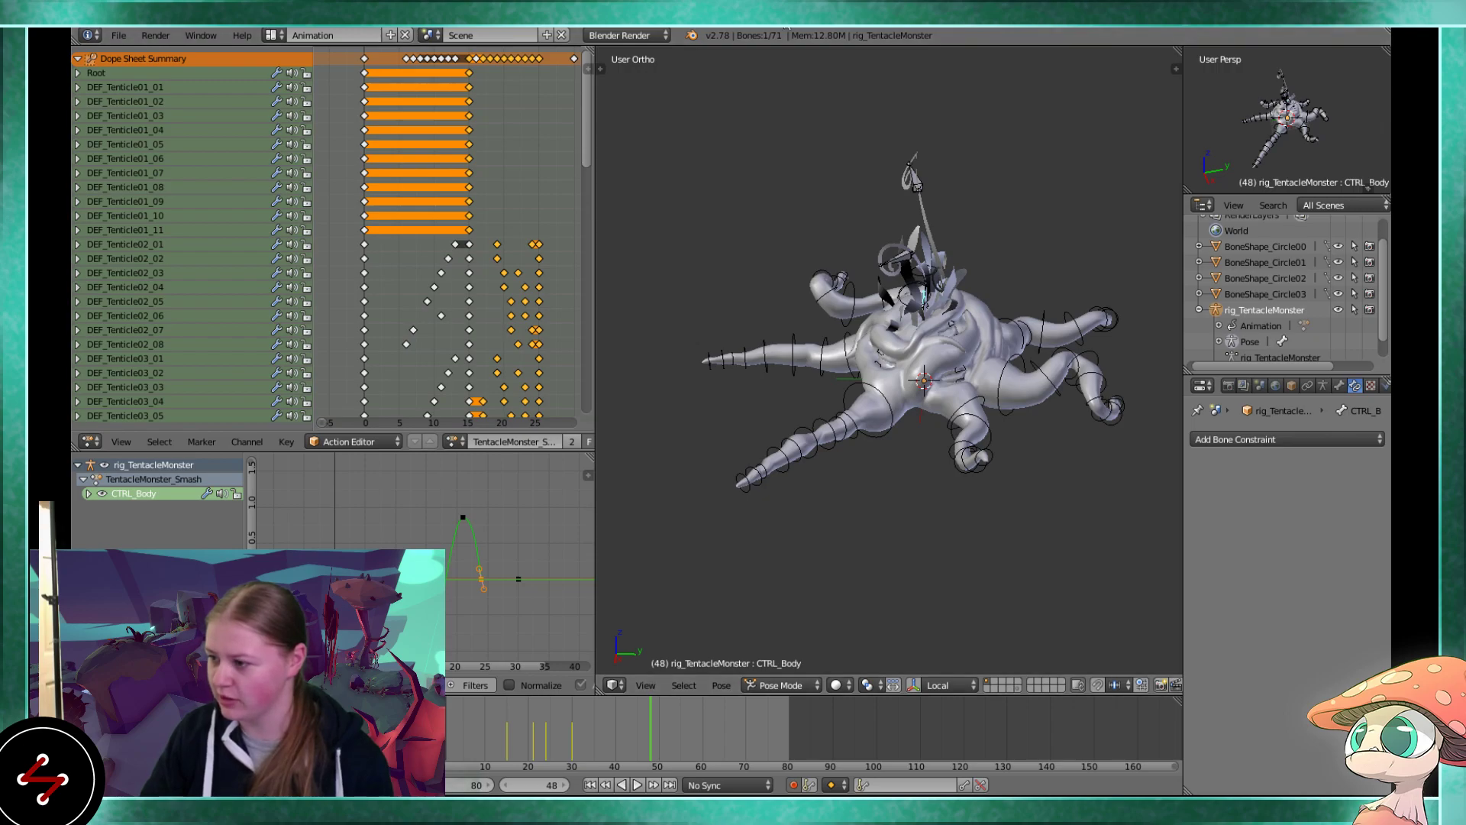
Select the DEF_Tenticle03_01 bone at the base of the monster's front tentacle
scroll(909, 467, "up", 2)
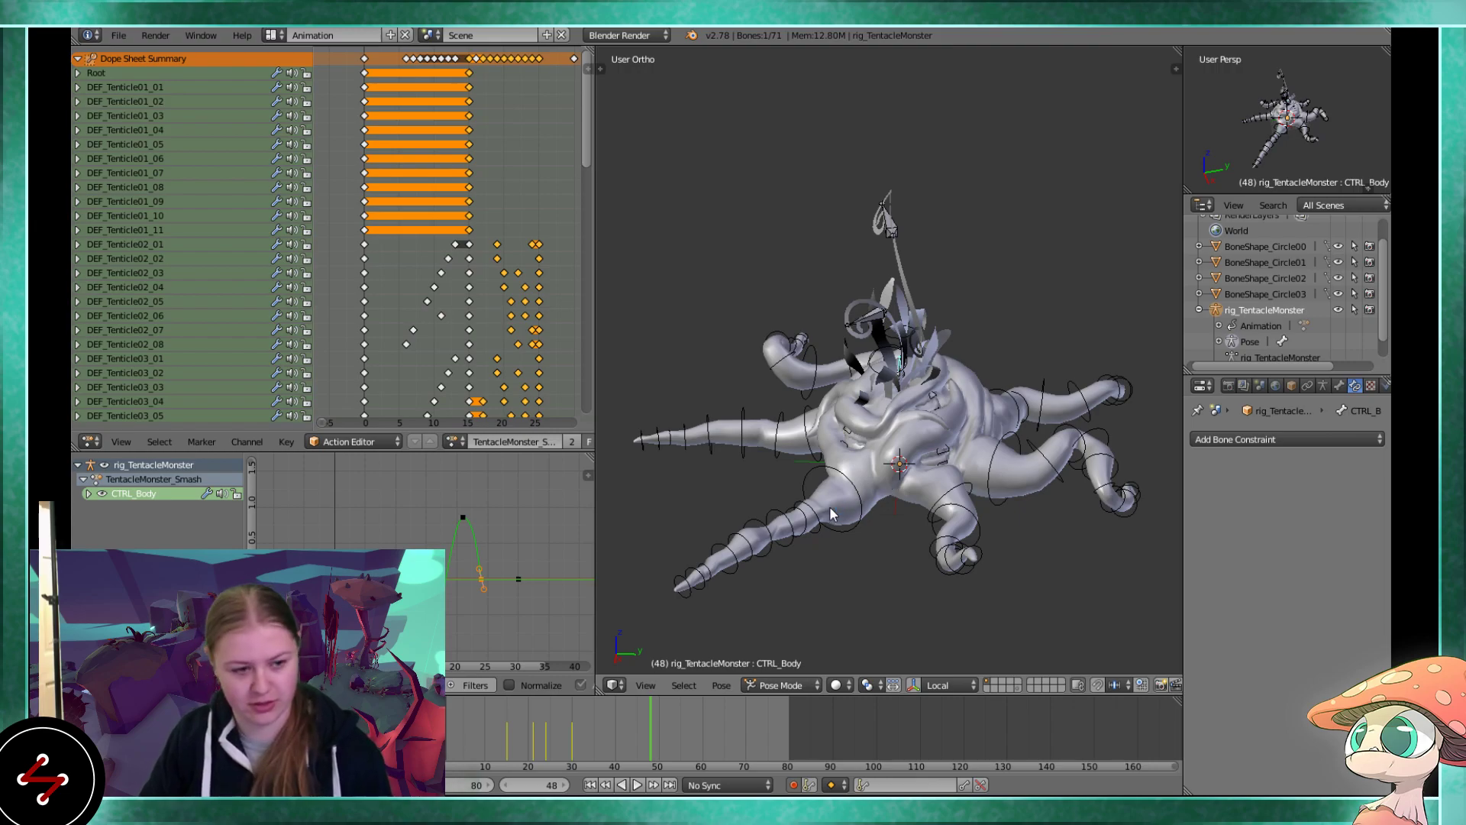
middle_click_drag(831, 514, 830, 424, "shift")
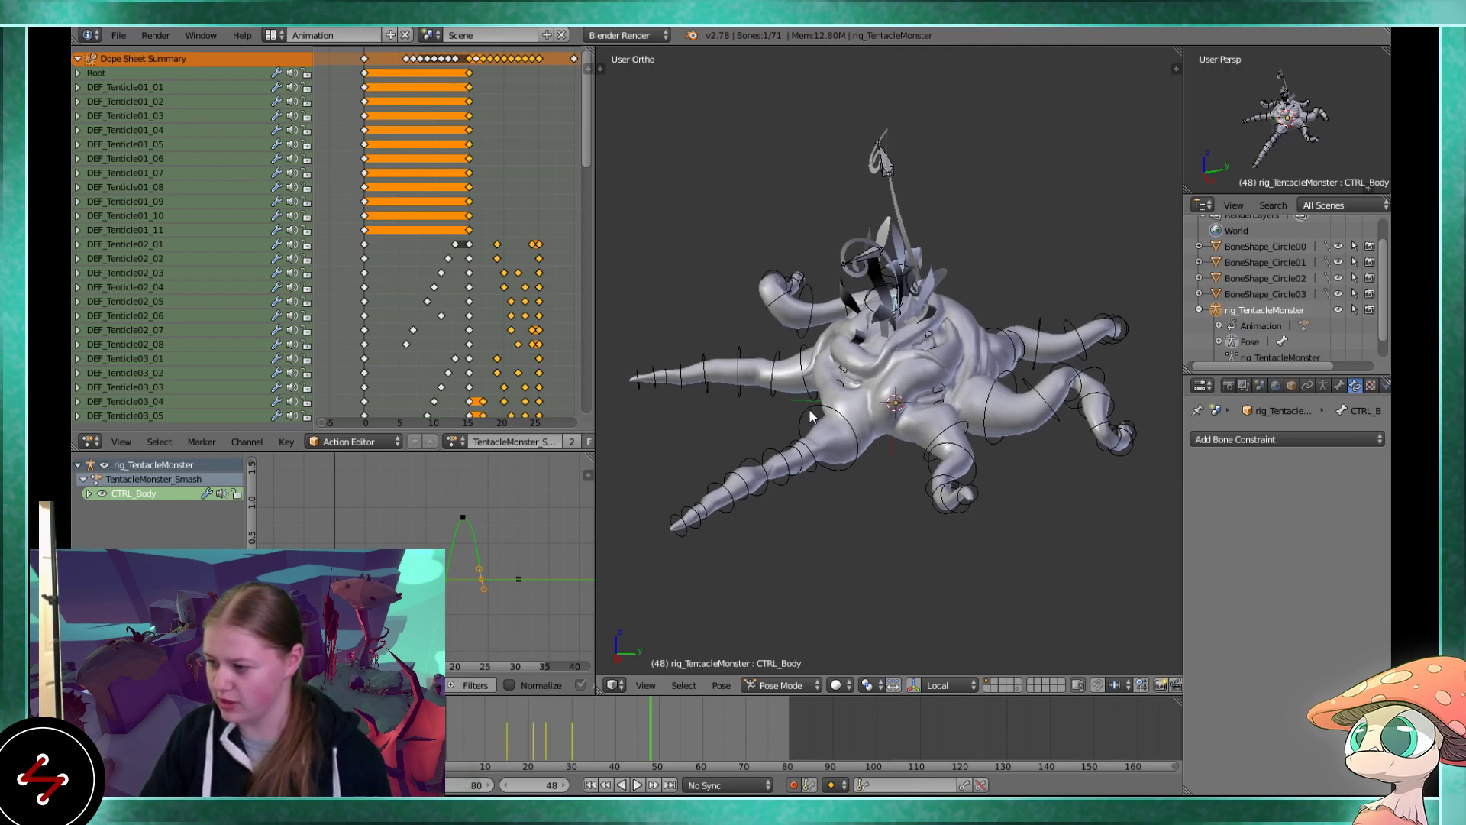
right_click(812, 417)
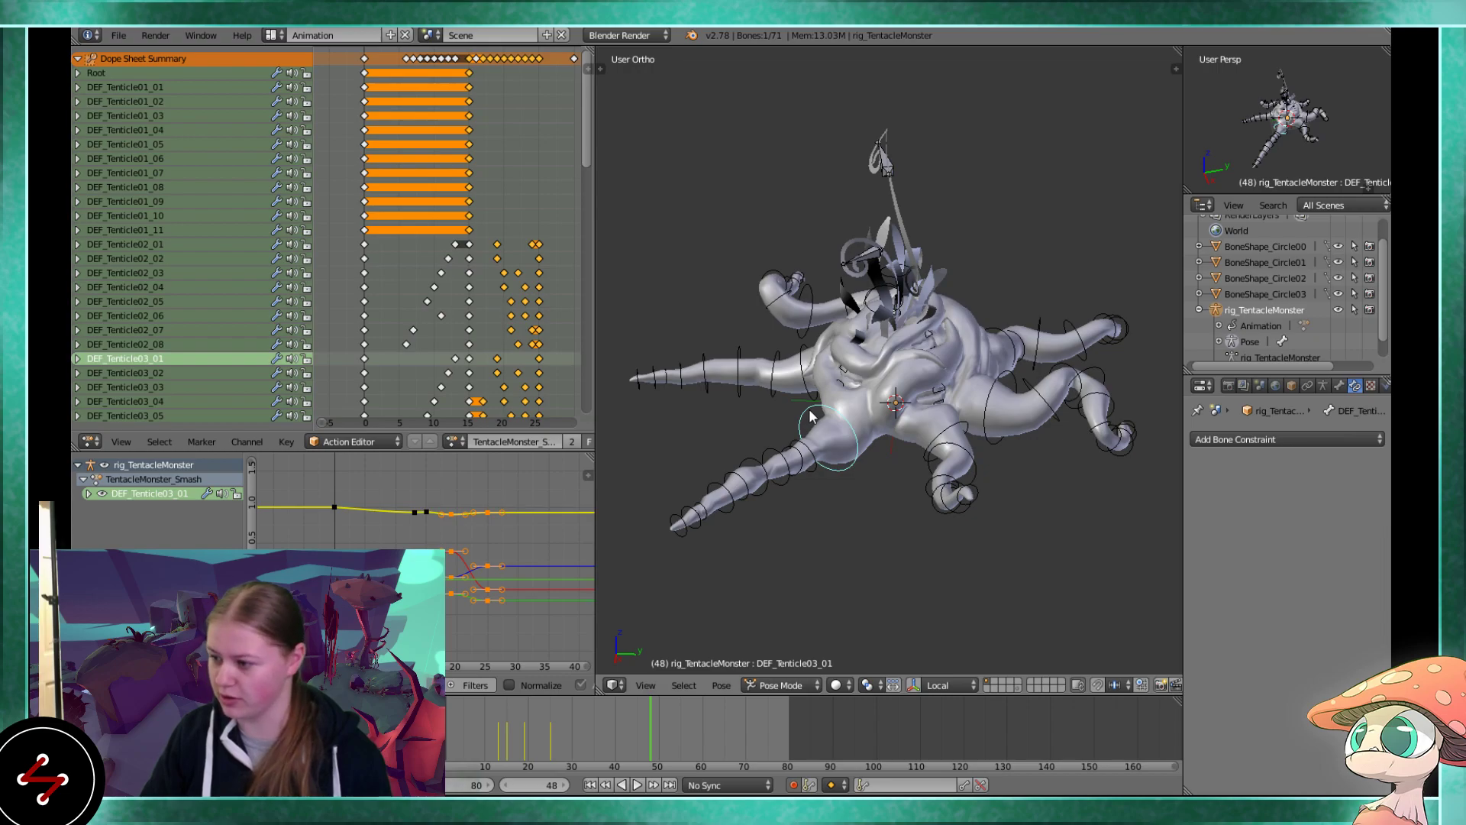
mouse_move(812, 417)
middle_mouse_down()
mouse_move(843, 470)
mouse_move(798, 428)
mouse_move(831, 385)
mouse_move(814, 445)
middle_mouse_up()
scroll(831, 386, "up", 1)
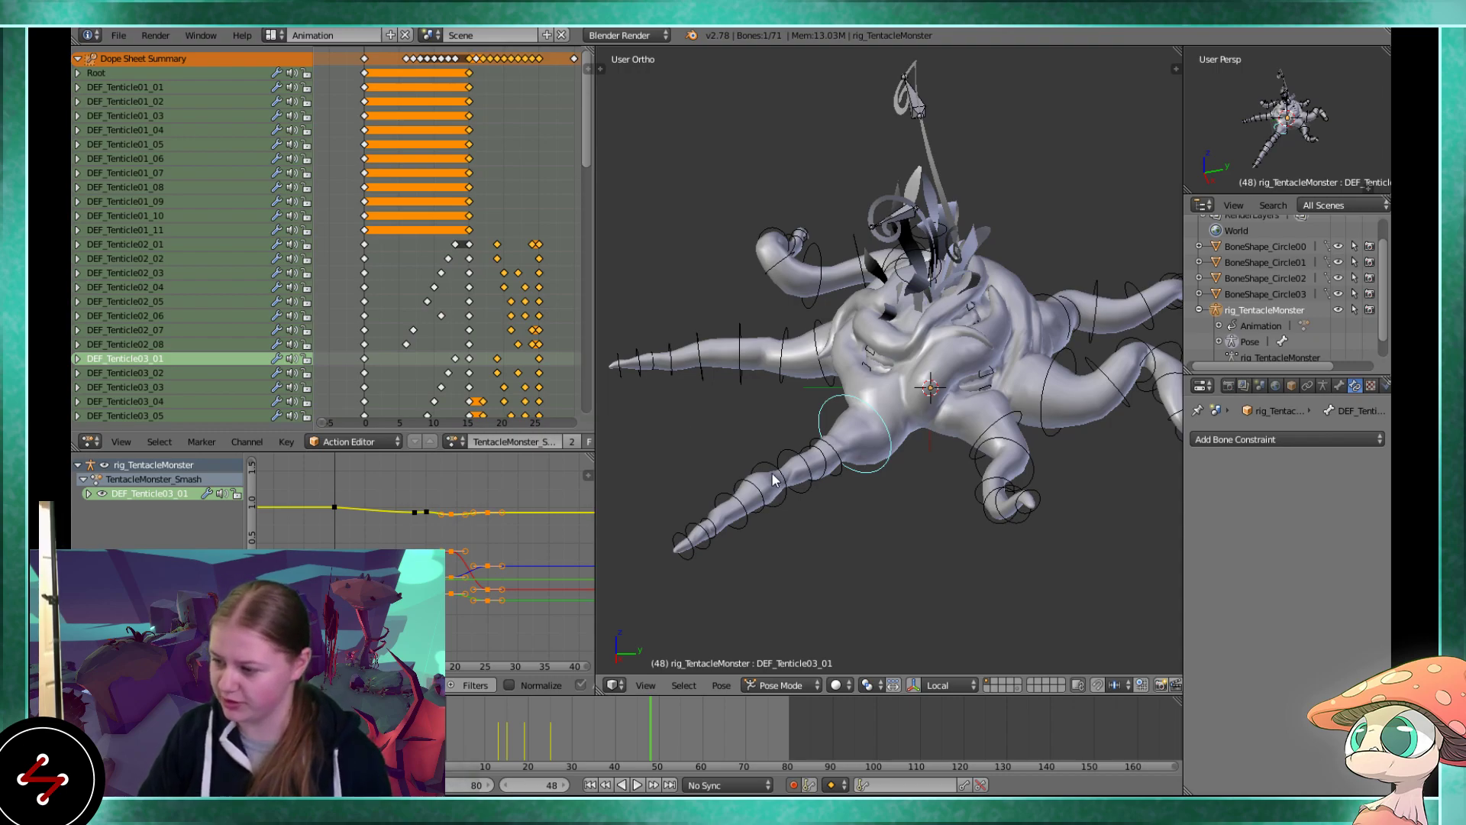
middle_click_drag(814, 454, 787, 518, "shift")
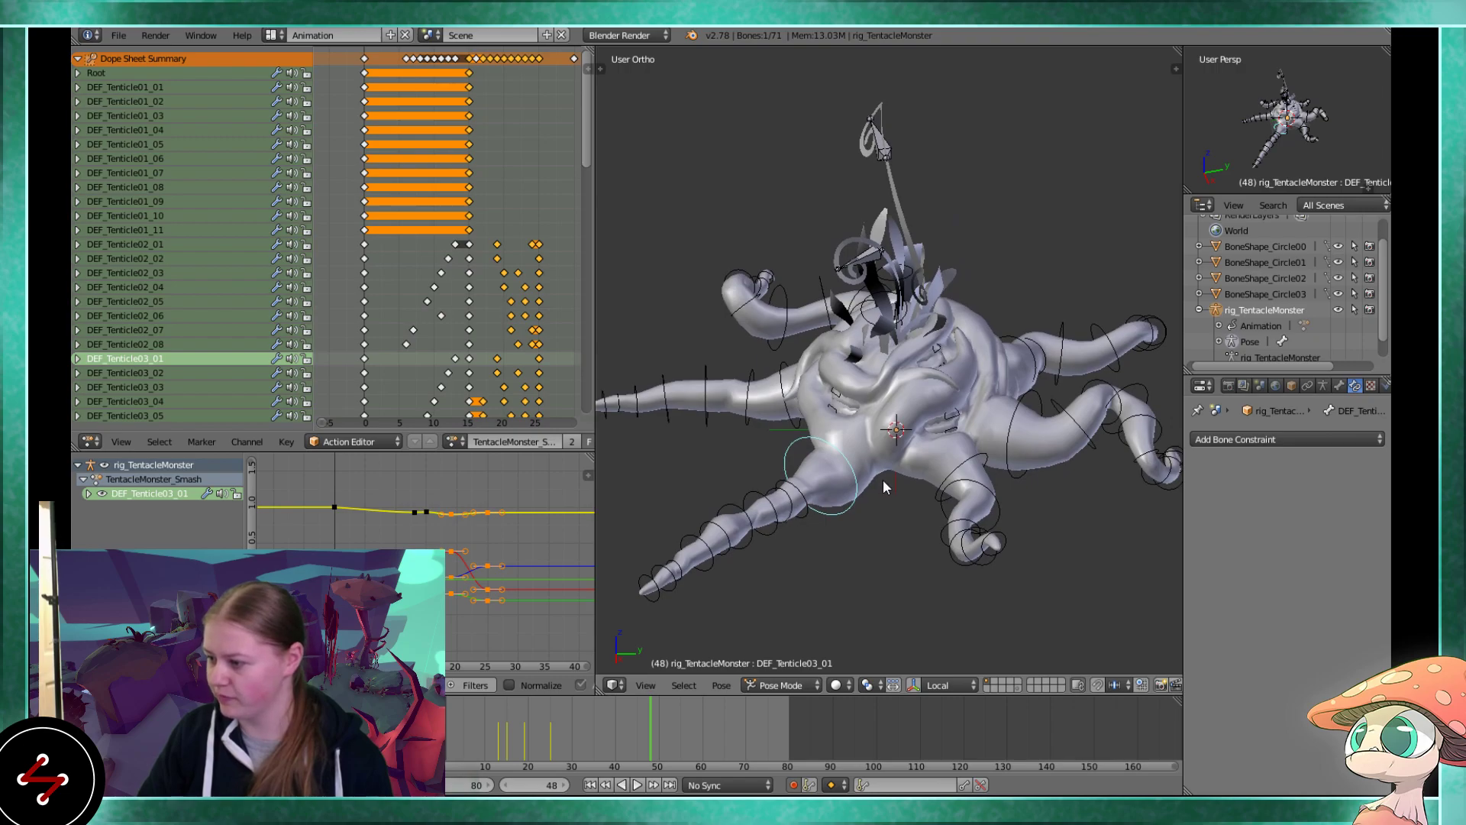
Switch the rig to the TentacleMonster_Idle action and play its animation
left_click(458, 441)
left_click(490, 477)
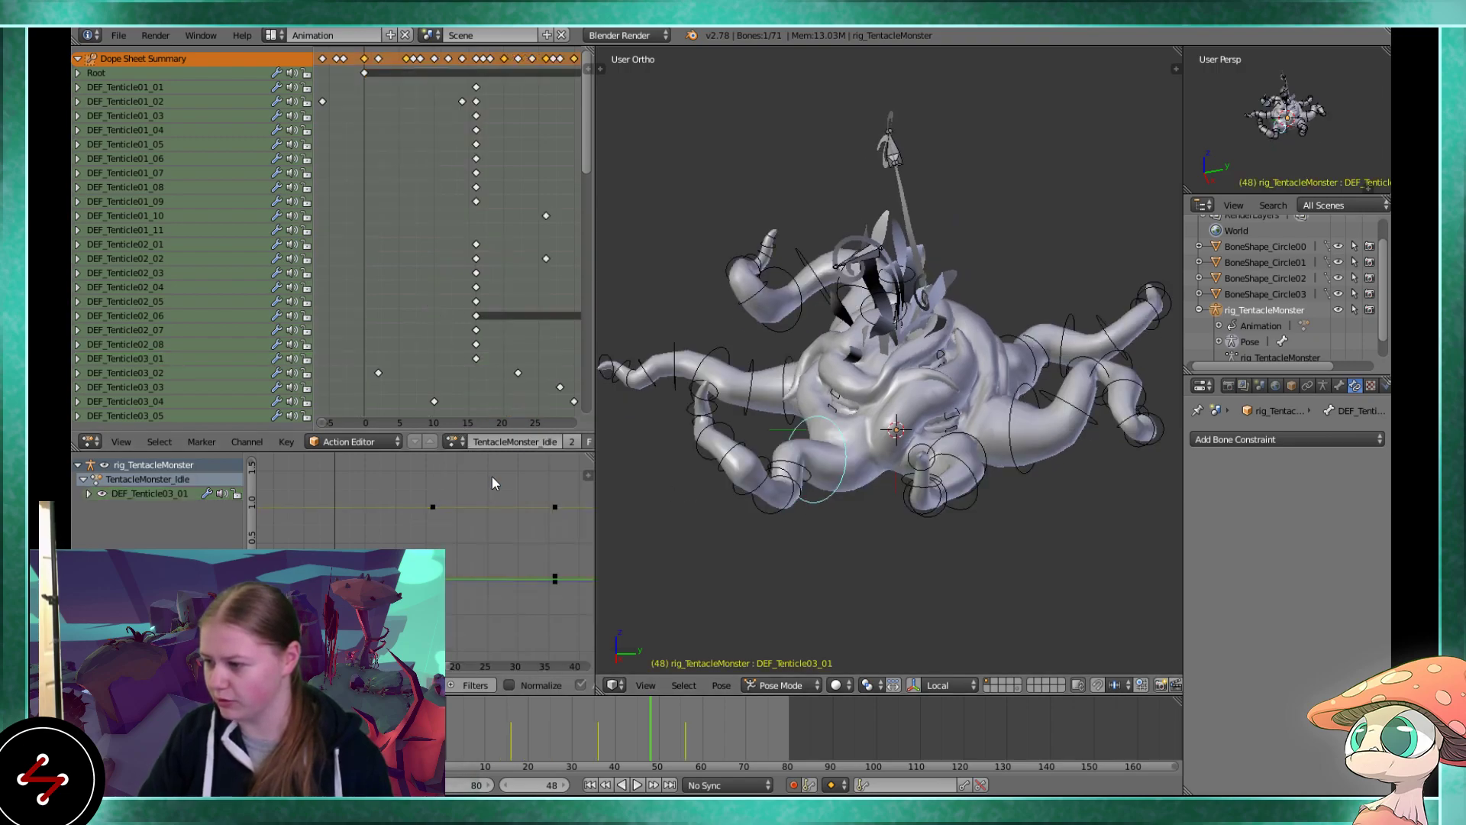
scroll(704, 479, "down", 1)
key("alt+a")
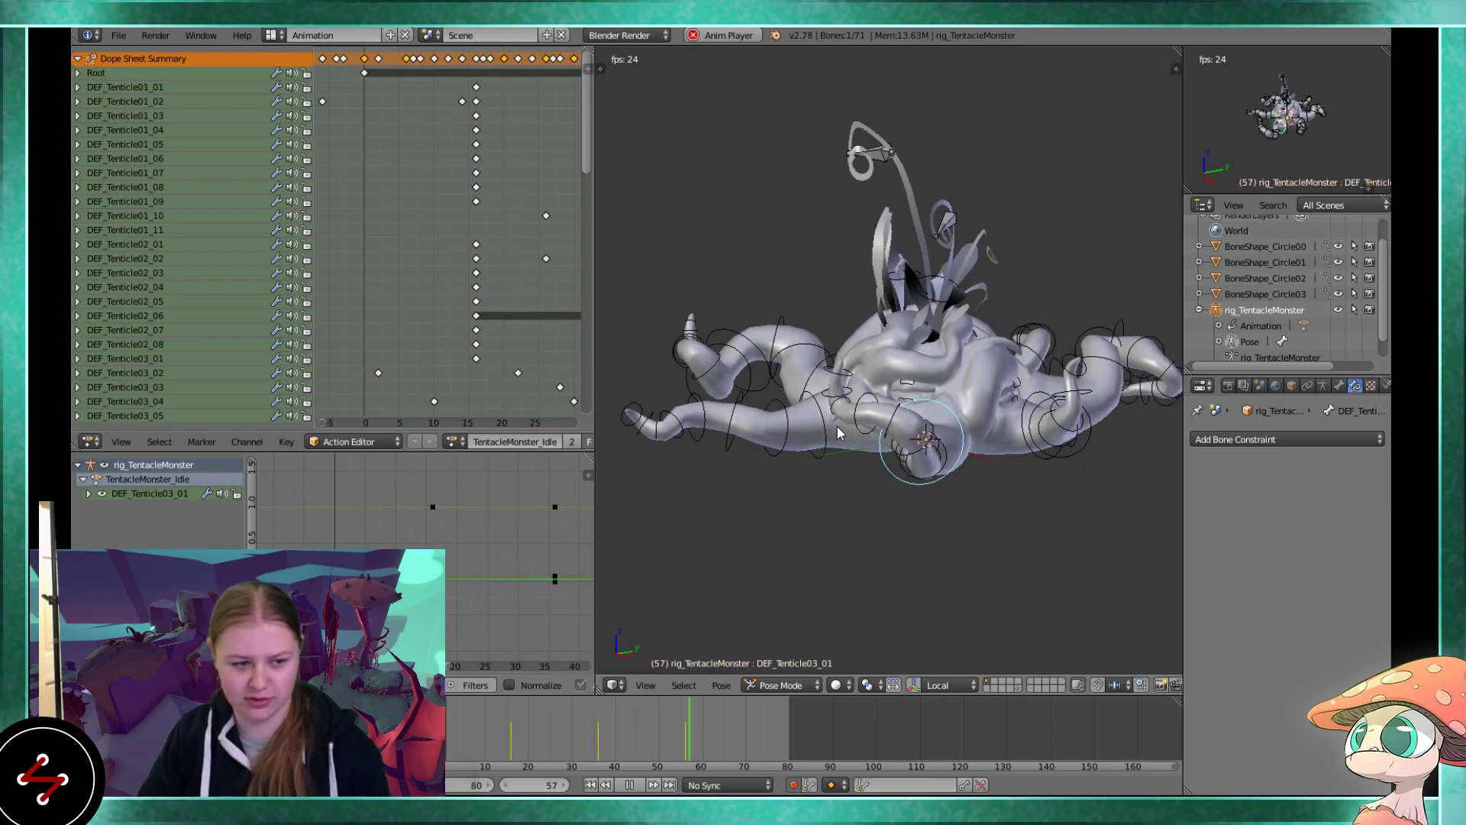
Examine the playing idle animation up close and from several angles, watching the body, face and tentacles
scroll(856, 443, "up", 5)
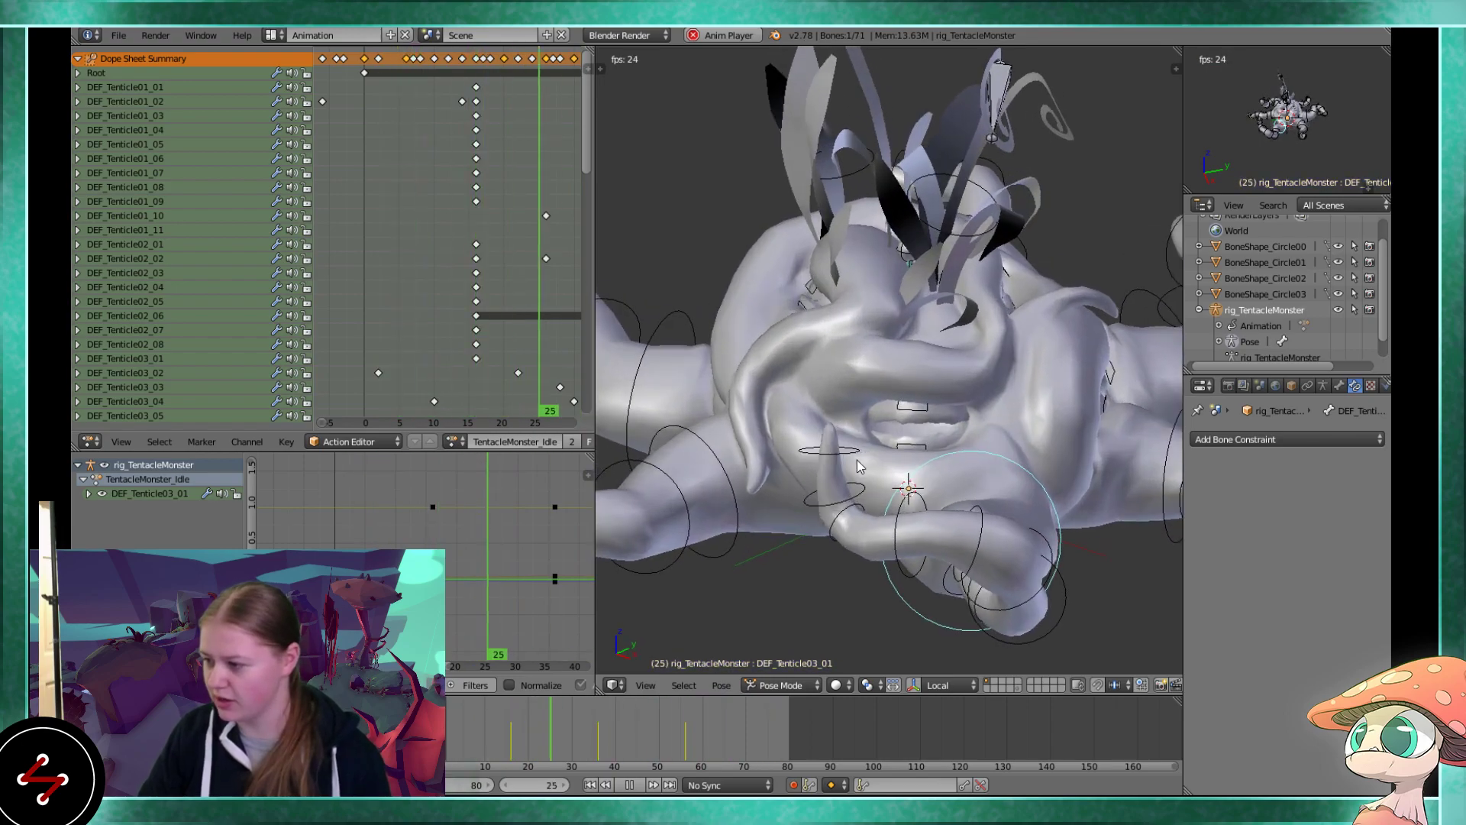
scroll(840, 448, "up", 2)
middle_click_drag(818, 438, 816, 469, "shift")
scroll(816, 469, "down", 1)
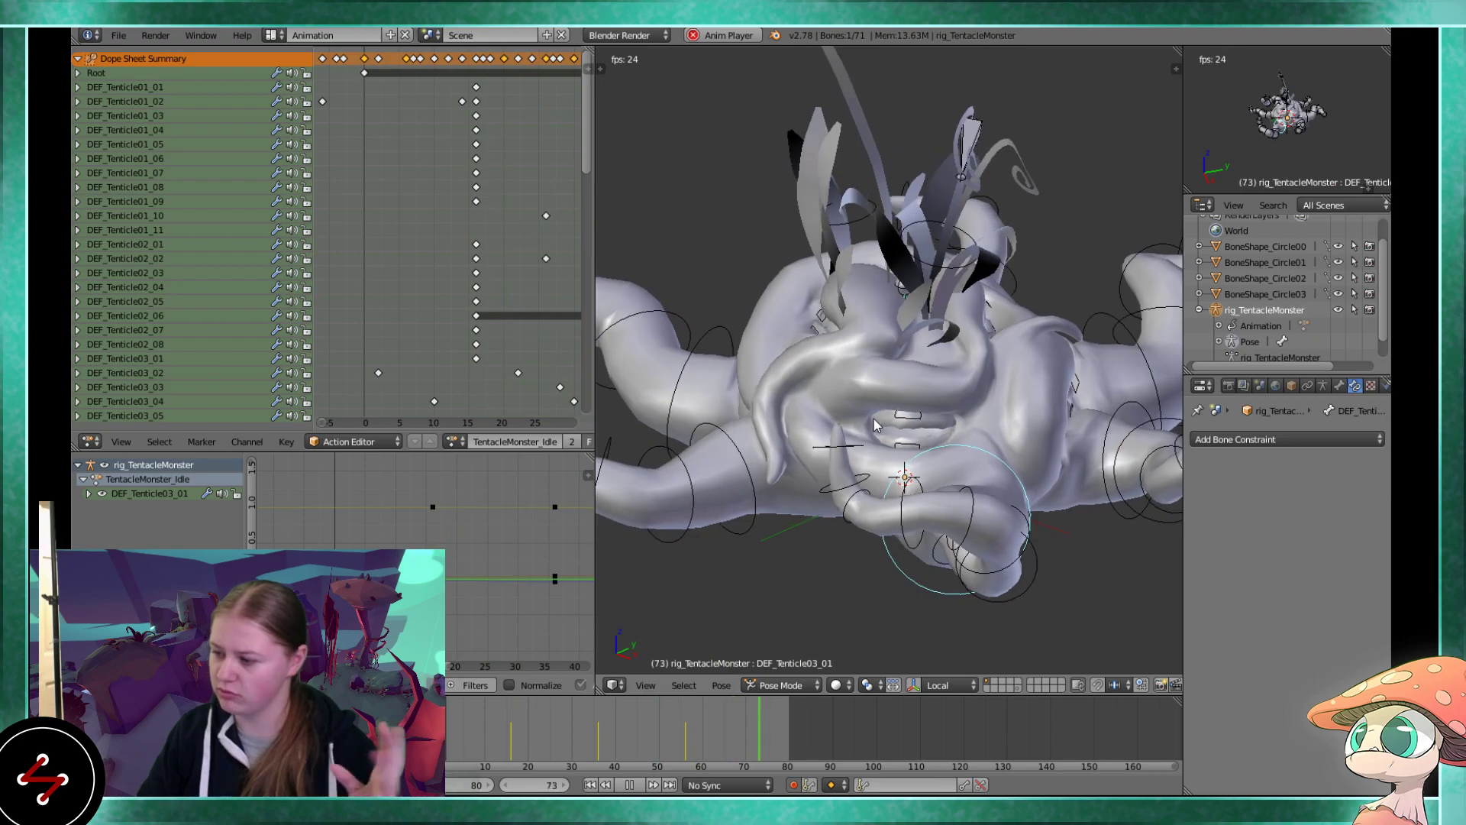
scroll(899, 382, "down", 2)
middle_click_drag(900, 380, 854, 473)
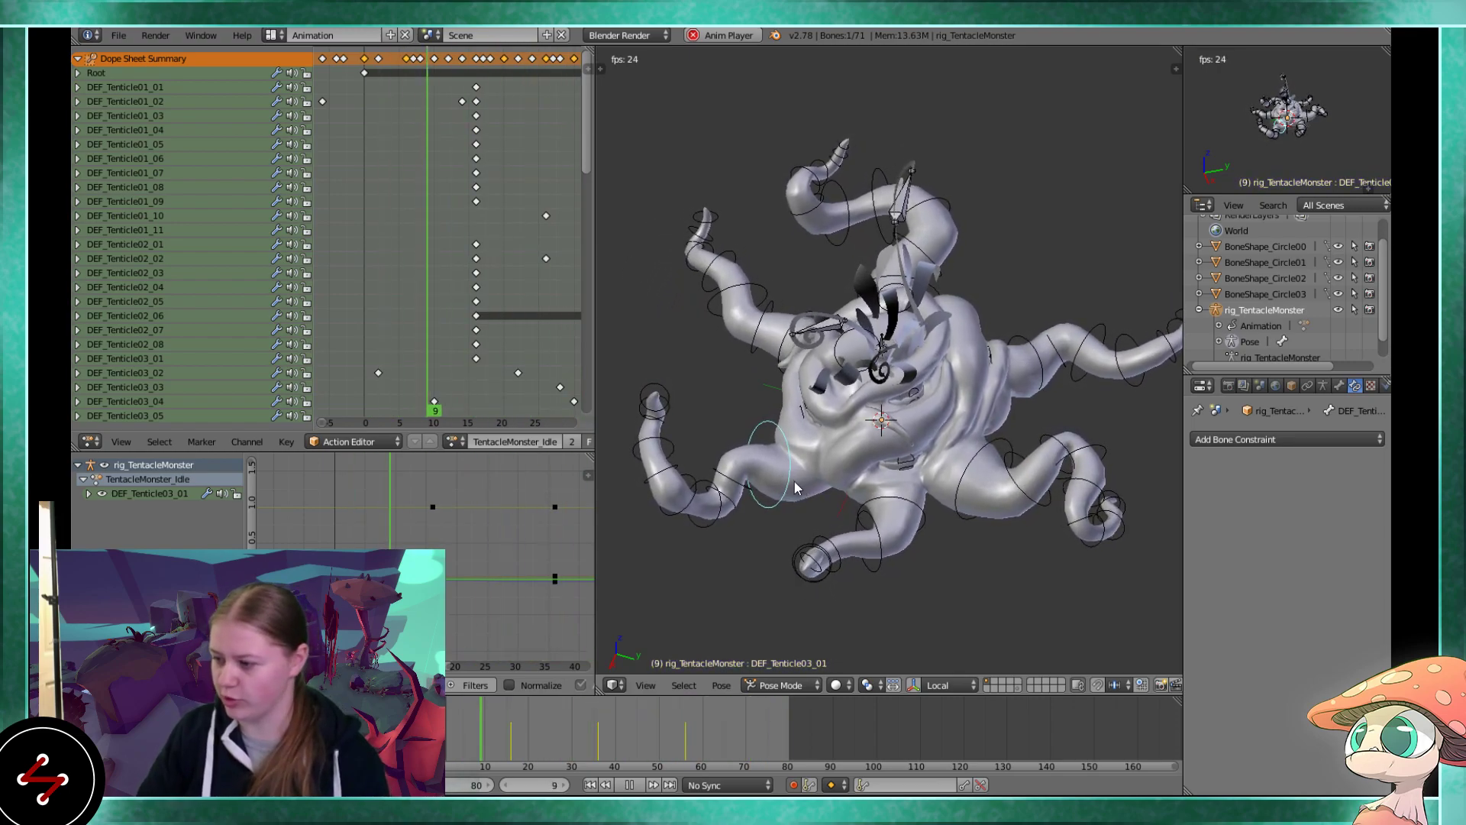
middle_click_drag(801, 483, 893, 359)
scroll(896, 357, "up", 2)
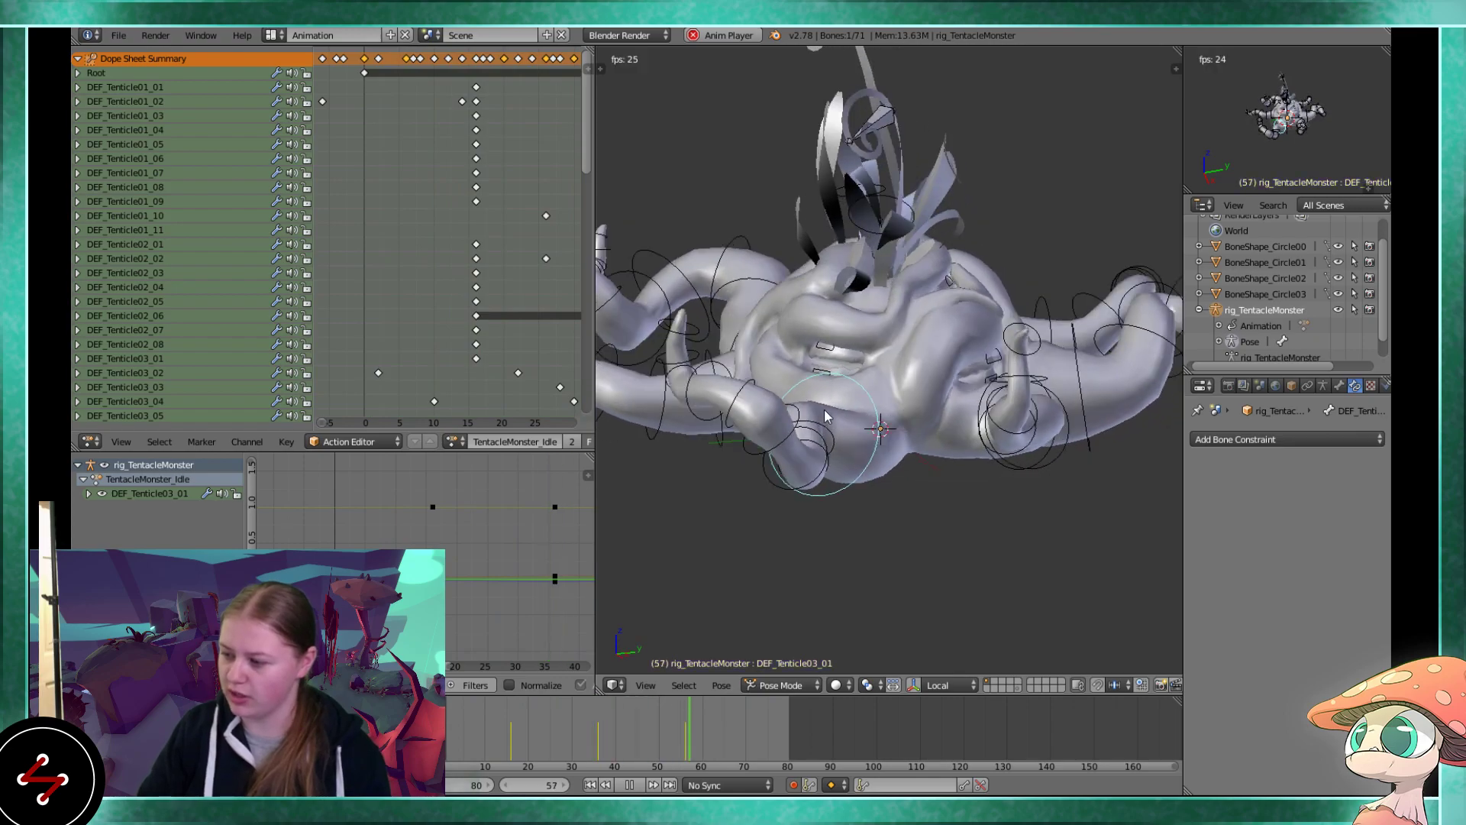
left_click(851, 413)
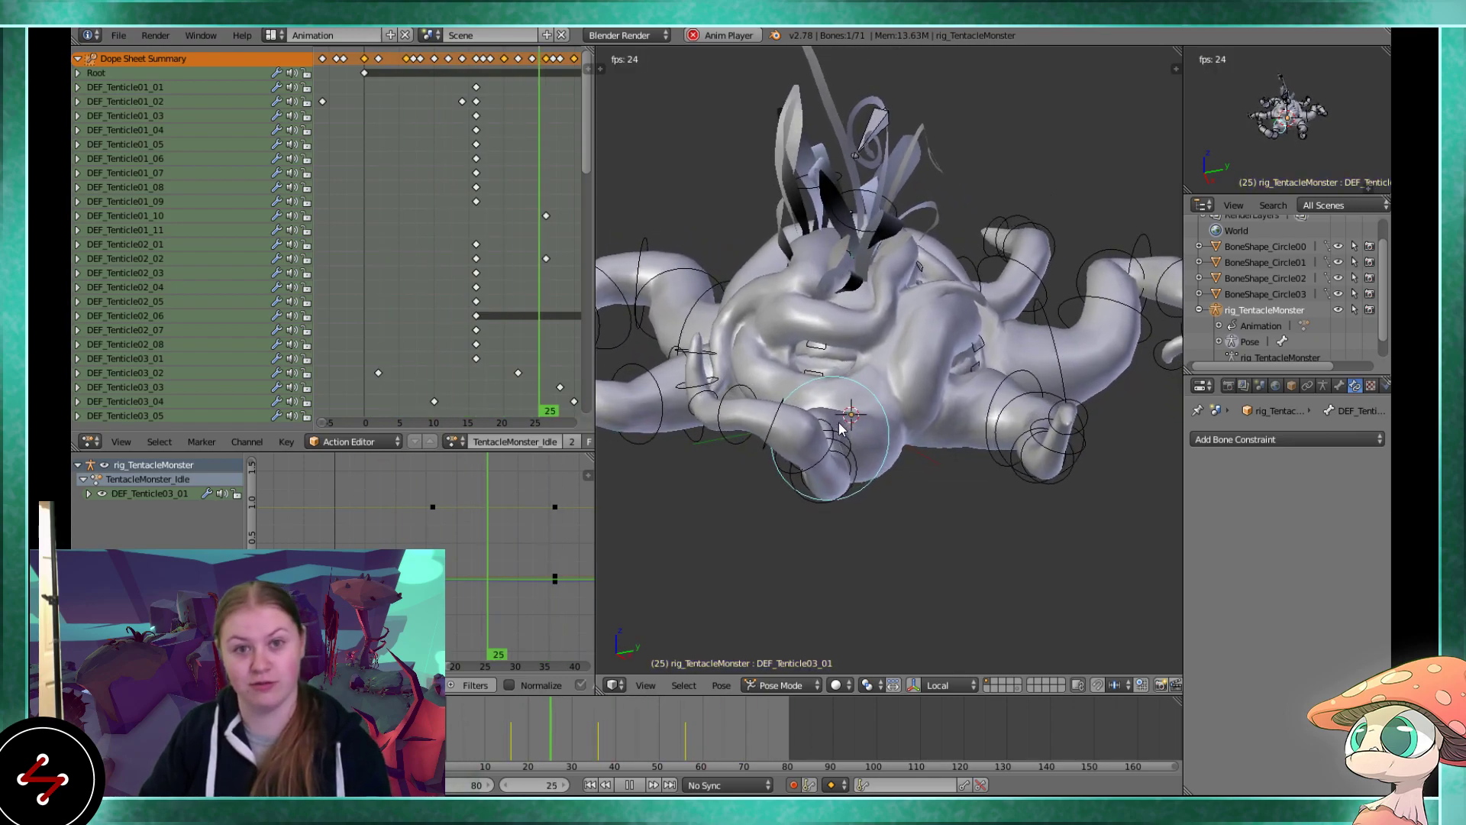
middle_click_drag(840, 427, 919, 472, "shift")
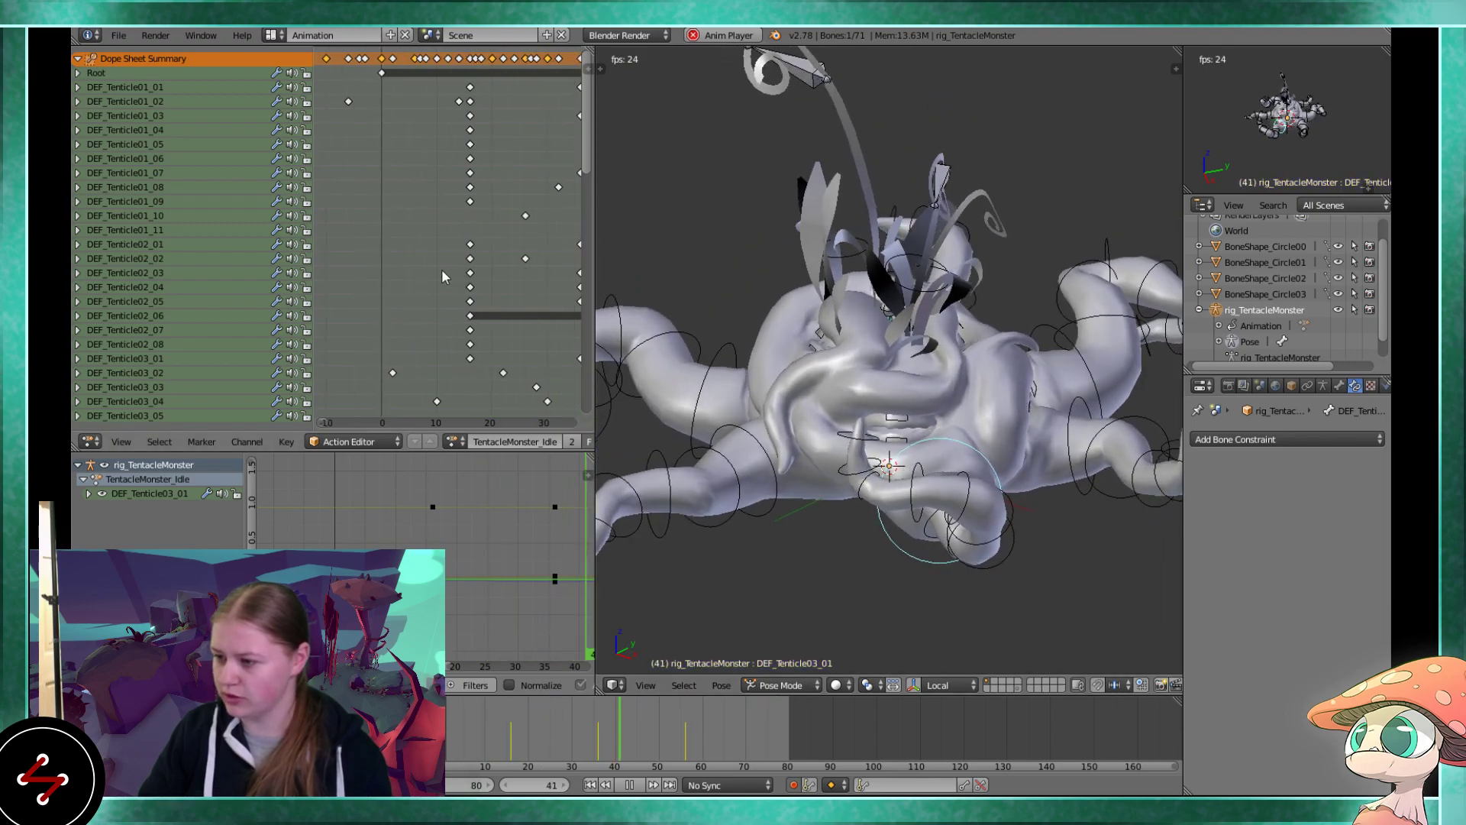
Review the idle action's keyframe spread, stop playback and set the current frame to 16
scroll(469, 262, "down", 4)
scroll(466, 260, "down", 4)
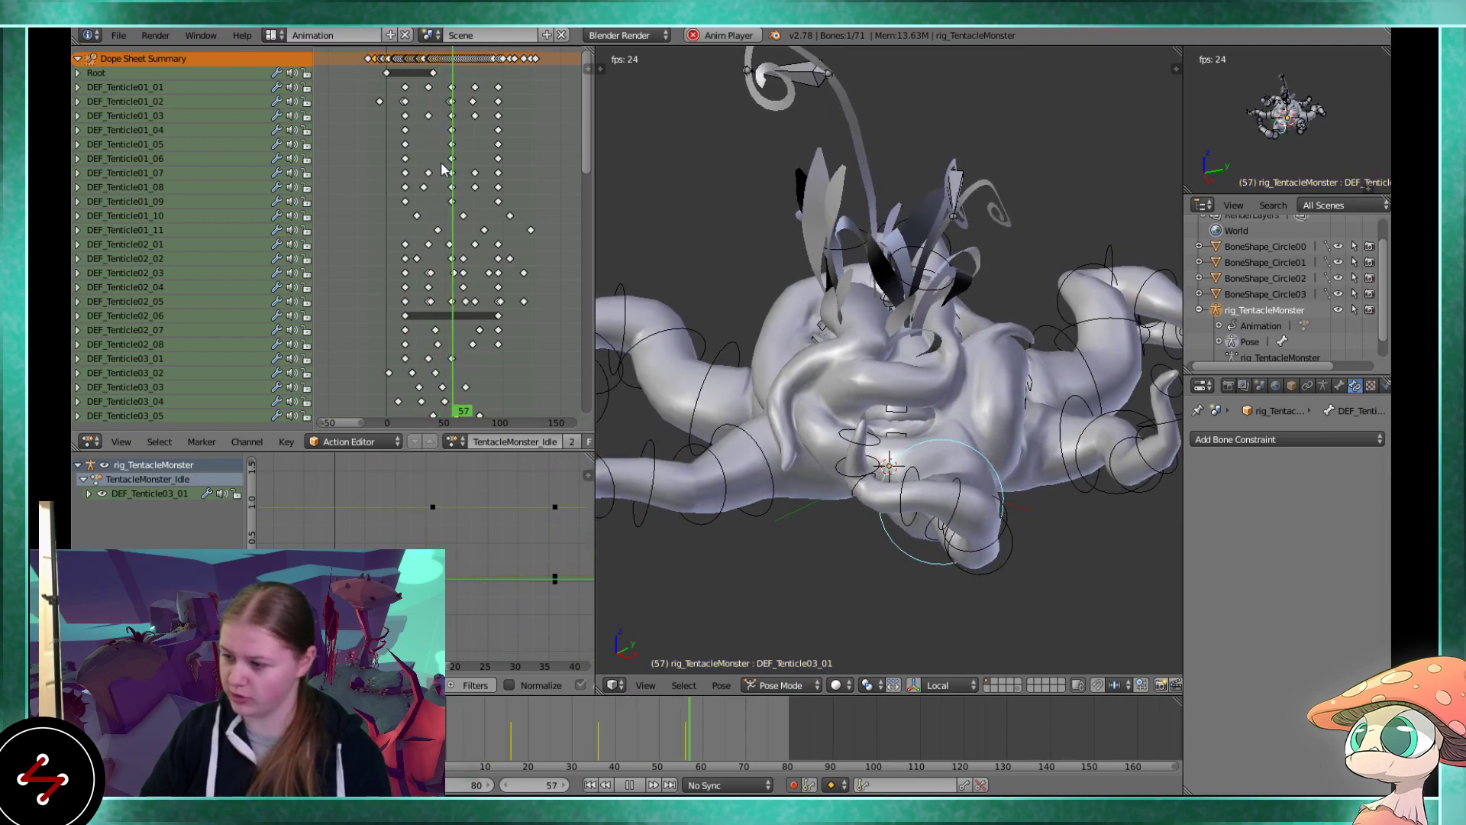
scroll(401, 176, "up", 3)
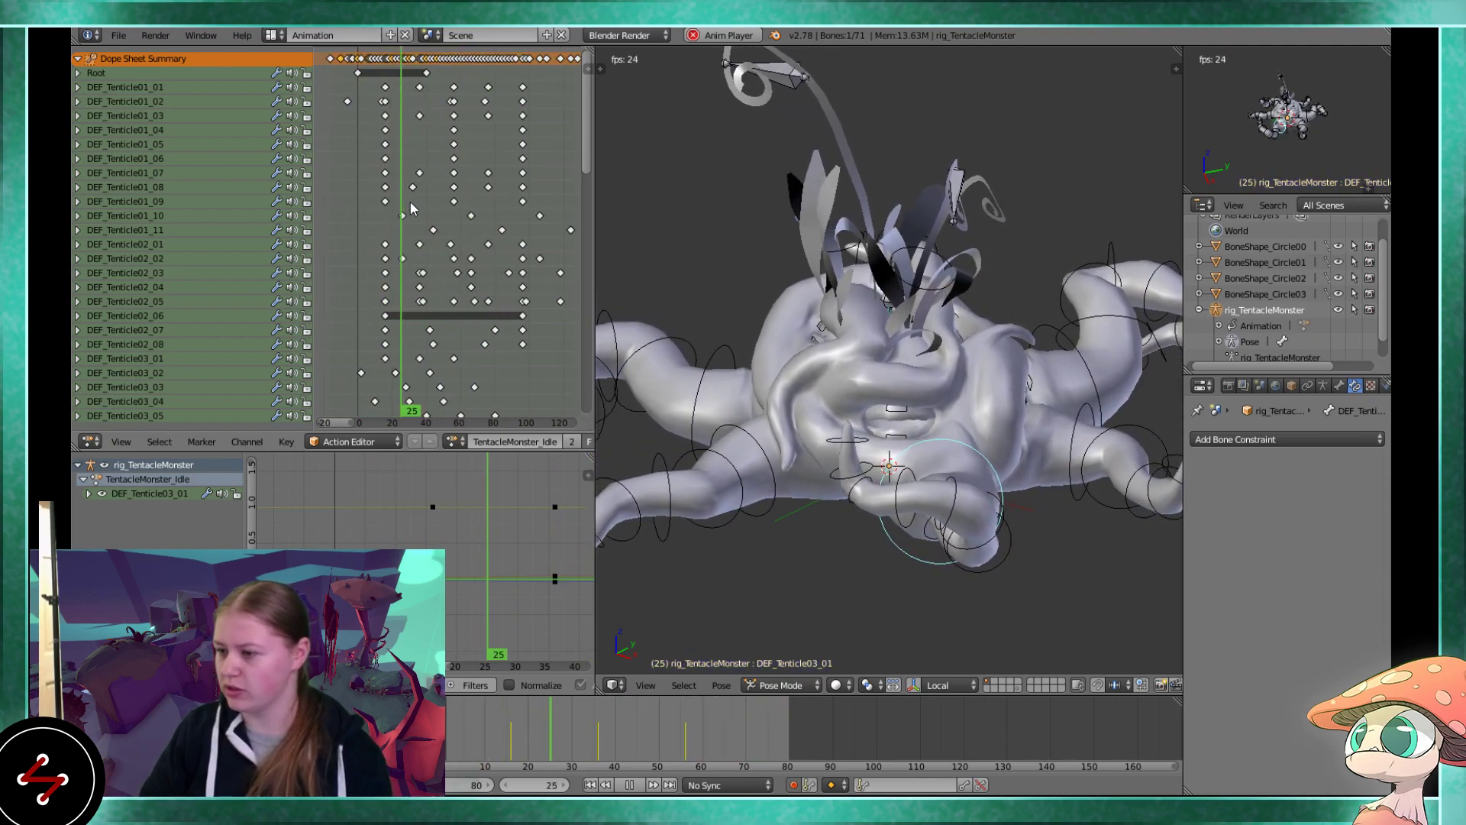
key("alt+a")
middle_click_drag(396, 146, 431, 159)
scroll(431, 158, "up", 1)
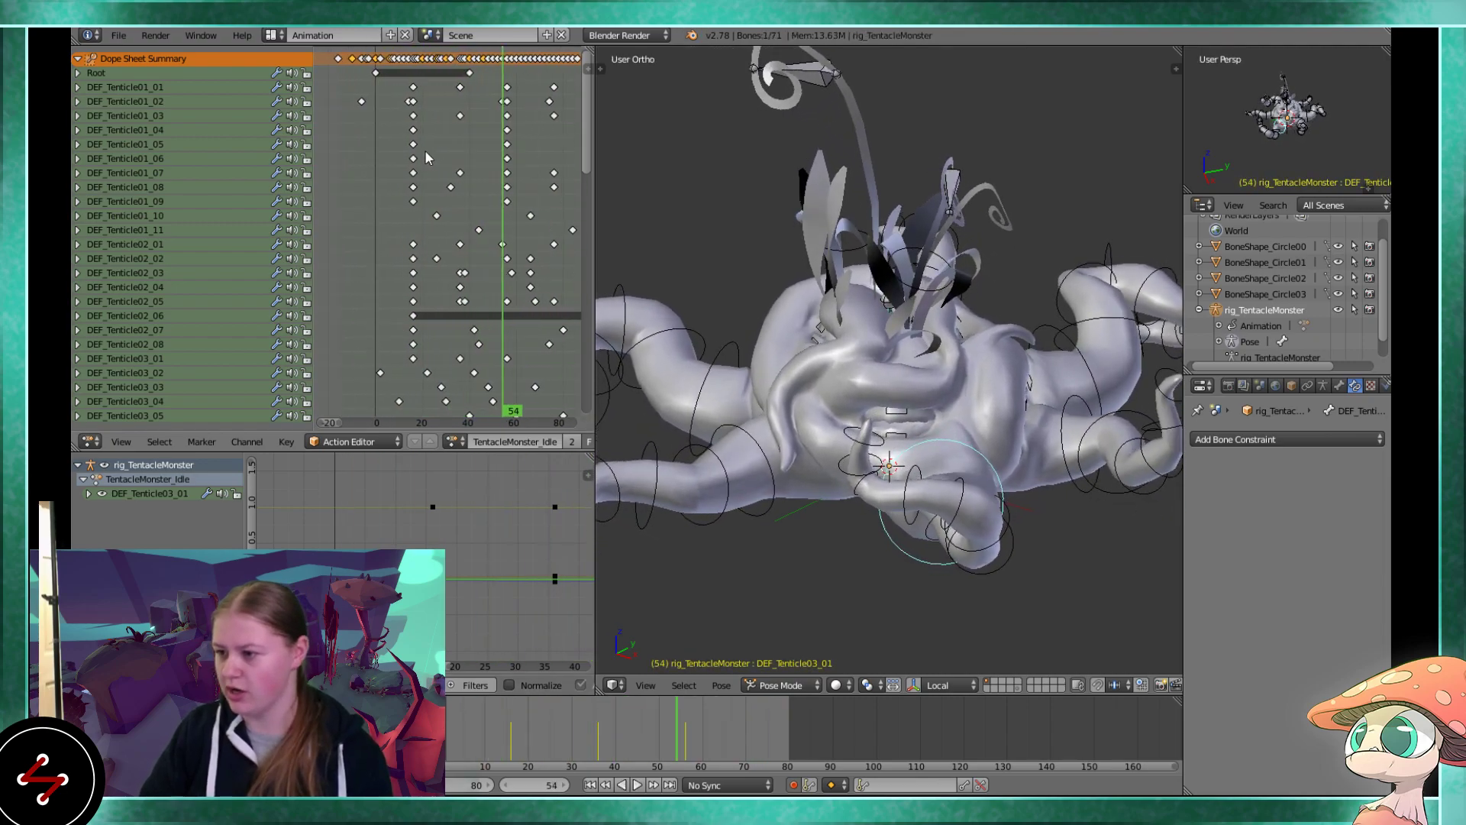
left_click(414, 139)
scroll(416, 193, "up", 2)
Inspect the front tentacle's base up close and compare the idle pose at frames 16 and 36, ending on frame 16
middle_click_drag(753, 415, 640, 524)
scroll(537, 565, "up", 1)
scroll(496, 688, "down", 5)
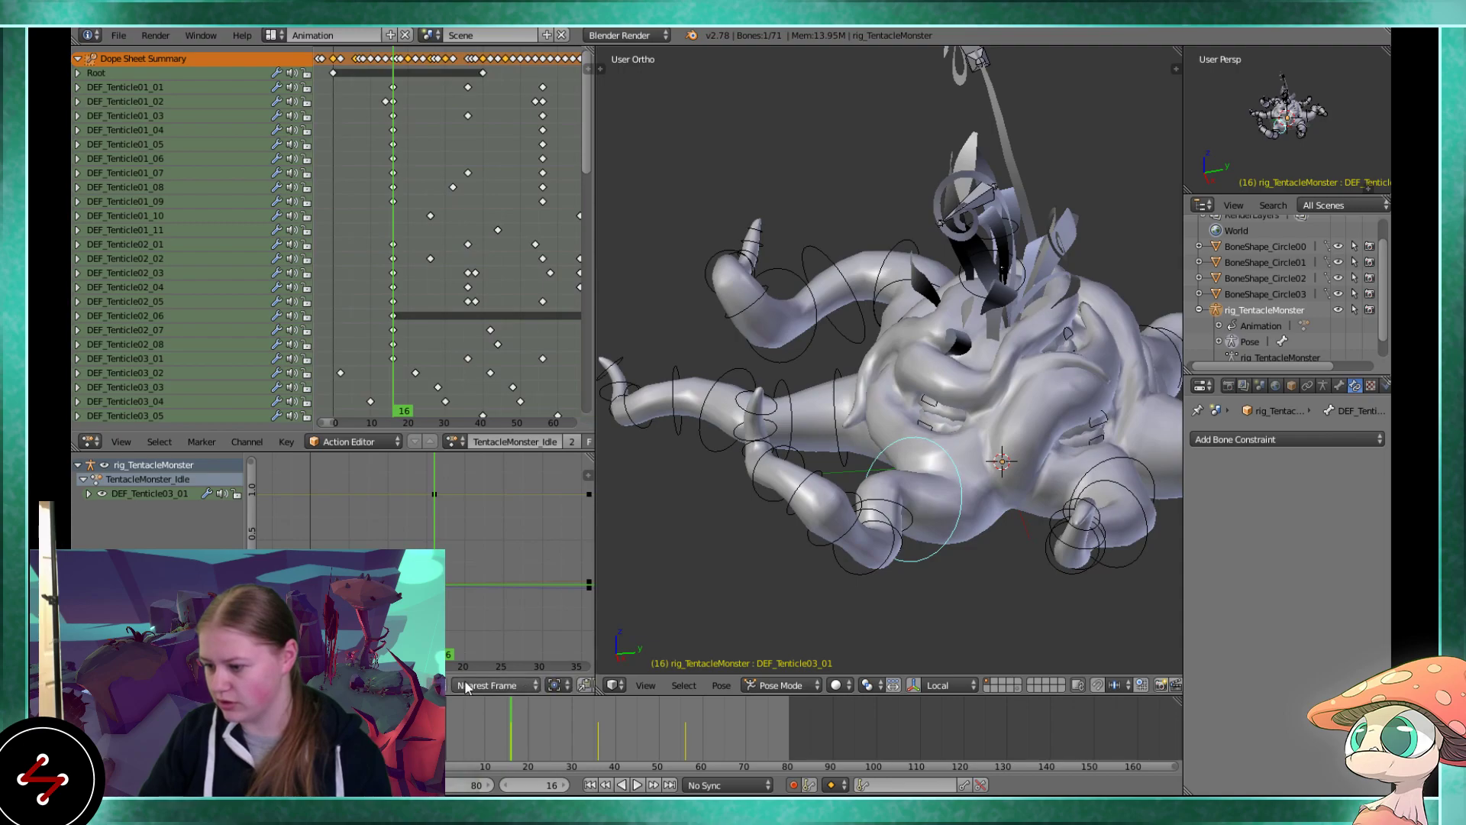
scroll(497, 691, "up", 2)
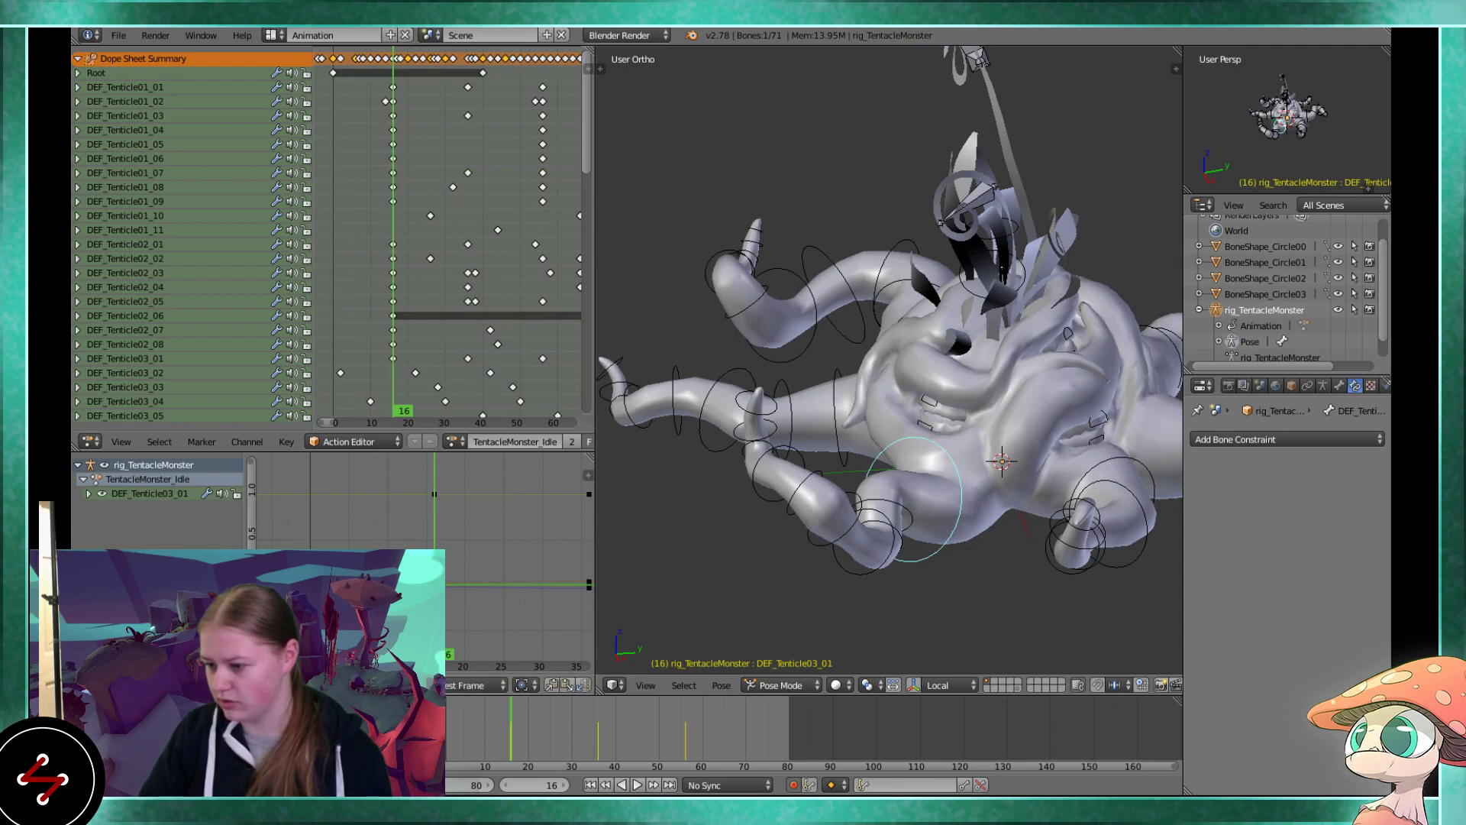
middle_click_drag(816, 511, 794, 481)
scroll(777, 461, "up", 3)
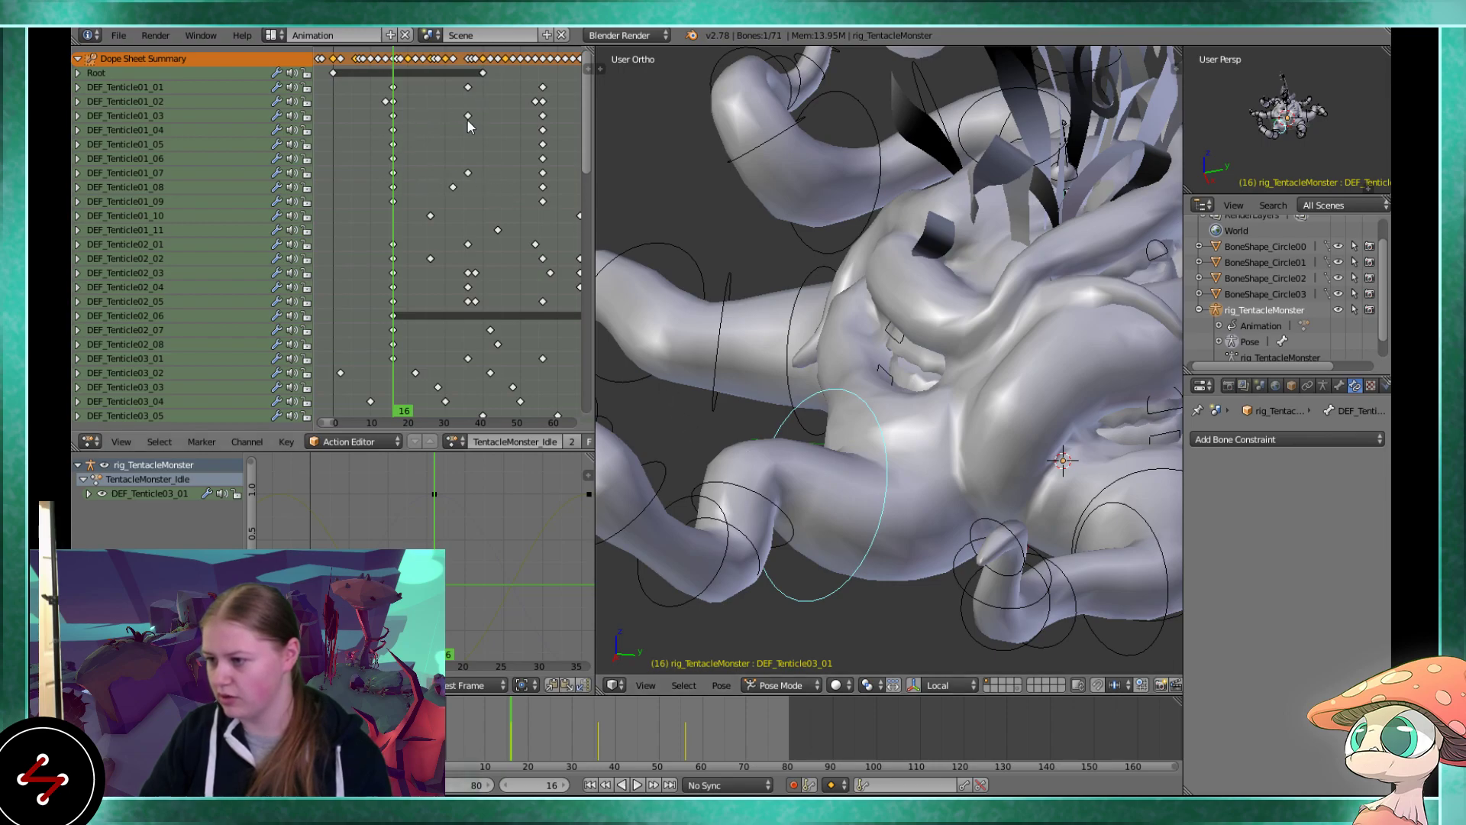
key("alt+a")
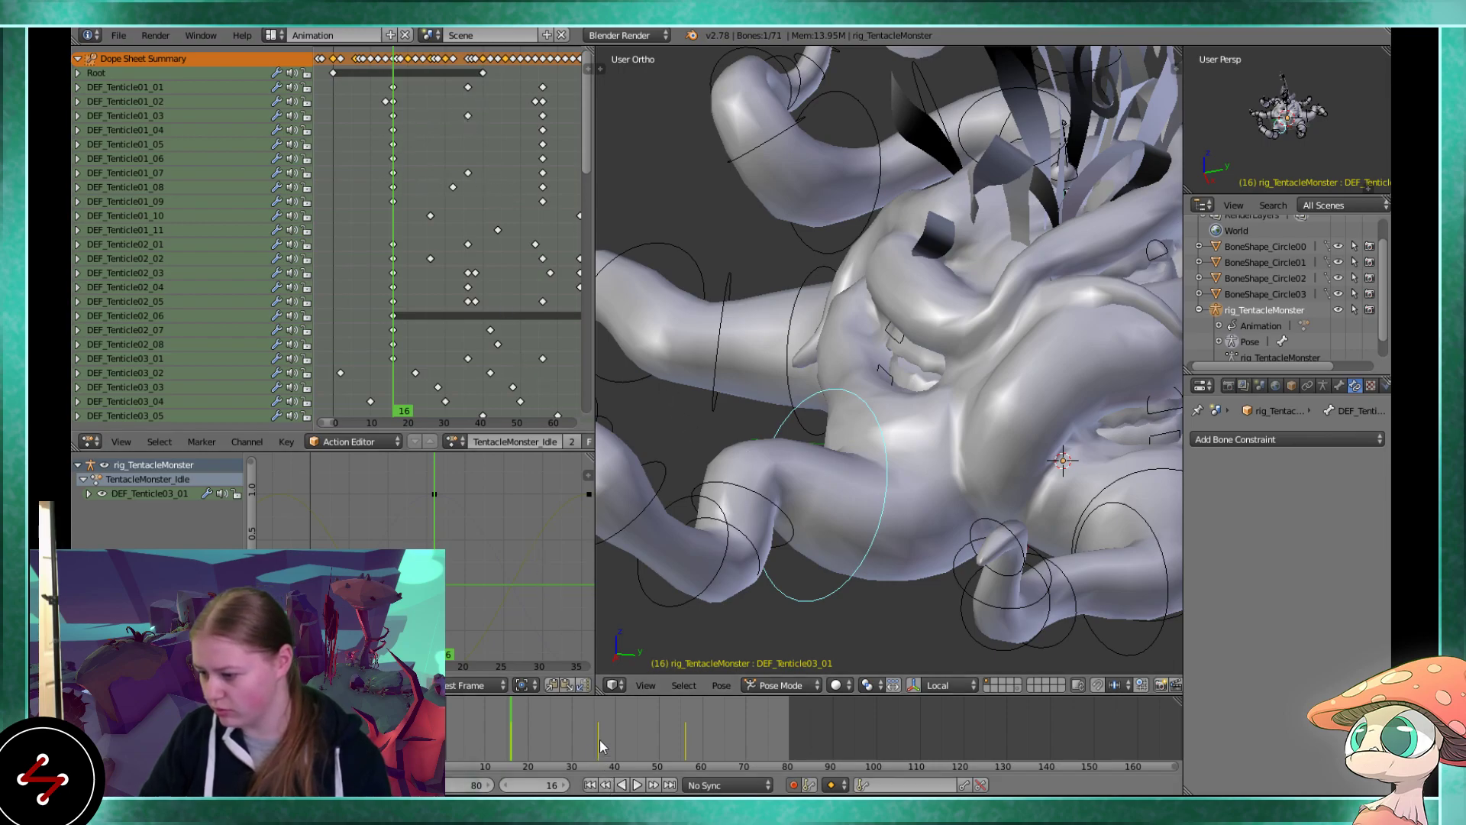
left_click(599, 733)
key("alt+a")
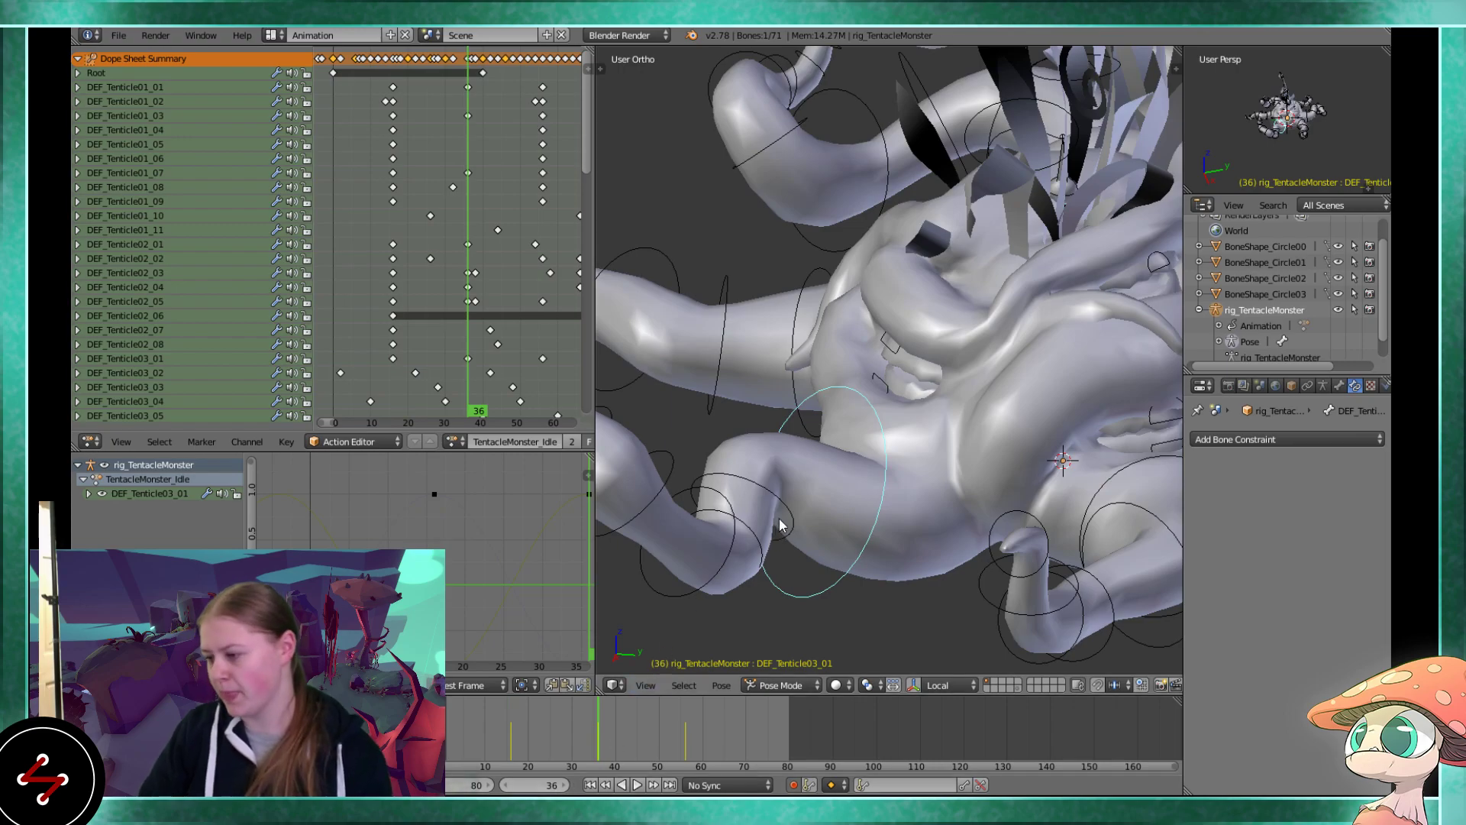
left_click_drag(598, 745, 511, 732)
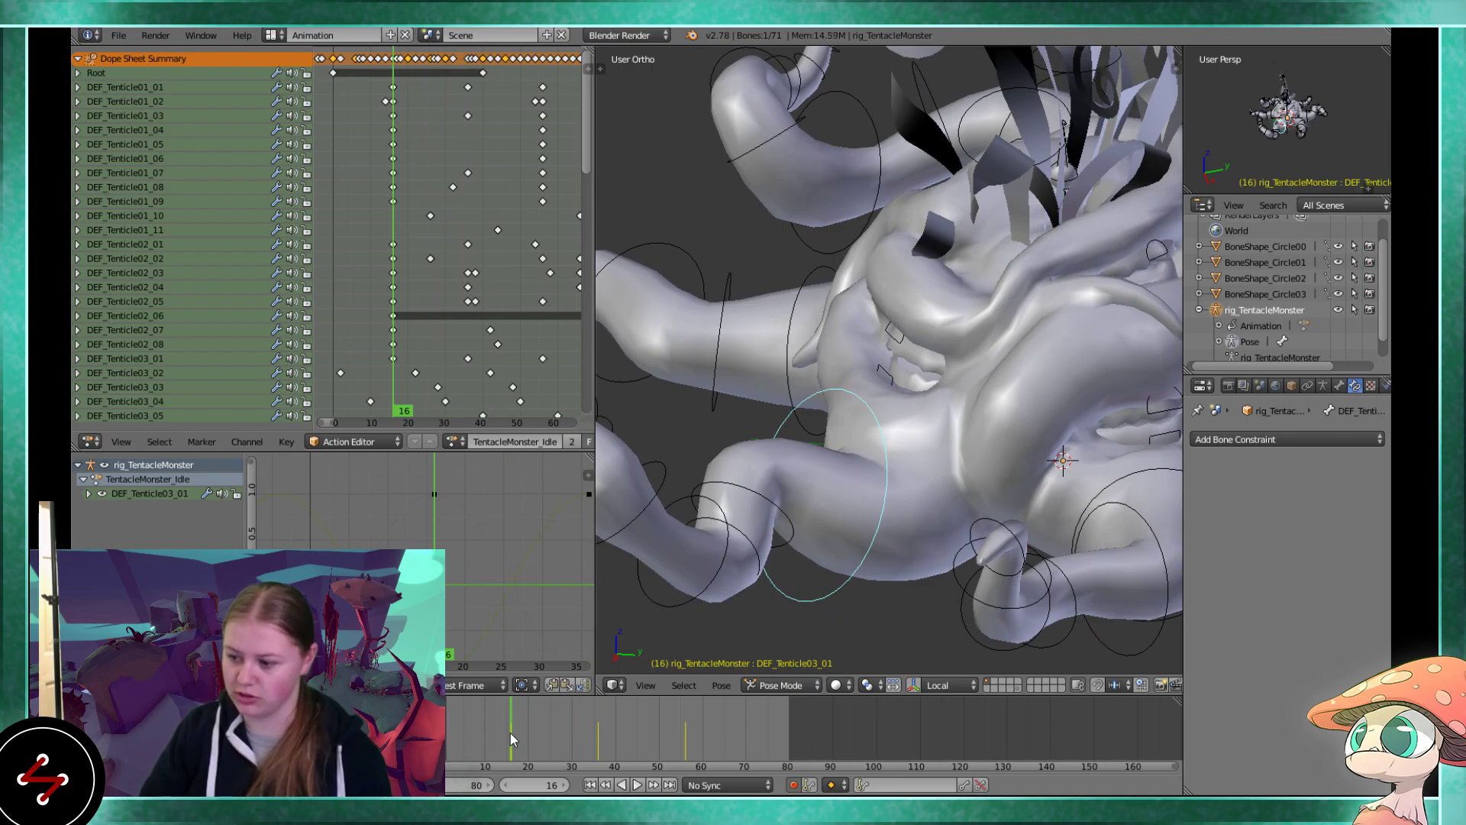
Examine the idle pose at frame 16 from several angles and check the selected tentacle bone's transform values
scroll(726, 556, "down", 4)
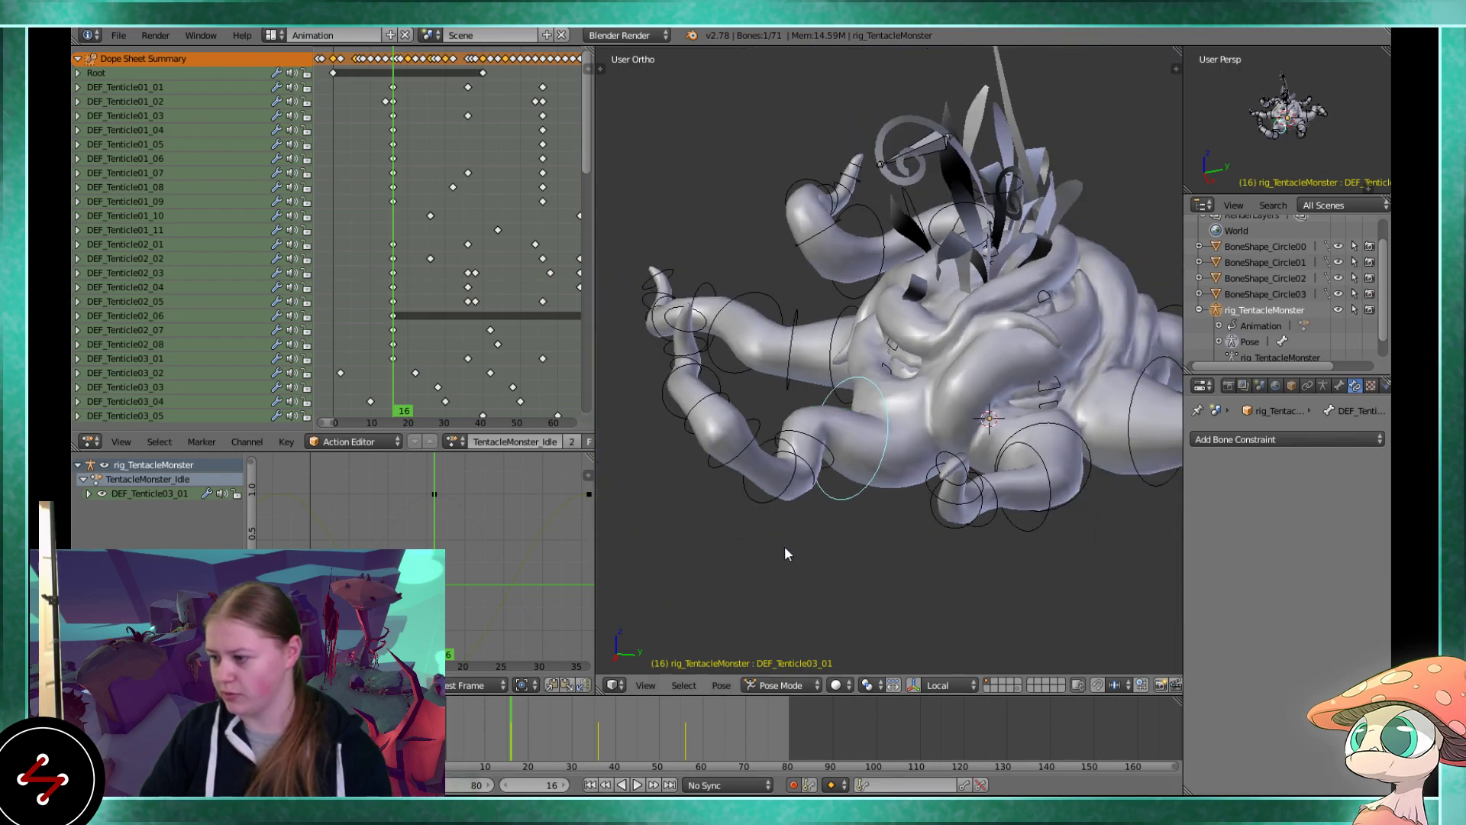
middle_click_drag(784, 544, 846, 488)
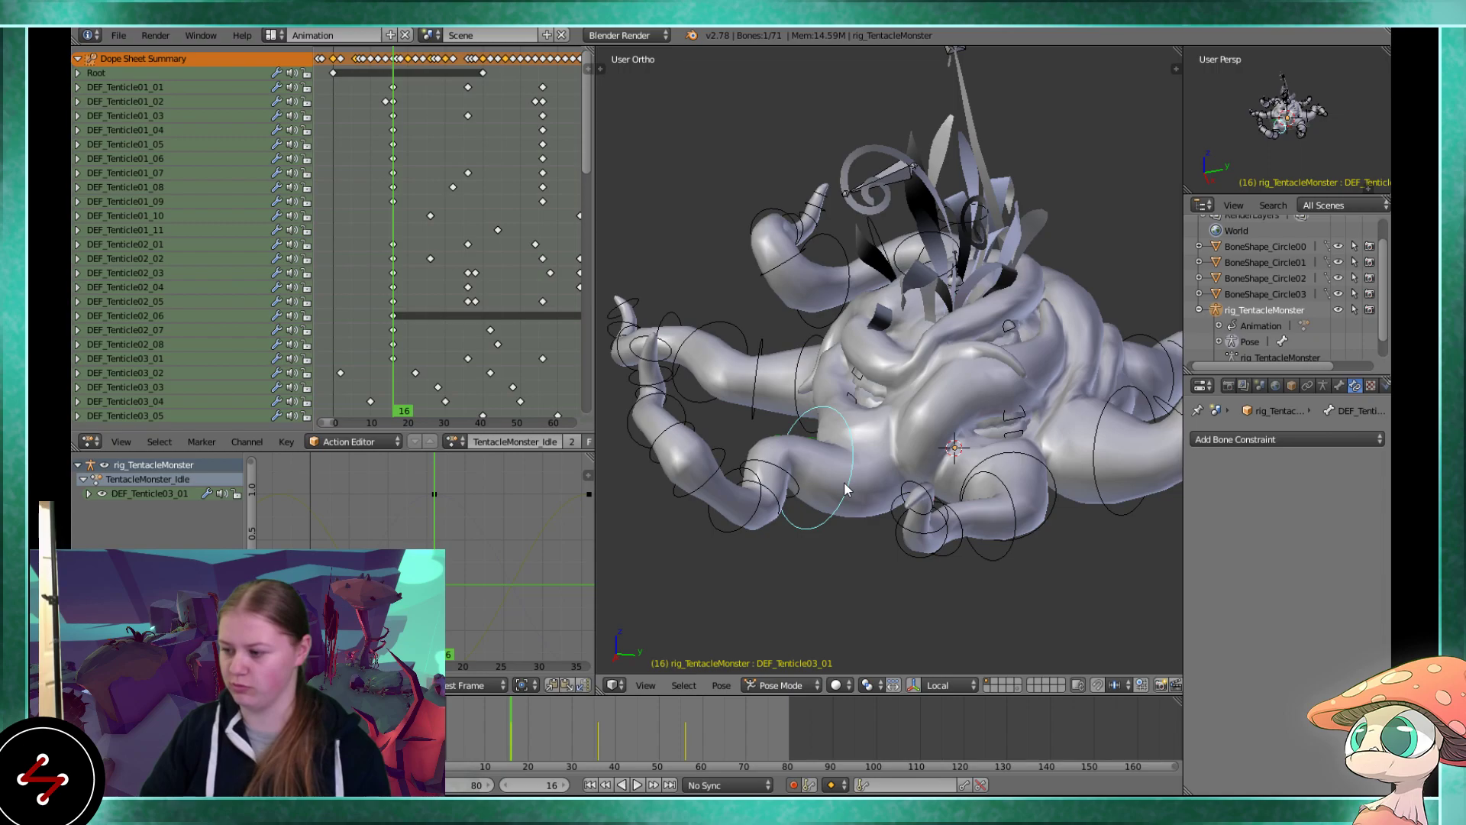
key("n")
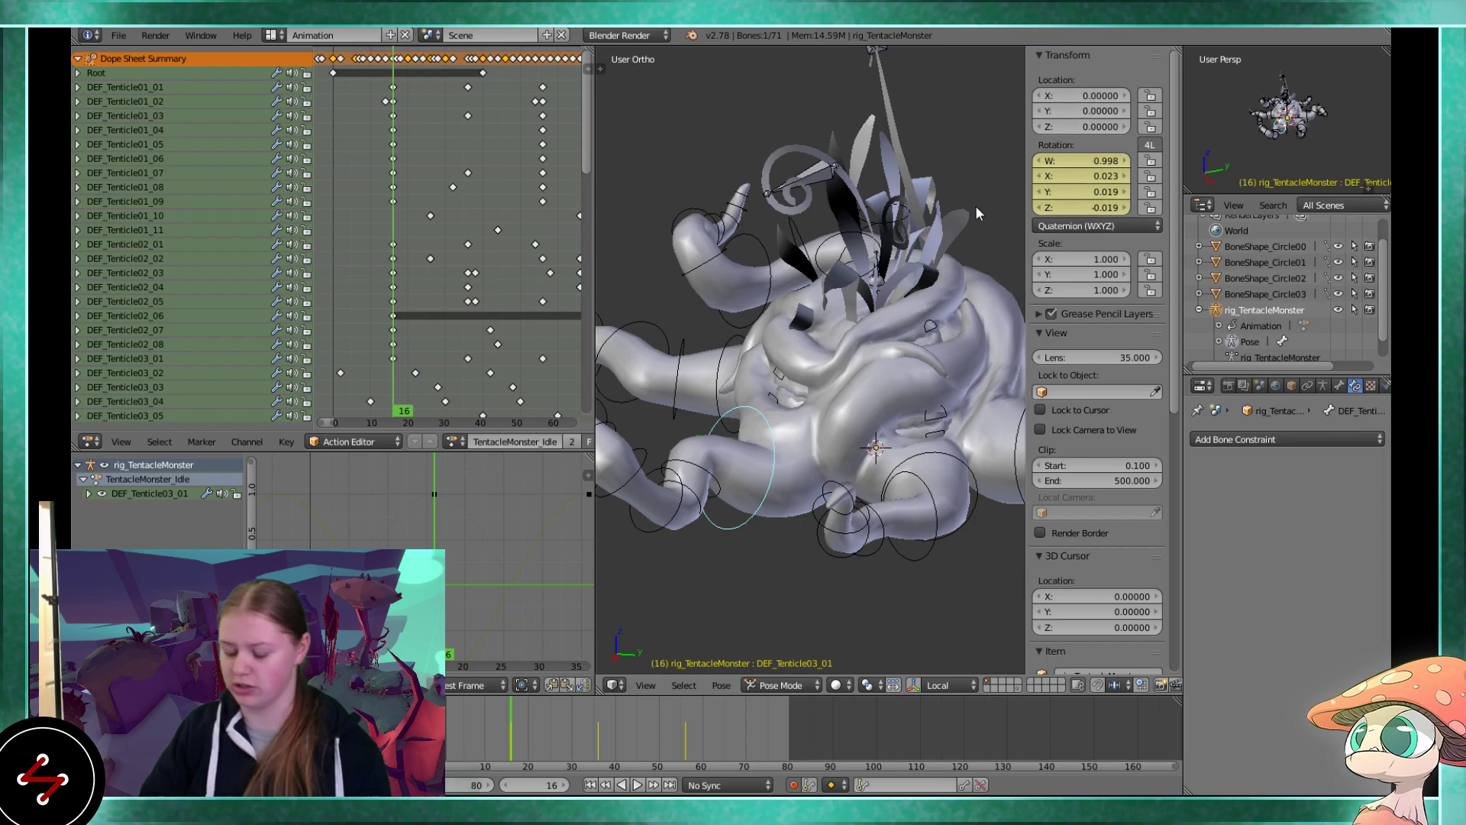
key("n")
middle_click_drag(911, 388, 859, 439)
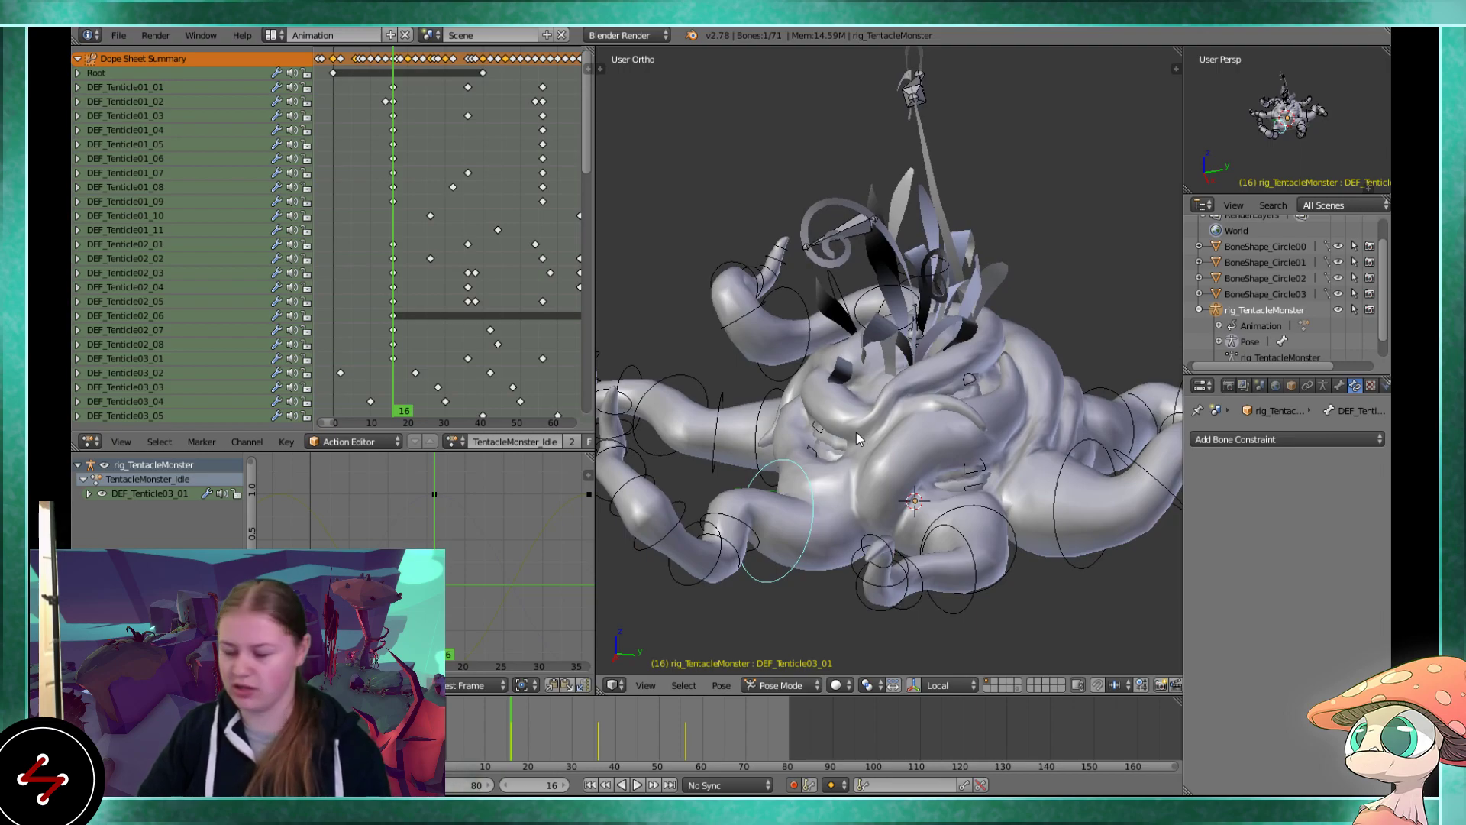
middle_click_drag(860, 386, 886, 385)
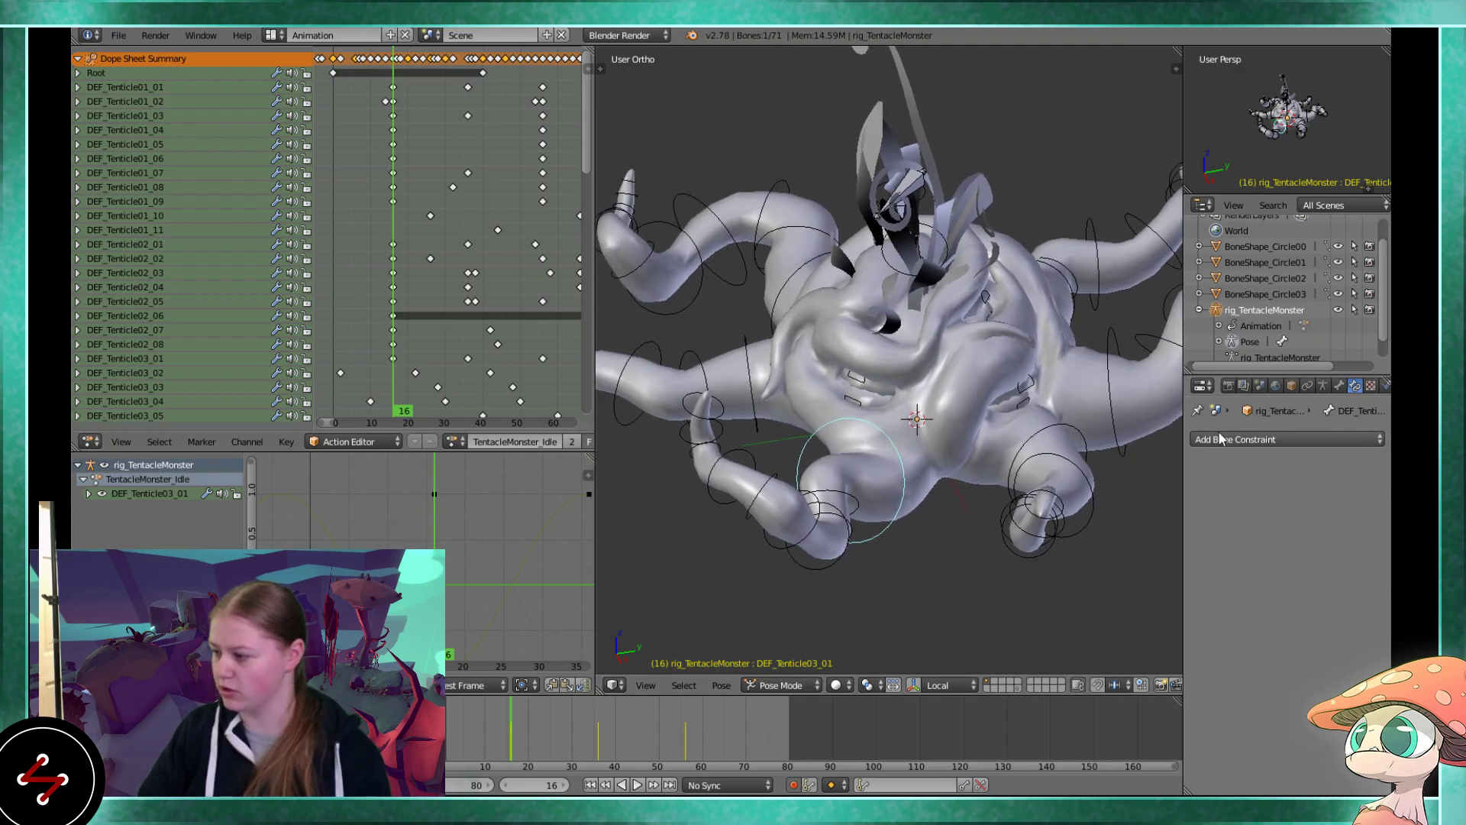
scroll(1019, 448, "up", 1)
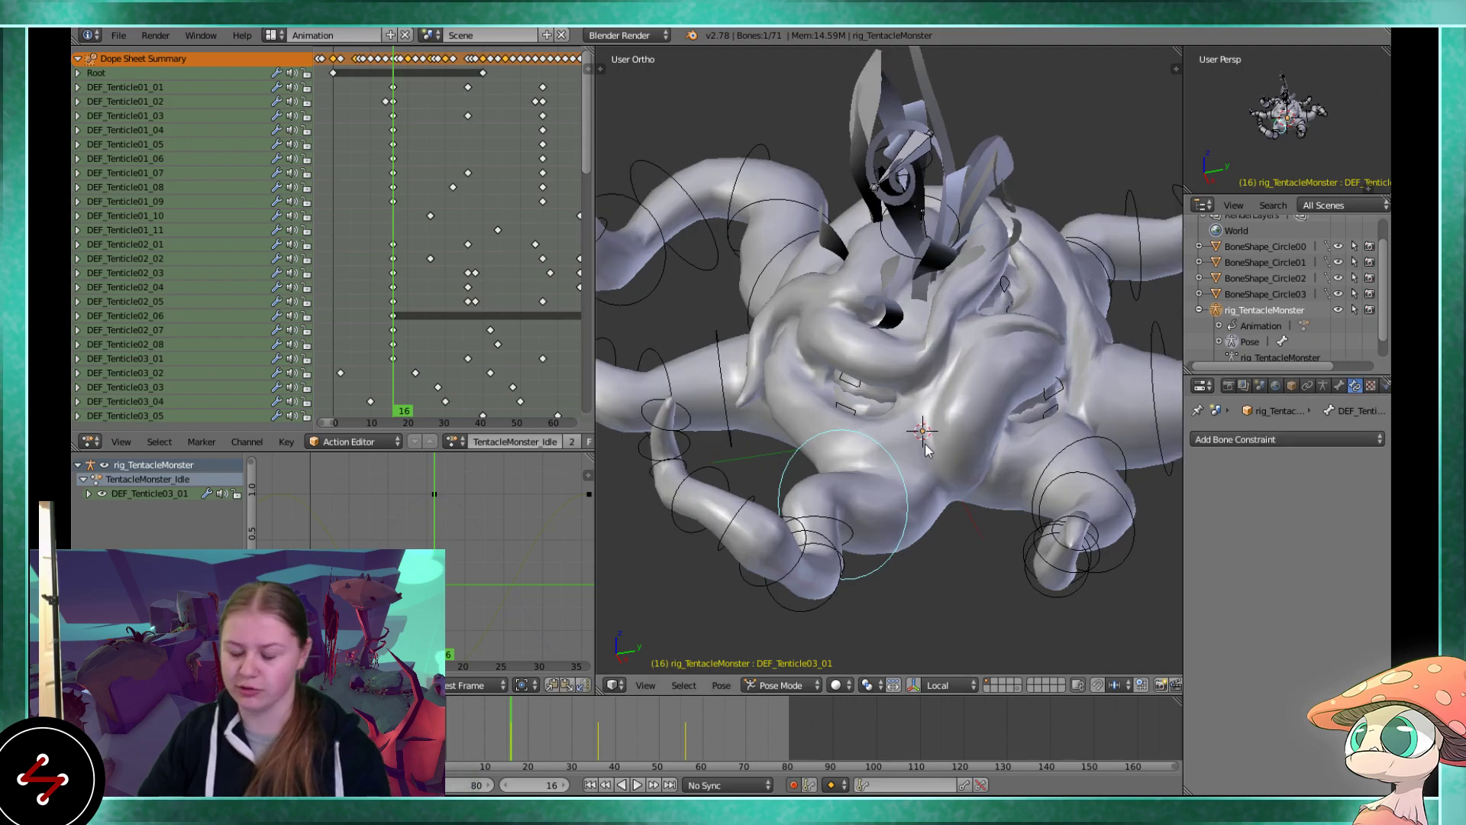
middle_click_drag(925, 443, 978, 366)
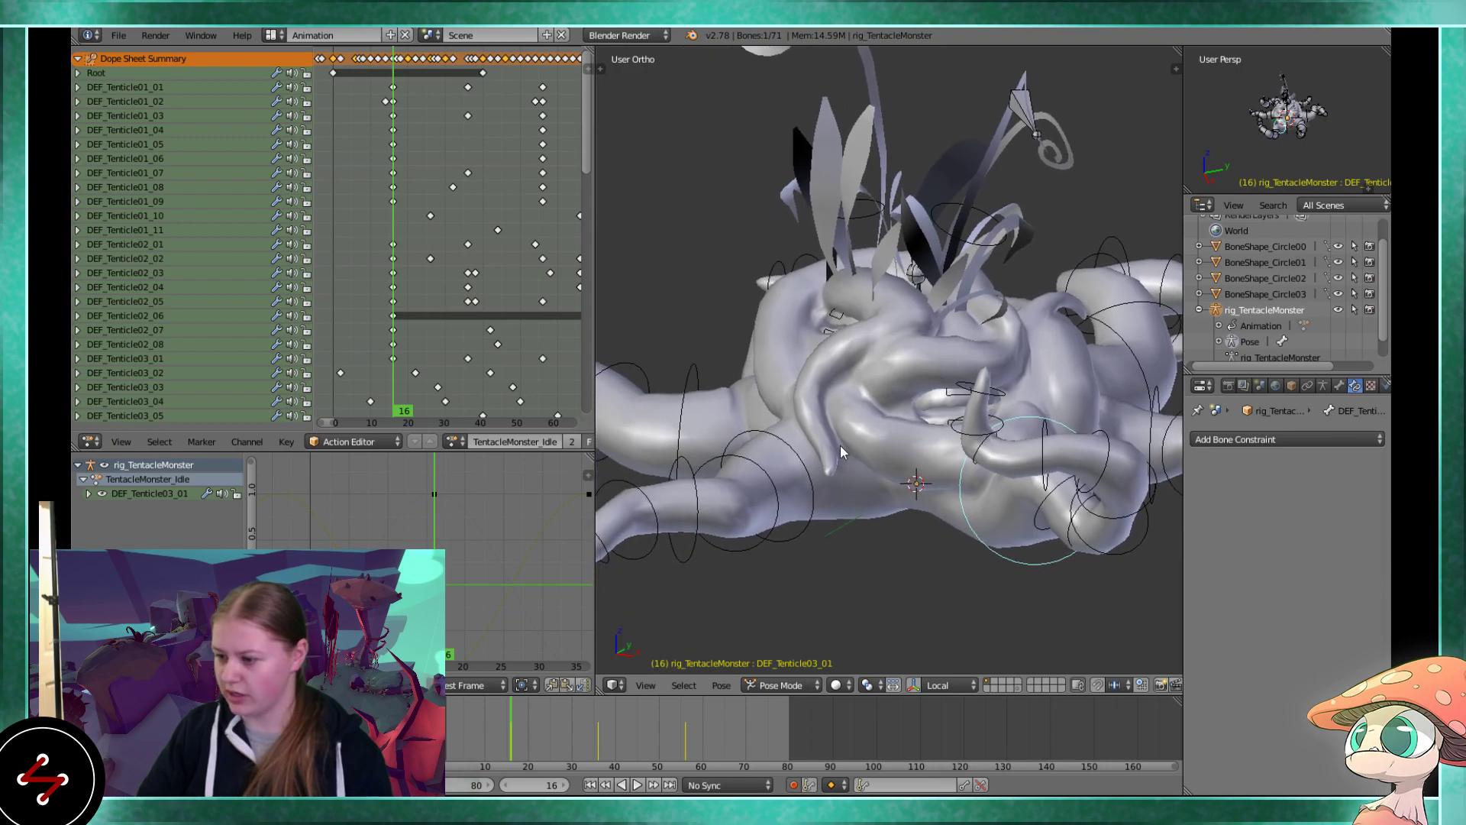
Switch the rig to the TentacleMonster_DEFAULT action and view the whole monster in its default pose
left_click(454, 442)
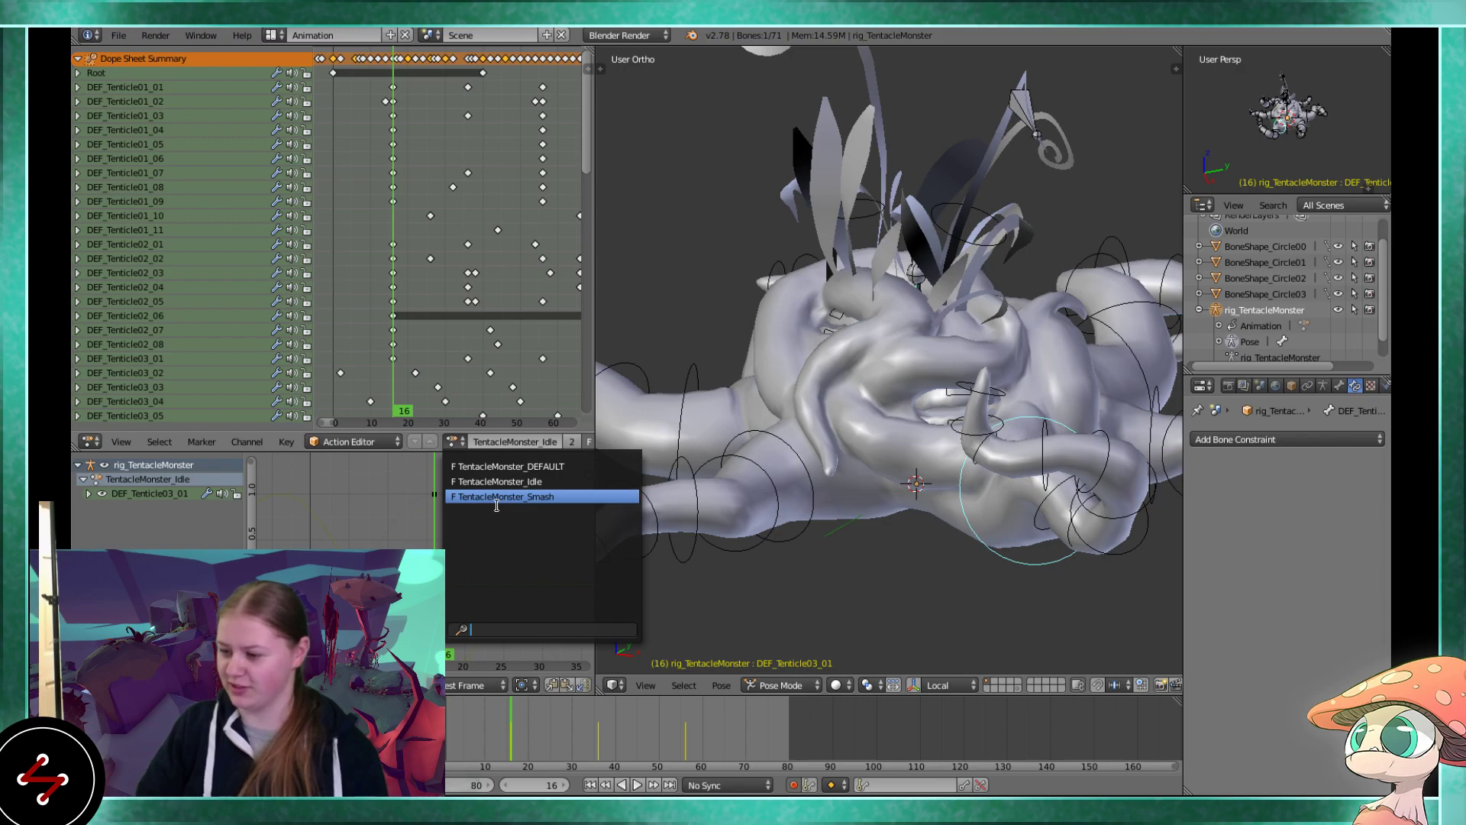
left_click(512, 467)
middle_click_drag(825, 366, 868, 442)
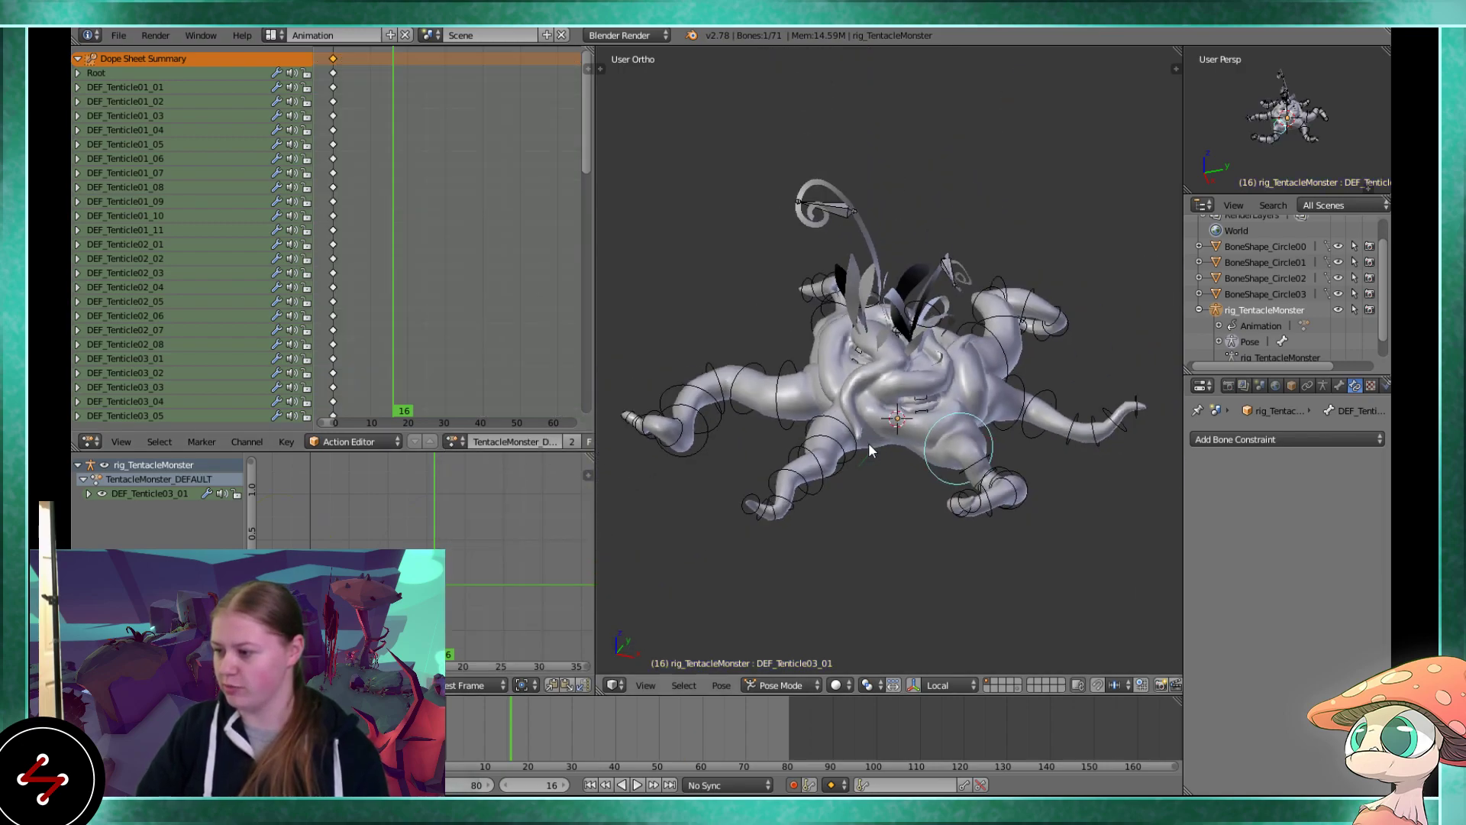
scroll(868, 442, "down", 1)
left_click(454, 442)
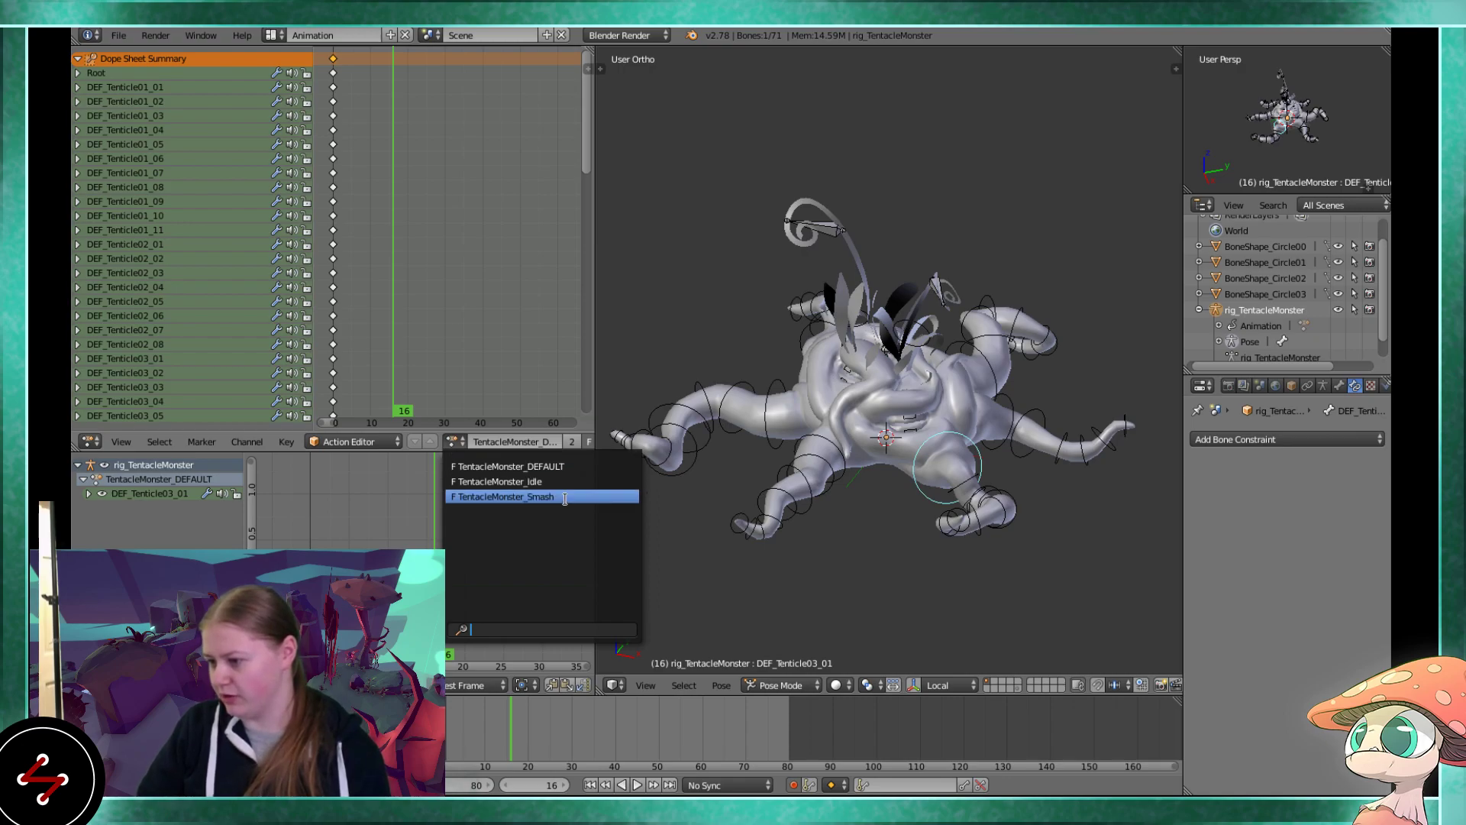
left_click(573, 467)
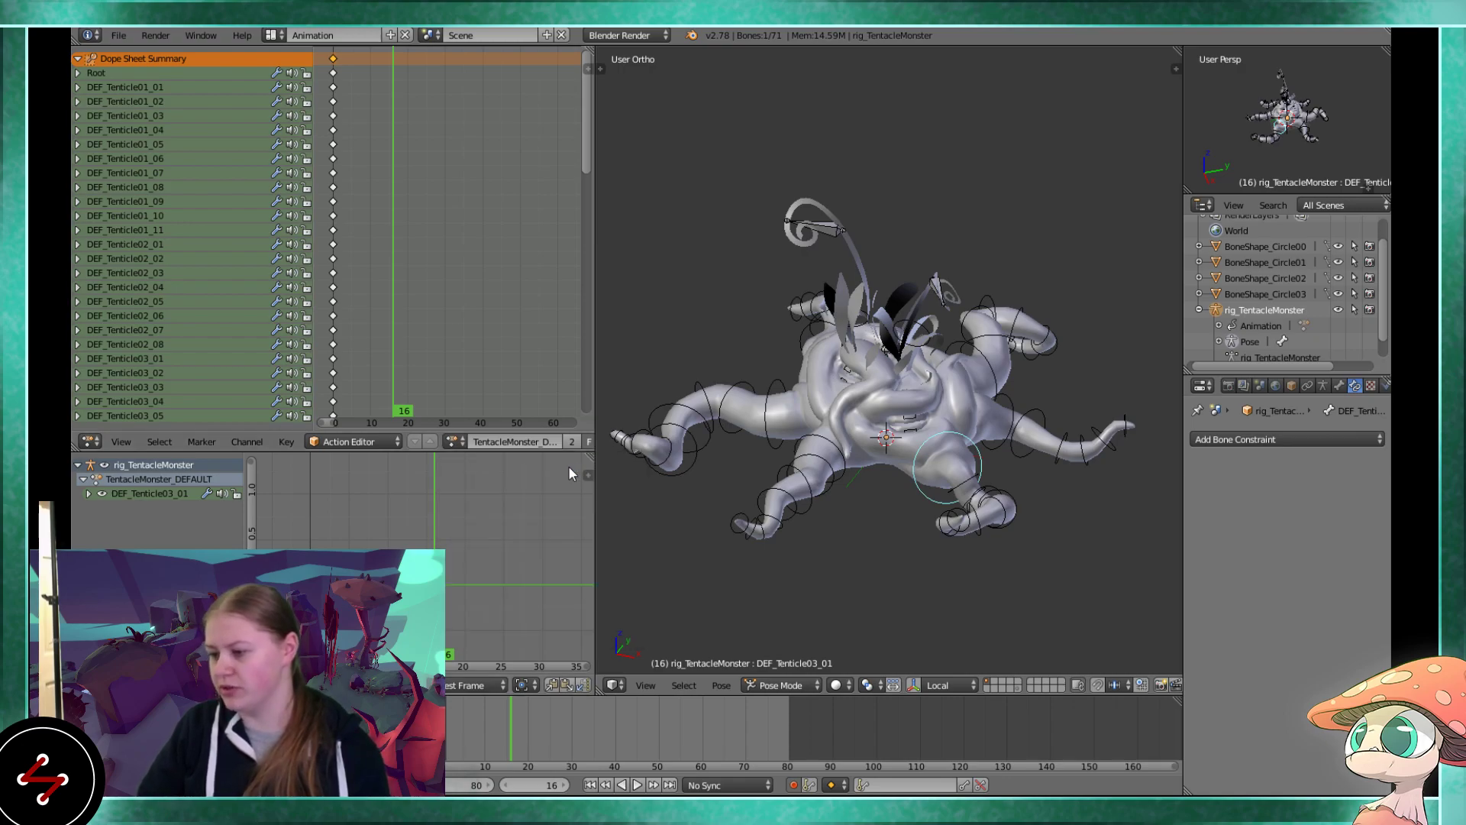
Go to frame 0 and look through the default action's keyed channels for the tentacle, mouth and body bones
left_click(333, 330)
middle_click_drag(302, 357, 372, 355)
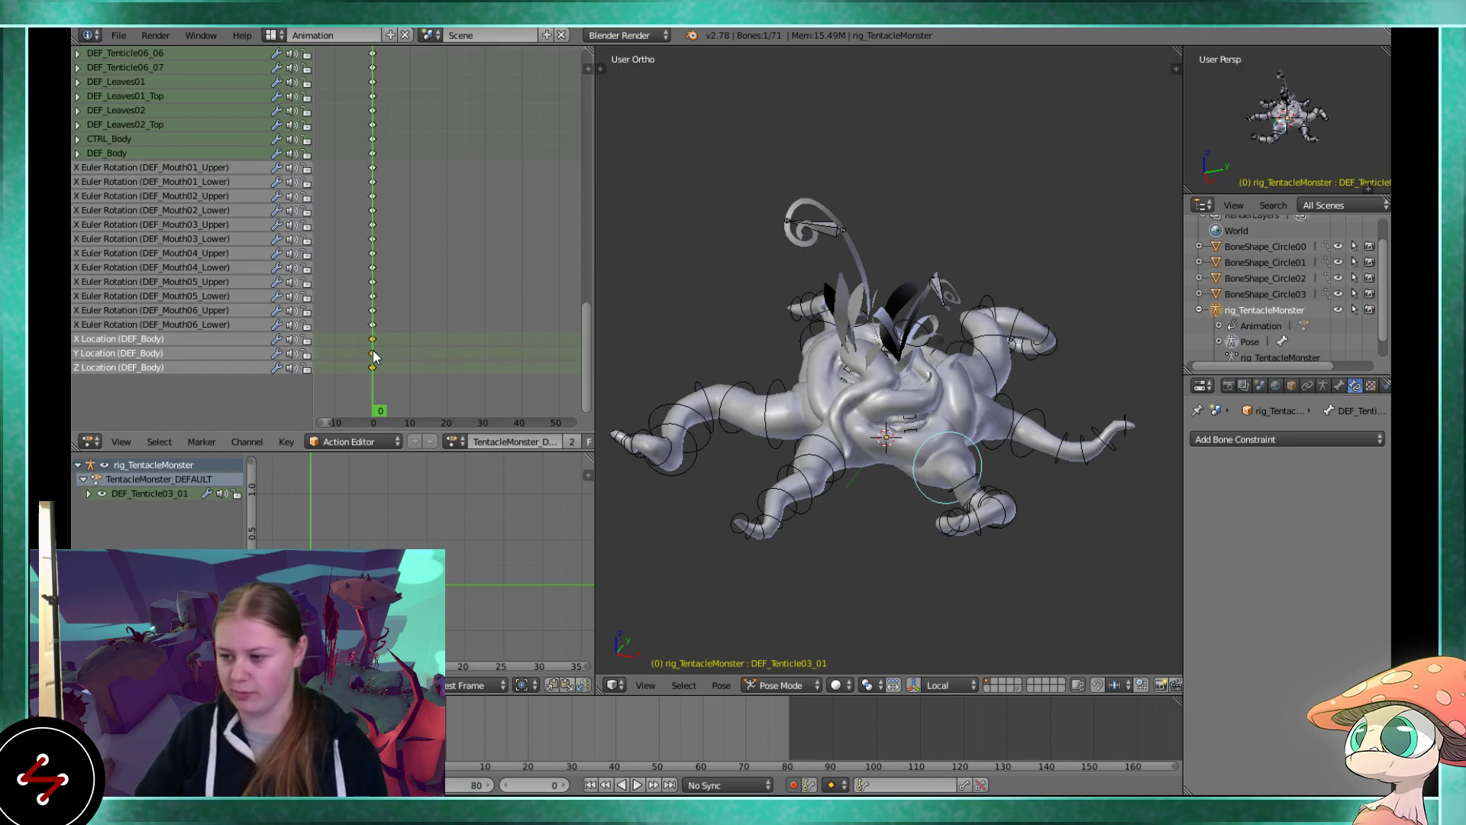
middle_click_drag(374, 265, 363, 145)
scroll(102, 156, "up", 5)
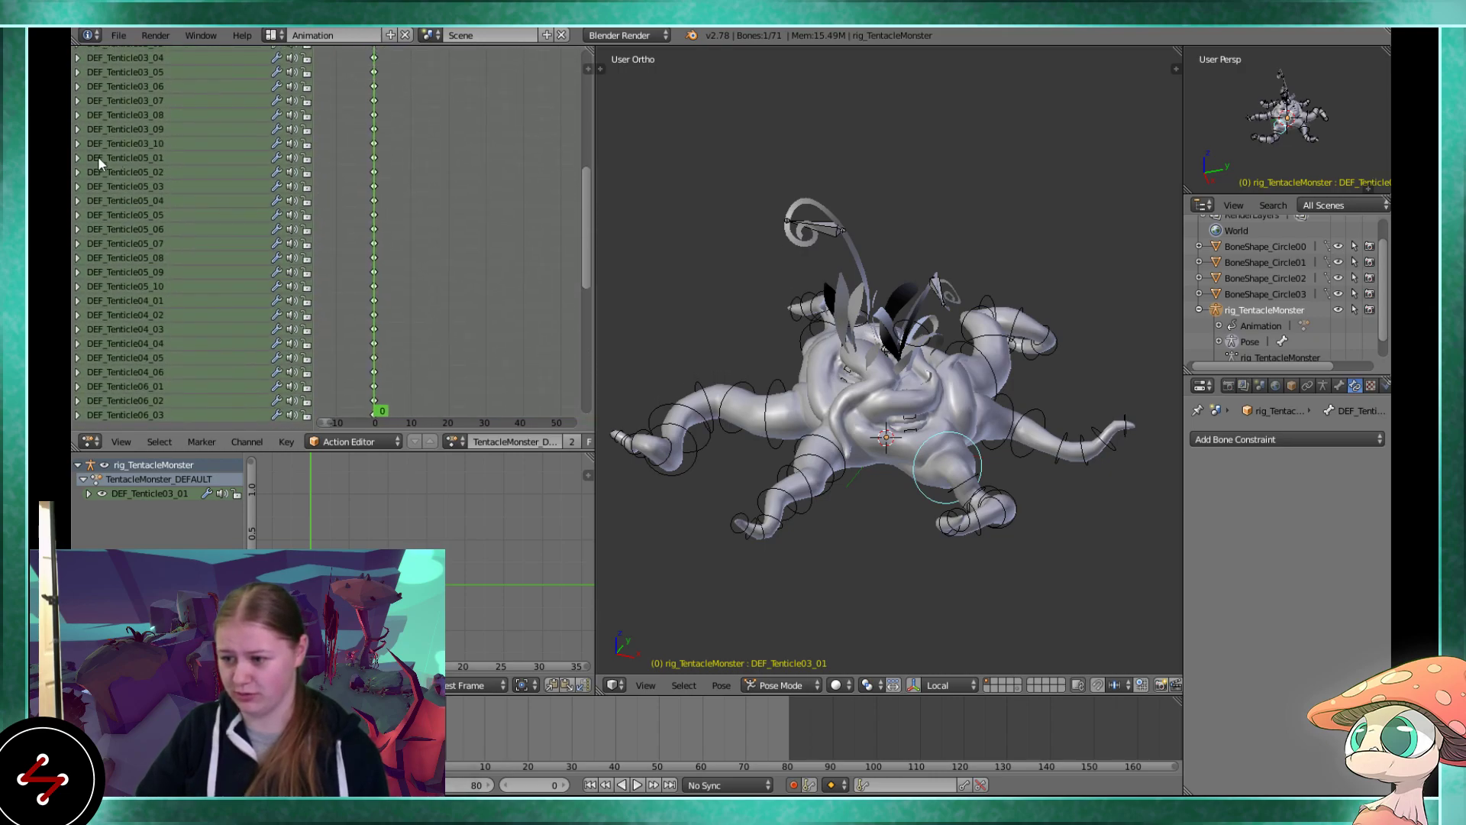
Select tentacle bones across the 05, 04 and 03 chains in the default action's channel list, ending with DEF_Tenticle03_05, to identify them on the rig
left_click(130, 172)
left_click(135, 186)
left_click(135, 215)
left_click(135, 243)
left_click(141, 287)
left_click(145, 315)
scroll(153, 260, "up", 4)
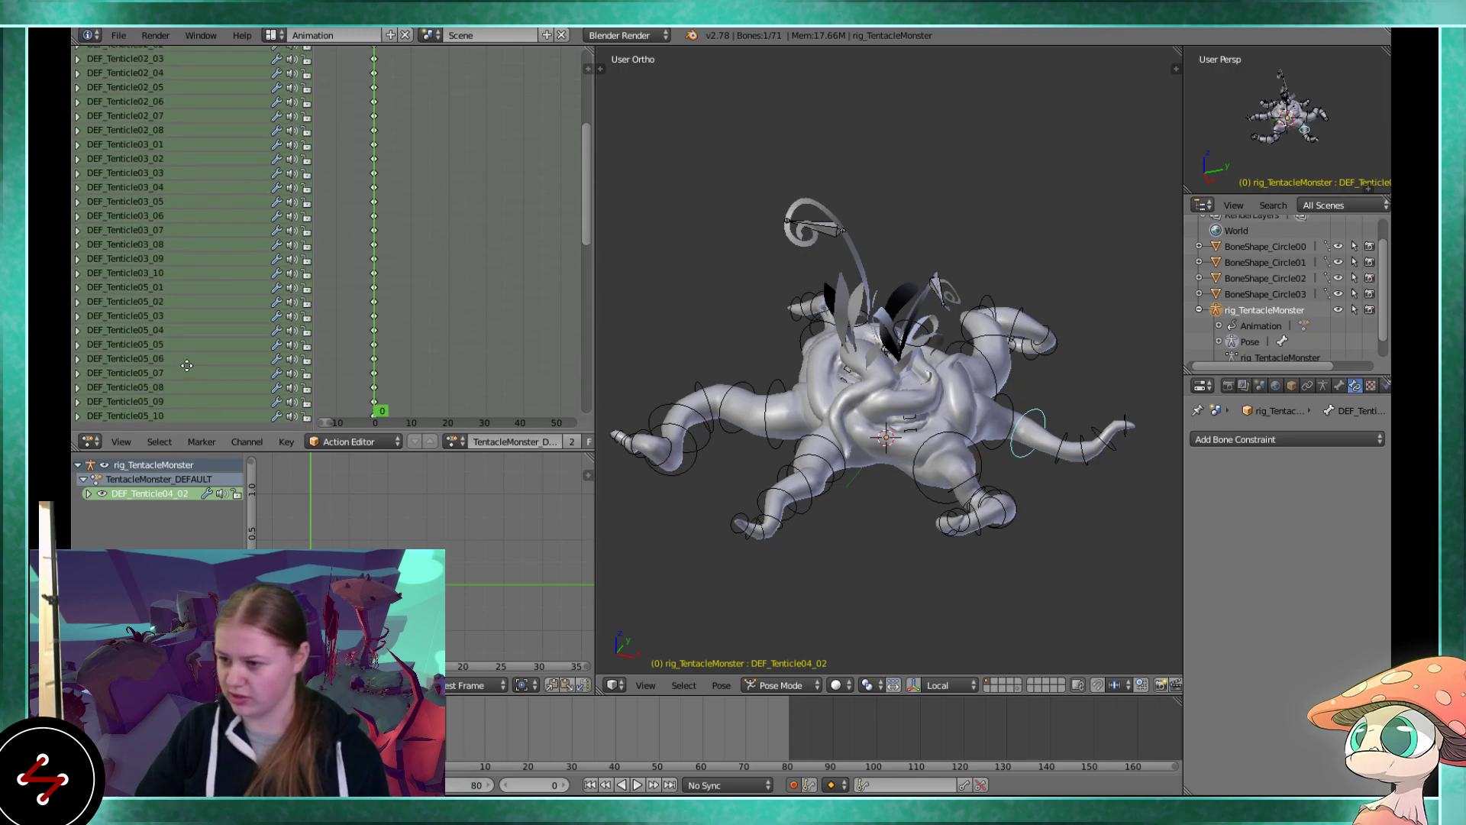
left_click(136, 198)
scroll(191, 153, "up", 6)
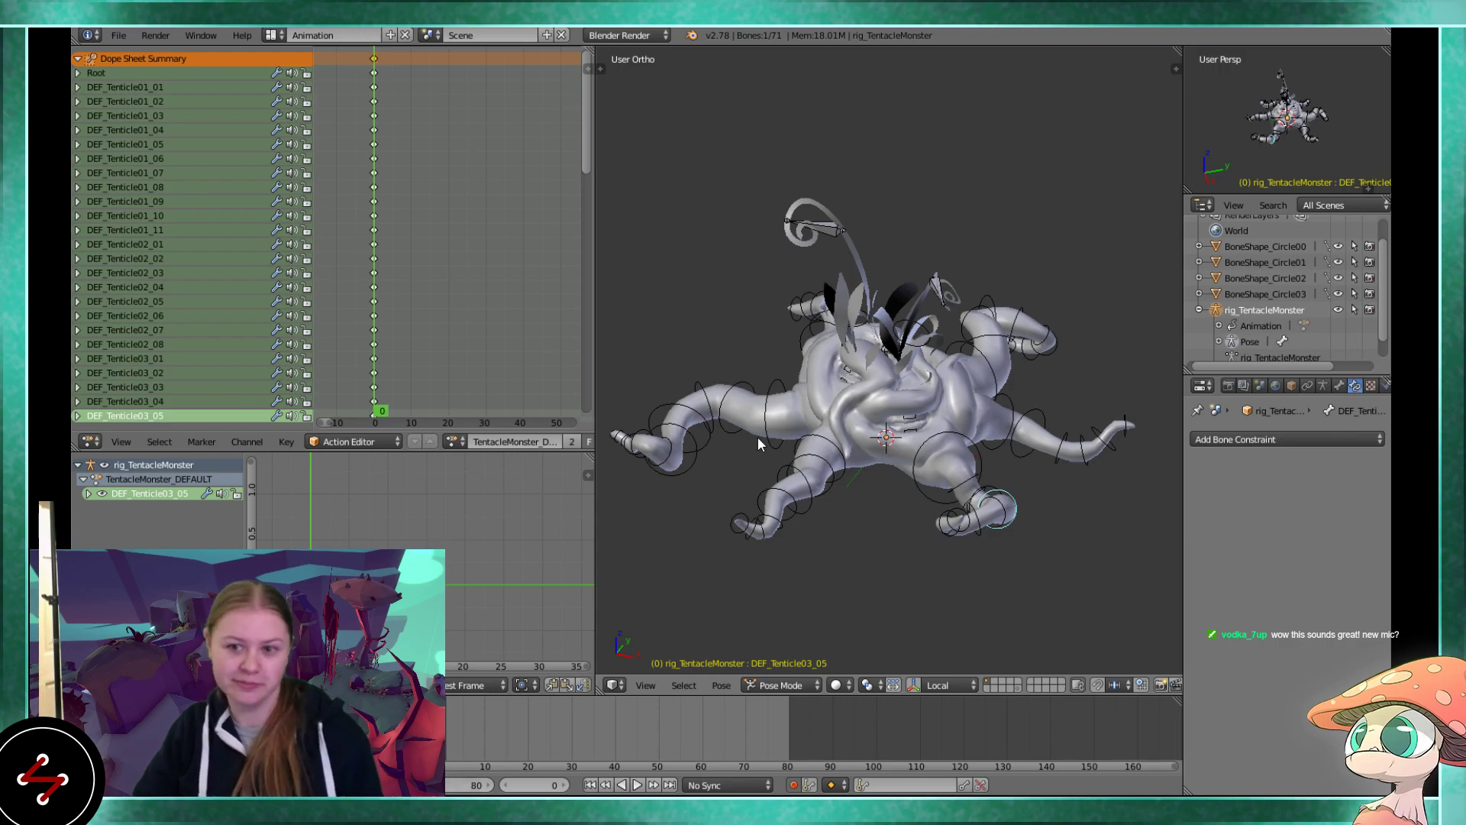
View the whole monster from a higher angle and expand DEF_Tenticle03_05's keyed rotation channels in the default action
middle_click_drag(771, 460, 856, 406)
scroll(475, 446, "down", 3)
scroll(475, 446, "down", 3)
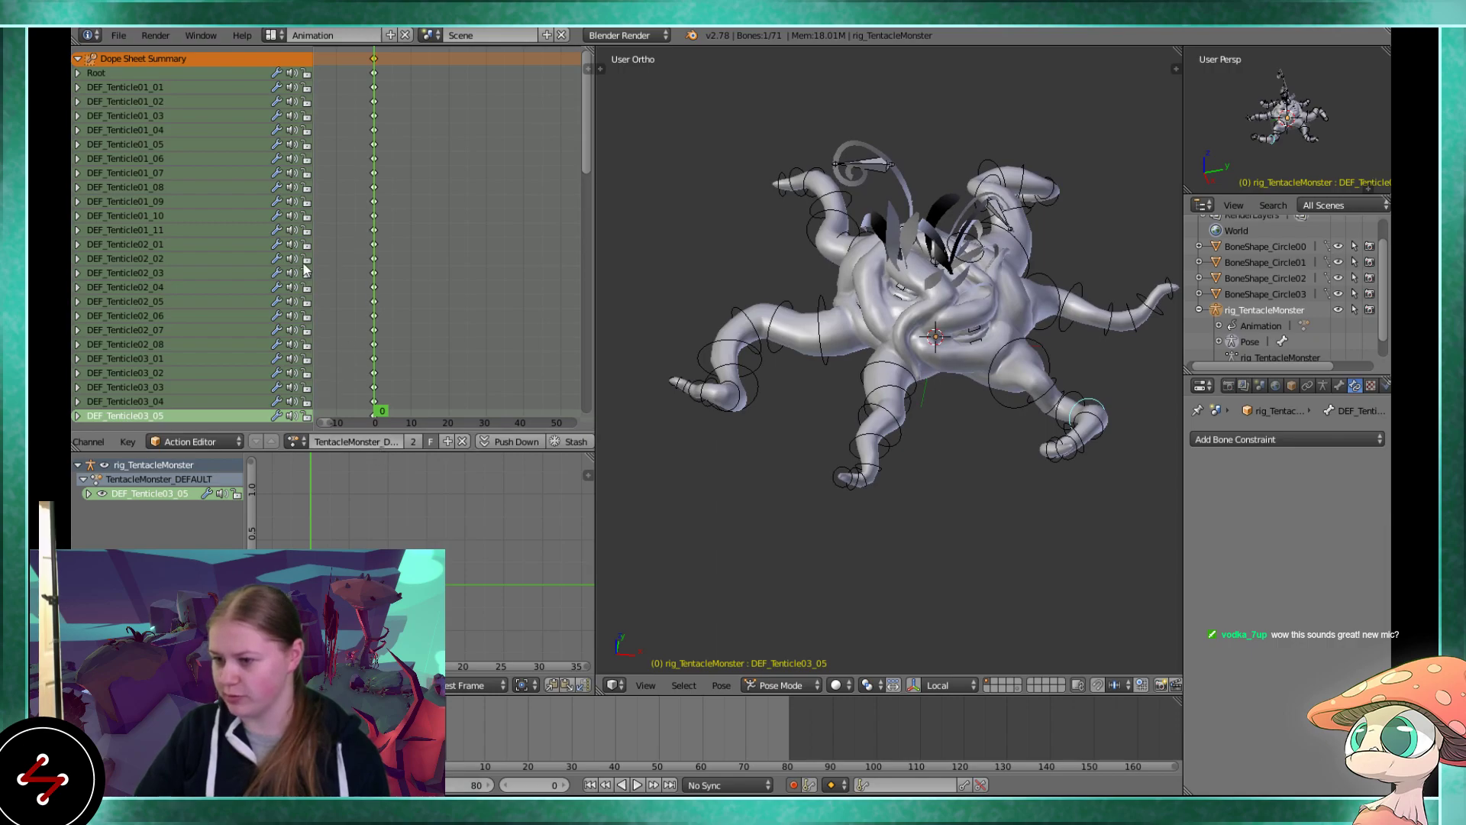
scroll(221, 370, "down", 5)
left_click(77, 287)
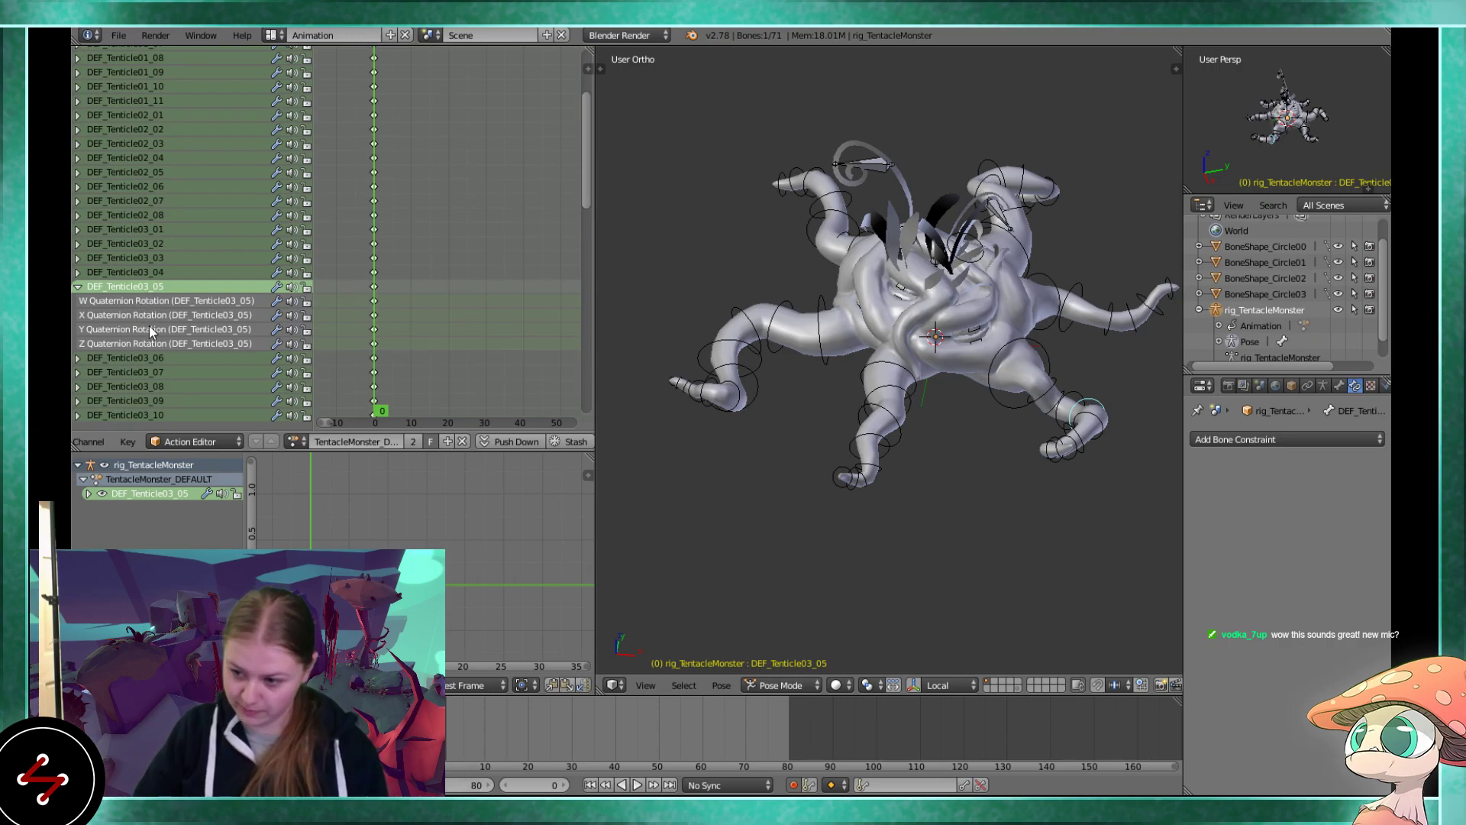
Select the front tentacle's base bone DEF_Tenticle02_01, expand its keyed channels and check its transform values
scroll(890, 357, "up", 2)
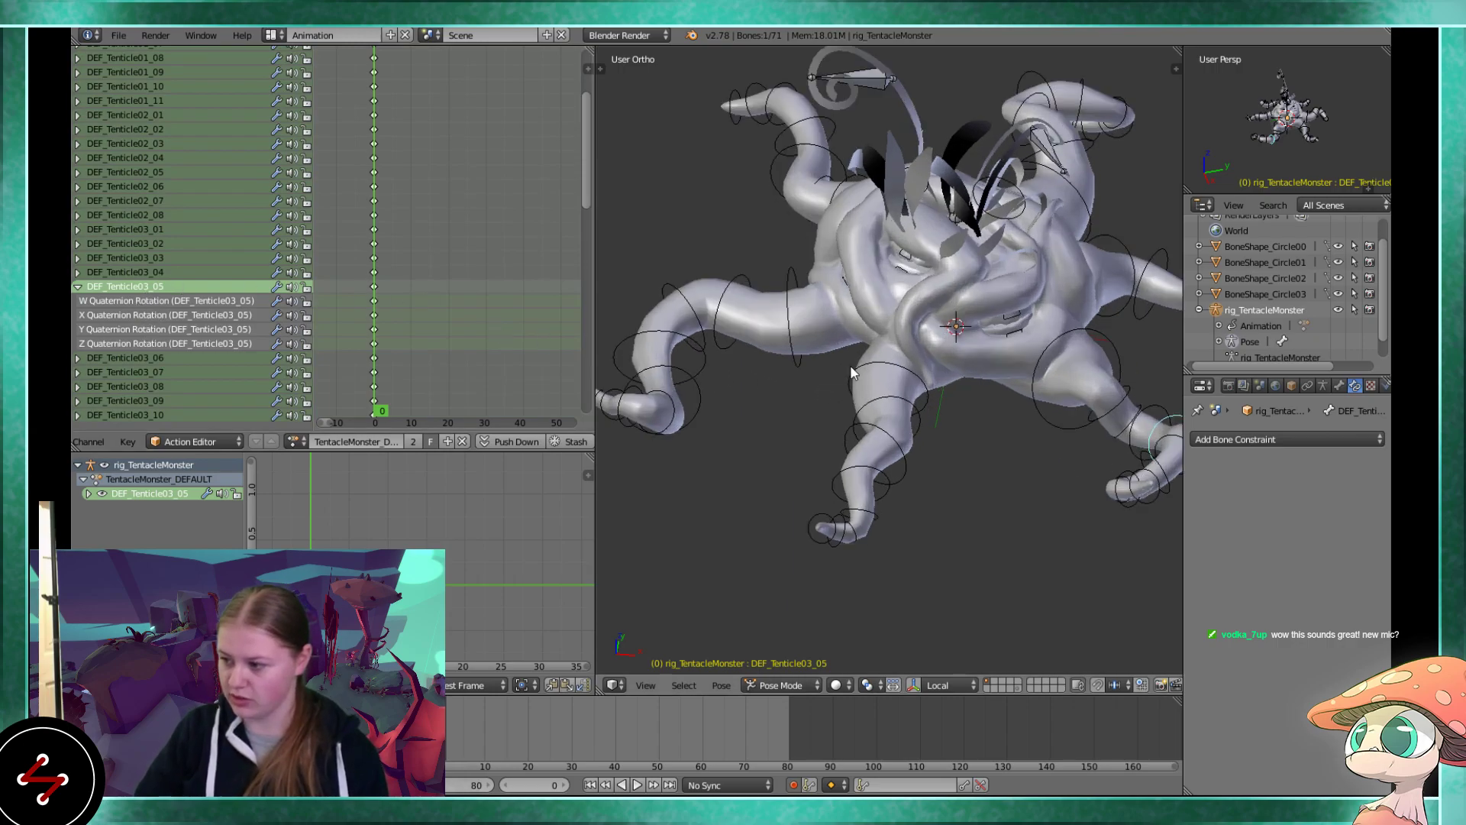
right_click(877, 394)
middle_click_drag(866, 426, 829, 409)
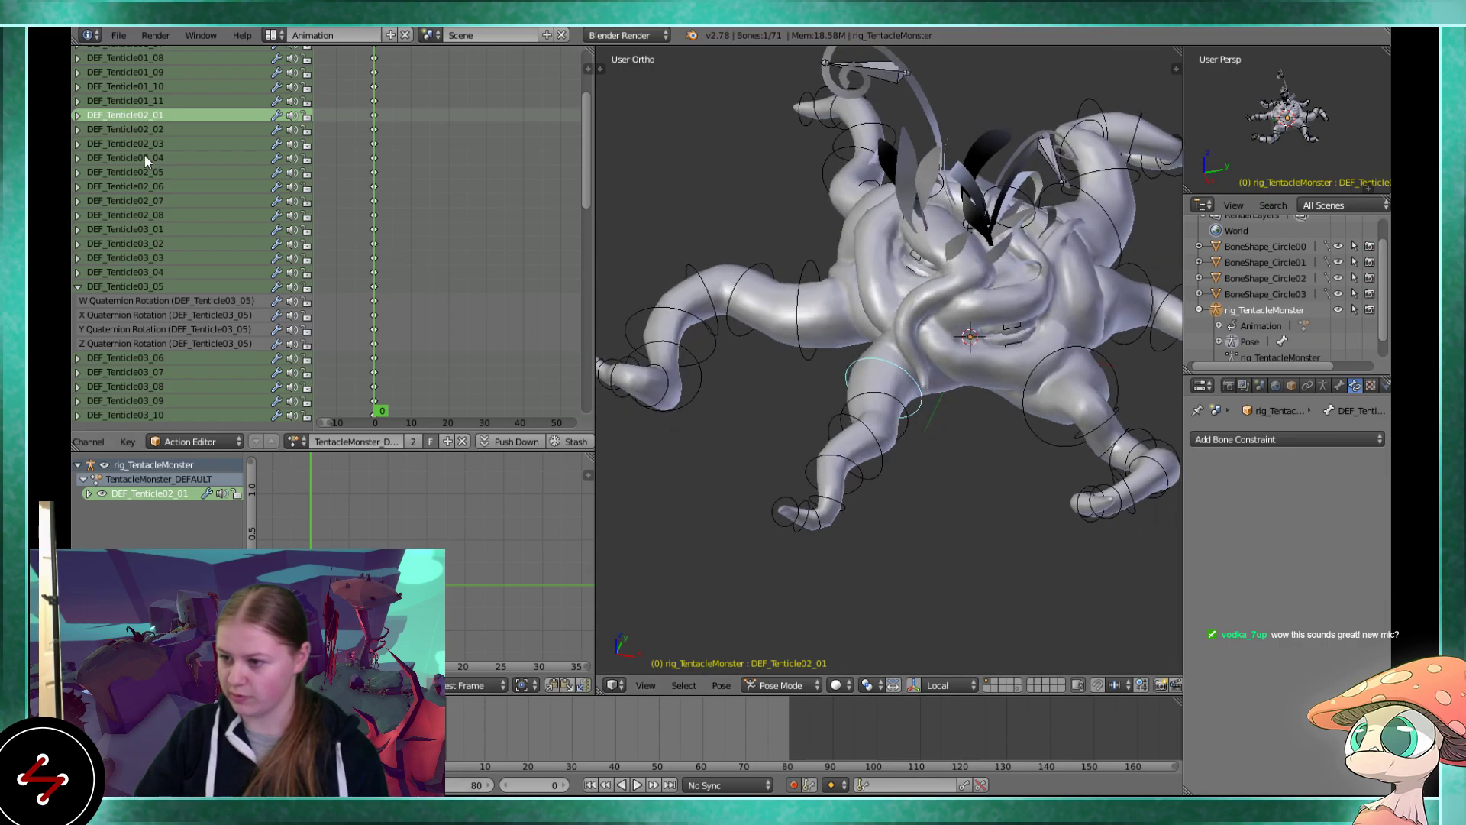
left_click(77, 114)
scroll(768, 421, "up", 3)
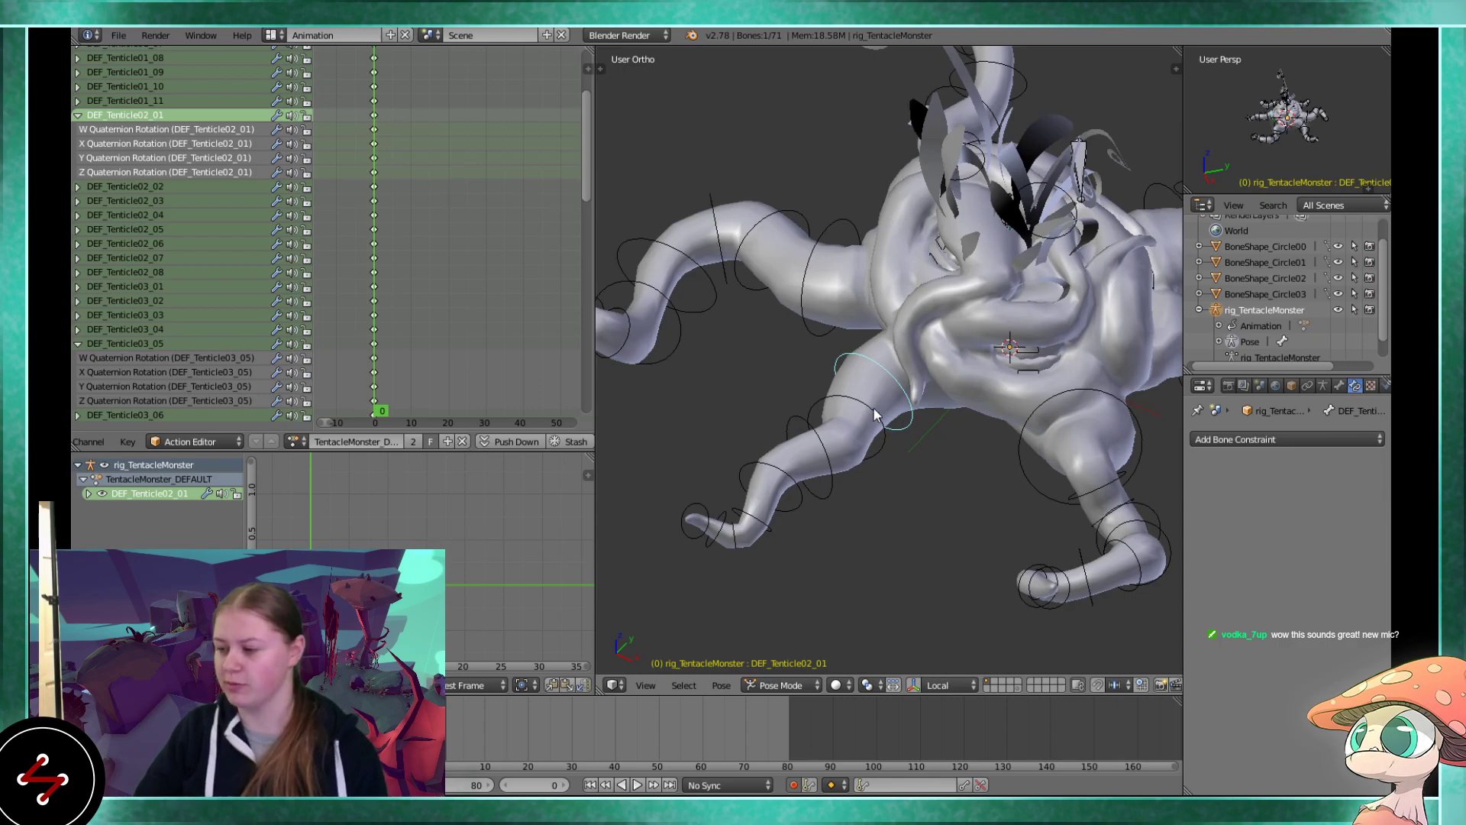
key("n")
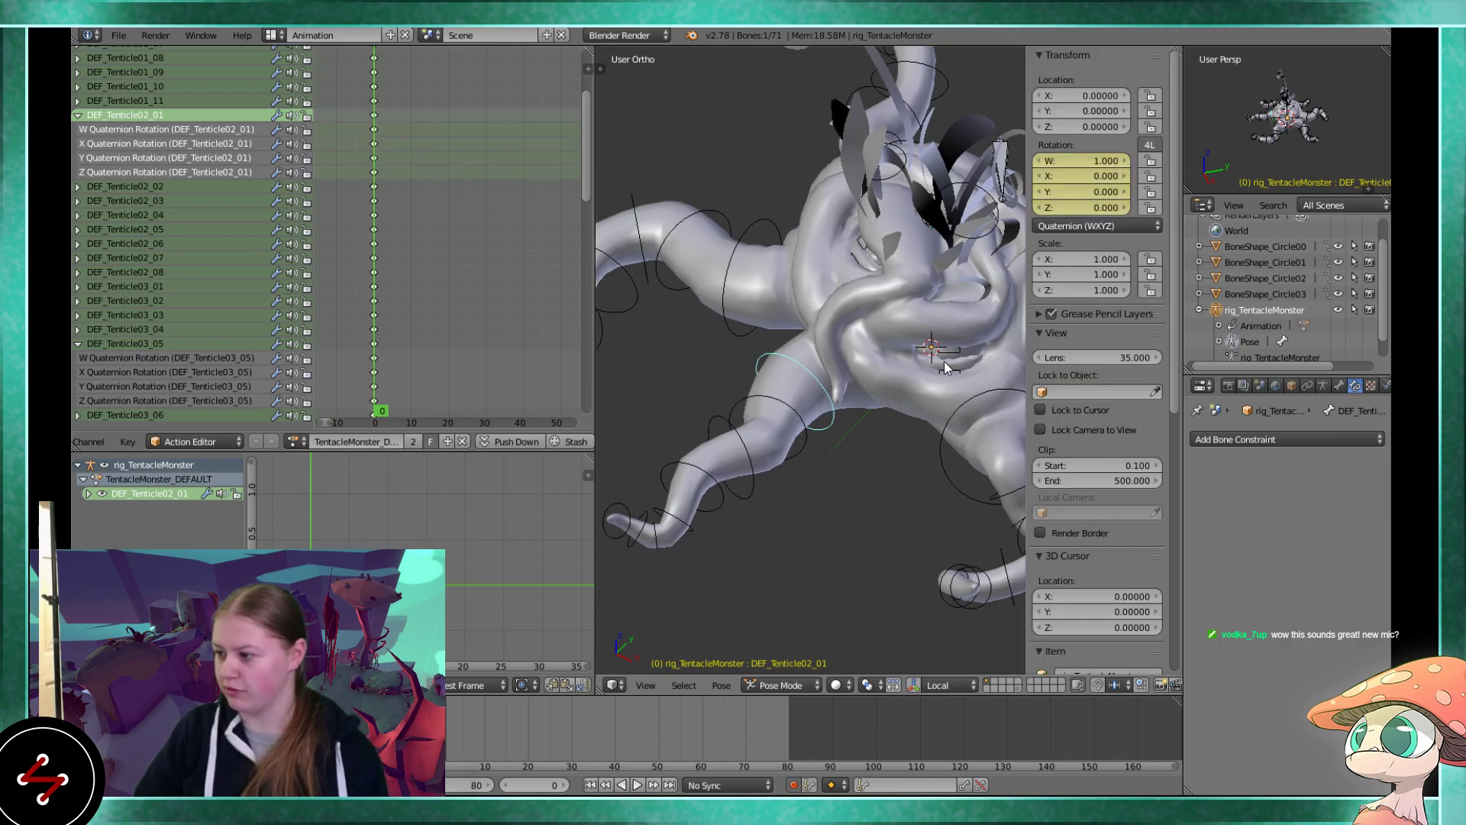
mouse_move(1151, 259)
left_mouse_down()
mouse_move(1152, 292)
mouse_move(1151, 258)
left_mouse_up()
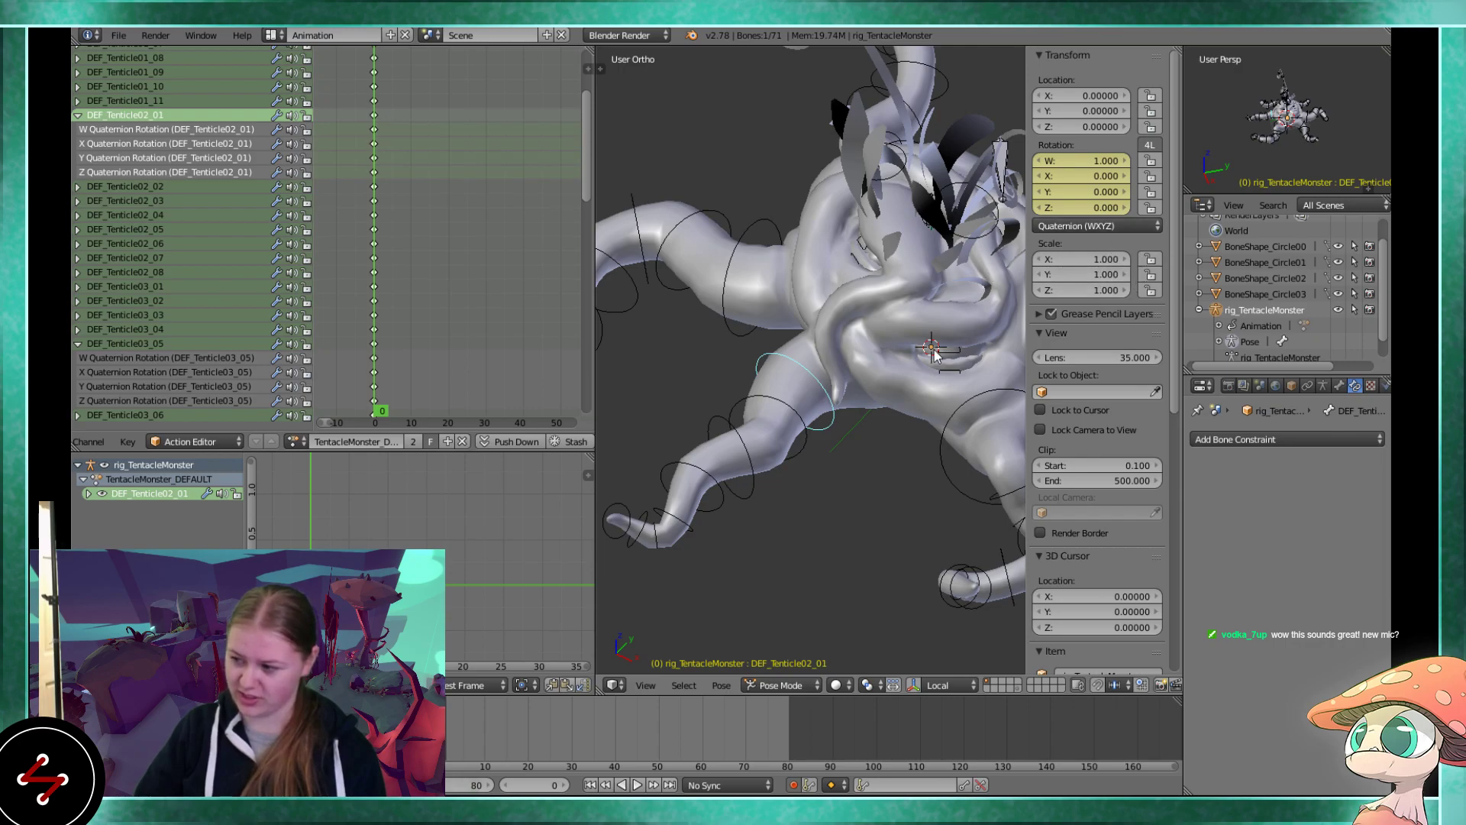
key("n")
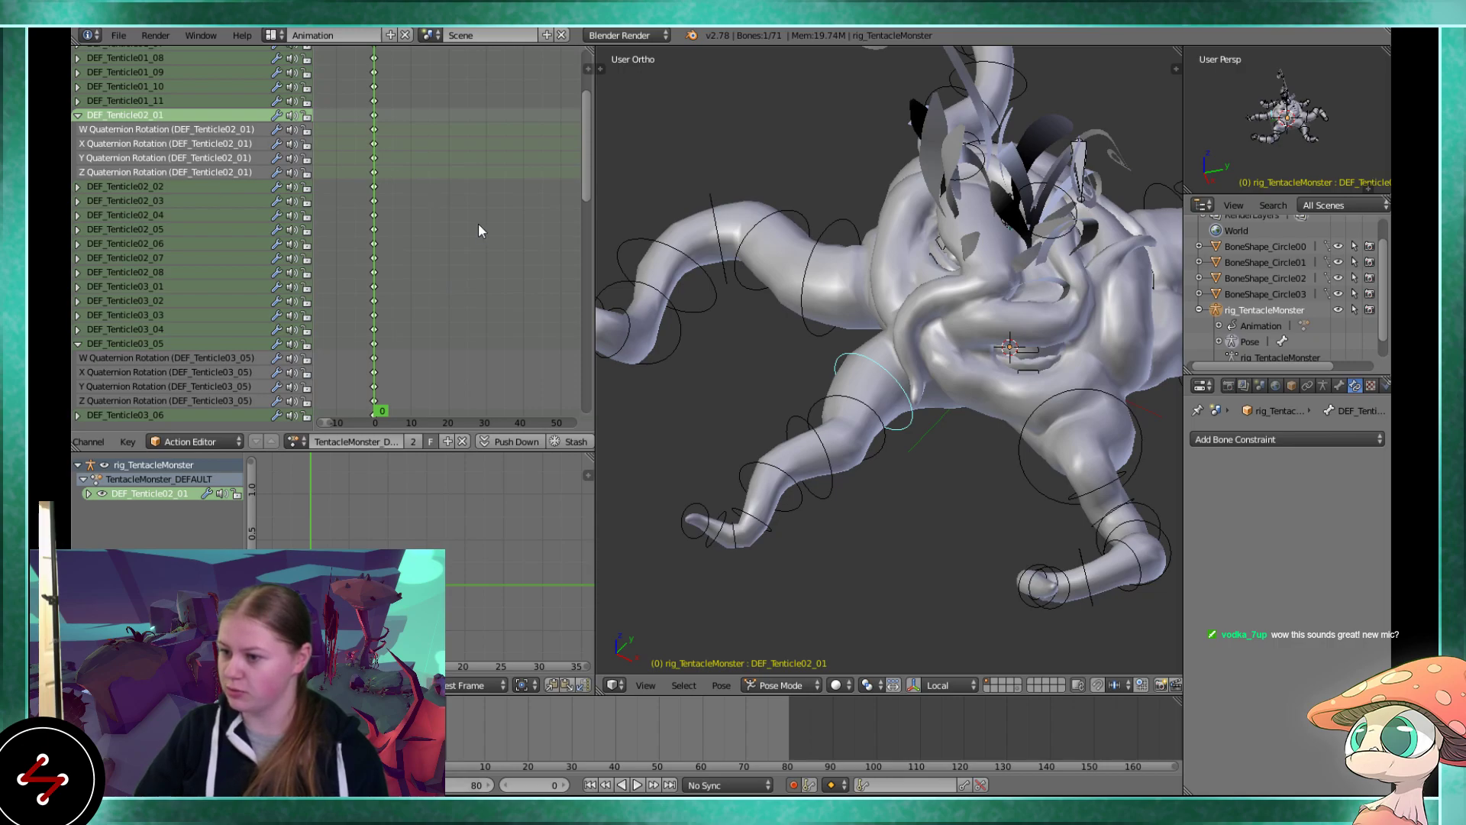
Show the 3D manipulator on the front tentacle's base bone and inspect its local rotation axes up close
middle_click_drag(877, 392, 832, 418, "shift")
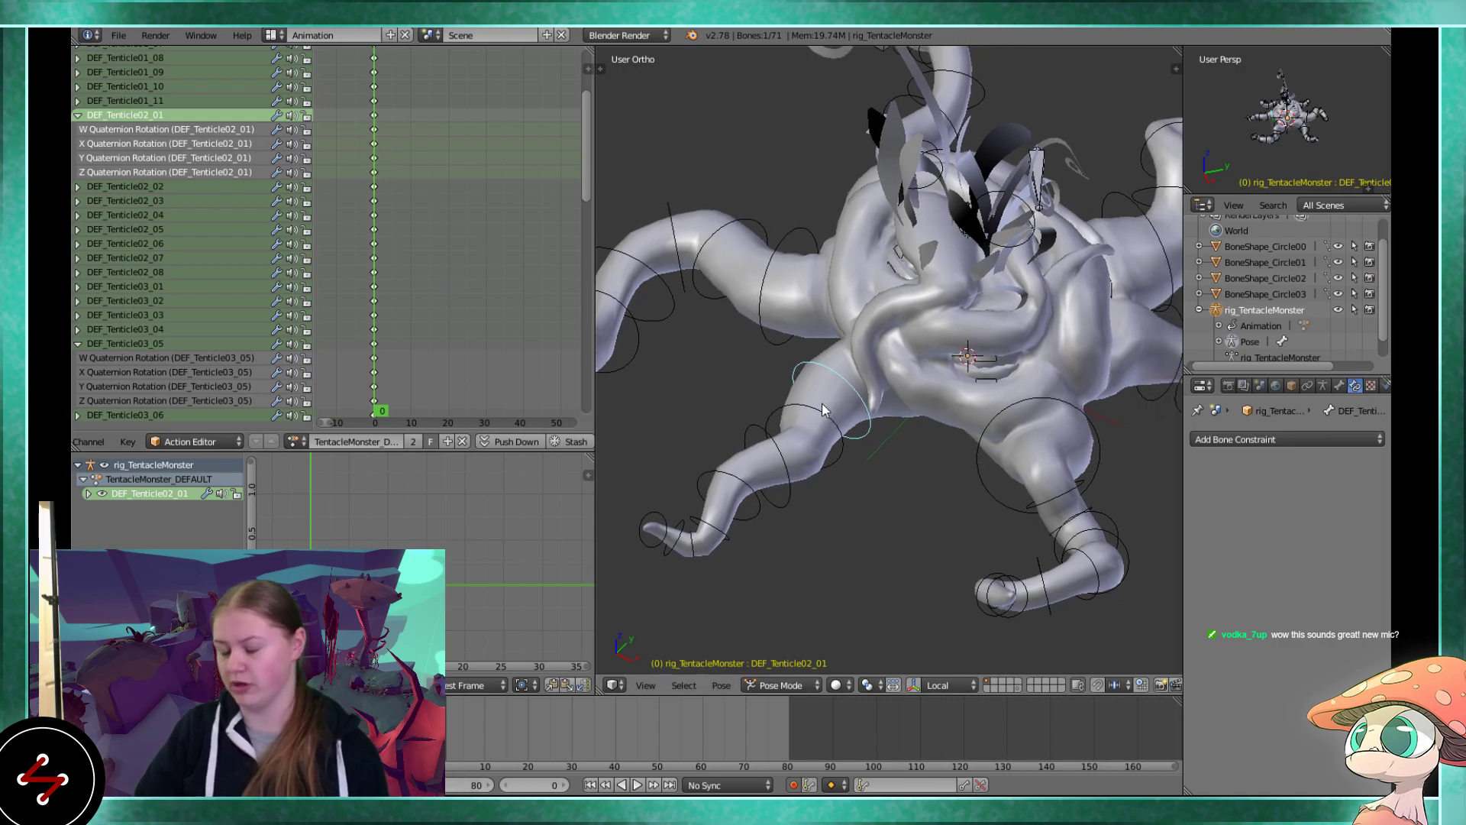
scroll(813, 395, "up", 1)
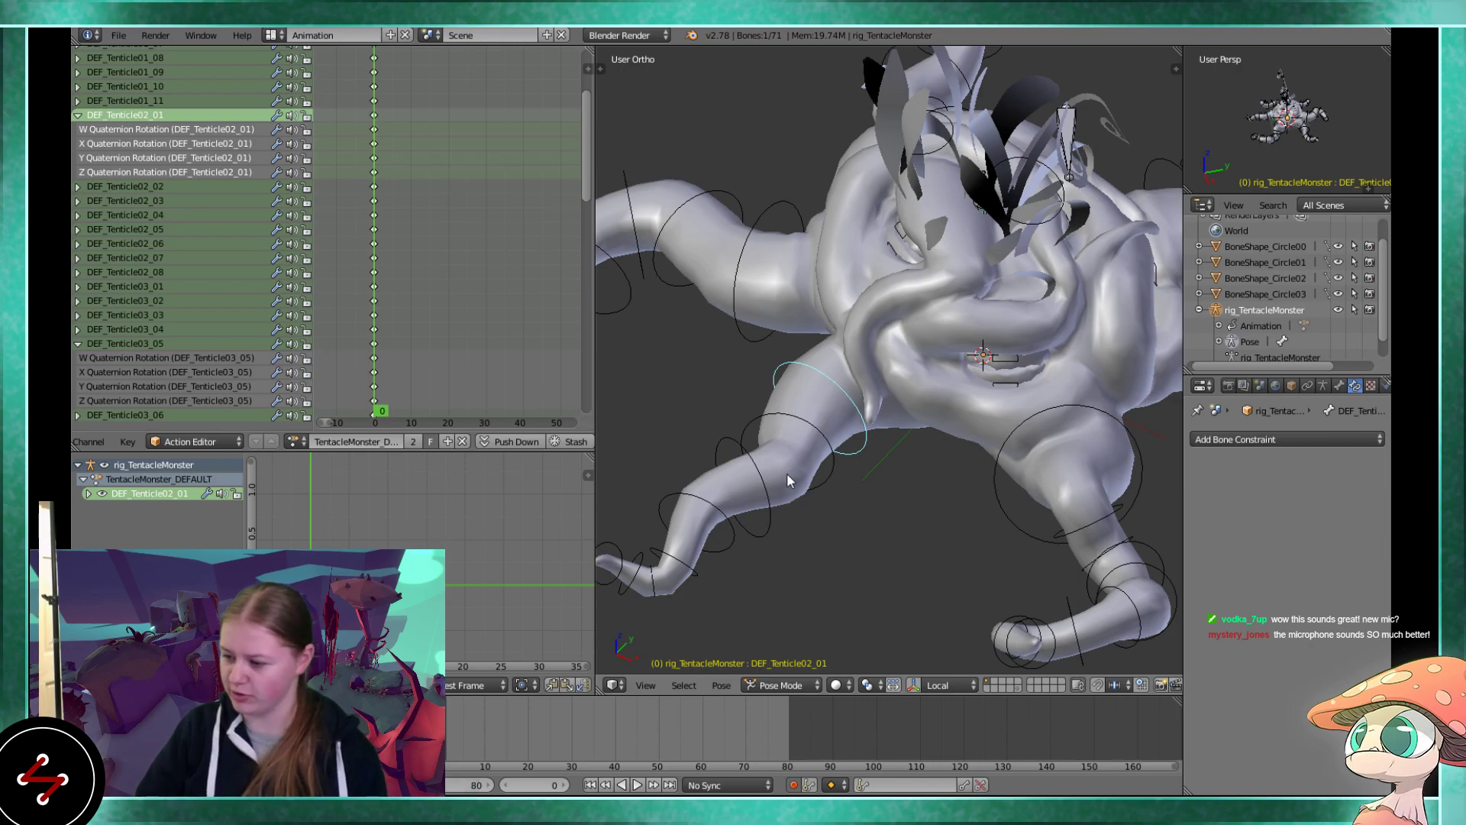
left_click(914, 686)
scroll(863, 429, "up", 2)
middle_click_drag(861, 447, 833, 388)
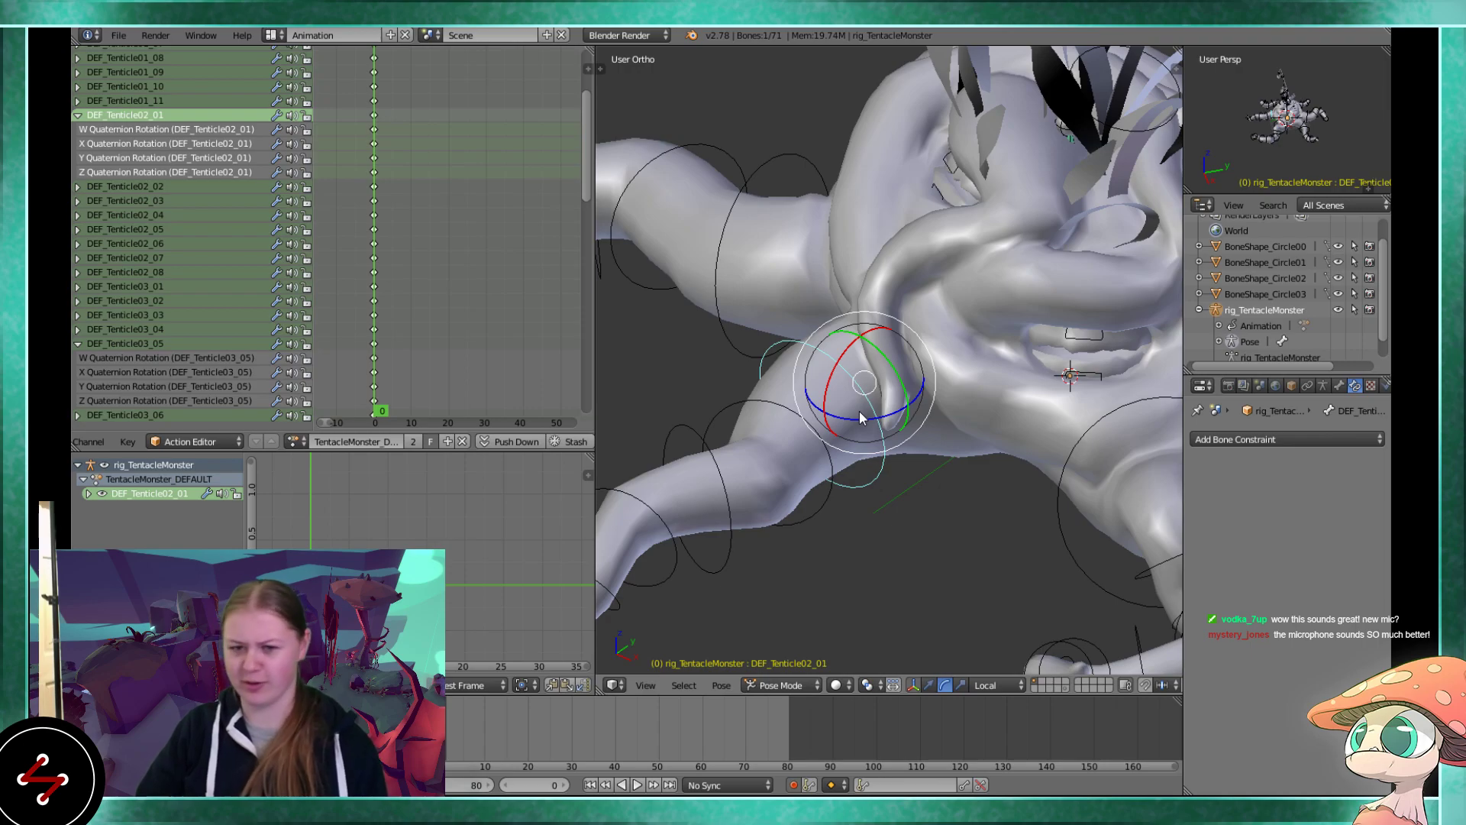
middle_click_drag(860, 416, 867, 441)
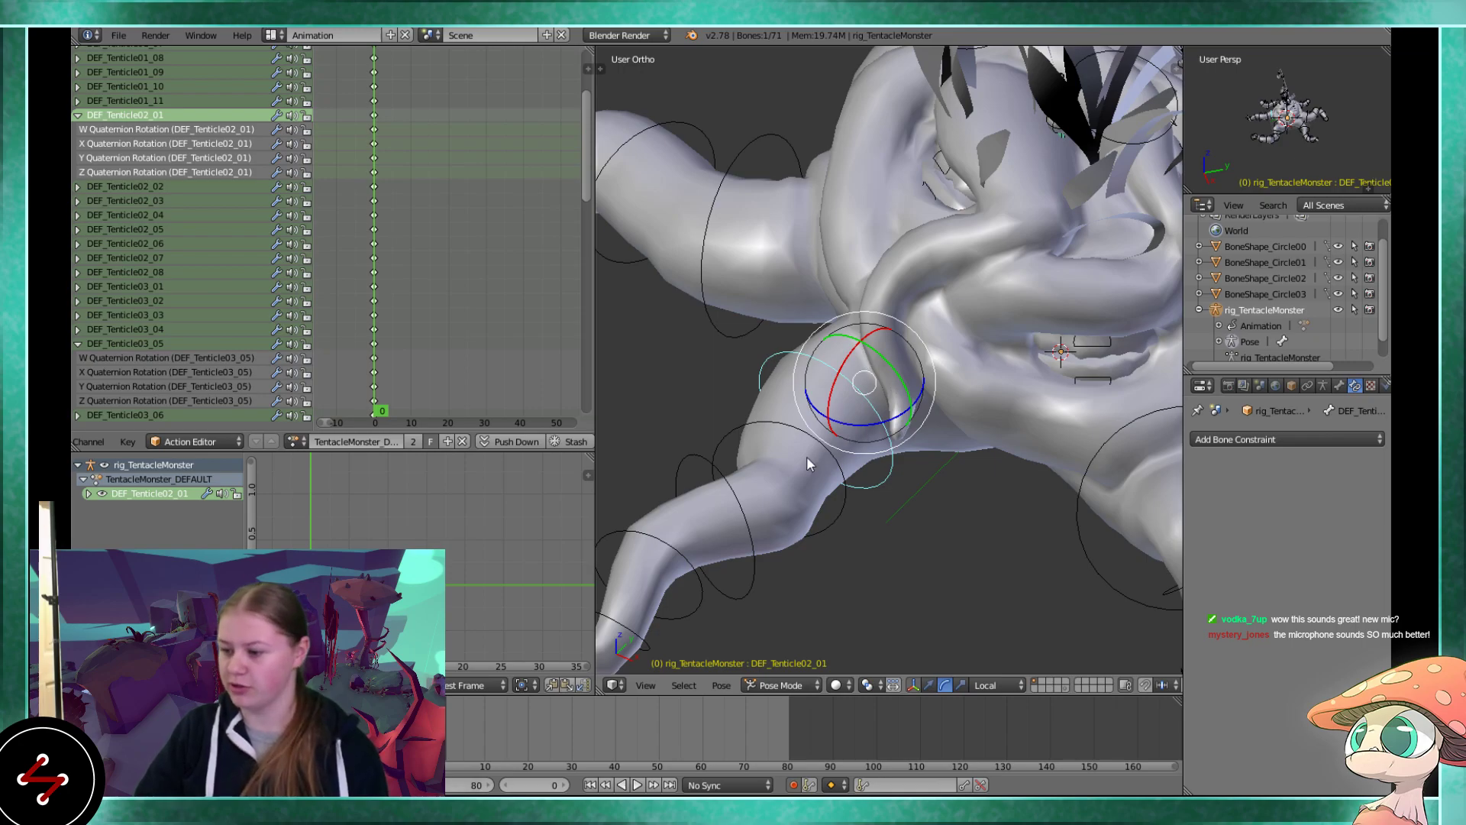
Expand DEF_Tenticle02_01's curves, pick its W Quaternion Rotation and compare it with the bone's rotation values
left_click(88, 494)
left_click(131, 510)
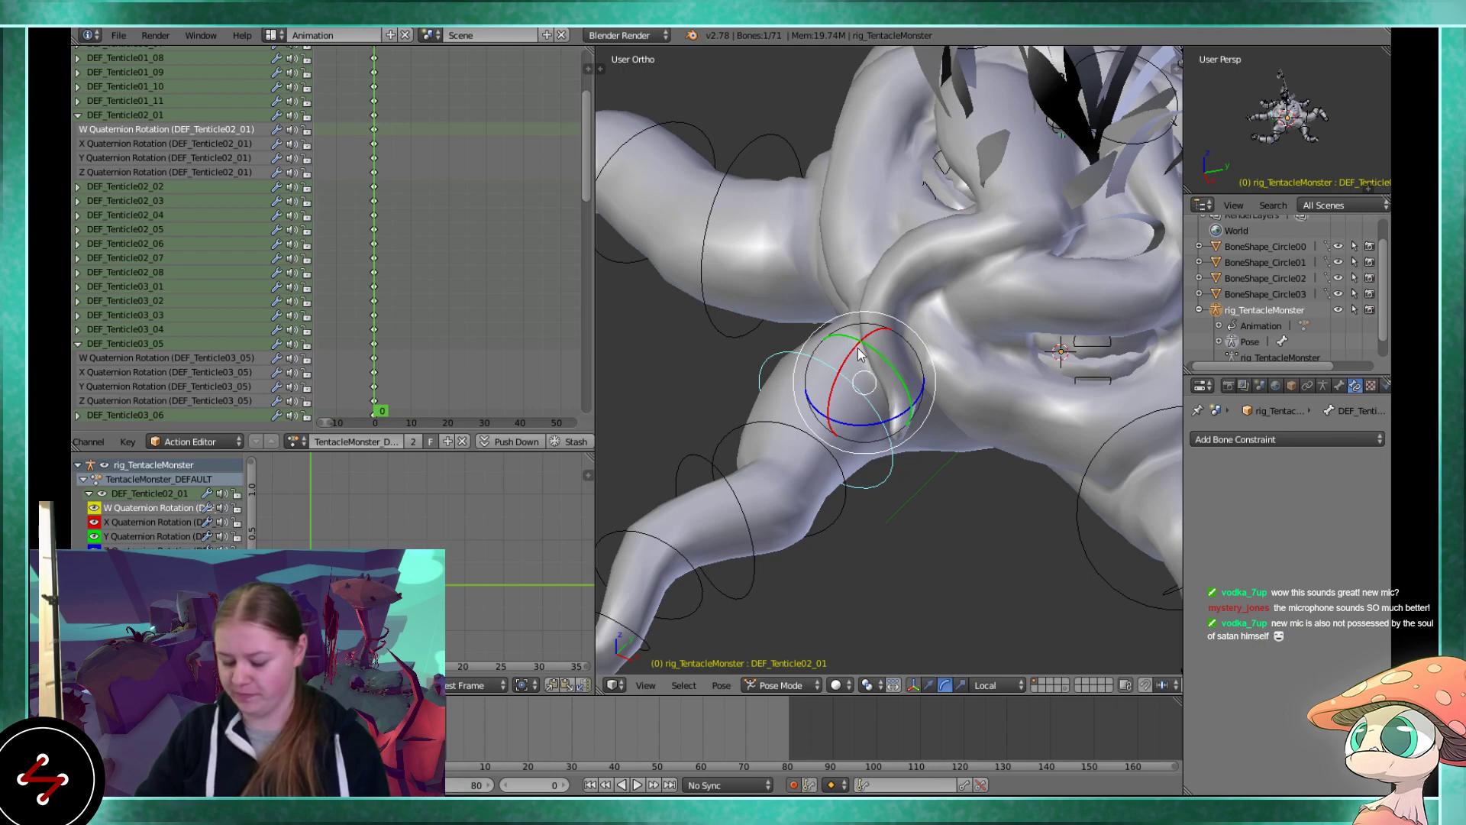
key("n")
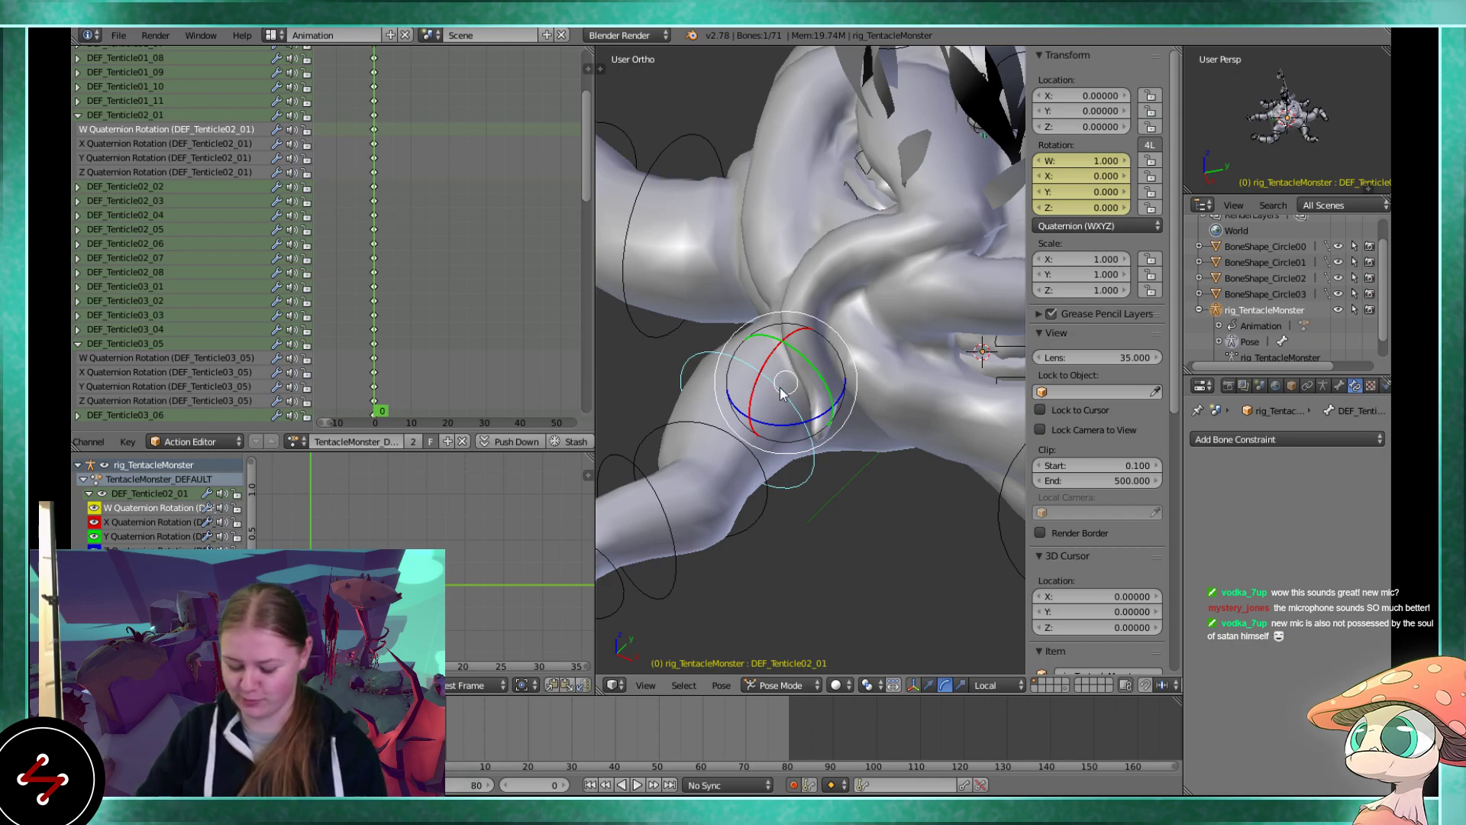
key("n")
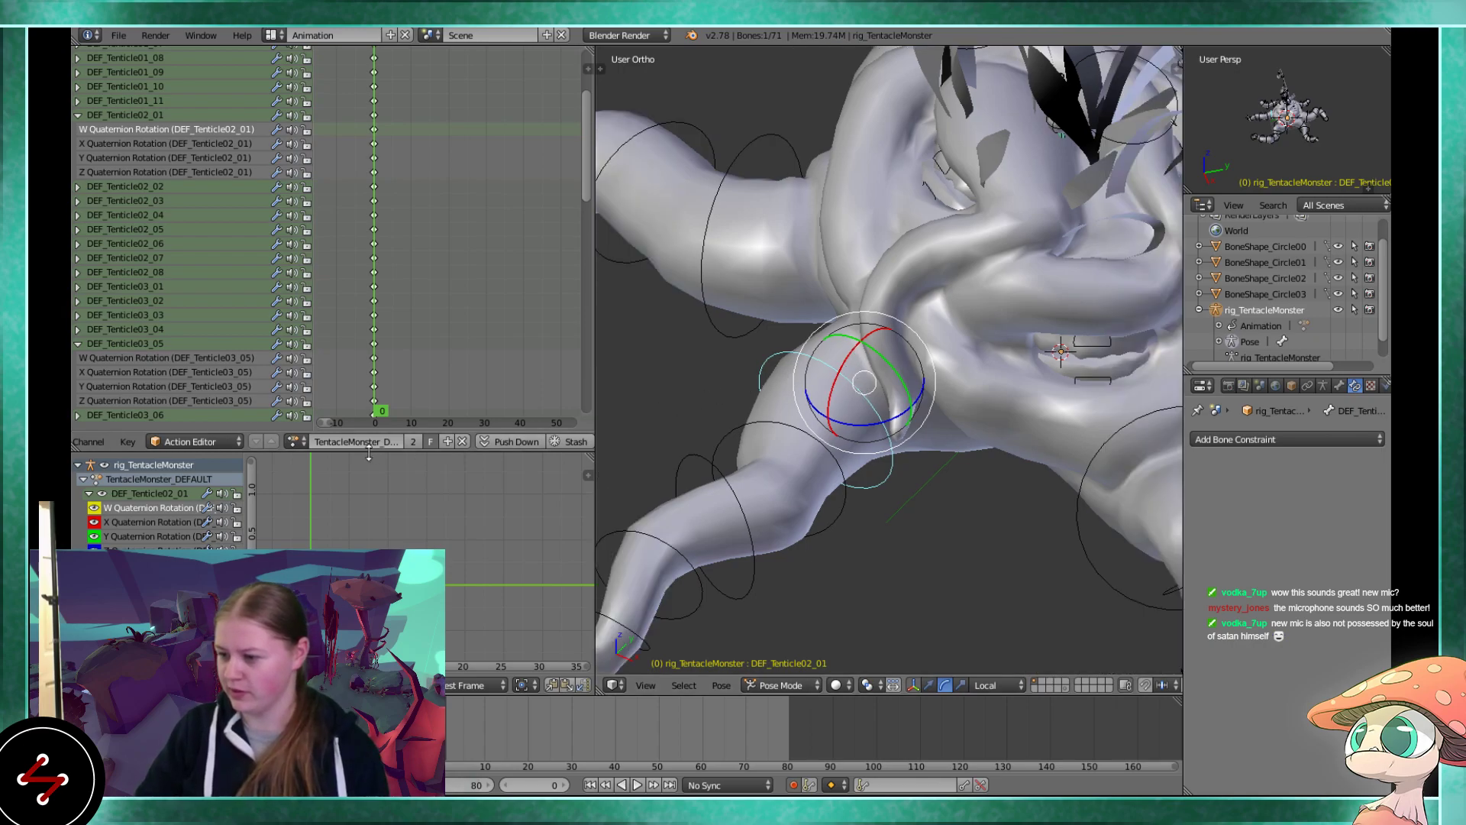
Switch the rig to the TentacleMonster_Smash action and look over the tentacle bones' keyframes from the start of the channel list
left_click(297, 441)
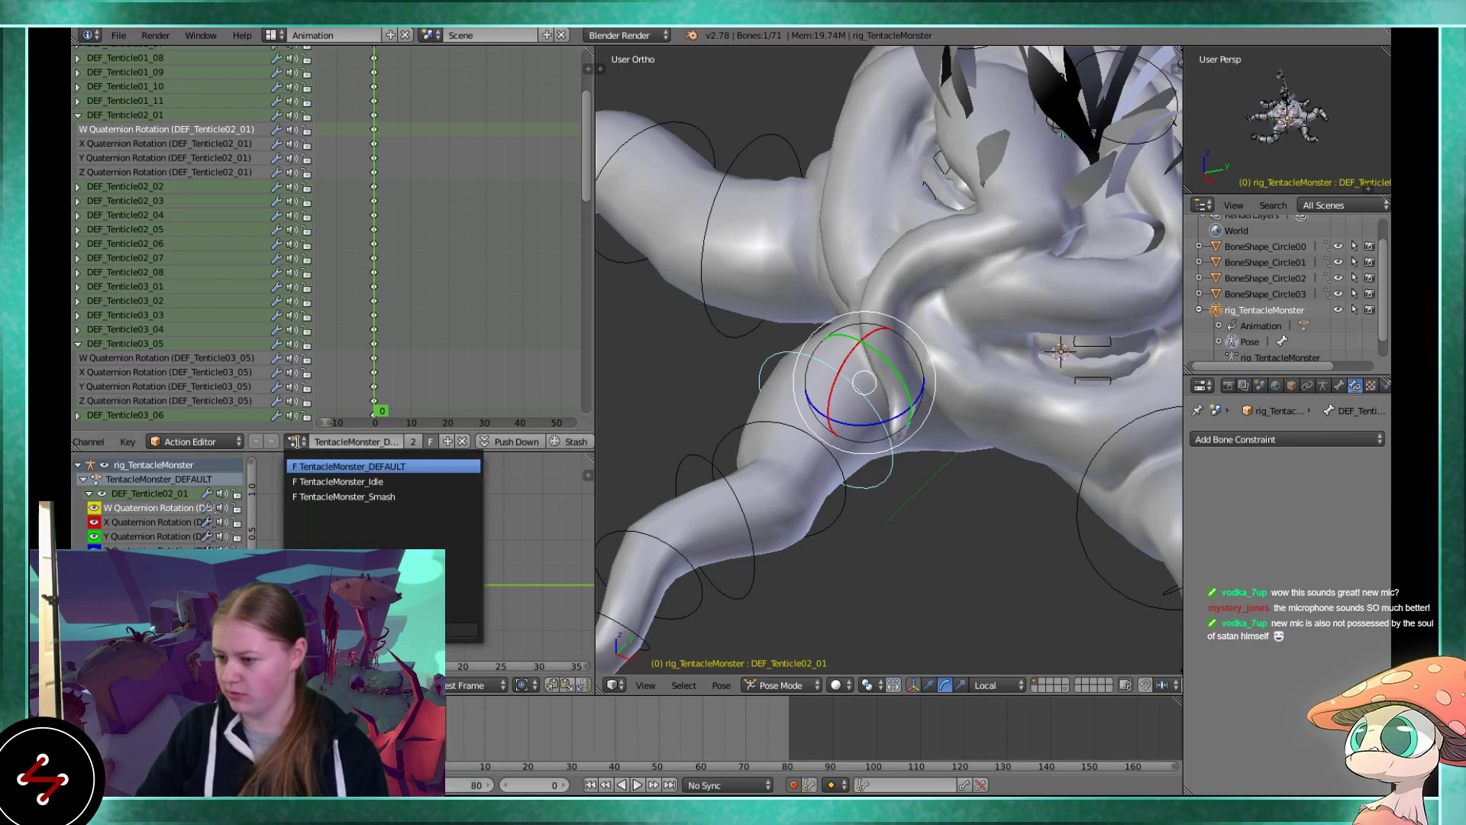
left_click(344, 496)
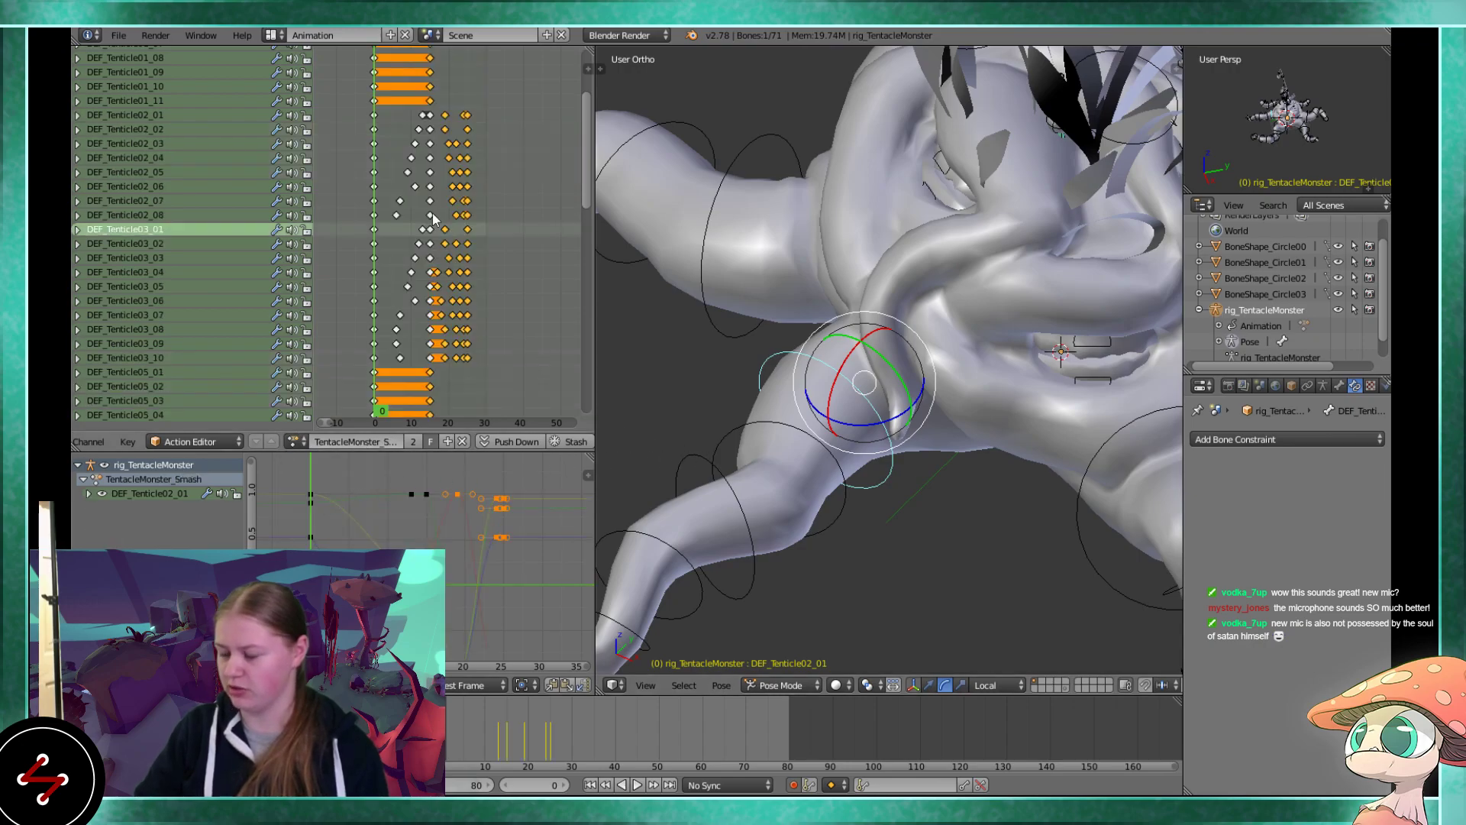
scroll(443, 235, "up", 5)
scroll(392, 246, "down", 4)
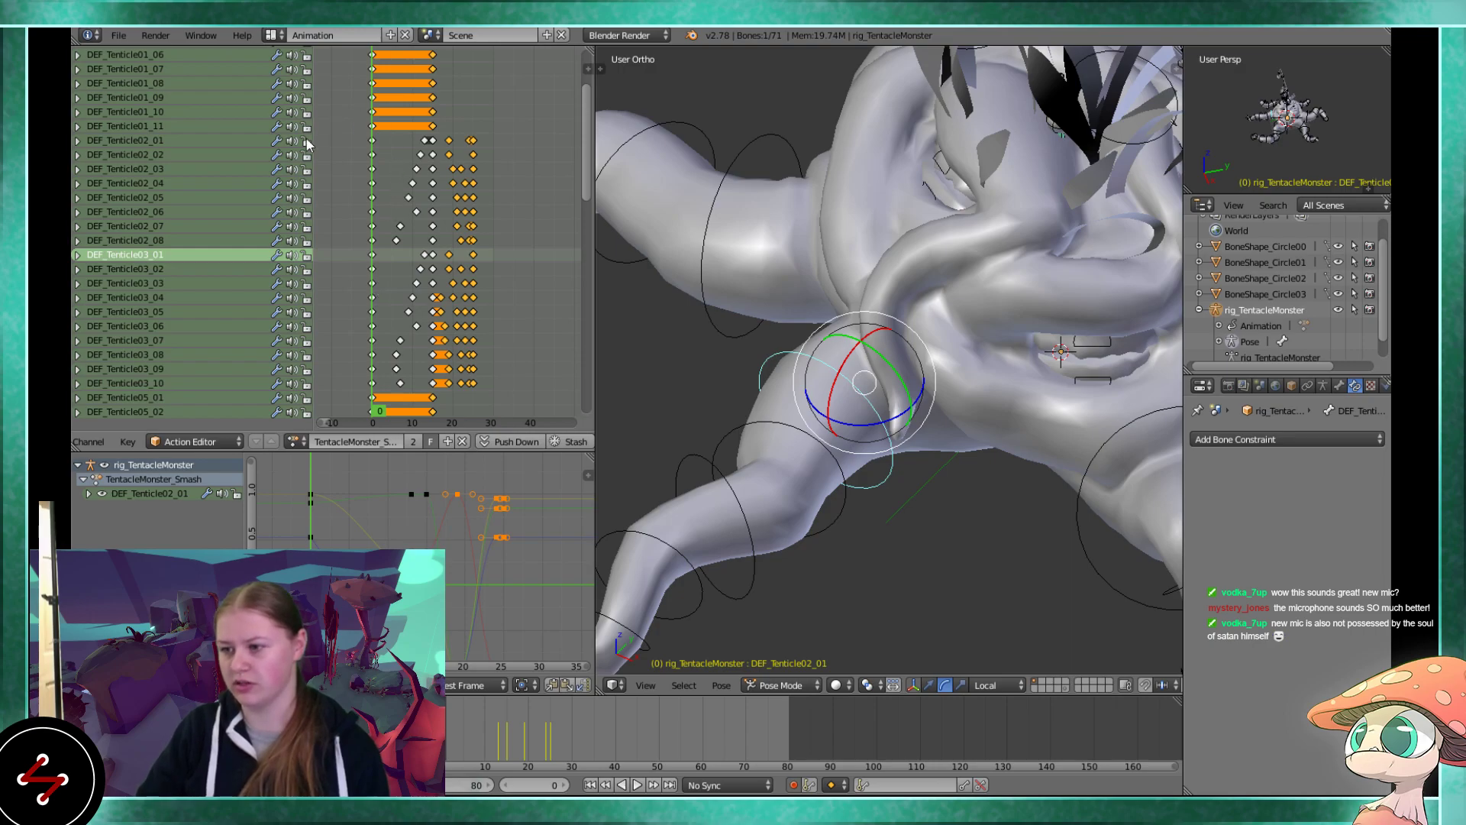
middle_click_drag(424, 174, 429, 363)
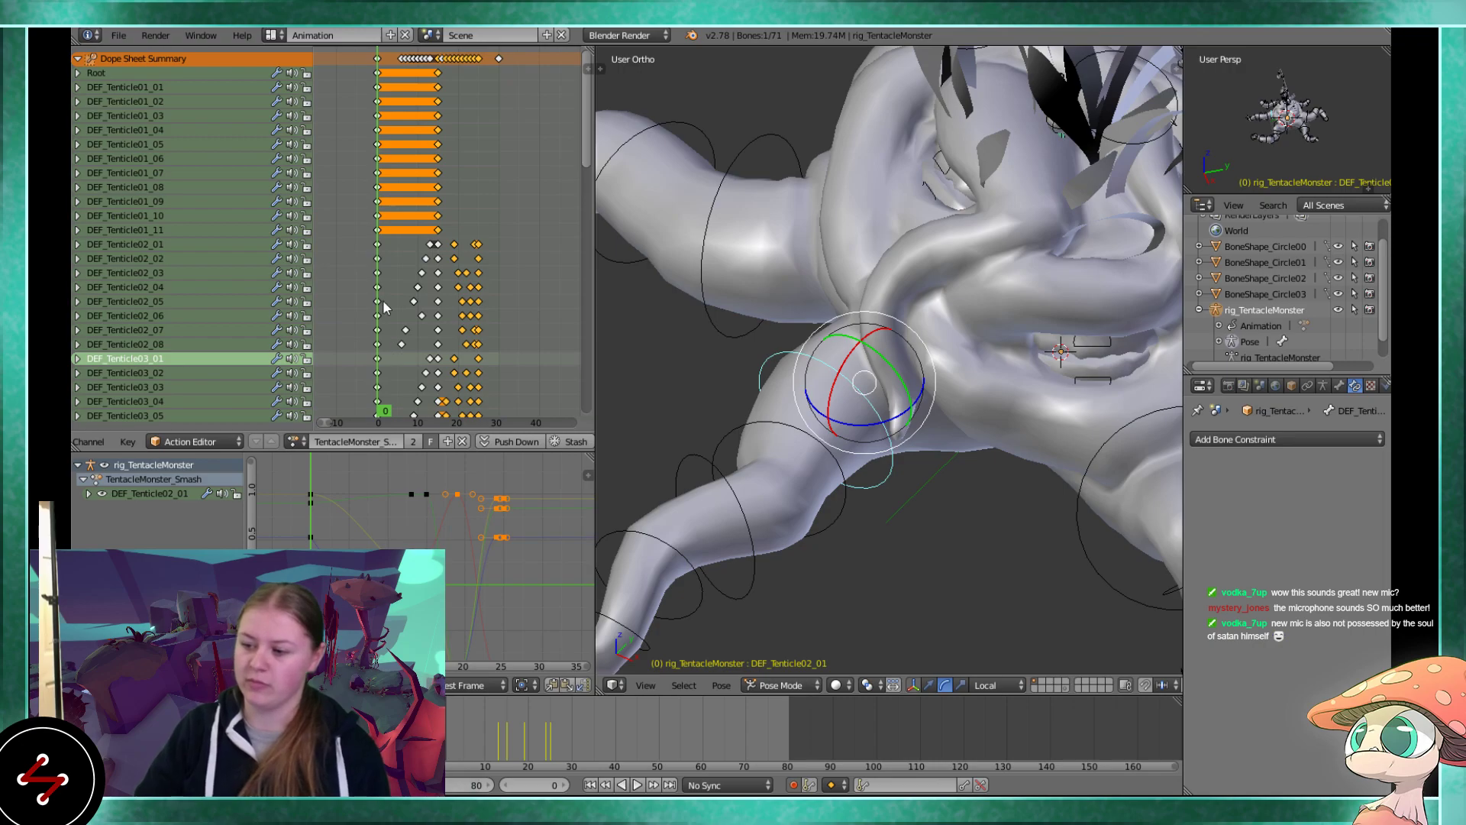
scroll(428, 269, "up", 3)
Move DEF_Tenticle02_02's keyframe at frame 12 slightly earlier and jump to the keyframe at frame 6
left_click(413, 259)
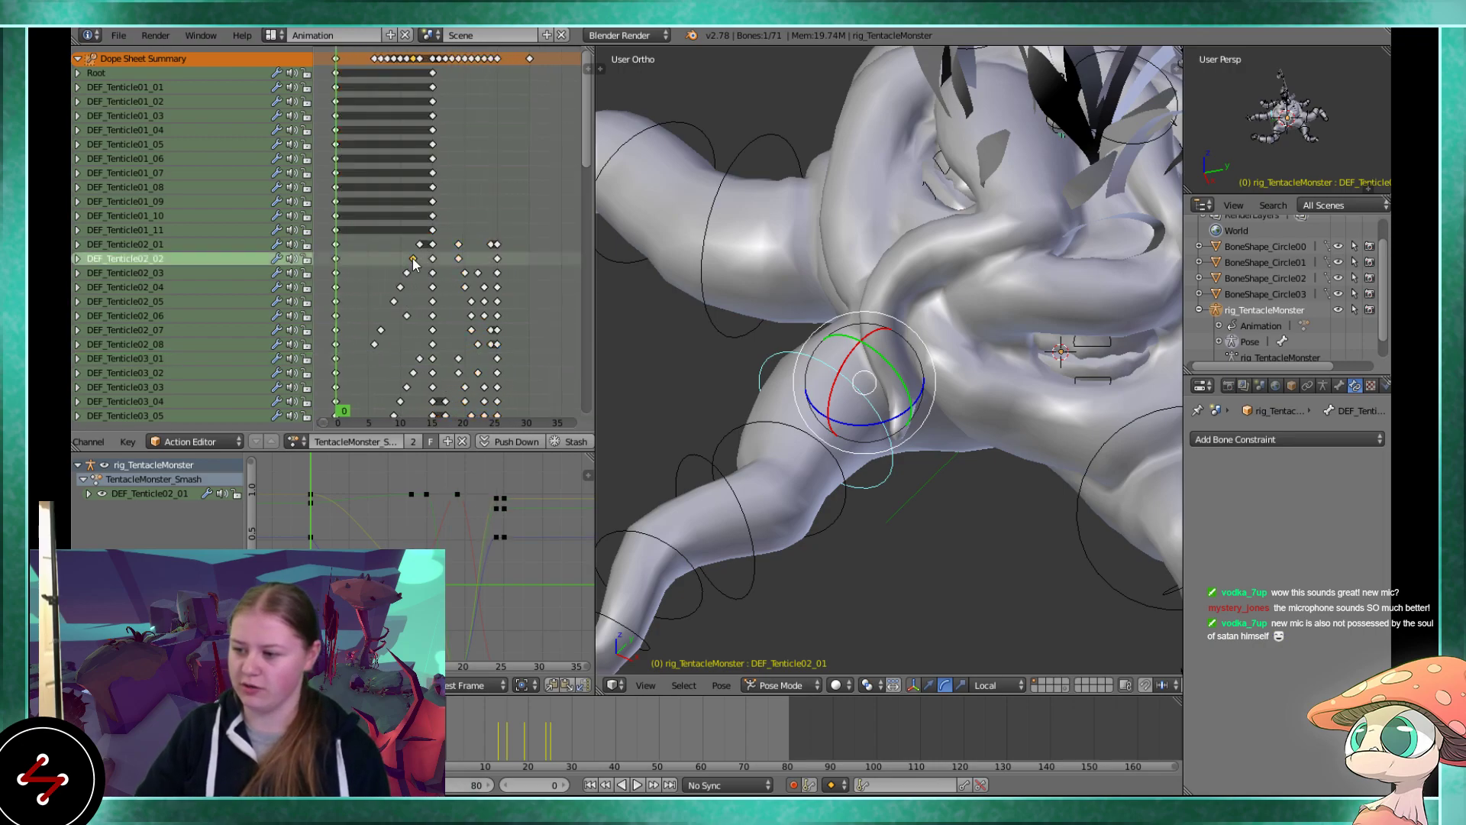
key("g")
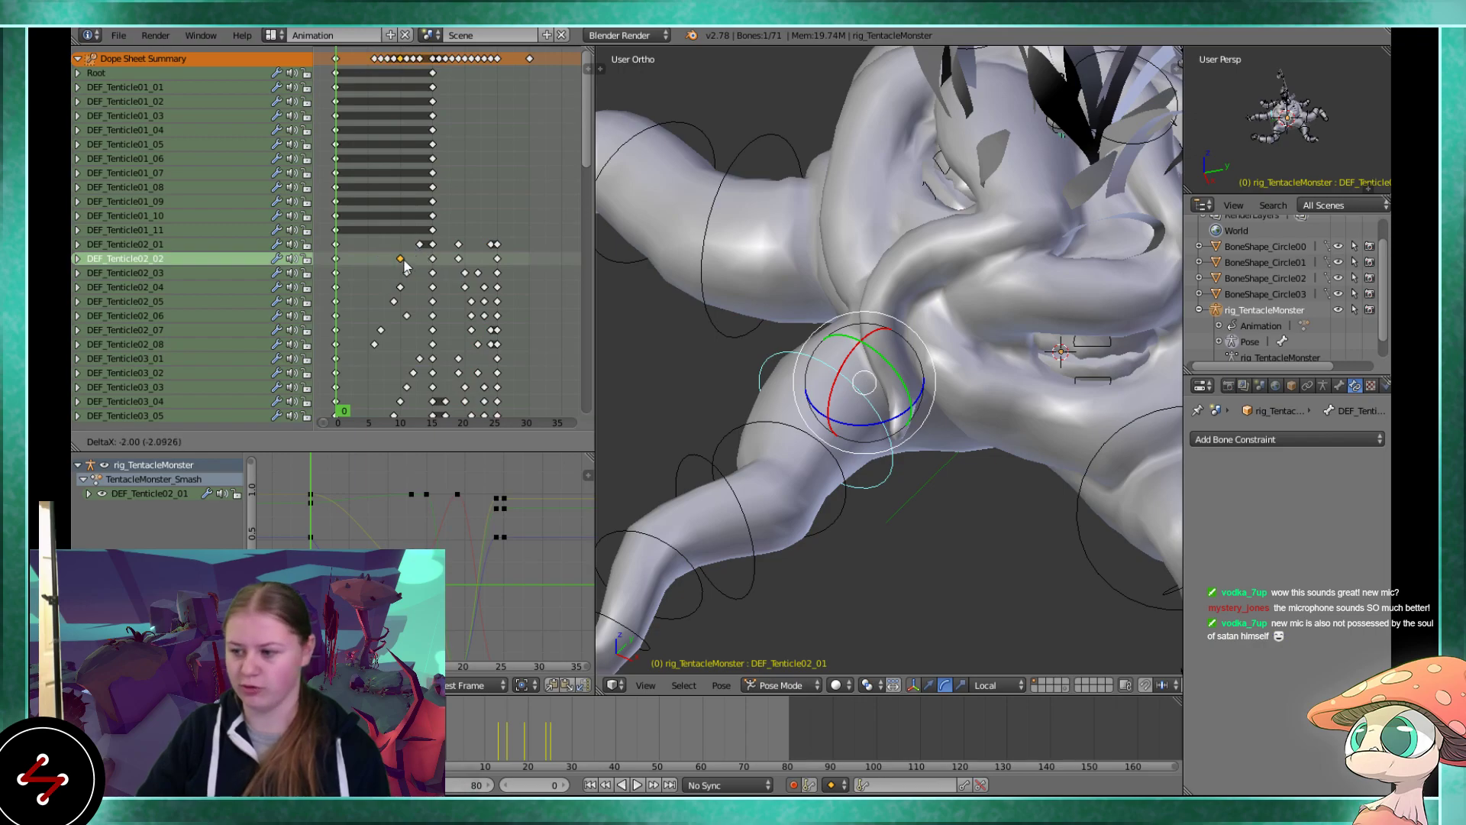
left_click(405, 263)
key("Up")
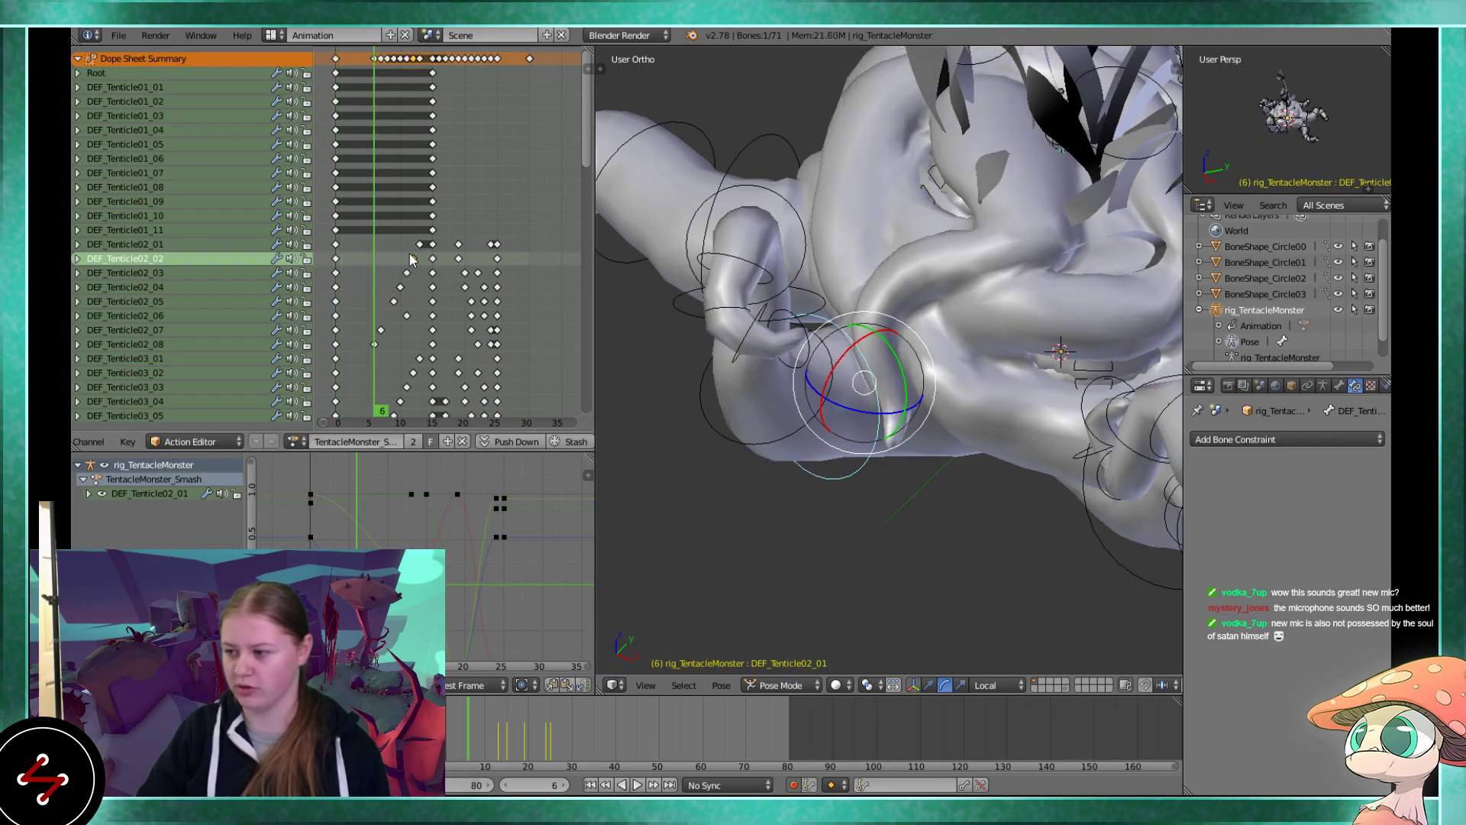
Move DEF_Tenticle02_02's shifted keyframe back to frame 12
scroll(368, 260, "up", 2)
middle_click_drag(368, 260, 419, 257)
scroll(419, 257, "up", 1)
key("g")
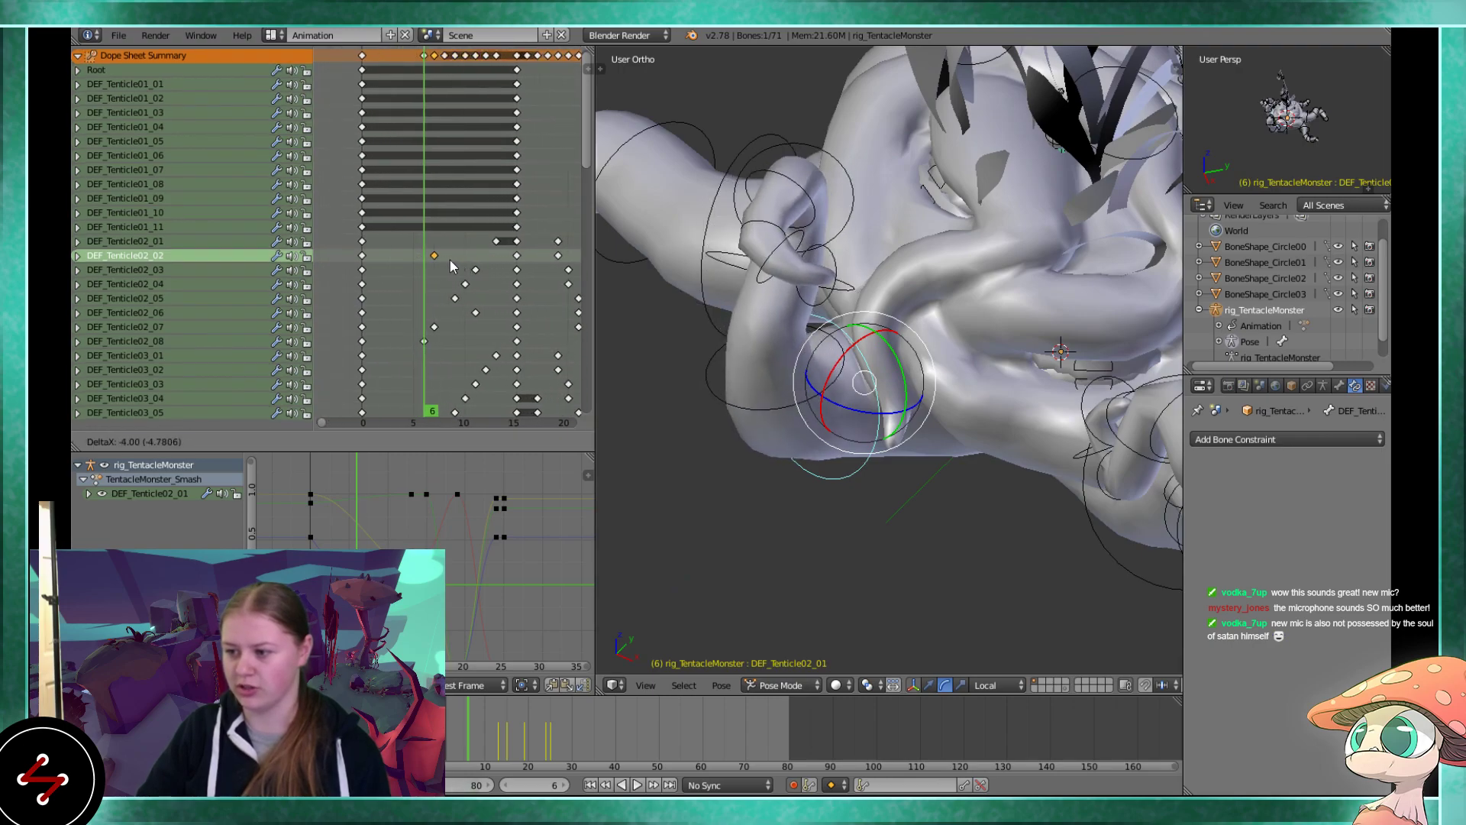
left_click(492, 269)
scroll(492, 269, "down", 2)
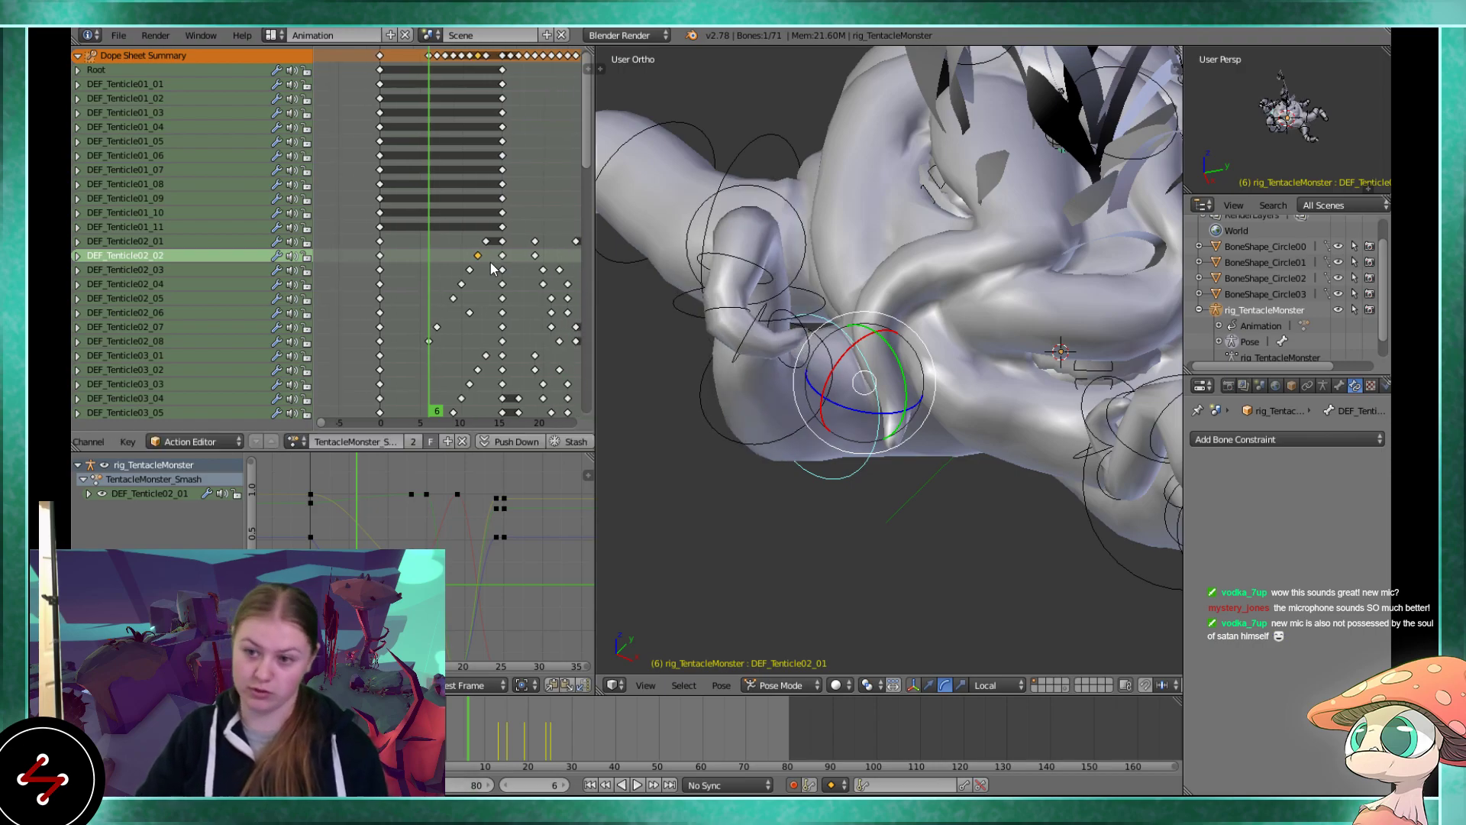
Fit DEF_Tenticle02_01's smash curves in the graph and select the Z rotation curve's keyframe at frame 0
scroll(461, 521, "down", 3)
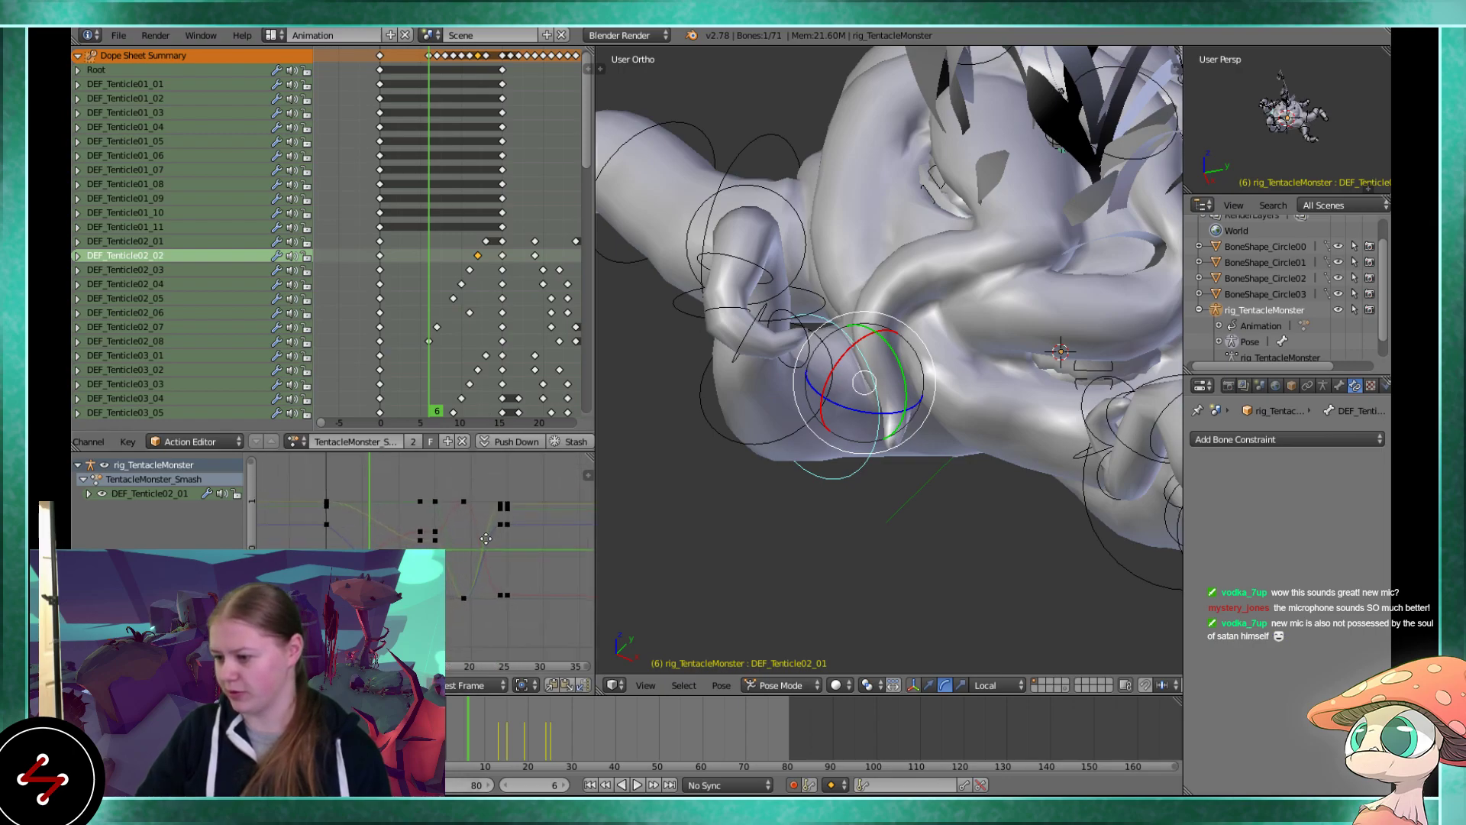
key("a")
key("Home")
key("a")
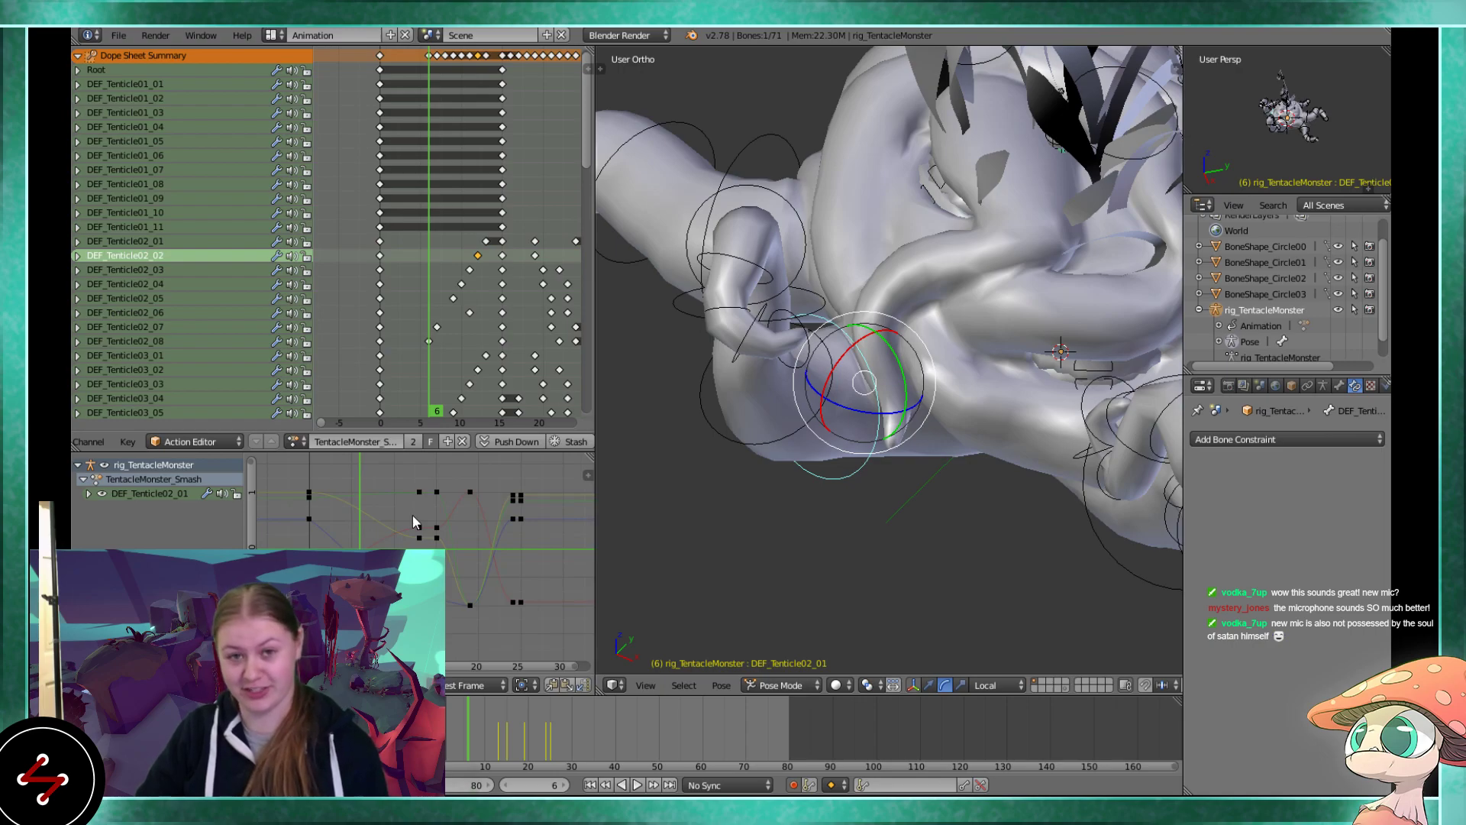
scroll(413, 517, "up", 1)
middle_click_drag(443, 544, 449, 579)
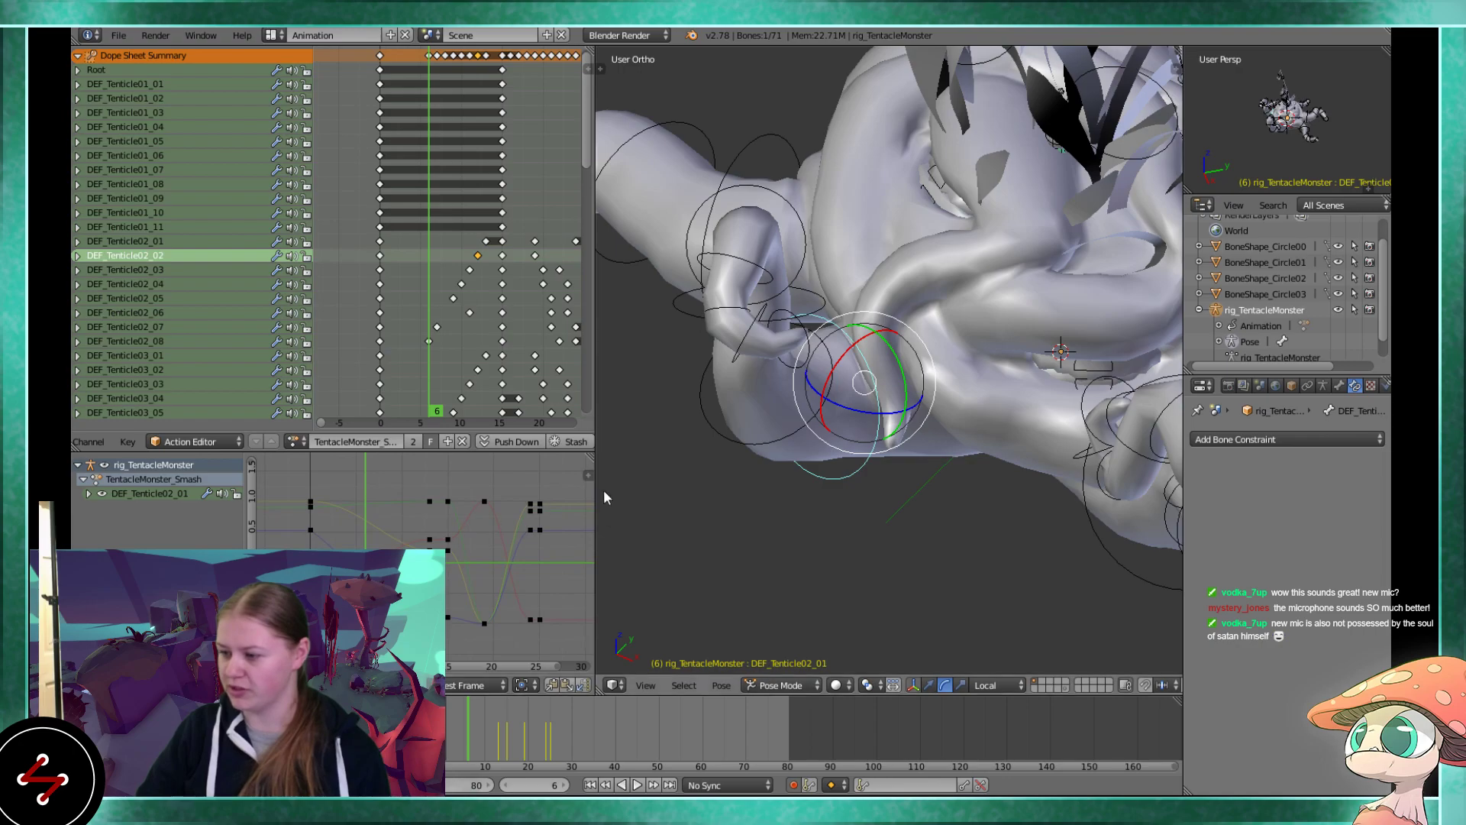
right_click(309, 529)
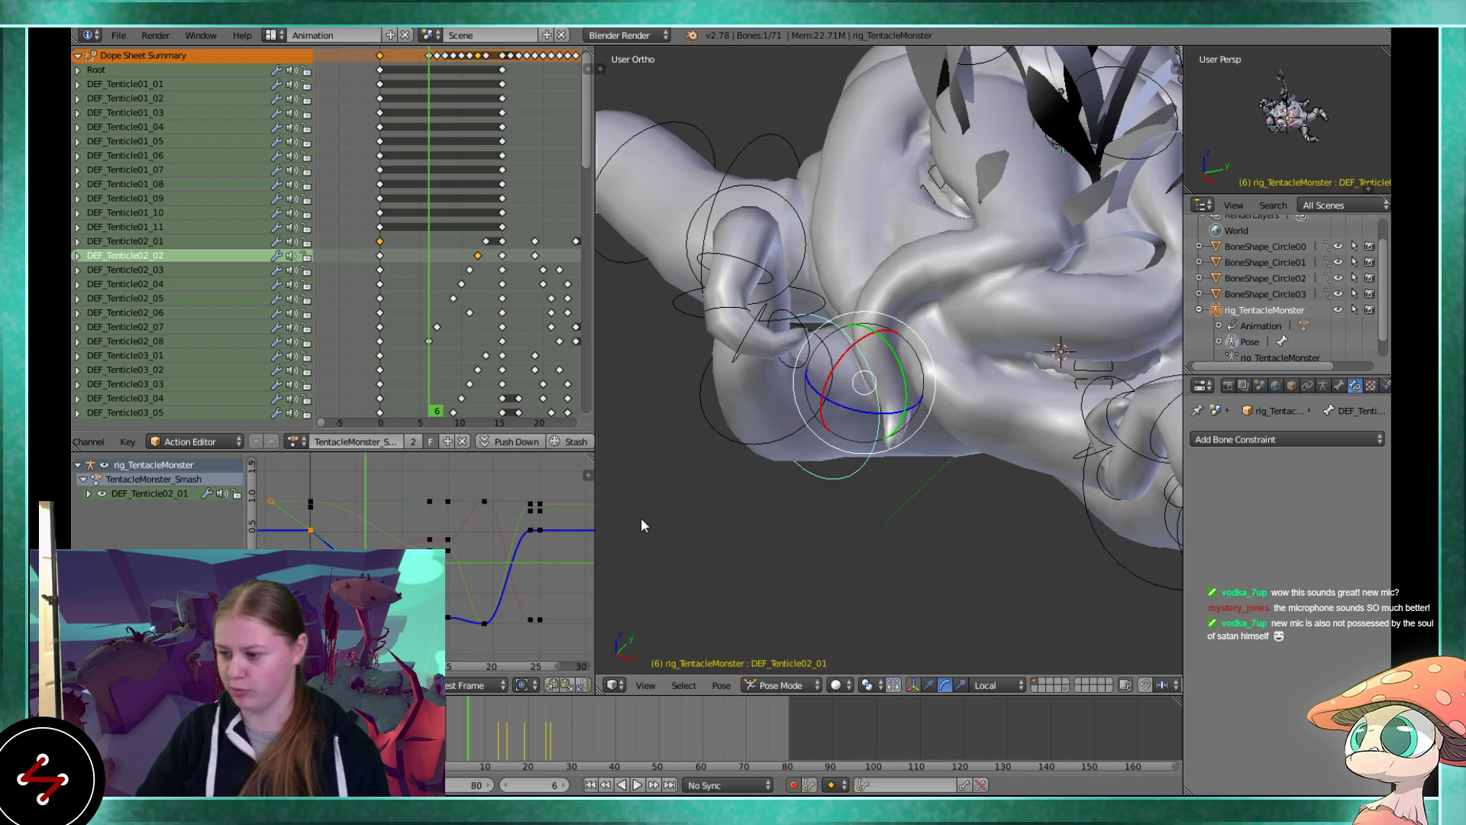
Expand DEF_Tenticle02_01's quaternion channels and examine the Y and Z rotation curves across the smash motion, ending on the Z keyframe near frame 13
left_click(88, 494)
left_click(153, 520)
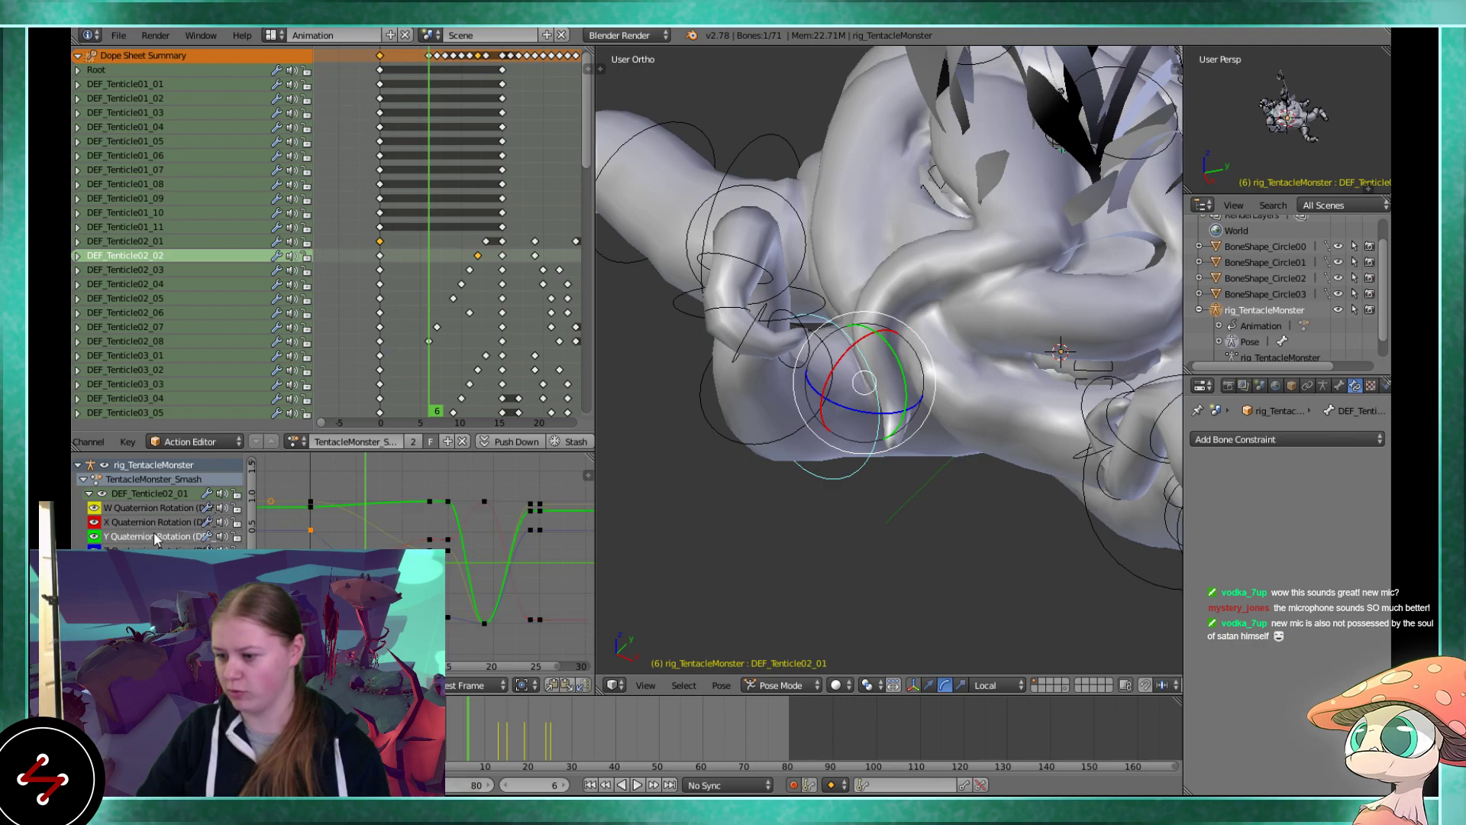
scroll(409, 554, "down", 1)
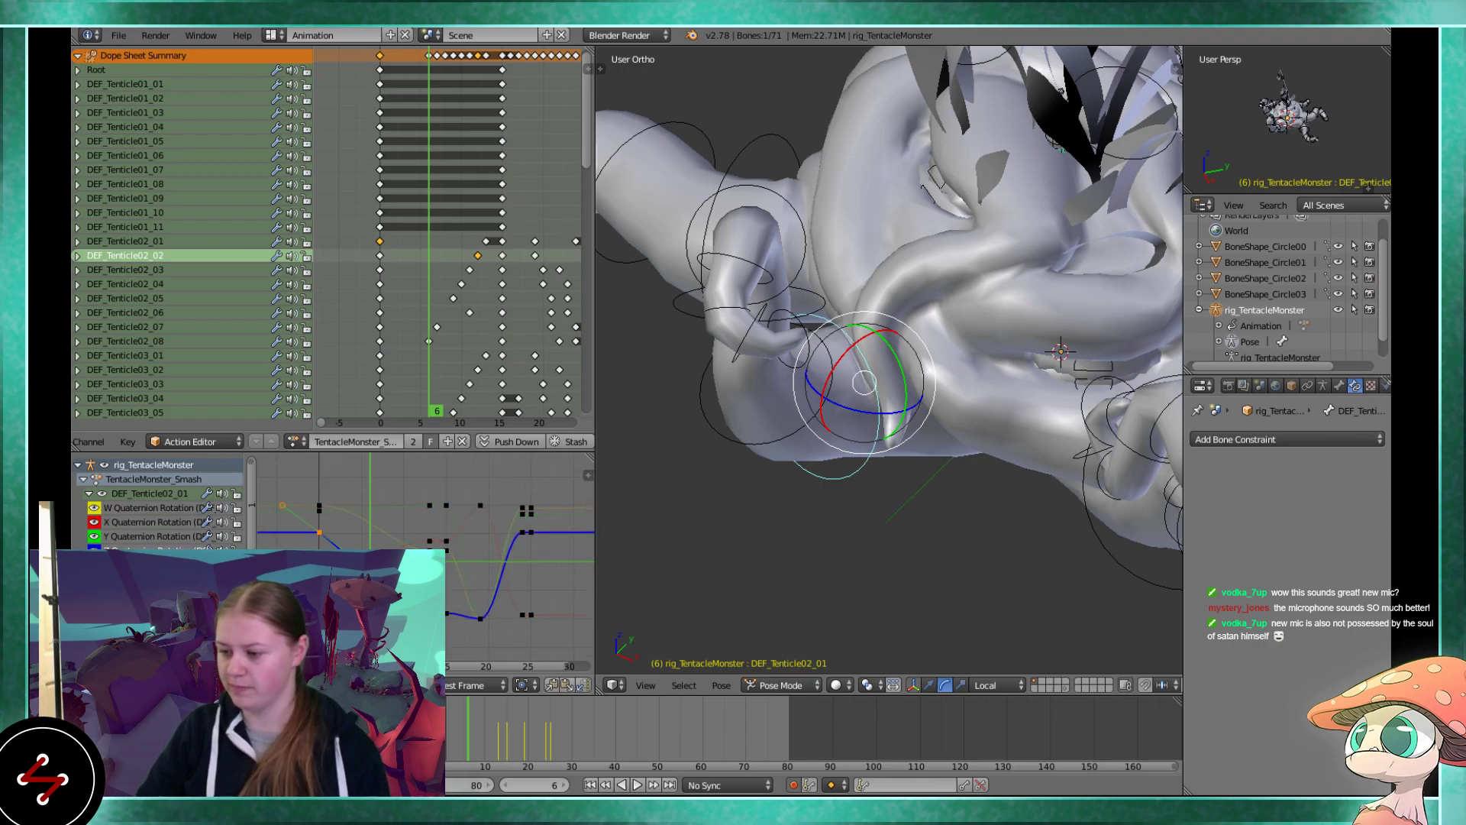
middle_click_drag(359, 528, 365, 514)
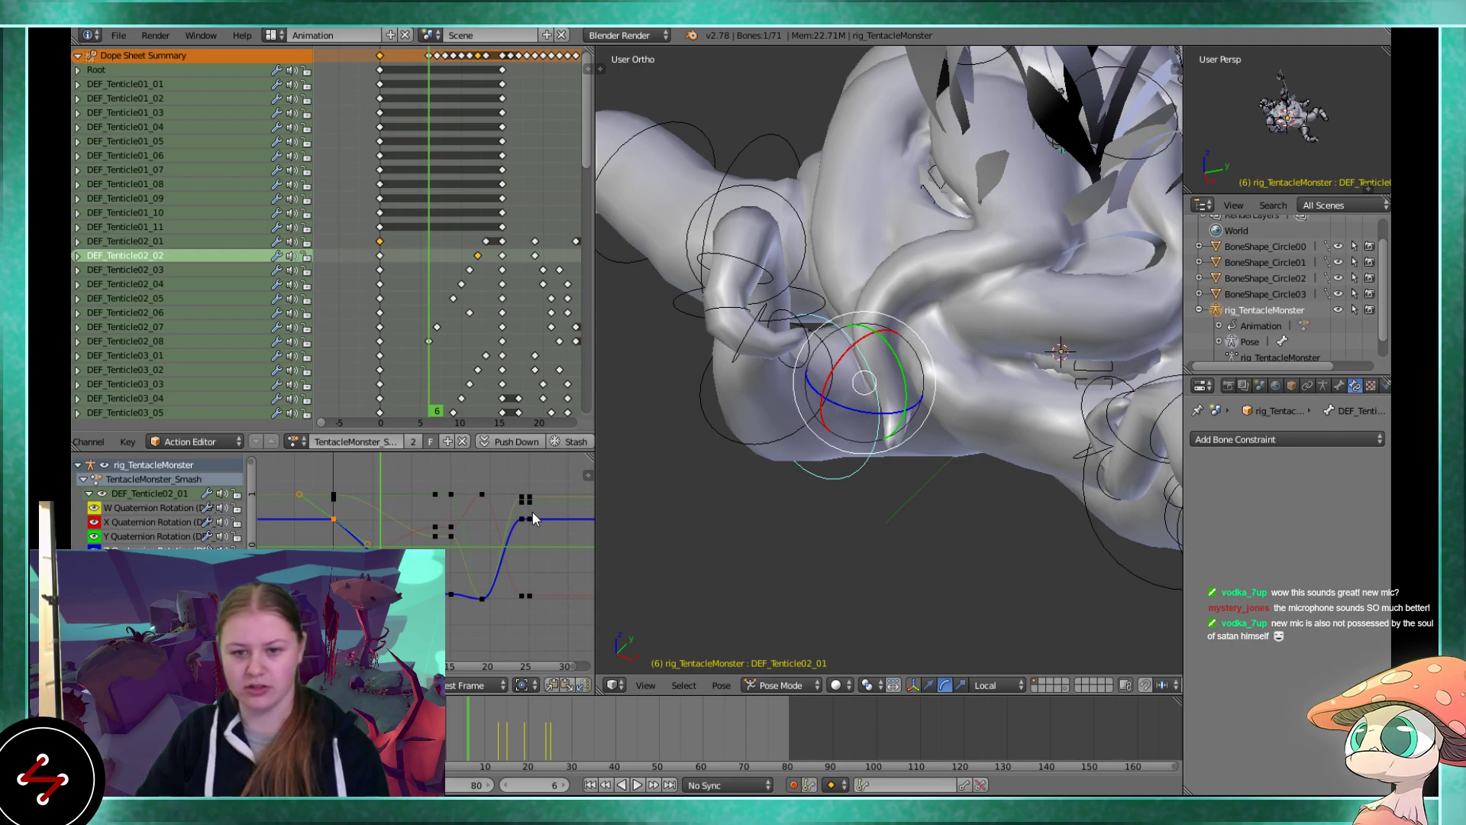
scroll(443, 530, "up", 1)
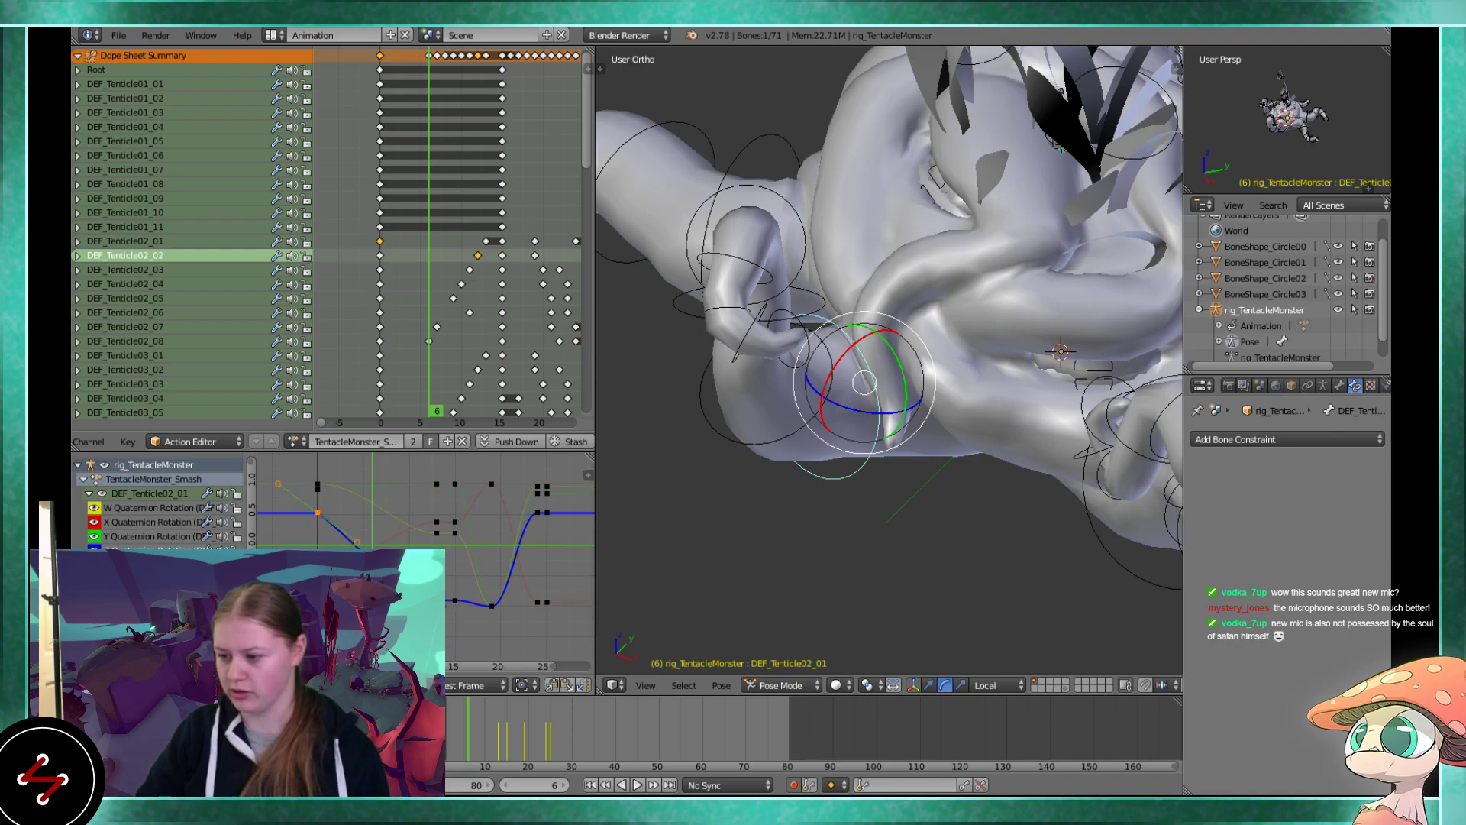
middle_click_drag(317, 477, 333, 513)
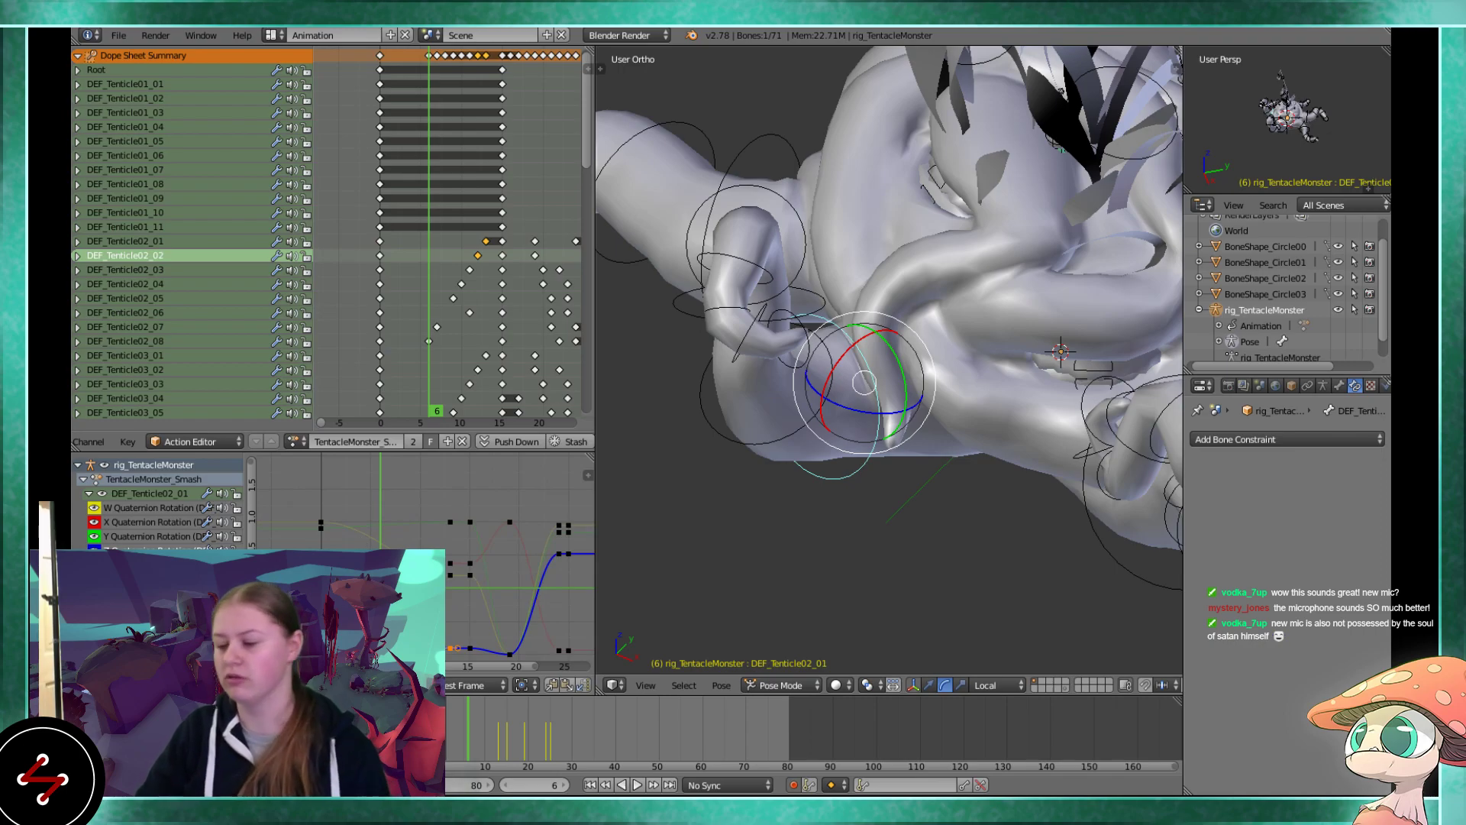
Select DEF_Tenticle02_01's Z rotation keyframe at frame 0 and examine the curve's slope after it while playing the start of the smash motion
middle_click_drag(405, 611, 411, 549)
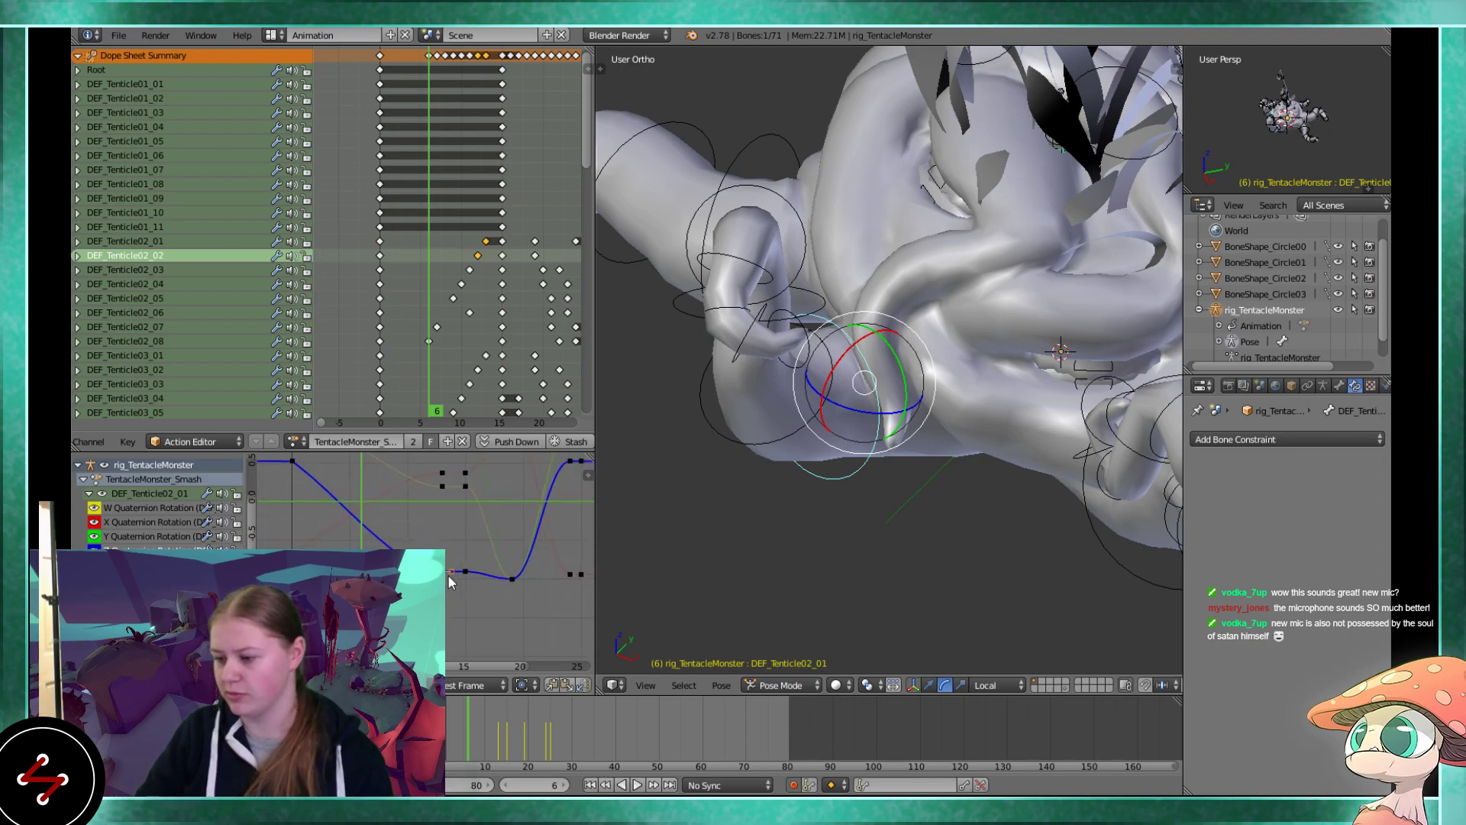
middle_click_drag(291, 465, 390, 546)
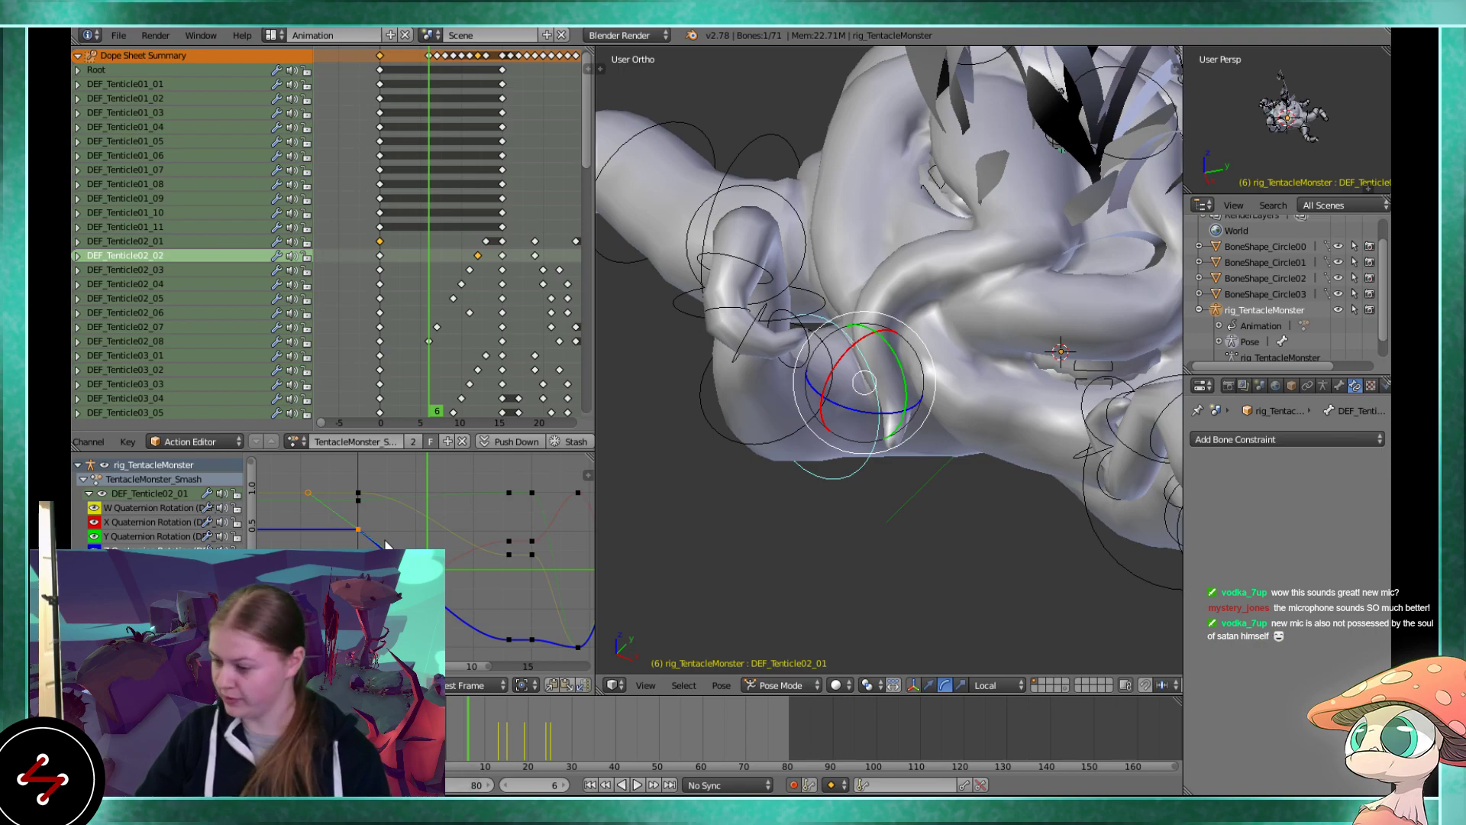
middle_click_drag(403, 543, 412, 547)
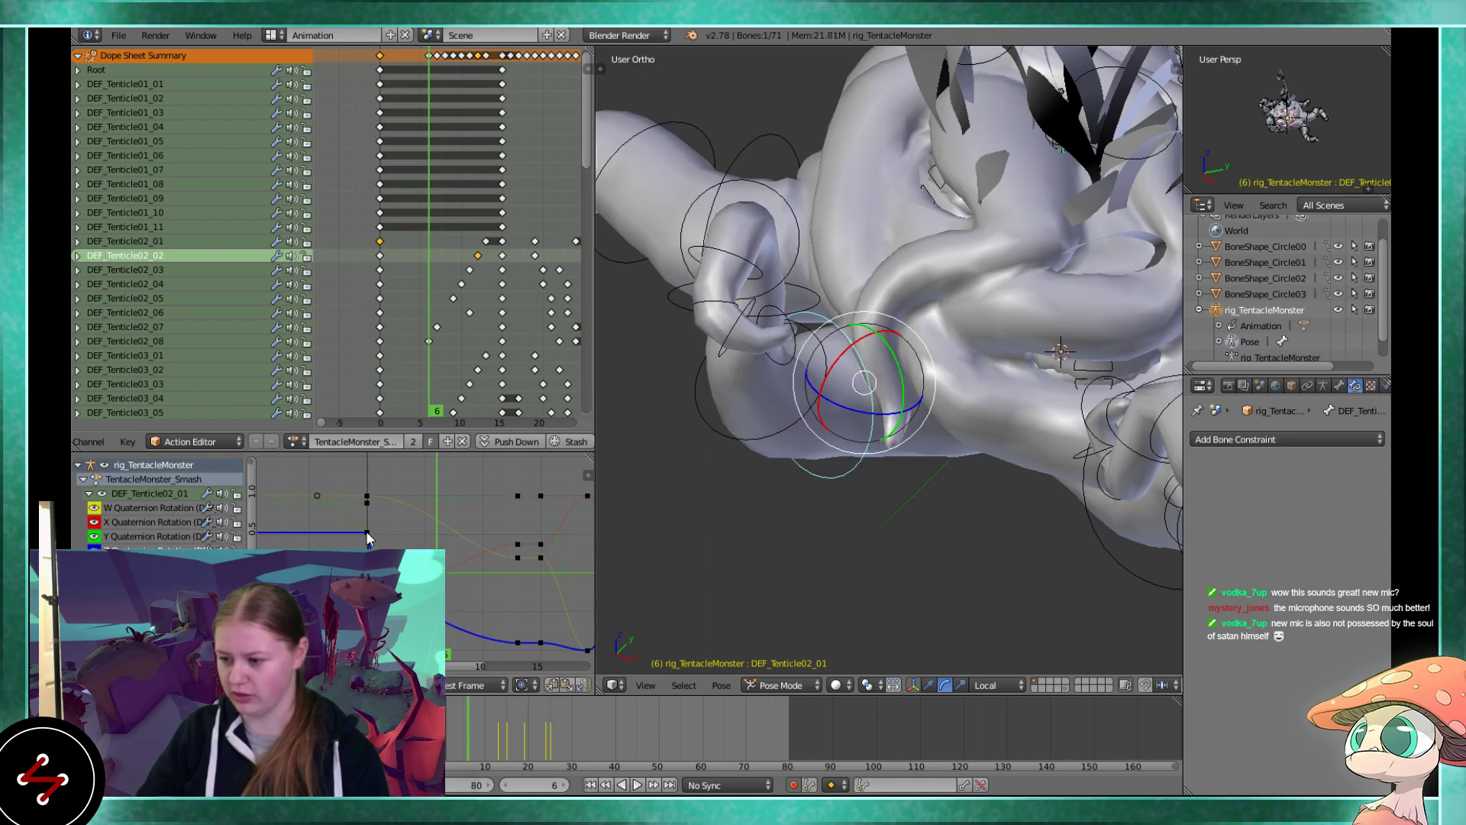
key("alt+a")
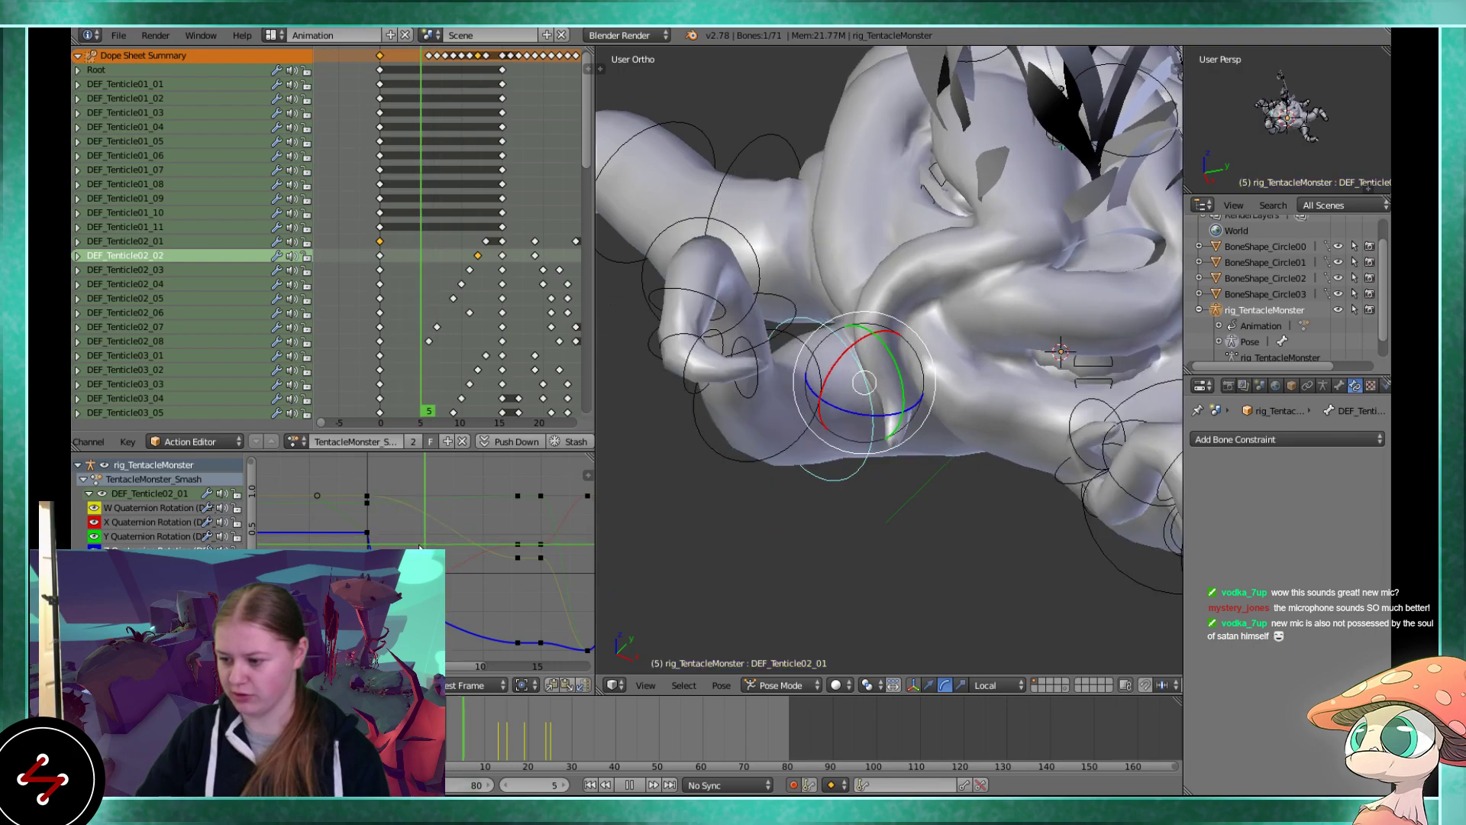
key("alt+a")
key("alt+a")
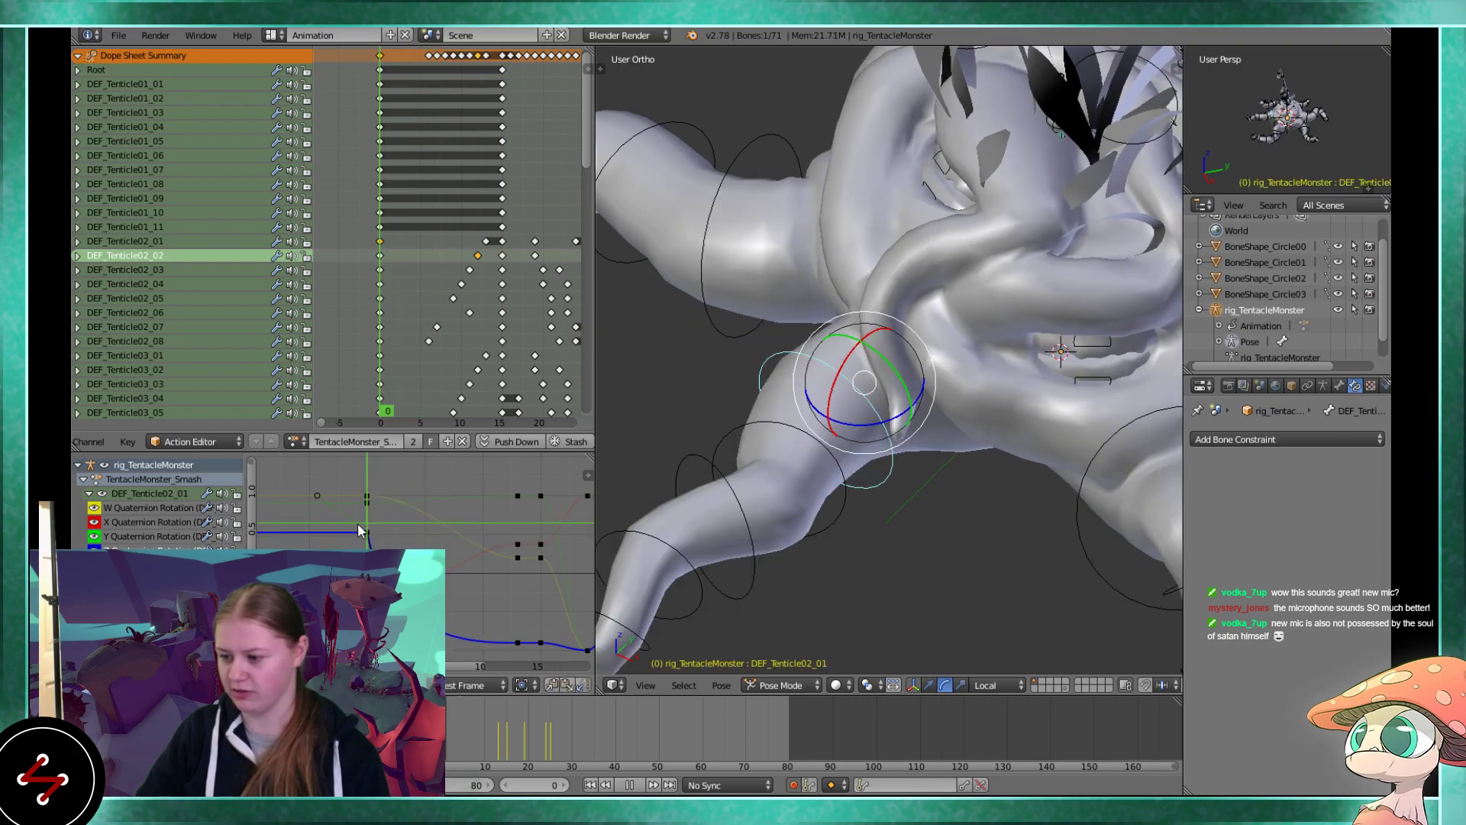
key("Escape")
key("Right")
key("Right")
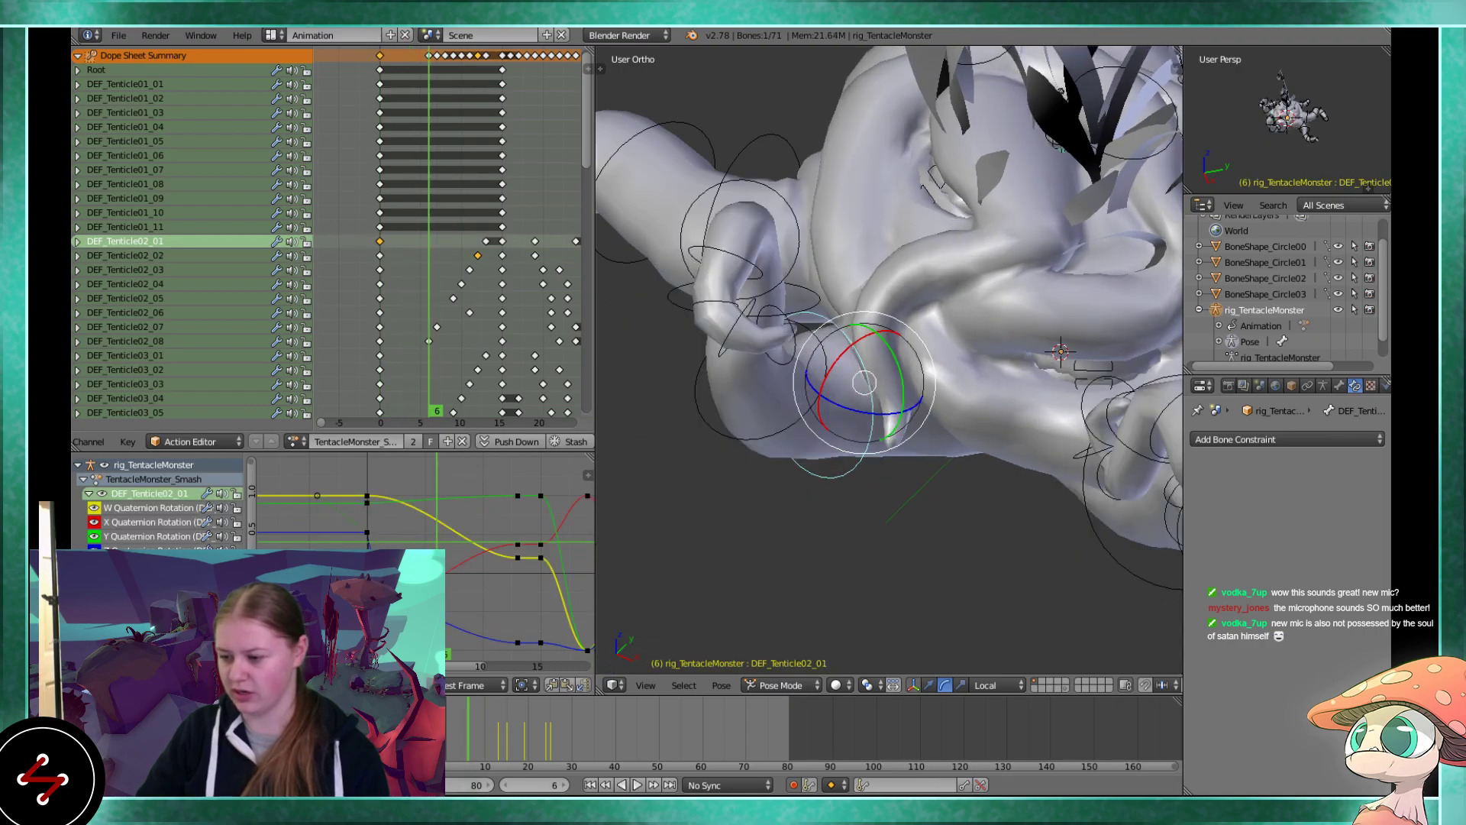
Adjust the incoming handle of DEF_Tenticle02_01's Z rotation keyframe at frame 13 and play the start of the smash motion
left_click(515, 644)
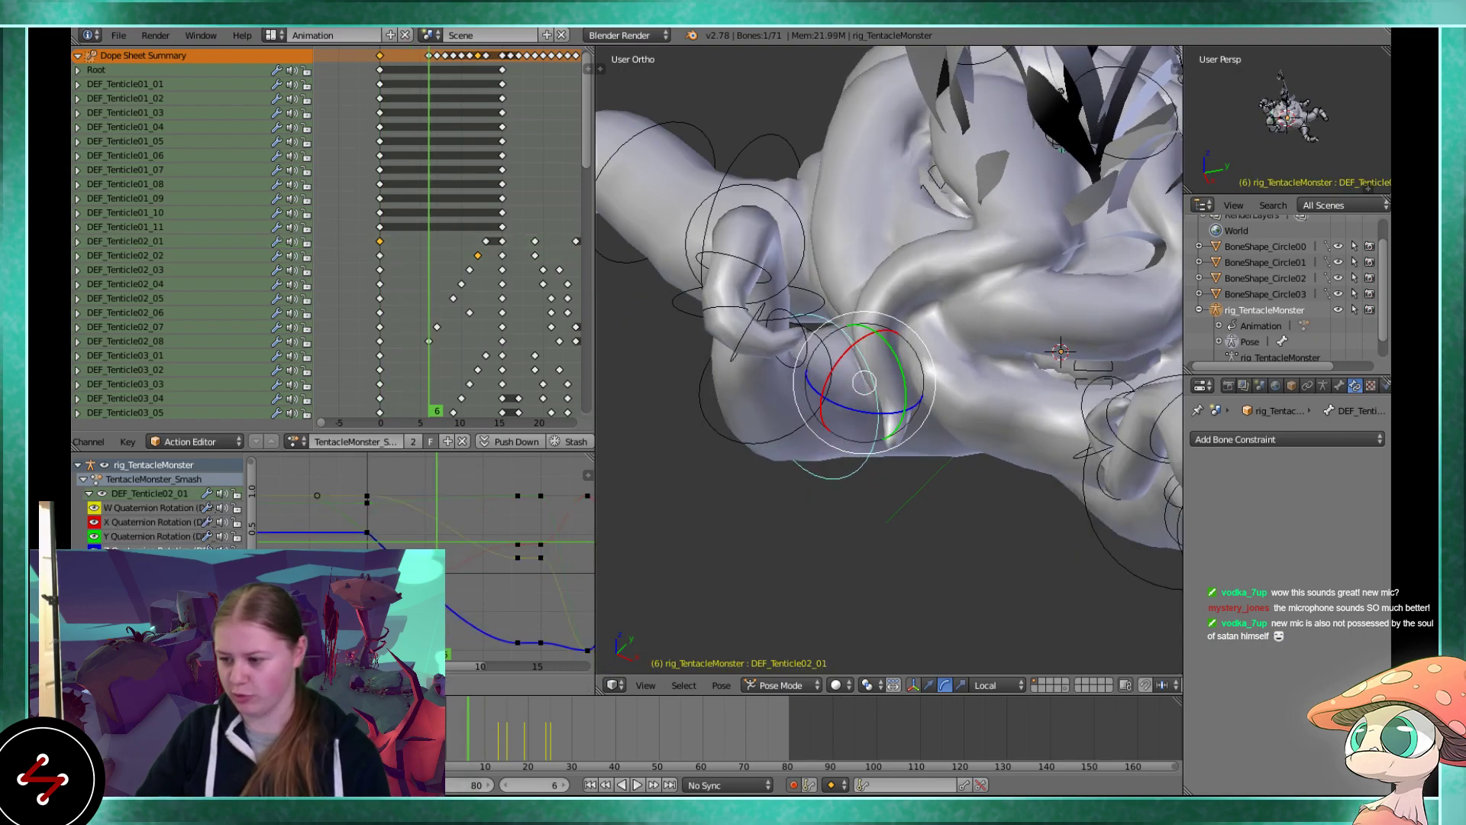
left_click_drag(516, 644, 480, 619)
middle_click_drag(375, 538, 354, 487)
key("shift+Left")
key("alt+a")
key("Escape")
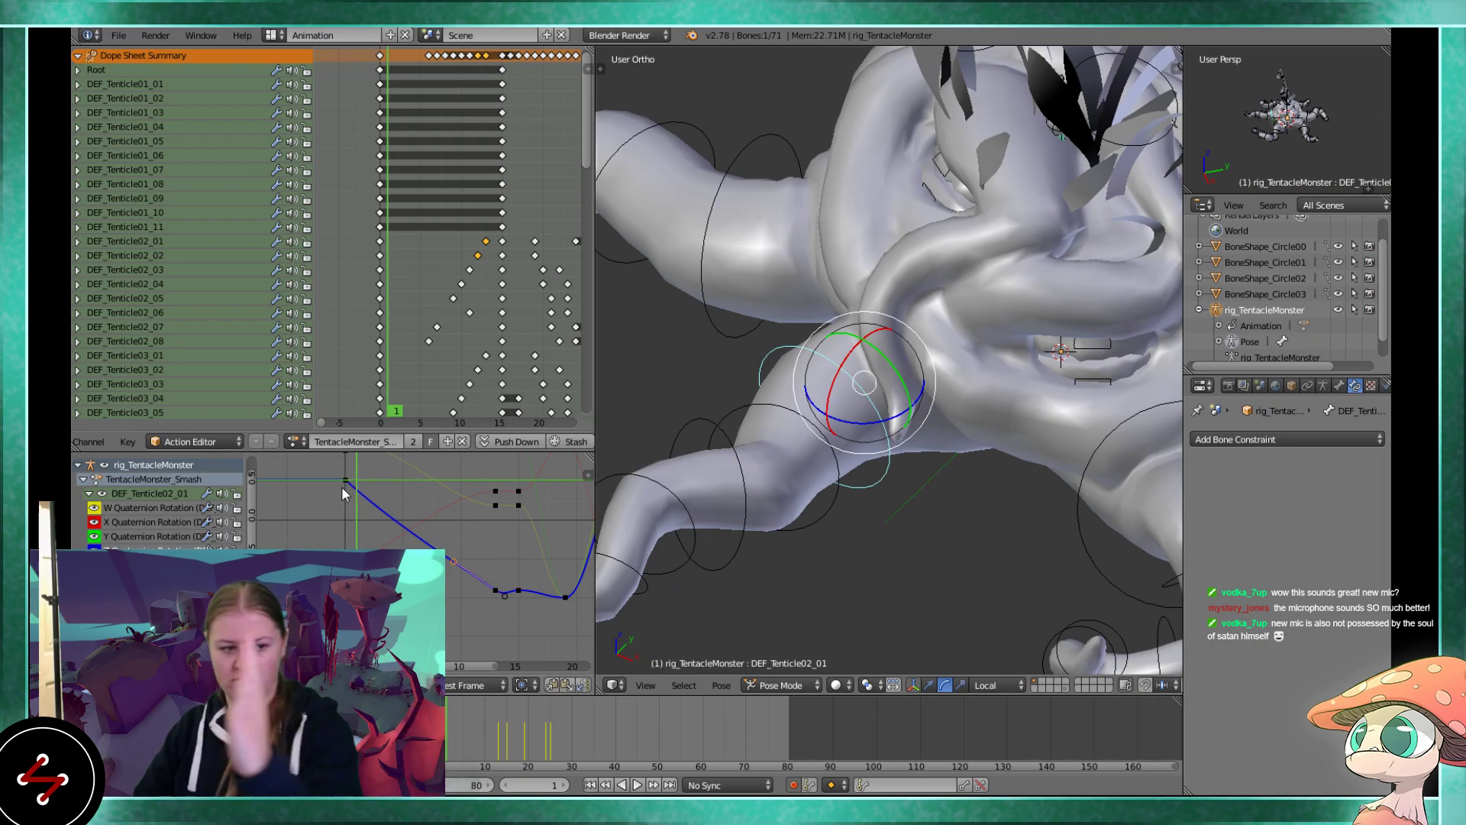
Jump to the keyframe at frame 6, select DEF_Tenticle02_01's Z rotation keyframe at frame 0, and examine its rotation curves through frame 25
key("Up")
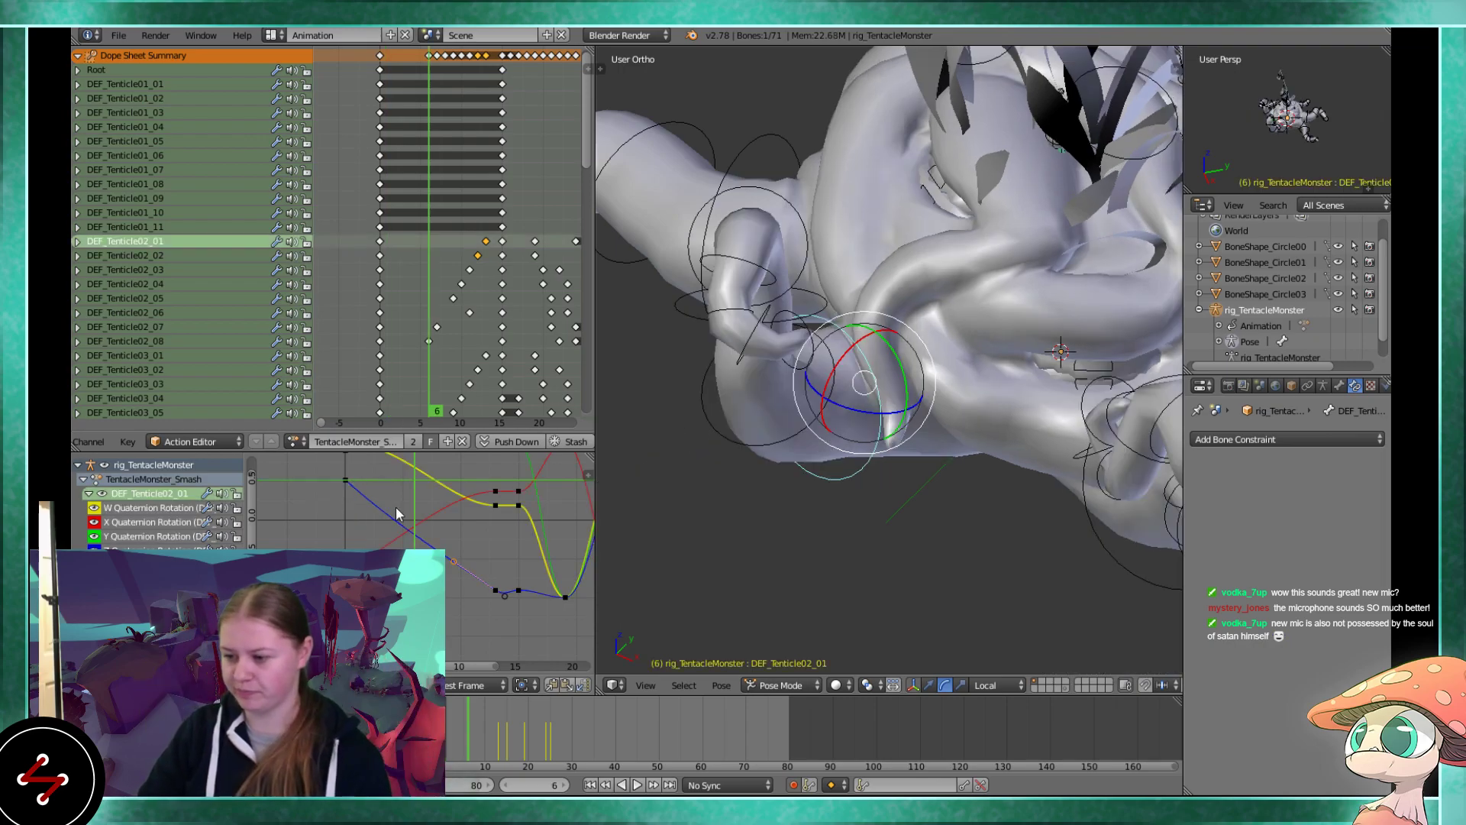
left_click_drag(407, 544, 411, 546)
right_click(403, 535)
middle_click_drag(385, 527, 386, 560)
scroll(386, 560, "down", 2)
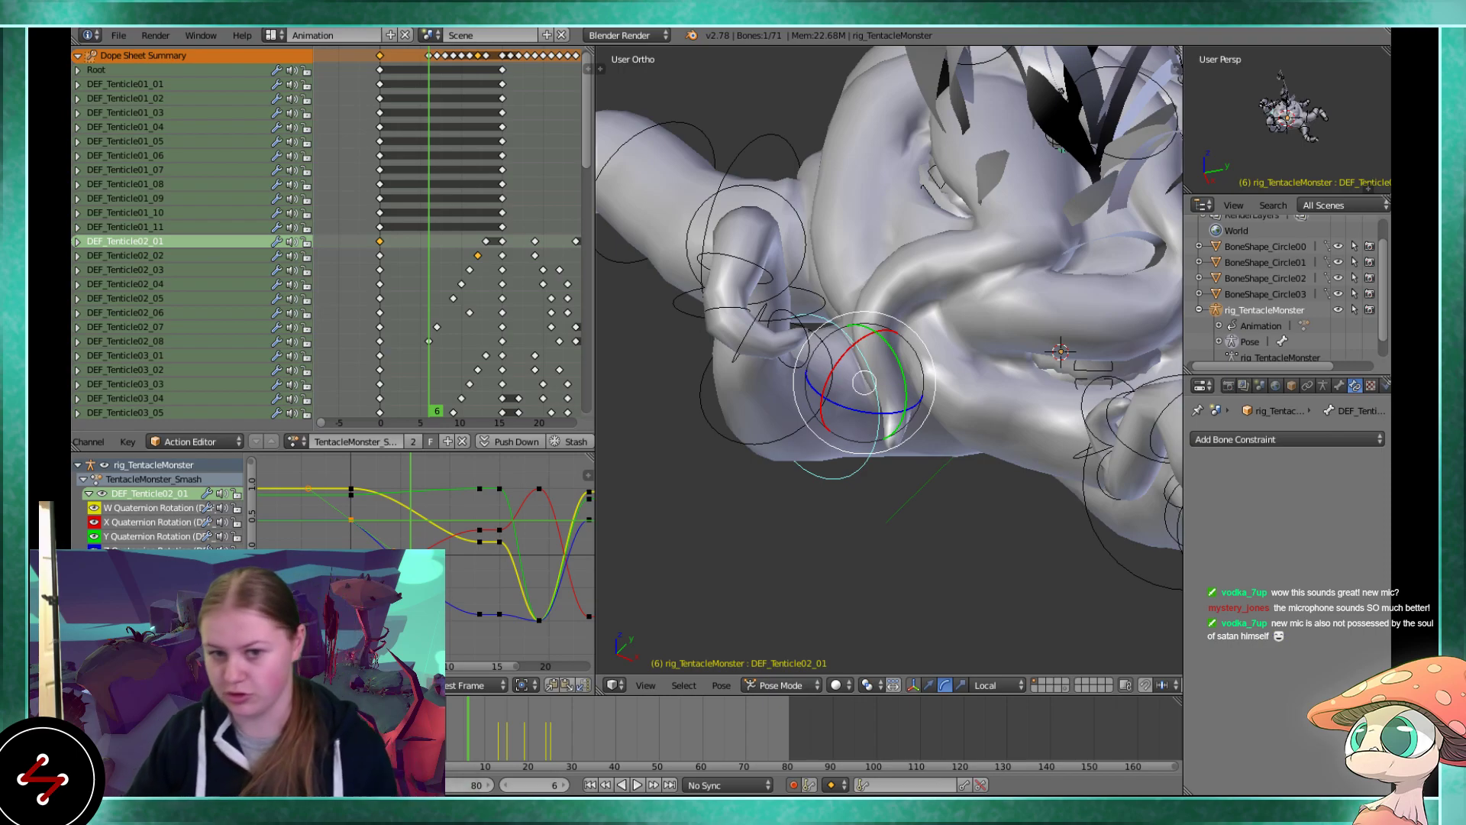
scroll(450, 542, "down", 5, "ctrl")
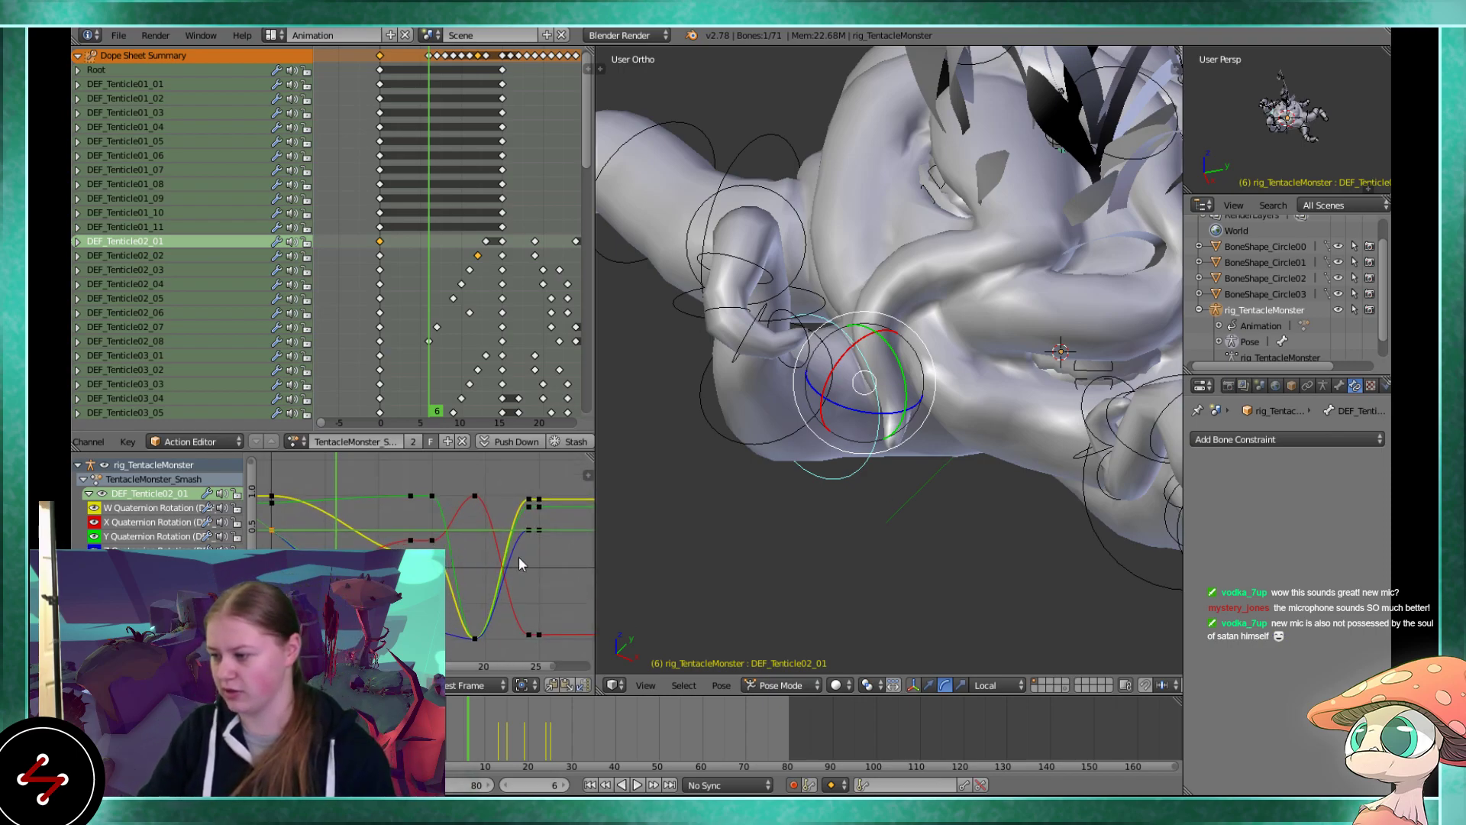
scroll(713, 492, "down", 3)
Play the smash animation on the whole monster with the transform manipulator hidden, and stop at frame 70
key("alt+a")
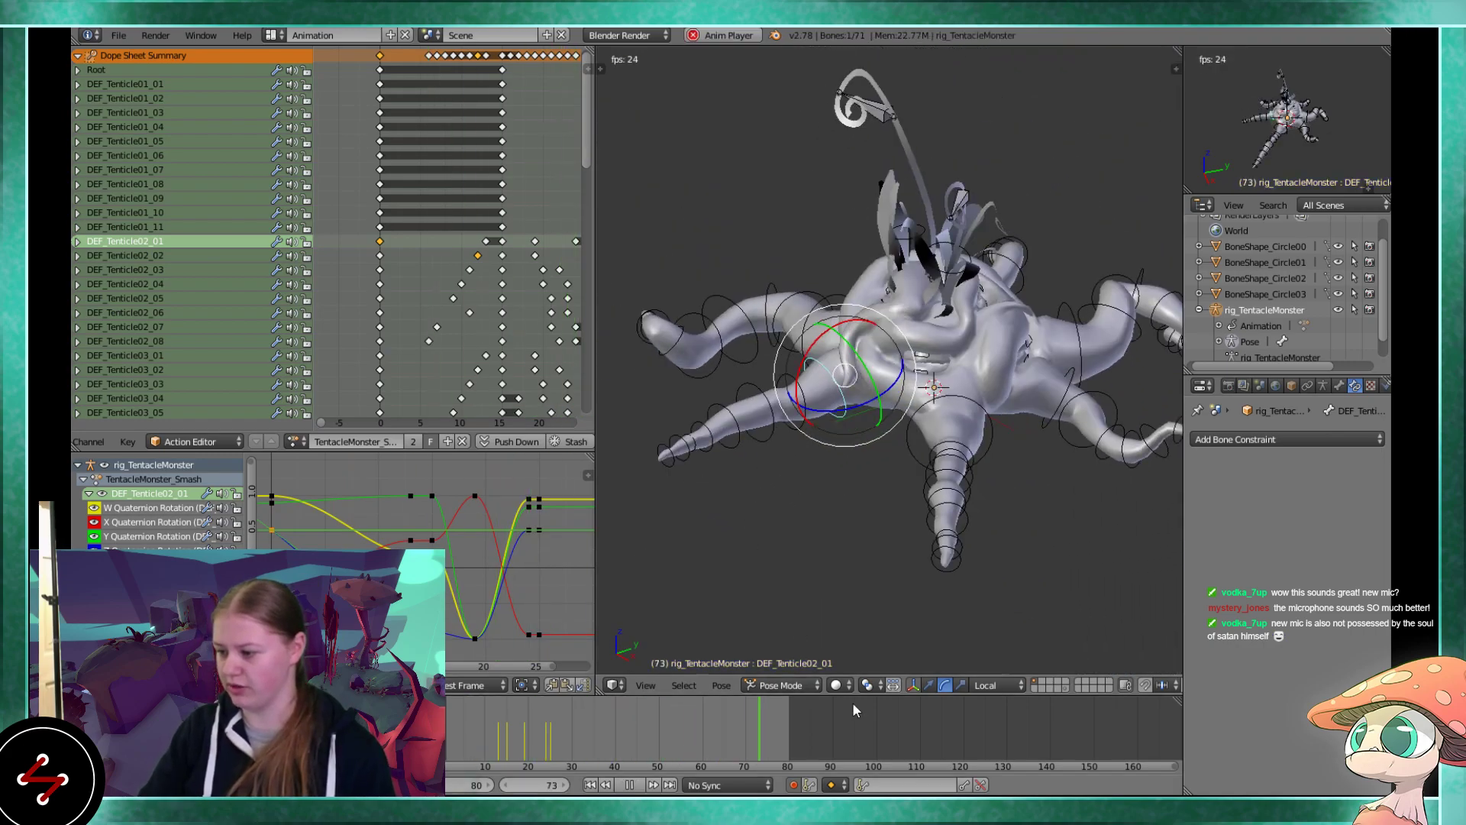
key("ctrl+space")
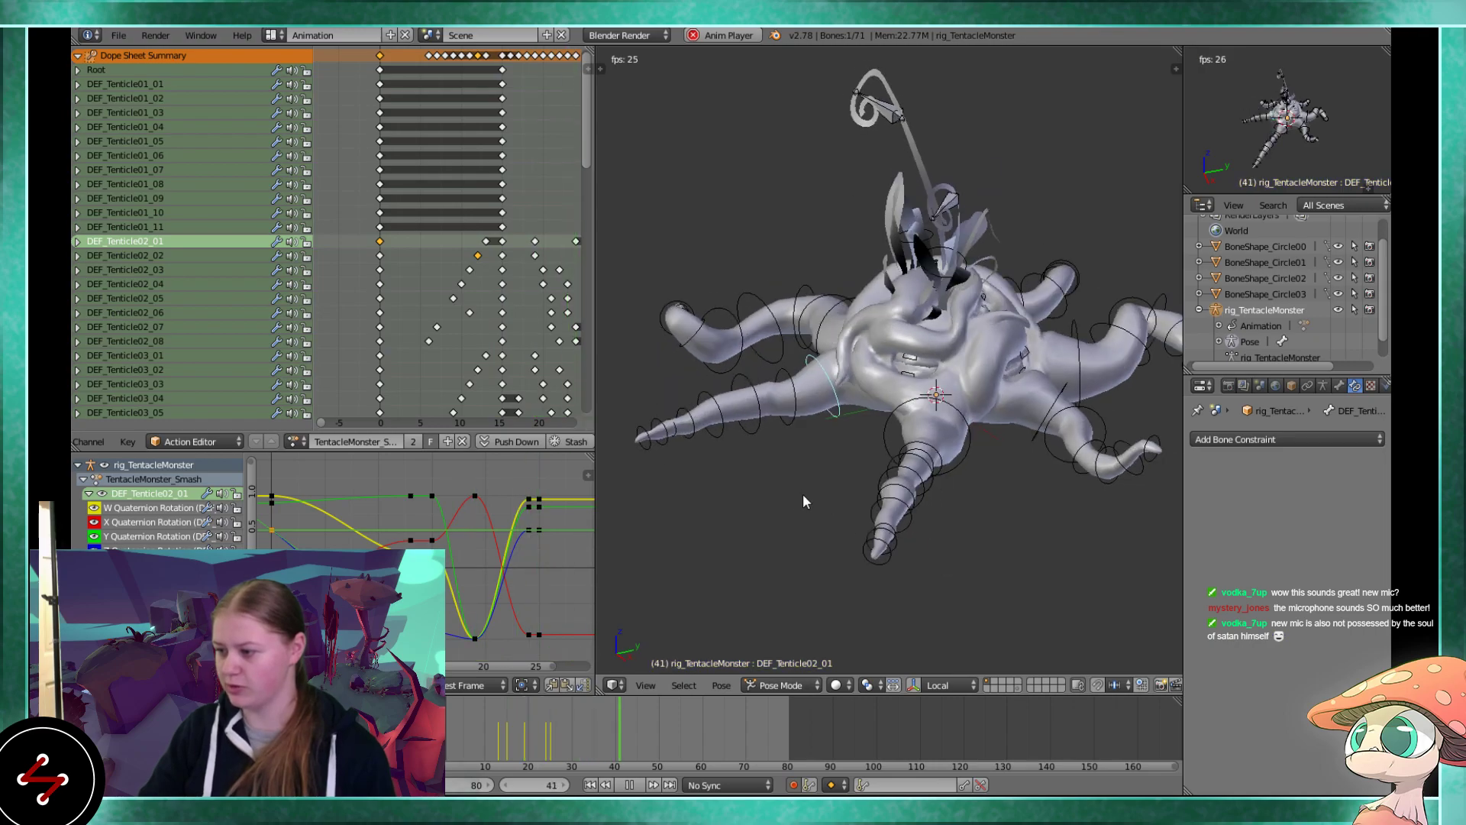
scroll(805, 493, "up", 2)
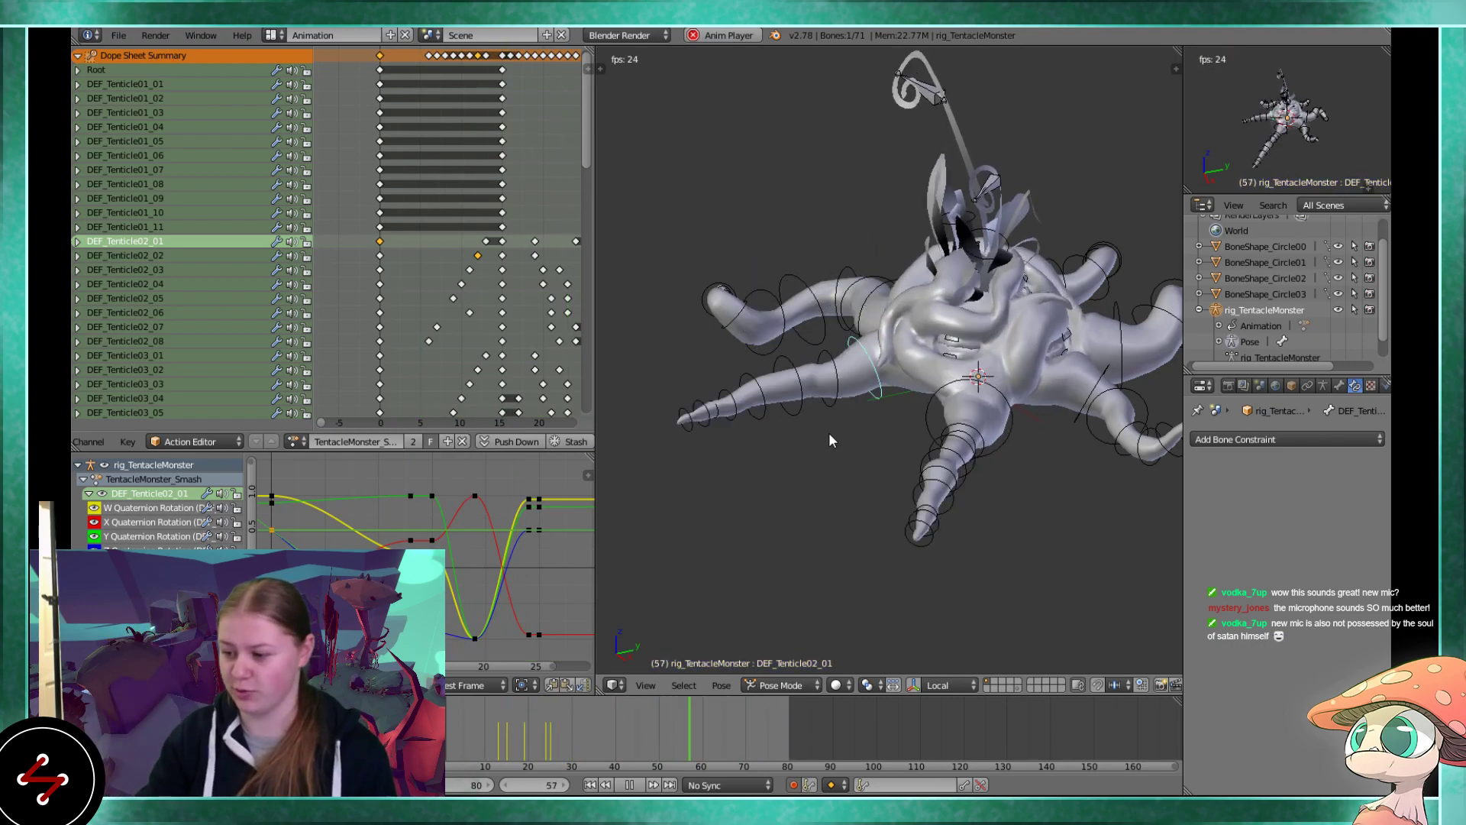
key("alt+a")
middle_click_drag(846, 399, 772, 337, "shift")
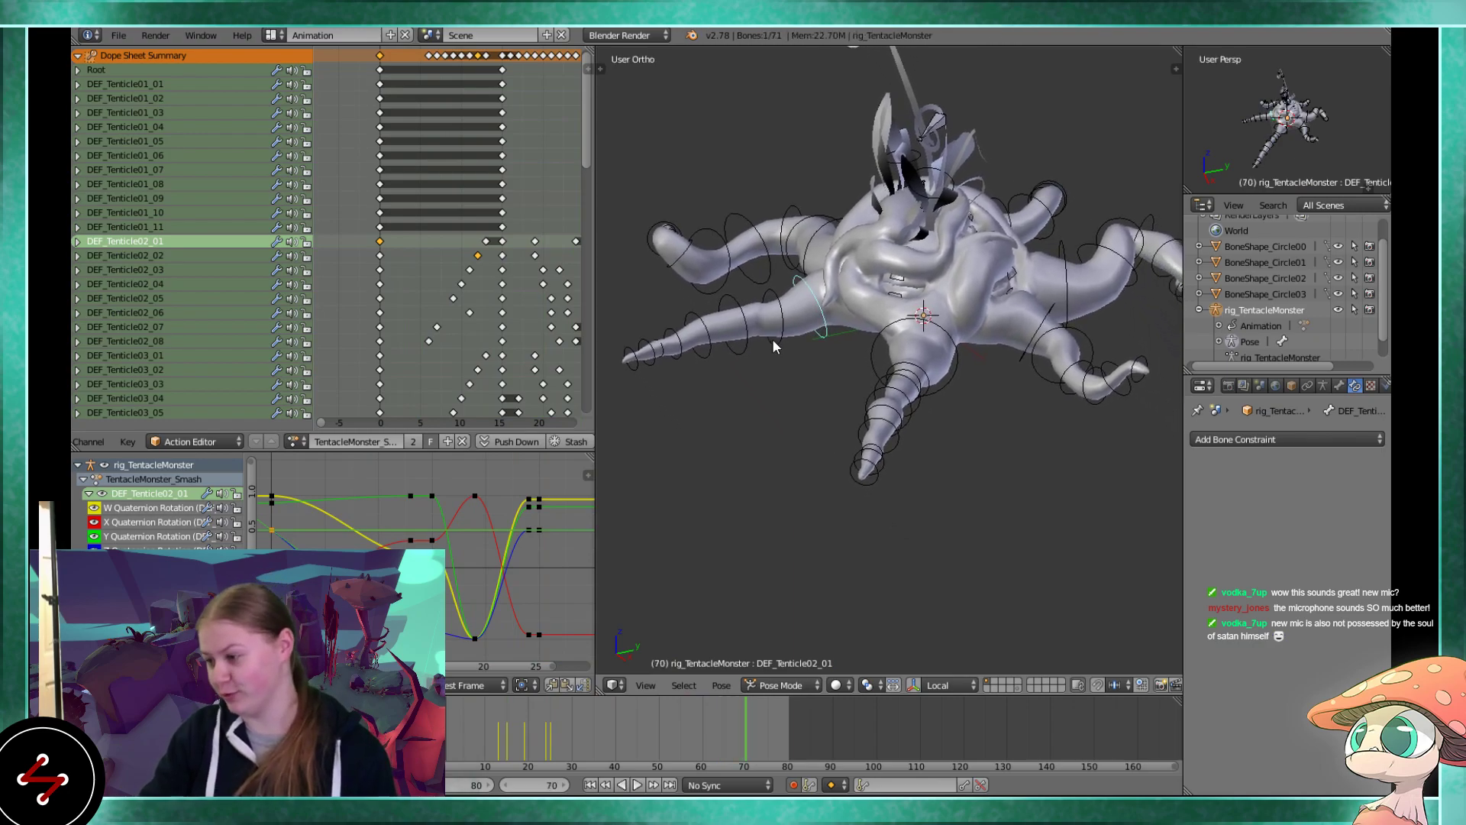
Select the DEF_Tenticle04_01 bone and play the smash animation to examine the front tentacles and face up close
scroll(888, 323, "up", 4)
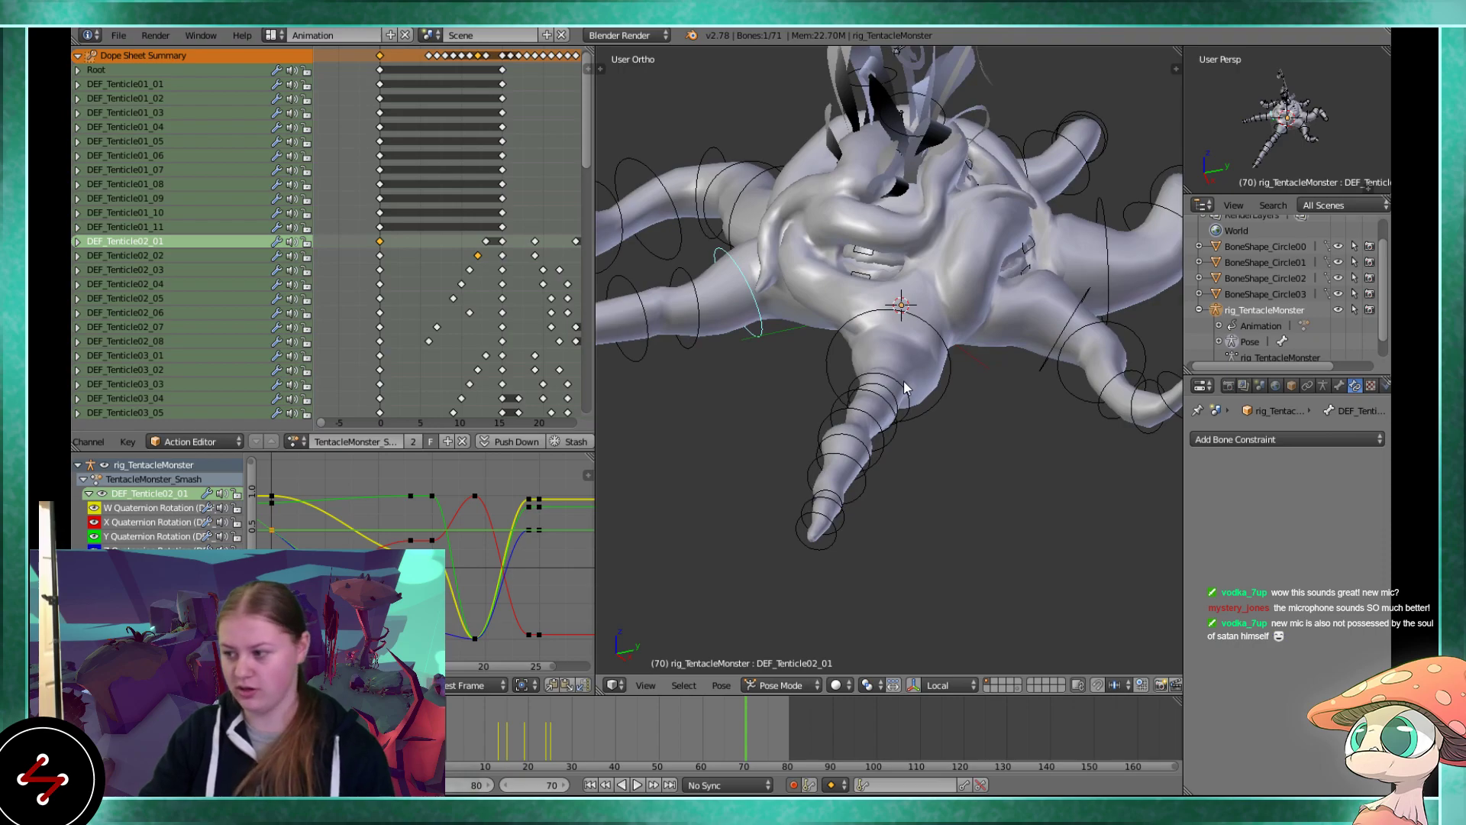
middle_click_drag(904, 380, 871, 416)
scroll(946, 382, "up", 3)
scroll(945, 390, "down", 2)
right_click(934, 388)
scroll(848, 405, "up", 3)
key("alt+a")
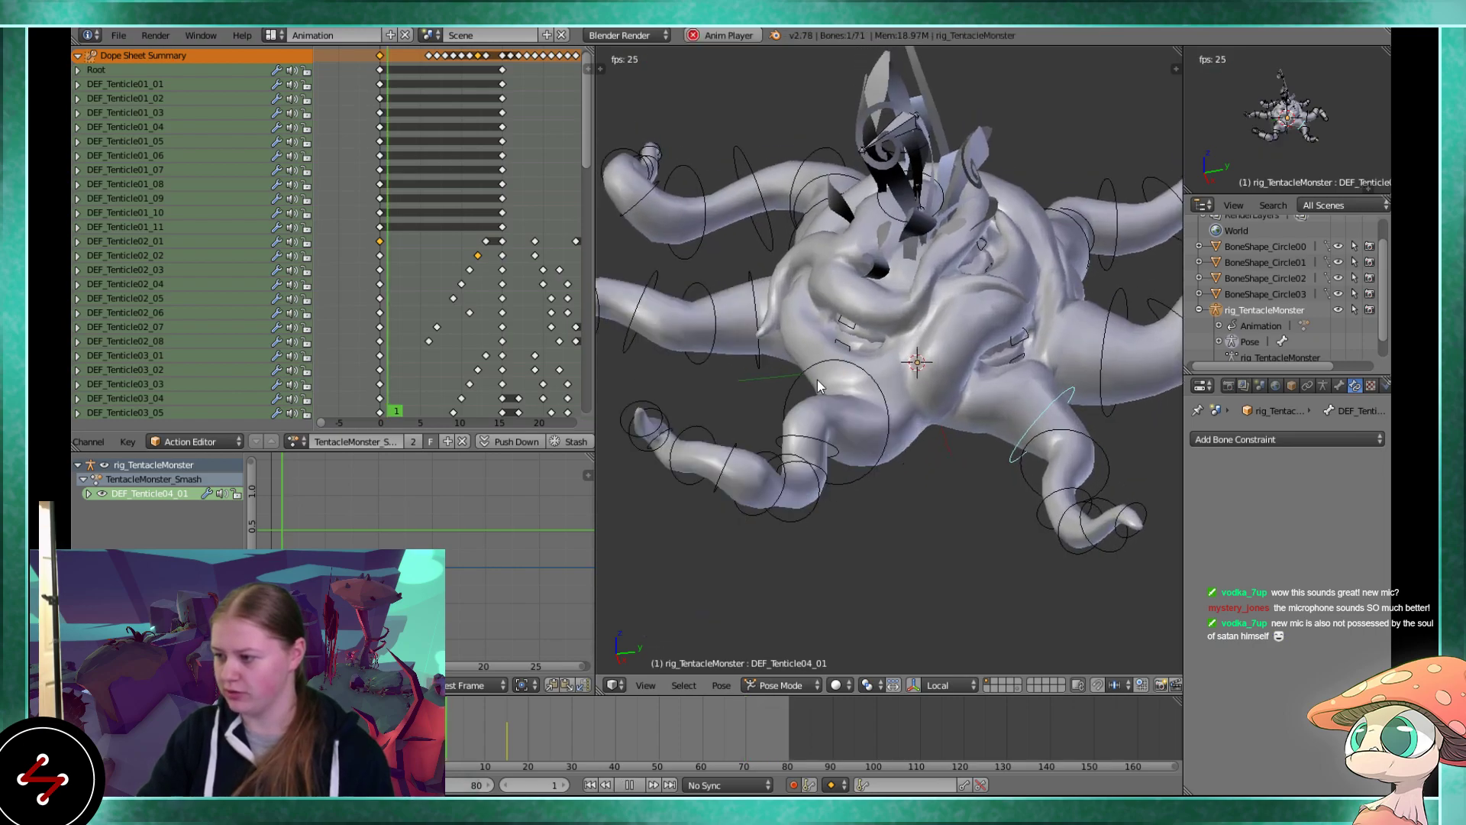
scroll(881, 394, "up", 5)
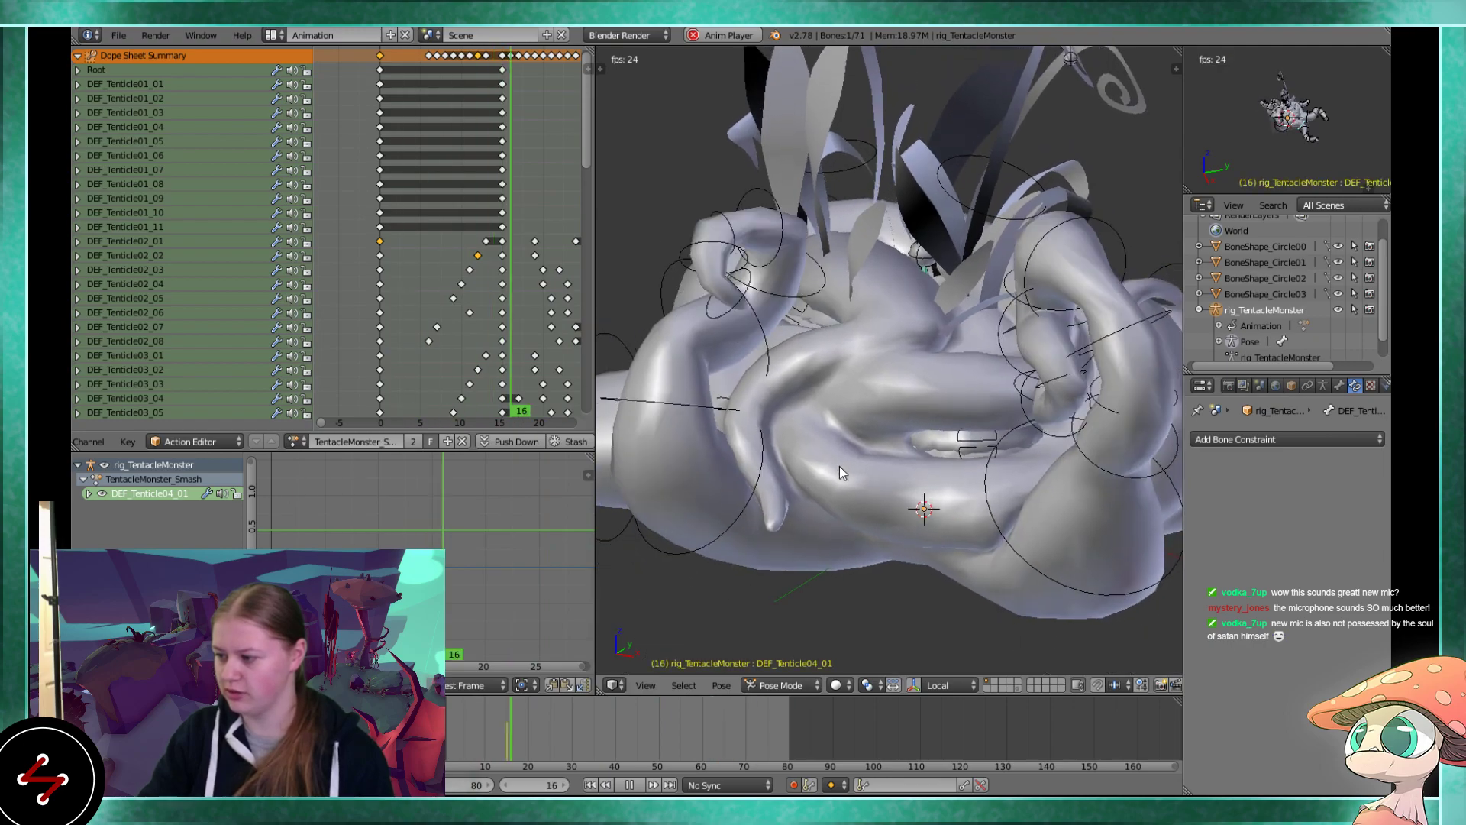
key("alt+a")
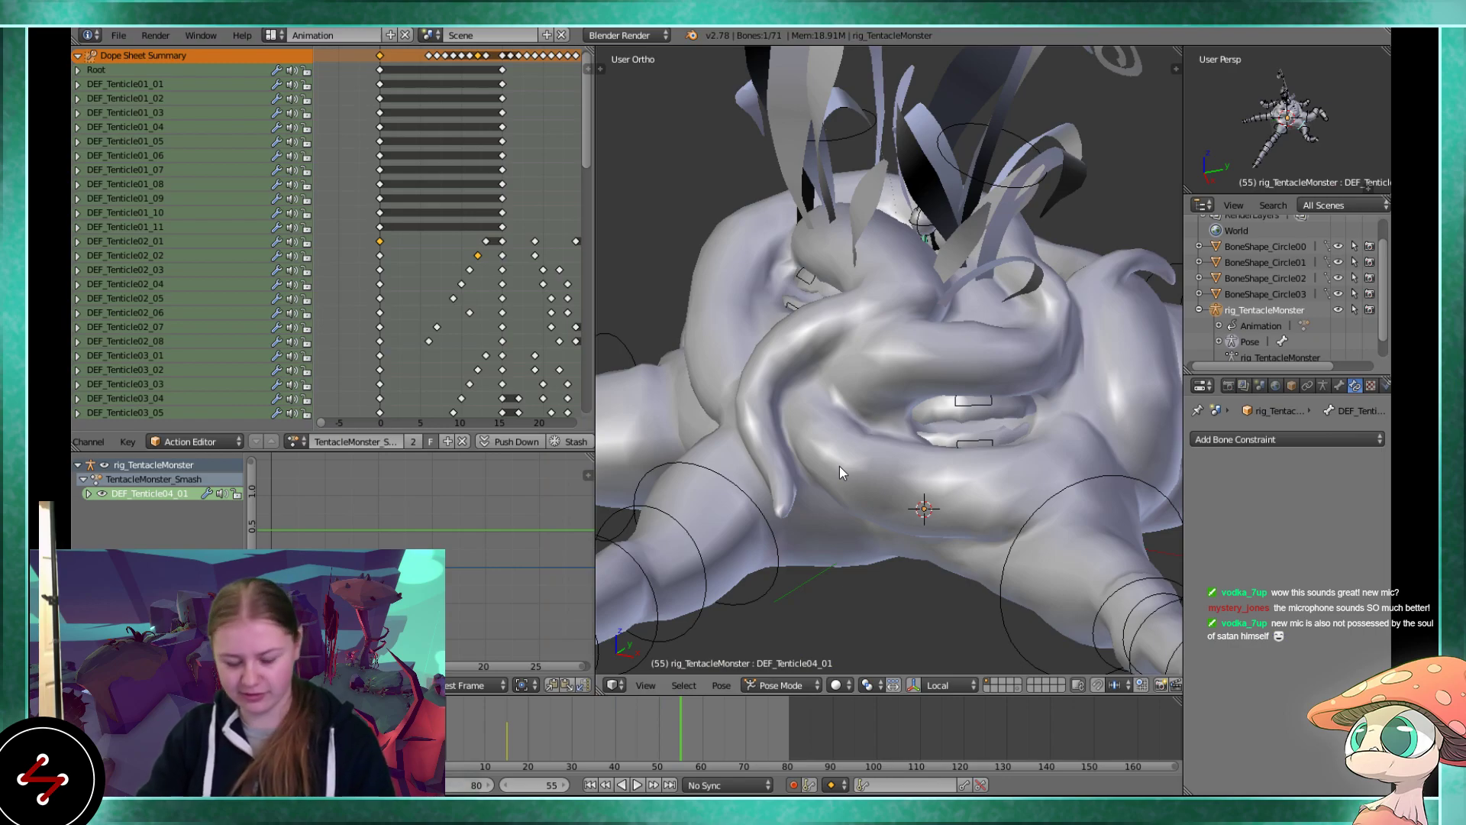
key("alt+a")
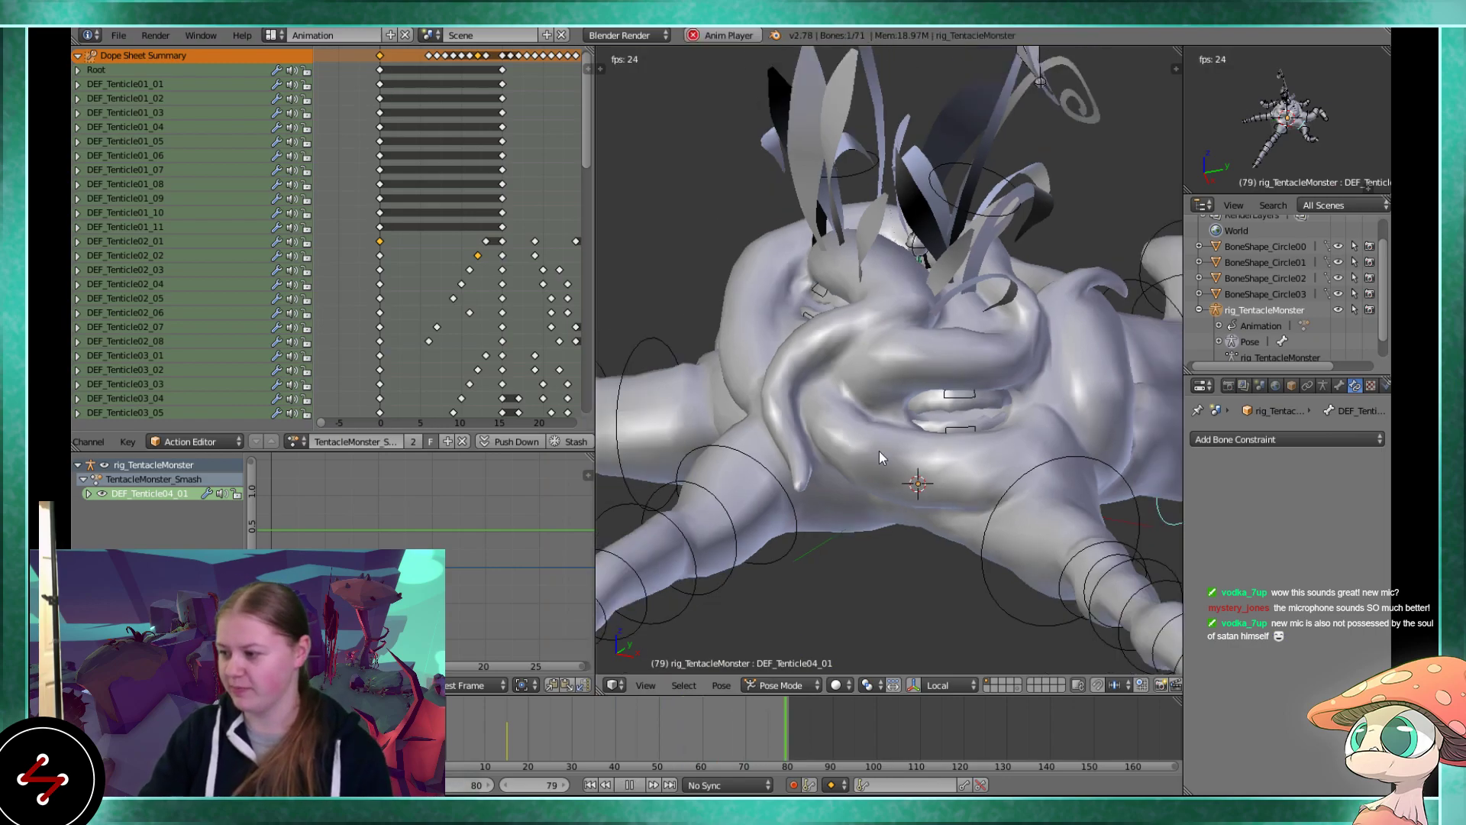
key("alt+a")
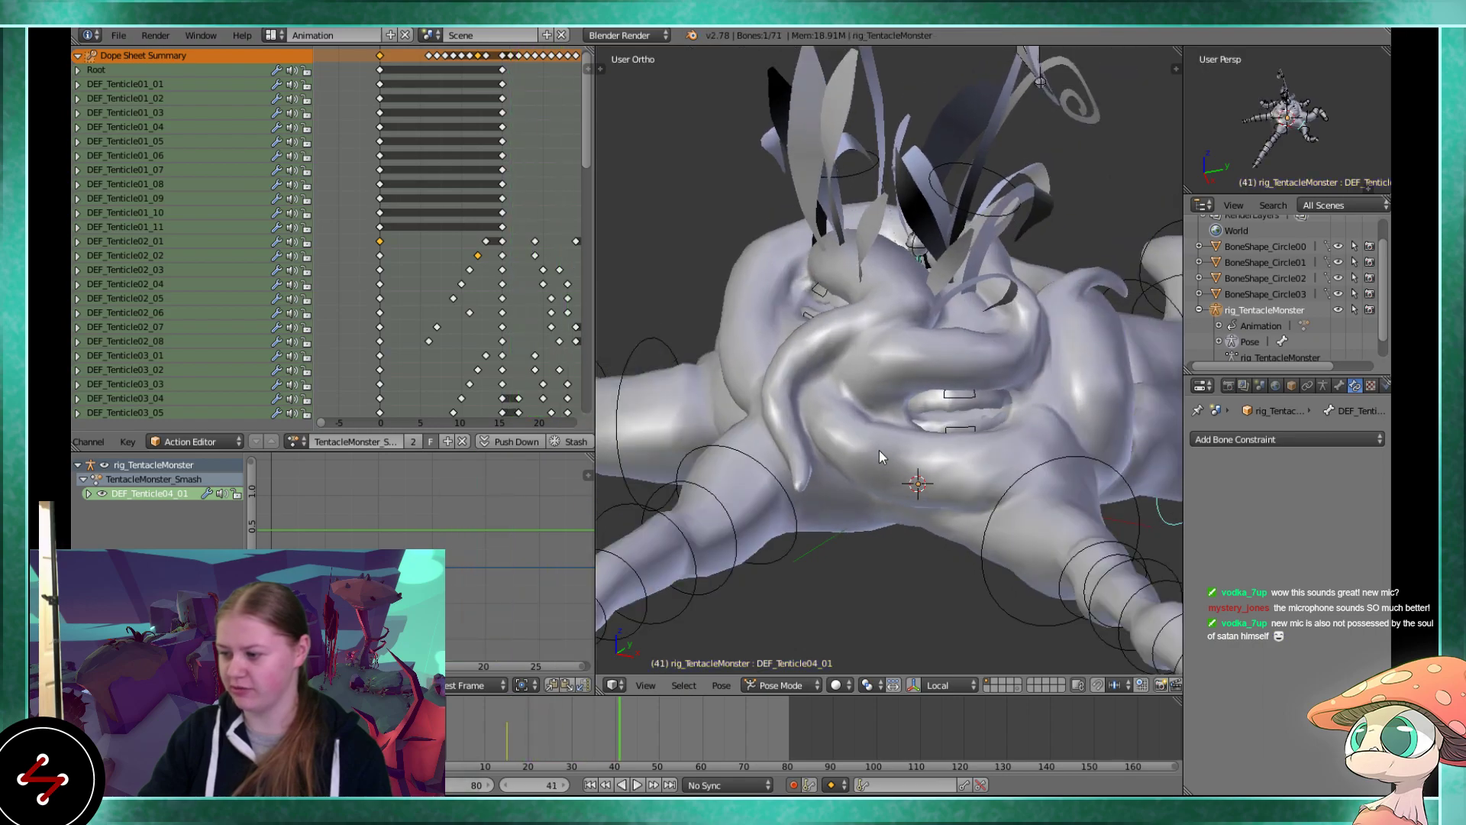
Select the DEF_Tenticle01_01 bone and examine the tentacles' pose at frame 41 from several angles
middle_click_drag(878, 456, 906, 370)
right_click(802, 404)
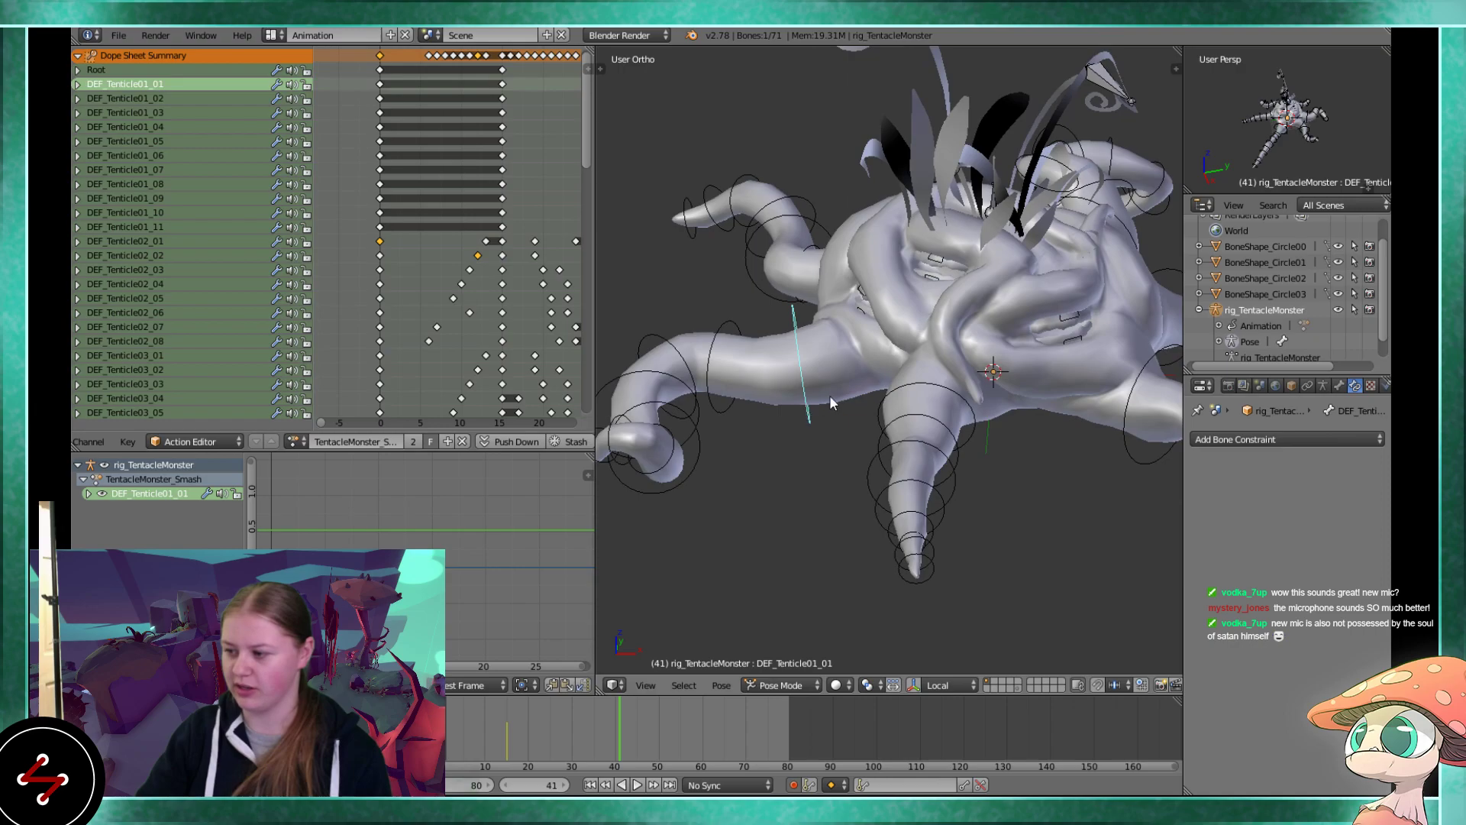
scroll(840, 428, "up", 2)
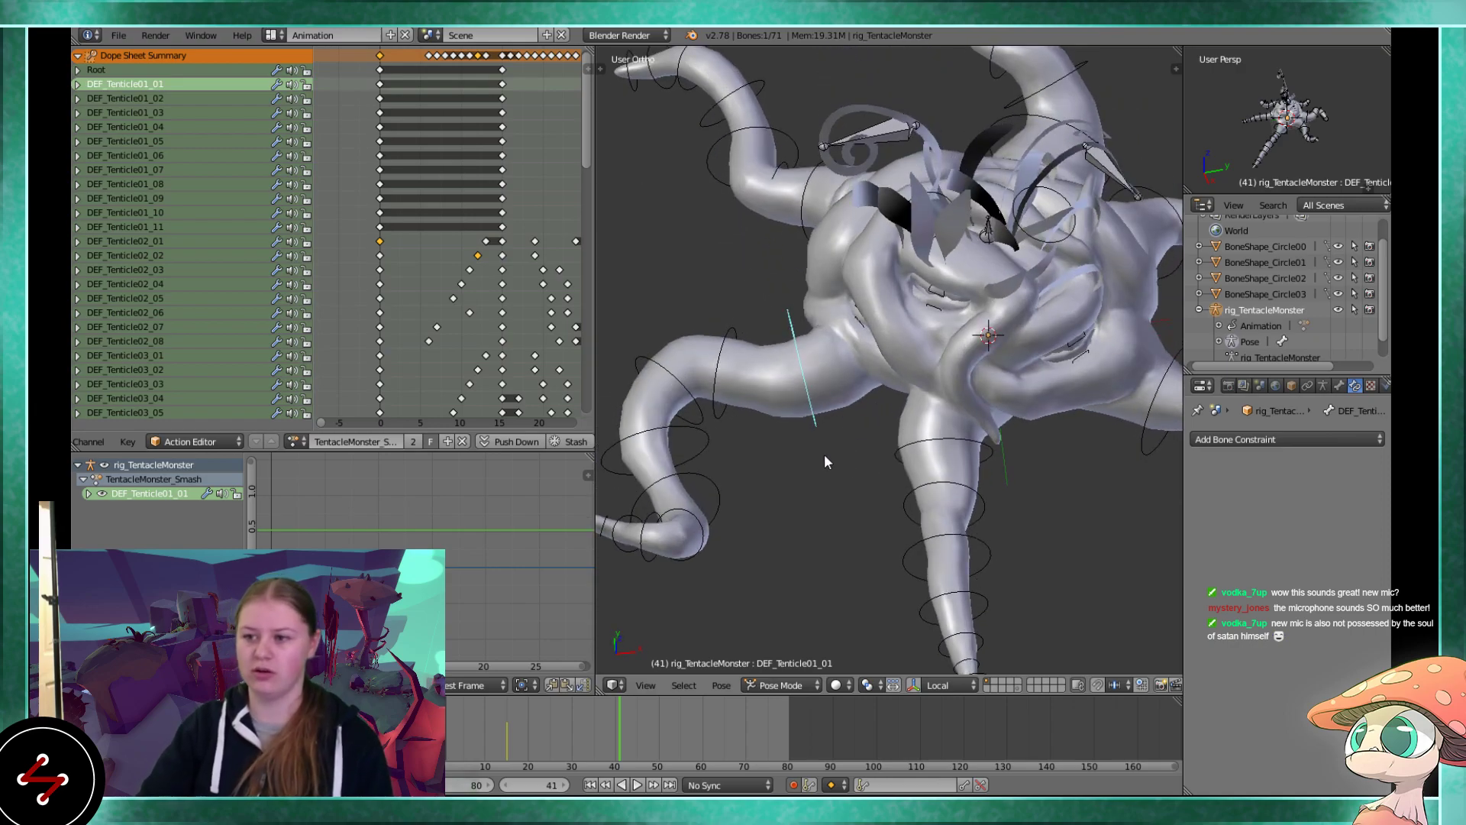
scroll(824, 454, "down", 2)
scroll(813, 442, "down", 1)
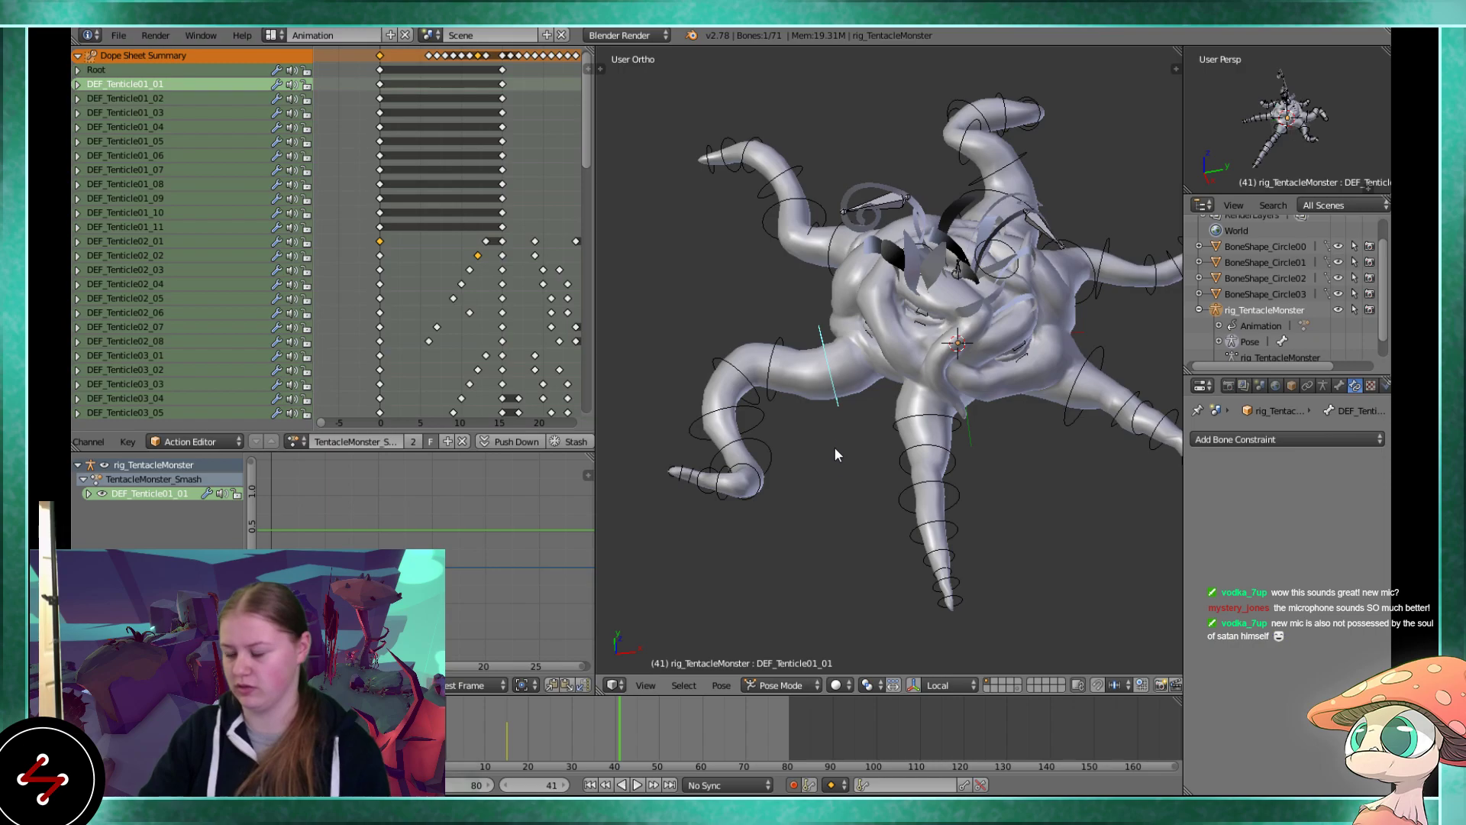
middle_click_drag(842, 465, 869, 451)
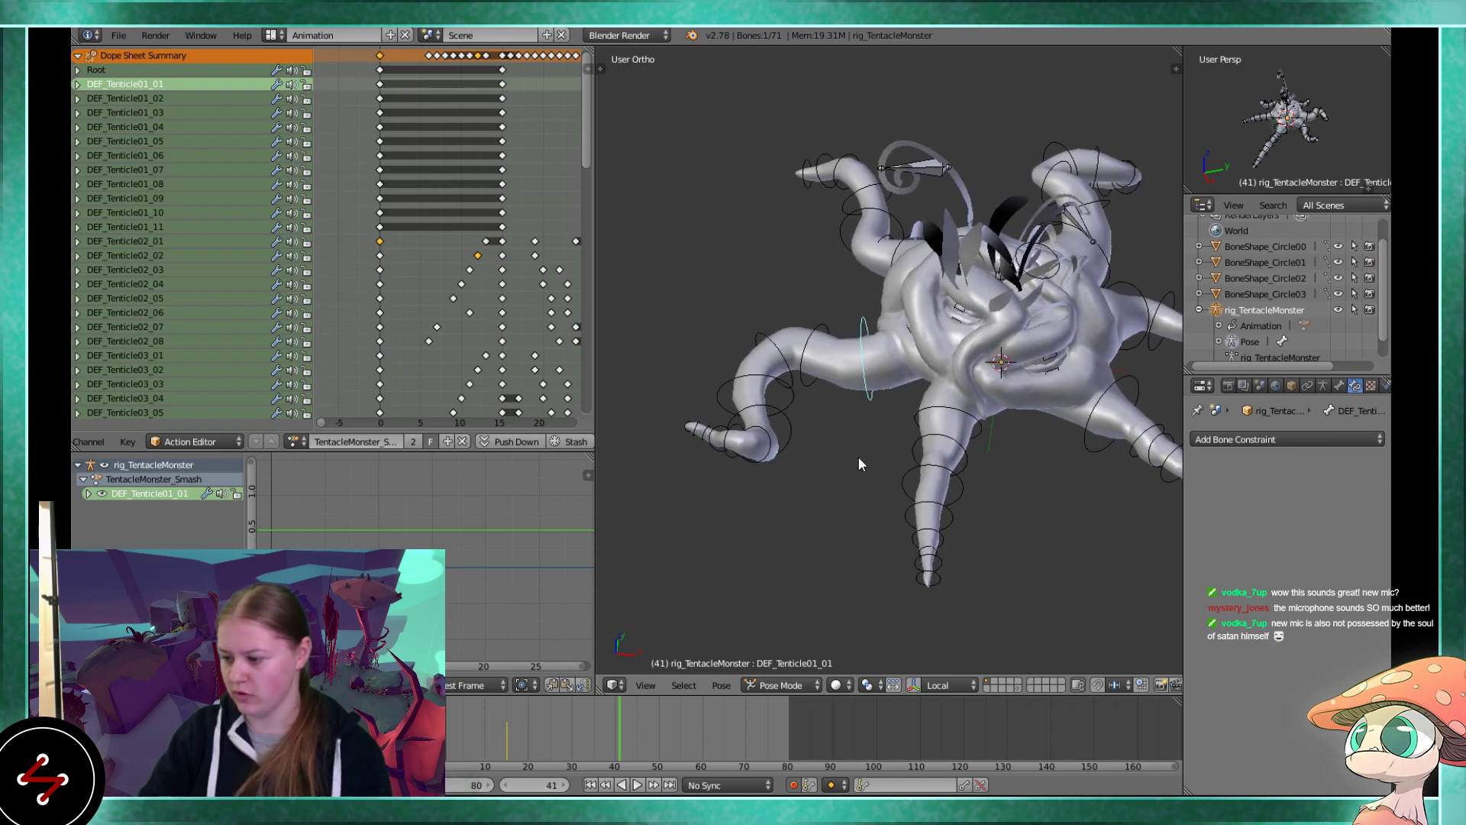
Play and scrub through frames 0 to 10 of the smash action to examine how the front tentacles curl up
key("alt+a")
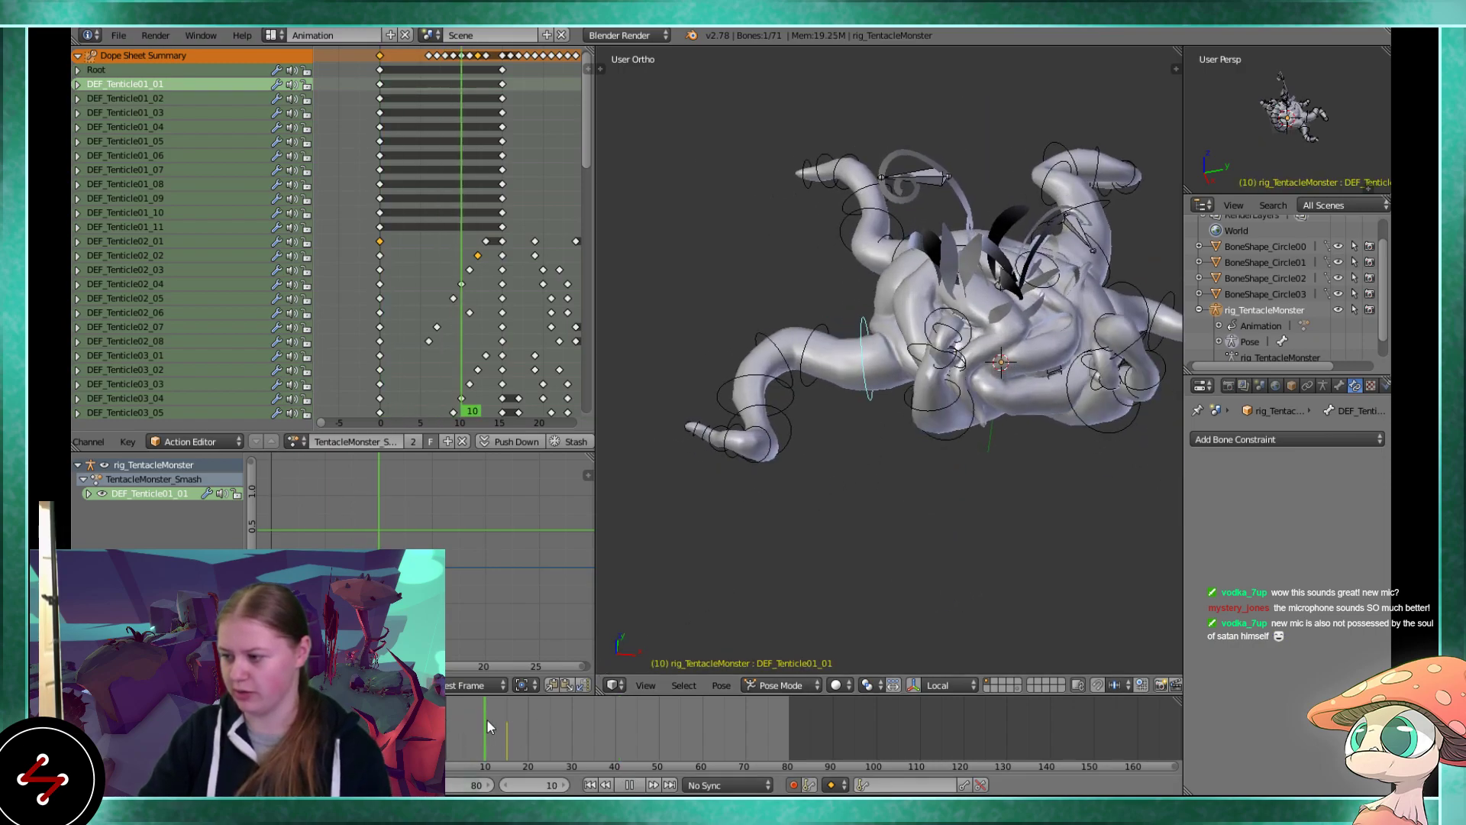
key("alt+a")
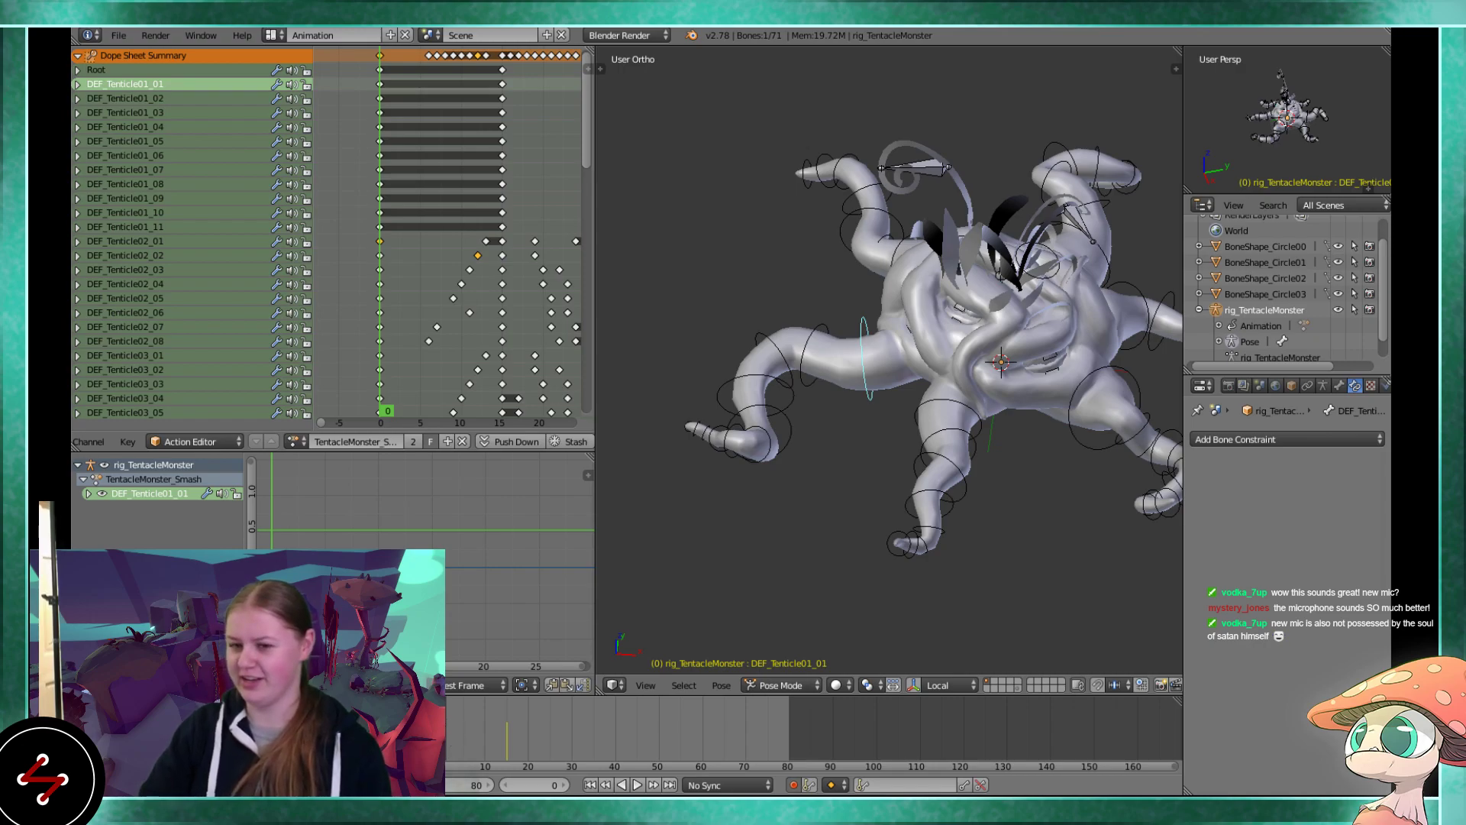
key("alt+a")
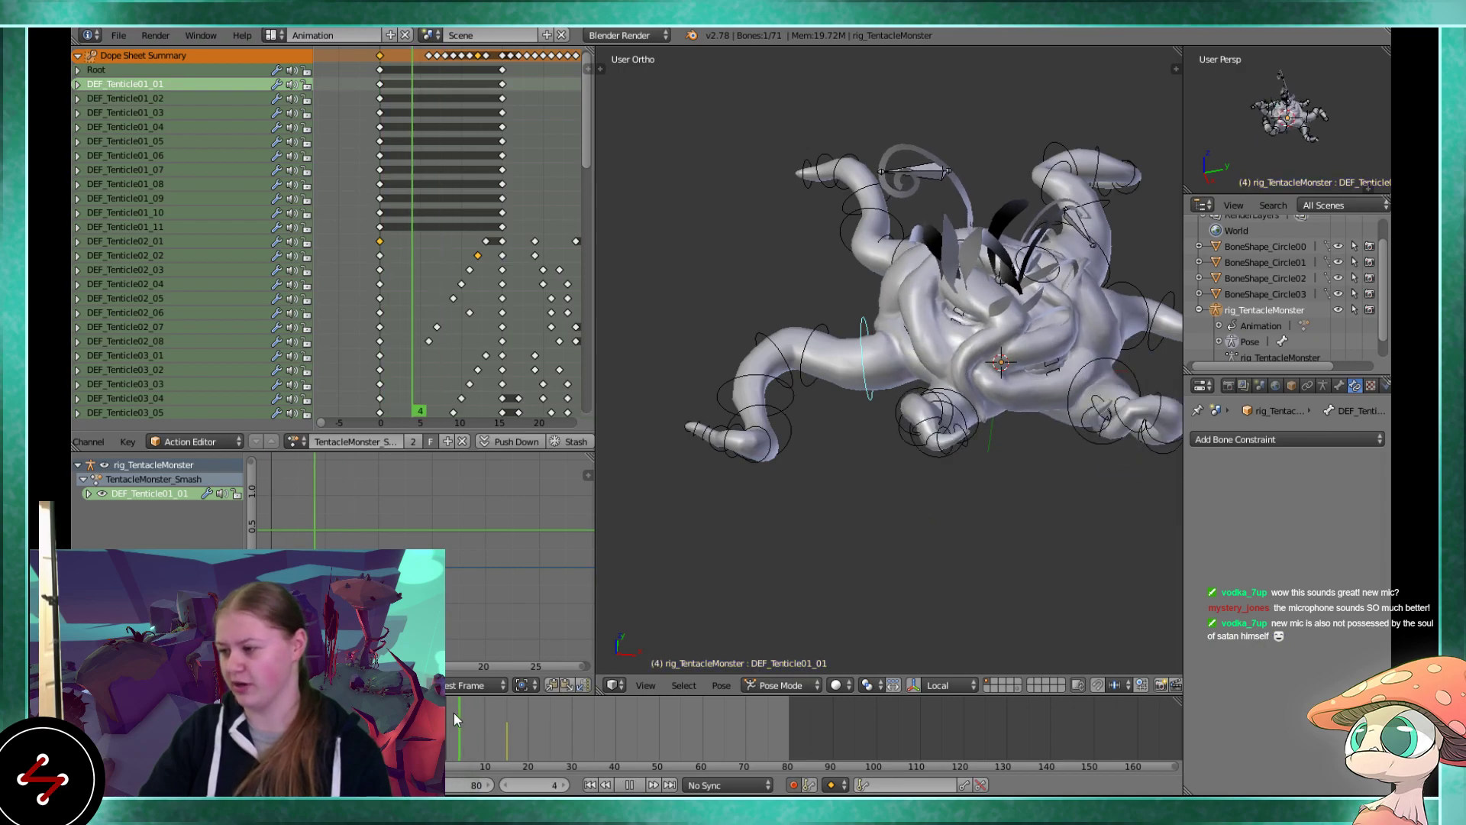
key("Escape")
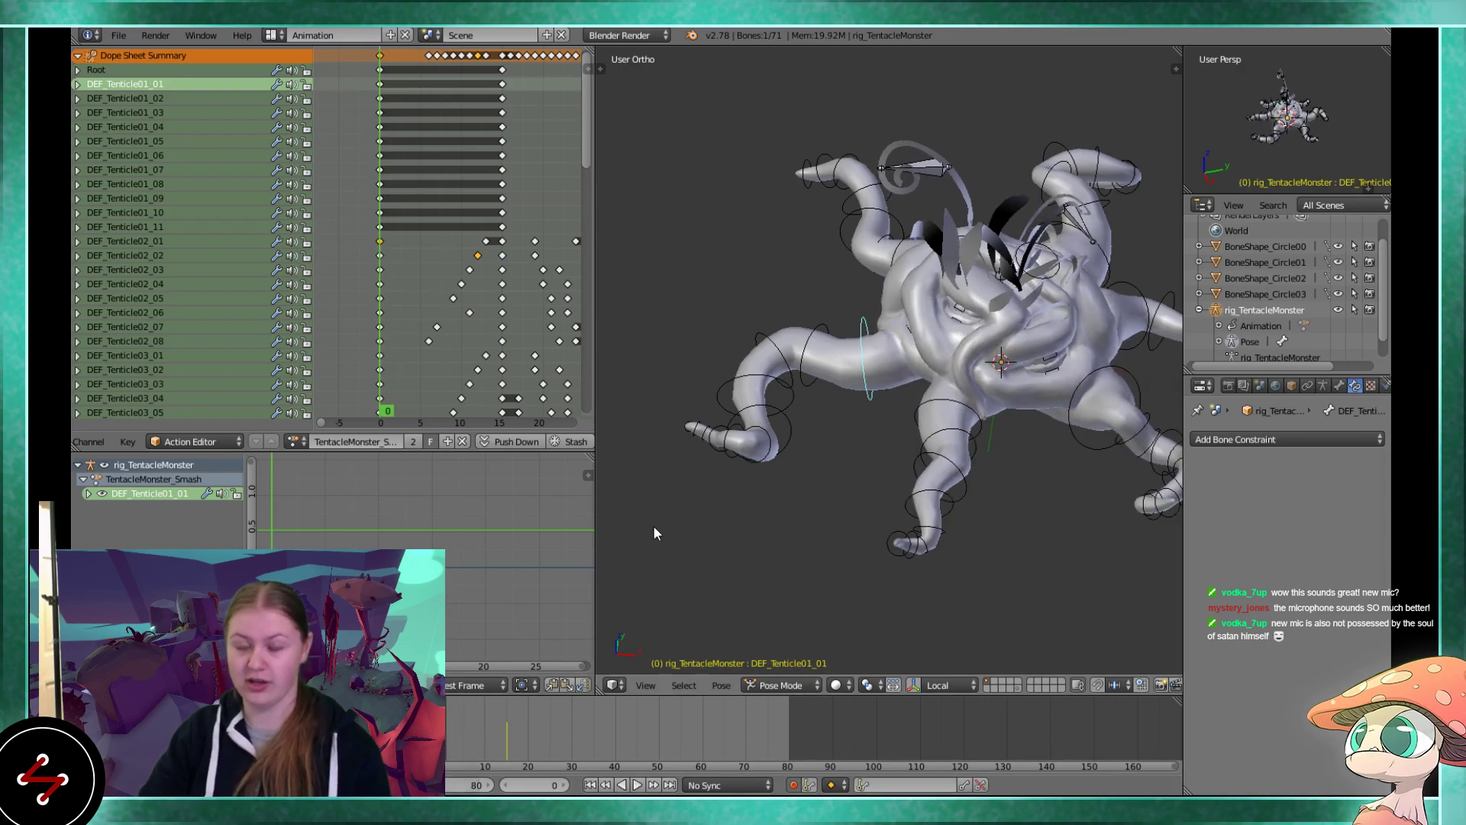
scroll(794, 497, "up", 3)
key("alt+a")
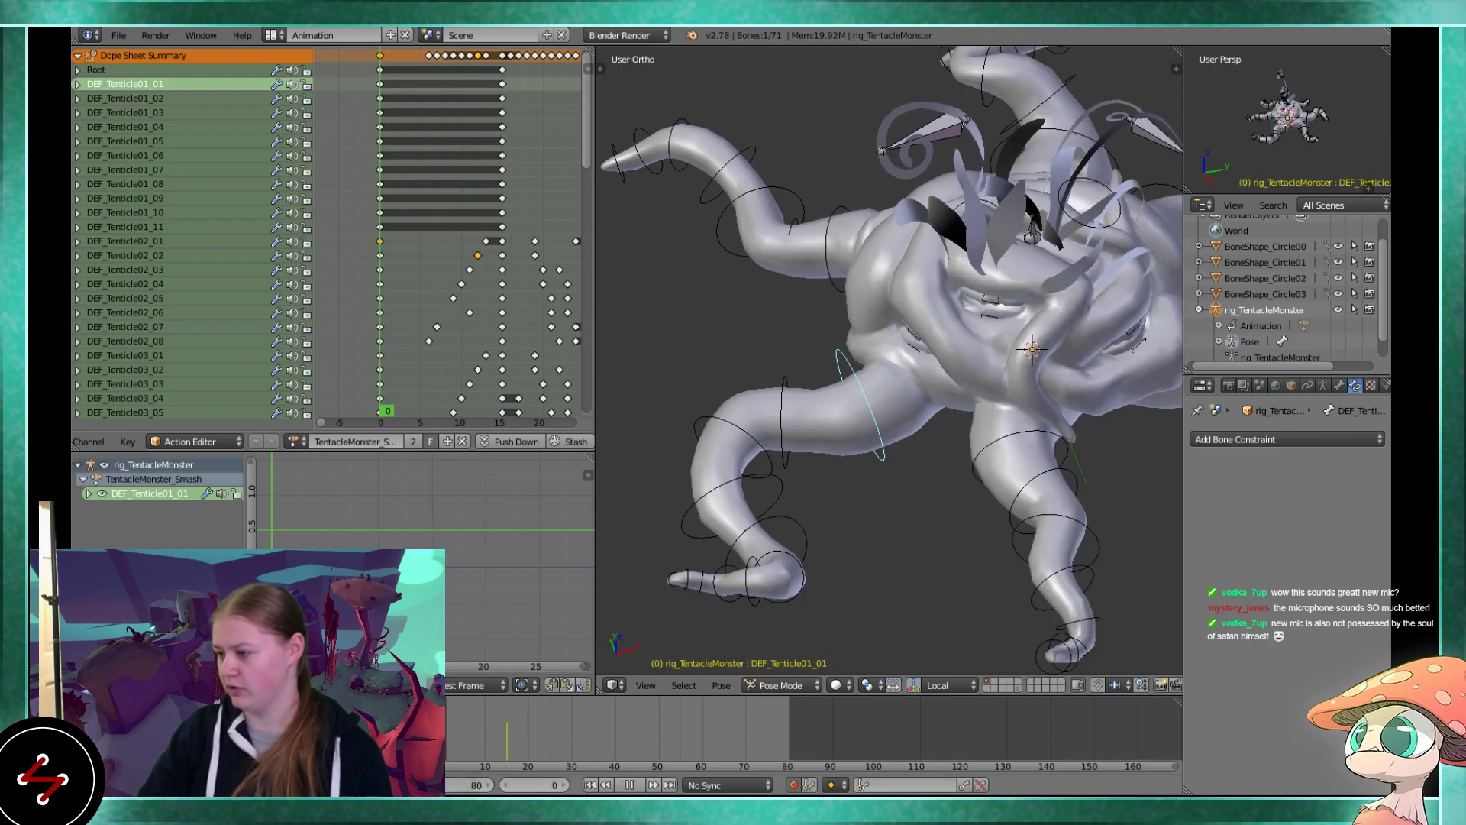
key("alt+a")
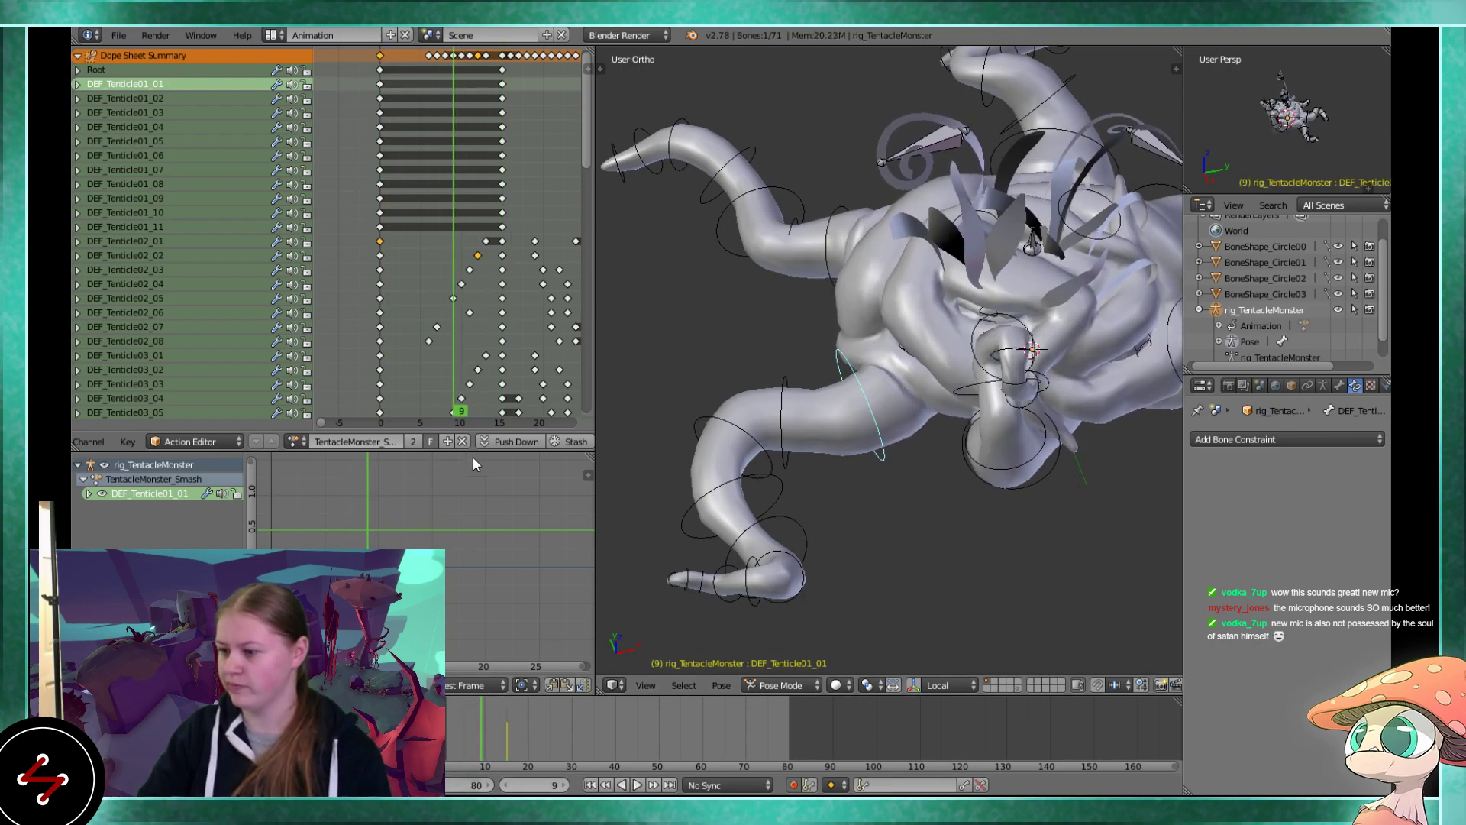
Compare the staggered keyframes of the DEF_Tenticle02 and DEF_Tenticle03 bones around frame 13 and select the DEF_Tenticle03_07 channel
scroll(431, 252, "down", 5)
key("alt+a")
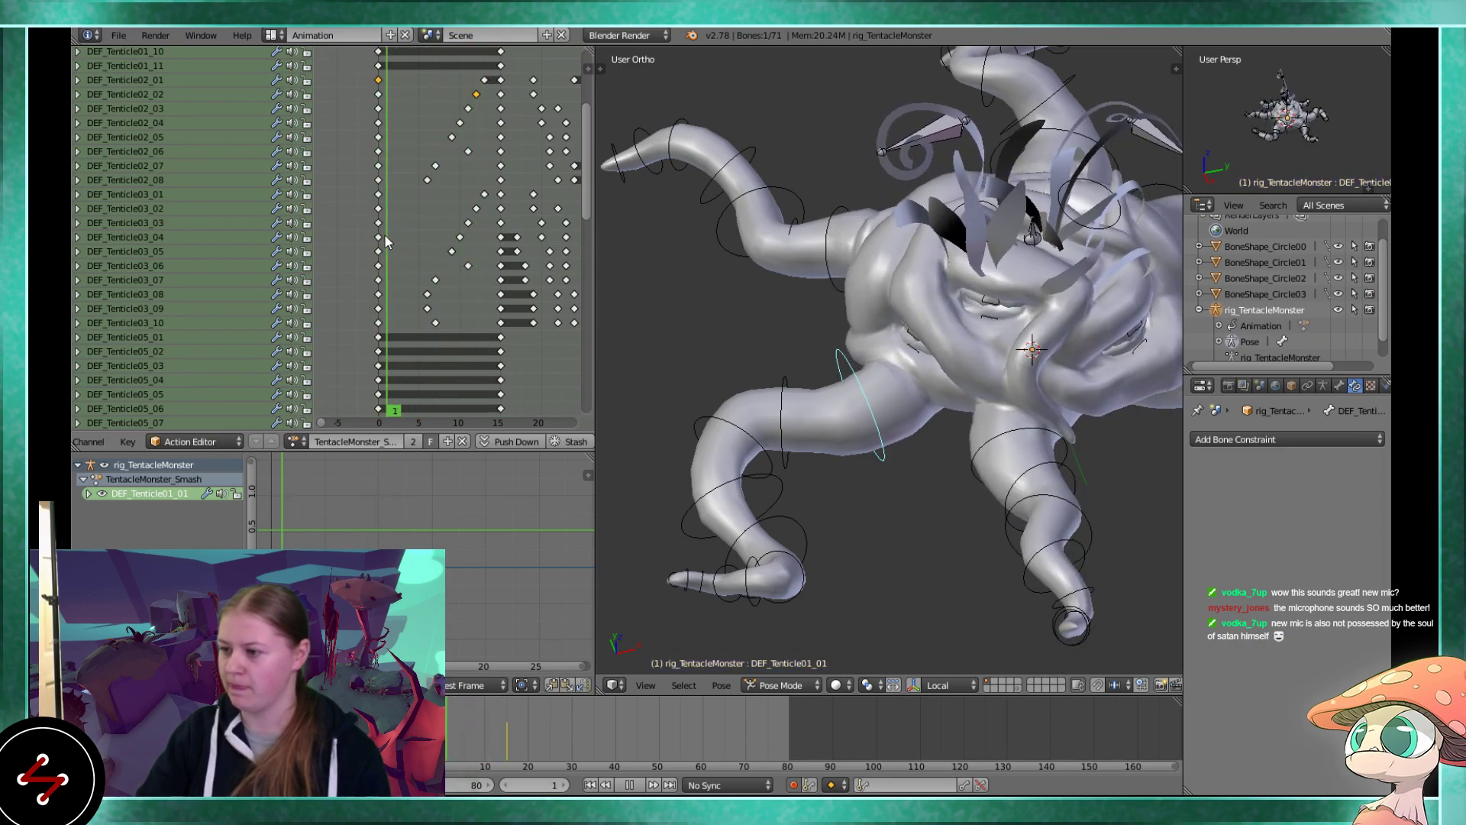
key("alt+a")
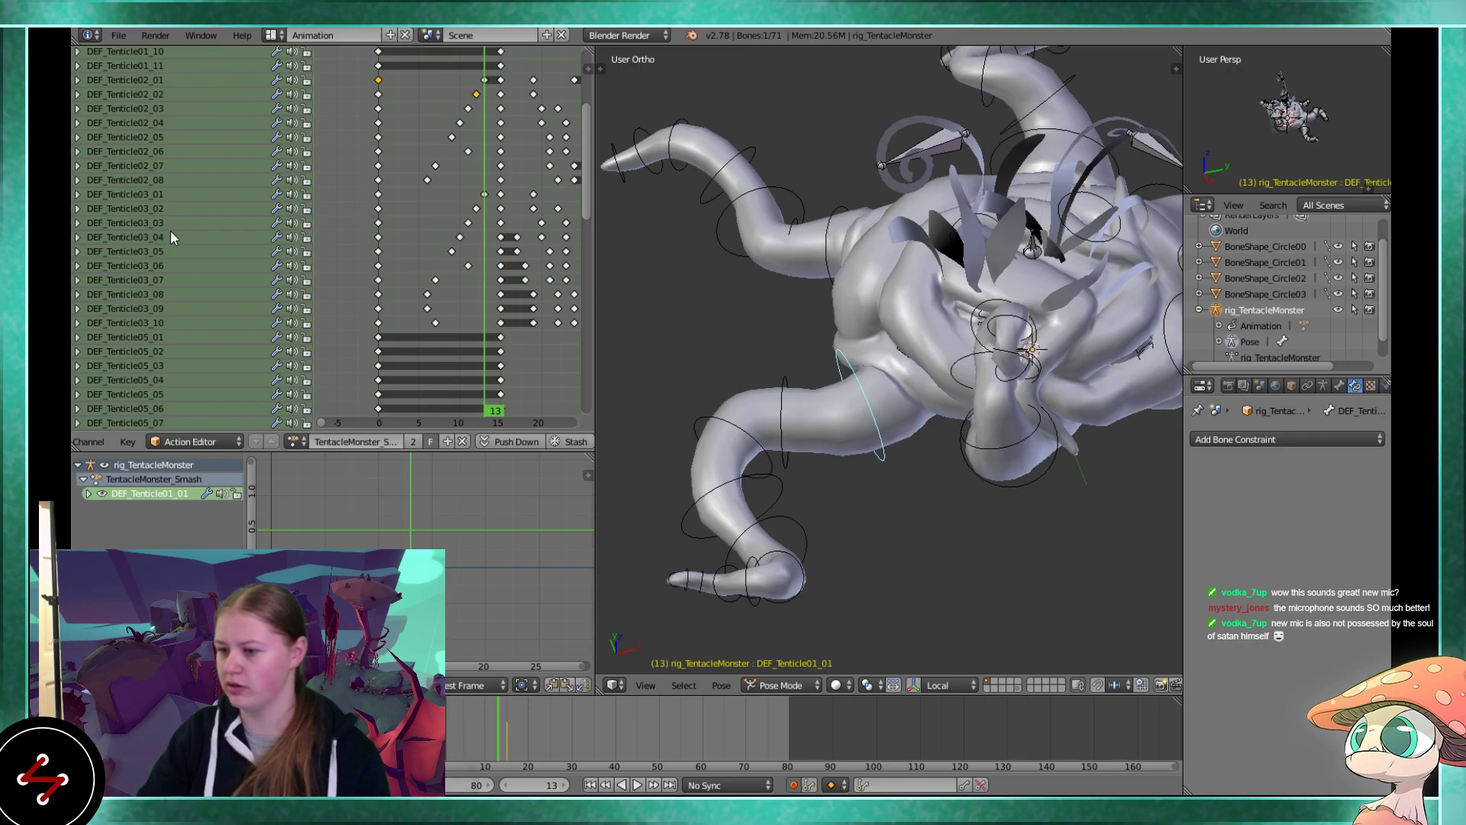
left_click(176, 165)
left_click(178, 279)
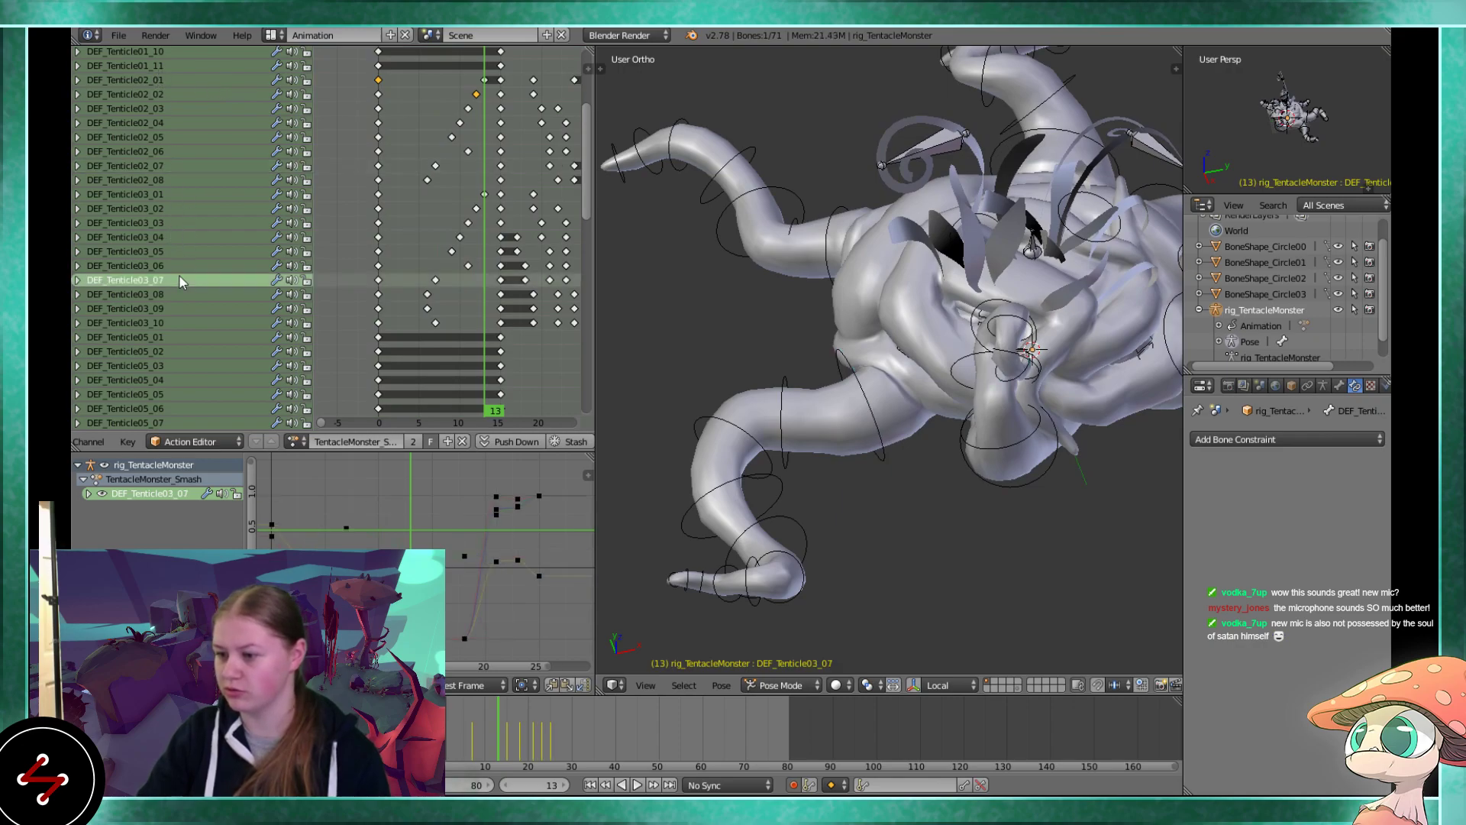
middle_click_drag(463, 214, 407, 240)
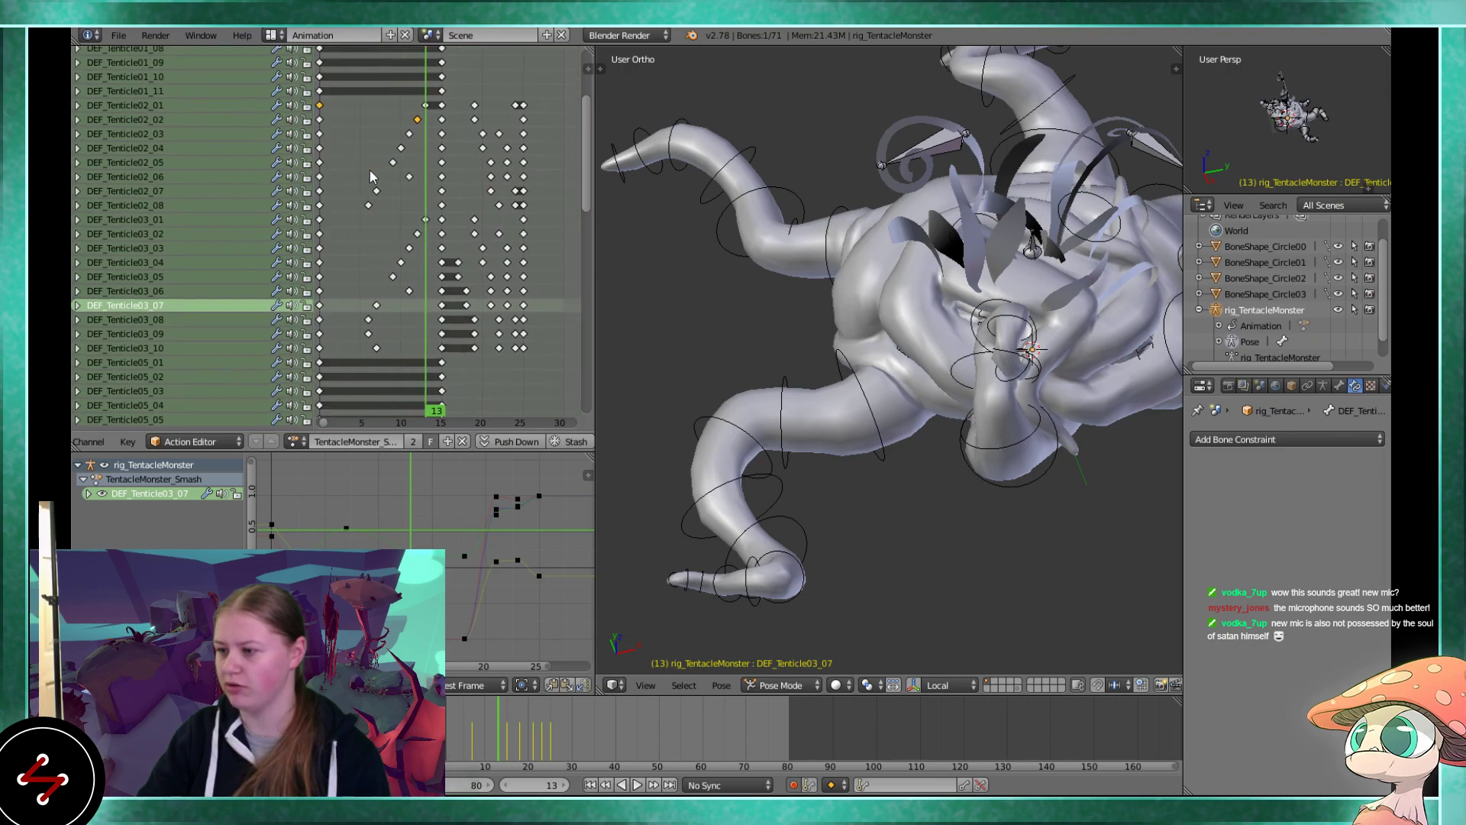
Play the smash action and examine the tentacles' staggered keyframes alongside the whole monster in the viewport
middle_click_drag(439, 289, 449, 206)
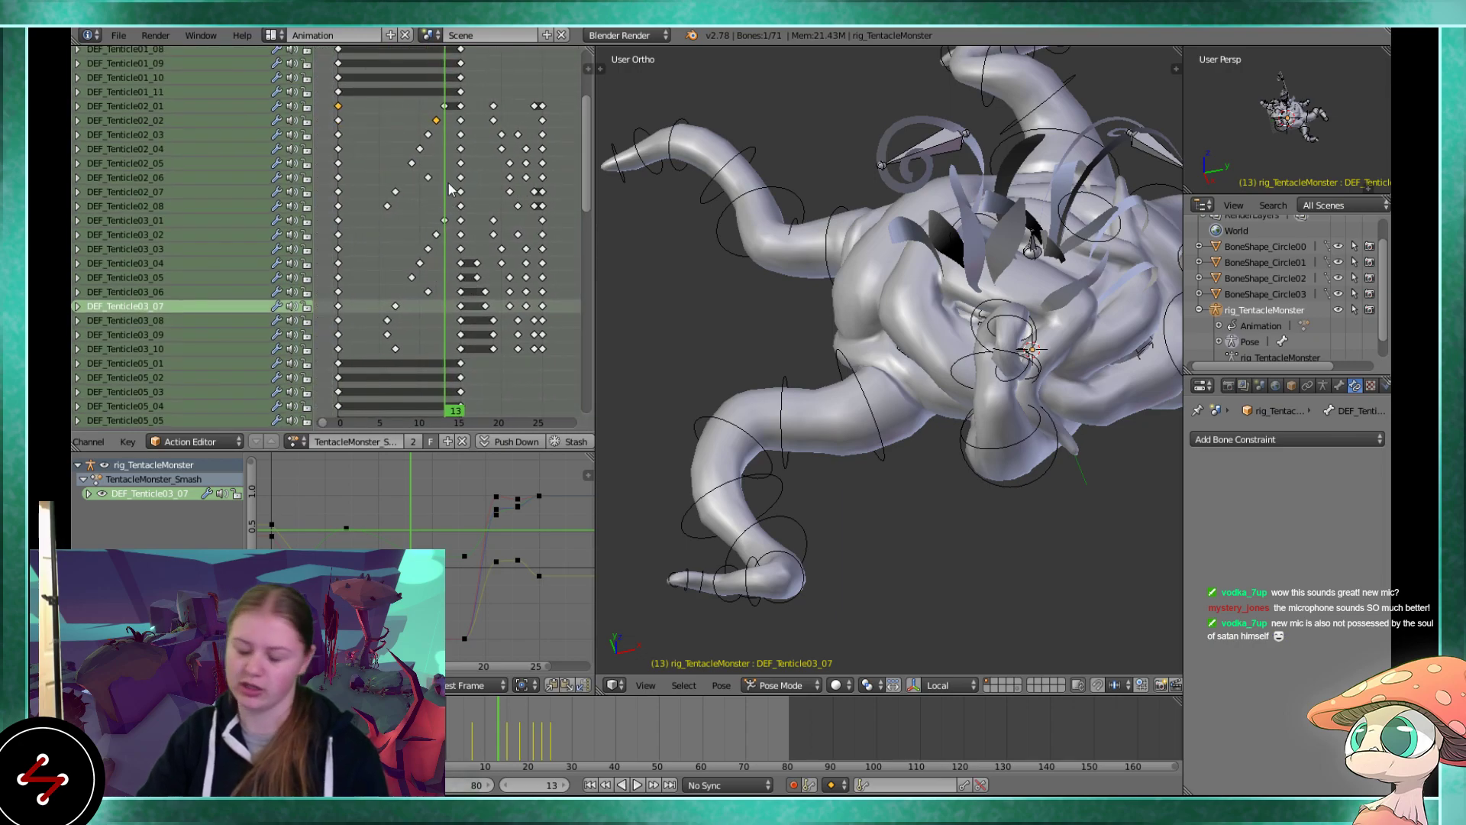
middle_click_drag(451, 189, 474, 194)
scroll(667, 250, "down", 10, "alt")
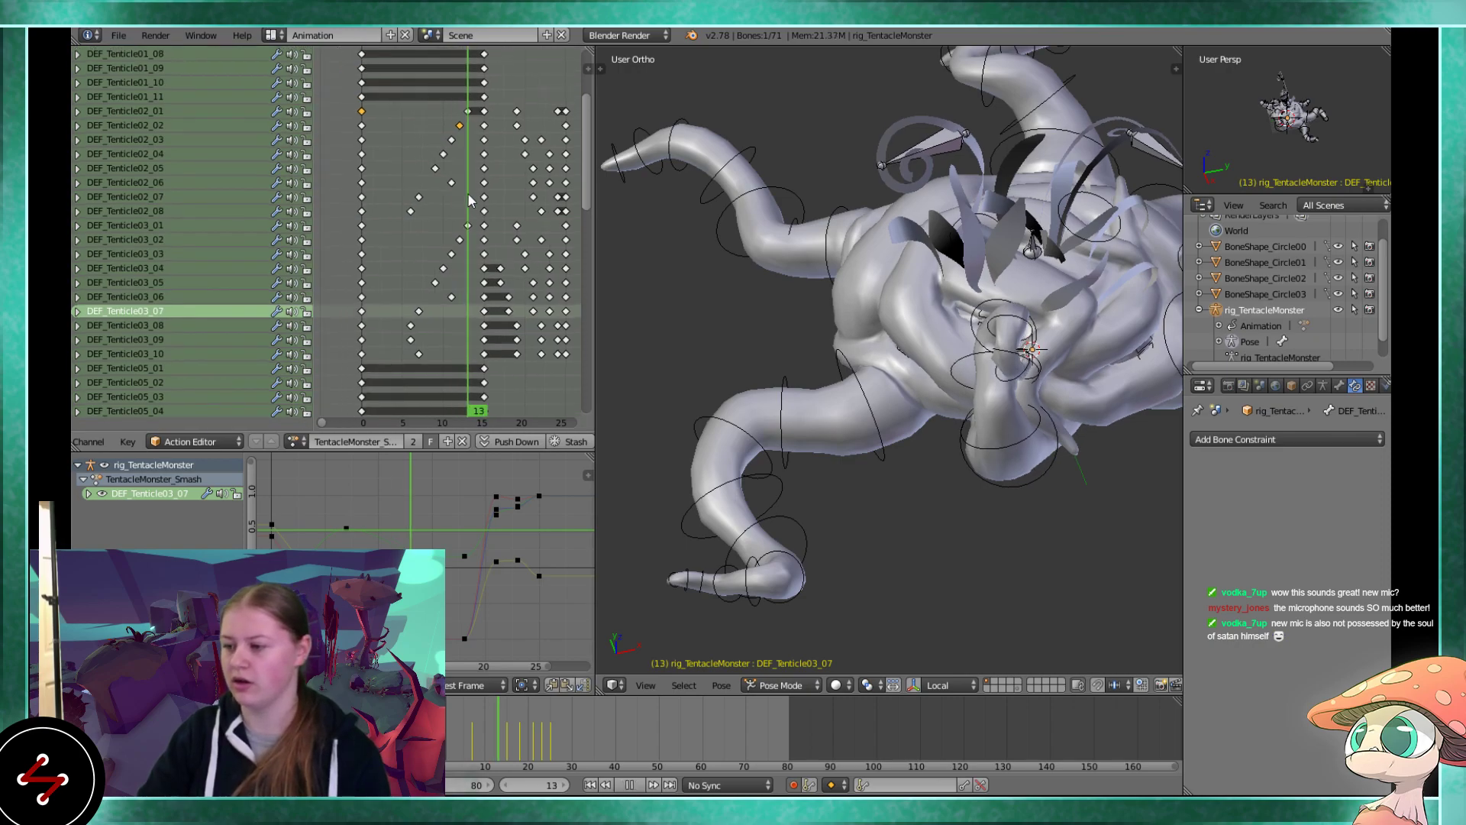
scroll(667, 251, "down", 3)
middle_click_drag(800, 394, 679, 389)
key("alt+a")
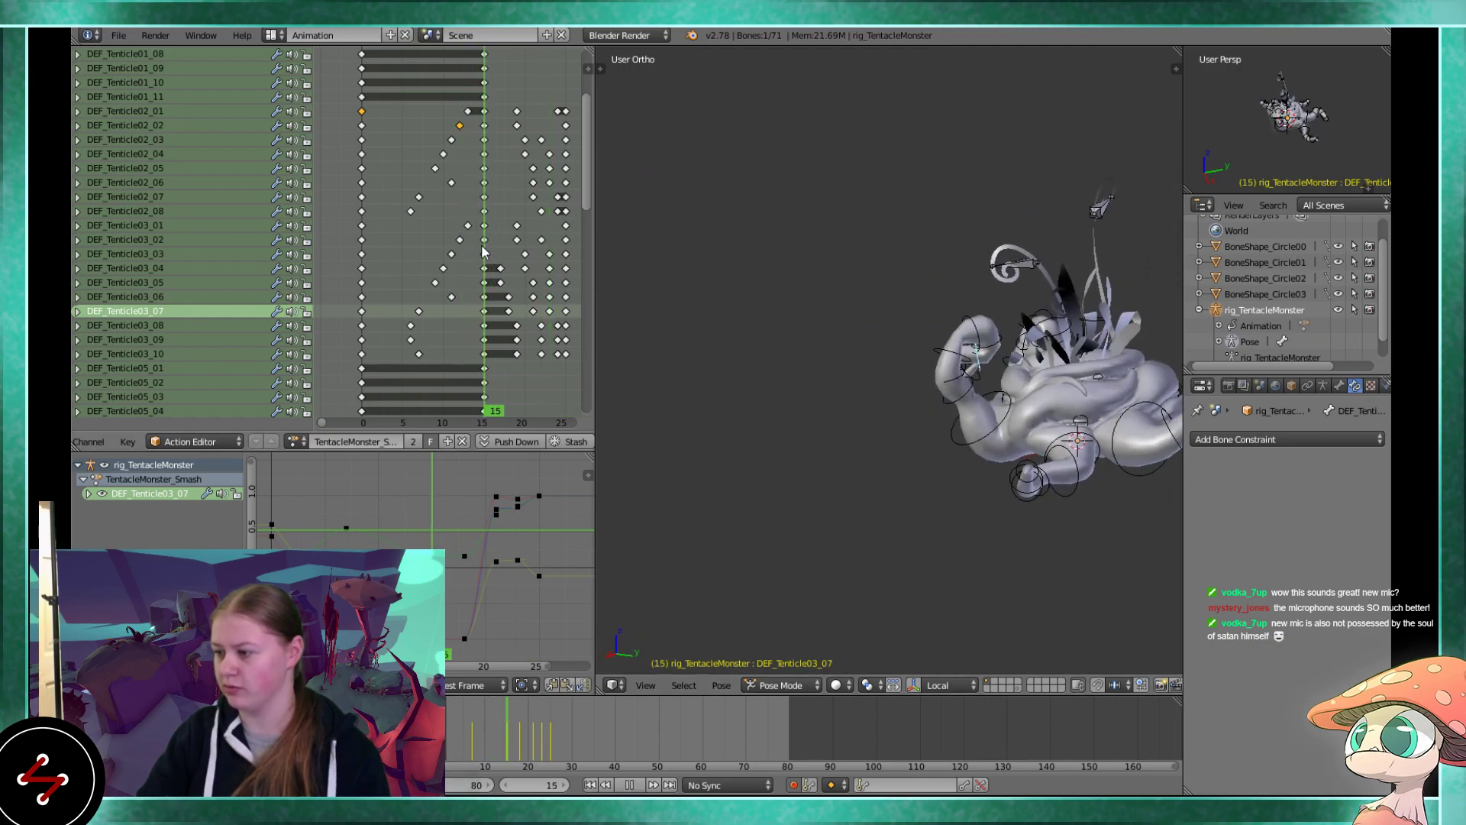
Scrub between frames 15 and 13 to examine the raised and lowered front tentacles up close, ending on frame 13
left_click_drag(428, 222, 485, 214)
key("alt+a")
middle_click_drag(774, 412, 611, 342, "shift")
middle_click_drag(855, 409, 773, 438)
scroll(773, 437, "up", 4)
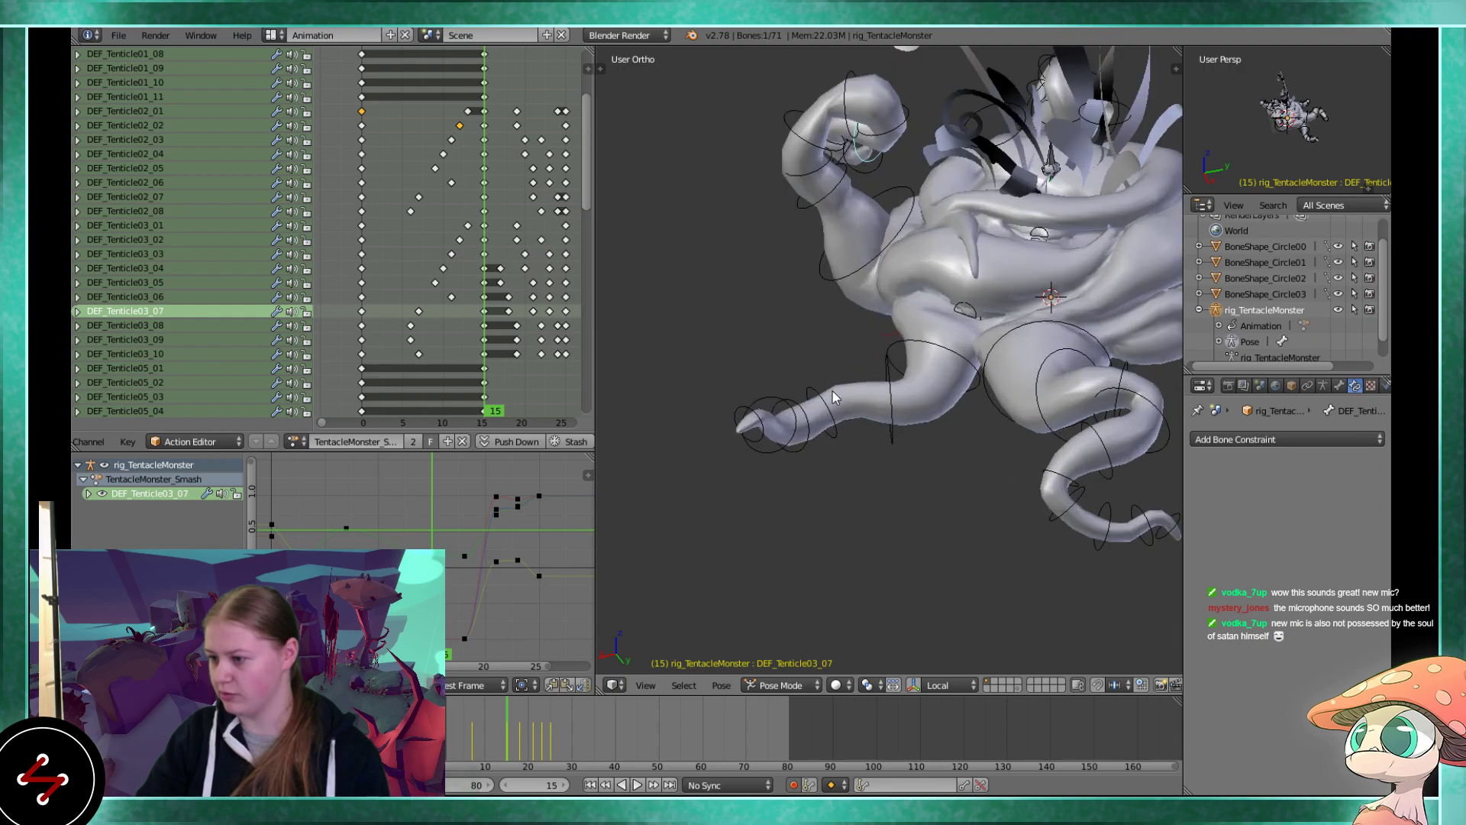
left_click_drag(486, 120, 470, 123)
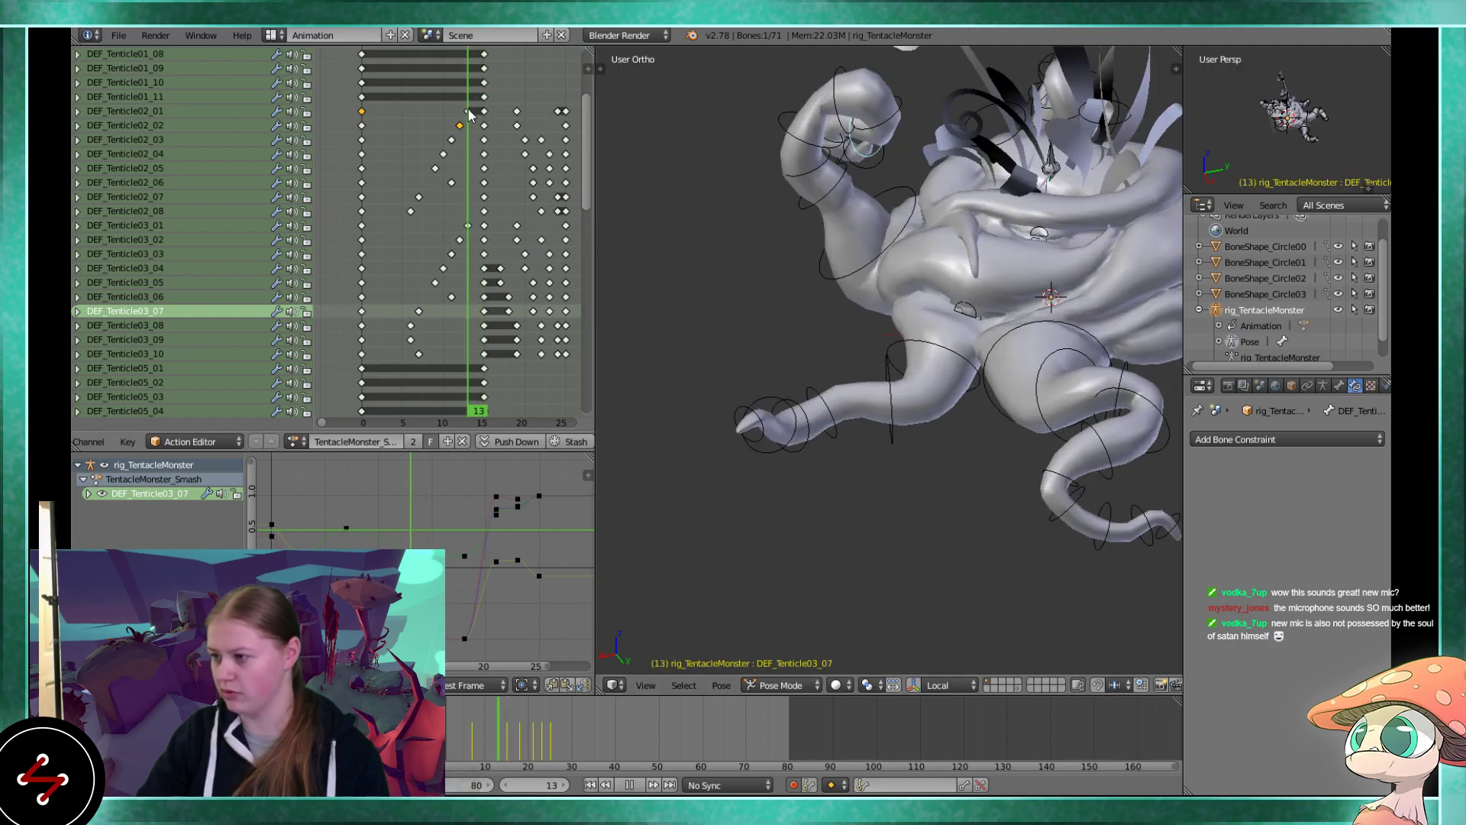
key("alt+a")
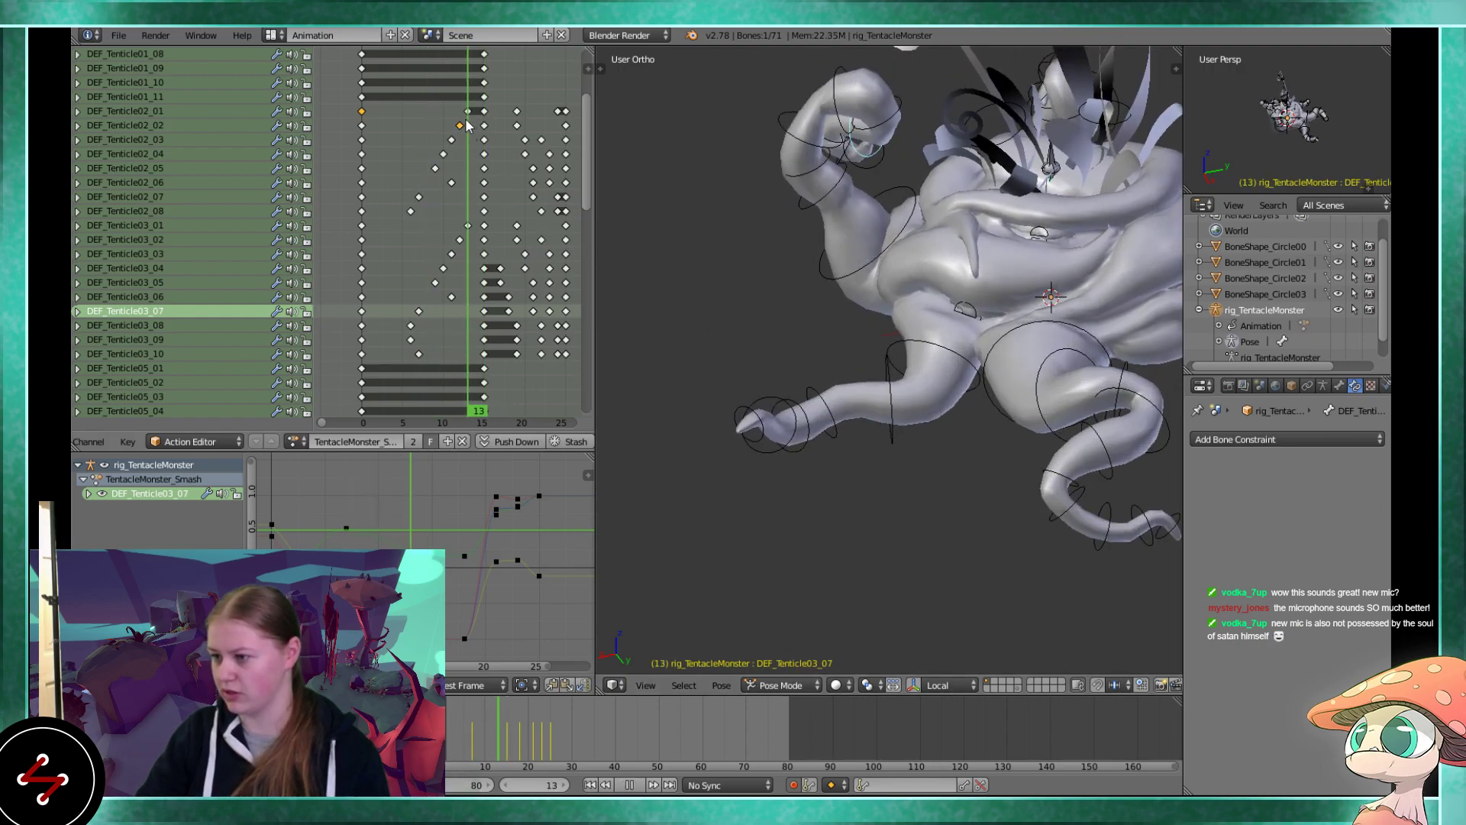
key("Escape")
Select the DEF_Tenticle04_01 bone and examine its channel and the tentacles' pose at frame 13
right_click(899, 333)
middle_click_drag(898, 333, 891, 394)
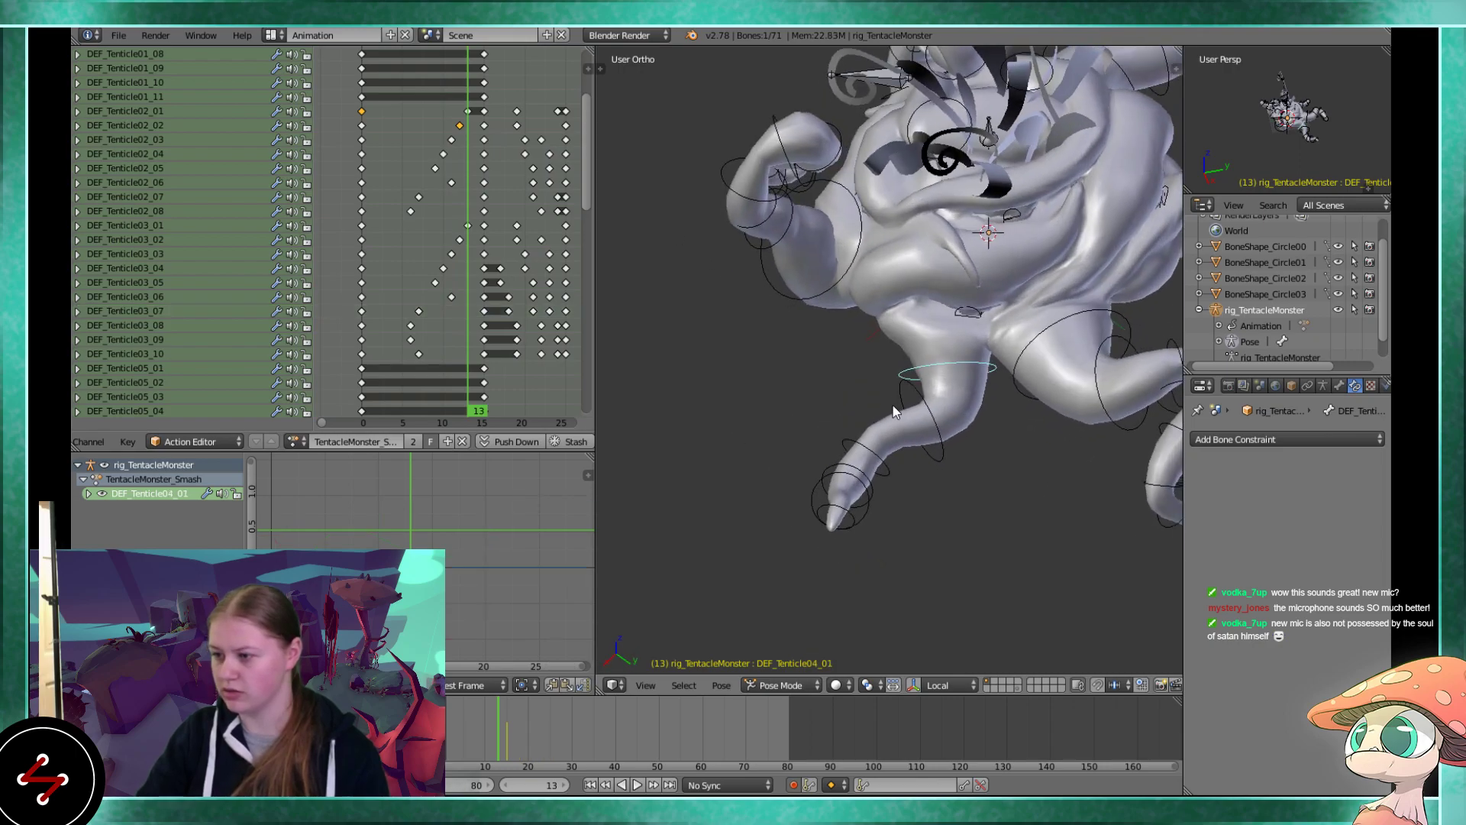
middle_click_drag(449, 327, 420, 154)
middle_click_drag(724, 297, 968, 355)
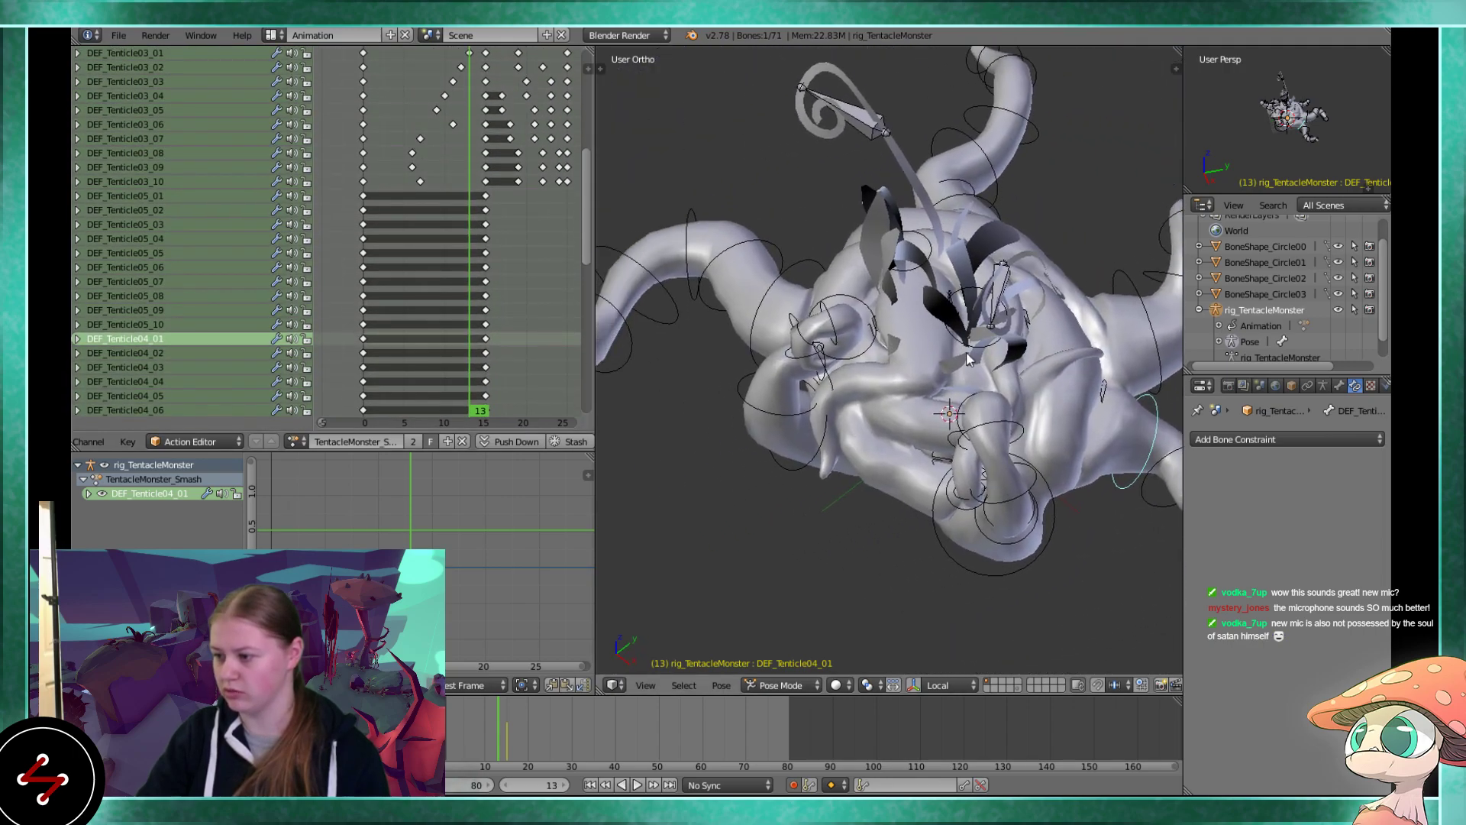
Select the DEF_Tenticle01_01 bone and rotate it at frame 13 to swing the tentacle from its base
right_click(784, 242)
right_click(802, 264)
scroll(239, 248, "up", 7)
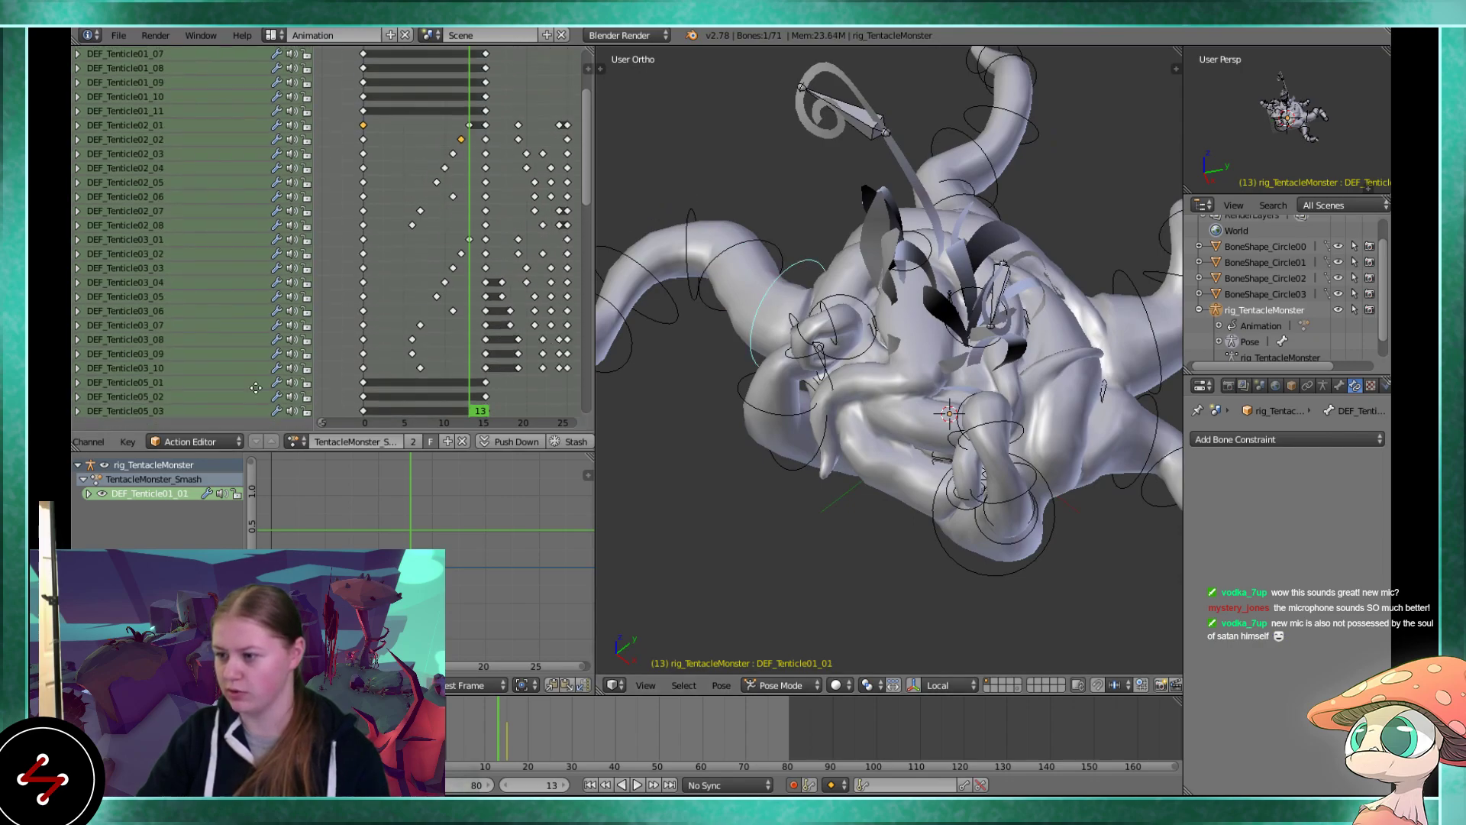
middle_click_drag(733, 252, 747, 319)
key("alt+a")
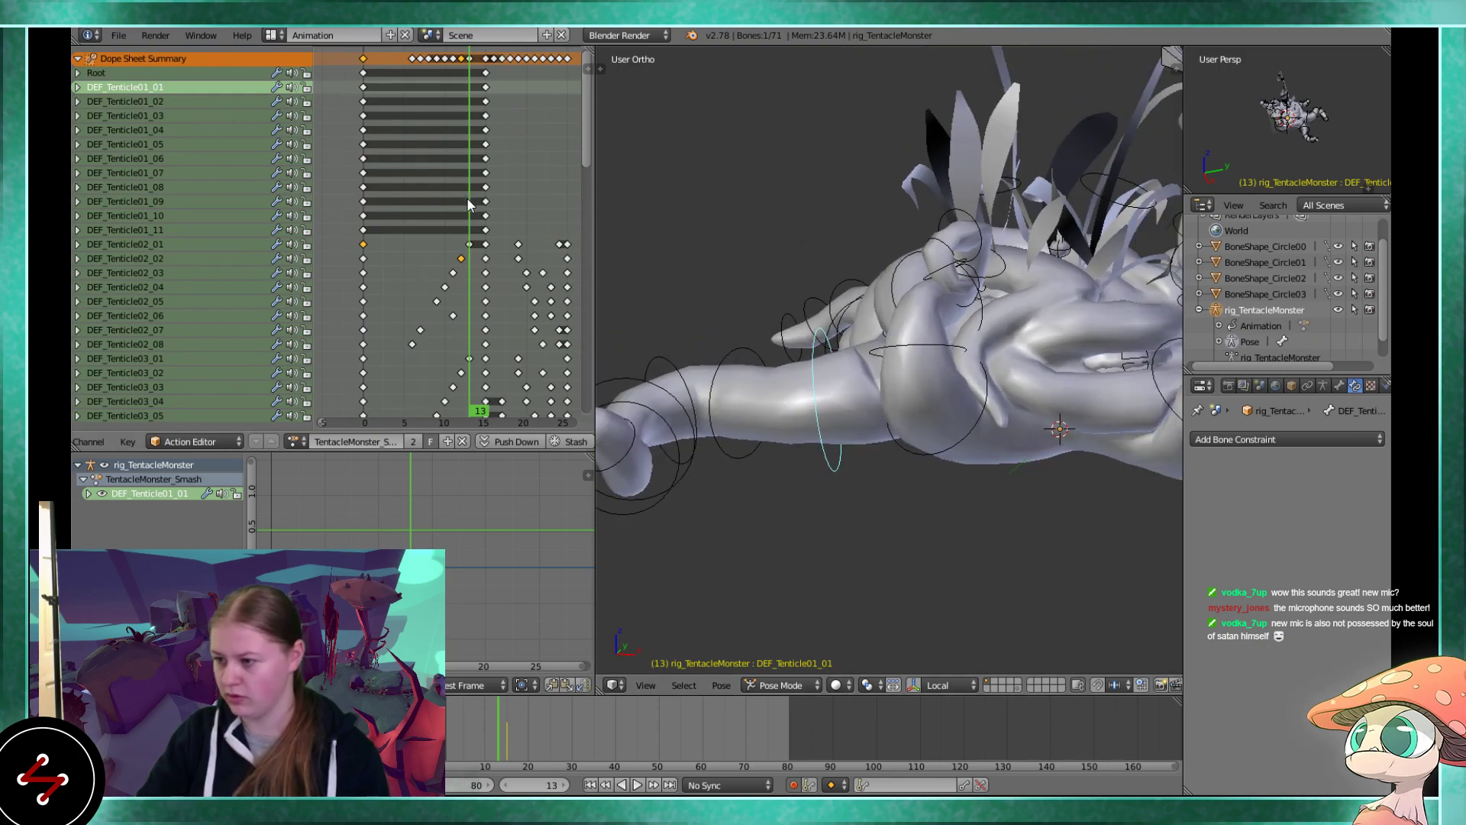
key("alt+a")
key("r")
left_click(872, 260)
middle_click_drag(872, 260, 929, 576)
key("r")
left_click(1026, 419)
key("r")
key("r")
right_click(973, 476)
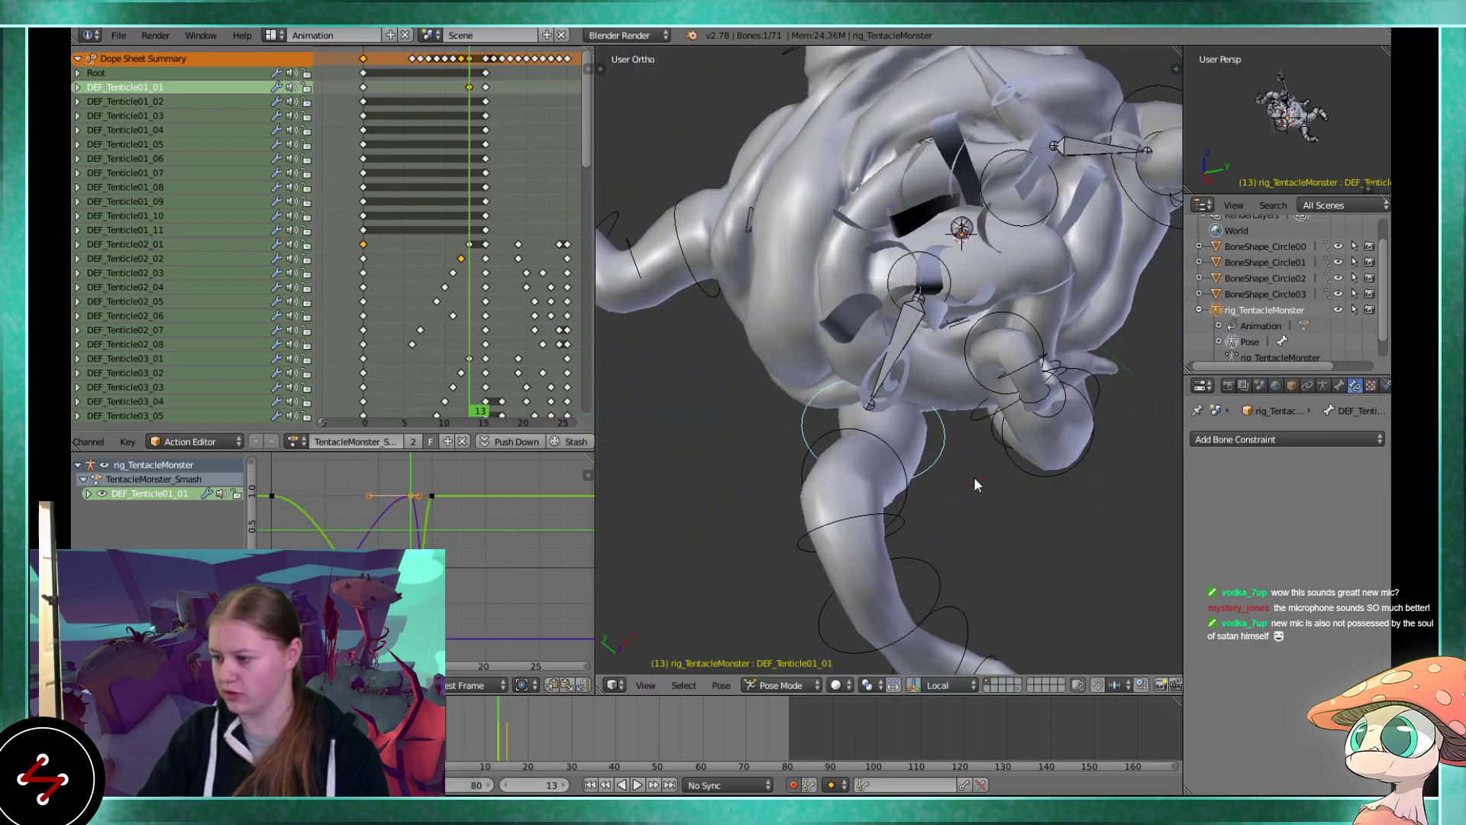
Select the DEF_Tenticle01_02 bone and bend it at frame 13 with two free trackball rotations
right_click(889, 468)
middle_click_drag(890, 460, 861, 341)
key("r")
key("r")
left_click(955, 405)
key("r")
key("r")
left_click(1006, 442)
Examine the monster's reposed tentacle at frame 13 from several angles and distances
scroll(1006, 449, "down", 5)
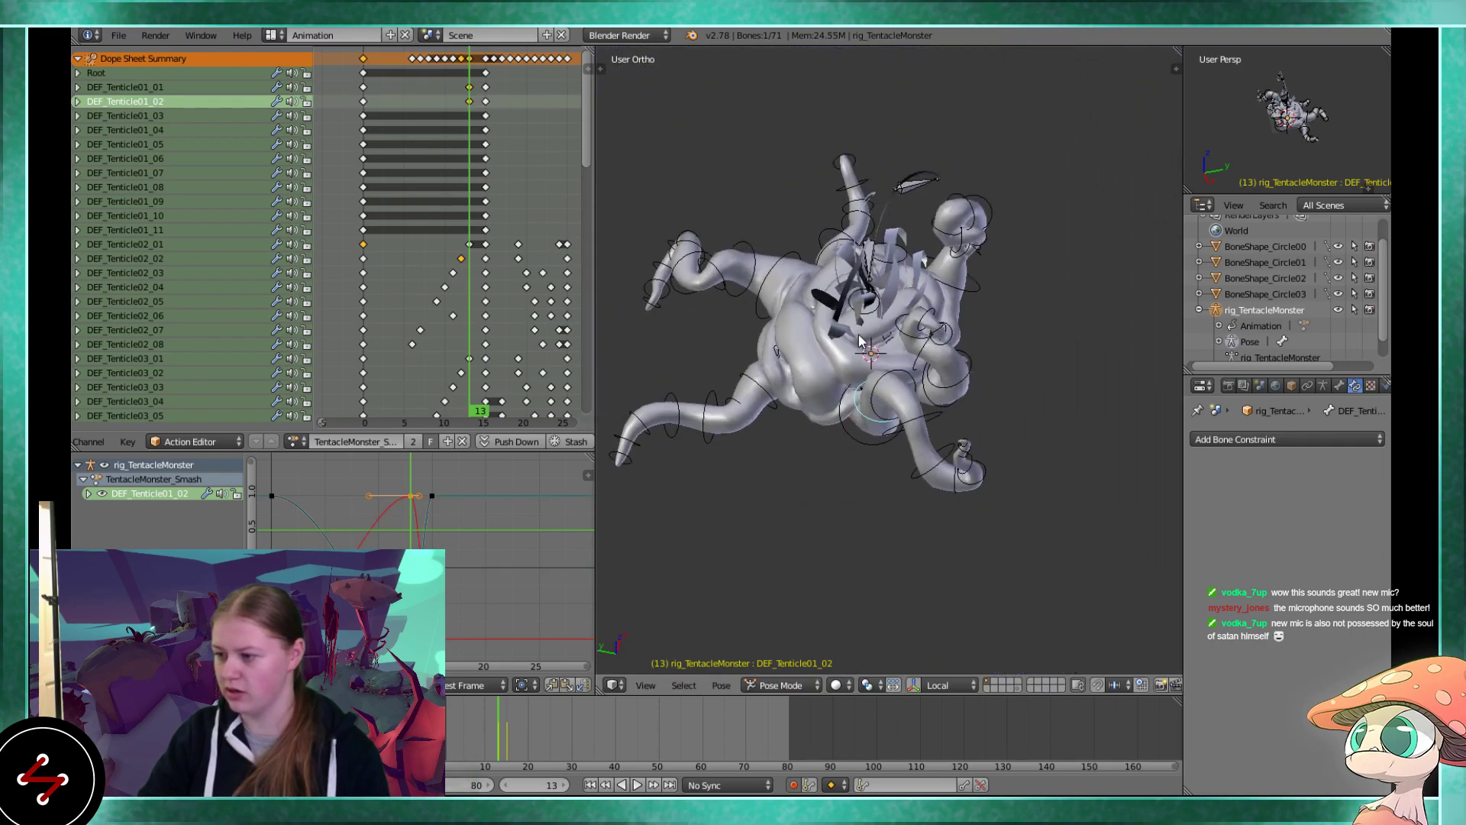
middle_click_drag(707, 391, 834, 379, "shift")
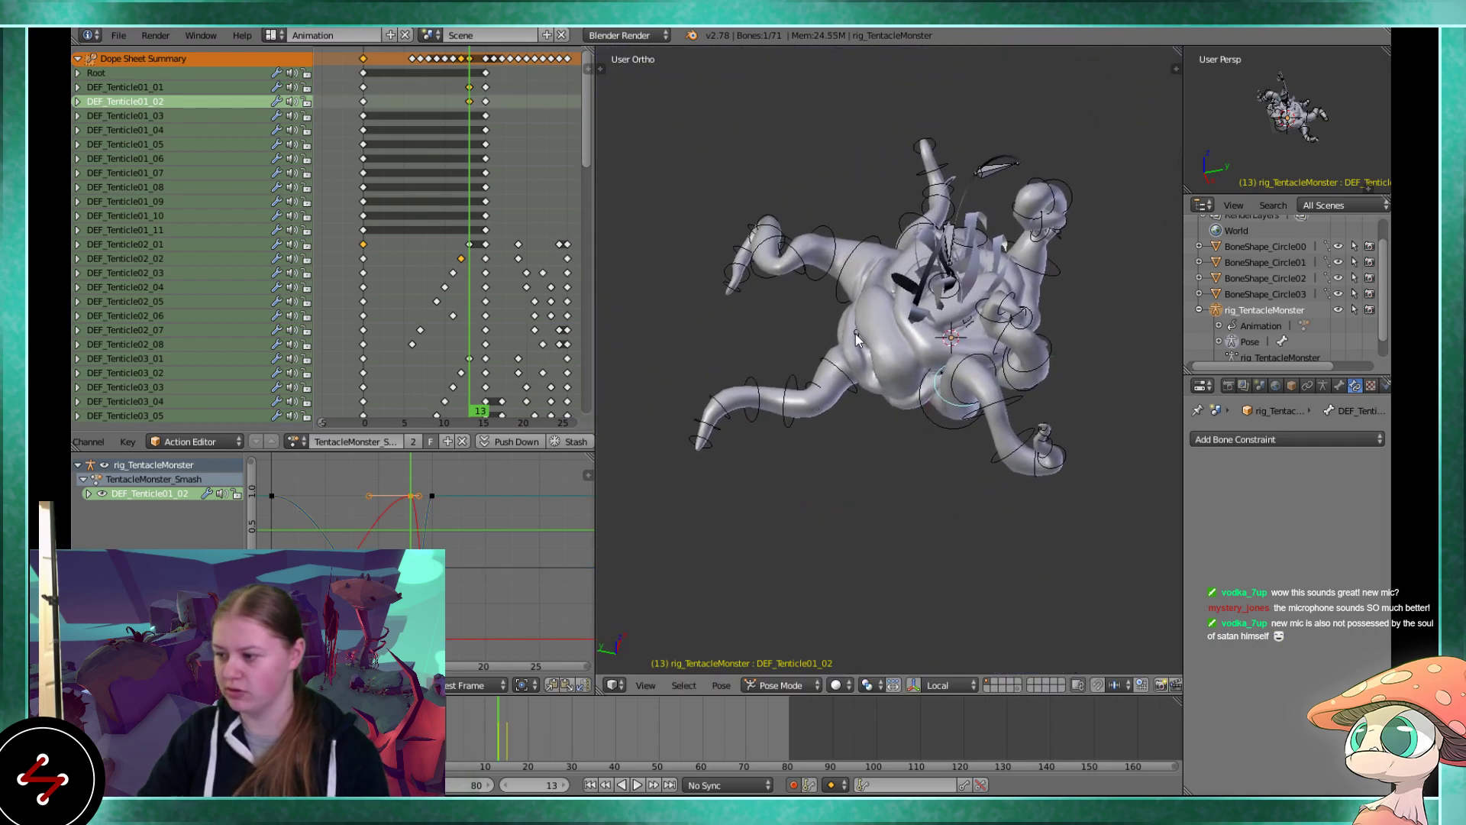
scroll(955, 429, "down", 1)
scroll(982, 428, "up", 3)
middle_click_drag(974, 429, 881, 438, "shift")
scroll(882, 438, "up", 1)
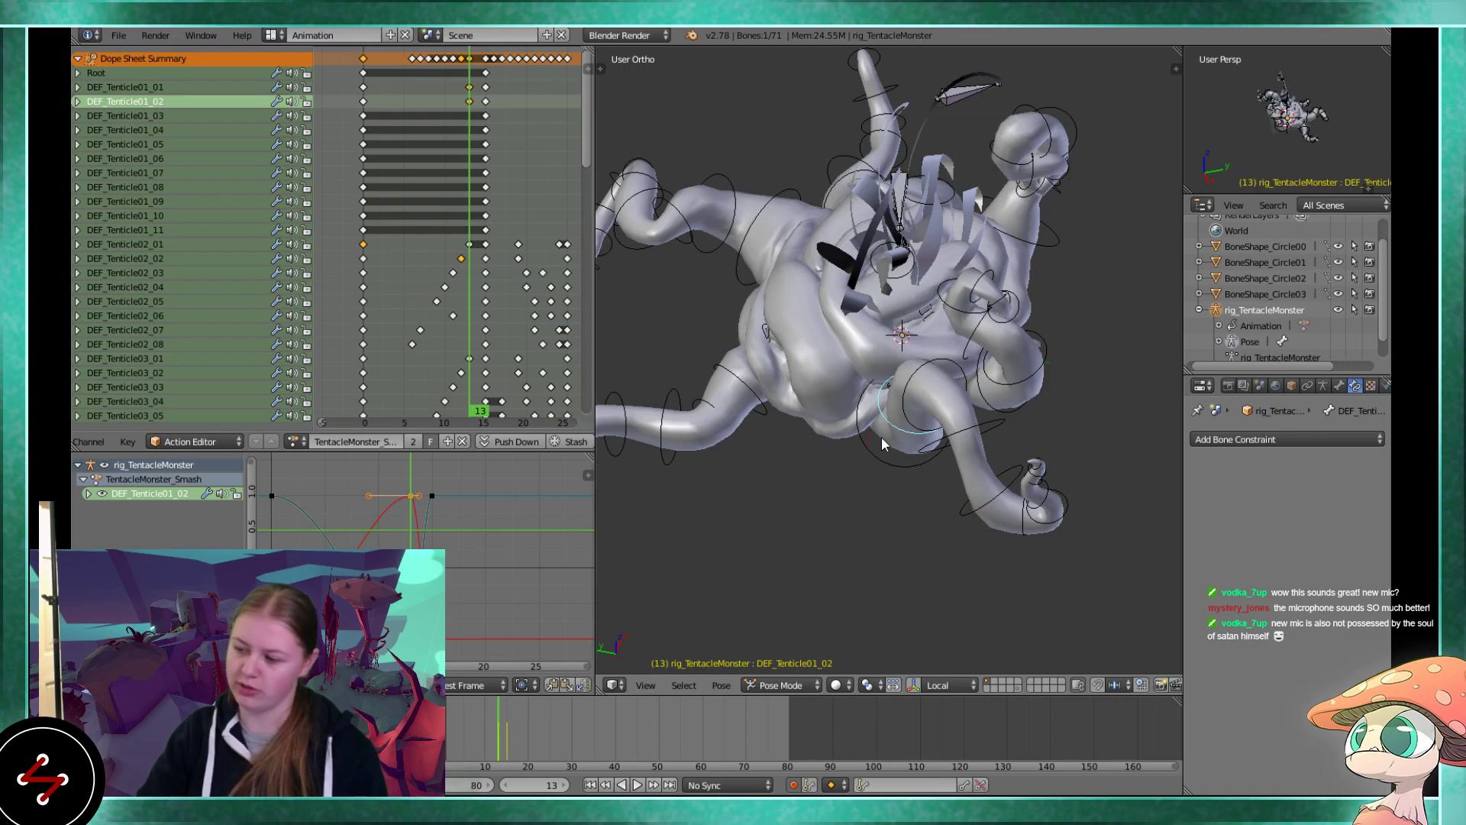
scroll(883, 440, "up", 1)
scroll(885, 437, "down", 1)
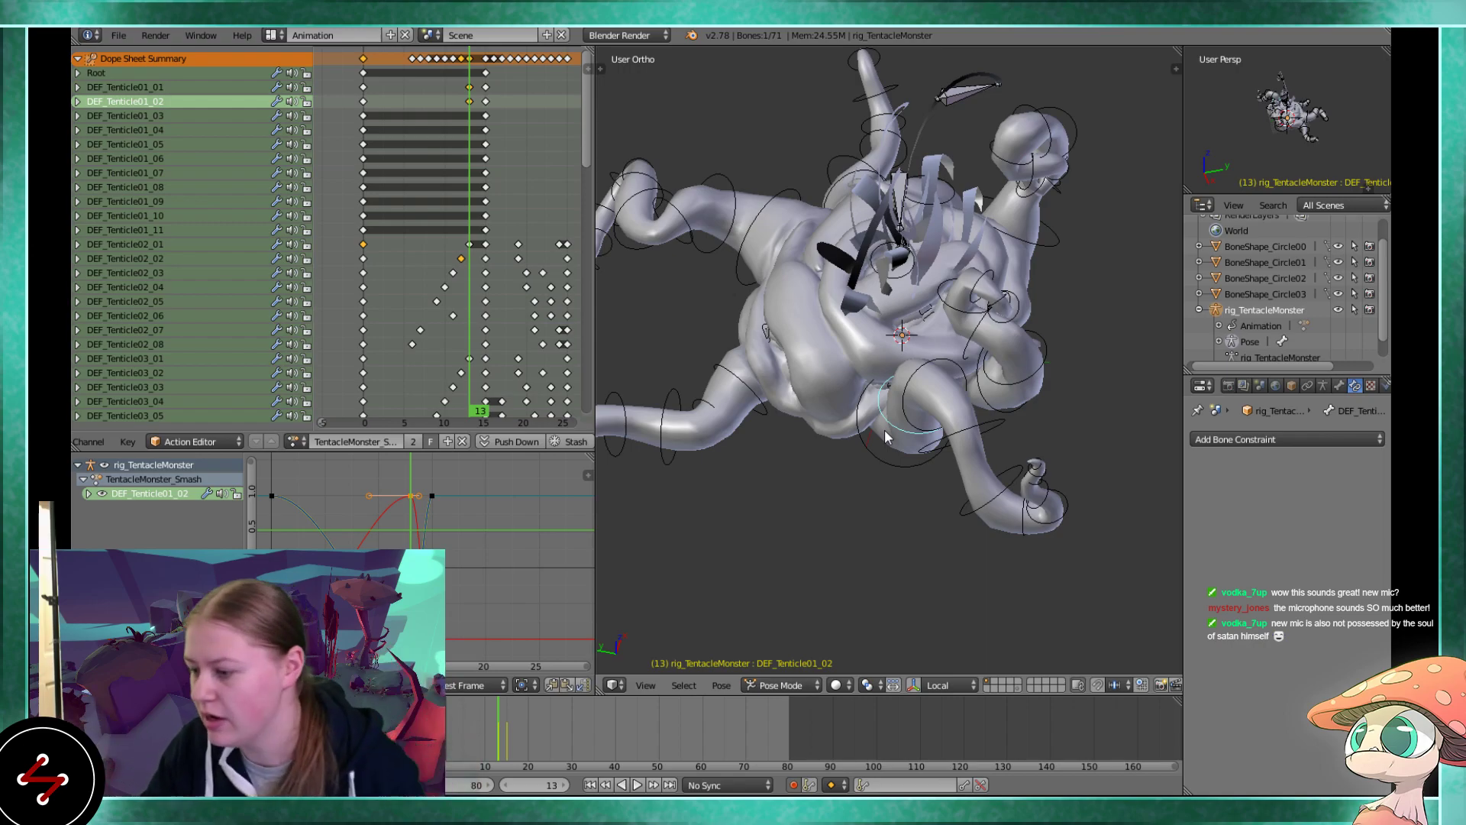
middle_click_drag(890, 473, 882, 427)
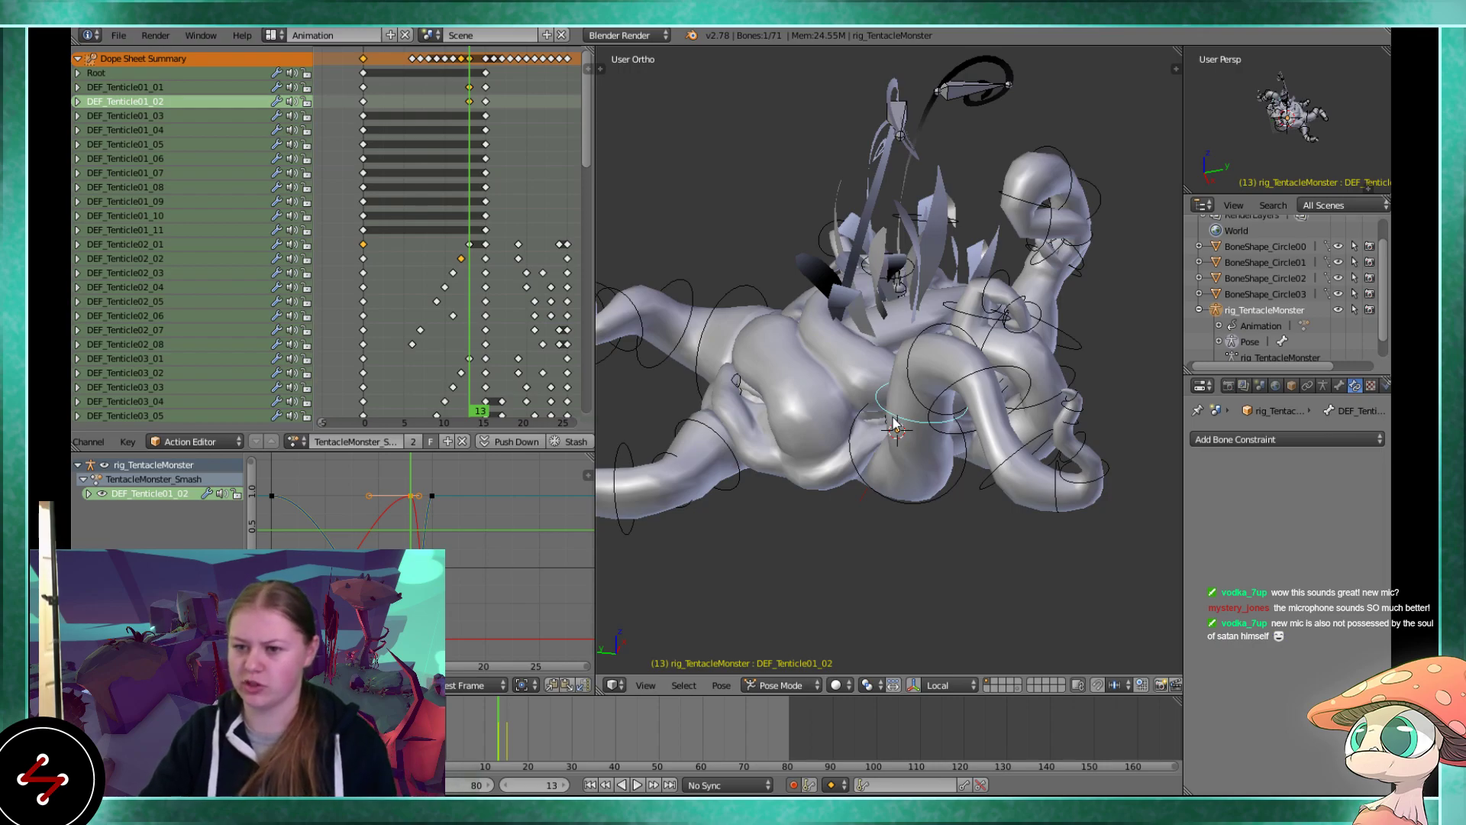
middle_click_drag(905, 421, 861, 411)
scroll(861, 411, "up", 3)
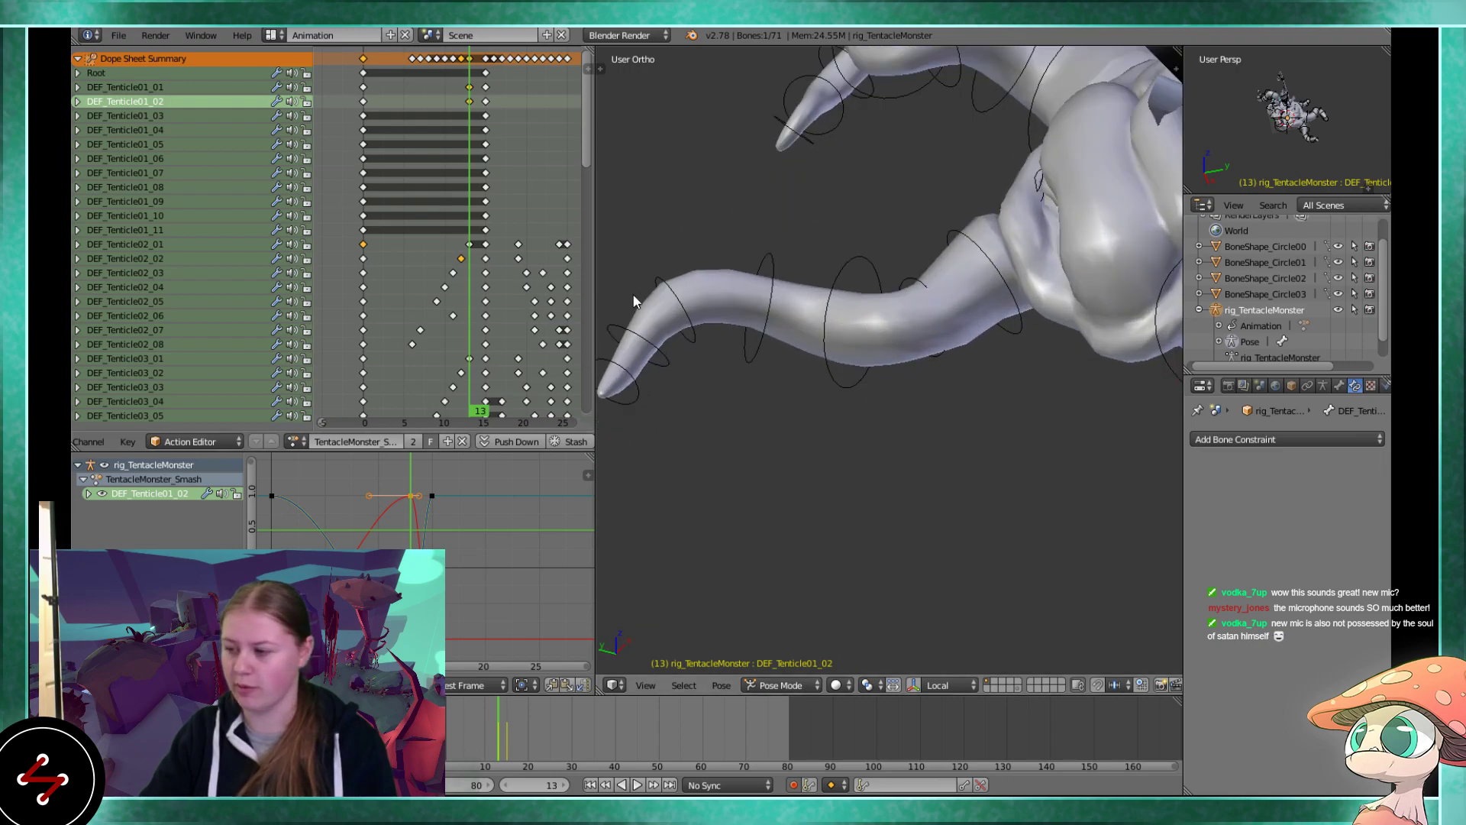
middle_click_drag(971, 367, 874, 300)
key("r")
key("r")
right_click(911, 337)
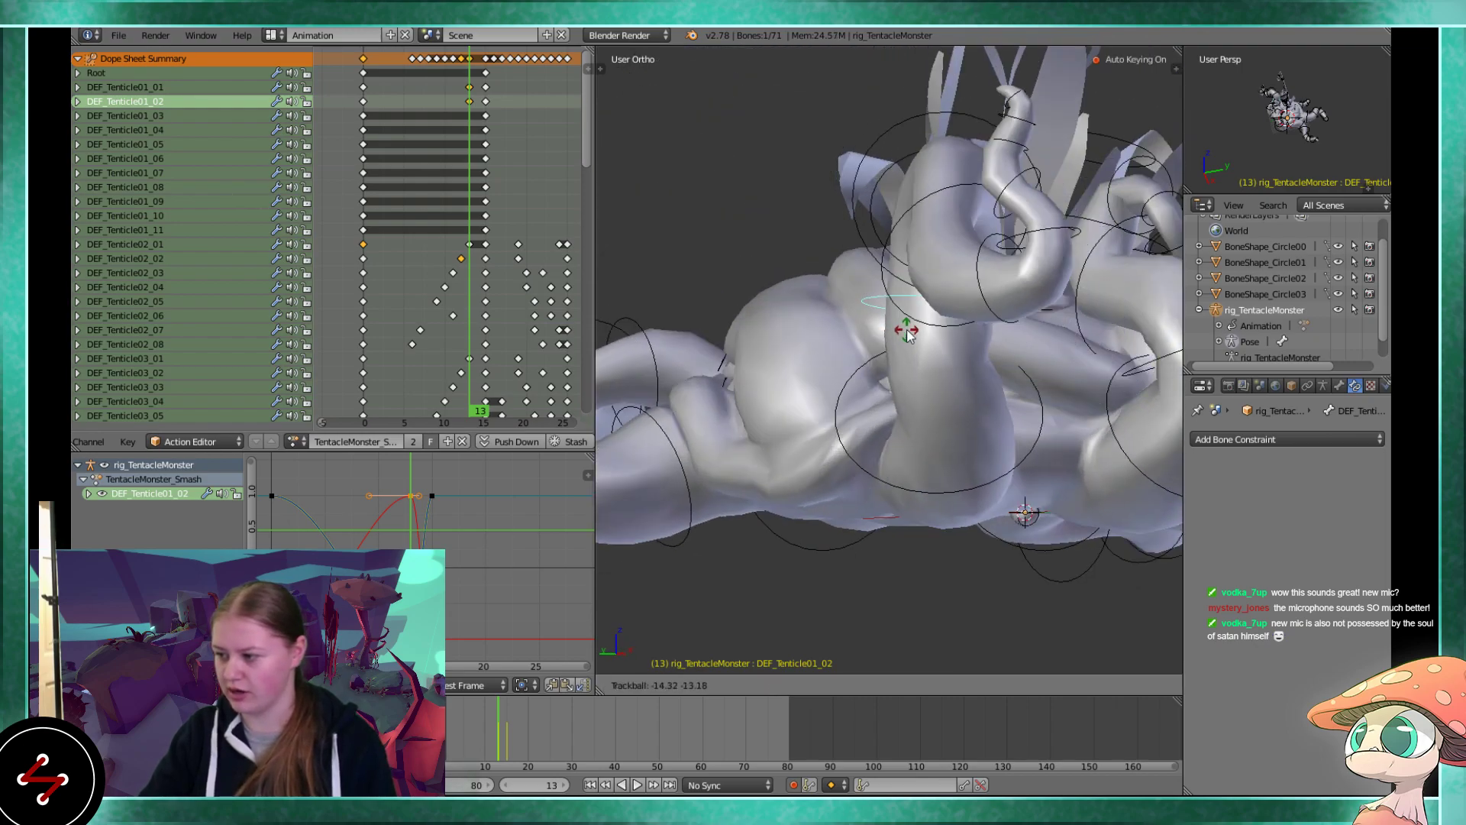
Select the DEF_Tenticle01_01 bone and adjust the raised tentacle's base with two trackball rotations at frame 13
right_click(1033, 436)
right_click(1030, 441)
right_click(1030, 442)
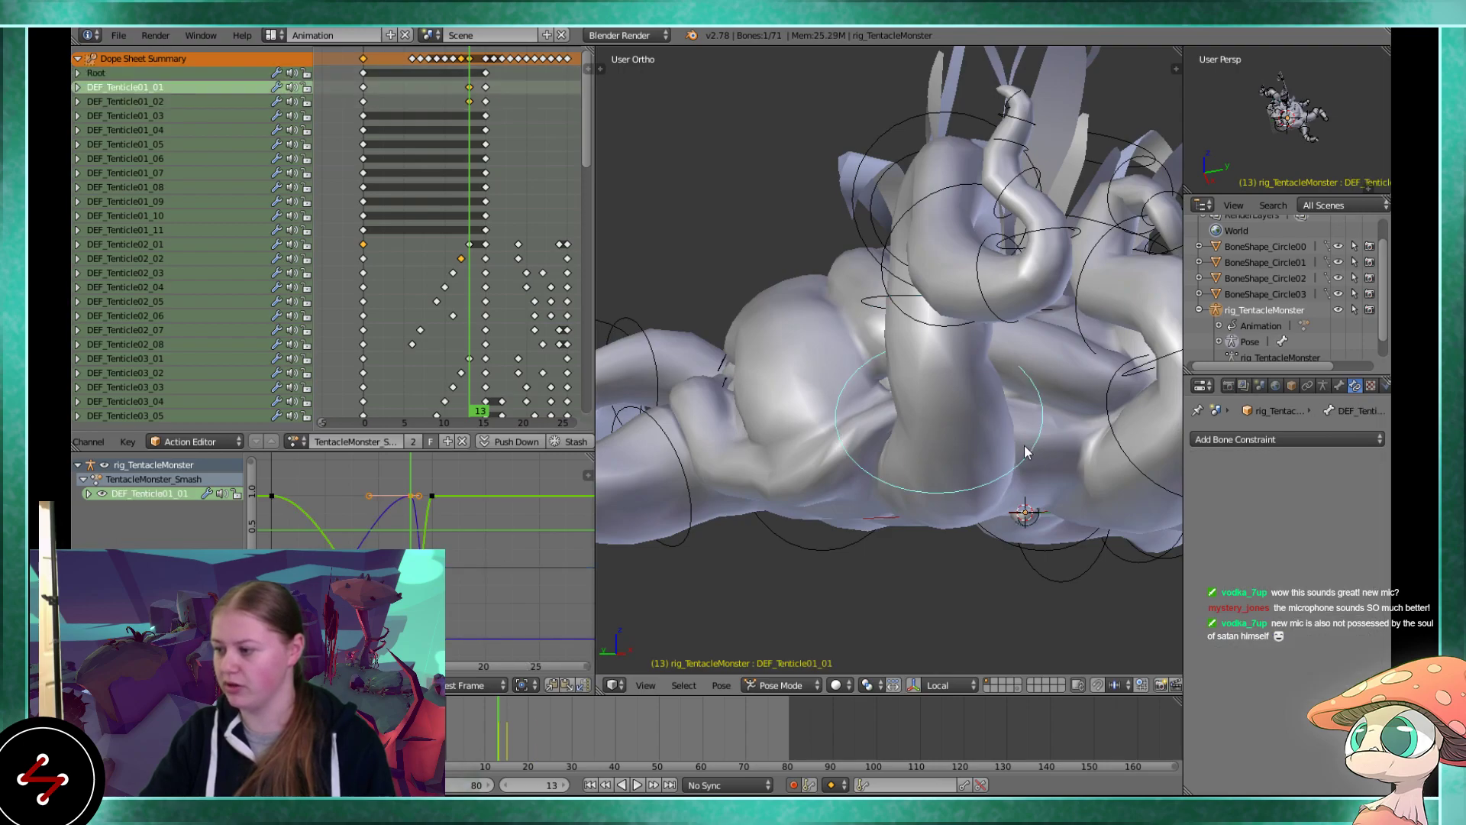
key("r")
key("r")
left_click(1065, 425)
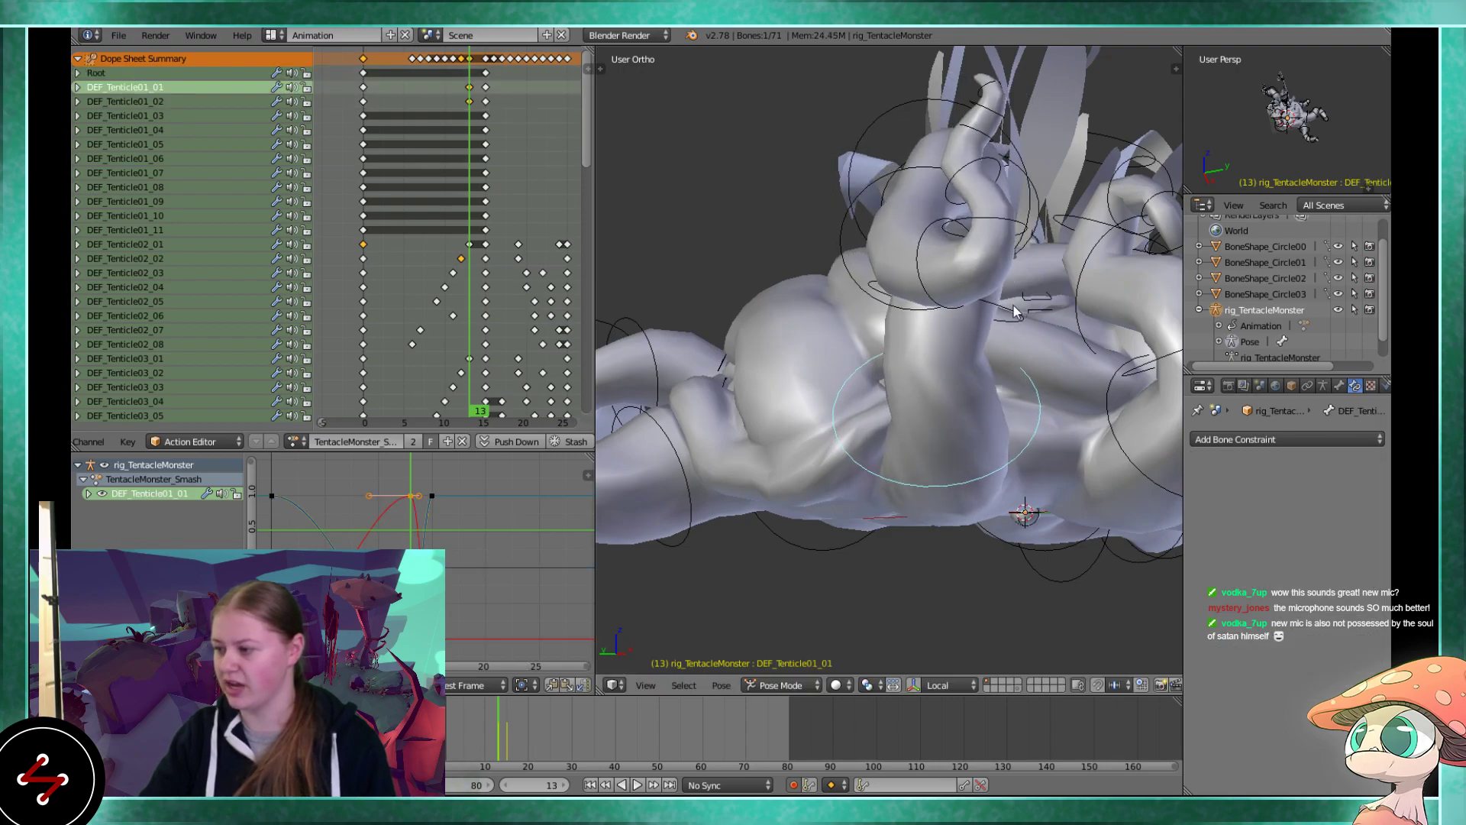
key("r")
key("r")
left_click(1034, 395)
Try a further trackball rotation of the DEF_Tenticle01_01 bone from a close-up view of the tentacle's base
middle_click_drag(1044, 401, 901, 215)
scroll(956, 361, "up", 3)
key("r")
key("r")
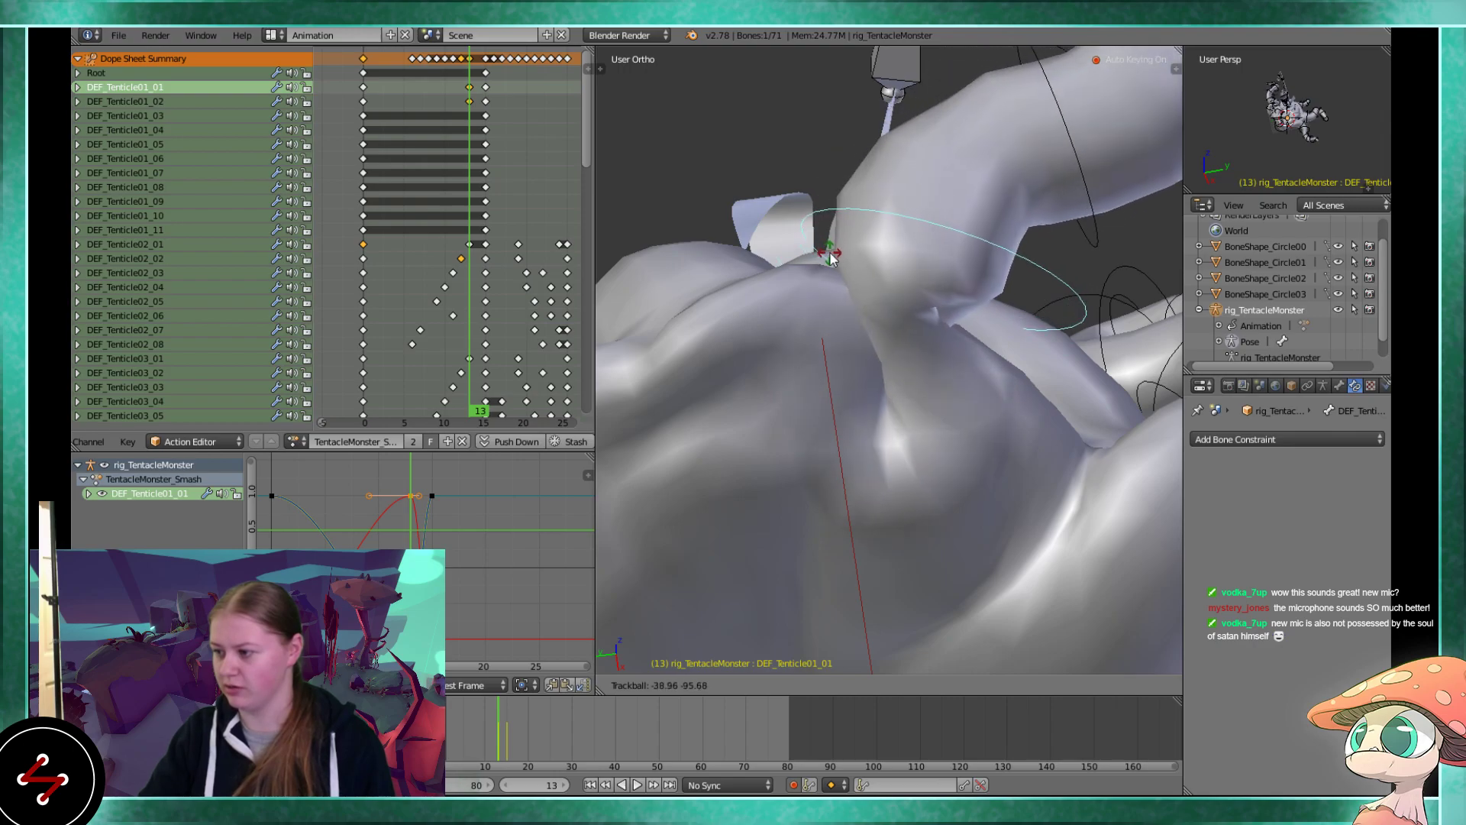
left_click(832, 258)
middle_click_drag(905, 329, 750, 411)
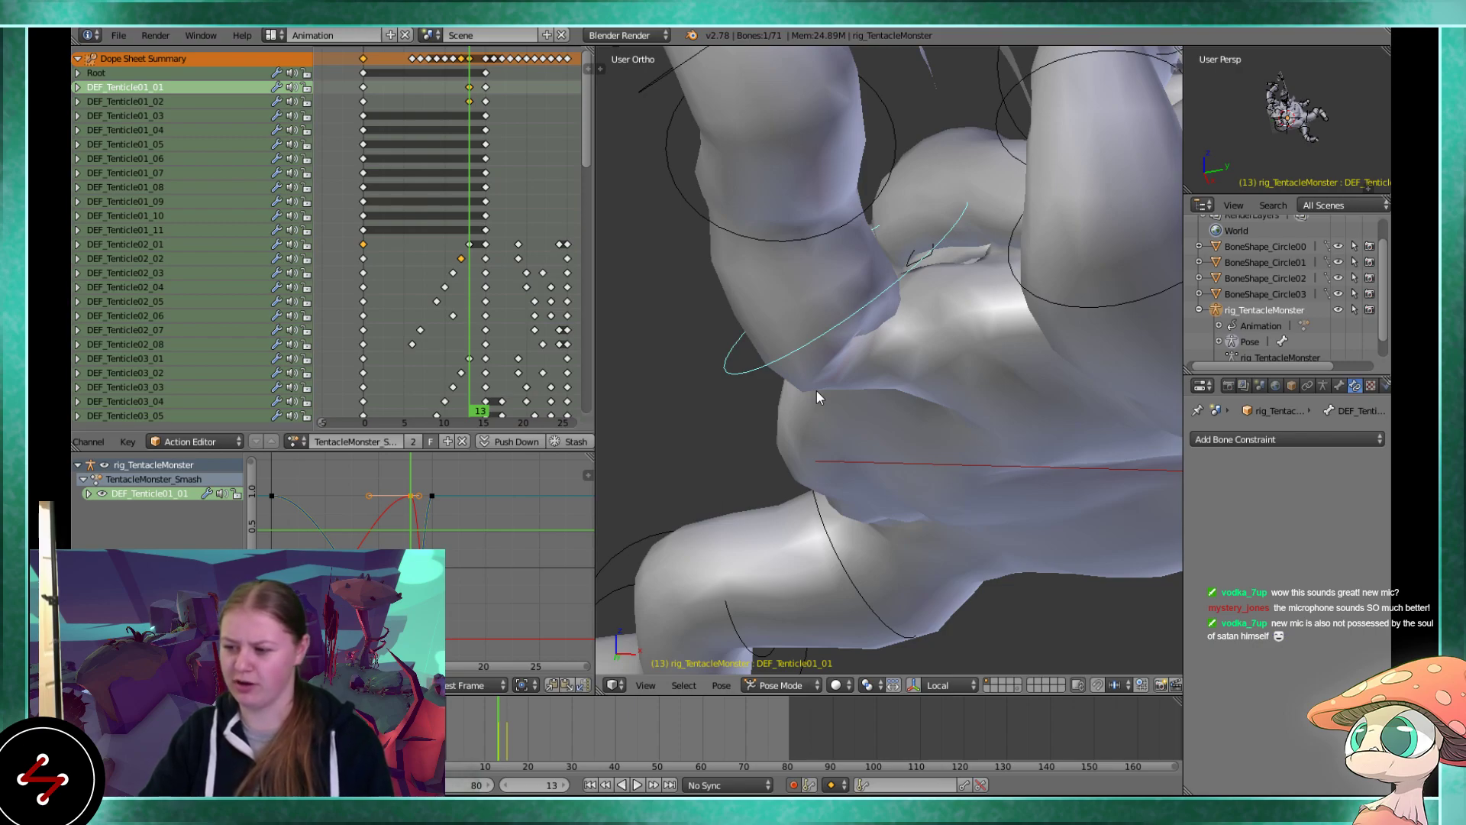
key("ctrl+z")
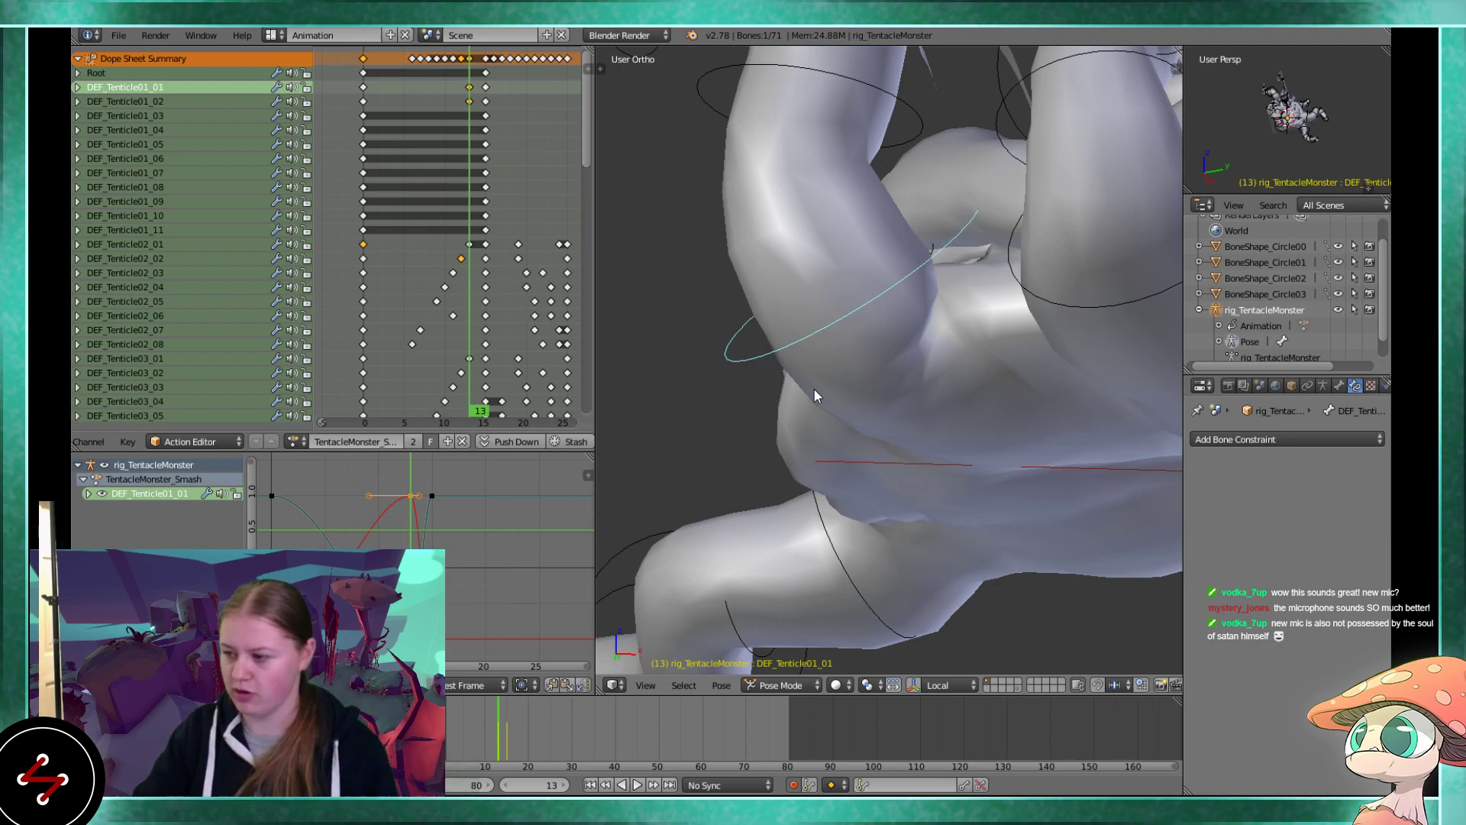
Select the DEF_Tenticle01_03 bone and rotate it at frame 13 in a side view to curve the raised tentacle
middle_click_drag(809, 378, 929, 395)
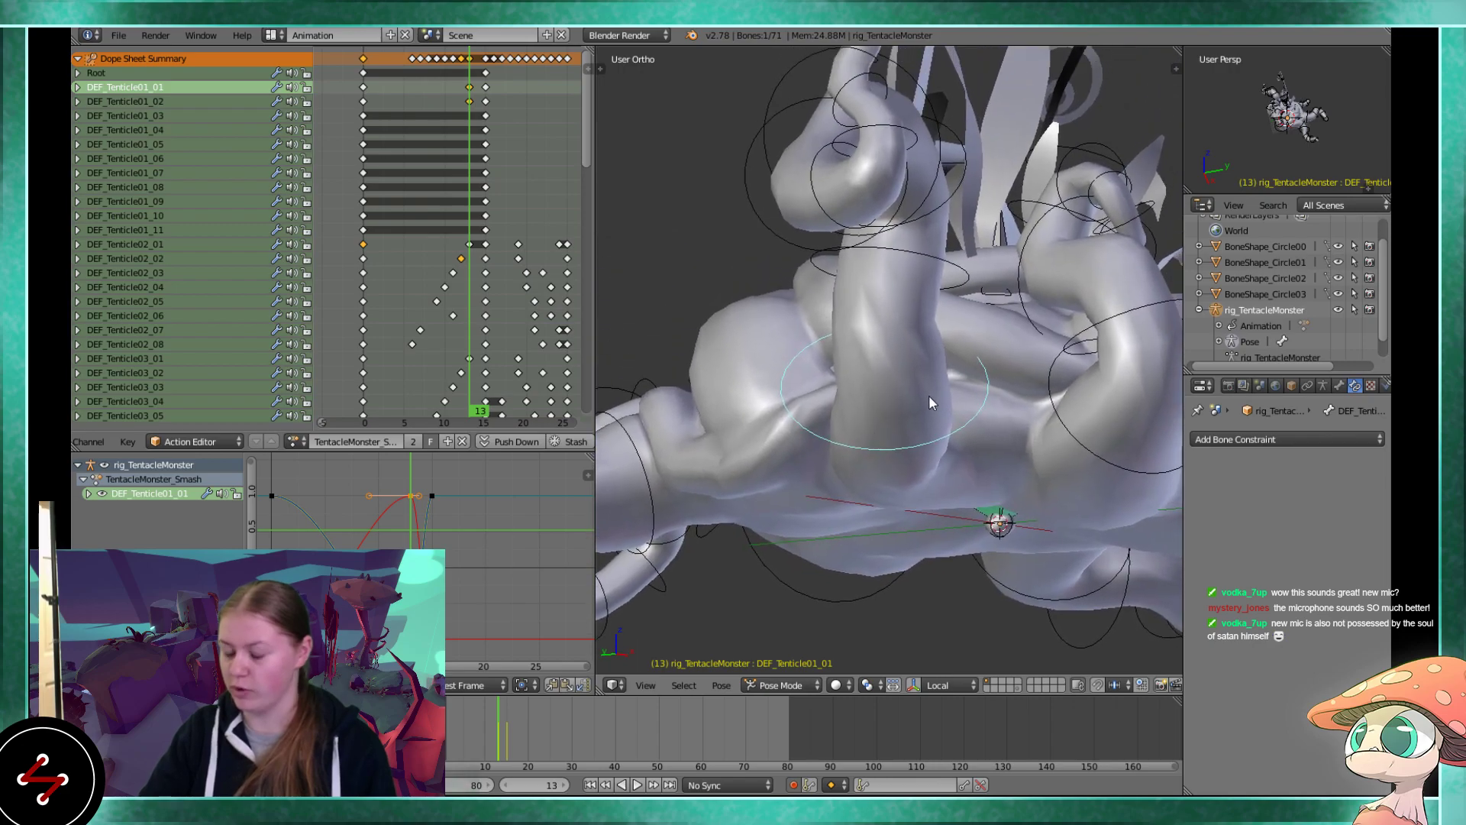
right_click(958, 259)
middle_click_drag(958, 260, 866, 432)
right_click(918, 336)
key("r")
left_click(954, 333)
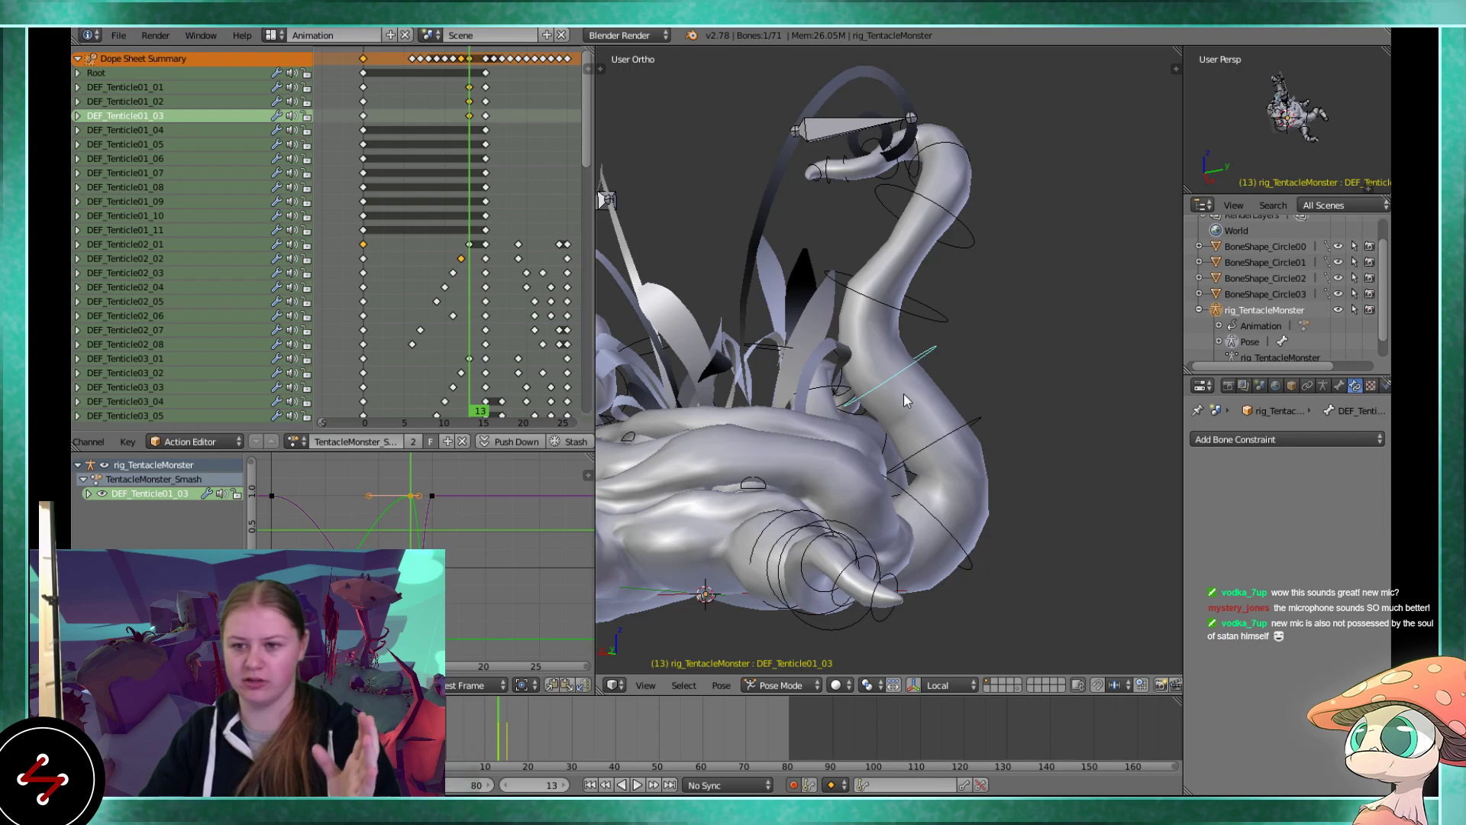
scroll(905, 400, "up", 1)
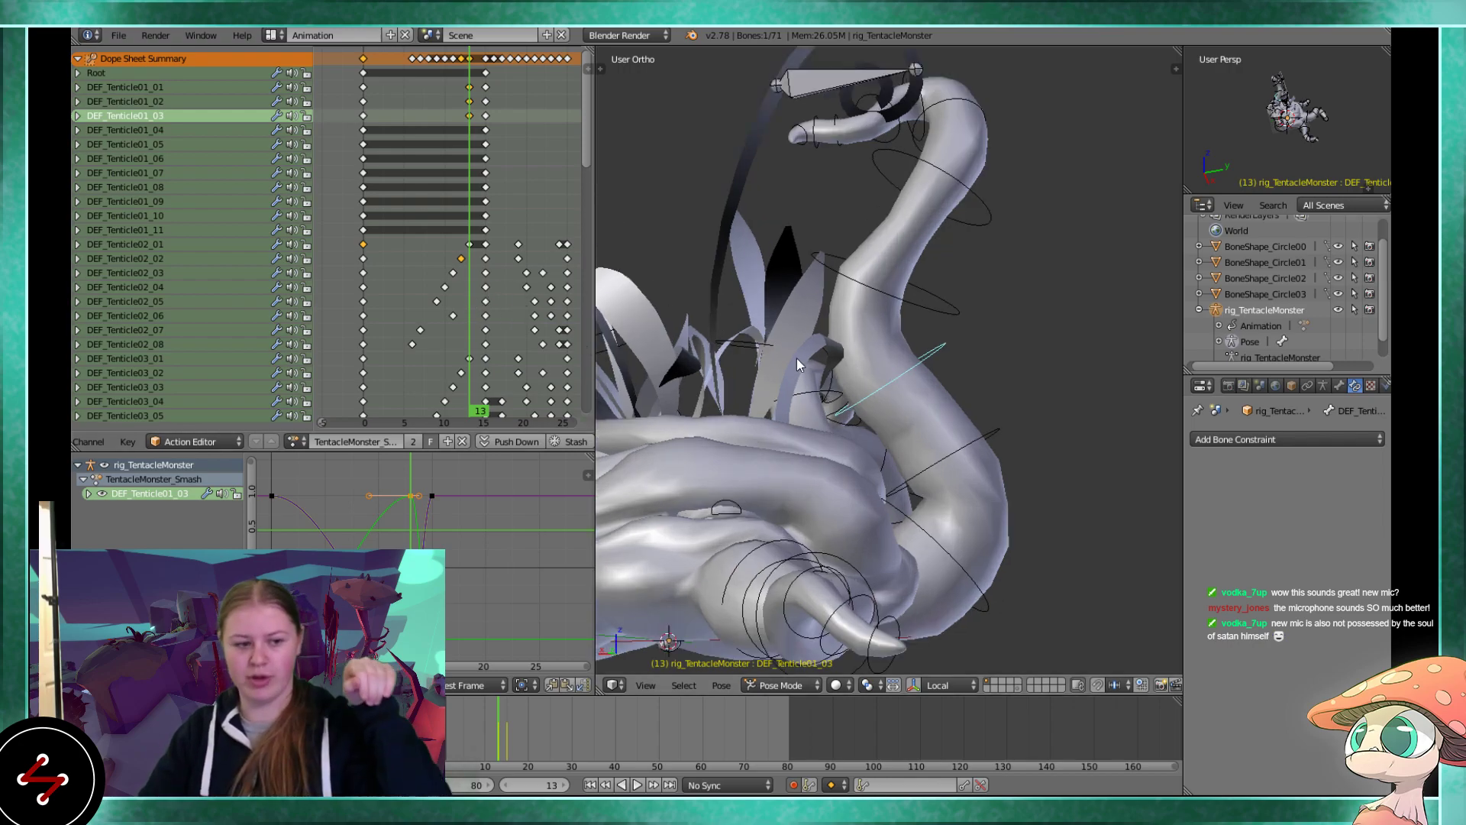
Bend the middle of the raised tentacle over the body by rotating the DEF_Tenticle01_04 bone and its neighbour at frame 13
middle_click_drag(860, 304, 900, 391)
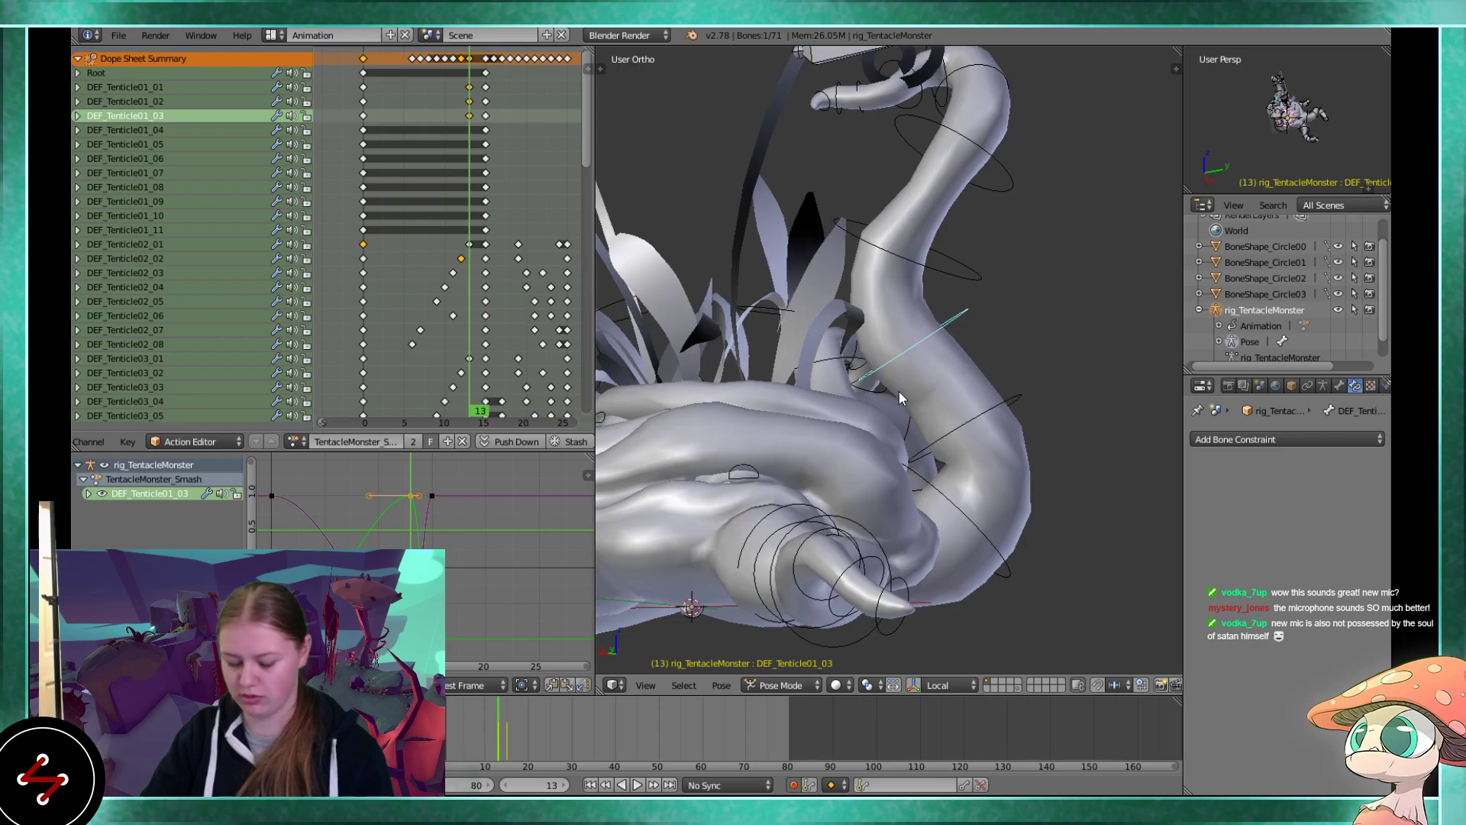
right_click(953, 267)
key("r")
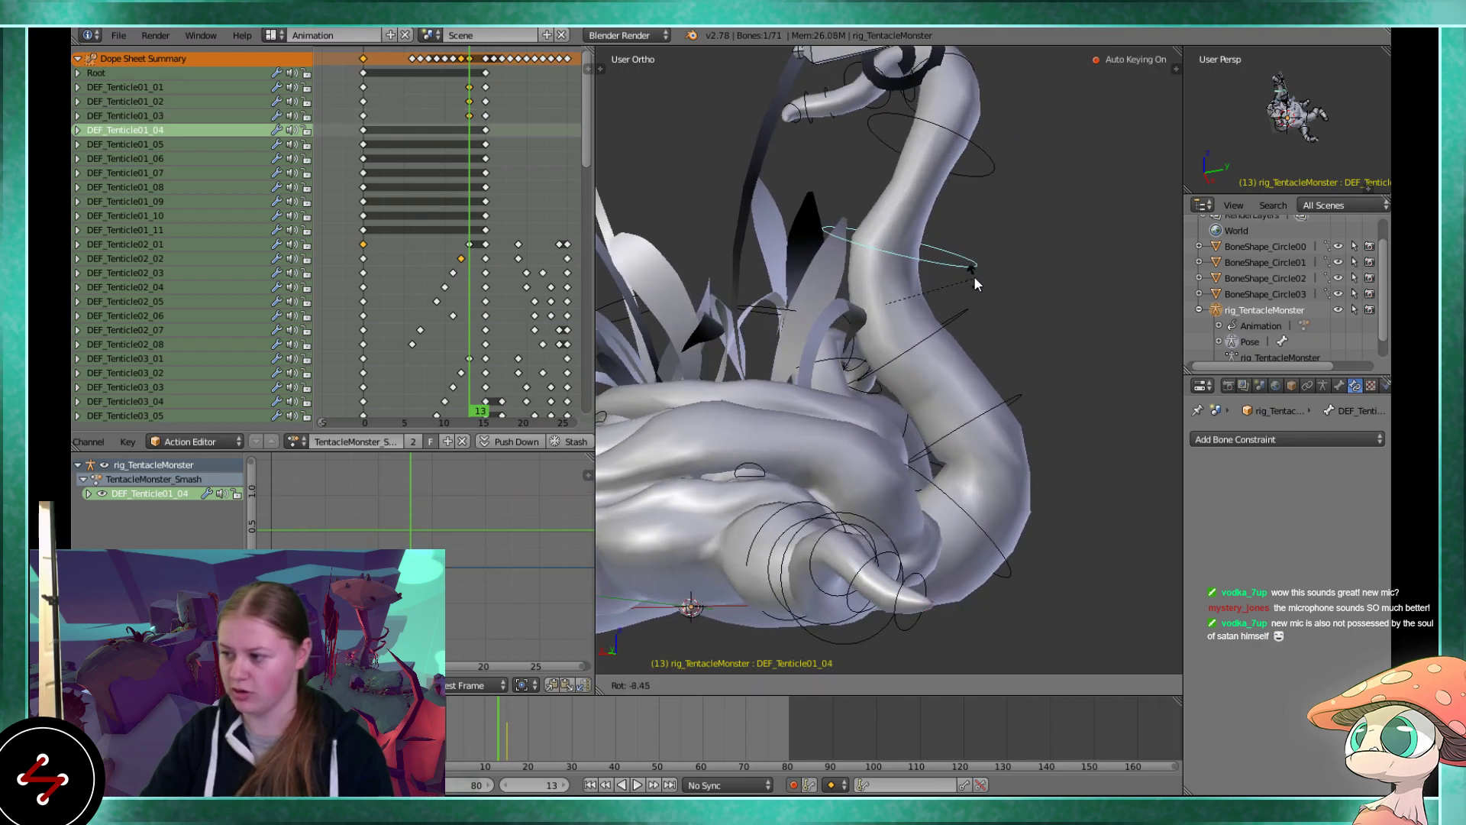
left_click(929, 235)
right_click(968, 327)
key("r")
left_click(953, 312)
middle_click_drag(953, 312, 1013, 403)
Rotate the DEF_Tenticle01_05 bone at frame 13 to curl the upper part of the tentacle over the body
right_click(881, 193)
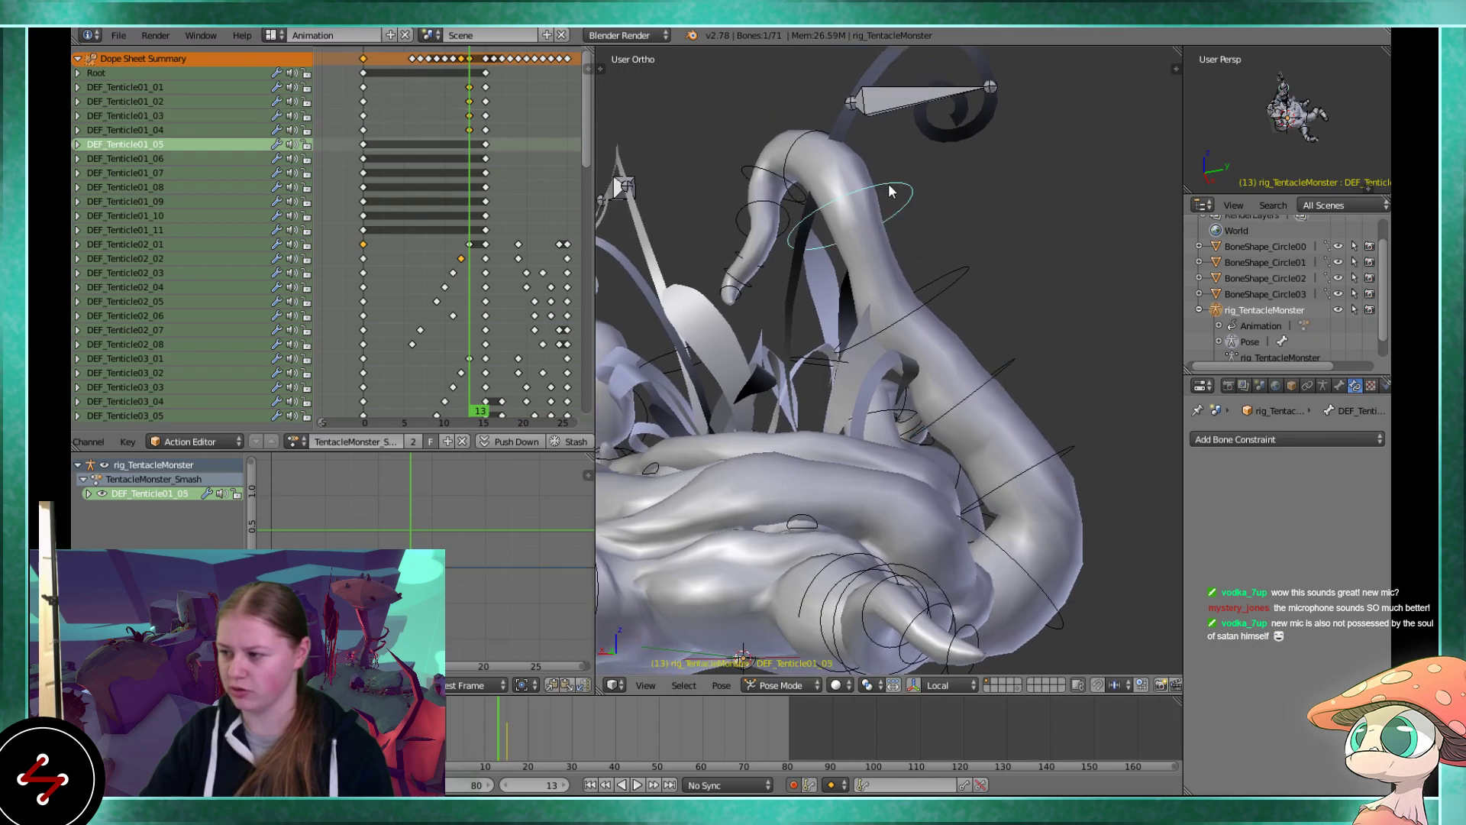
key("r")
right_click(905, 258)
key("r")
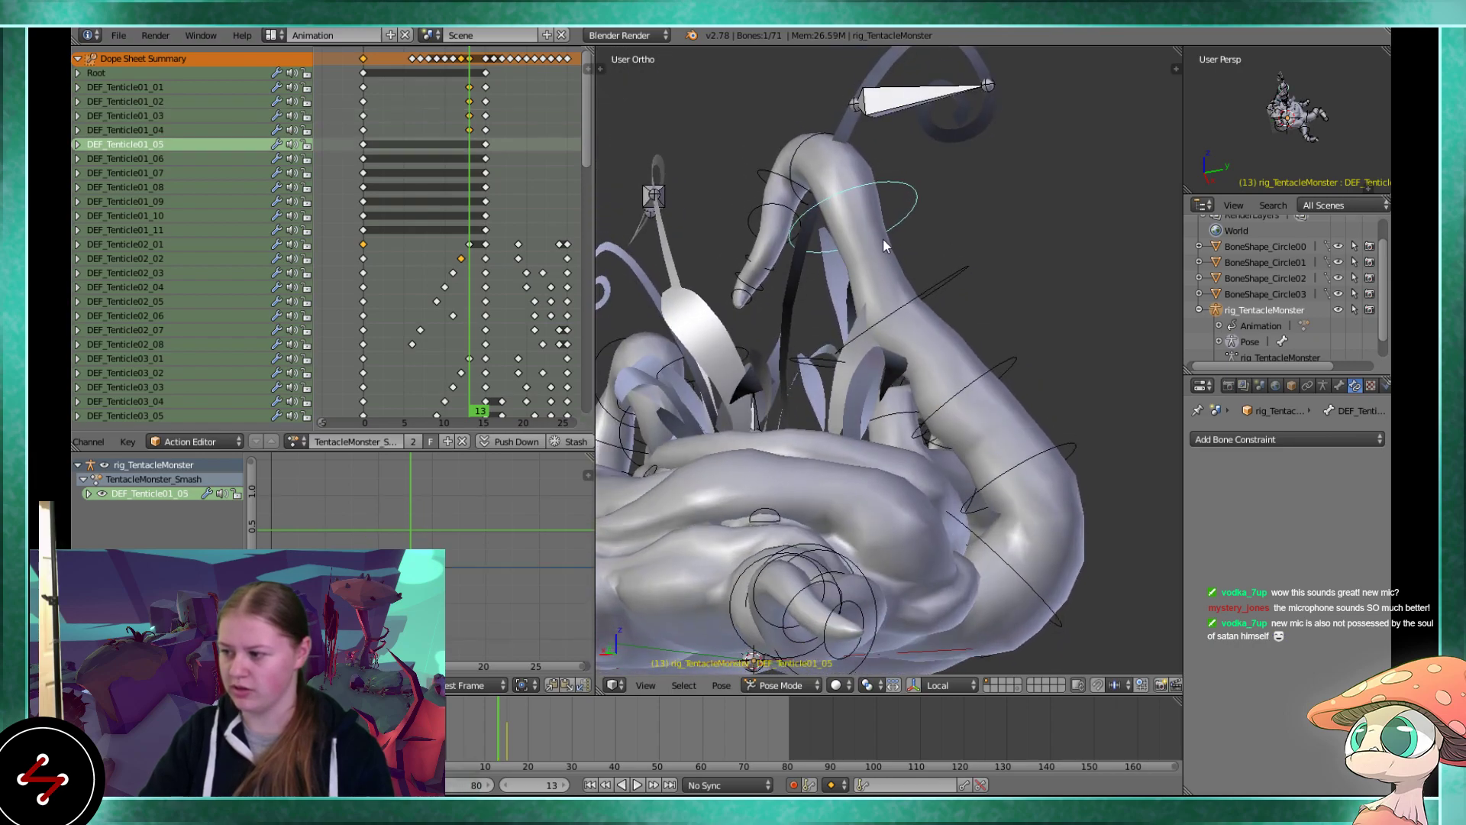
left_click(967, 303)
middle_click_drag(965, 296, 981, 264)
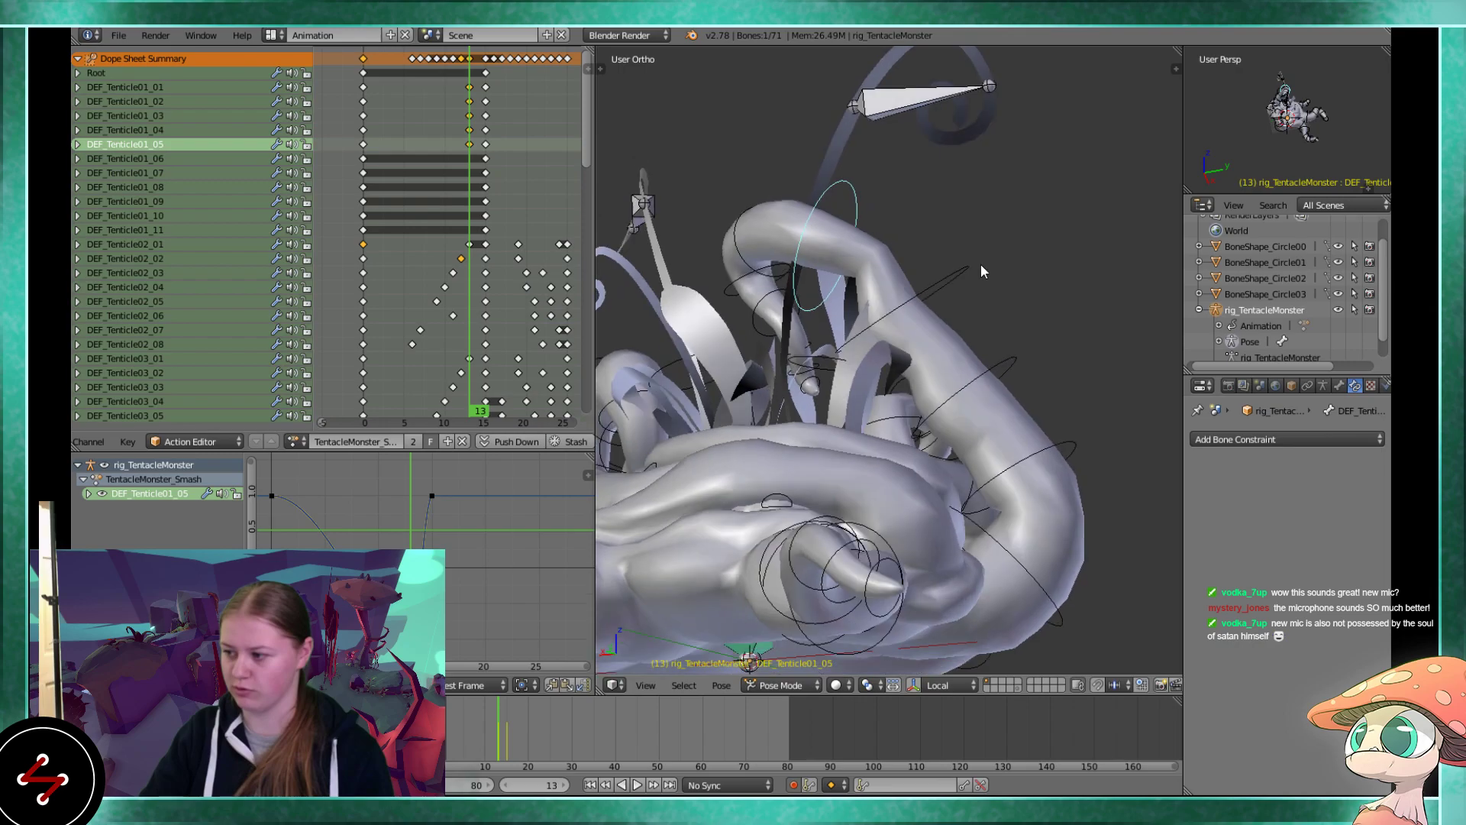
Refine the DEF_Tenticle01_04 bone's rotation at frame 13 from a side view and a front view
right_click(949, 272)
key("r")
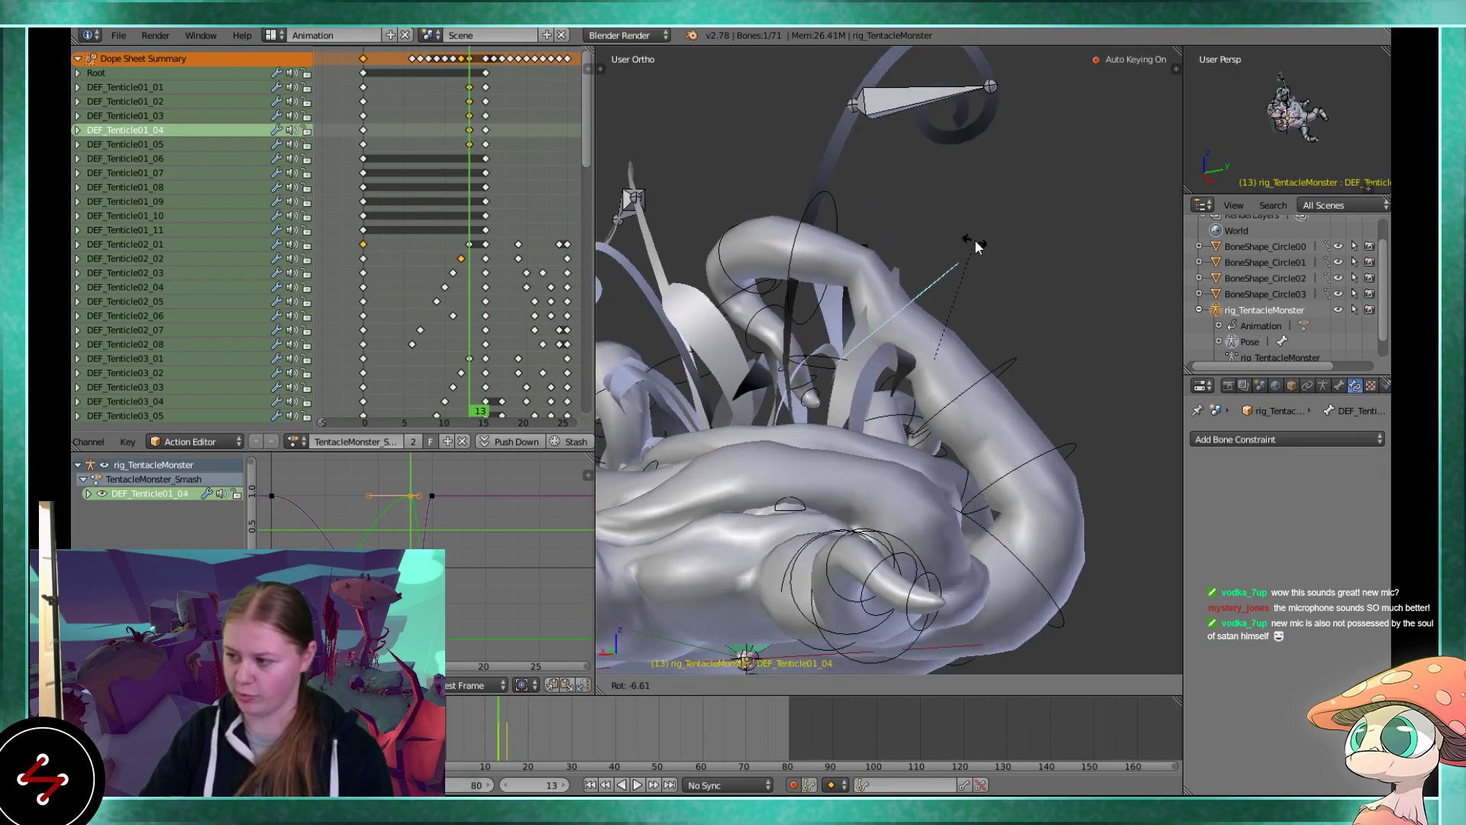
left_click(977, 244)
middle_click_drag(979, 246, 970, 349)
key("r")
left_click(1002, 341)
Rotate the DEF_Tenticle01_03 bone at frame 13 to adjust the raised tentacle's sideways lean
right_click(965, 447)
key("r")
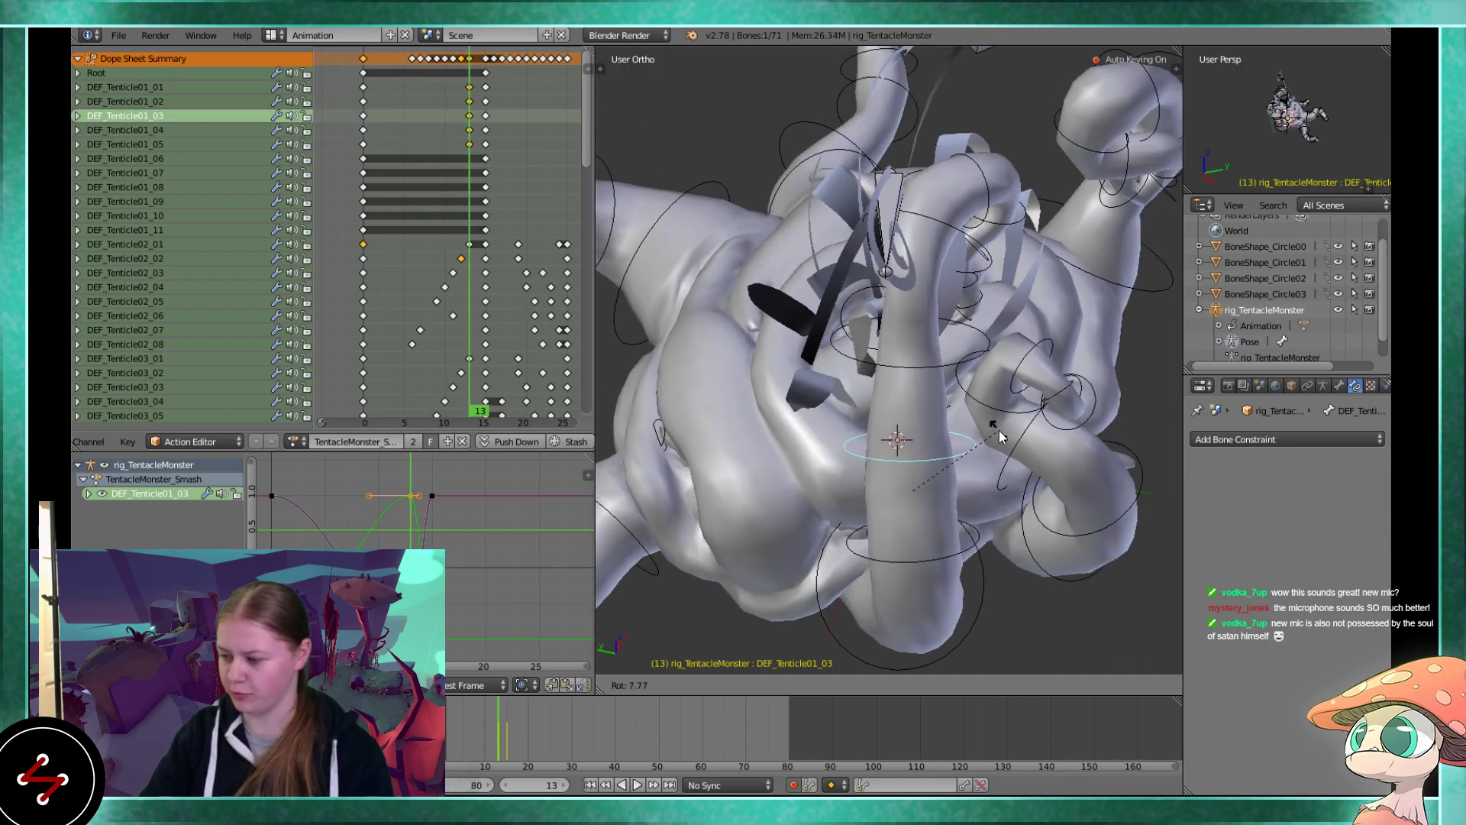
left_click(992, 419)
Rotate the DEF_Tenticle01_05 bone at frame 13 from a side view to refine the raised tentacle's upper bend
middle_click_drag(988, 472, 961, 295)
right_click(965, 299)
key("r")
key("Escape")
key("r")
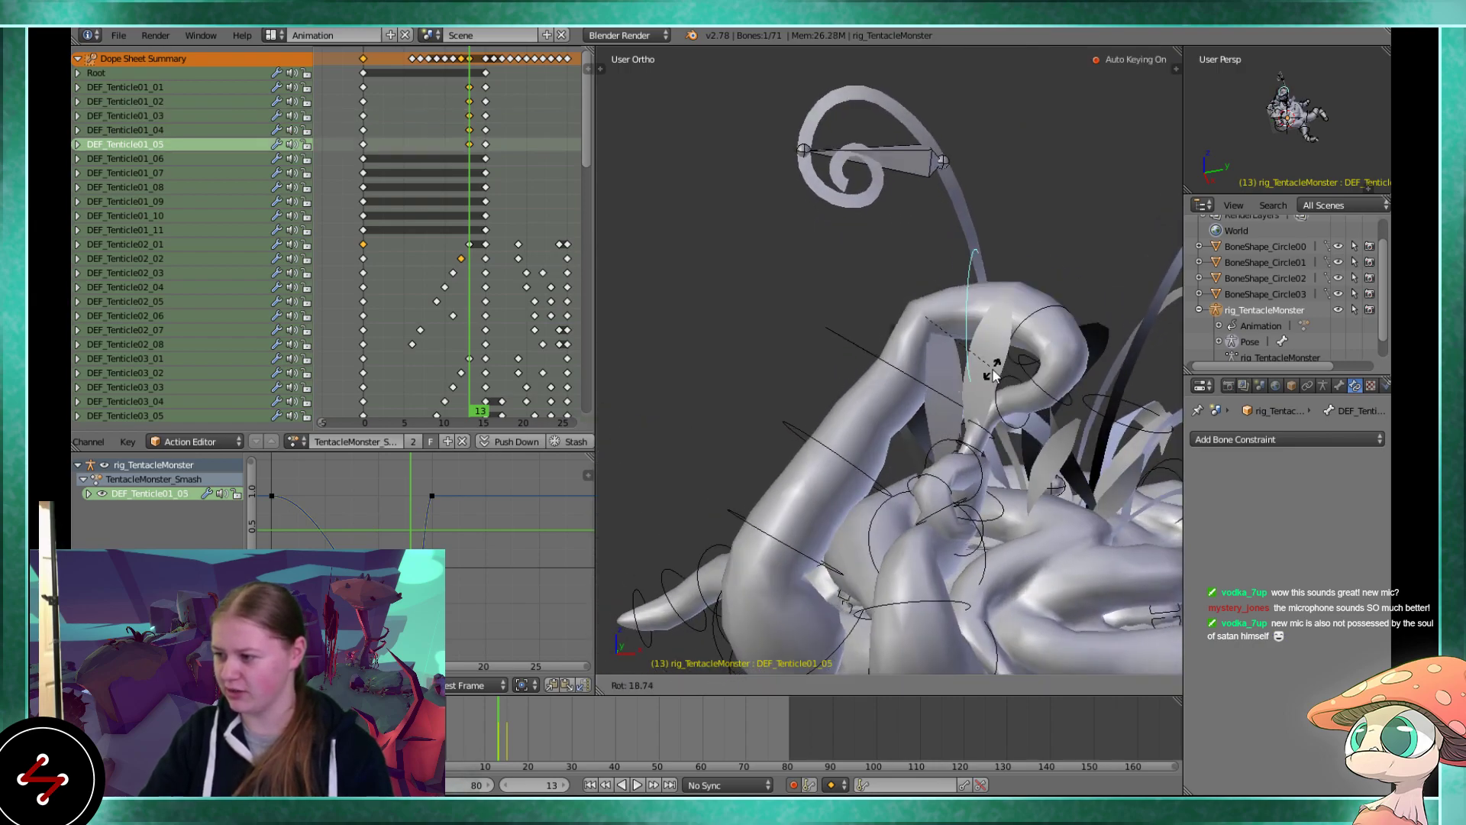
left_click(1002, 369)
mouse_move(907, 296)
middle_mouse_down()
mouse_move(920, 316)
mouse_move(905, 299)
middle_mouse_up()
key("r")
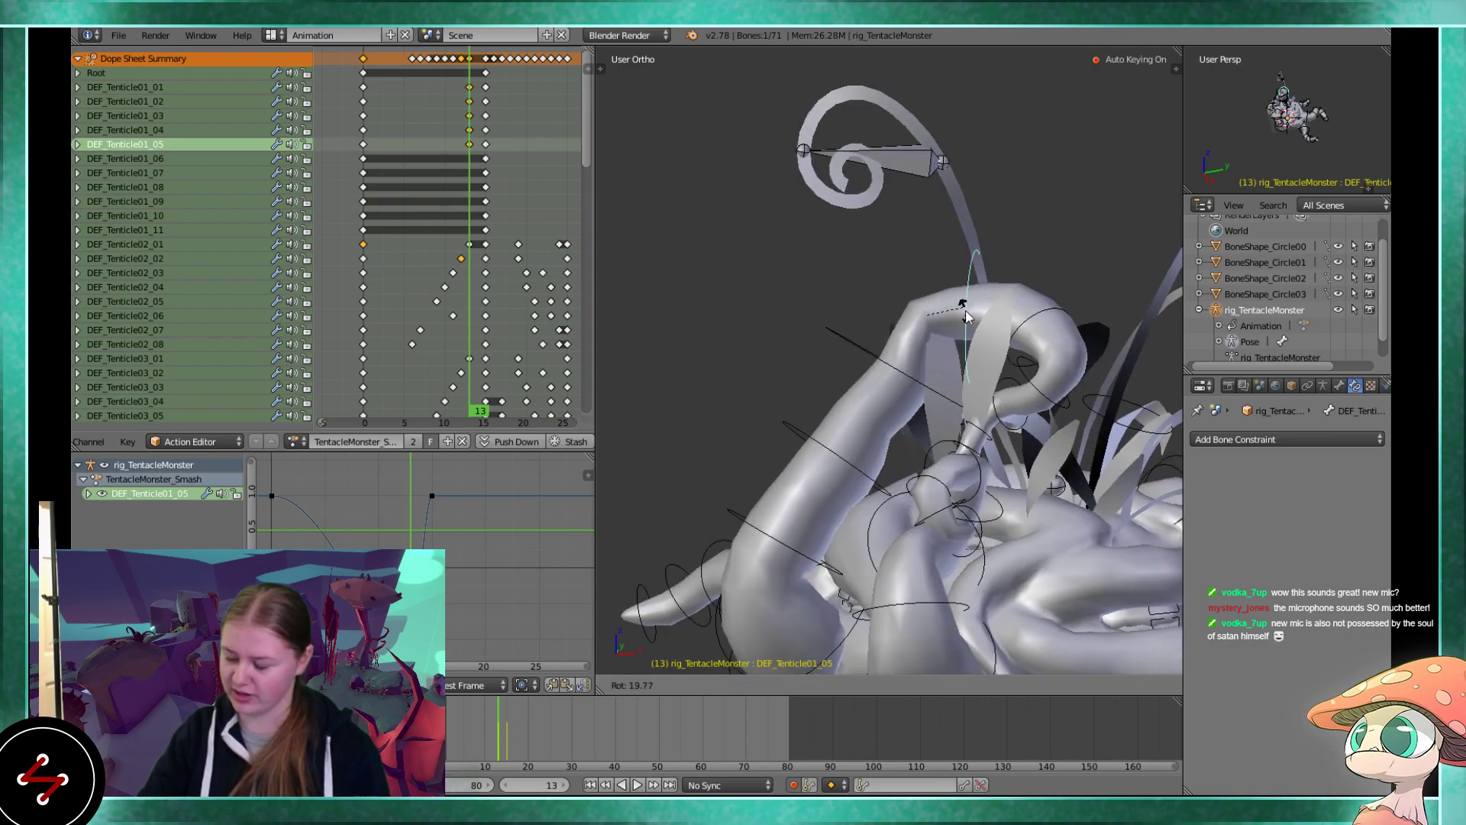
left_click(960, 293)
Rotate the DEF_Tenticle01_05 and DEF_Tenticle01_06 bones at frame 13 from above to adjust the upper tentacle's sideways direction
right_click(1027, 283)
middle_click_drag(1027, 283, 993, 373)
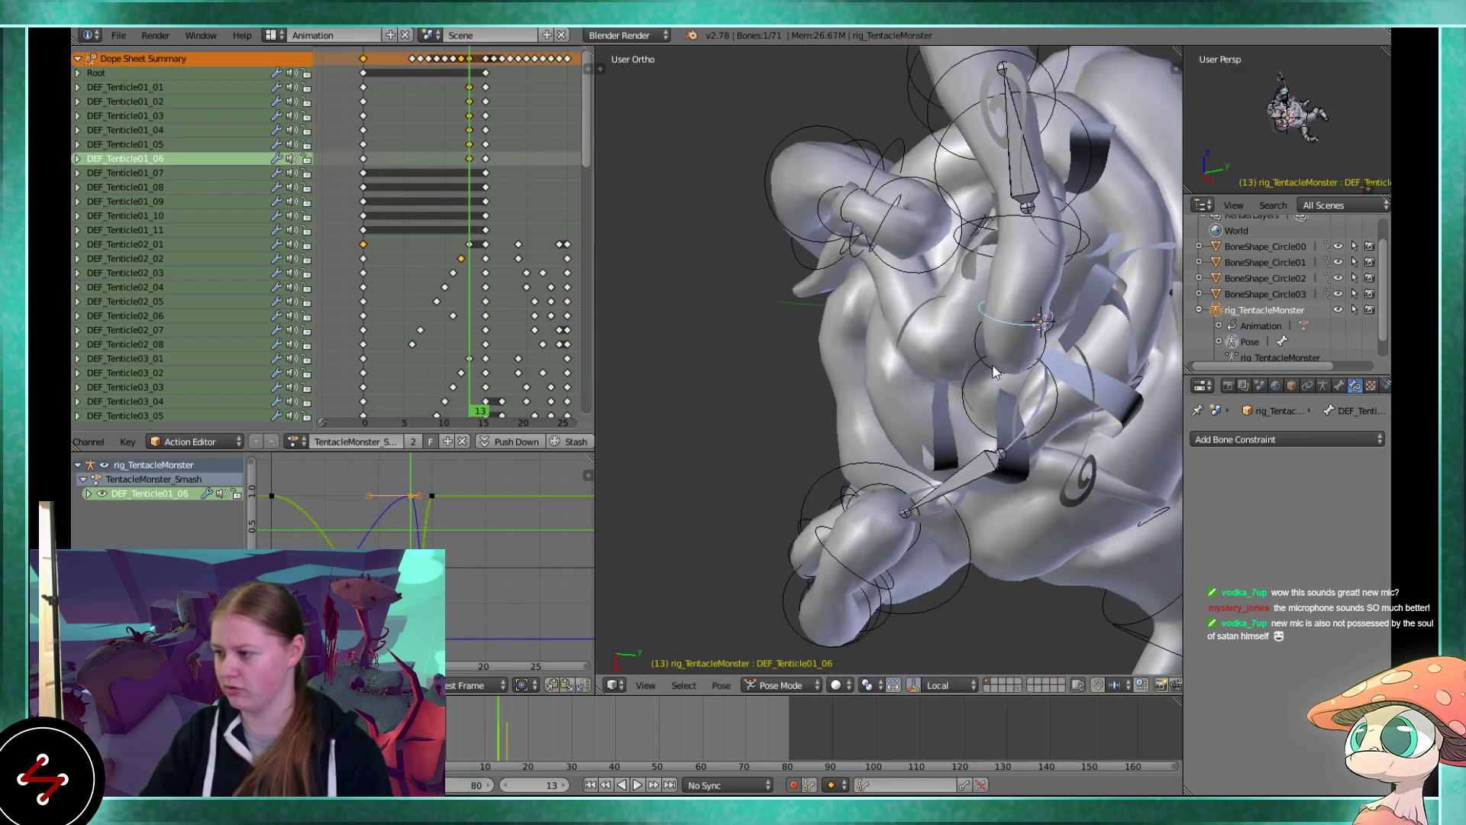
right_click(983, 226)
middle_click_drag(1002, 277, 992, 367)
key("r")
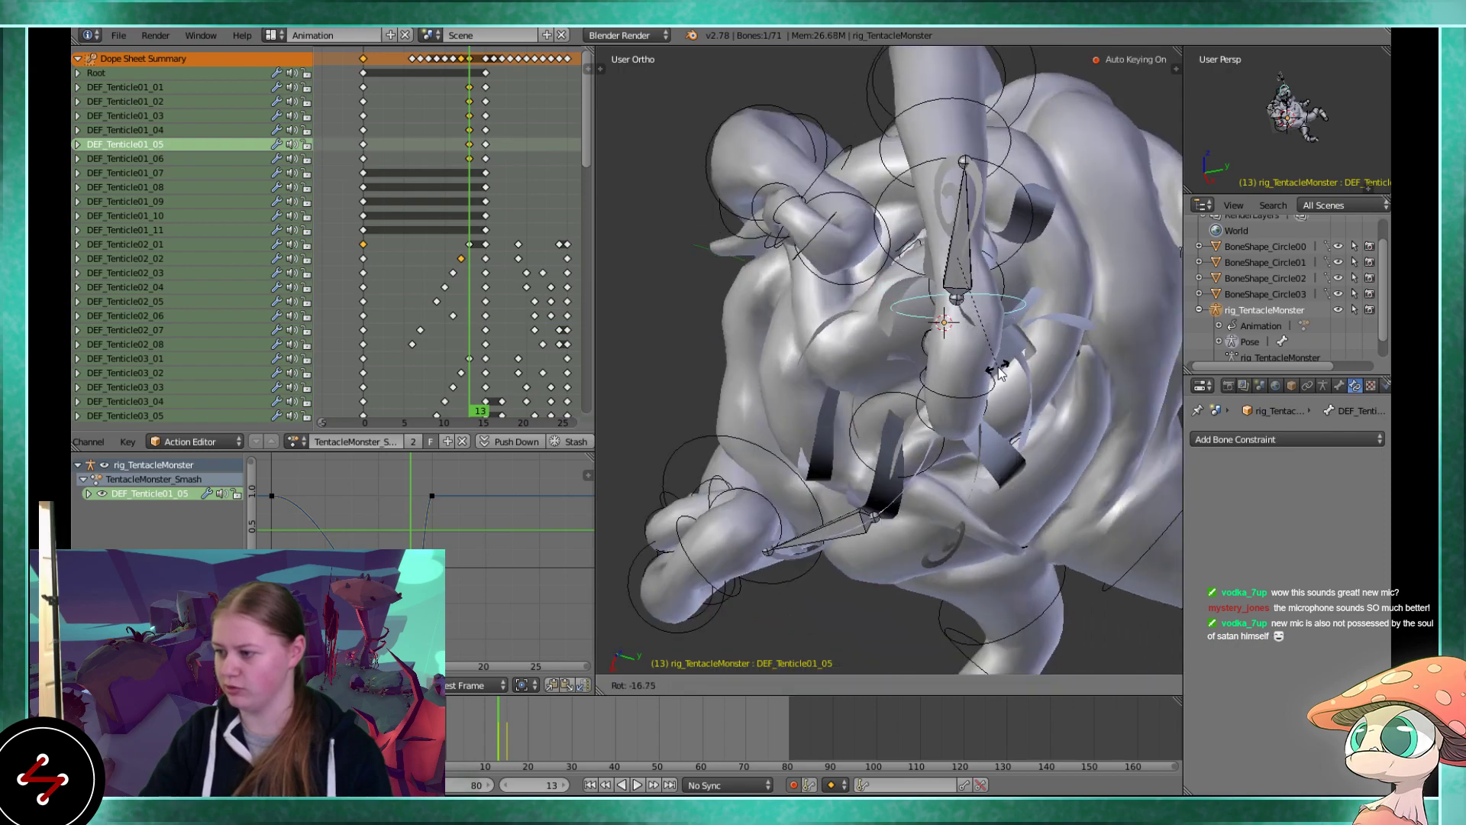
left_click(993, 369)
right_click(965, 390)
right_click(987, 388)
key("r")
left_click(1003, 402)
Rotate the DEF_Tenticle01_06 bone freely at frame 13 to curl the tentacle's end back on itself
middle_click_drag(1003, 402, 992, 298)
middle_click_drag(1011, 354, 621, 401)
middle_click_drag(803, 455, 952, 461)
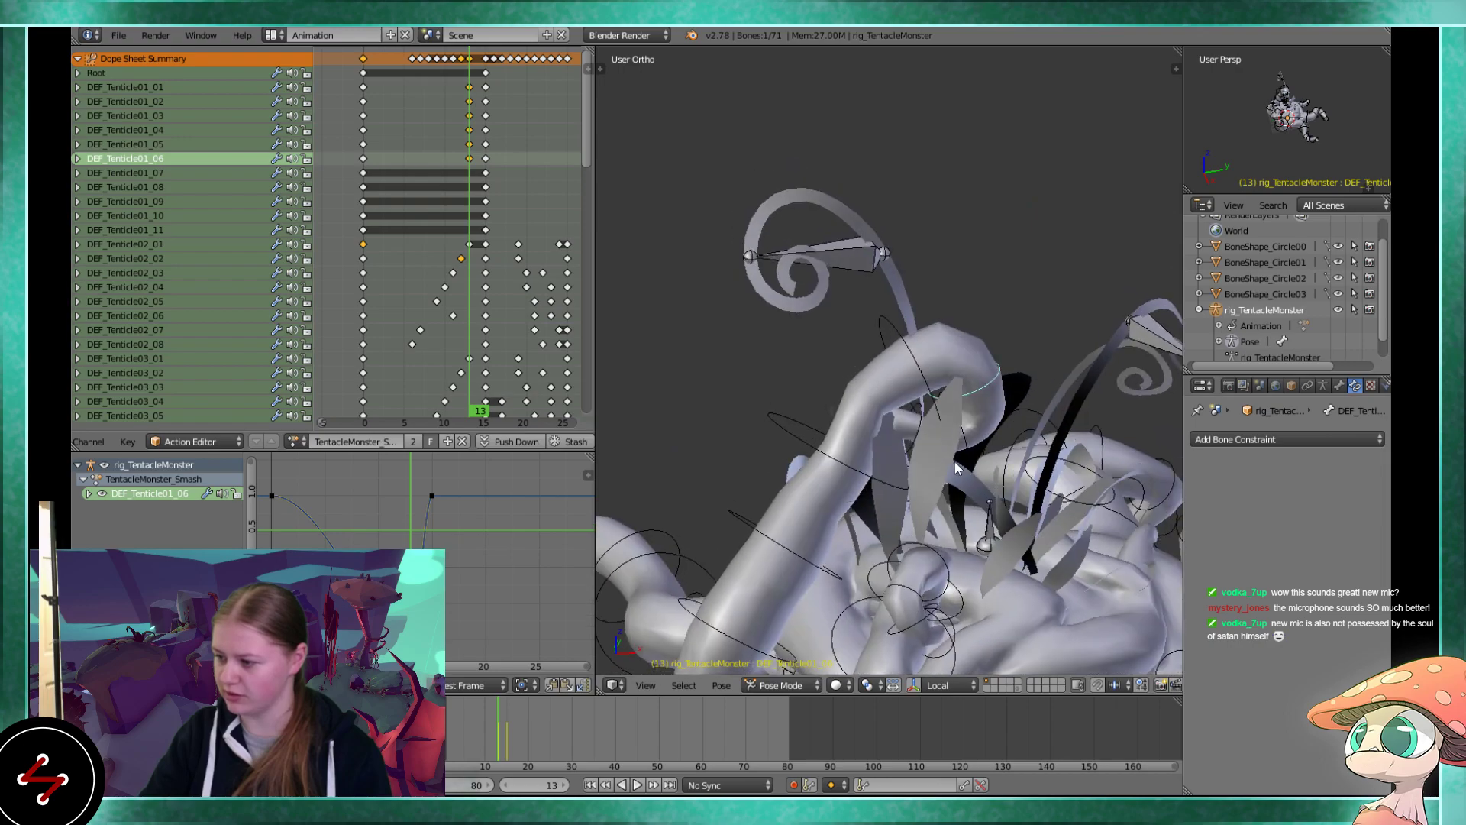
key("r")
key("r")
left_click(852, 450)
middle_click_drag(852, 450, 868, 308)
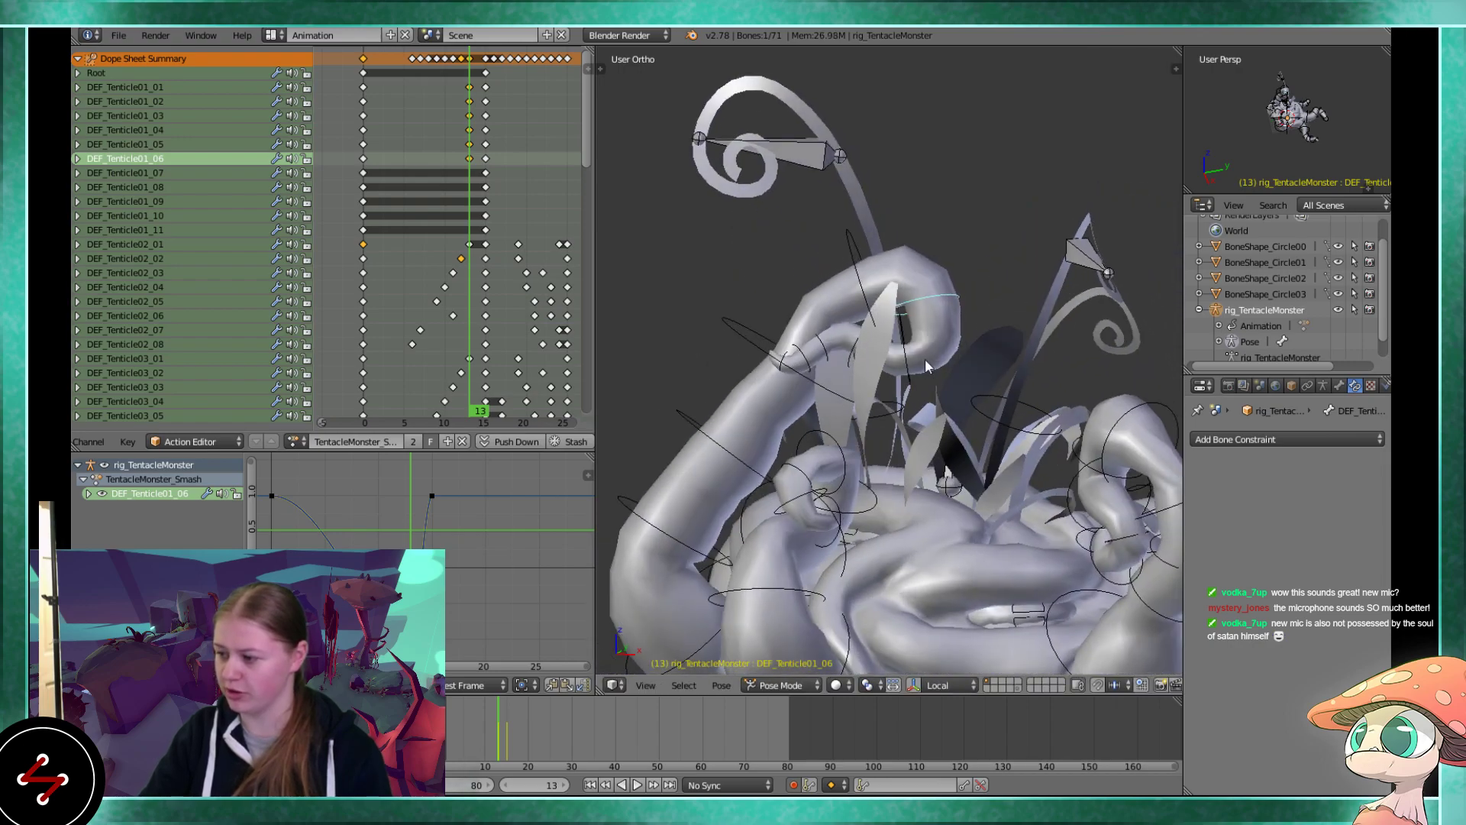
middle_click_drag(909, 368, 788, 402)
key("r")
key("r")
left_click(1007, 304)
Rotate the DEF_Tenticle01_09 and DEF_Tenticle01_10 bones at frame 13 to shape the tentacle's tip
right_click(811, 356)
middle_click_drag(810, 352, 917, 305)
scroll(914, 300, "up", 3)
middle_click_drag(927, 252, 967, 373)
right_click(891, 365)
key("r")
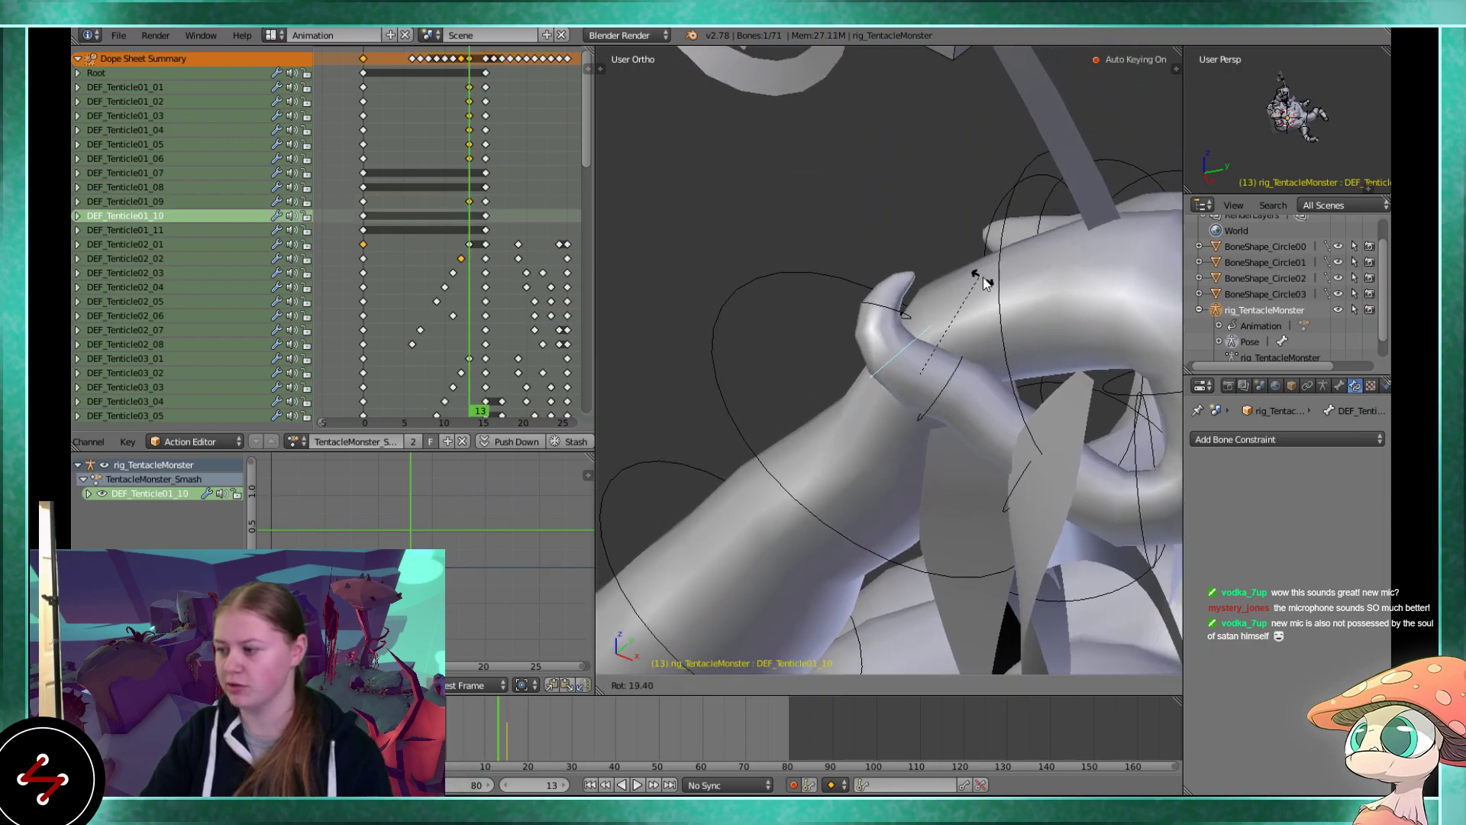
left_click(985, 312)
middle_click_drag(983, 312, 1037, 443)
right_click(951, 382)
key("r")
left_click(1006, 391)
Adjust the DEF_Tenticle01_06 bone at frame 13 with a free rotation to reorient the curled loop
right_click(1054, 427)
right_click(1053, 437)
key("r")
key("r")
left_click(977, 452)
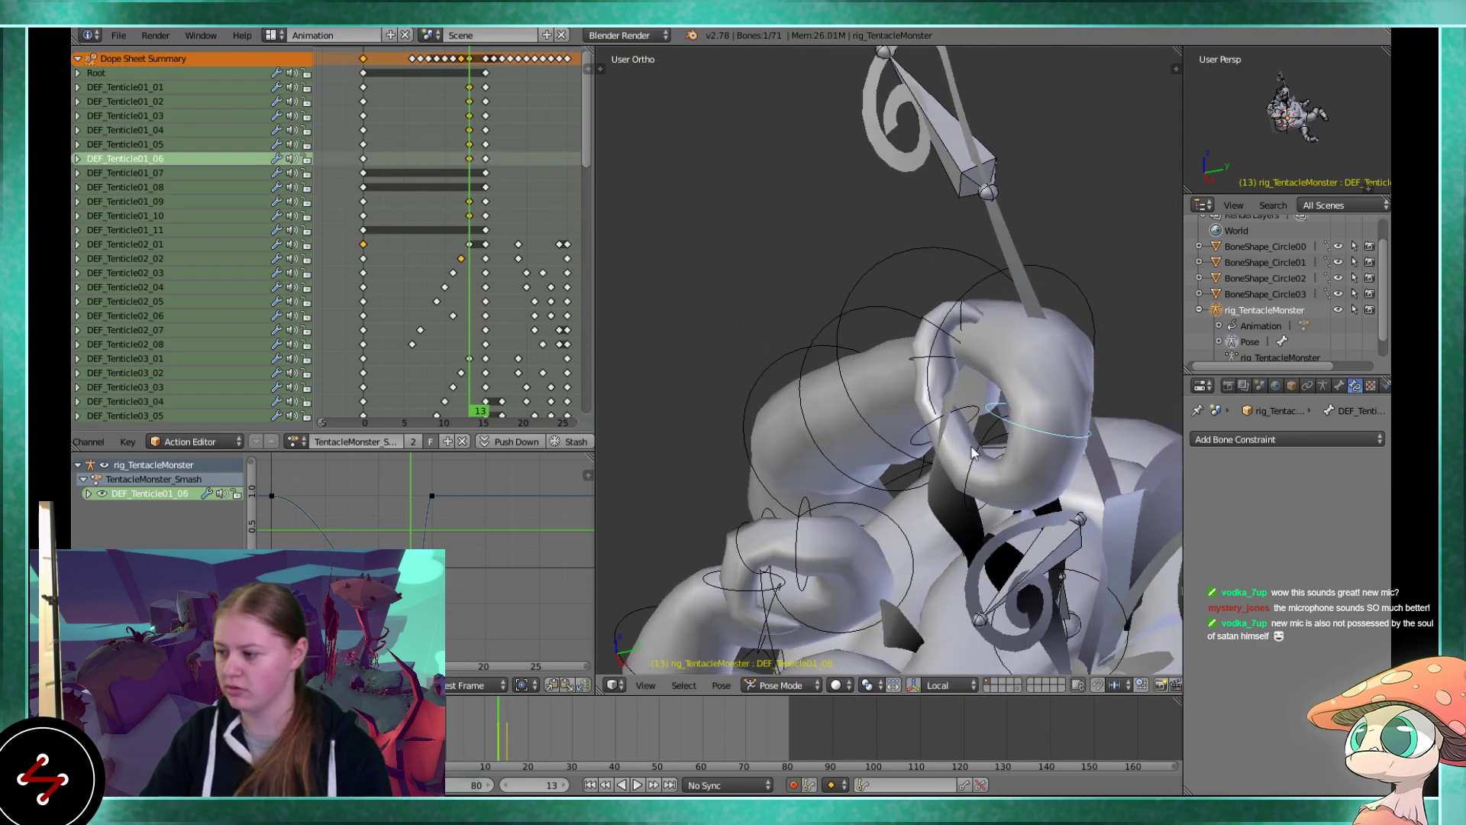
Rotate the DEF_Tenticle01_07 bone freely at frame 13 to shape the underside of the curl
right_click(983, 479)
right_click(983, 479)
right_click(983, 479)
scroll(983, 479, "up", 2)
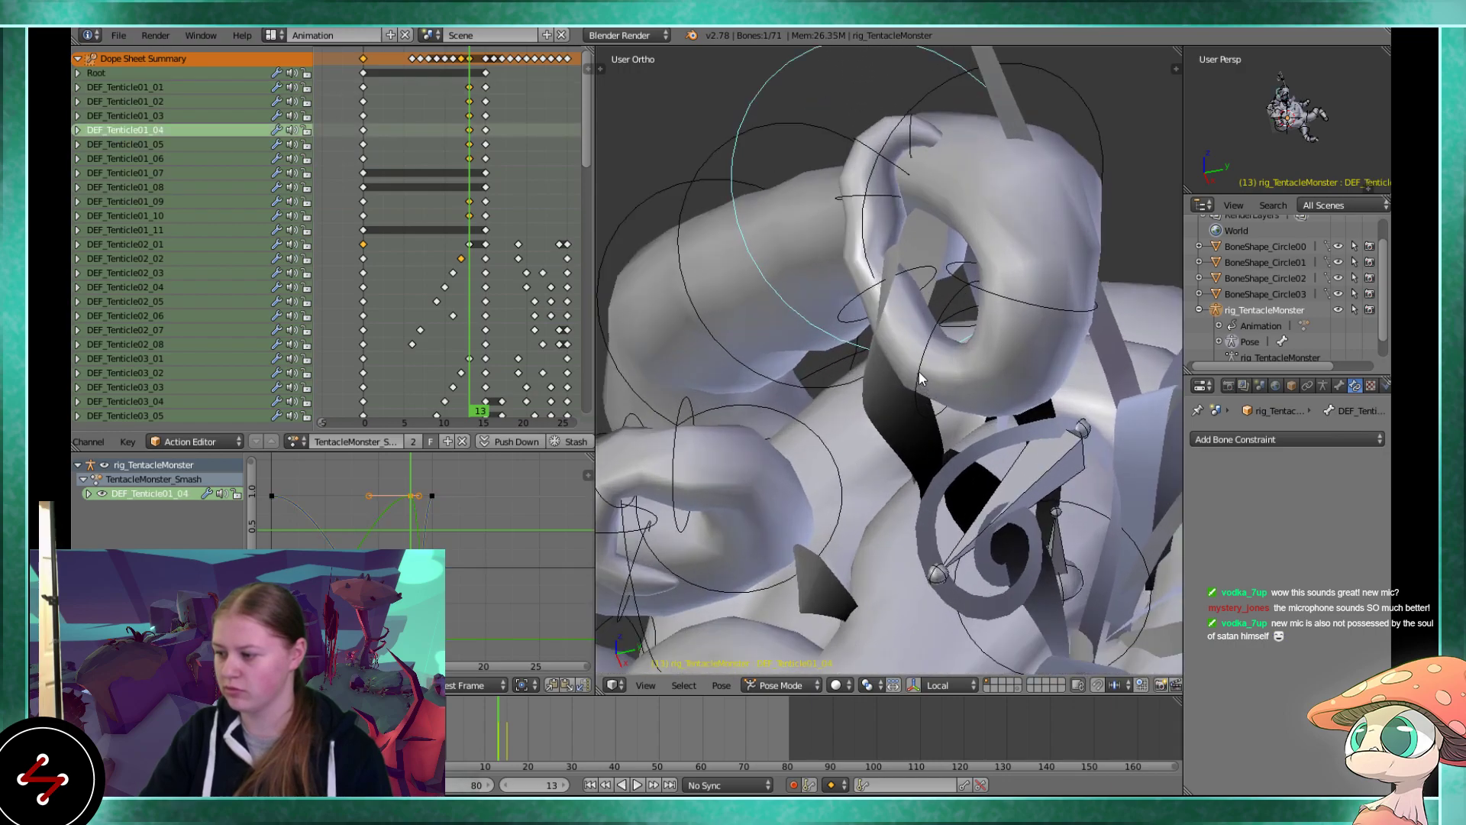
right_click(933, 416)
right_click(933, 417)
key("r")
key("r")
left_click(959, 412)
Rotate the DEF_Tenticle01_09 bone at frame 13 to tighten the tentacle's tip inside the curl
middle_click_drag(959, 412, 911, 316)
right_click(911, 229)
scroll(910, 229, "up", 3)
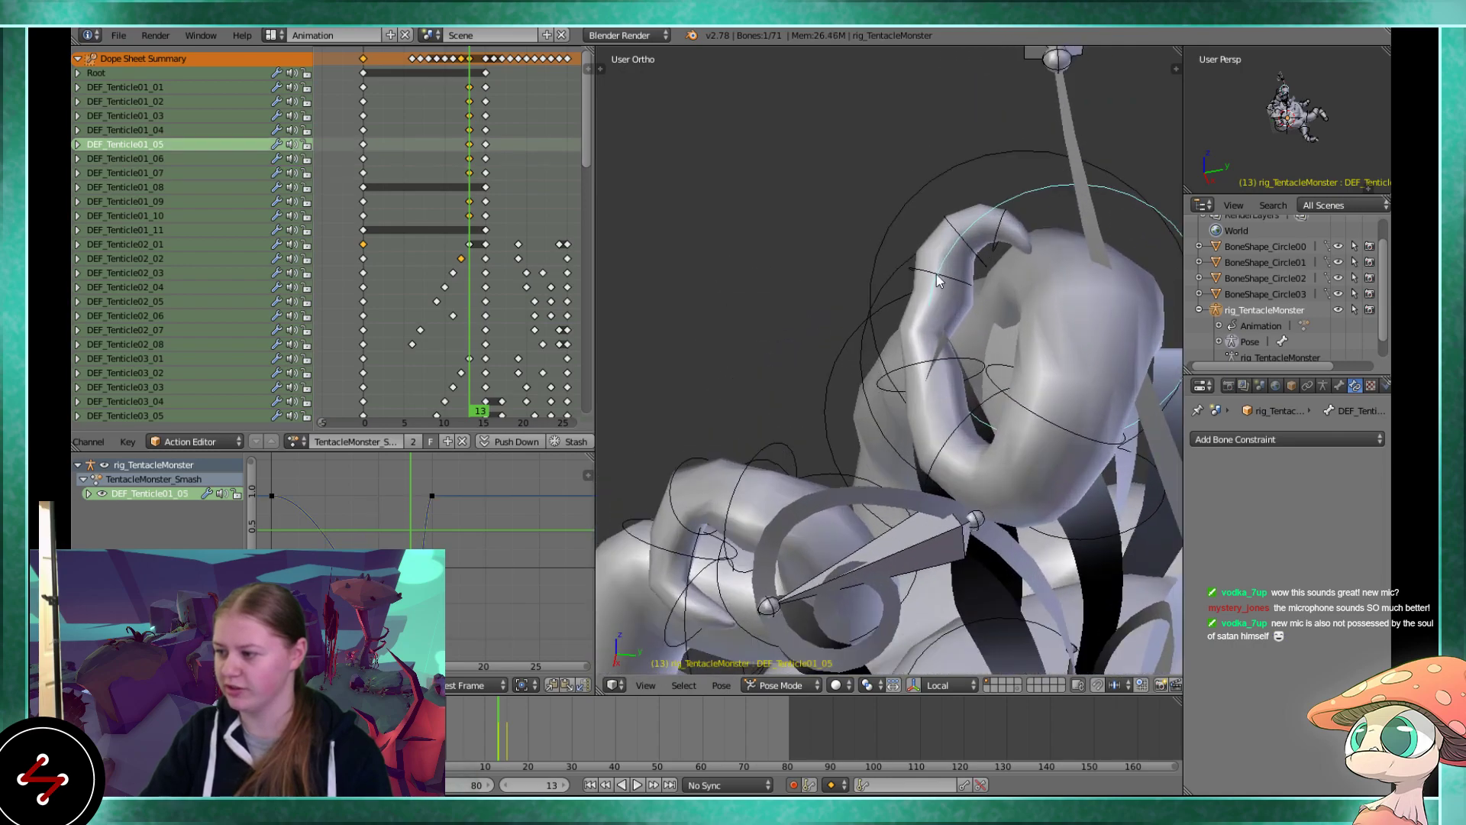
right_click(934, 283)
key("r")
left_click(967, 272)
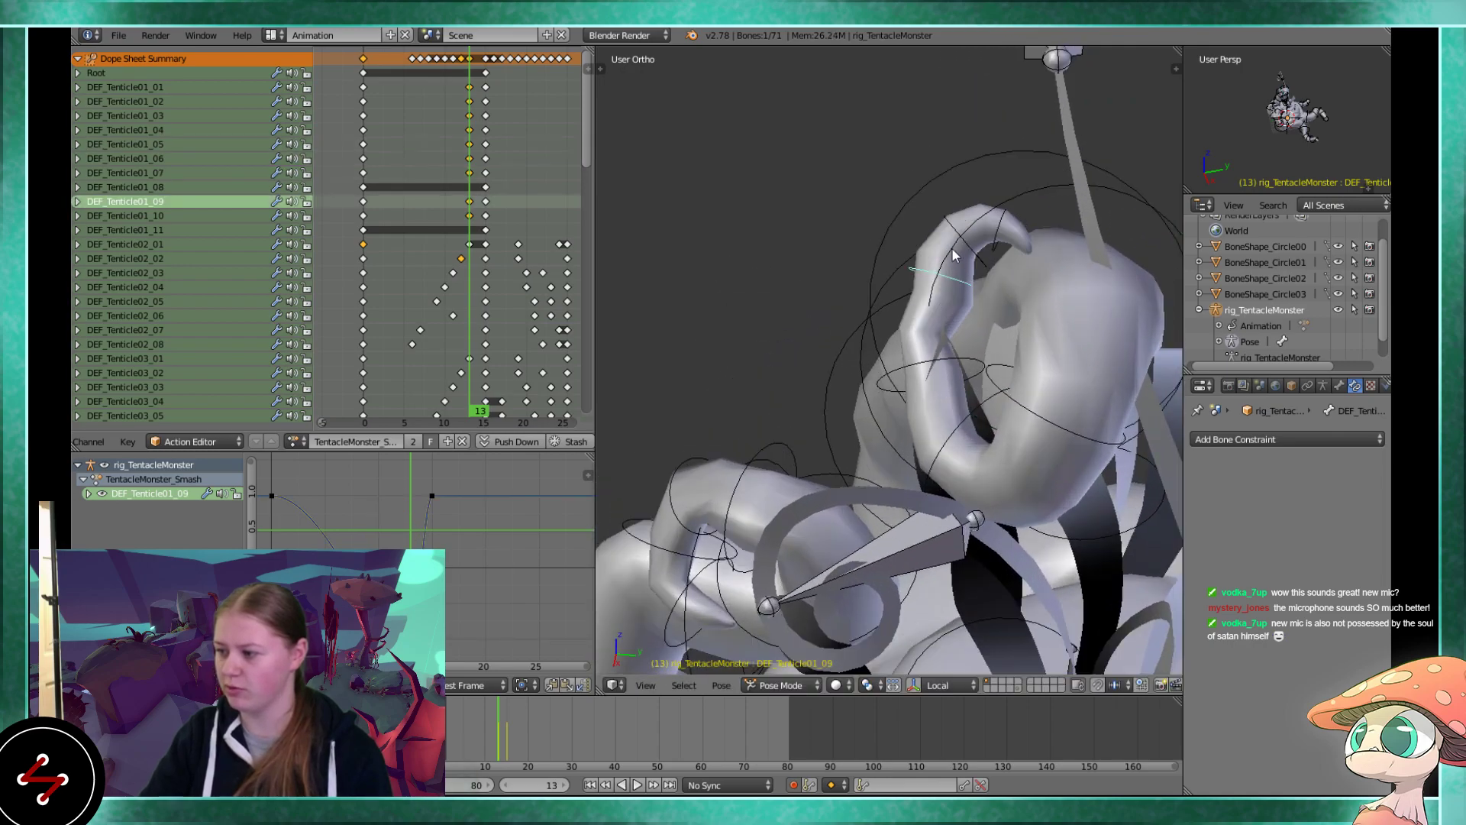
right_click(953, 255)
middle_click_drag(955, 257, 992, 276)
middle_click_drag(993, 355, 964, 292)
right_click(964, 292)
key("r")
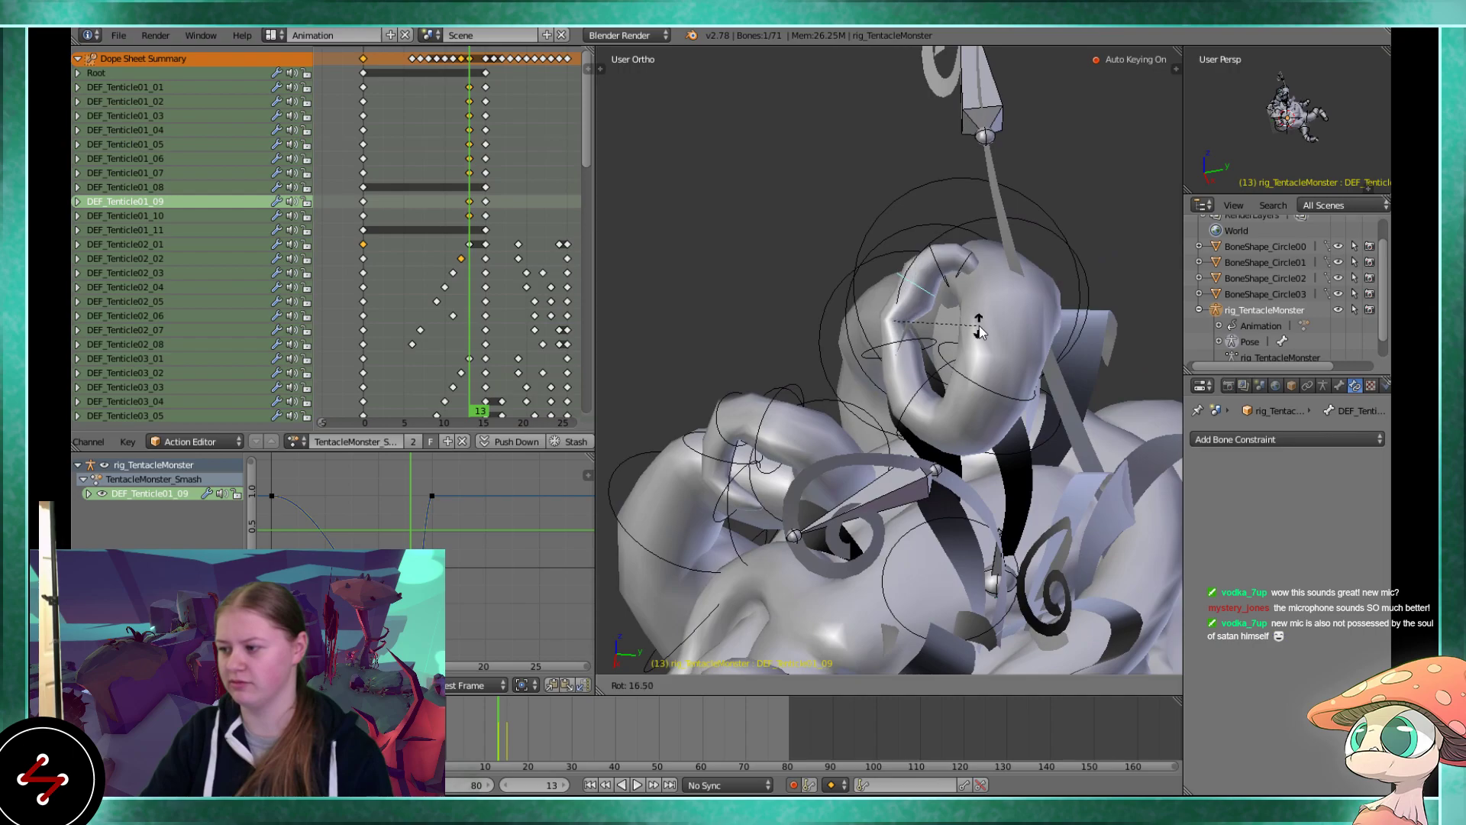
left_click(963, 301)
mouse_move(962, 301)
middle_mouse_down()
mouse_move(918, 319)
mouse_move(983, 305)
middle_mouse_up()
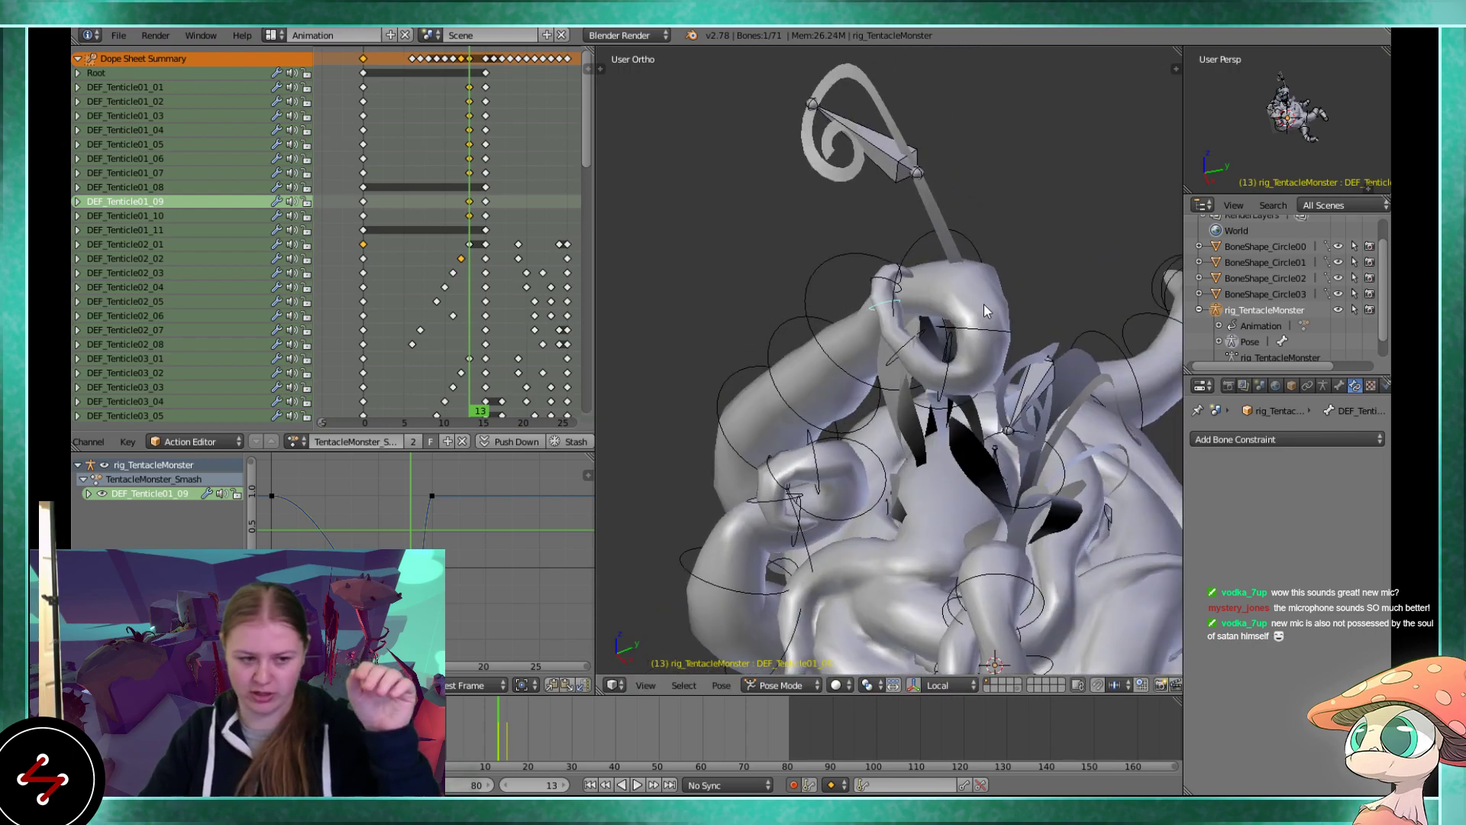
middle_click_drag(983, 306, 881, 336)
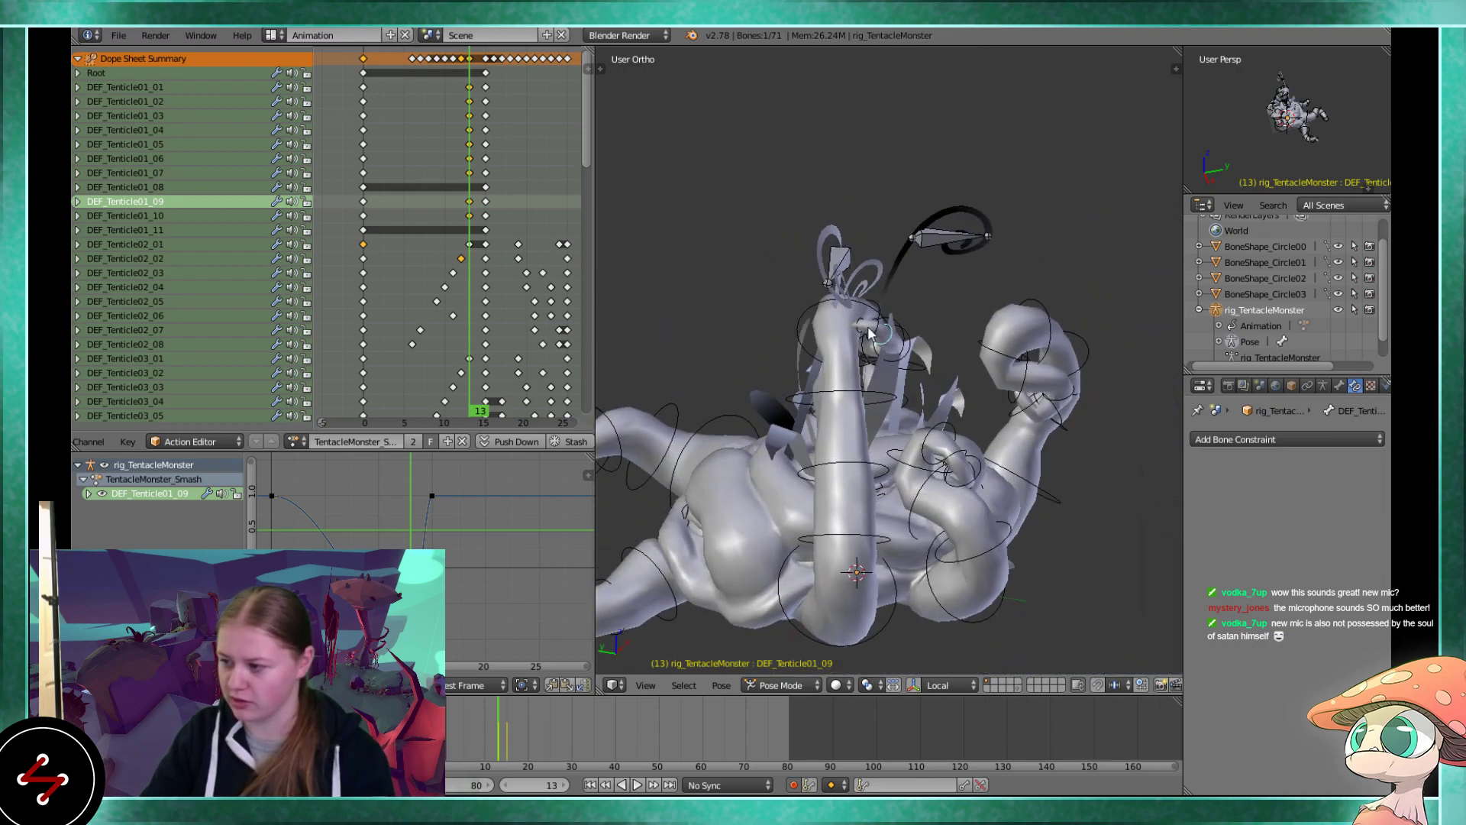
right_click(791, 324)
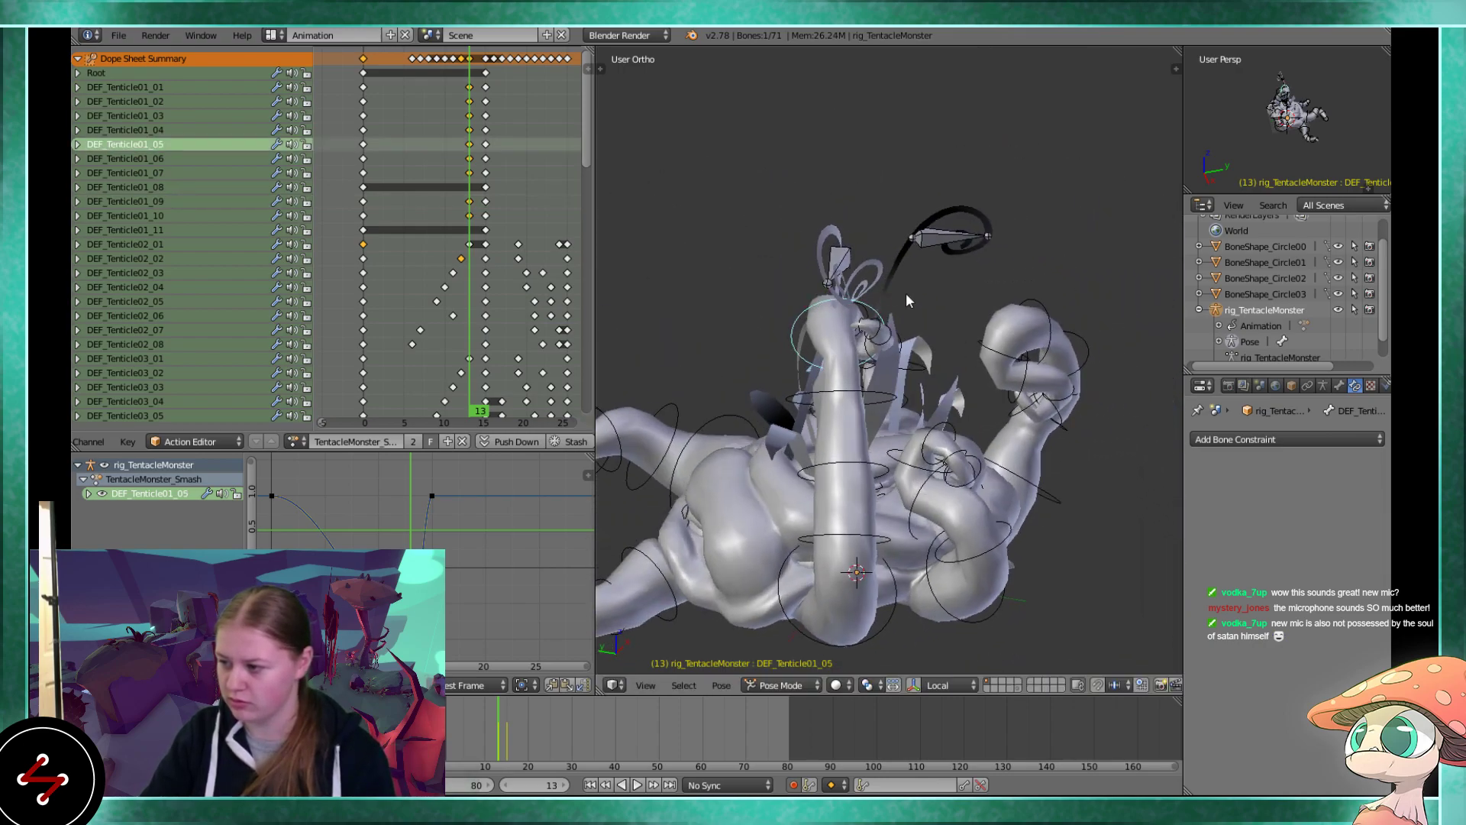
right_click(892, 358)
right_click(880, 391)
key("r")
key("r")
right_click(882, 394)
middle_click_drag(883, 394, 853, 447)
middle_click_drag(941, 321, 1000, 276)
key("r")
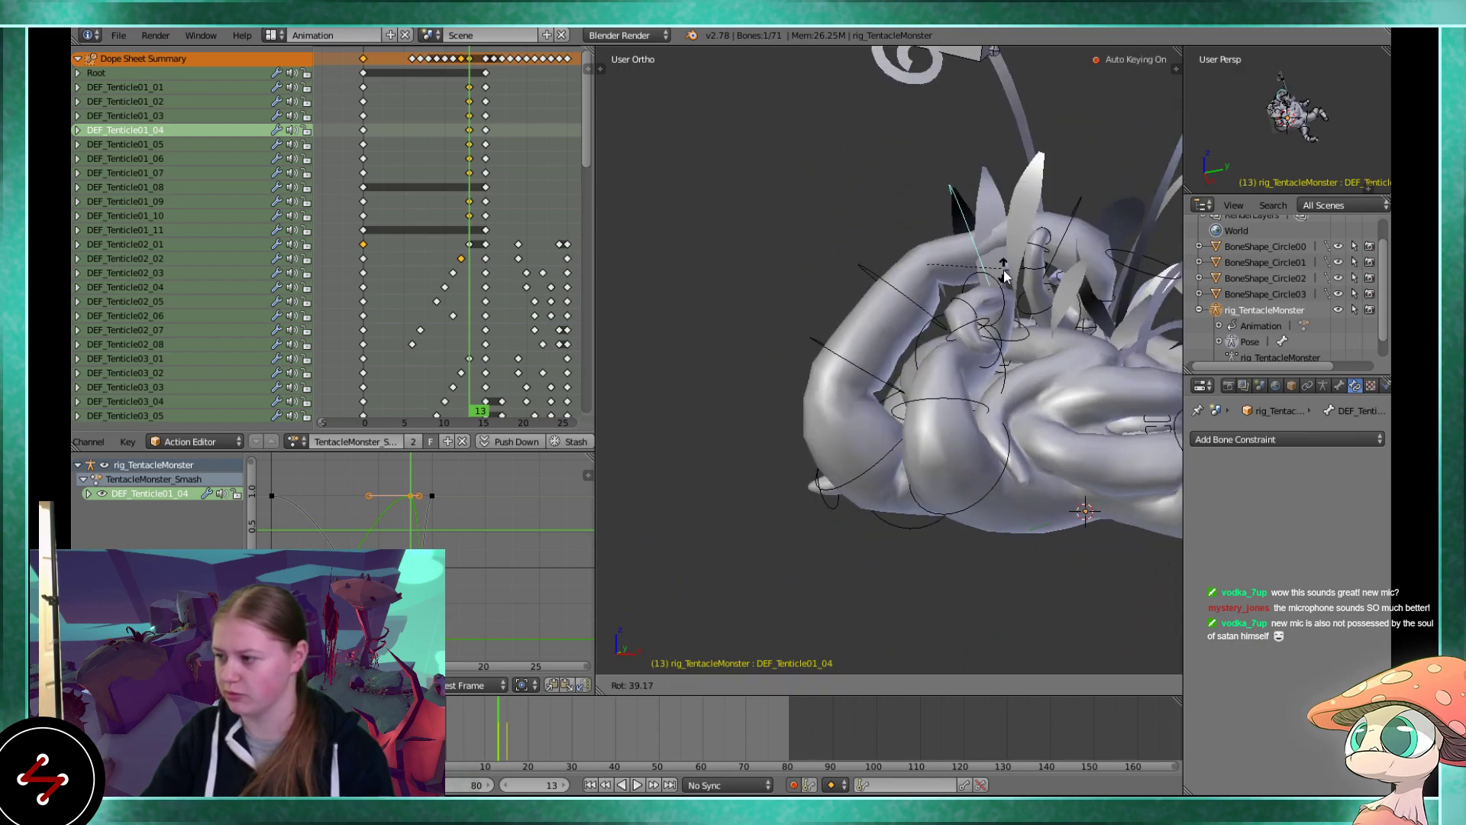
key("Escape")
Rotate the DEF_Tenticle01_03 bone at frame 13 to adjust how far the raised tentacle leans over the body
right_click(923, 278)
key("r")
left_click(997, 350)
mouse_move(997, 350)
middle_mouse_down()
mouse_move(977, 329)
mouse_move(955, 366)
mouse_move(964, 397)
mouse_move(989, 340)
middle_mouse_up()
middle_click_drag(990, 228, 995, 398)
middle_click_drag(799, 139, 1013, 405)
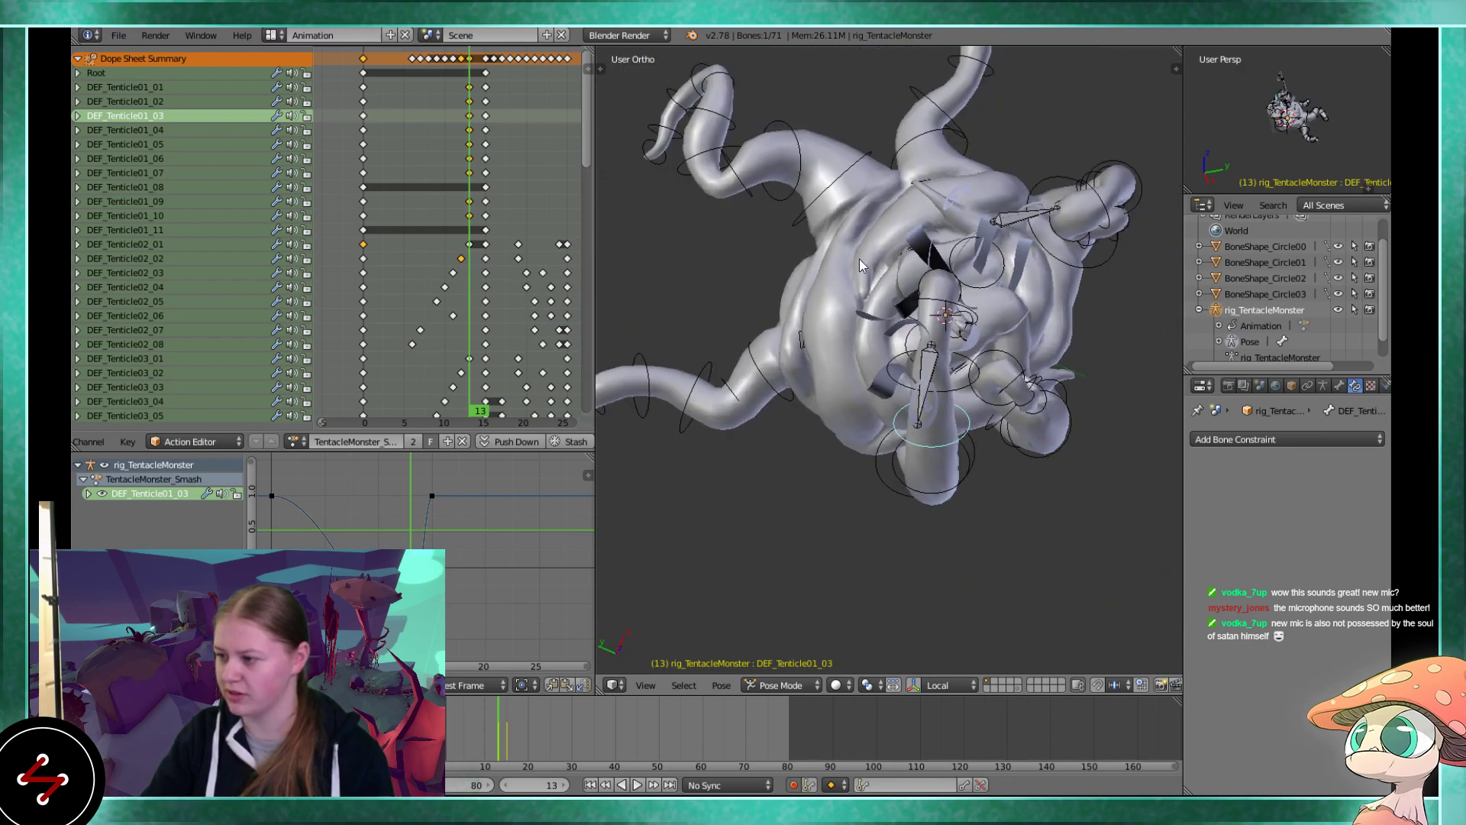
Examine the raised tentacle's pose at frame 13 from the side and from above
middle_click_drag(859, 259, 912, 389, "shift")
scroll(773, 298, "down", 3)
middle_click_drag(773, 297, 841, 344)
scroll(864, 282, "up", 5)
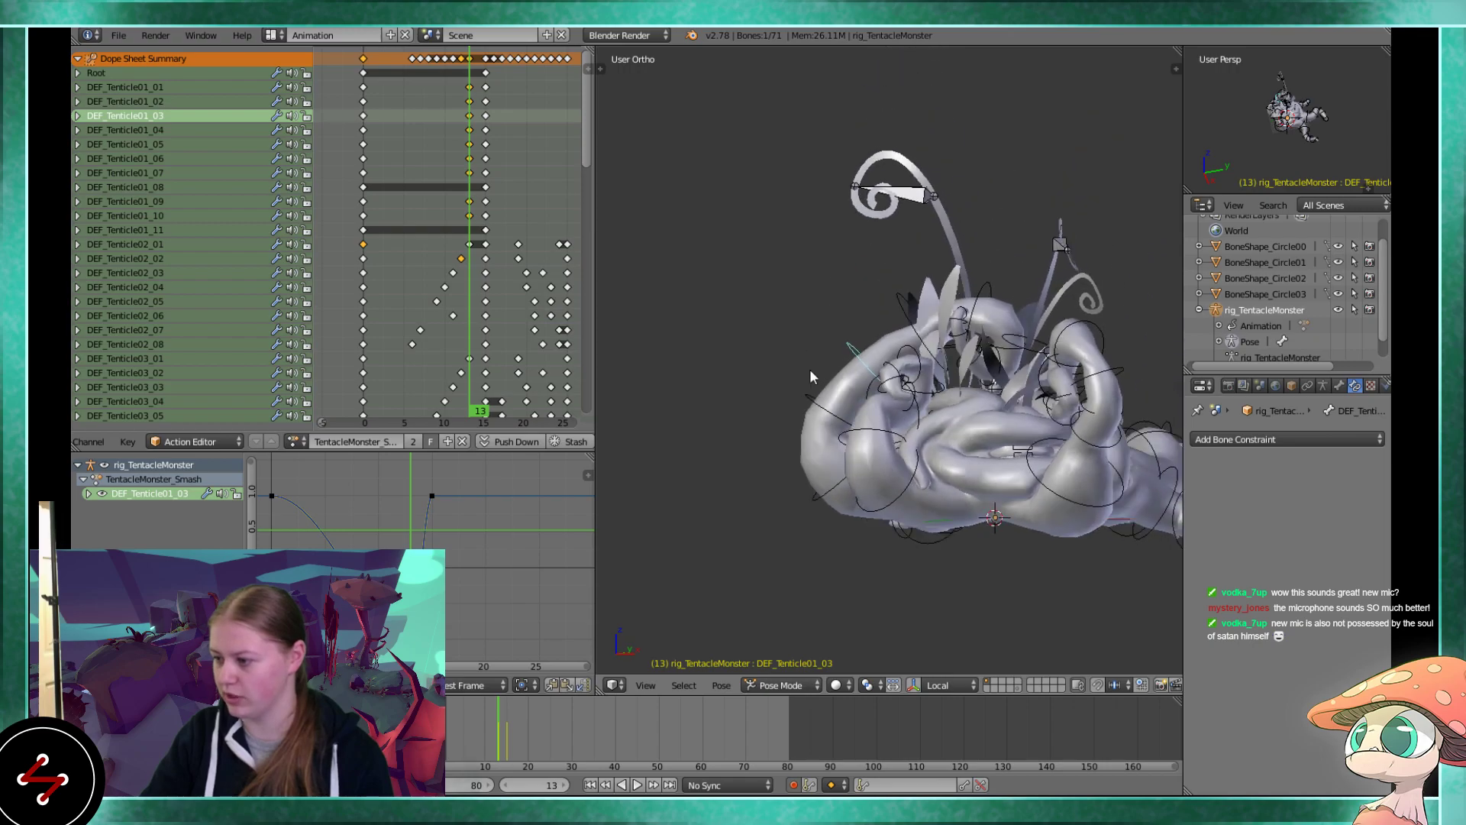
scroll(840, 343, "up", 2)
right_click(804, 441)
middle_click_drag(803, 442, 1005, 517)
middle_click_drag(469, 186, 466, 186)
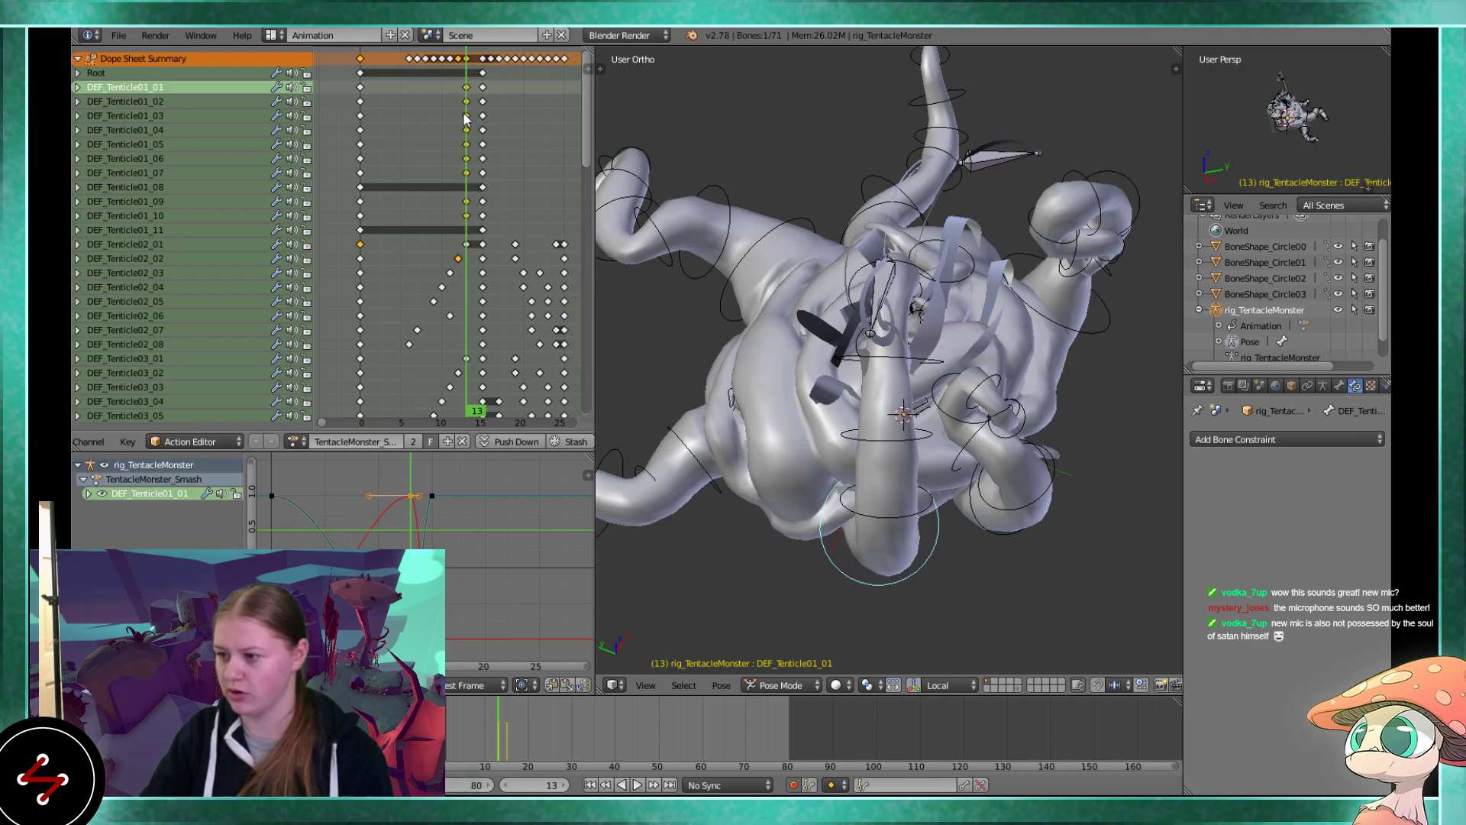
Go to frame 6 and compare the rising DEF_Tenticle01 and DEF_Tenticle02 tentacles from several angles
left_click_drag(466, 252, 411, 342)
middle_click_drag(731, 388, 802, 358)
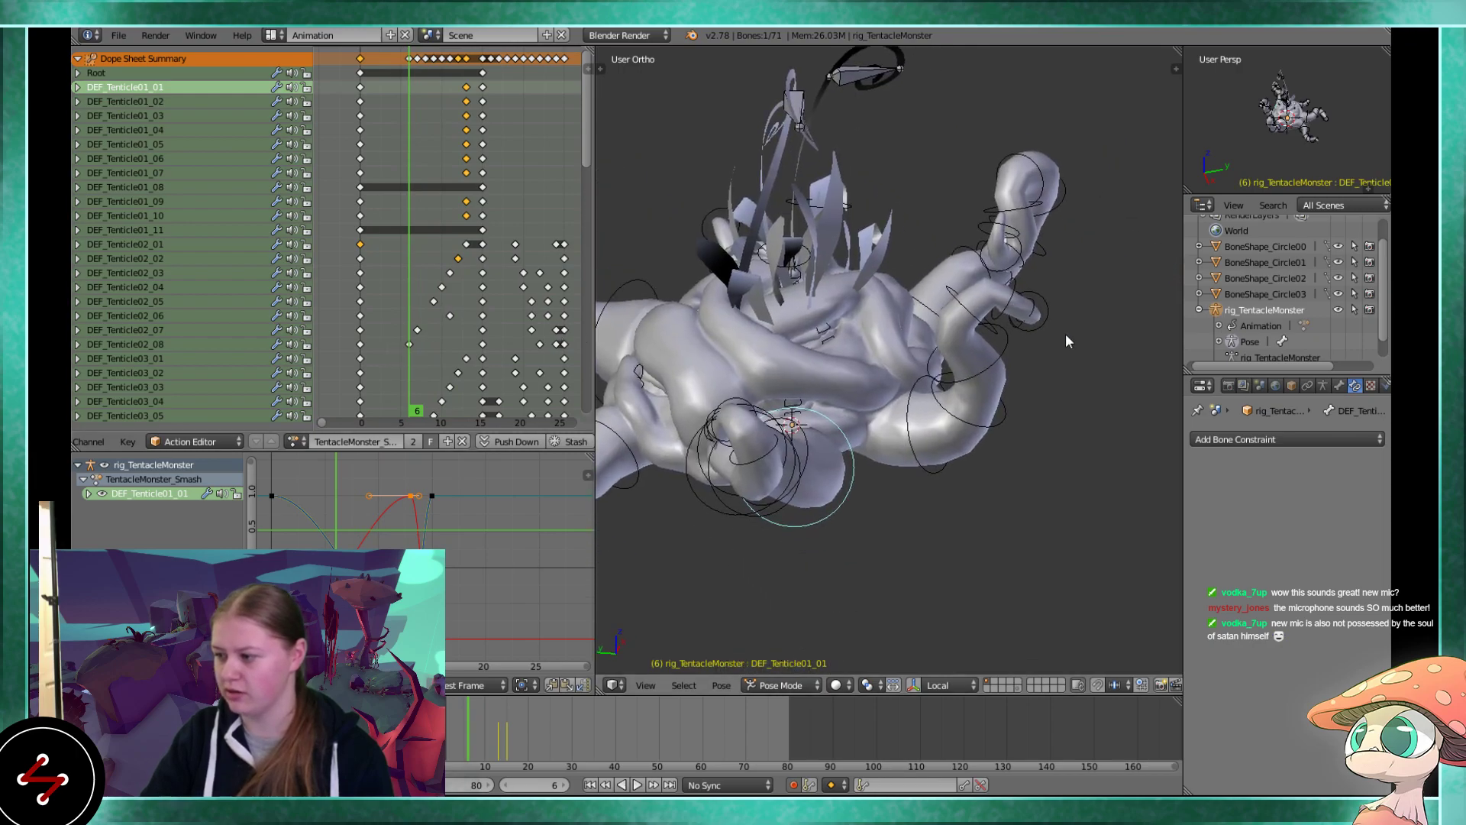
middle_click_drag(1066, 337, 1069, 362)
scroll(1069, 362, "up", 3)
right_click(991, 365)
scroll(951, 378, "up", 3)
middle_click_drag(951, 378, 847, 359)
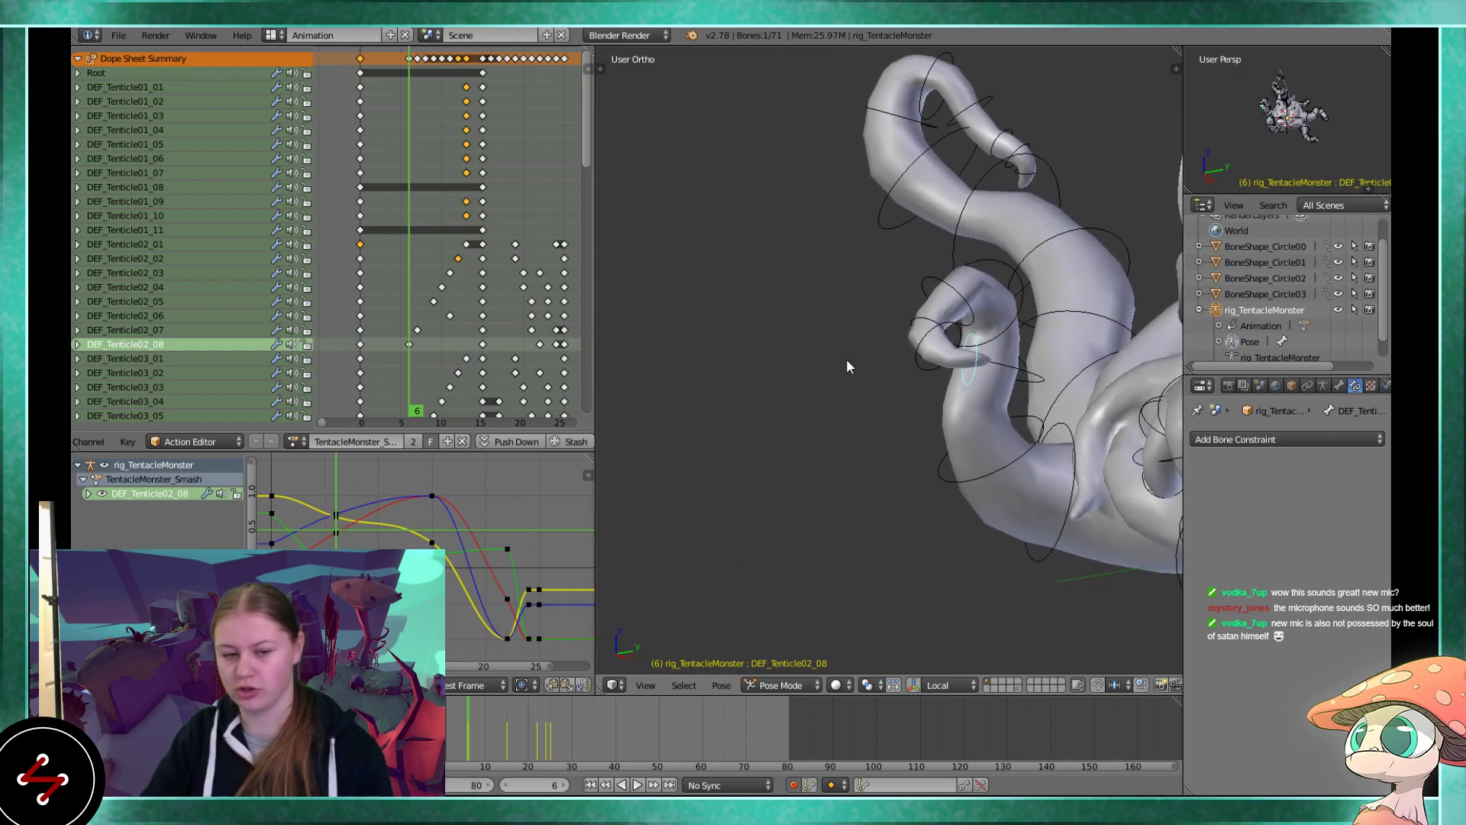
scroll(838, 353, "down", 2)
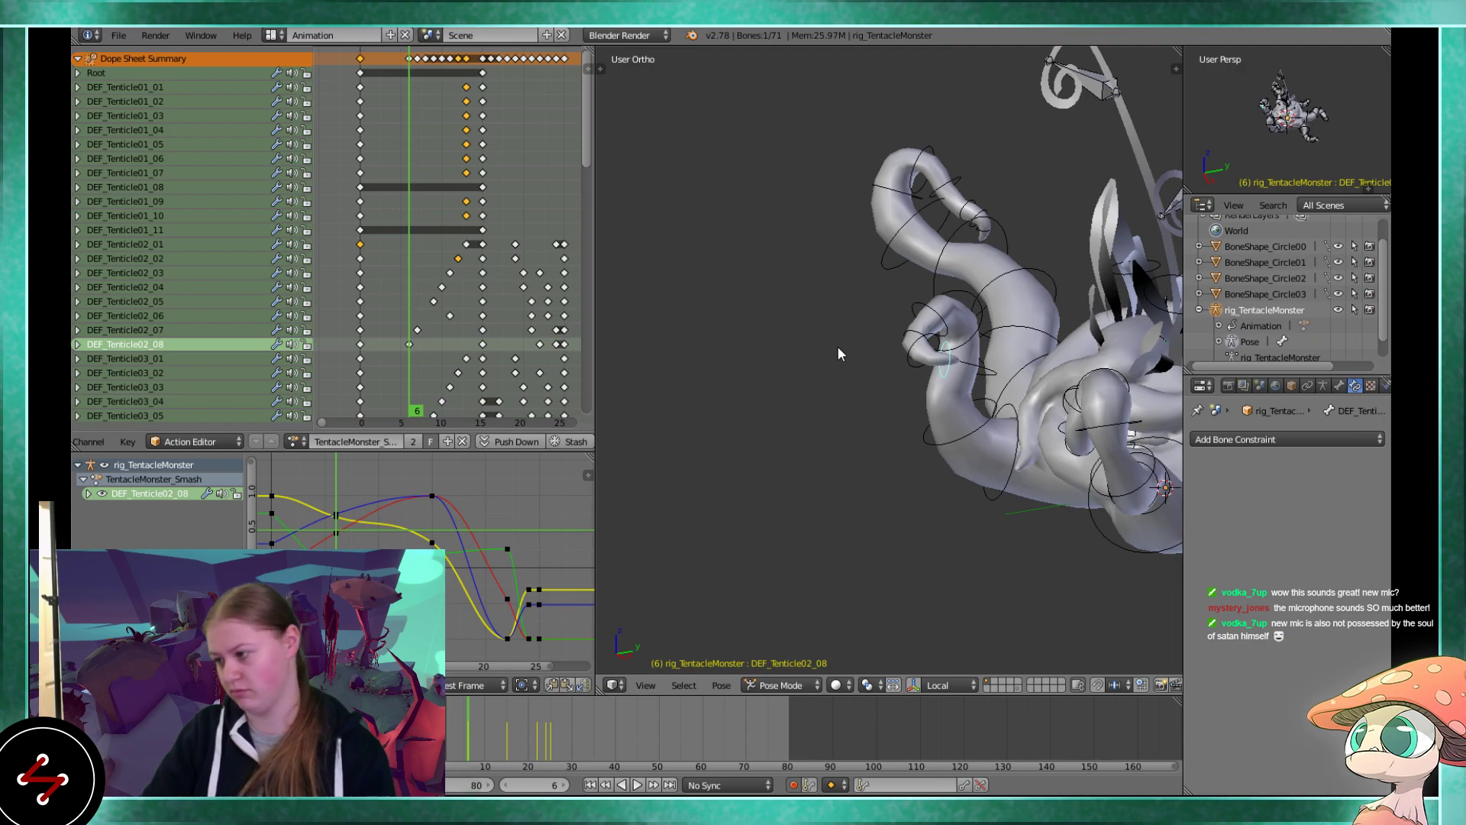
middle_click_drag(839, 353, 926, 486)
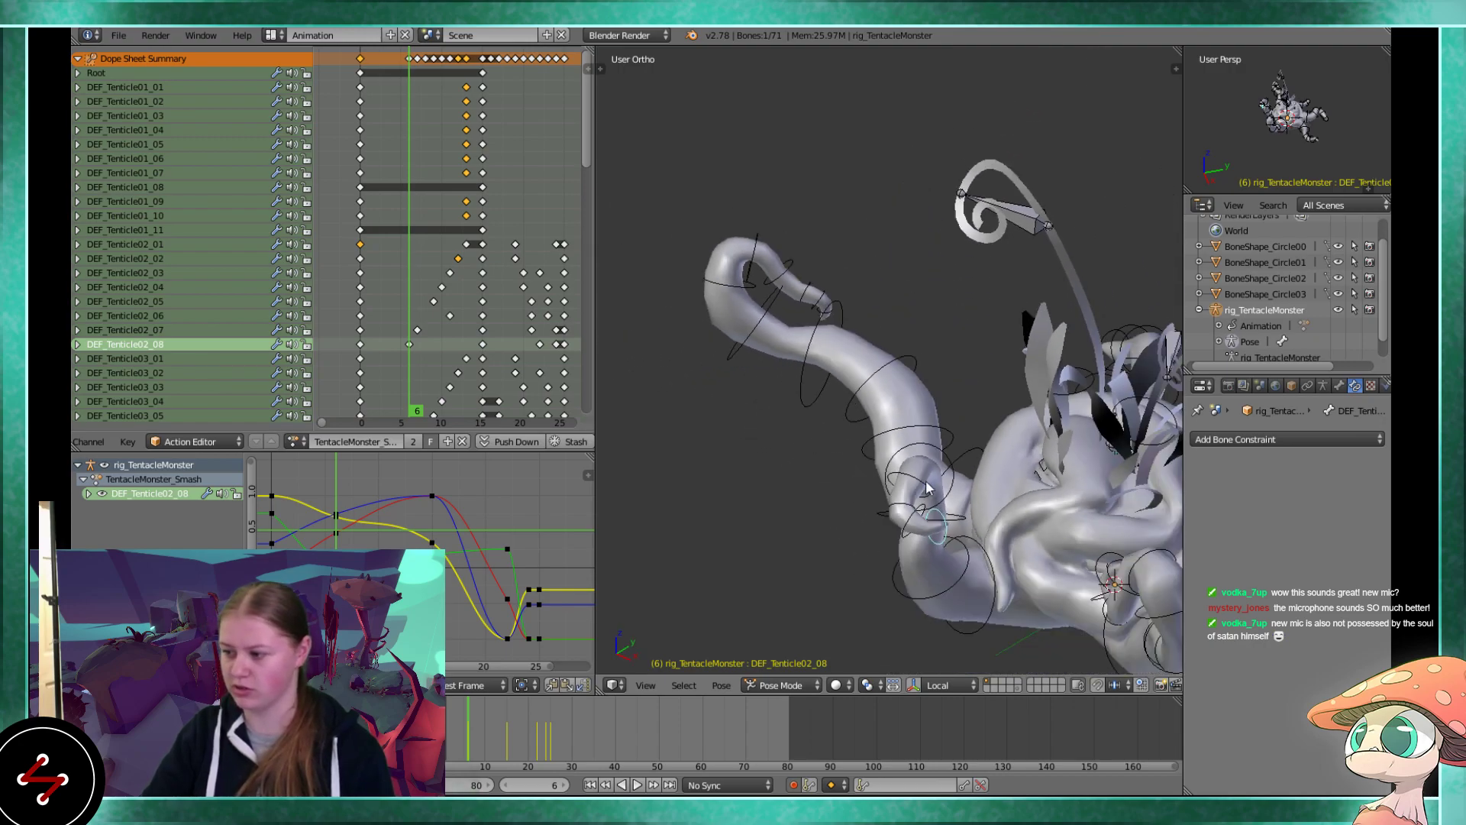
right_click(908, 368)
scroll(933, 369, "down", 5)
middle_click_drag(933, 369, 787, 358)
scroll(786, 357, "up", 5)
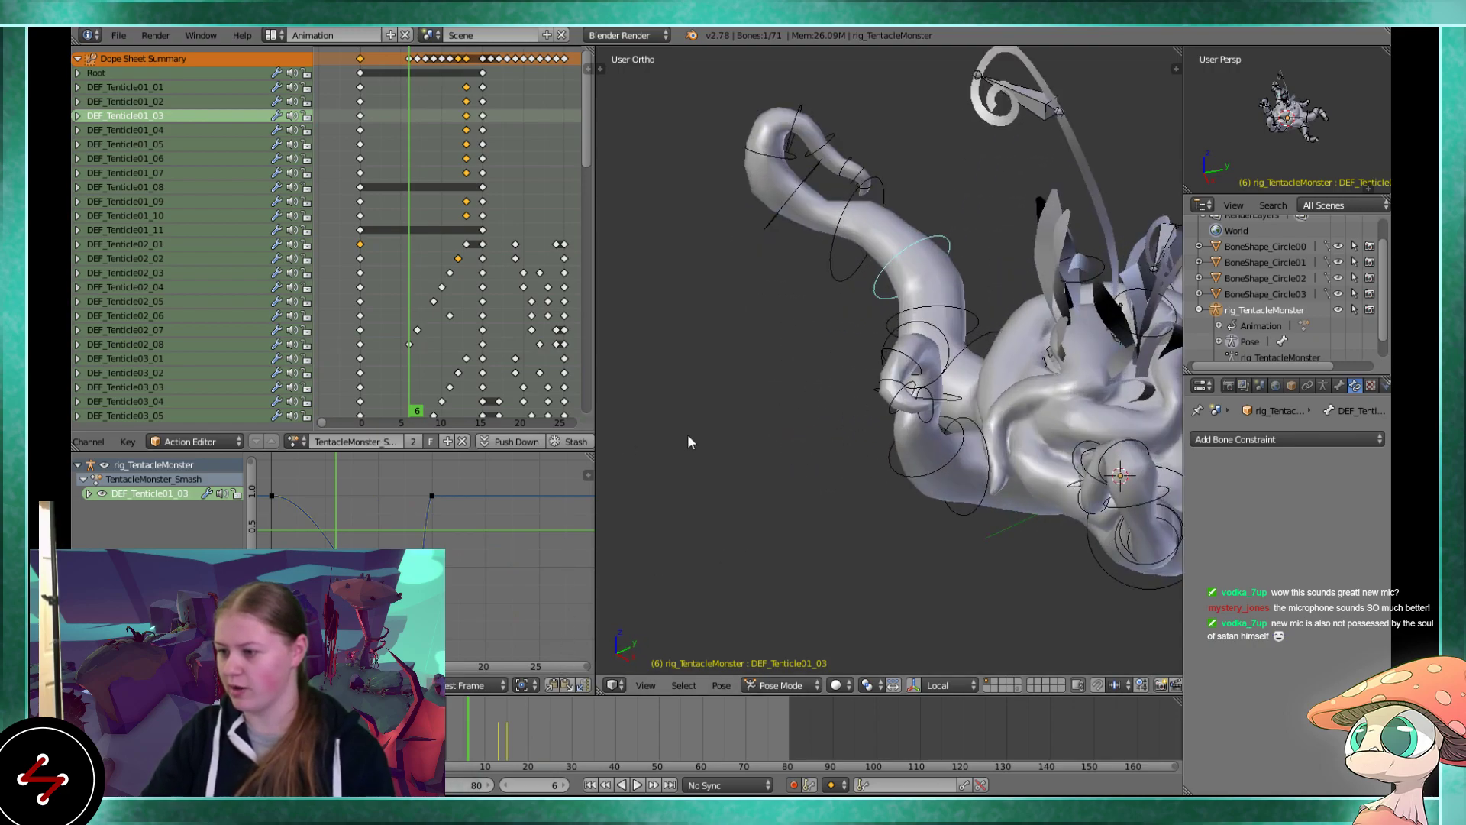
middle_click_drag(870, 280, 878, 452, "shift")
scroll(794, 305, "up", 2)
Play and scrub the first frames of the smash action to review how the tentacle rises from frame 0
left_click_drag(487, 736, 473, 718)
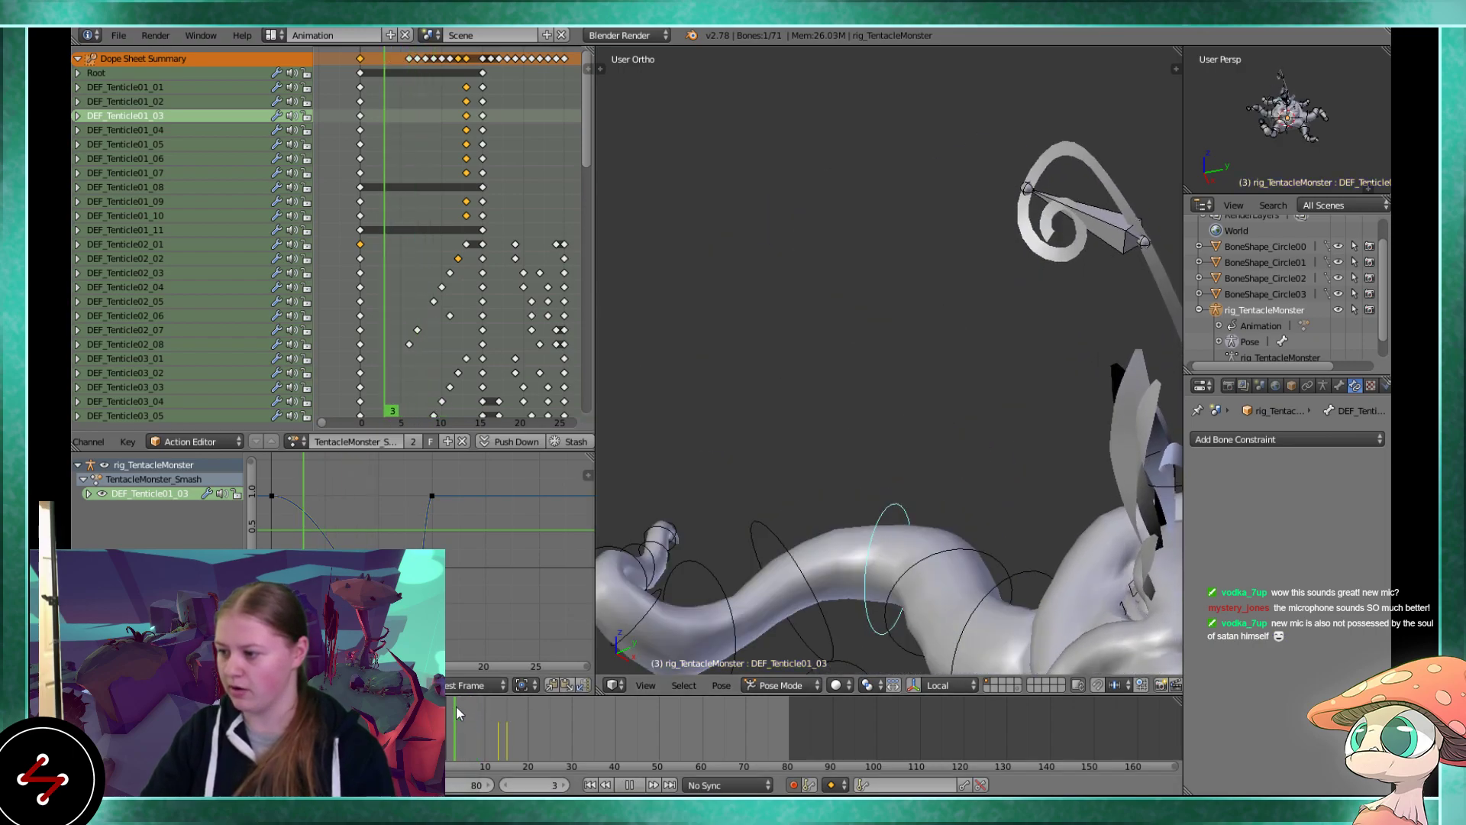
key("Escape")
key("alt+a")
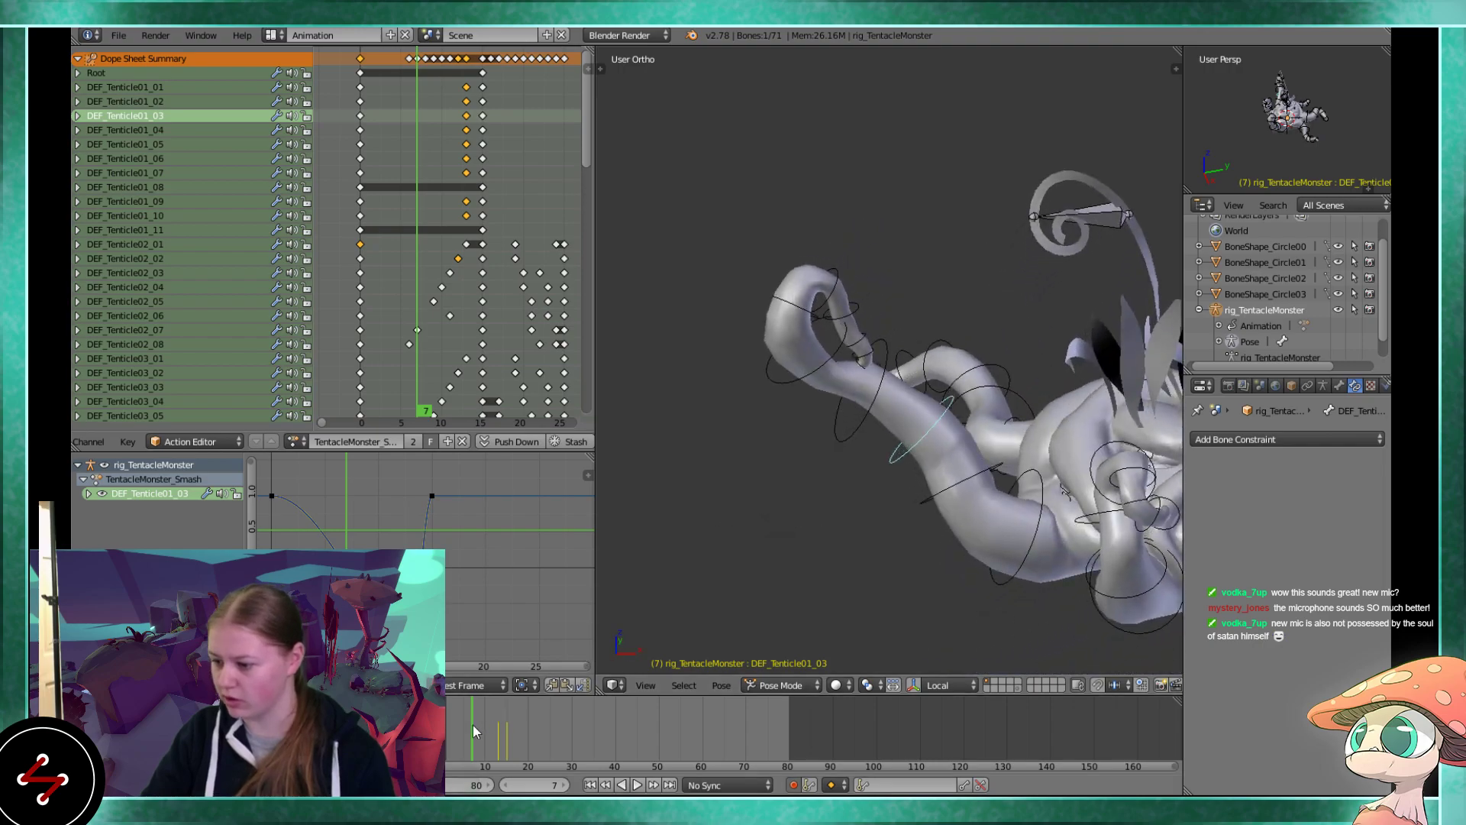
mouse_move(469, 726)
left_mouse_down()
mouse_move(498, 725)
mouse_move(442, 723)
left_mouse_up()
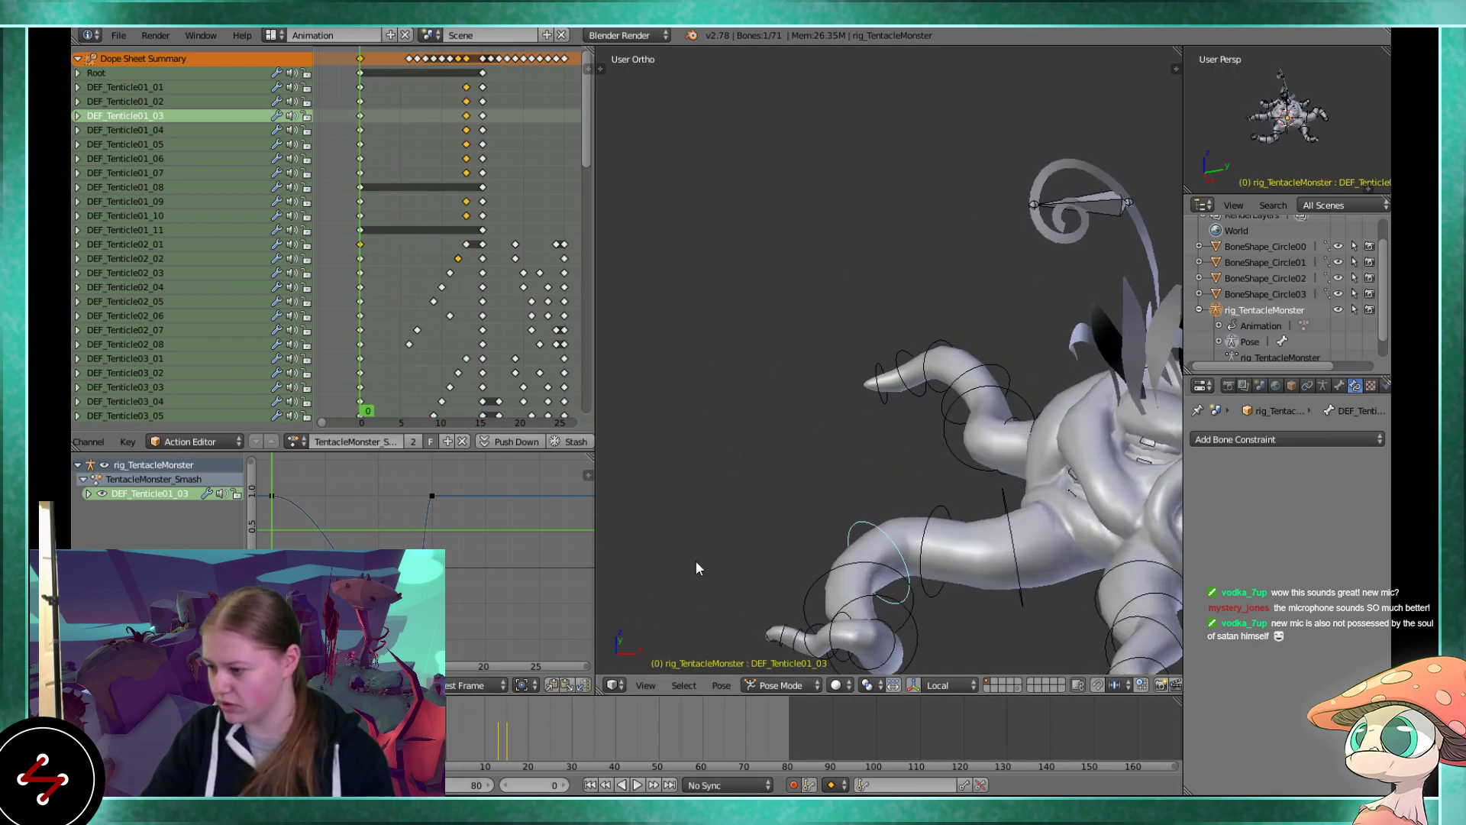
scroll(792, 393, "up", 4)
middle_click_drag(792, 393, 877, 473)
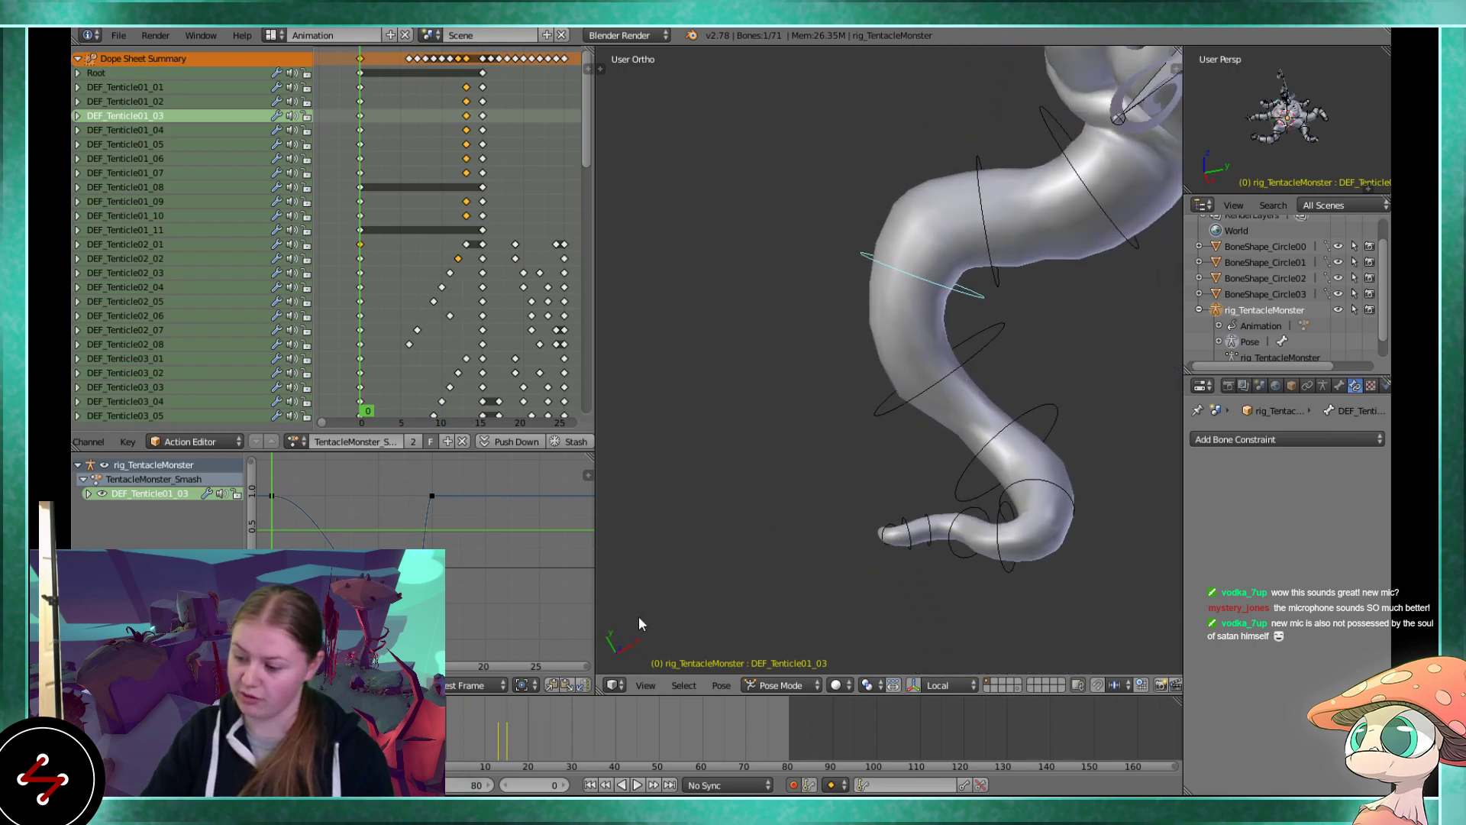
key("alt+a")
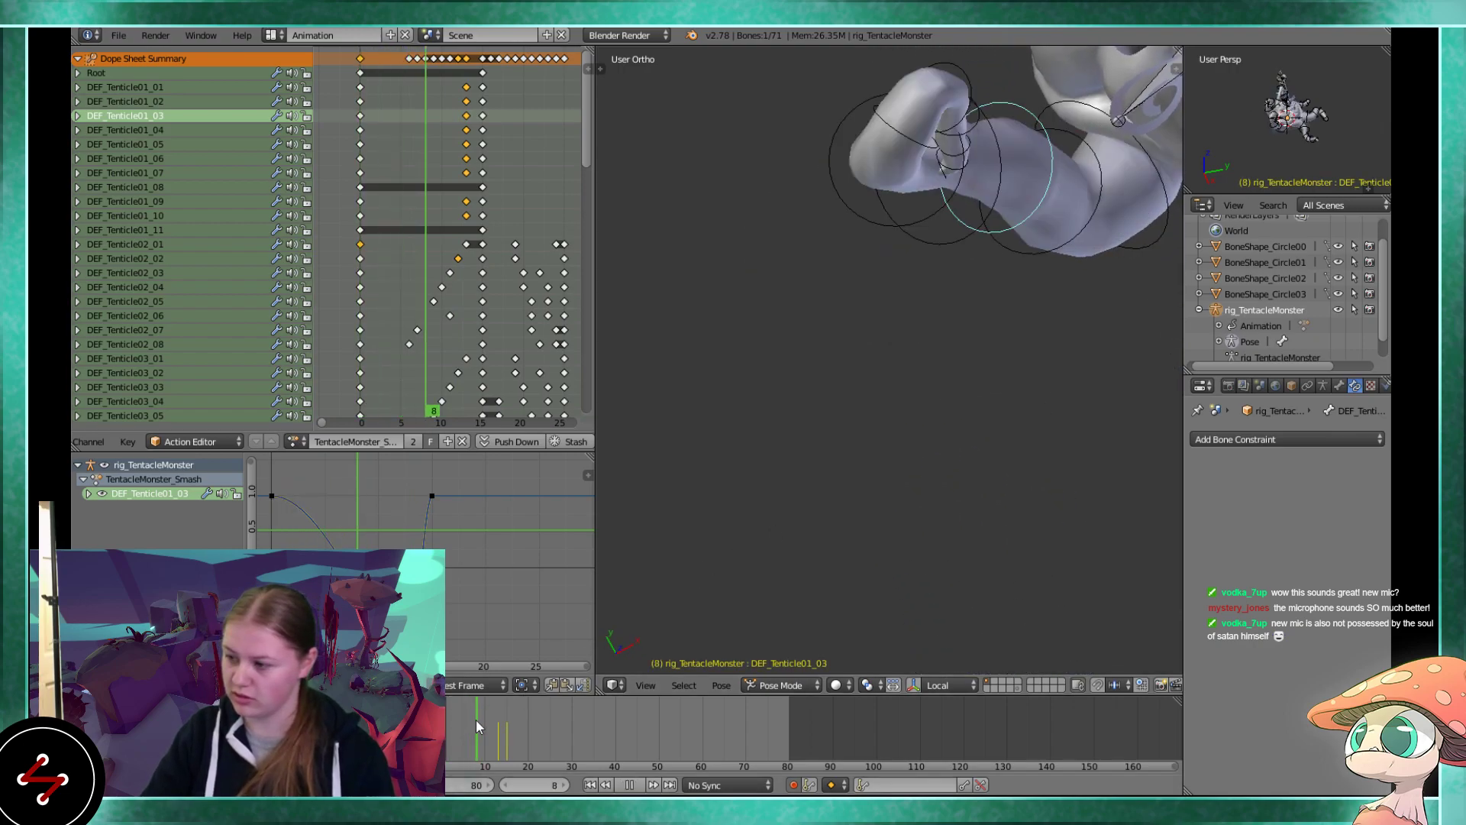
key("alt+a")
scroll(785, 597, "up", 4)
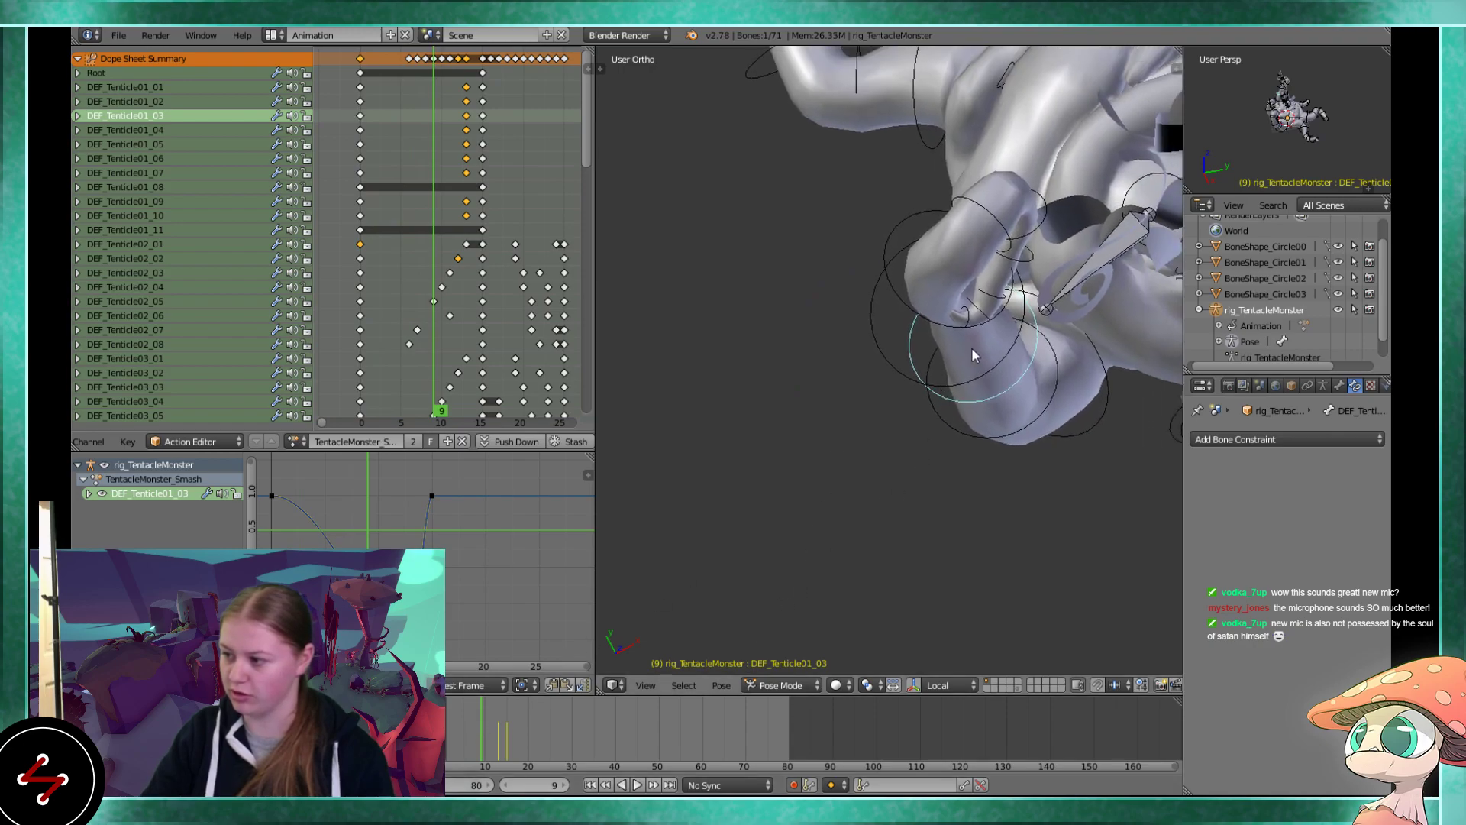
Rotate the DEF_Tenticle01_07 bone at frame 13 and key the DEF_Tenticle01_08 bone's pose there
right_click(1037, 232)
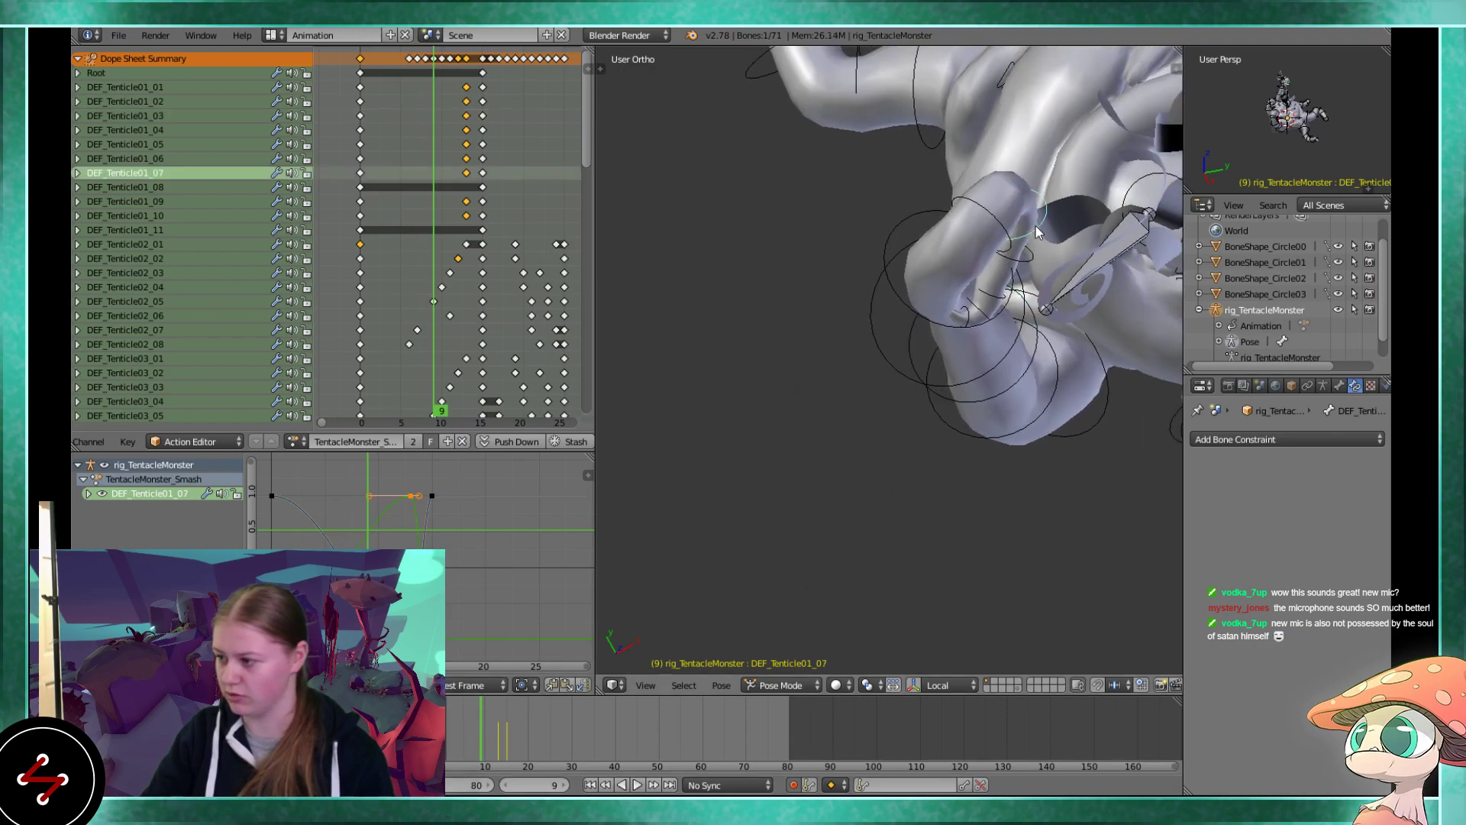
left_click(497, 722)
middle_click_drag(646, 568, 883, 359)
key("r")
left_click(984, 350)
key("r")
left_click(852, 523)
mouse_move(851, 517)
middle_mouse_down()
mouse_move(1072, 321)
mouse_move(991, 348)
mouse_move(890, 355)
mouse_move(717, 453)
mouse_move(851, 479)
mouse_move(866, 437)
mouse_move(831, 468)
mouse_move(895, 525)
mouse_move(928, 505)
mouse_move(933, 520)
mouse_move(776, 552)
mouse_move(854, 534)
middle_mouse_up()
right_click(931, 508)
key("i")
left_click(942, 458)
Rotate the DEF_Tenticle01_09 bone at frame 13 in a close-up view to refine the tip's curl
scroll(842, 483, "down", 6)
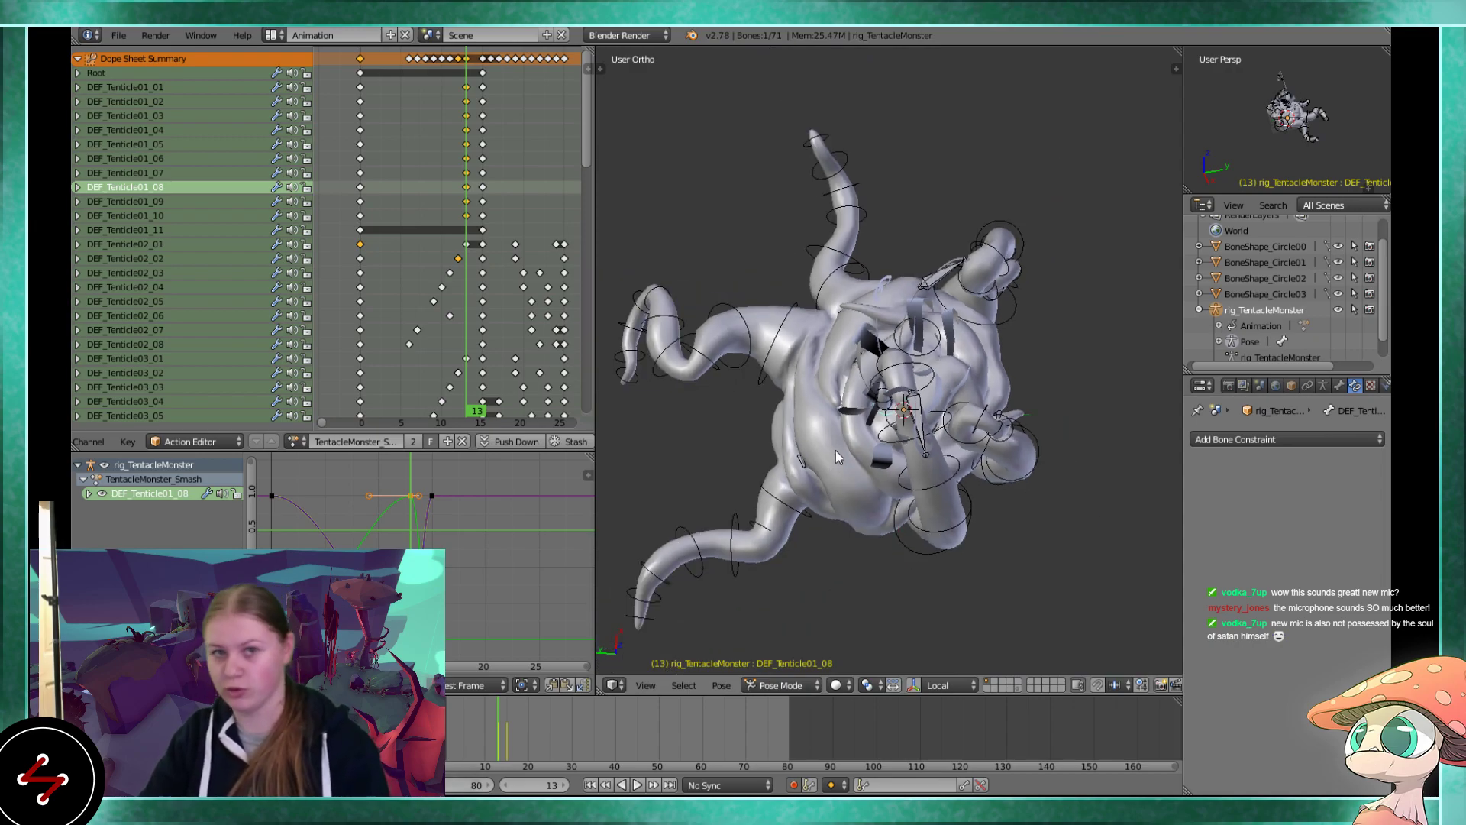
middle_click_drag(833, 452, 846, 452)
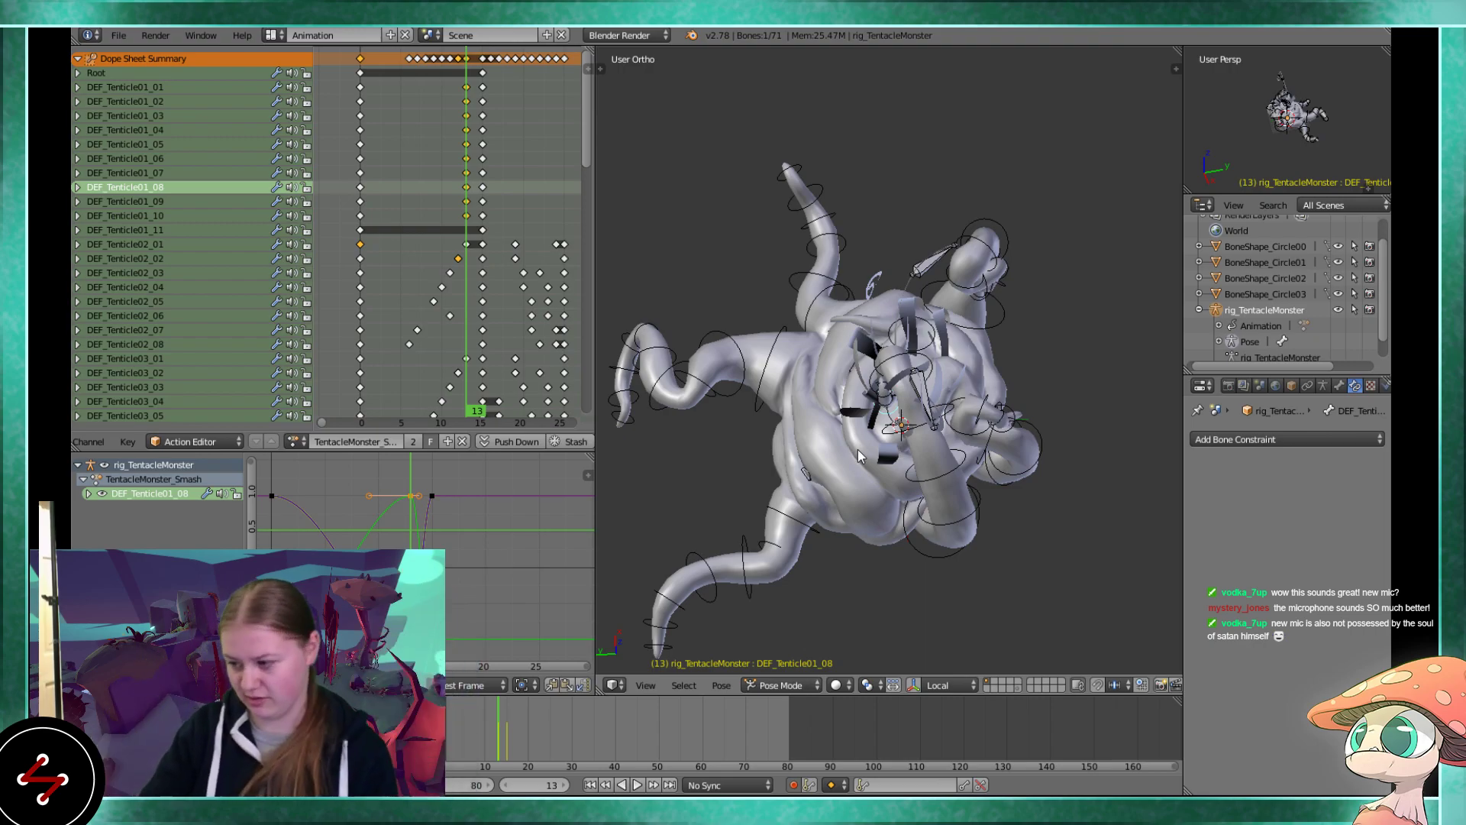
middle_click_drag(916, 446, 956, 286)
scroll(902, 400, "up", 3)
scroll(933, 228, "up", 4)
right_click(964, 231)
right_click(983, 232)
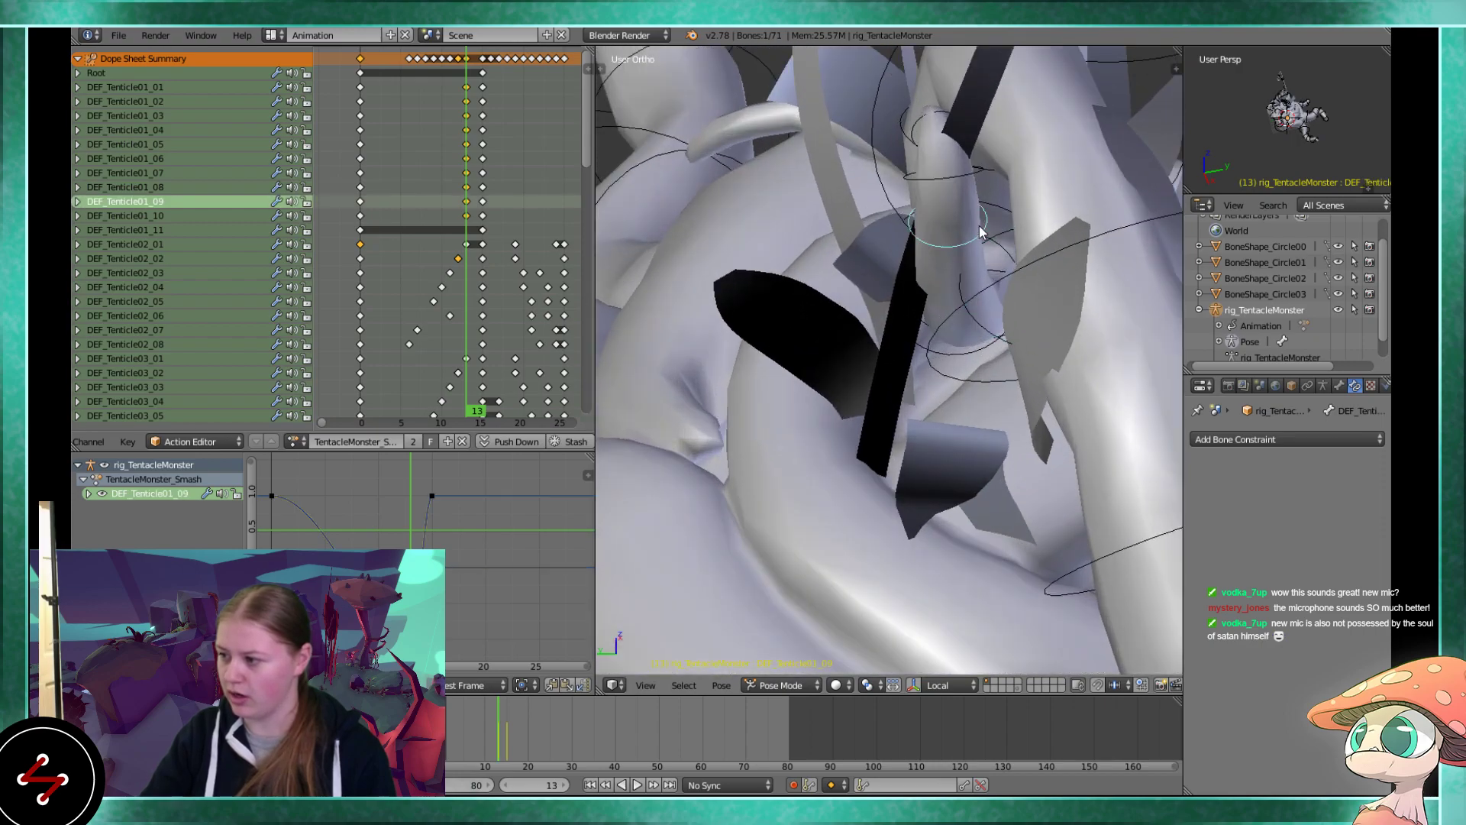
key("r")
left_click(970, 242)
middle_click_drag(970, 235, 991, 171)
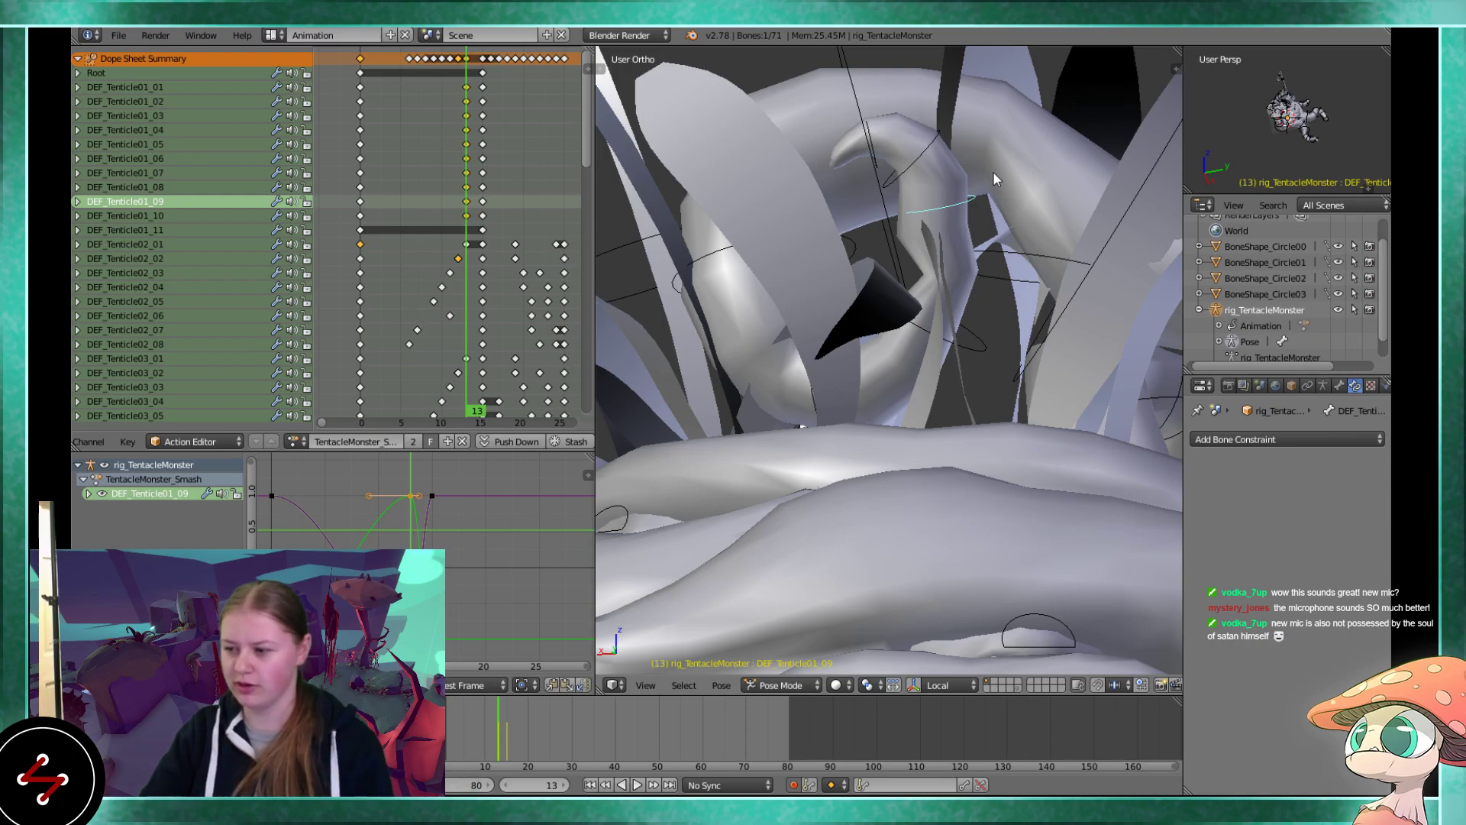
Rotate the DEF_Tenticle01_05 bone at frame 13 to bend the upper part of the raised tentacle over the body
scroll(993, 171, "down", 3)
middle_click_drag(992, 171, 932, 370)
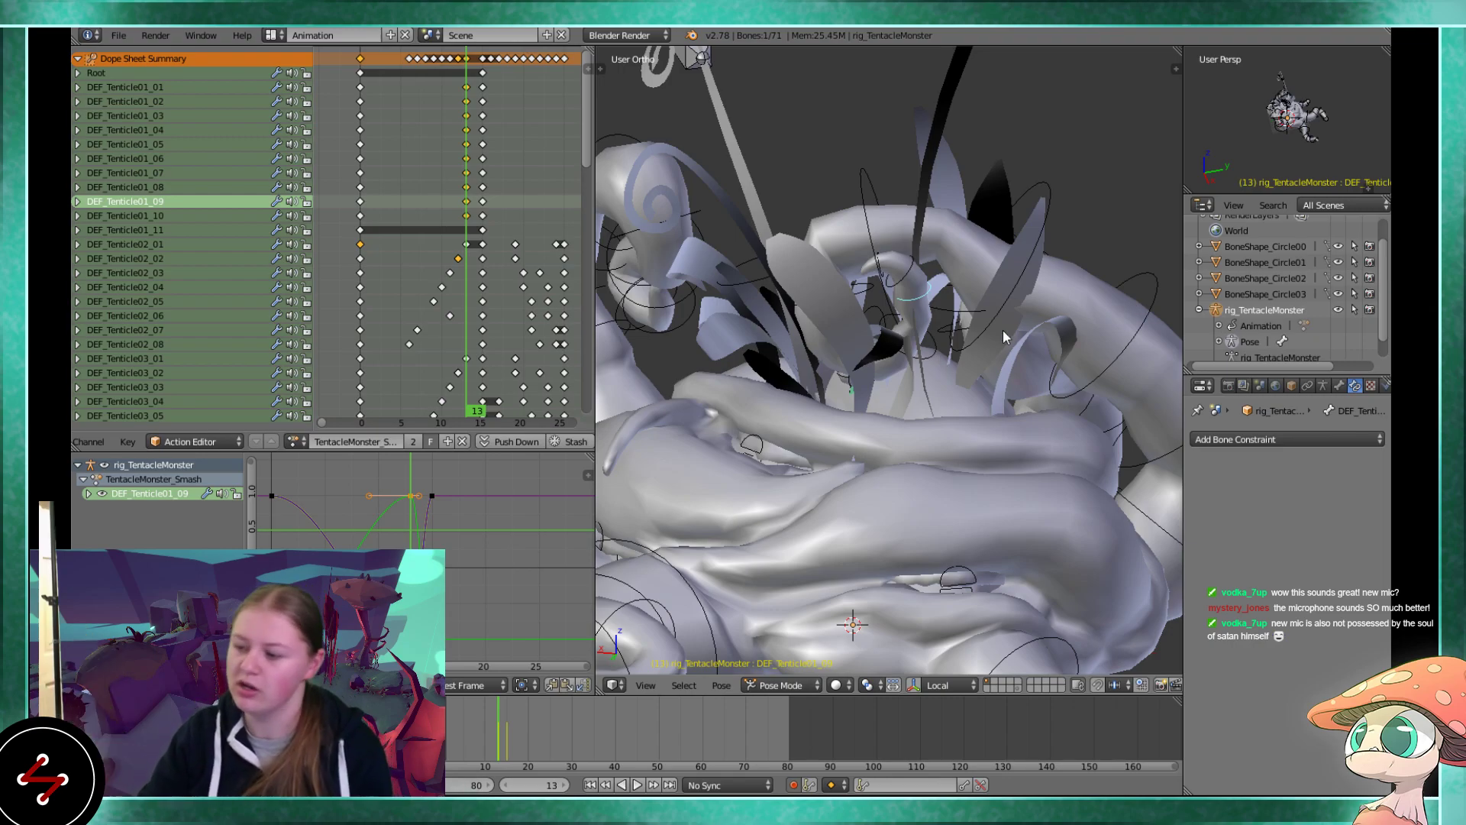
scroll(1009, 336, "down", 5)
middle_click_drag(880, 344, 929, 336)
scroll(896, 319, "up", 4)
scroll(917, 332, "up", 2)
right_click(949, 328)
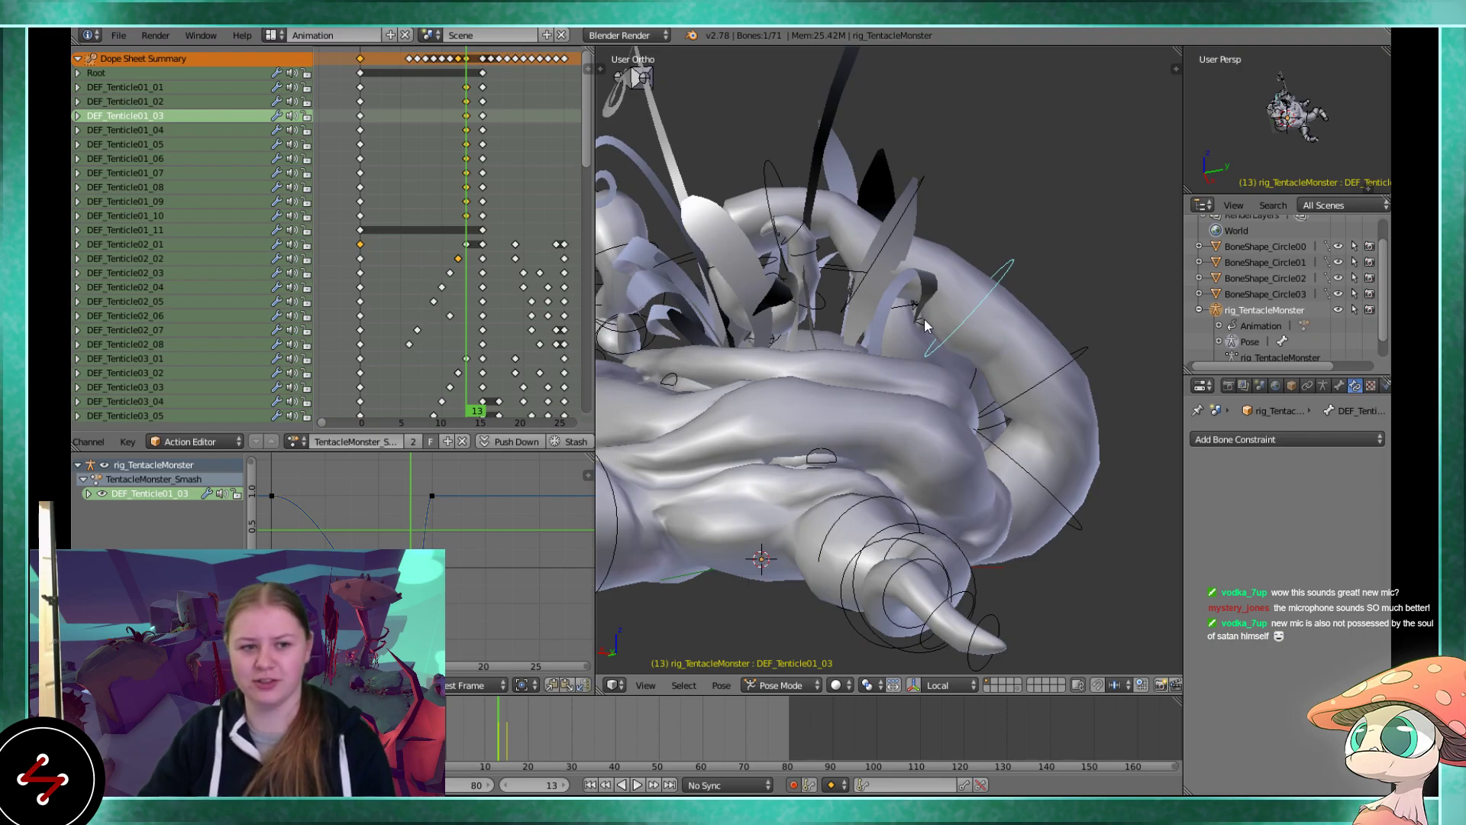
middle_click_drag(924, 318, 895, 379)
right_click(895, 380)
key("r")
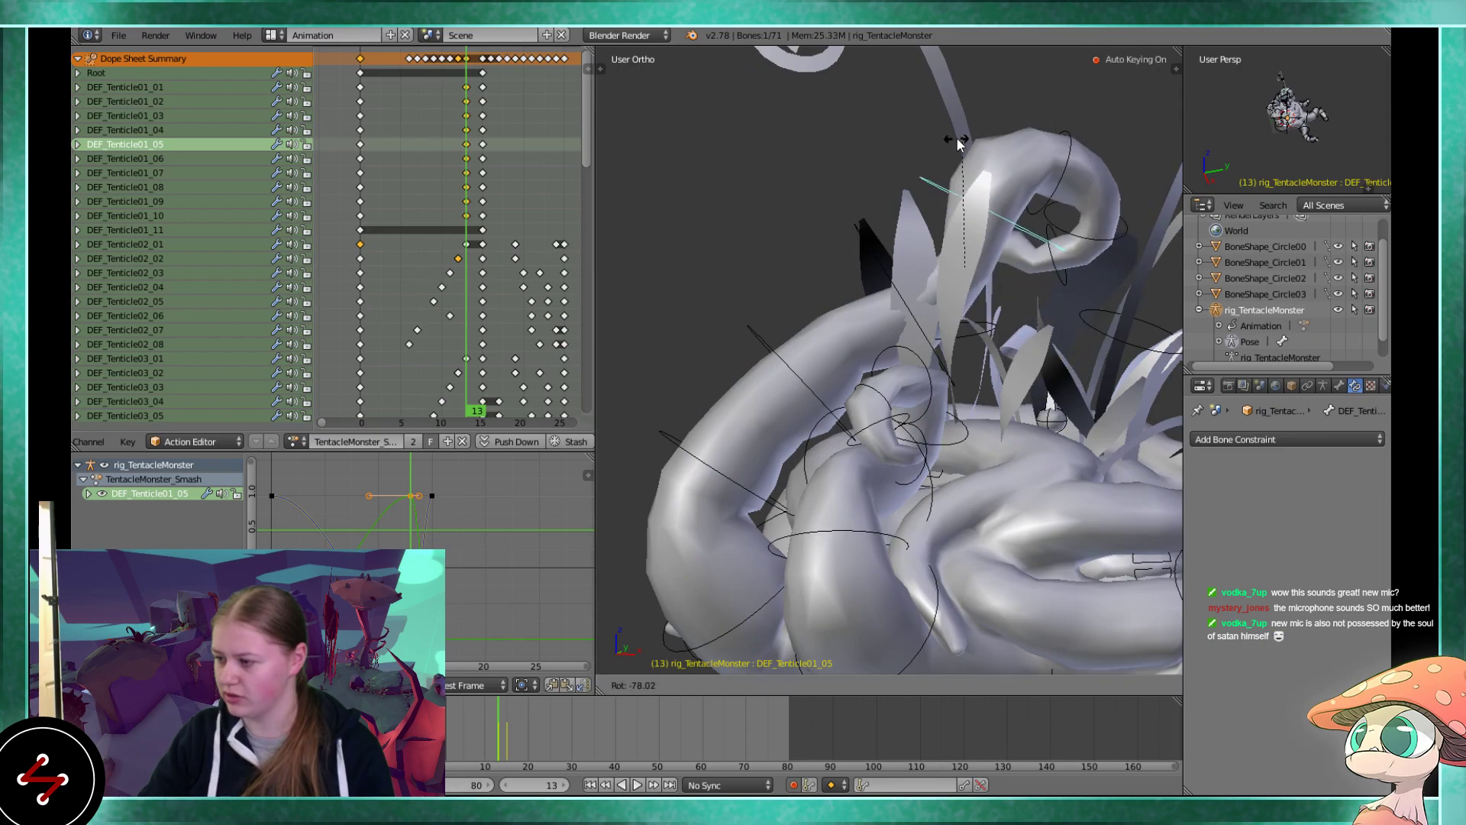
left_click(835, 210)
middle_click_drag(836, 209, 609, 367)
scroll(1001, 388, "down", 4)
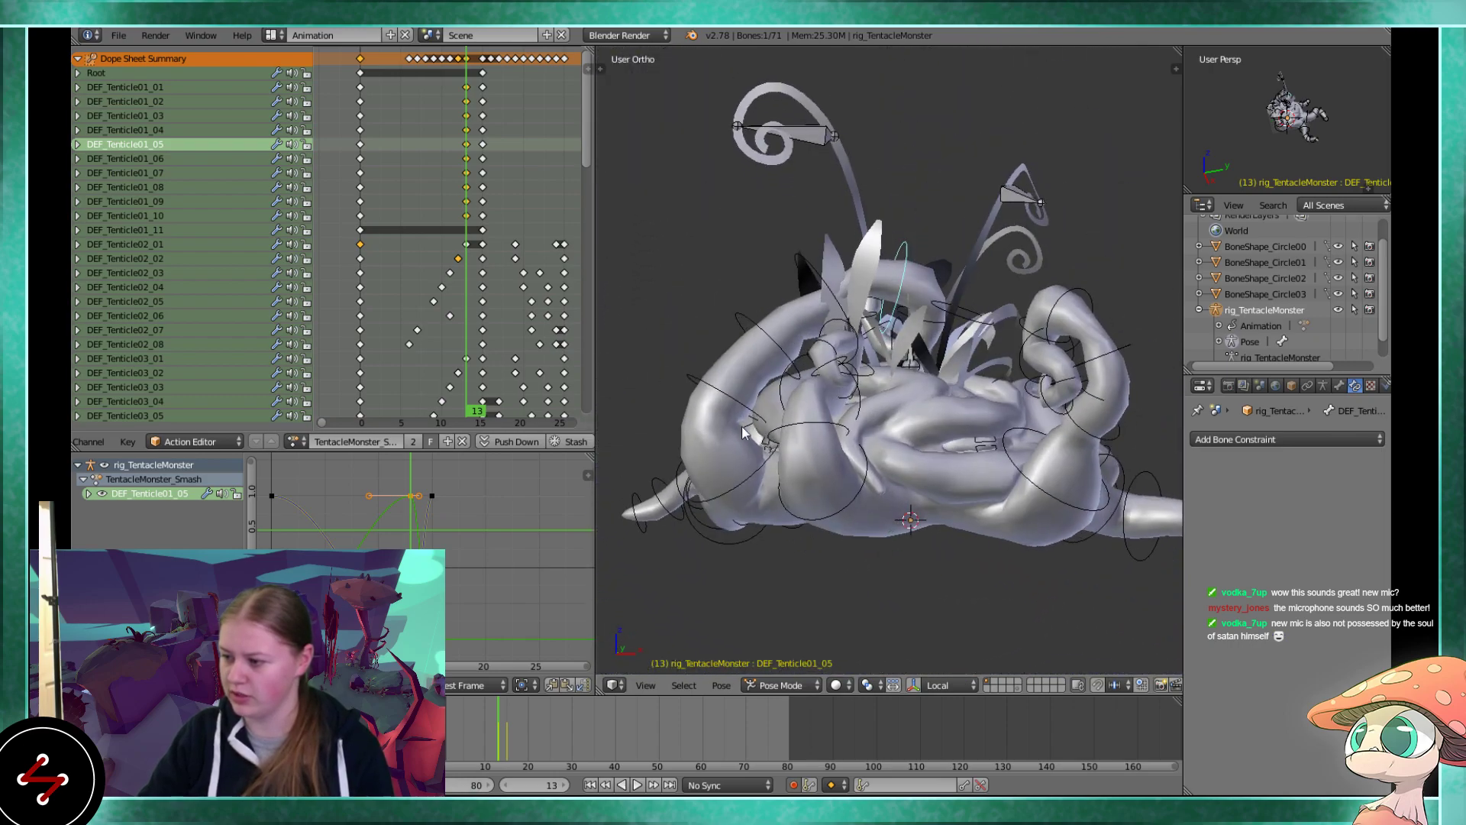
middle_click_drag(738, 432, 622, 484, "shift")
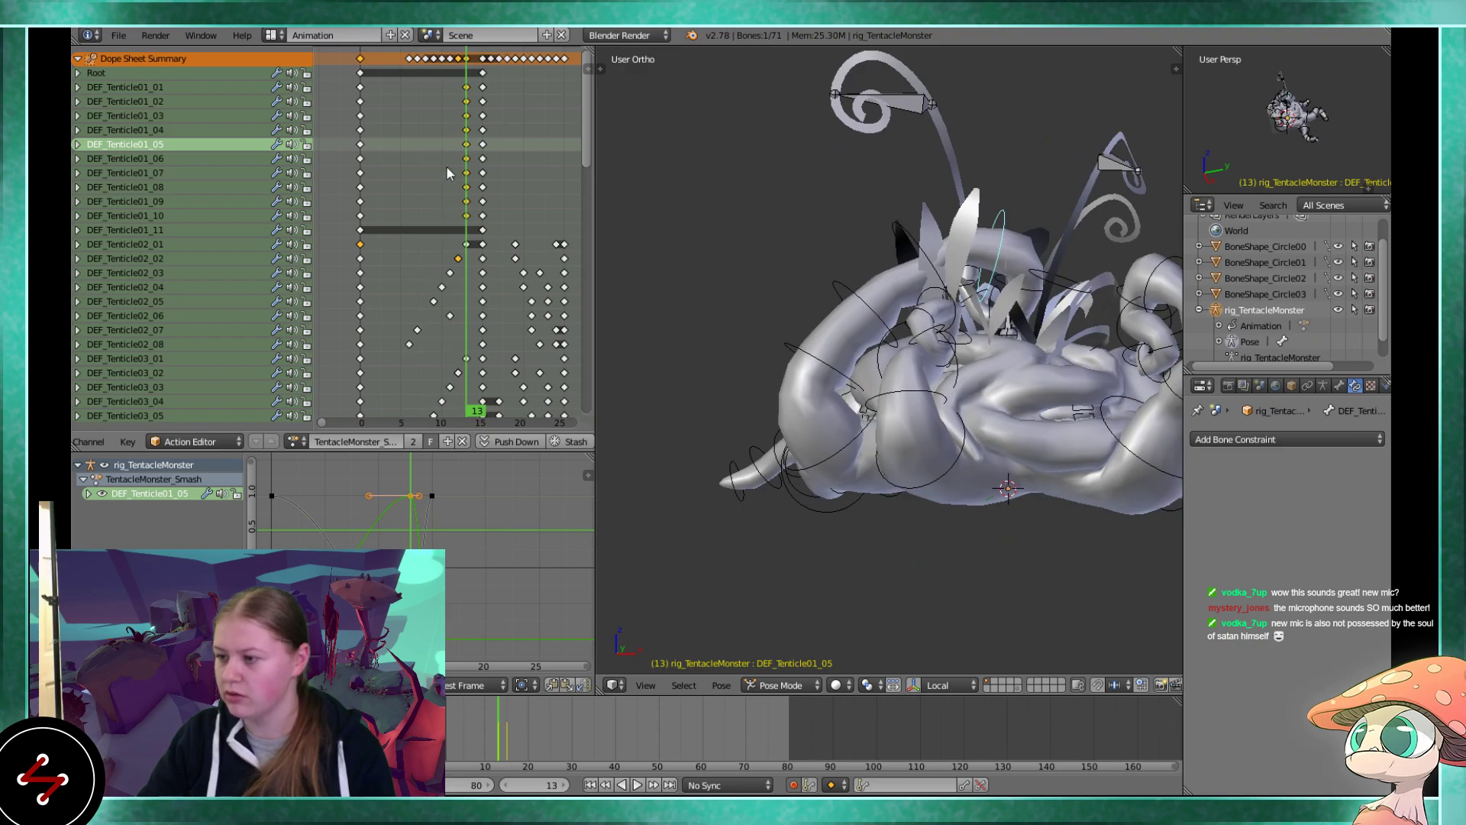
Stagger the frame 13 keyframes of DEF_Tenticle01_02 through DEF_Tenticle01_10 one frame apart, from frame 12 down to frame 4
scroll(458, 183, "left", 1, "ctrl")
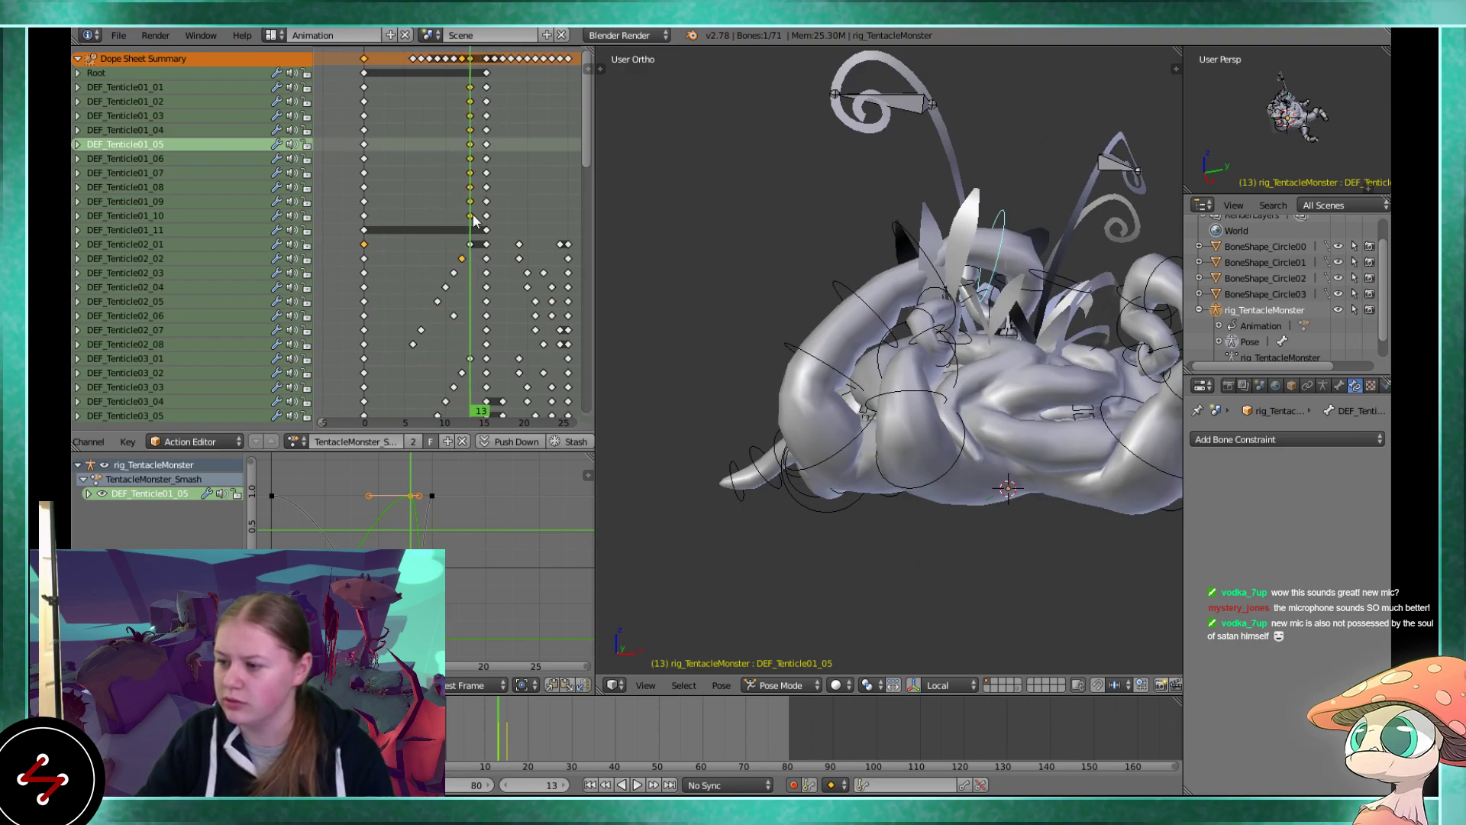
middle_click_drag(464, 243, 479, 243)
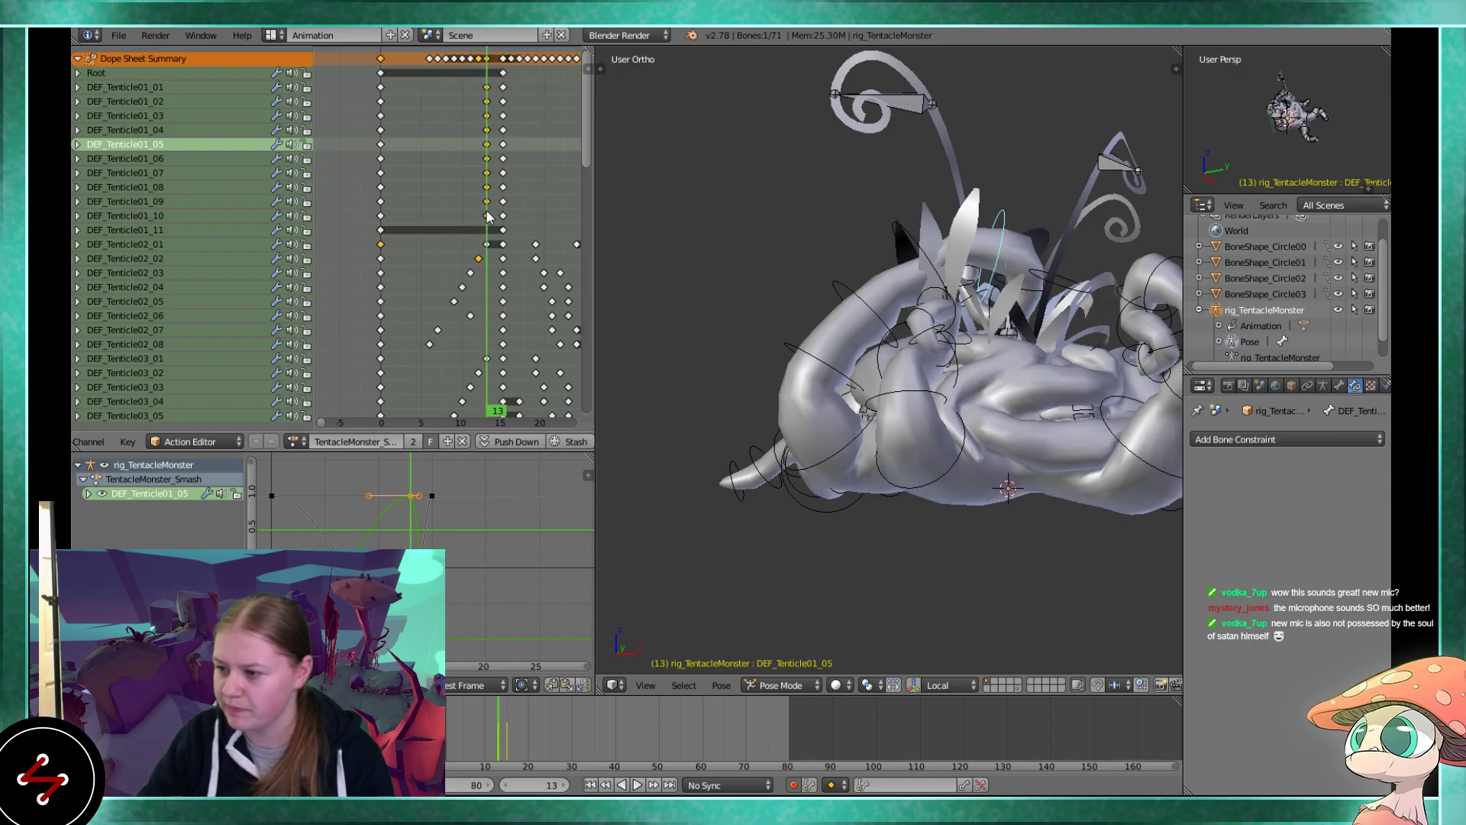
left_click(487, 216)
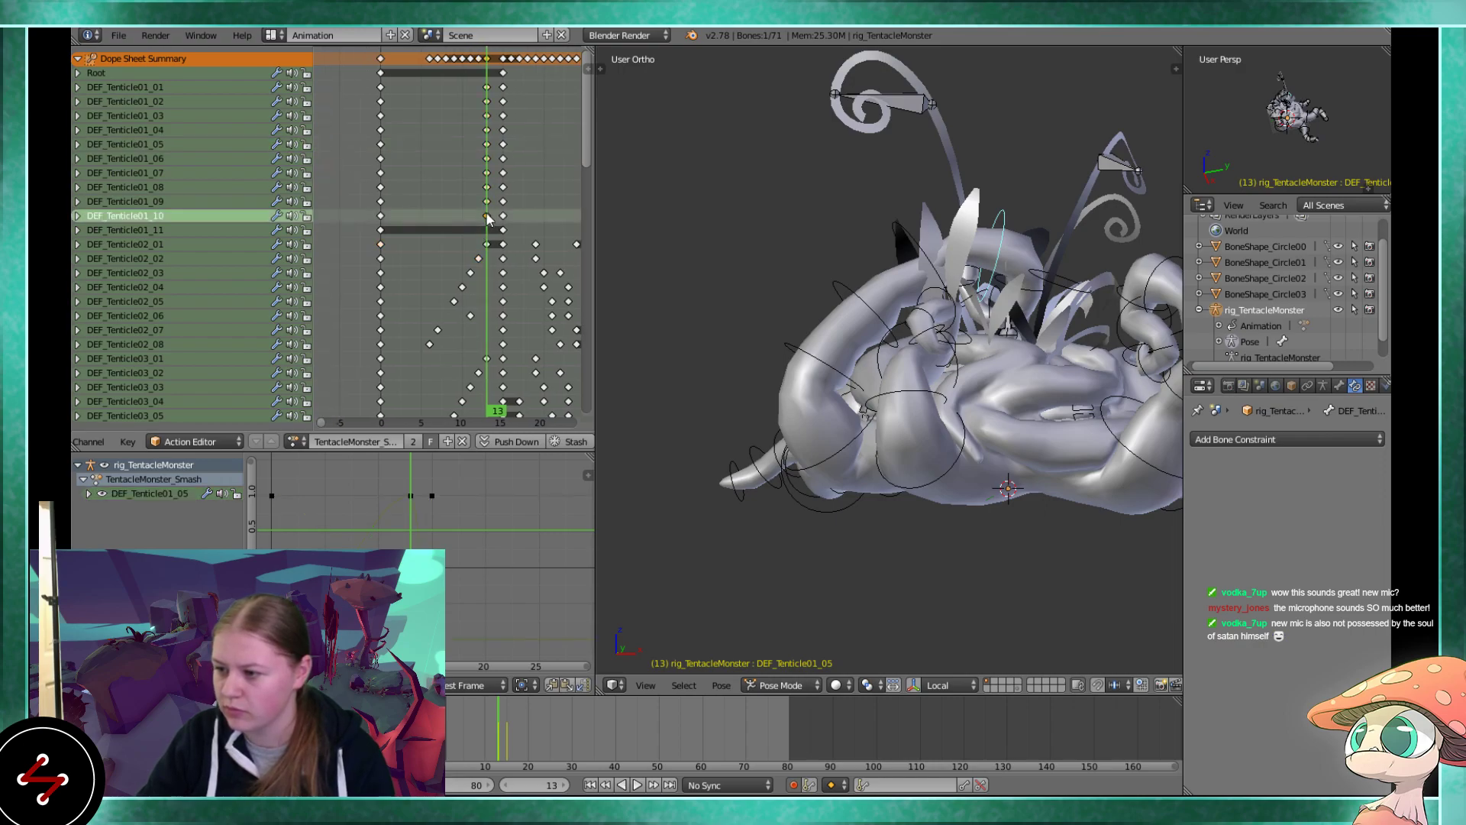
left_click(480, 101)
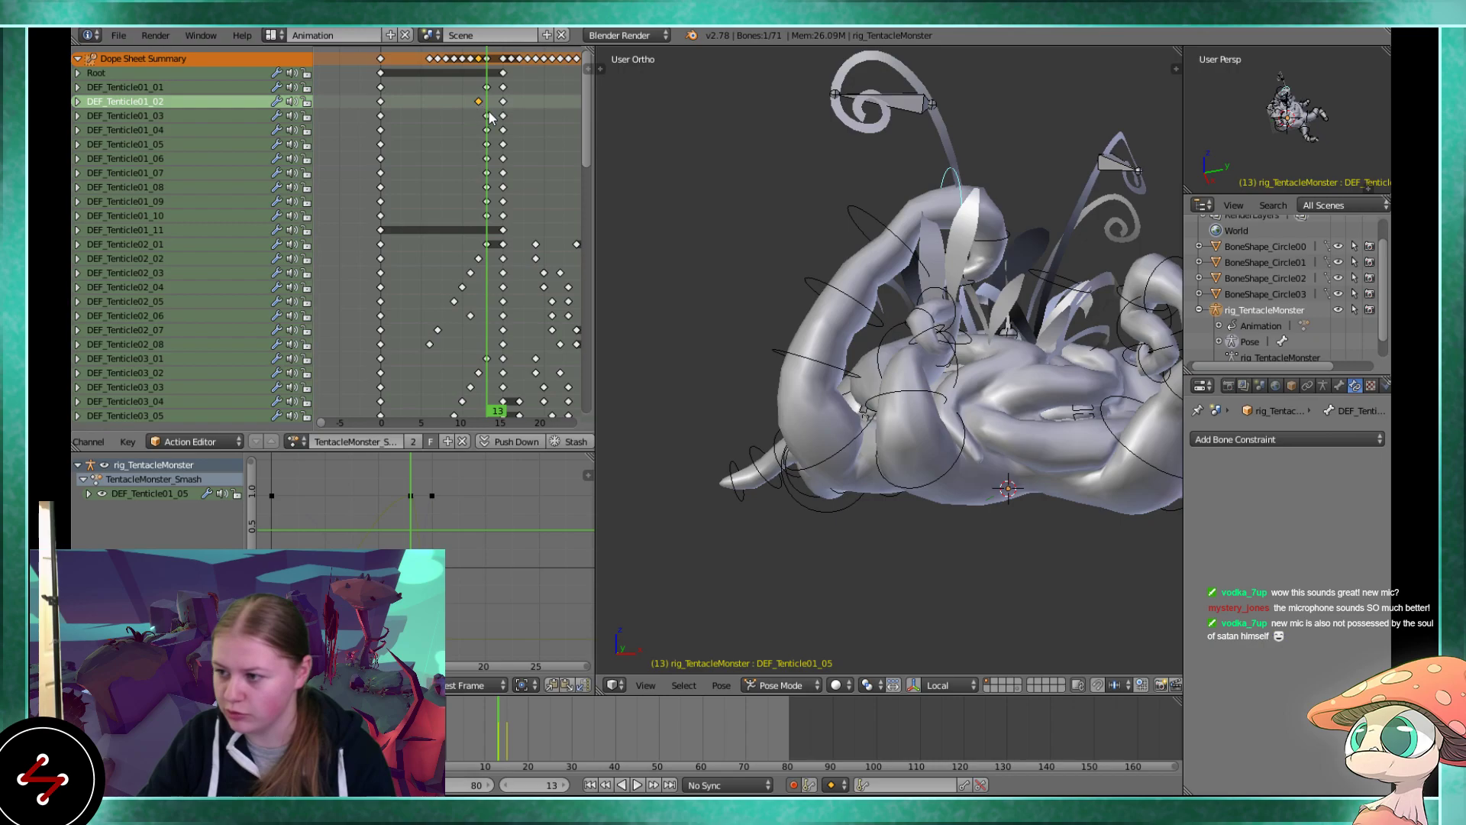
left_click(488, 116)
left_click_drag(487, 116, 392, 220)
left_click(487, 130)
left_click(495, 150)
left_click(486, 158)
left_click(486, 173)
left_click(486, 187)
left_click(487, 202)
left_click(487, 216)
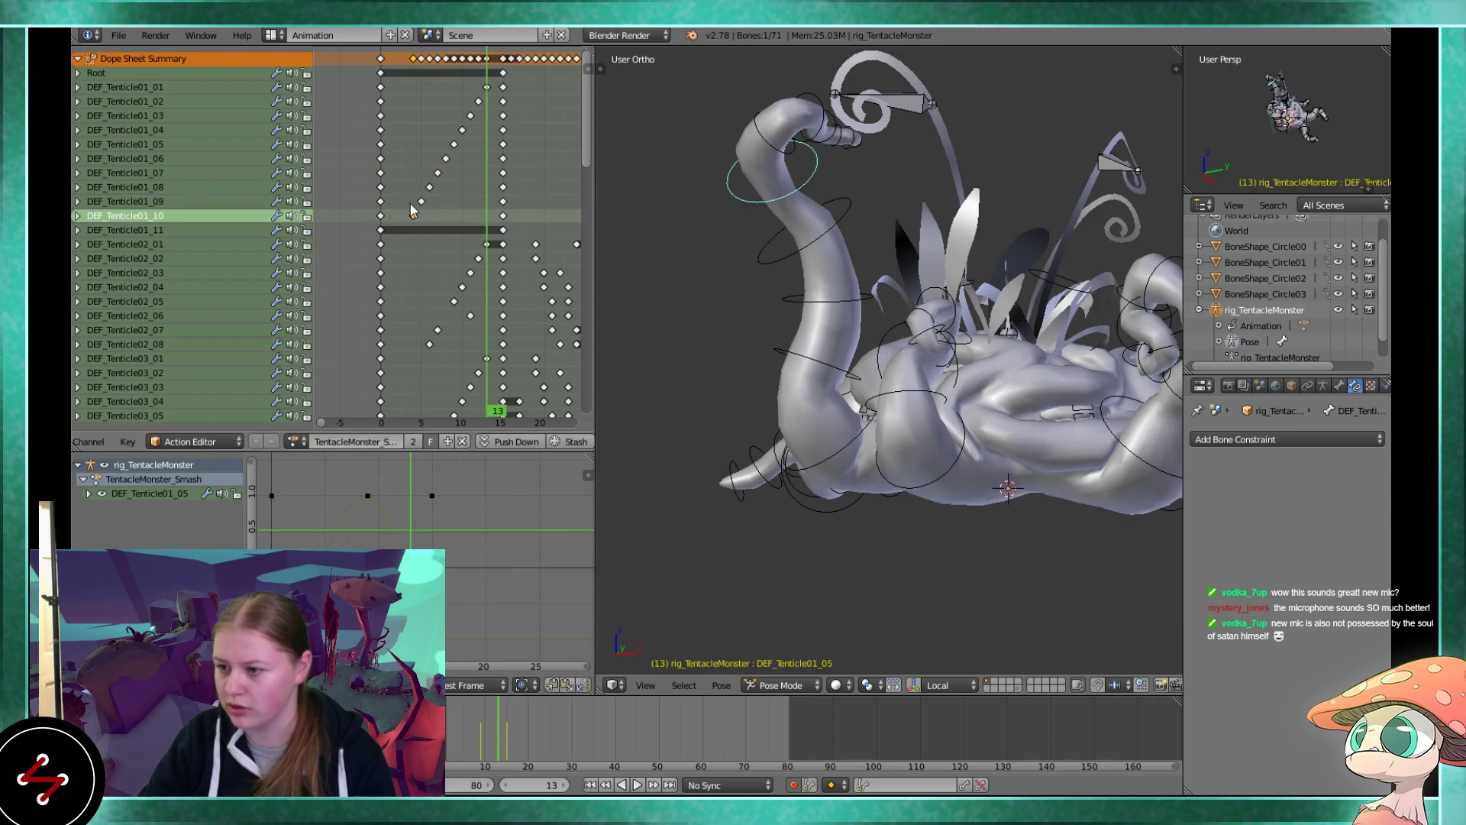
Play and scrub the first frames of the action from several angles to examine the staggered rise of the DEF_Tenticle01 tentacle
key("shift+alt+a")
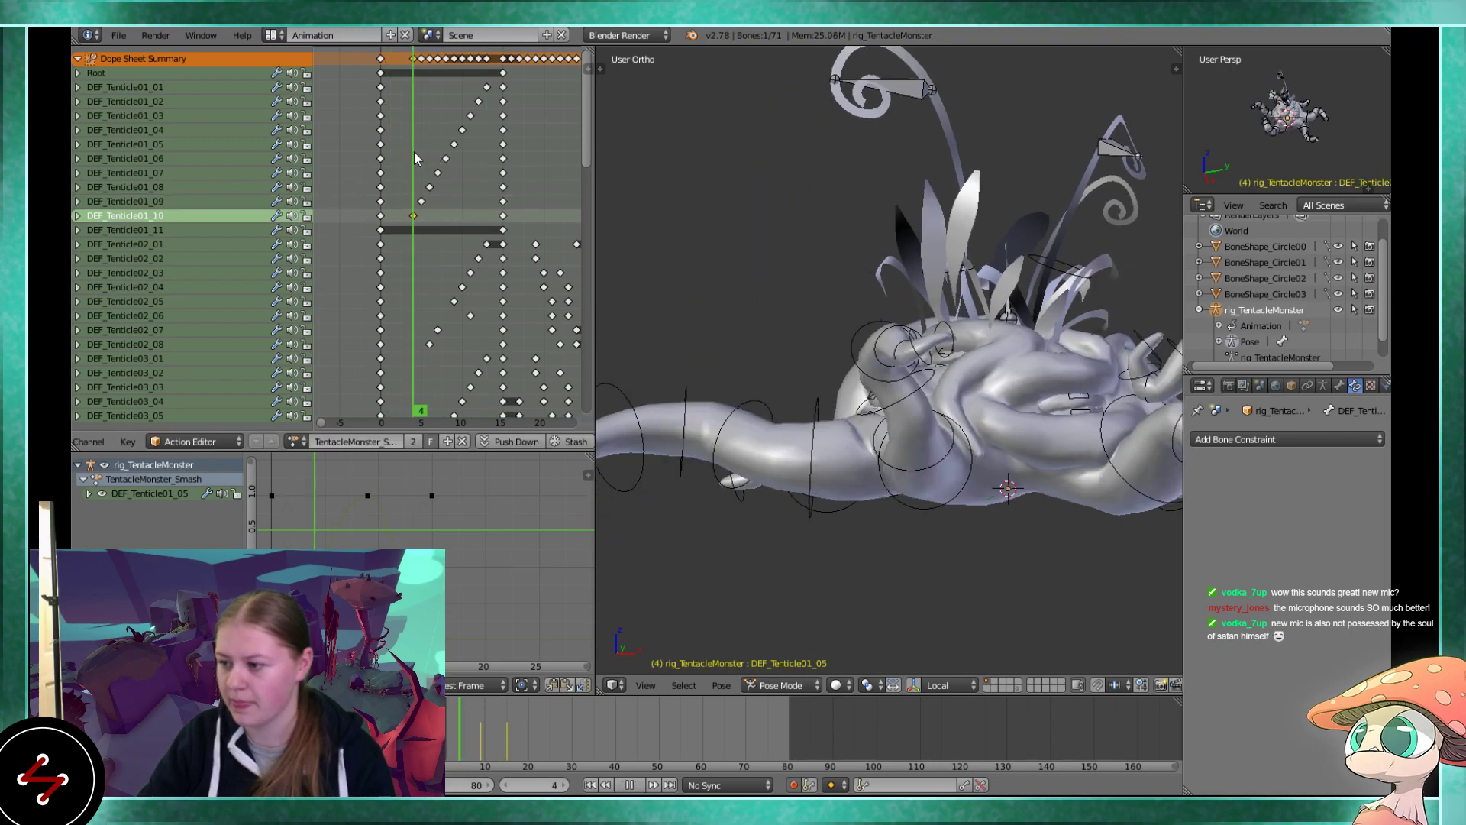
left_click_drag(460, 164, 430, 162)
middle_click_drag(771, 279, 844, 265, "shift")
middle_click_drag(730, 248, 982, 262)
left_click_drag(473, 190, 417, 195)
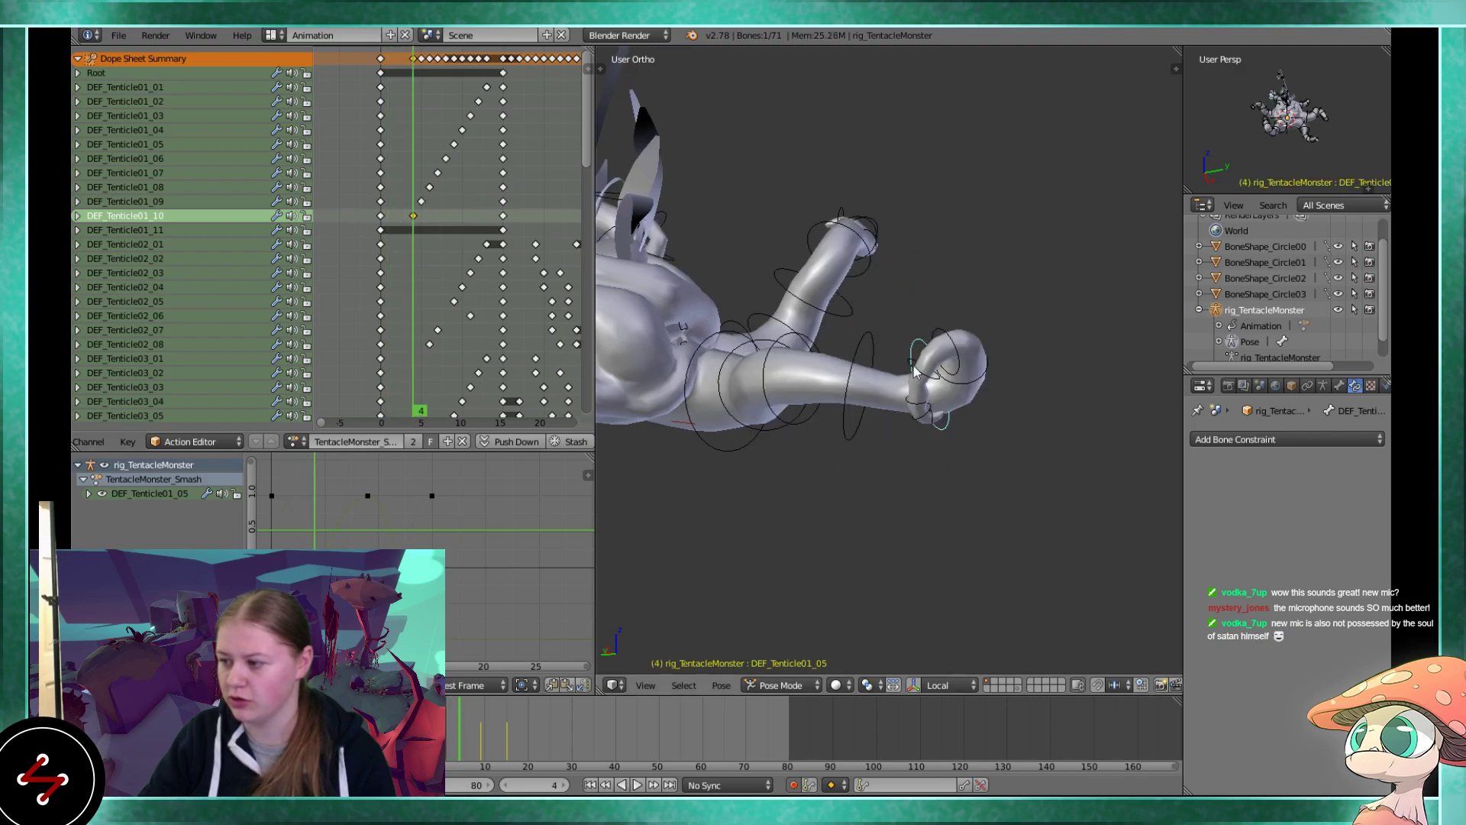
key("alt+a")
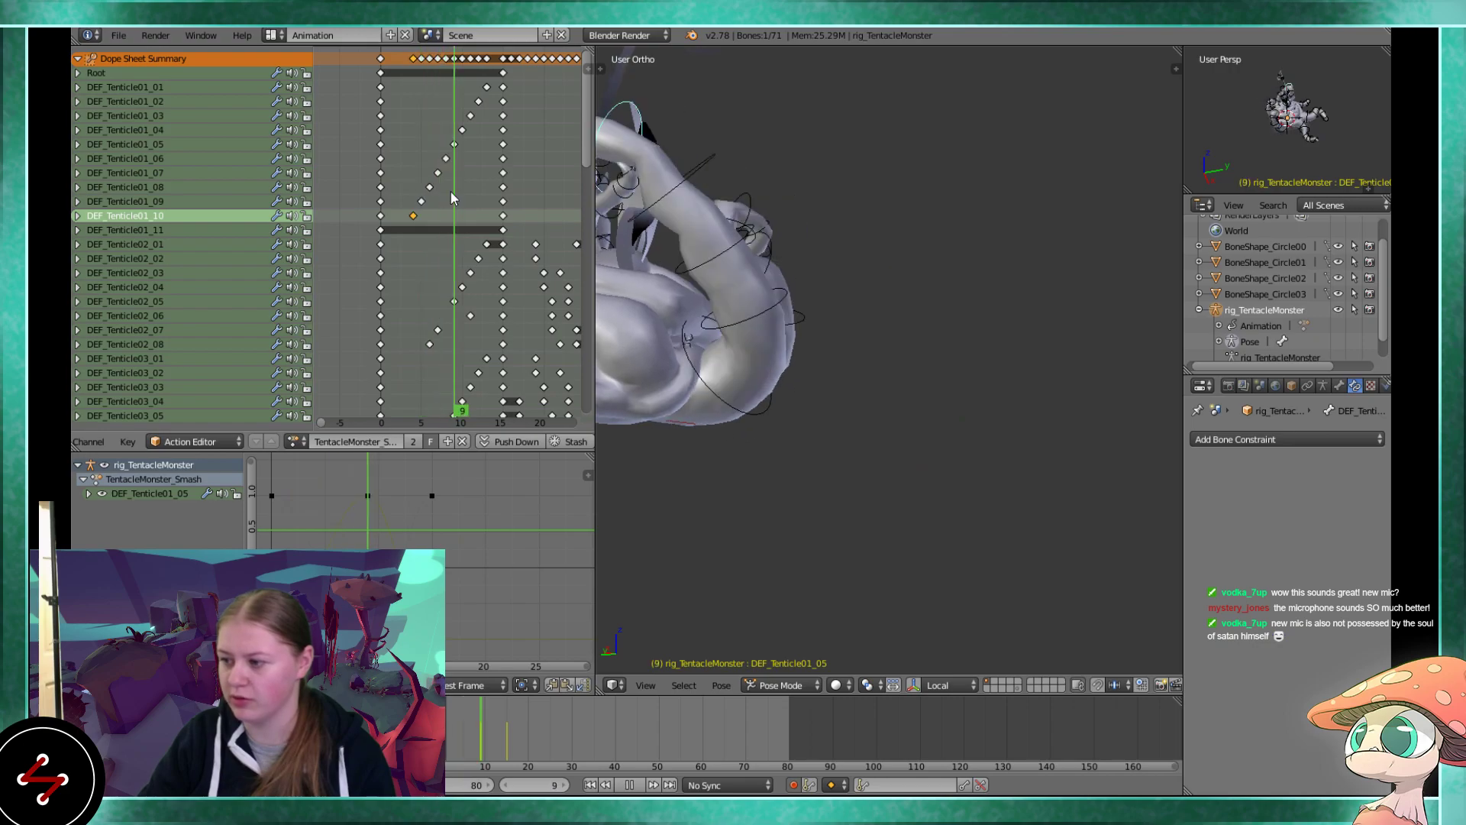
key("Escape")
middle_click_drag(840, 336, 994, 348)
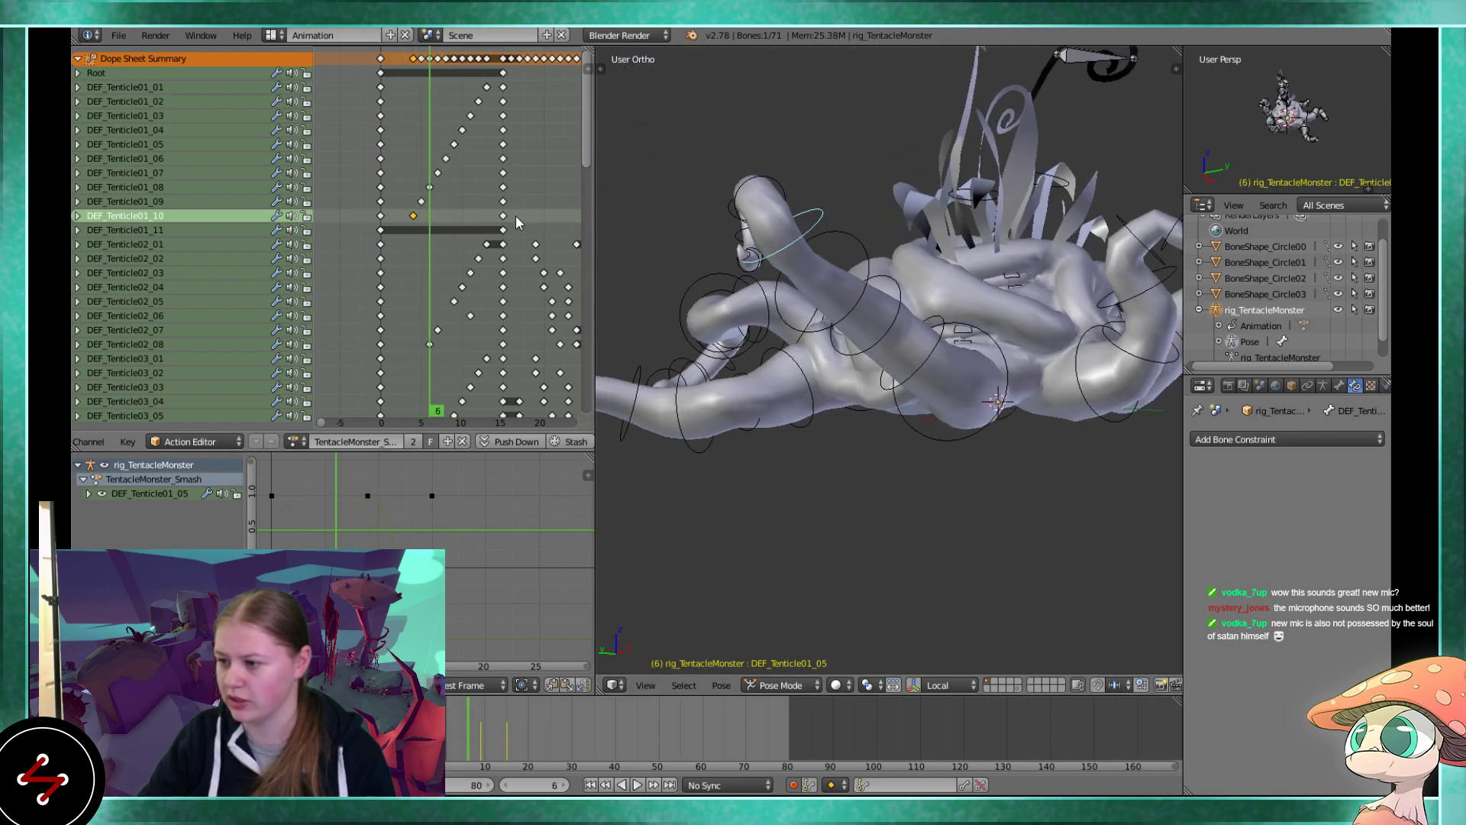
key("alt+a")
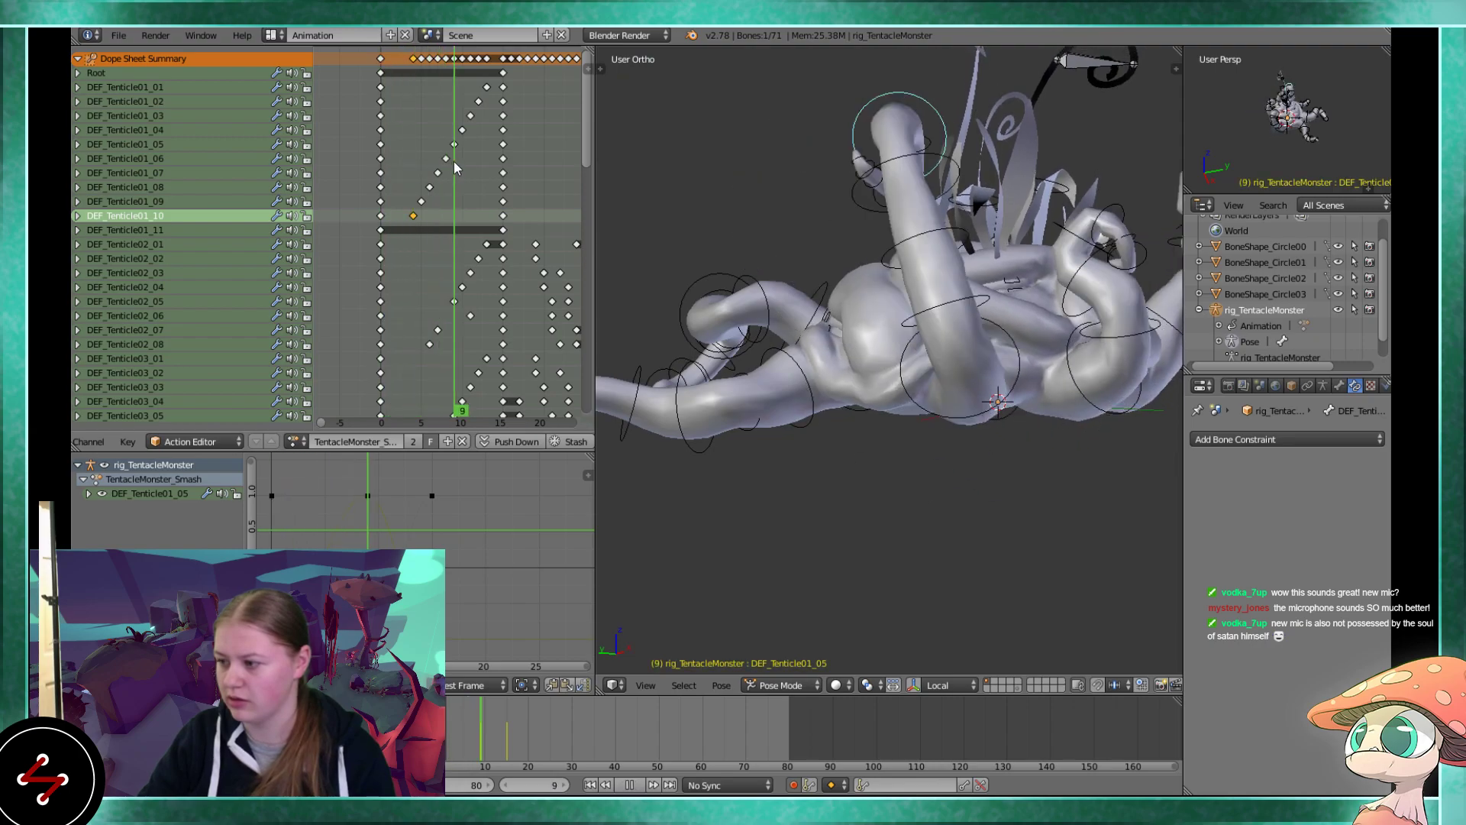
Rotate the DEF_Tenticle01_02 and DEF_Tenticle01_03 bones at frame 6 to raise the tentacle, and key DEF_Tenticle01_04 there
left_click_drag(384, 157, 429, 163)
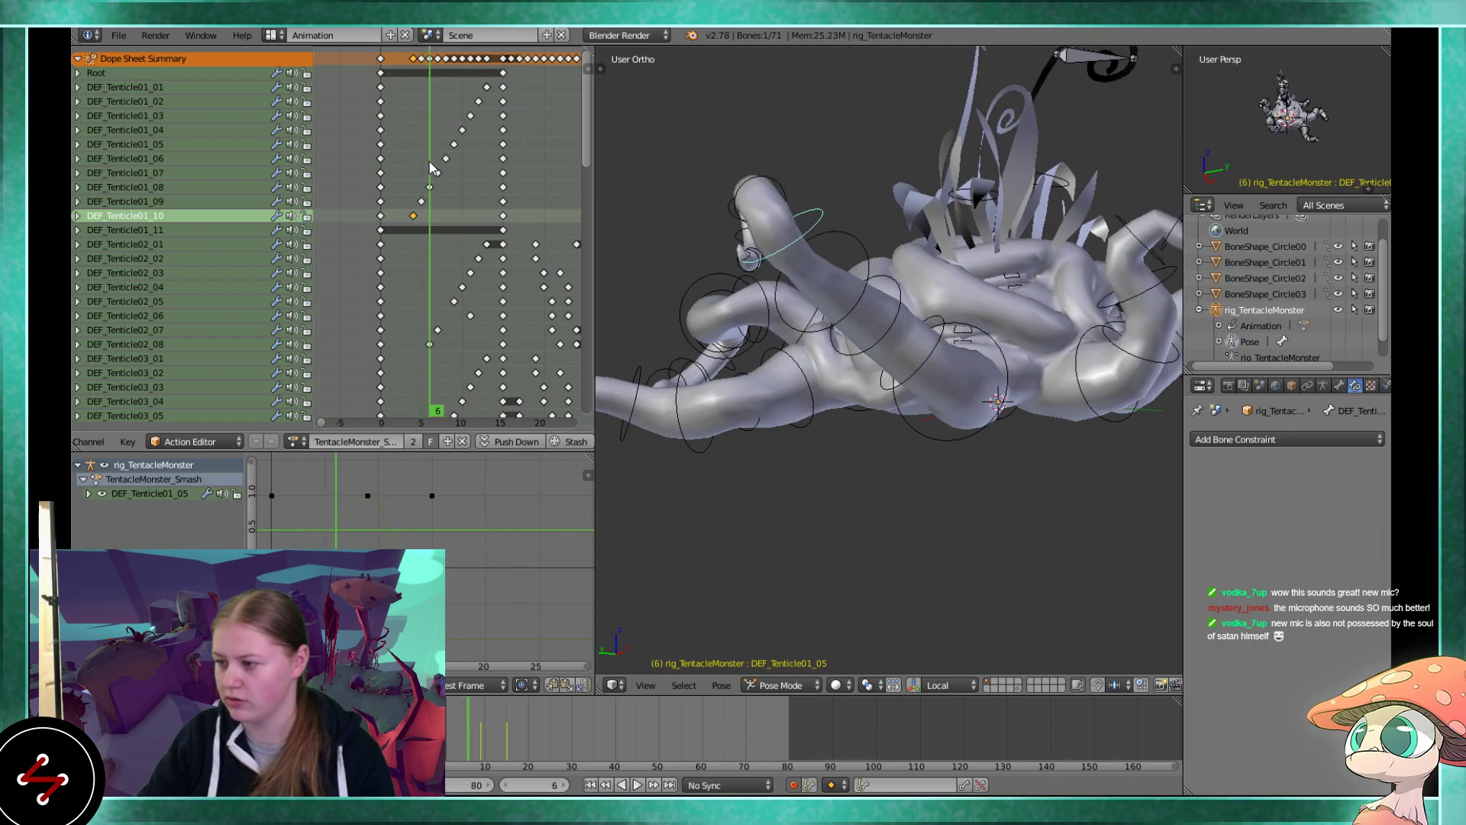
right_click(938, 336)
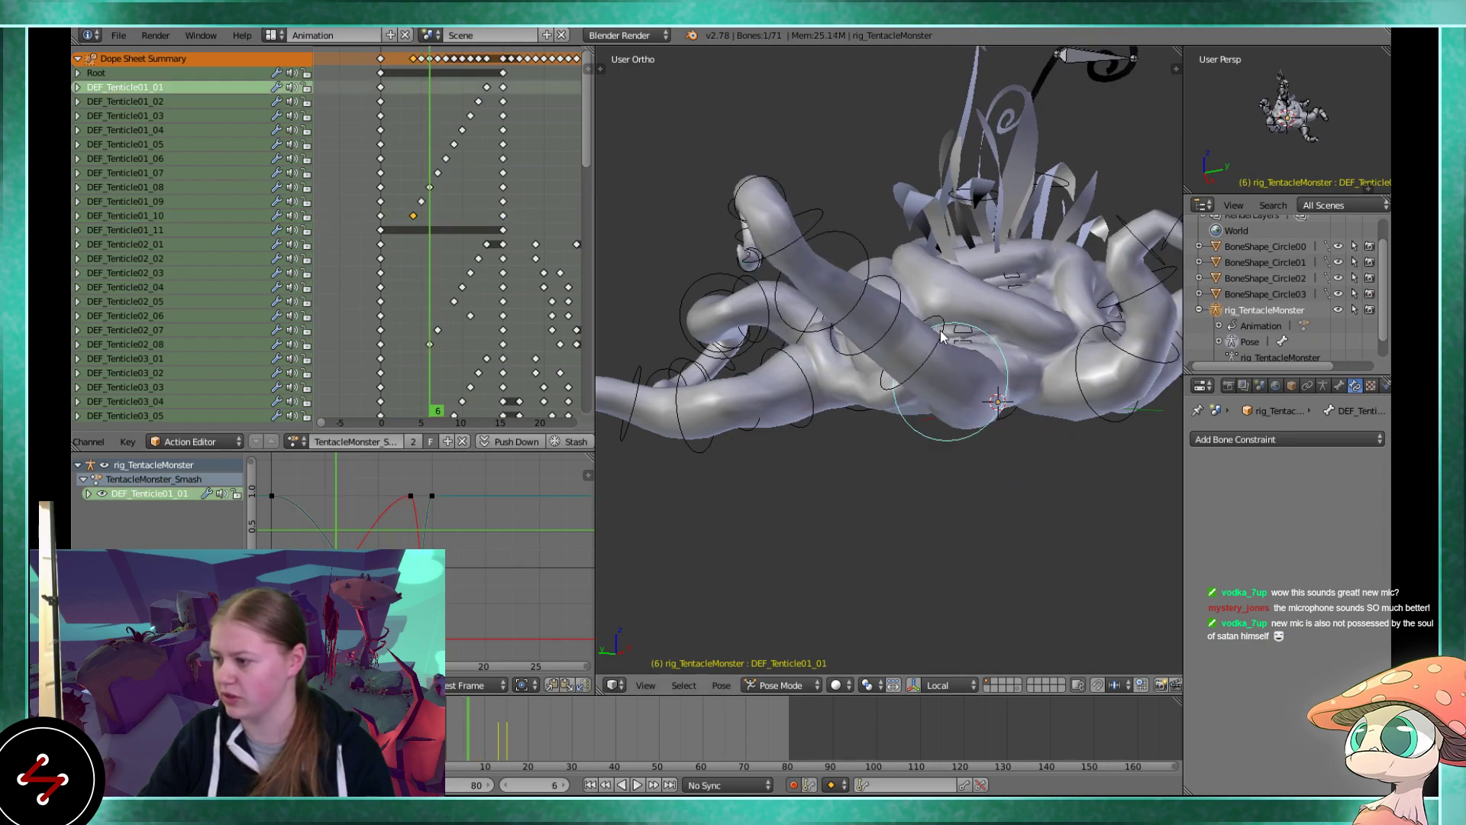
right_click(937, 337)
middle_click_drag(965, 369, 923, 369, "shift")
key("r")
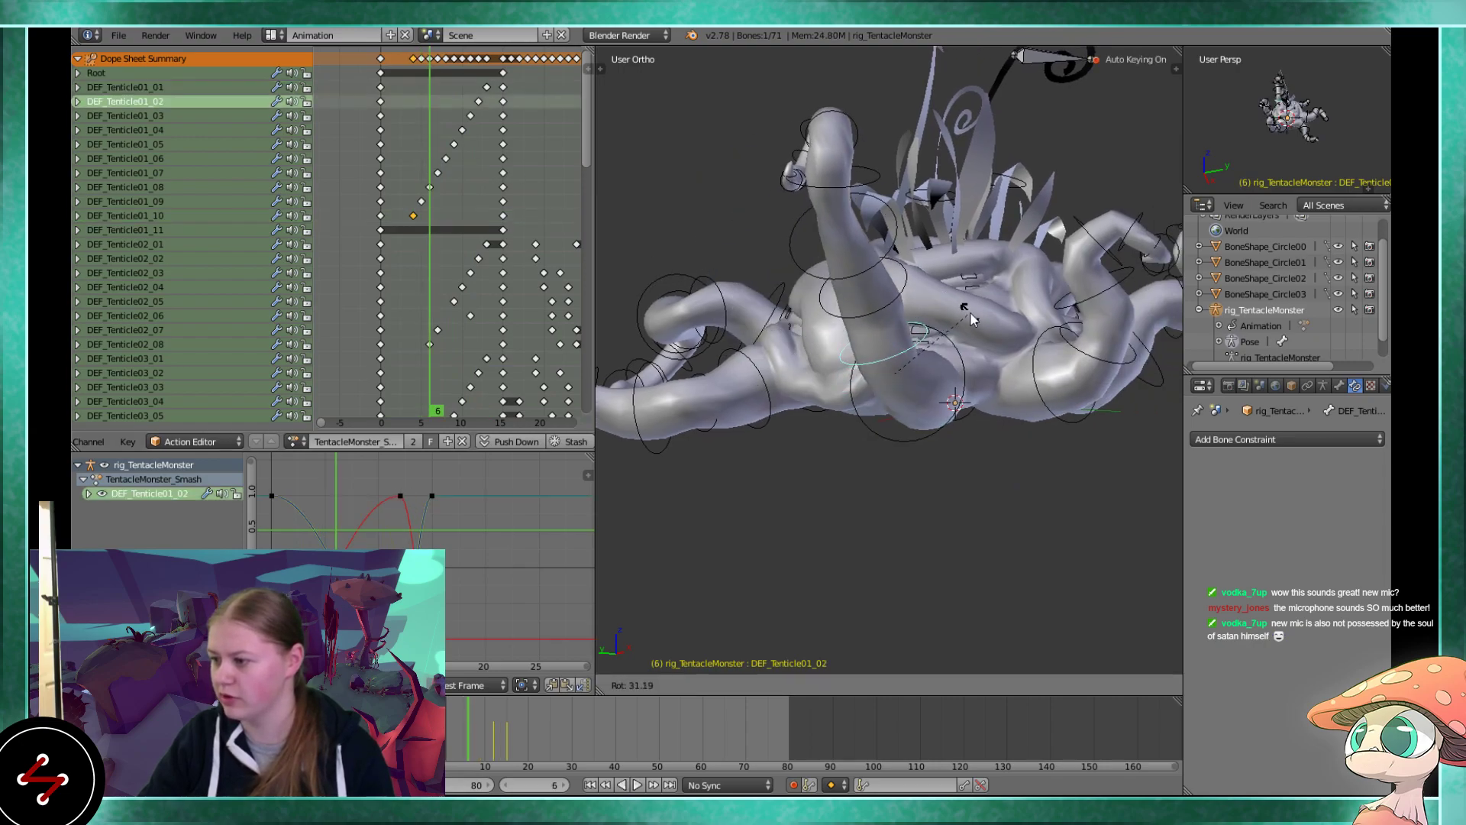
left_click(910, 292)
right_click(904, 284)
key("r")
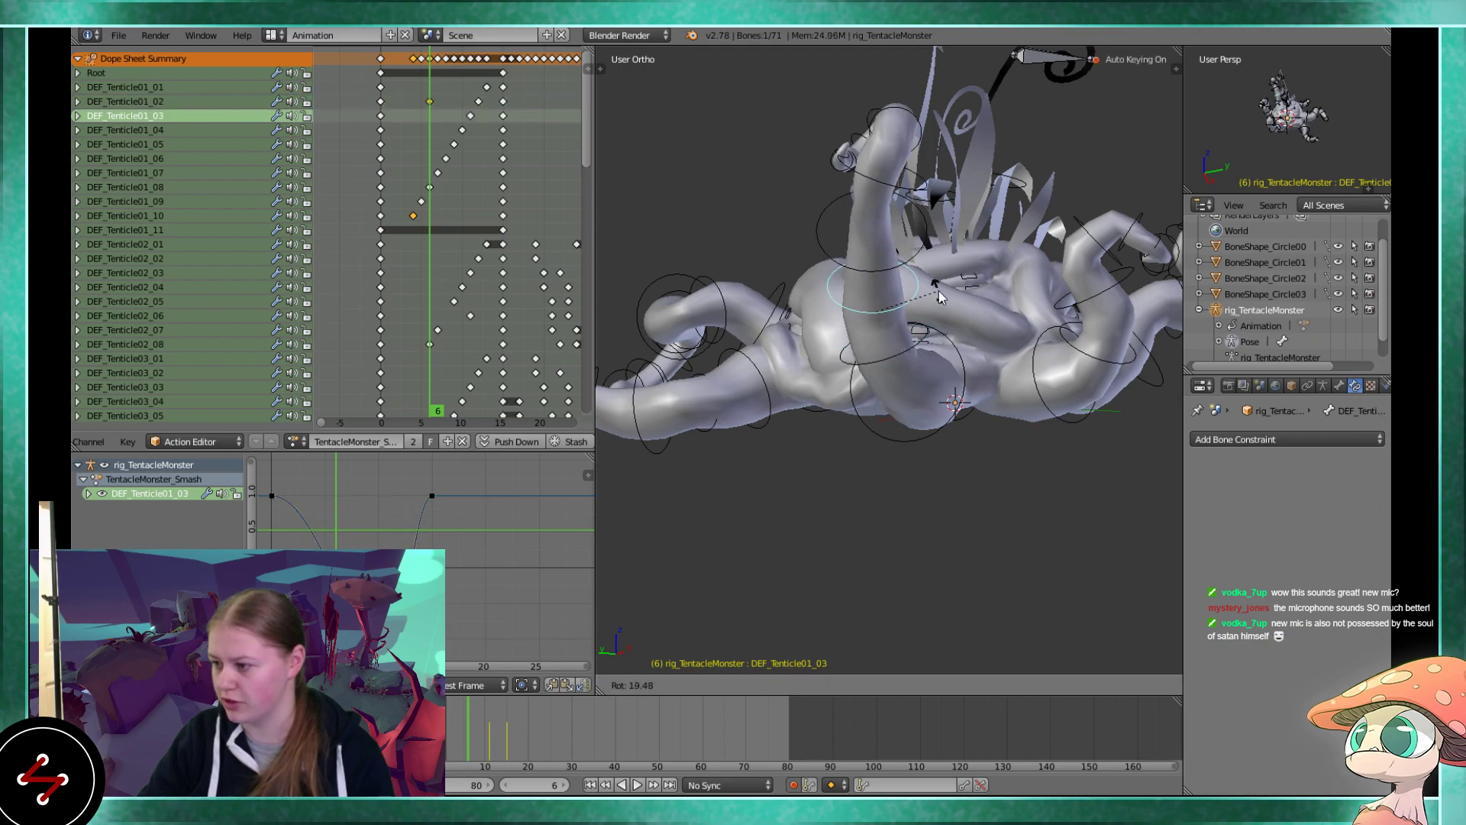
left_click(927, 290)
right_click(918, 262)
key("r")
left_click(849, 258)
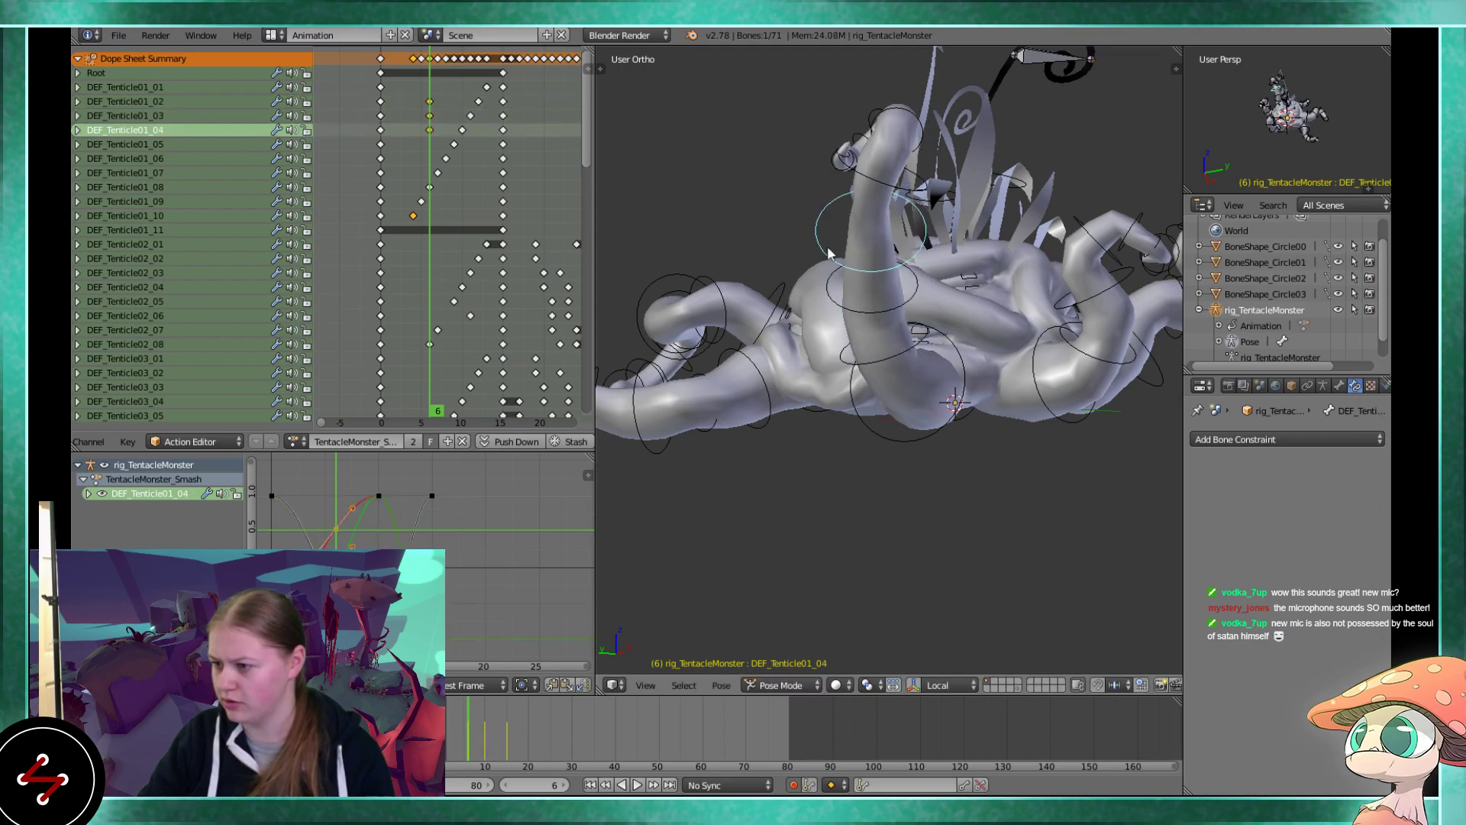
Delete the frame 15 keyframes of DEF_Tenticle01_01 through DEF_Tenticle01_10, keeping the Root keyframe
scroll(422, 111, "up", 1)
key("alt+a")
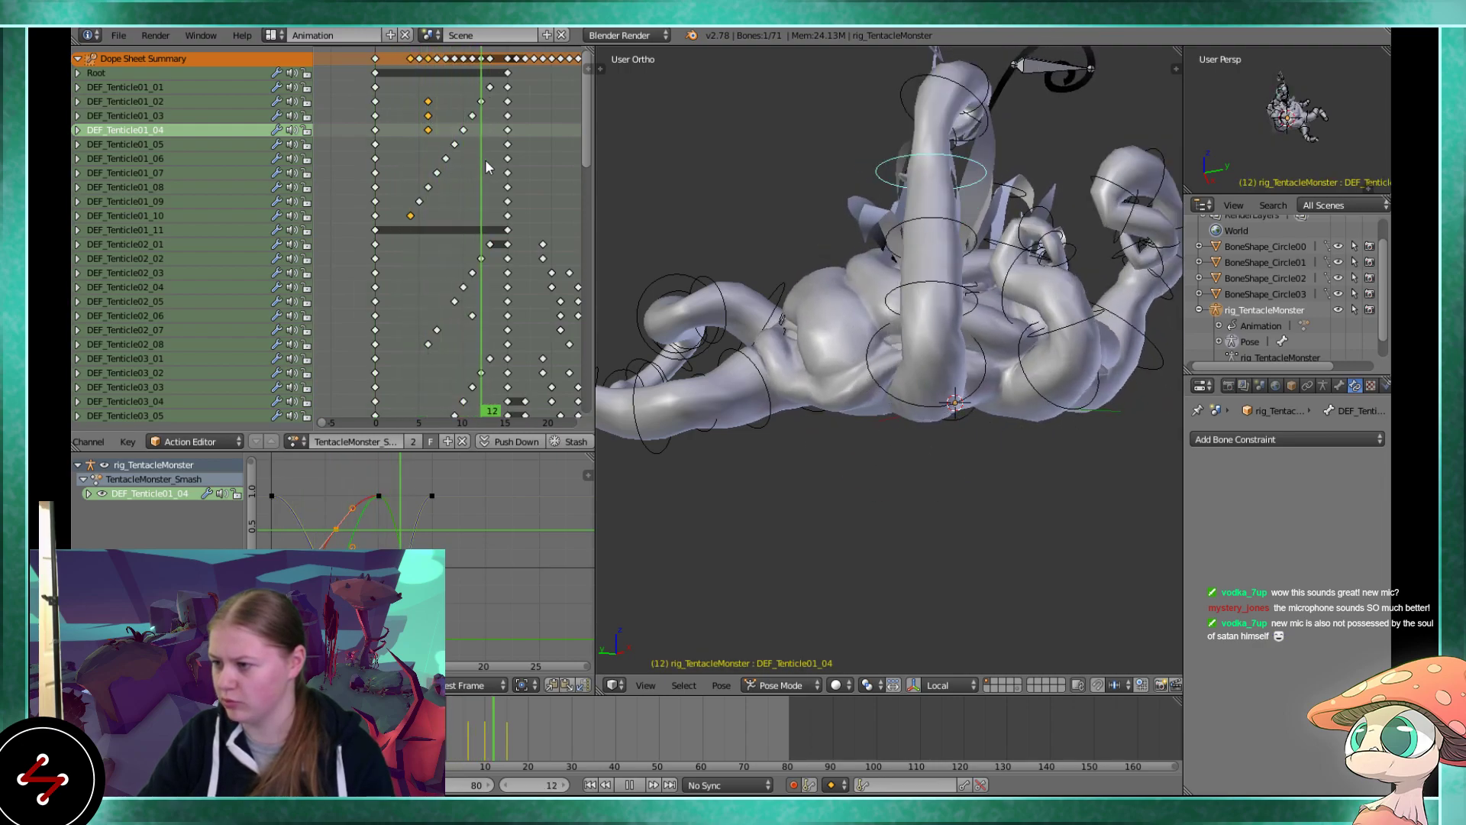
key("alt+a")
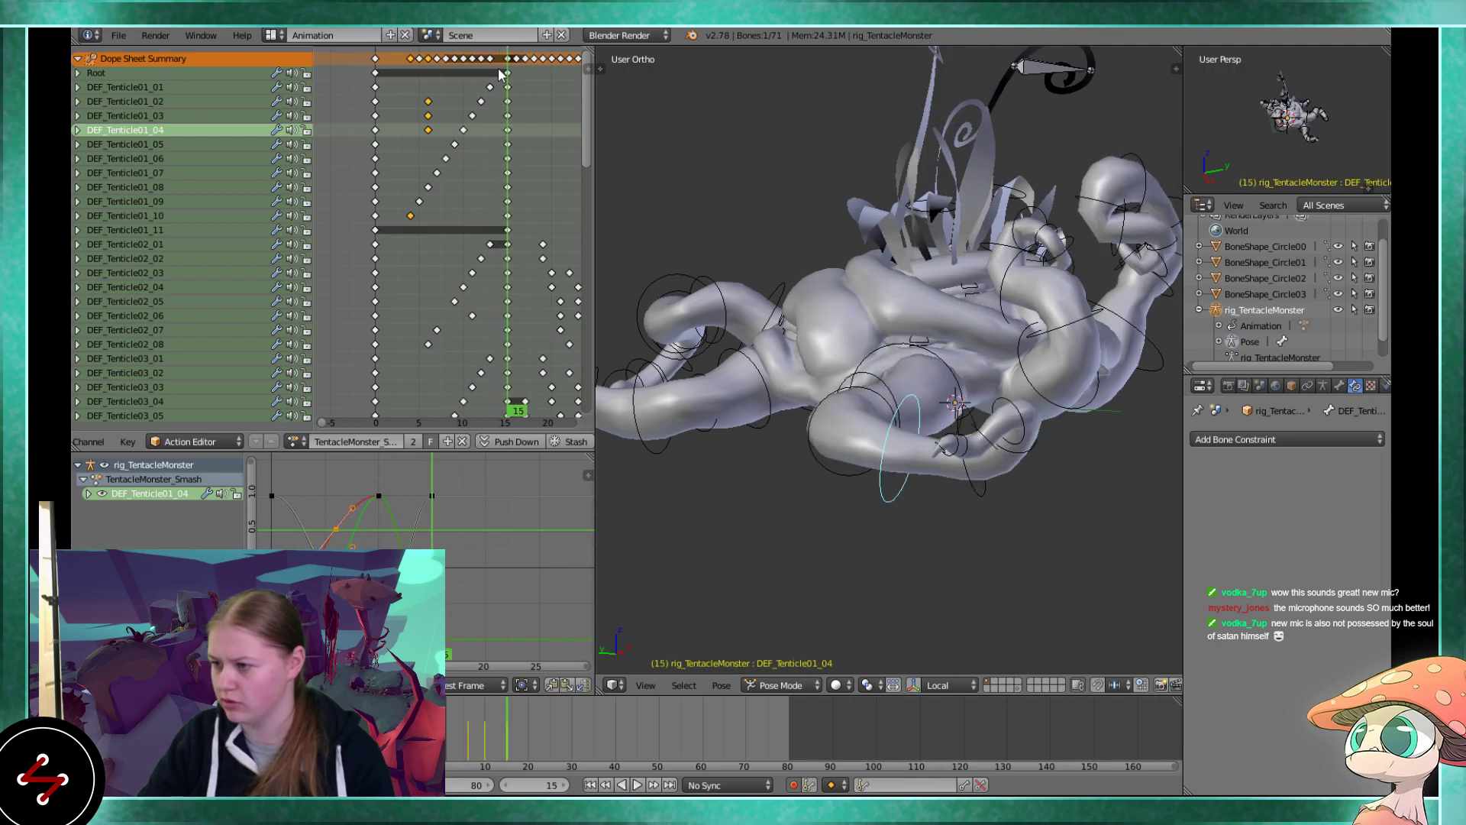
left_click(508, 74)
left_click_drag(516, 67, 507, 219)
key("x")
left_click(502, 218)
key("ctrl+z")
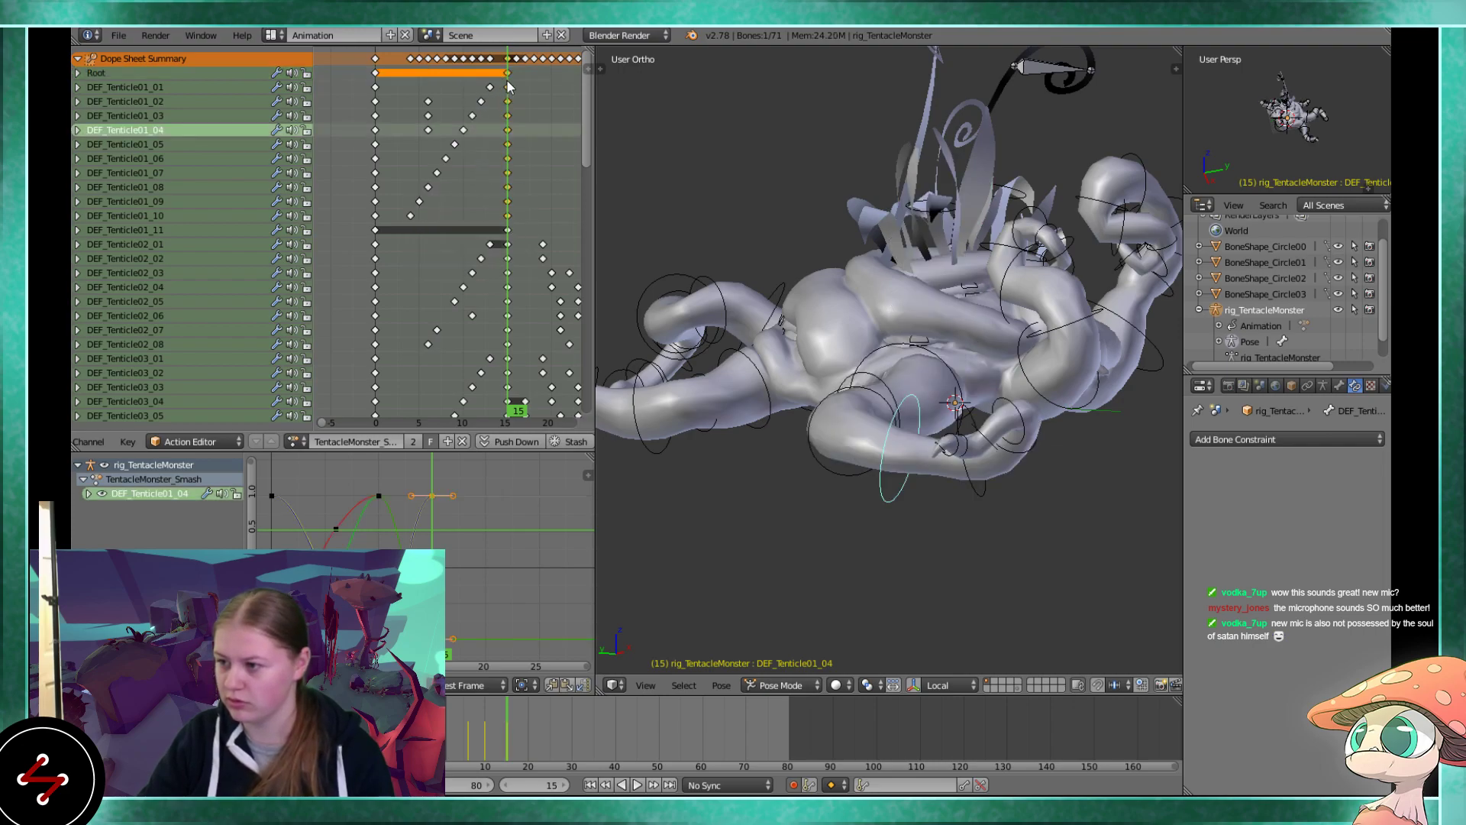
key("ctrl+shift+z")
Shift the rising keyframes of DEF_Tenticle01_01 through DEF_Tenticle01_10 one frame later, leaving the frame 0 keys in place
key("alt+a")
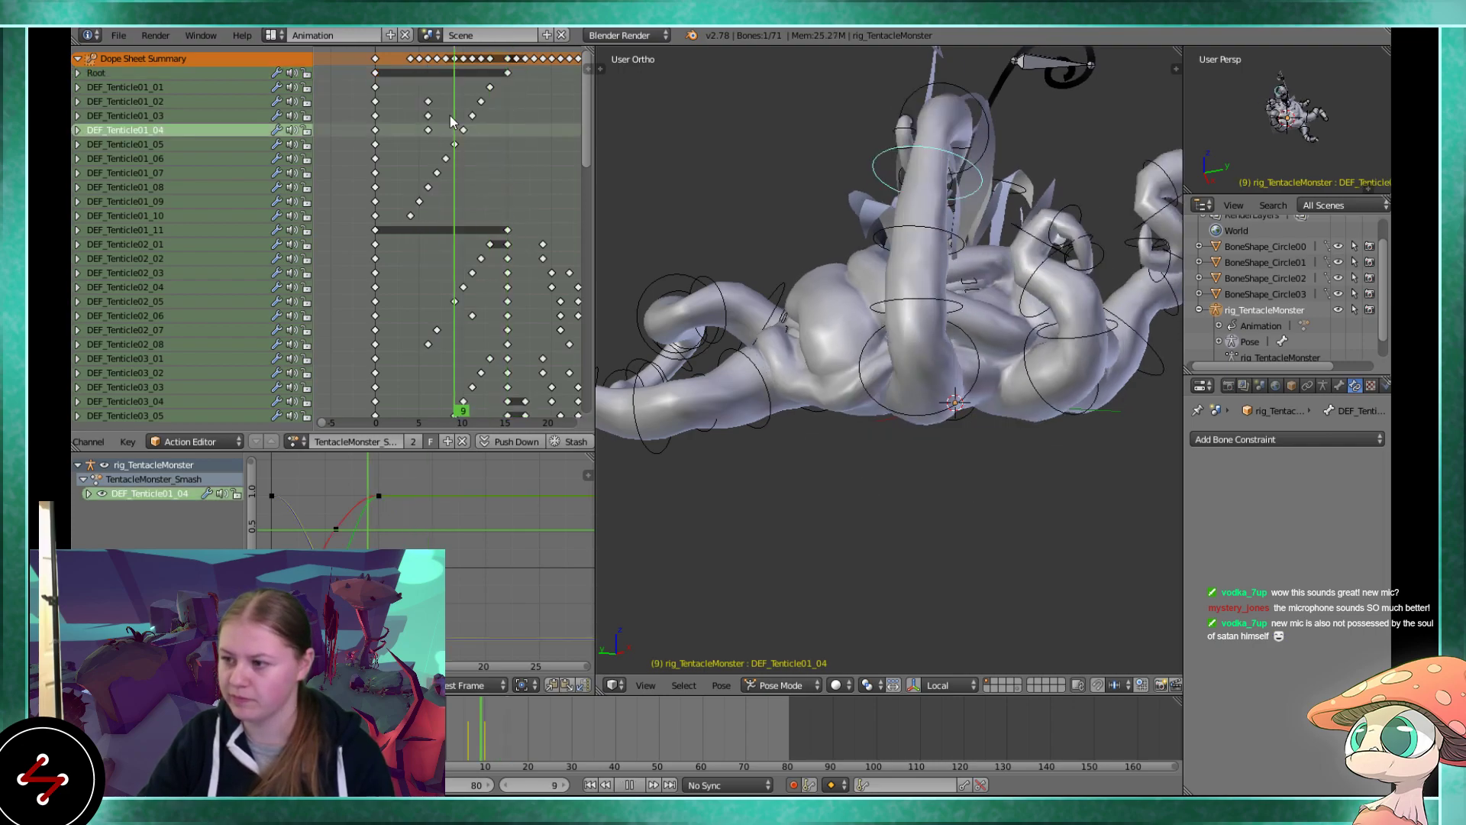
left_click(490, 88)
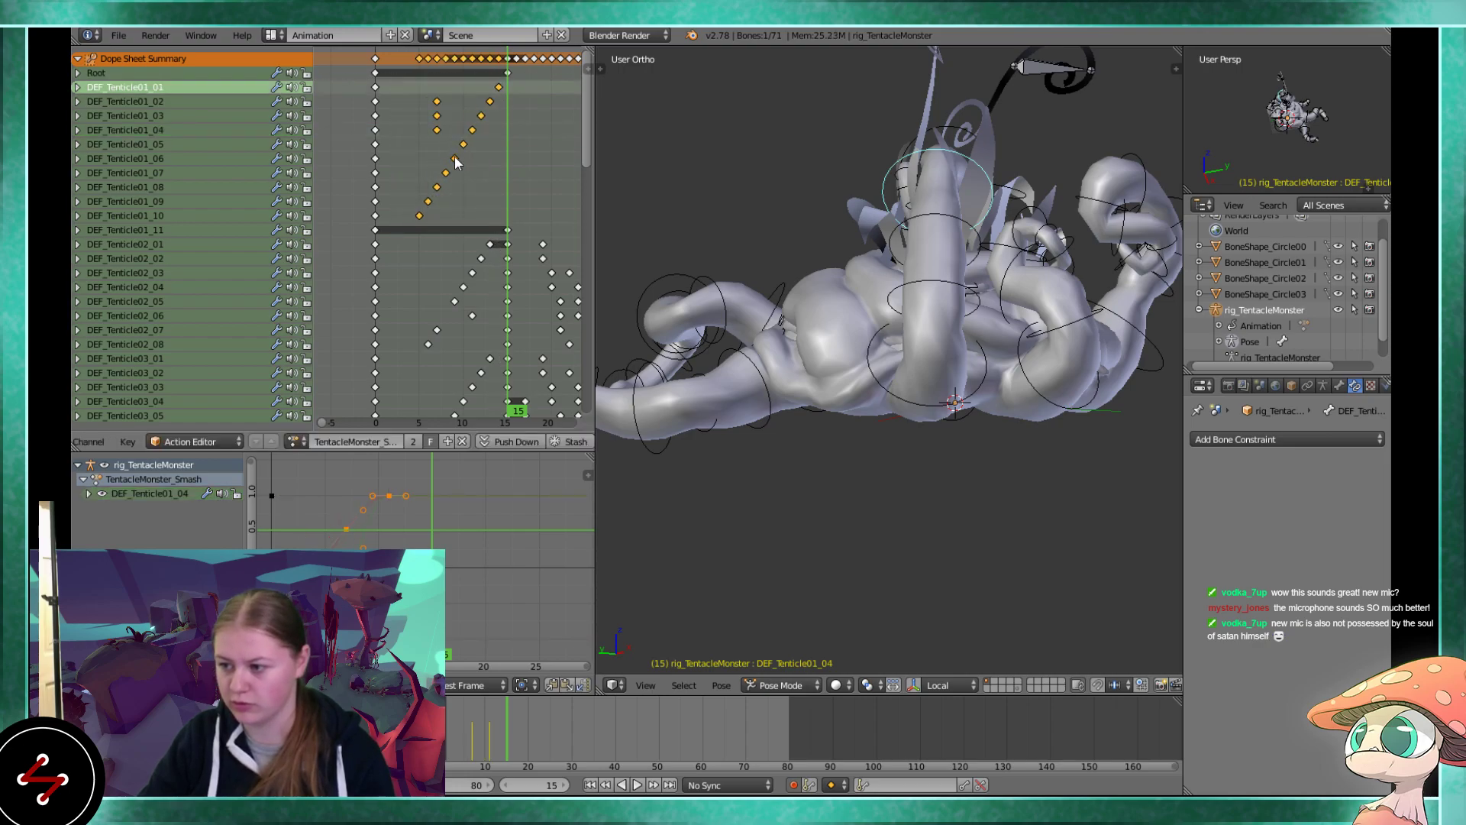
Step back to frames 10 and 11 and compare the DEF_Tenticle01 keyframe timing with the DEF_Tenticle02 and DEF_Tenticle03 rows
left_click(472, 316)
key("Left")
key("Left")
key("Left")
key("Left")
key("Left")
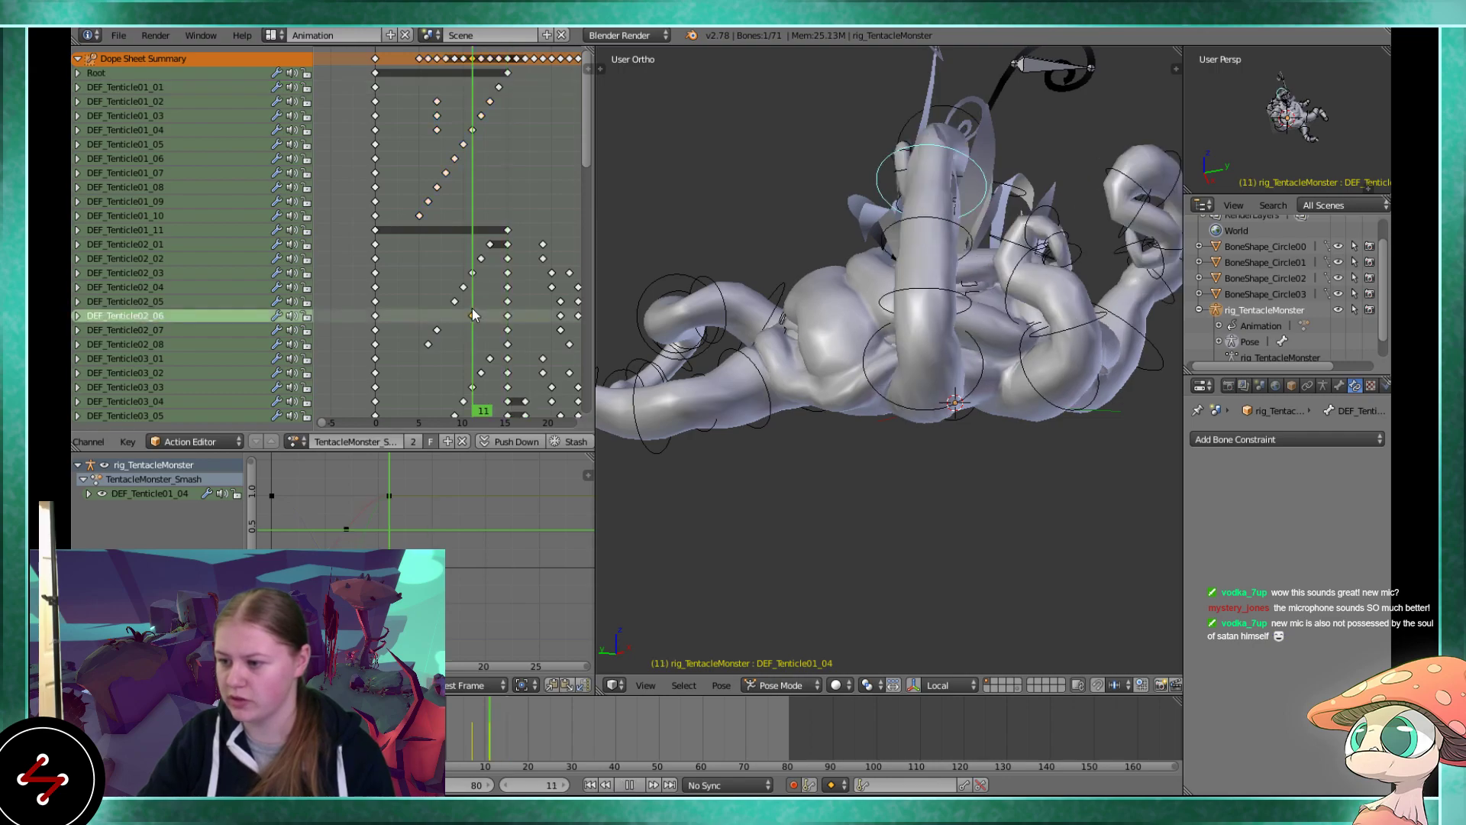
middle_click_drag(470, 309, 471, 248)
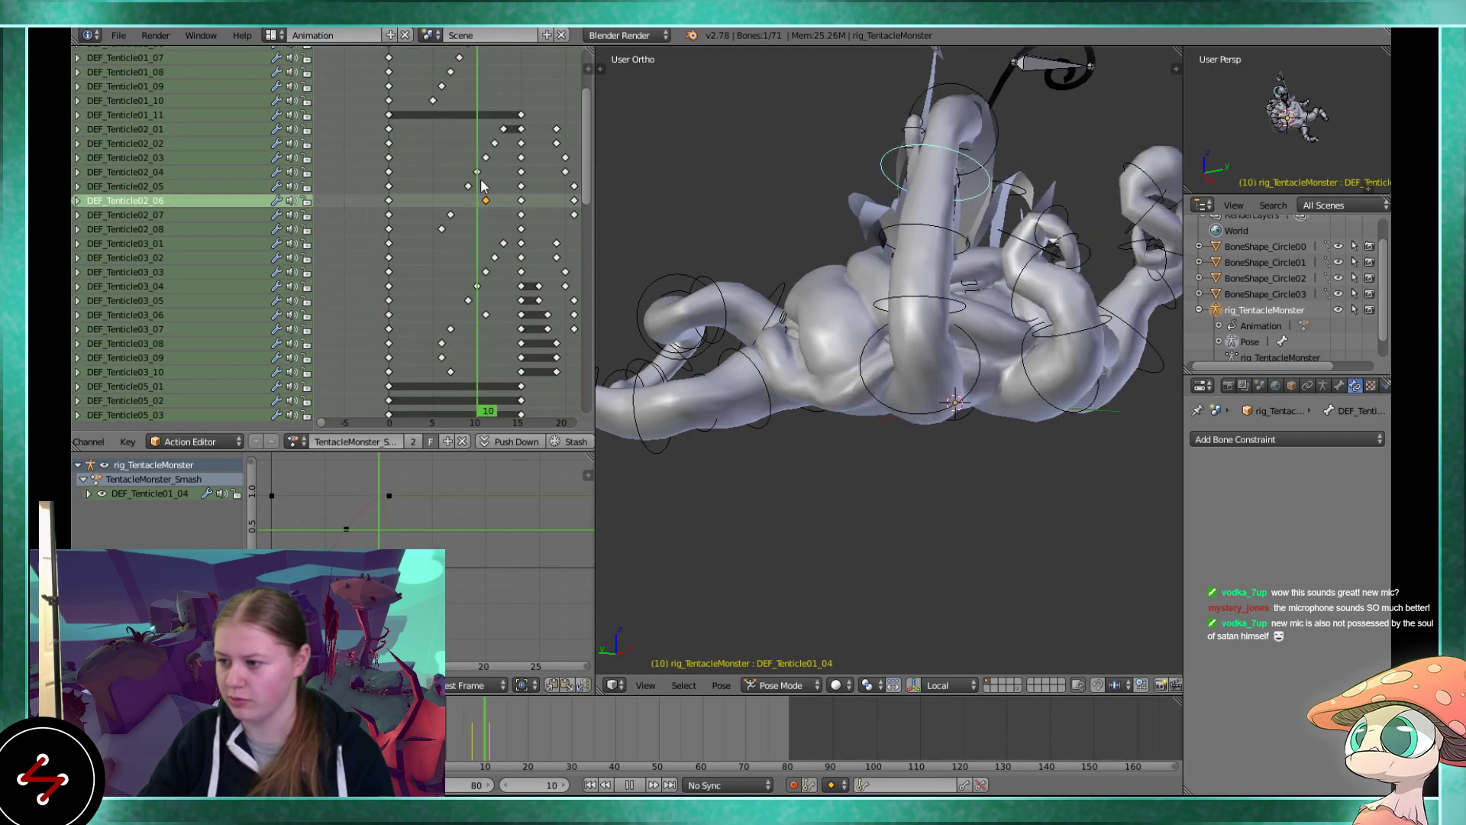
key("Right")
middle_click_drag(500, 199, 510, 229)
Play the tentacles' rise repeatedly and review the motion from the front of the monster
key("alt+a")
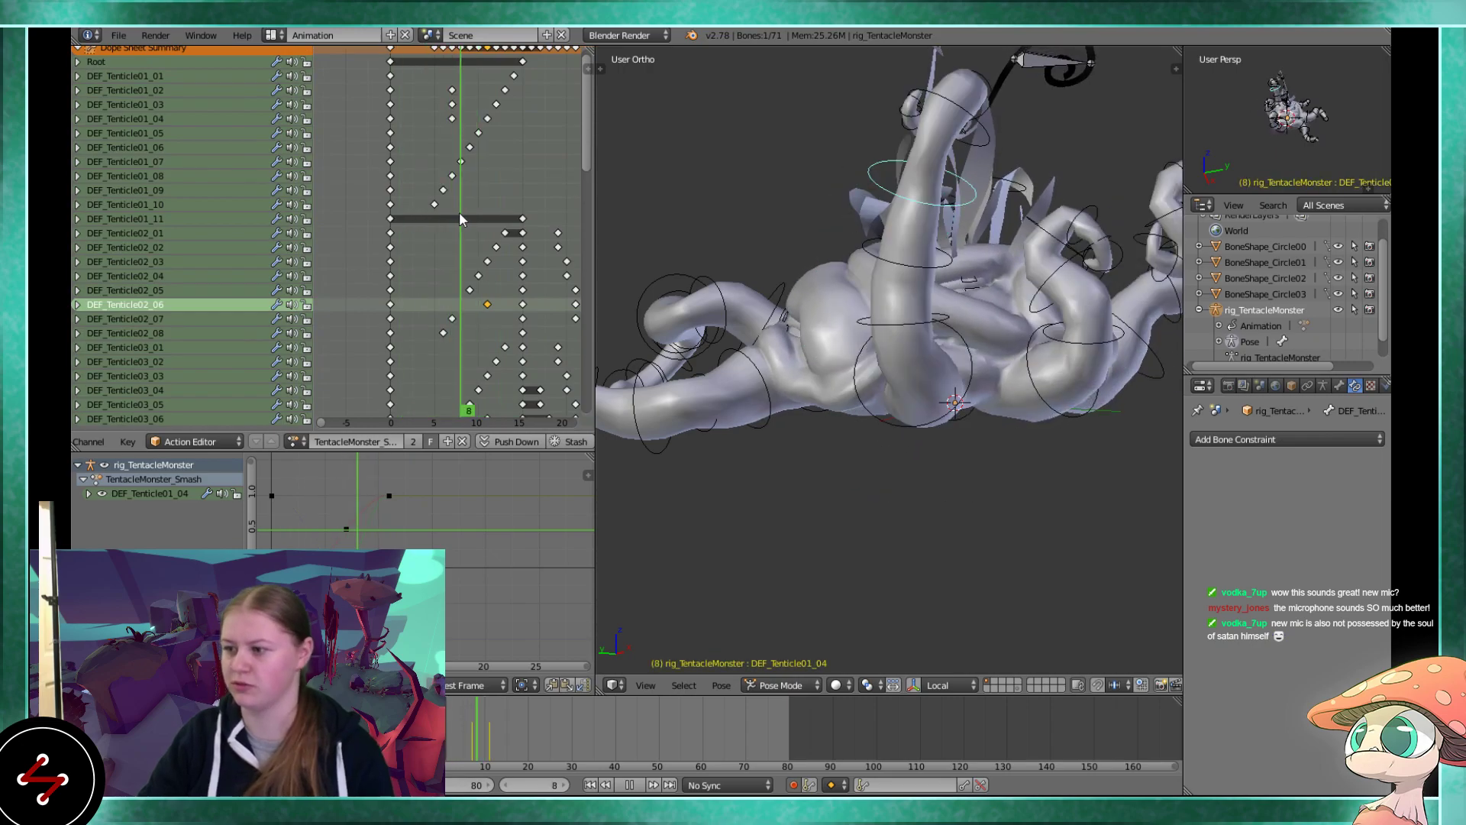
key("alt+a")
middle_click_drag(501, 298, 495, 236)
scroll(495, 235, "up", 1)
key("alt+a")
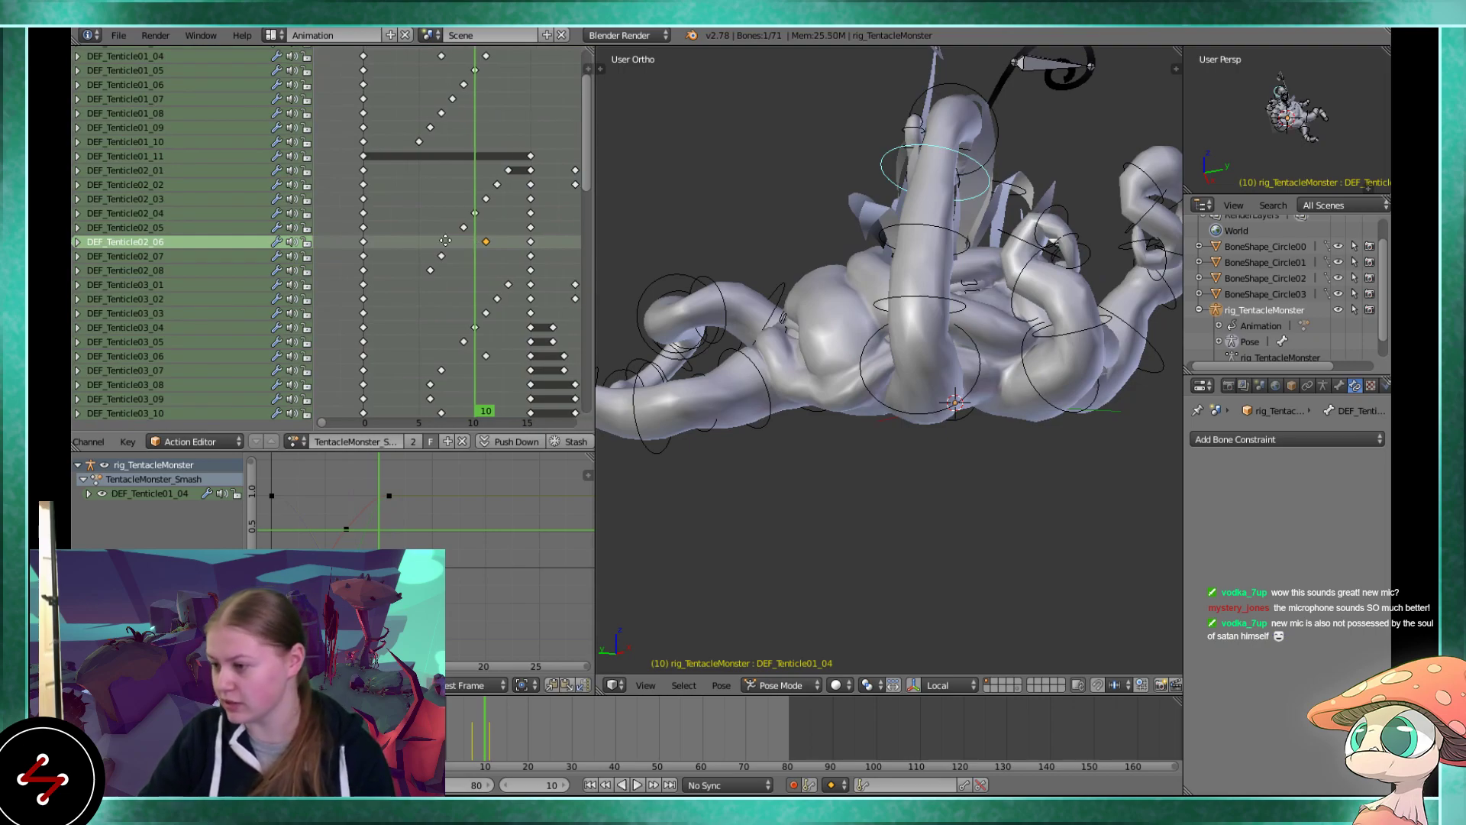
middle_click_drag(473, 246, 433, 239)
key("alt+a")
scroll(463, 234, "down", 1)
middle_click_drag(834, 334, 878, 399)
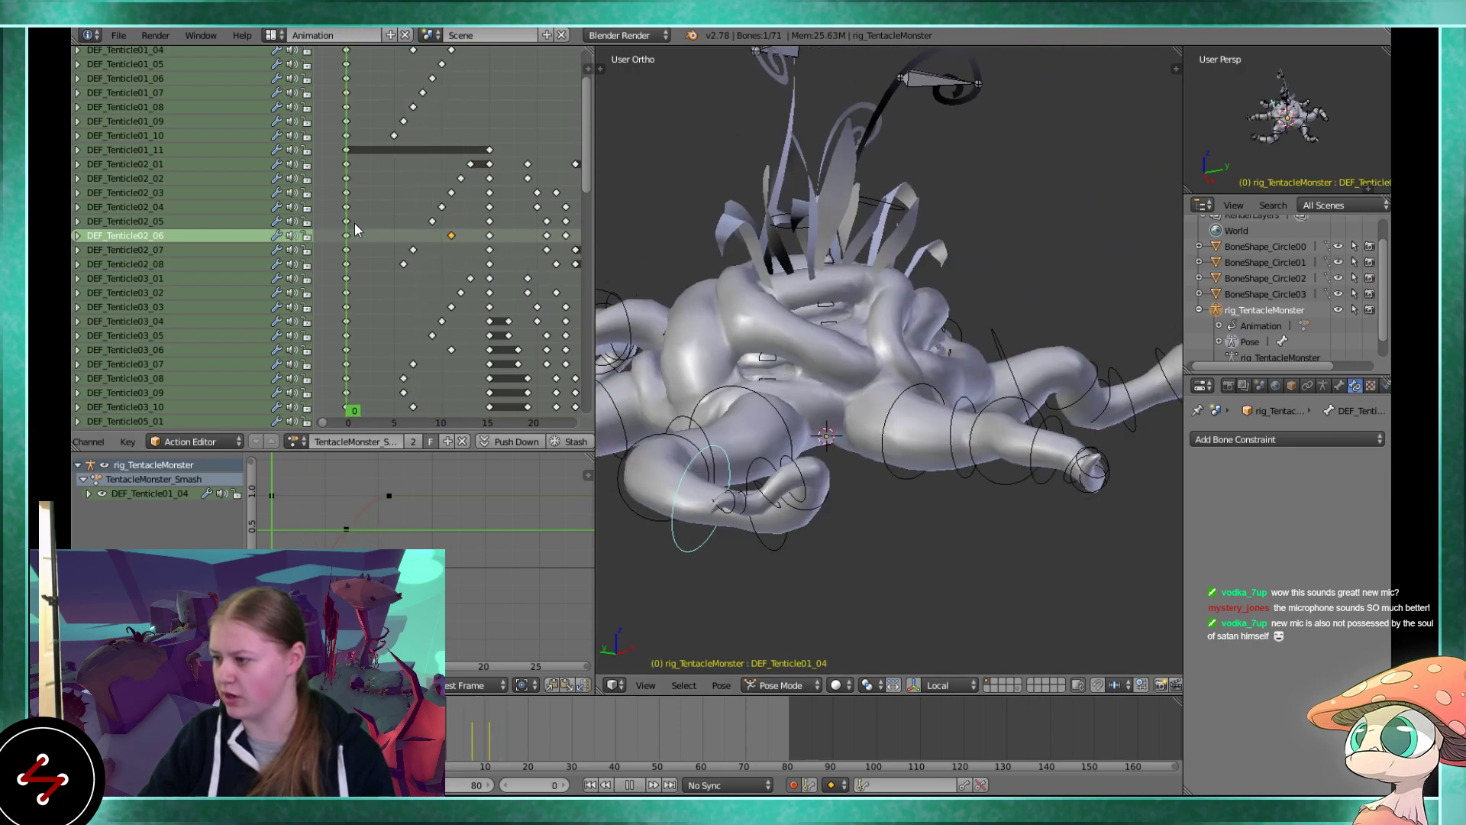
Scrub and play the rise around frames 4 to 7, examining the DEF_Tenticle01 tentacle from the front and side
middle_click_drag(389, 82, 411, 162)
left_click(406, 158)
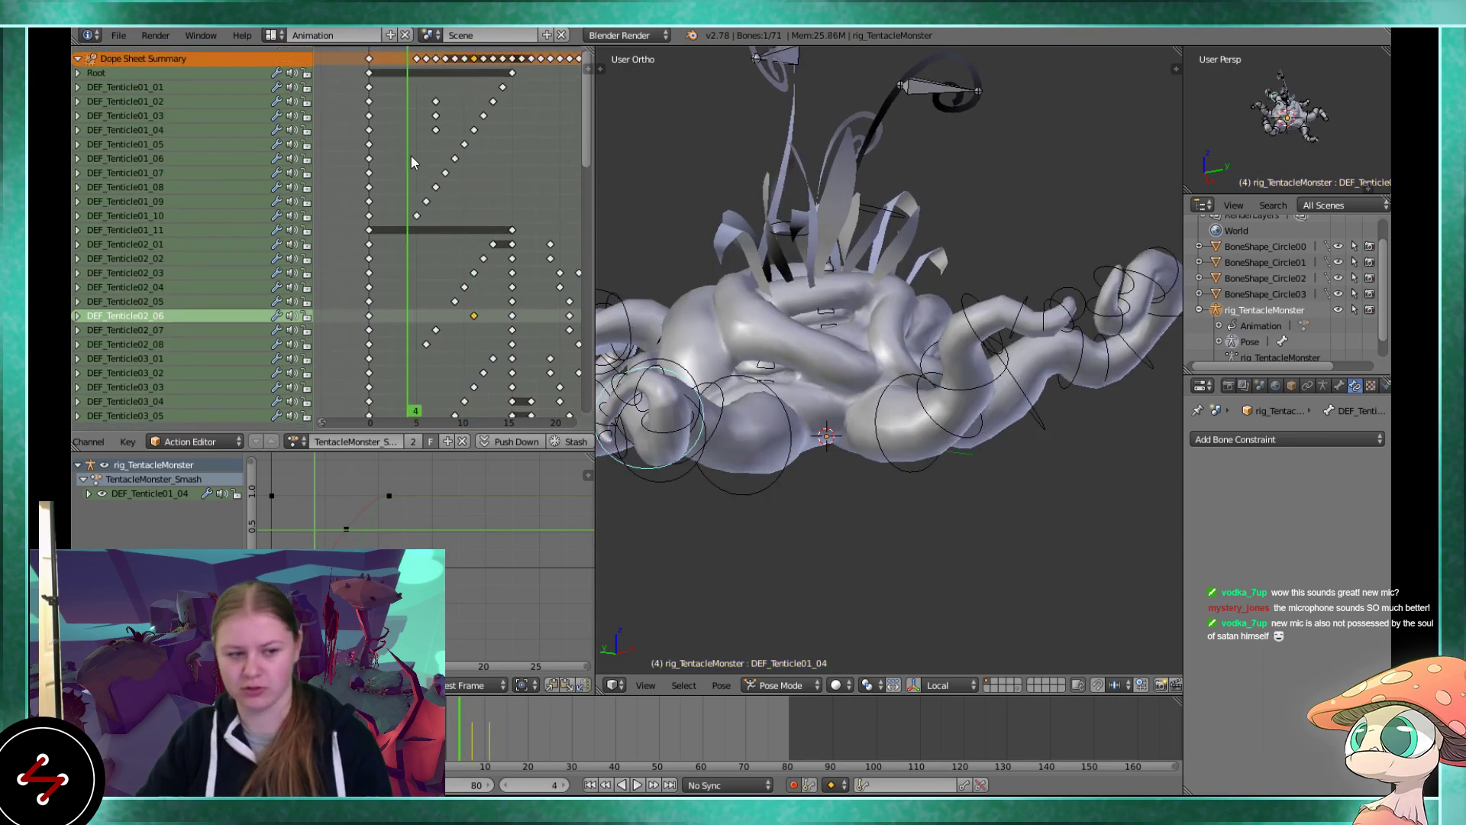
left_click(456, 160)
key("alt+a")
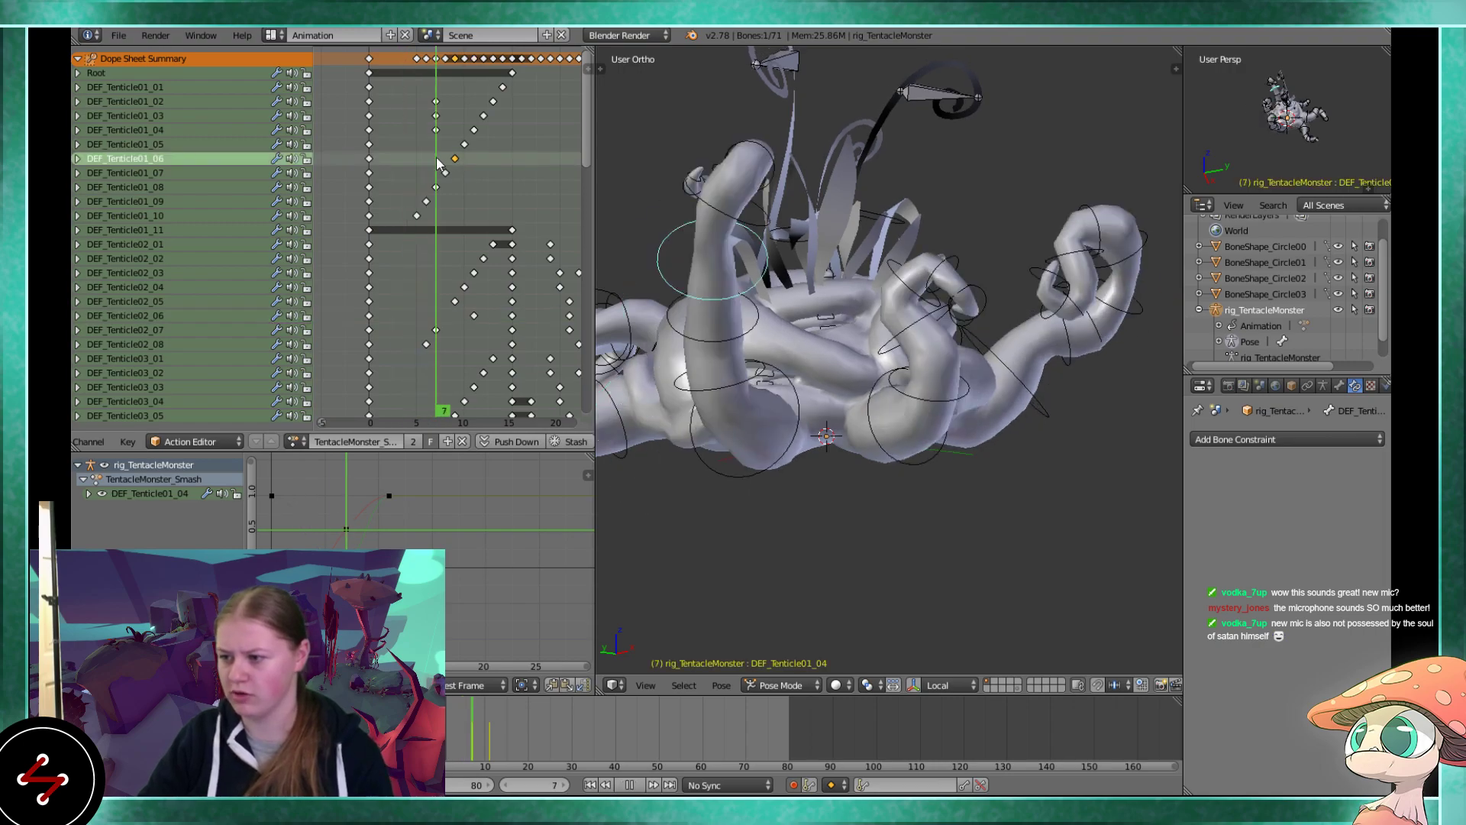
middle_click_drag(923, 300, 617, 212, "shift")
middle_click_drag(475, 192, 455, 187)
middle_click_drag(733, 259, 797, 281)
key("alt+a")
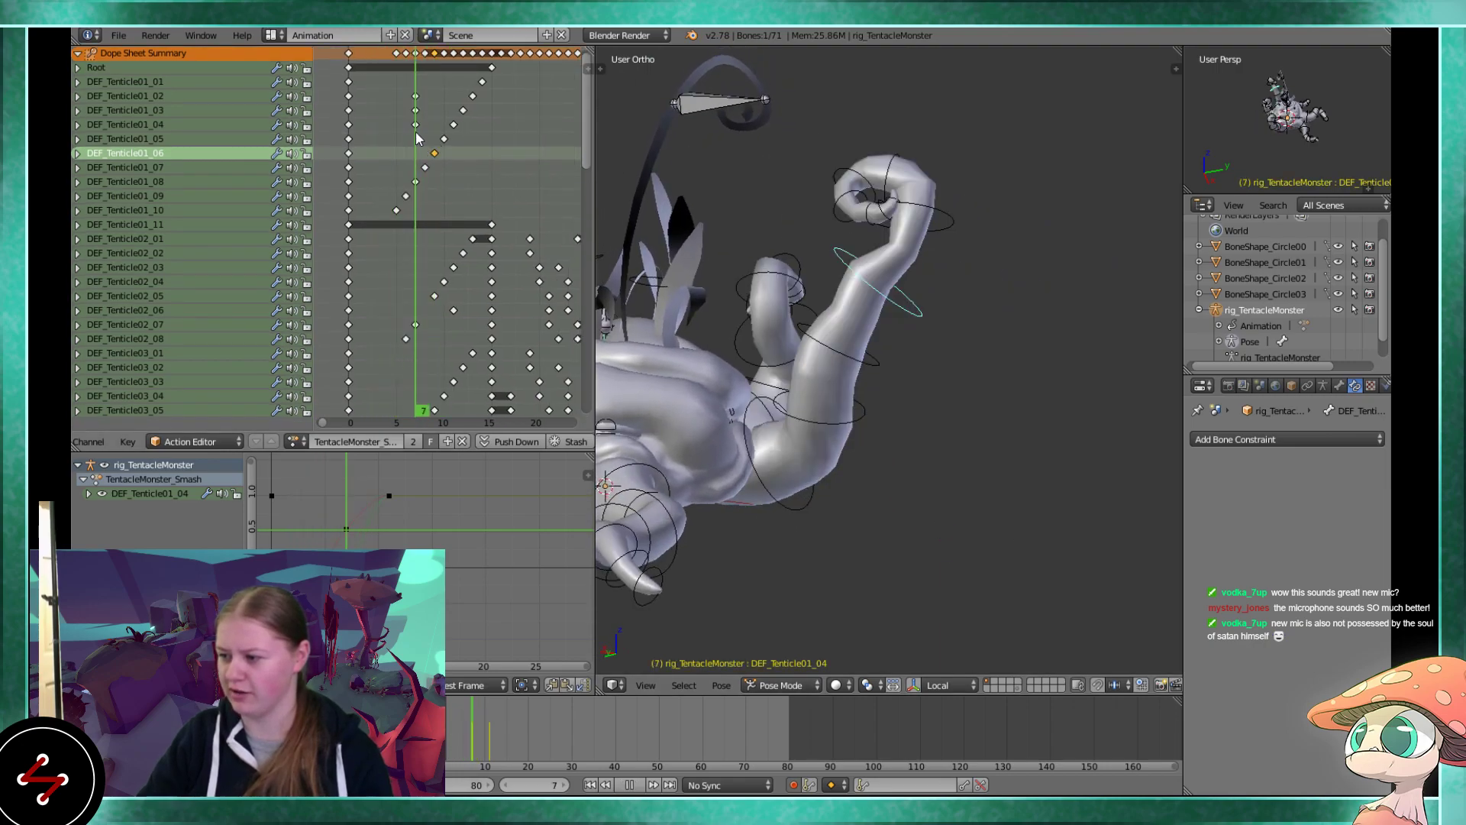
Try to move the DEF_Tenticle01_06 keyframe at frame 9 to an earlier frame
key("g")
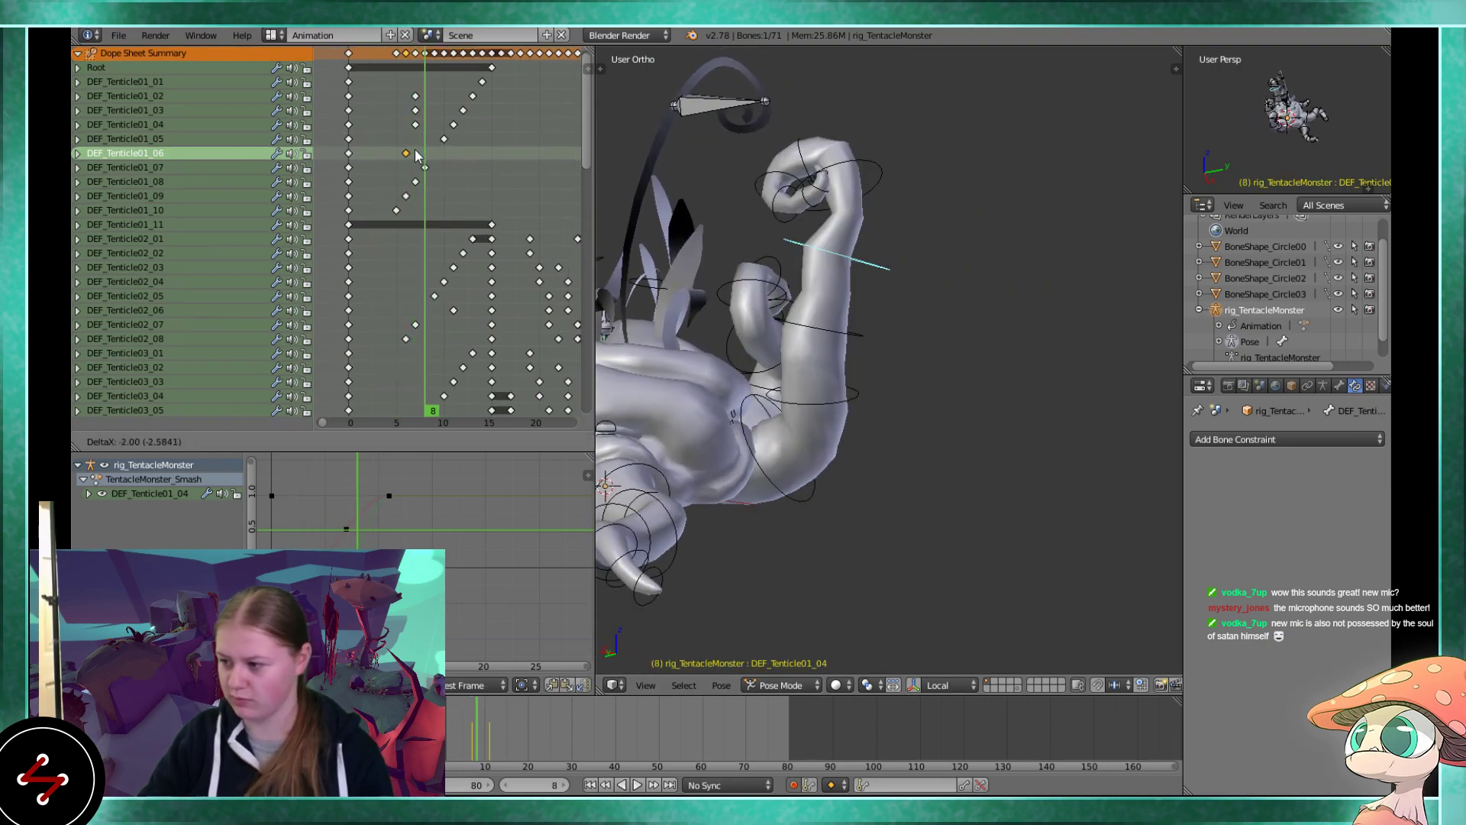
left_click(440, 153)
Move the frame 12 keyframe of DEF_Tenticle01_03 to frame 8, dropping that bone's separate keyframe at frame 7
left_click(453, 128)
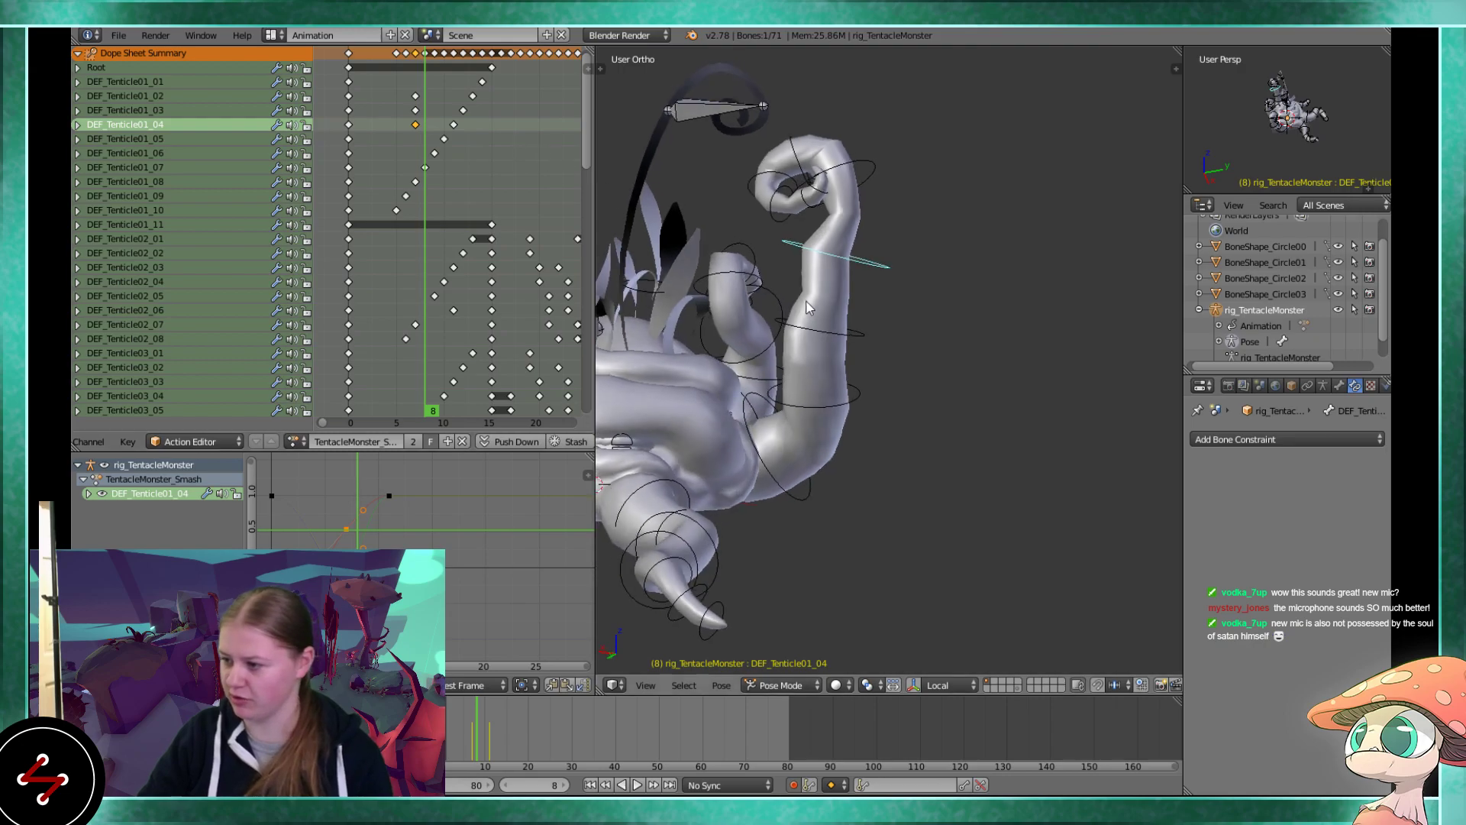
right_click(851, 335)
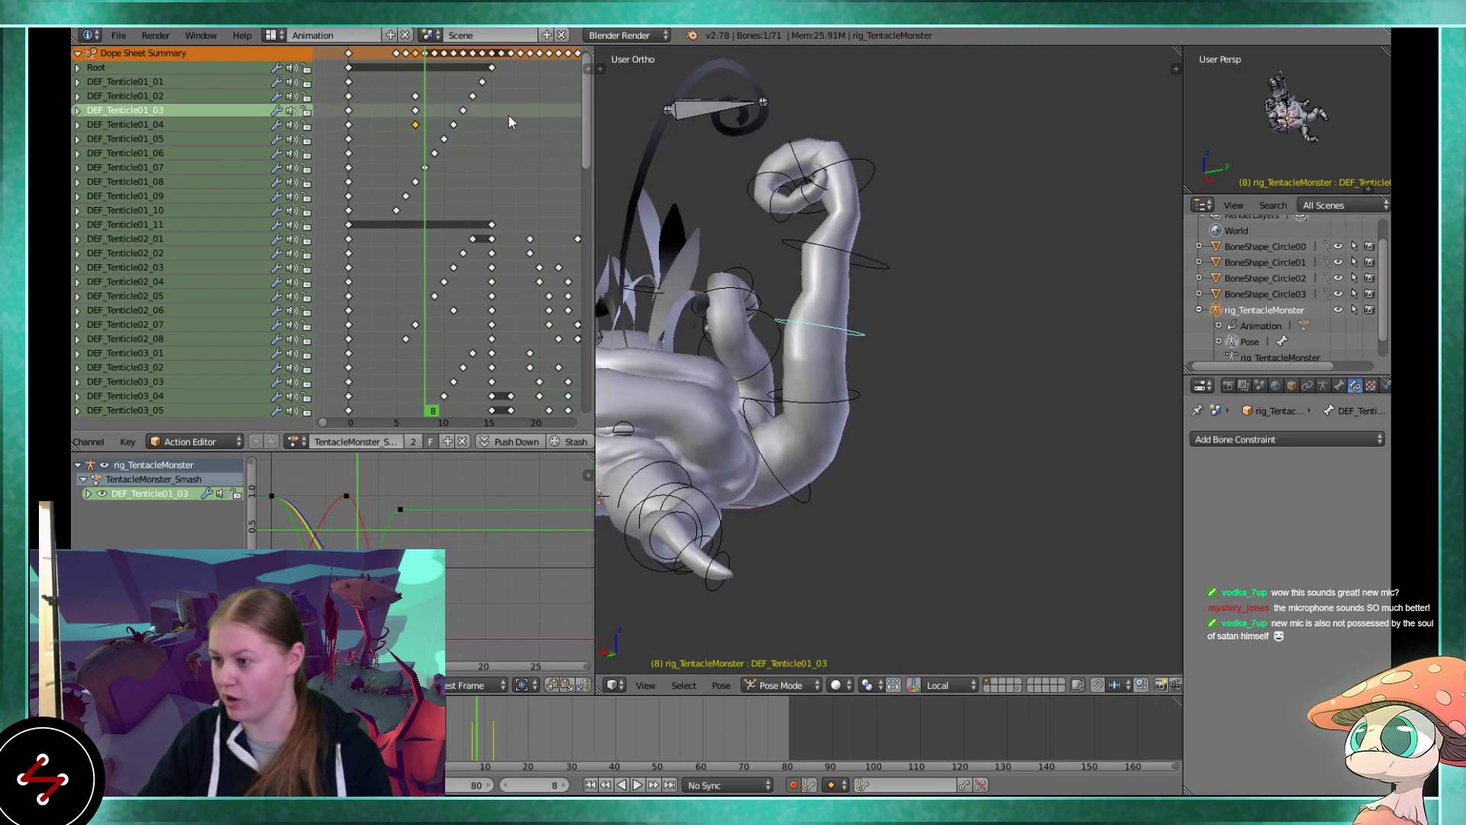
right_click(415, 127)
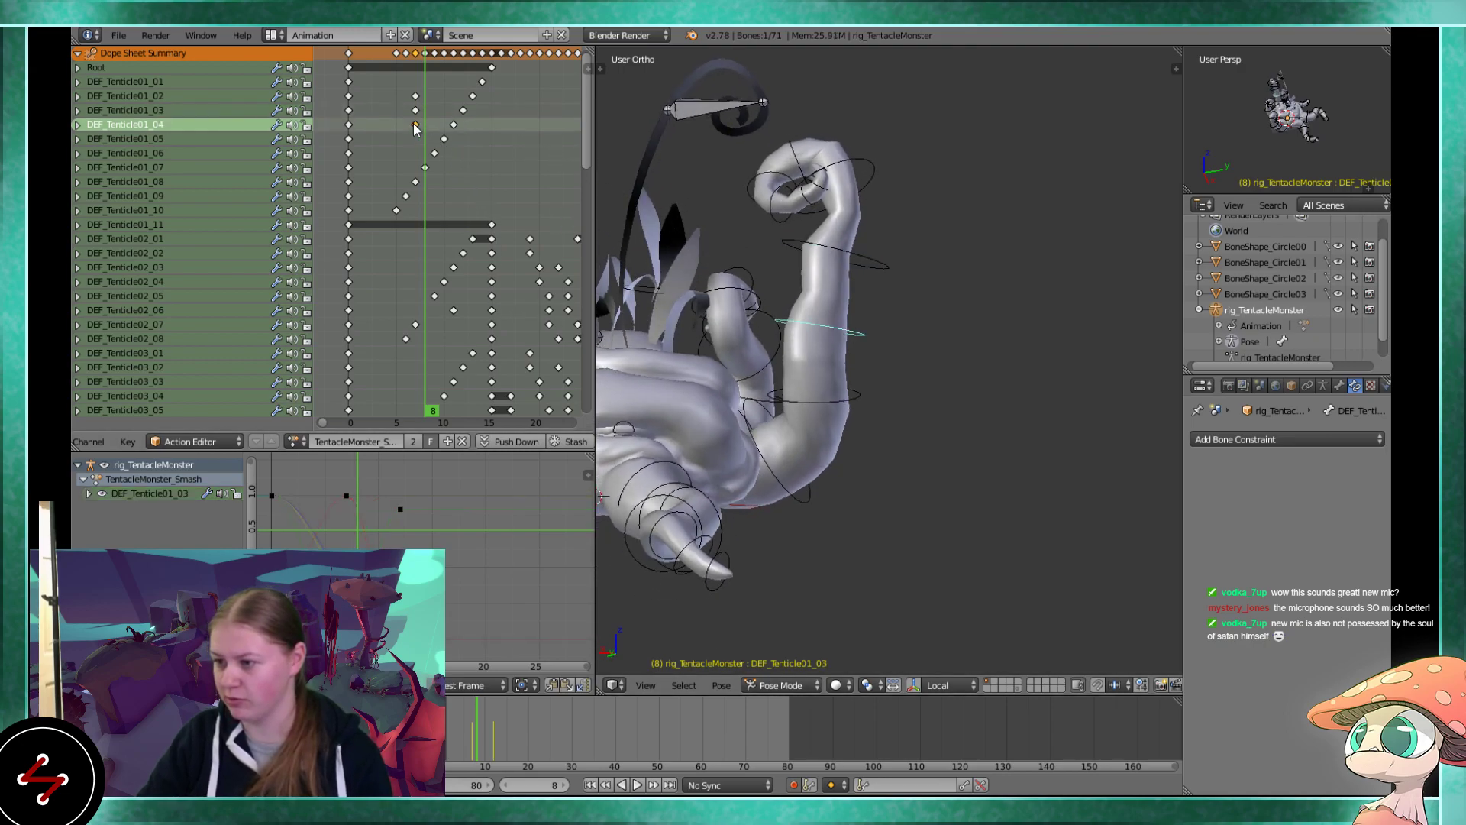
right_click(462, 111)
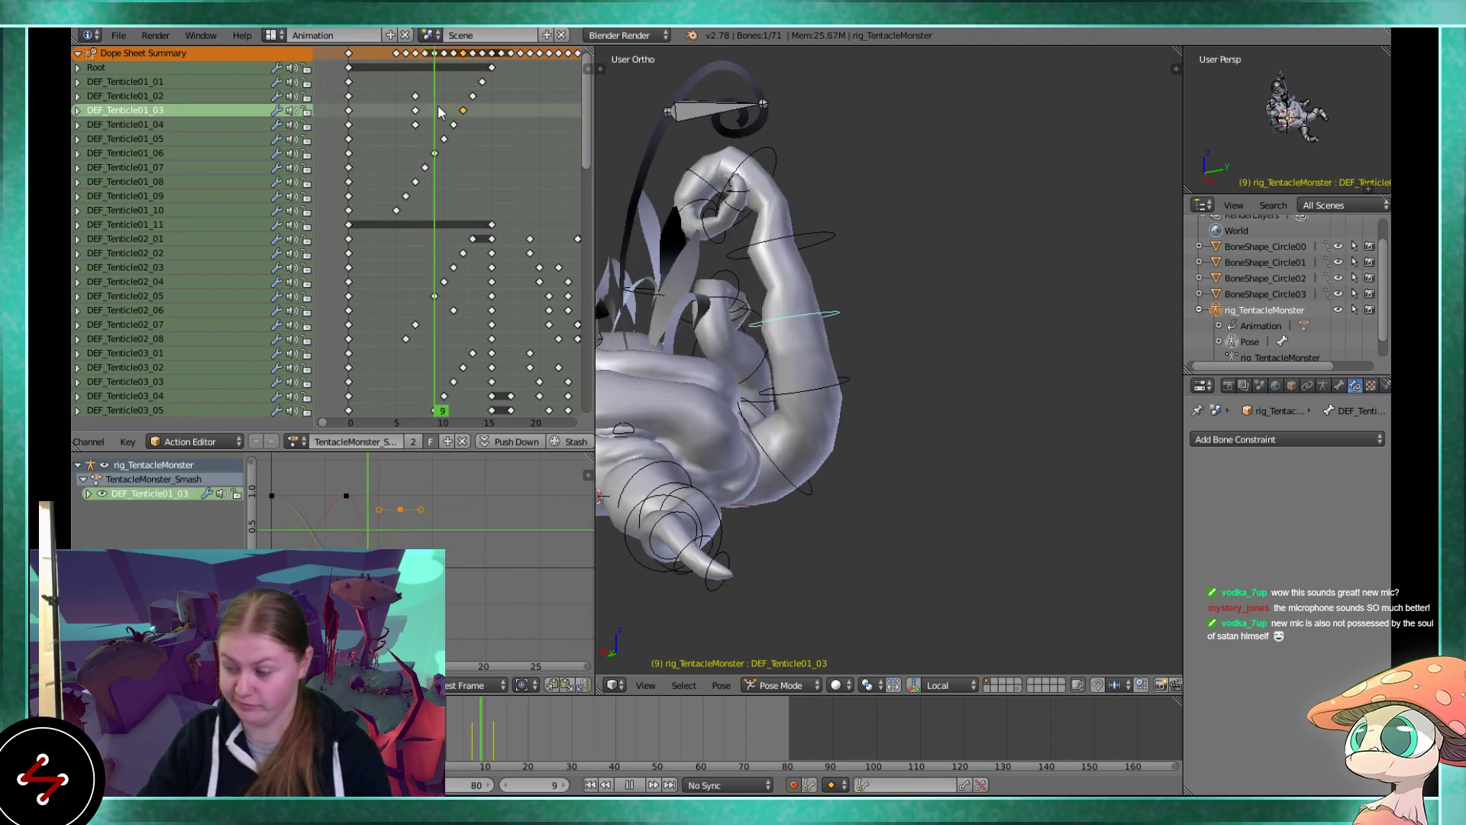
key("alt+a")
key("g")
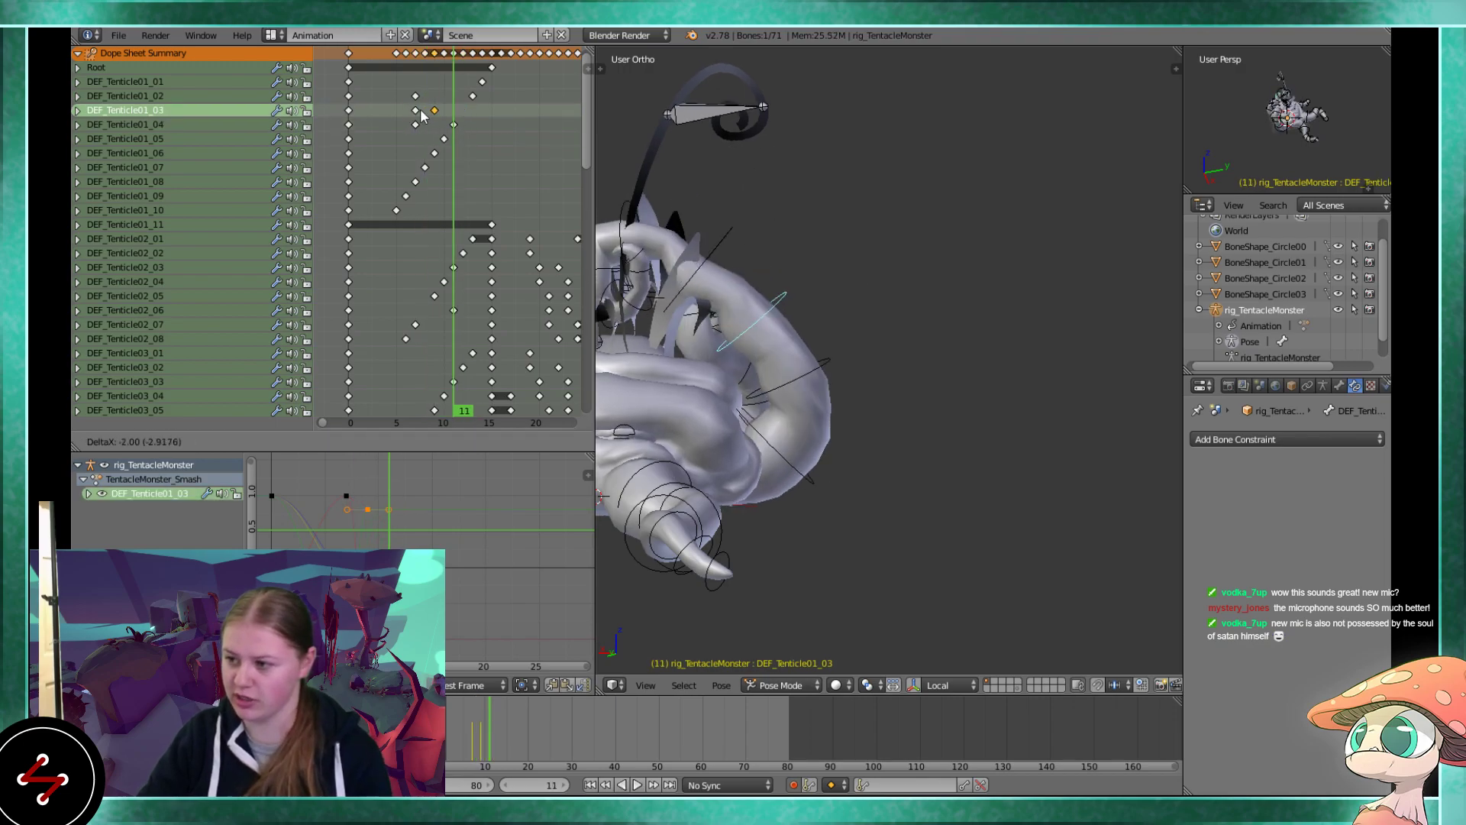
key("Escape")
key("shift+s")
left_click(416, 118)
key("g")
mouse_move(416, 114)
left_mouse_down()
mouse_move(387, 111)
mouse_move(435, 111)
mouse_move(400, 107)
left_mouse_up()
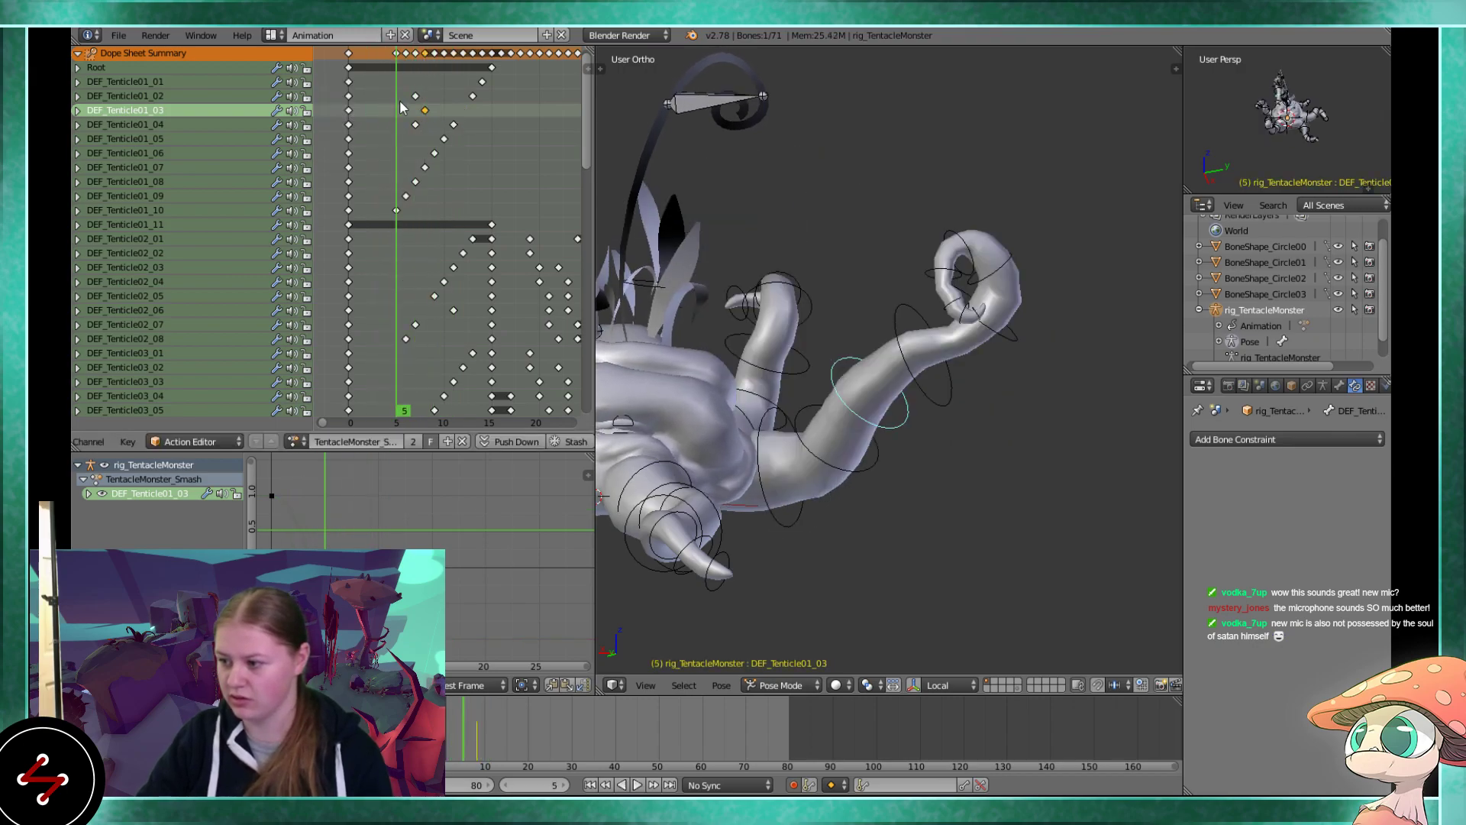
Set the animation's end frame to 40 and play the shortened loop to review the tentacle's rise
key("alt+a")
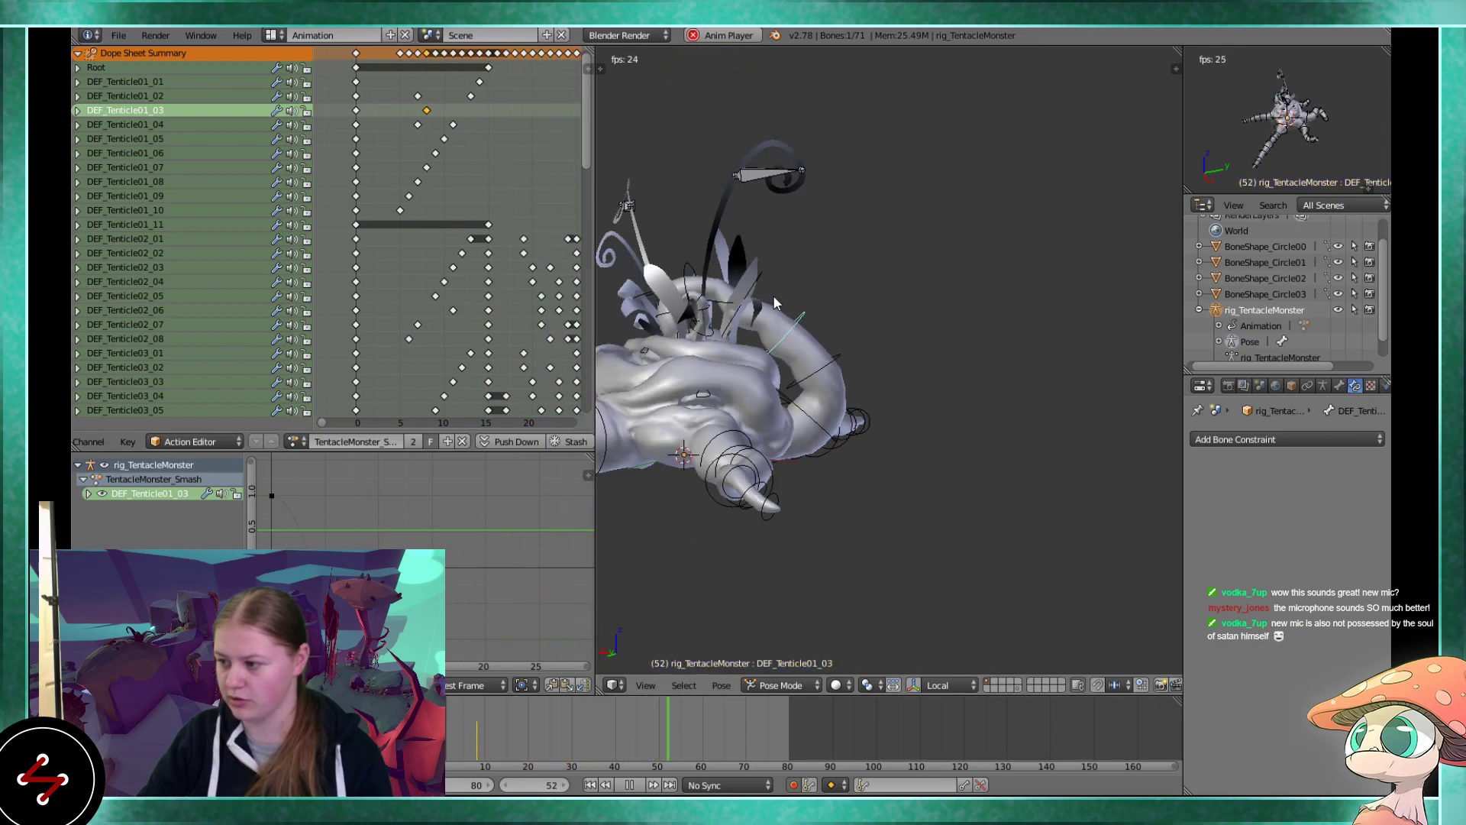
key("alt+a")
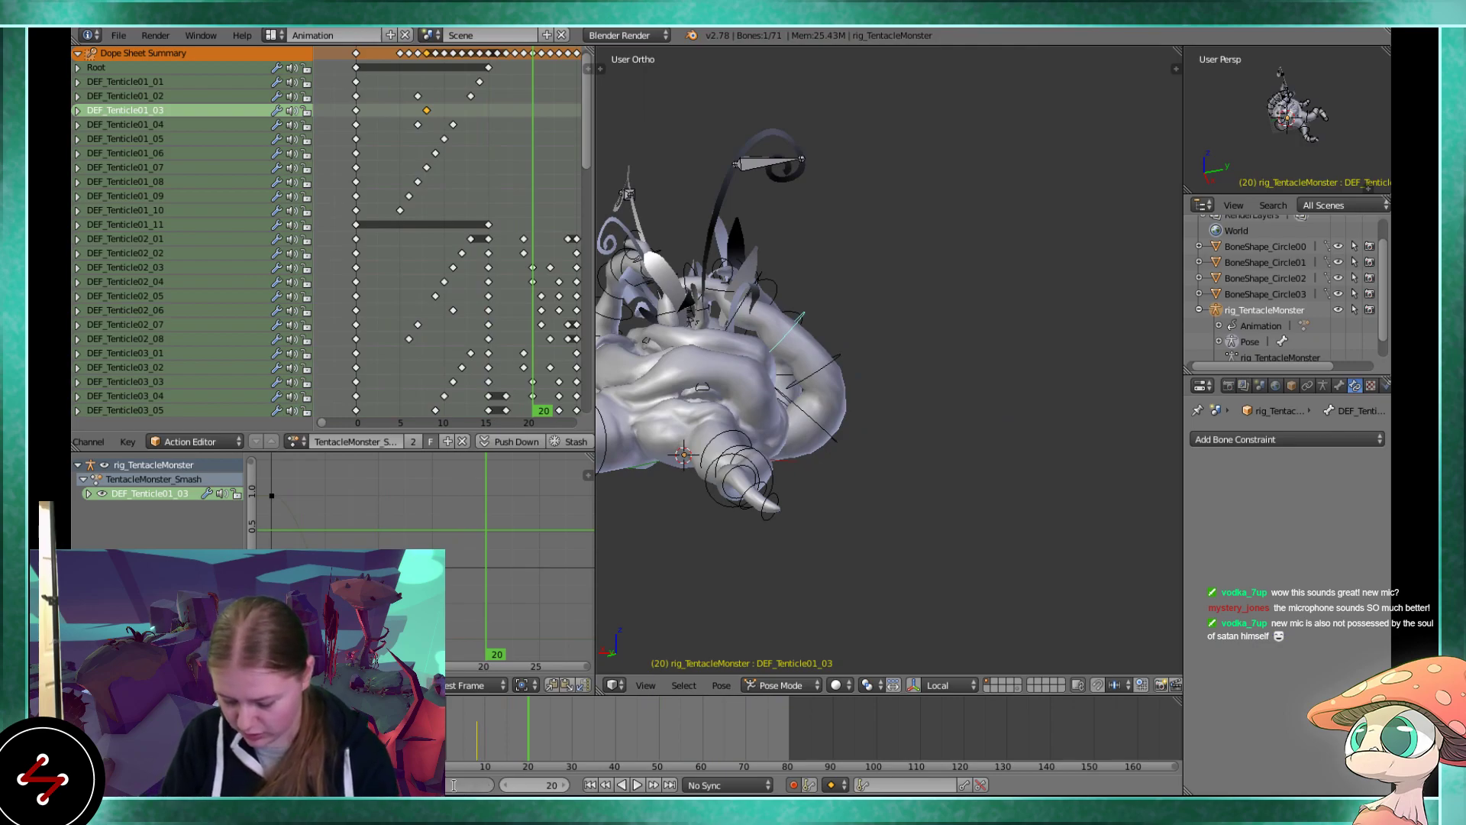
key("Return")
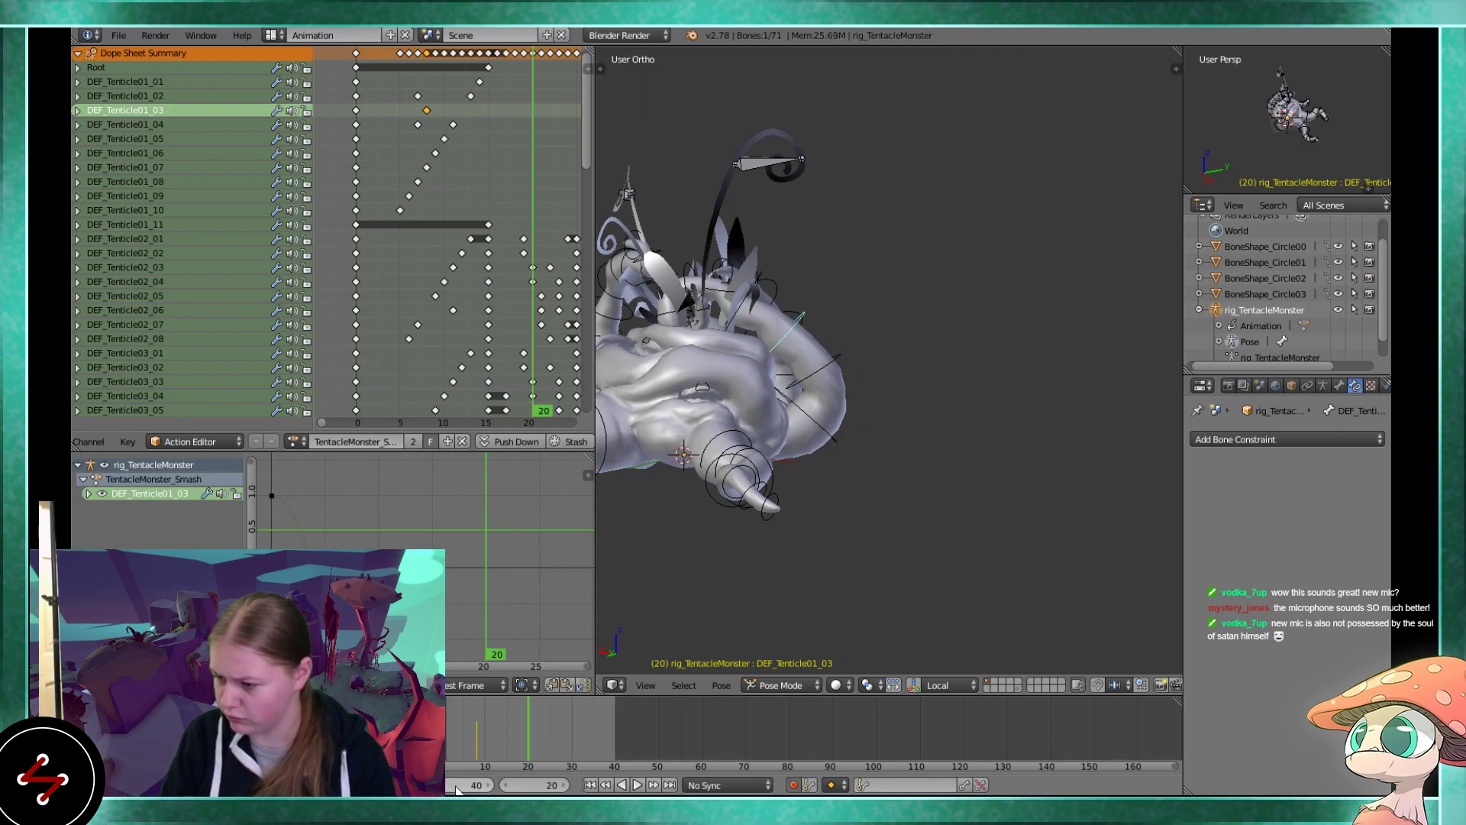
key("alt+a")
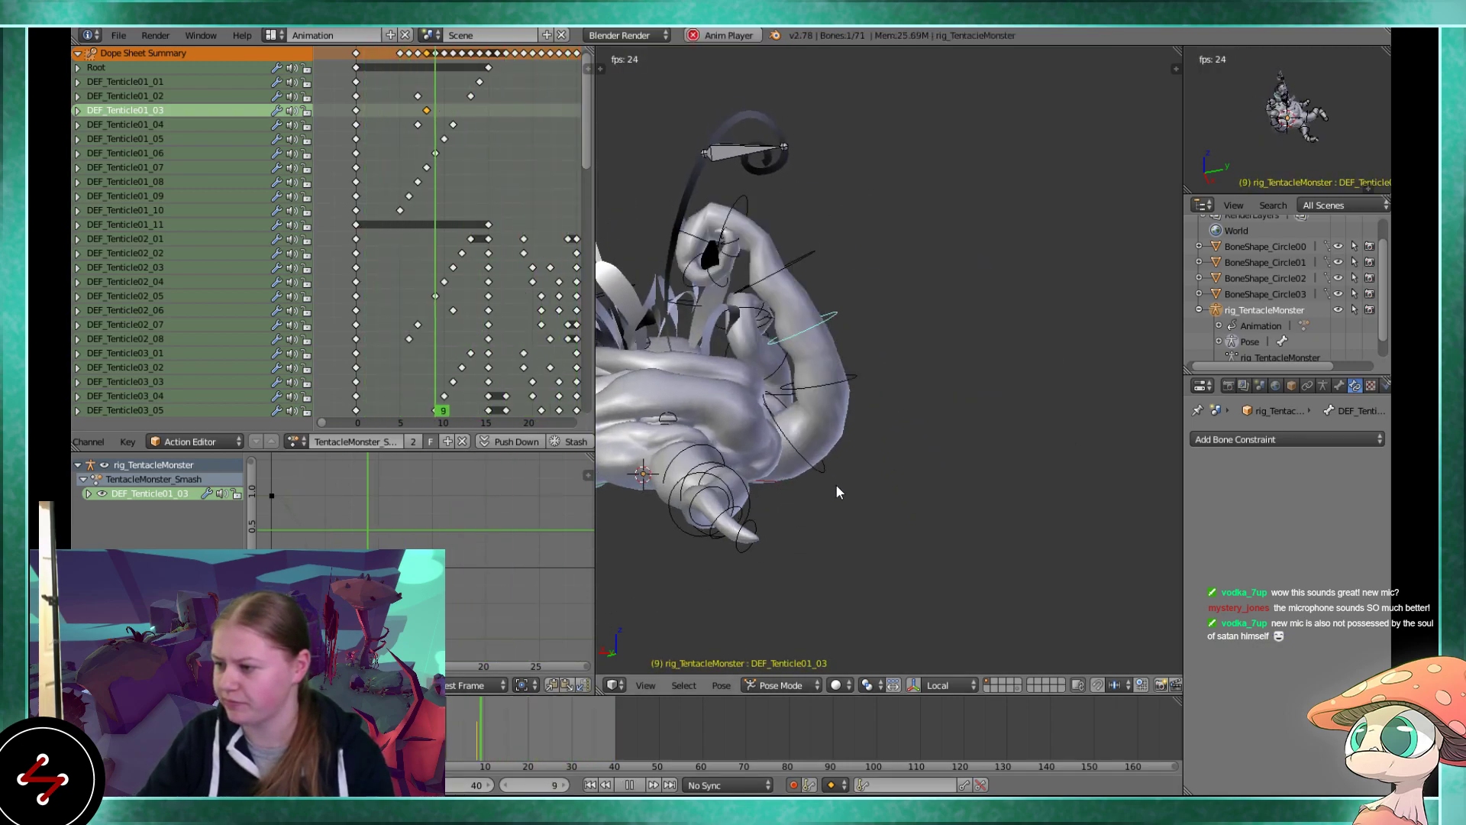
key("alt+a")
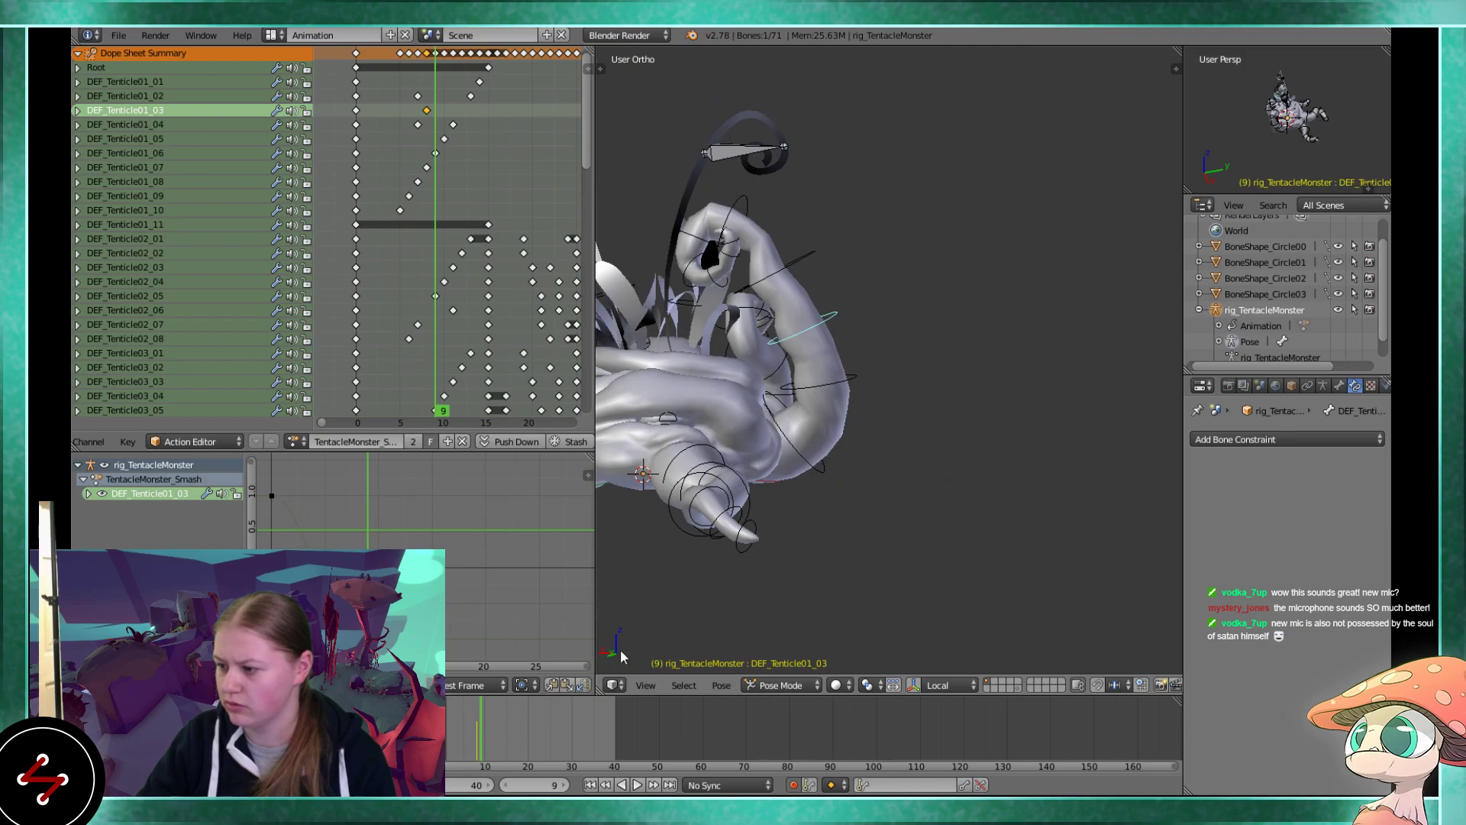
Move the frame 8 keyframe of DEF_Tenticle01_03 to frame 16 and play the animation
left_click_drag(446, 718, 473, 711)
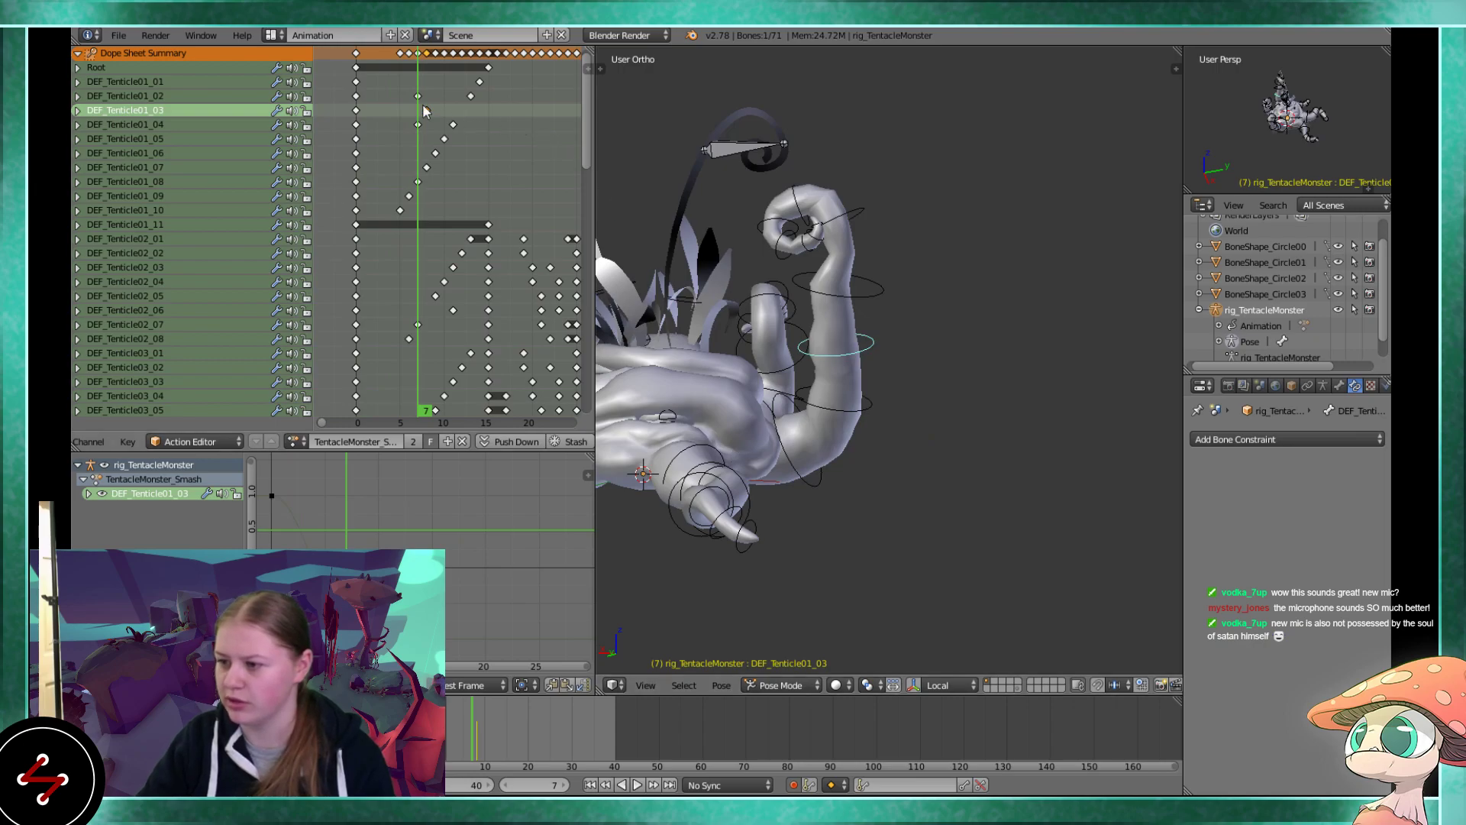
key("g")
left_click(517, 126)
key("alt+a")
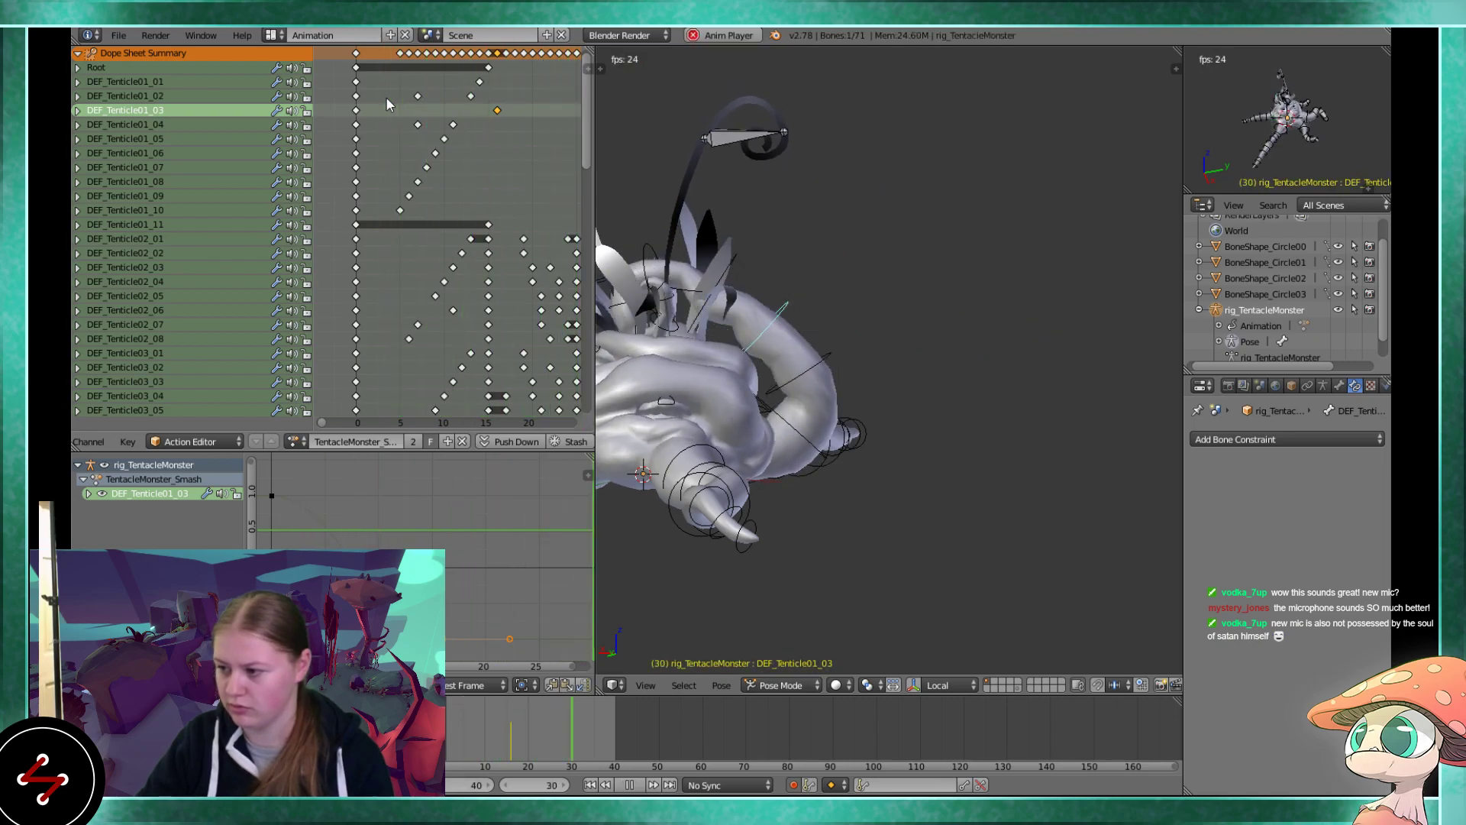
Move the last keyframes of Root, DEF_Tenticle01_01 and DEF_Tenticle01_02 one frame earlier, and the DEF_Tenticle01_03 keyframe to frame 15
right_click(490, 67)
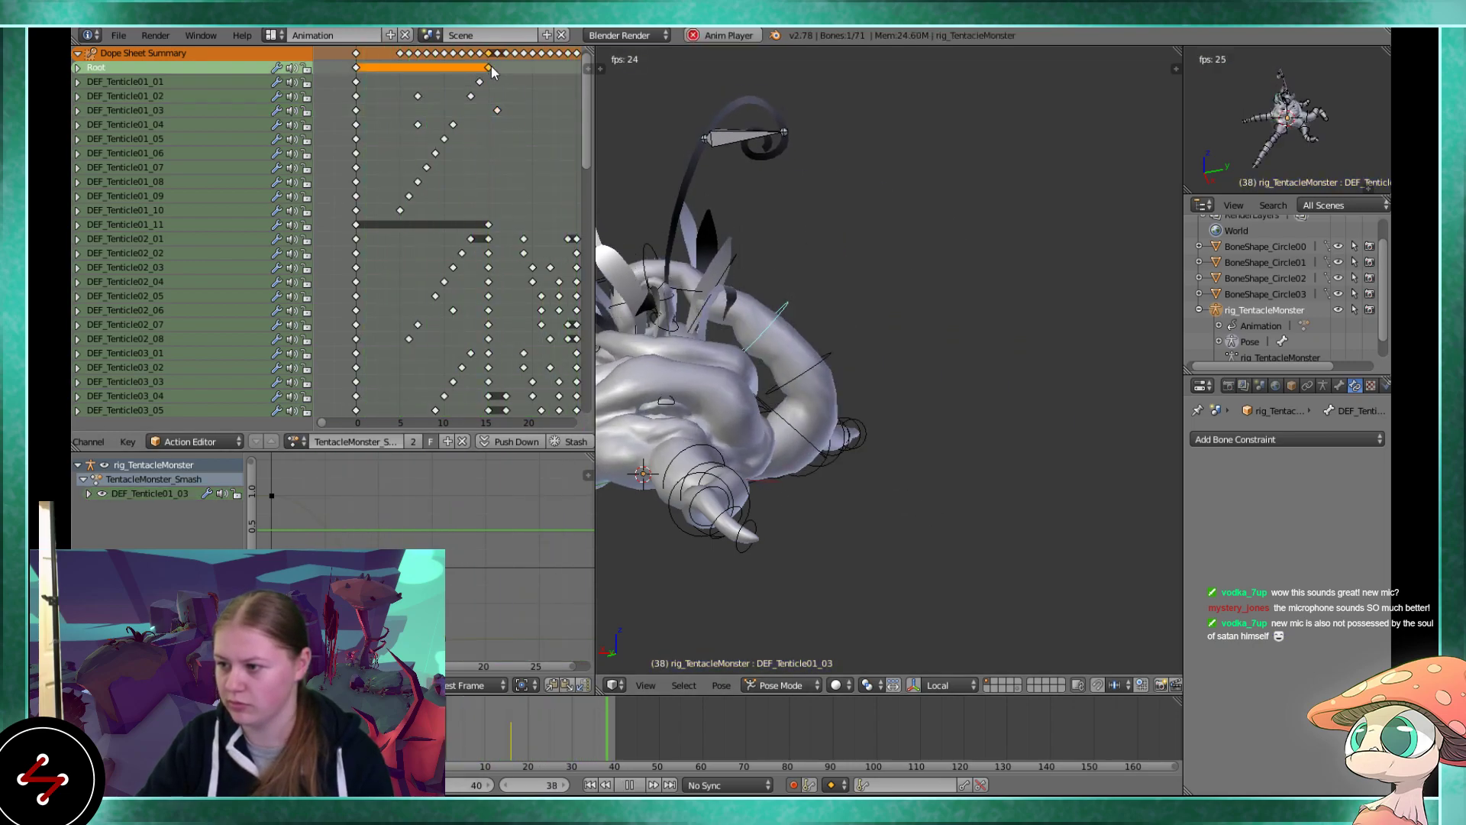
right_click(481, 82, "shift")
right_click(471, 97, "shift")
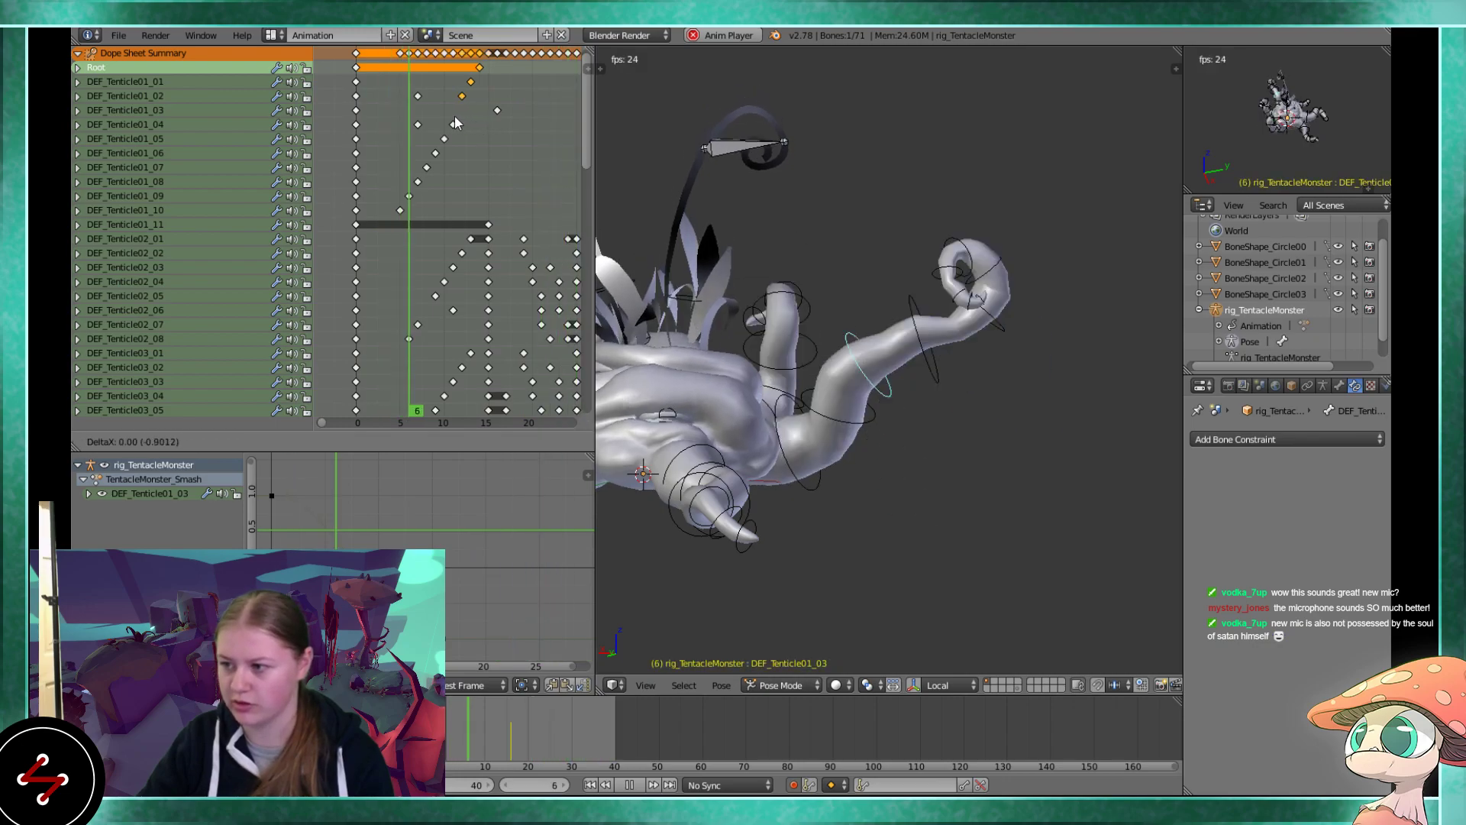
right_click(495, 109, "shift")
key("g")
left_click(479, 111)
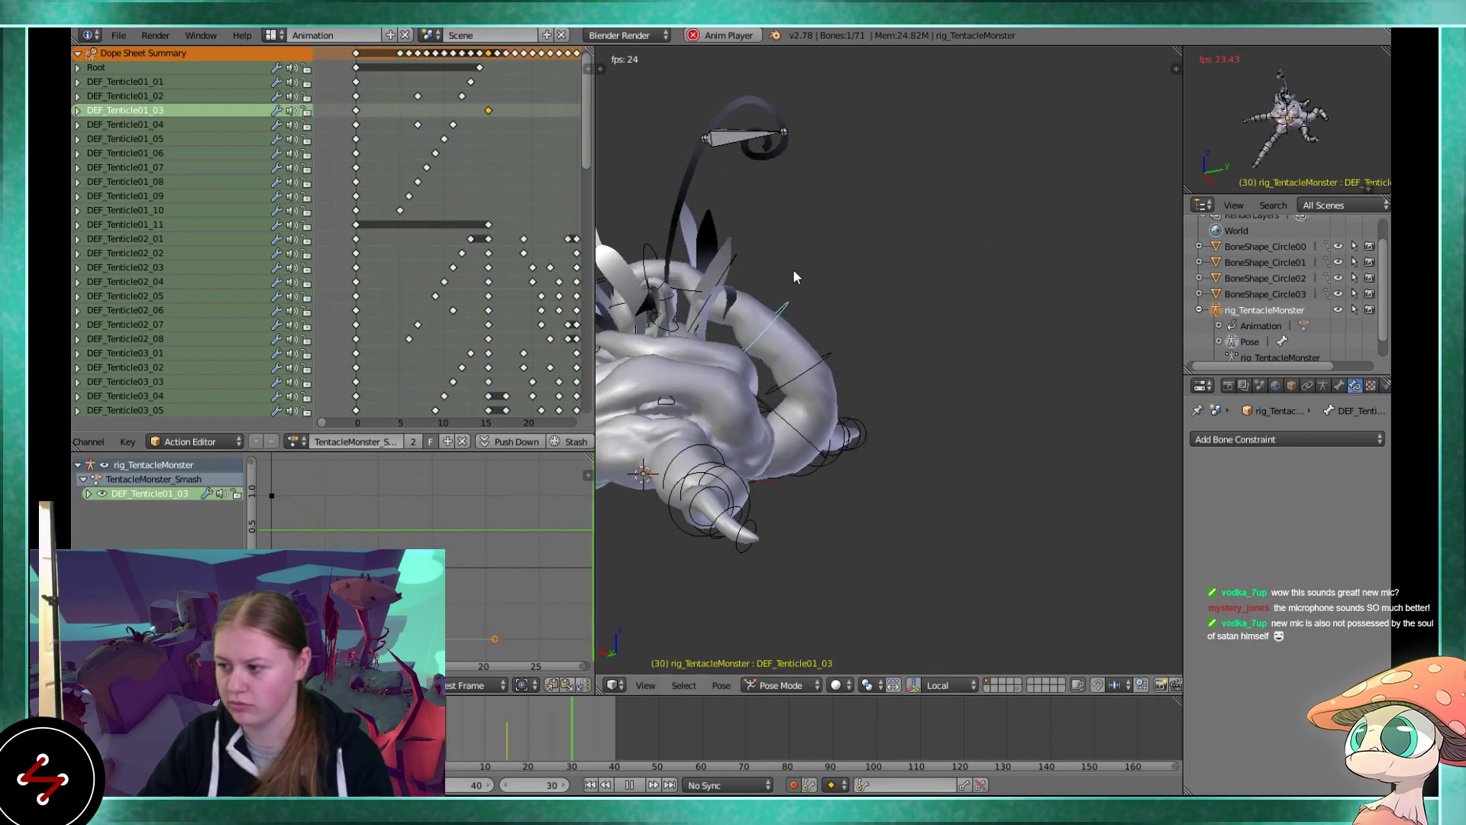
Try moving the last keyframes of DEF_Tenticle01_04 to DEF_Tenticle01_08 one frame later and the DEF_Tenticle01_03 keyframe to frame 14, reviewing the playback
left_click_drag(454, 132, 412, 200, "ctrl")
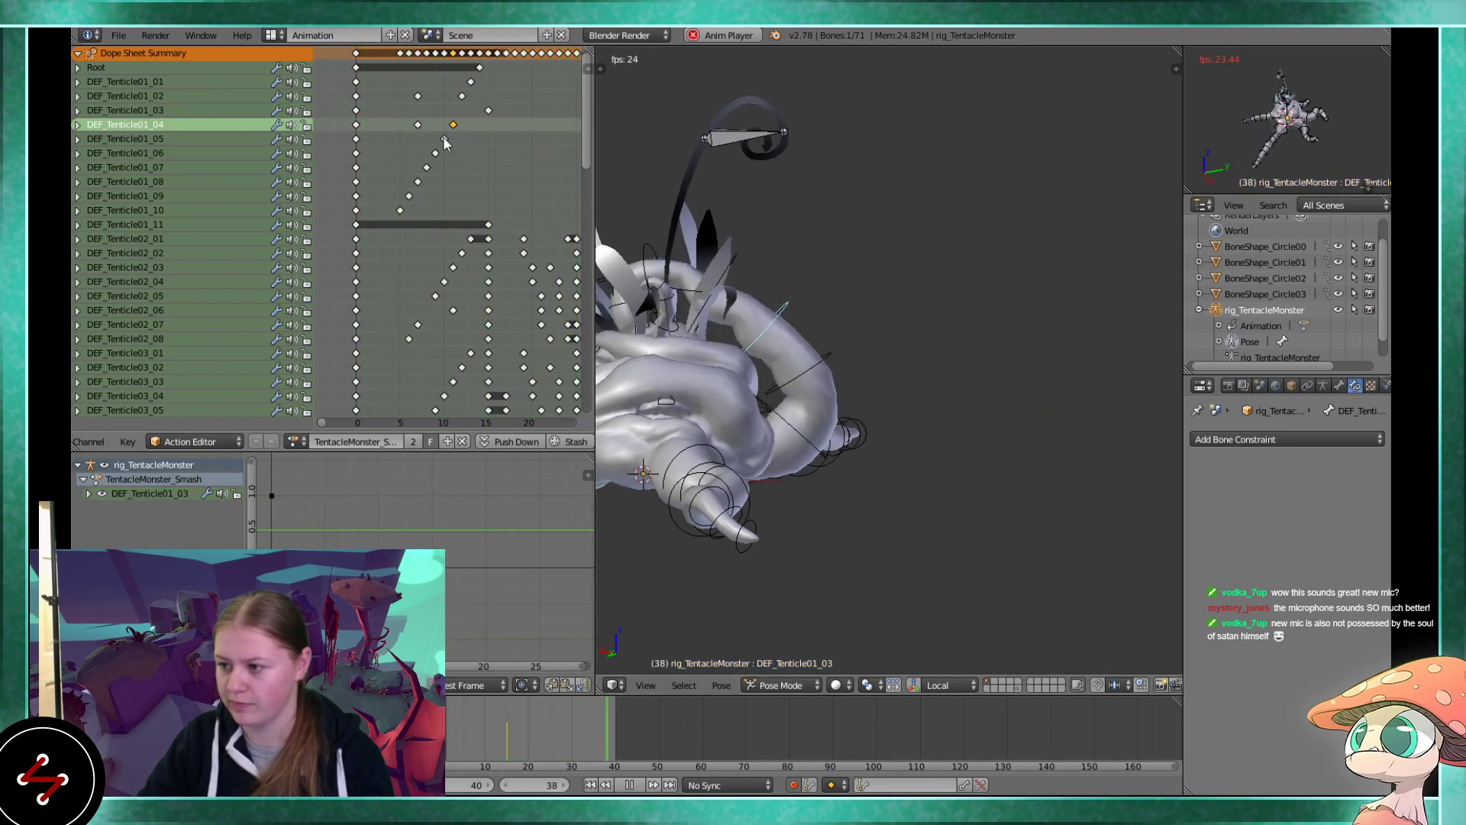
key("g")
key("Return")
right_click(485, 110)
right_click(479, 111)
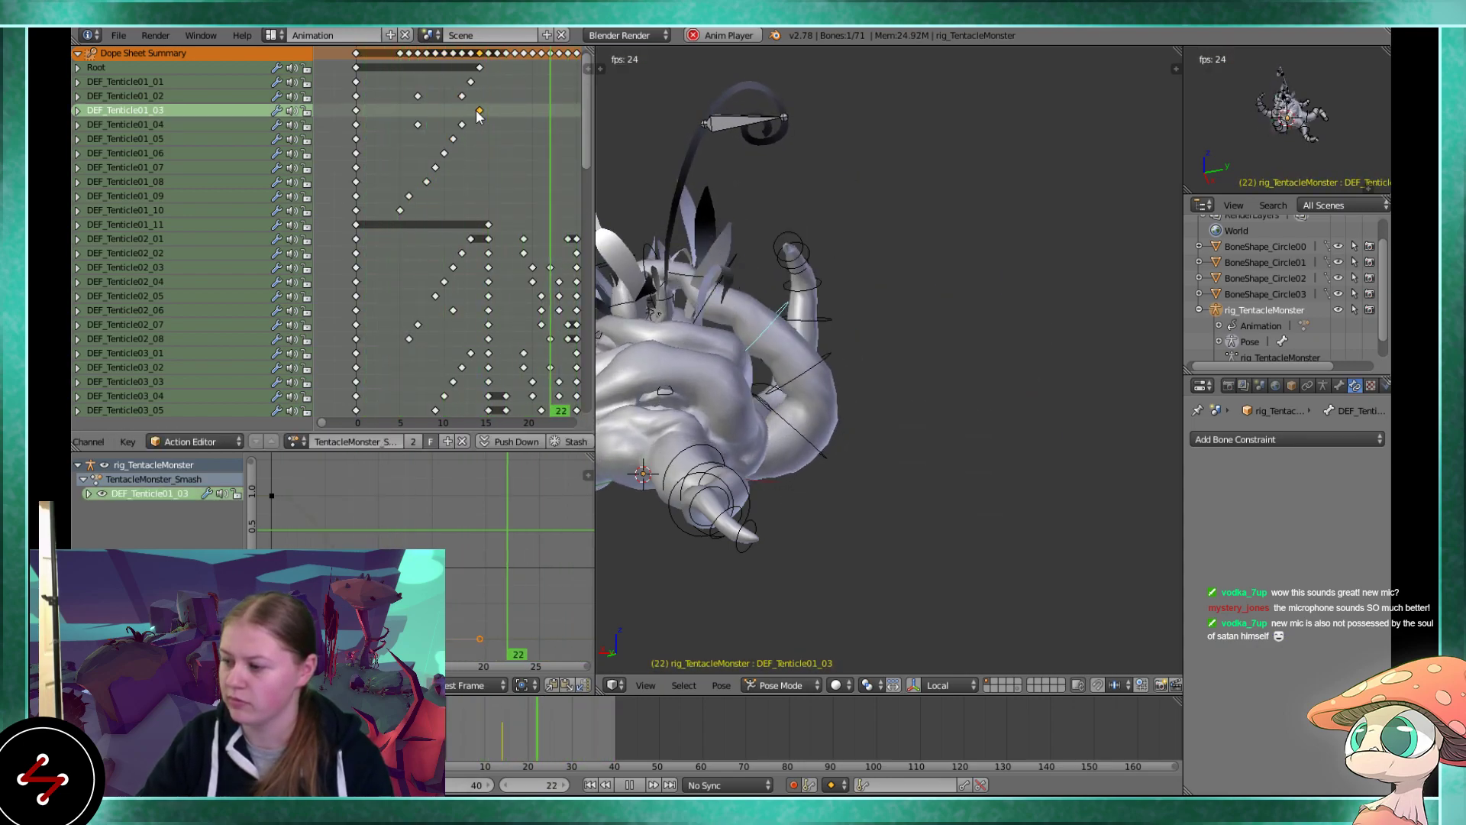
middle_click_drag(818, 406, 955, 443)
middle_click_drag(1107, 336, 760, 274)
key("alt+a")
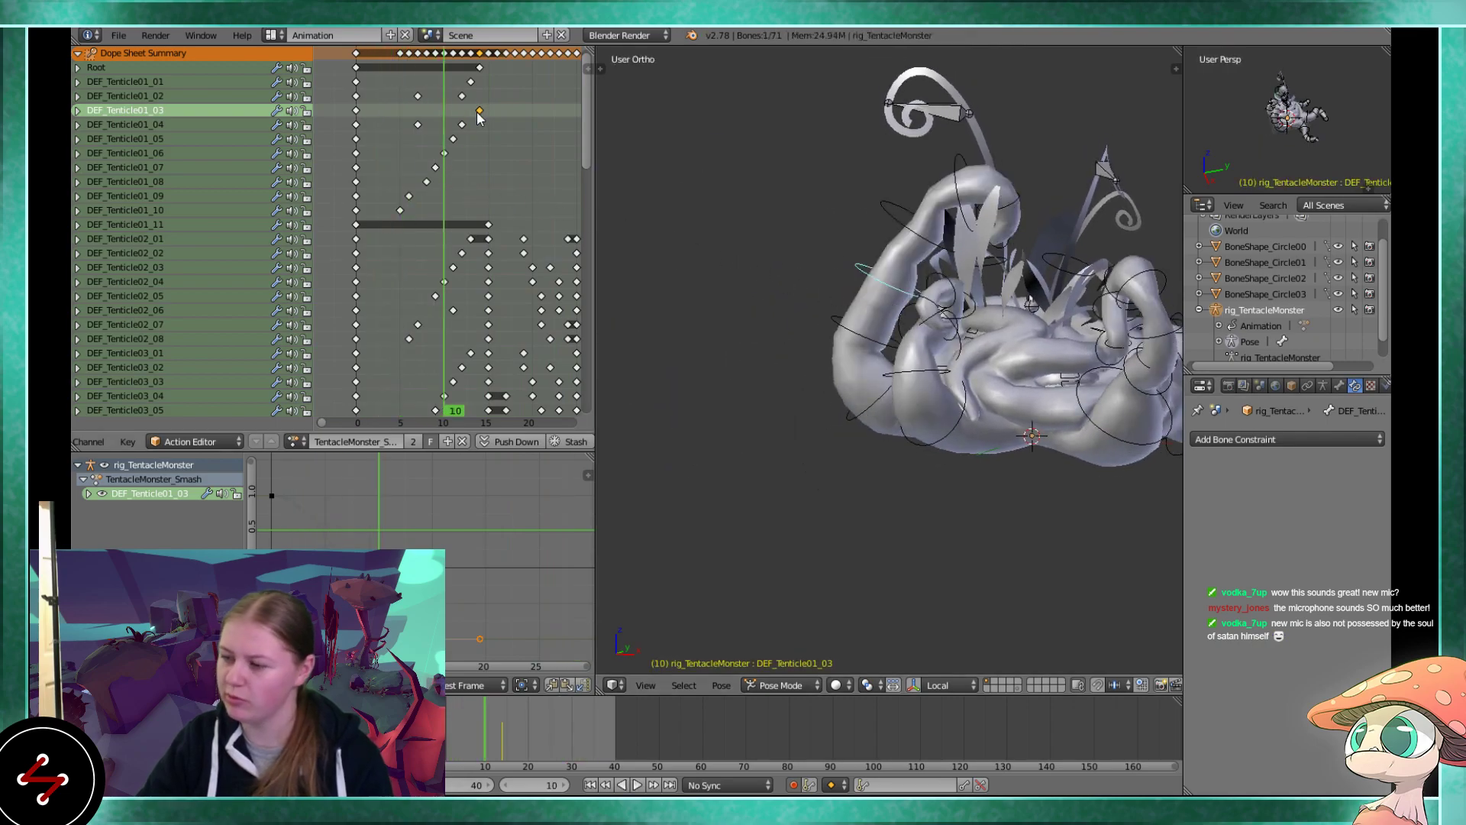
Undo the last keyframe shifts on DEF_Tenticle01_03 to DEF_Tenticle01_08 and place the DEF_Tenticle01_03 keyframe at frame 9
key("ctrl+z")
key("ctrl+z")
key("ctrl+z")
key("ctrl+z")
key("ctrl+z")
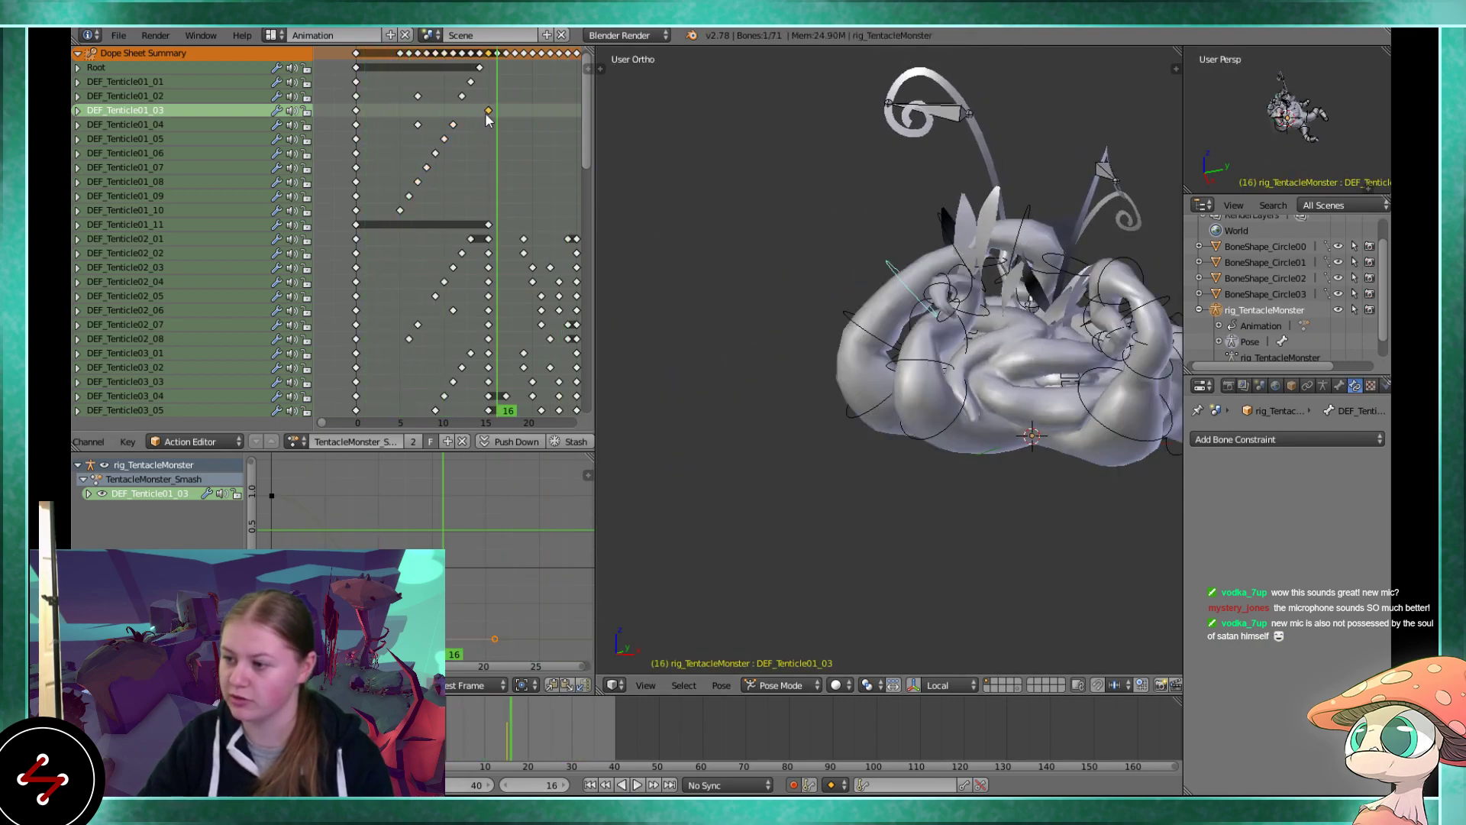
key("ctrl+z")
key("alt+a")
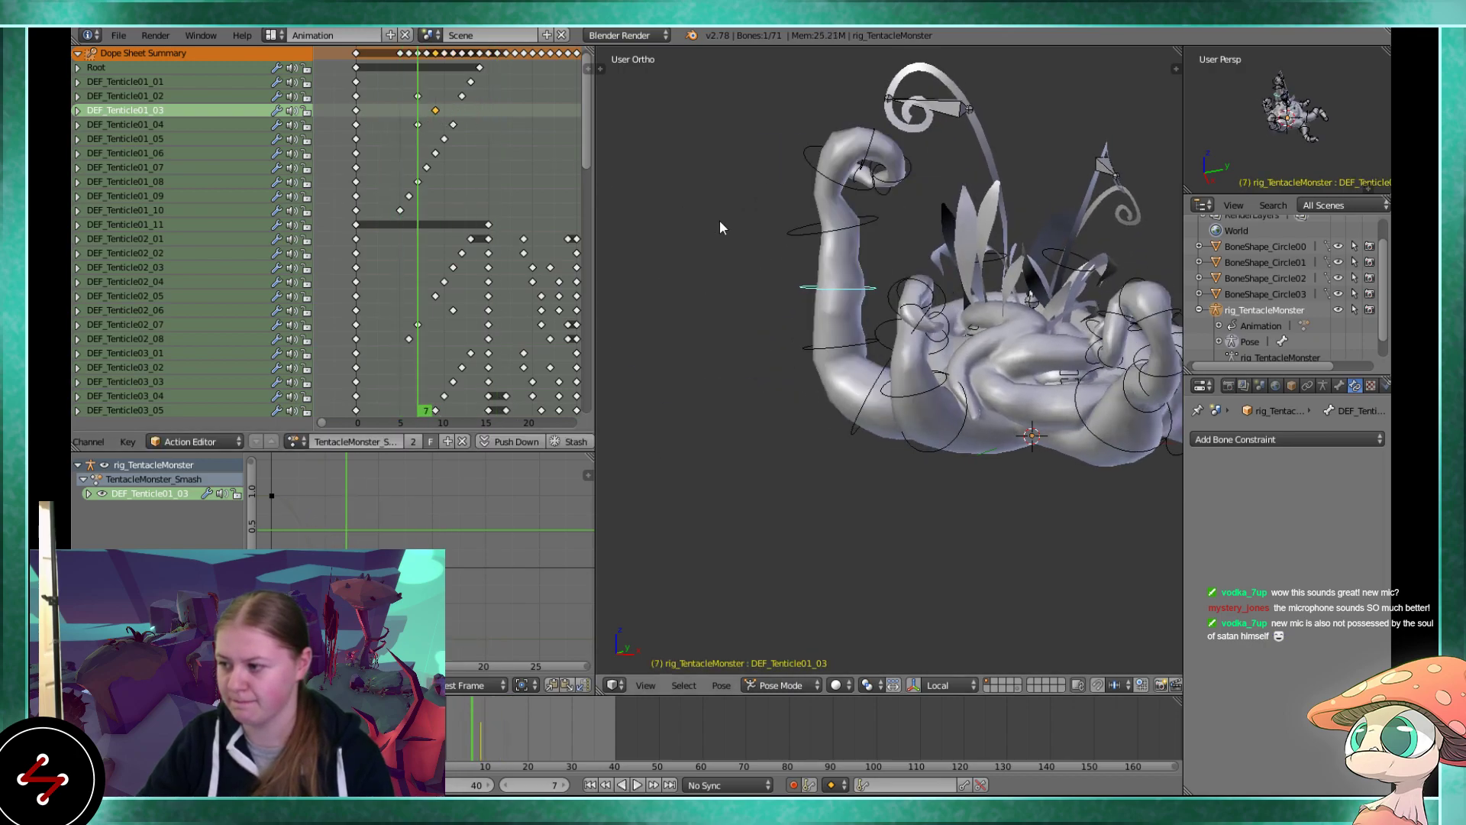
Move the two rise keyframes of DEF_Tenticle01_04 to frames 3 and 7 and play the result
right_click(796, 231)
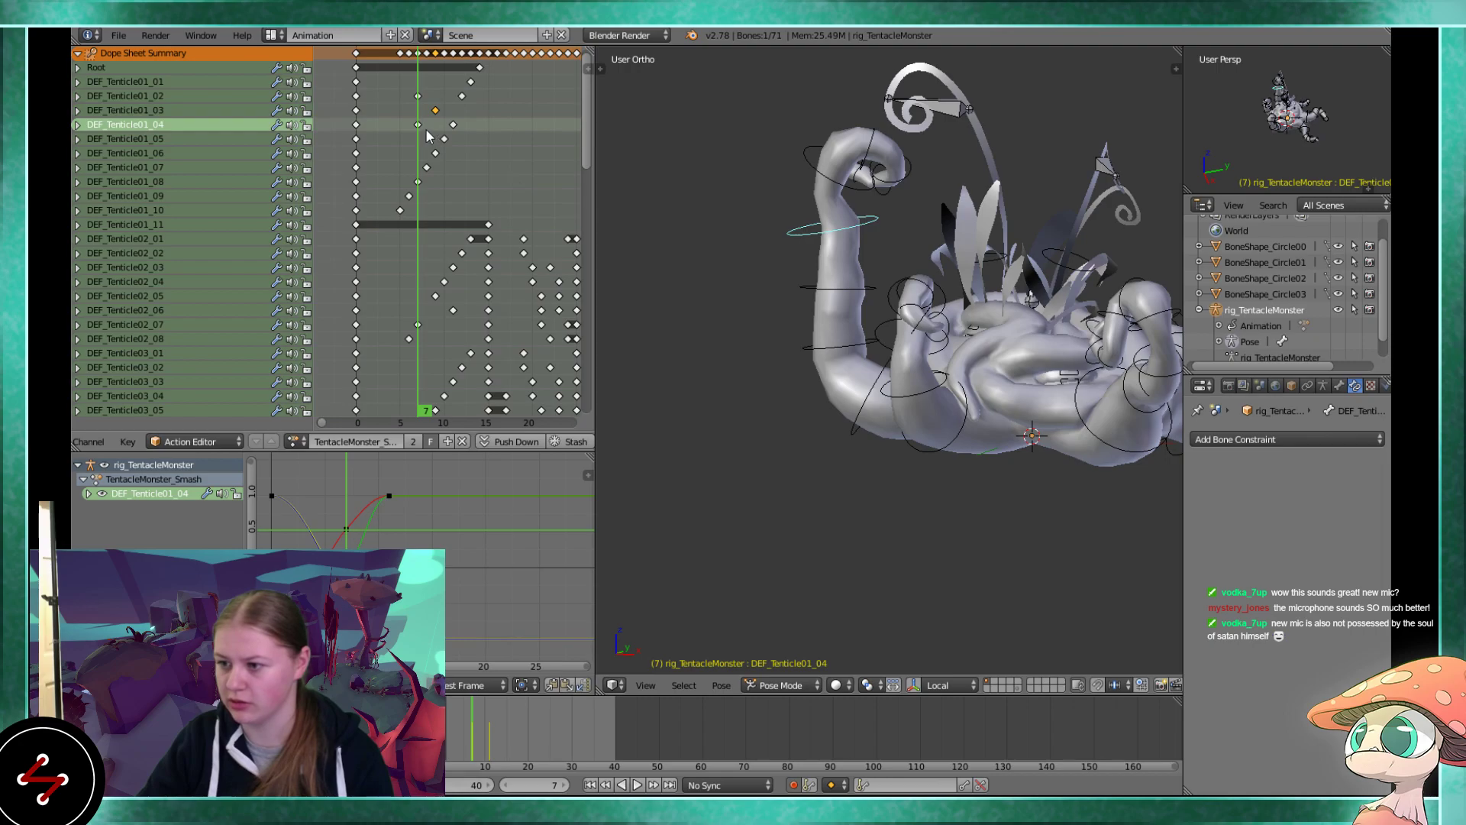
key("g")
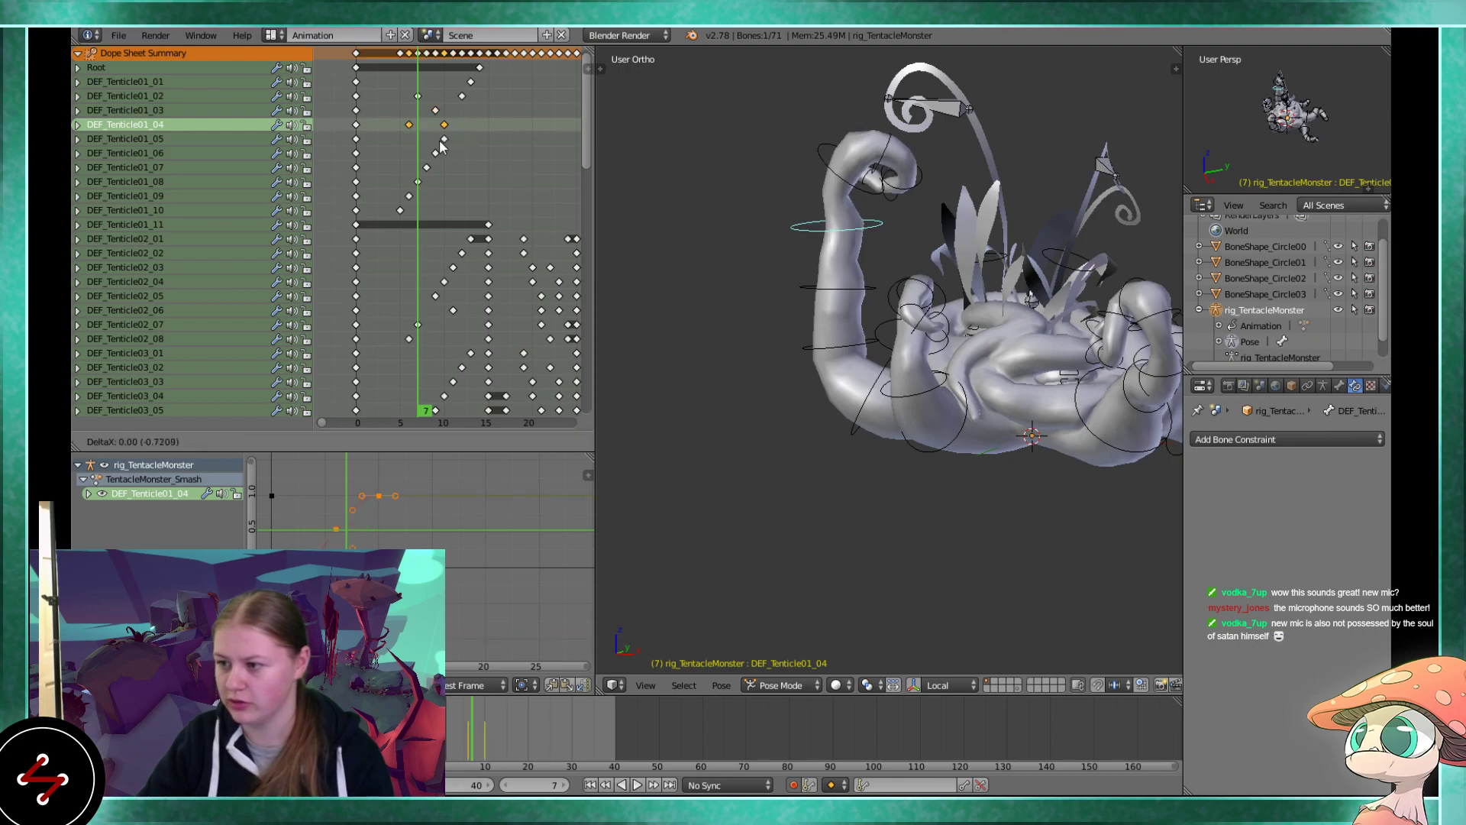
key("alt+a")
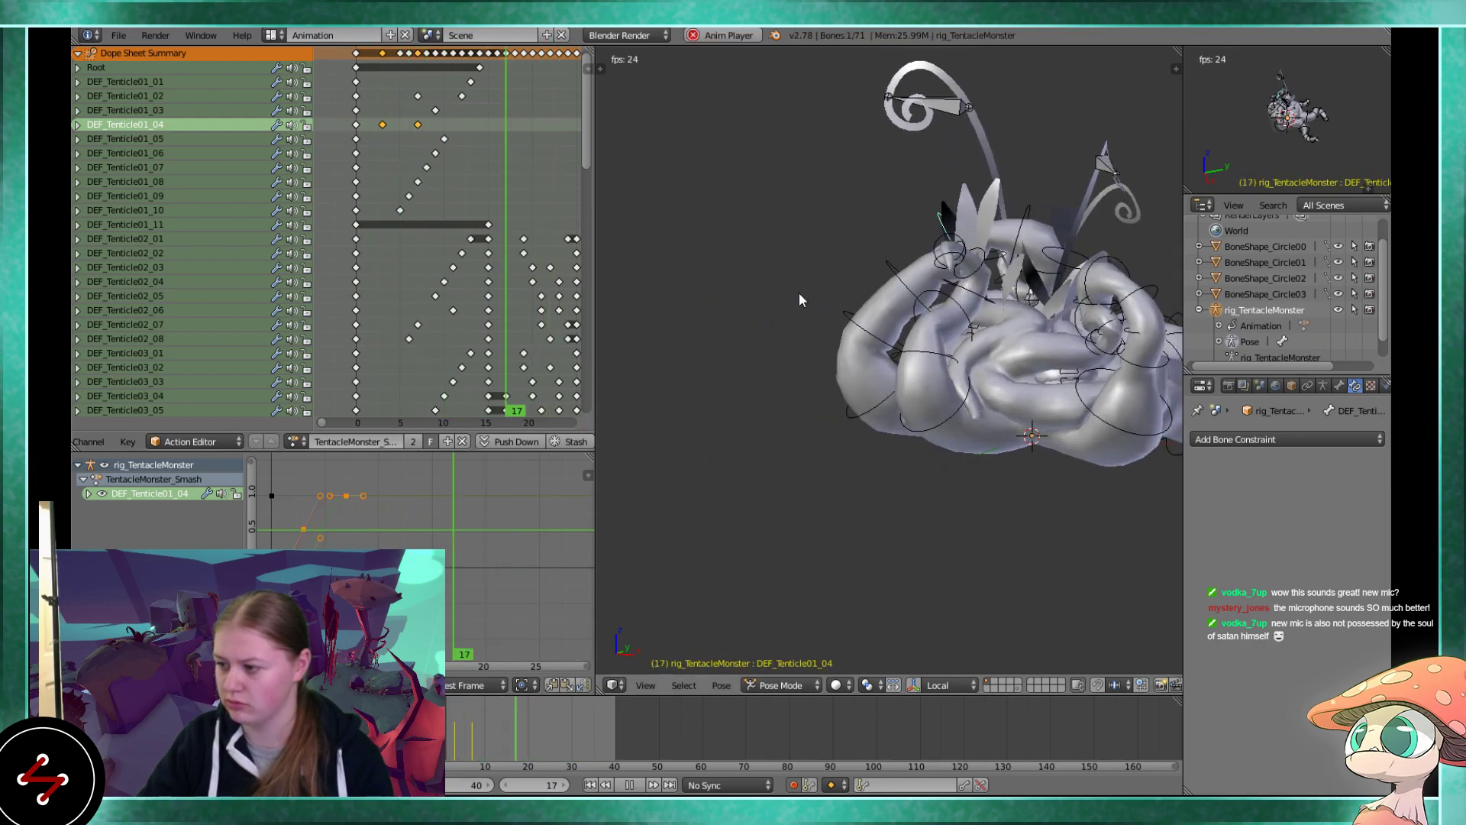
key("Escape")
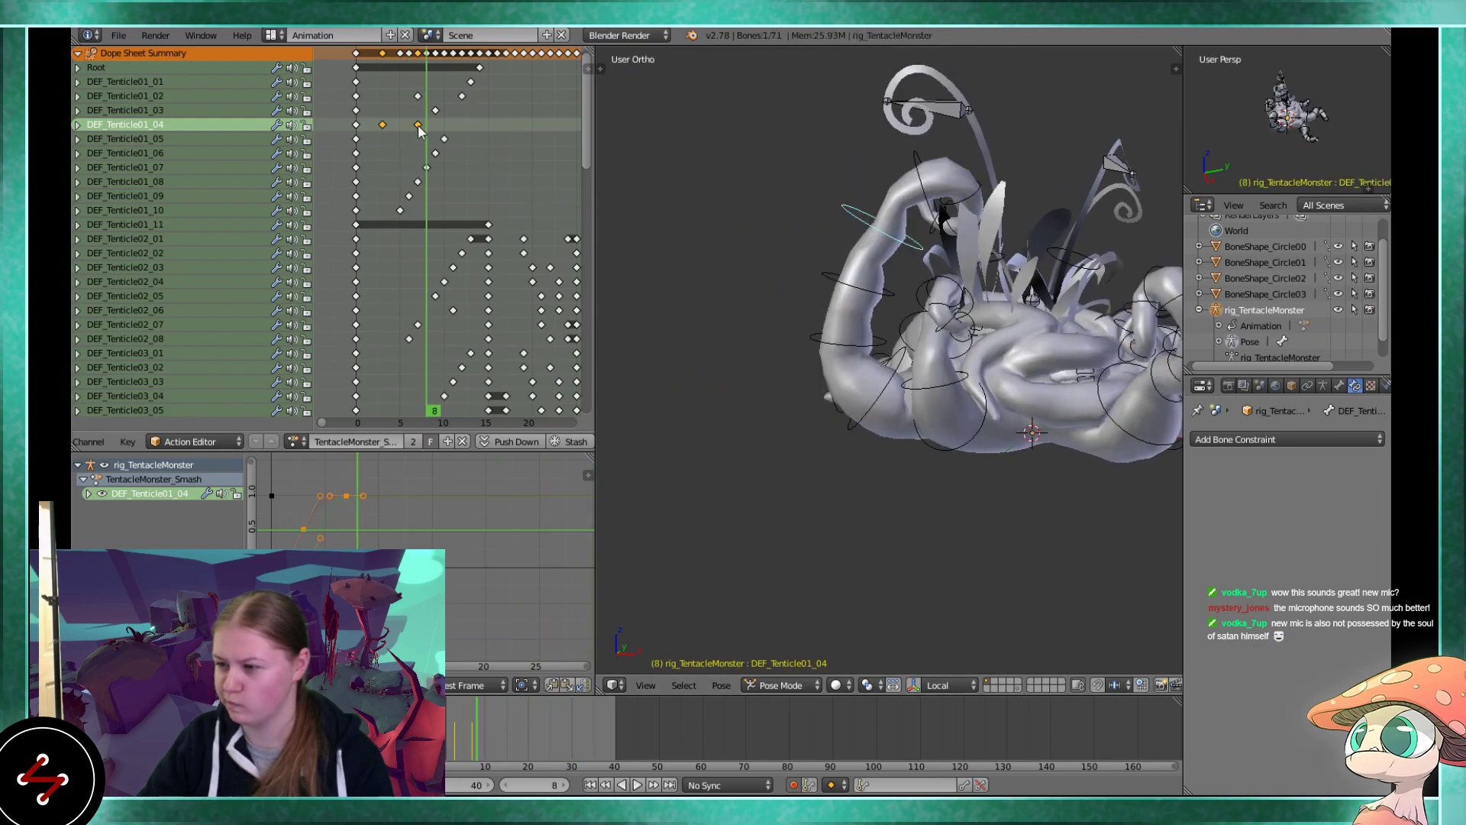
Rotate the DEF_Tenticle01_02 bone at its frame 12 keyframe to adjust the base of the curl
right_click(811, 333)
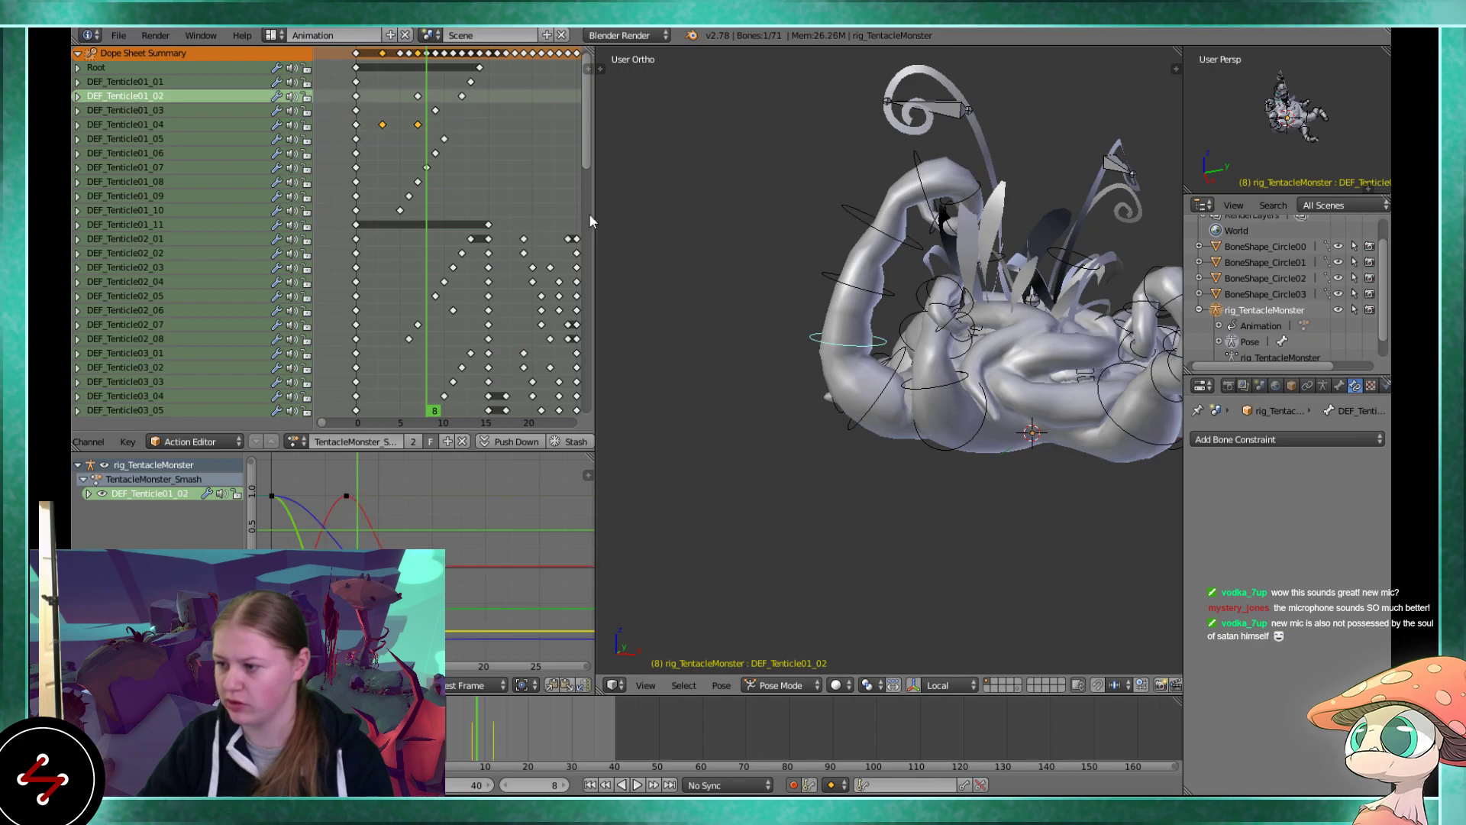
key("Up")
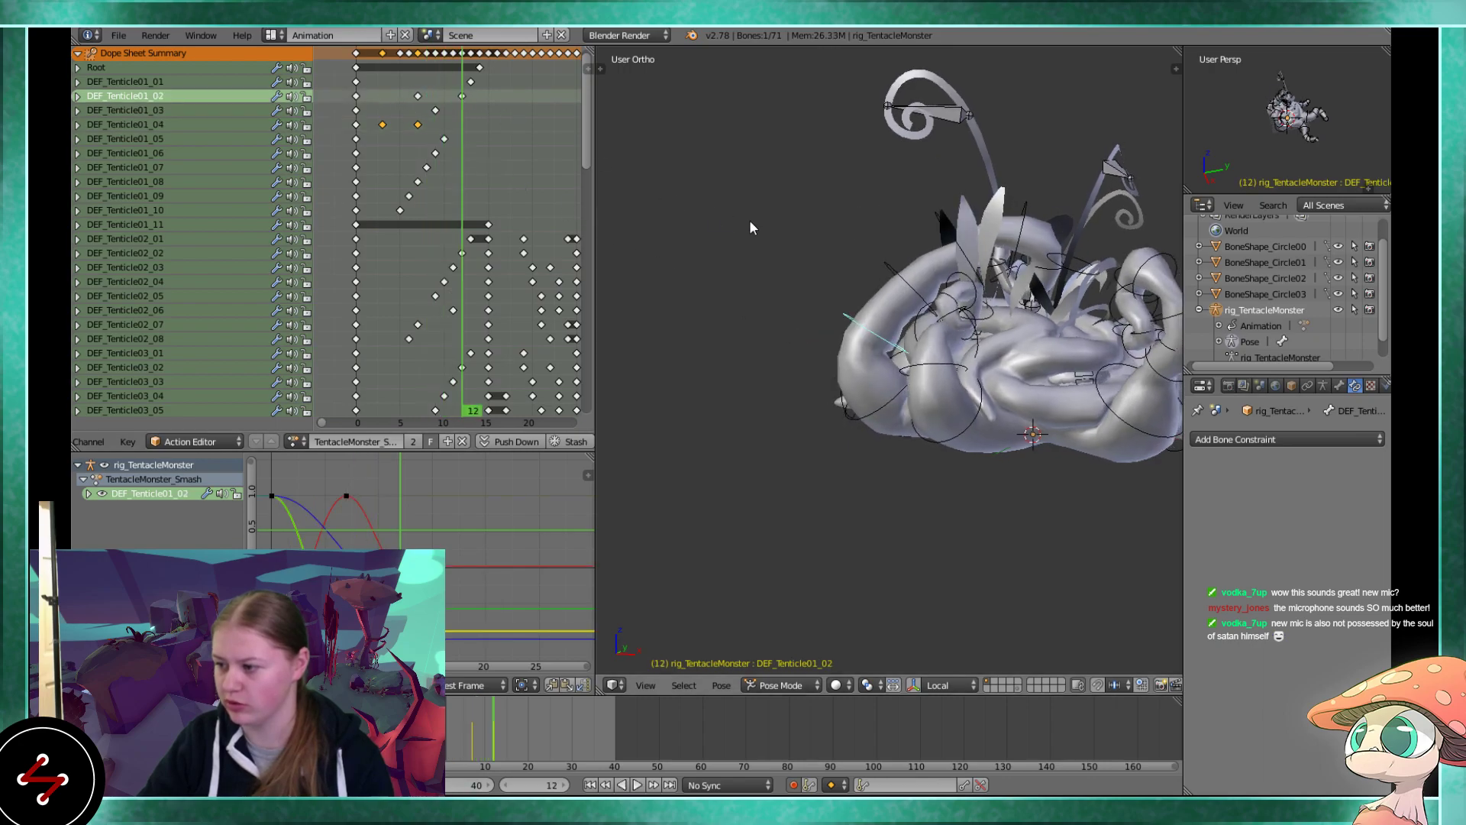
key("r")
left_click(839, 267)
Rotate the DEF_Tenticle01_03 bone about 15° inward at frame 9 and play back the rise
right_click(838, 267)
left_click(437, 107)
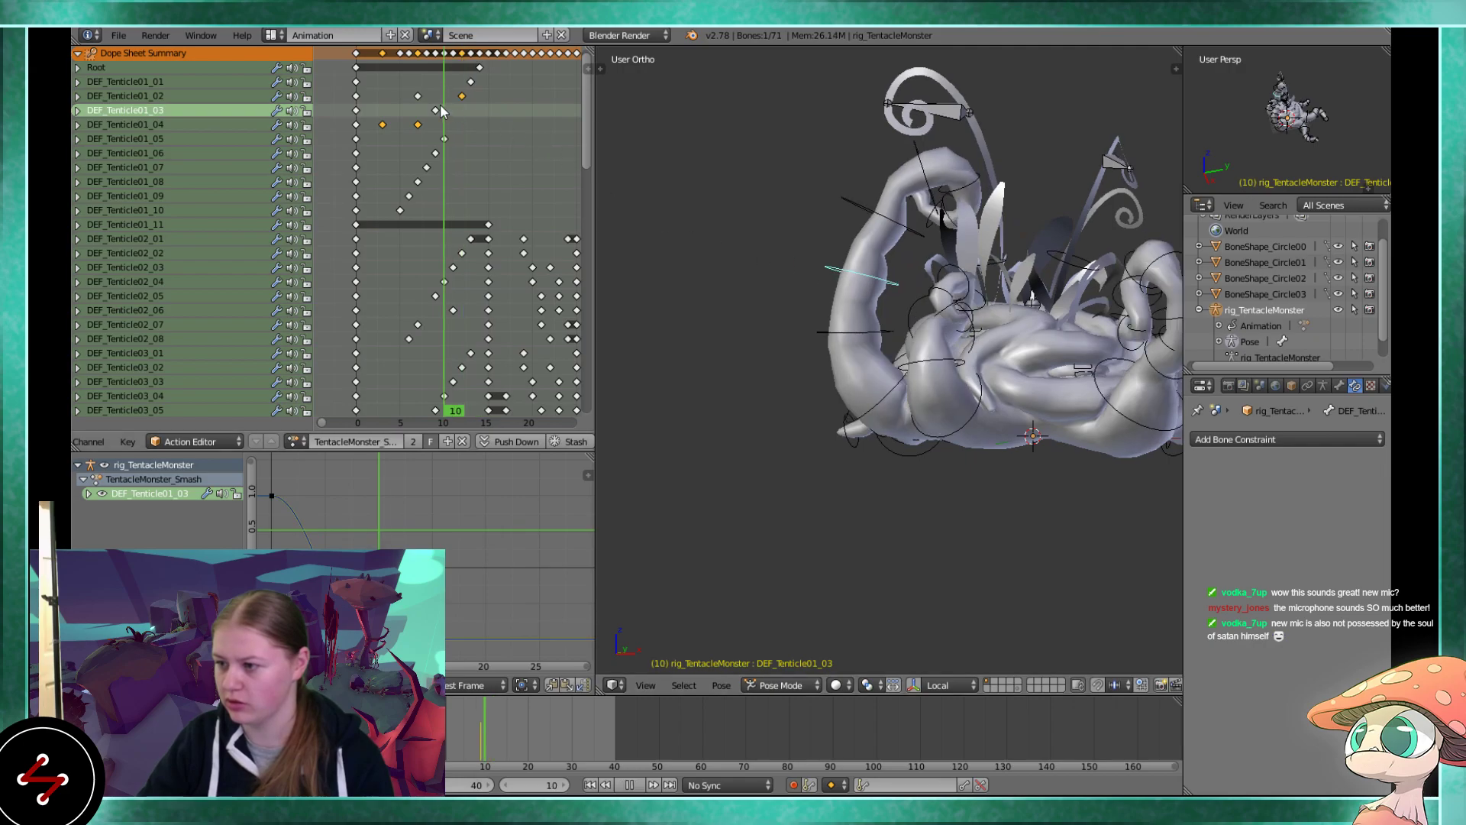
key("r")
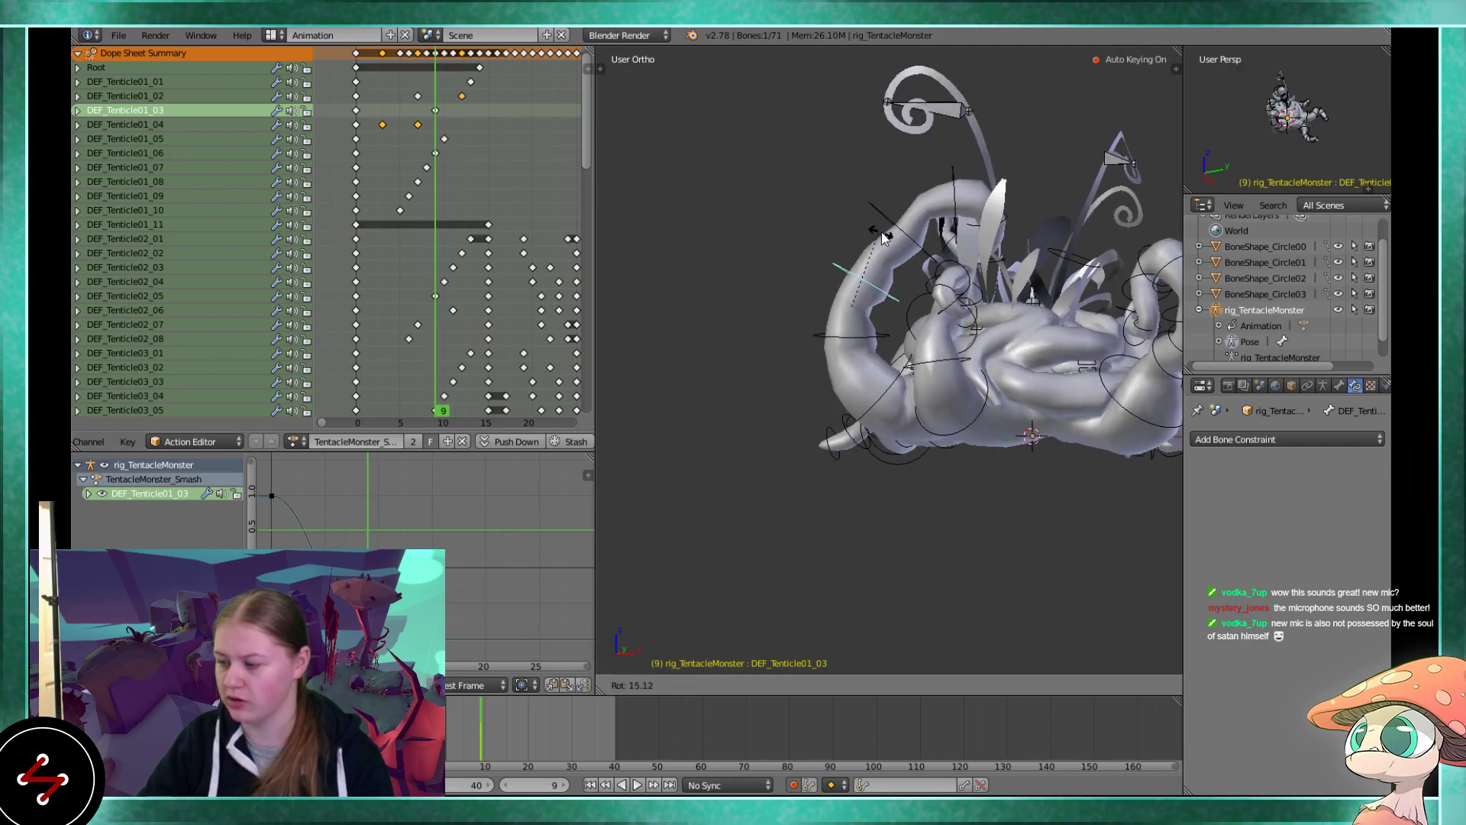
left_click(882, 239)
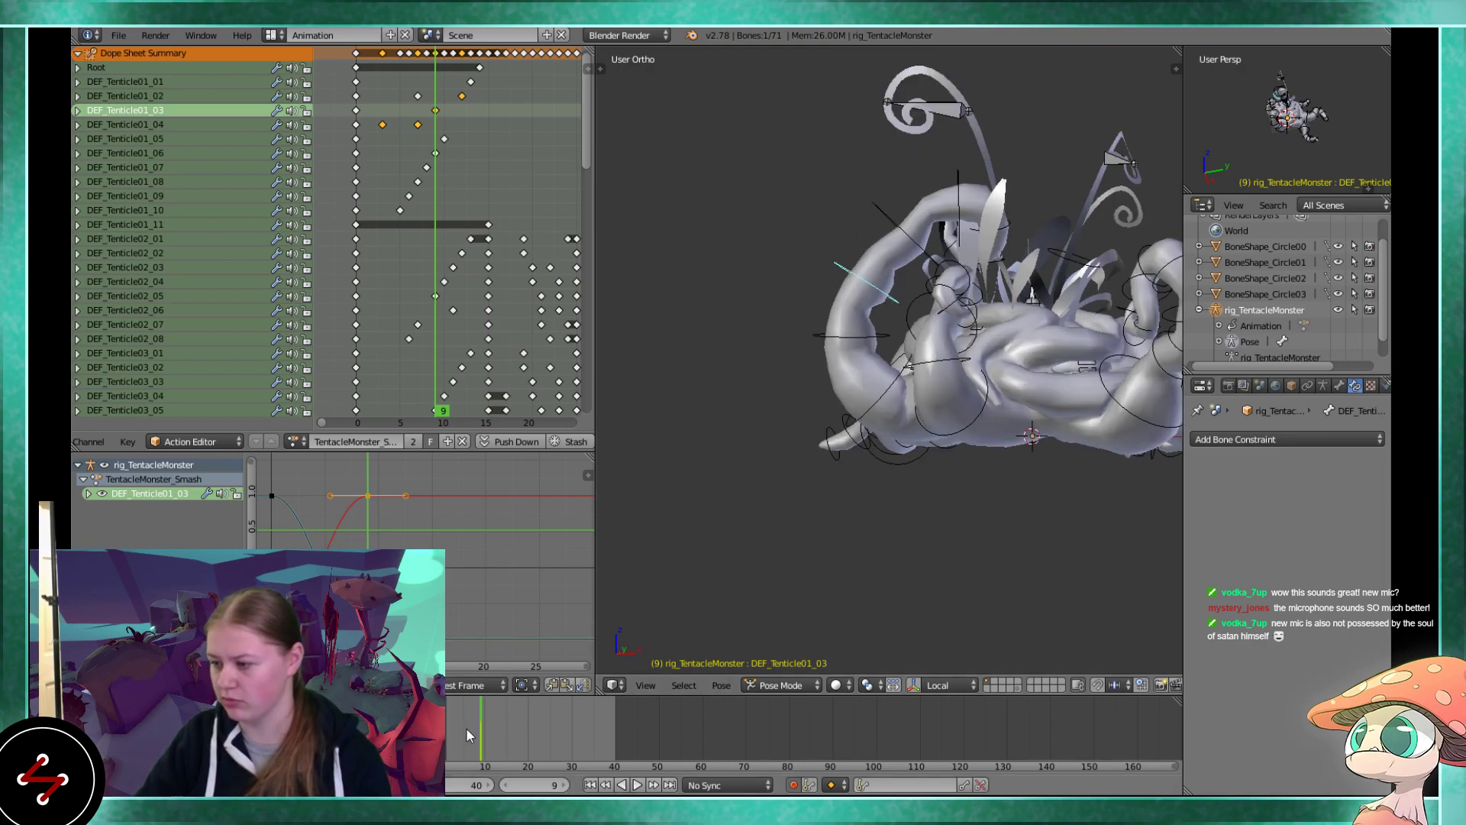
key("alt+a")
mouse_move(462, 720)
left_mouse_down()
mouse_move(446, 716)
mouse_move(479, 716)
mouse_move(451, 707)
mouse_move(480, 704)
left_mouse_up()
key("alt+a")
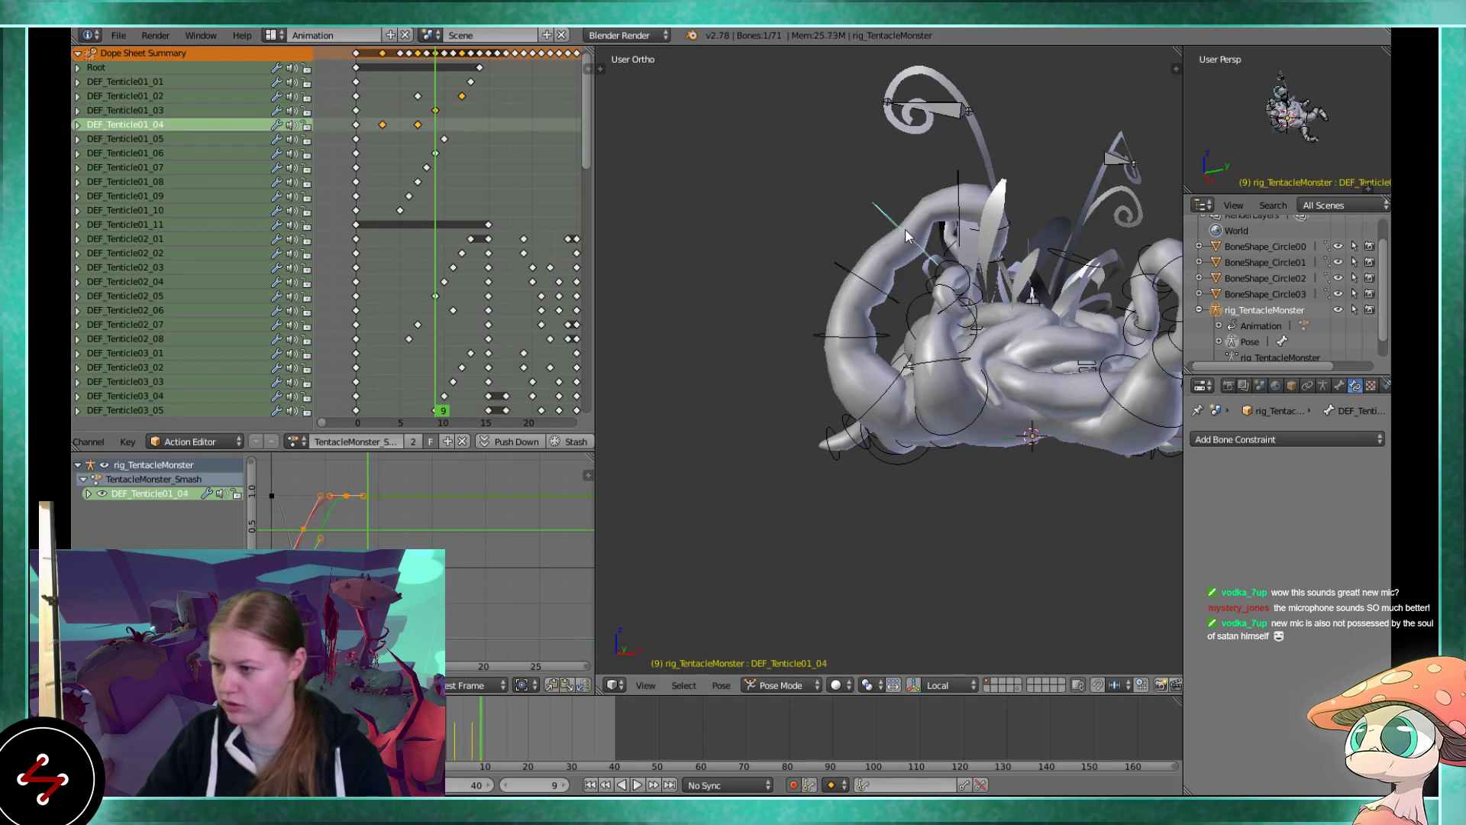
Rotate the DEF_Tenticle01_04 bone about 17° inward at frame 7, then scrub and play the early frames
left_click(419, 129)
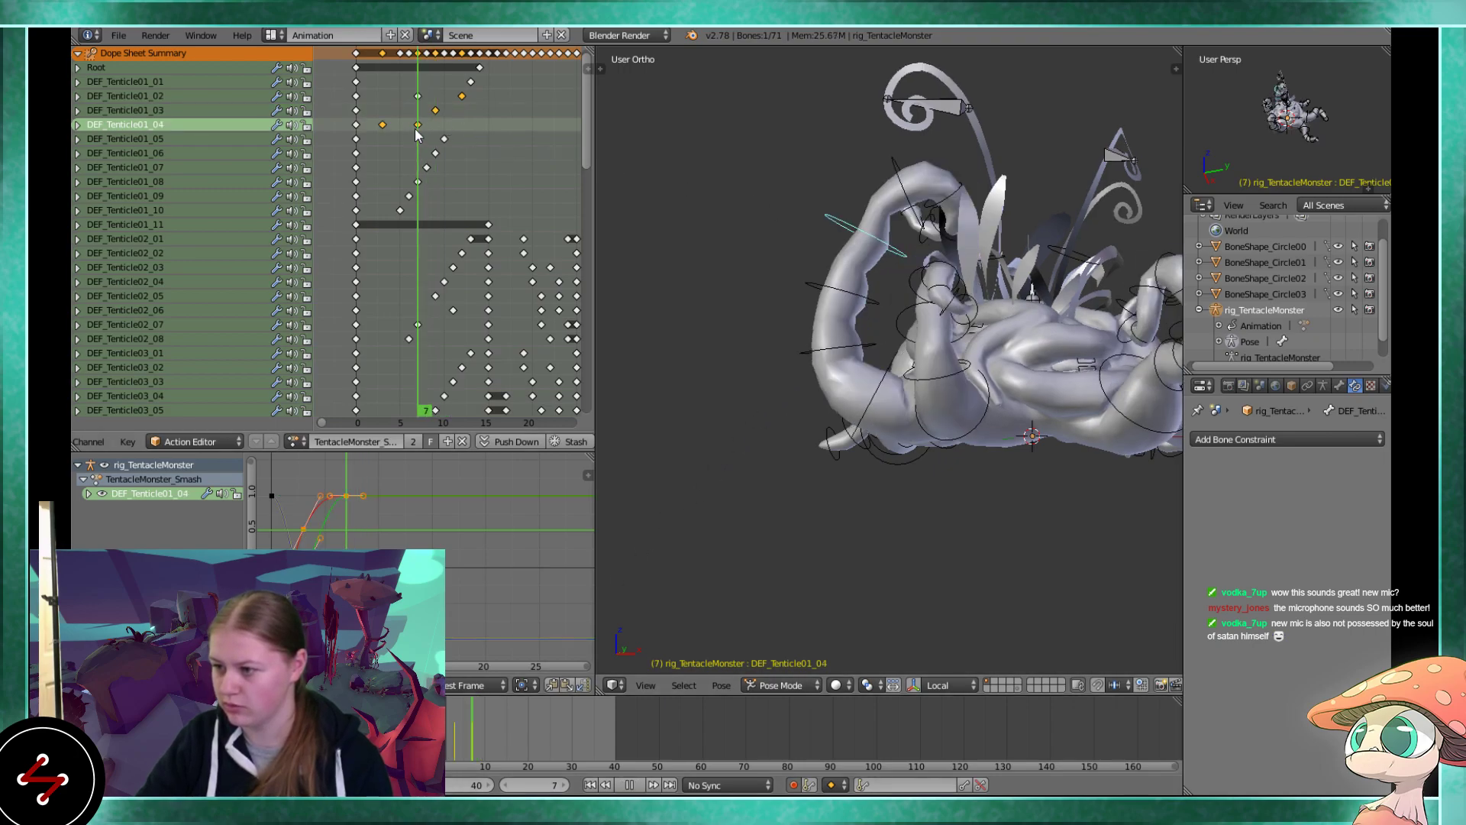
right_click(418, 125)
key("r")
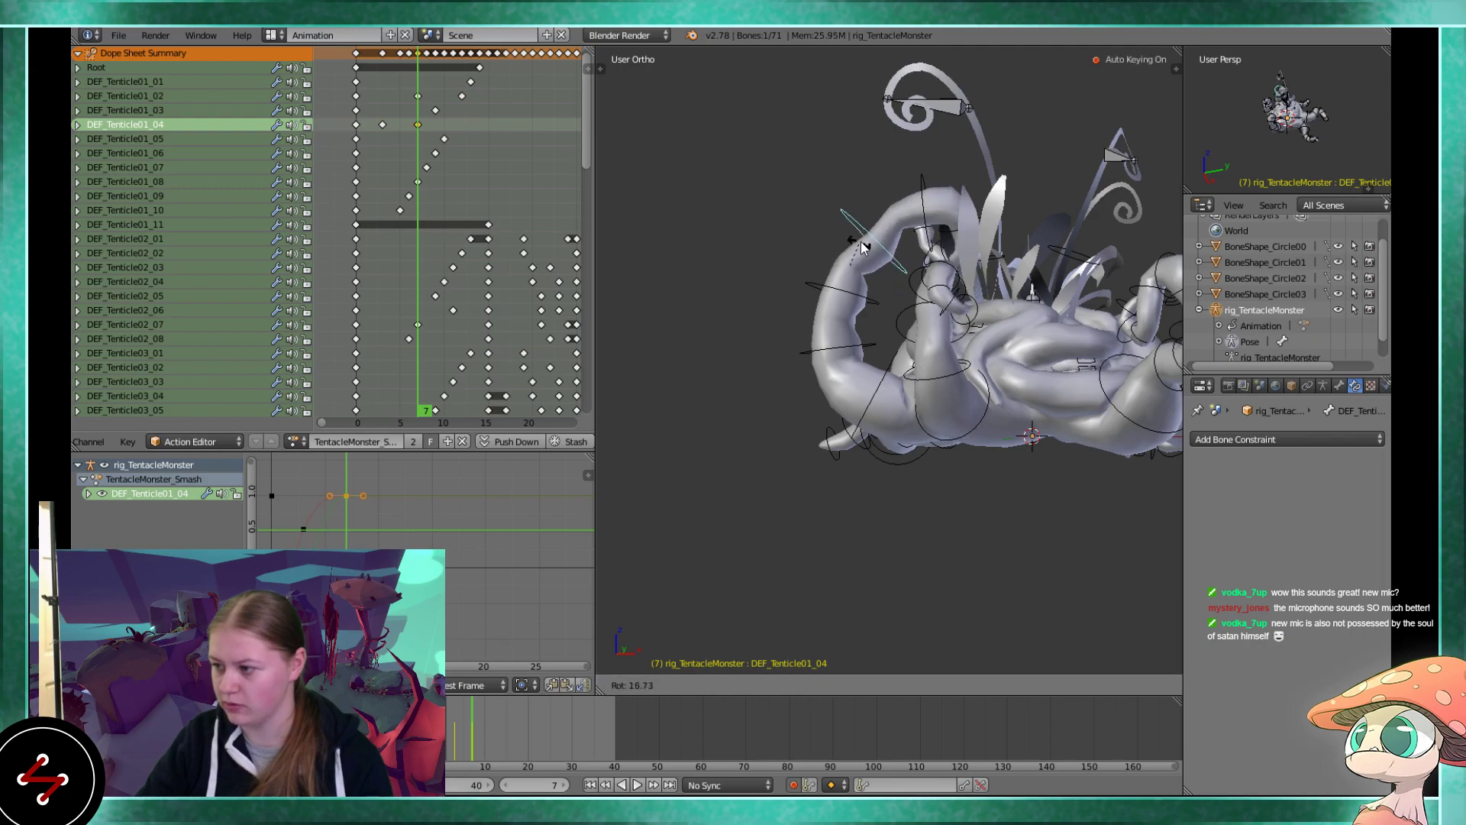
left_click(859, 243)
left_click_drag(410, 214, 361, 183)
key("alt+a")
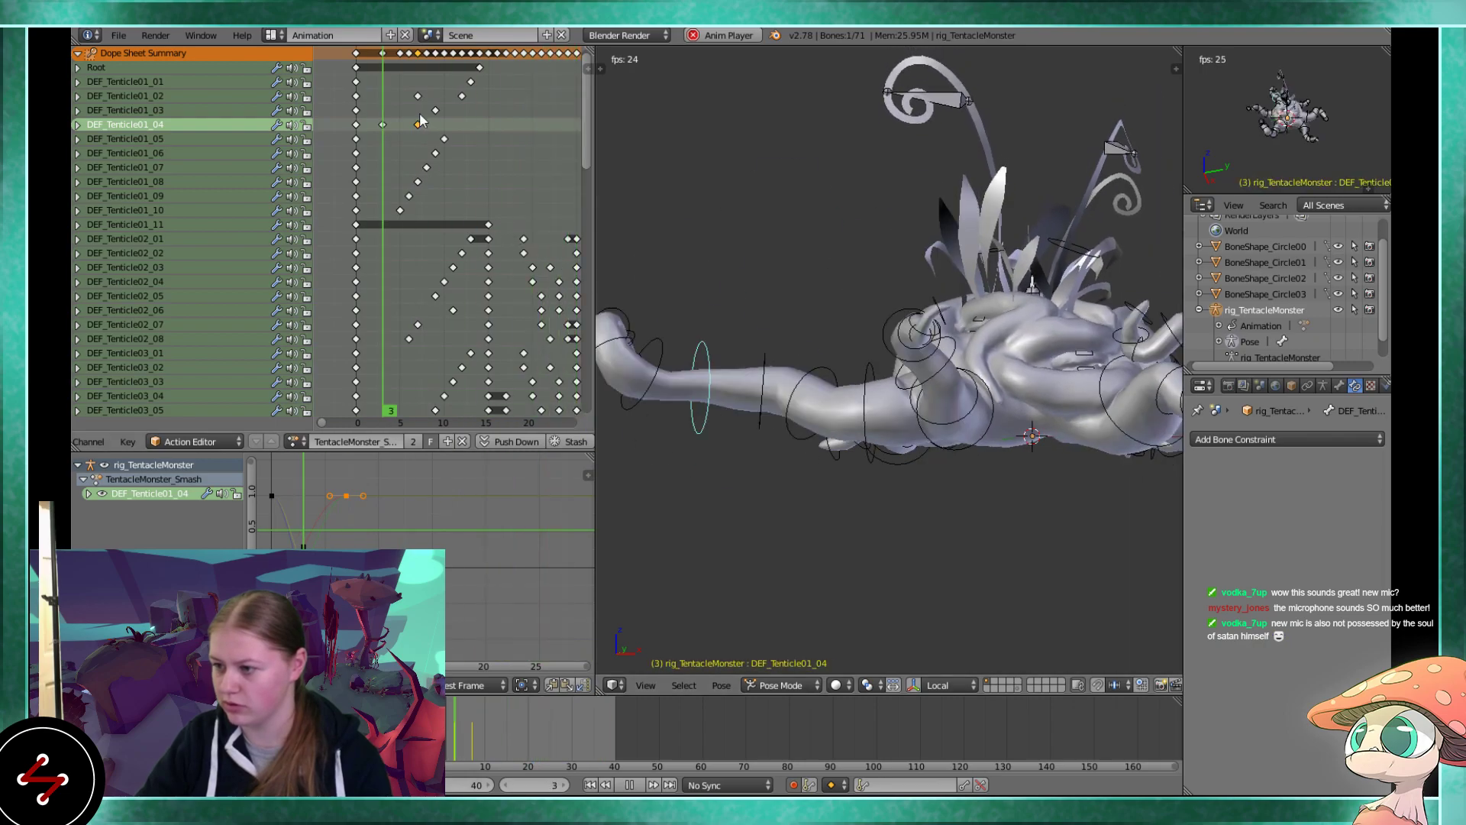
Move both DEF_Tenticle01_04 rise keyframes three frames later, to frames 6 and 10
left_click(382, 124, "shift")
key("g")
left_click(412, 142)
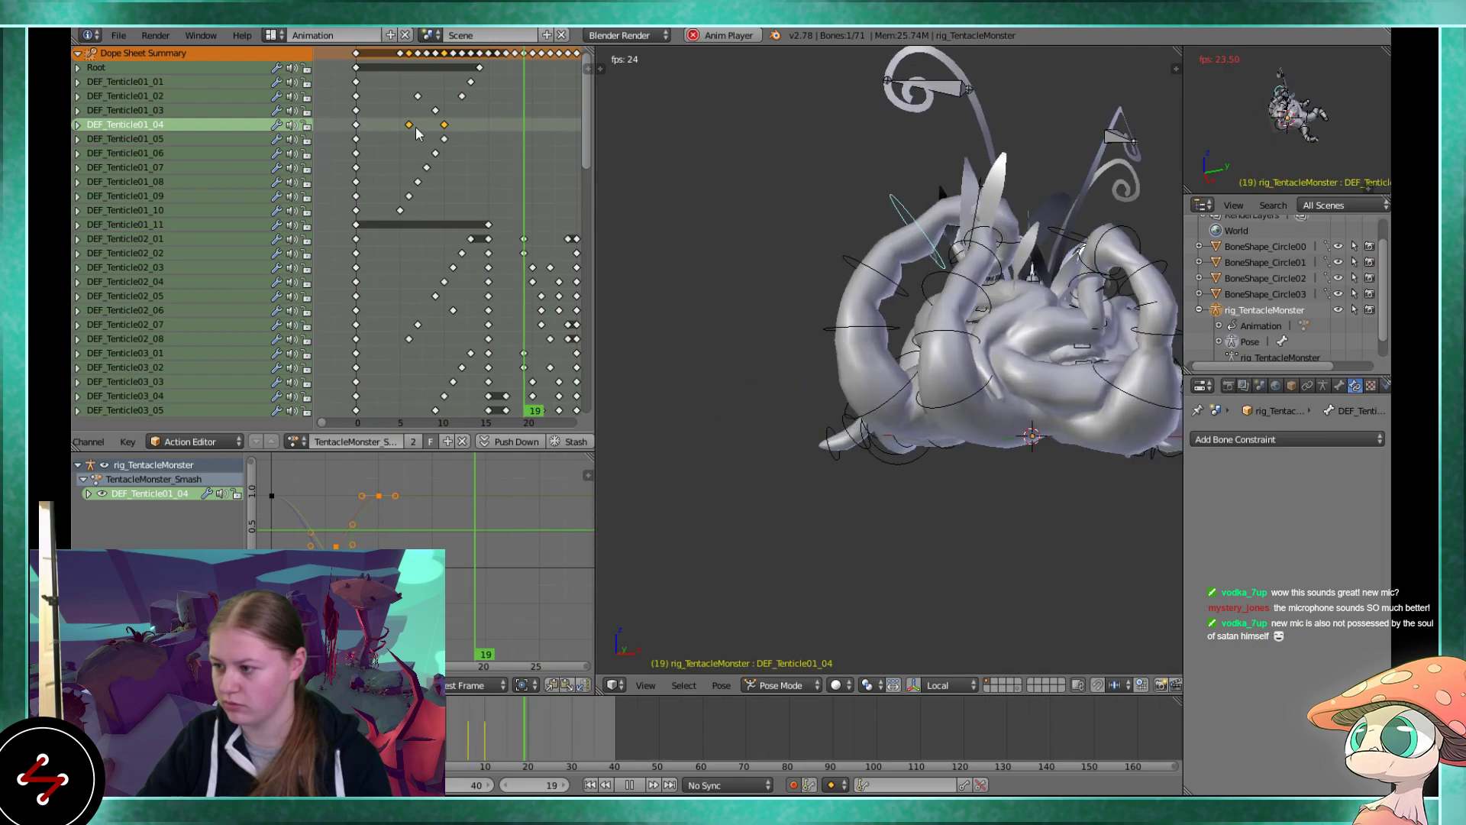
Play back the smash action from the front and scrub the tentacle's rise from frame 0 to 12
middle_click_drag(769, 291, 909, 278)
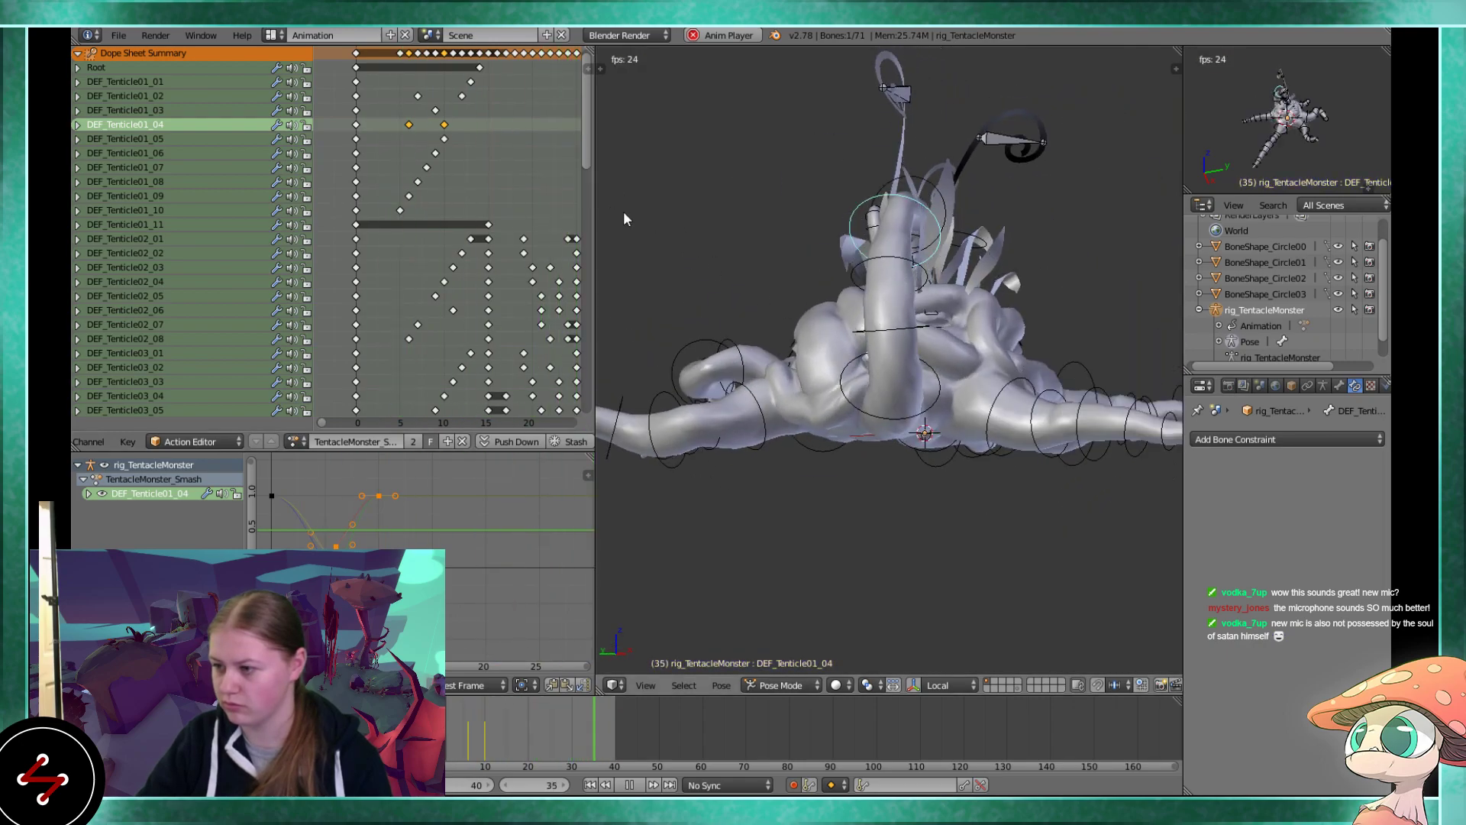
key("alt+a")
right_click(418, 96)
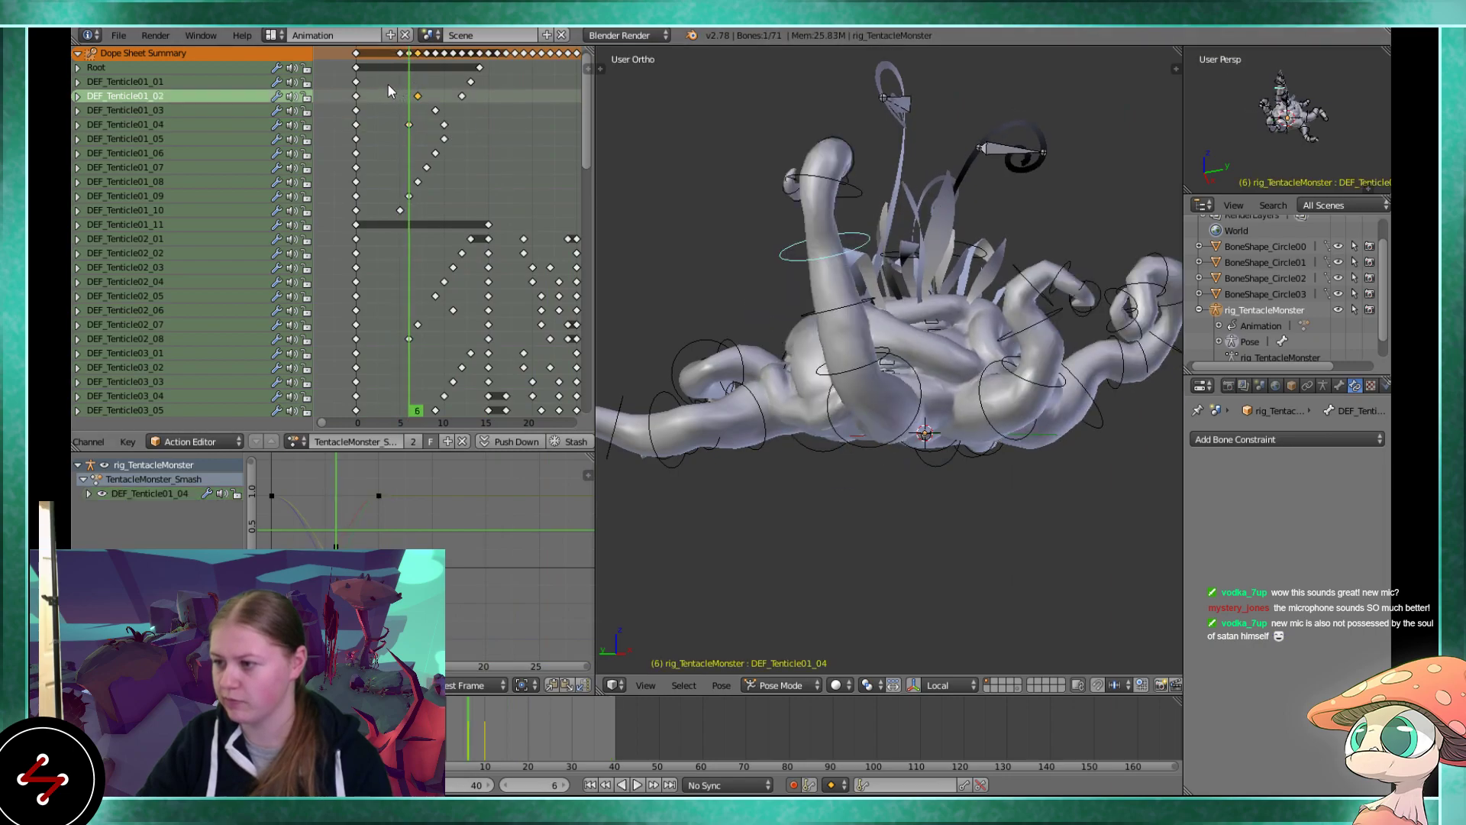
left_click(356, 84)
key("alt+a")
left_click_drag(356, 84, 464, 85)
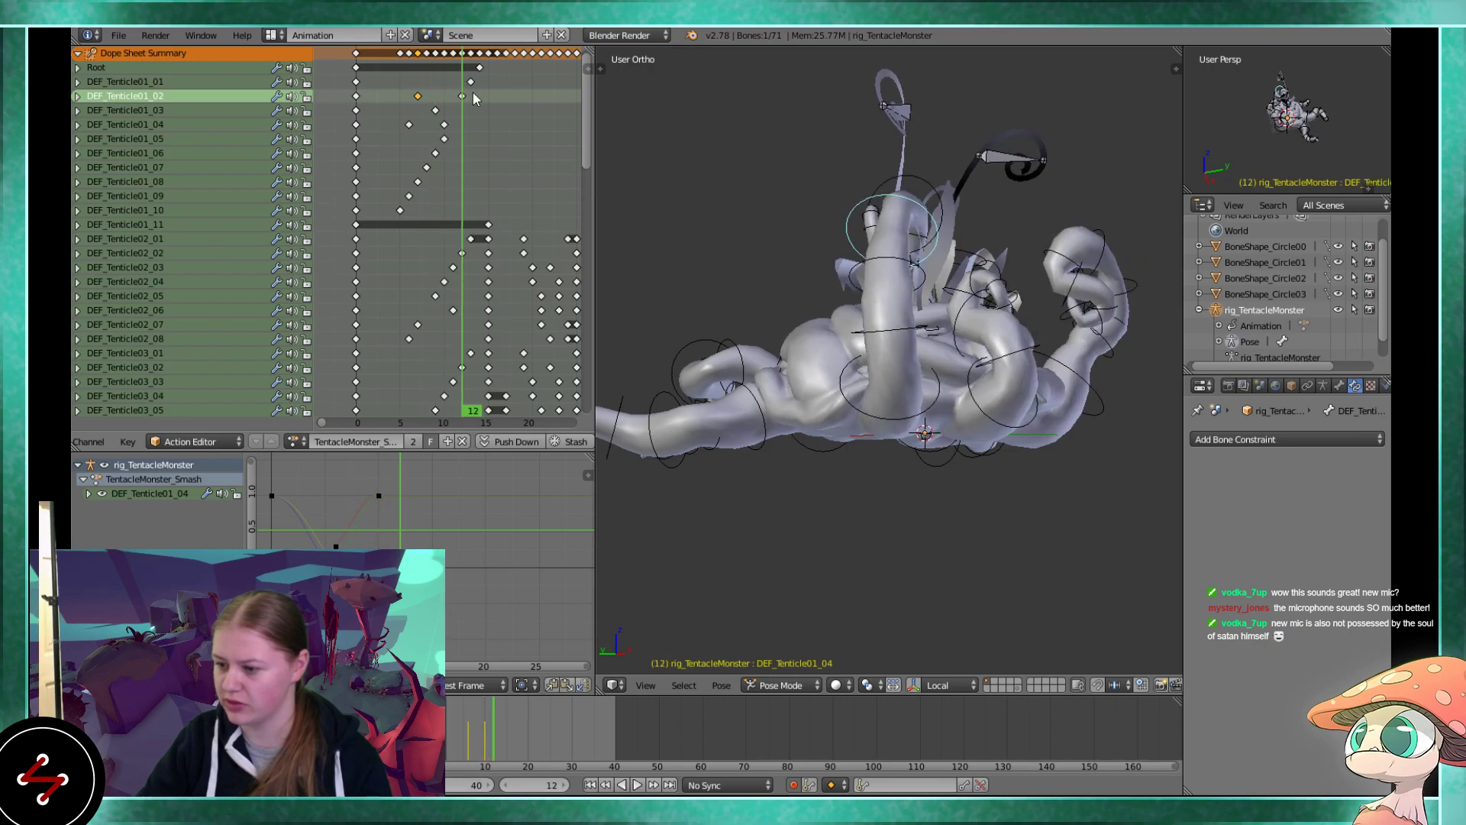
Select all eleven DEF_Tenticle01 bones from base to tip at frame 12, leaving the leaf bones out
right_click(853, 405)
middle_click_drag(369, 544, 452, 552)
scroll(452, 552, "down", 3)
key("a")
key("a")
middle_click_drag(940, 359, 970, 318)
right_click(970, 318, "shift")
right_click(953, 252, "shift")
right_click(878, 231, "shift")
middle_click_drag(877, 229, 914, 330)
scroll(915, 330, "up", 5)
right_click(980, 250, "shift")
right_click(926, 191, "shift")
right_click(919, 193, "shift")
right_click(940, 212, "shift")
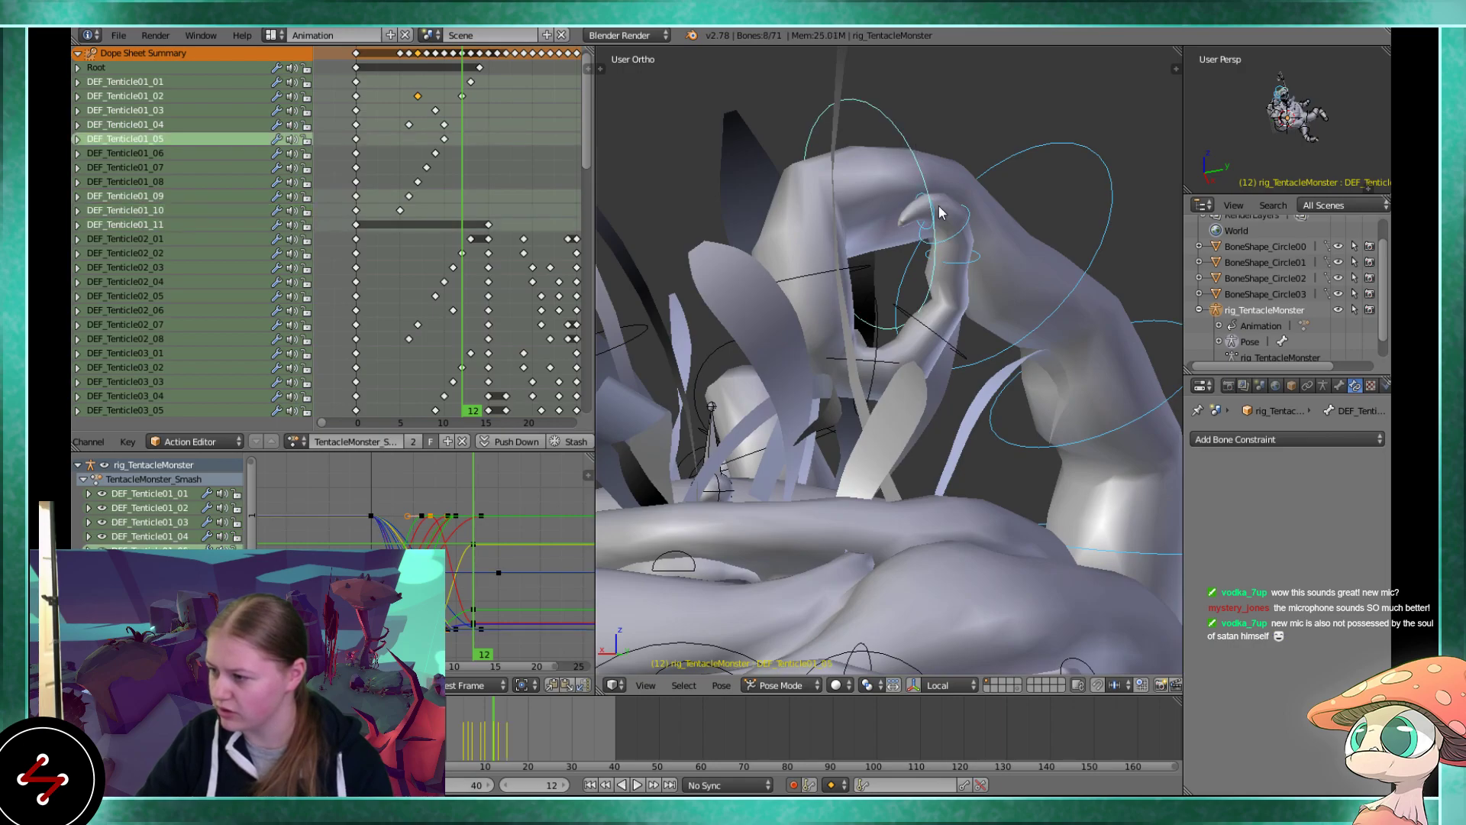
right_click(955, 347, "shift")
right_click(878, 343, "shift")
right_click(824, 269, "shift")
middle_click_drag(823, 269, 820, 362)
right_click(821, 362, "shift")
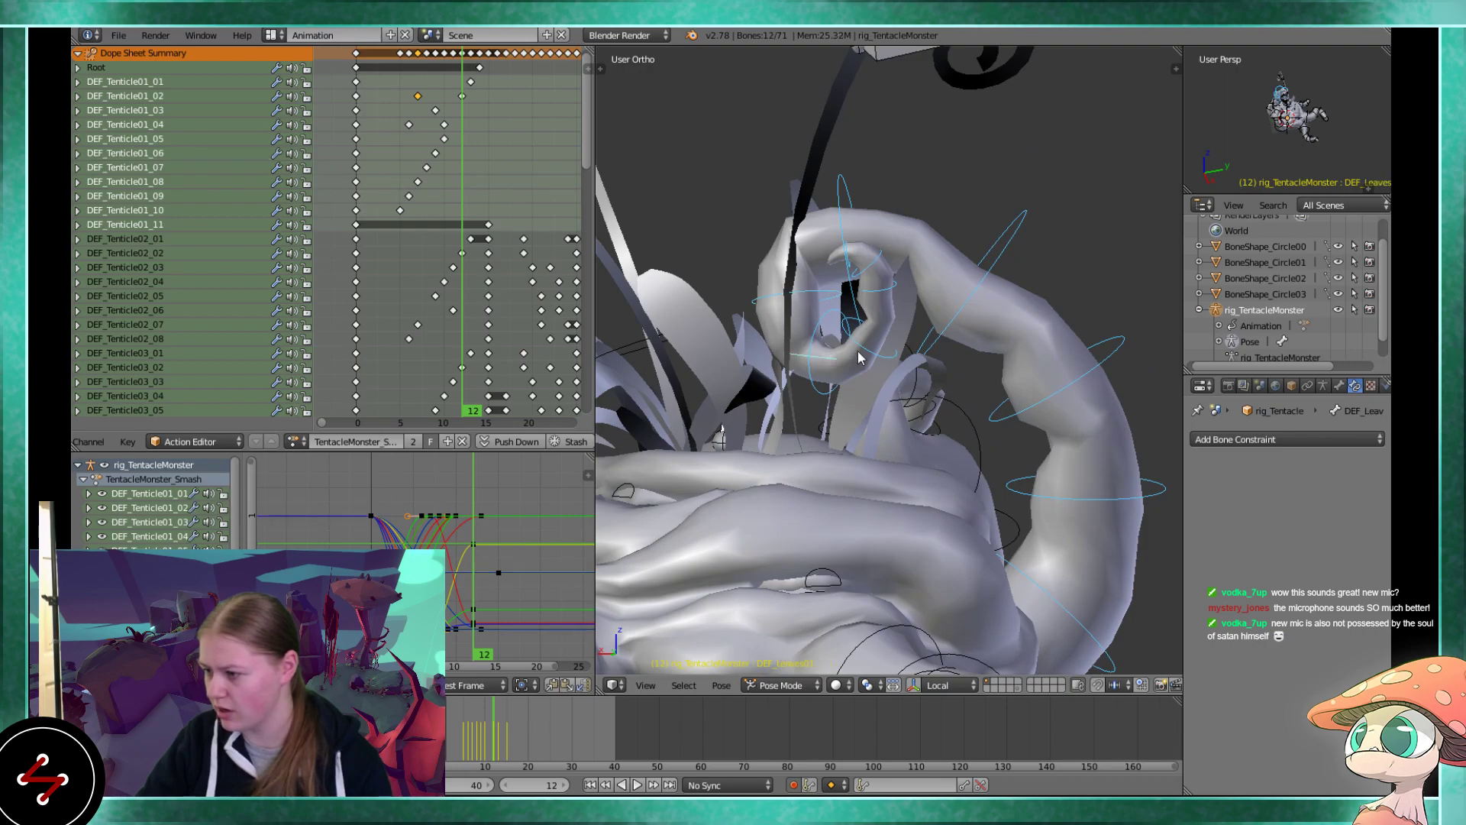
scroll(853, 358, "down", 4)
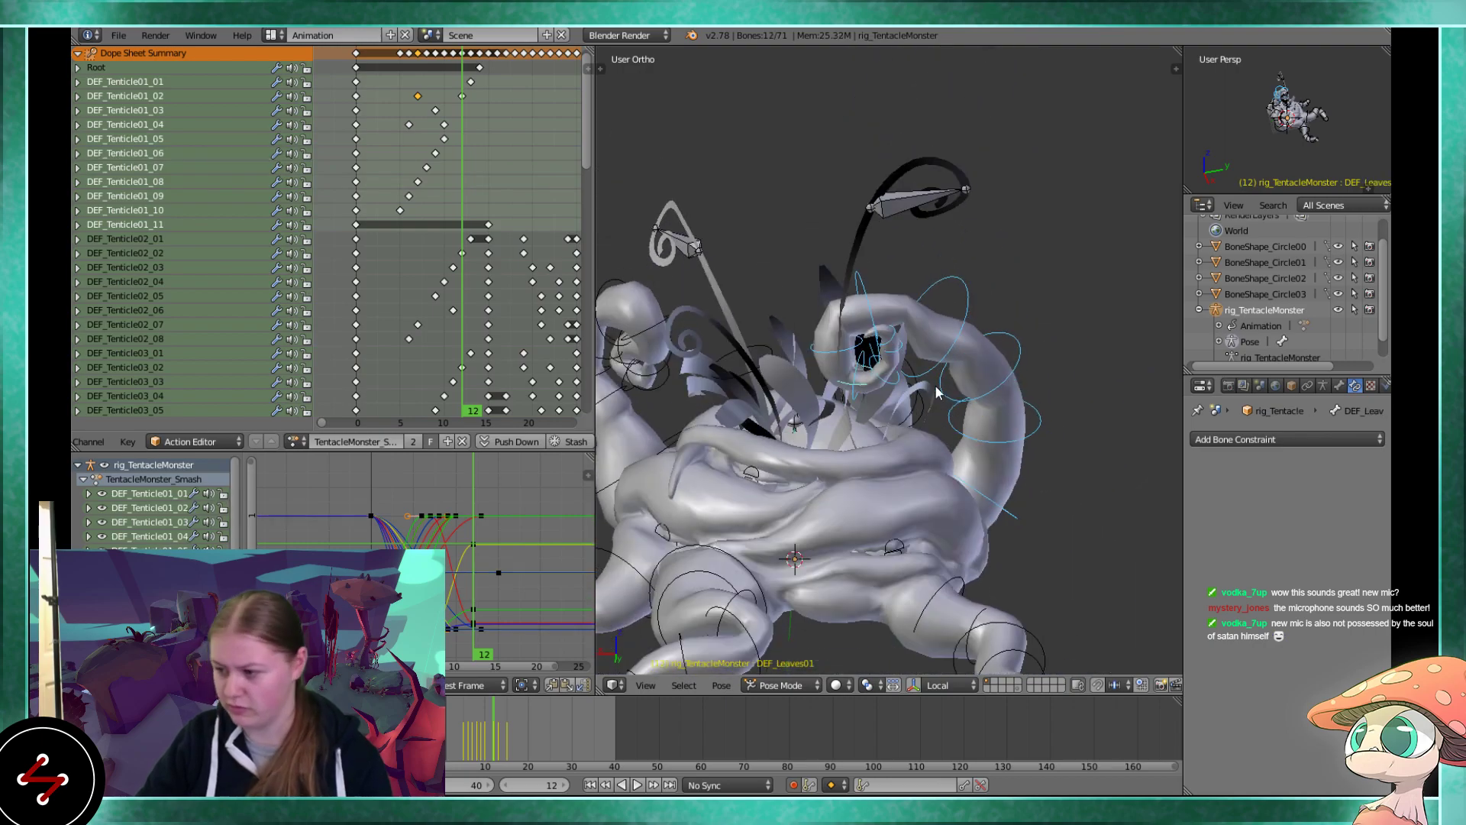
key("ctrl+z")
middle_click_drag(907, 411, 836, 388)
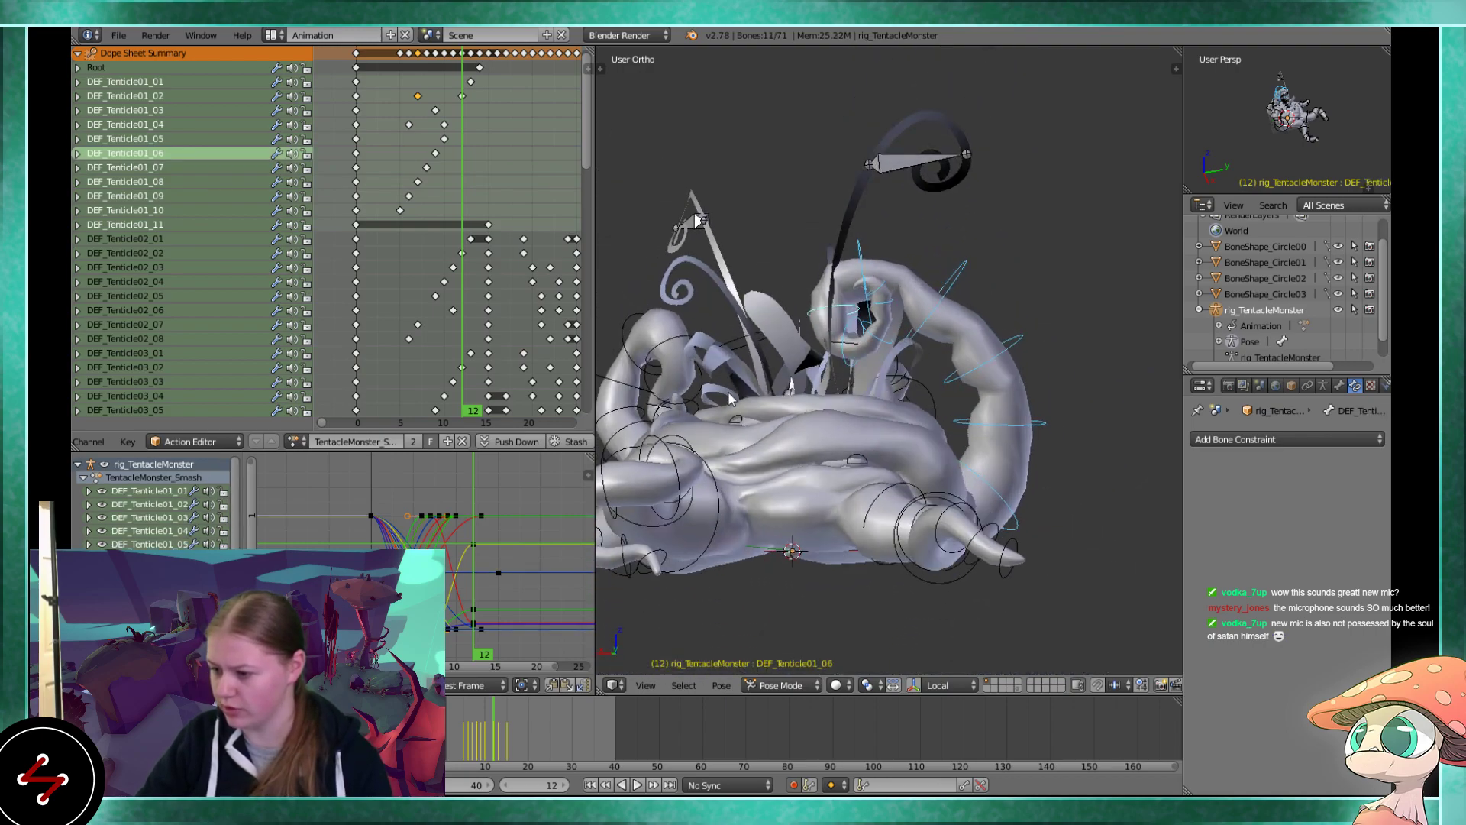
Select the frame 0 keyframes of all the DEF_Tenticle01 bones' curves in the Graph Editor
scroll(428, 604, "up", 3)
middle_click_drag(428, 603, 425, 575)
scroll(424, 575, "down", 1)
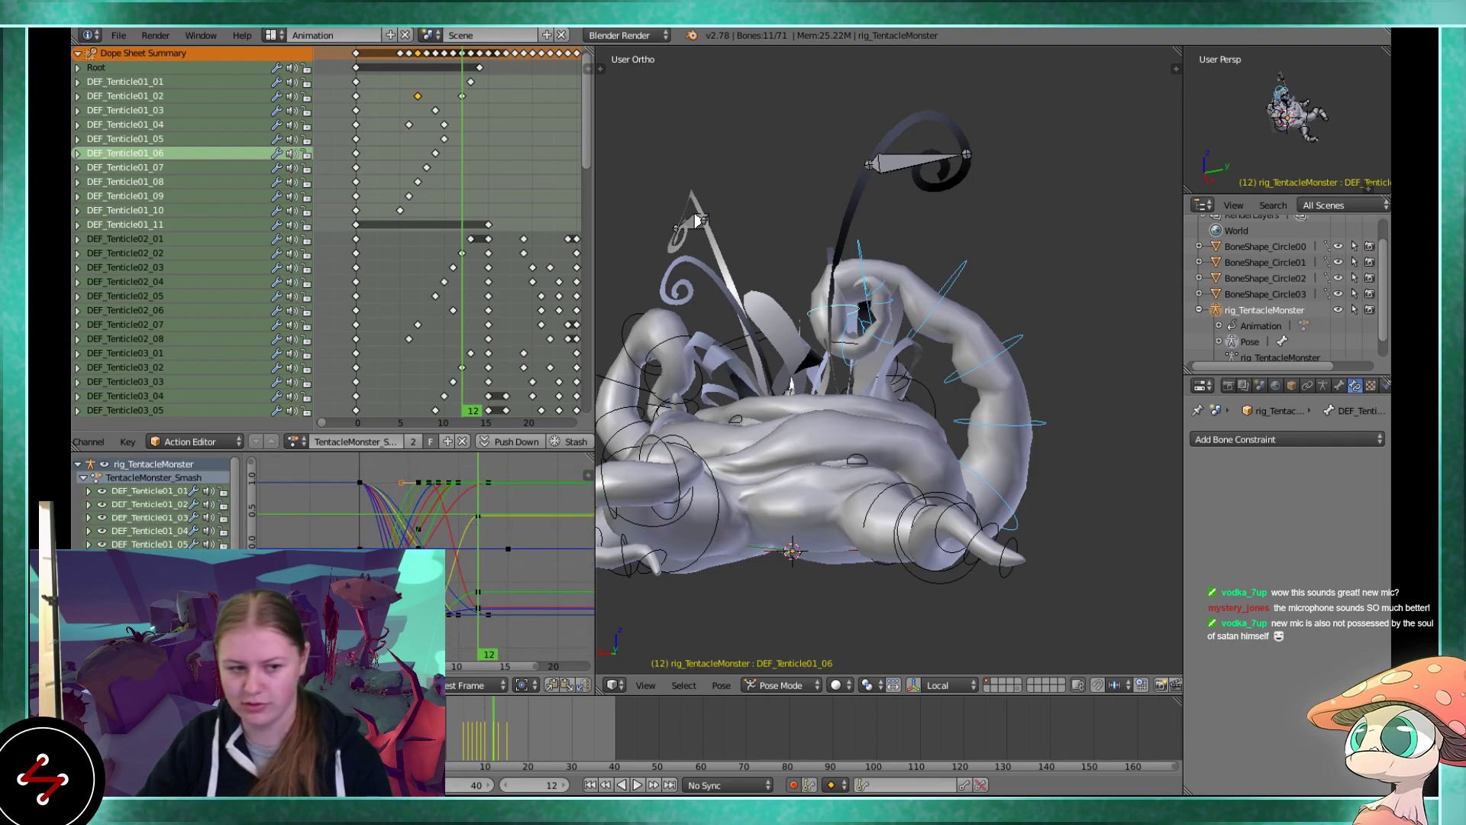
left_click(368, 507)
scroll(385, 497, "left", 2, "ctrl")
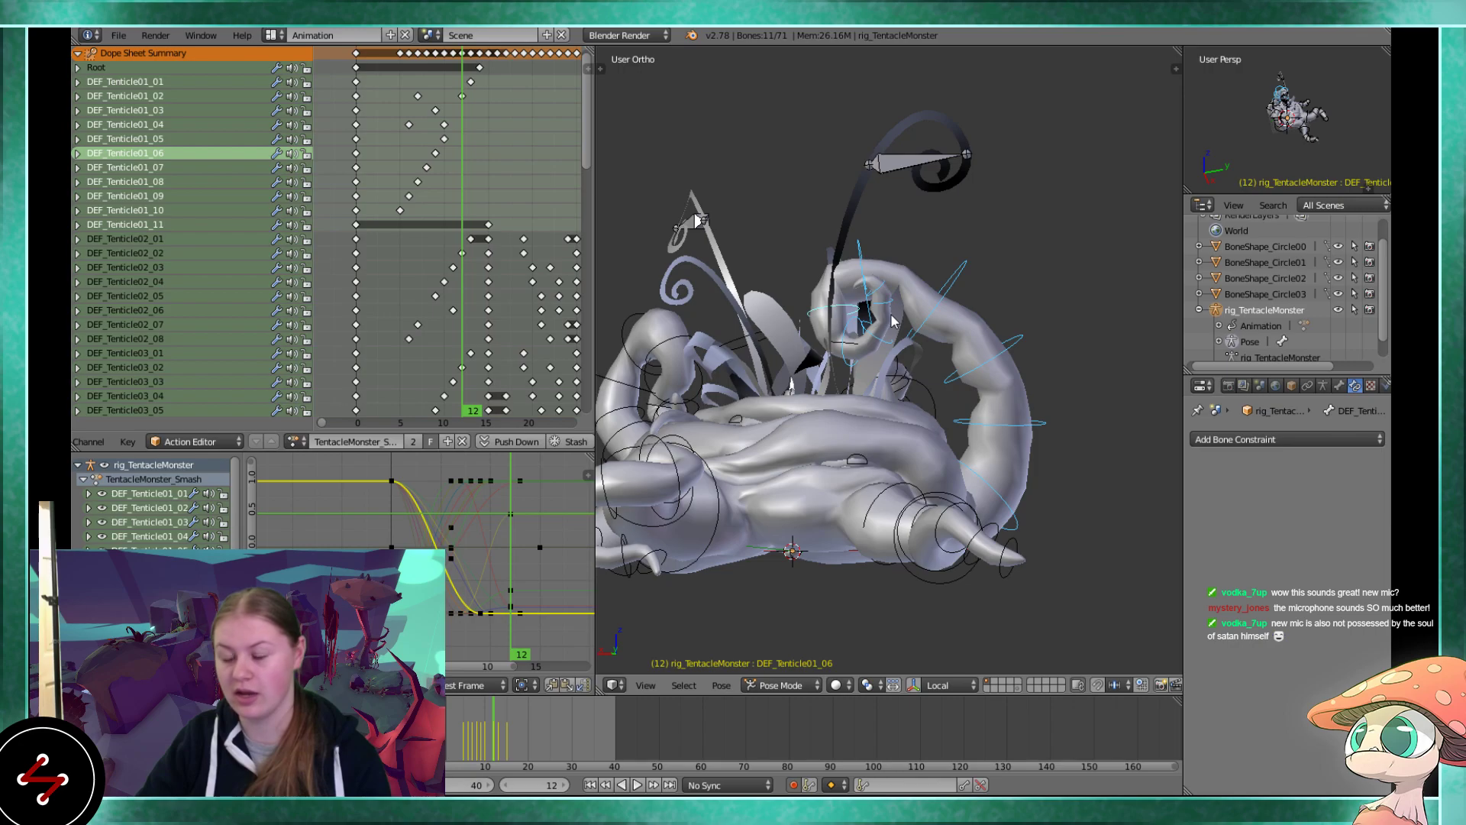
key("b")
left_click_drag(393, 456, 337, 549)
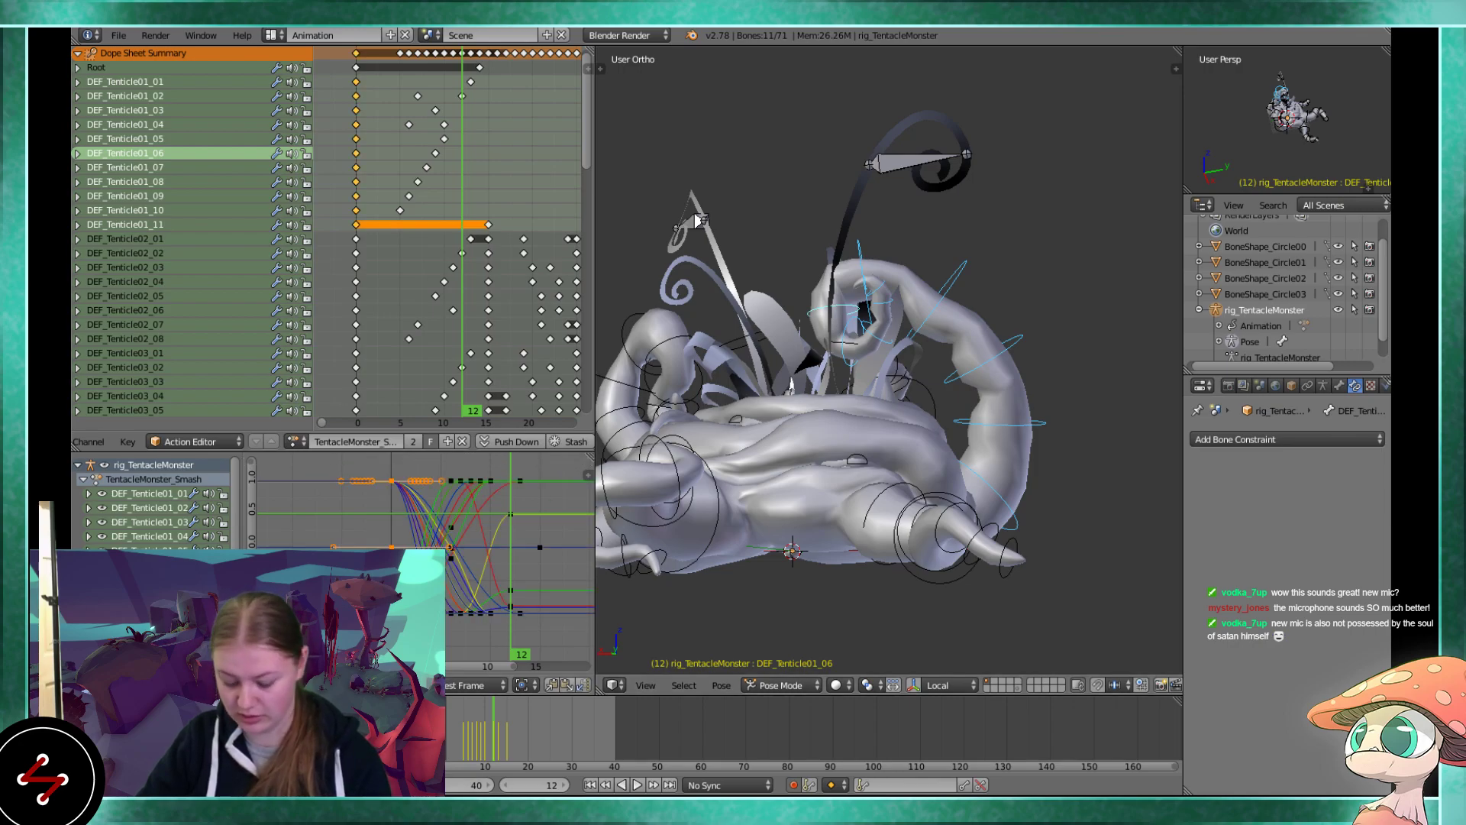
Try another handle type on the selected frame 0 keyframes and preview the tentacle's rise from frame 0
key("s")
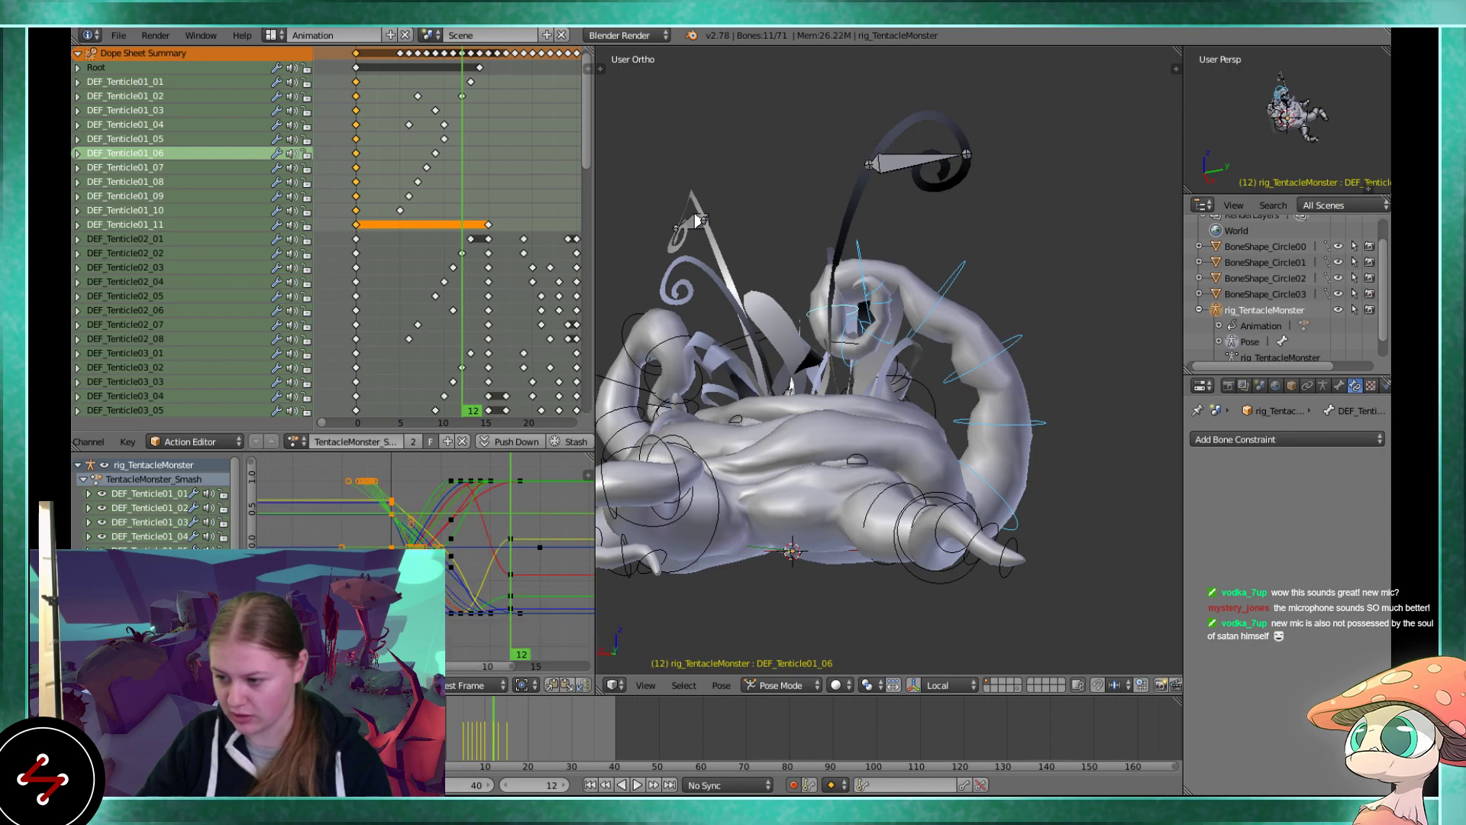
key("Escape")
scroll(394, 545, "up", 1)
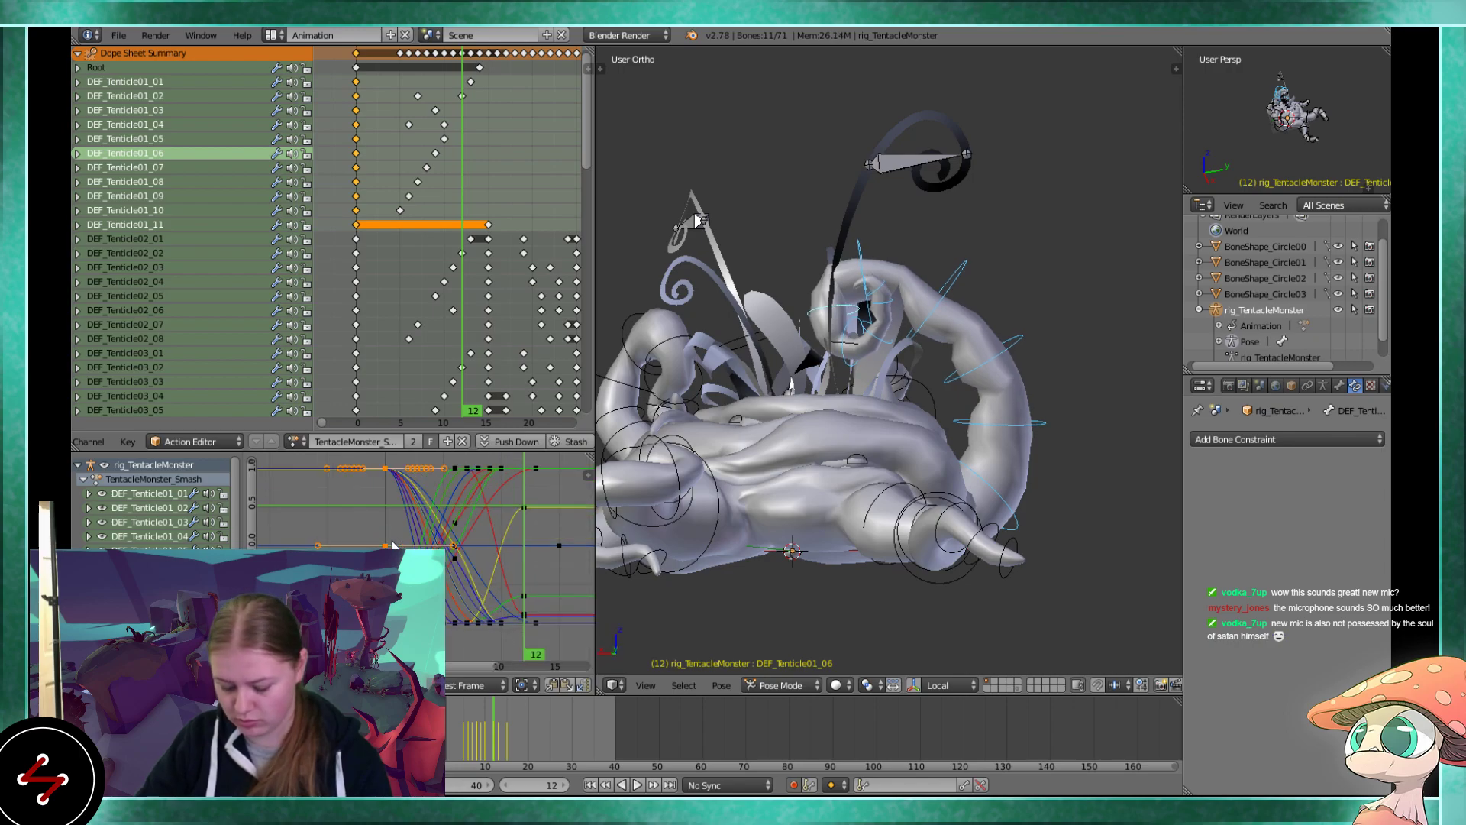
key("v")
left_click(367, 542)
scroll(374, 519, "up", 1)
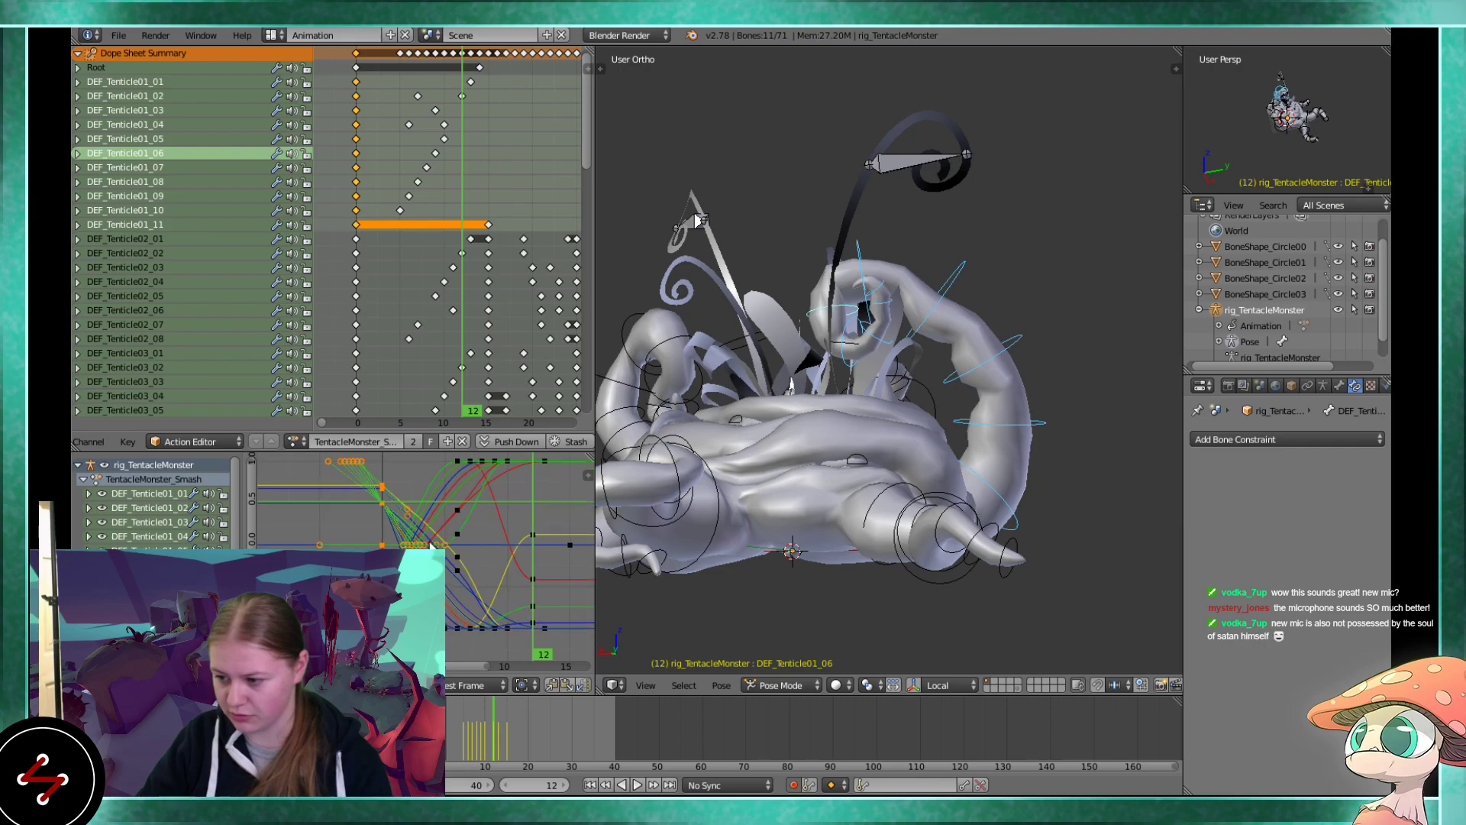
key("shift+Left")
key("alt+a")
key("alt+a")
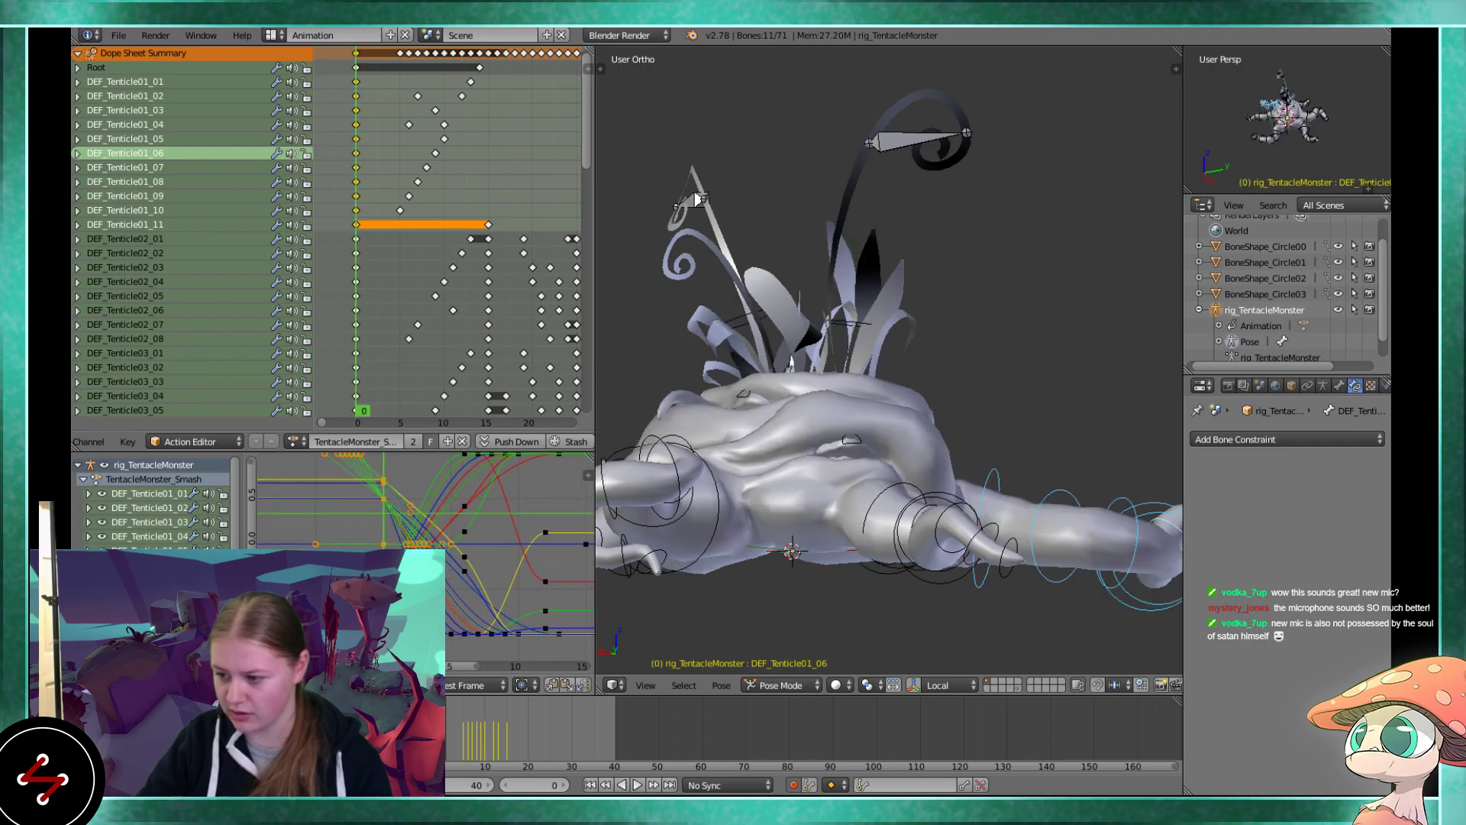
middle_click_drag(684, 550, 983, 501)
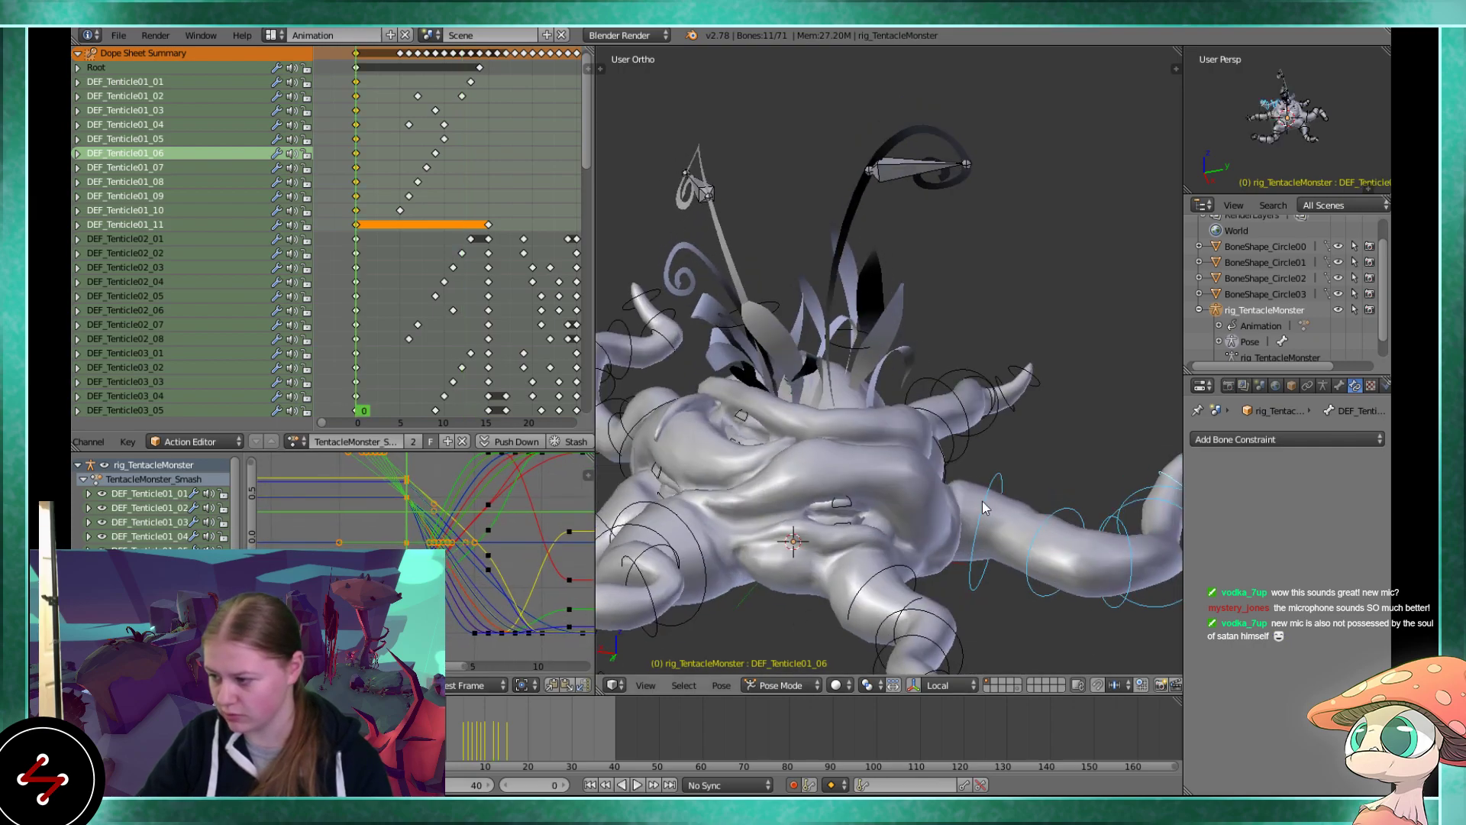
Isolate the DEF_Tenticle01_01 bone's curves and try another handle type on its frame 0 keyframe
right_click(1010, 469)
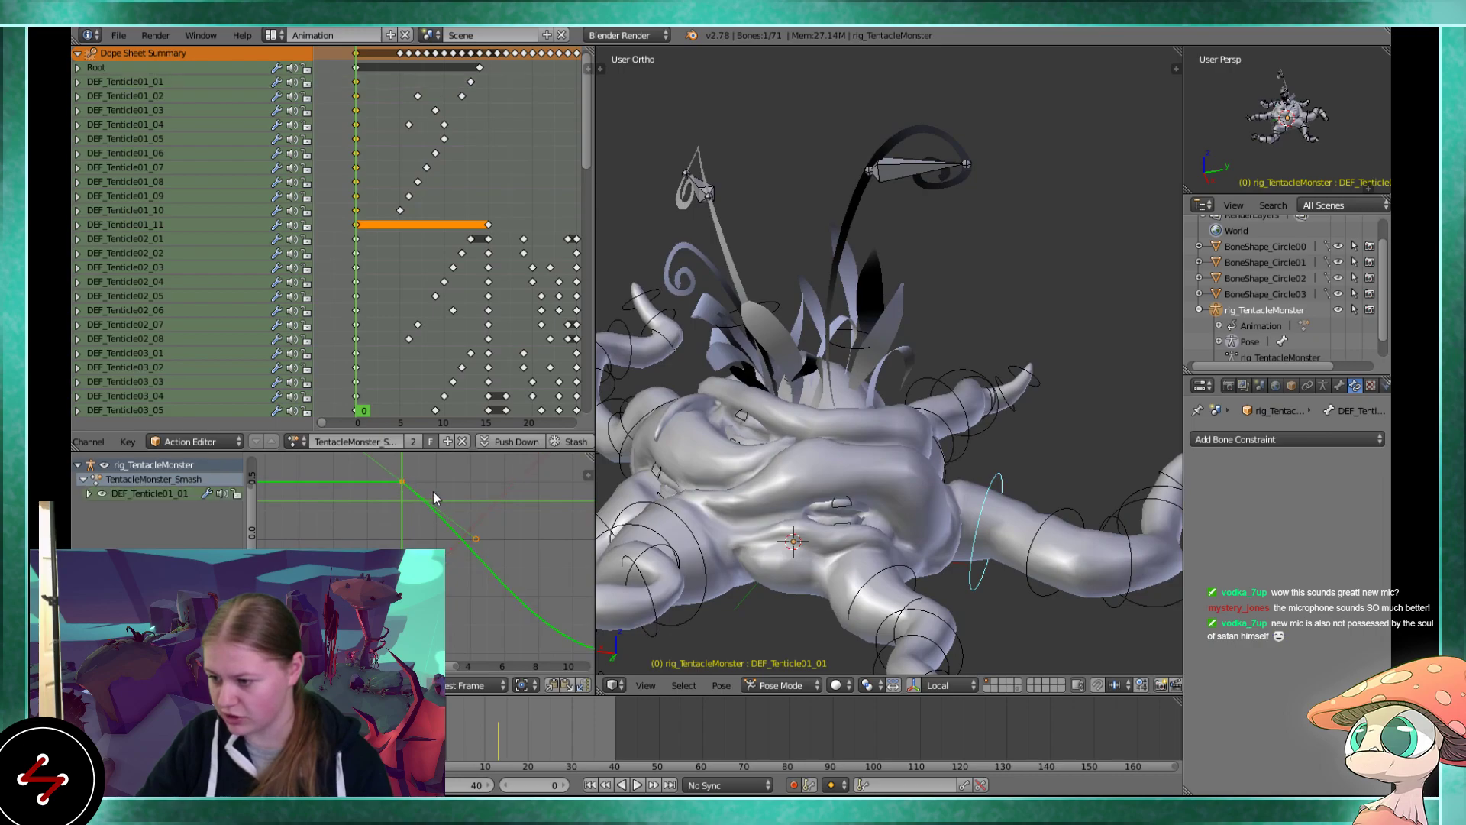
scroll(474, 544, "down", 1)
scroll(412, 510, "down", 2)
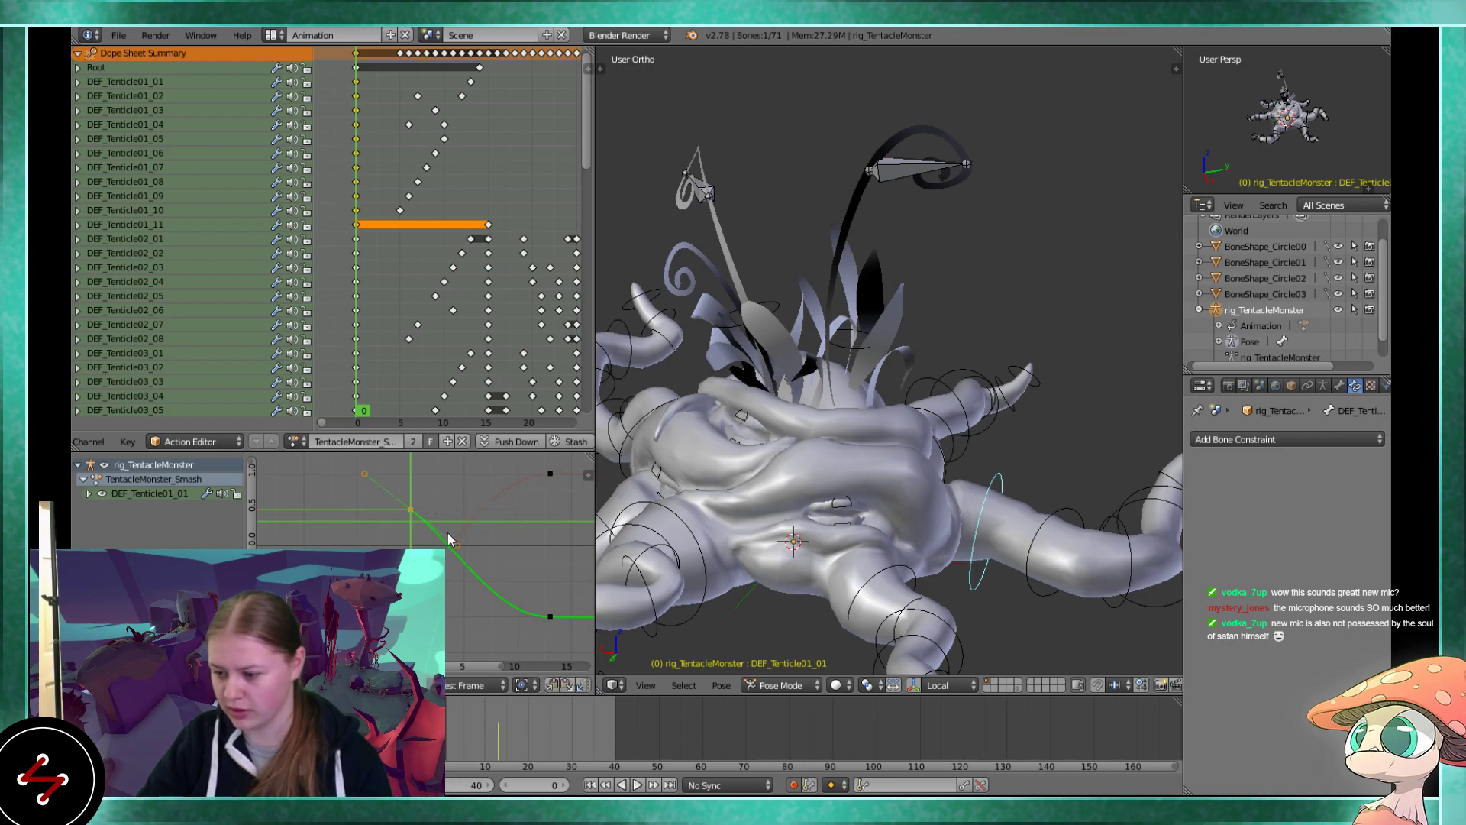
key("v")
left_click(428, 586)
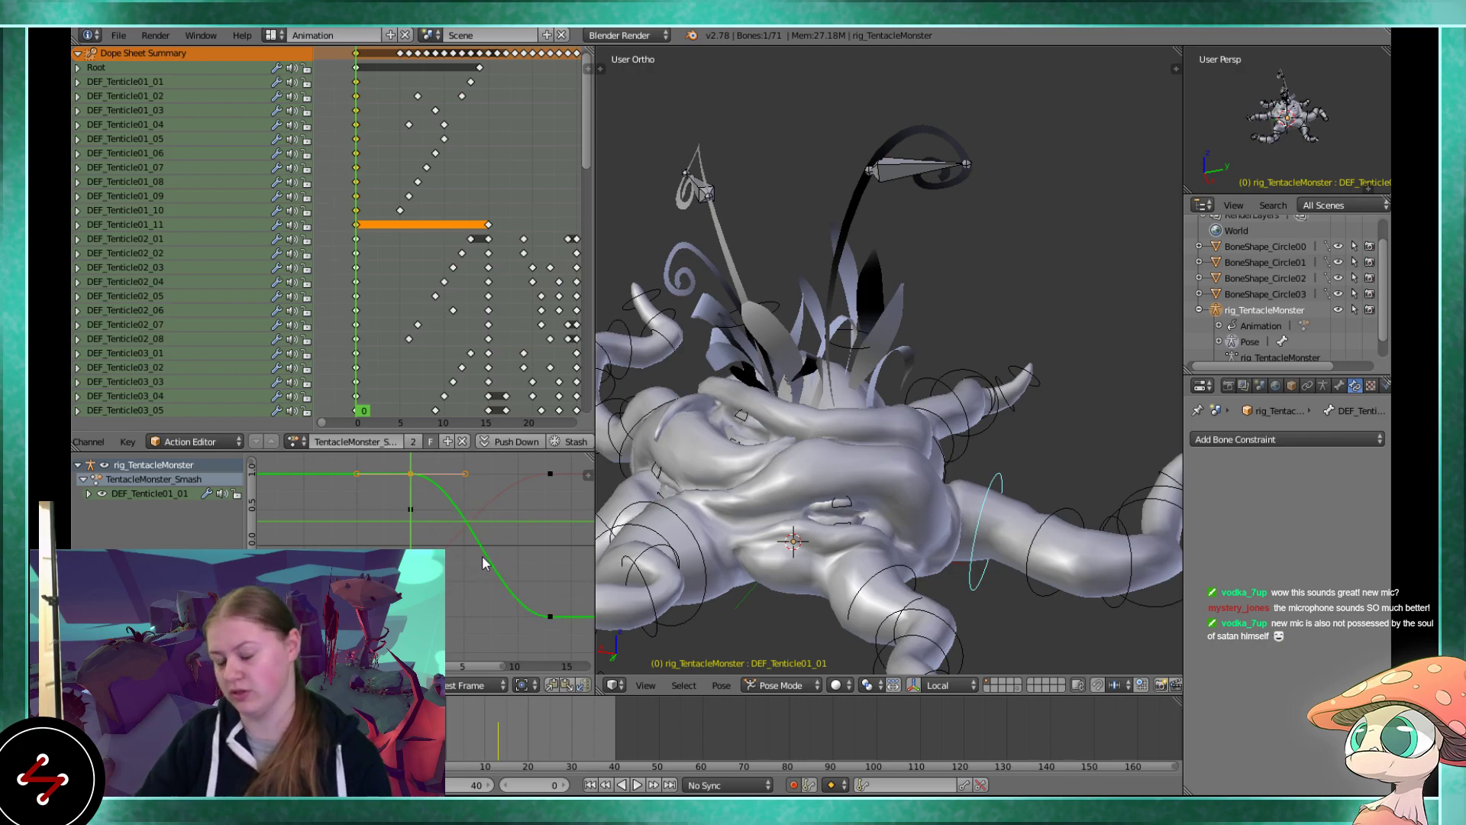
scroll(458, 550, "up", 2)
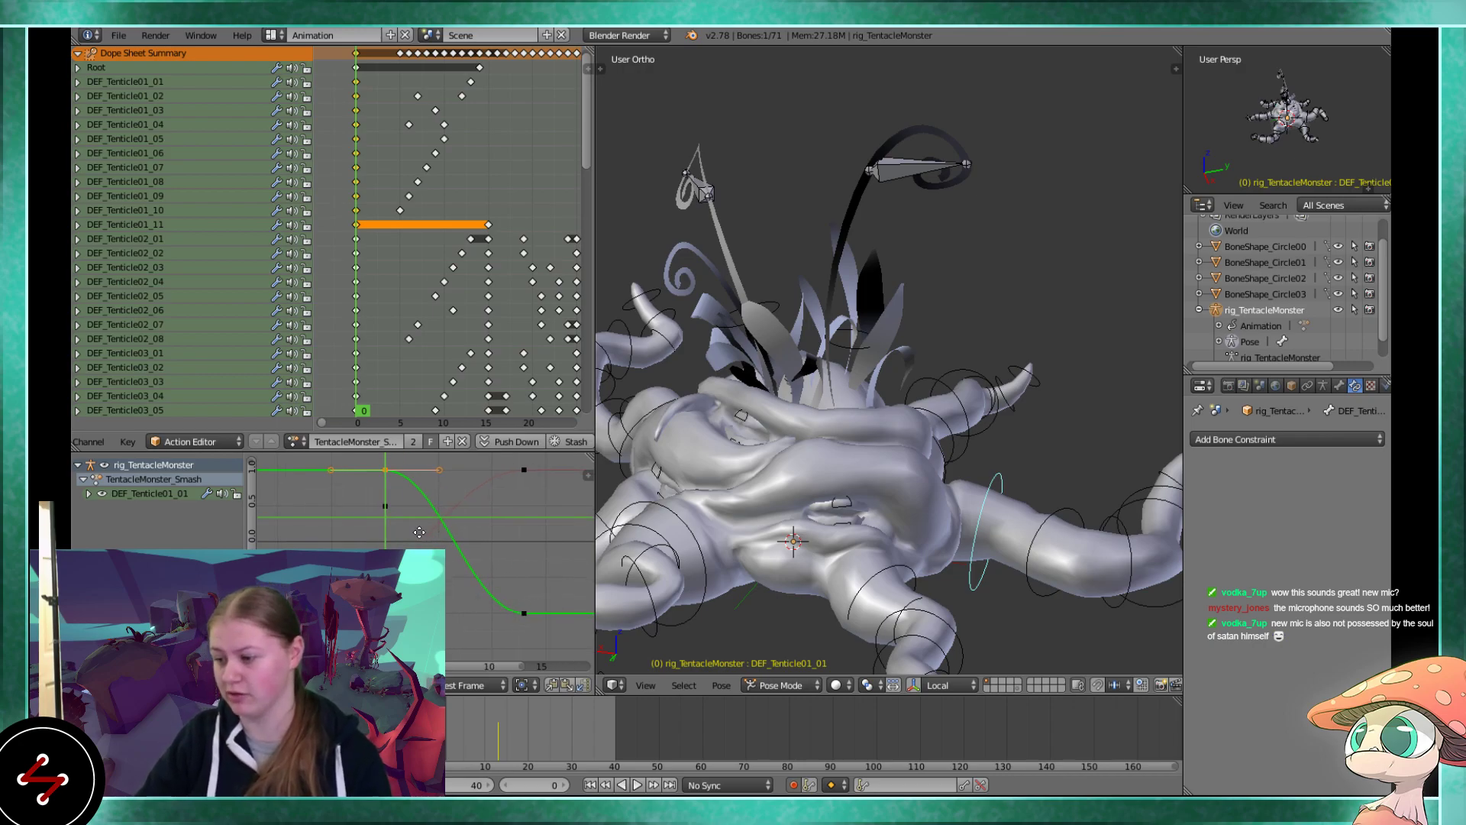
scroll(358, 461, "up", 3)
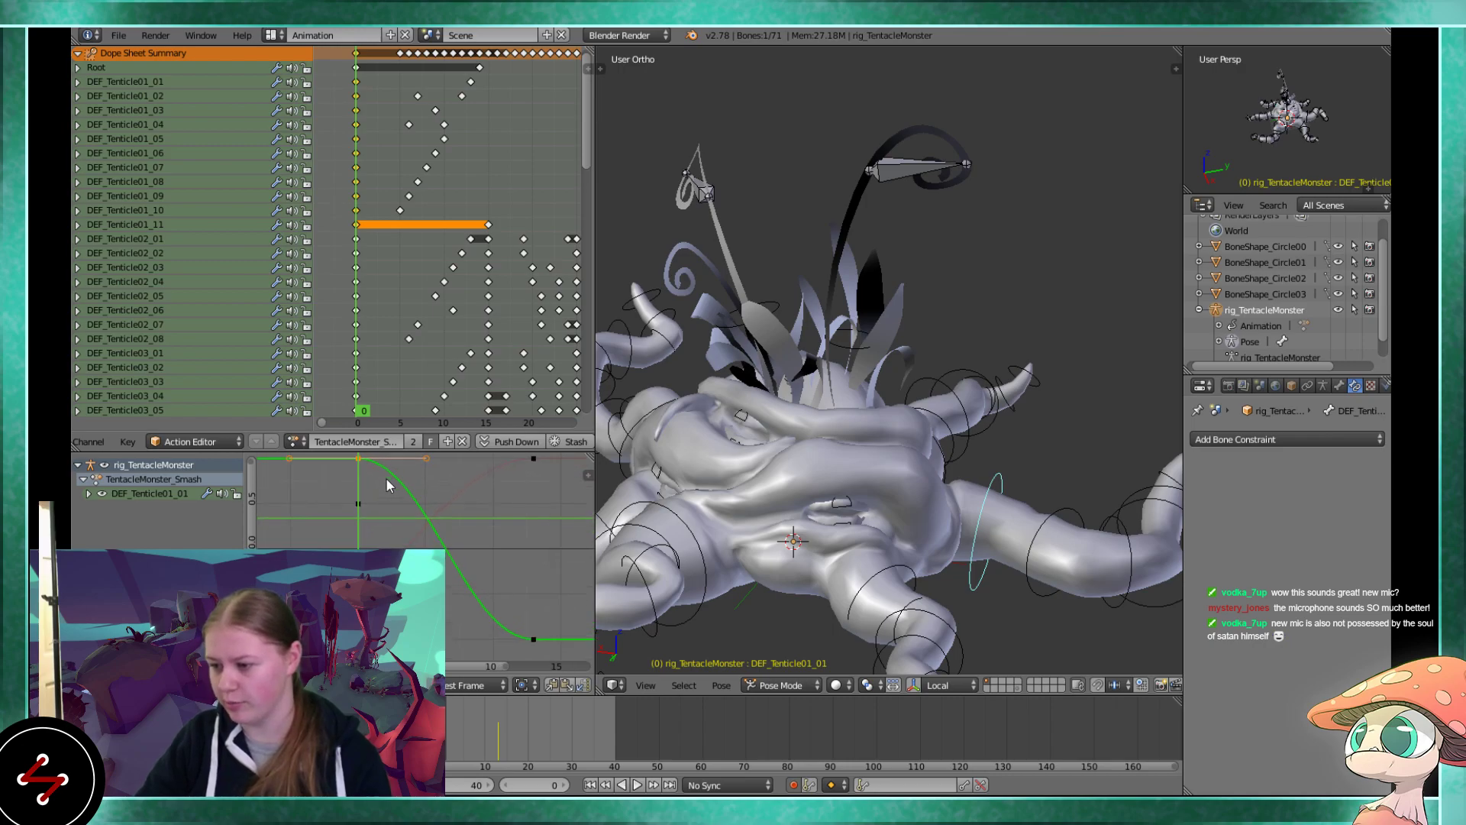
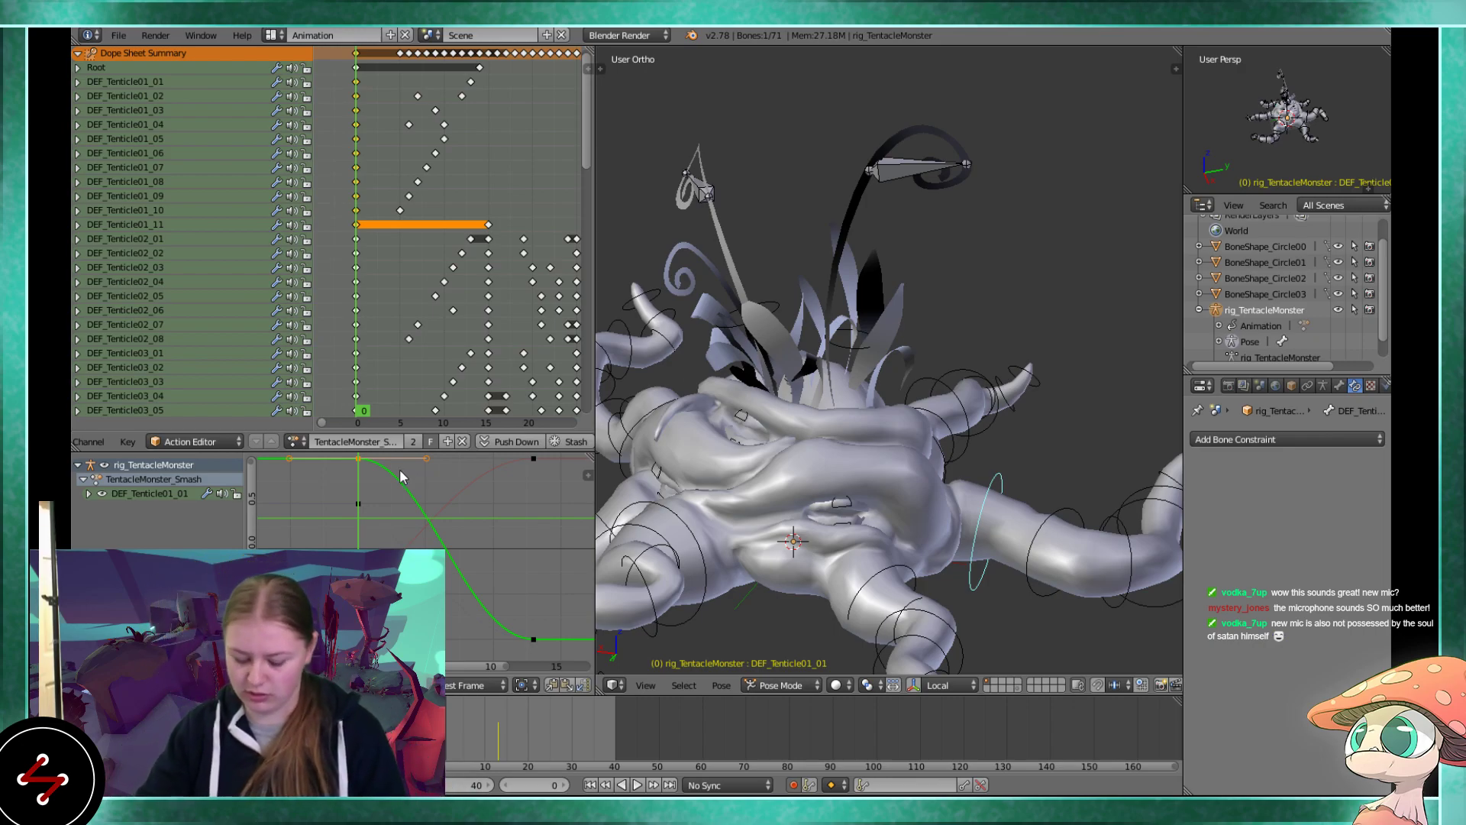
Examine the DEF_Tenticle01_01 rotation curves and the monster's starting pose from several distances, and play back the rise
key("a")
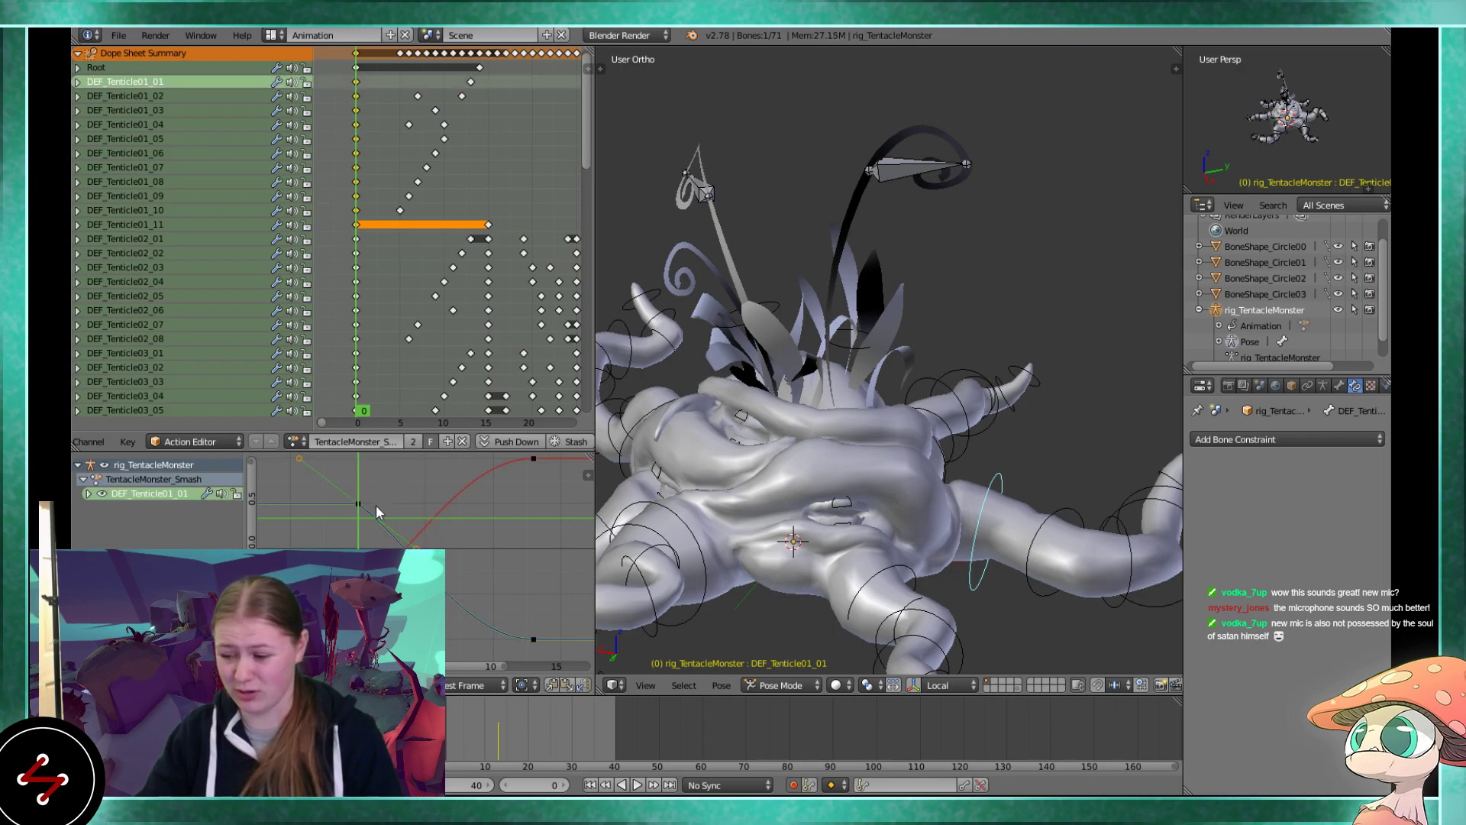
scroll(376, 507, "down", 2)
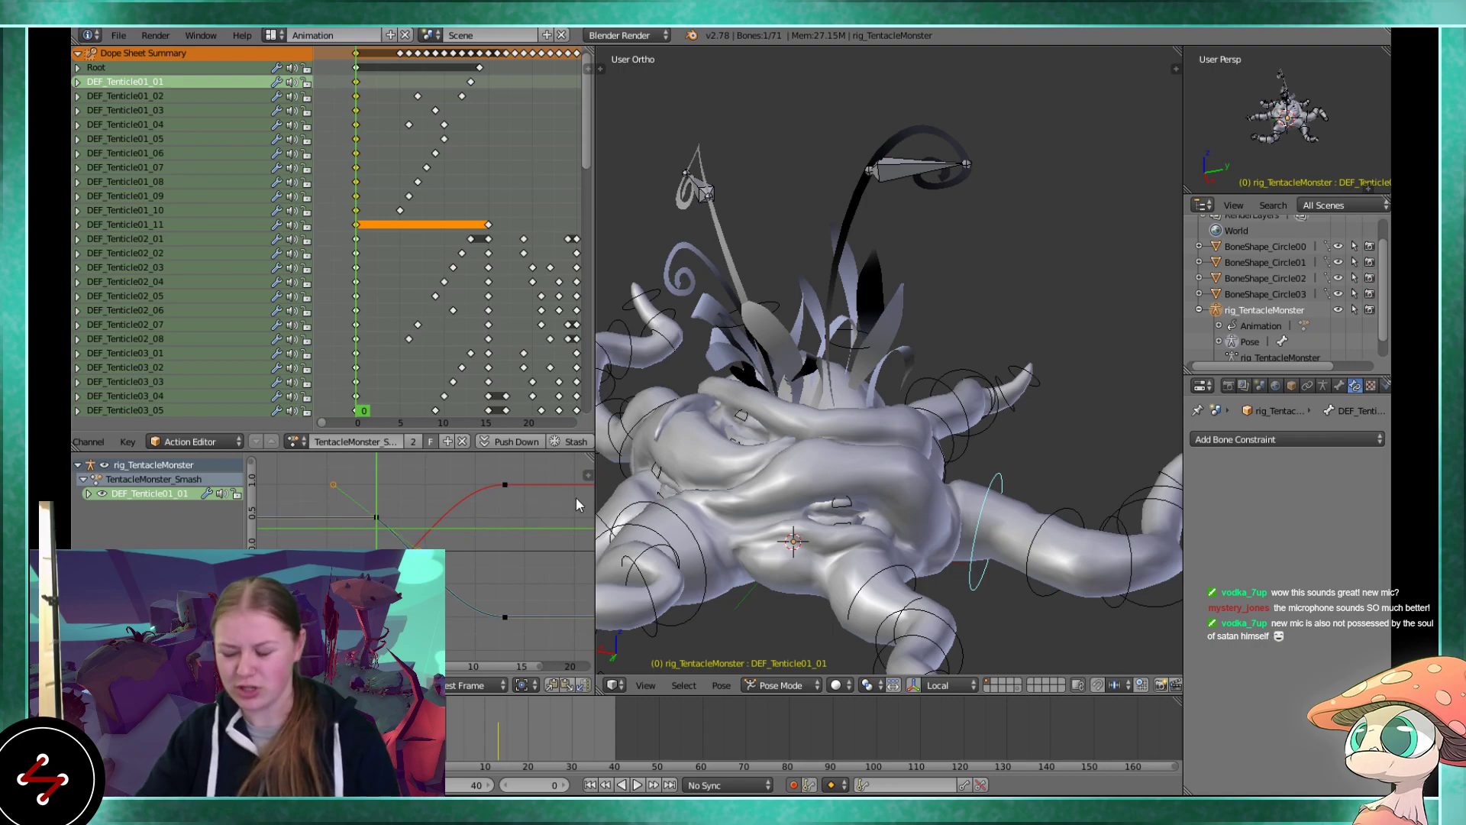
scroll(676, 493, "down", 3)
middle_click_drag(676, 493, 722, 514)
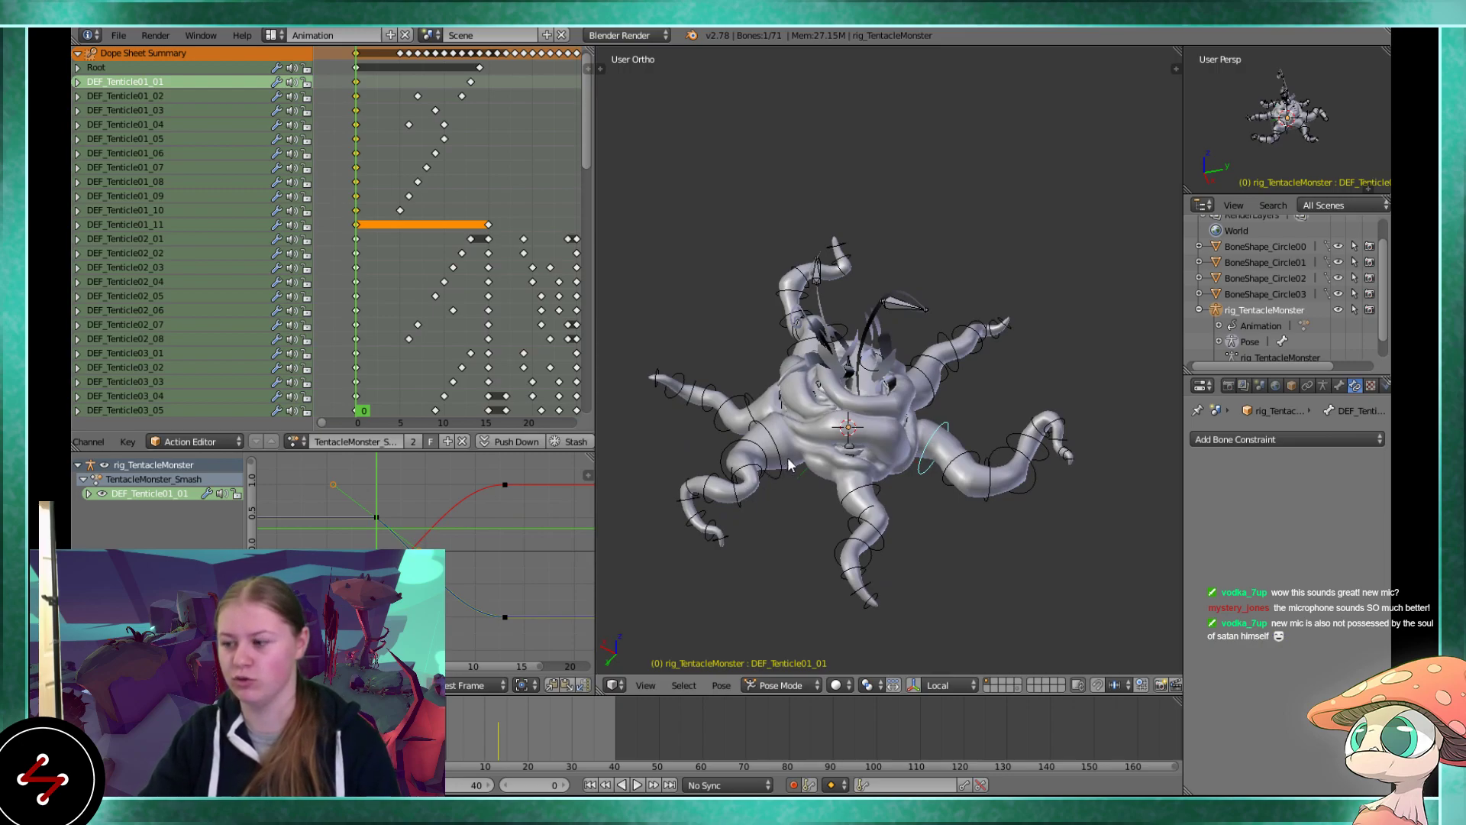
scroll(789, 464, "down", 2)
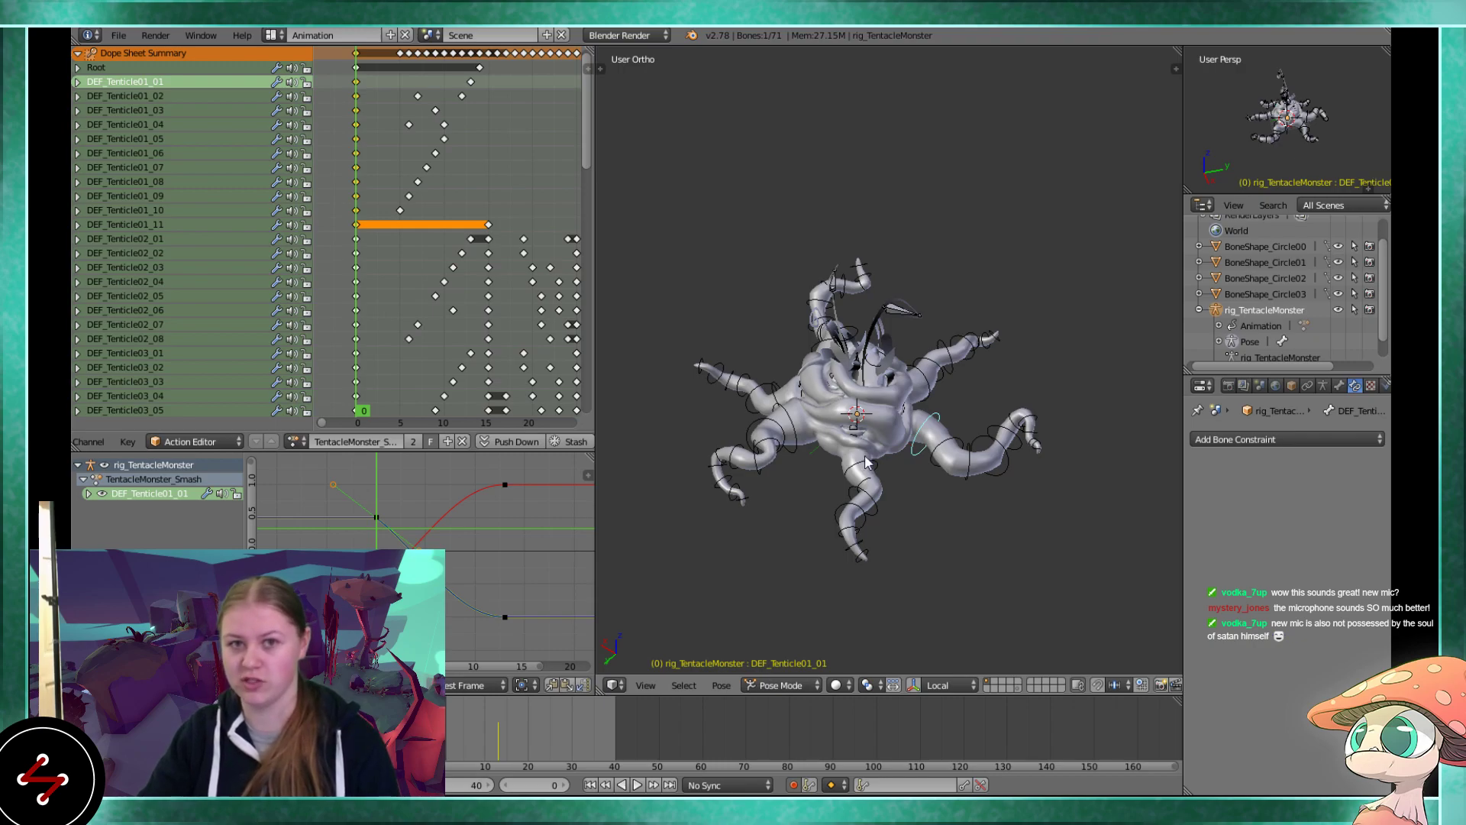
scroll(867, 462, "up", 2)
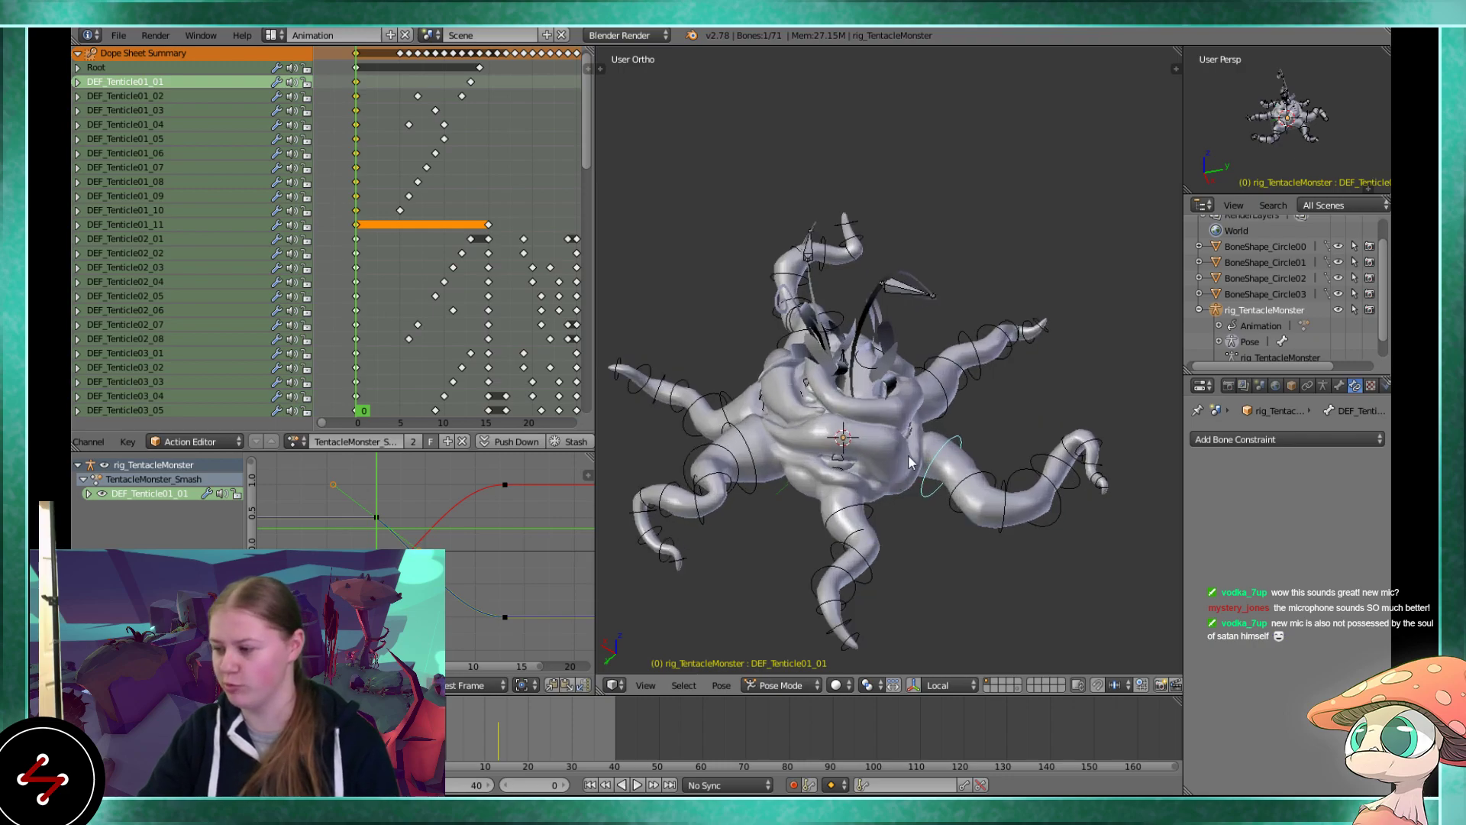
scroll(917, 481, "up", 3)
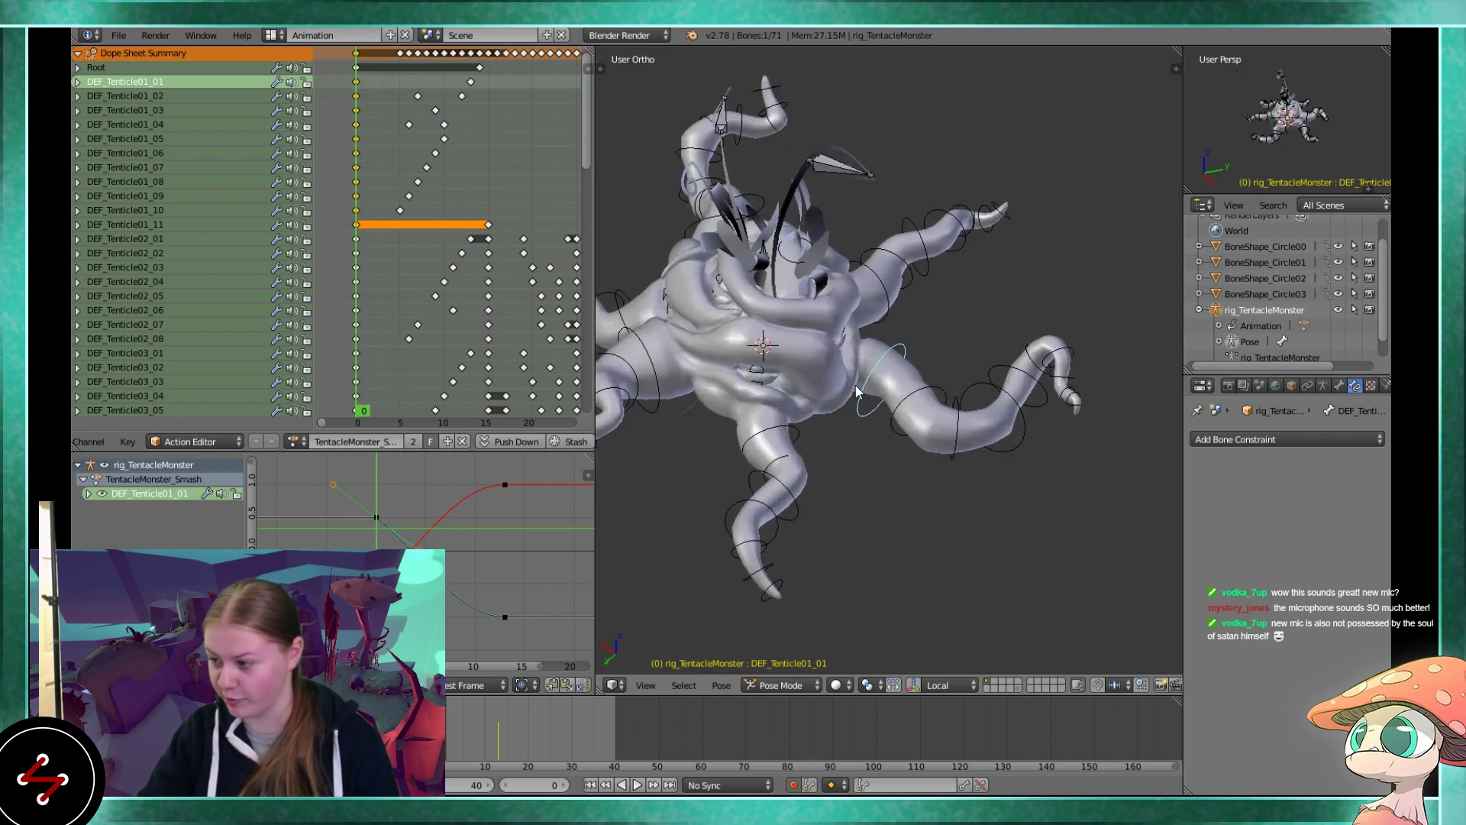
mouse_move(376, 522)
left_mouse_down()
mouse_move(431, 519)
mouse_move(377, 517)
left_mouse_up()
key("alt+a")
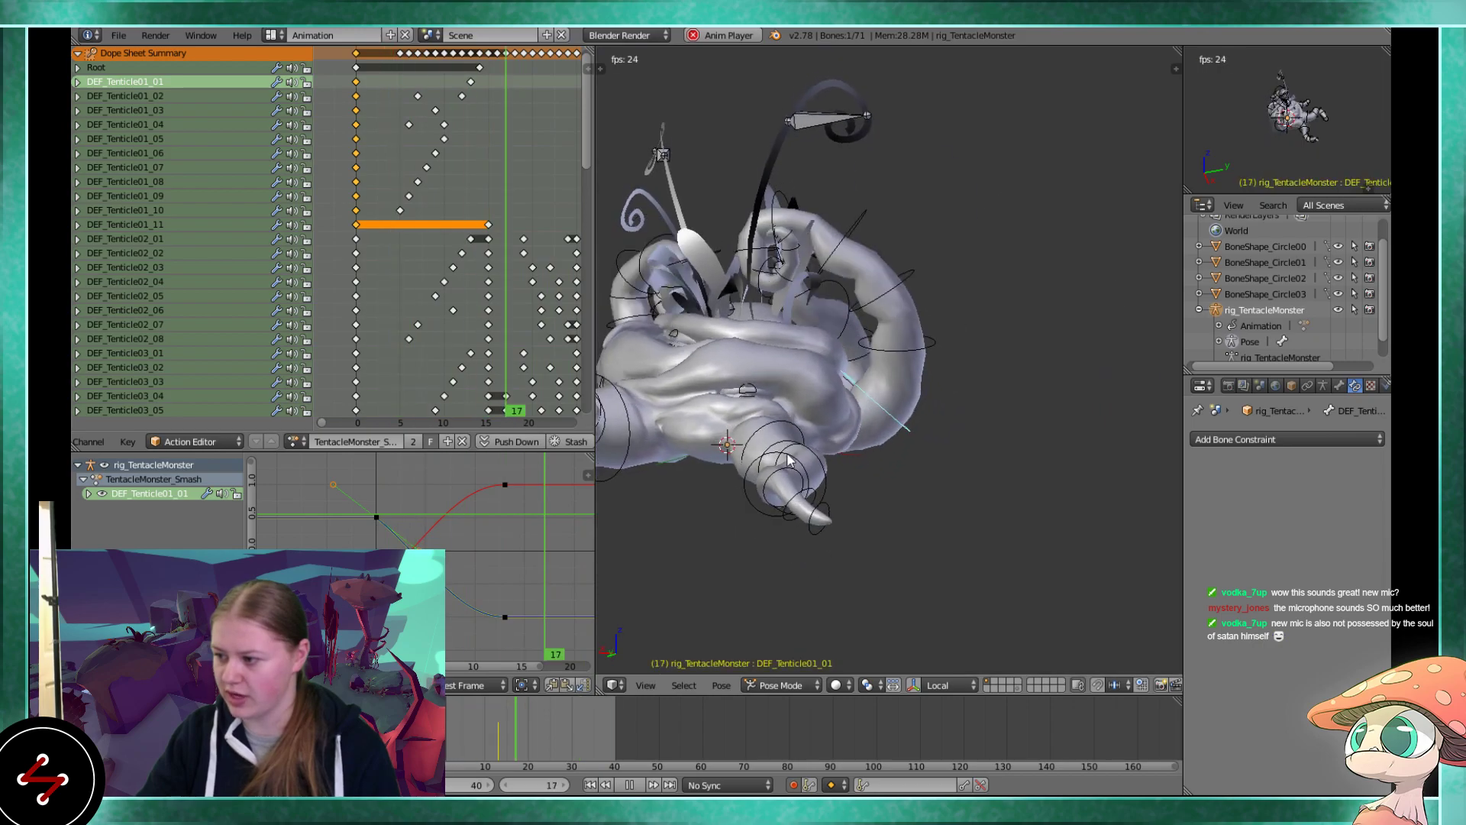
Undo the frame 0 handle changes on the DEF_Tenticle01 bones and play back the rise
key("alt+a")
key("ctrl+z")
key("ctrl+z")
key("ctrl+z")
key("ctrl+z")
key("ctrl+z")
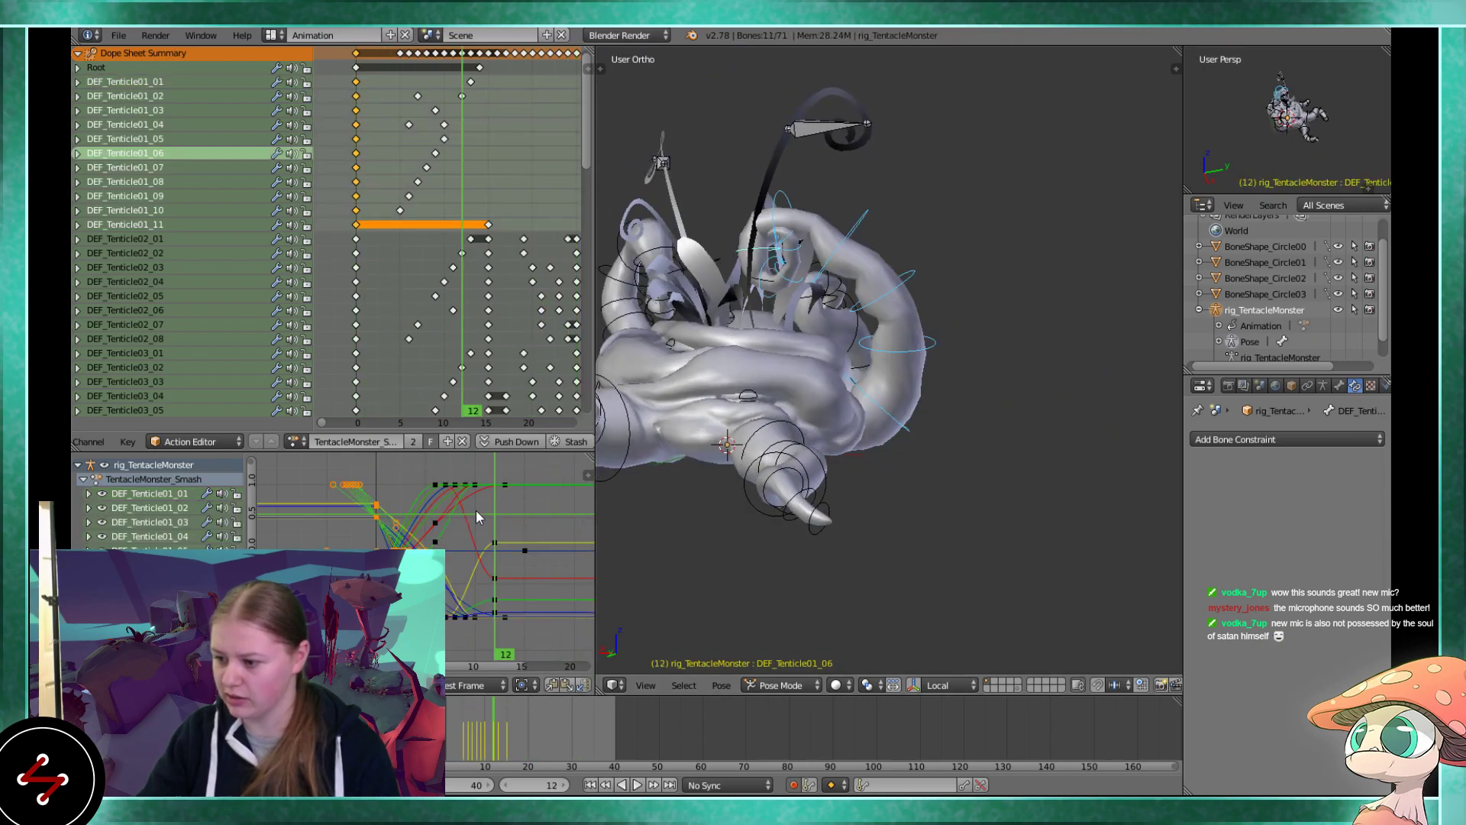
left_click(358, 519)
key("alt+a")
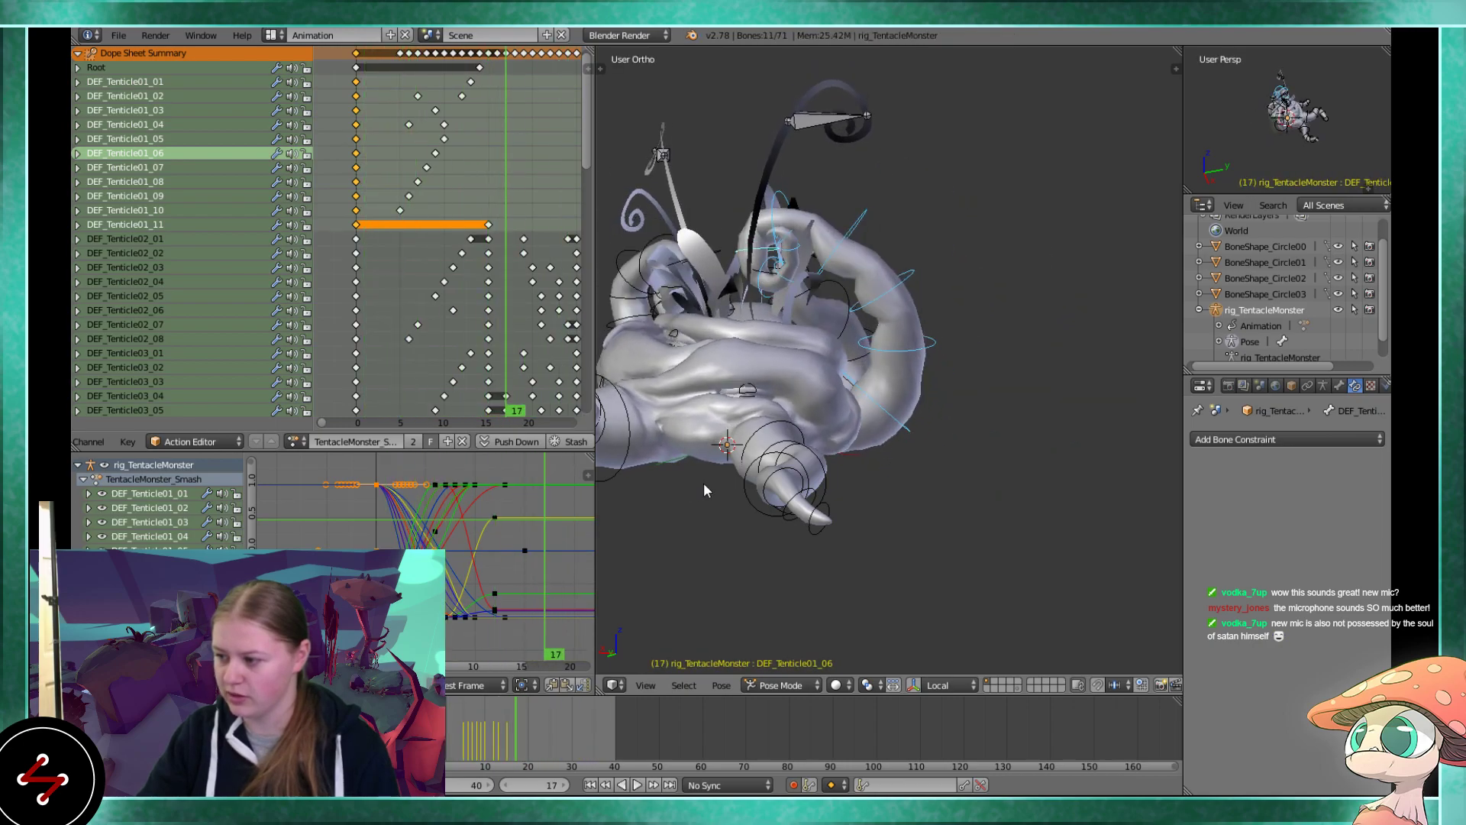
key("alt+a")
Undo the bone selection back to DEF_Tenticle01_01 alone and redo it until all eleven tentacle bones are selected
right_click(486, 534)
right_click(486, 535)
right_click(487, 534)
right_click(487, 533)
right_click(488, 532)
right_click(487, 532)
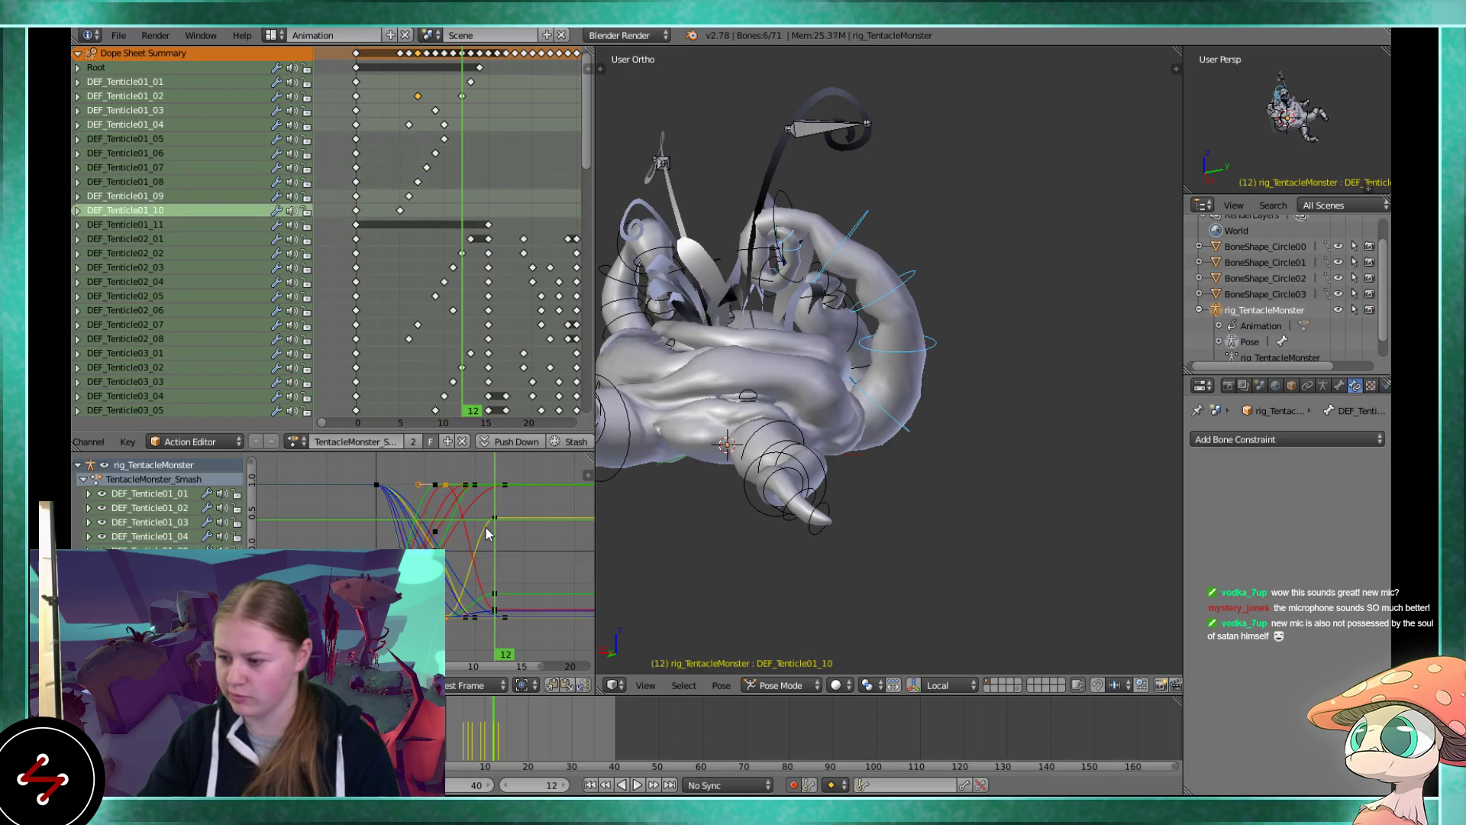
right_click(488, 532)
right_click(488, 532)
right_click(489, 532)
right_click(489, 531)
right_click(489, 531)
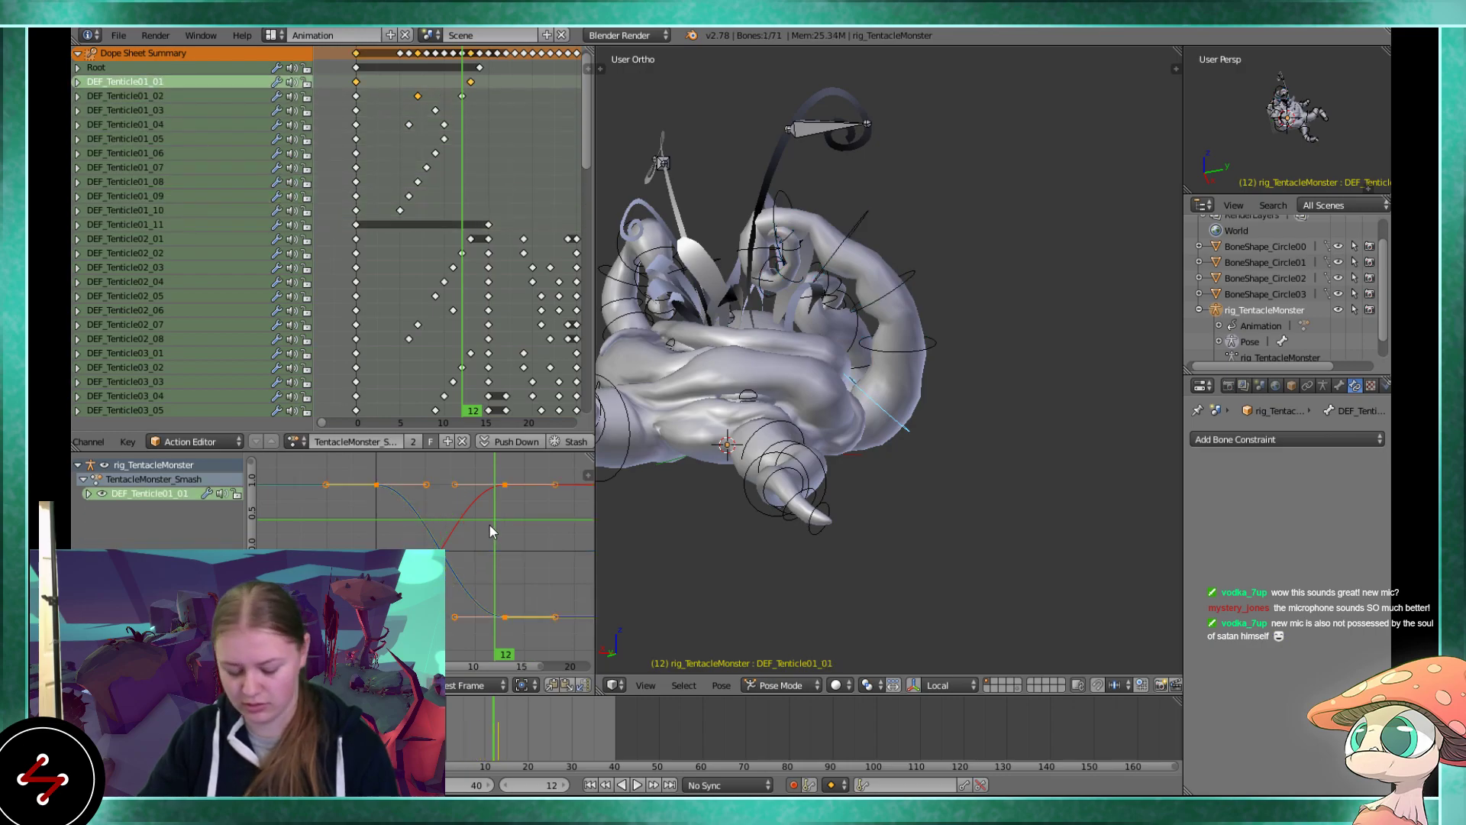
right_click(492, 524, "shift")
right_click(492, 524, "shift")
right_click(494, 524, "shift")
right_click(494, 524, "shift")
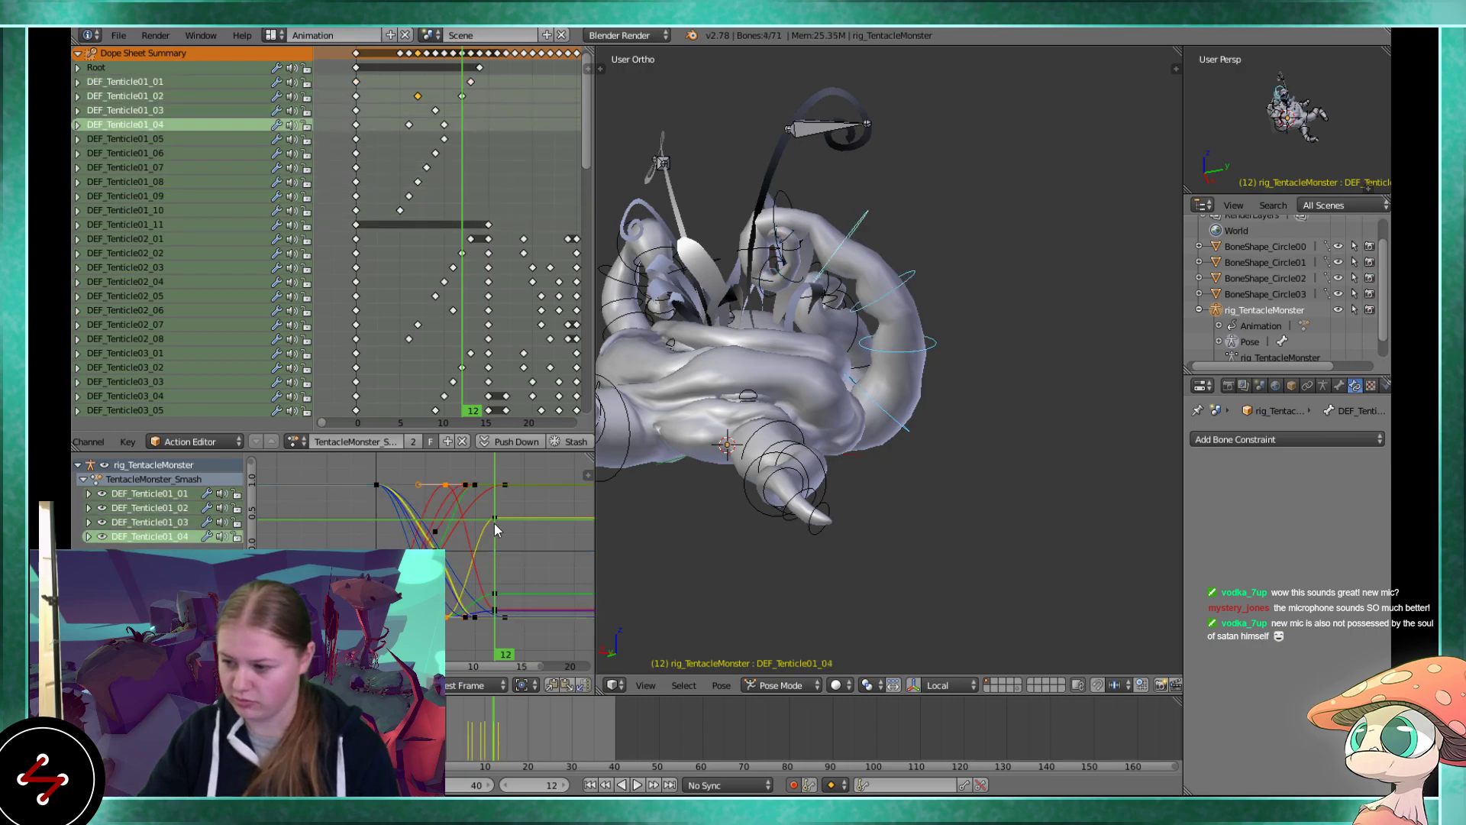
right_click(493, 524, "shift")
right_click(494, 527, "shift")
right_click(493, 524, "shift")
right_click(494, 523, "shift")
right_click(493, 524, "shift")
right_click(493, 524, "shift")
Change the handle type of the frame 0 keyframes on all eleven DEF_Tenticle01 bones and play back the rise
right_click(383, 523, "alt")
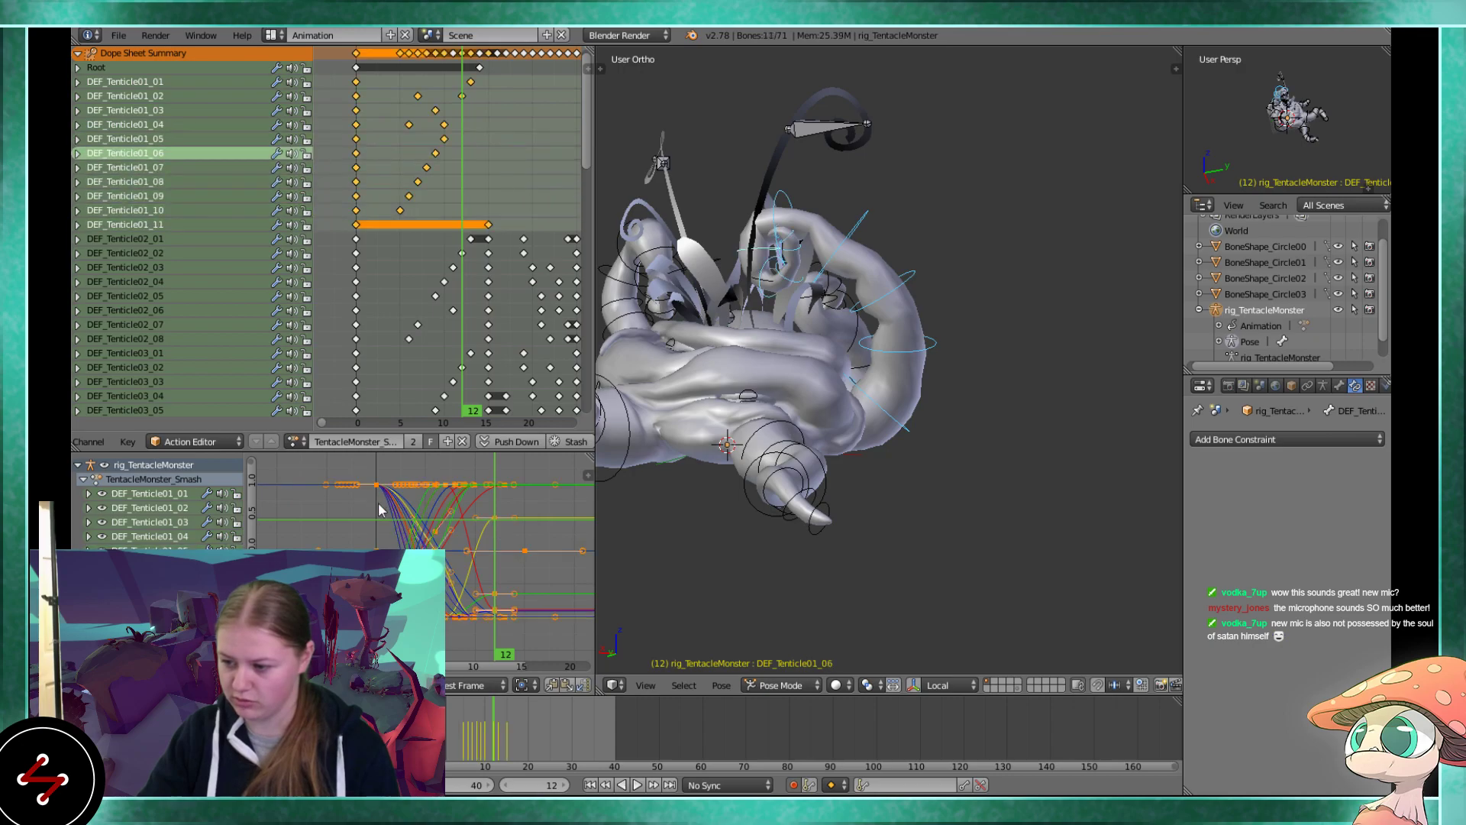
key("shift+Left")
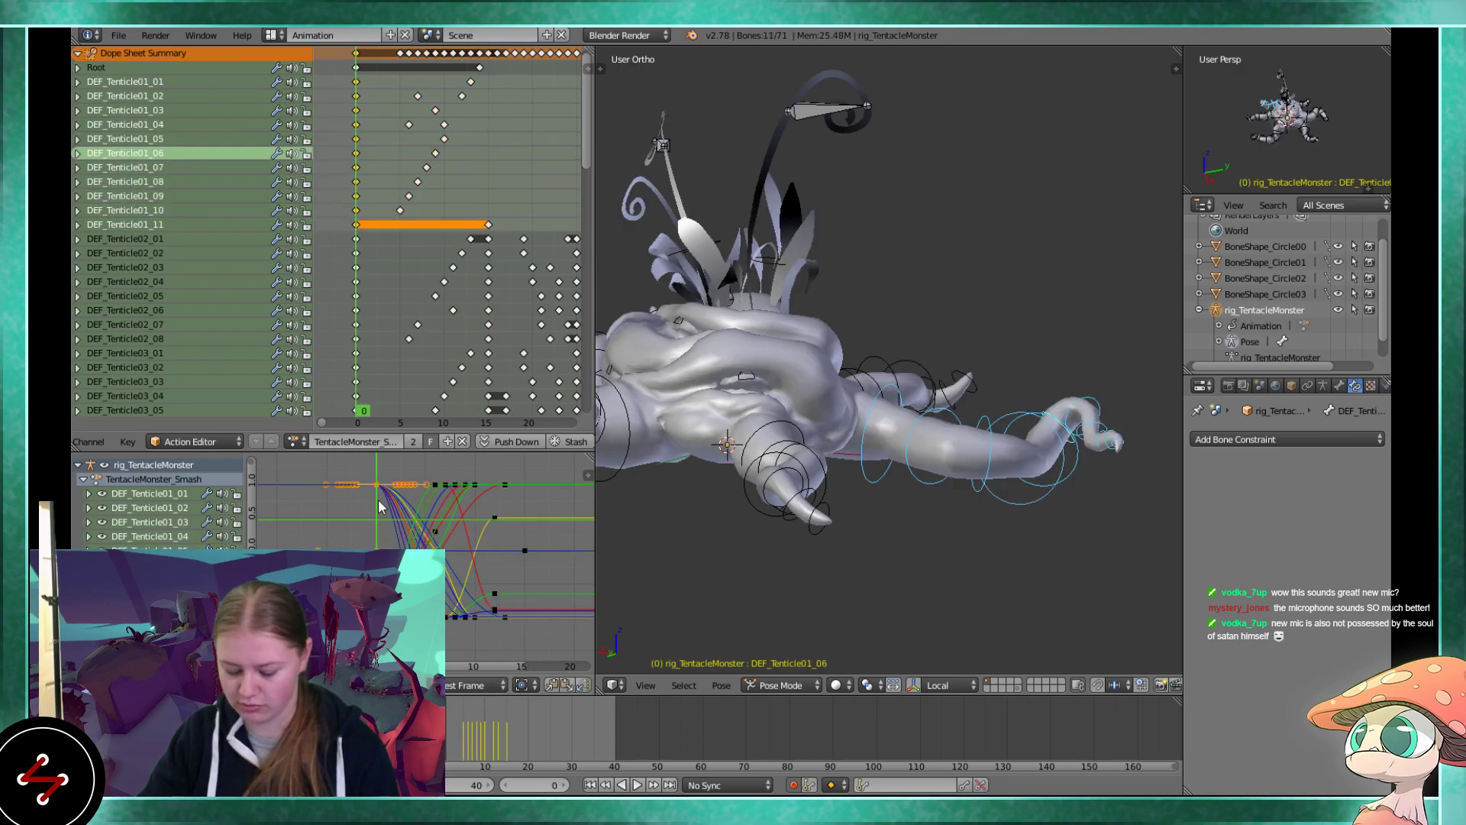
key("v")
left_click(313, 450)
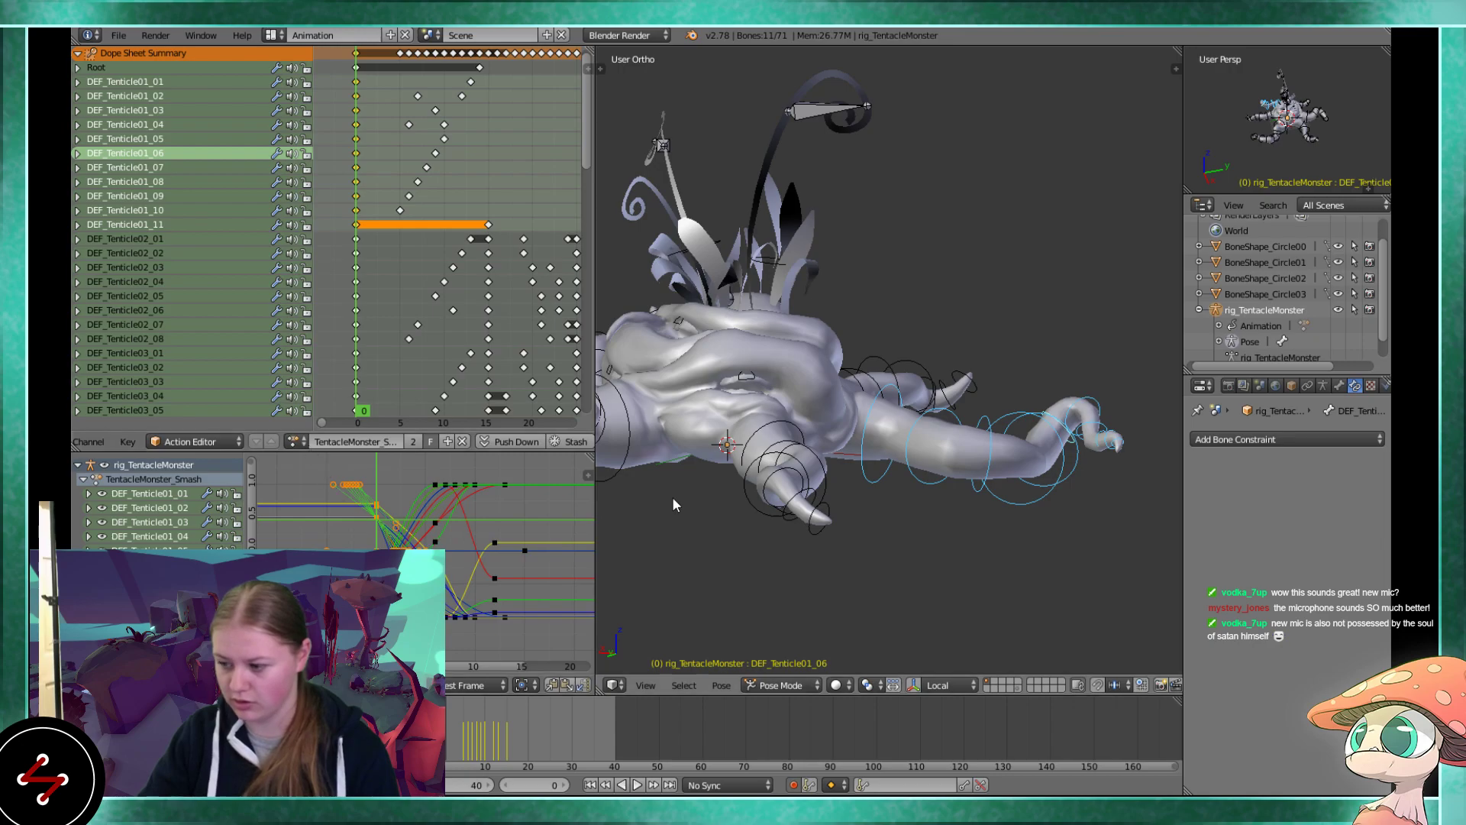
key("alt+a")
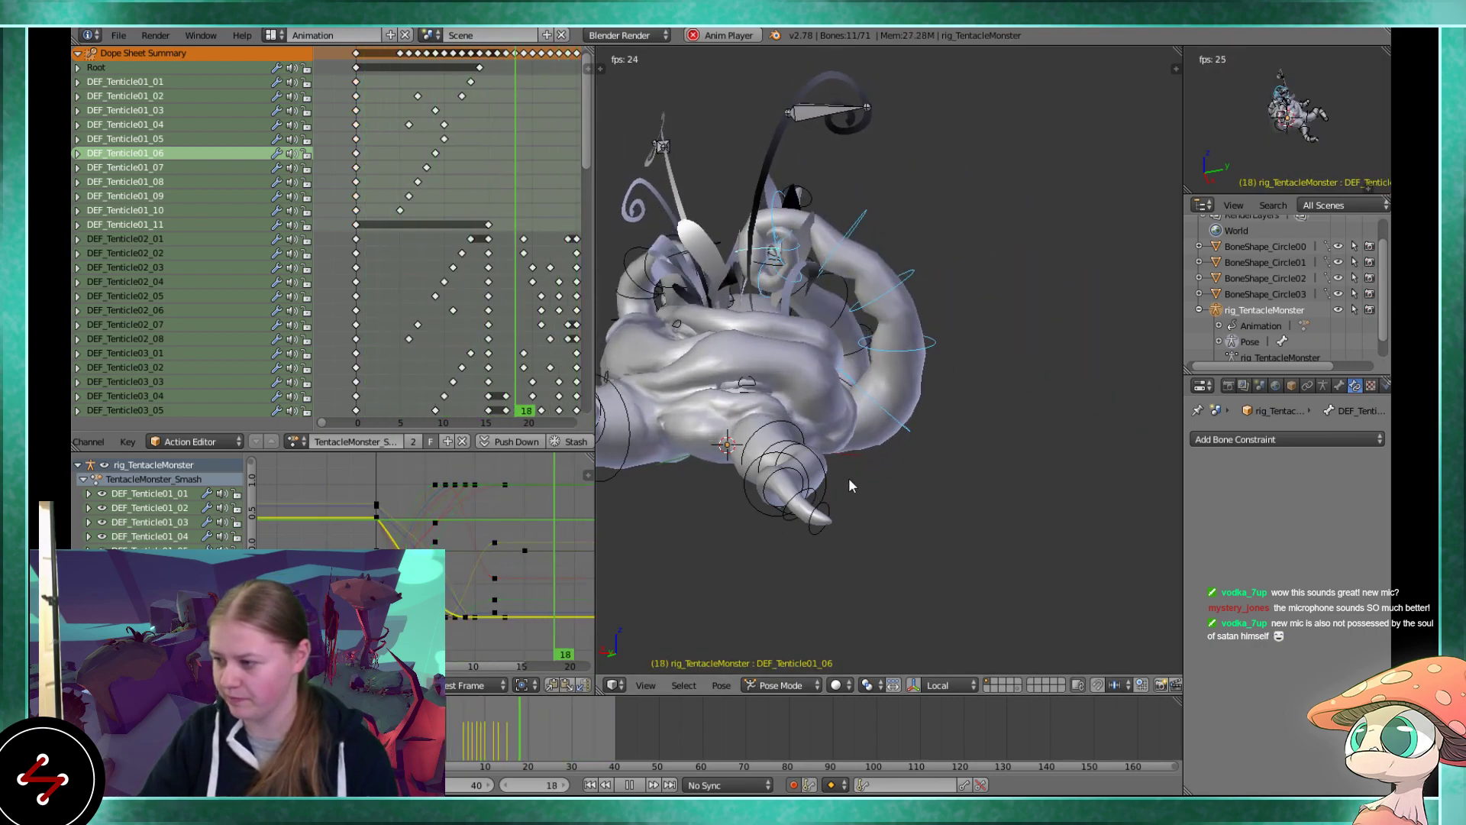
middle_click_drag(920, 359, 833, 384)
key("Escape")
Delete the frame 7 keyframe of DEF_Tenticle01_02 and the frame 6 keyframe of DEF_Tenticle01_04
right_click(941, 345)
right_click(418, 97)
right_click(408, 125, "shift")
key("x")
left_click(418, 96)
Play back the rise and examine the tentacle's bend from the front, below and side
key("alt+a")
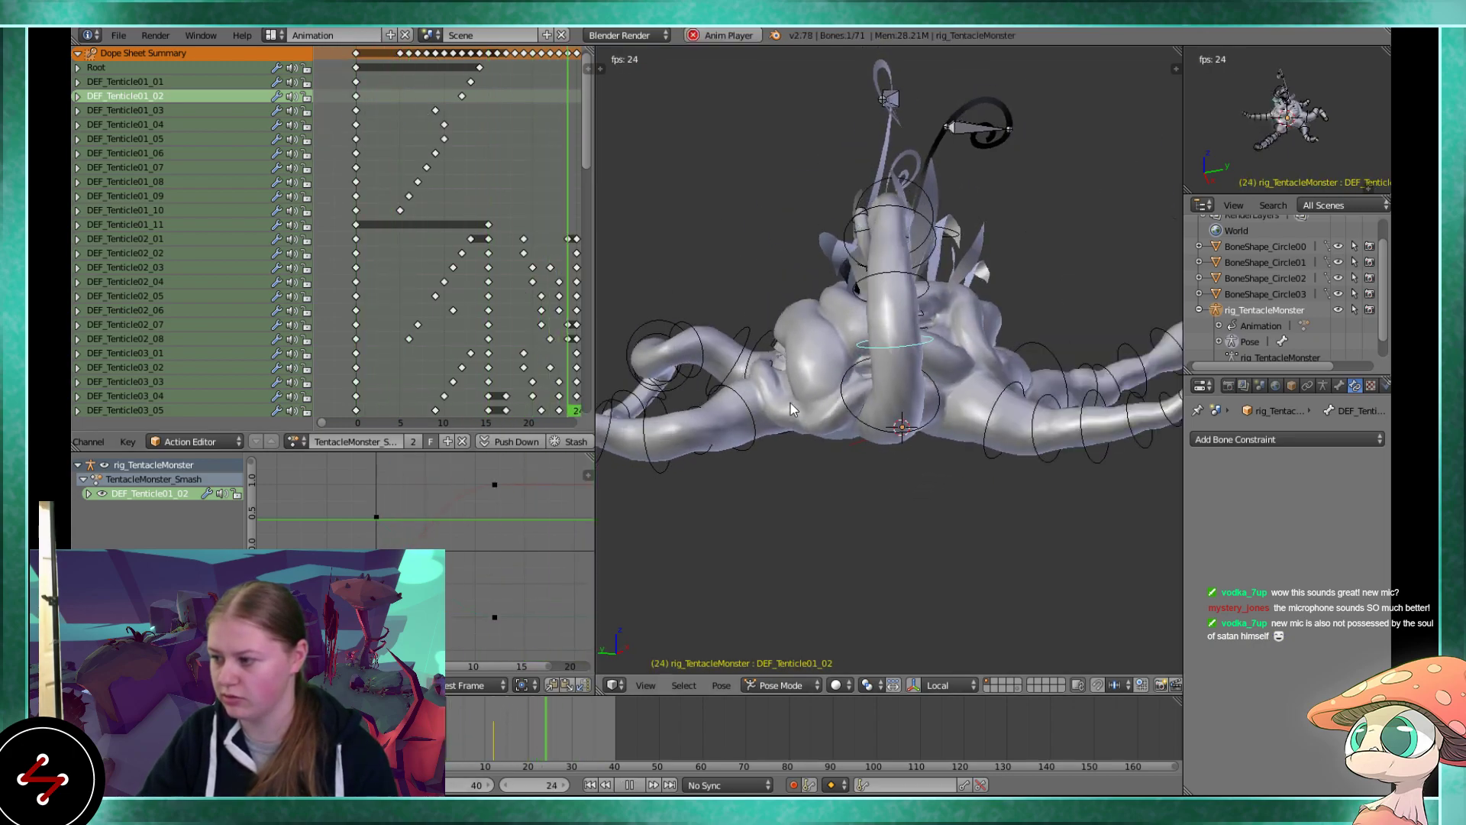
middle_click_drag(890, 413, 882, 611)
middle_click_drag(901, 518, 807, 373)
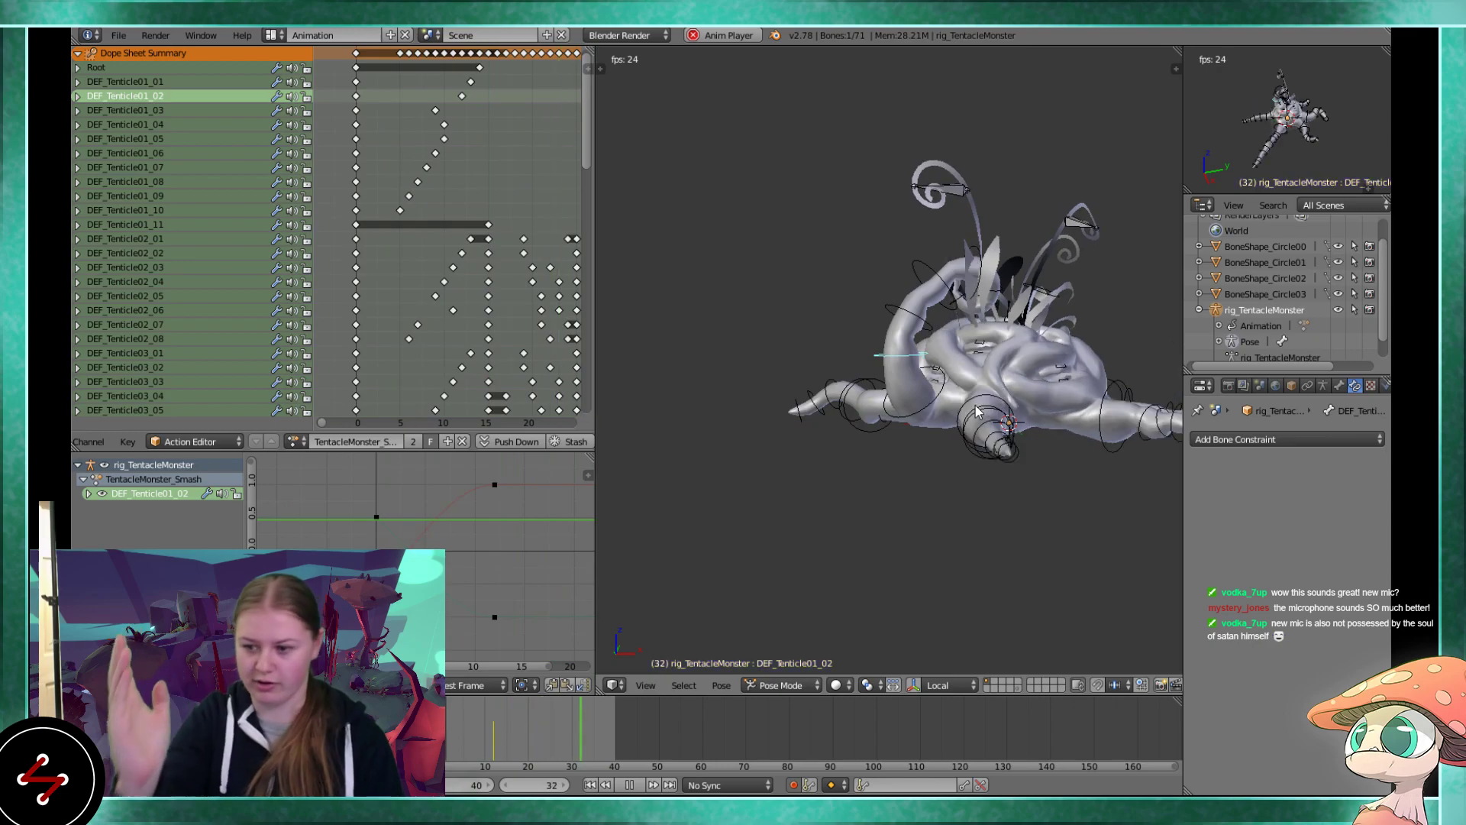
key("Escape")
middle_click_drag(1046, 342, 923, 449)
scroll(922, 449, "up", 3)
key("alt+a")
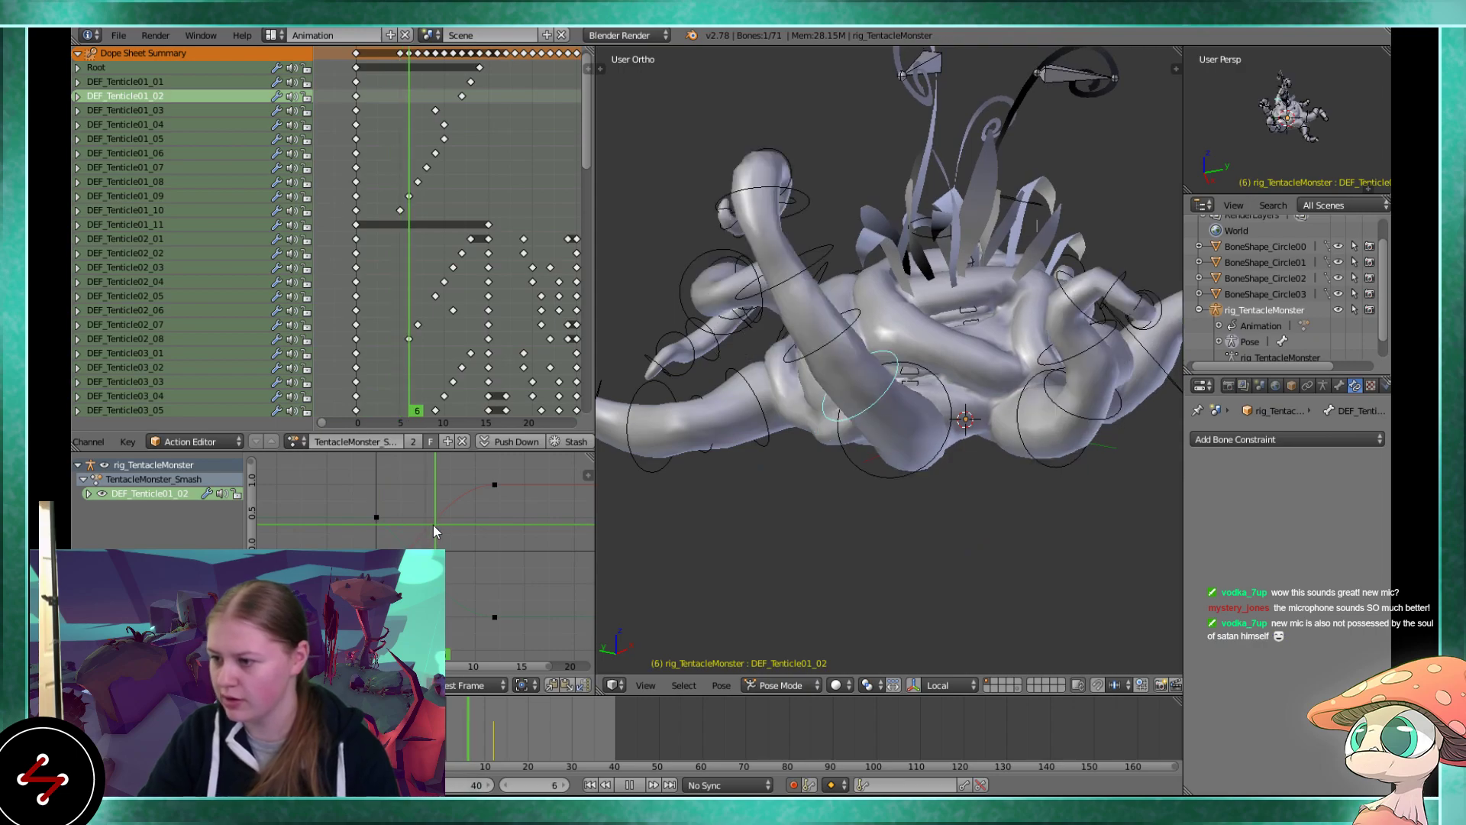
At frame 5, rotate DEF_Tenticle01_02, DEF_Tenticle01_03 and DEF_Tenticle01_04 in turn to pose the rising tentacle more upright
key("r")
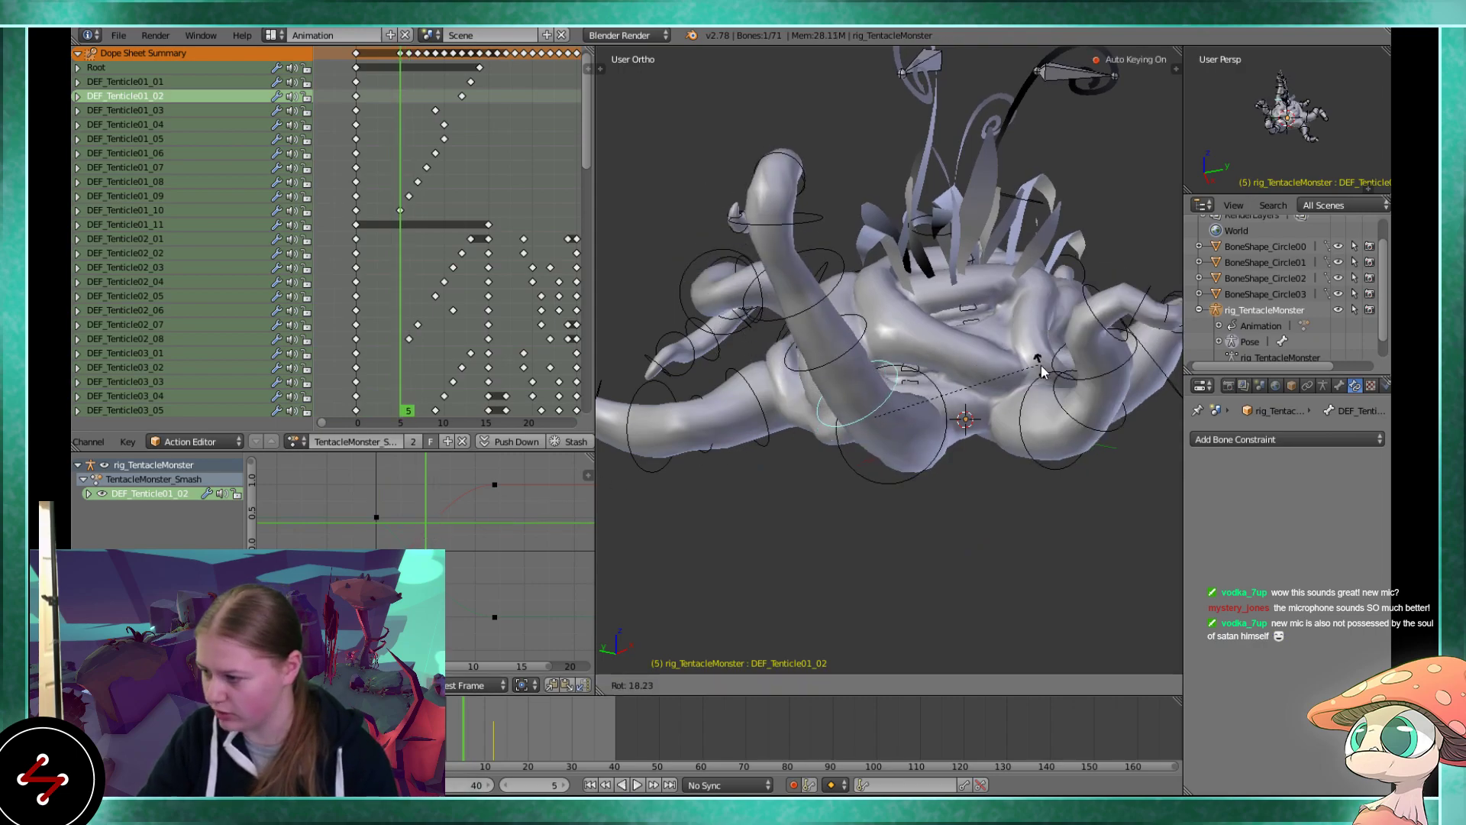
left_click(890, 345)
right_click(869, 330)
key("r")
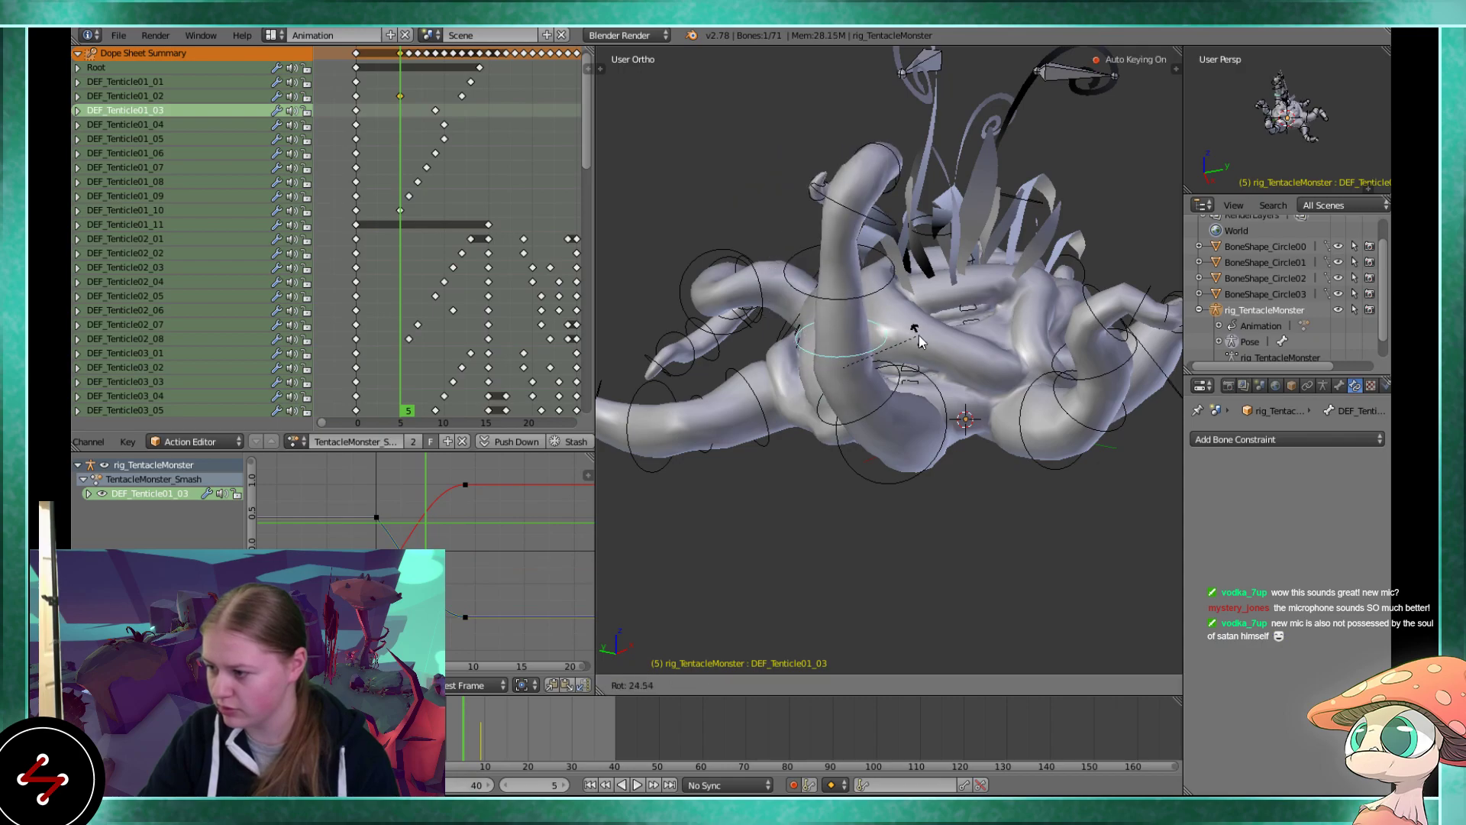
left_click(886, 298)
right_click(864, 273)
right_click(864, 274)
key("r")
left_click(874, 325)
middle_click_drag(874, 327, 906, 502)
Play back the rise from several angles and examine DEF_Tenticle01_01 at its frame 13 keyframe
key("alt+a")
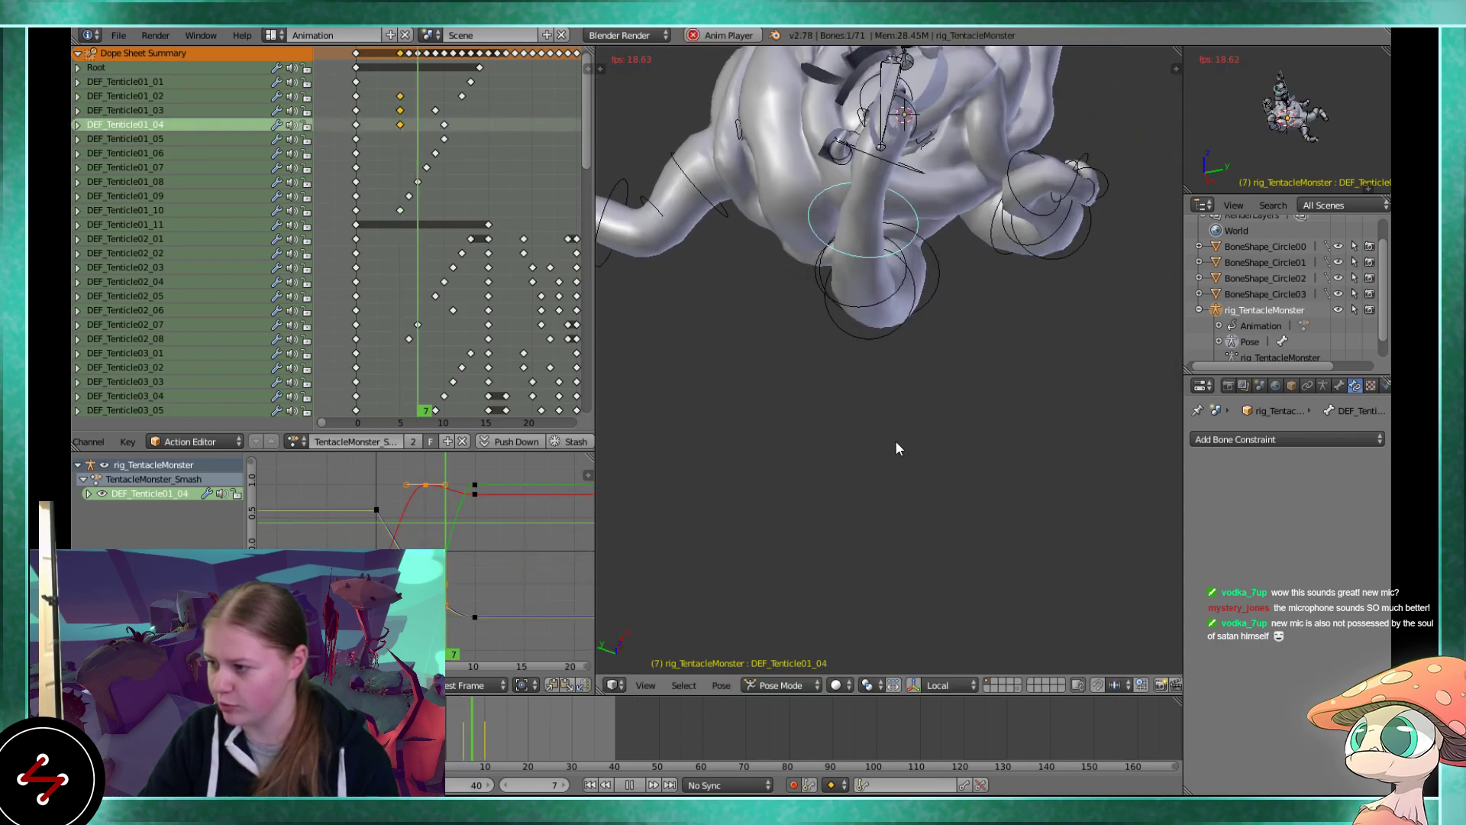
middle_click_drag(883, 439, 901, 371)
key("alt+a")
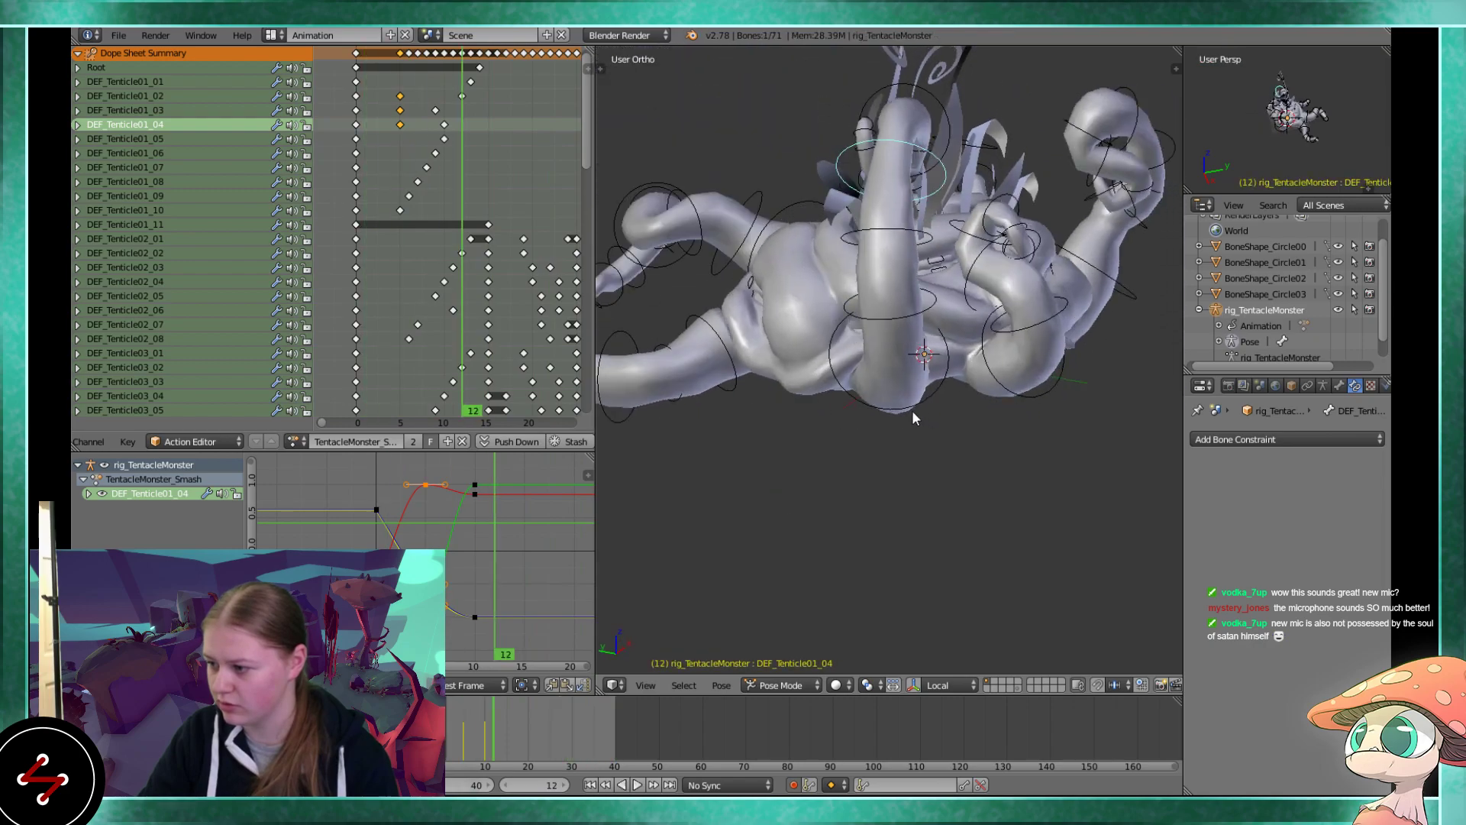
right_click(930, 397)
left_click(498, 737)
middle_click_drag(638, 633, 914, 474)
key("alt+a")
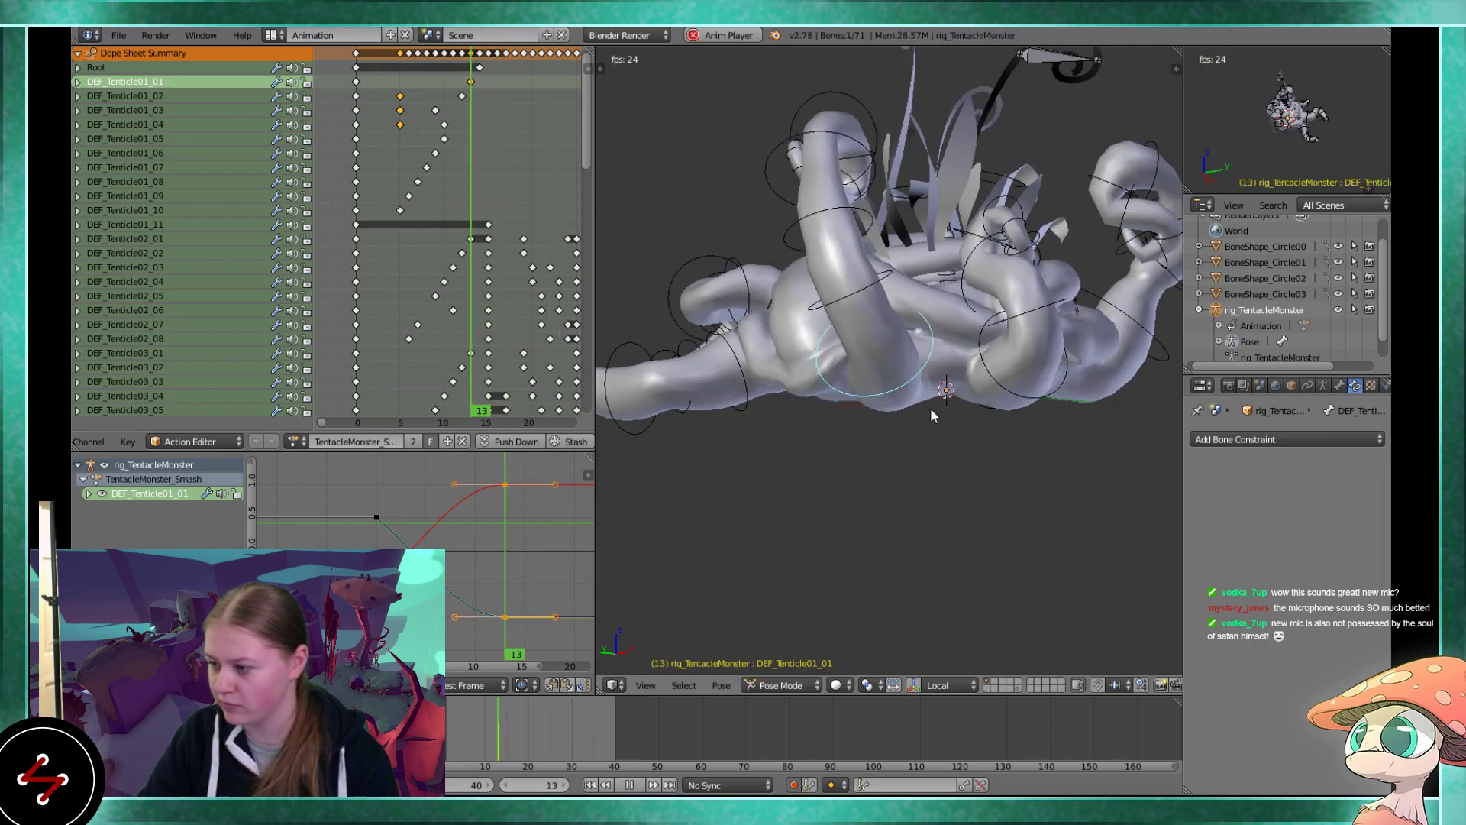
middle_click_drag(935, 419, 848, 498)
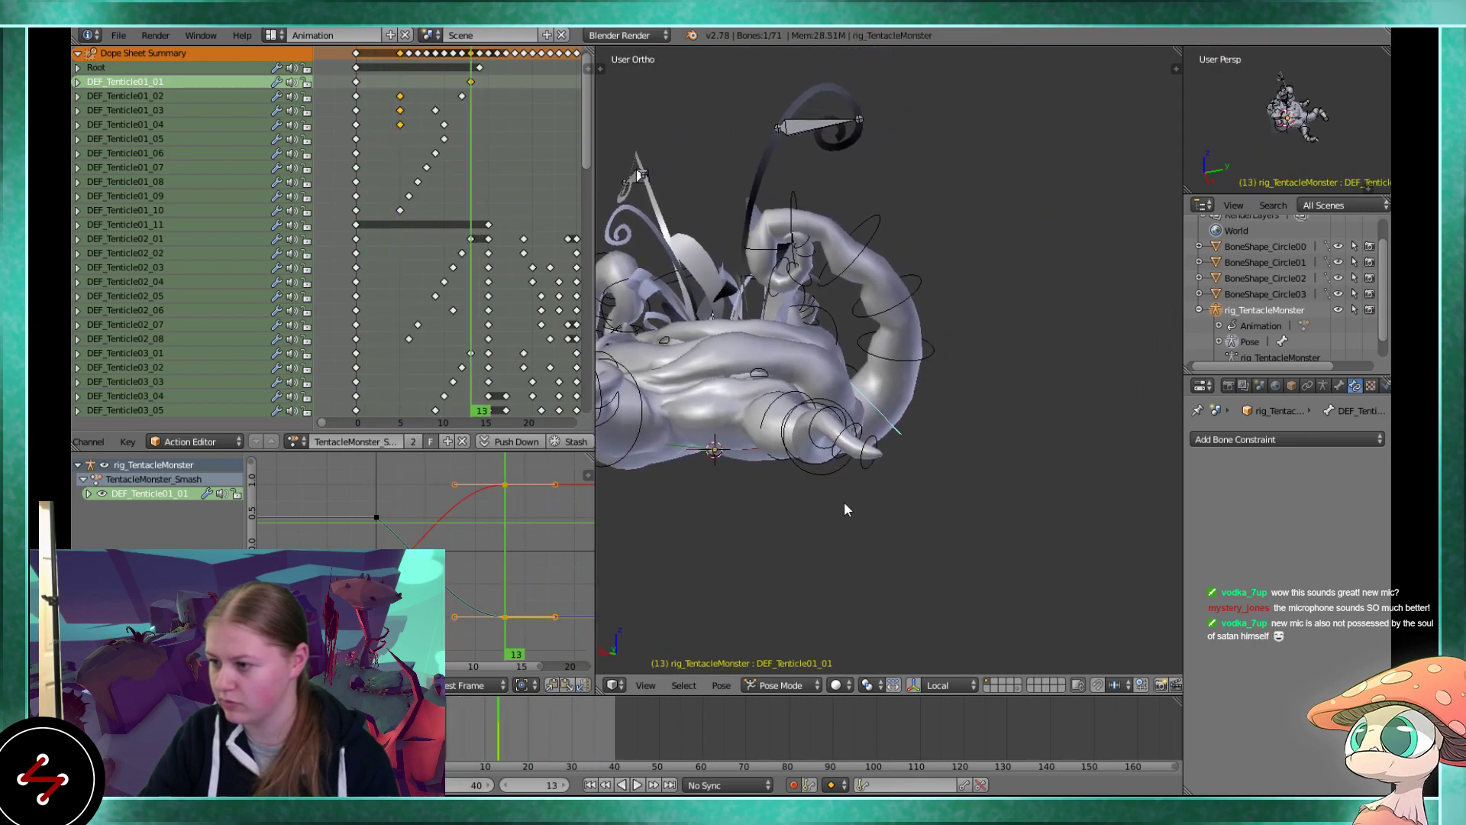
key("Escape")
Examine DEF_Tenticle01_02's curves and the tentacle's pose between frames 0 and 3 from several angles, playing back the rise
left_click_drag(343, 199, 385, 205)
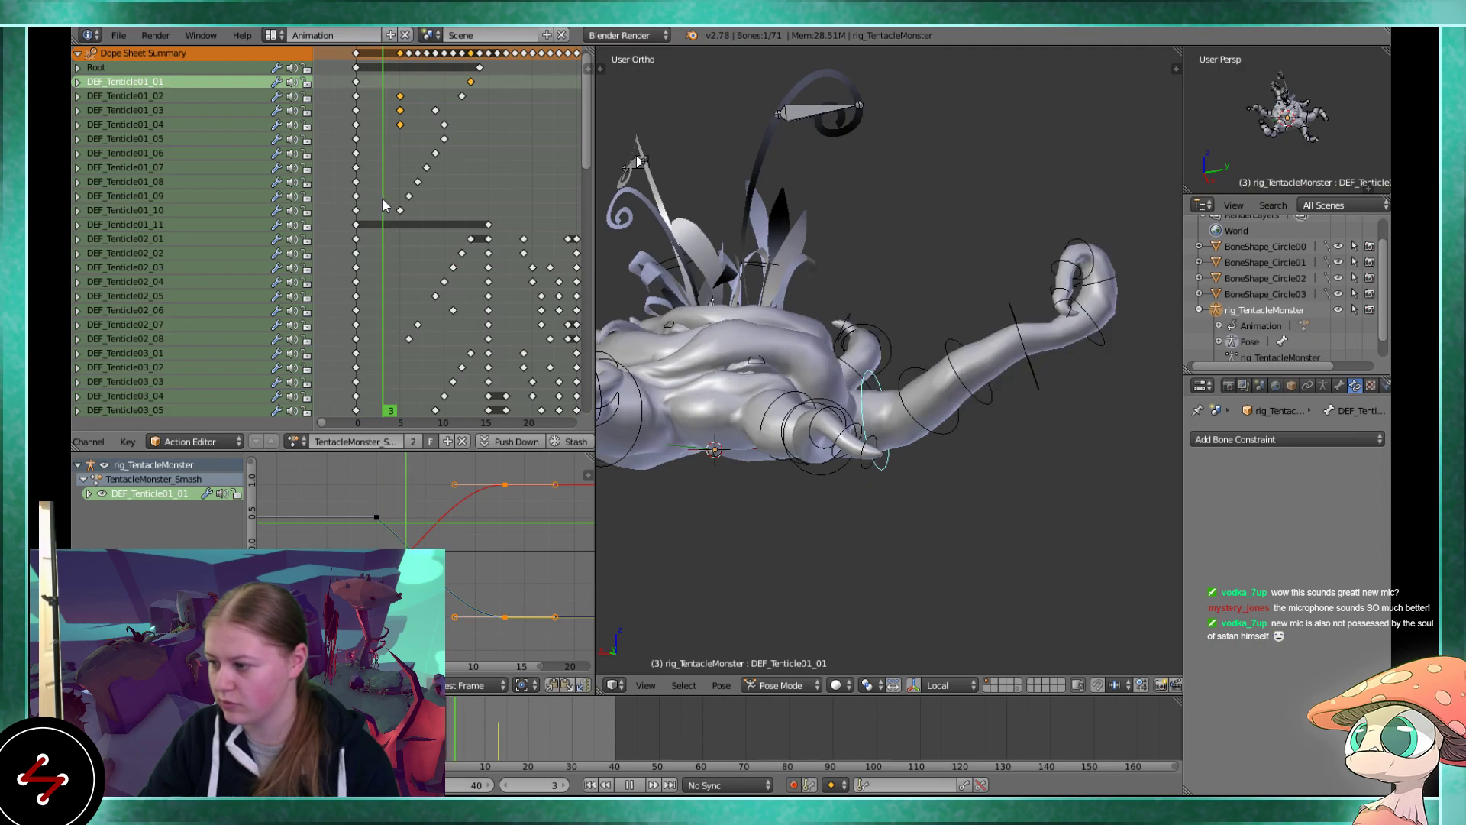
right_click(907, 376)
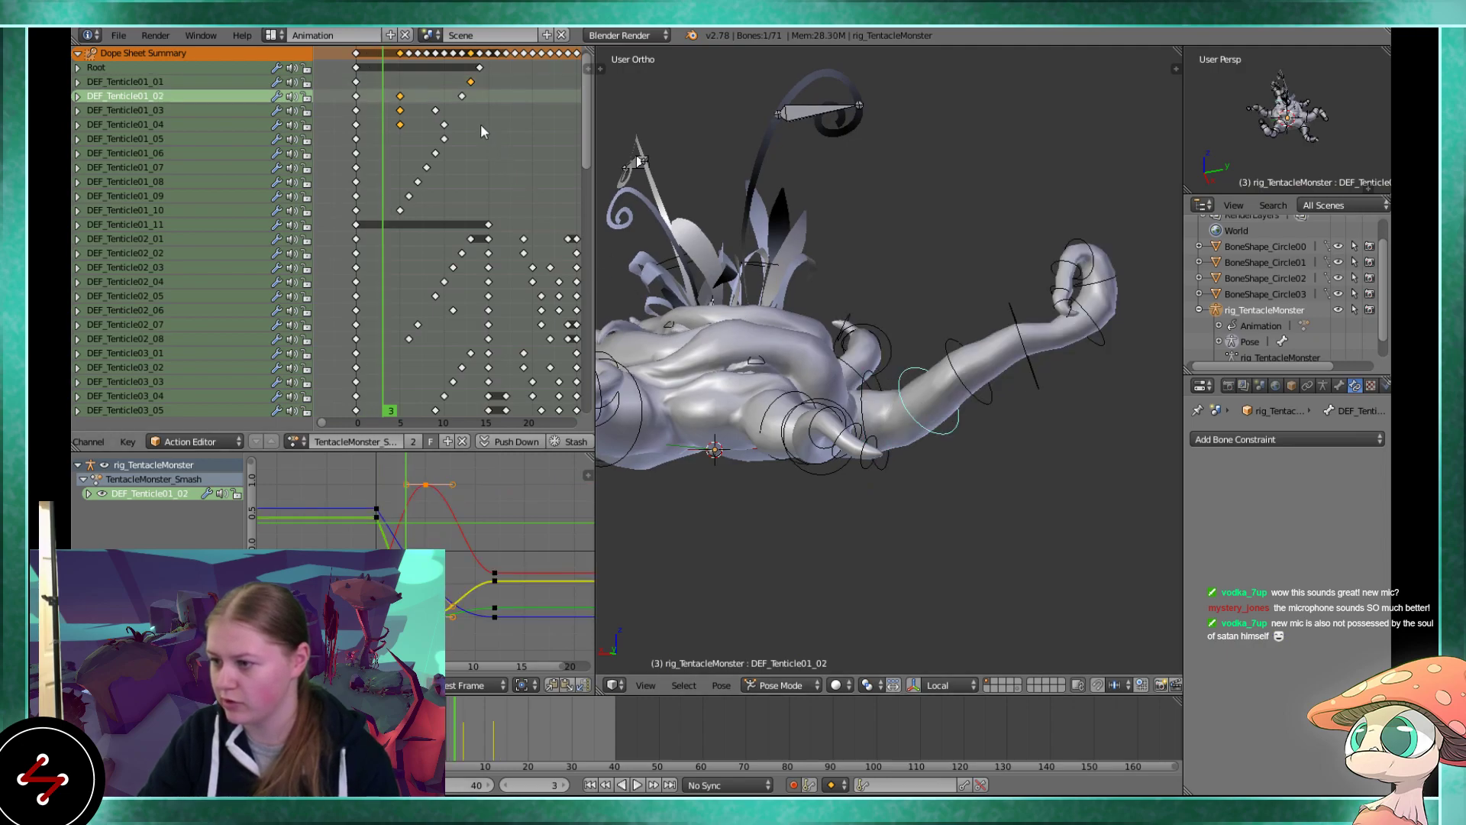
key("alt+a")
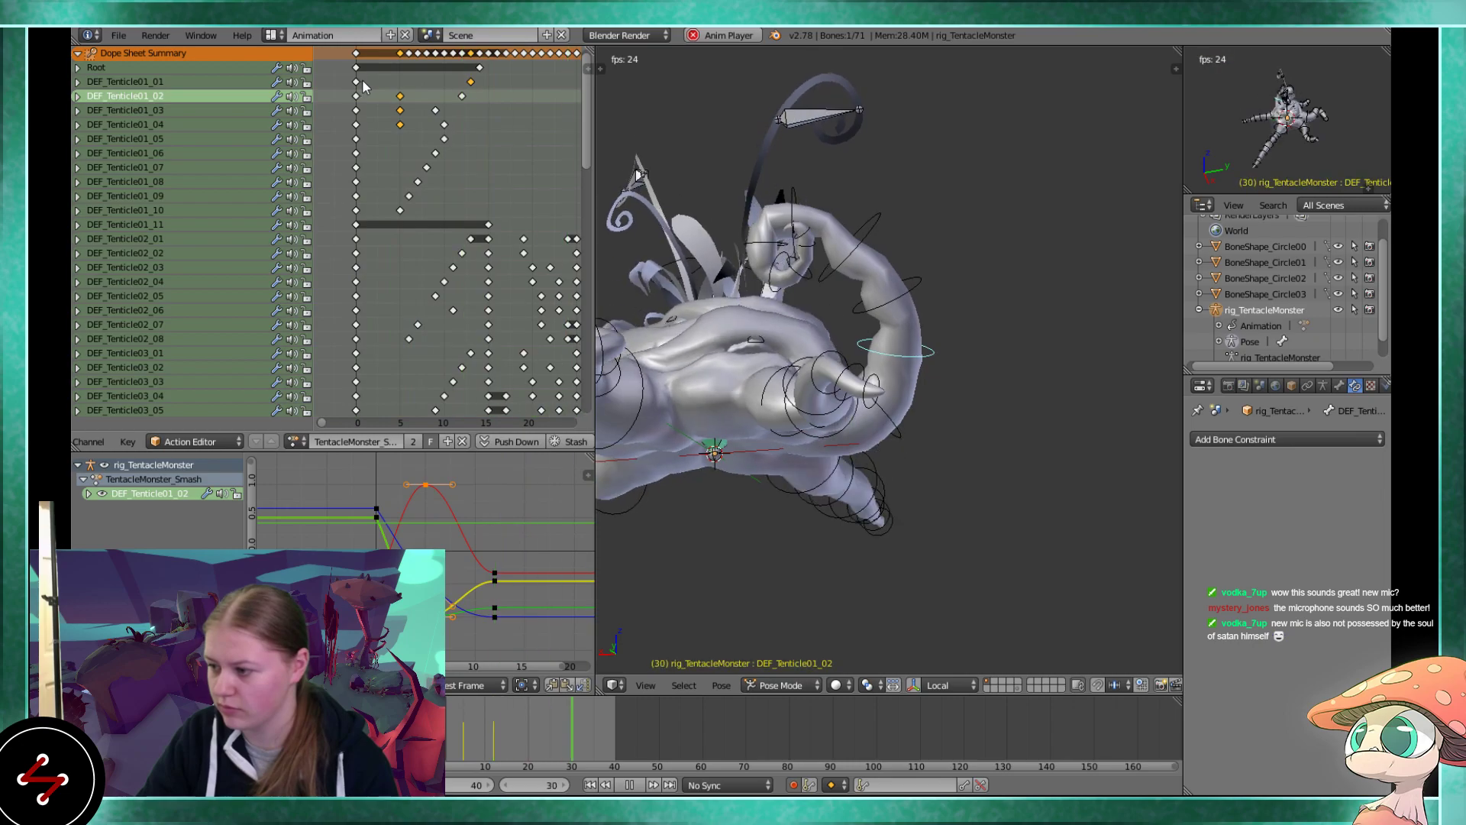
key("alt+a")
left_click_drag(398, 130, 355, 142)
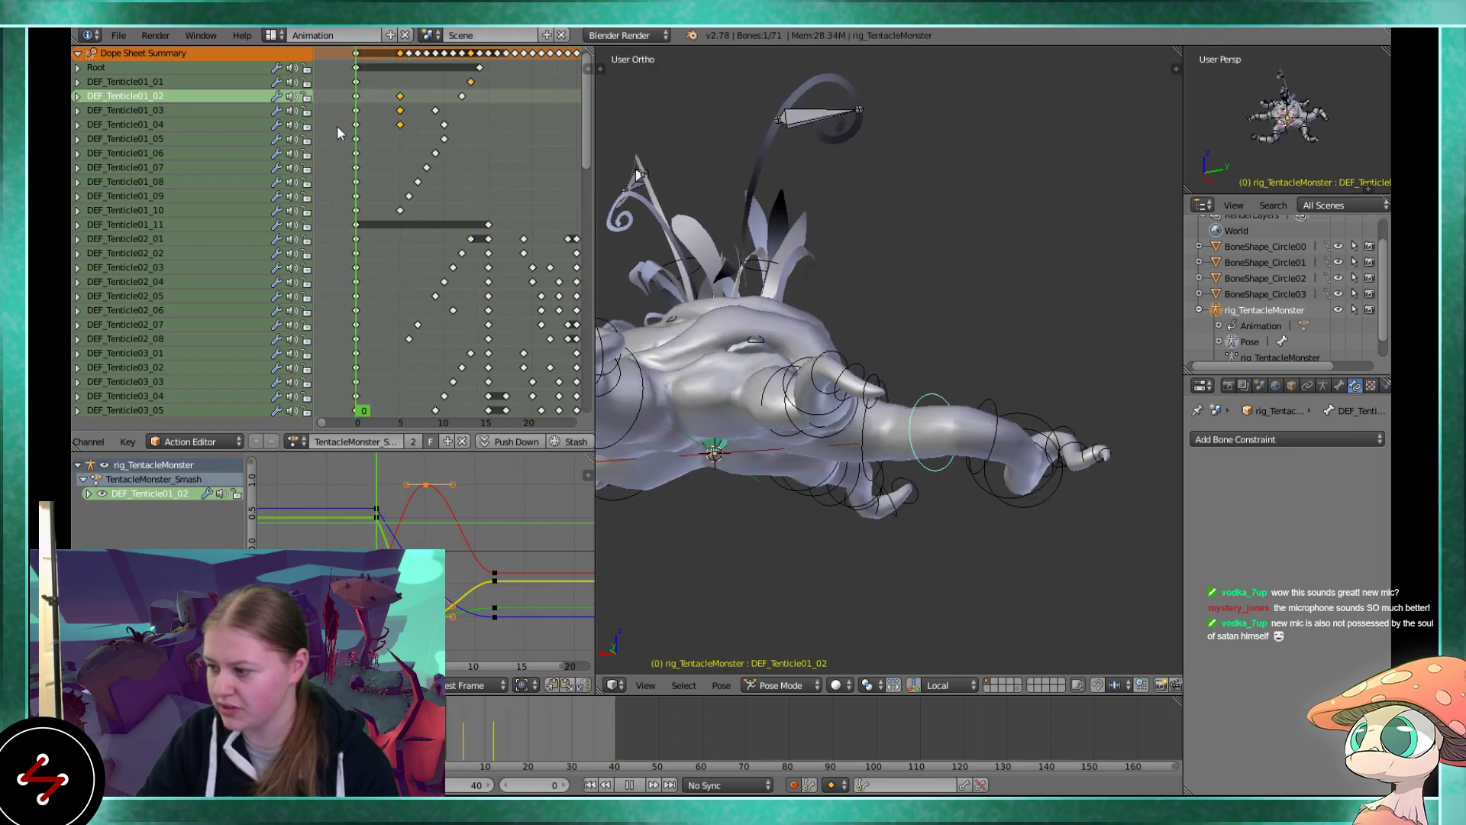
middle_click_drag(864, 326, 1007, 474)
middle_click_drag(1024, 384, 1008, 309)
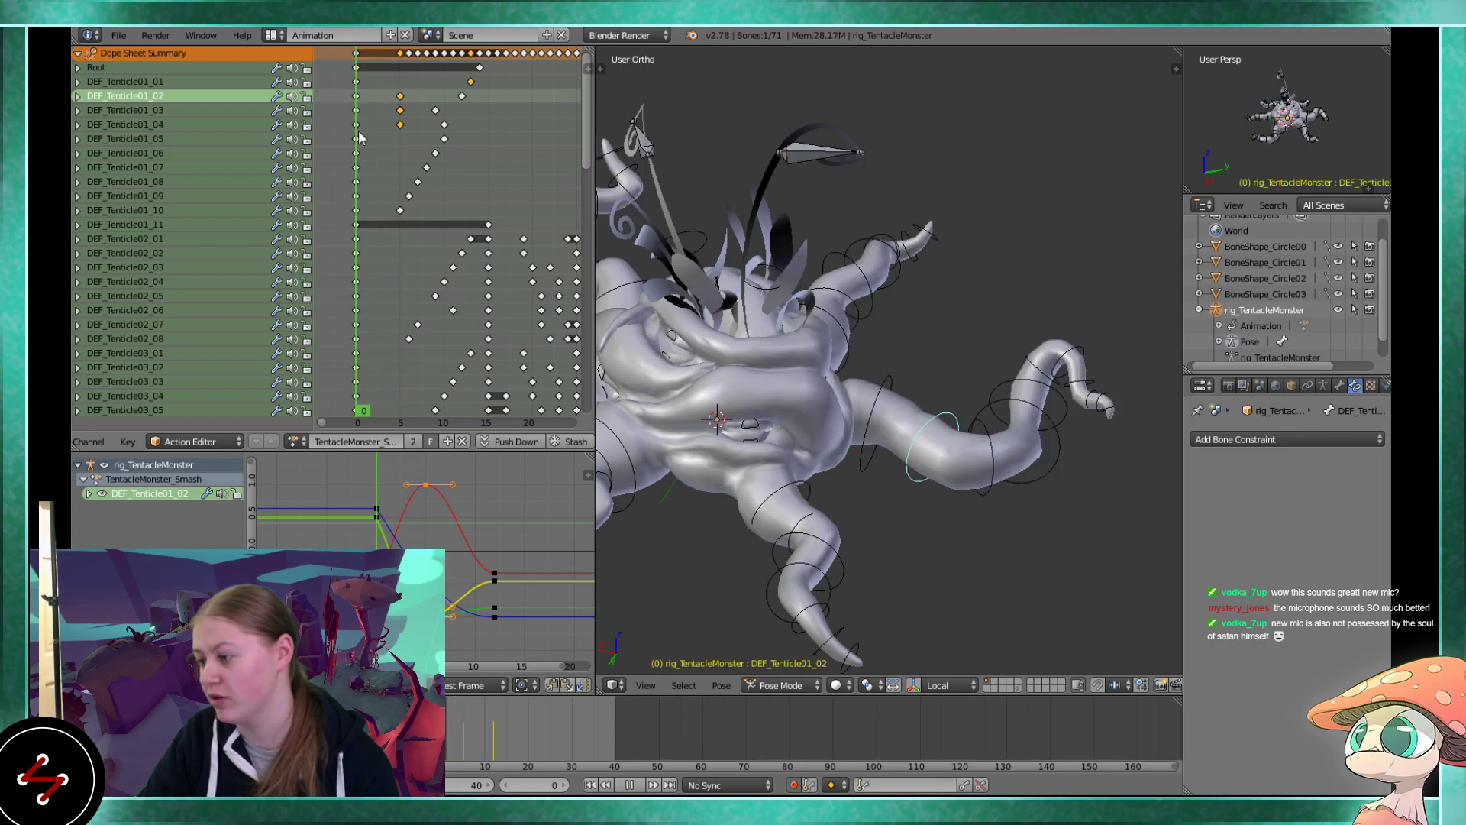
middle_click_drag(947, 352, 642, 200)
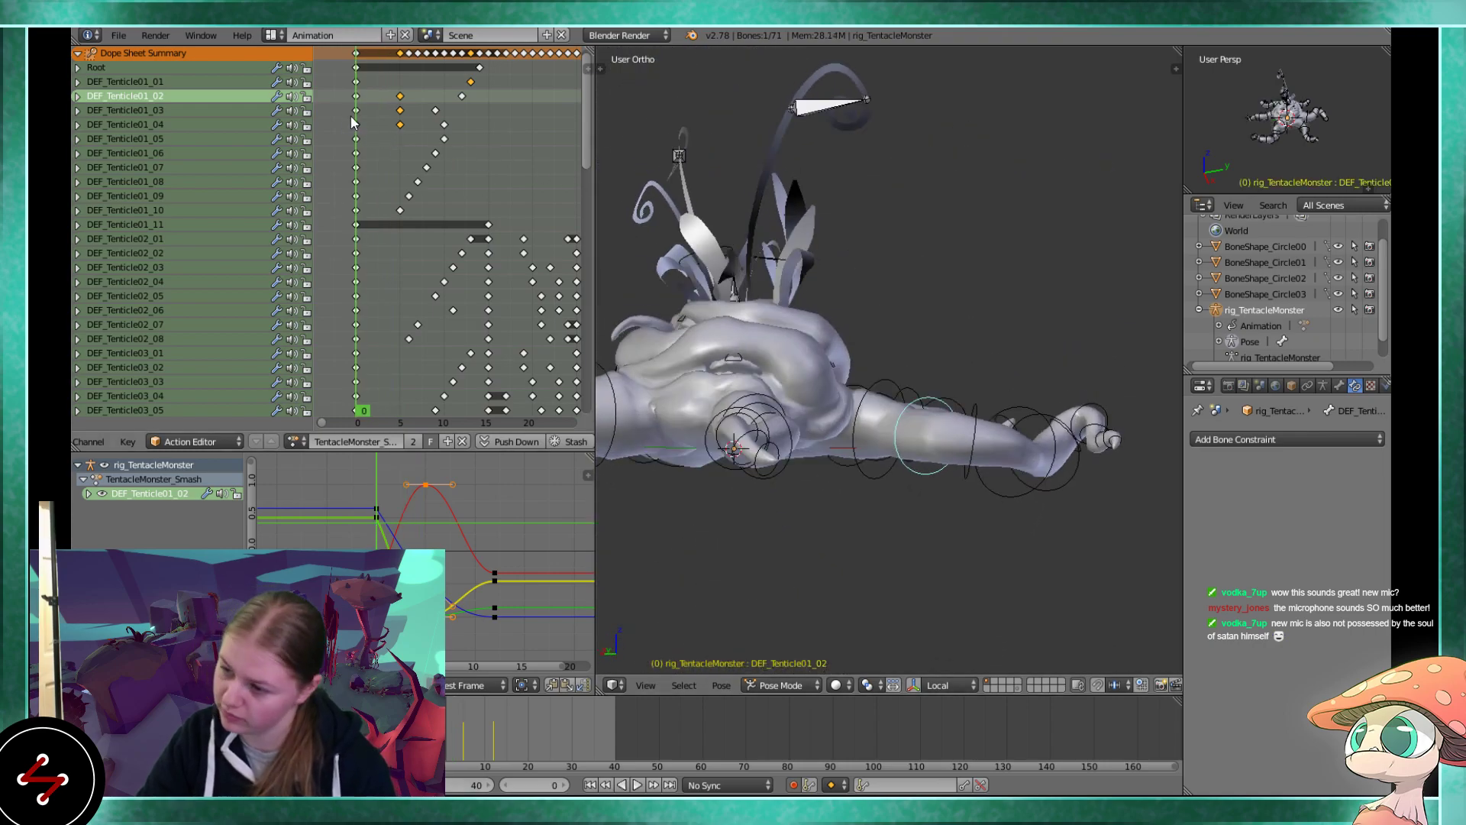
left_click_drag(359, 124, 379, 128)
middle_click_drag(608, 221, 1012, 310)
Move DEF_Tenticle01_04's two later keyframes earlier, to frames 3 and 7, and play back the motion
right_click(1012, 310)
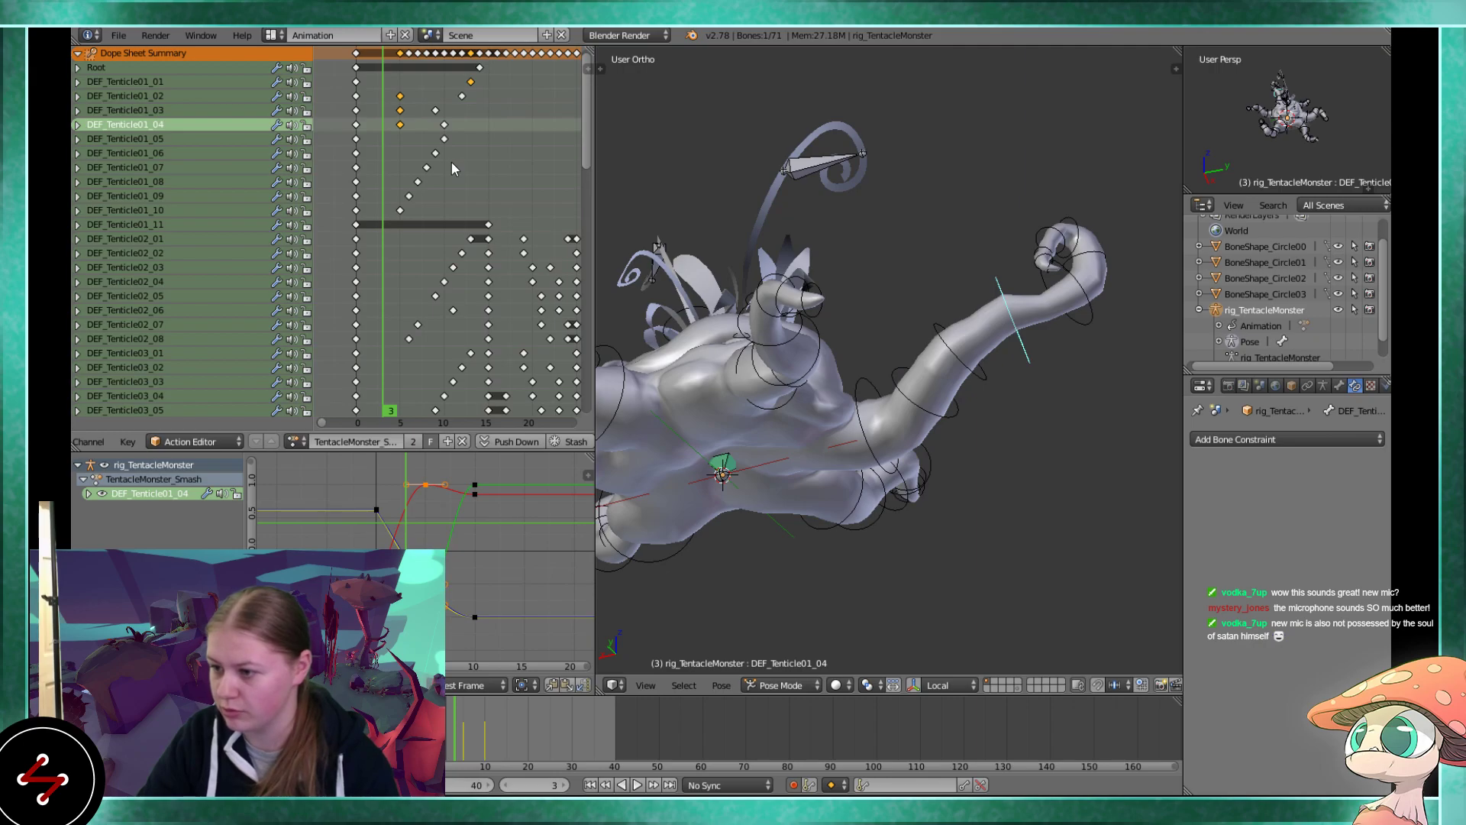
right_click(445, 125)
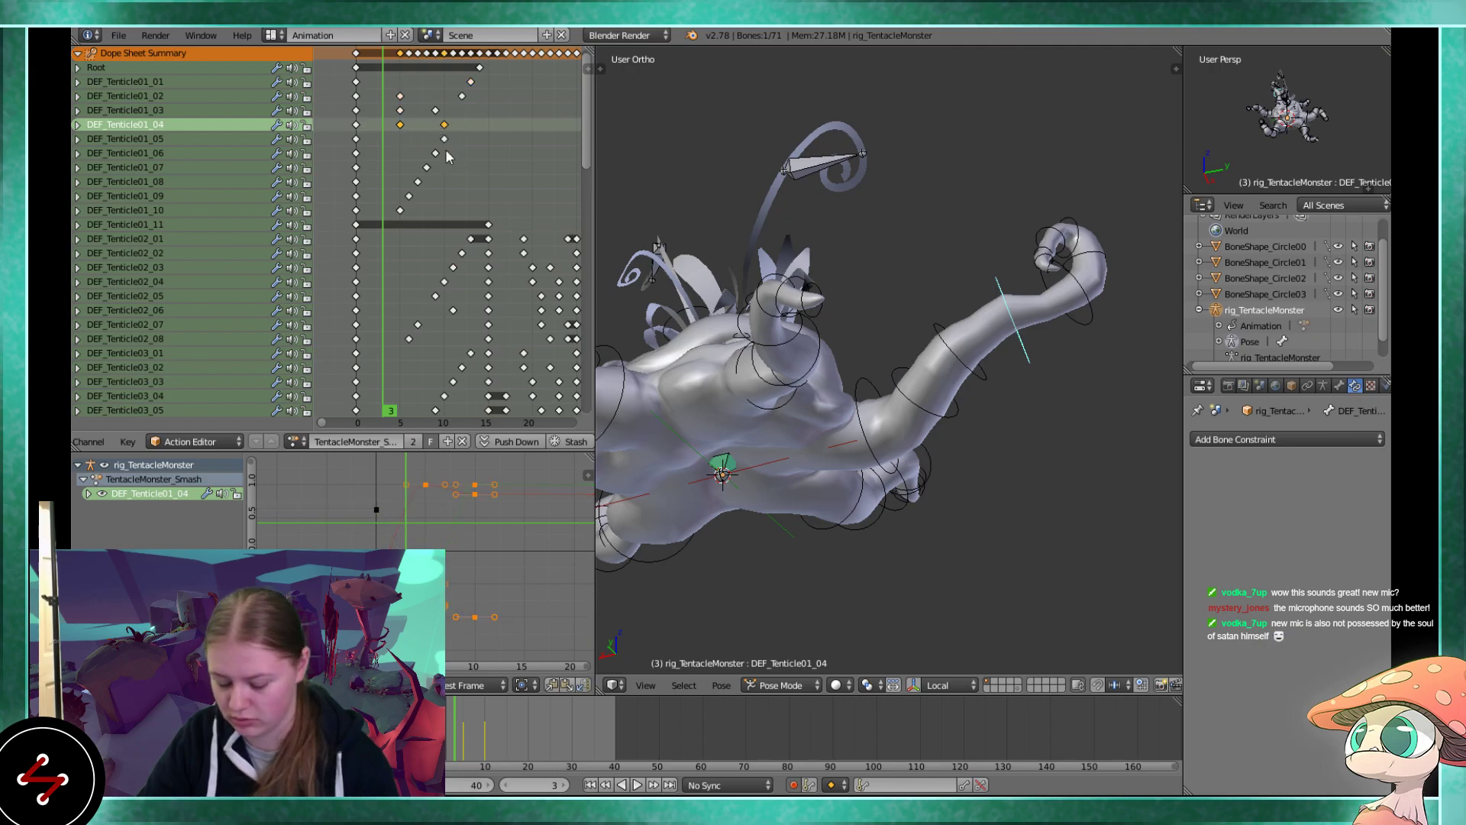
key("g")
key("g")
left_click(420, 128)
key("alt+a")
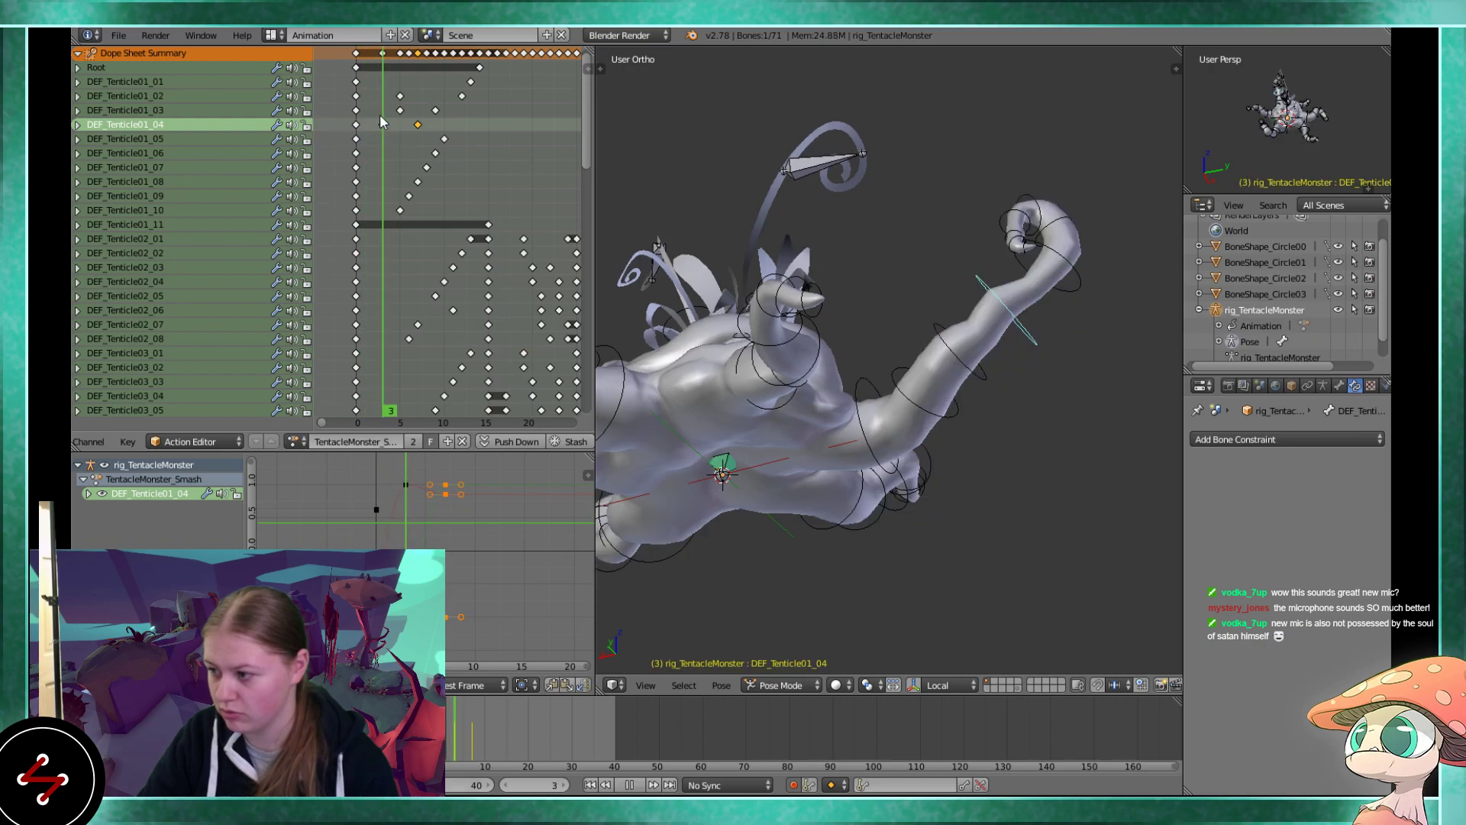
Move DEF_Tenticle01_05's last keyframe to frame 6 and play back the rise with the whole monster in view
right_click(1070, 303)
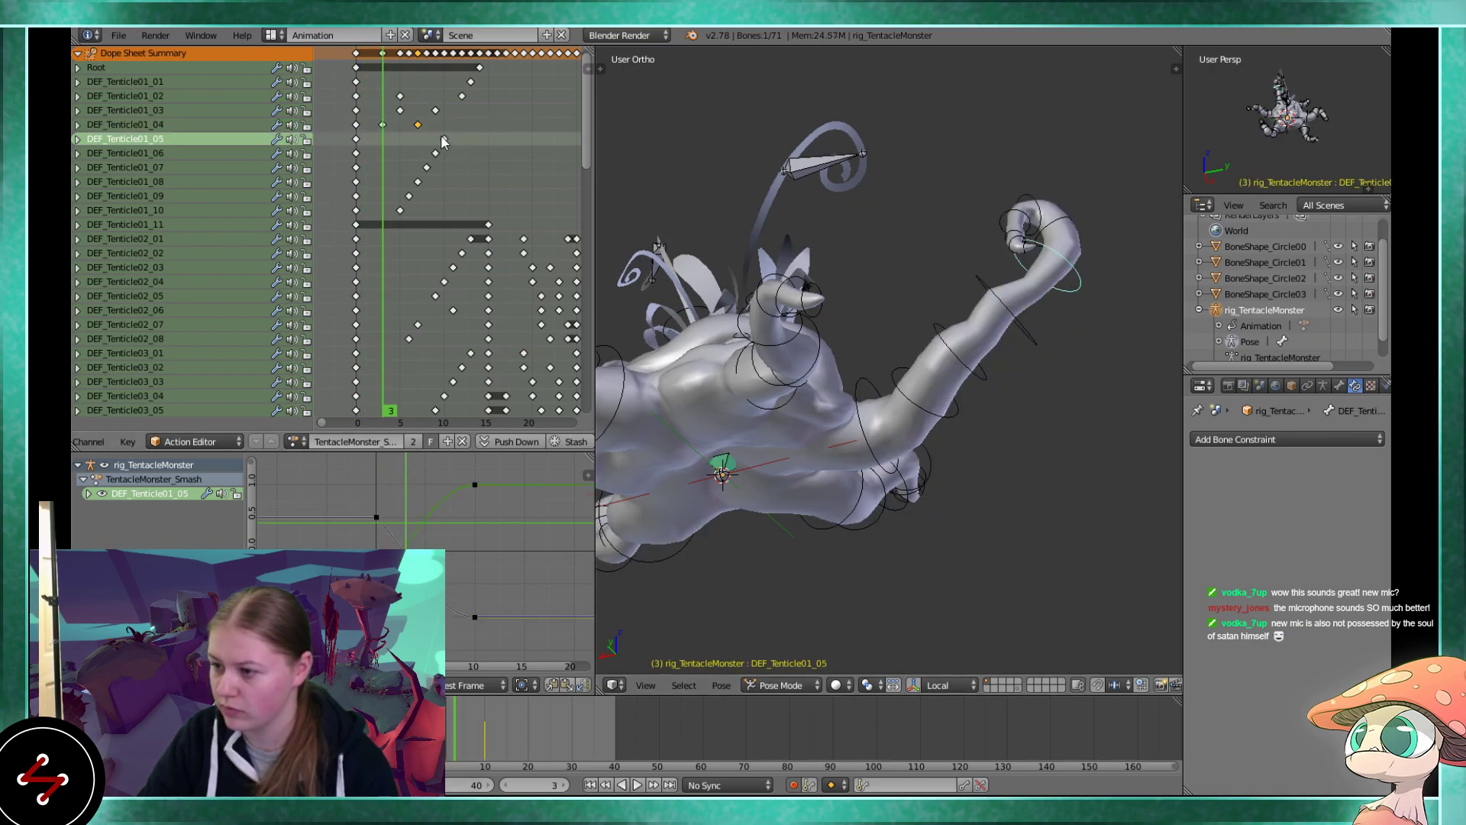
key("g")
left_click(407, 143)
key("alt+a")
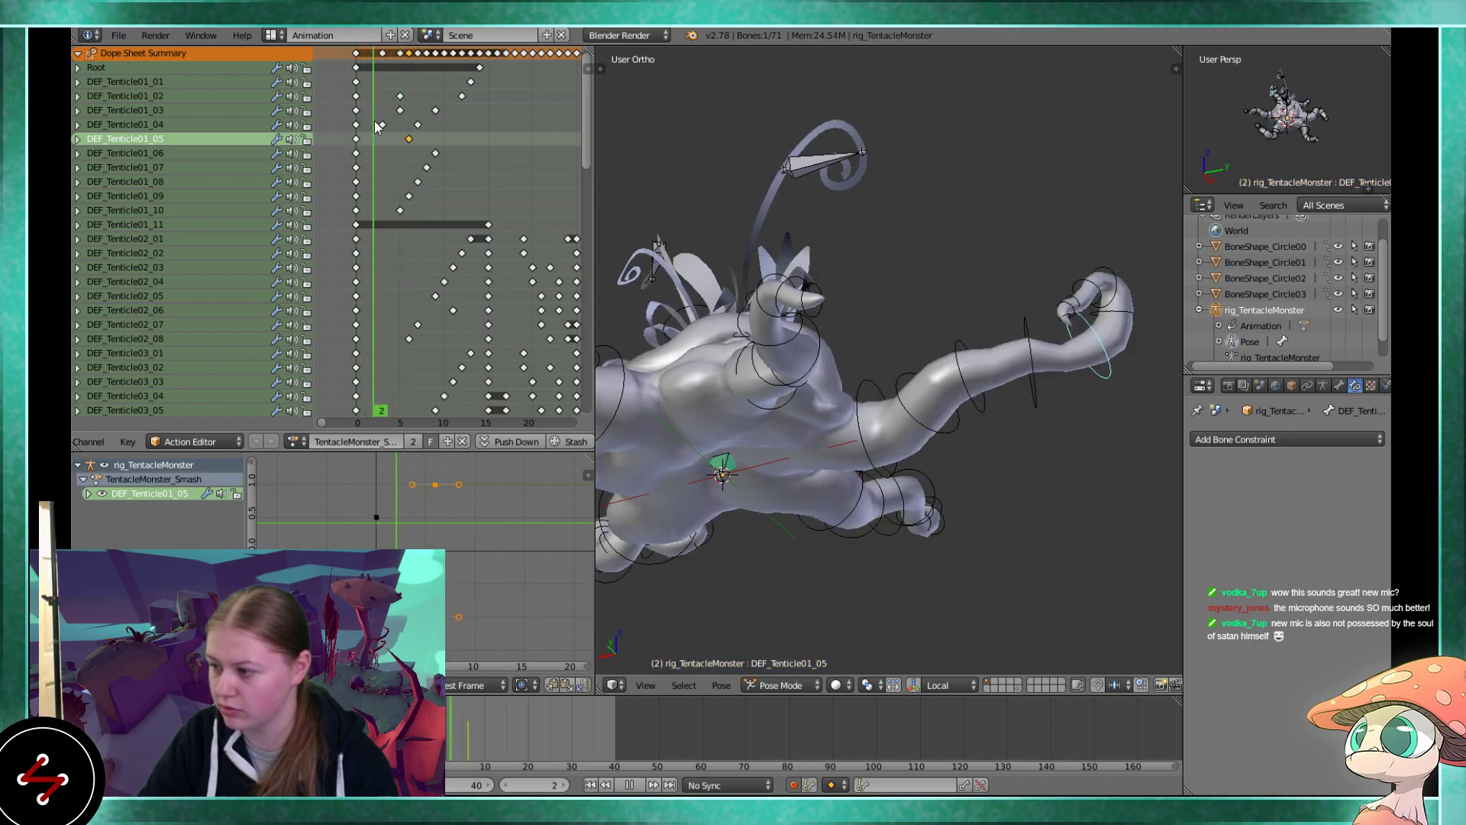
scroll(823, 331, "down", 3)
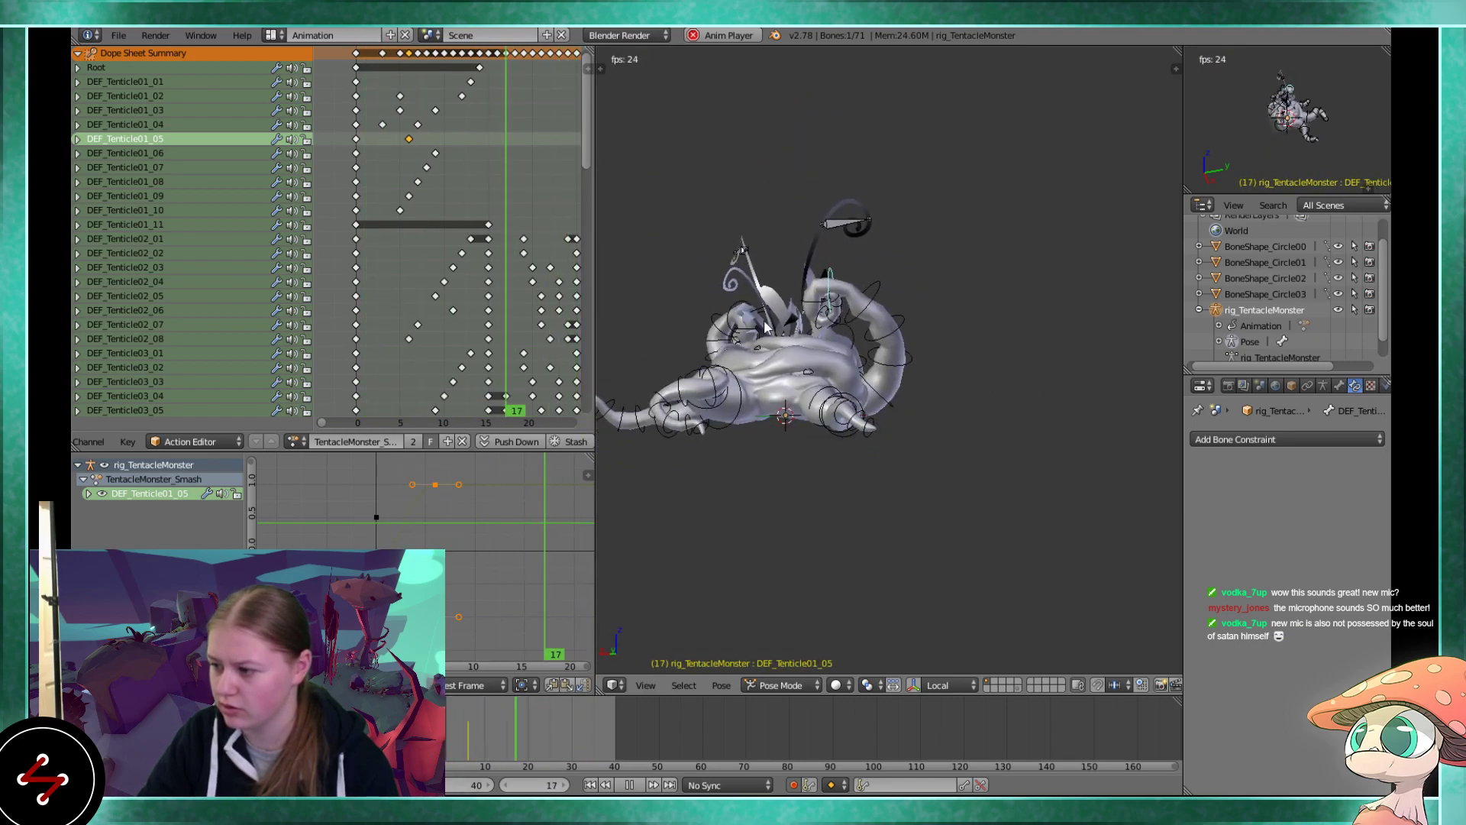
Move the last keyframes of Root and DEF_Tenticle01_01 to _03 to frames 12, 11, 10 and 7, and the frame 5 keyframes to frame 4
key("alt+a")
right_click(479, 68)
left_click_drag(479, 102, 492, 95)
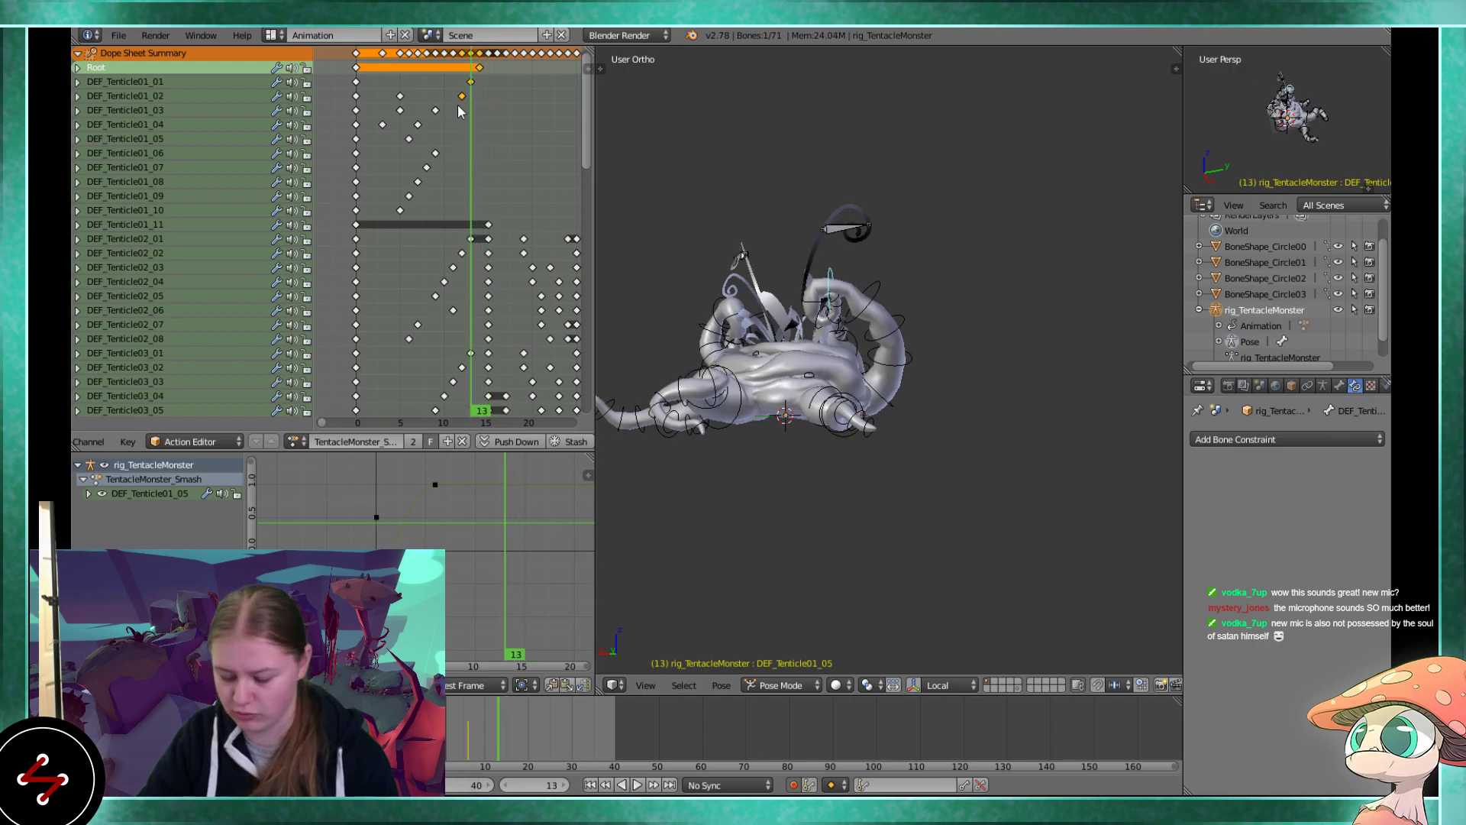
key("g")
key("g")
key("Left")
key("Left")
key("Left")
key("Left")
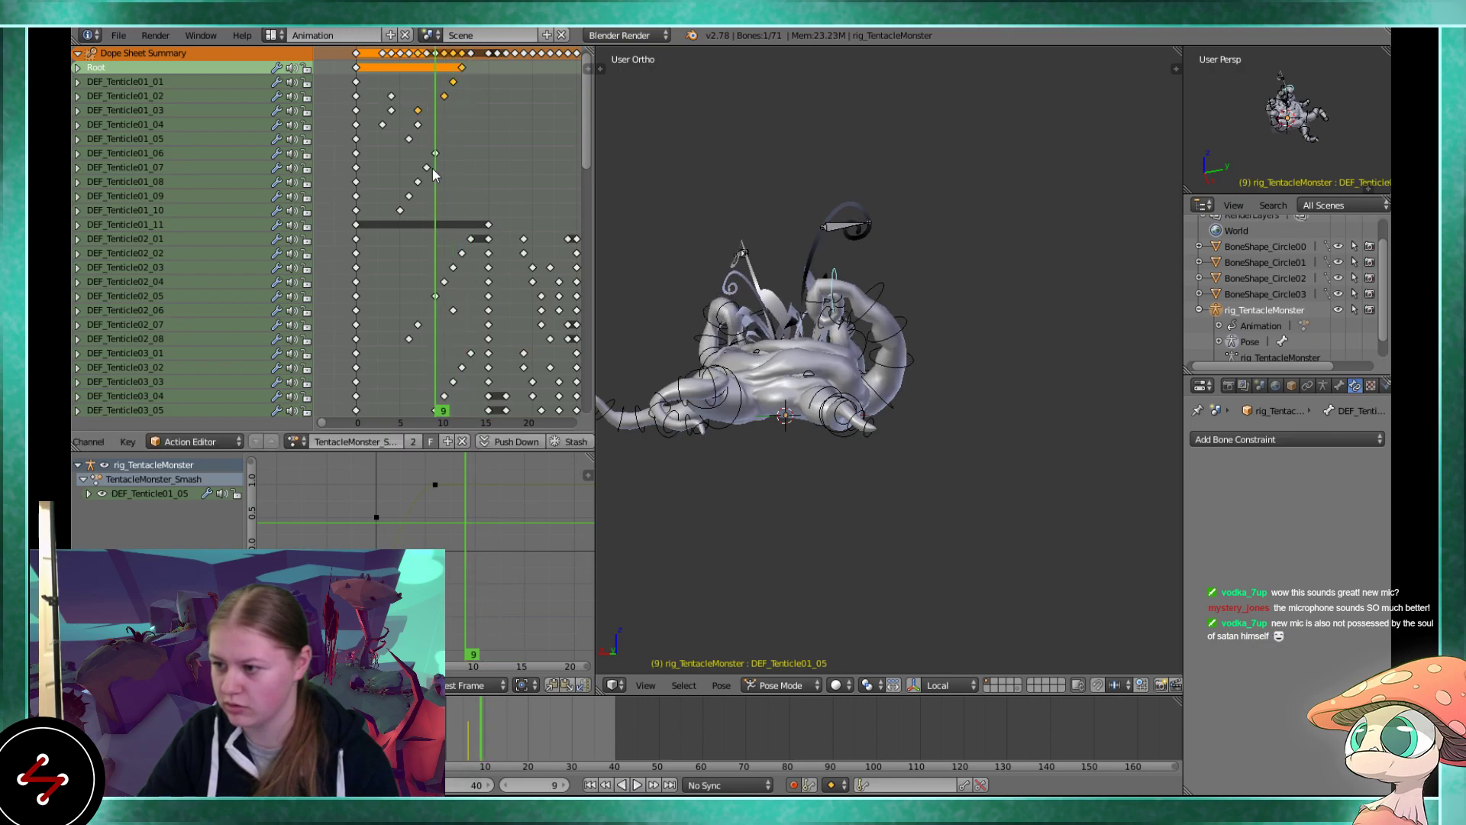
Move the last keyframes of DEF_Tenticle01_06, _07 and _08 to frames 8, 7 and 6, and play back the rise
right_click(427, 154)
key("g")
right_click(426, 162)
right_click(427, 167)
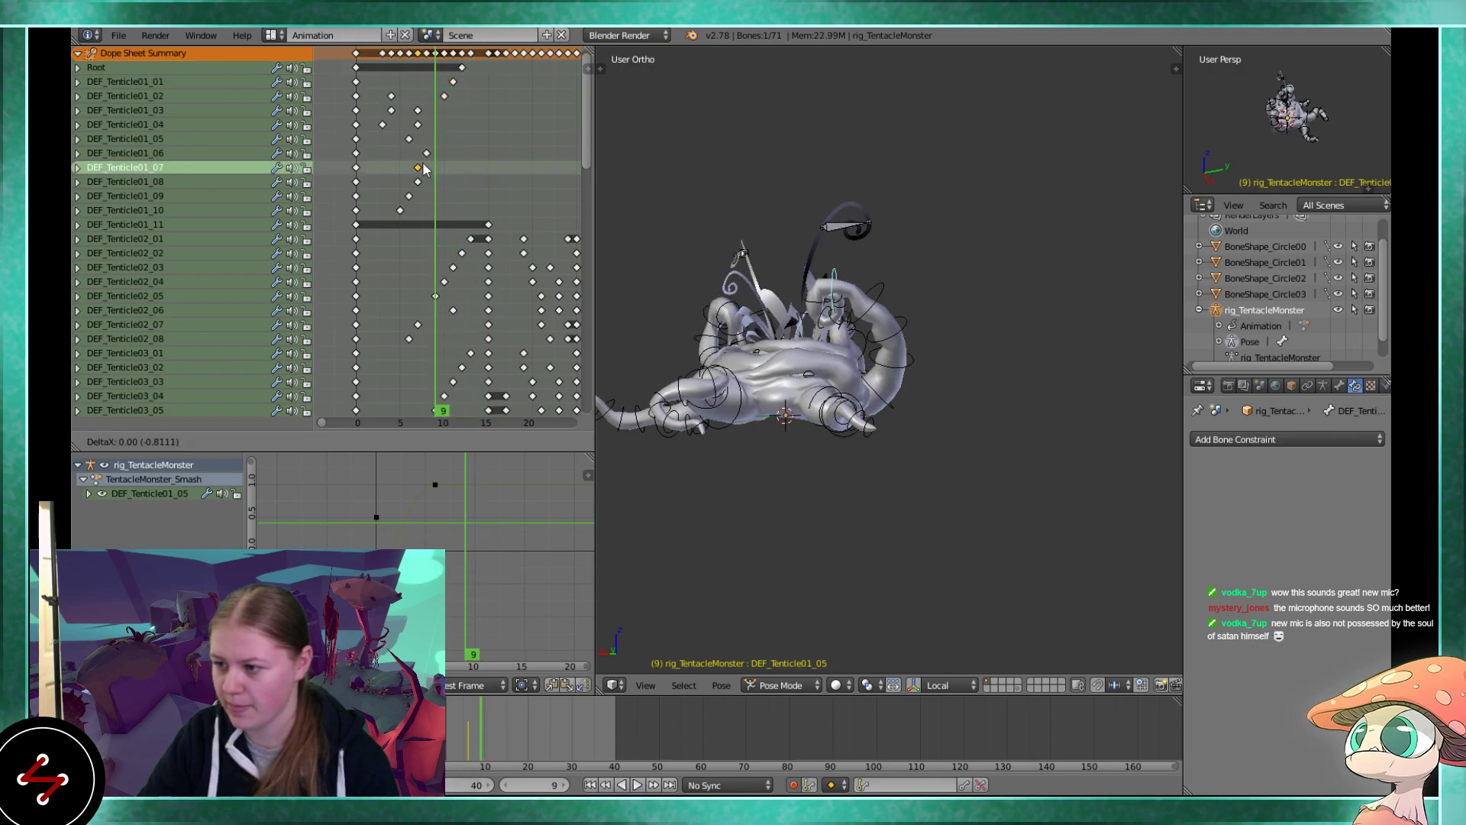
right_click(423, 169)
right_click(419, 182)
key("alt+a")
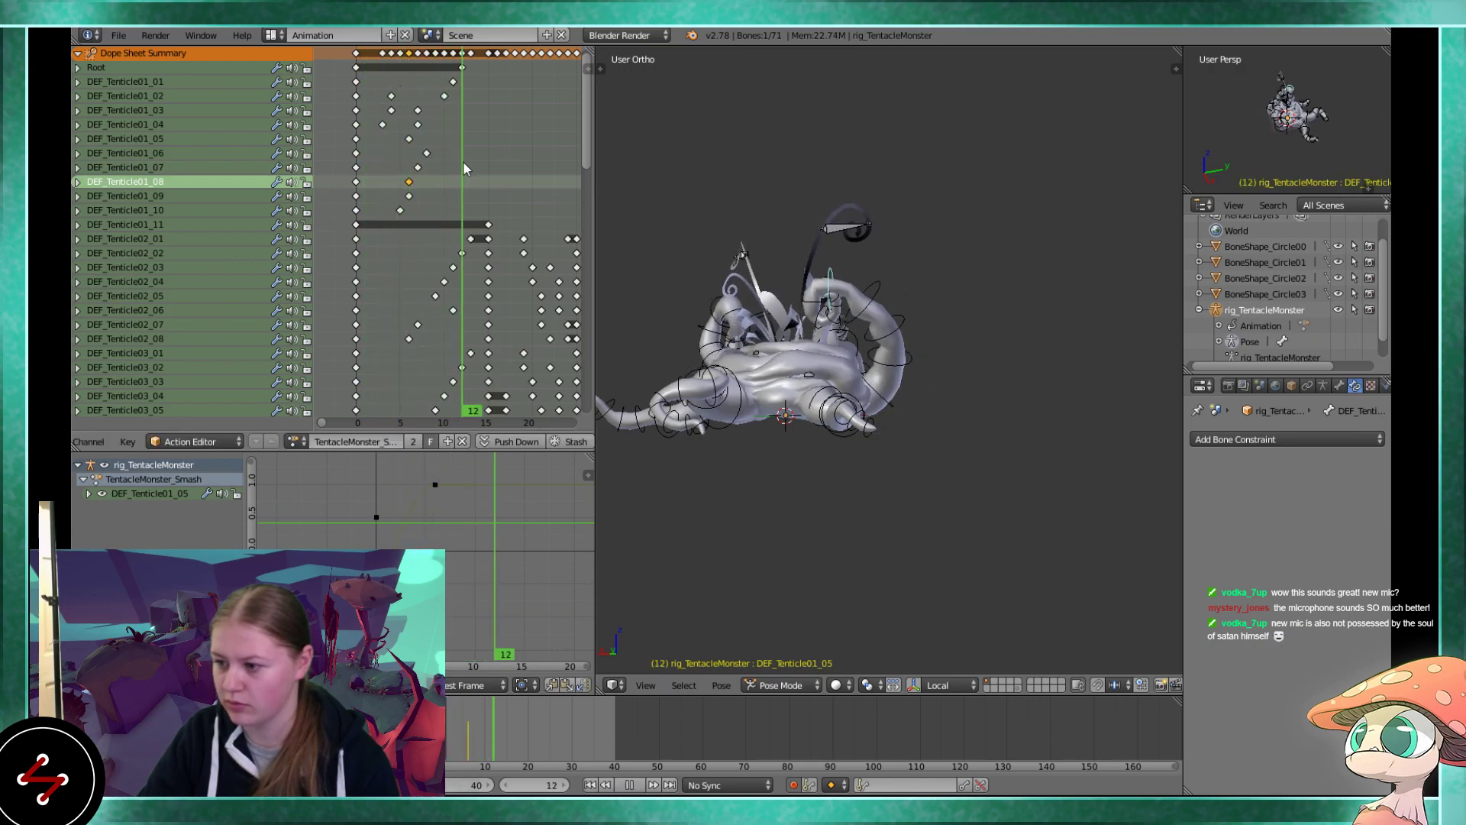
Move the last keyframes of Root, DEF_Tenticle01_01 and _02 to frames 13, 12 and 11, and those of _03 and _04 to frame 8
mouse_move(462, 67)
right_mouse_down()
mouse_move(474, 72)
mouse_move(463, 85)
right_mouse_up()
left_click(475, 72)
left_click(464, 86)
right_click(439, 93)
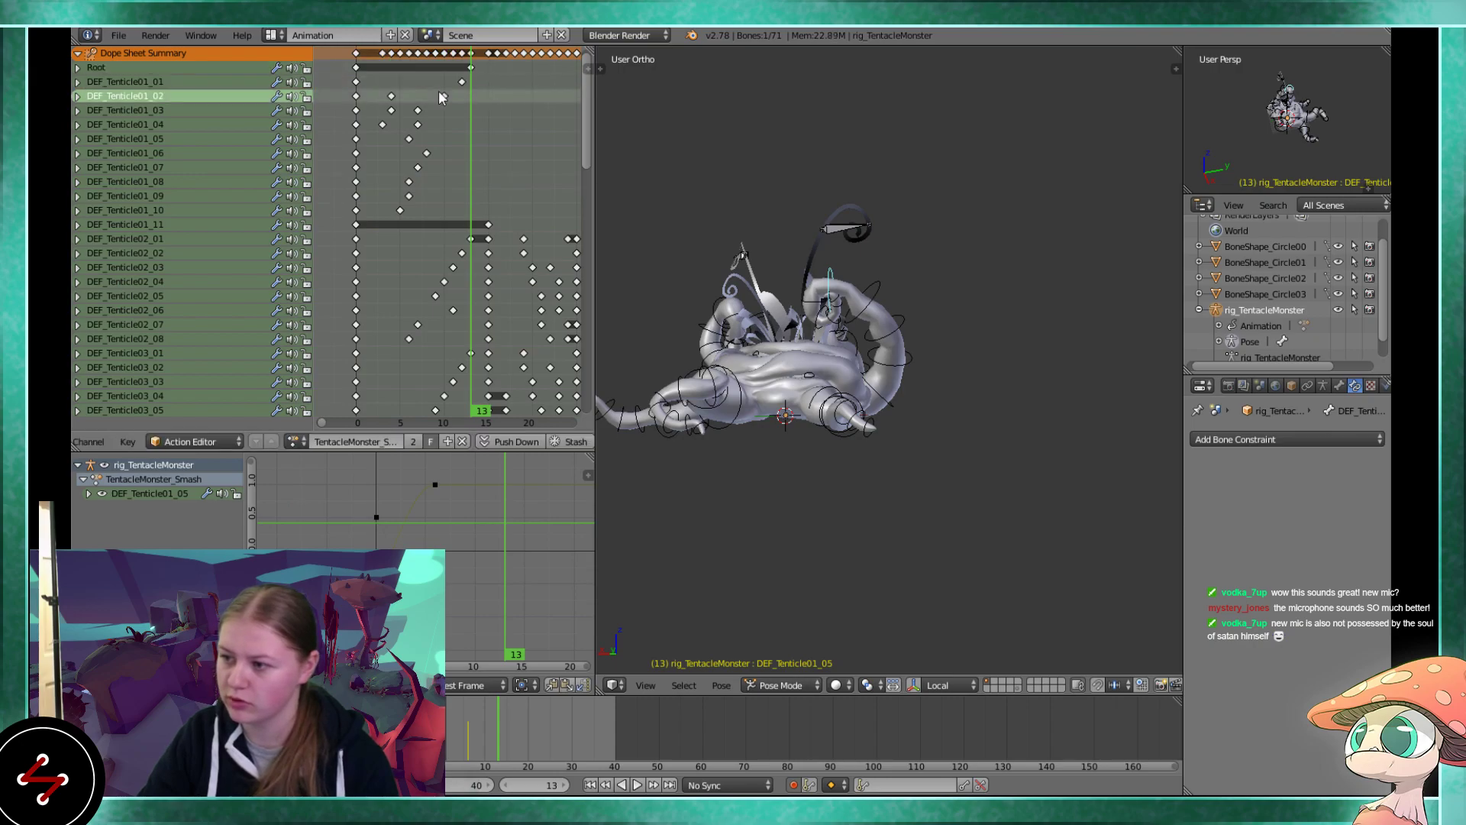
left_click(456, 103)
right_click(420, 112)
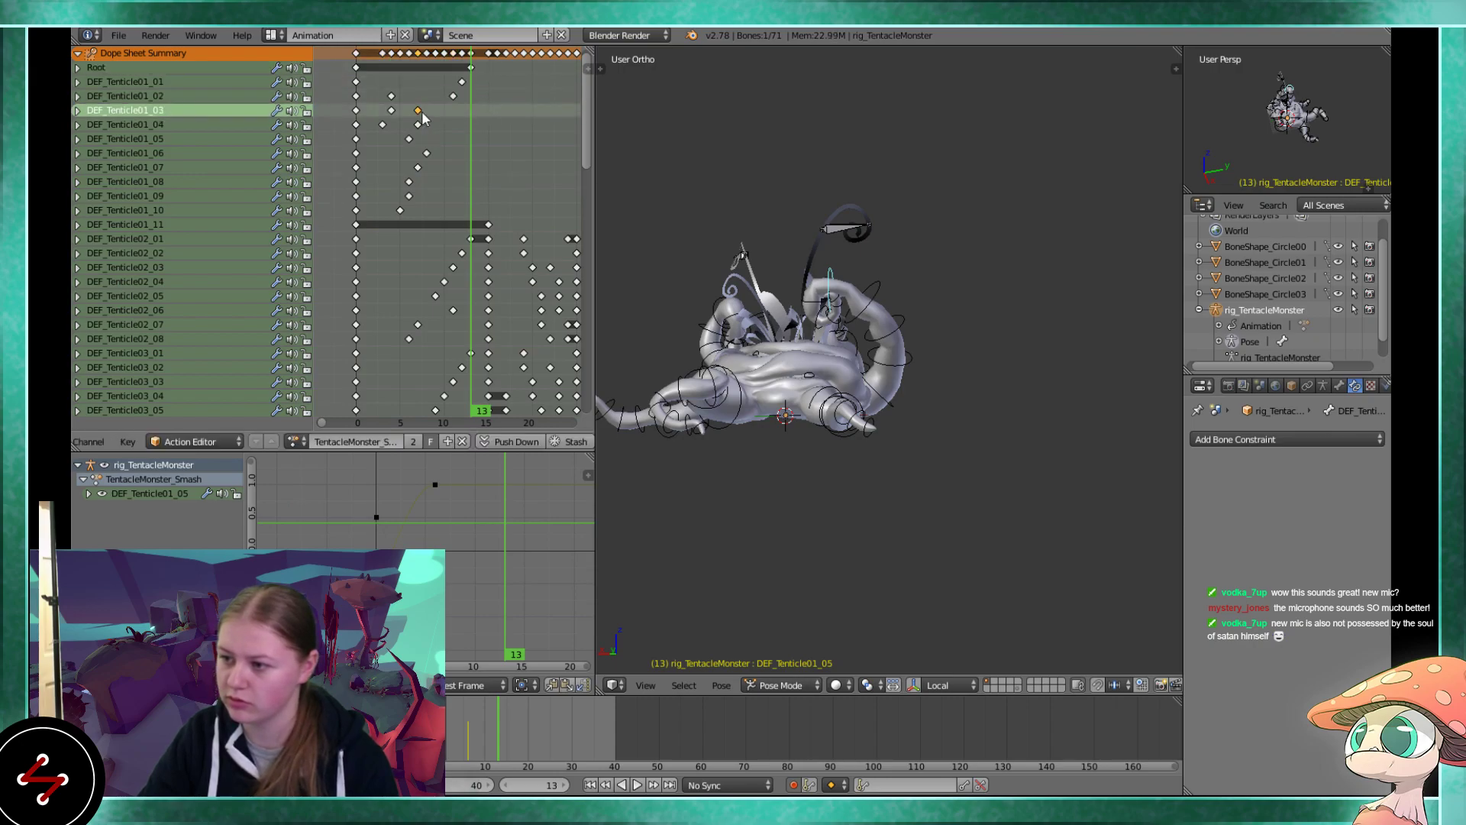
key("g")
left_click(429, 128)
left_click_drag(385, 128, 375, 126)
key("alt+a")
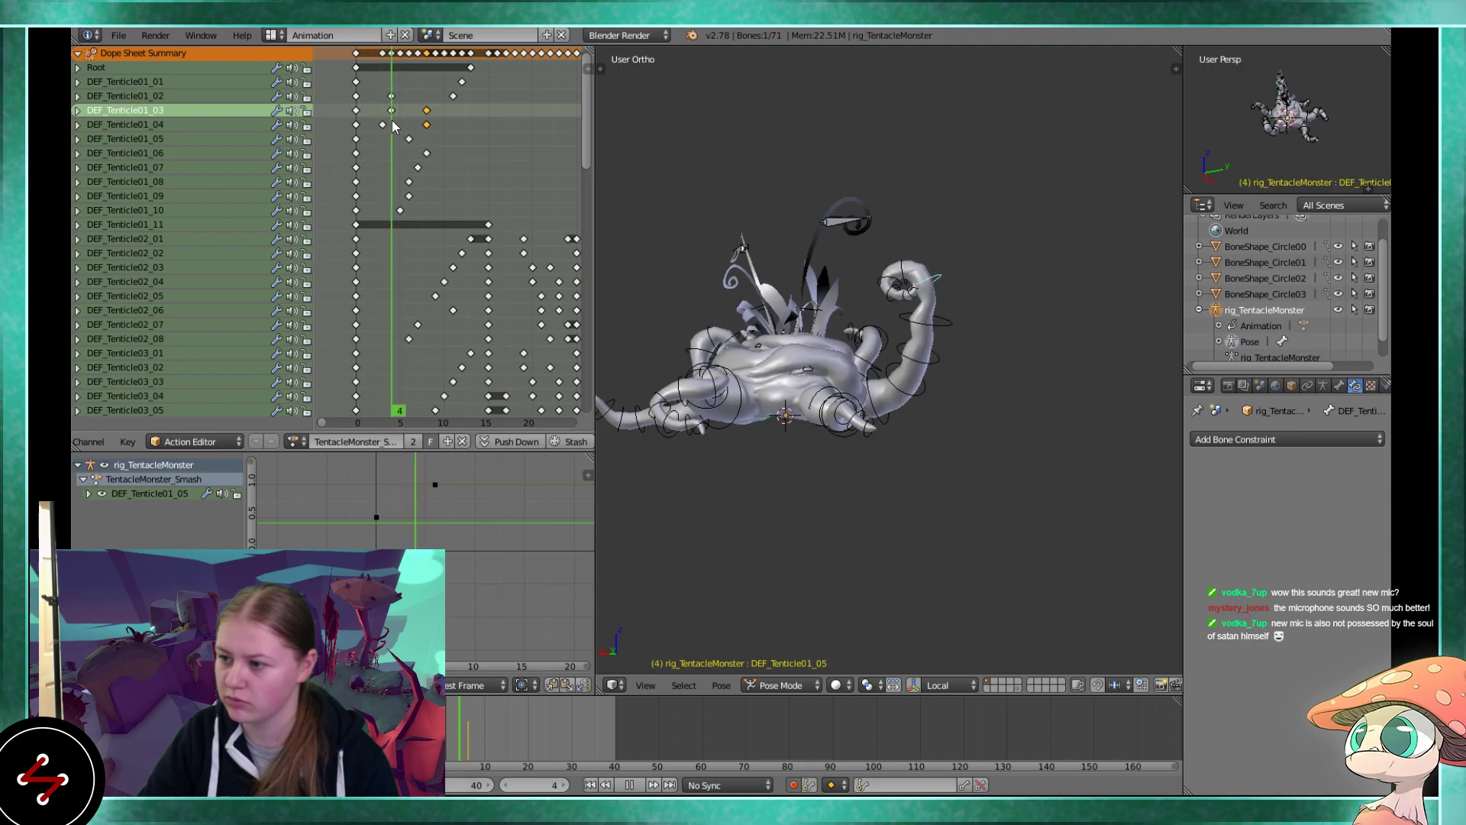
Try DEF_Tenticle01_04's middle keyframe at frame 4 and scrub through the early rise
right_click(381, 126)
left_click(403, 134)
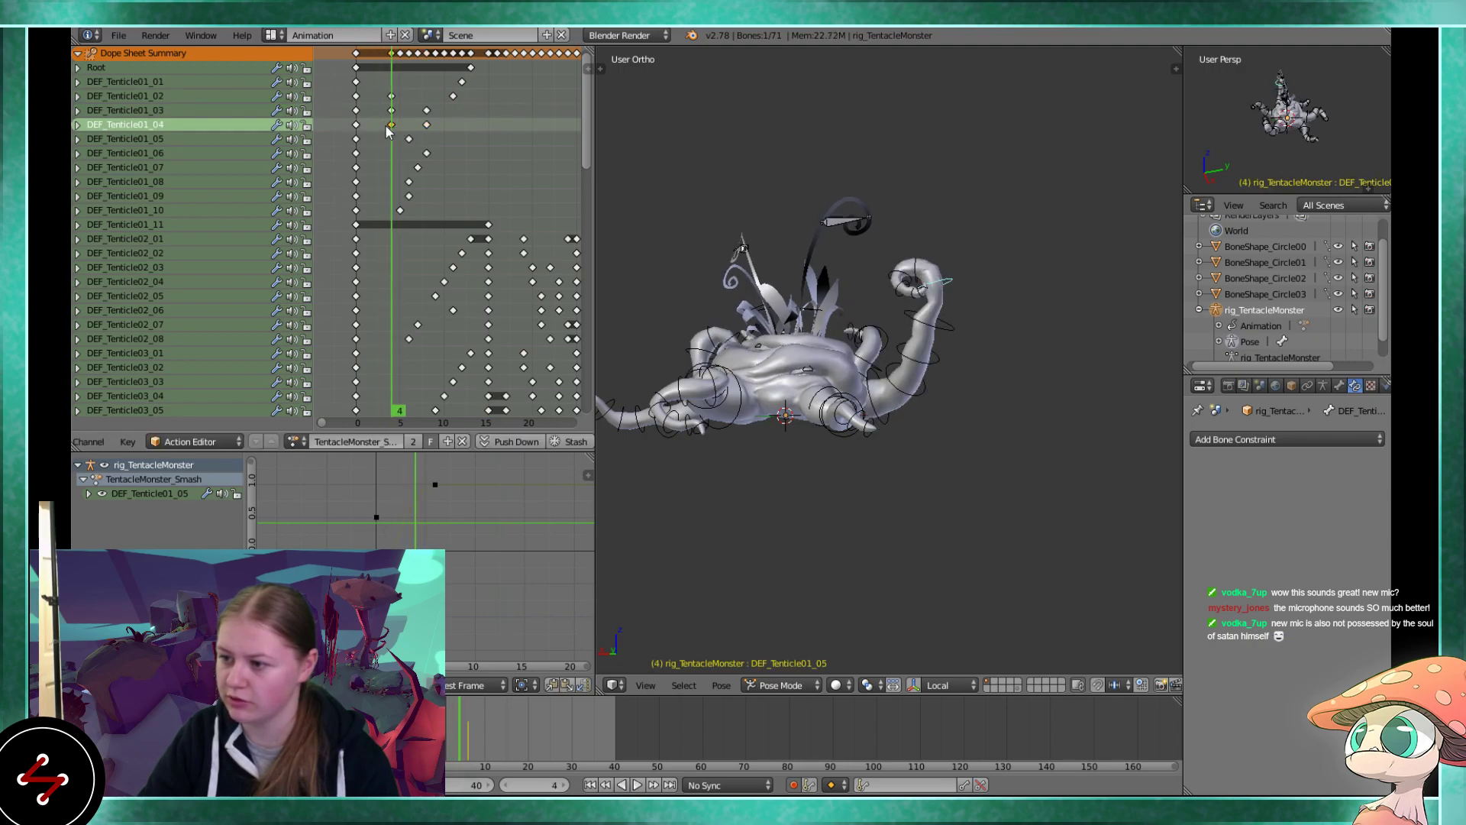
left_click_drag(410, 134, 386, 114)
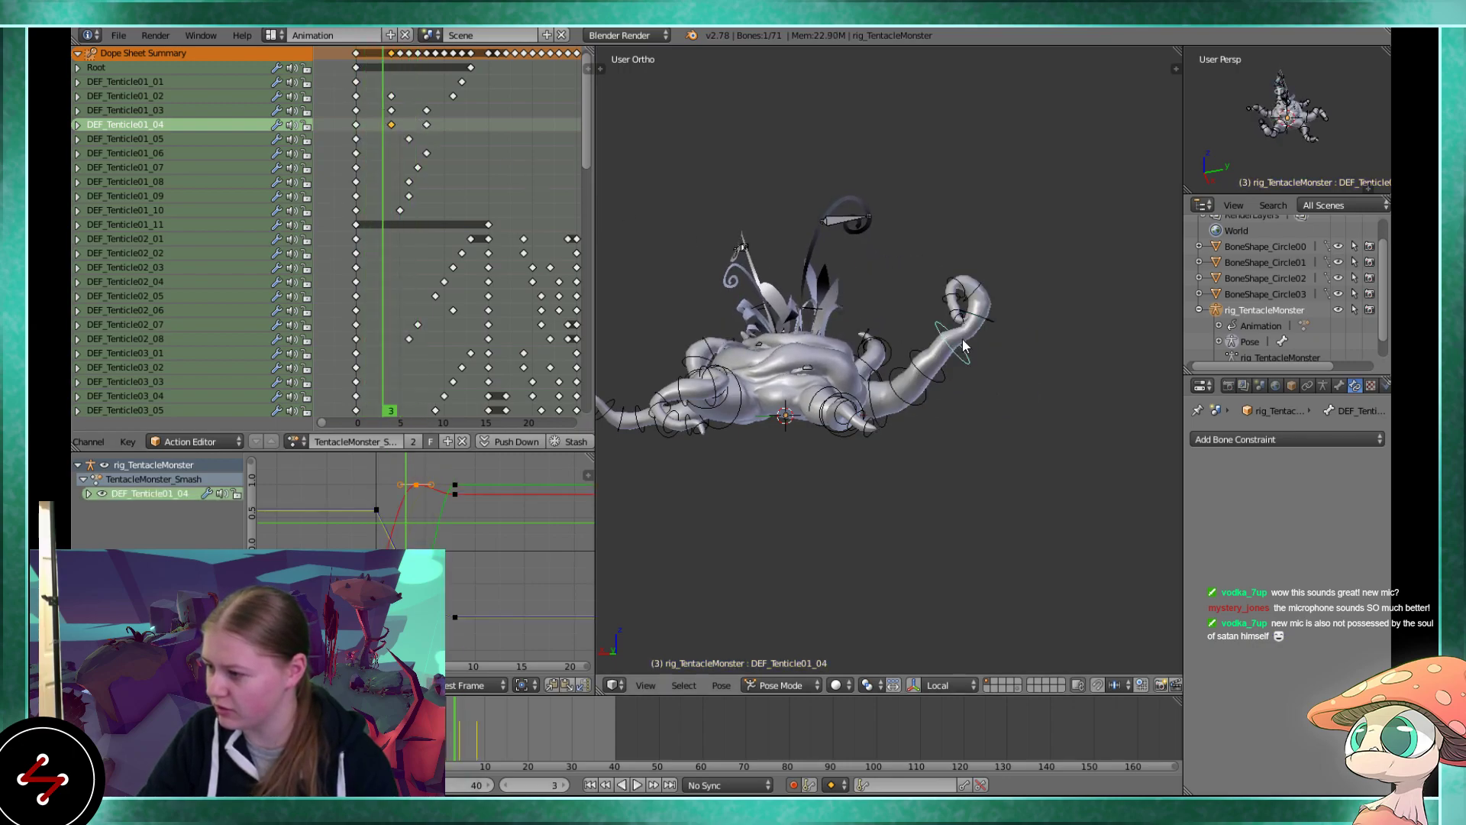
Move DEF_Tenticle01_04's two later keyframes back to frames 3 and 7 and scrub through the rise
key("g")
left_click(400, 136)
right_click(428, 130)
key("g")
left_click(372, 132)
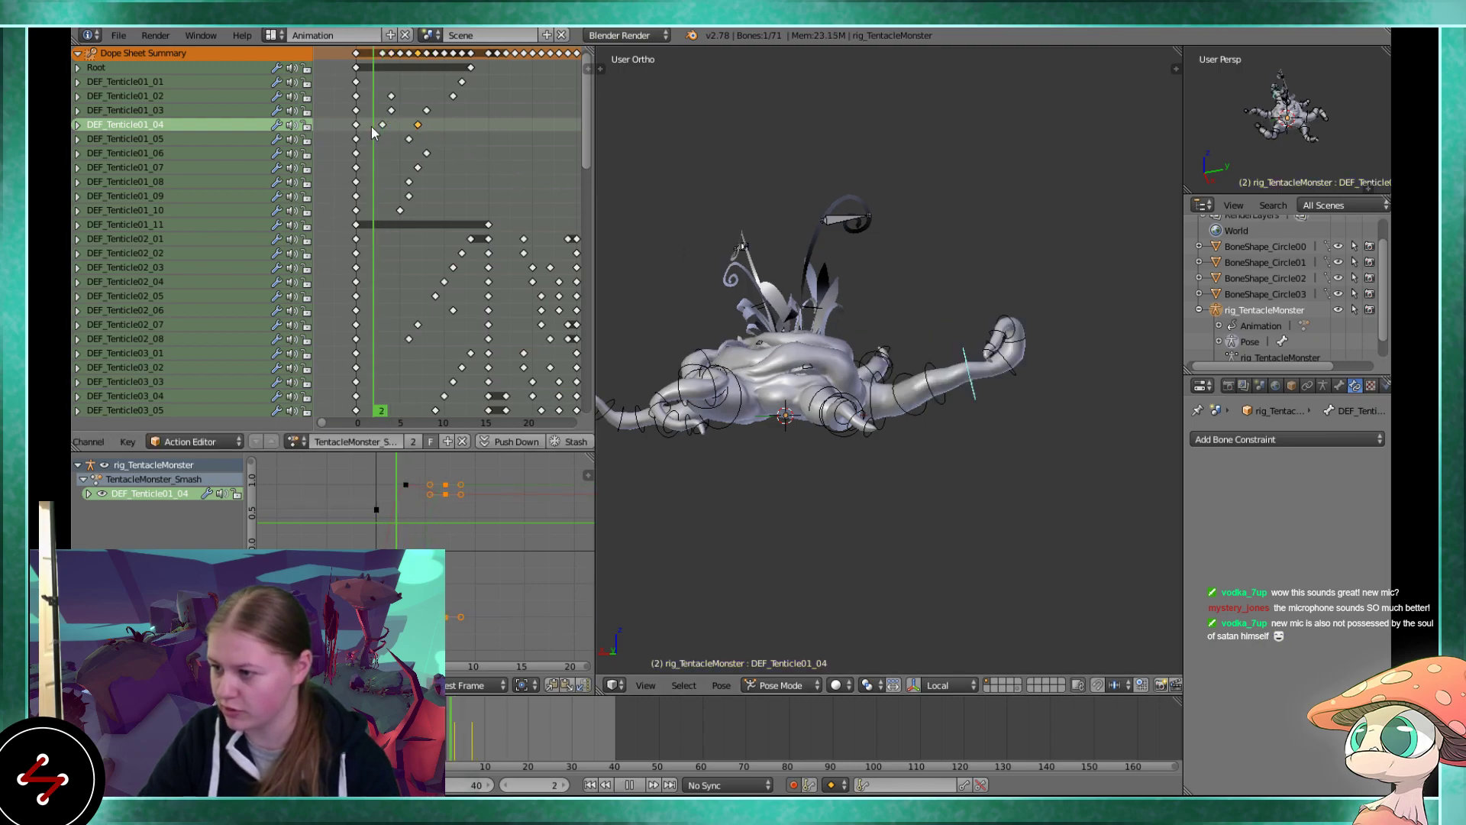
Shift the keyframes of DEF_Tenticle01_02 to DEF_Tenticle01_10 lying between frames 3 and 8 one frame later
key("alt+a")
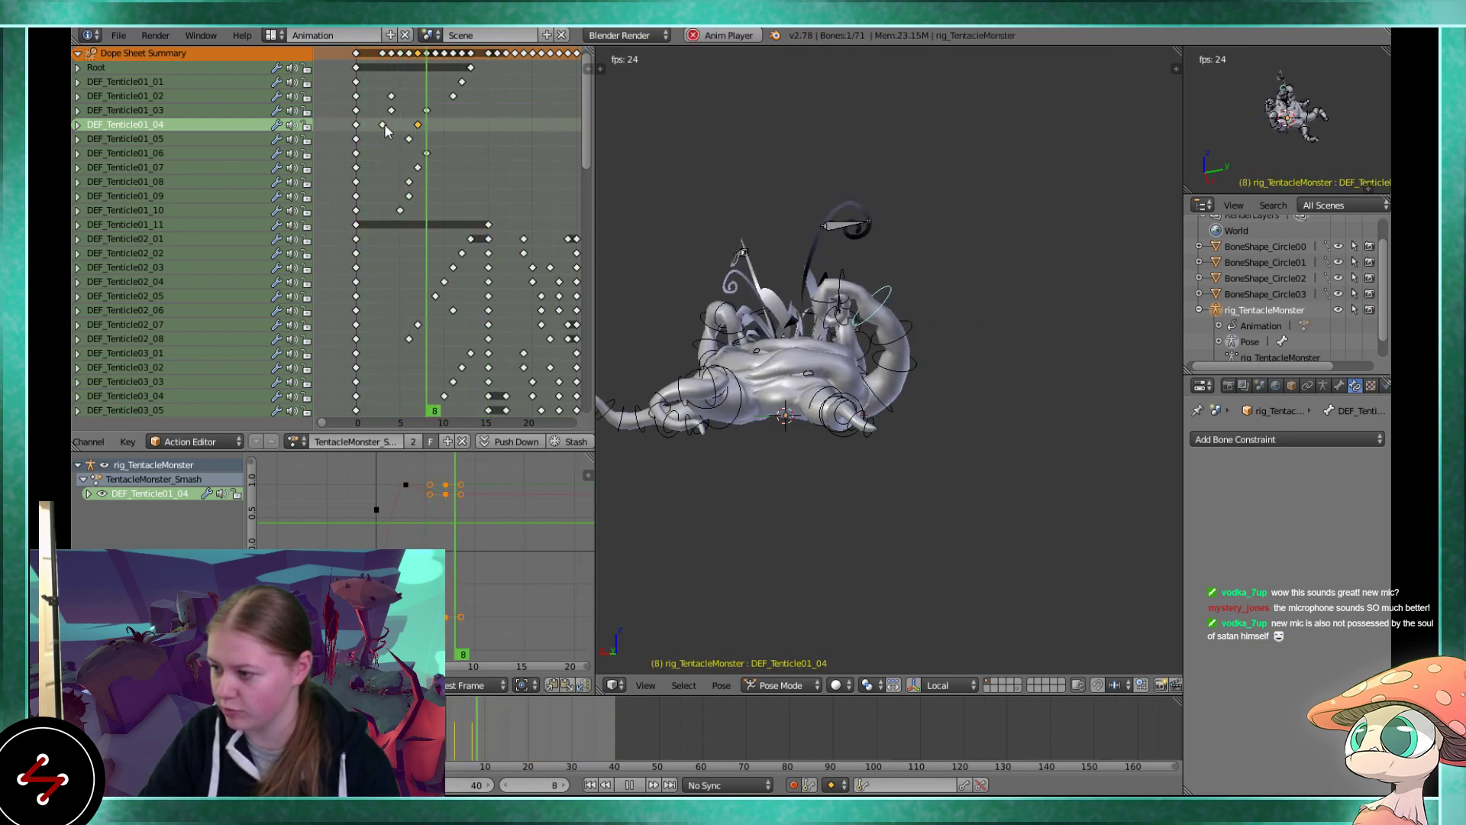
middle_click_drag(924, 385, 599, 401)
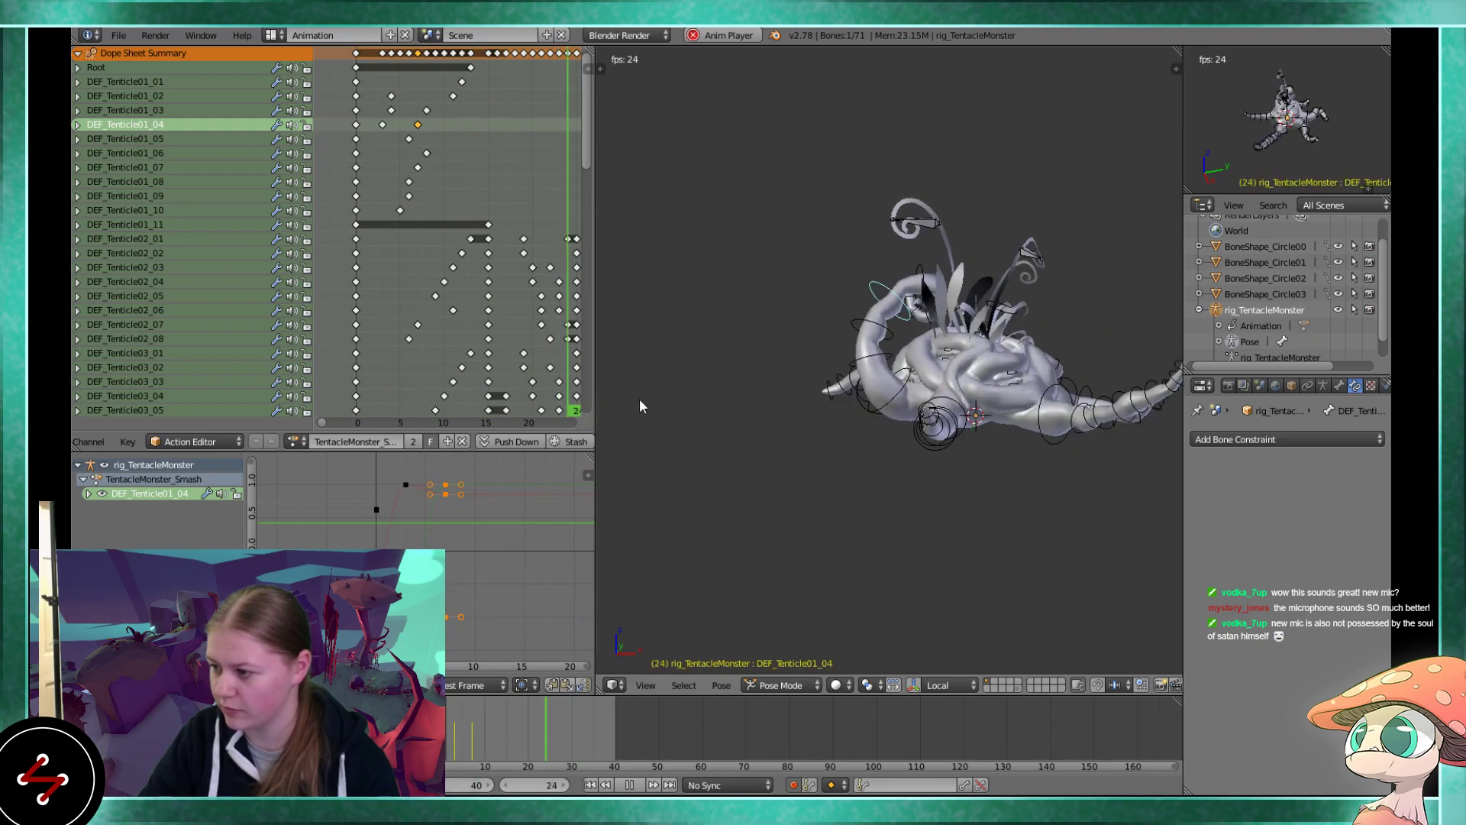
middle_click_drag(859, 415, 825, 359)
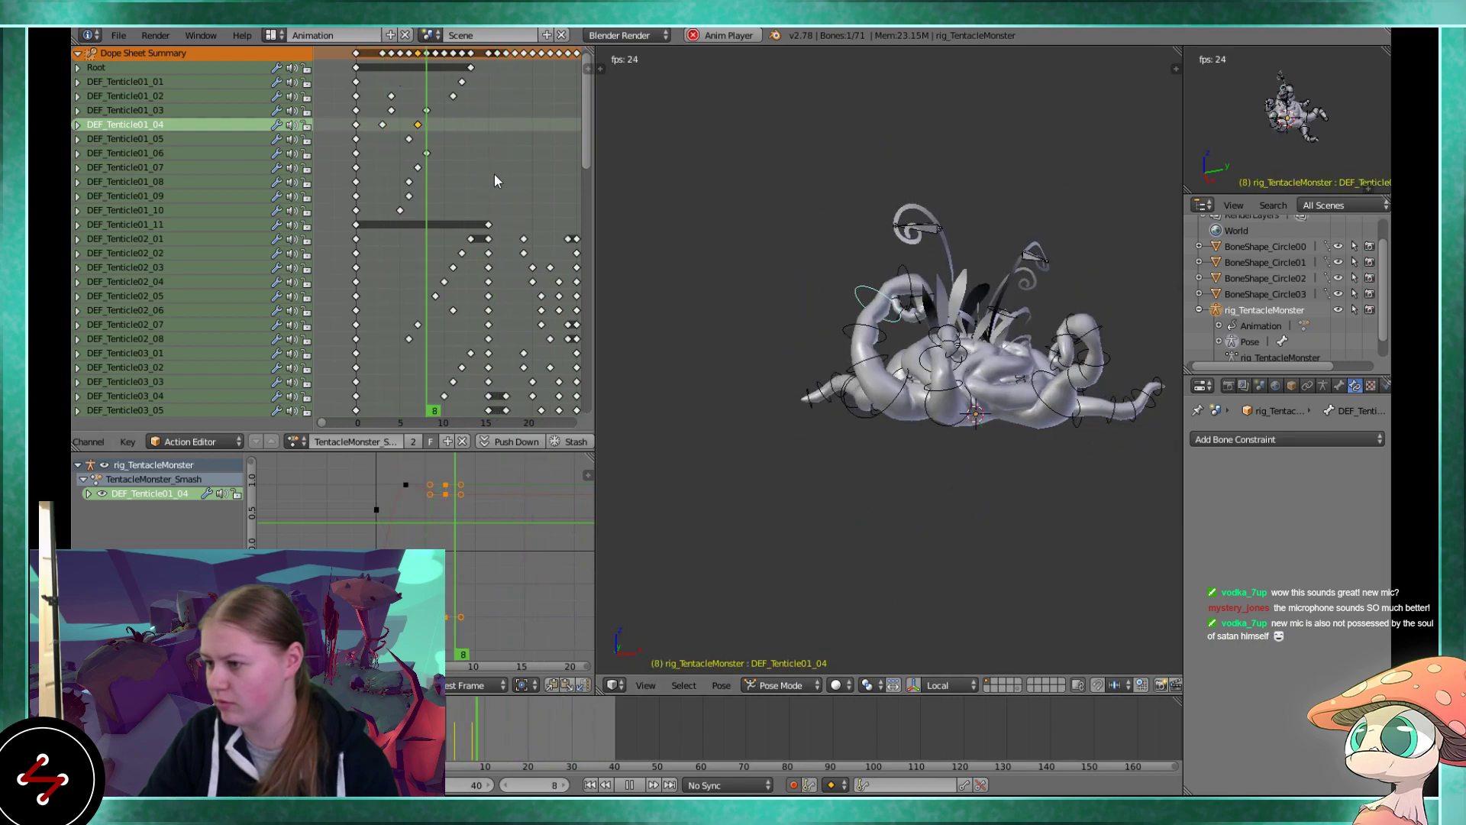
key("alt+a")
left_click(388, 147)
key("b")
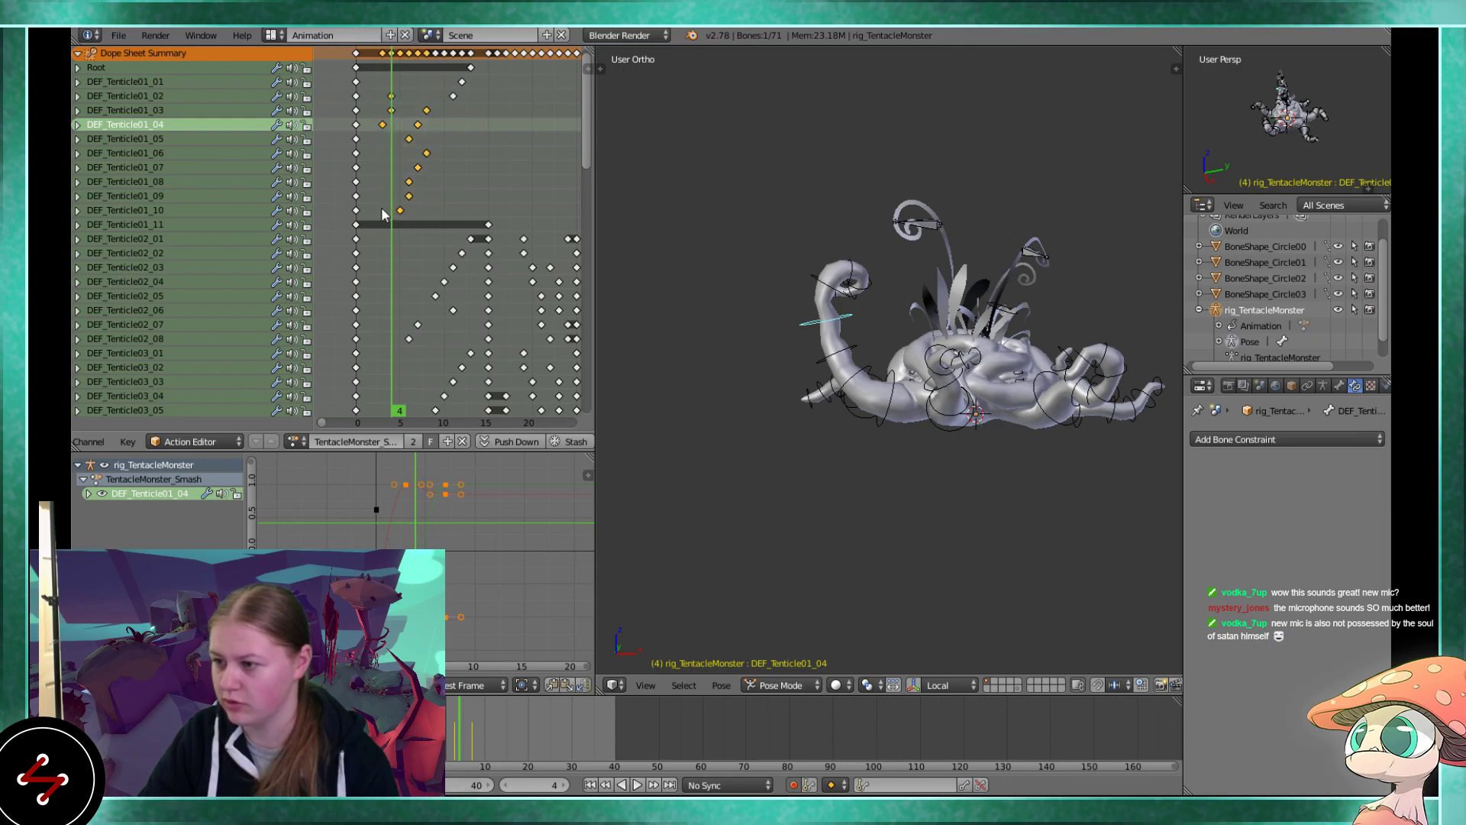
key("g")
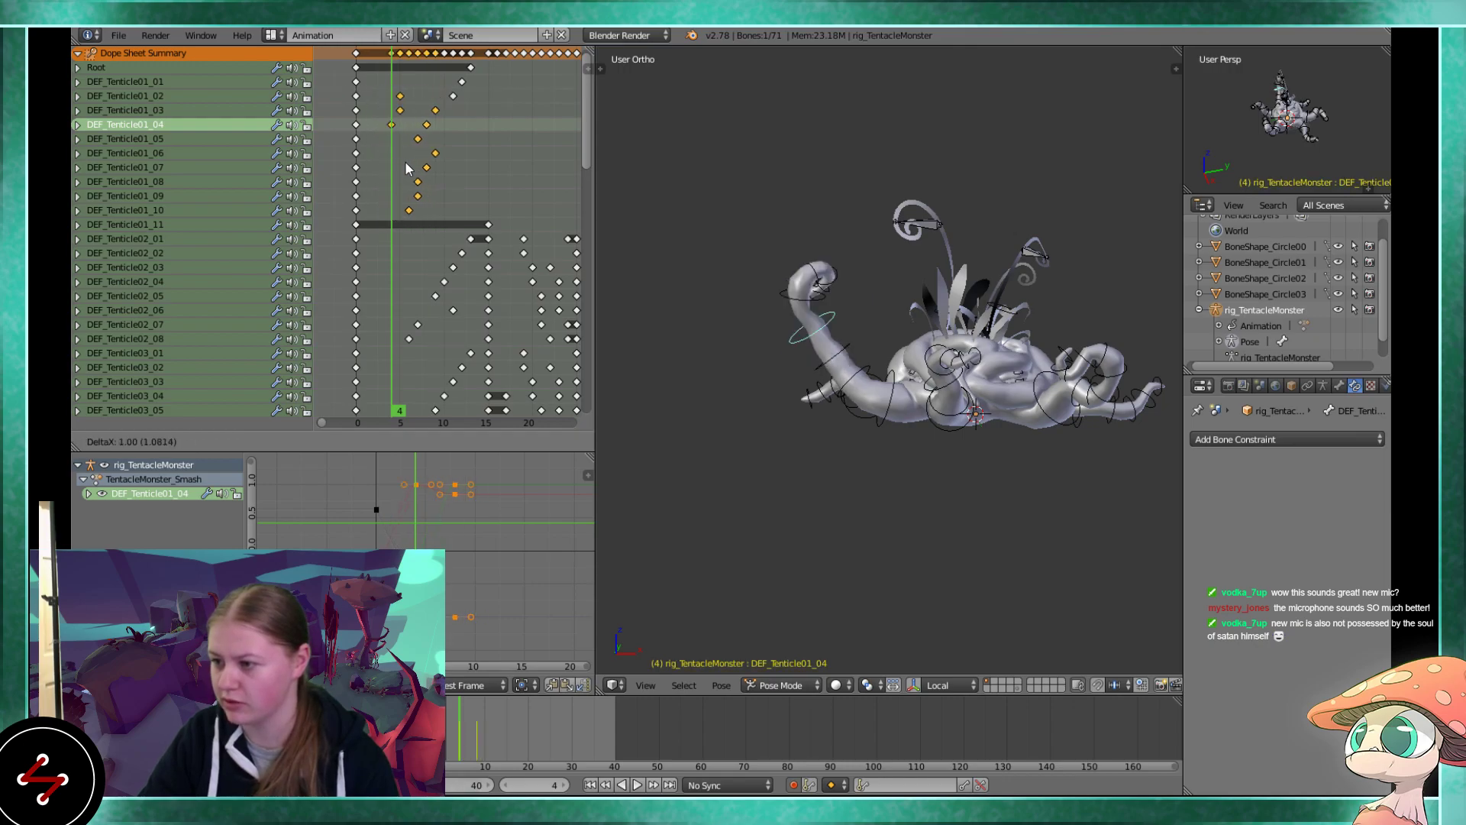
key("Escape")
Play back the rise, go to frame 15 and examine the raised tentacle's pose from several angles
key("alt+a")
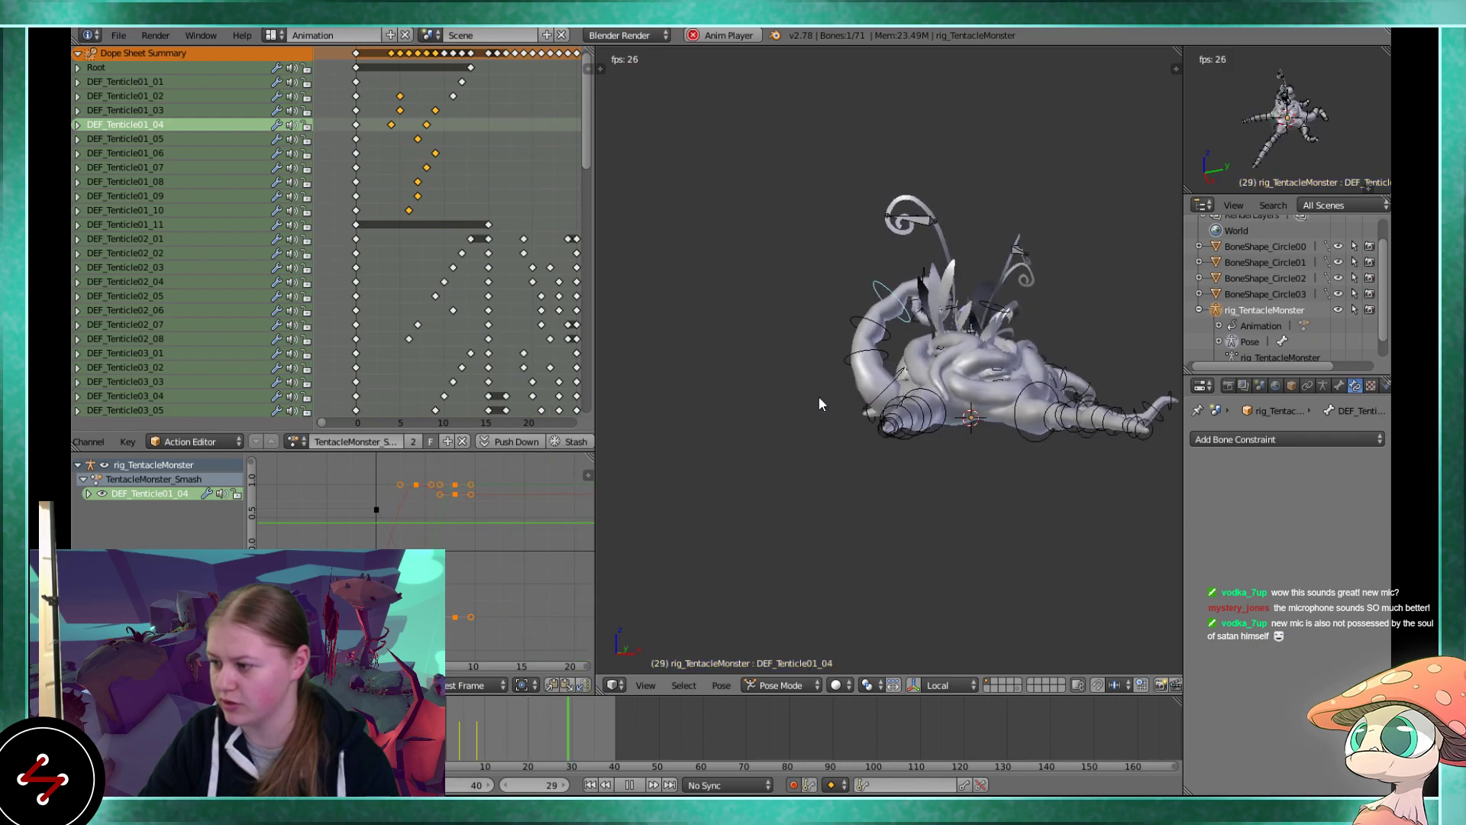
key("Escape")
scroll(868, 381, "up", 2)
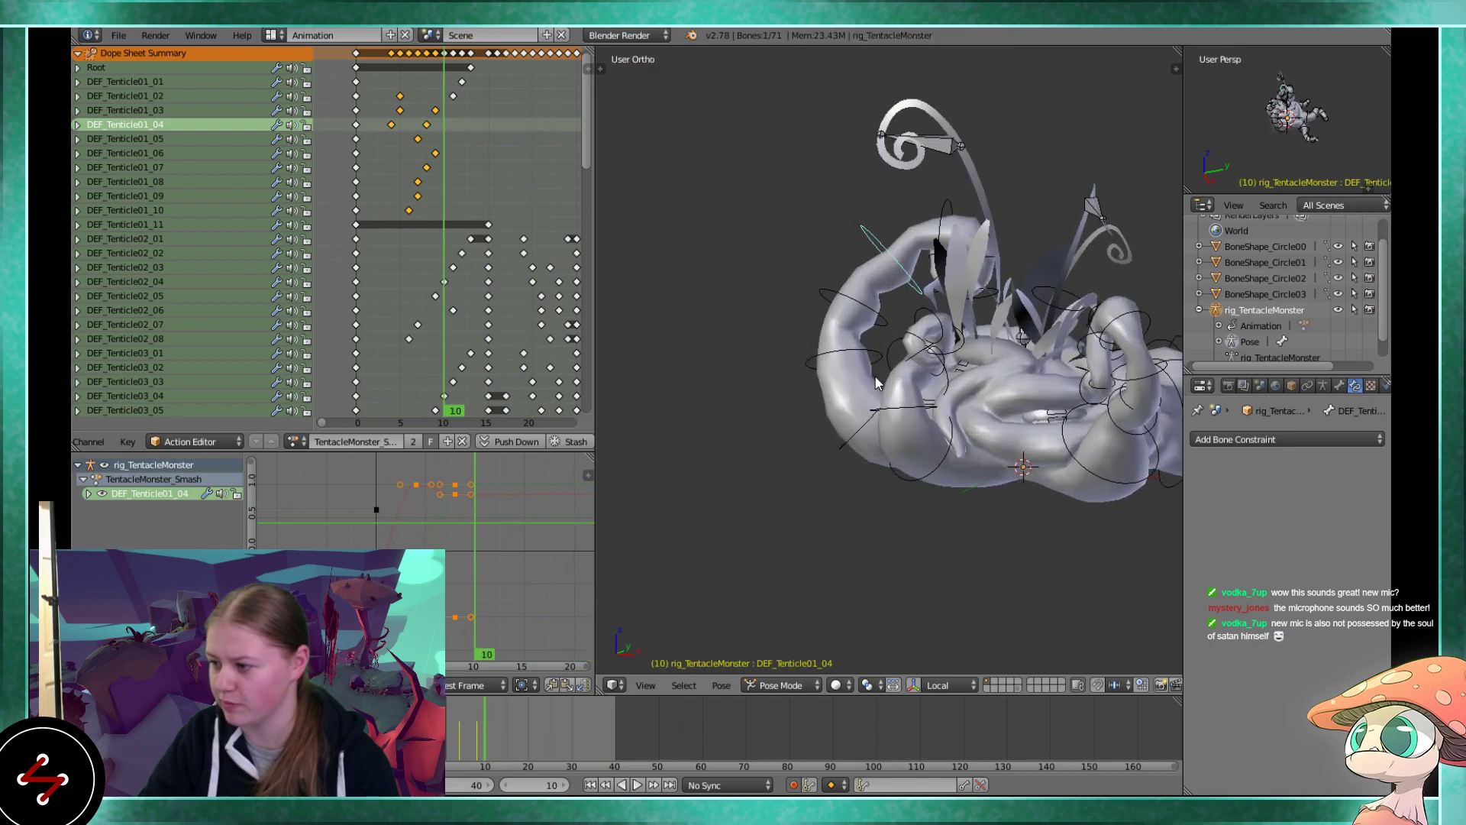
key("alt+a")
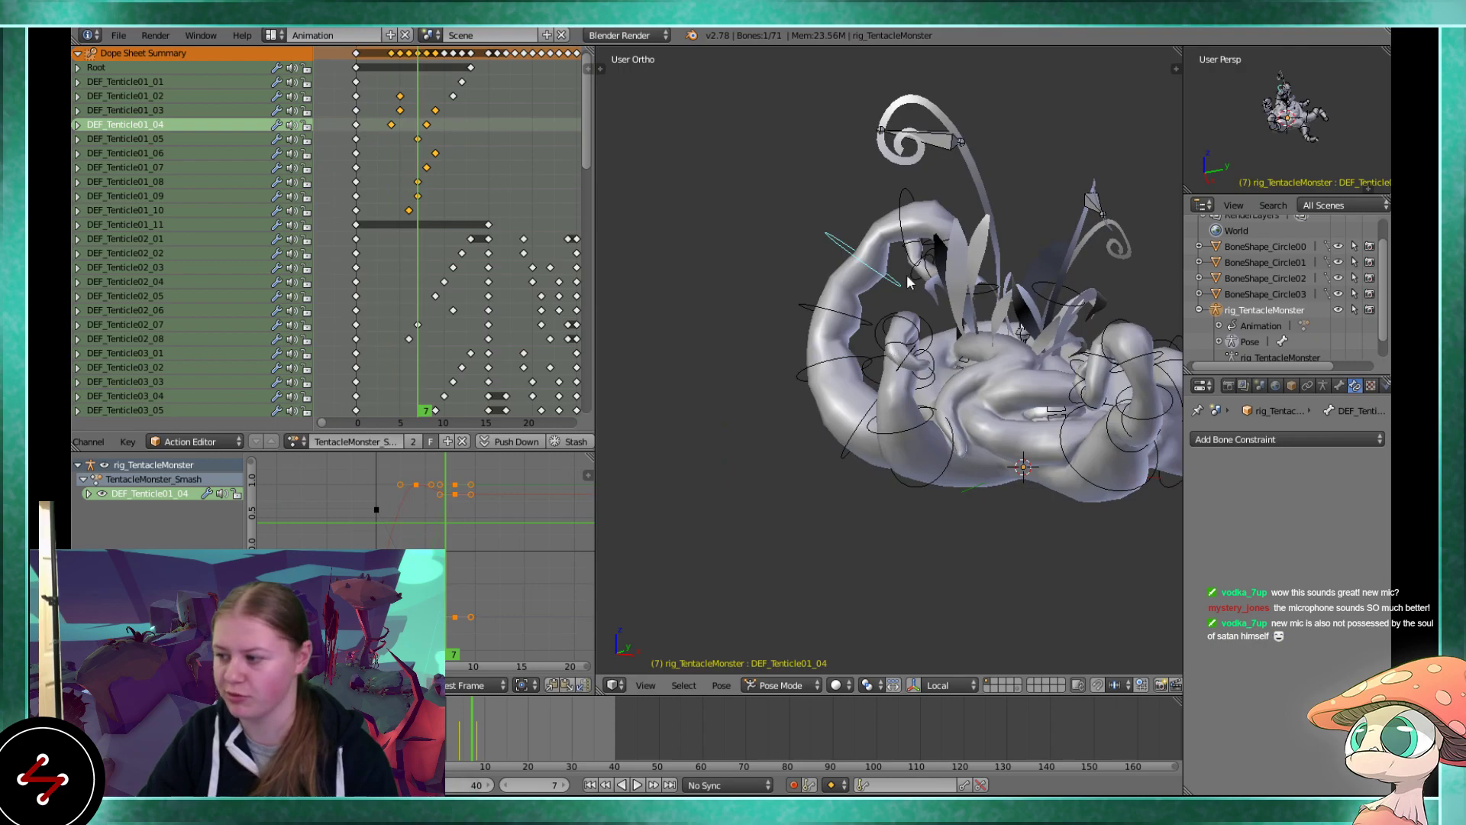
key("alt+a")
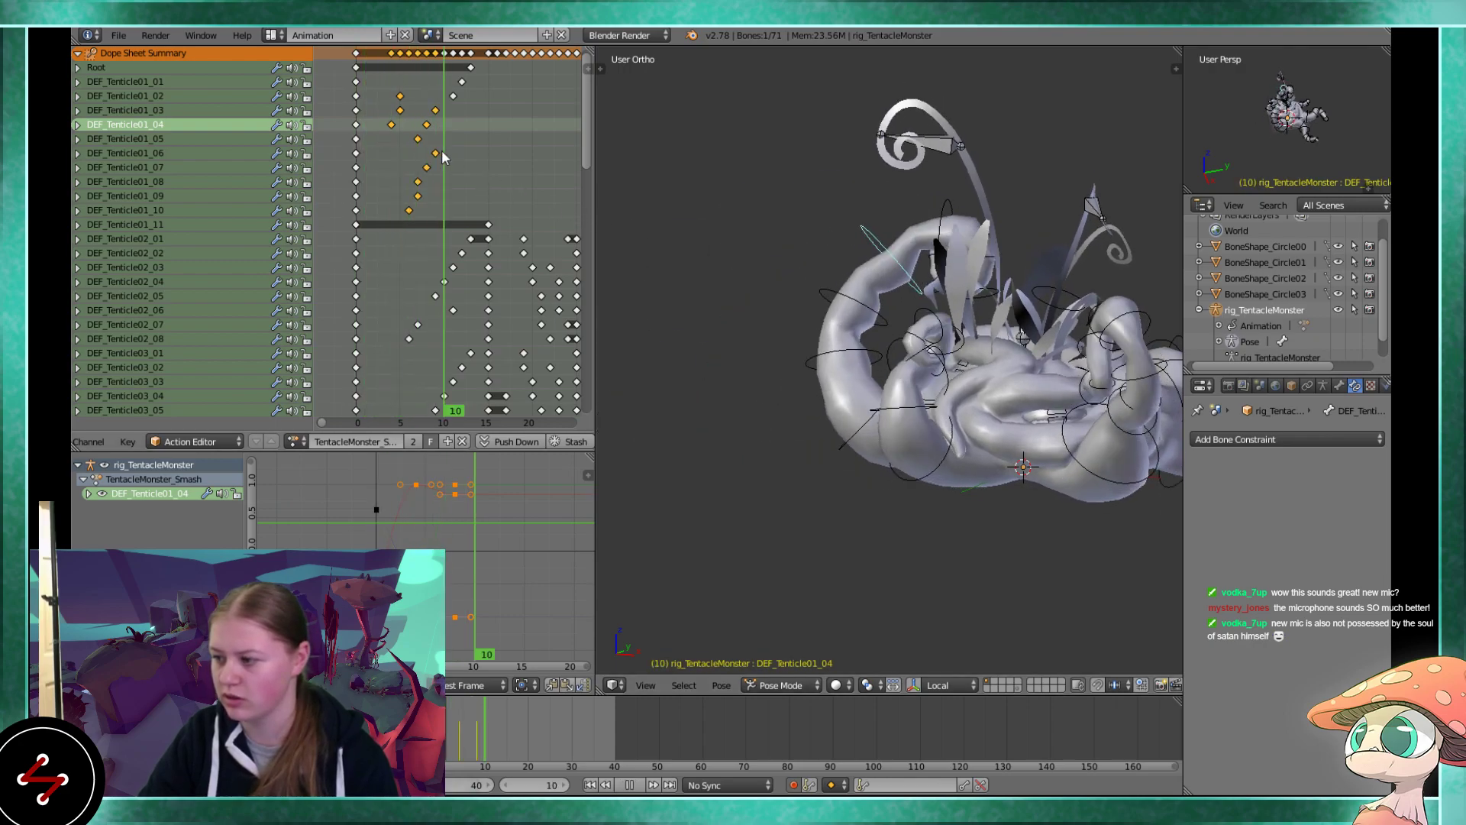
key("alt+a")
middle_click_drag(473, 181, 438, 143)
left_click(452, 181)
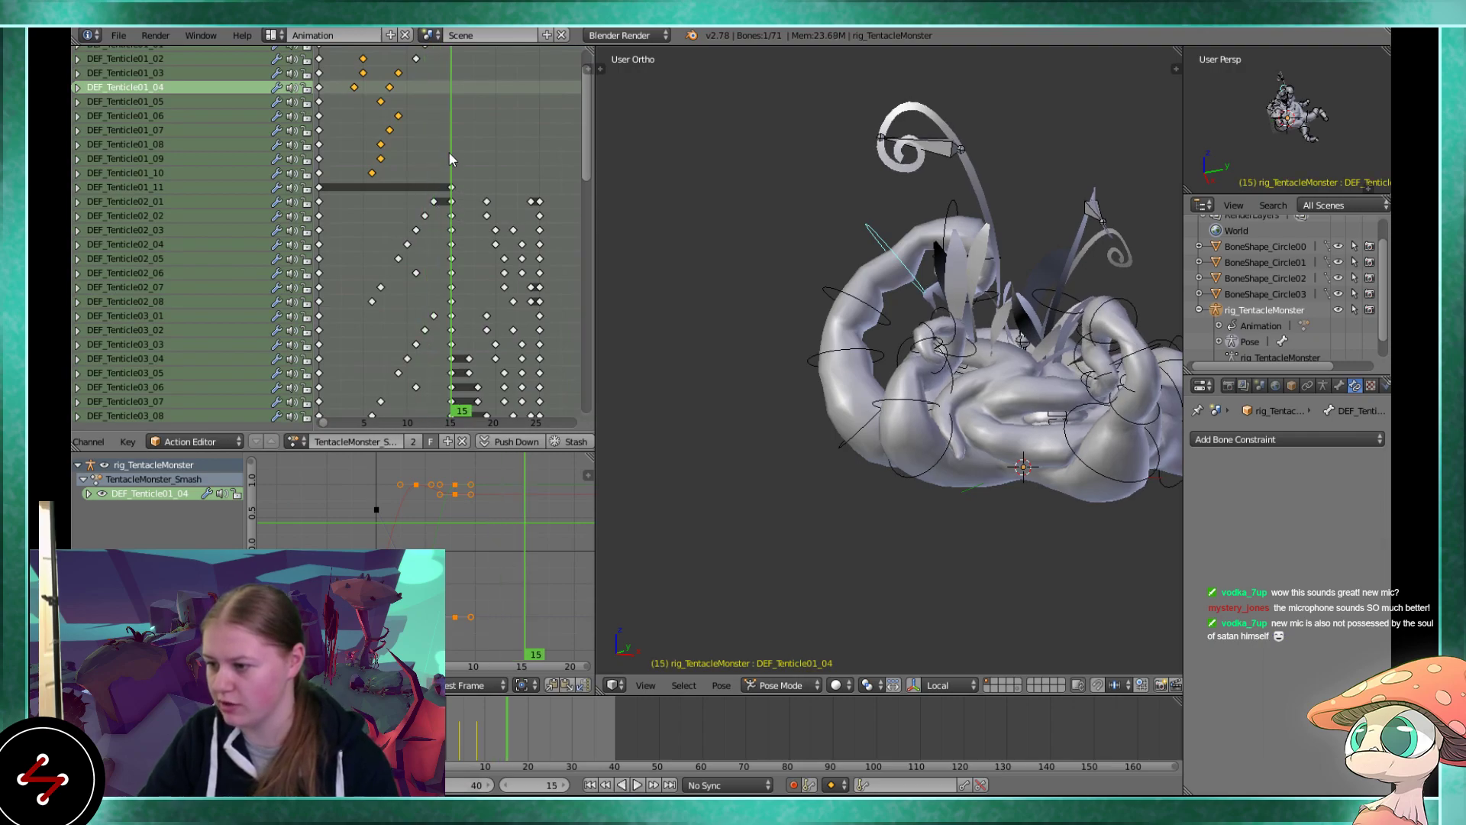
scroll(457, 367, "down", 10)
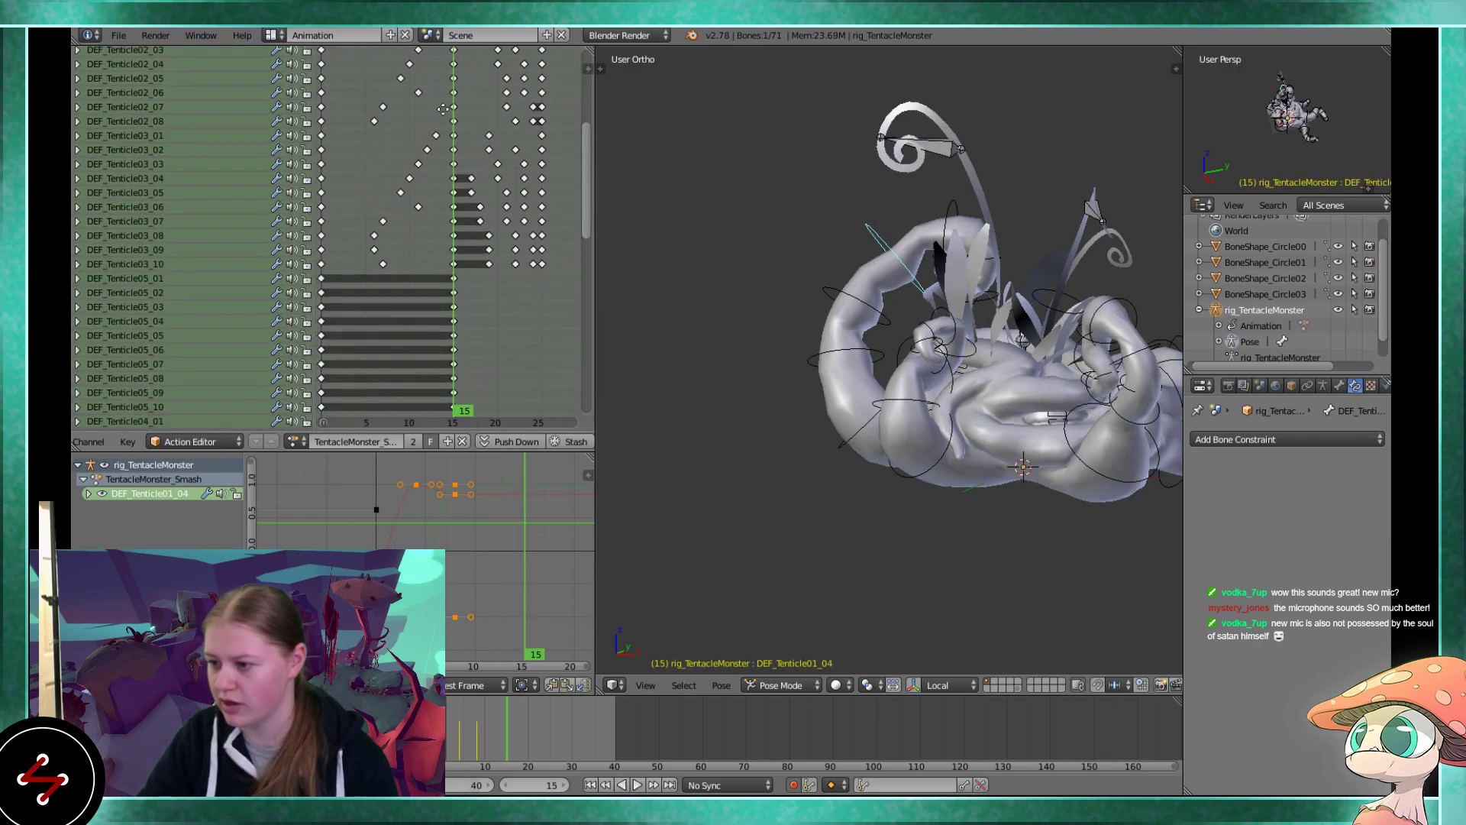
scroll(475, 261, "up", 10)
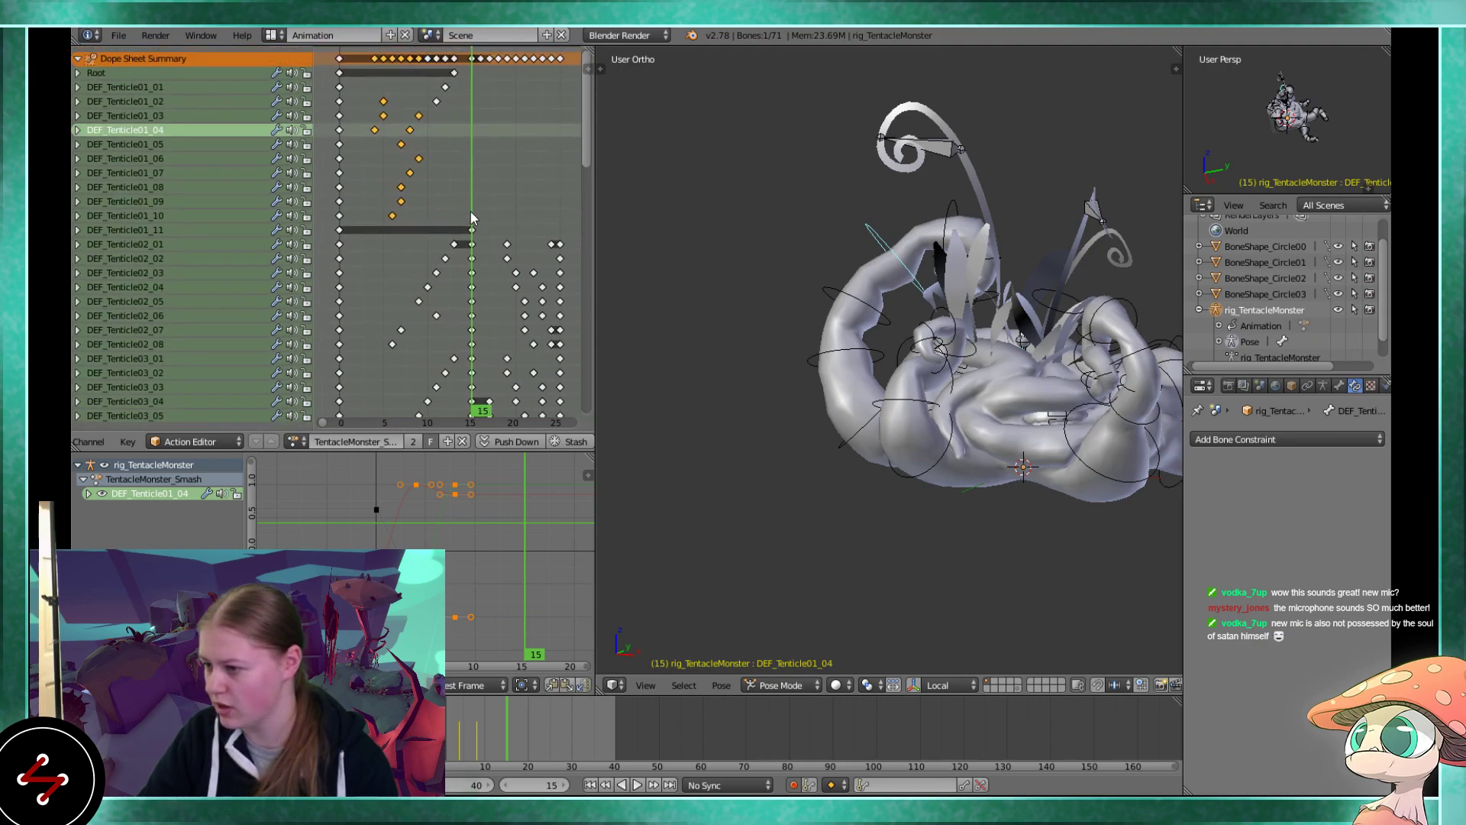
middle_click_drag(827, 346, 961, 484)
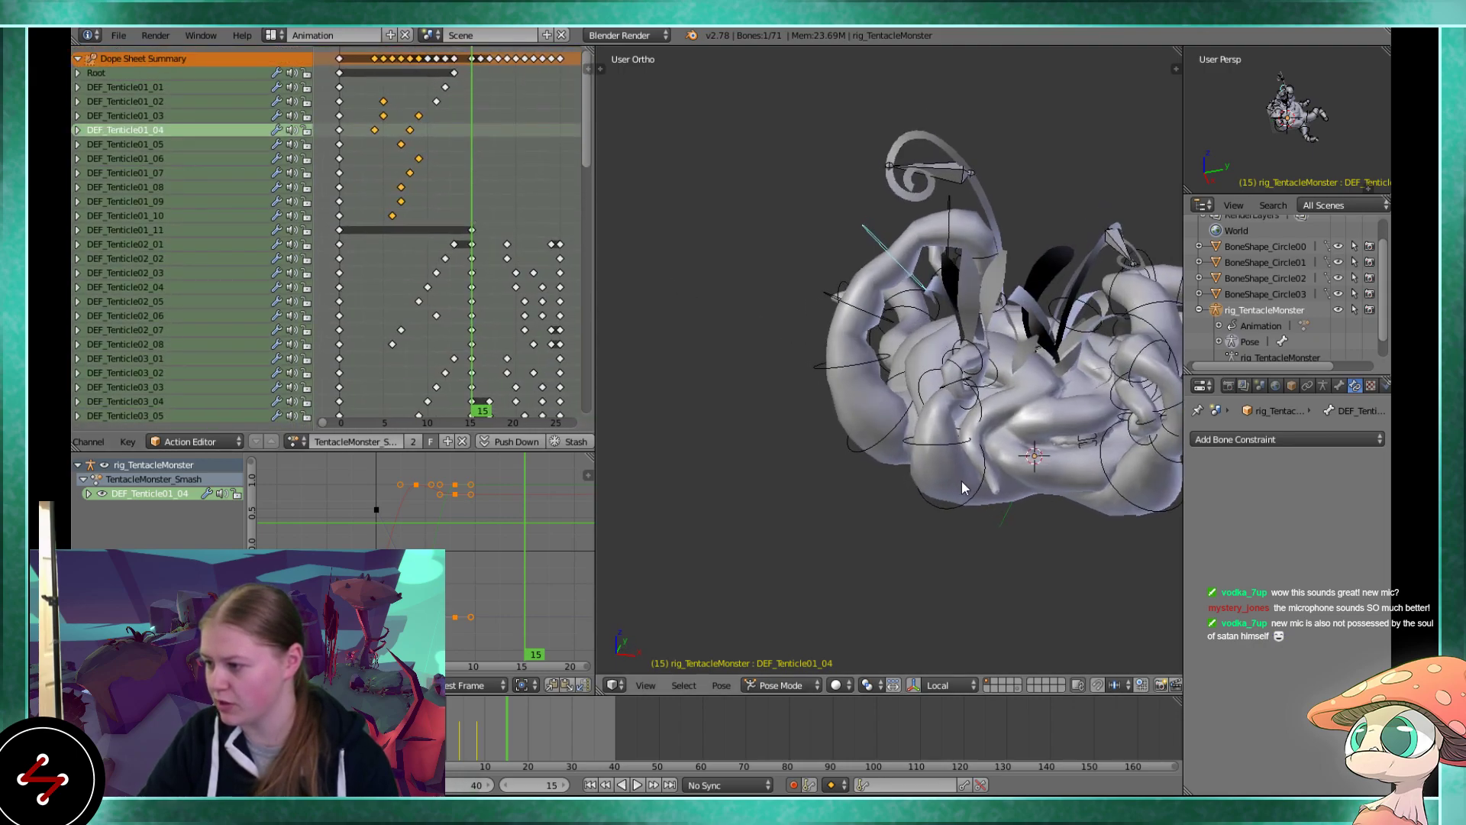
middle_click_drag(953, 419, 906, 332)
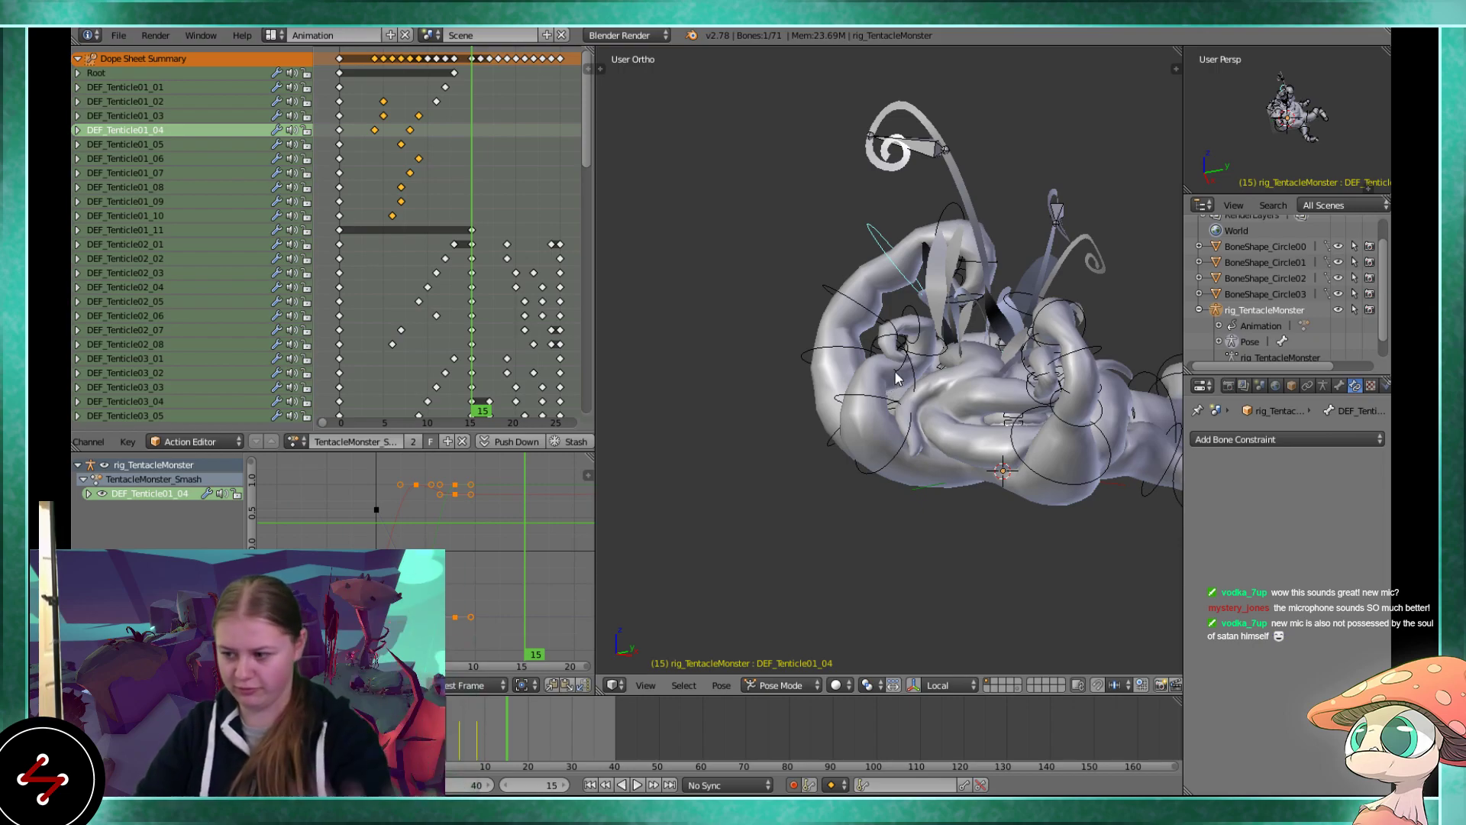
middle_click_drag(950, 353, 1144, 377)
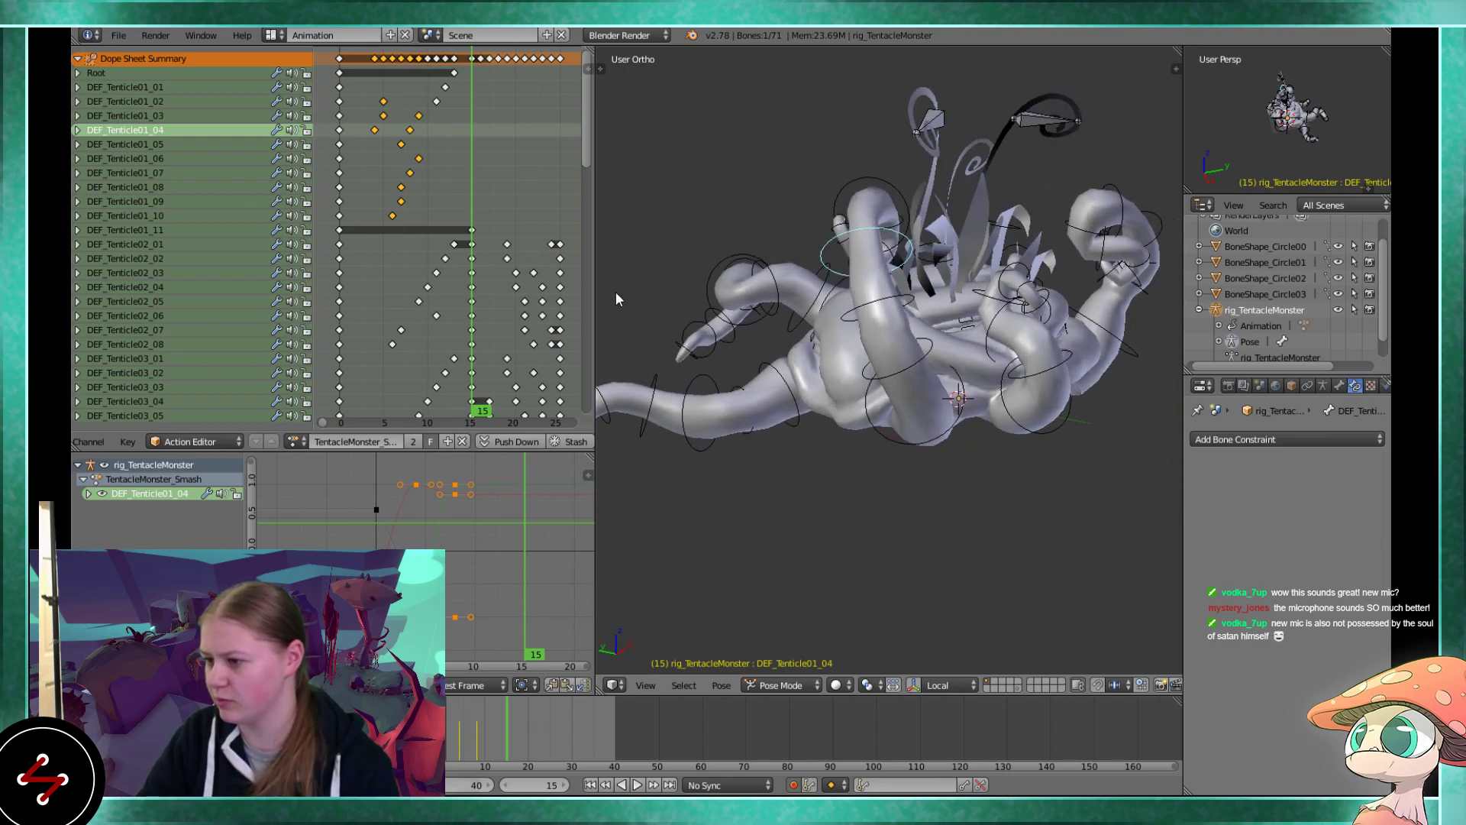
scroll(488, 295, "down", 2)
middle_click_drag(823, 345, 672, 351)
scroll(503, 295, "up", 2)
middle_click_drag(789, 308, 904, 386)
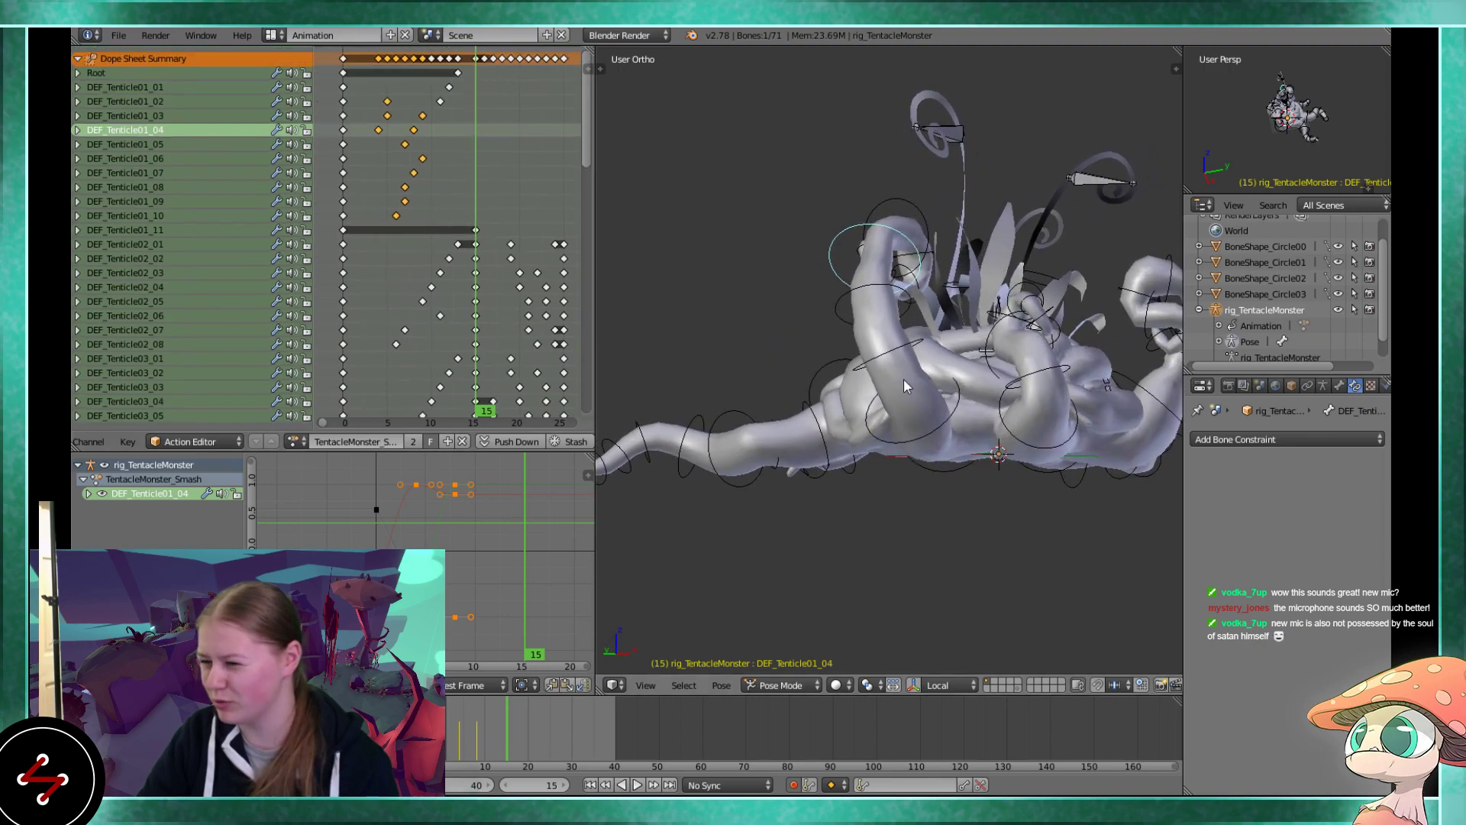
Insert a keyframe for the tentacle's base bone DEF_Tenticle01_01 at frame 15
right_click(960, 407)
middle_click_drag(961, 396, 964, 392)
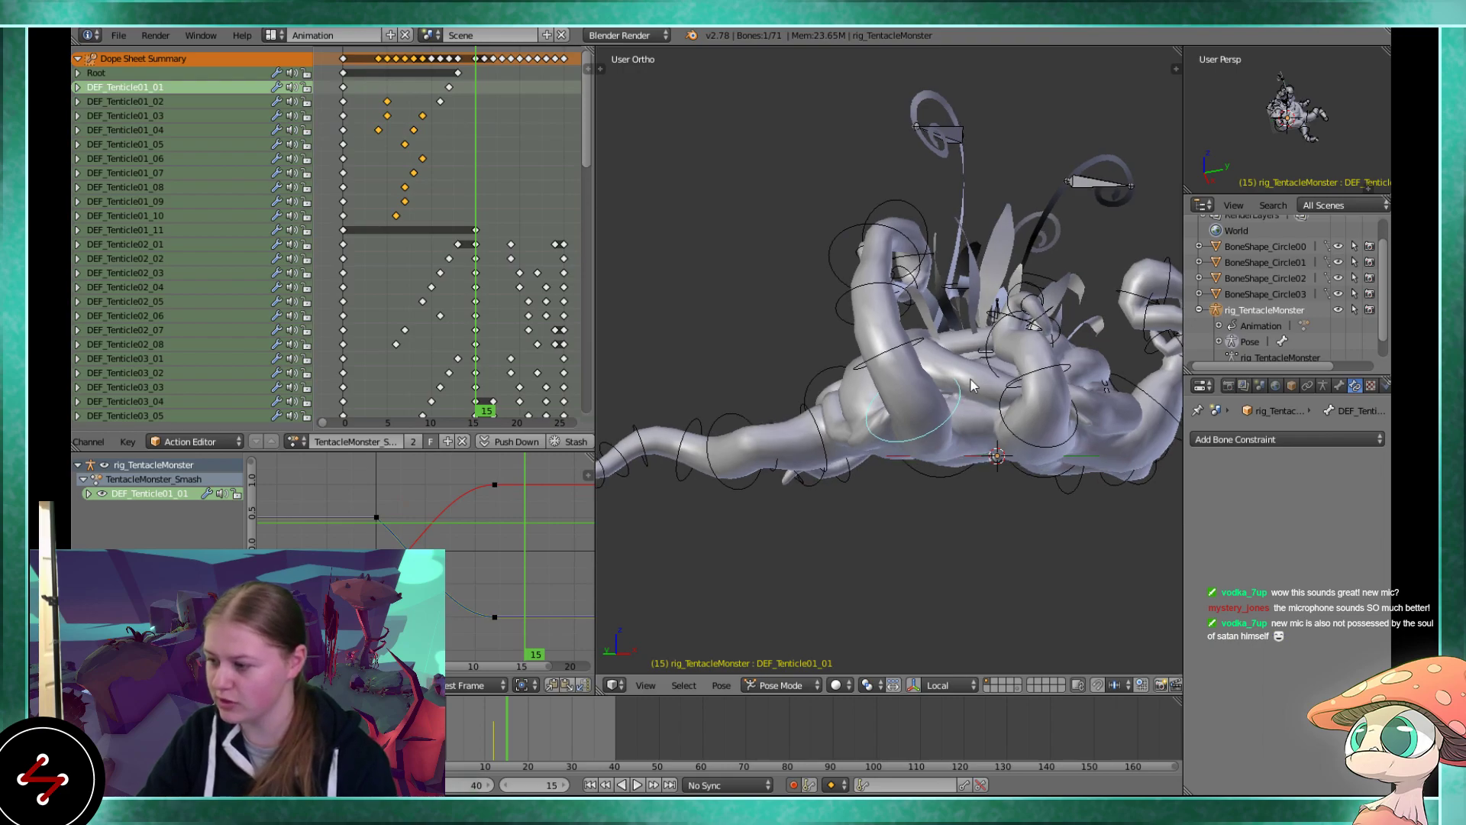
key("i")
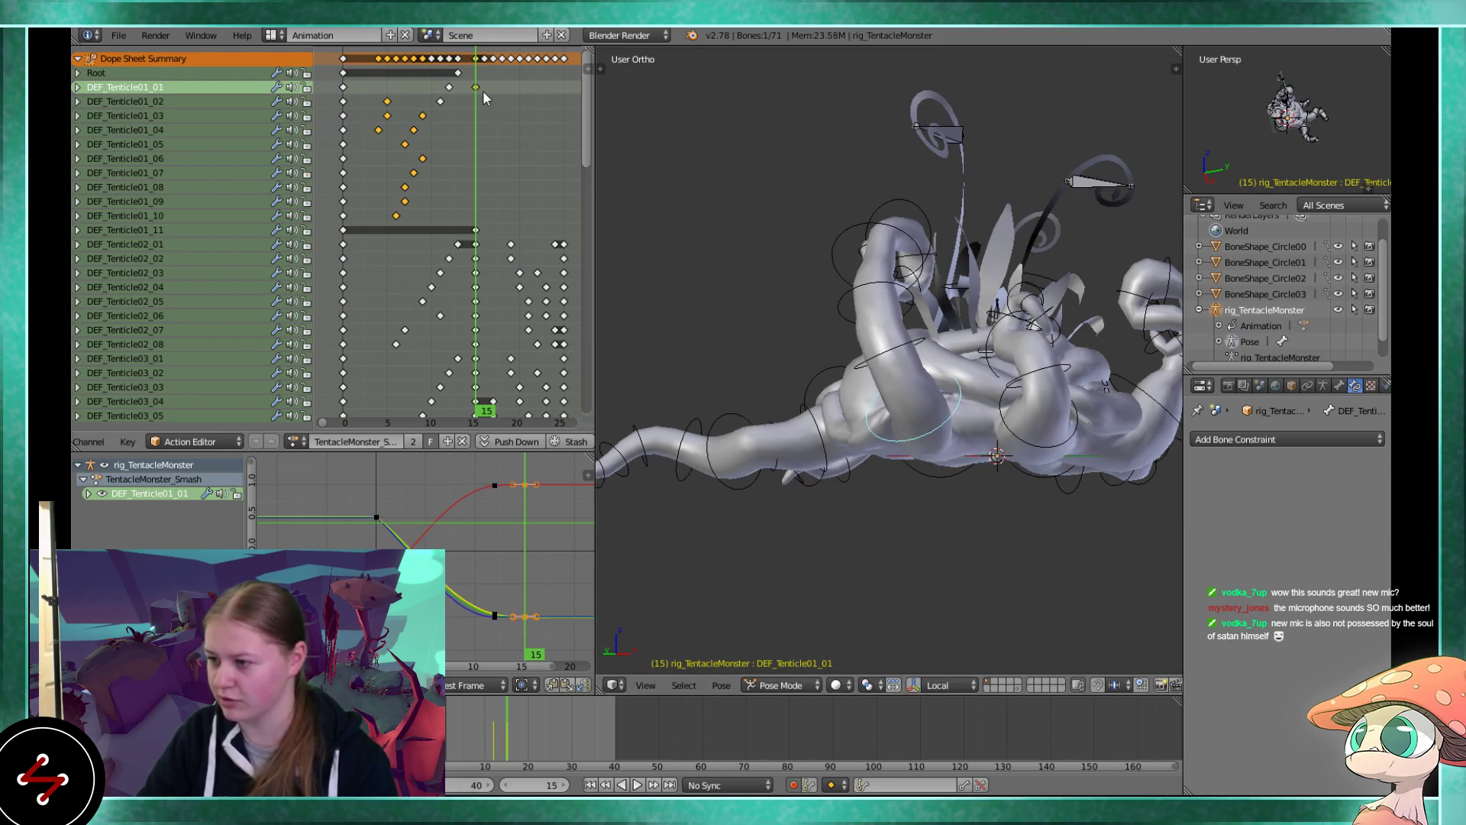
Delete the Root bone's keyframe at frame 13
right_click(456, 74)
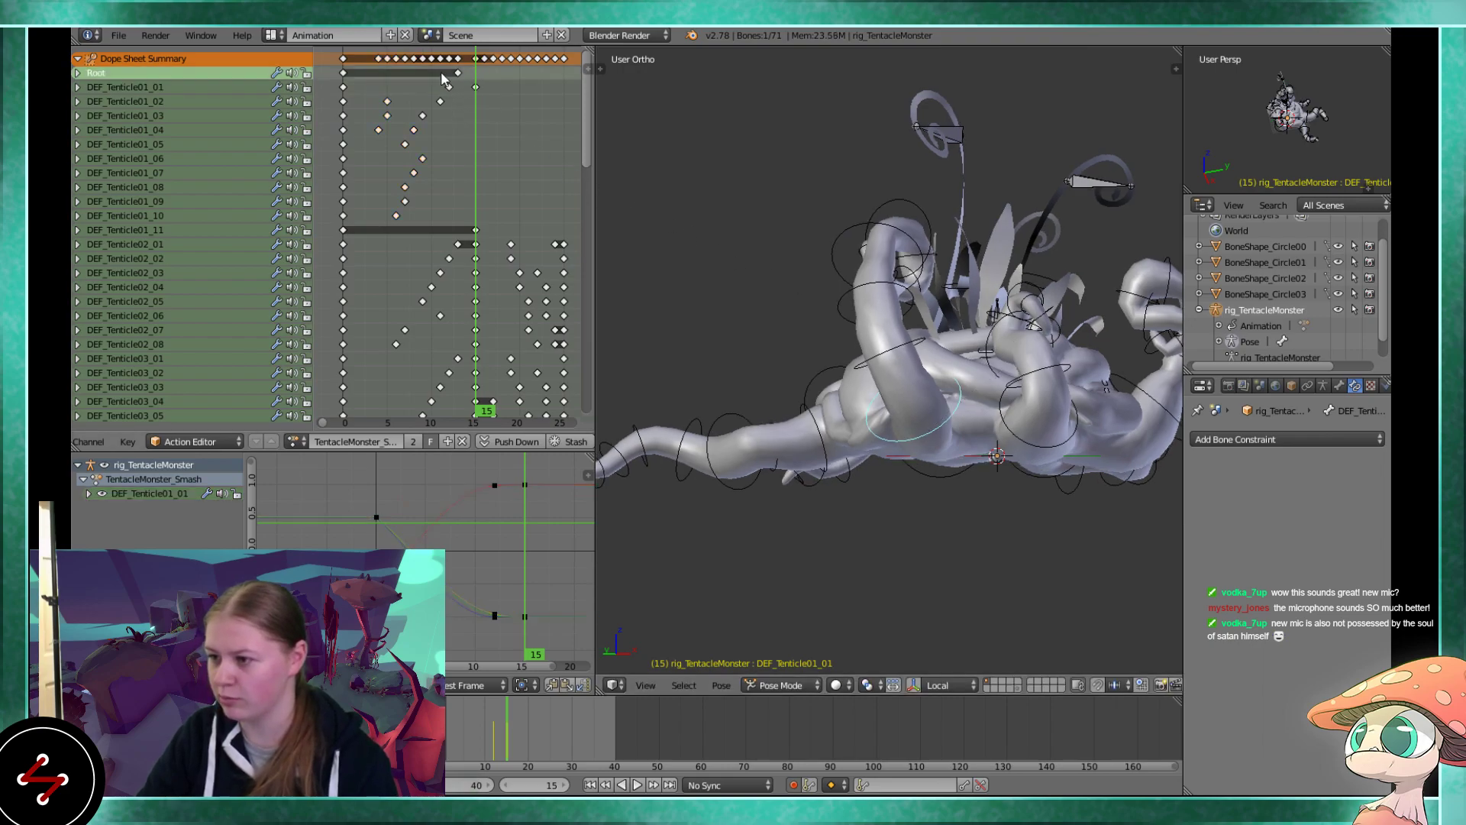
key("x")
left_click(455, 81)
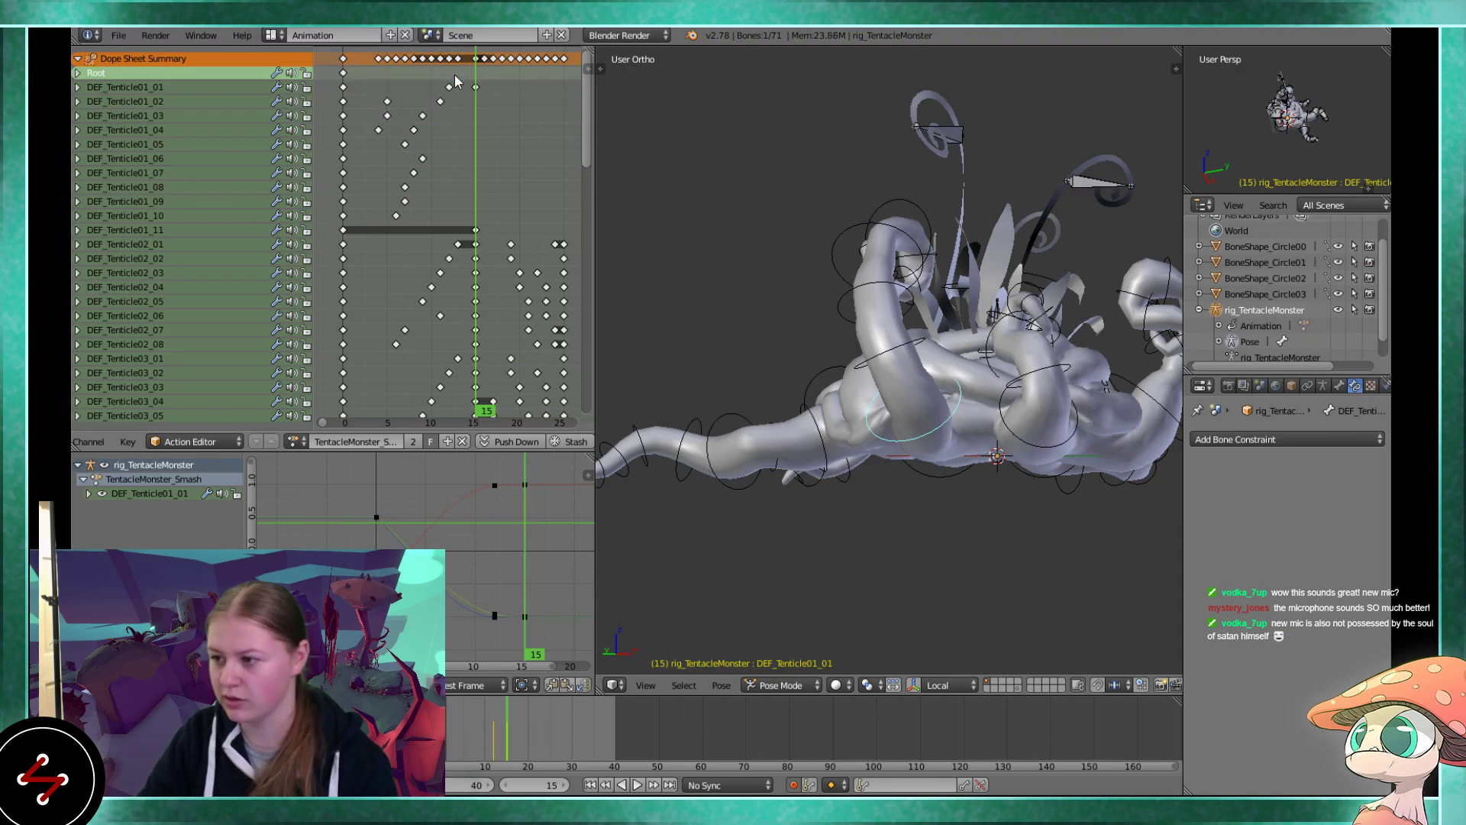
Shift the keyframes of DEF_Tenticle01_01 to DEF_Tenticle01_10 between frames 4 and 12 one frame later and play back the rise
left_click(450, 94)
key("alt+a")
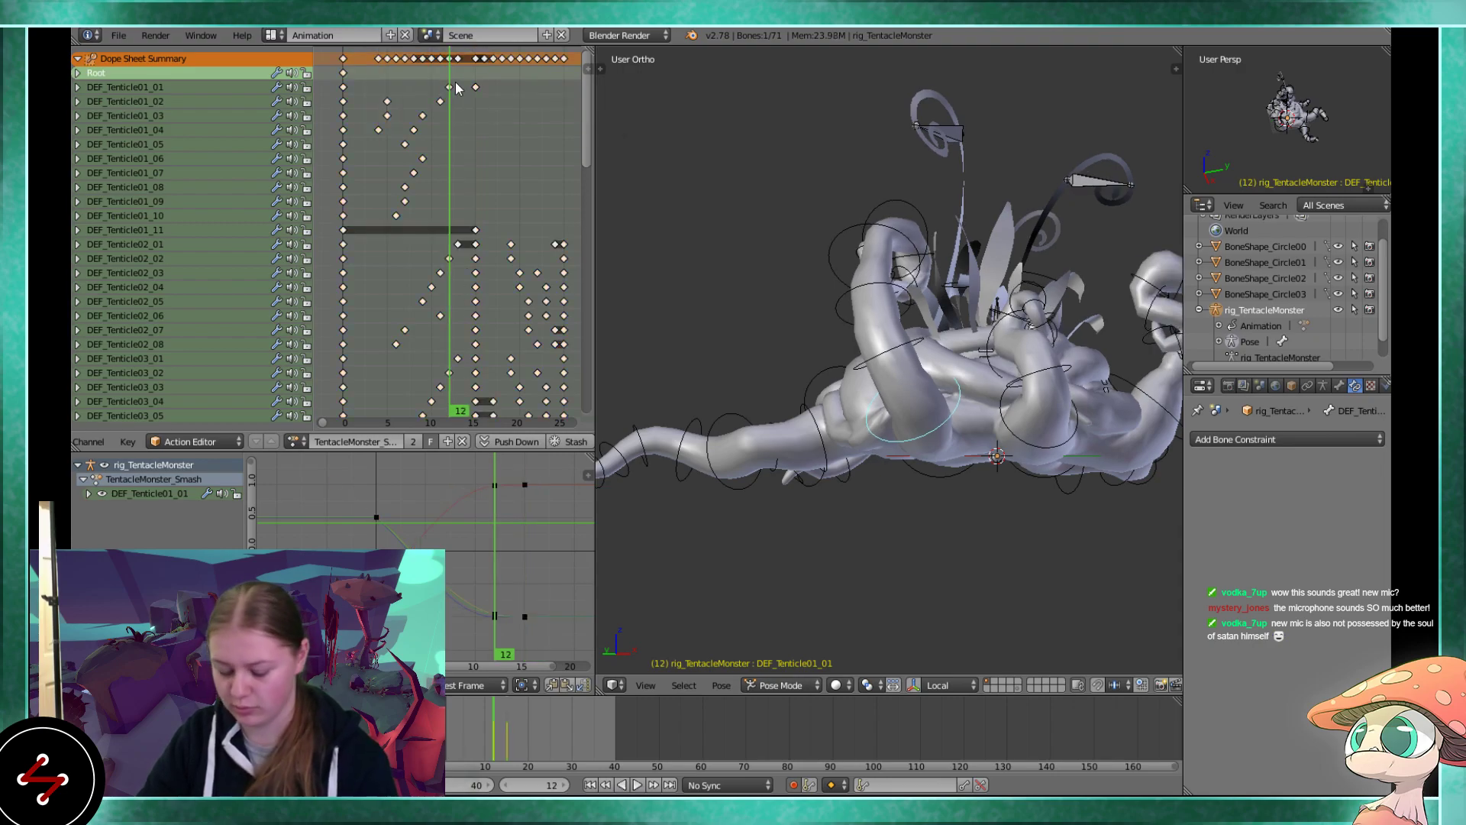
left_click_drag(452, 76, 369, 220)
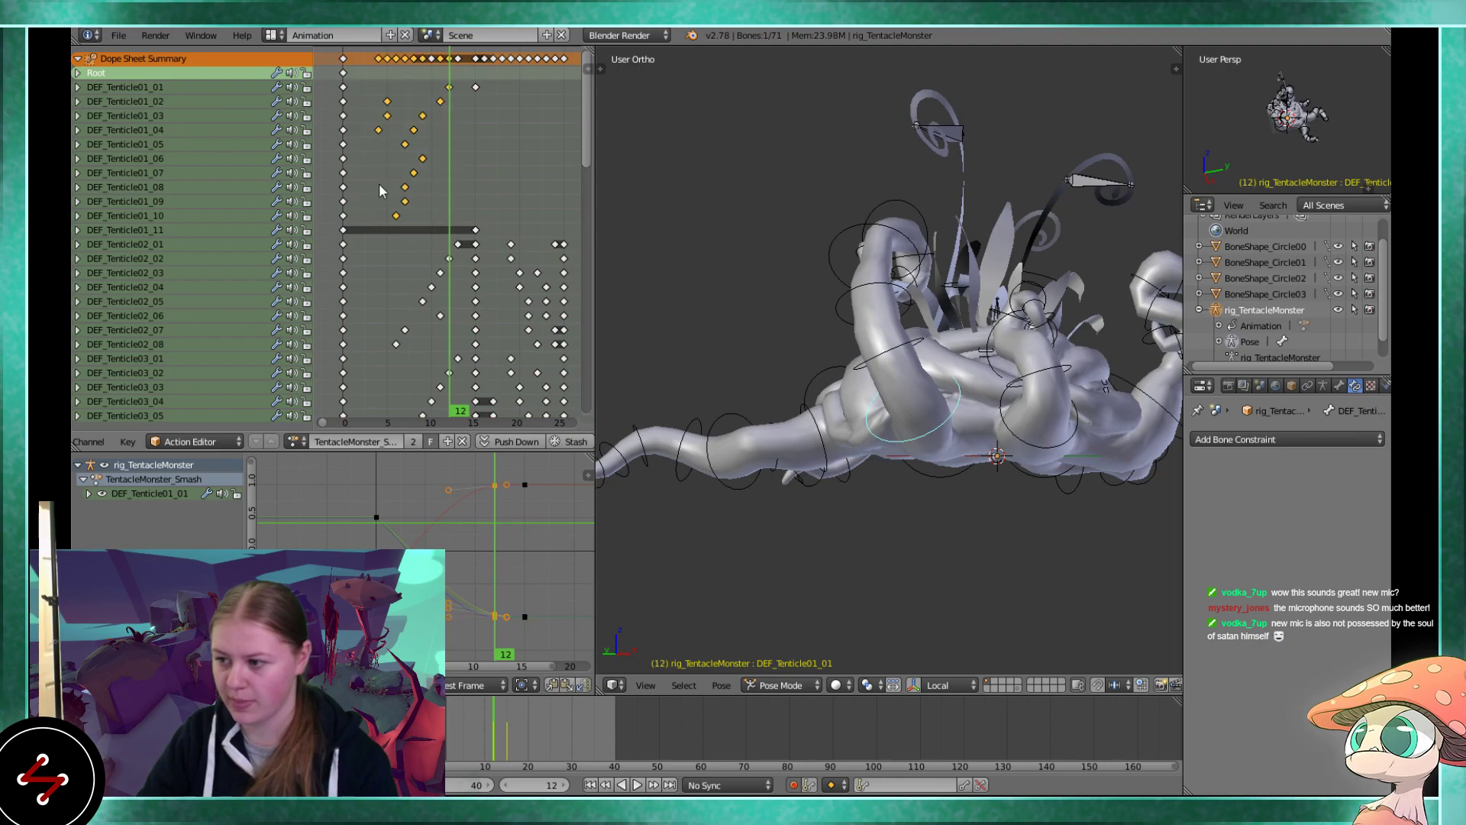
key("g")
left_click(403, 170)
key("alt+a")
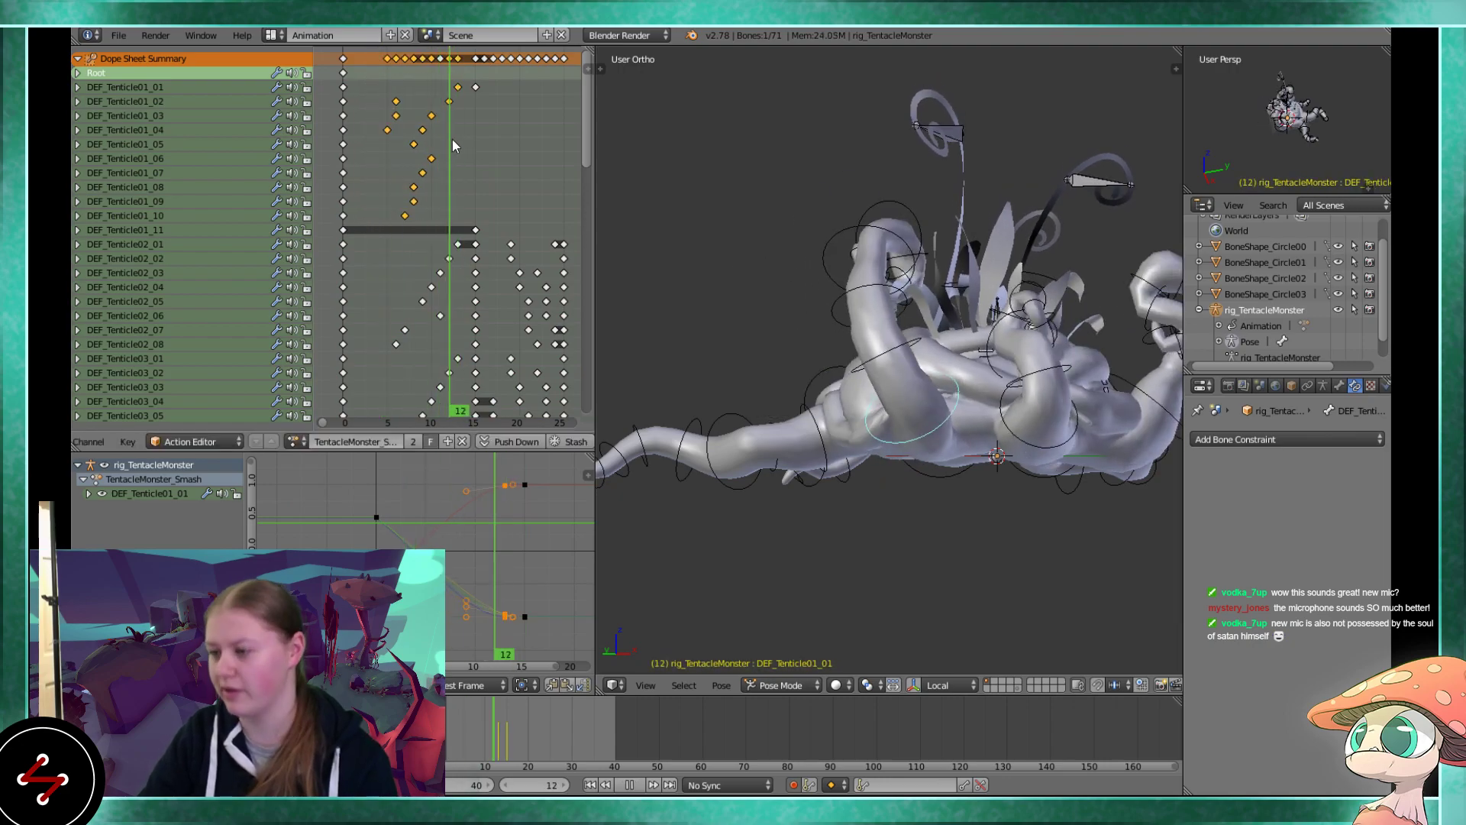
key("alt+a")
Rotate DEF_Tenticle01_02 slightly at frame 15 to key its raised pose
left_click(475, 87)
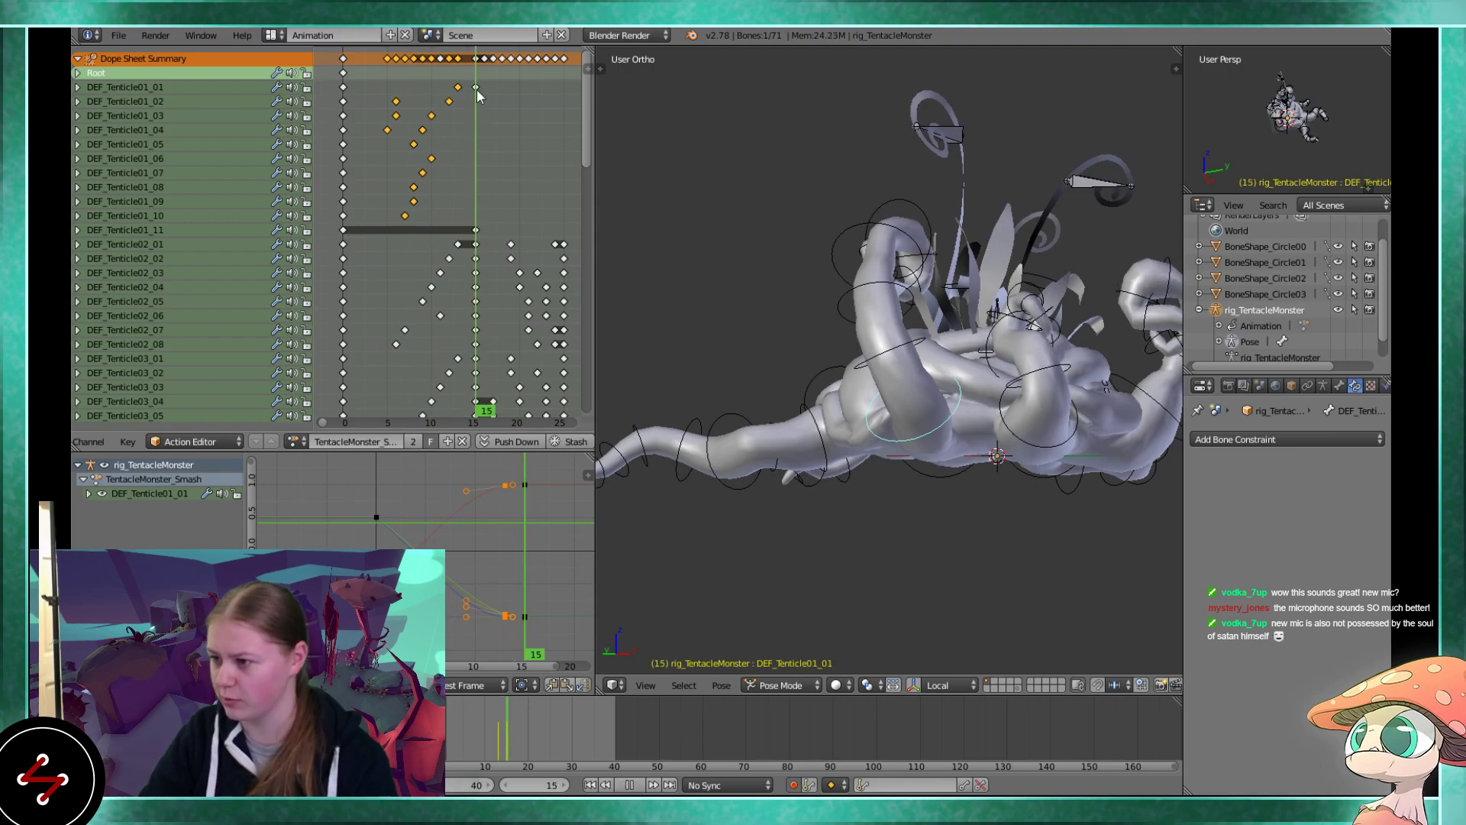
right_click(886, 360)
key("r")
left_click(978, 309)
middle_click_drag(973, 310, 974, 353)
Rotate DEF_Tenticle01_03 slightly at frame 15, adjusting it from two viewing angles
right_click(982, 359)
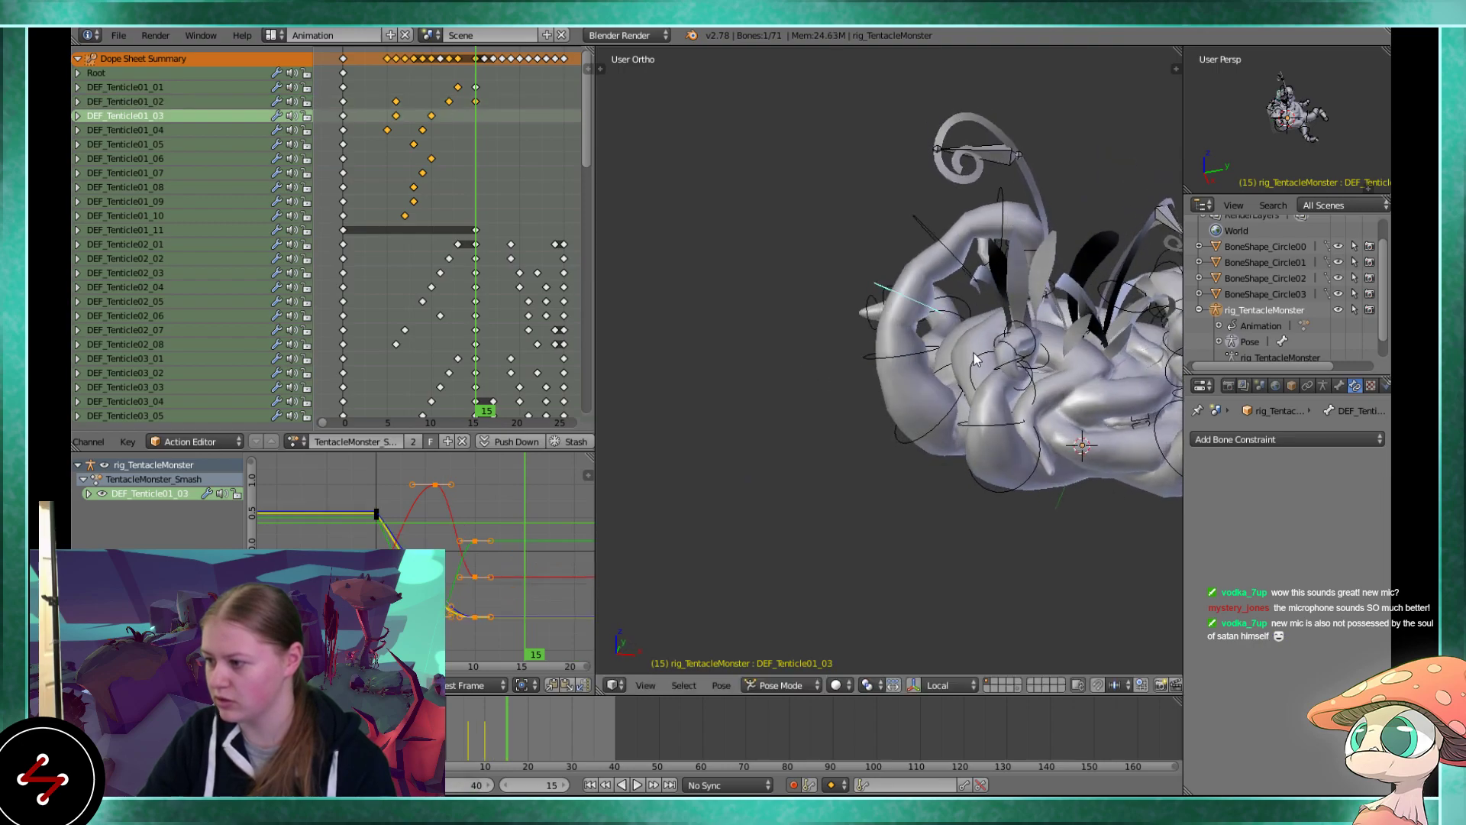
key("r")
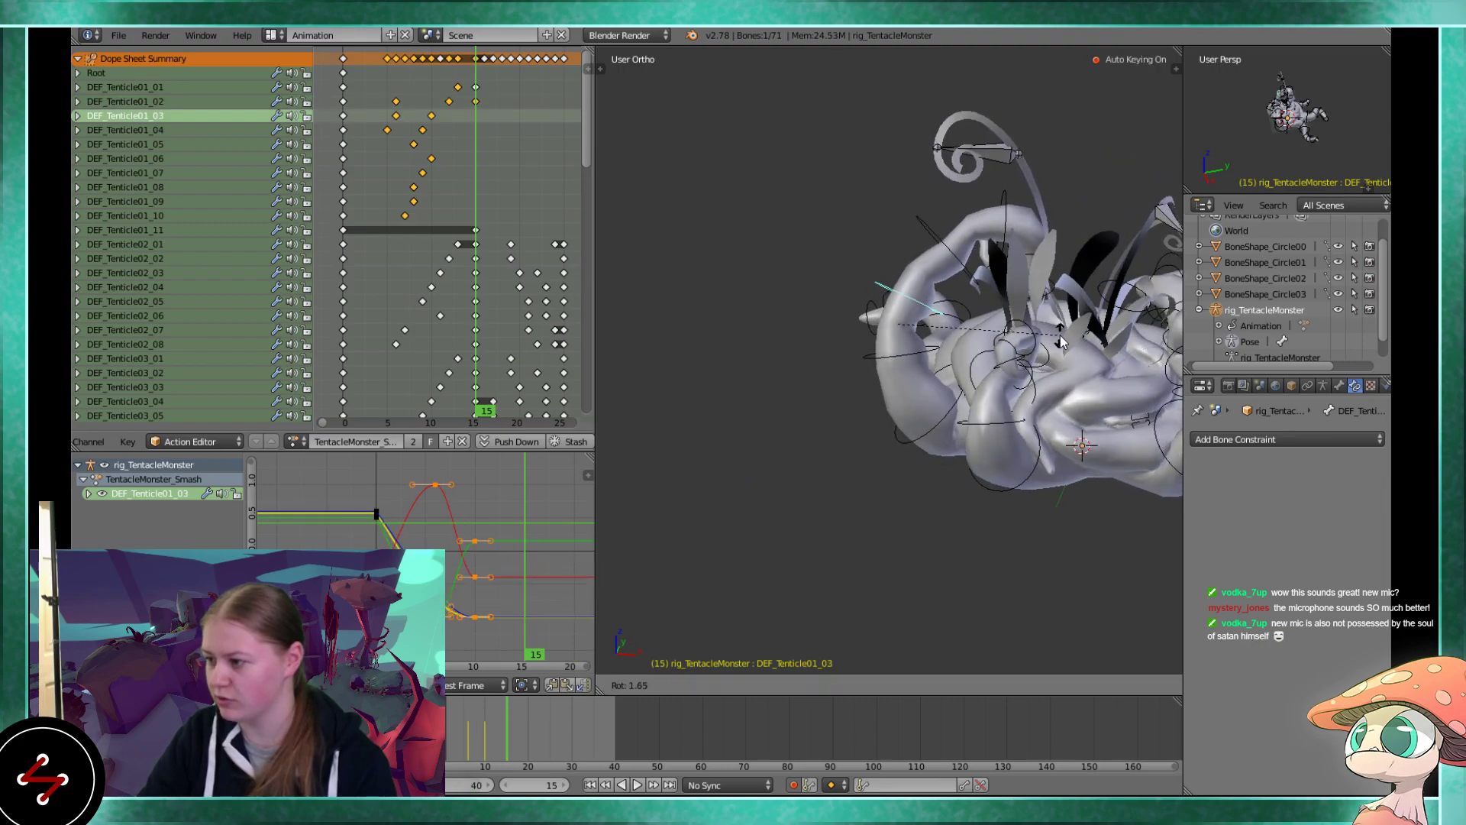
left_click(1061, 341)
middle_click_drag(983, 345, 1120, 342)
key("r")
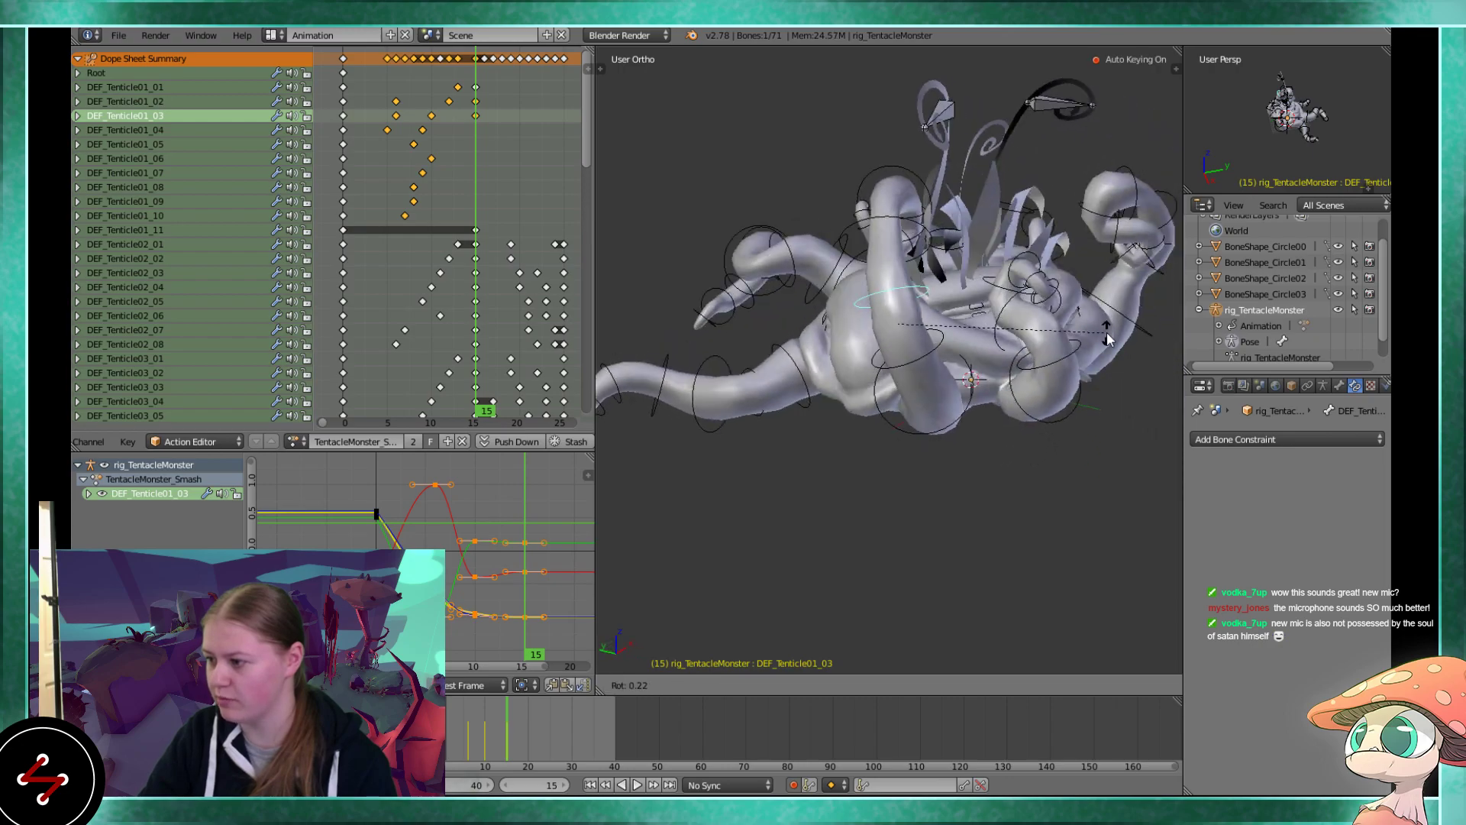
left_click(1112, 342)
Rotate DEF_Tenticle01_04 slightly at frame 15 to key its part of the raised arc
right_click(930, 243)
middle_click_drag(930, 243, 993, 413)
scroll(932, 397, "up", 3)
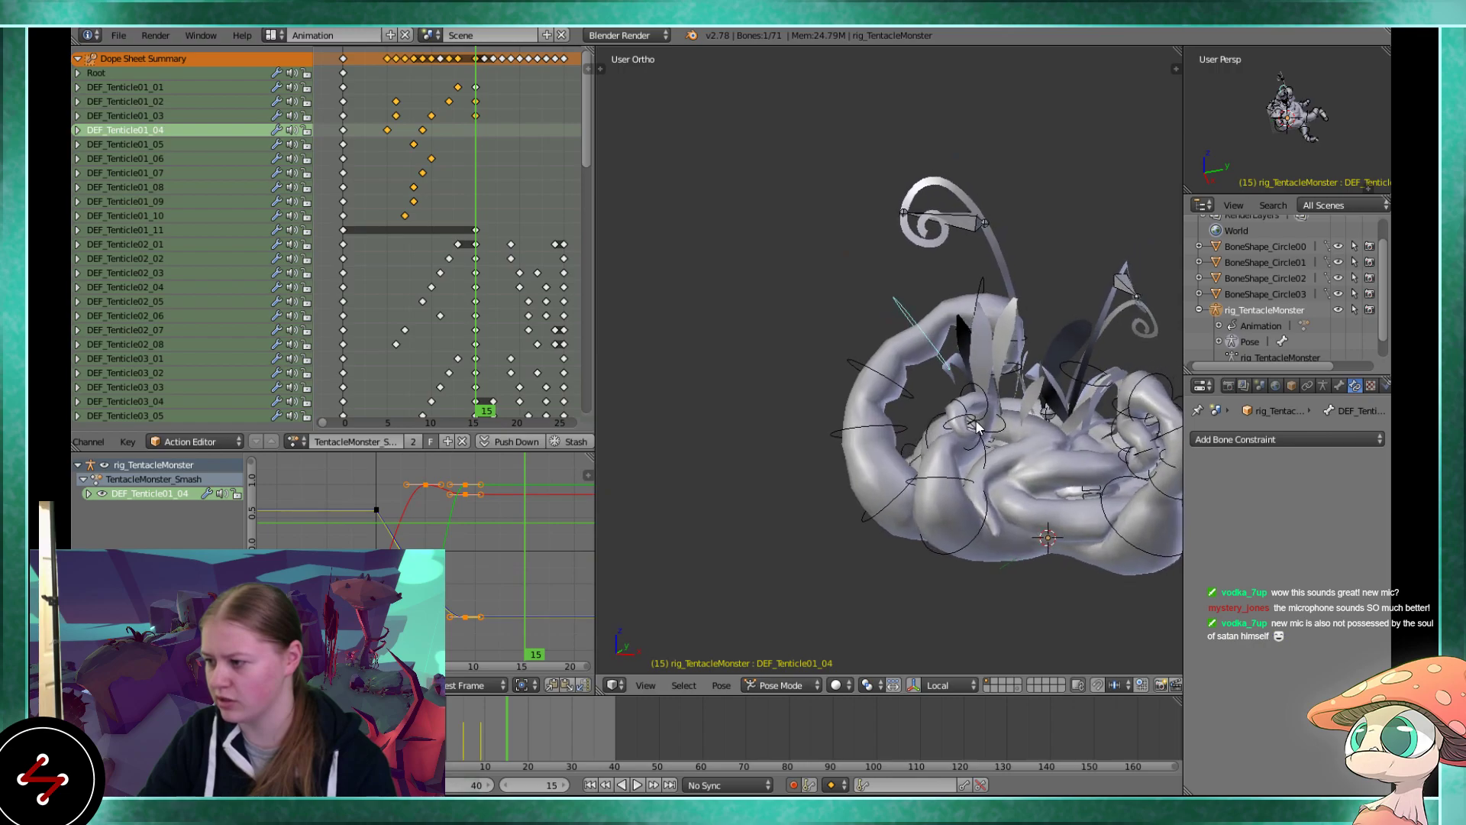
key("r")
left_click(1024, 434)
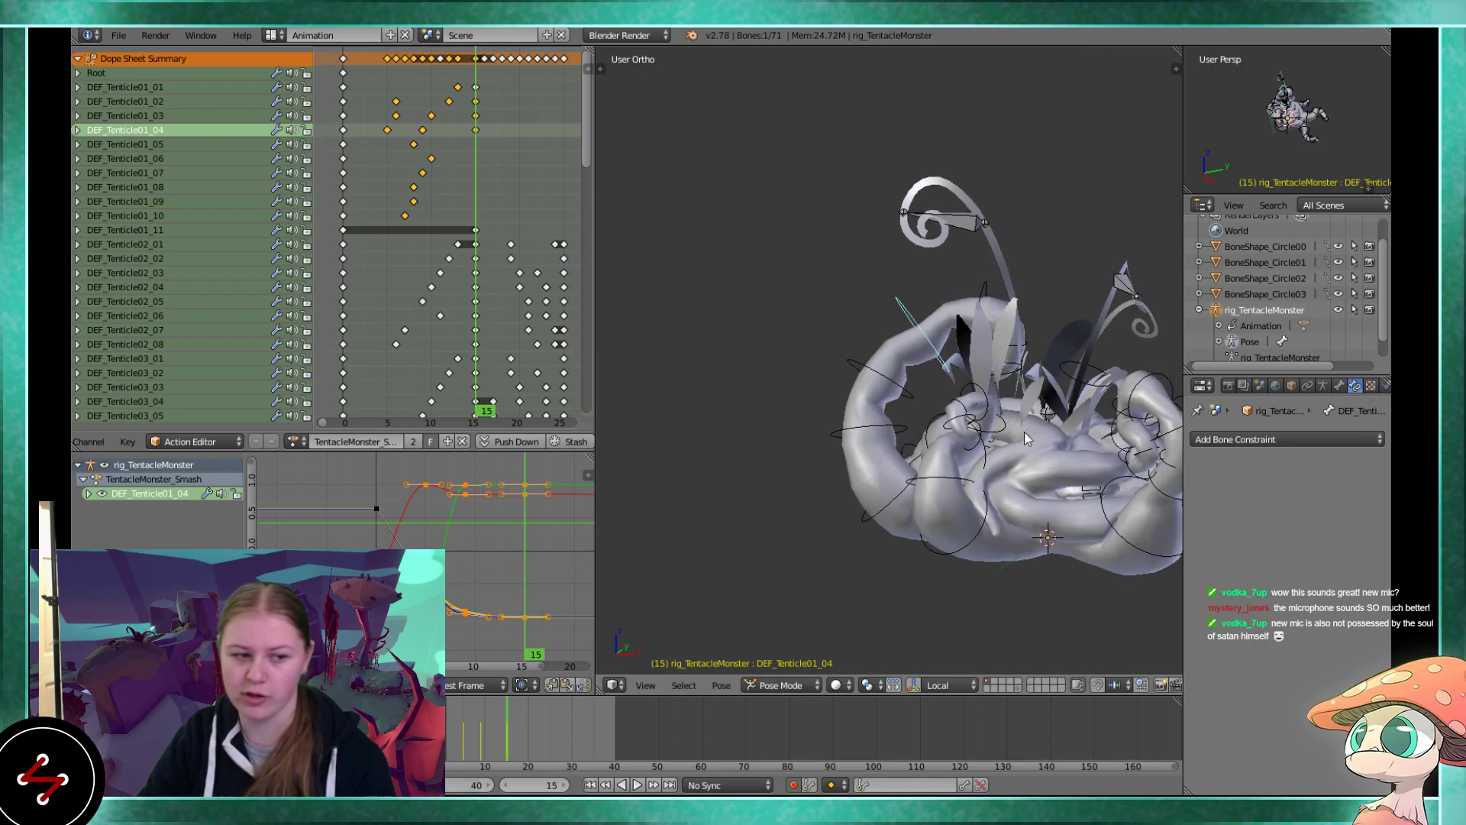
Rotate DEF_Tenticle01_05 slightly at frame 15 to adjust the top of the tentacle's arc
middle_click_drag(1025, 434, 905, 303)
scroll(916, 359, "up", 2)
right_click(926, 254)
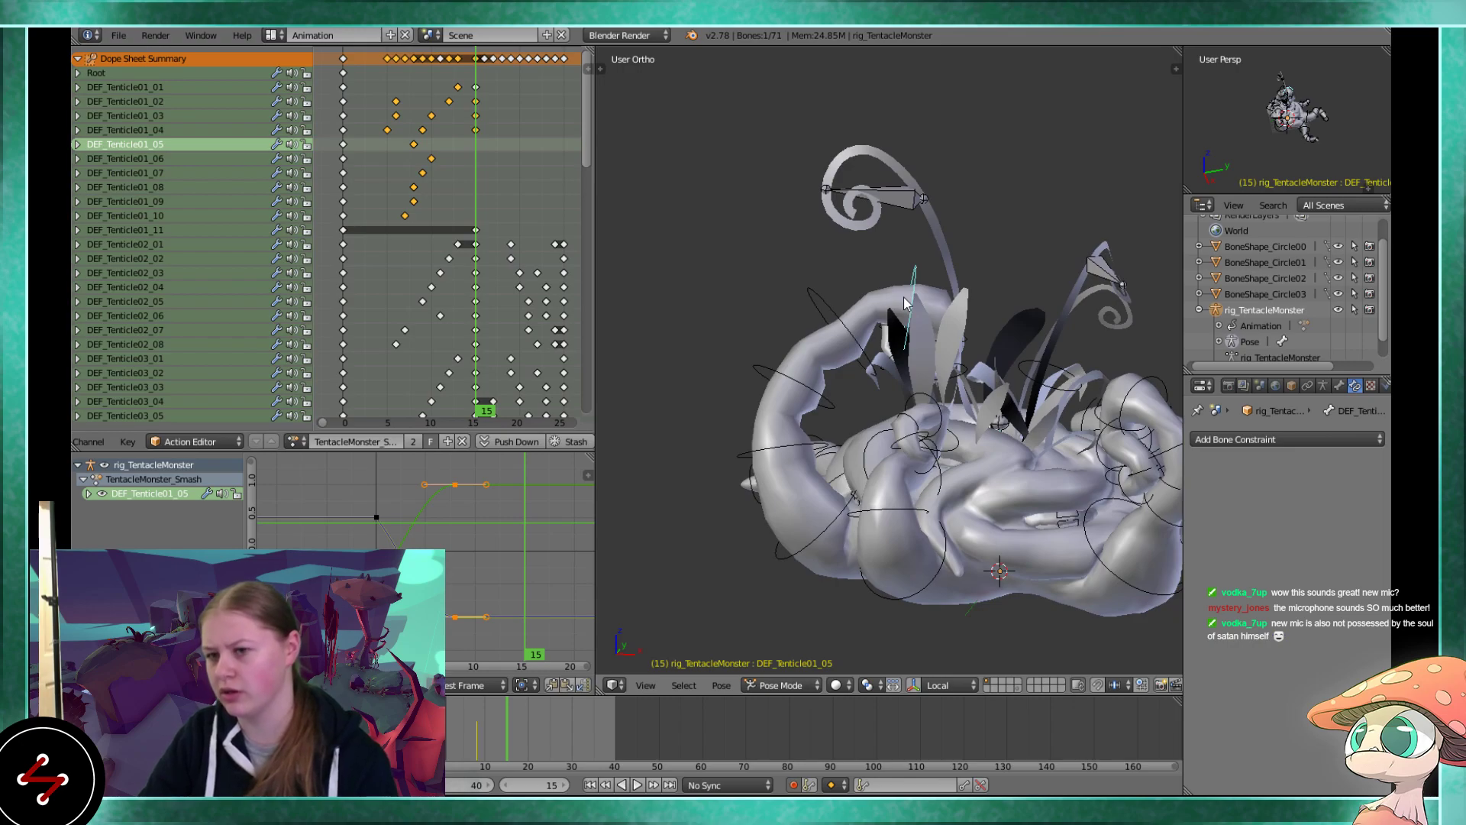
middle_click_drag(905, 303, 902, 350)
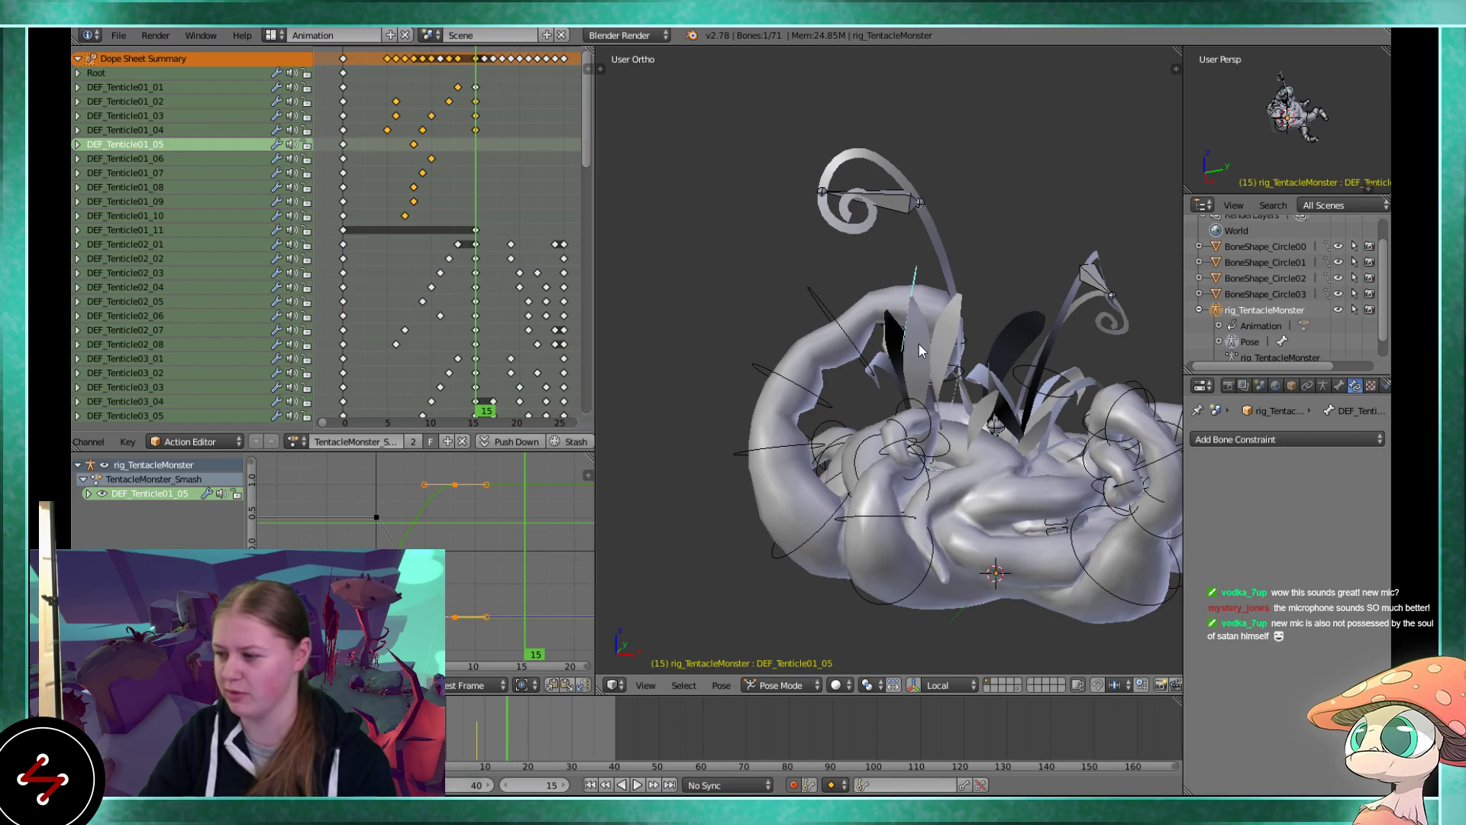
key("r")
left_click(941, 371)
mouse_move(941, 371)
middle_mouse_down()
mouse_move(1142, 333)
mouse_move(834, 348)
mouse_move(909, 334)
mouse_move(827, 367)
mouse_move(933, 352)
middle_mouse_up()
Adjust the rotation of DEF_Tenticle01_06 and DEF_Tenticle01_07 at frame 15 to shape the start of the curl
right_click(834, 348)
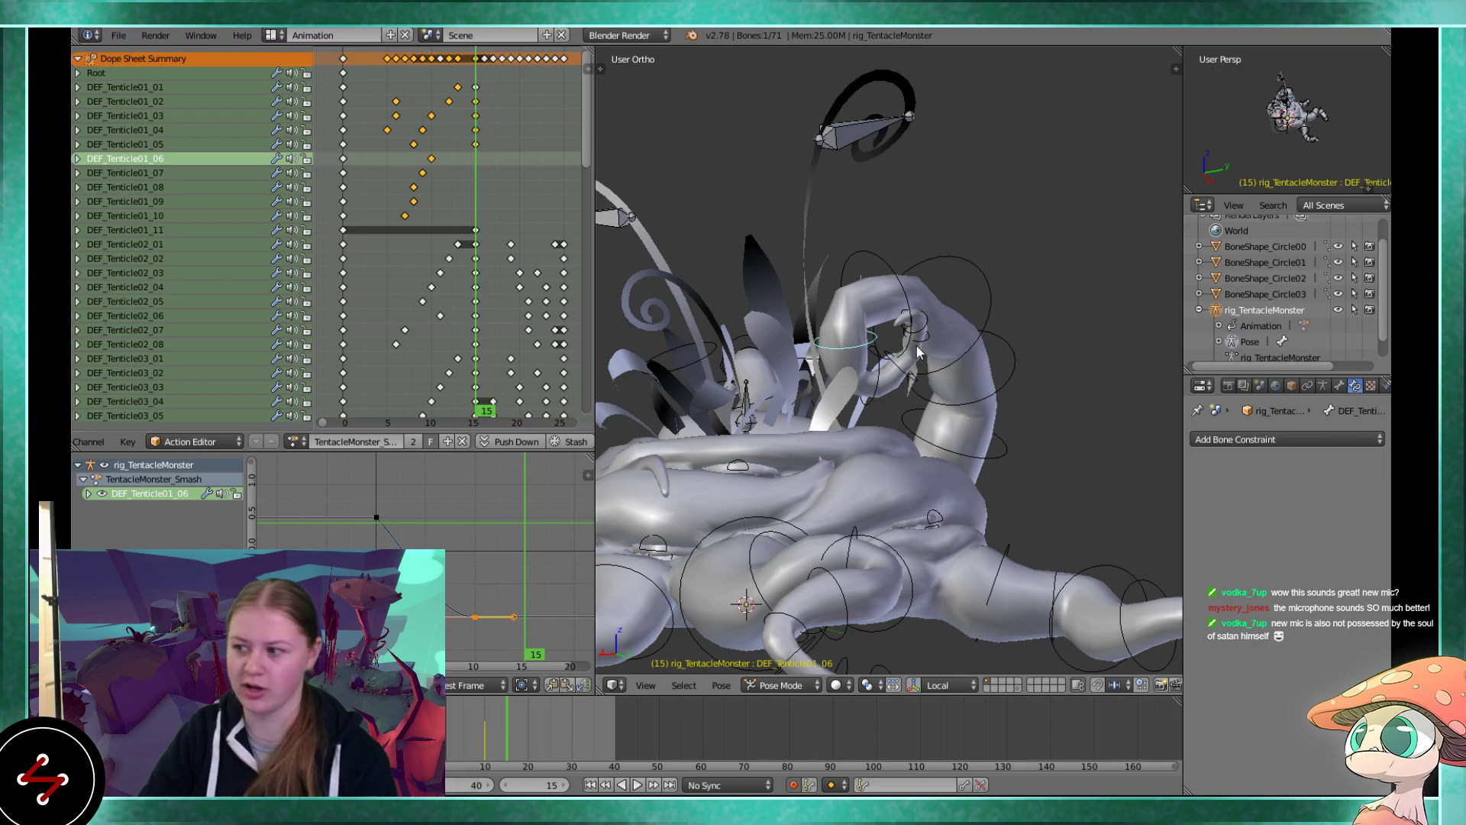
scroll(918, 345, "up", 2)
middle_click_drag(918, 345, 865, 369)
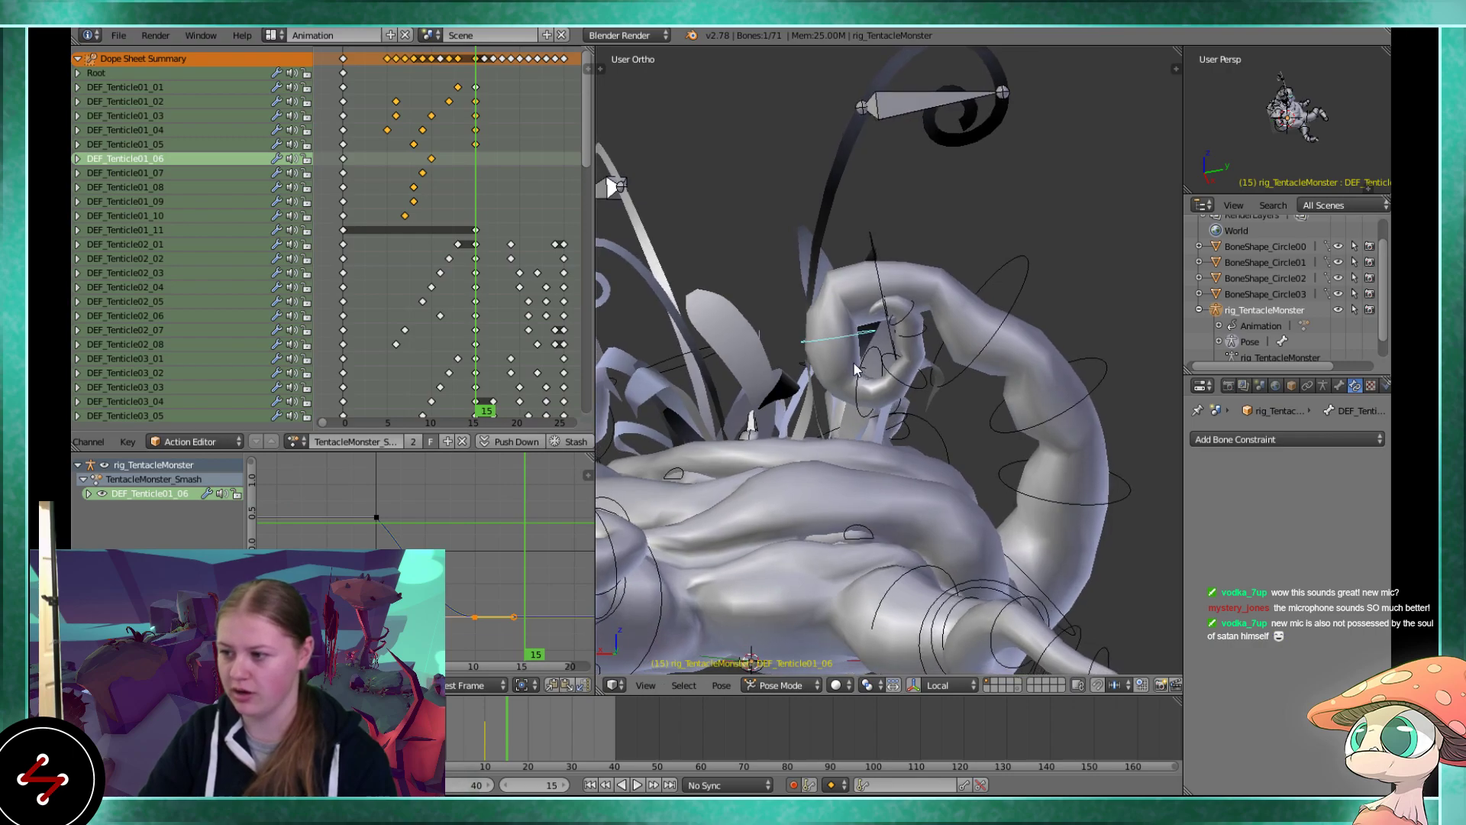
middle_click_drag(853, 369, 901, 363)
right_click(867, 365)
right_click(869, 336)
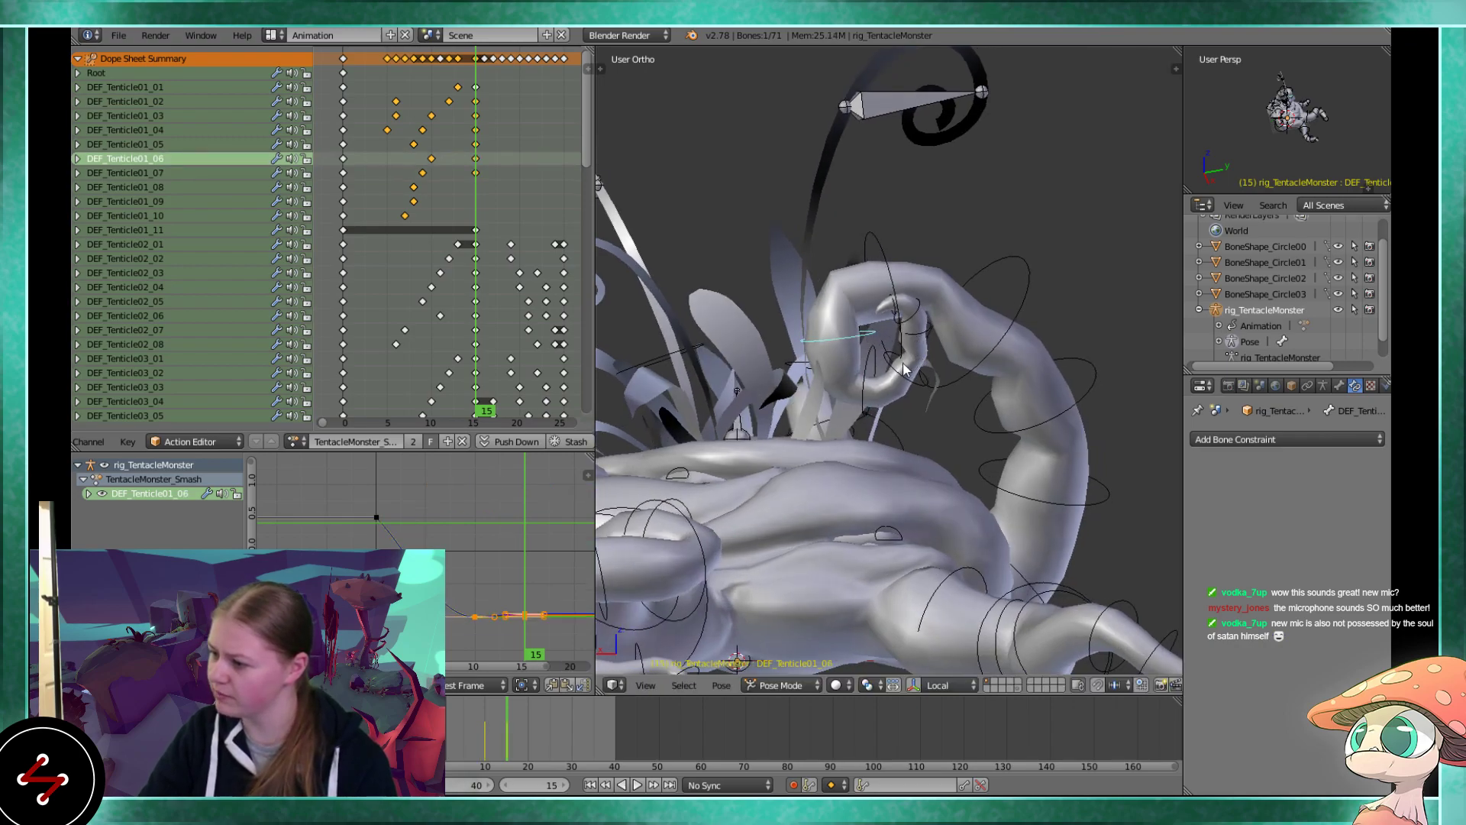
Adjust the rotation of DEF_Tenticle01_08 to DEF_Tenticle01_11 at frame 15 to refine the curl at the tentacle's tip
right_click(894, 373)
middle_click_drag(893, 373, 880, 342)
key("r")
right_click(935, 339)
right_click(930, 341)
right_click(933, 307)
right_click(913, 297)
key("r")
left_click(871, 304)
right_click(883, 306)
right_click(894, 307)
key("r")
left_click(905, 366)
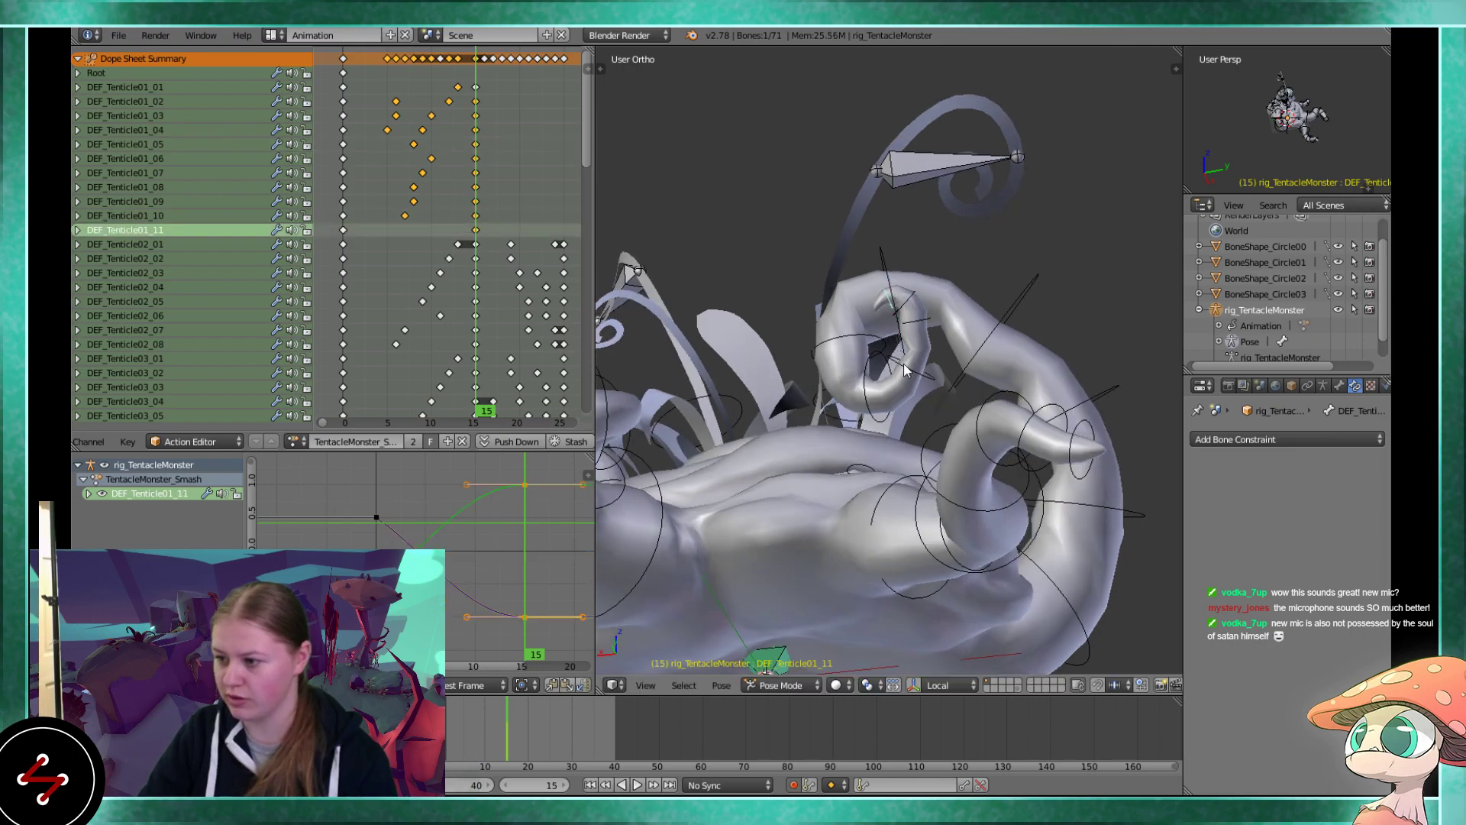
Rotate DEF_Tenticle01_11 by about -21.1° at frame 6 to key the tentacle tip early in the rise
left_click(399, 229)
key("alt+a")
middle_click_drag(726, 328, 1034, 346)
key("r")
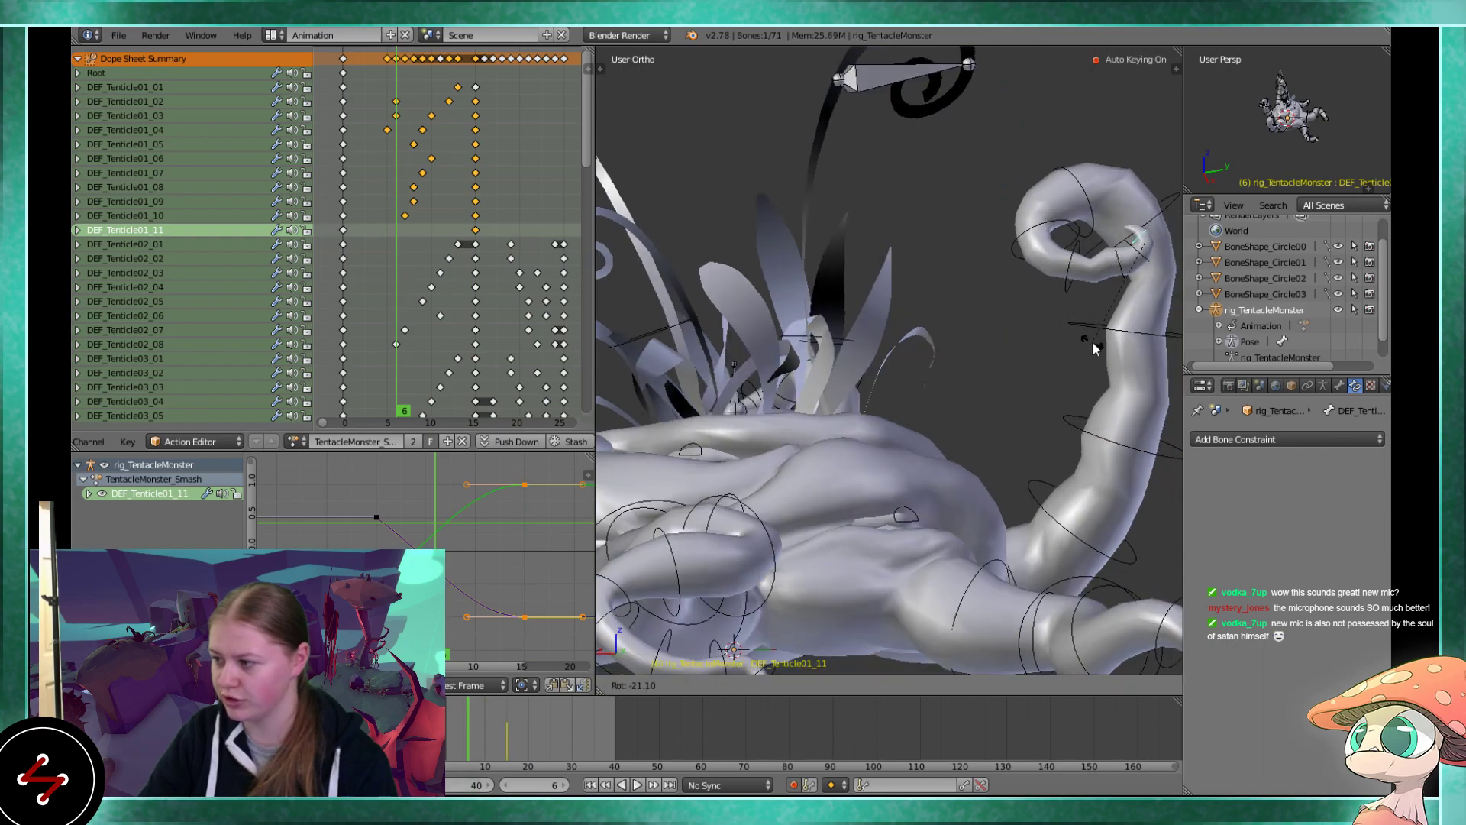
left_click(1092, 341)
Play back and scrub the tentacle's rise up to frame 16, reviewing the curl's motion from several angles
key("alt+a")
left_click_drag(499, 227, 475, 219)
key("alt+a")
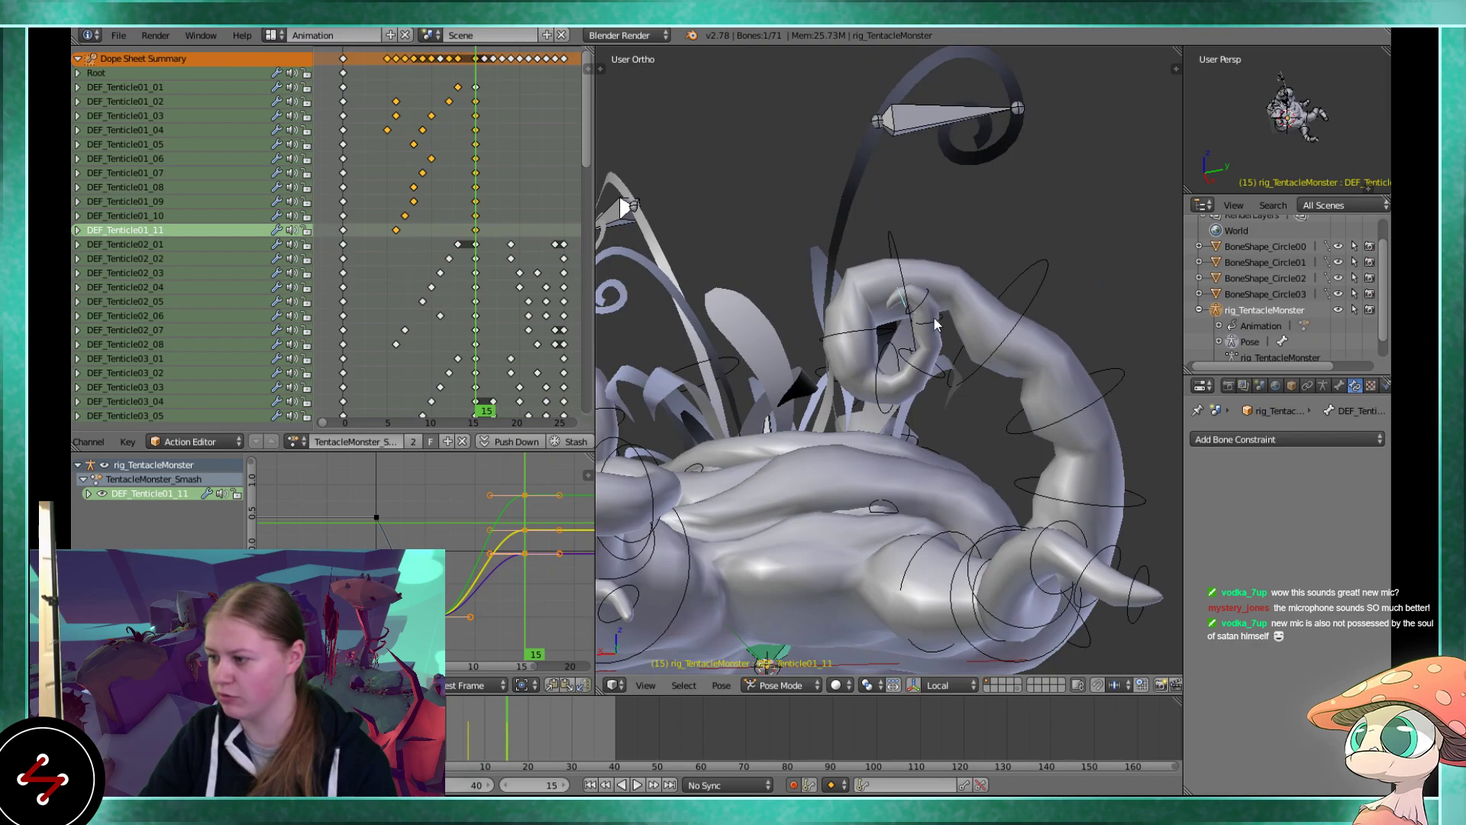
right_click(932, 321)
scroll(932, 321, "down", 3)
key("alt+a")
left_click(410, 161)
left_click_drag(411, 160, 468, 157)
middle_click_drag(649, 367, 776, 418)
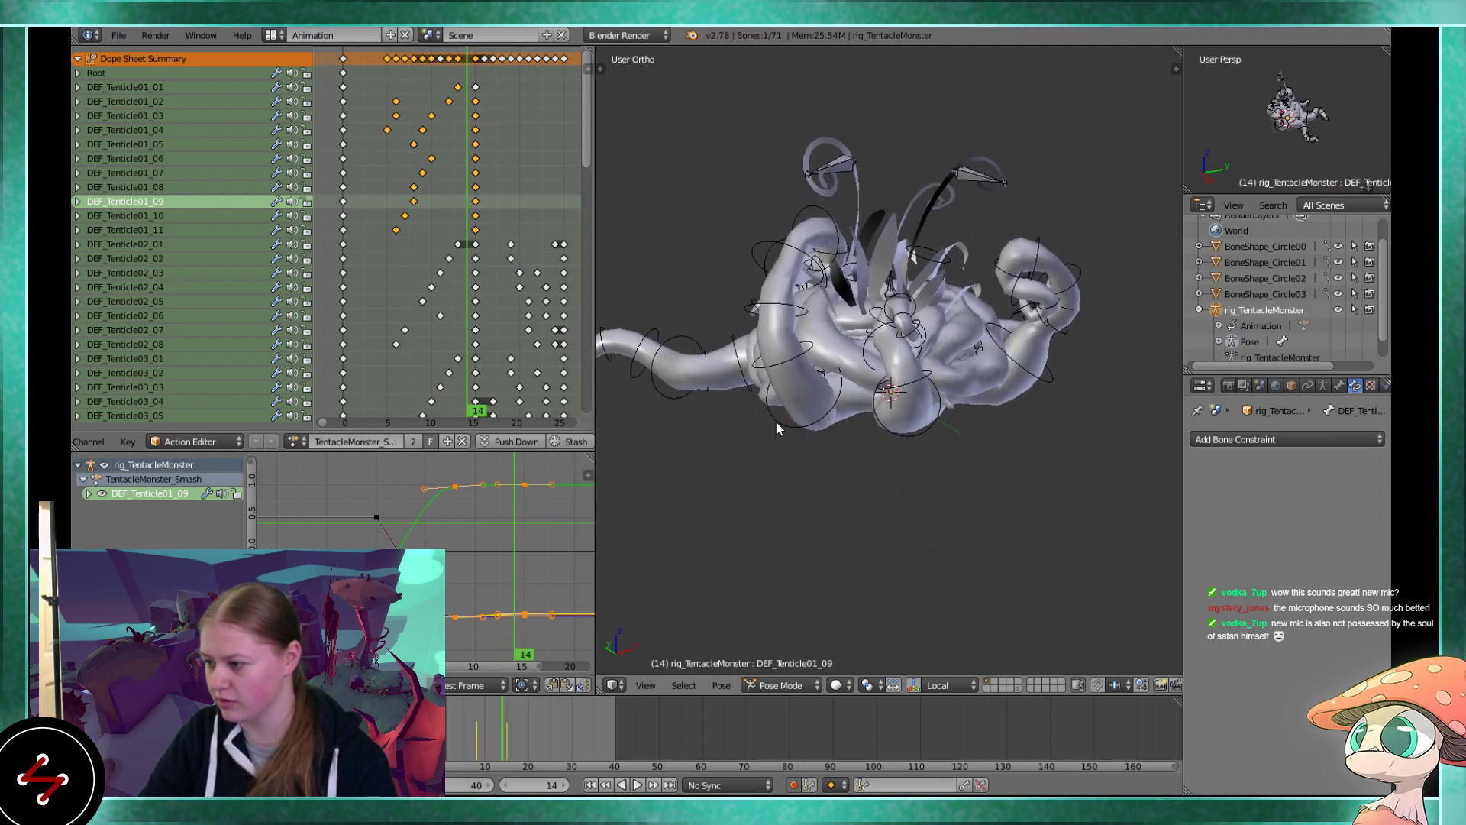
scroll(776, 418, "up", 3)
left_click(420, 130)
key("alt+a")
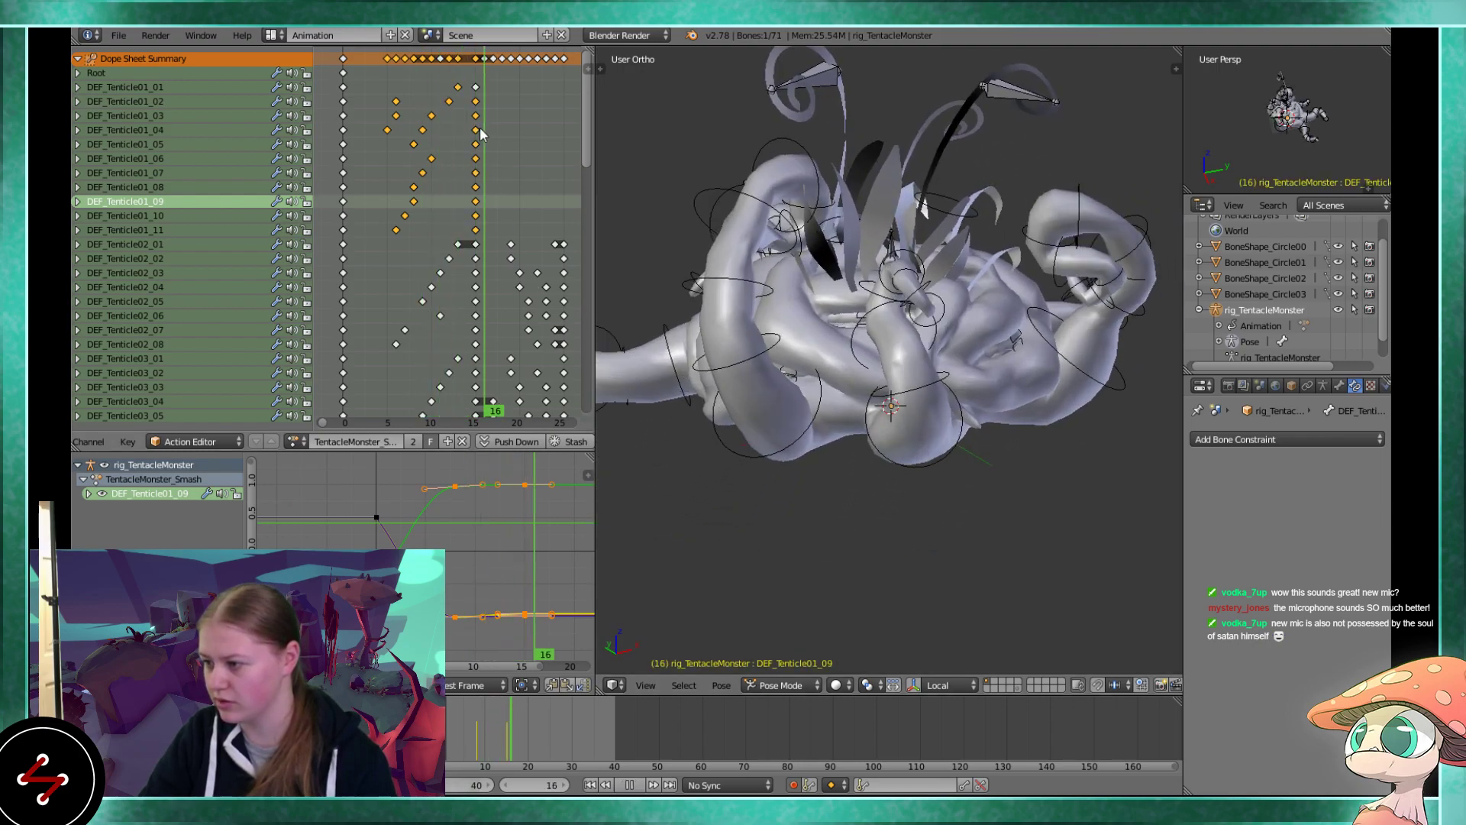
key("alt+a")
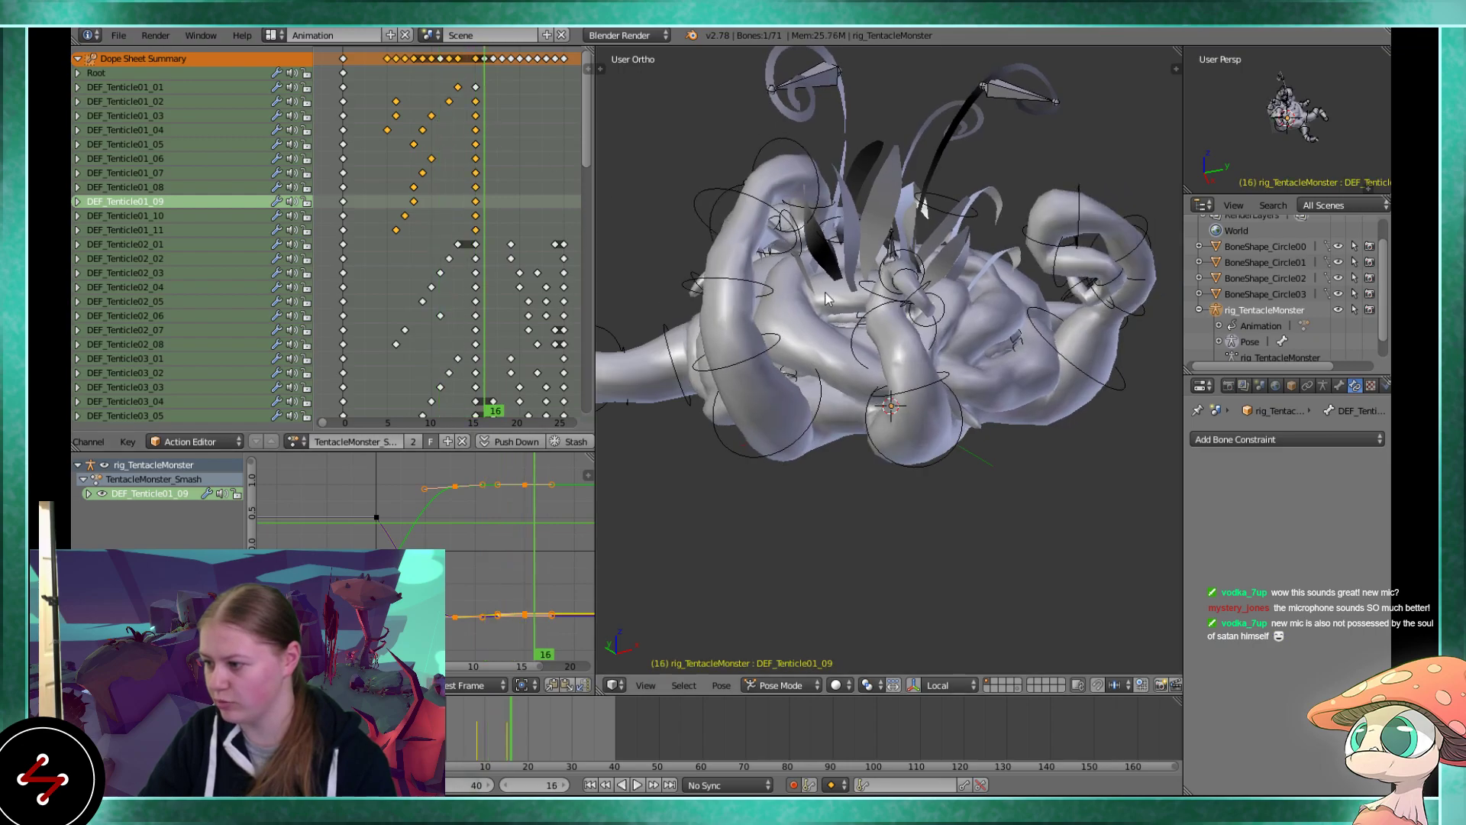
key("alt+a")
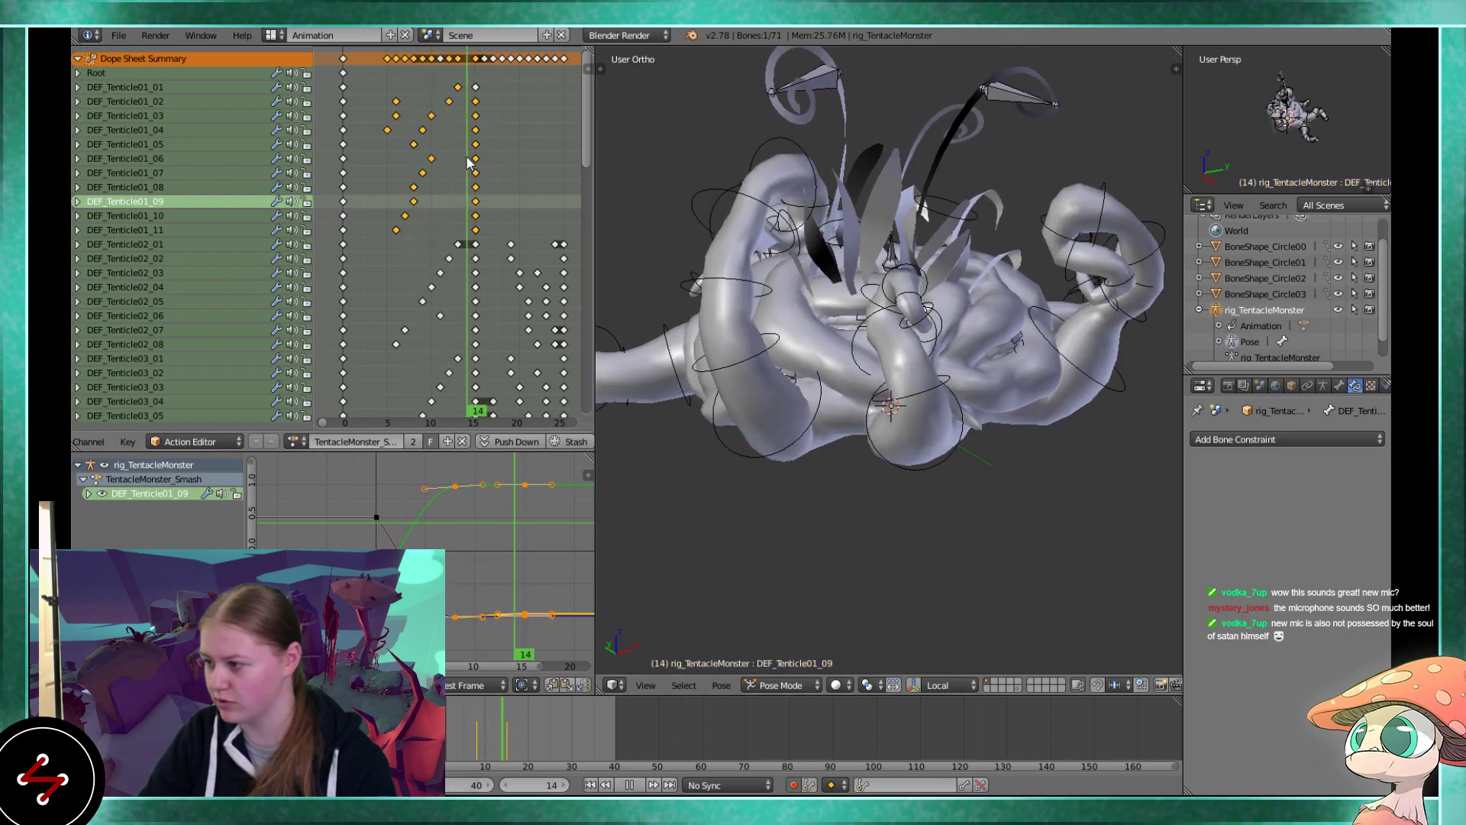
left_click(462, 158)
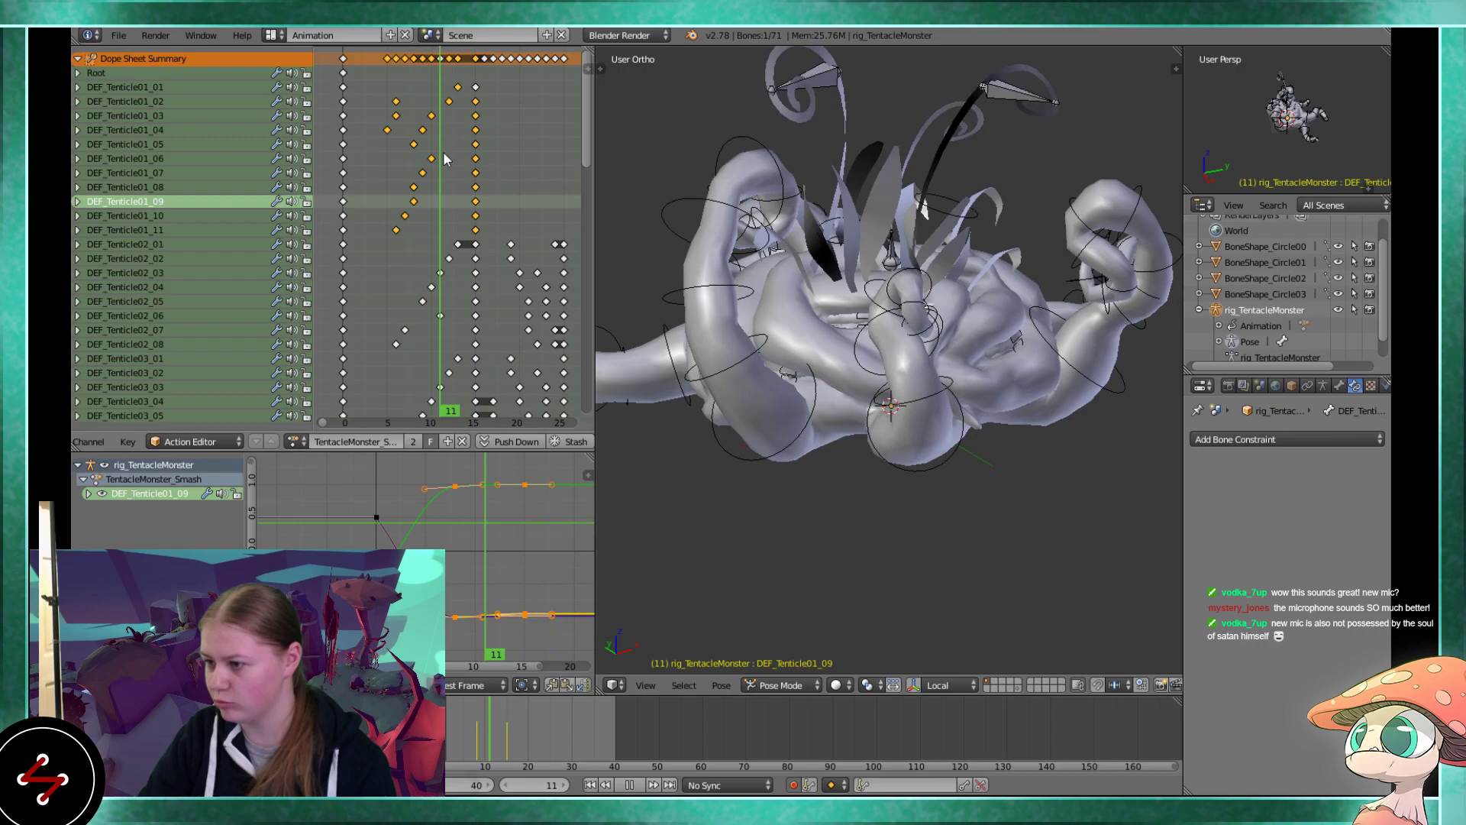
mouse_move(464, 159)
left_mouse_down()
mouse_move(487, 154)
mouse_move(460, 159)
mouse_move(474, 159)
left_mouse_up()
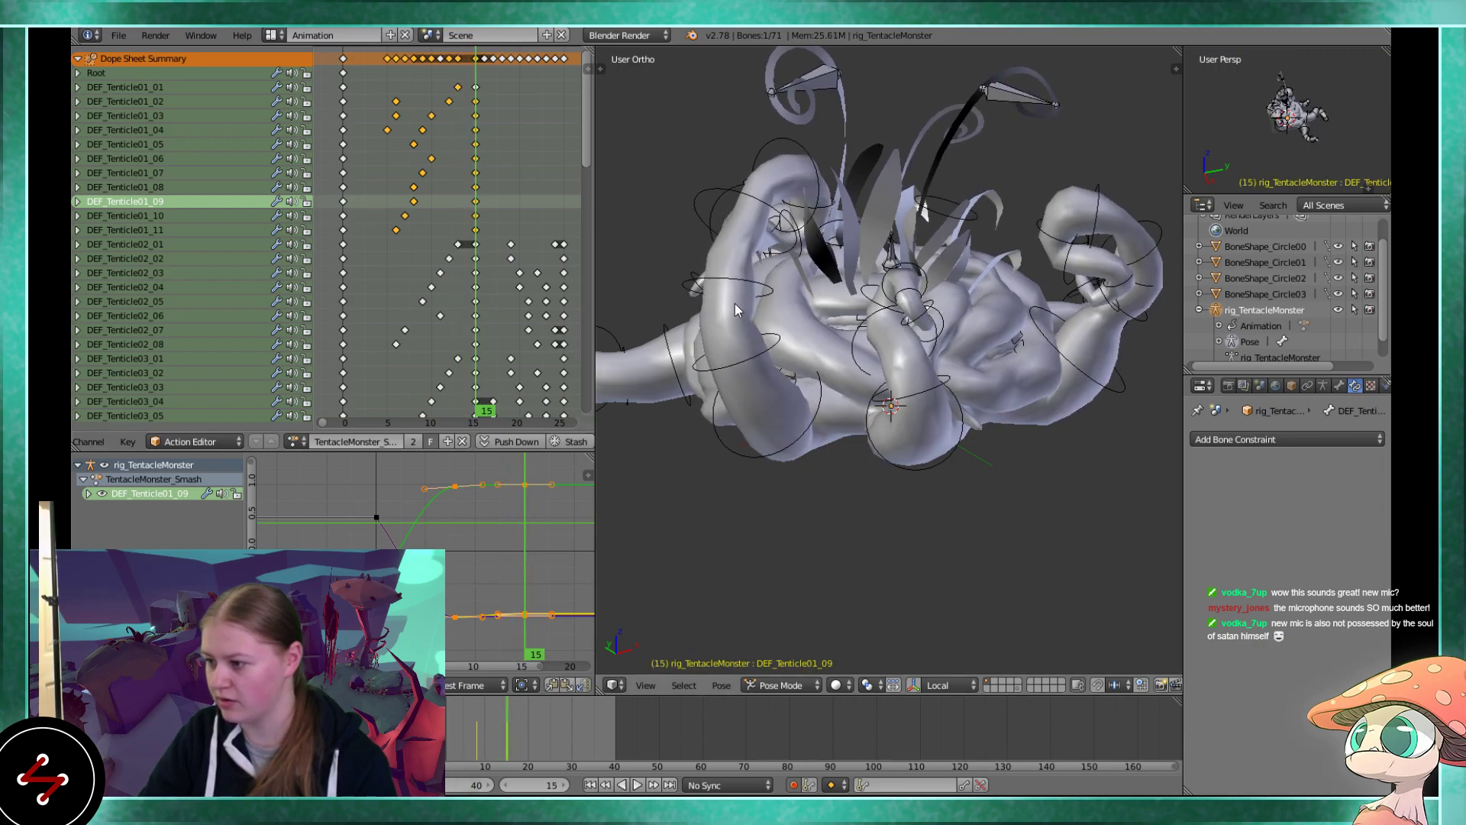
Select the whole DEF_Tenticle01 bone chain and apply Relax Pose to it at frame 15
right_click(714, 401)
middle_click_drag(706, 375, 701, 341)
right_click(702, 341, "shift")
right_click(694, 240, "shift")
right_click(718, 217, "shift")
right_click(789, 182, "shift")
middle_click_drag(788, 182, 855, 214)
right_click(821, 230, "shift")
right_click(789, 245, "shift")
right_click(762, 233, "shift")
right_click(790, 197, "shift")
right_click(791, 200, "shift")
right_click(798, 201, "shift")
key("t")
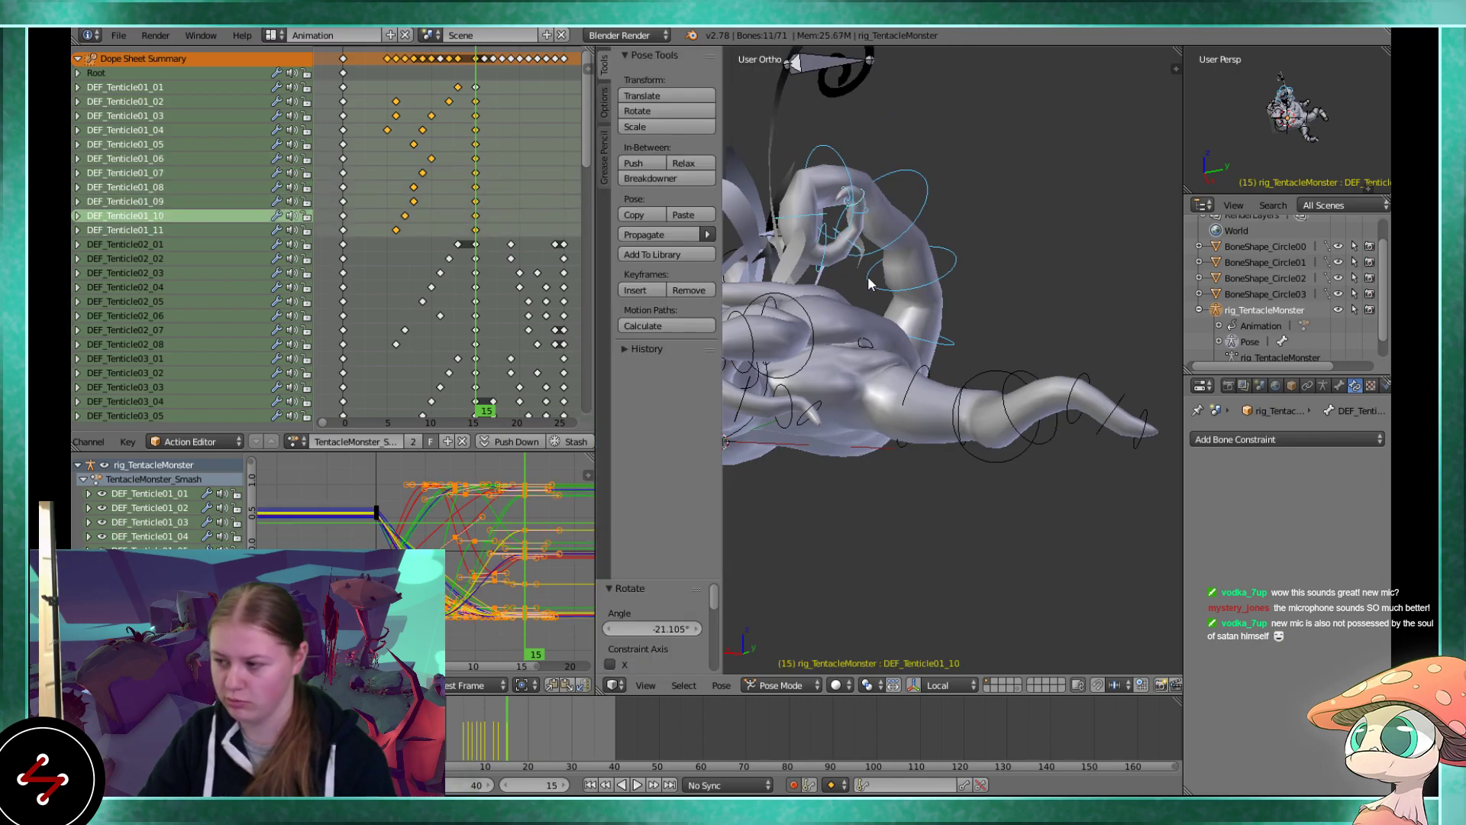
left_click(682, 163)
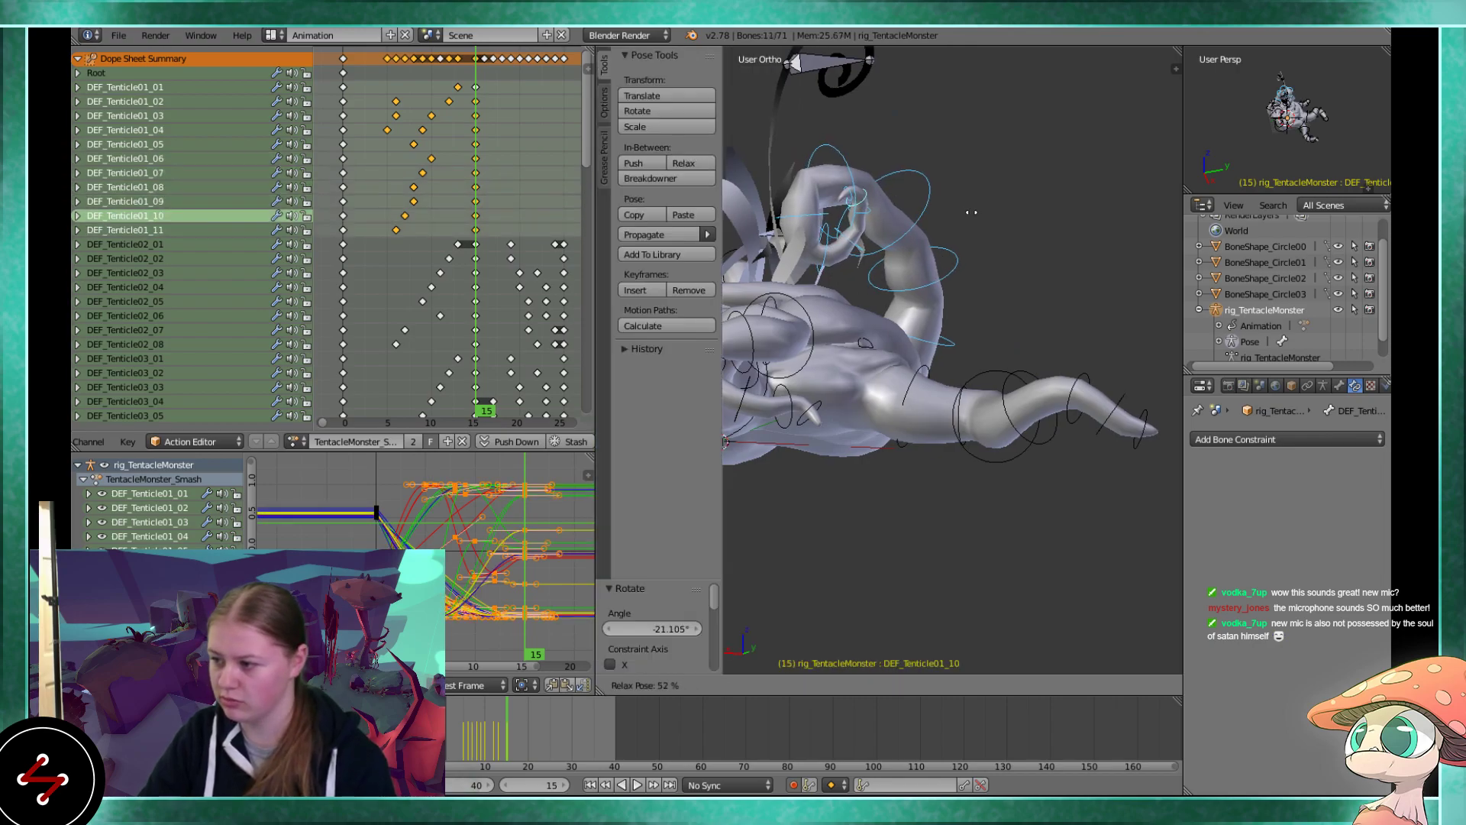
left_click(911, 233)
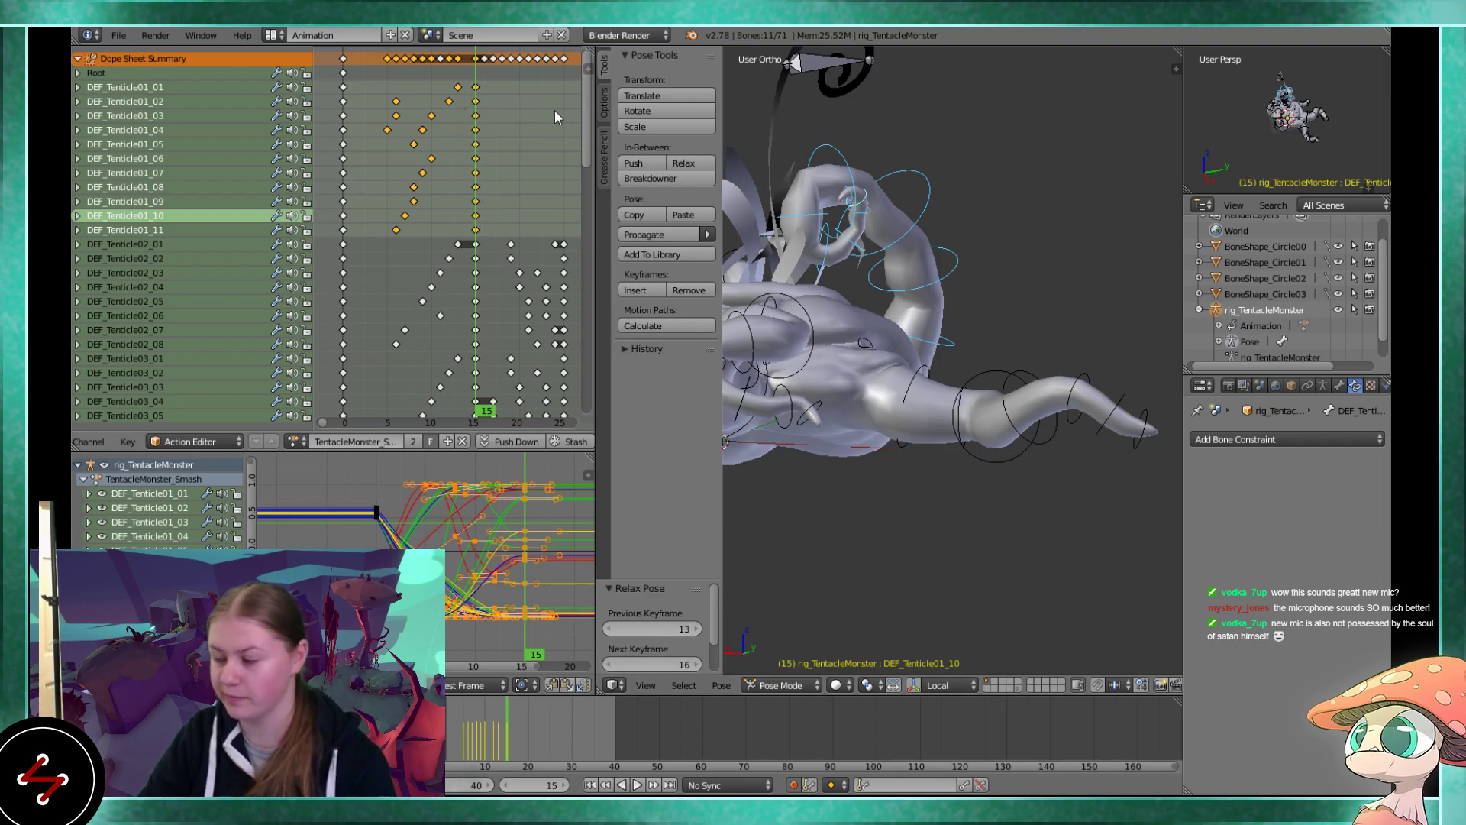
left_click(697, 166)
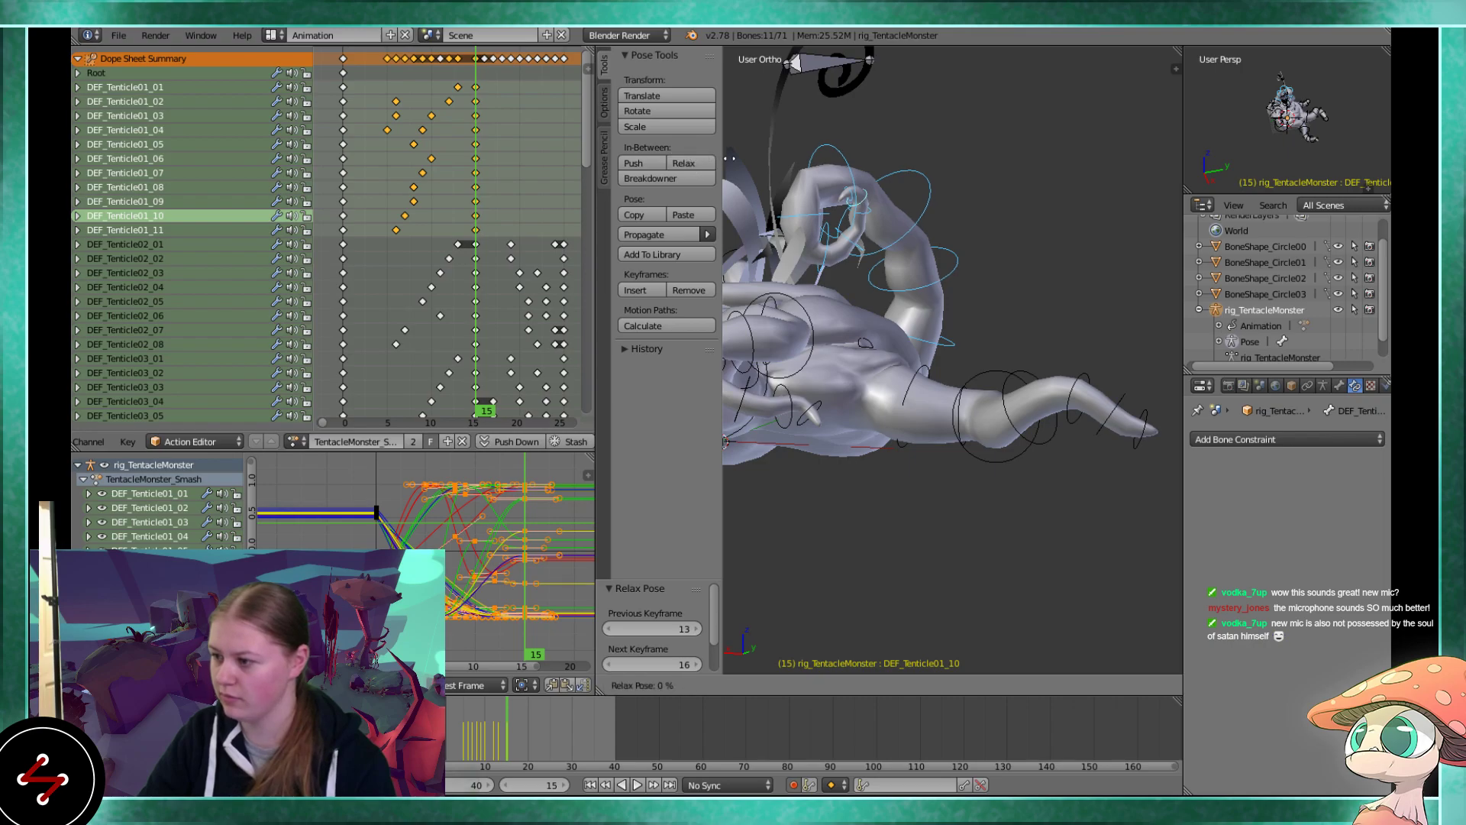
left_click(797, 165)
Deselect all keyframes, isolate the curves of DEF_Tenticle01_04, and select its curve keyframe at frame 15
middle_click_drag(797, 165, 935, 267)
scroll(489, 575, "up", 3)
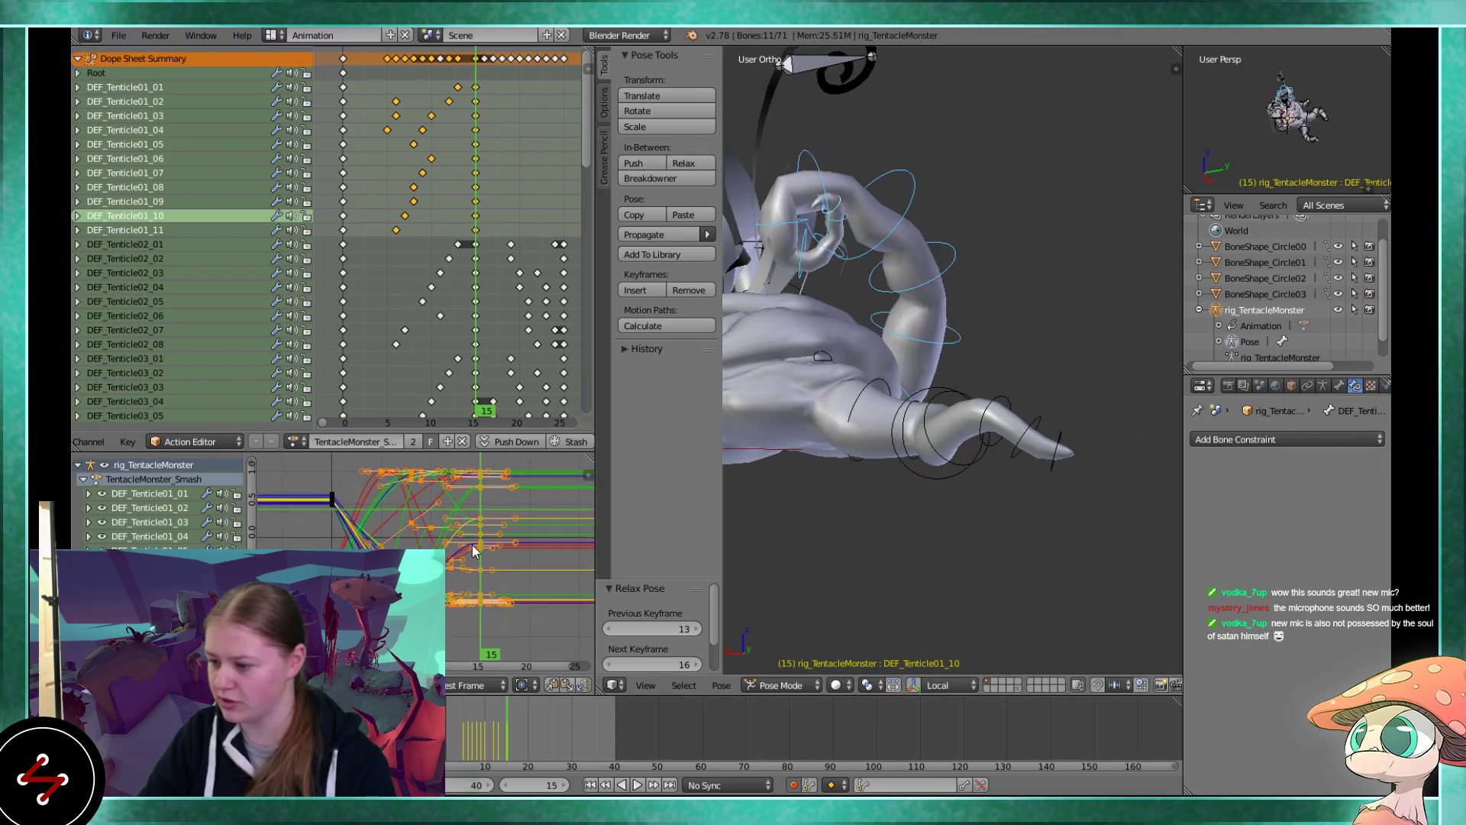
key("a")
middle_click_drag(514, 527, 468, 563)
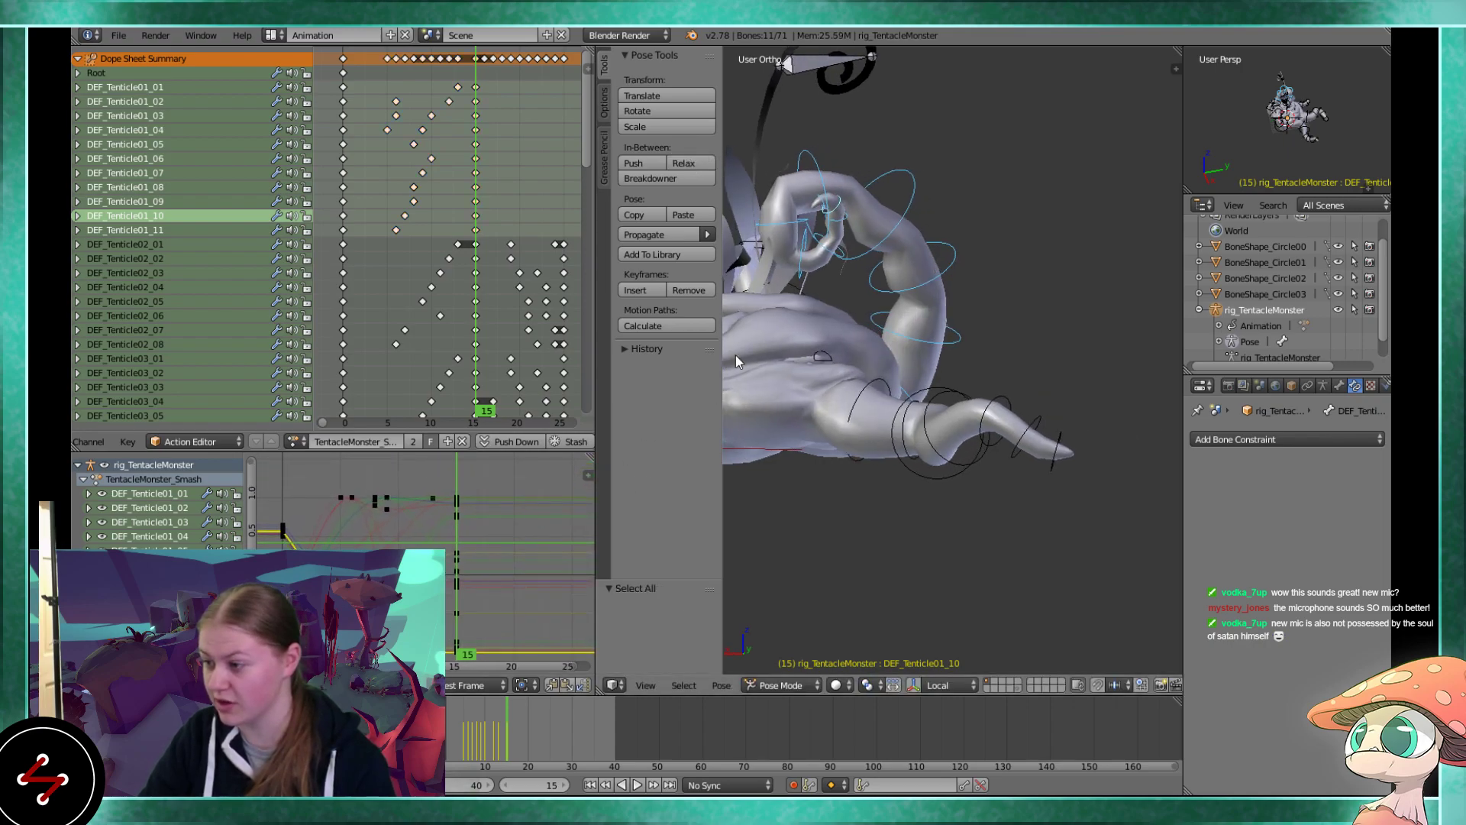
right_click(903, 201)
mouse_move(433, 511)
middle_mouse_down()
mouse_move(461, 483)
mouse_move(454, 529)
middle_mouse_up()
scroll(428, 477, "up", 2)
right_click(504, 519)
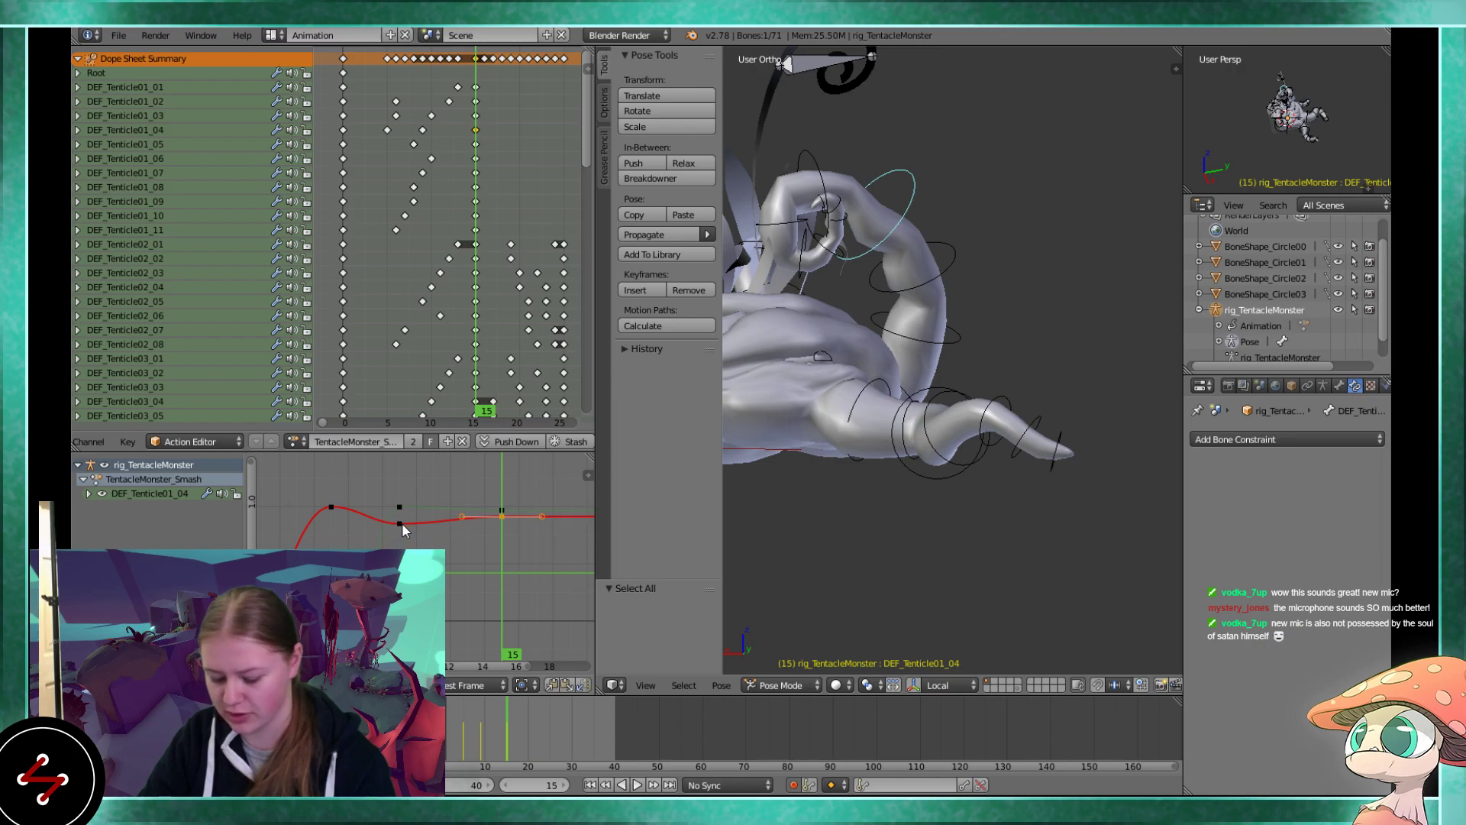
Examine the DEF_Tenticle01_04 bone's animation curves and keyframes around frame 15 against the tentacle's pose
key("g")
right_click(447, 520)
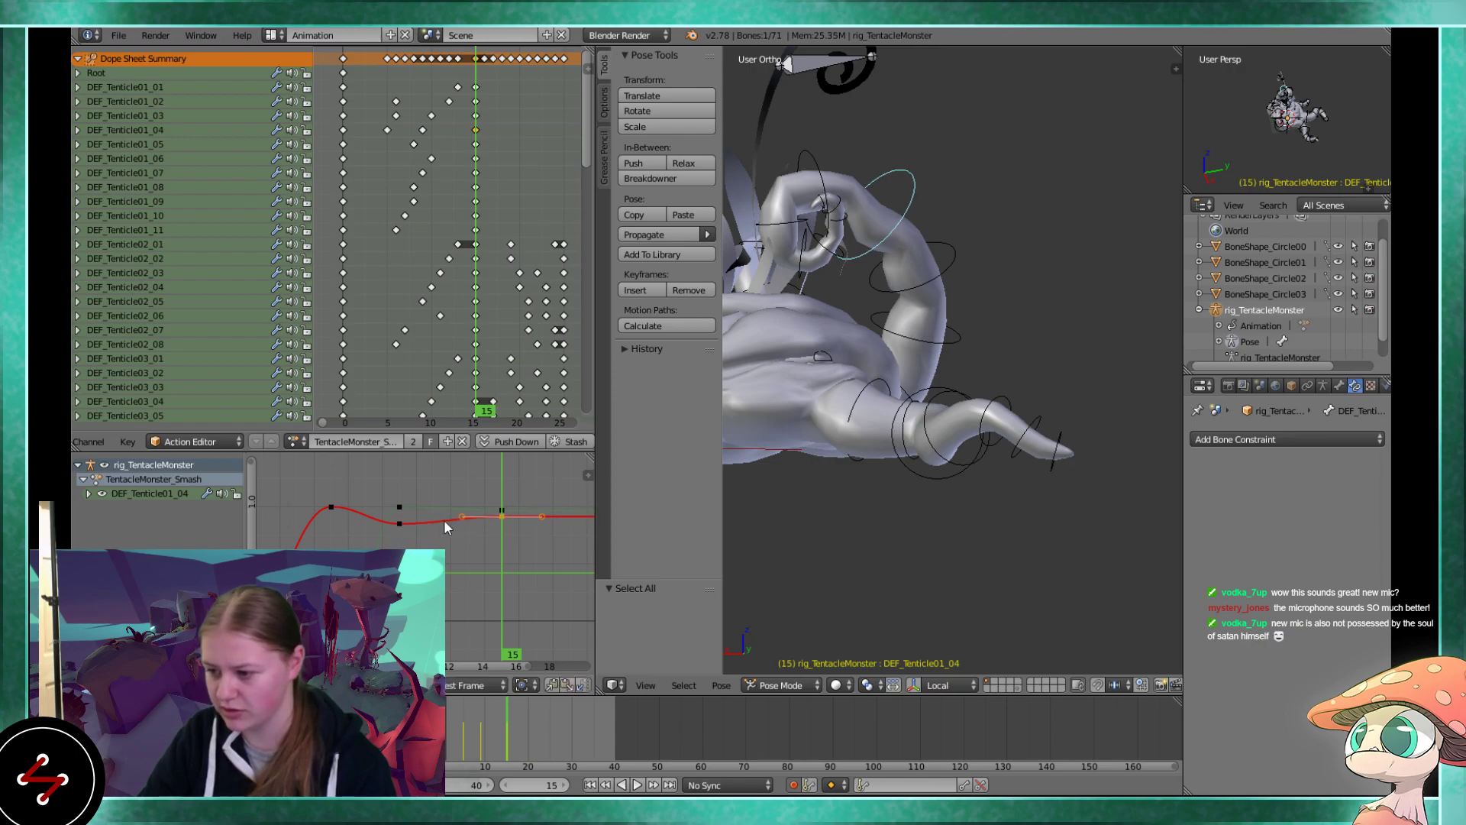
right_click(459, 521)
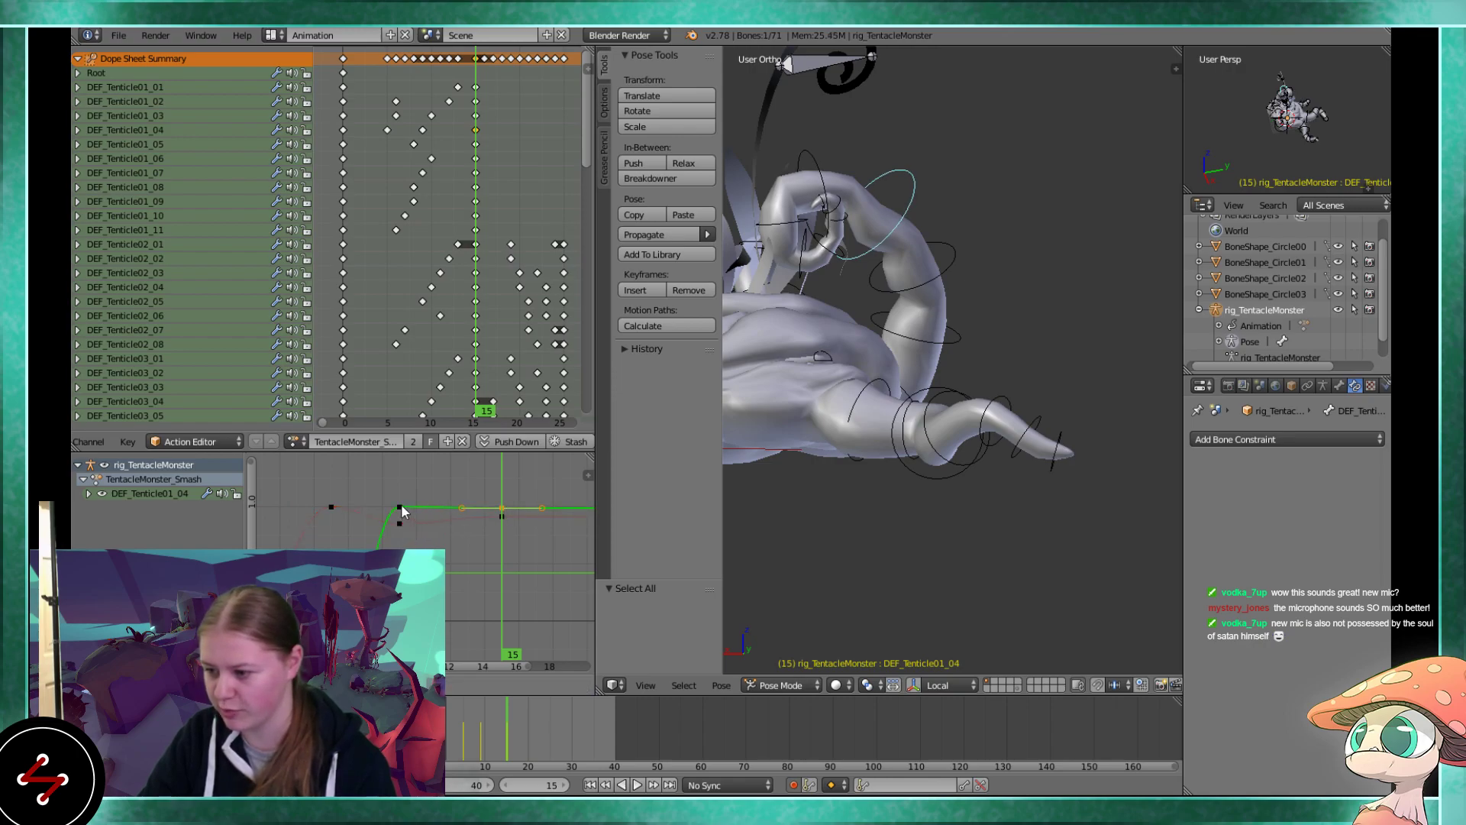
scroll(401, 504, "down", 5, "shift")
right_click(502, 573)
scroll(412, 543, "down", 2)
scroll(427, 547, "down", 3)
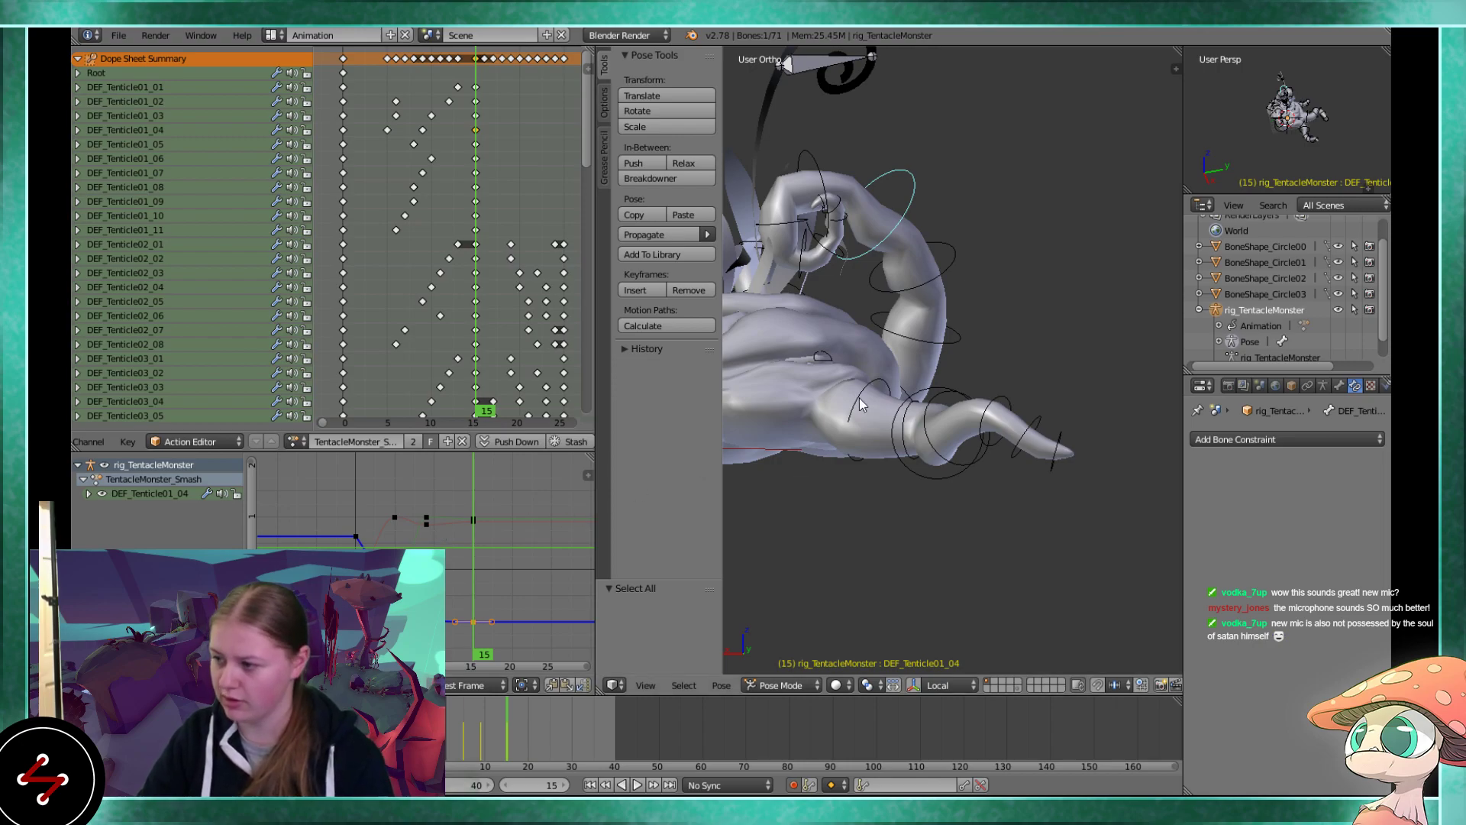
middle_click_drag(923, 397, 892, 457)
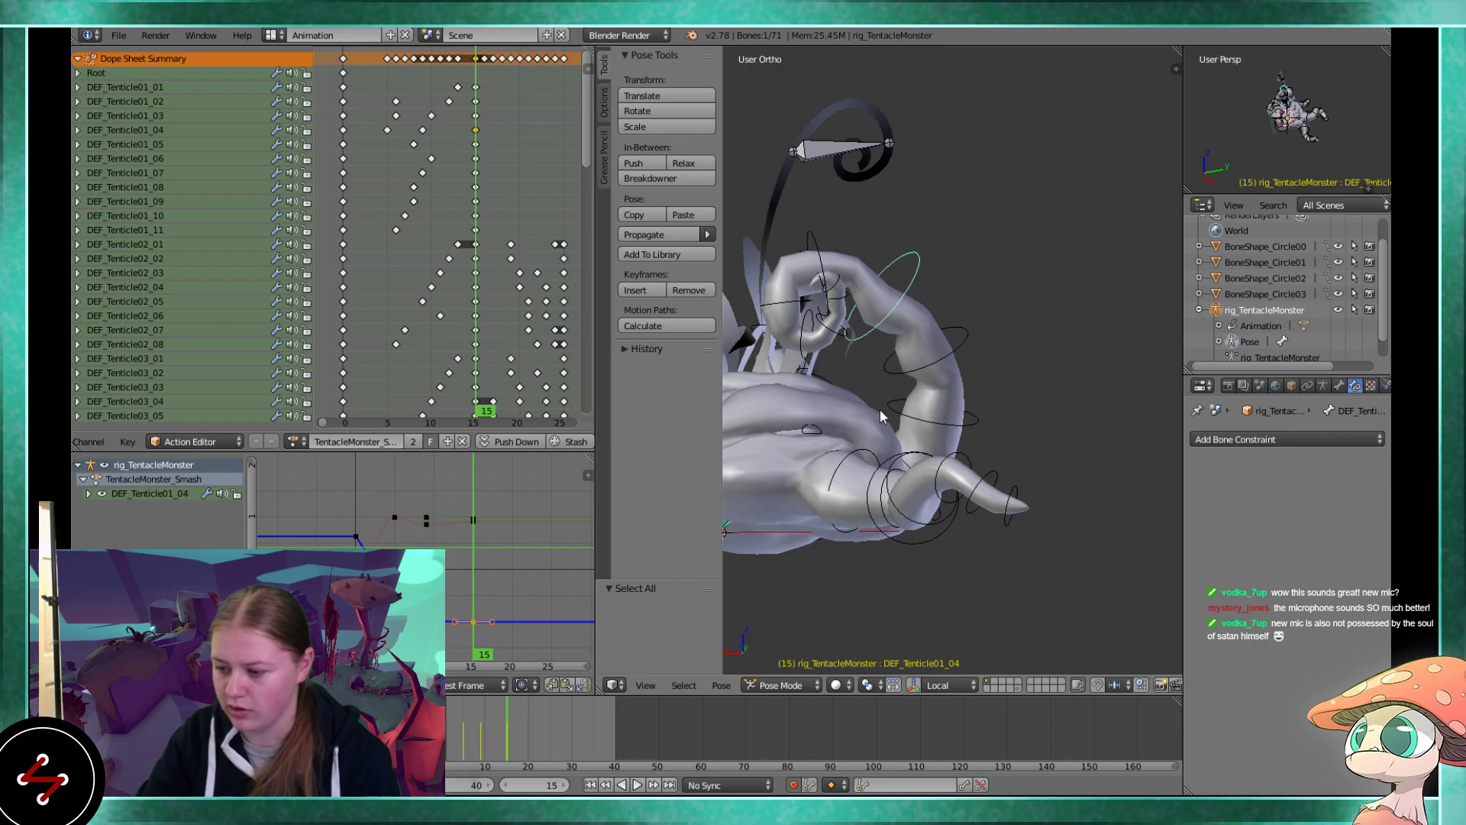
mouse_move(929, 467)
middle_mouse_down()
mouse_move(935, 505)
mouse_move(930, 483)
middle_mouse_up()
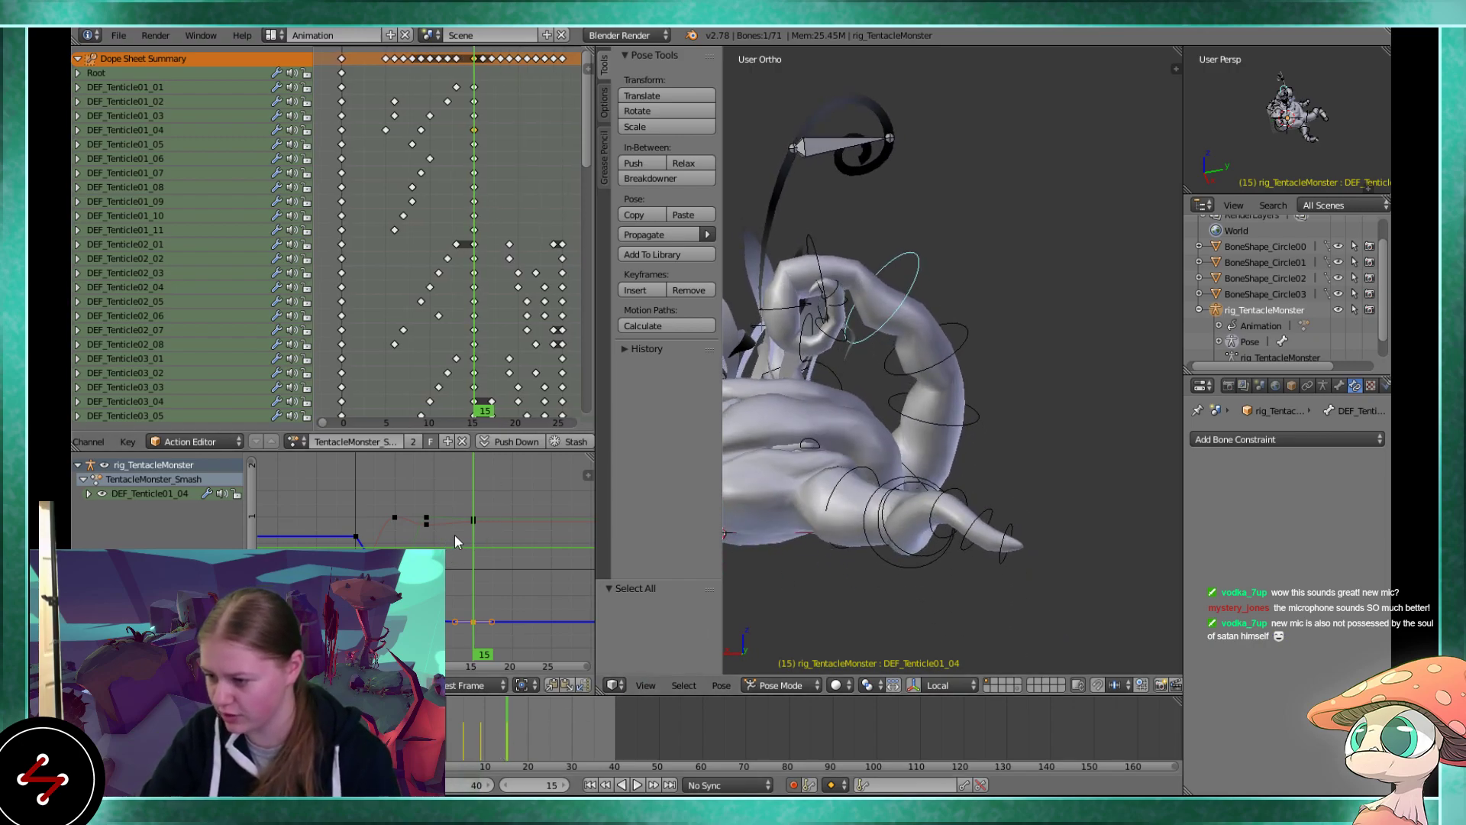
middle_click_drag(465, 267, 436, 332)
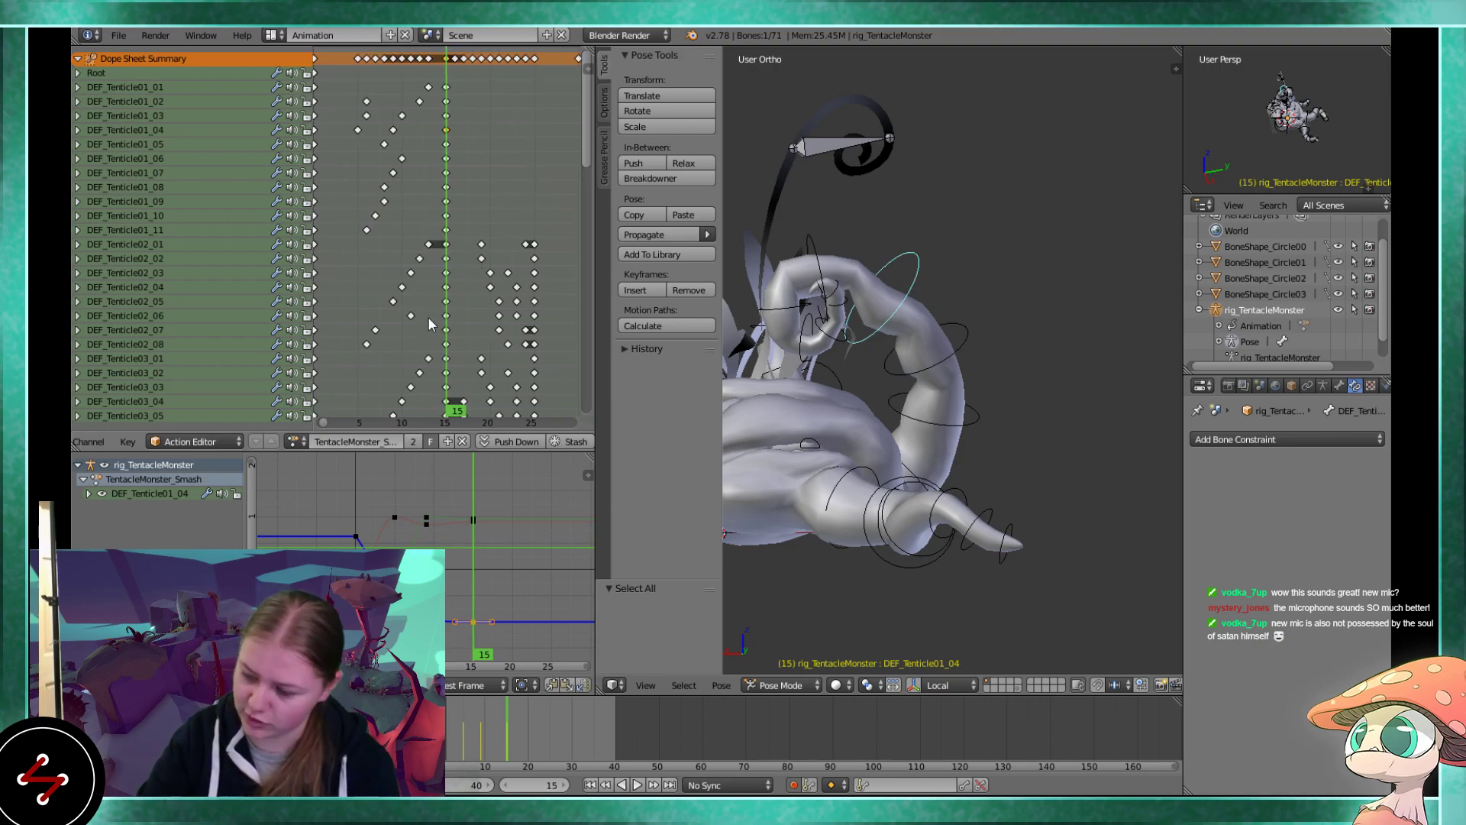
Play and scrub the smash animation between frames 15 and 24, hide the tool shelf, and inspect the curled first tentacle from several angles
scroll(426, 321, "up", 2)
key("shift+alt+a")
left_click_drag(376, 172, 495, 174)
middle_click_drag(802, 344, 855, 397)
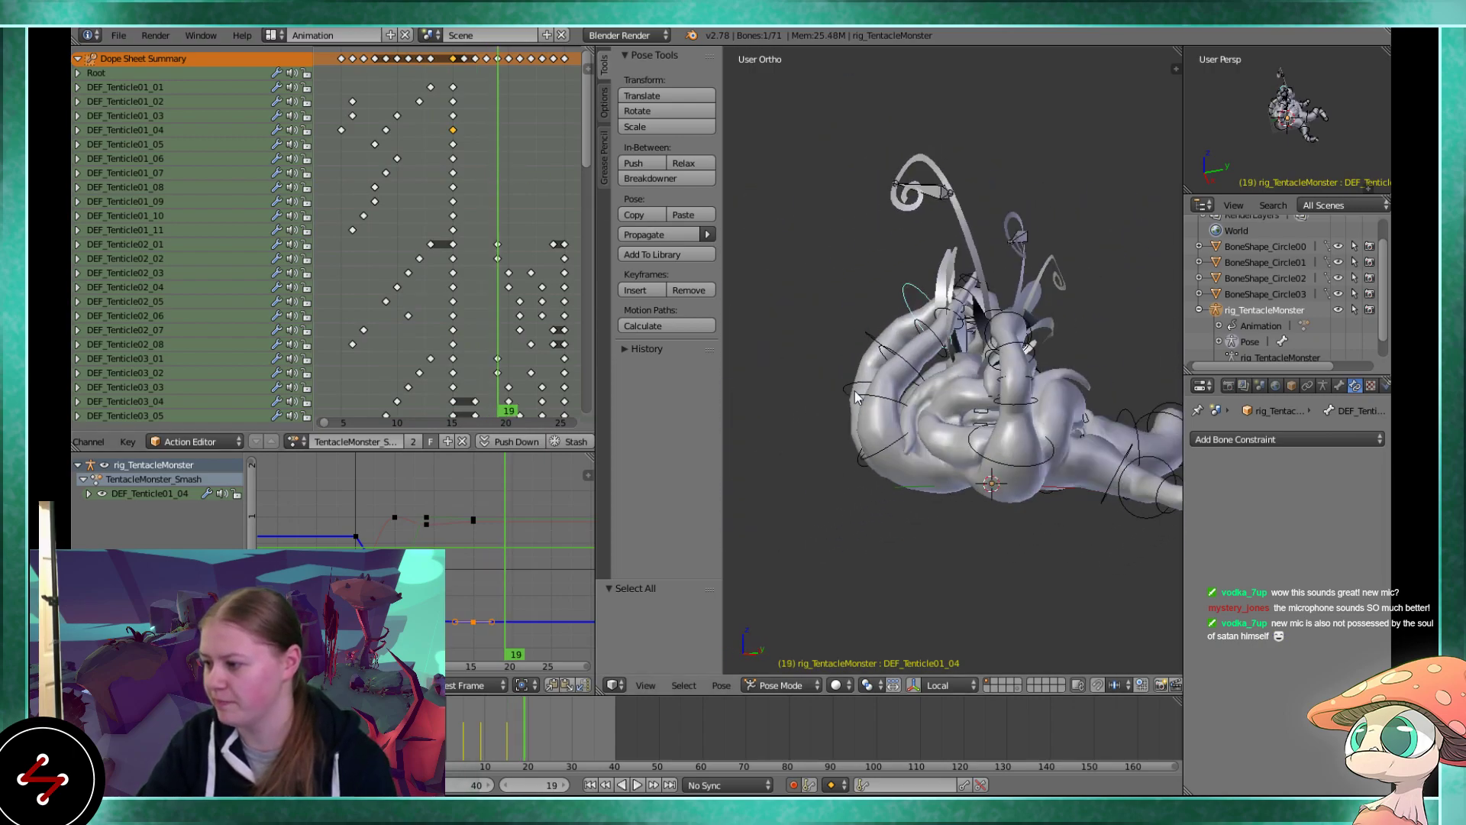
scroll(859, 401, "up", 5)
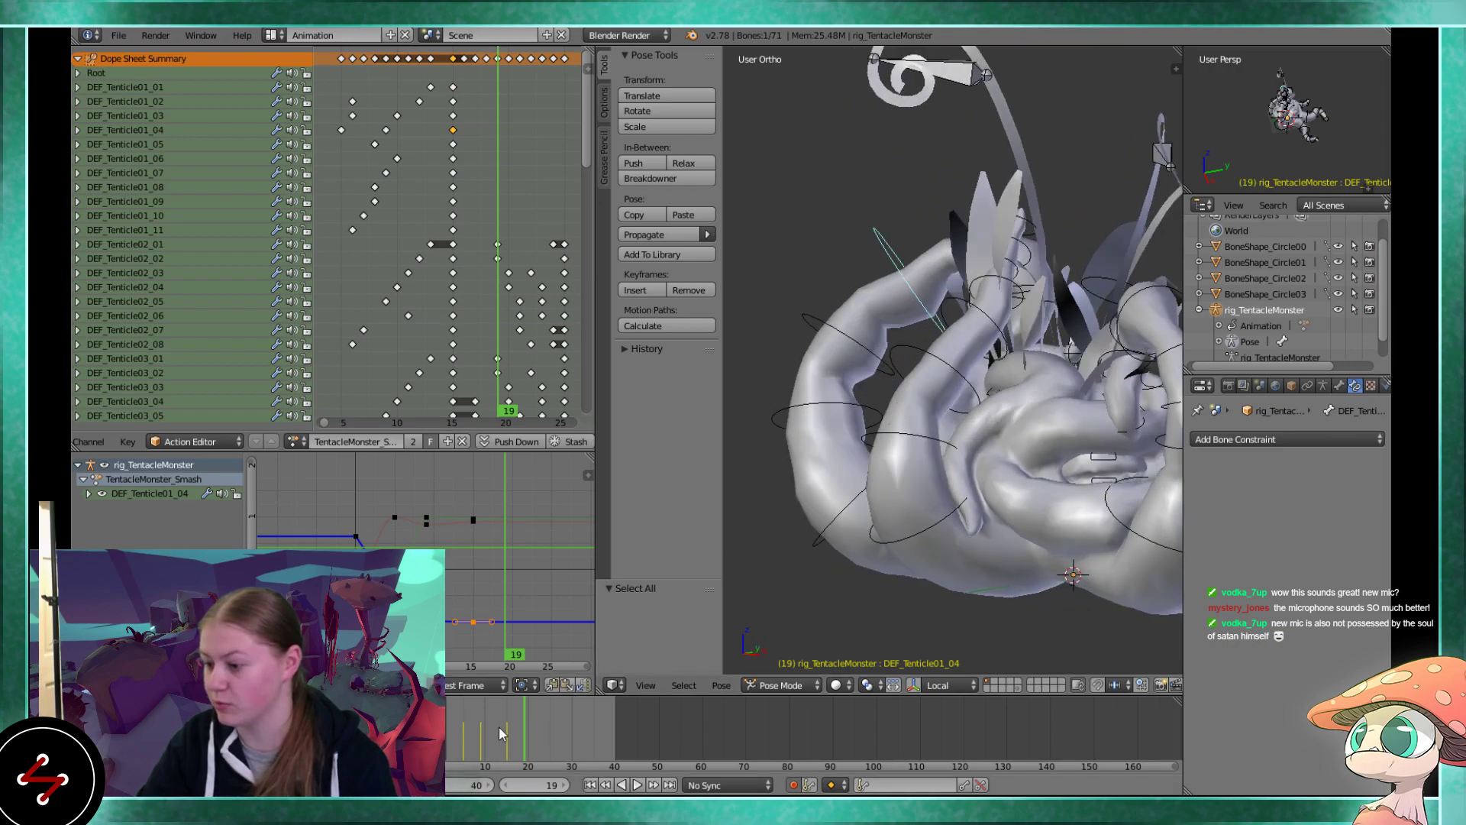
key("alt+a")
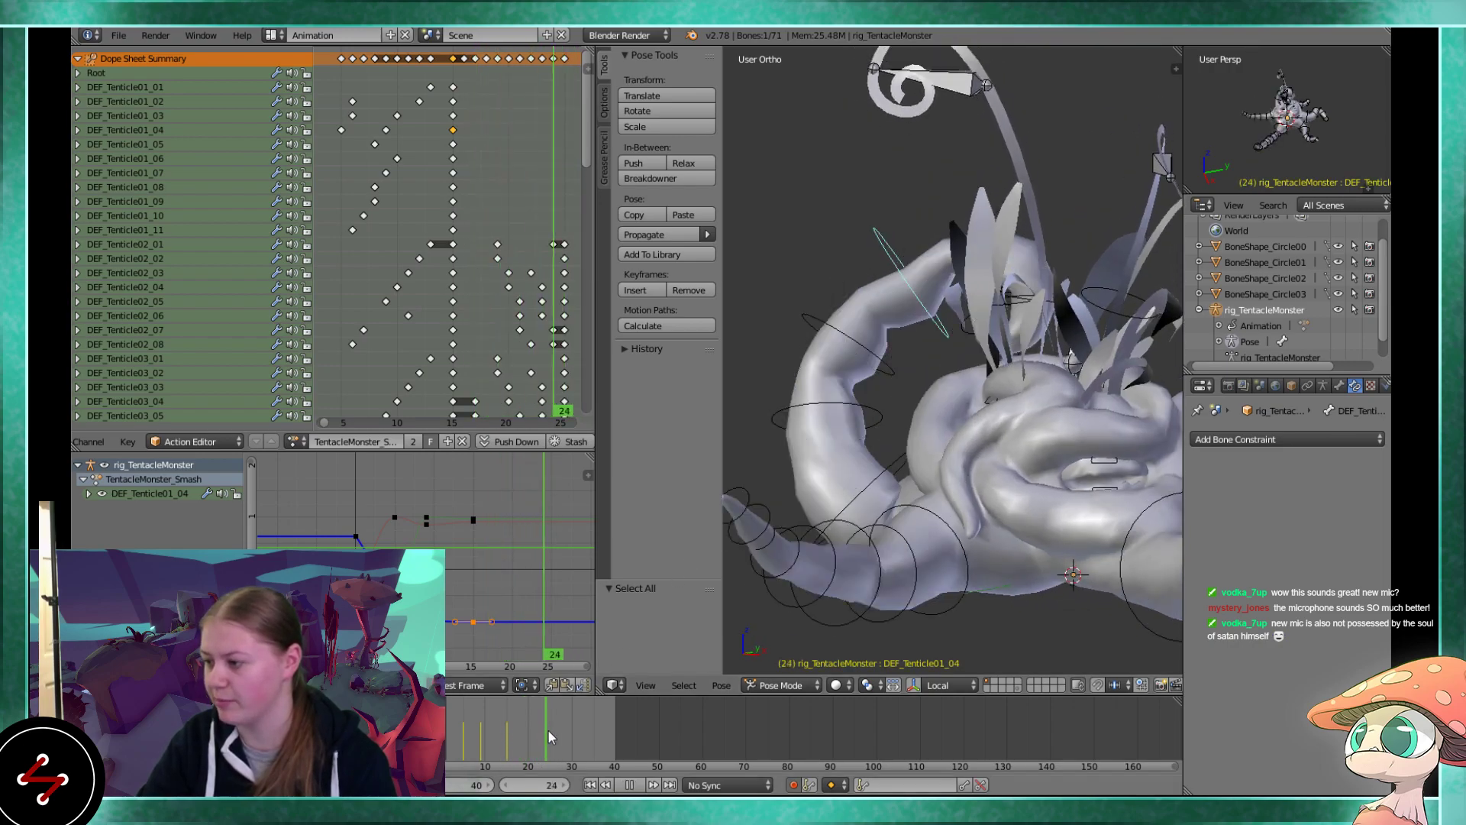
left_click(506, 718)
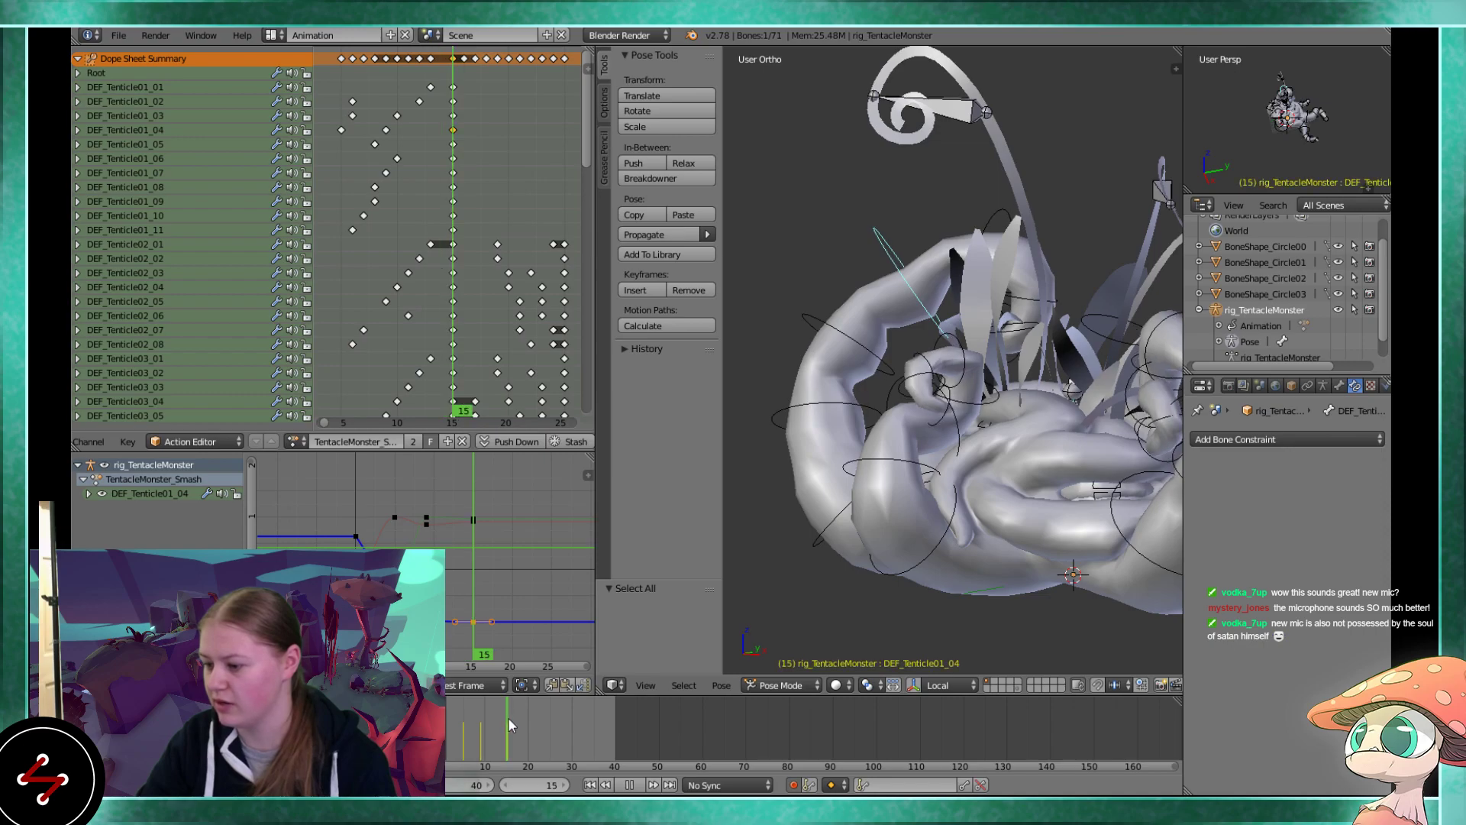
left_click_drag(509, 718, 530, 723)
middle_click_drag(840, 543, 960, 341)
key("t")
middle_click_drag(886, 489, 854, 392)
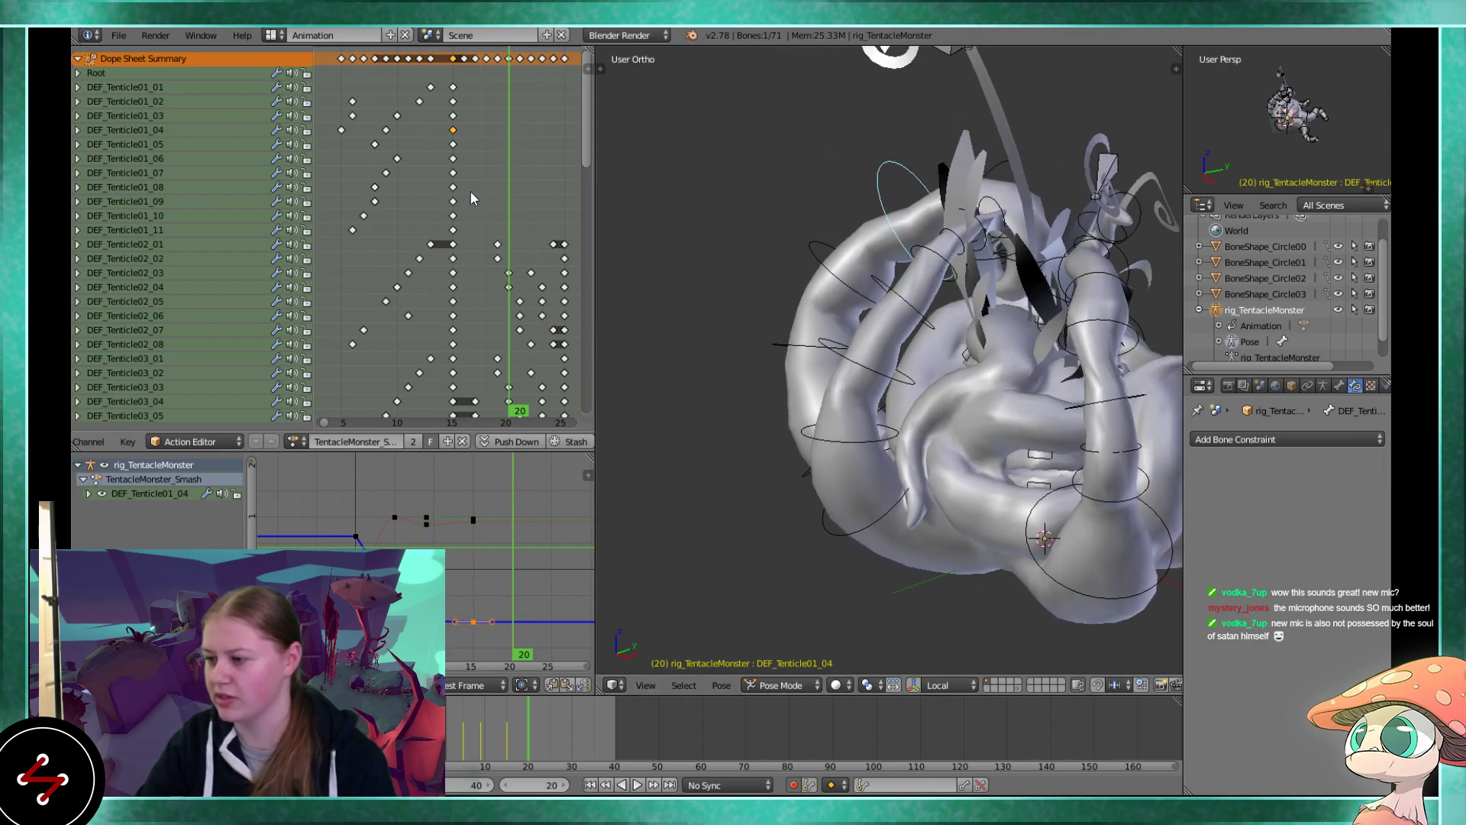
key("alt+a")
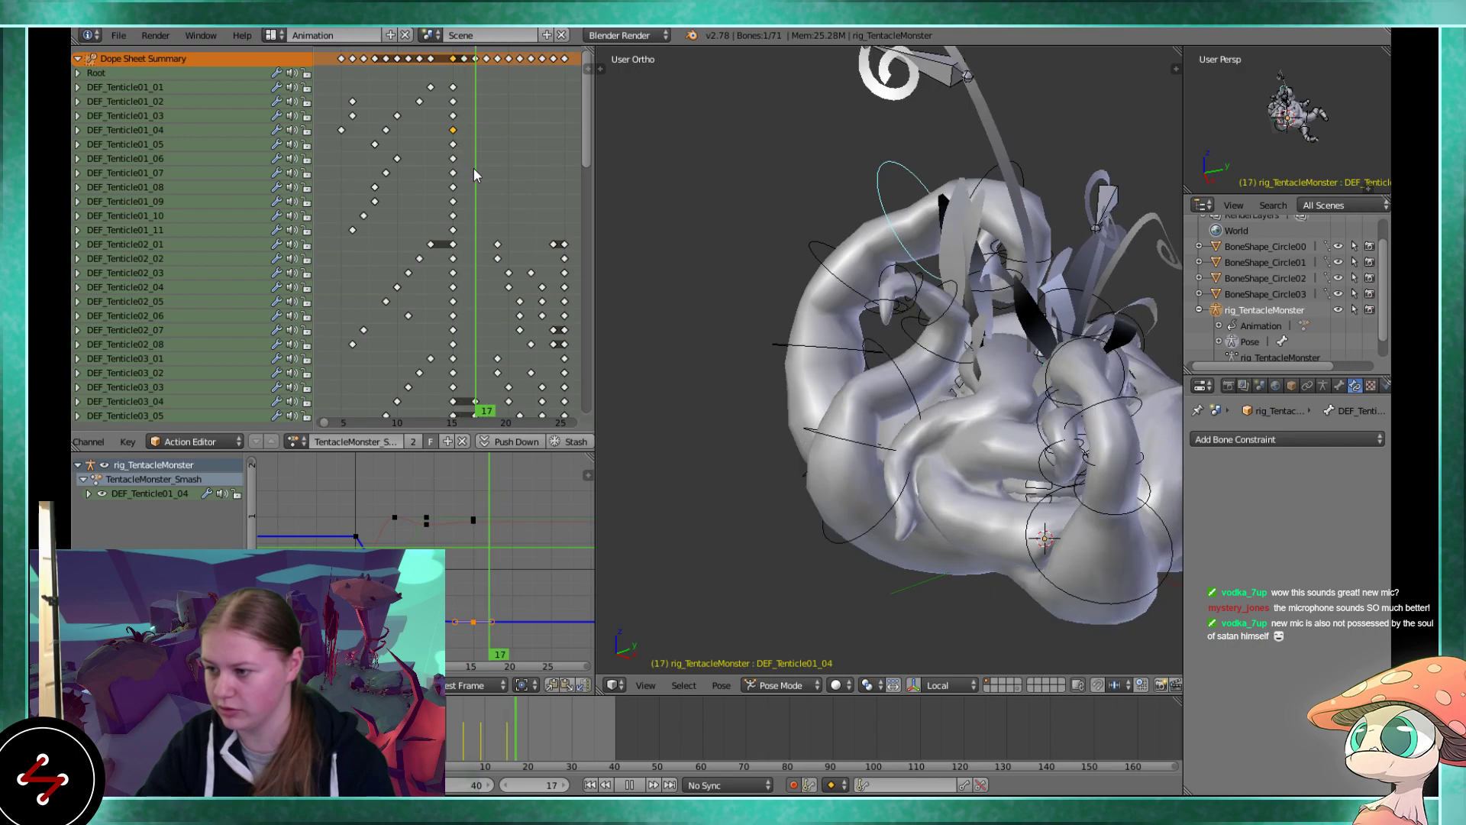
key("alt+a")
middle_click_drag(493, 170, 499, 357)
middle_click_drag(878, 294, 936, 273)
Go to frame 19 and pose the first tentacle's lower bones, including DEF_Tenticle01_01 and DEF_Tenticle01_03
left_click_drag(458, 159, 495, 149)
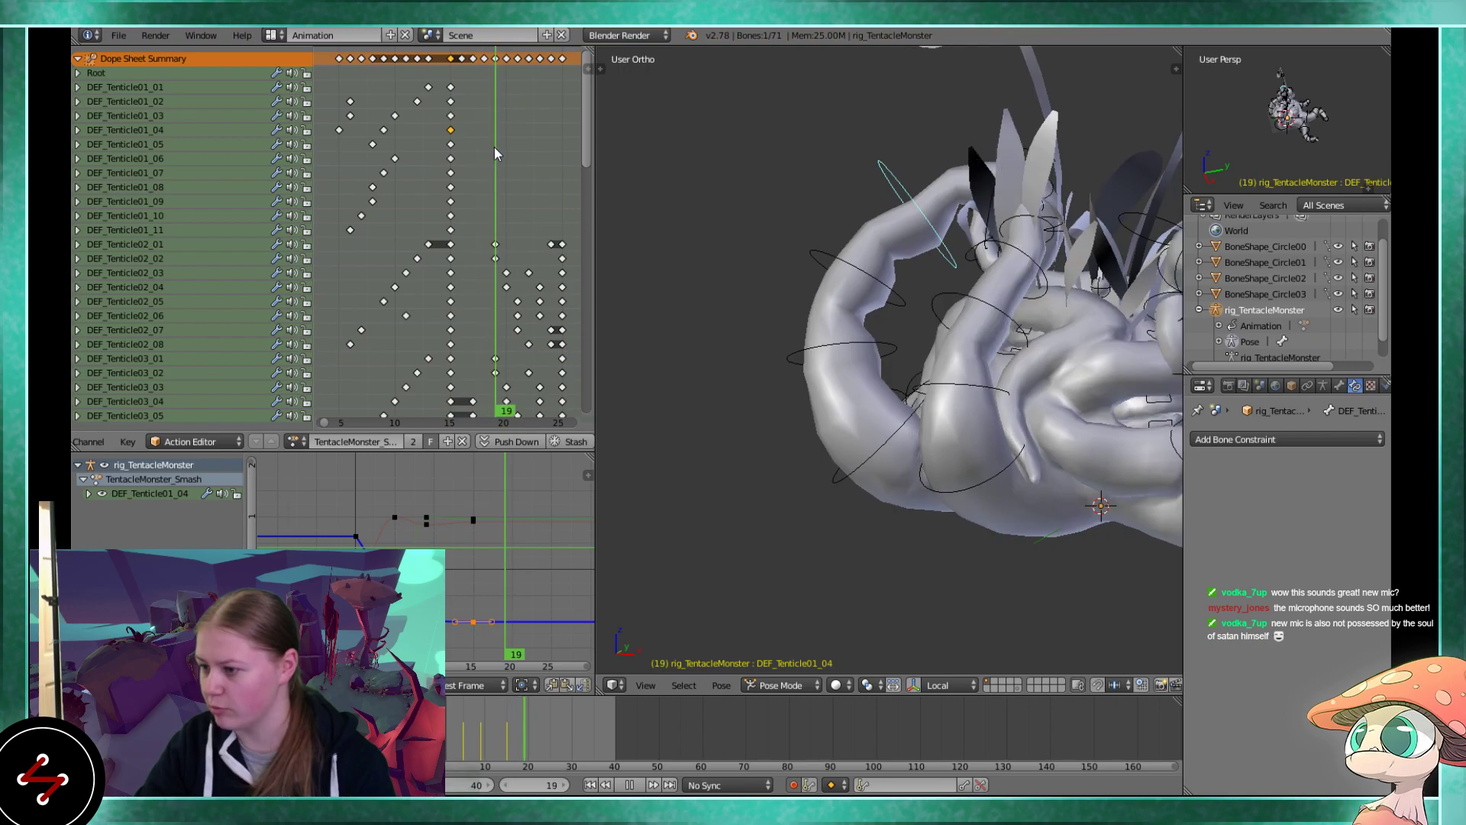
middle_click_drag(795, 215, 834, 222)
right_click(888, 457)
middle_click_drag(888, 456, 1136, 261)
right_click(944, 304)
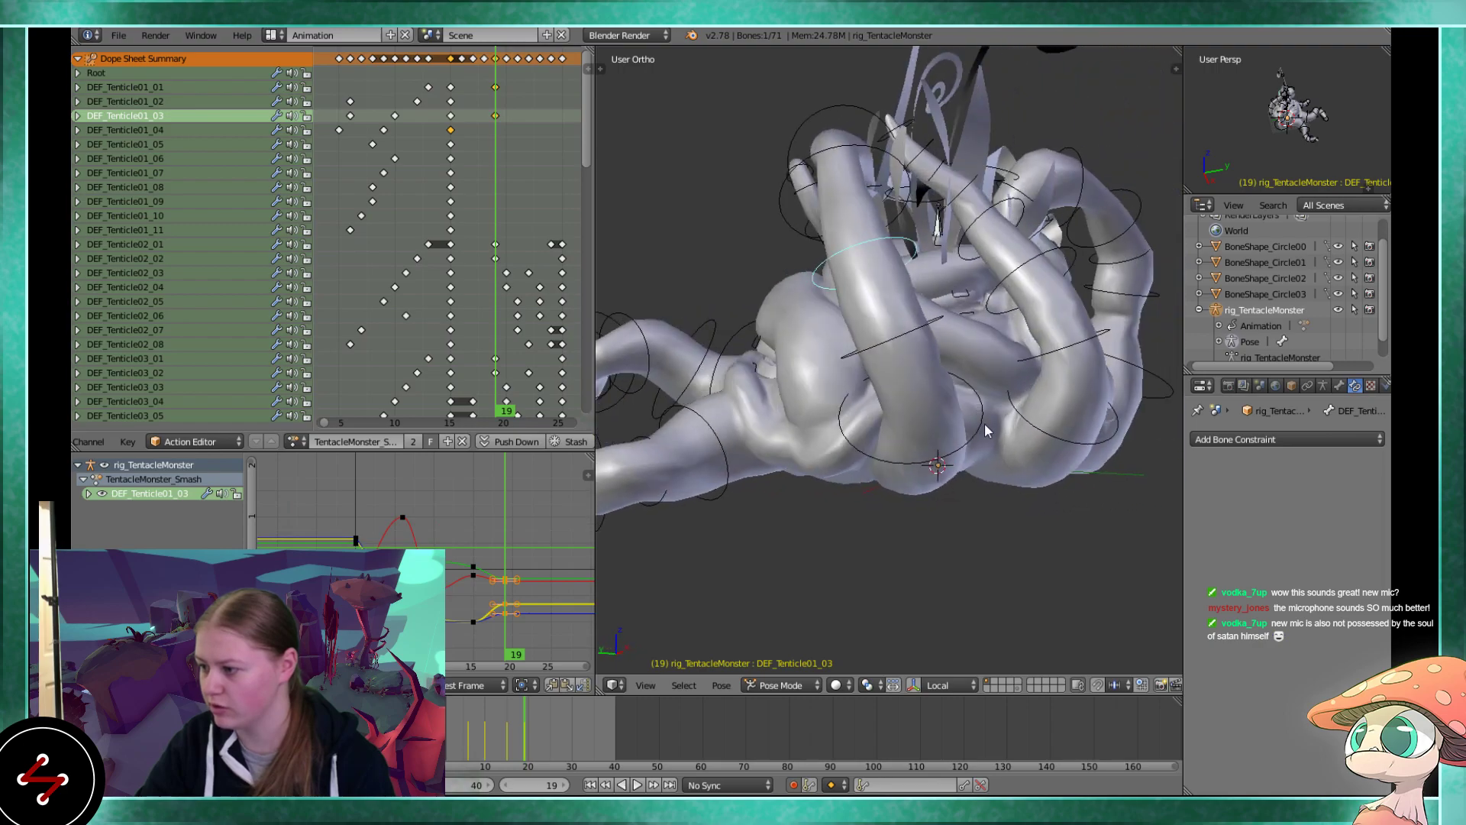
right_click(933, 323)
middle_click_drag(932, 323, 998, 276)
Rotate the first tentacle's middle bones DEF_Tenticle01_04 and DEF_Tenticle01_05 at frame 19
right_click(878, 282)
key("r")
left_click(1022, 299)
right_click(854, 269)
middle_click_drag(855, 269, 920, 336)
key("r")
left_click(961, 300)
Rotate the DEF_Tenticle01_06 bone at frame 19 with free trackball rotation to start uncurling the tentacle's upper part
right_click(873, 334)
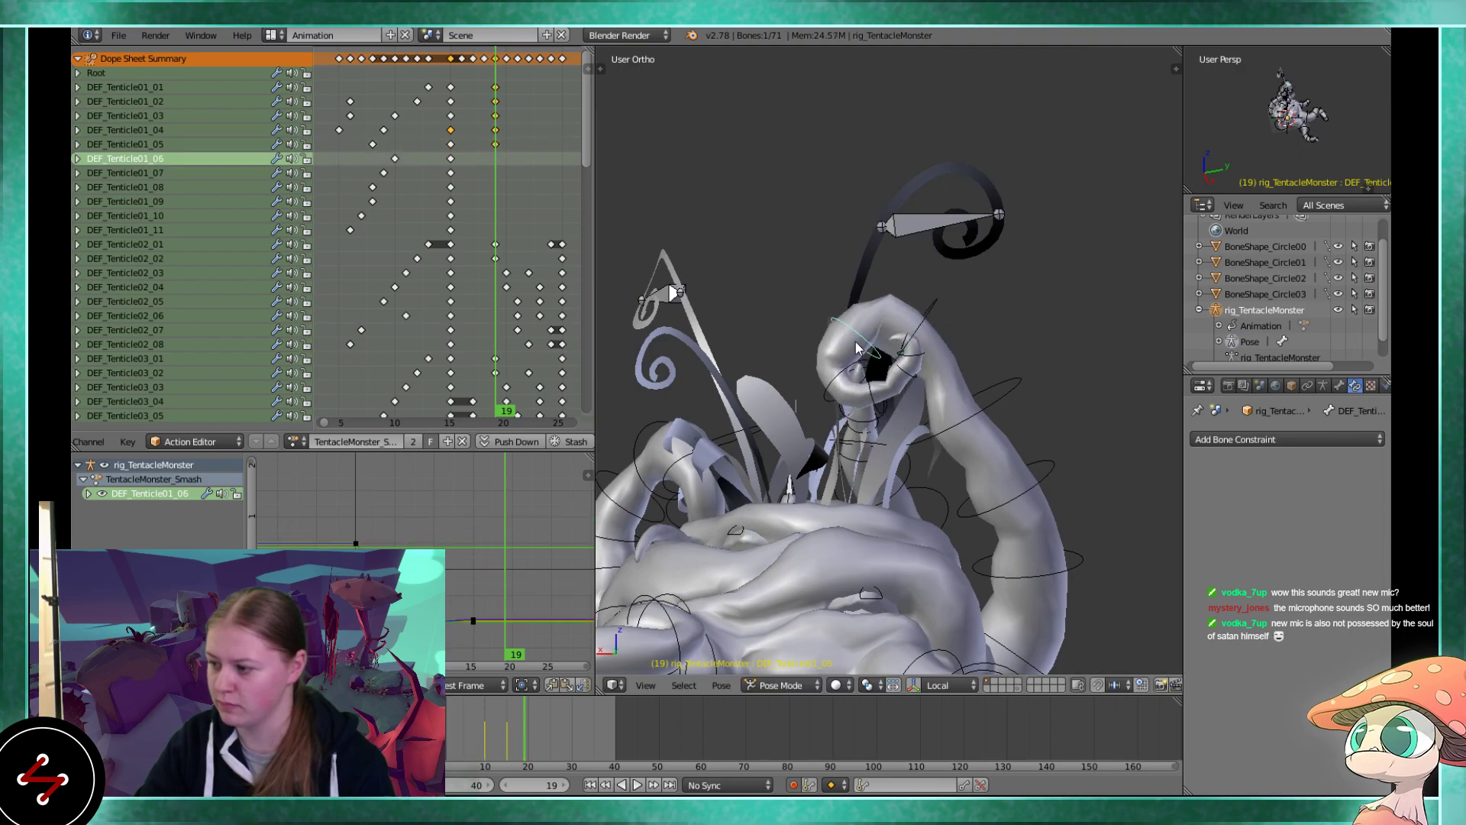
key("r")
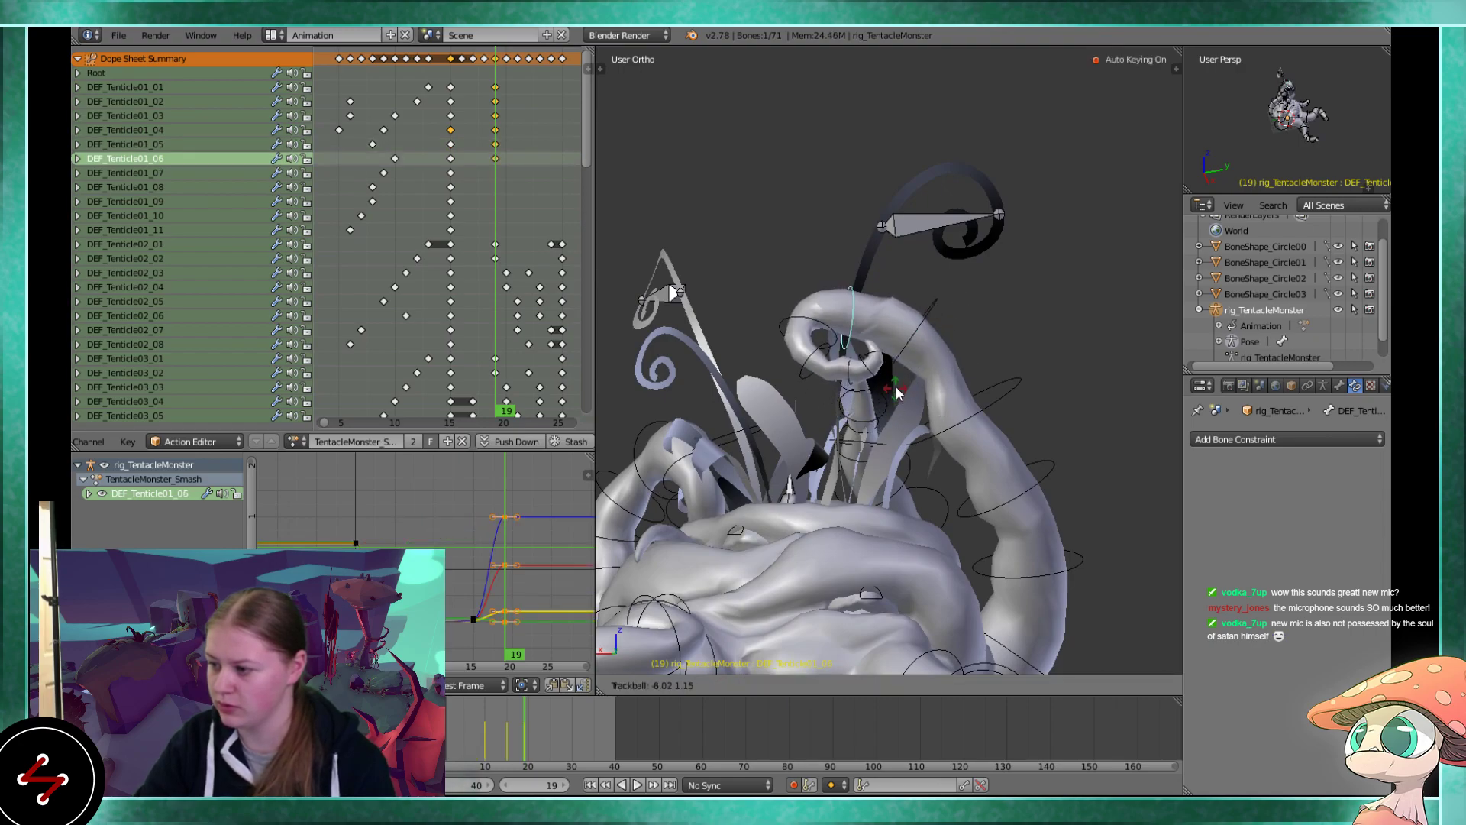
left_click(909, 346)
scroll(841, 328, "up", 3)
key("r")
key("r")
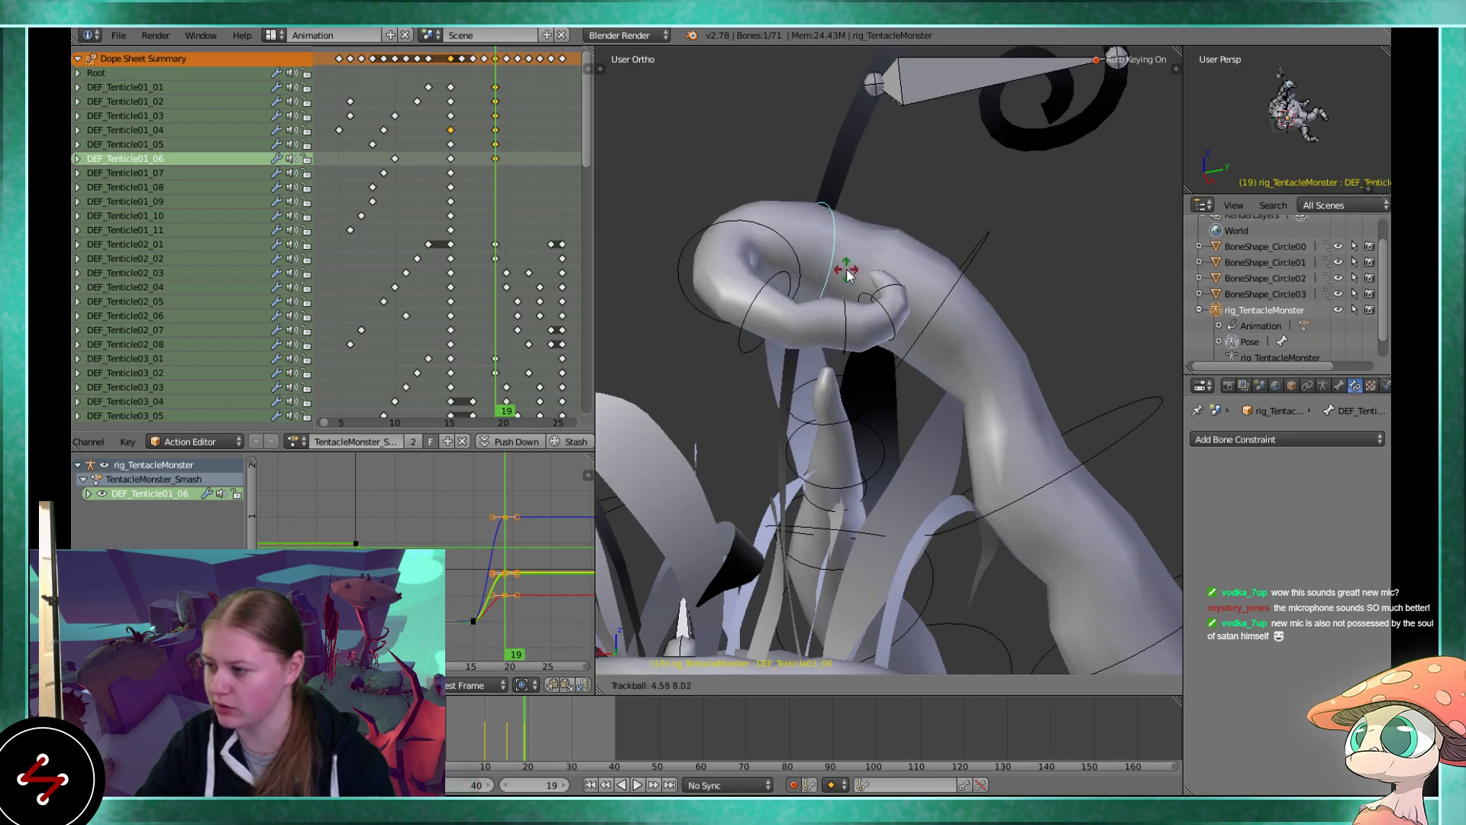
left_click(784, 318)
Rotate the DEF_Tenticle01_07 bone at frame 19, refining it from different view angles to open the tentacle's curl
middle_click_drag(731, 209, 853, 376)
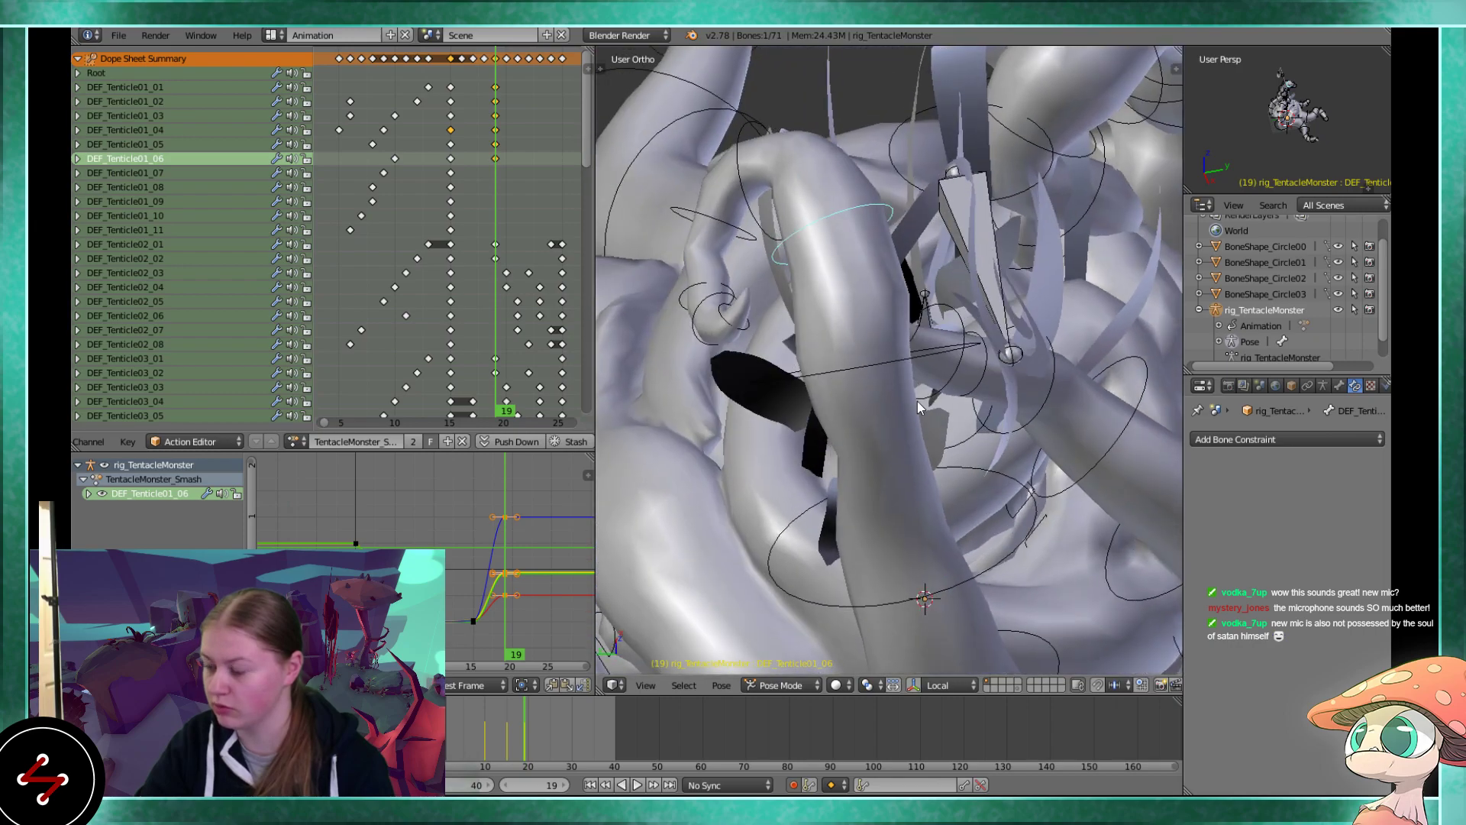
right_click(730, 173)
middle_click_drag(730, 173, 871, 97)
key("r")
left_click(916, 263)
mouse_move(916, 263)
middle_mouse_down()
mouse_move(848, 267)
mouse_move(902, 283)
middle_mouse_up()
key("r")
left_click(812, 304)
key("r")
left_click(997, 264)
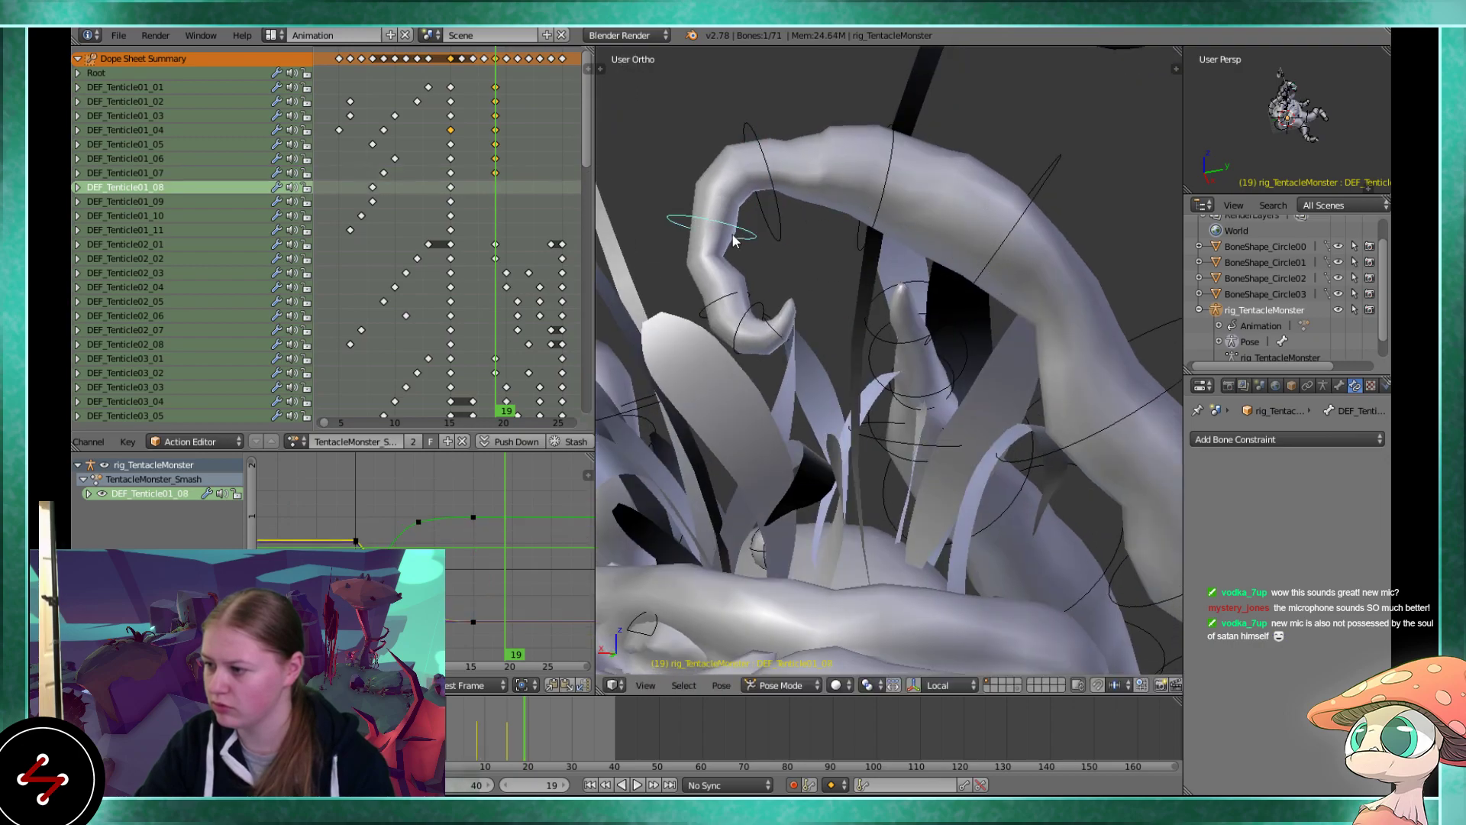
Rotate DEF_Tenticle01_08 outward at frame 19 and readjust DEF_Tenticle01_07 to extend the tentacle's end
right_click(733, 241)
key("r")
left_click(783, 249)
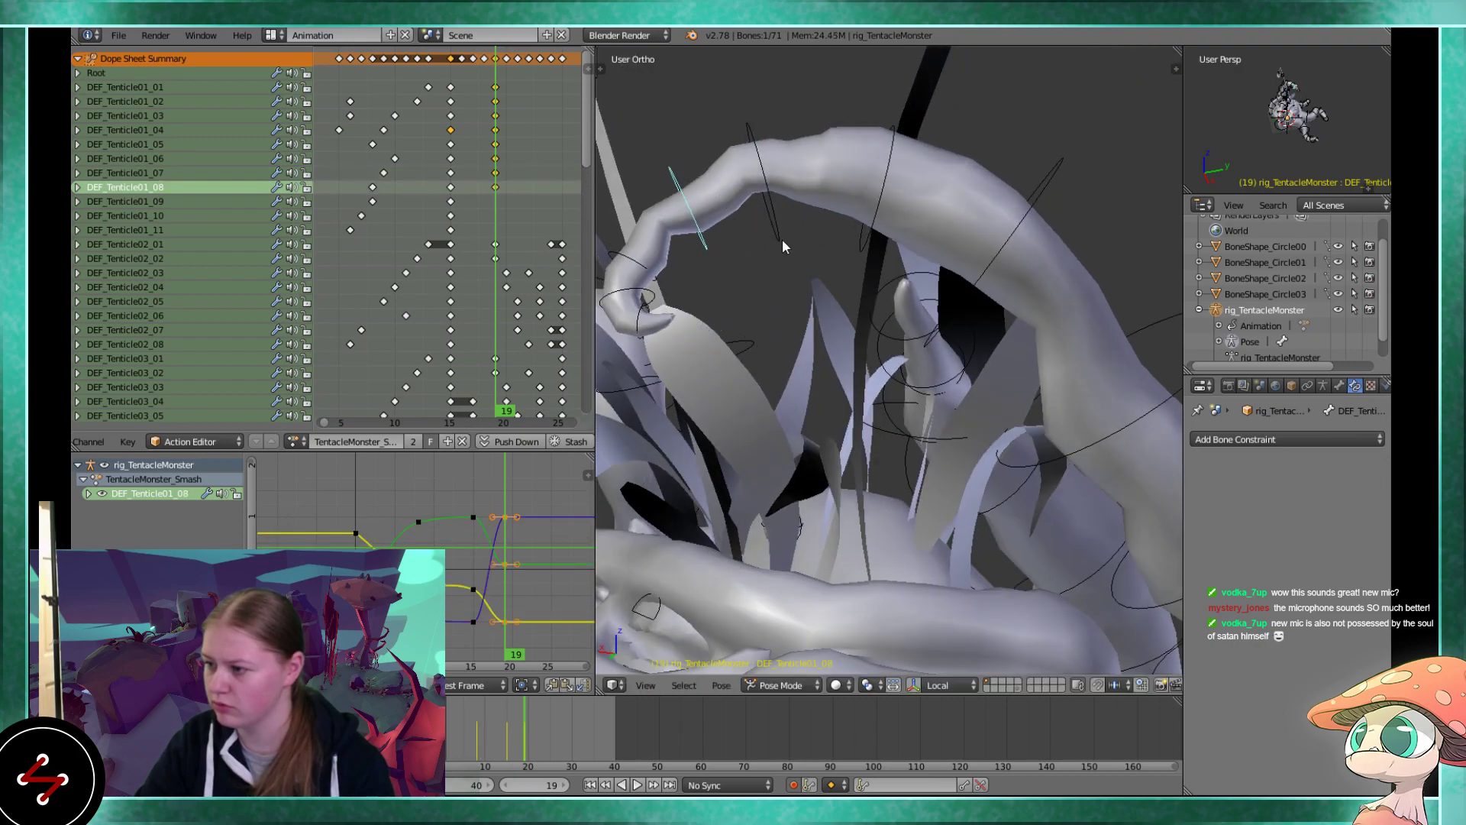
right_click(782, 249)
key("r")
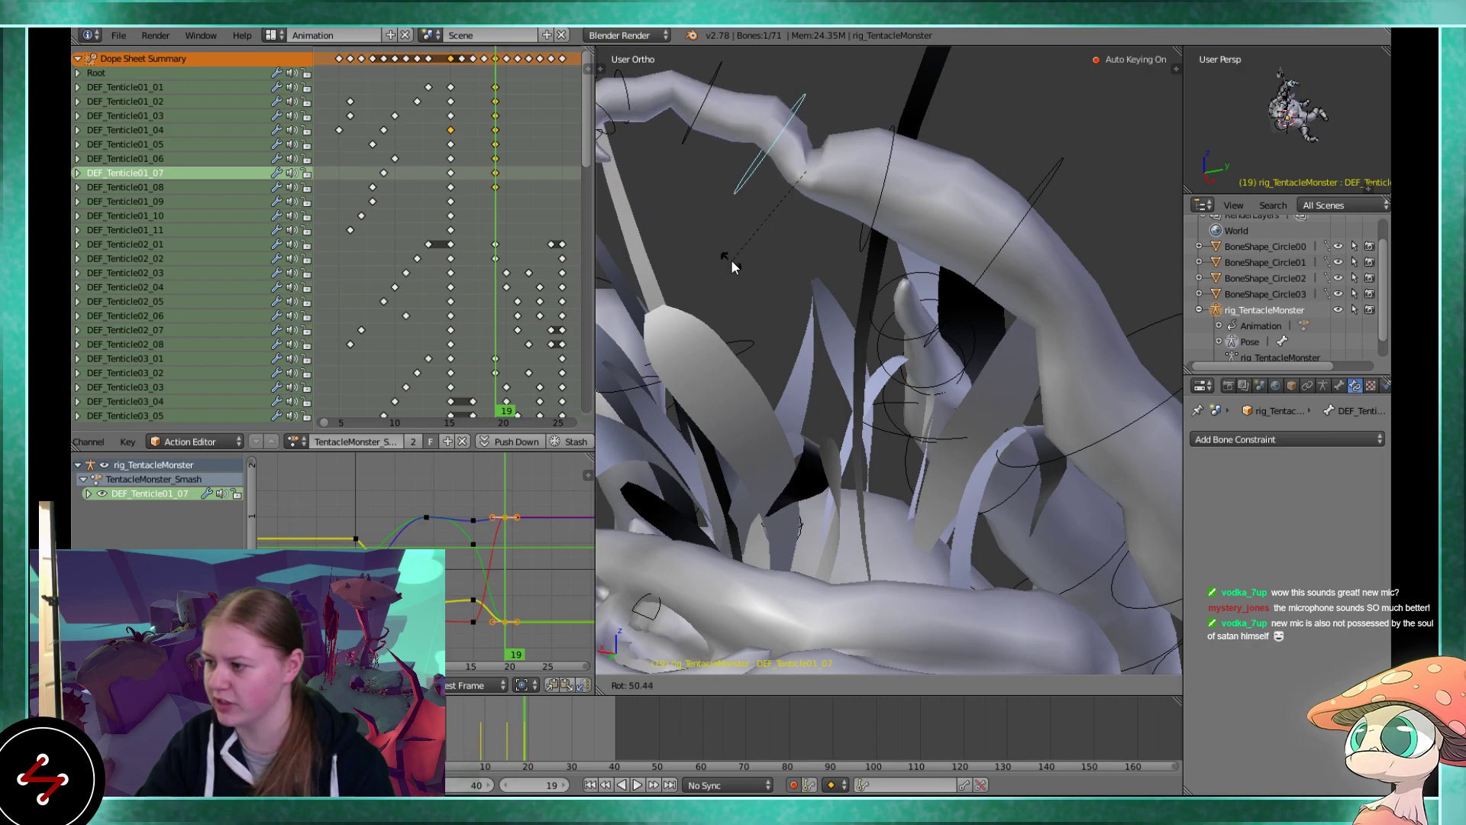
left_click(777, 257)
Rotate the tentacle's tip bones from DEF_Tenticle01_09 to DEF_Tenticle01_11 at frame 19 to unroll the tip
middle_click_drag(776, 256, 843, 336)
right_click(798, 333)
key("r")
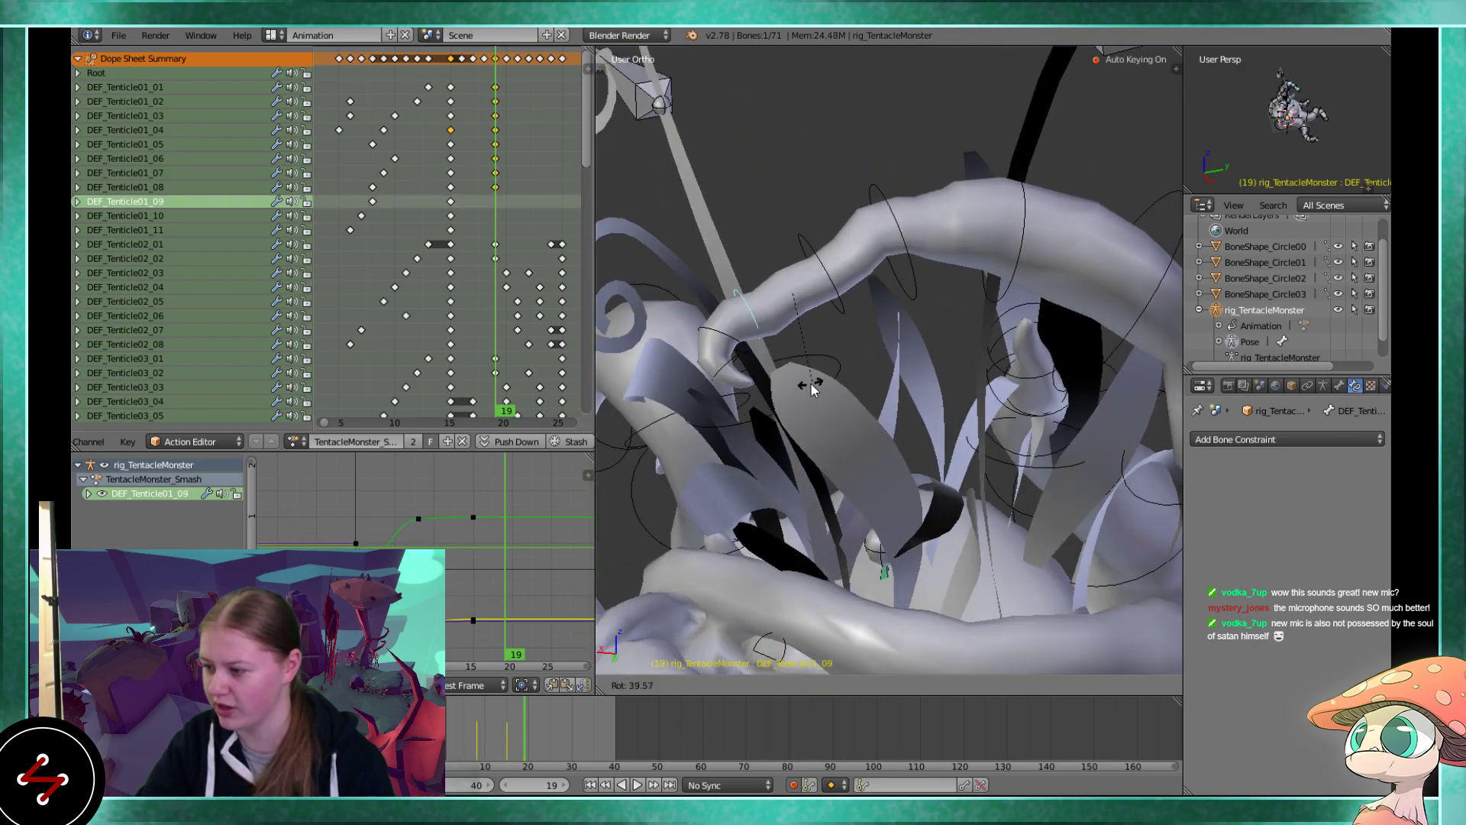
left_click(784, 379)
right_click(759, 343)
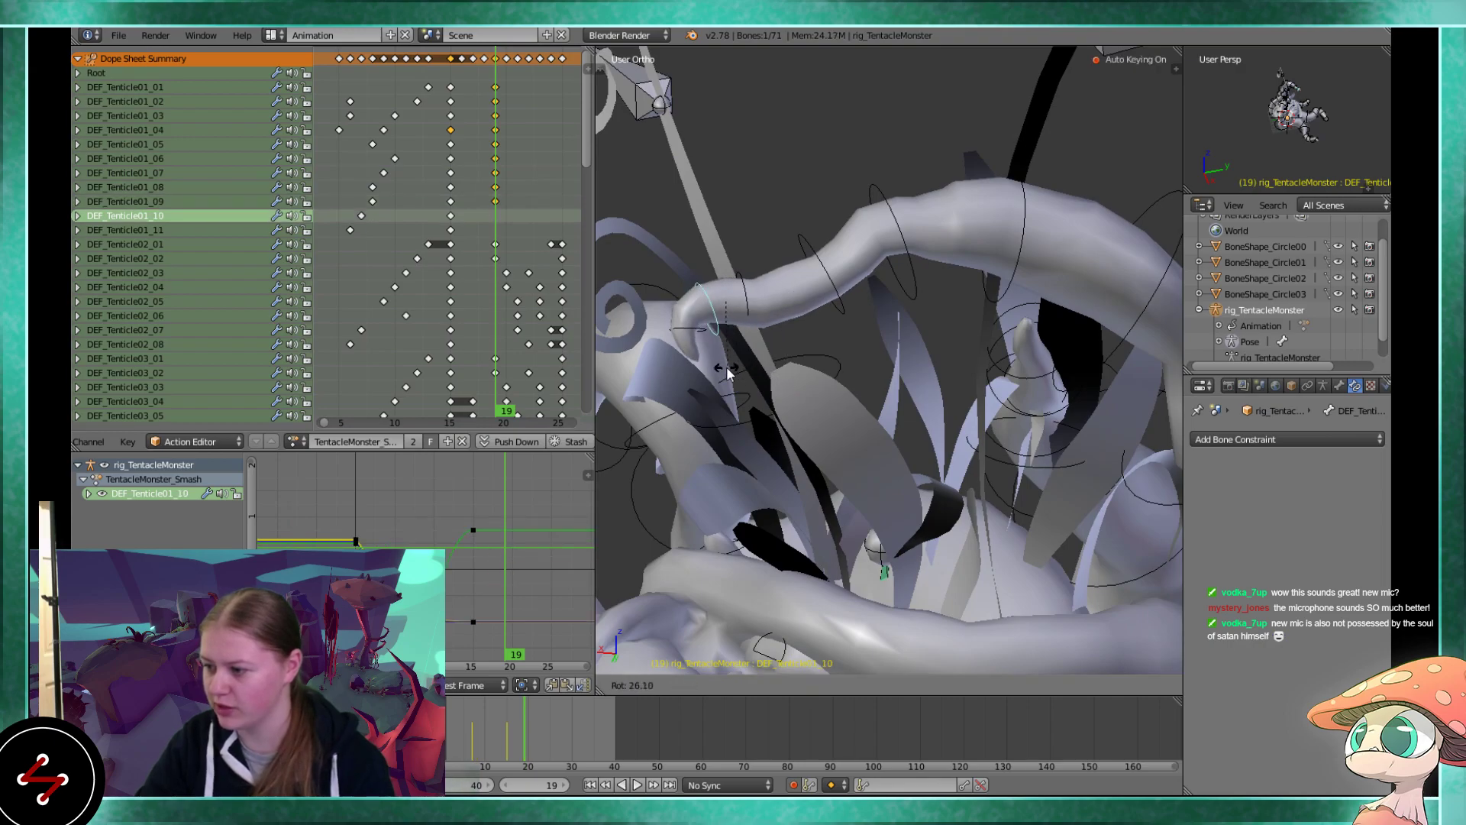
right_click(691, 325)
left_click(685, 367)
Select the DEF_Tenticle01_05 bone and scrub the animation around frame 18 to check the uncurling motion
middle_click_drag(685, 367, 893, 244)
right_click(938, 337)
right_click(938, 281)
scroll(837, 300, "down", 4)
key("alt+a")
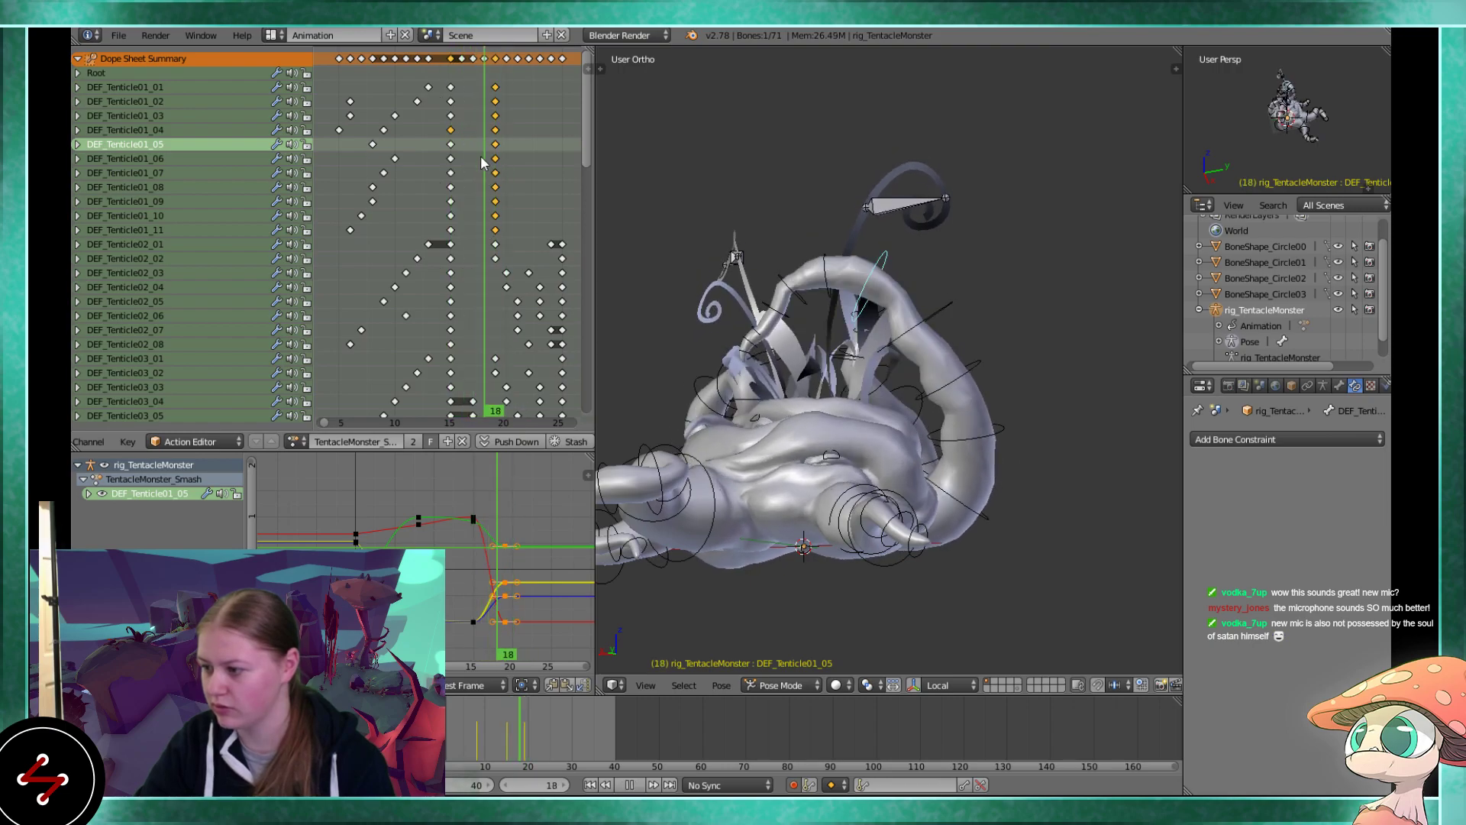
key("alt+a")
Fine-tune the rotations of DEF_Tenticle01_08 and DEF_Tenticle01_07 at frame 19 to smooth the tentacle's extended end
middle_click_drag(718, 298, 770, 286)
right_click(770, 285)
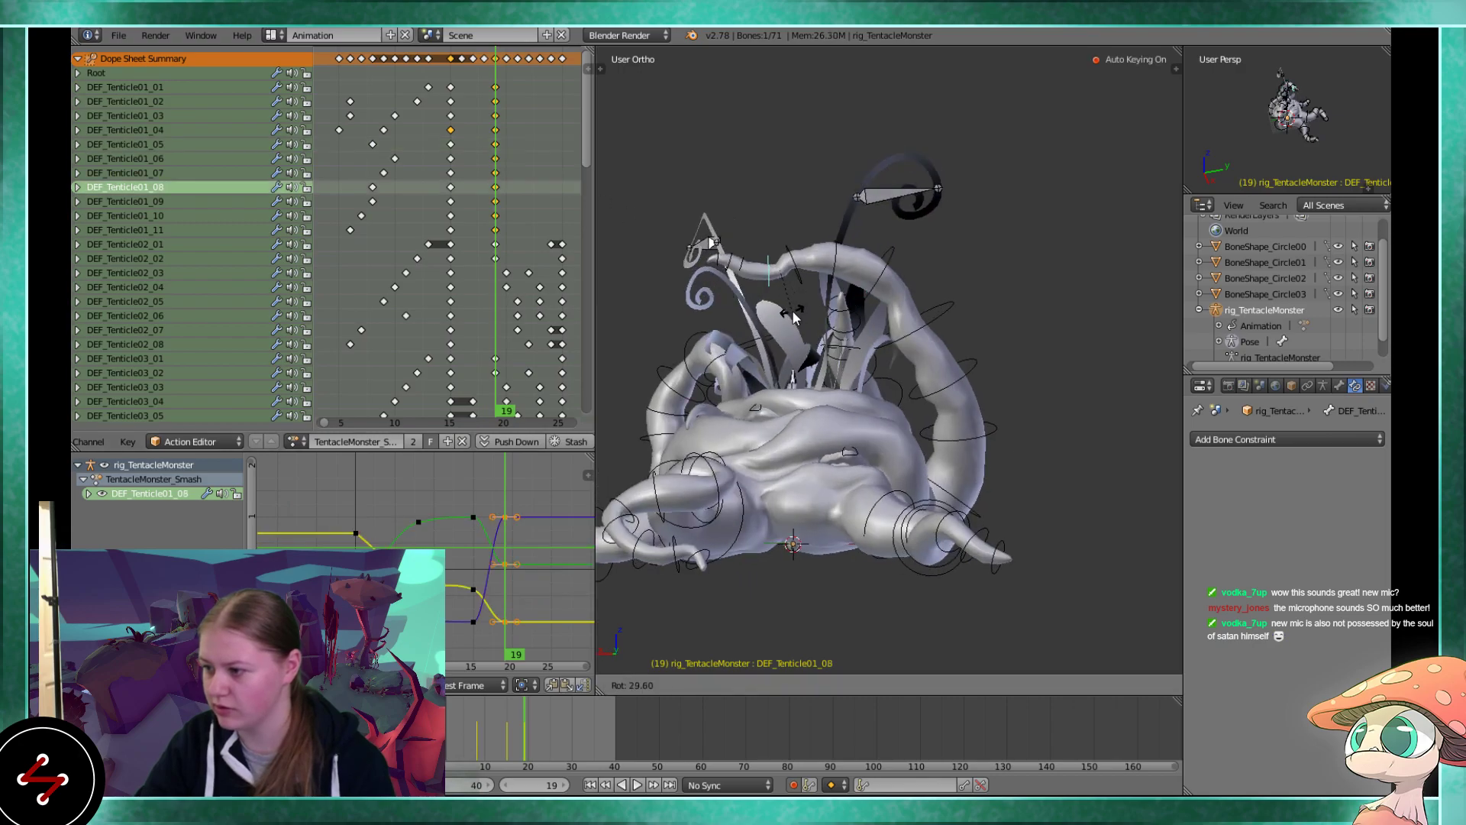
right_click(795, 269)
key("r")
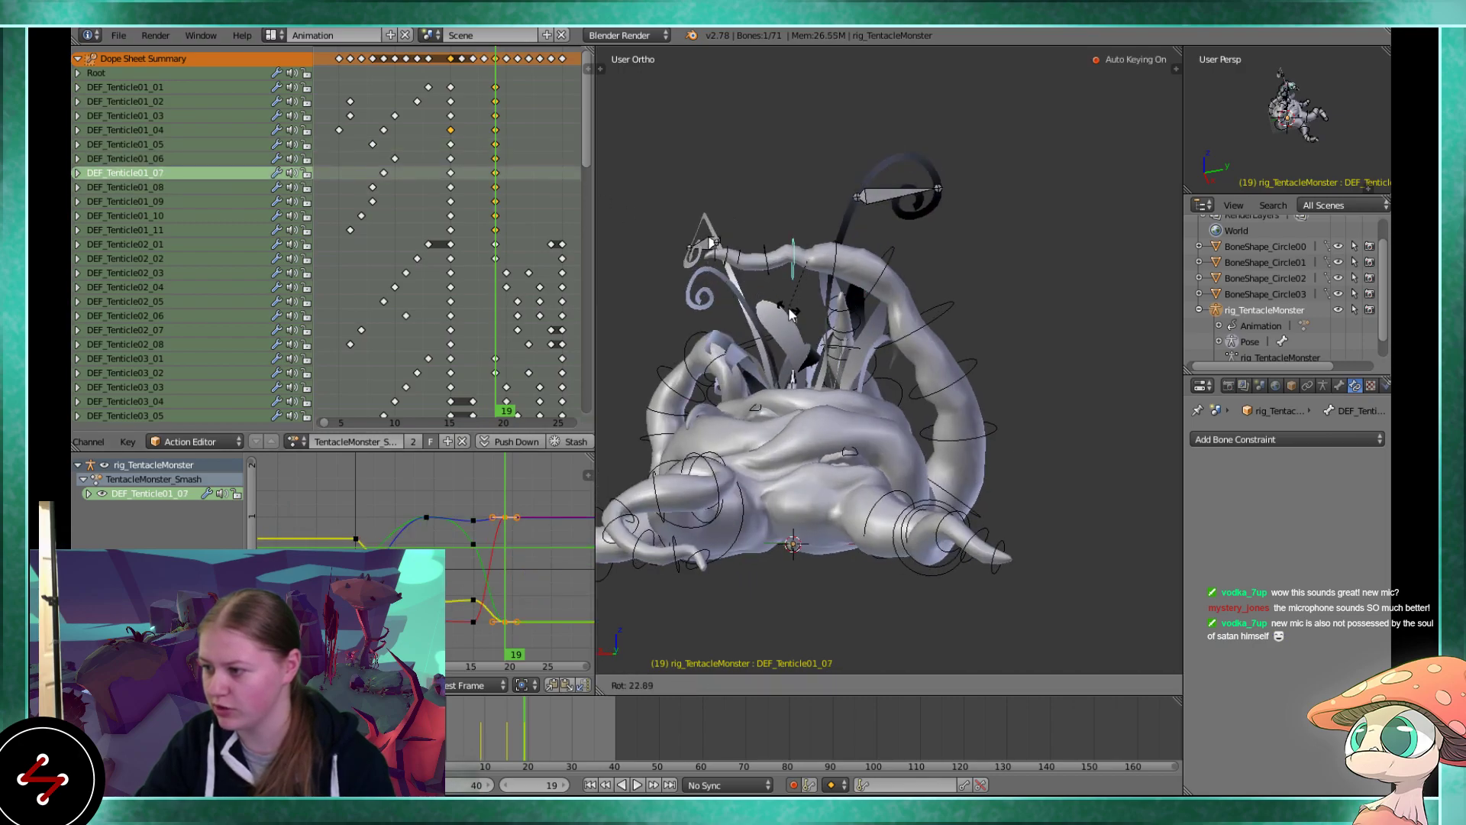
left_click(802, 317)
right_click(783, 315)
key("r")
left_click(789, 315)
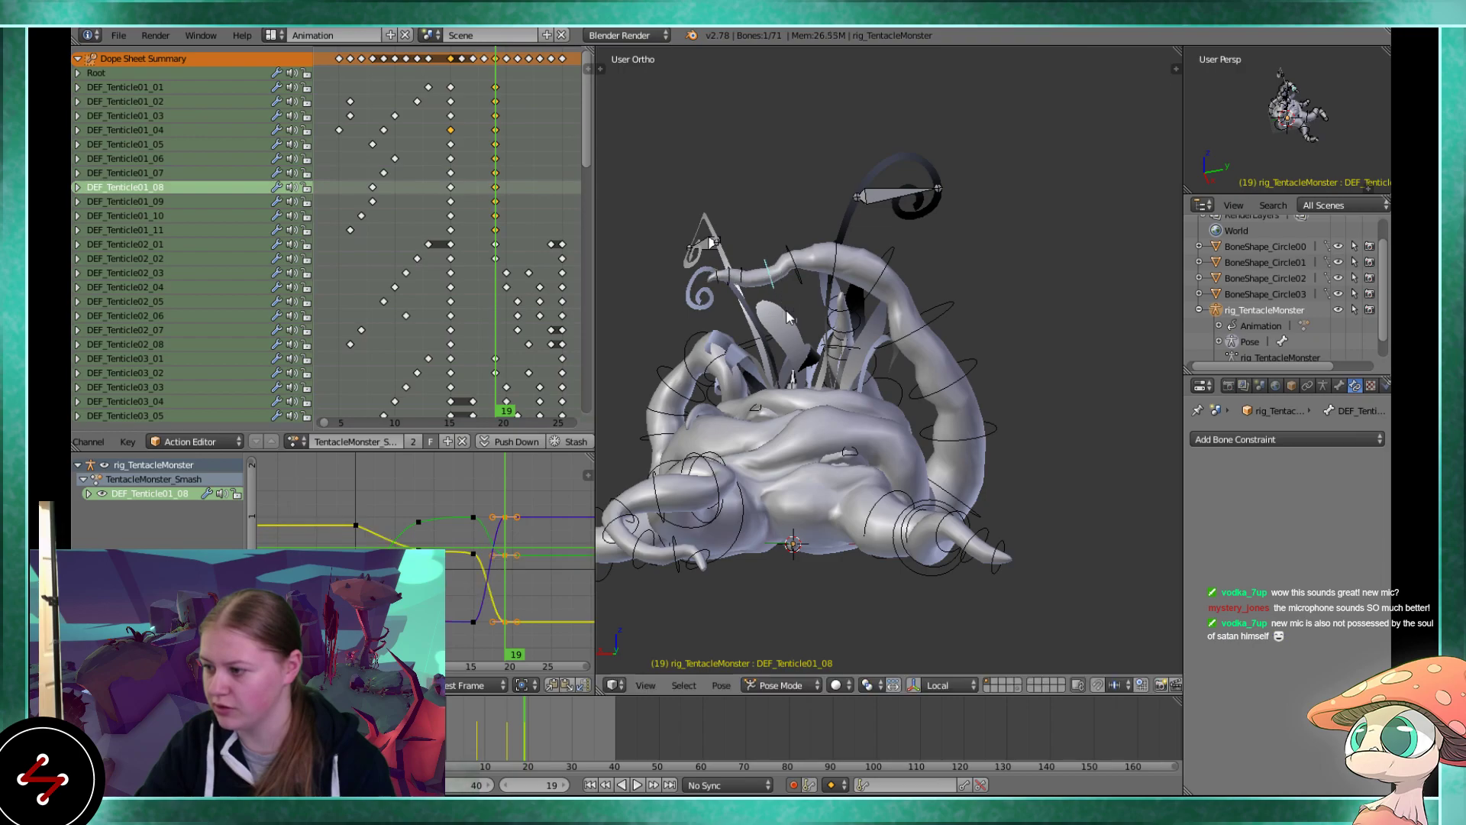
Play and scrub the smash animation between frames 15 and 25, reviewing the first tentacle's motion against the other tentacles
key("alt+a")
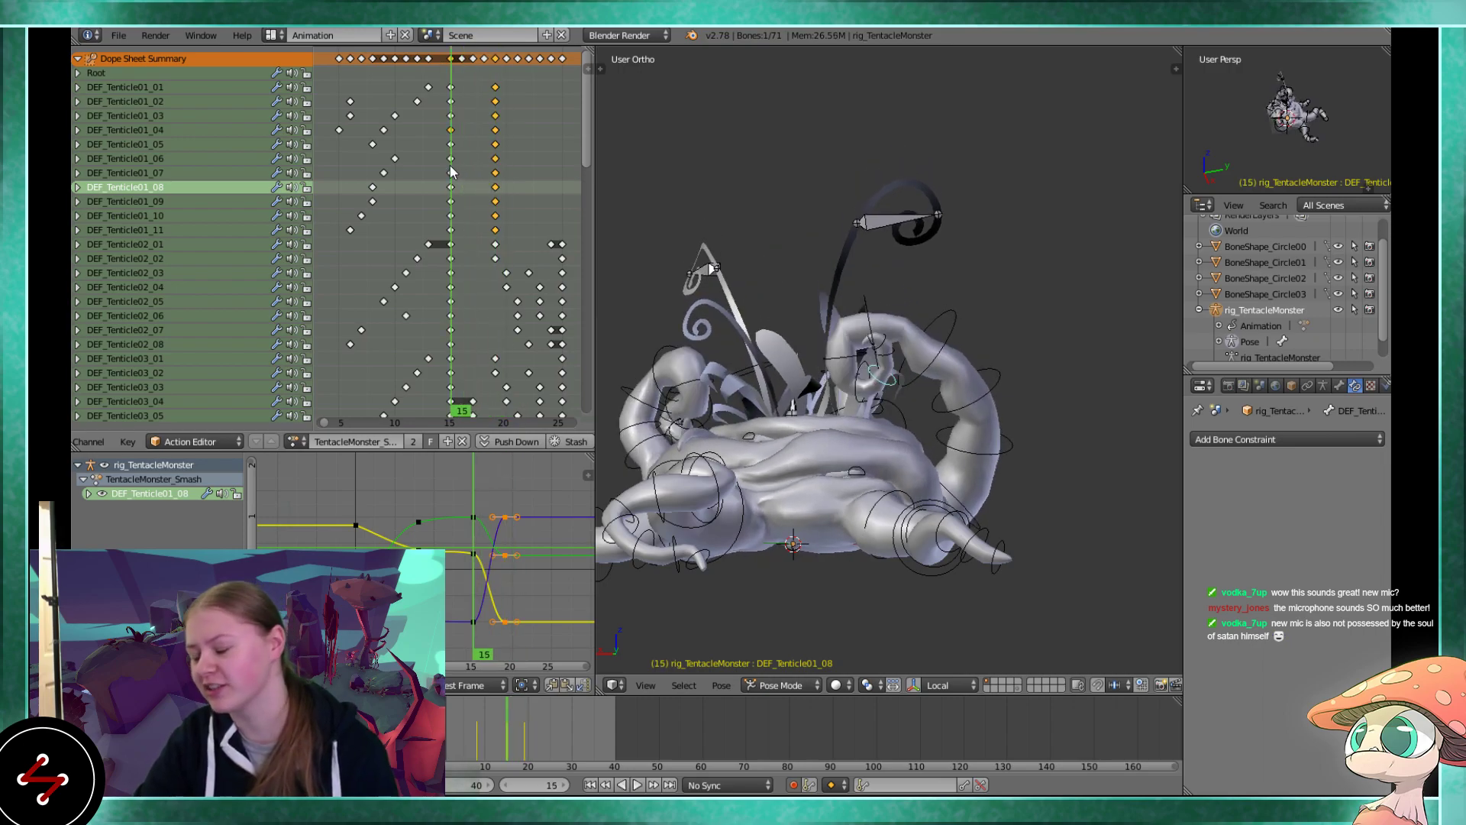
key("alt+a")
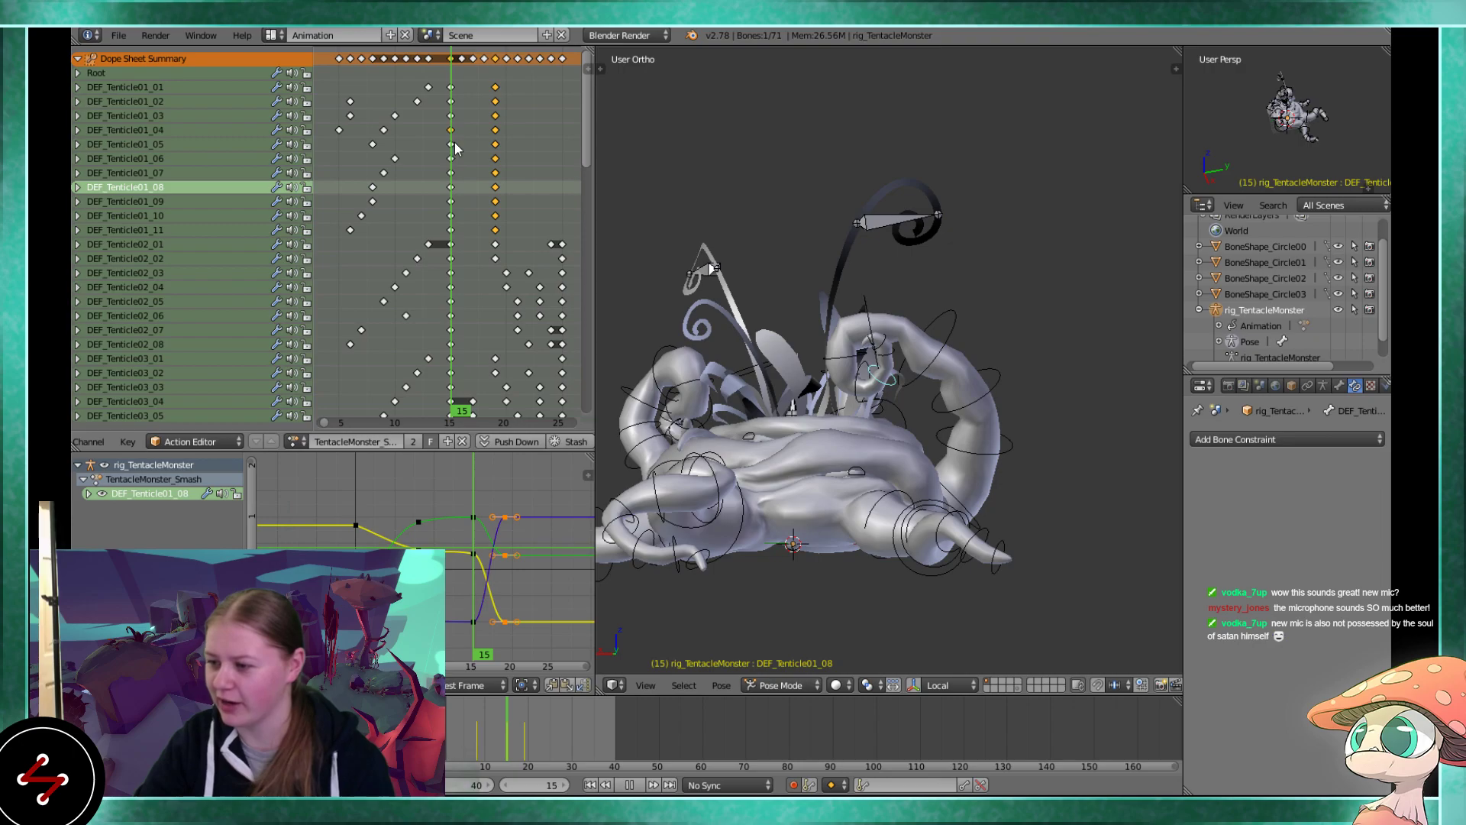
key("alt+a")
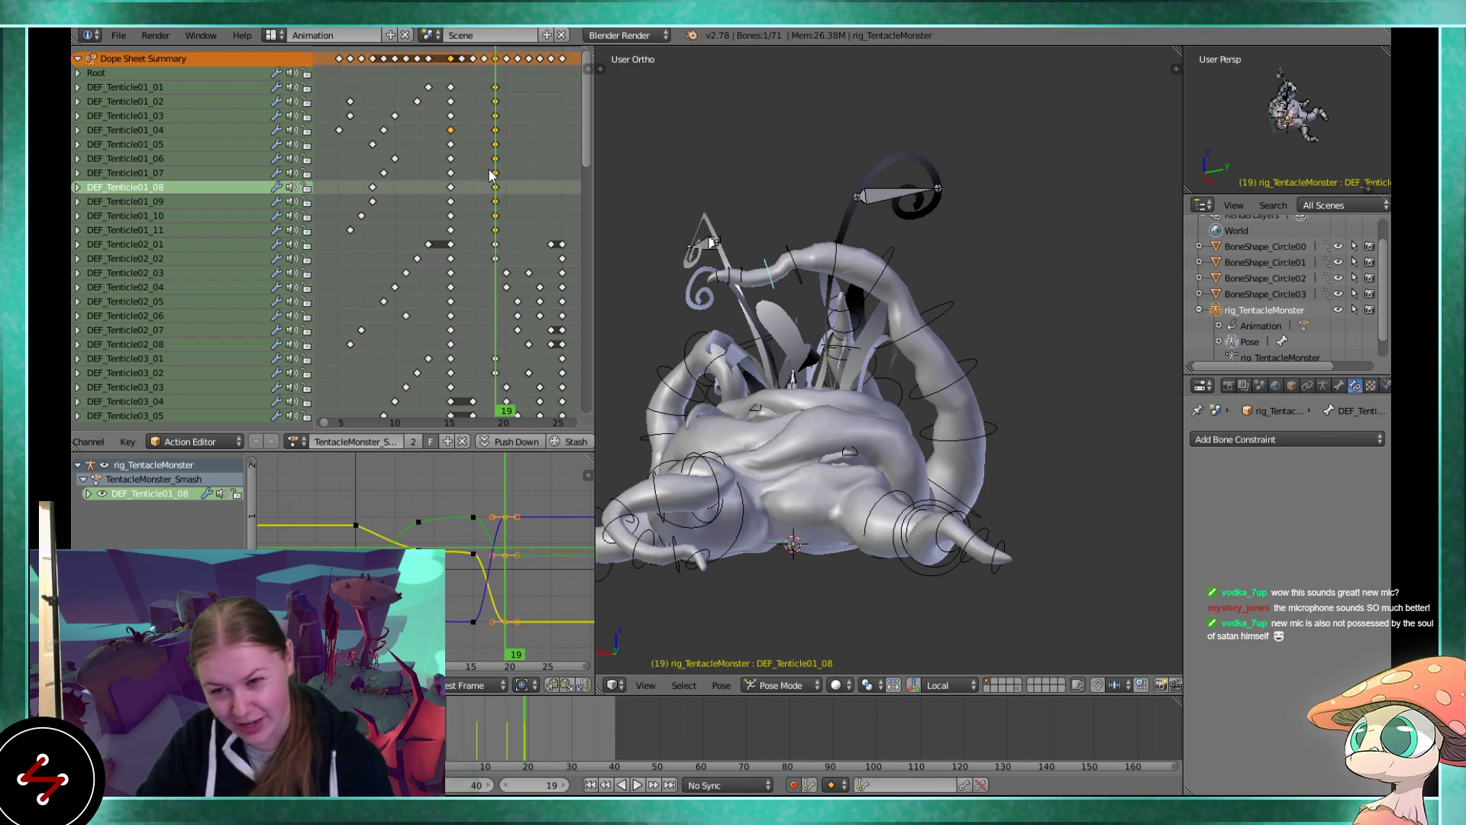
key("alt+a")
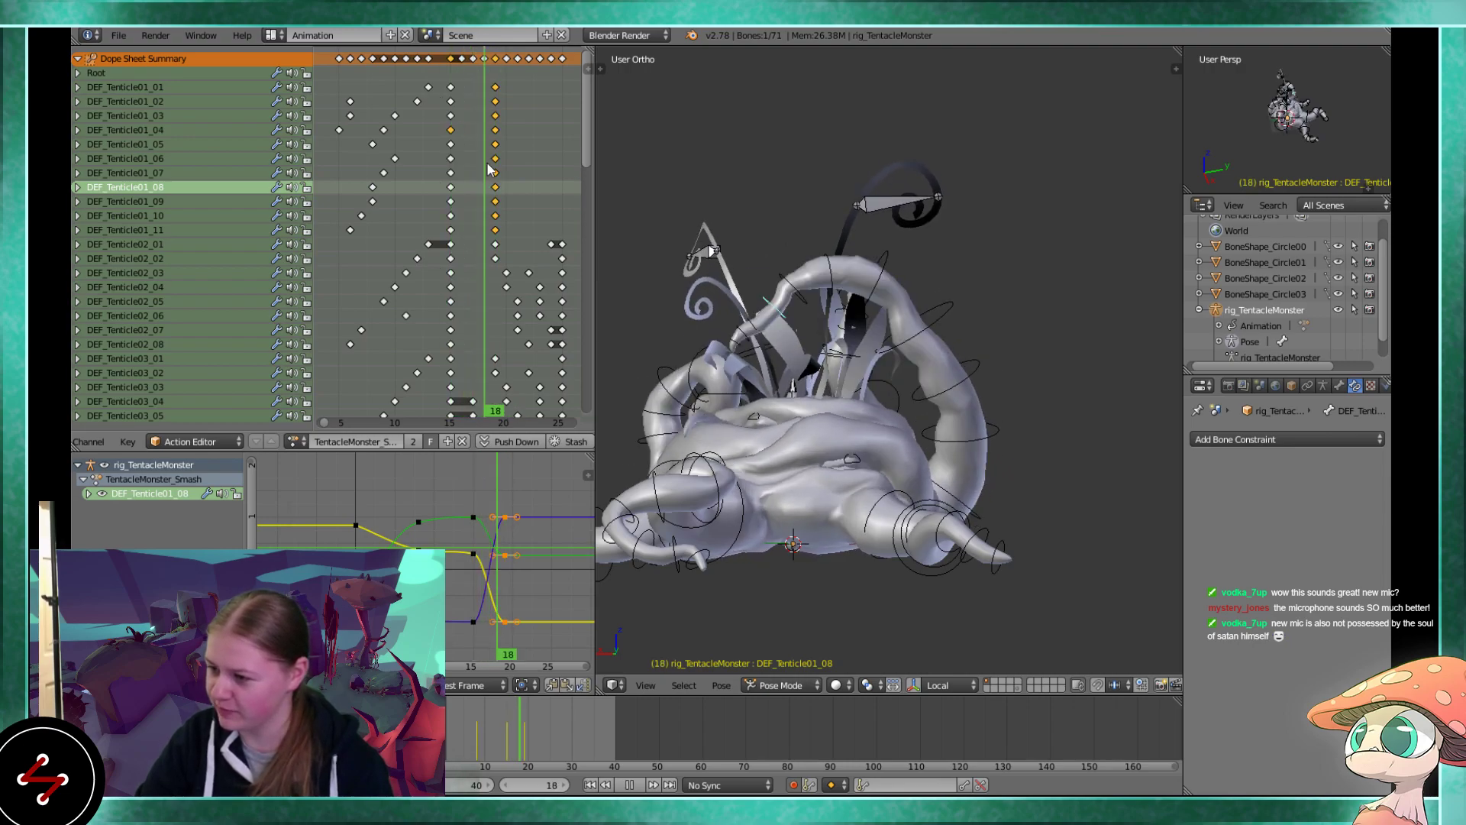
middle_click_drag(707, 314, 1049, 389)
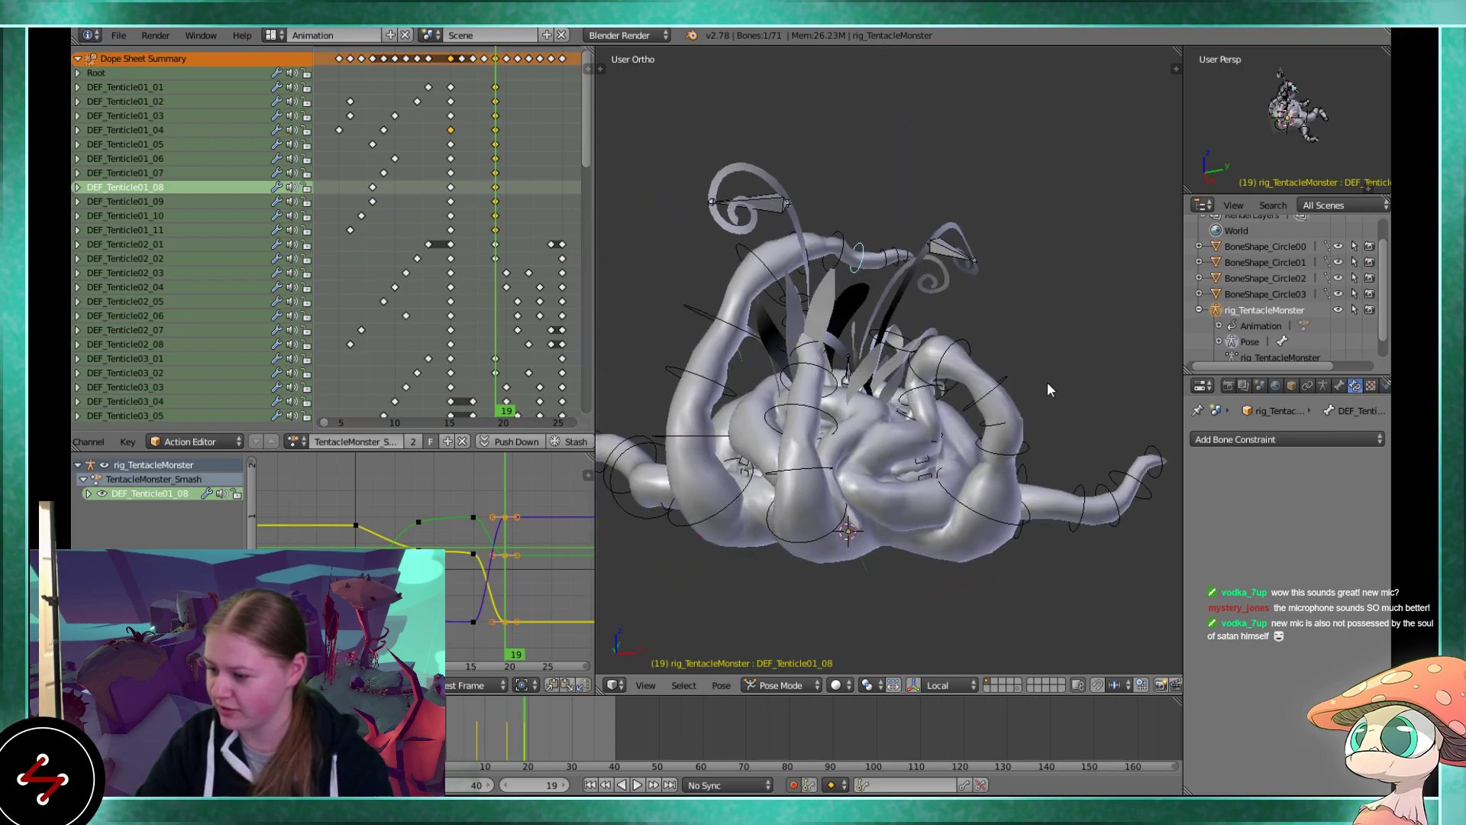
left_click_drag(502, 244, 562, 250)
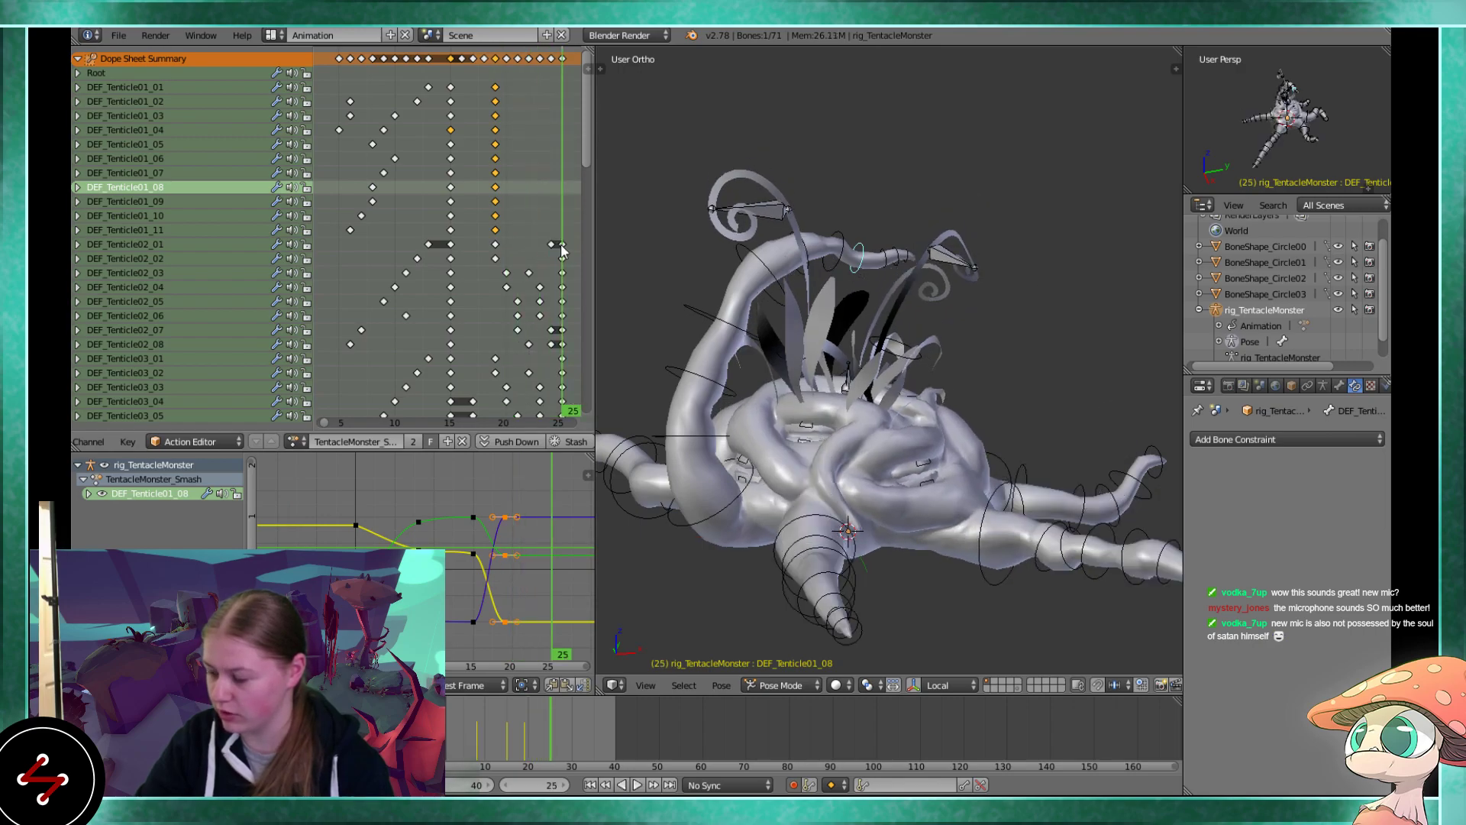
middle_click_drag(901, 425, 810, 321)
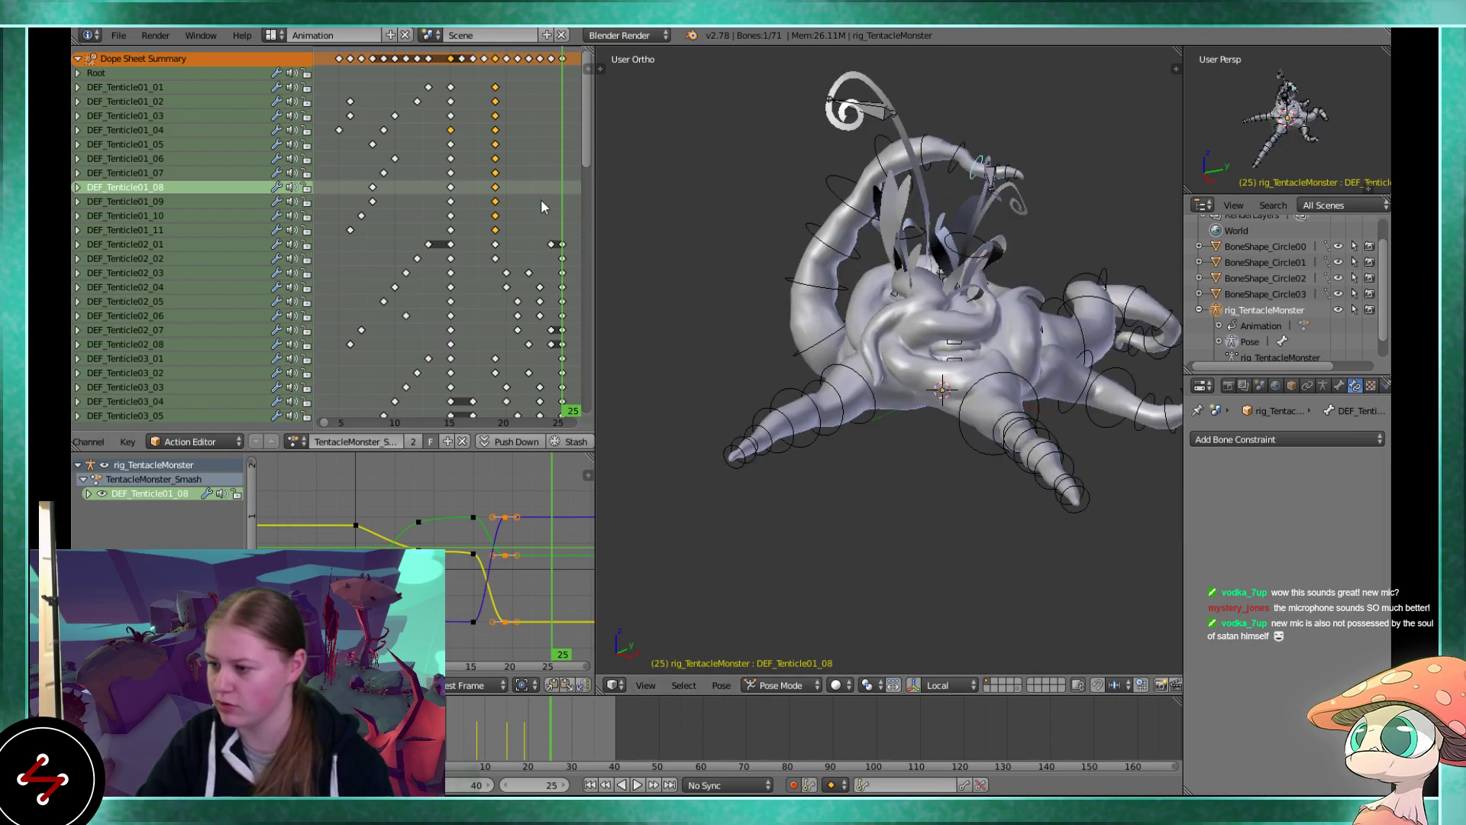
key("alt+a")
middle_click_drag(535, 306, 509, 217)
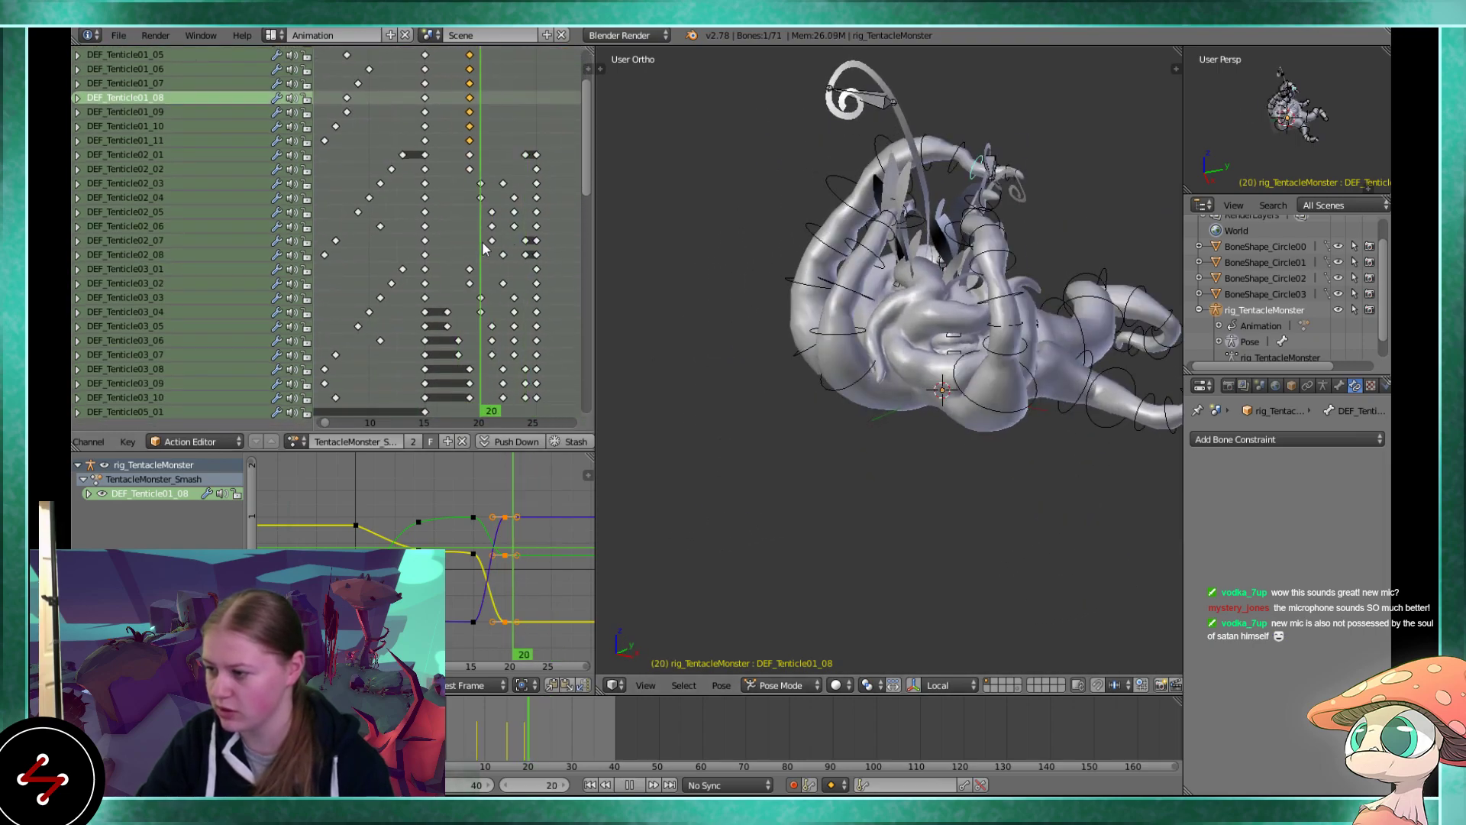
Play the smash animation, stop at frame 25, and select the raised tentacle's base bone DEF_Tenticle01_01
key("alt+a")
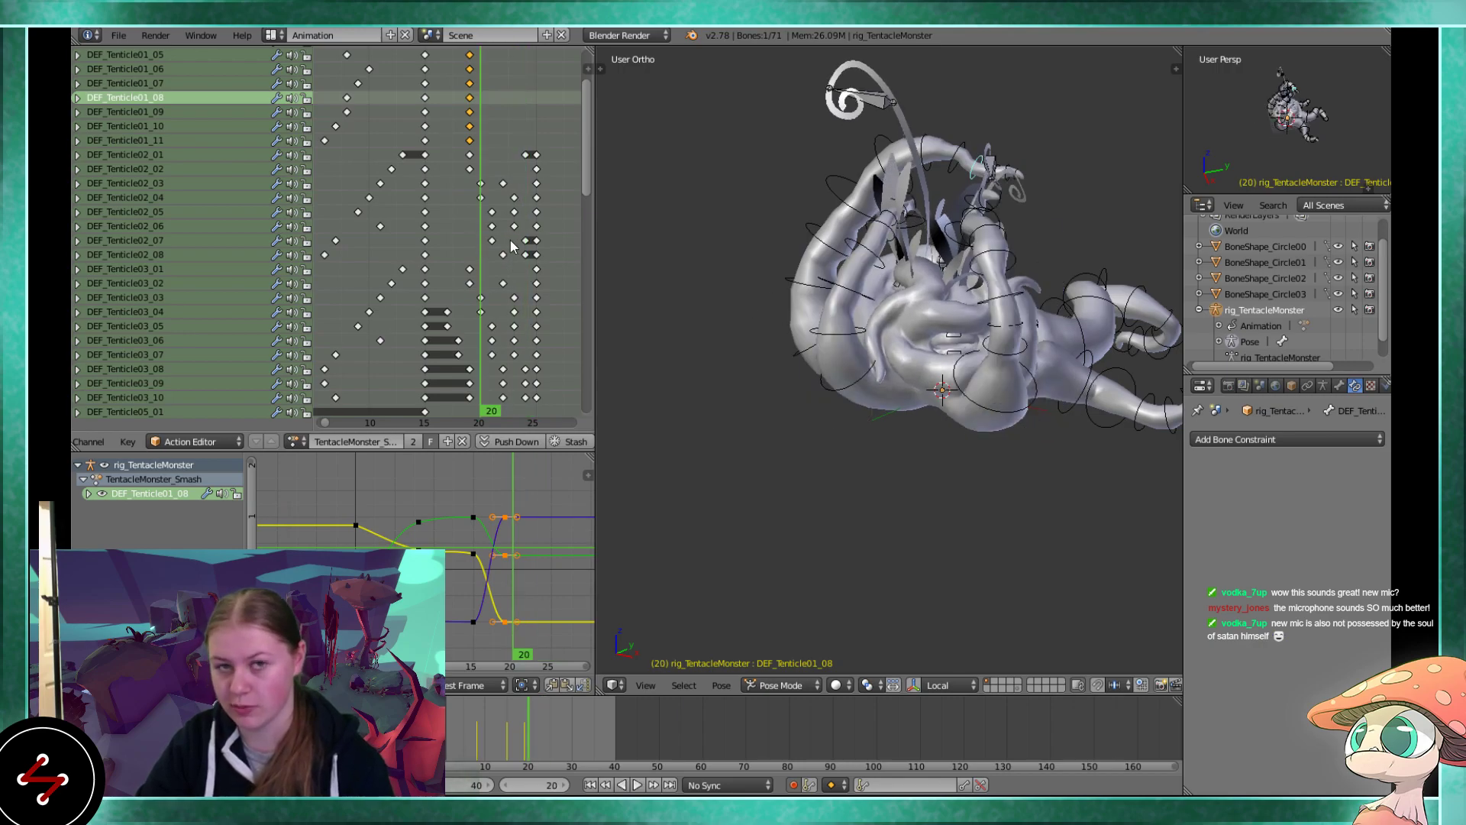
key("alt+a")
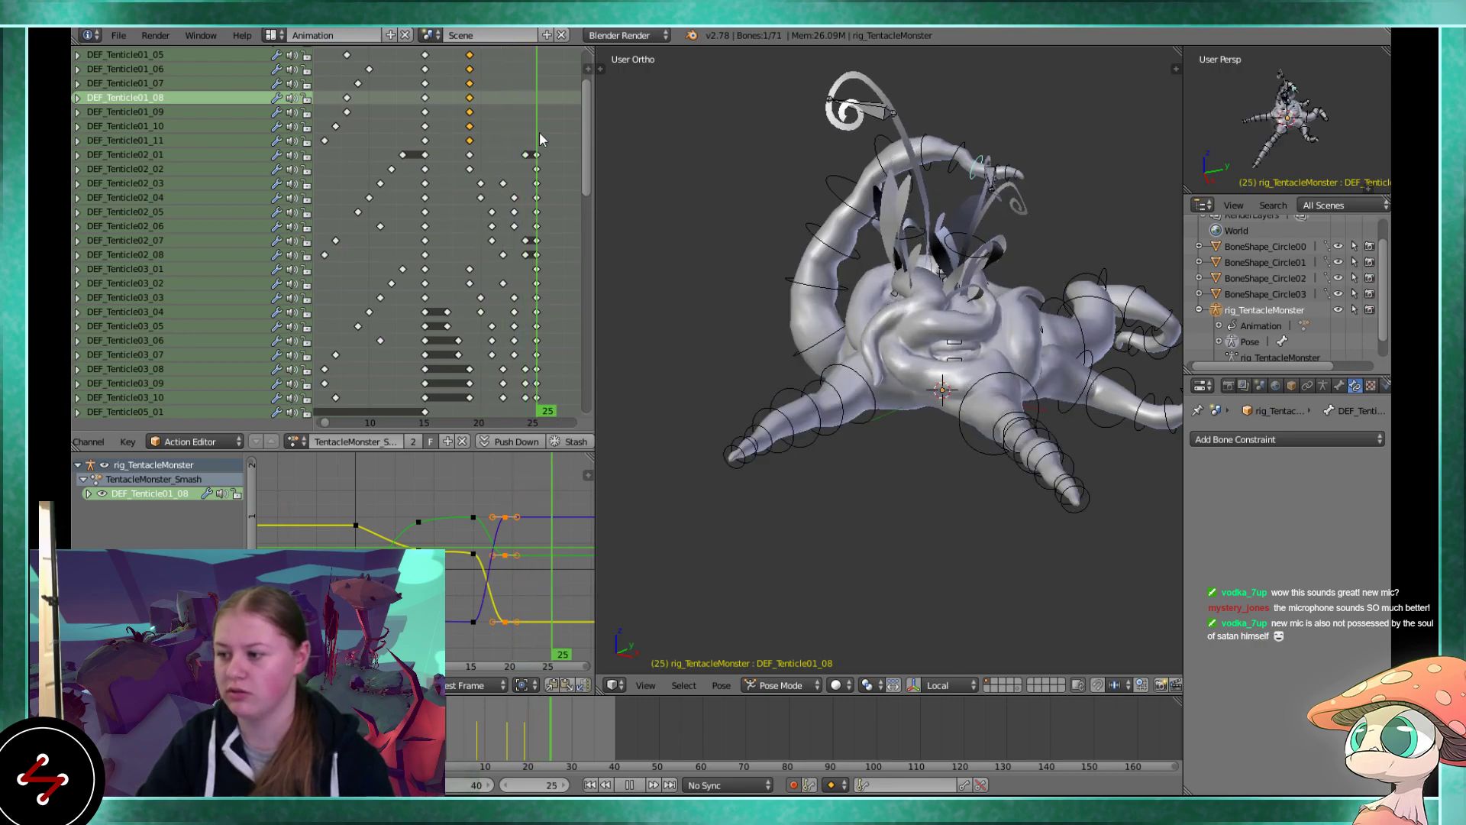
middle_click_drag(825, 305, 913, 357)
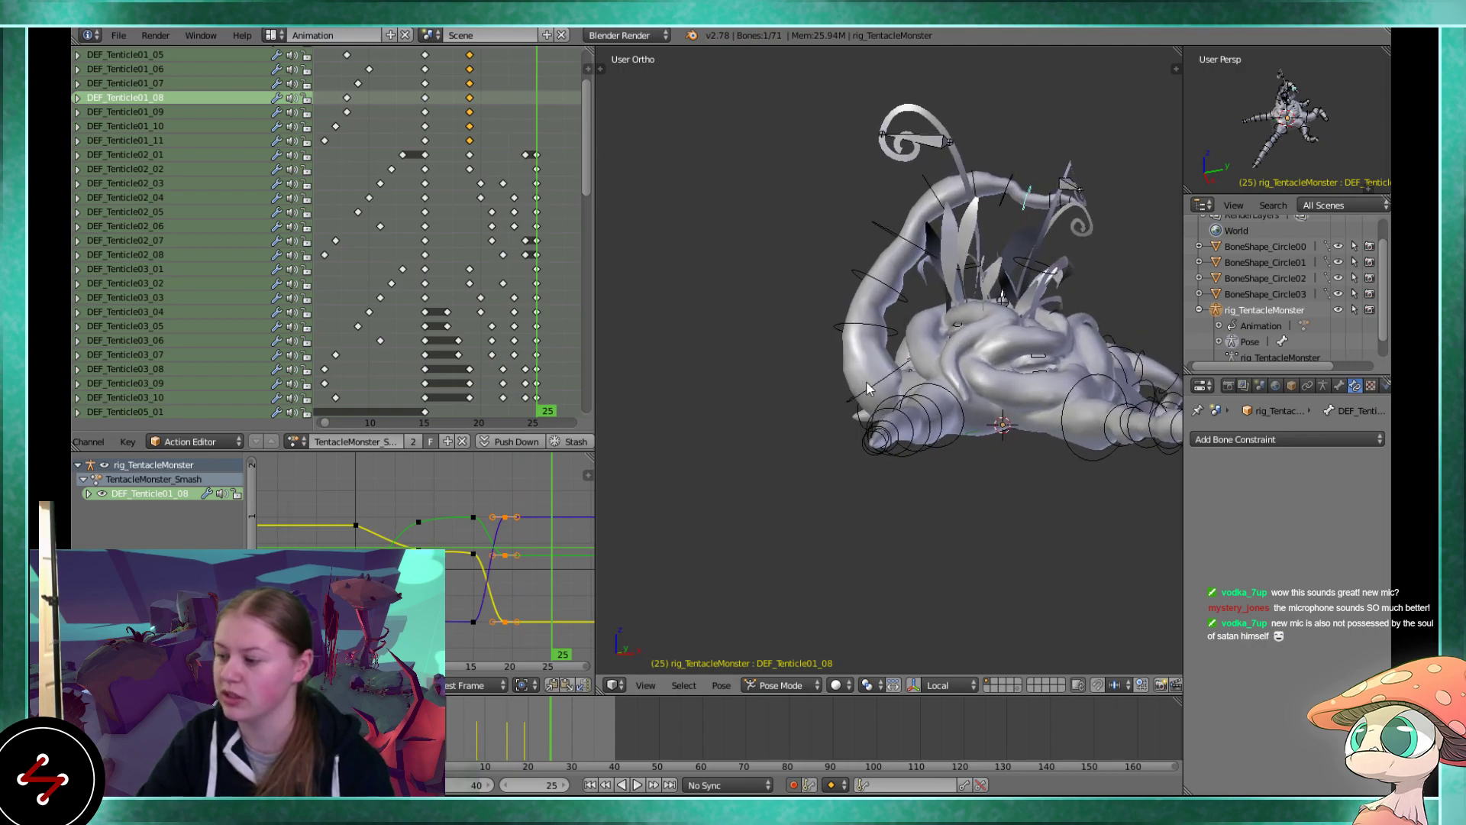
middle_click_drag(611, 275, 912, 410)
right_click(909, 422)
scroll(919, 401, "up", 3)
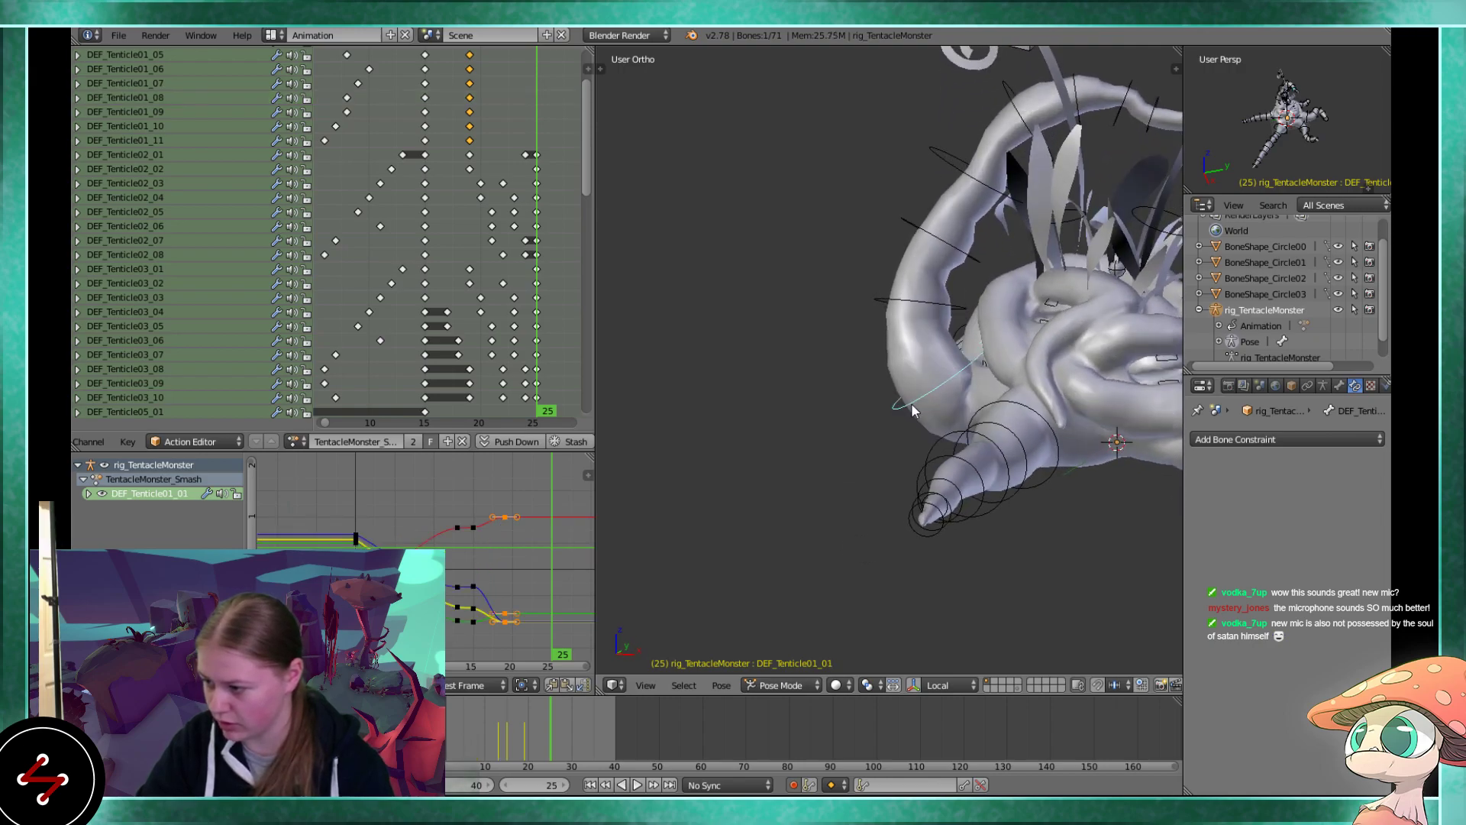
scroll(947, 470, "down", 4)
middle_click_drag(963, 488, 979, 606)
middle_click_drag(982, 550, 967, 501)
Show the grid floor in the 3D view and set its scale to about 3.33
key("n")
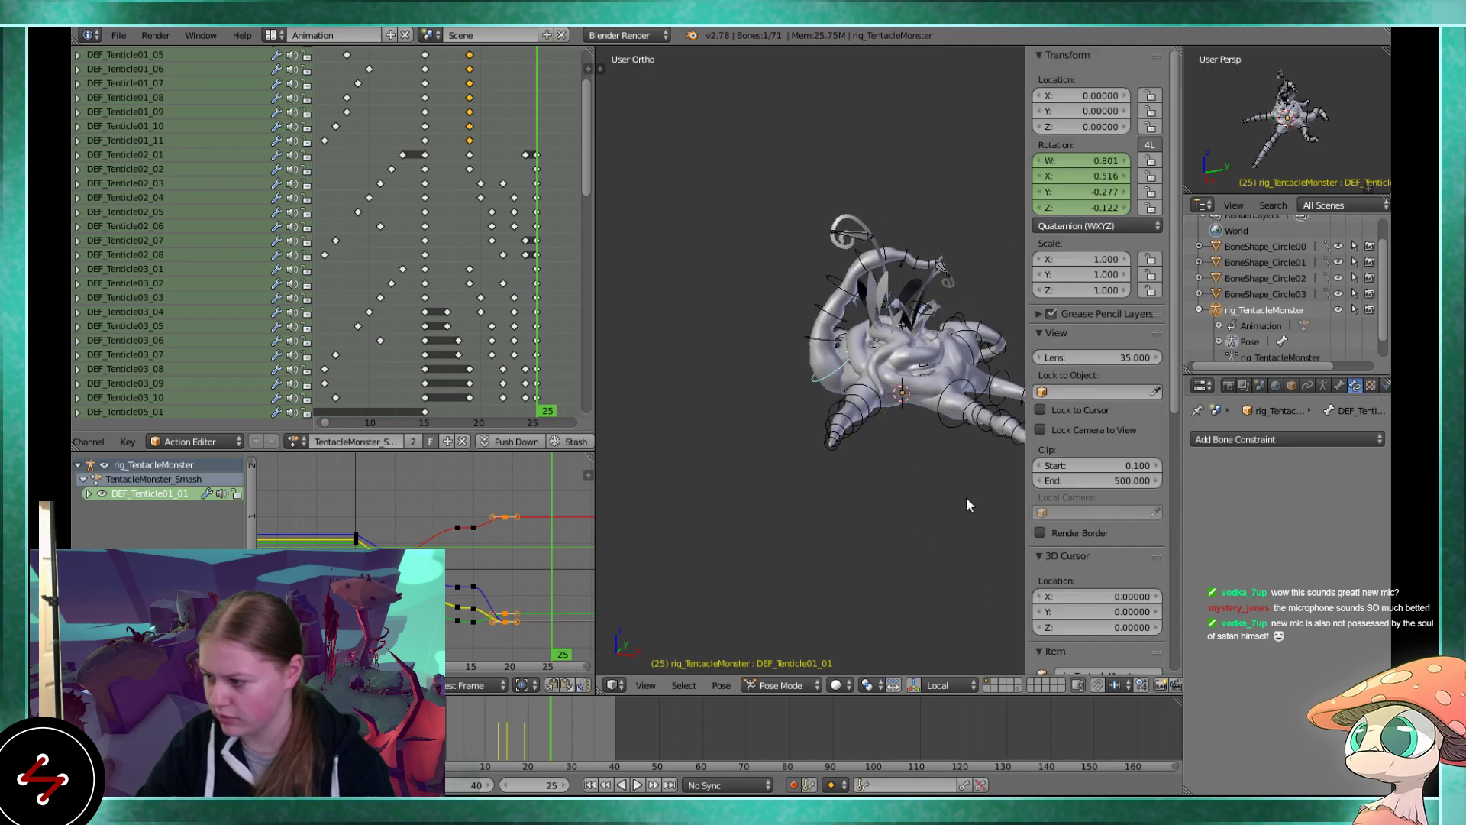
scroll(1102, 577, "down", 5)
scroll(1103, 577, "down", 3)
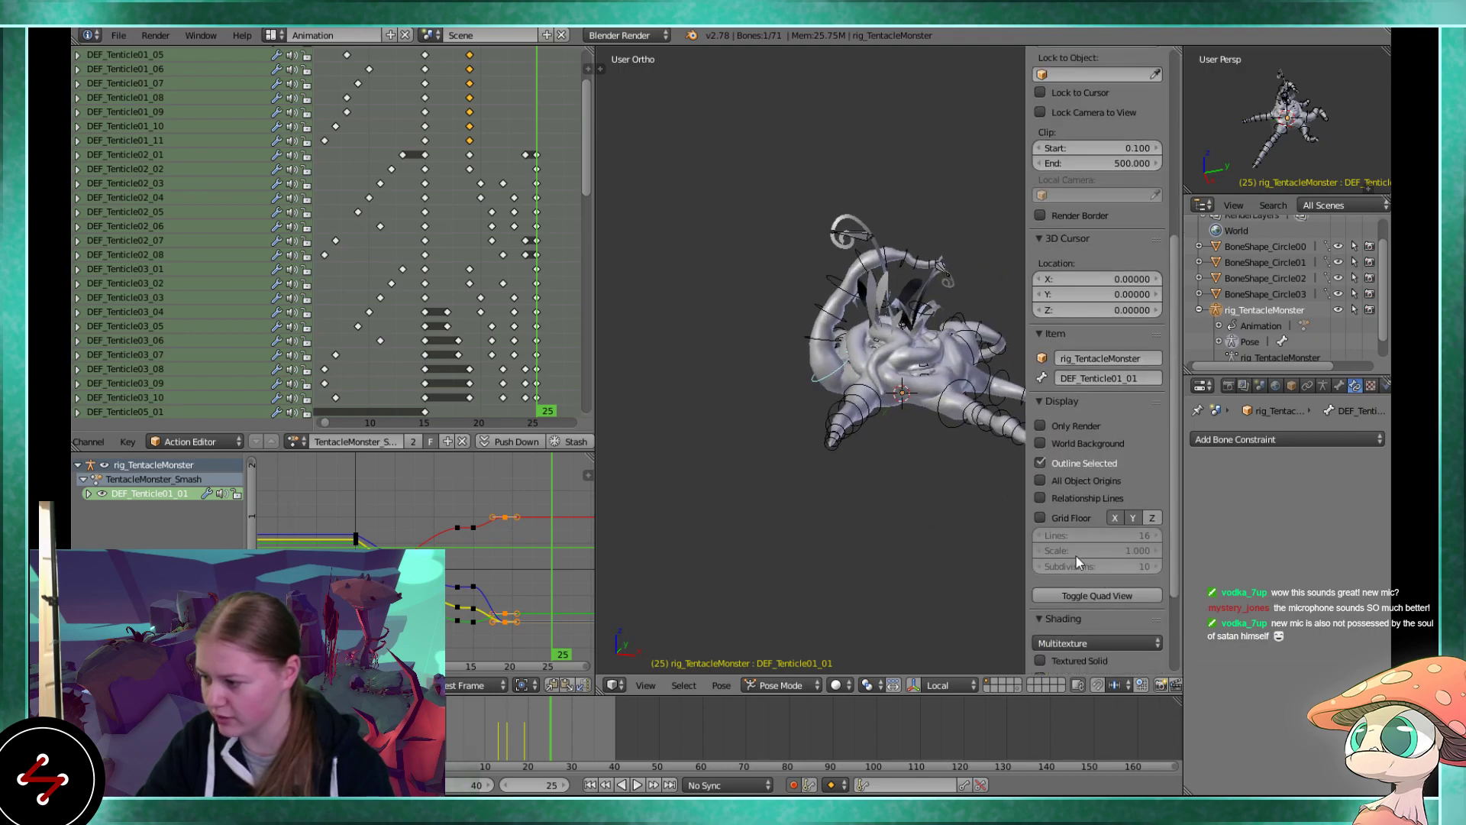
left_click(1041, 513)
left_click_drag(1120, 550, 1127, 550)
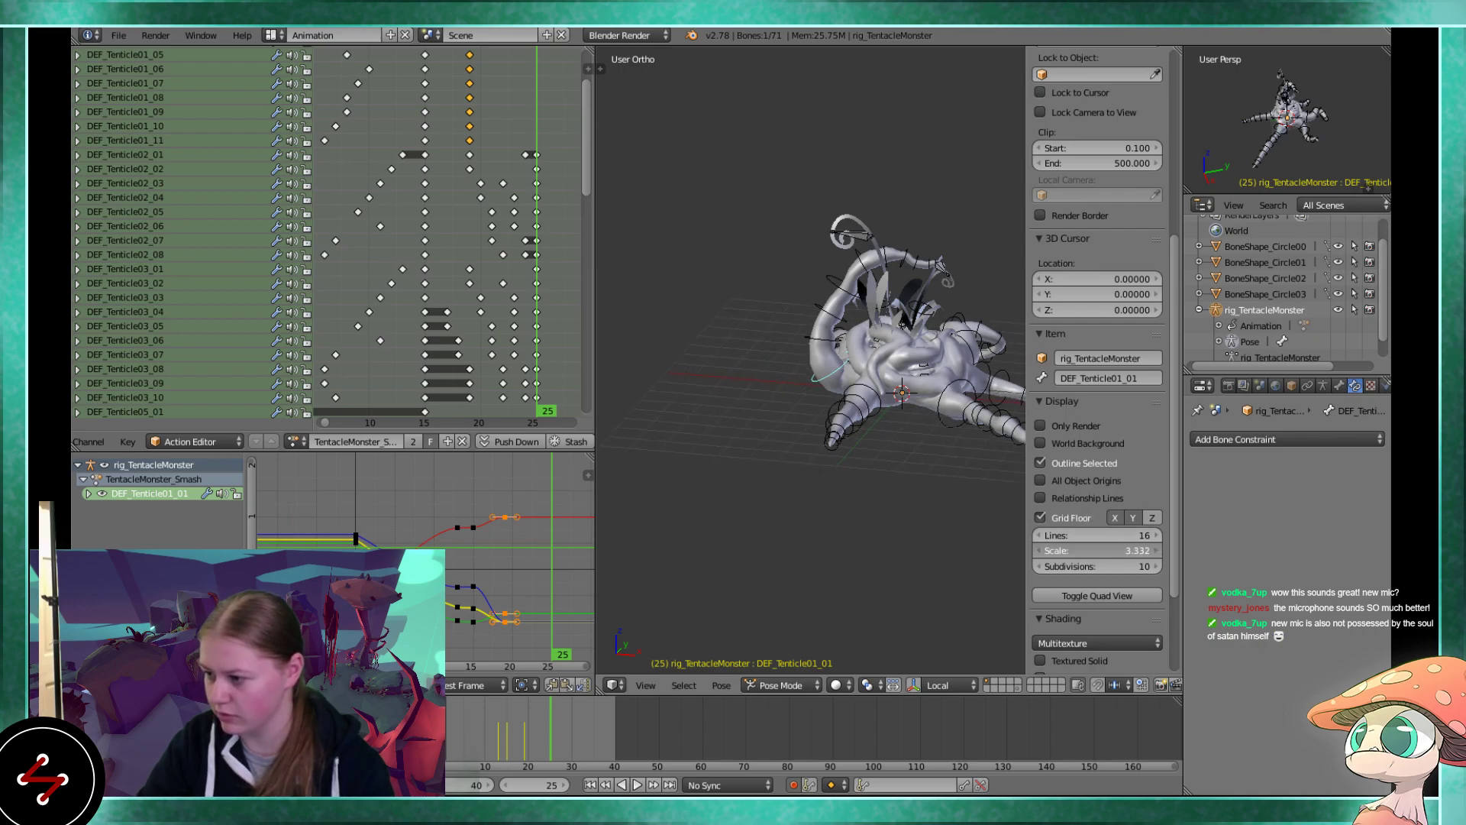
key("n")
Display the monster as wireframe and rotate the base bone DEF_Tenticle01_01 outward at frame 25 to lower the tentacle
middle_click_drag(929, 449, 877, 413)
scroll(877, 414, "up", 6)
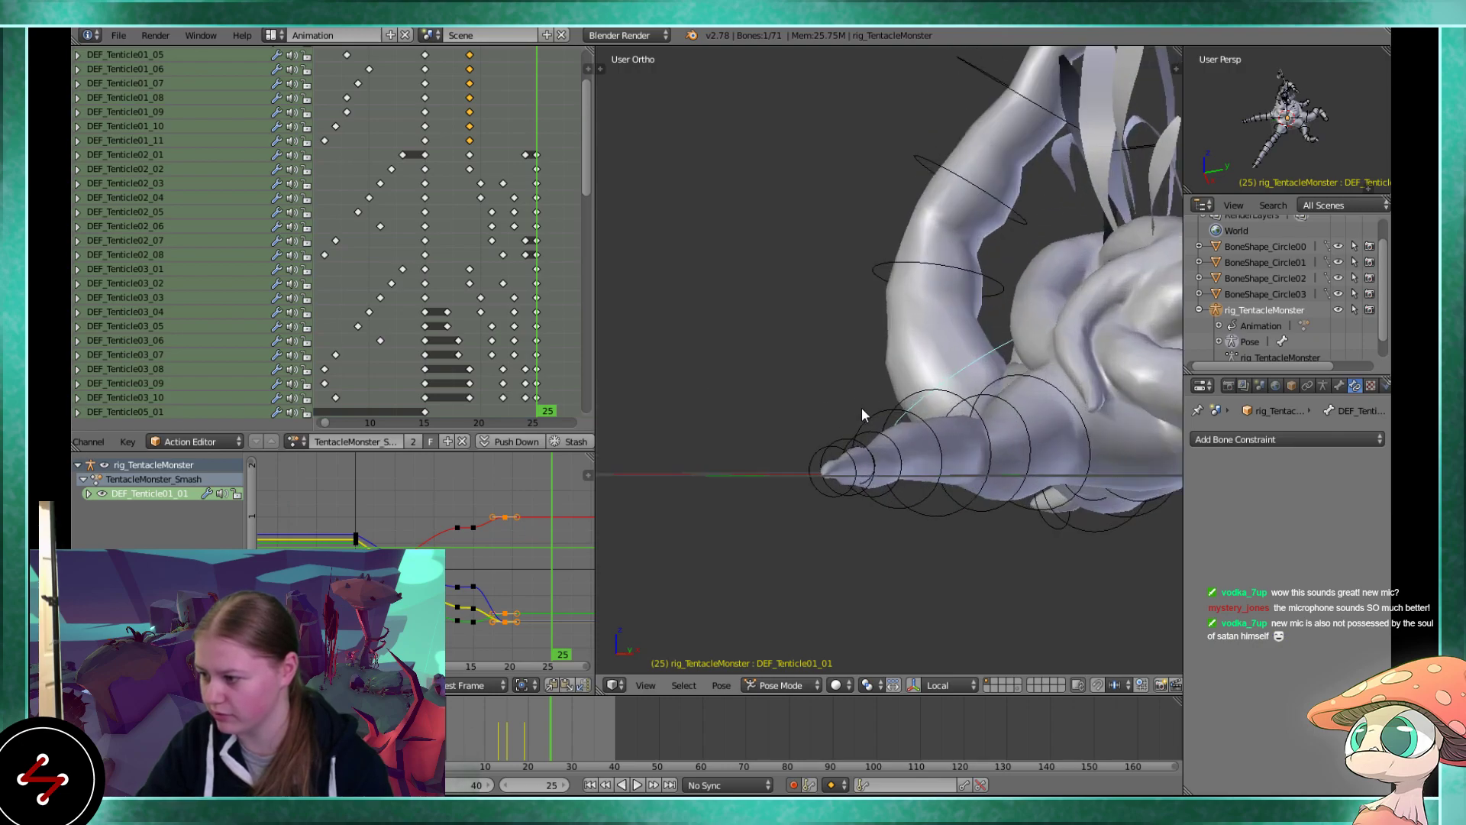
key("z")
key("r")
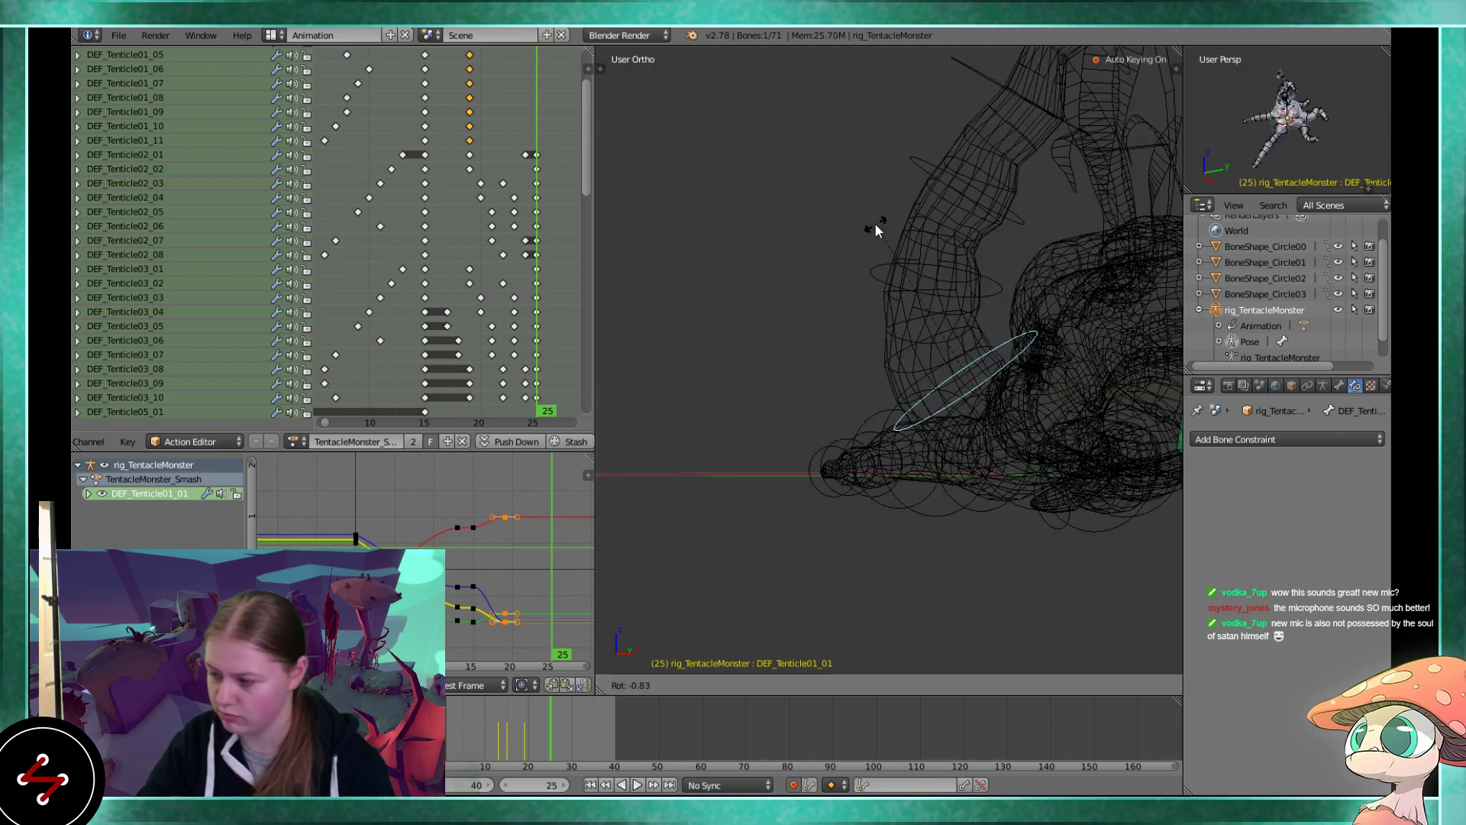
left_click(793, 313)
key("r")
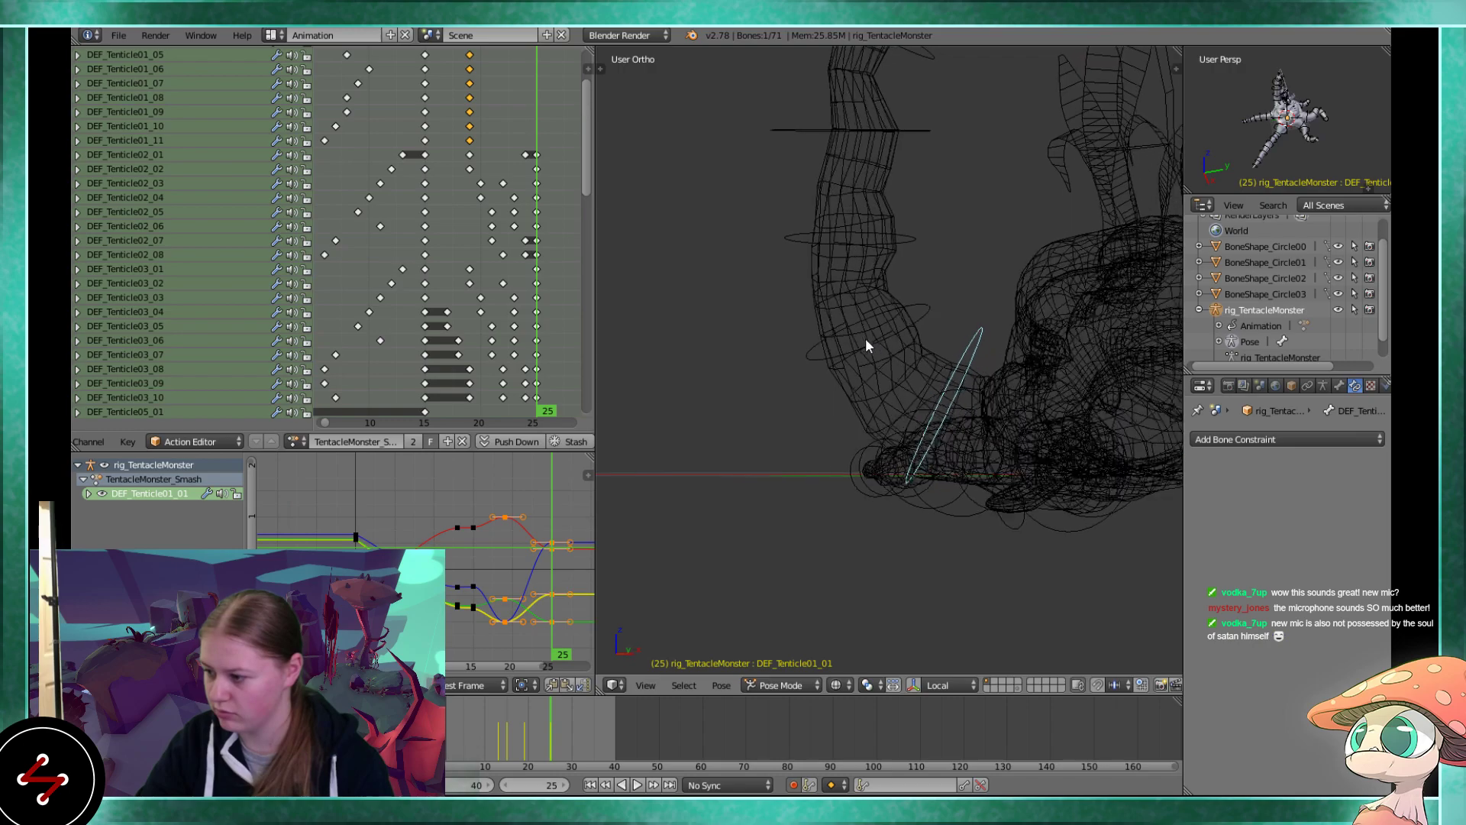
left_click(847, 329)
Rotate DEF_Tenticle01_02 and the bone after it at frame 25 to bring the tentacle down toward the floor line
middle_click_drag(846, 328, 941, 355)
right_click(956, 359)
key("r")
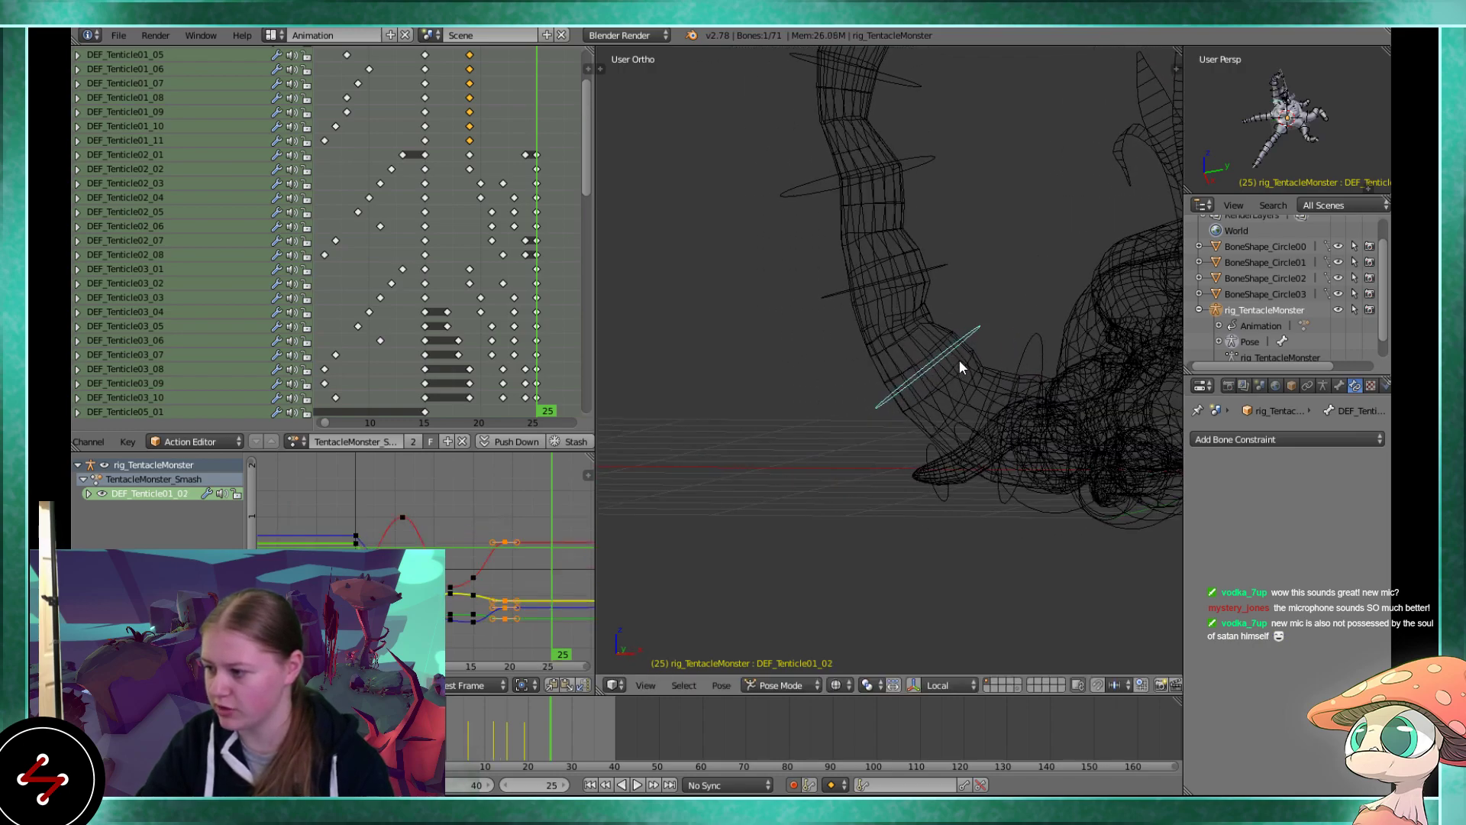
left_click(969, 354)
right_click(1015, 340)
middle_click_drag(1015, 337, 1029, 466)
right_click(912, 379)
middle_click_drag(909, 370, 976, 406)
key("r")
left_click(847, 409)
Rotate DEF_Tenticle01_04 at frame 25 so the tentacle's middle section rests on the floor line
right_click(913, 393)
key("r")
left_click(875, 408)
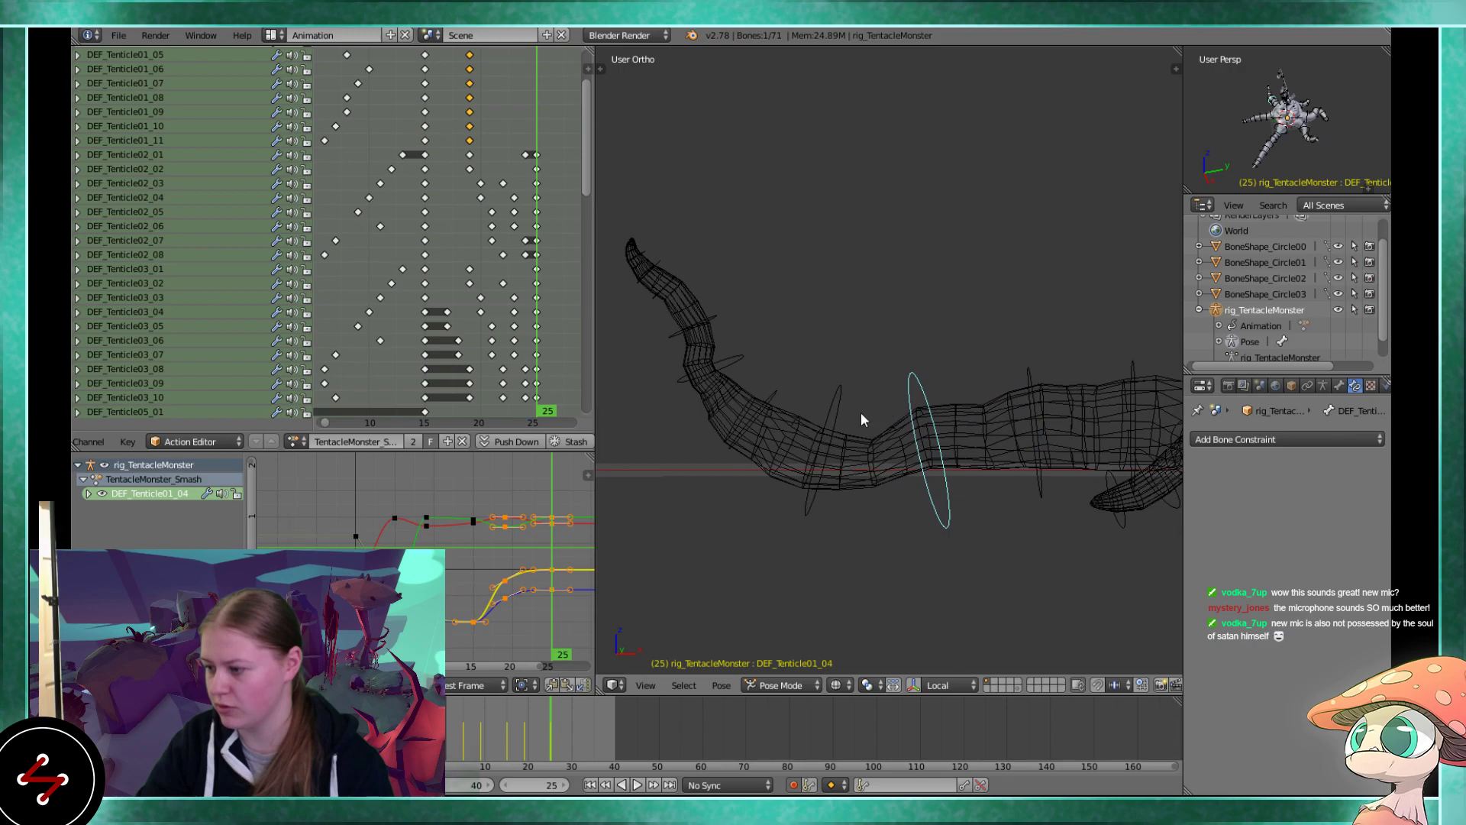
right_click(823, 413)
key("r")
right_click(898, 414)
right_click(930, 391)
key("r")
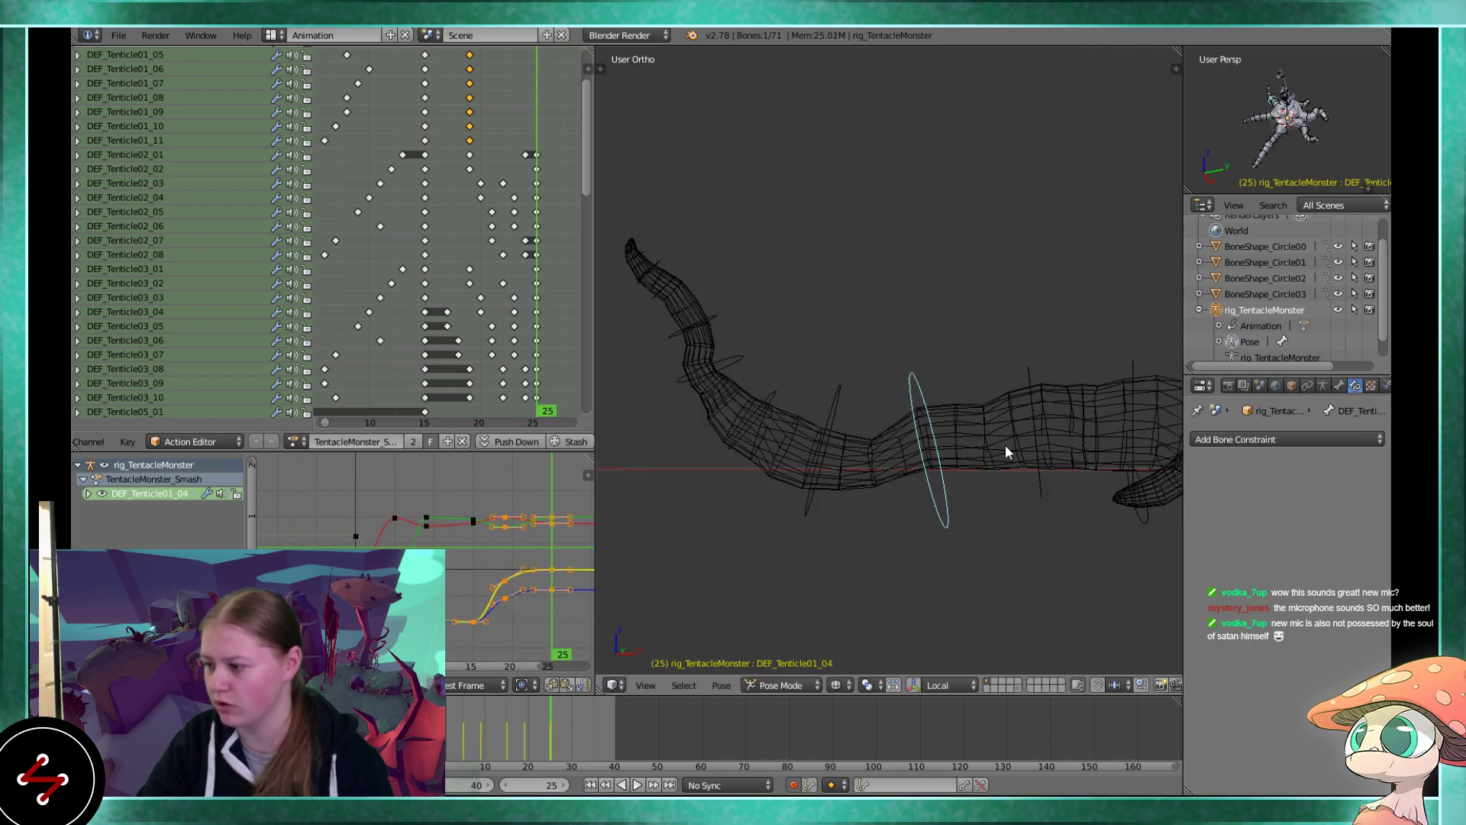
left_click(1015, 510)
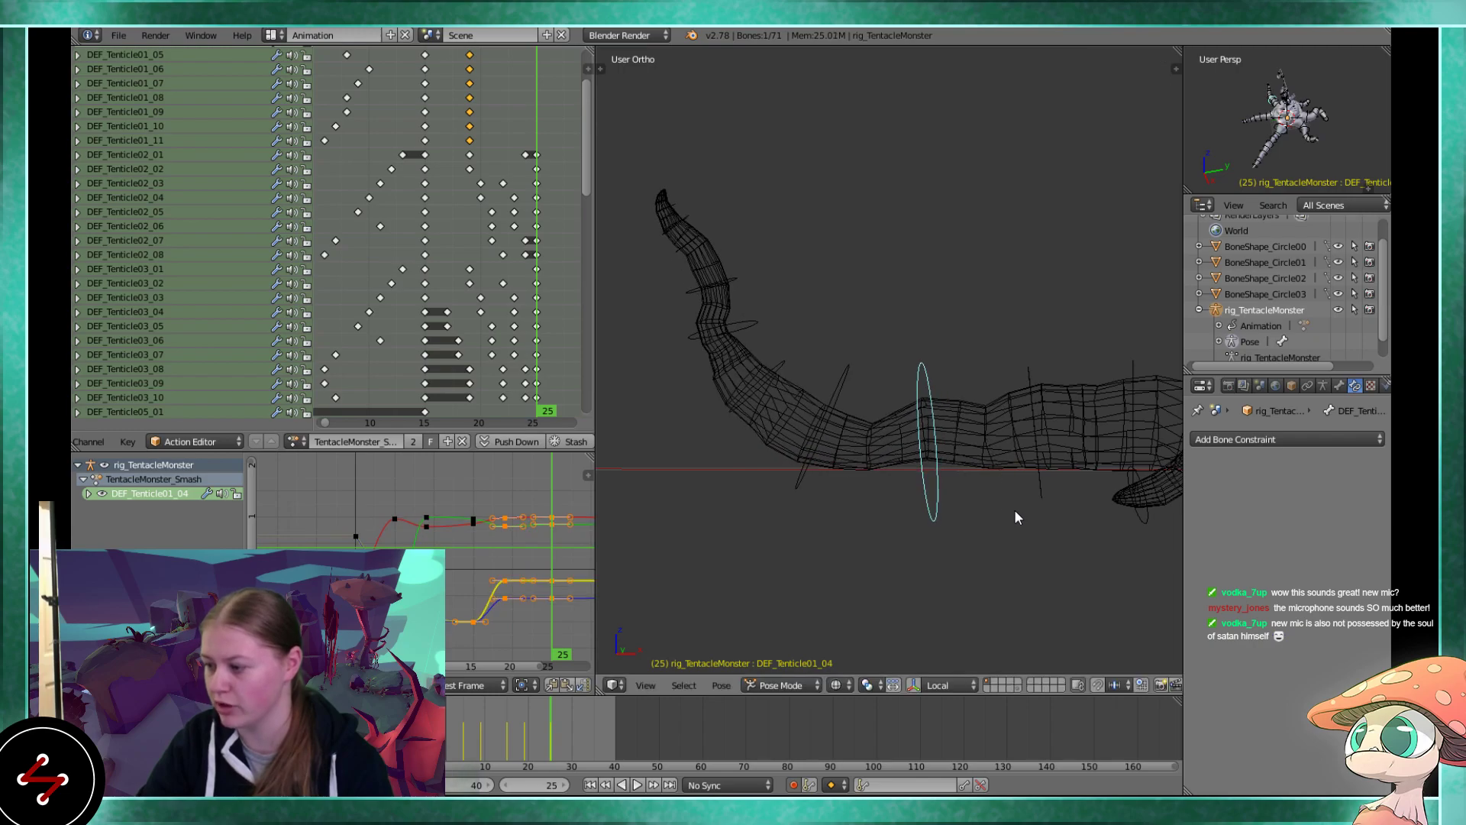
Rotate DEF_Tenticle01_05 and DEF_Tenticle01_06 at frame 25 to straighten the tentacle's raised outer half
middle_click_drag(889, 478, 952, 459, "shift")
right_click(904, 380)
key("r")
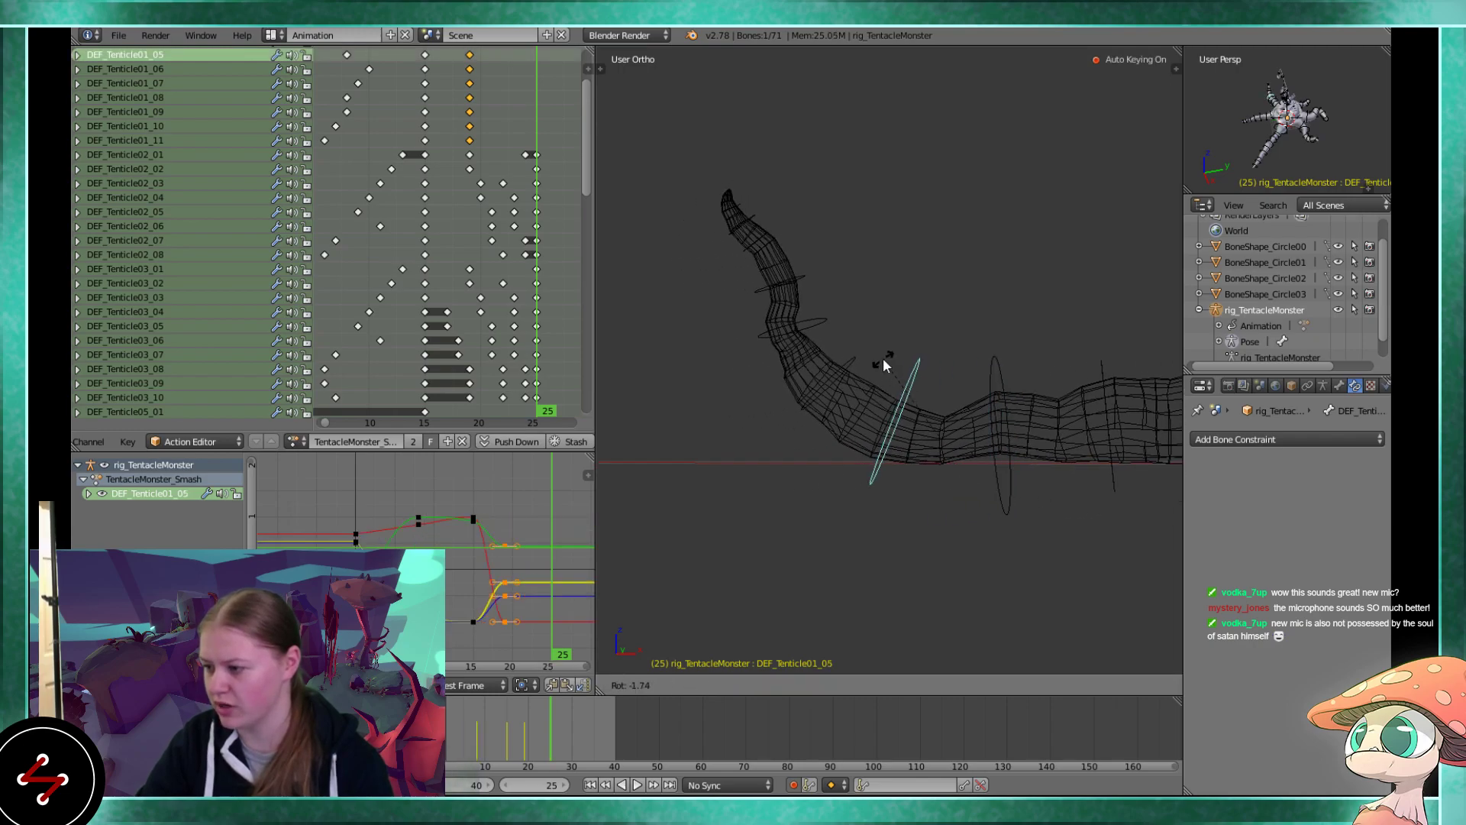
left_click(869, 355)
right_click(845, 368)
key("r")
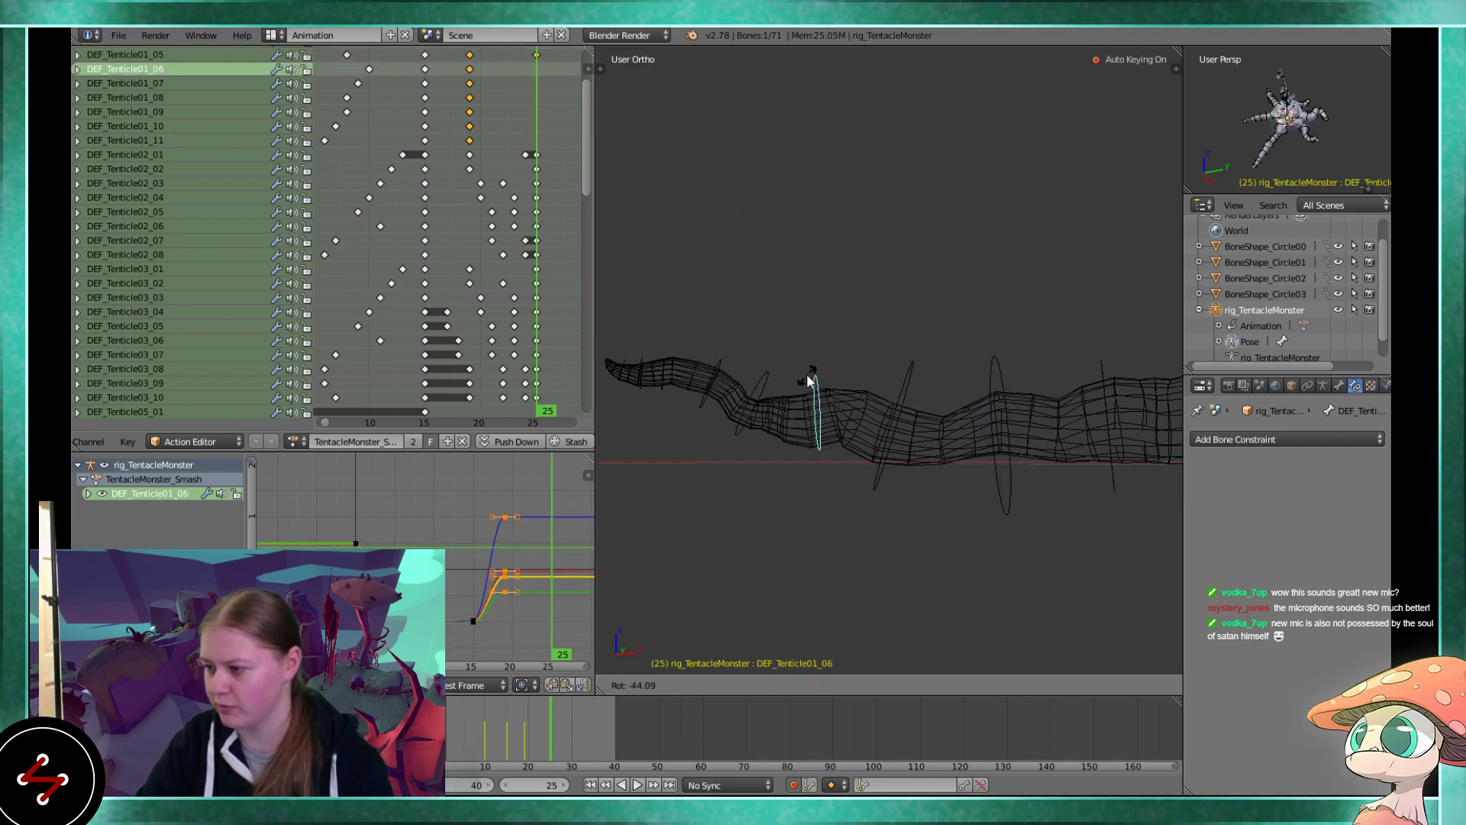
left_click(827, 371)
right_click(897, 373)
key("r")
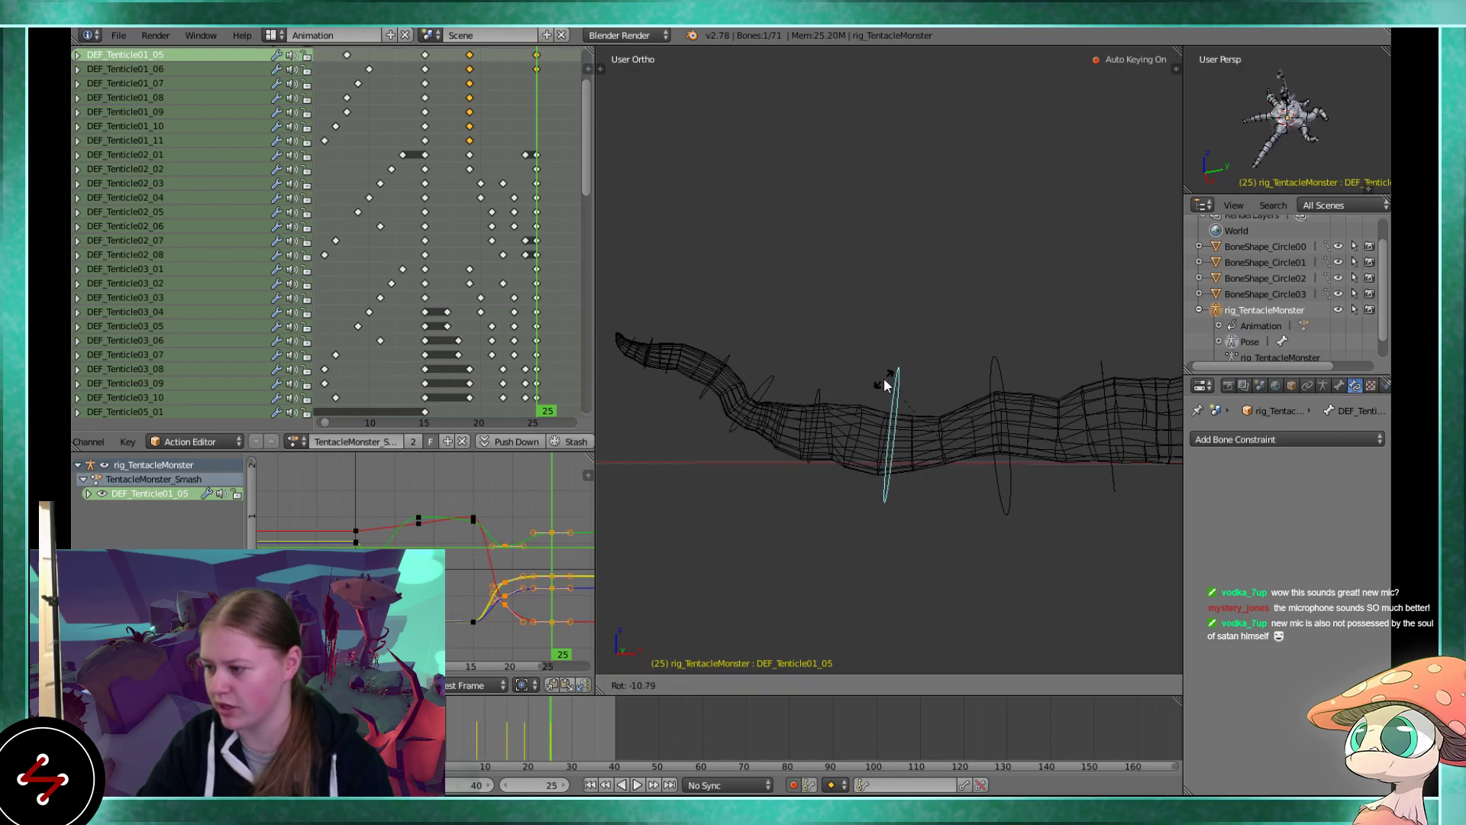
left_click(878, 378)
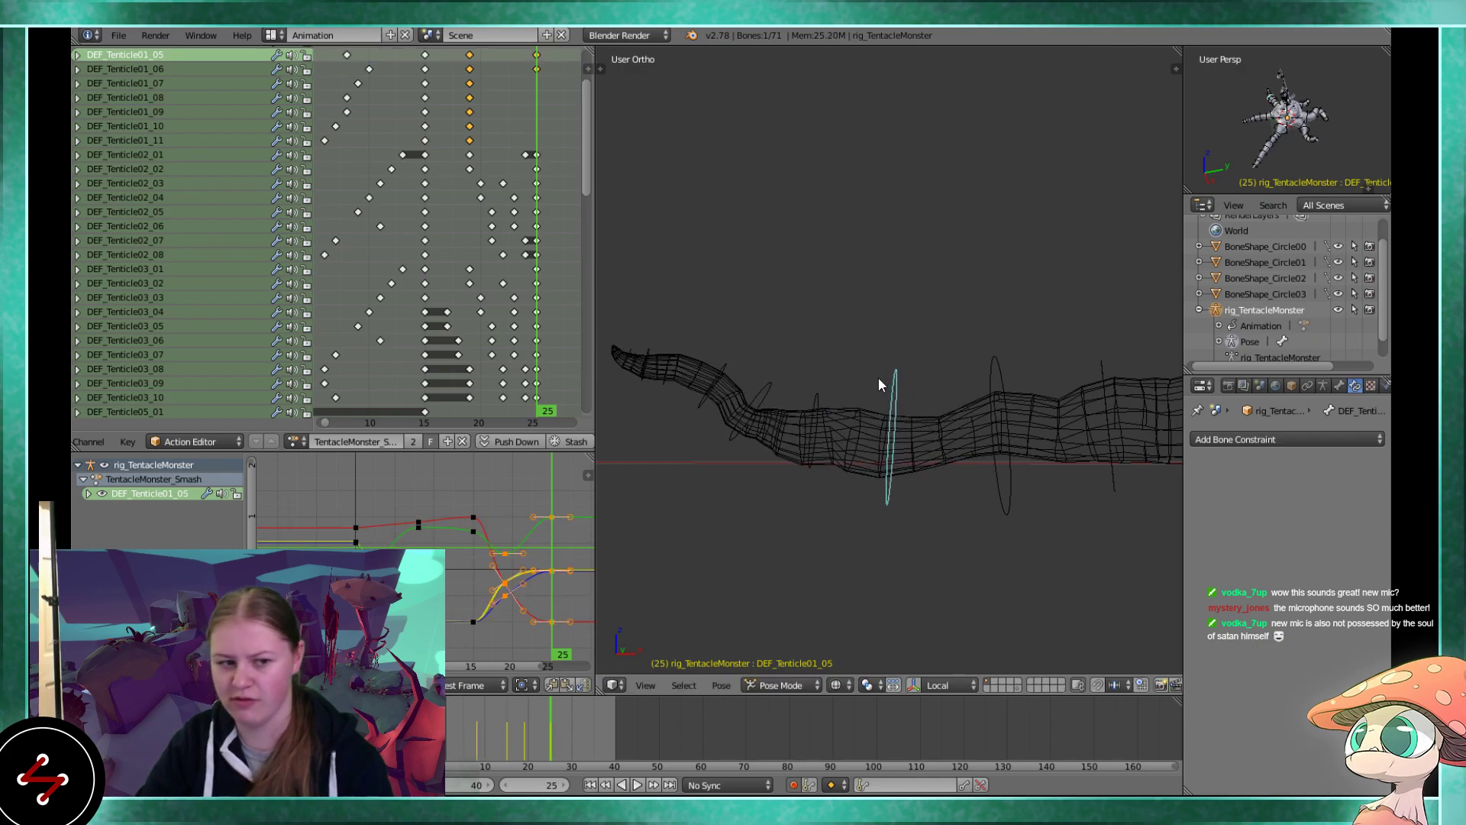
Rotate DEF_Tenticle01_07 downward at frame 25 and adjust DEF_Tenticle01_06 to flatten the bend between them
scroll(850, 406, "up", 2)
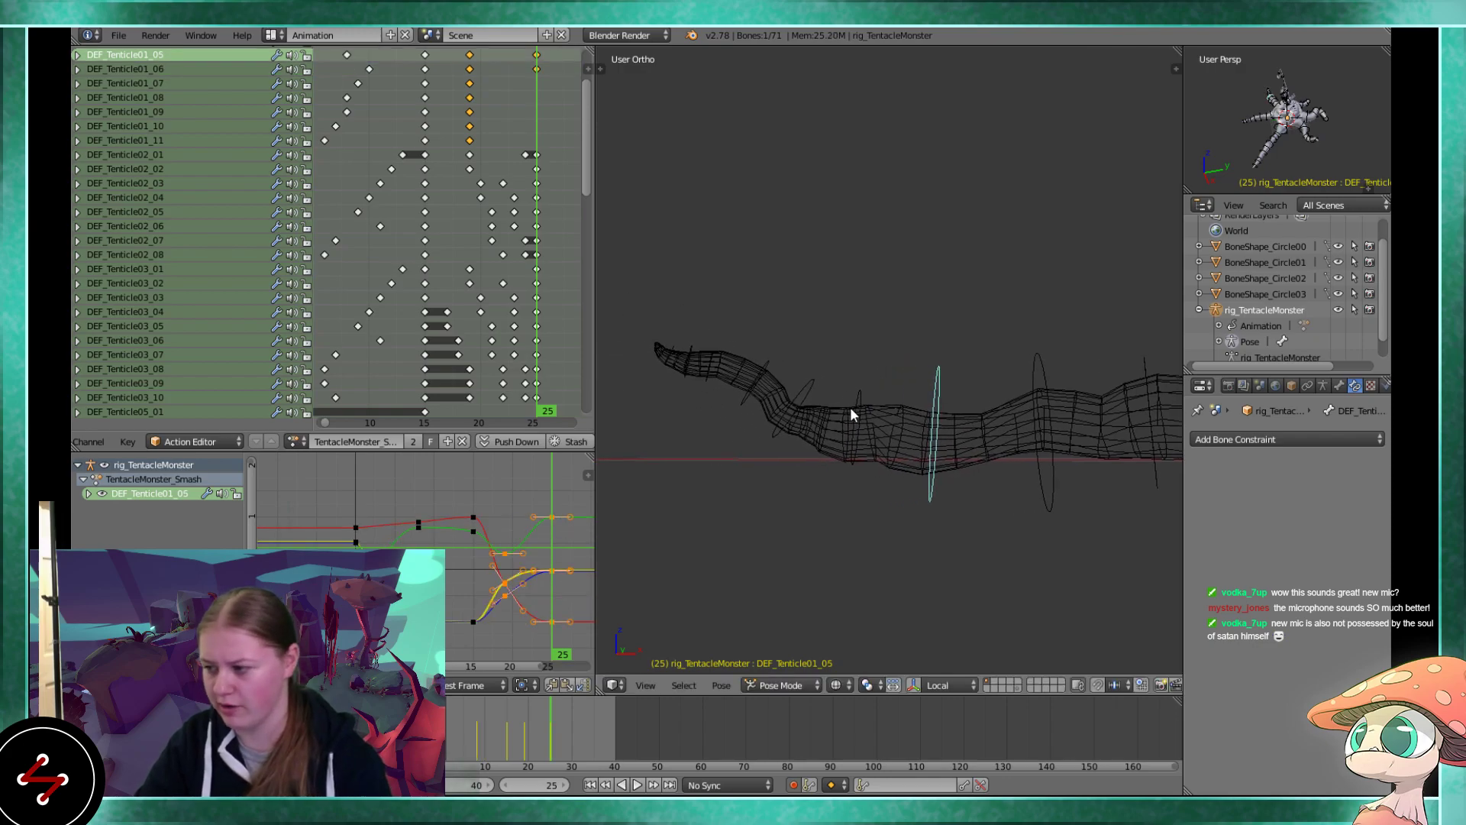
right_click(823, 378)
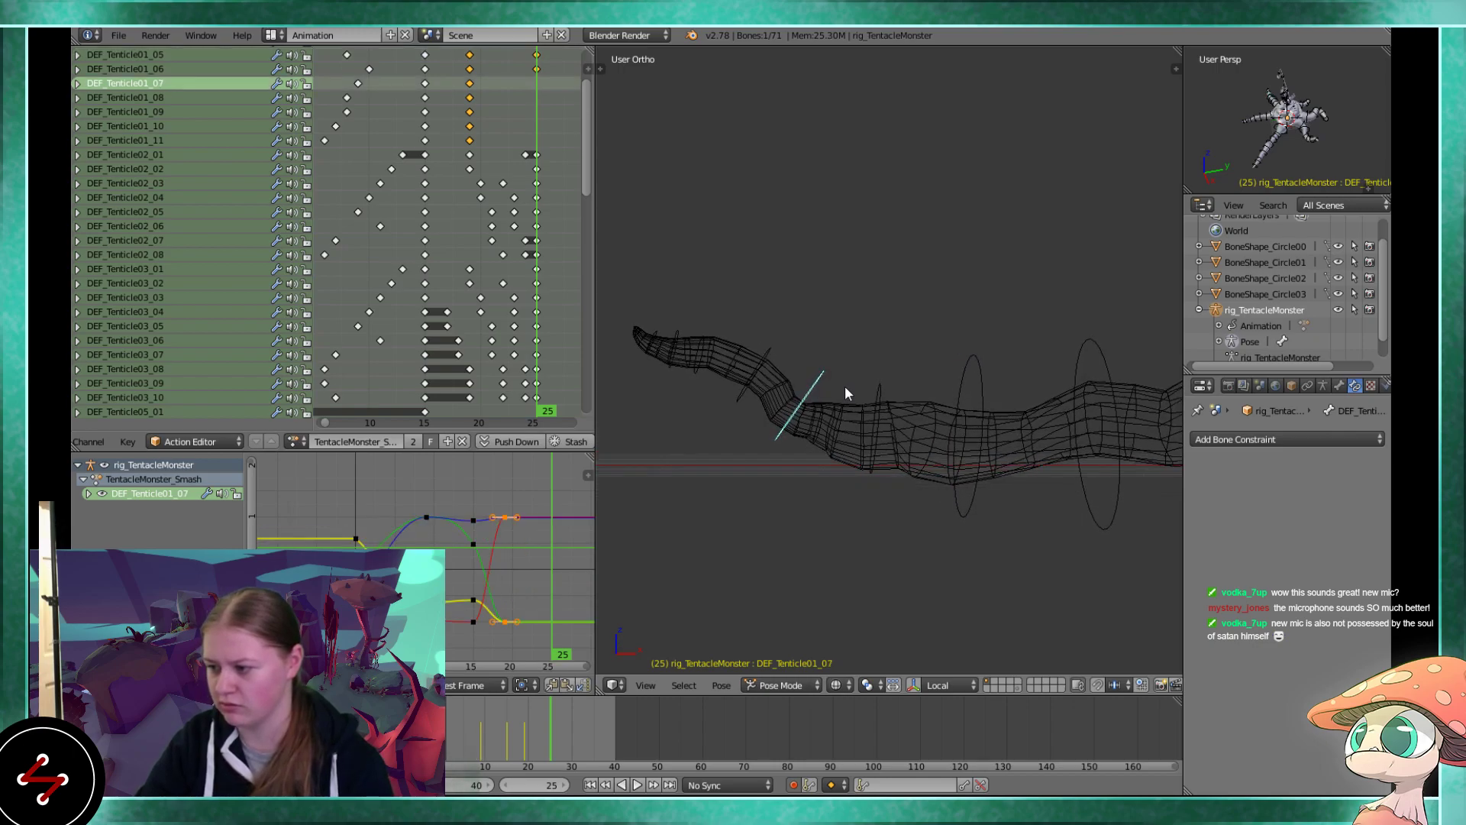
key("r")
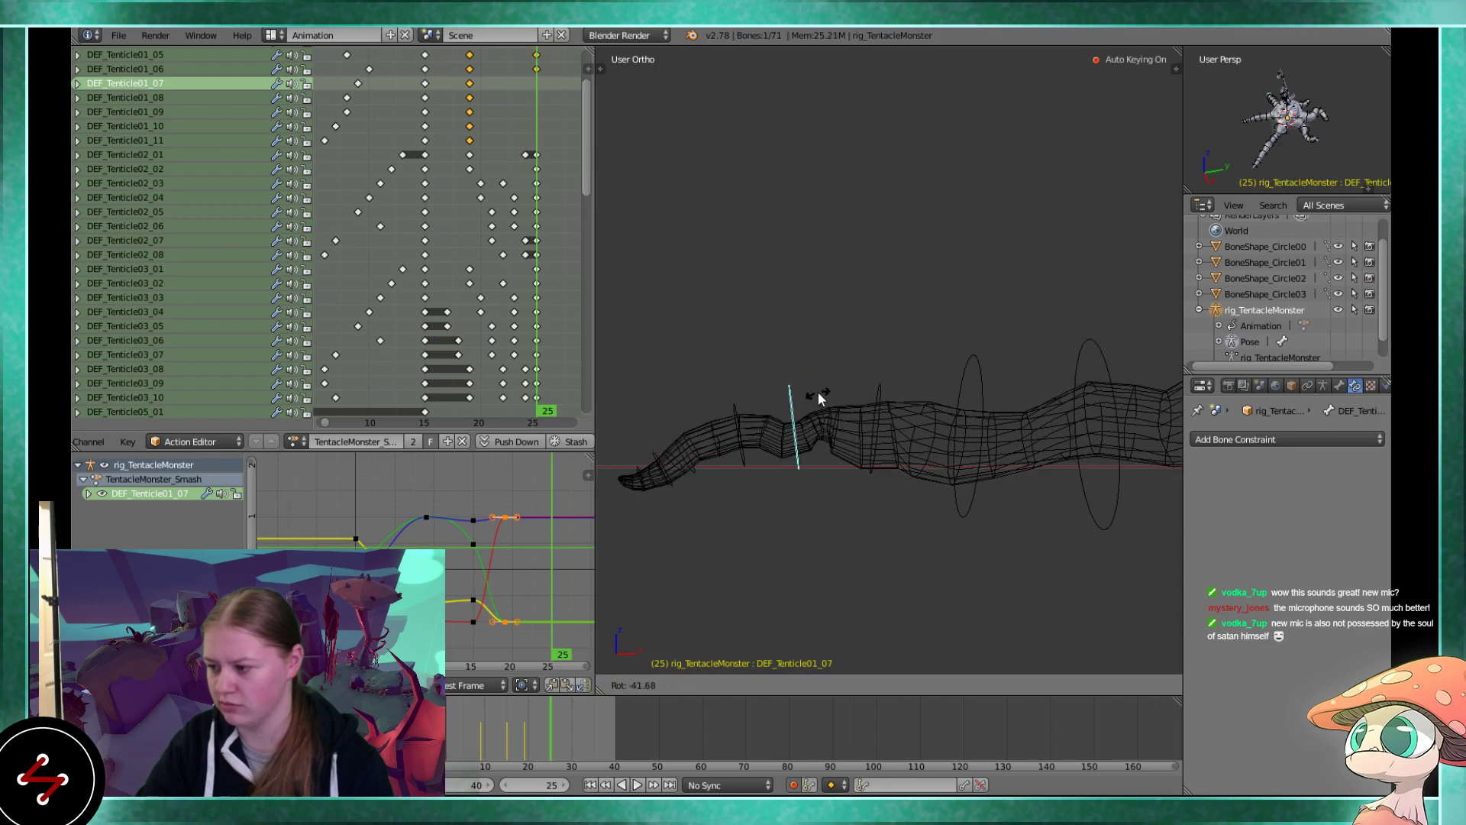
left_click(818, 389)
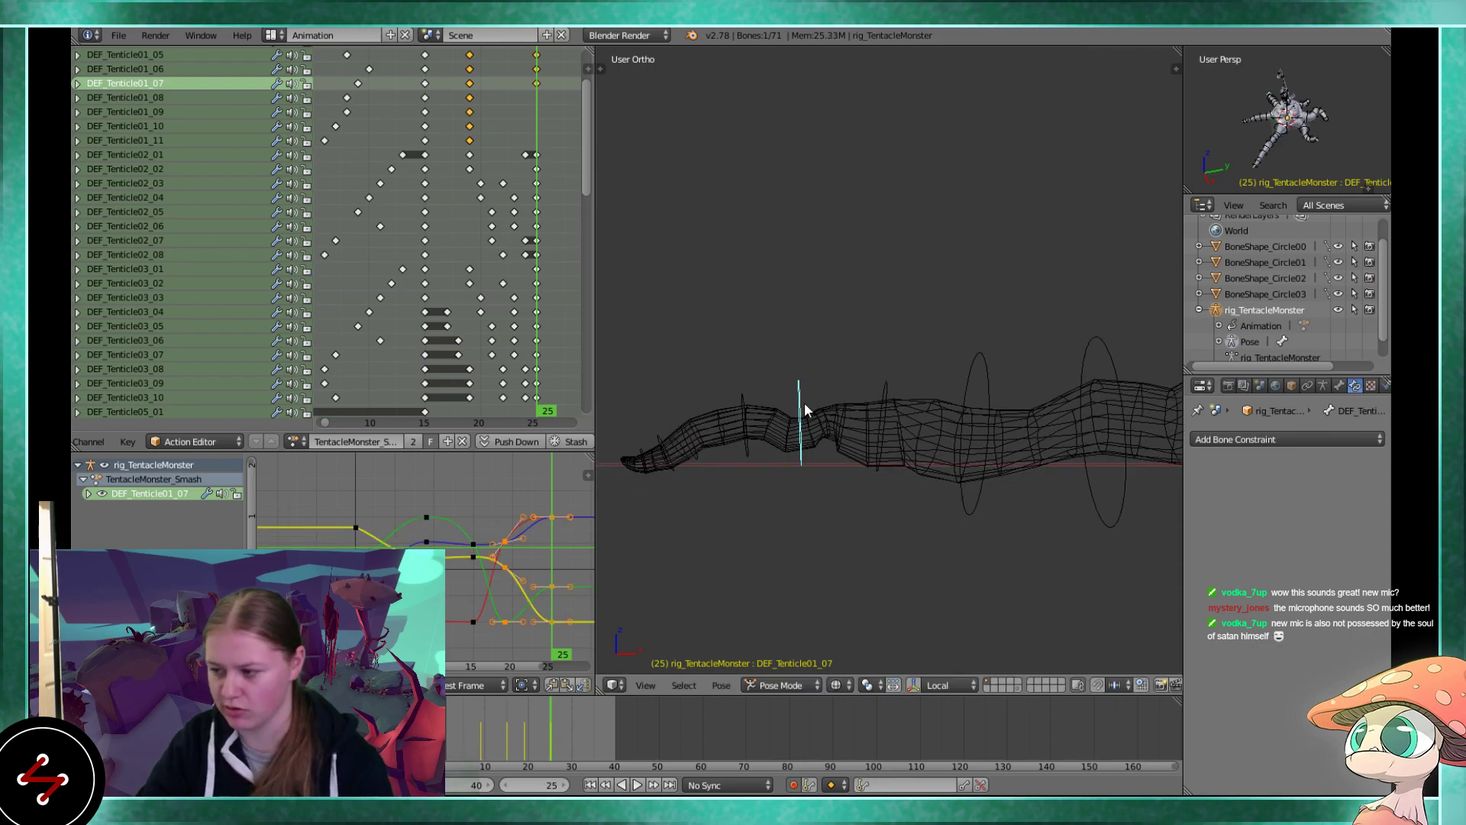
middle_click_drag(802, 404, 829, 388, "shift")
right_click(895, 374)
key("r")
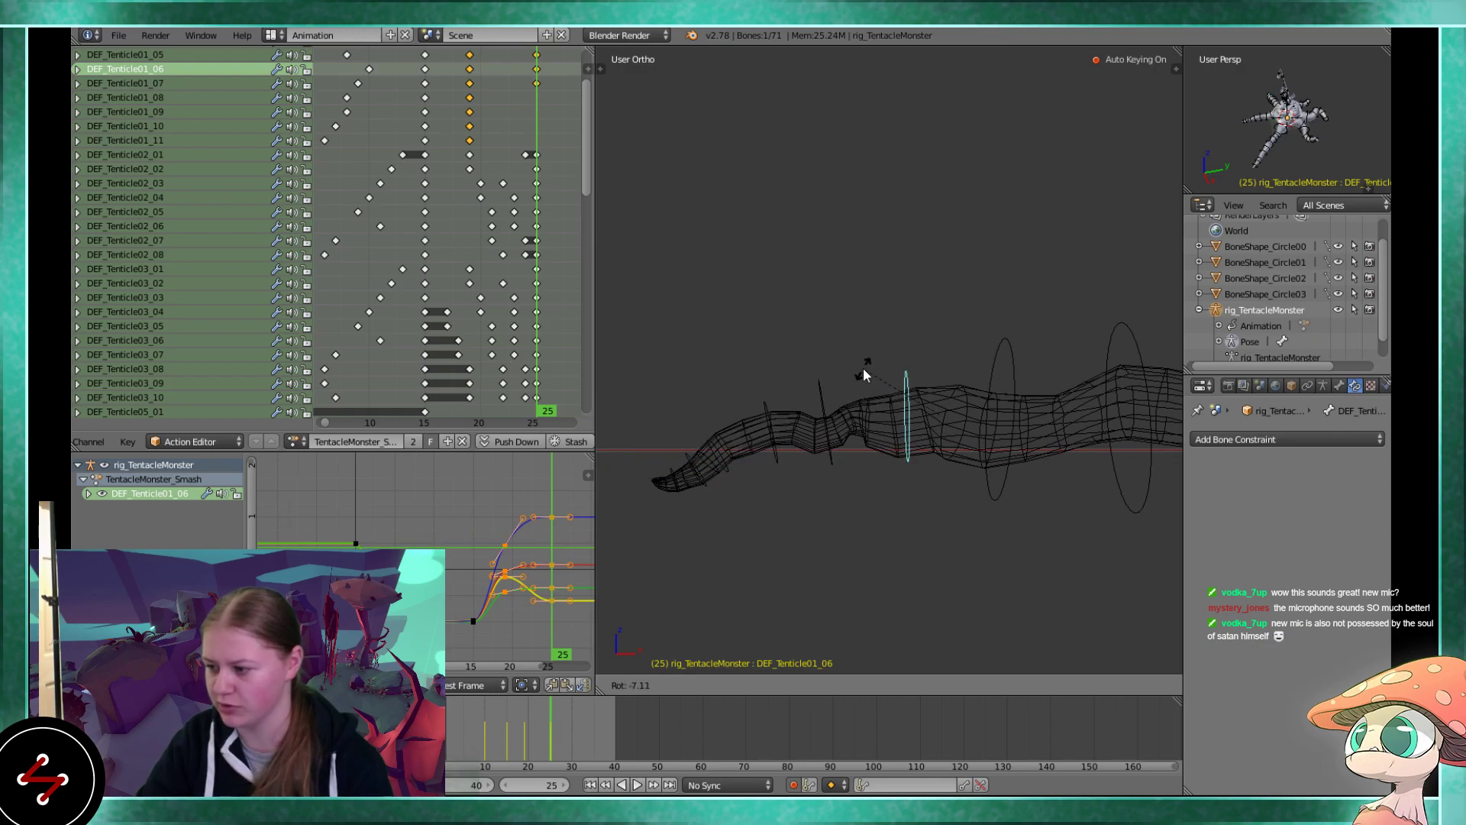
left_click(863, 368)
Rotate DEF_Tenticle01_08 and DEF_Tenticle01_09 at frame 25 to align the outer section with the floor
right_click(754, 414)
key("r")
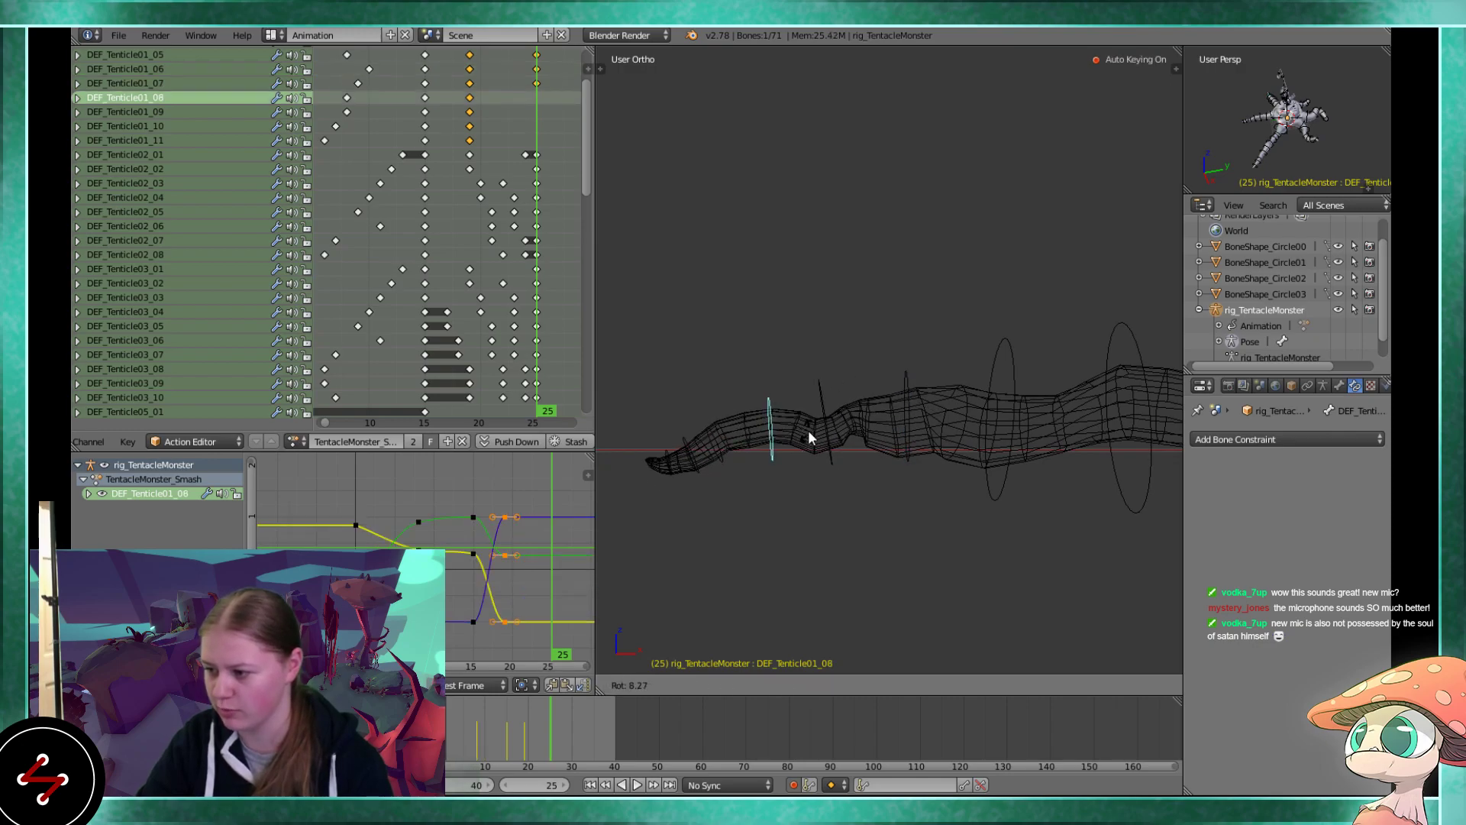
left_click(813, 432)
middle_click_drag(730, 429, 805, 457, "shift")
right_click(787, 429)
key("r")
left_click(817, 455)
Rotate the tip bones DEF_Tenticle01_10 and DEF_Tenticle01_11 at frame 25 to lay the tip flat
right_click(779, 420)
key("r")
left_click(785, 437)
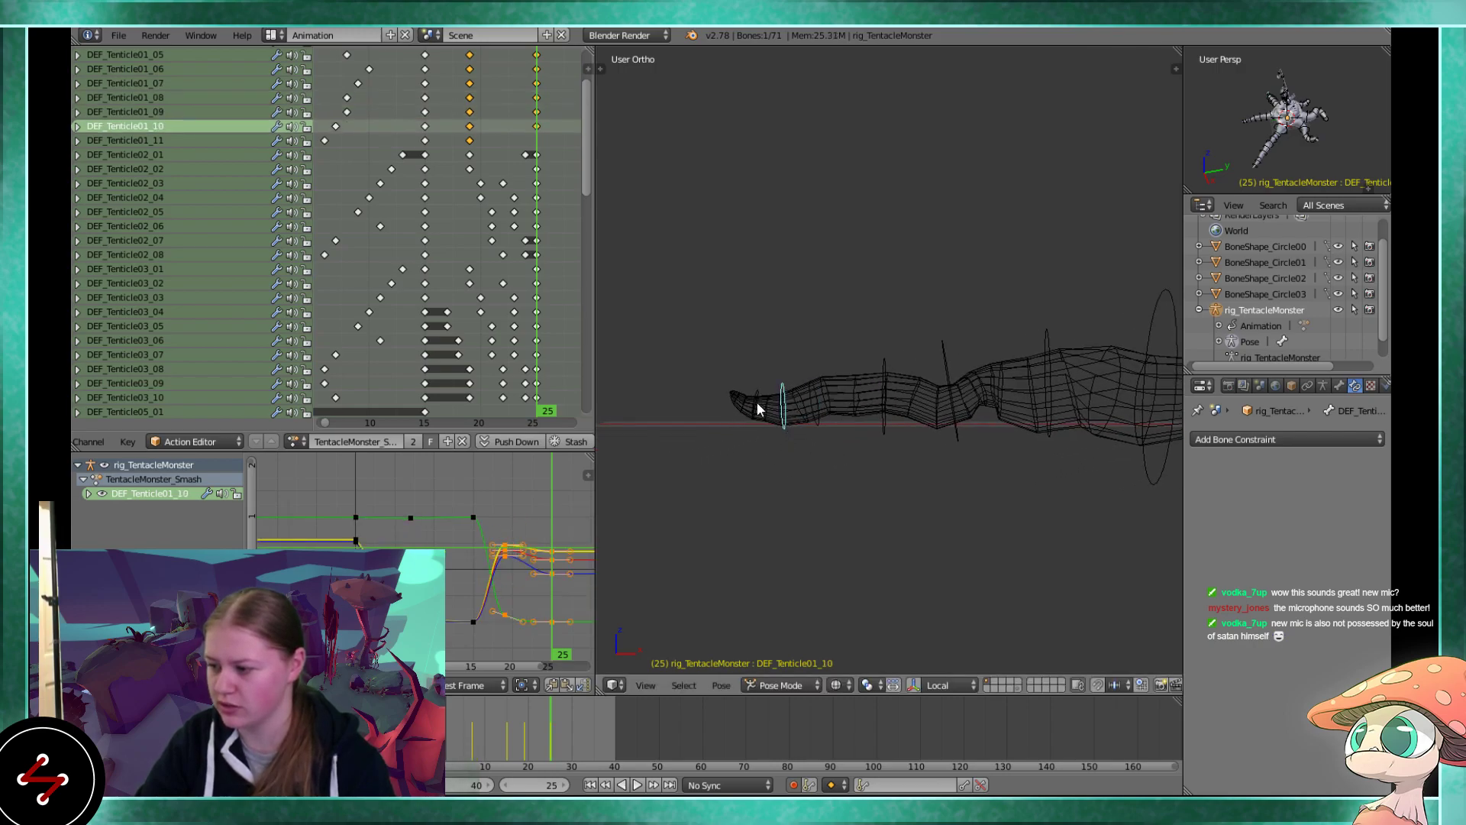
right_click(758, 401)
key("r")
left_click(764, 374)
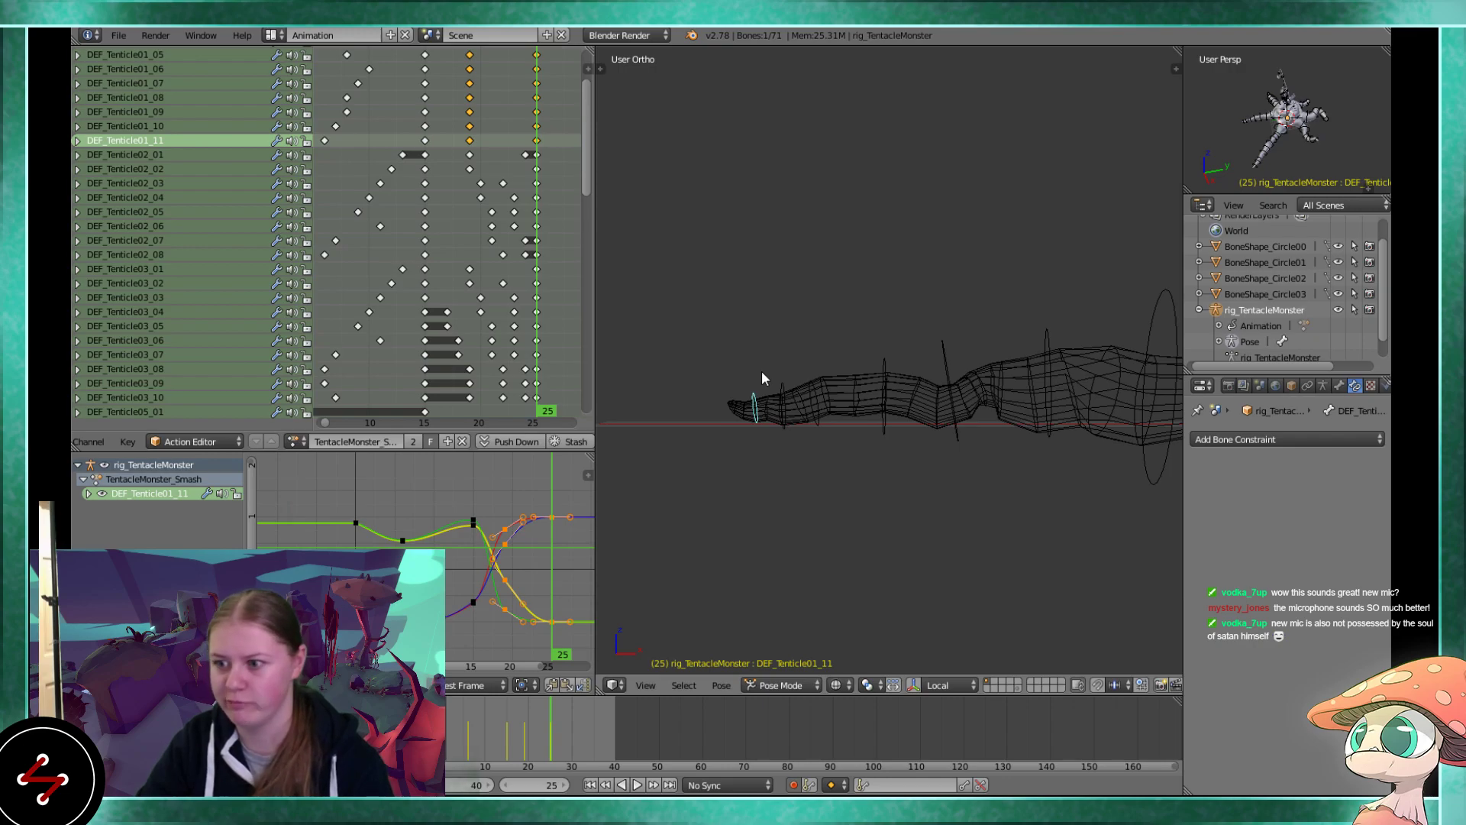
Readjust the rotation of DEF_Tenticle01_04 at frame 25 to lift the sunken outer part of the tentacle to floor level
scroll(904, 410, "down", 2)
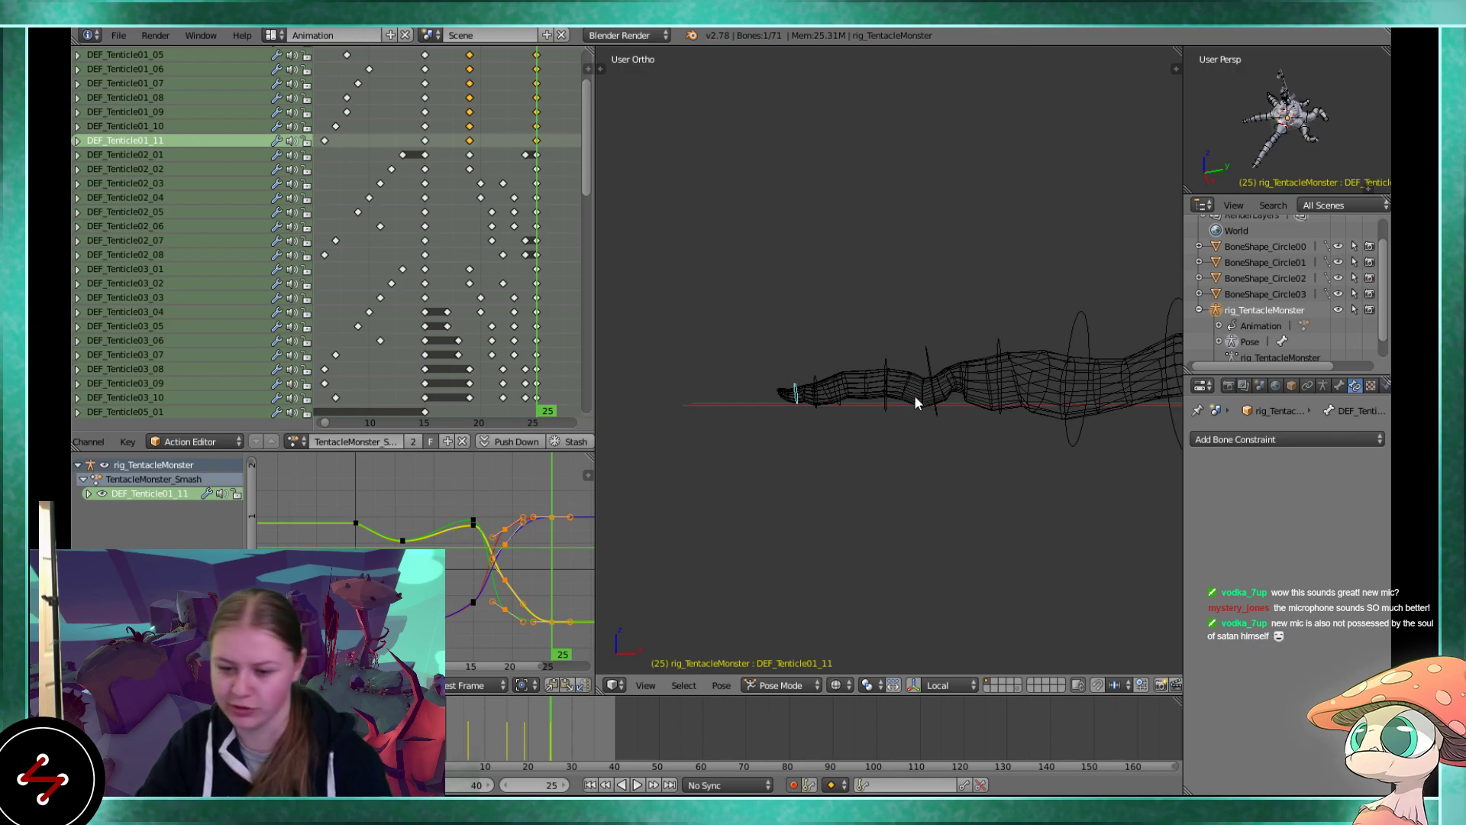
scroll(912, 396, "down", 1)
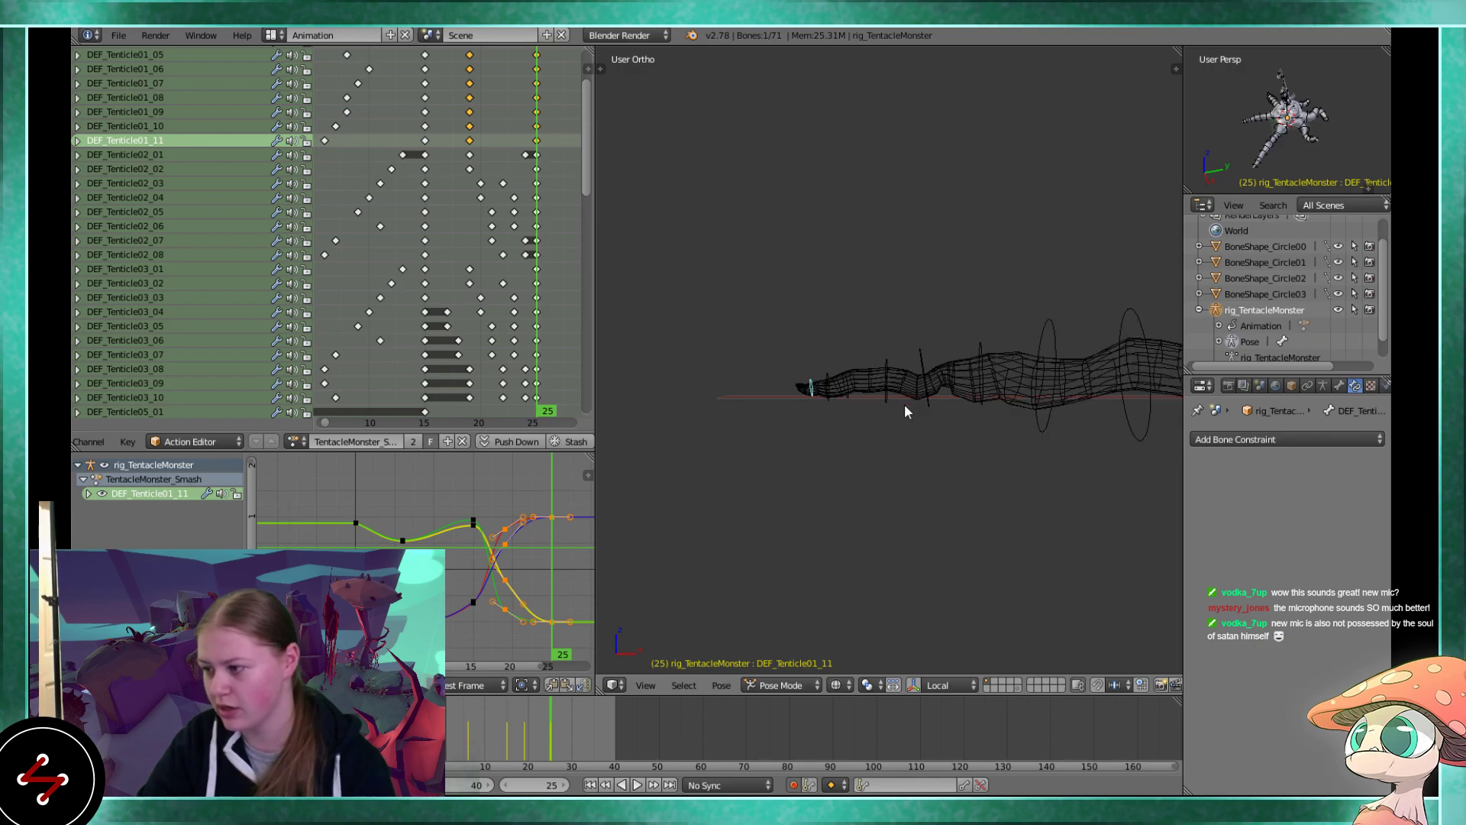
scroll(902, 409, "up", 3)
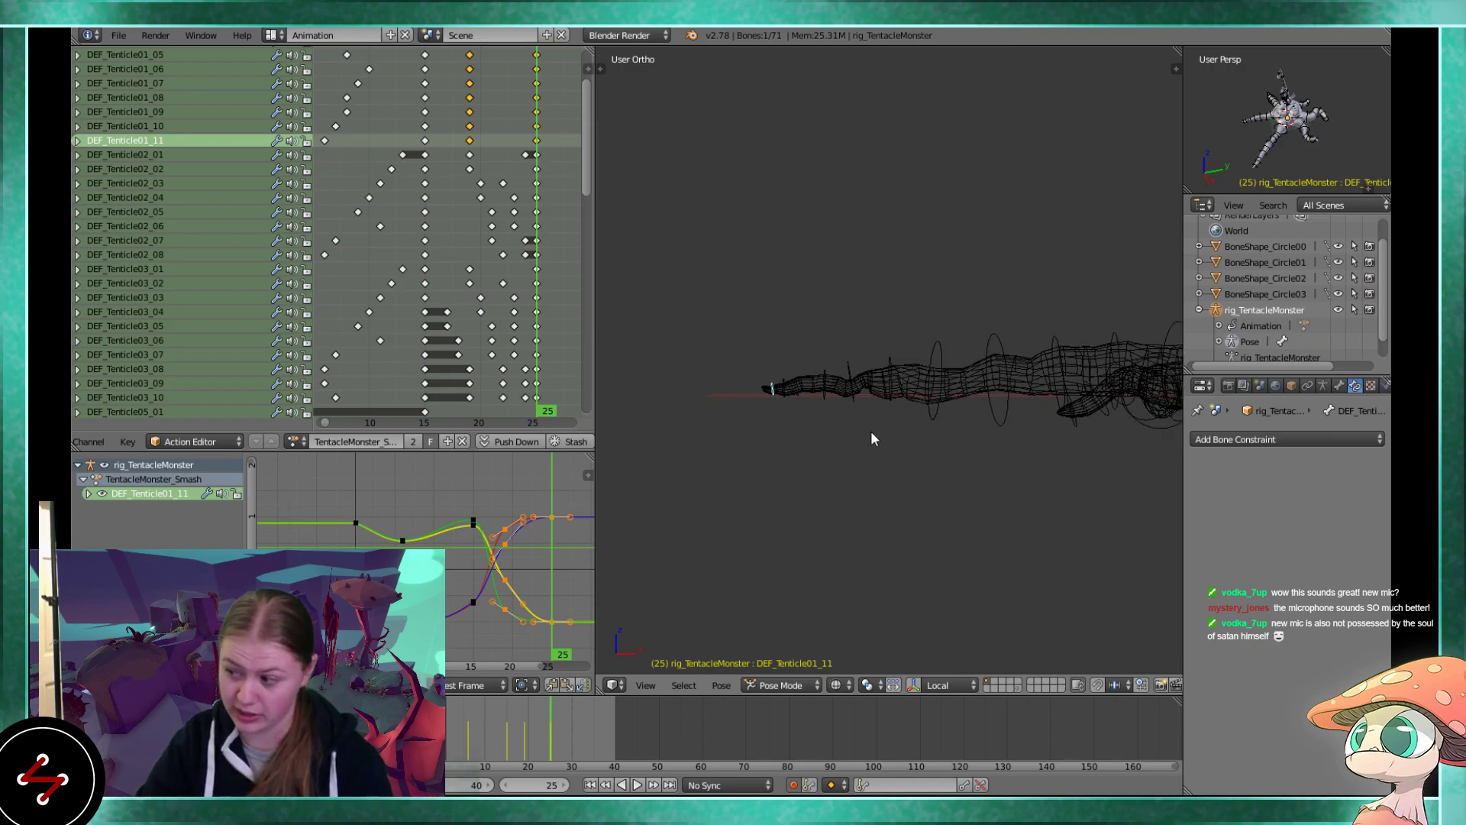
right_click(982, 420)
middle_click_drag(983, 440, 914, 458)
right_click(878, 455)
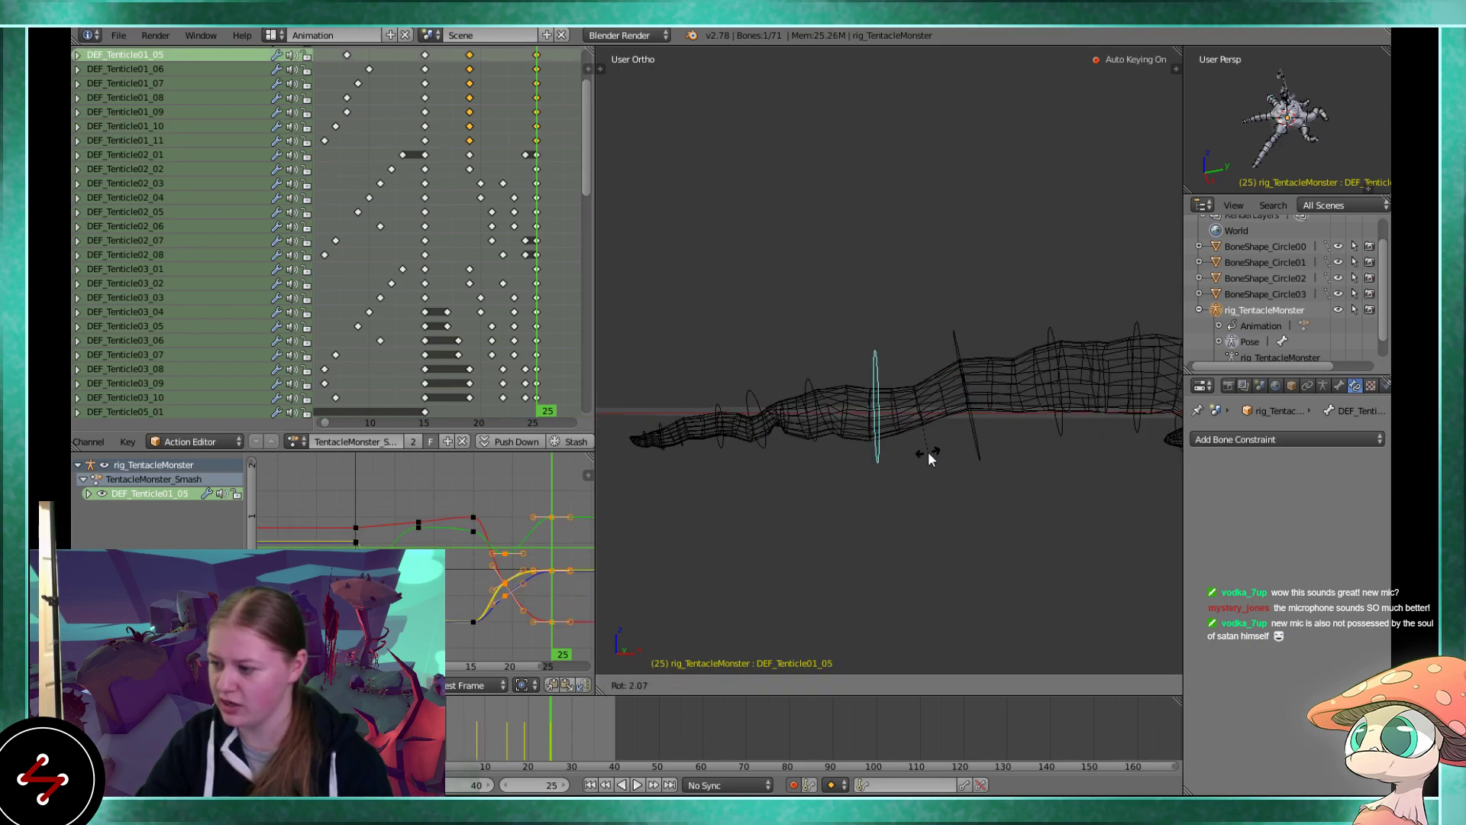
key("r")
key("Escape")
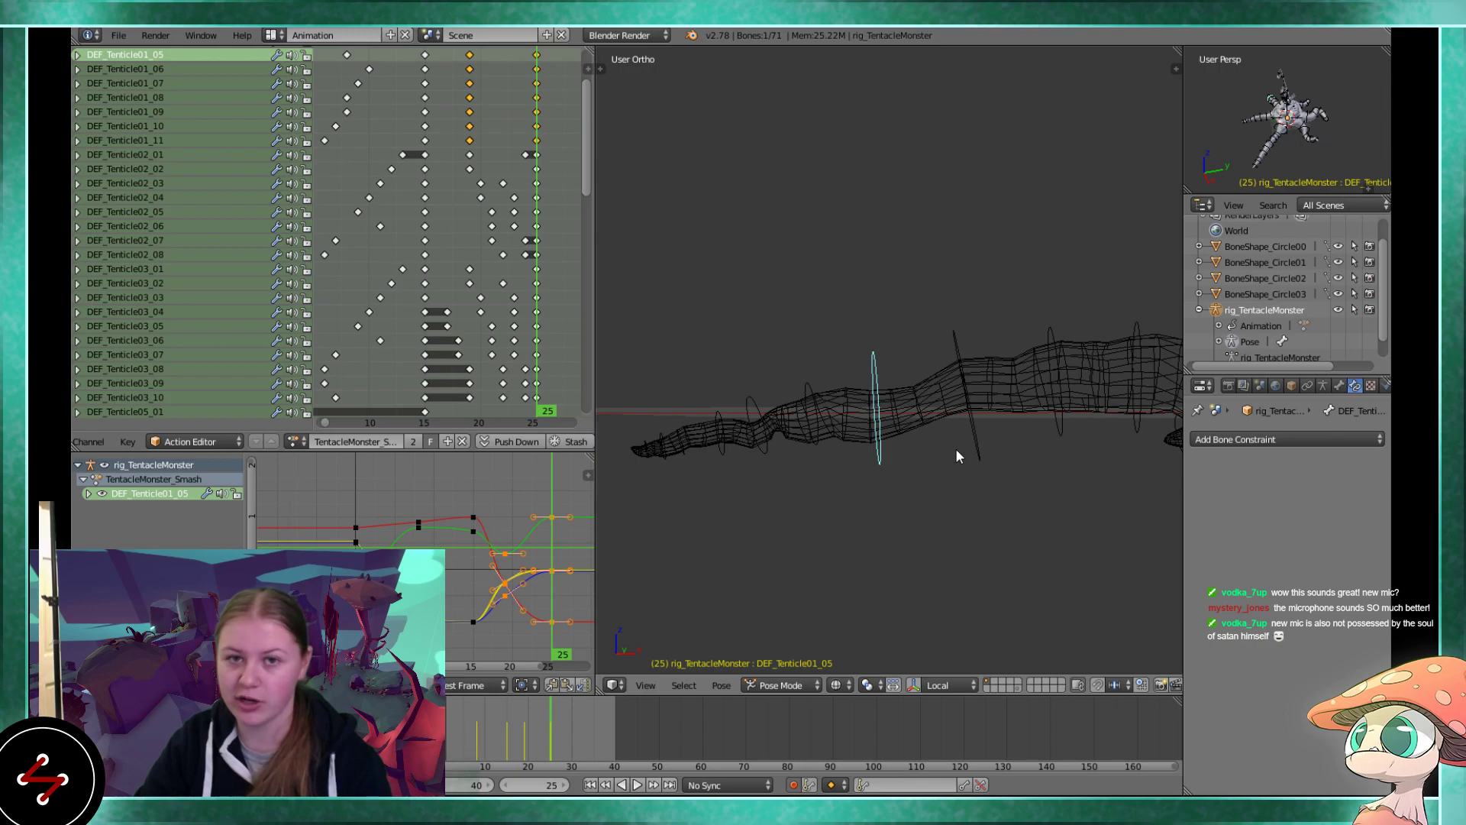
right_click(979, 449)
key("r")
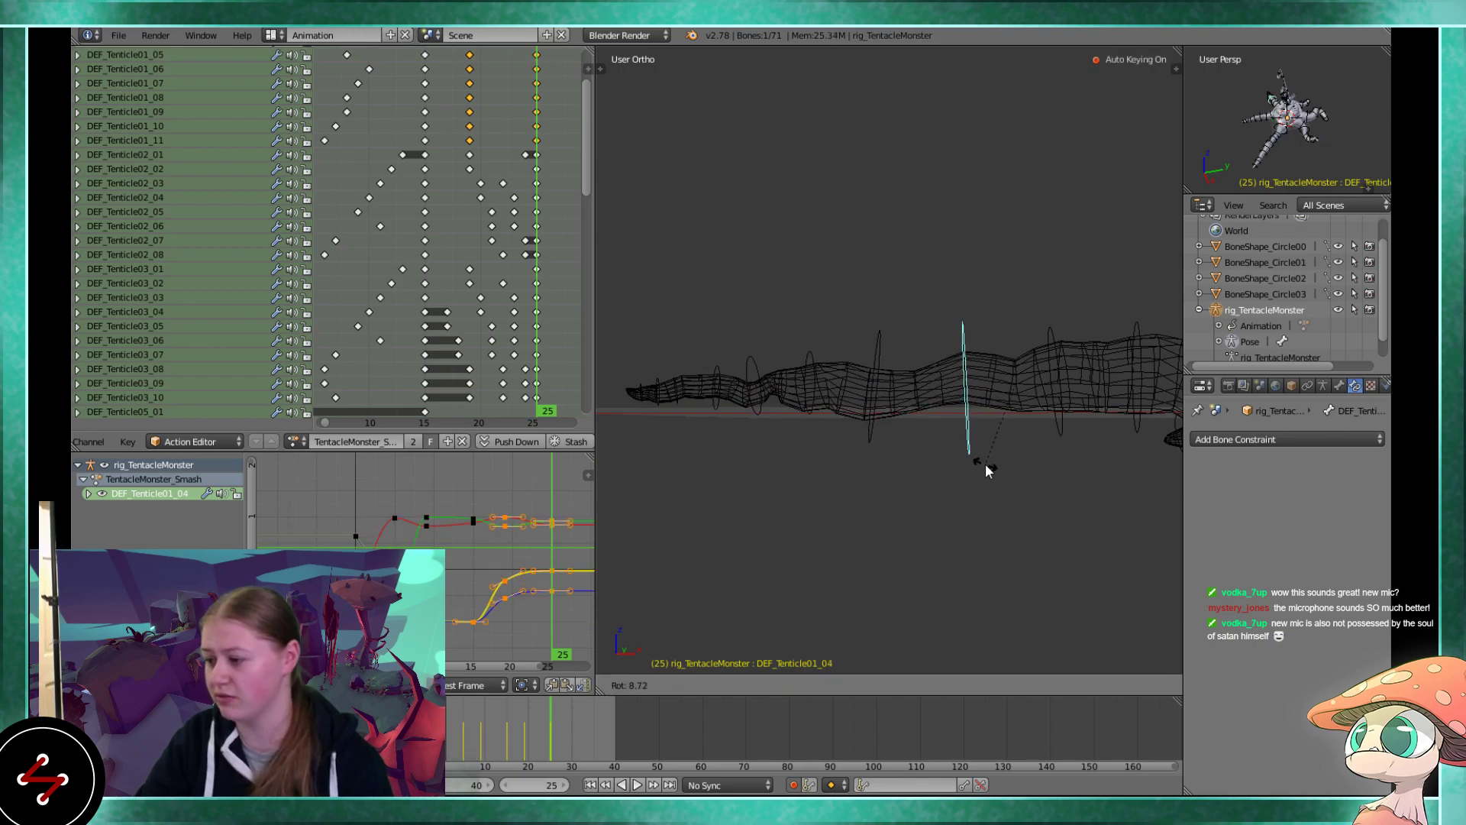
left_click(985, 465)
Inspect the flattened tentacle's outer bones, return to solid shading, and play the smash animation to review the landing
middle_click_drag(866, 452, 860, 387)
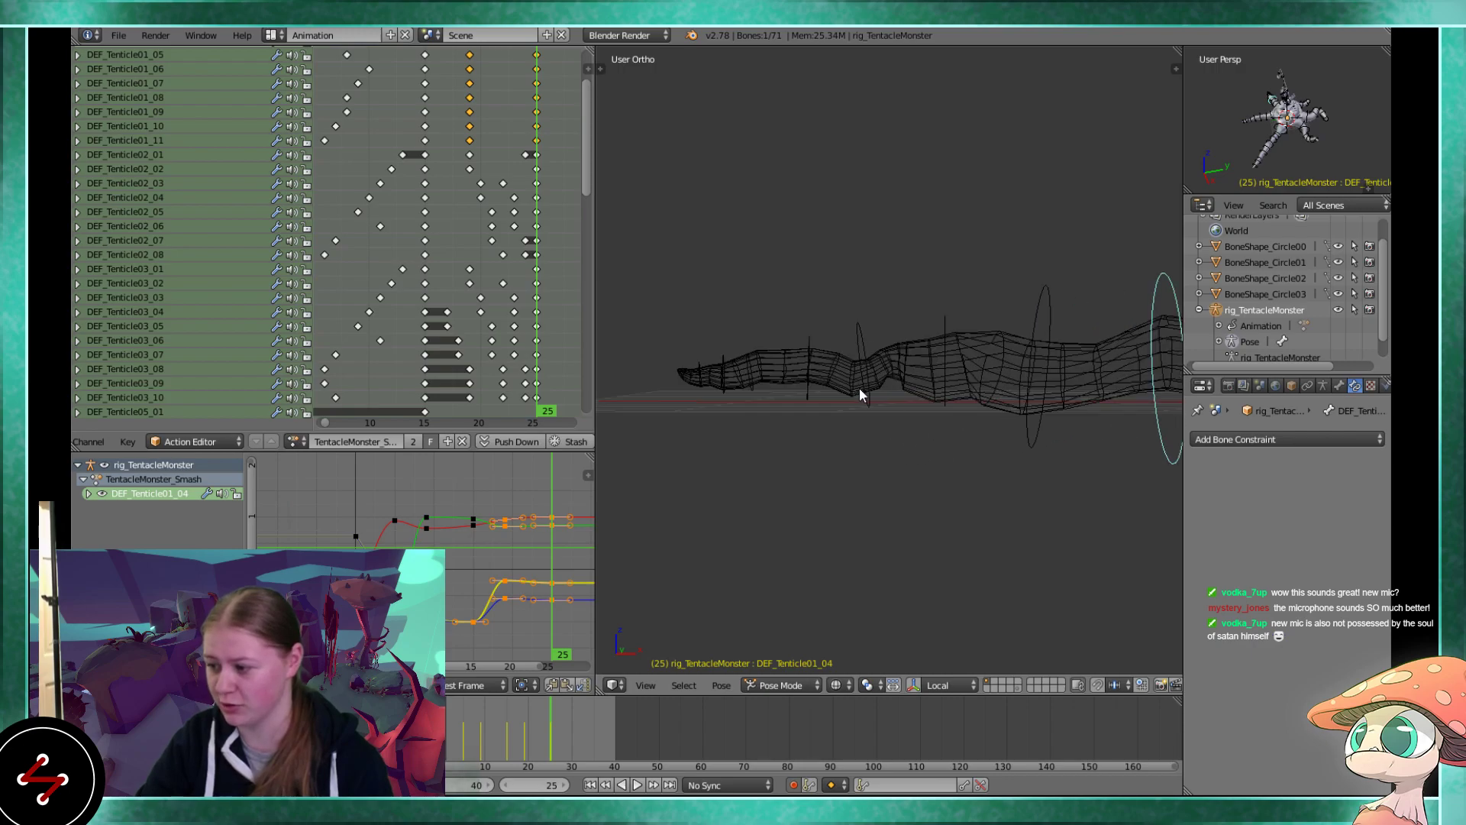
right_click(836, 375)
right_click(937, 397)
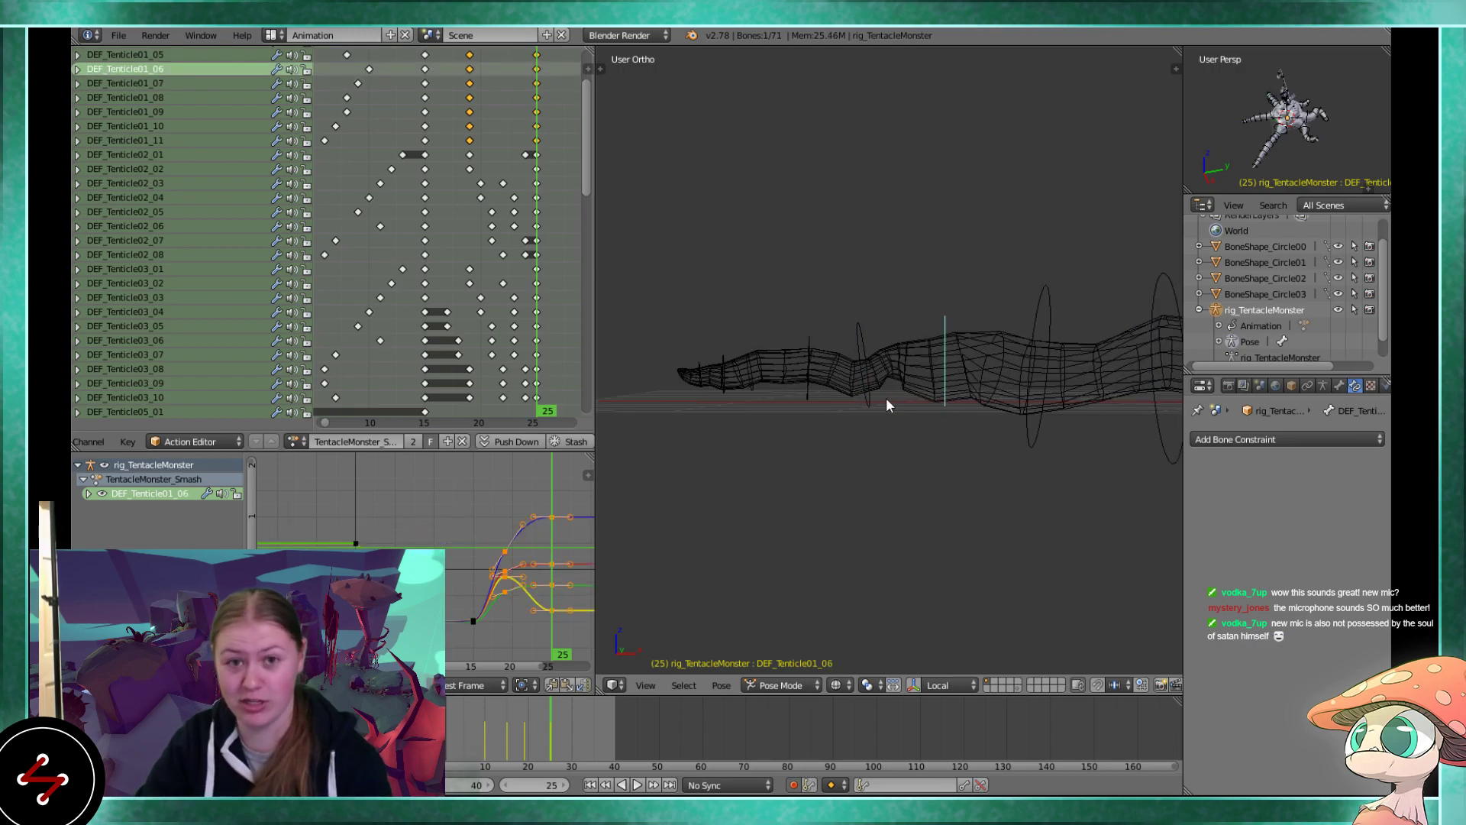
mouse_move(845, 400)
middle_mouse_down()
mouse_move(813, 397)
mouse_move(888, 426)
mouse_move(903, 413)
mouse_move(898, 425)
mouse_move(926, 437)
mouse_move(992, 403)
mouse_move(926, 431)
mouse_move(1031, 481)
mouse_move(1041, 514)
mouse_move(885, 411)
mouse_move(879, 496)
middle_mouse_up()
right_click(904, 419)
scroll(927, 437, "down", 3)
key("z")
key("alt+a")
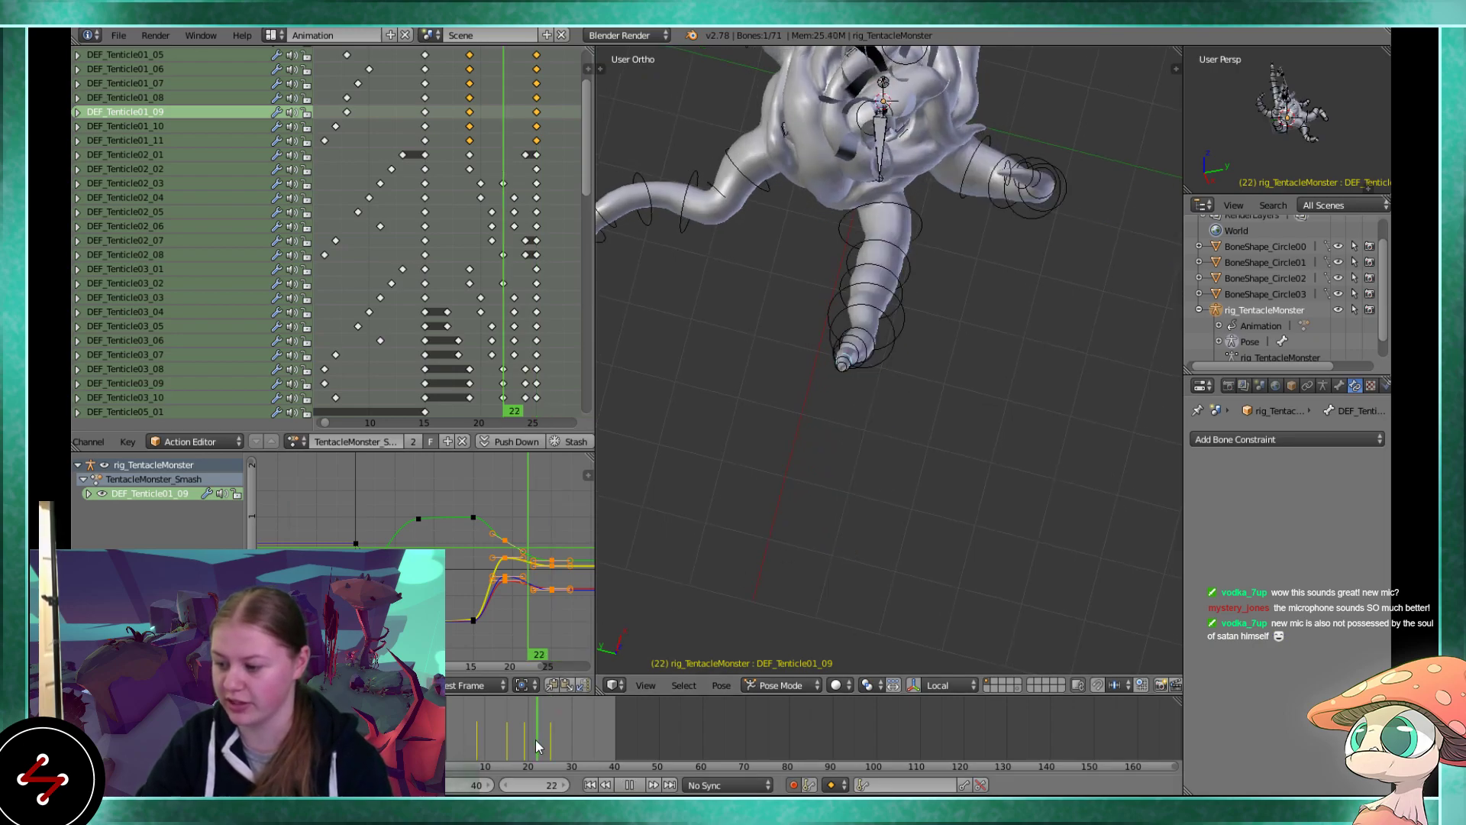
Rotate the base bone DEF_Tenticle01_01 at frame 25 to adjust the flattened tentacle's sideways direction
mouse_move(540, 735)
left_mouse_down()
mouse_move(529, 727)
mouse_move(552, 727)
left_mouse_up()
key("alt+a")
left_click(913, 685)
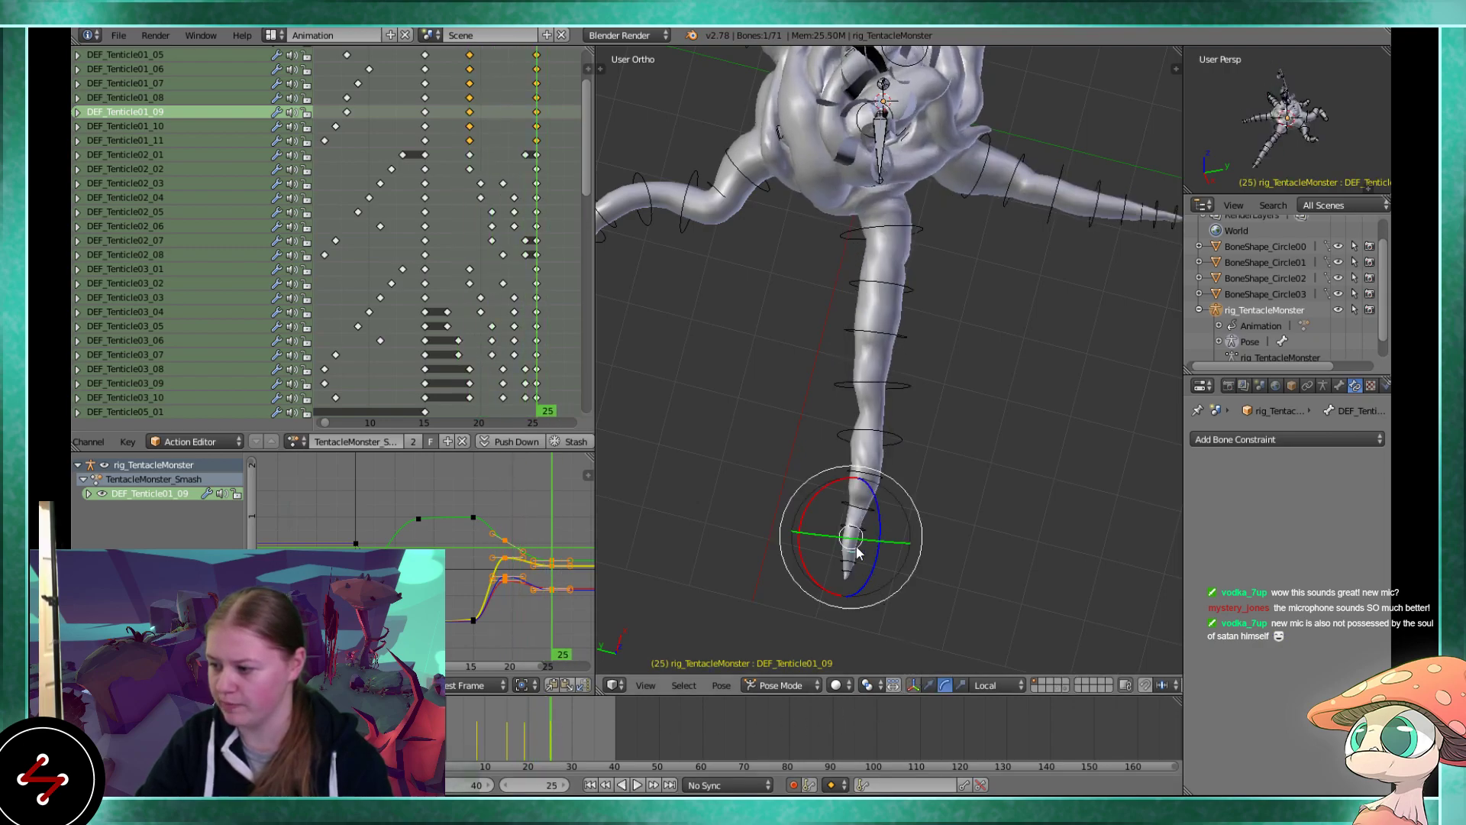
right_click(891, 215)
middle_click_drag(891, 215, 838, 349)
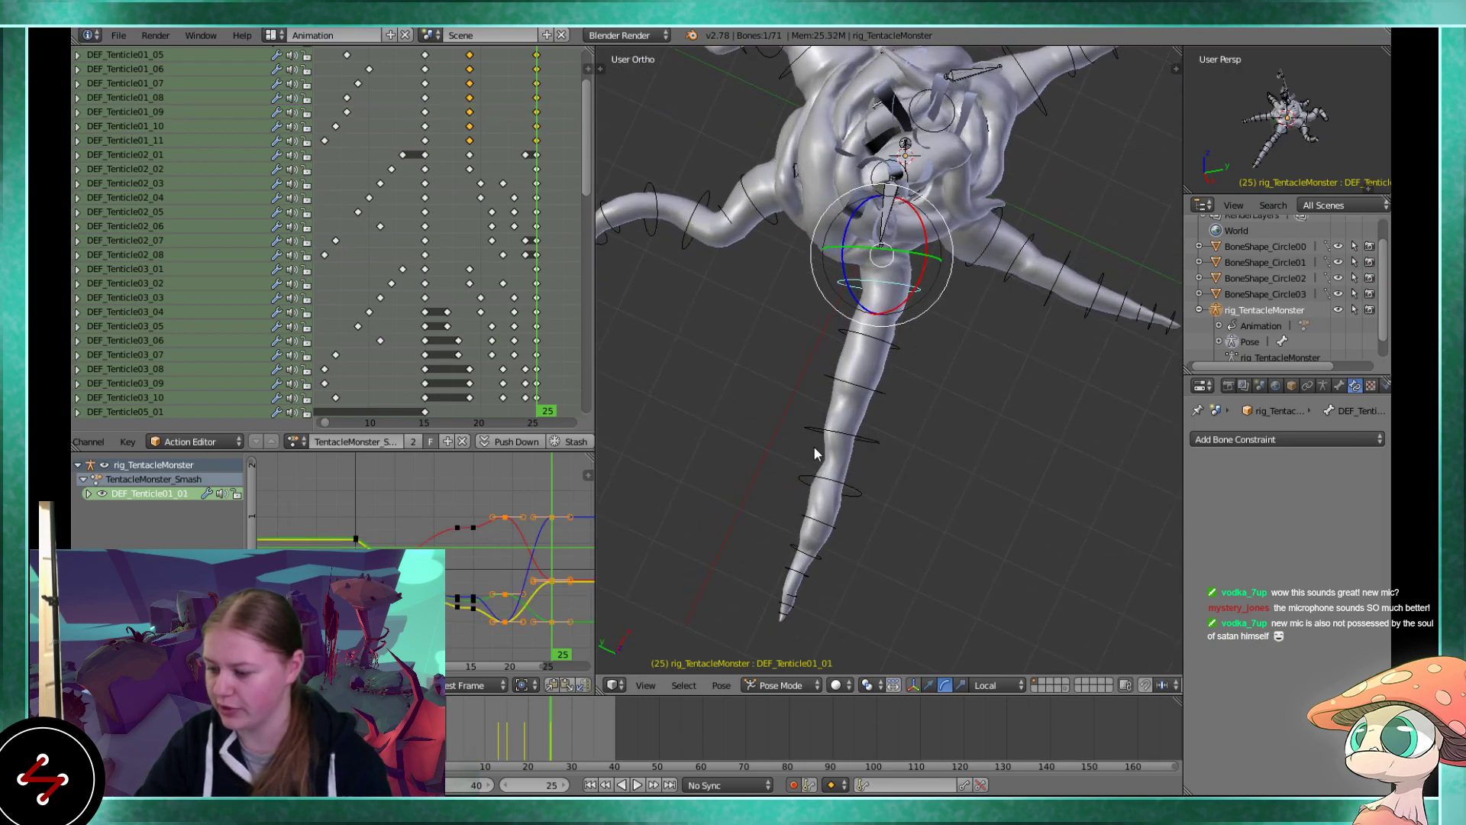
key("r")
left_click(977, 410)
key("alt+a")
mouse_move(552, 719)
left_mouse_down()
mouse_move(526, 713)
mouse_move(552, 708)
left_mouse_up()
key("alt+a")
key("r")
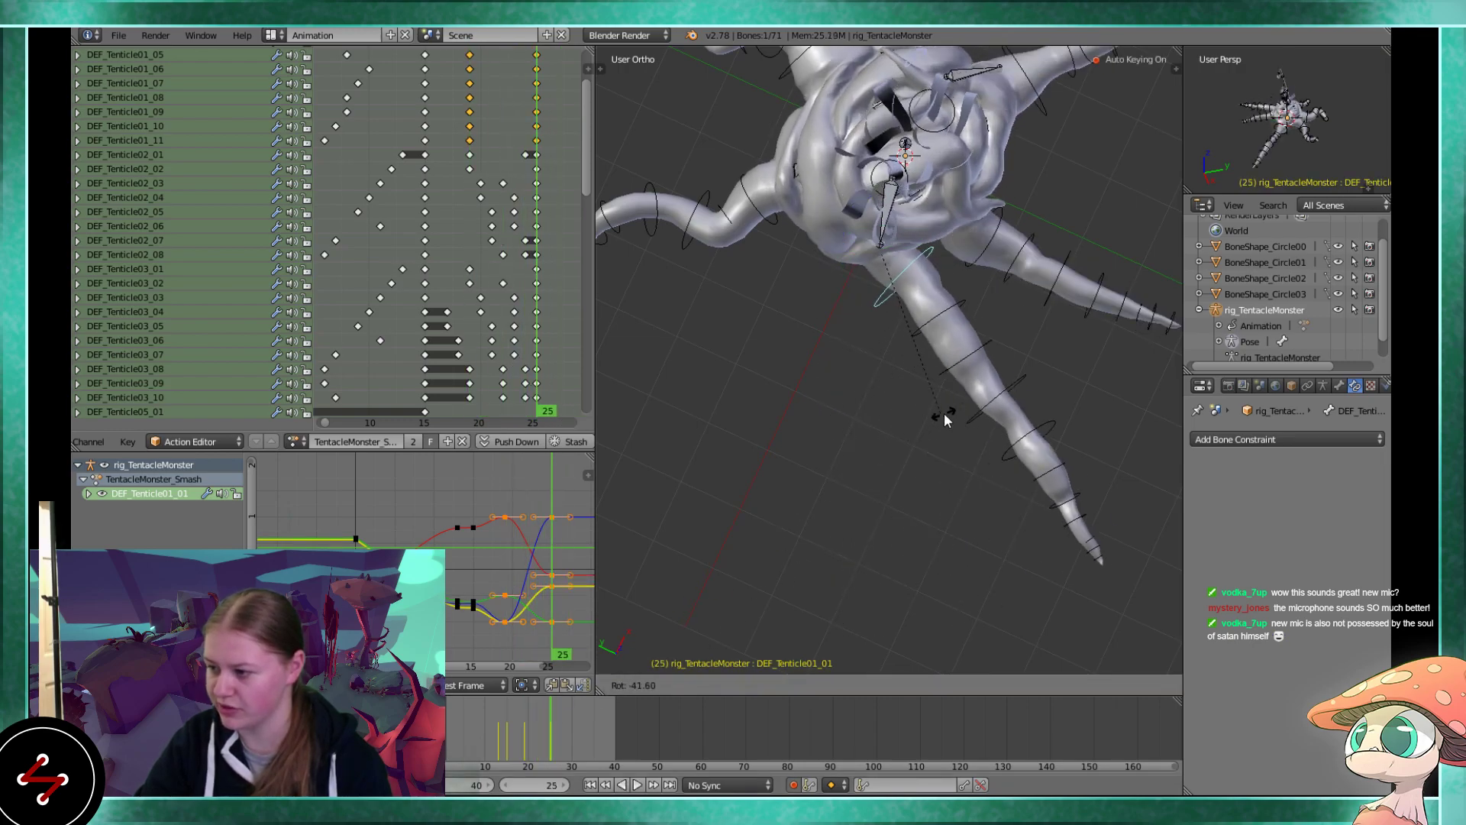
right_click(951, 406)
Play the smash animation from a low side view to examine how the first tentacle uncurls and lands
middle_click_drag(938, 414, 845, 498)
key("alt+a")
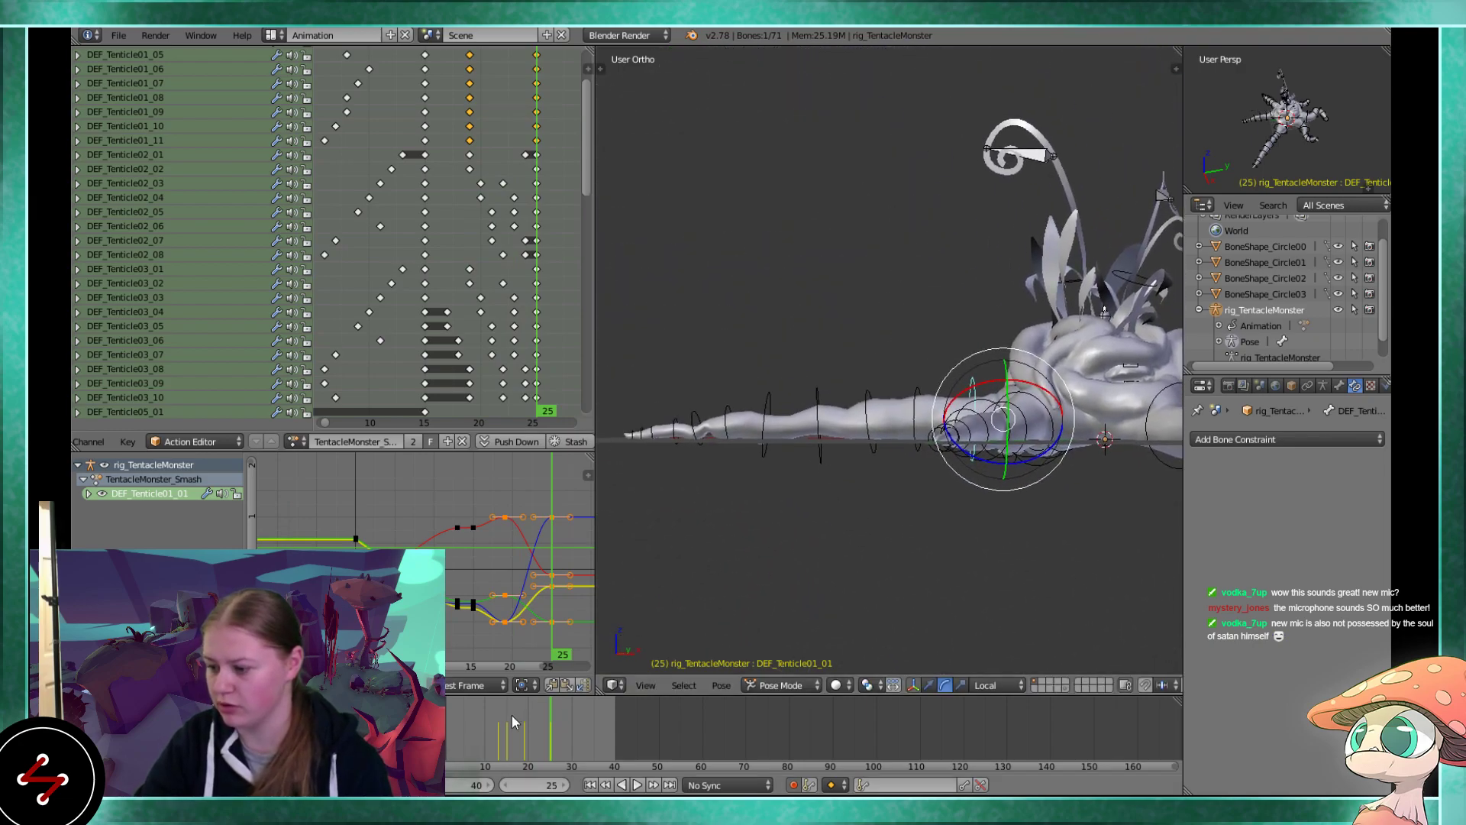
middle_click_drag(682, 502, 832, 457)
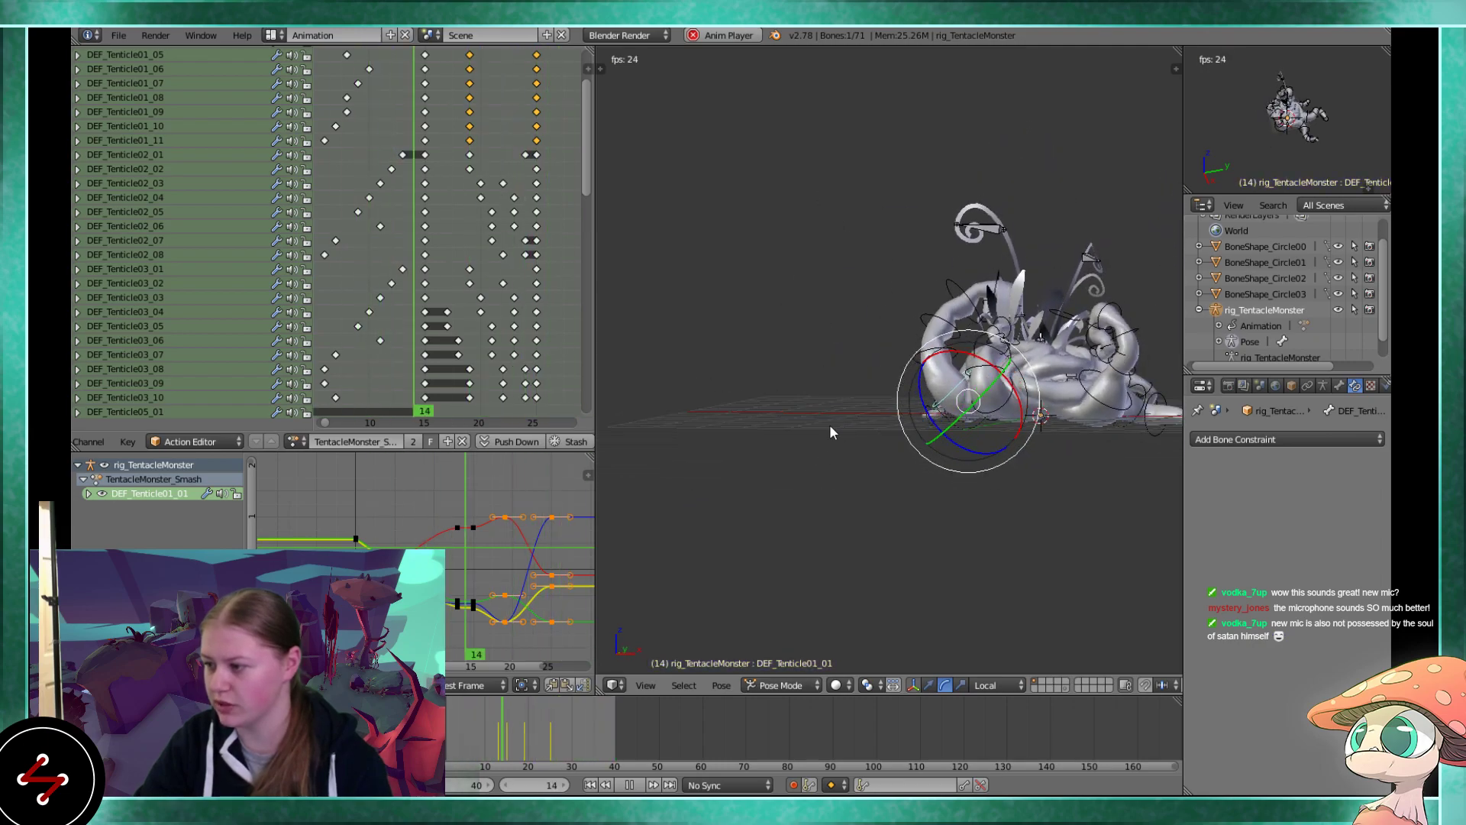
key("alt+a")
key("Home")
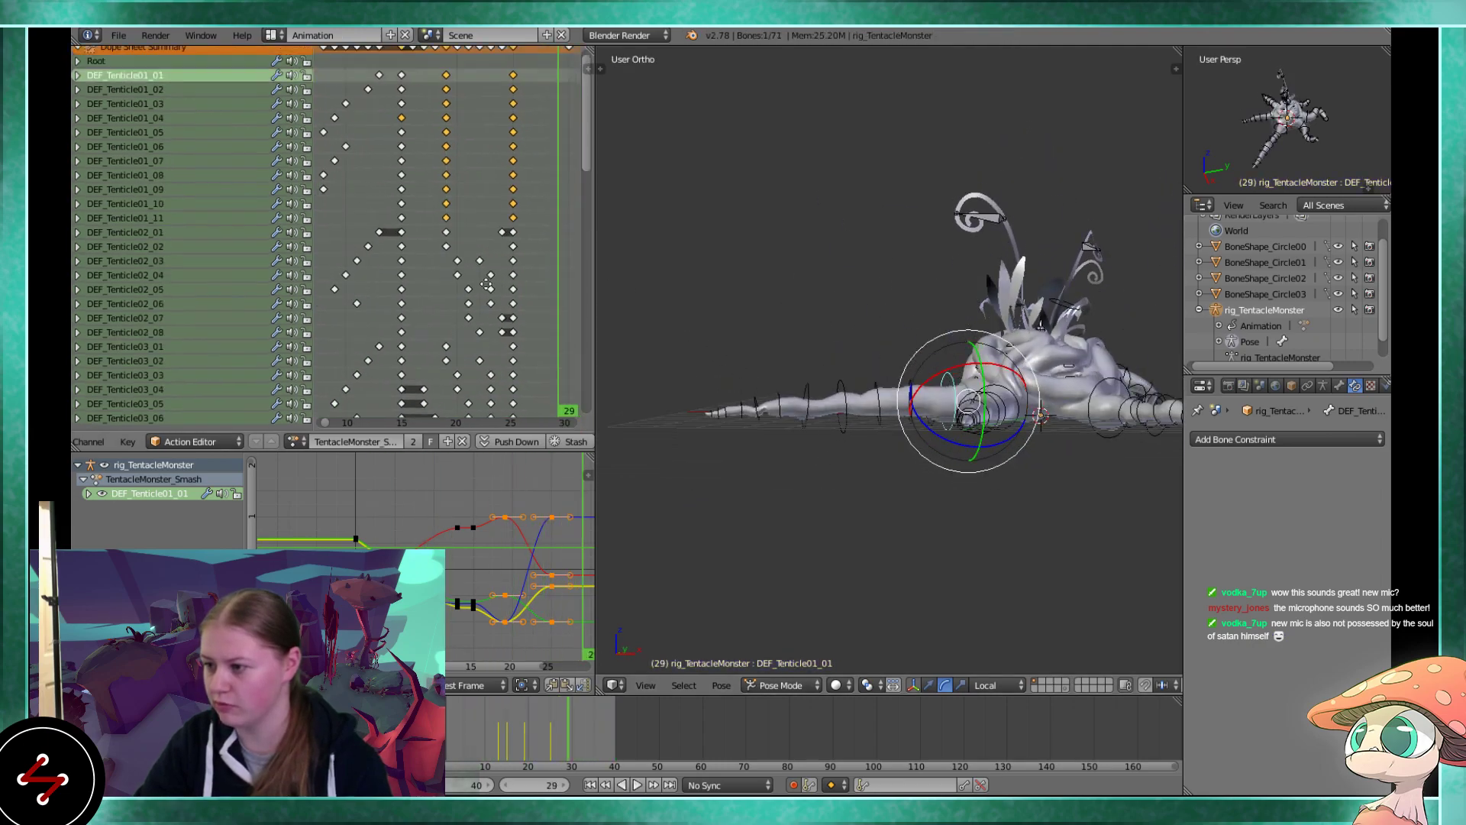
middle_click_drag(497, 243, 459, 172)
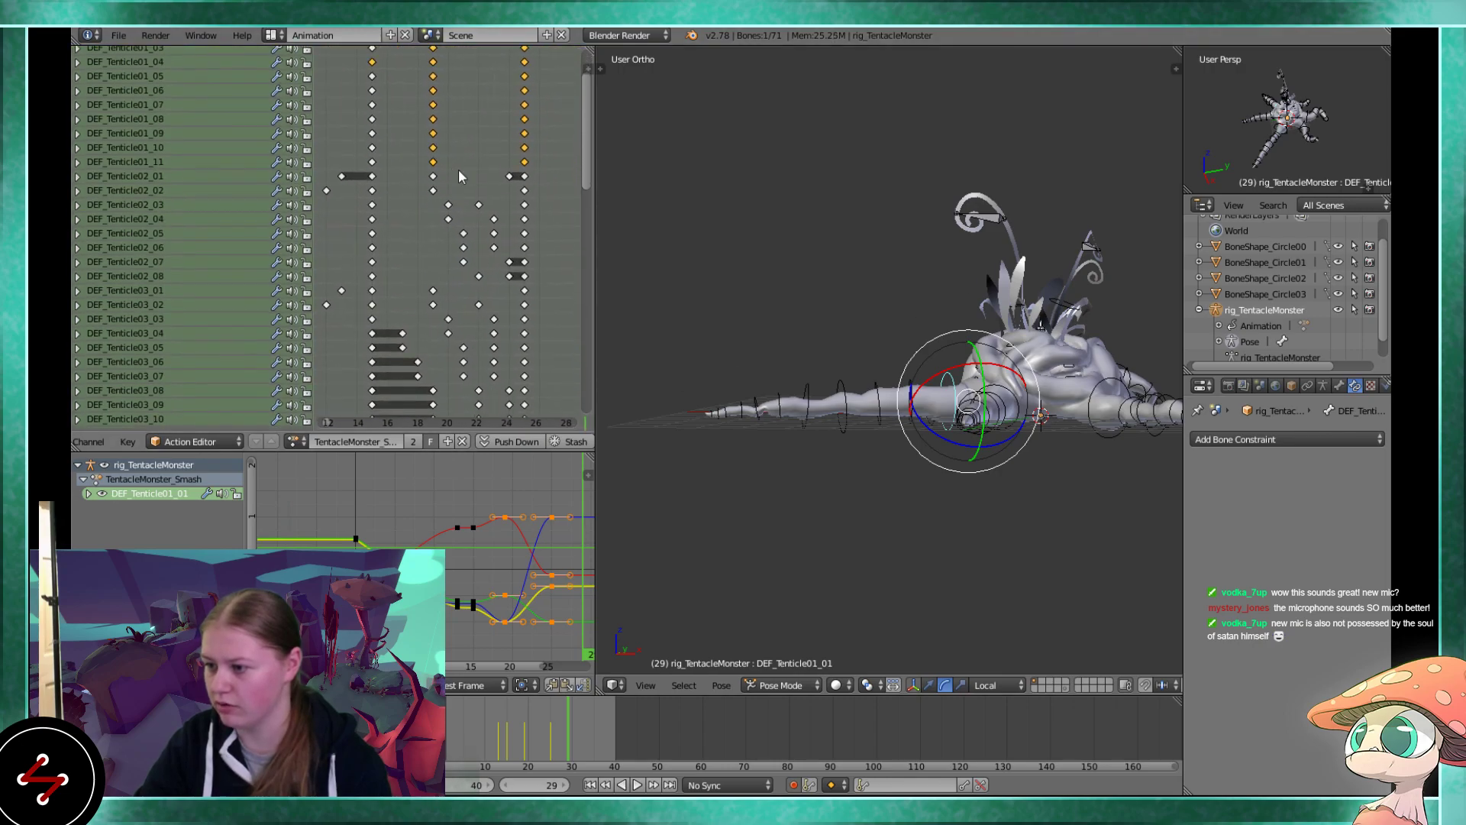
key("alt+a")
key("alt+a")
Examine the staggered key timing of the DEF_Tenticle02 and DEF_Tenticle03 bones while stepping through frames 15 to 22
scroll(479, 364, "up", 4)
scroll(480, 364, "up", 1)
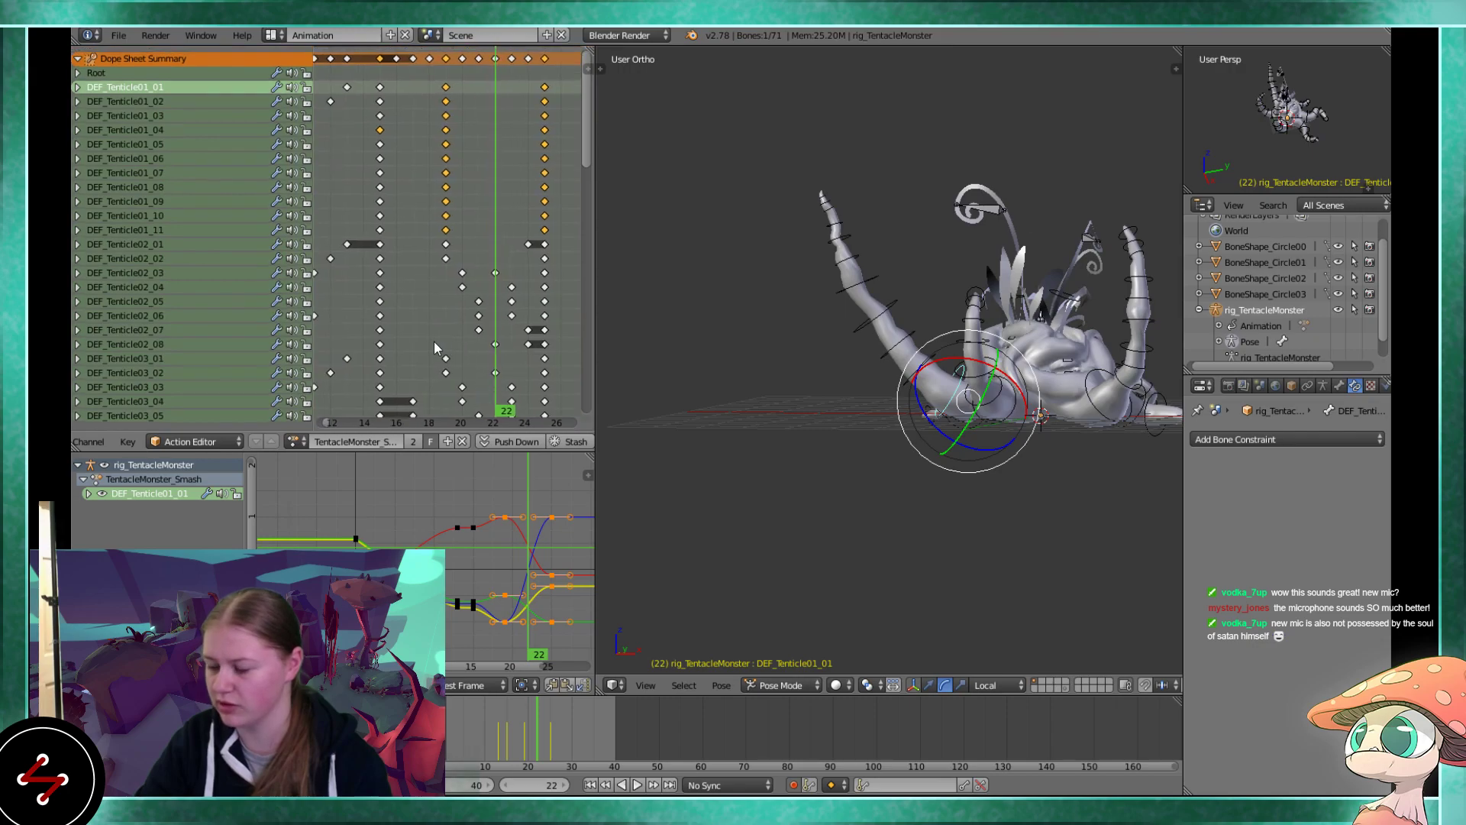
middle_click_drag(474, 261, 454, 136)
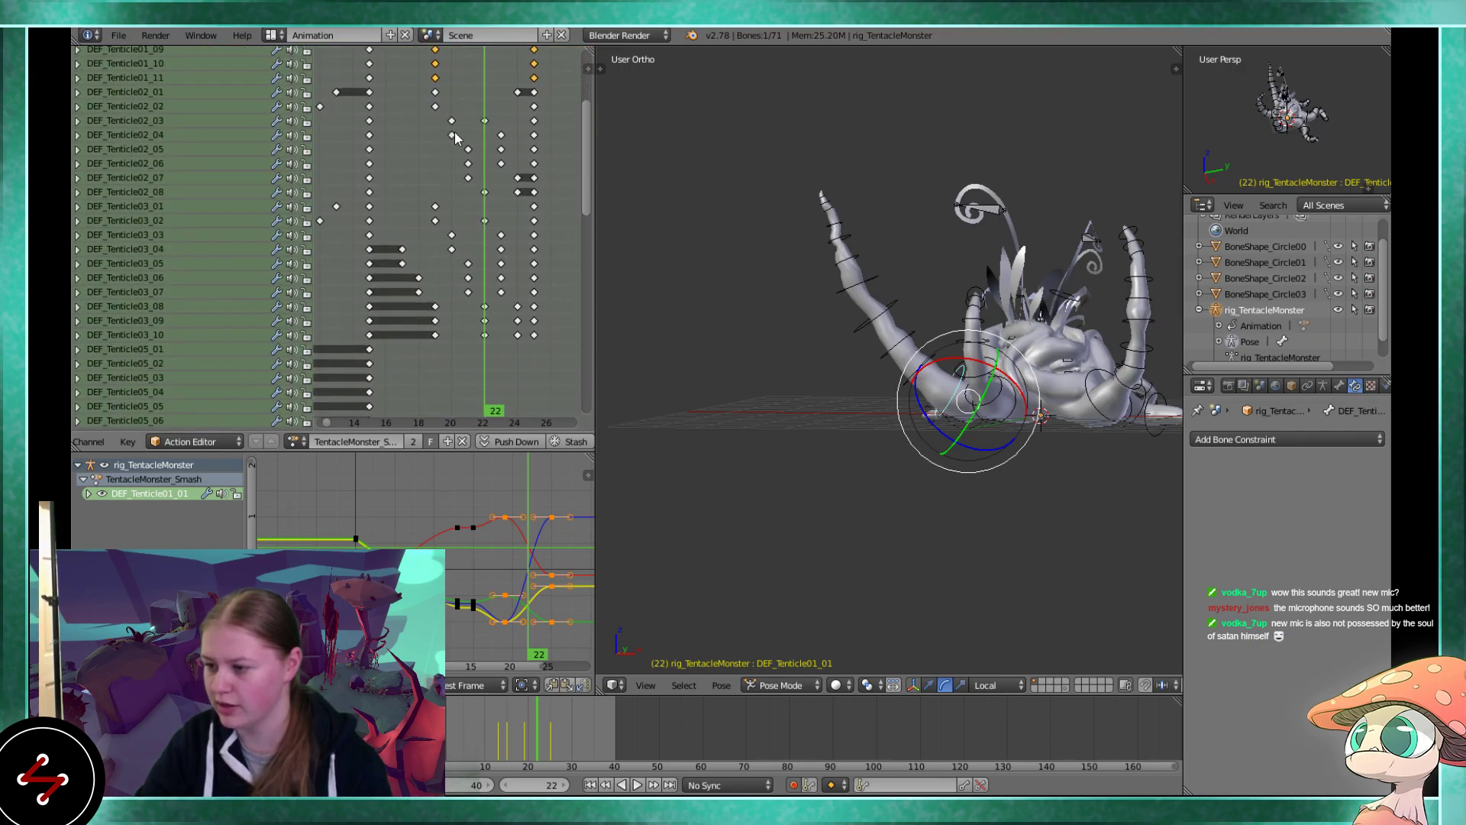
key("Left")
key("Left")
key("Left")
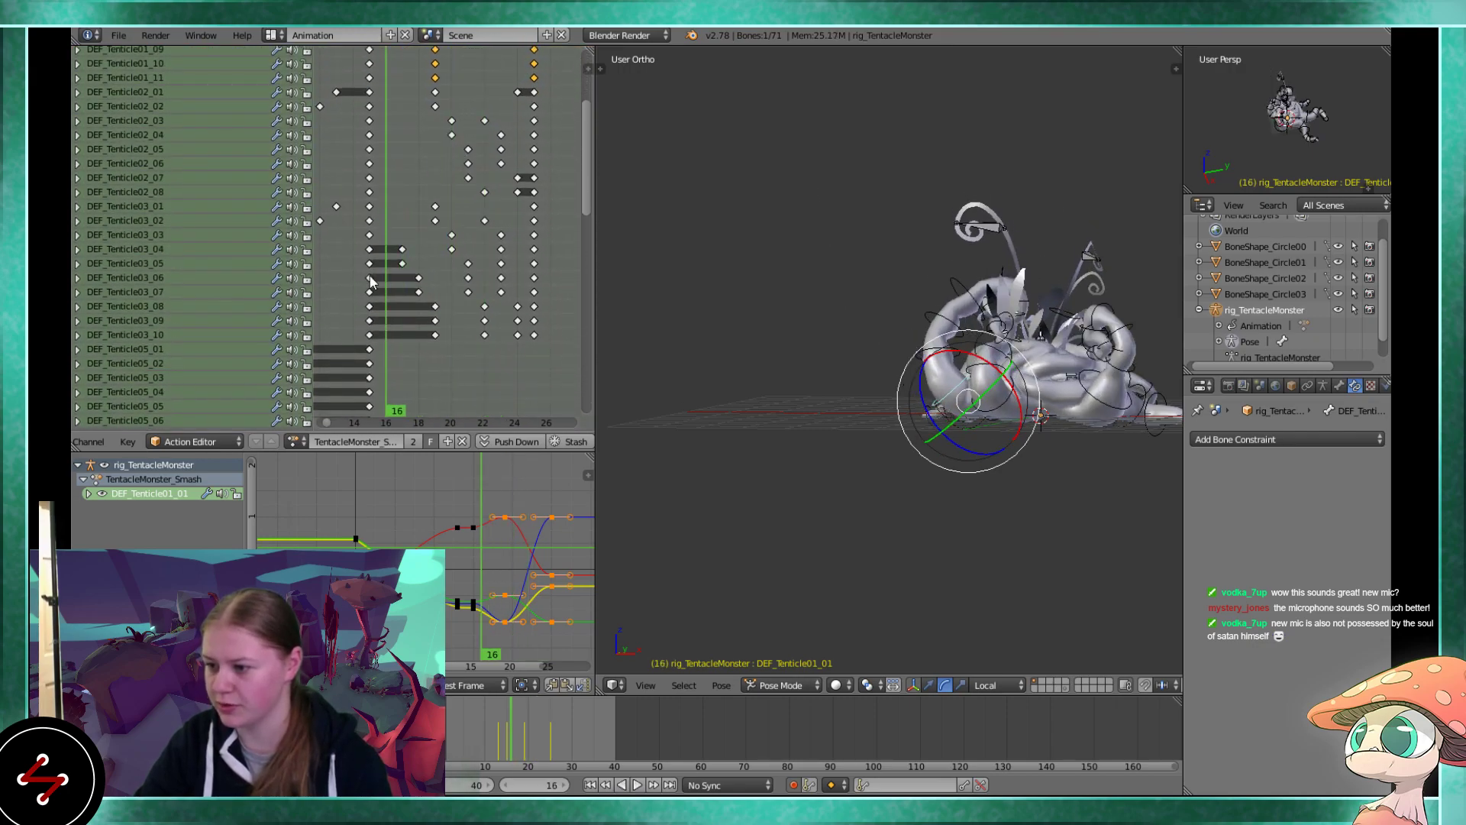
middle_click_drag(381, 254, 460, 129)
scroll(459, 215, "up", 1)
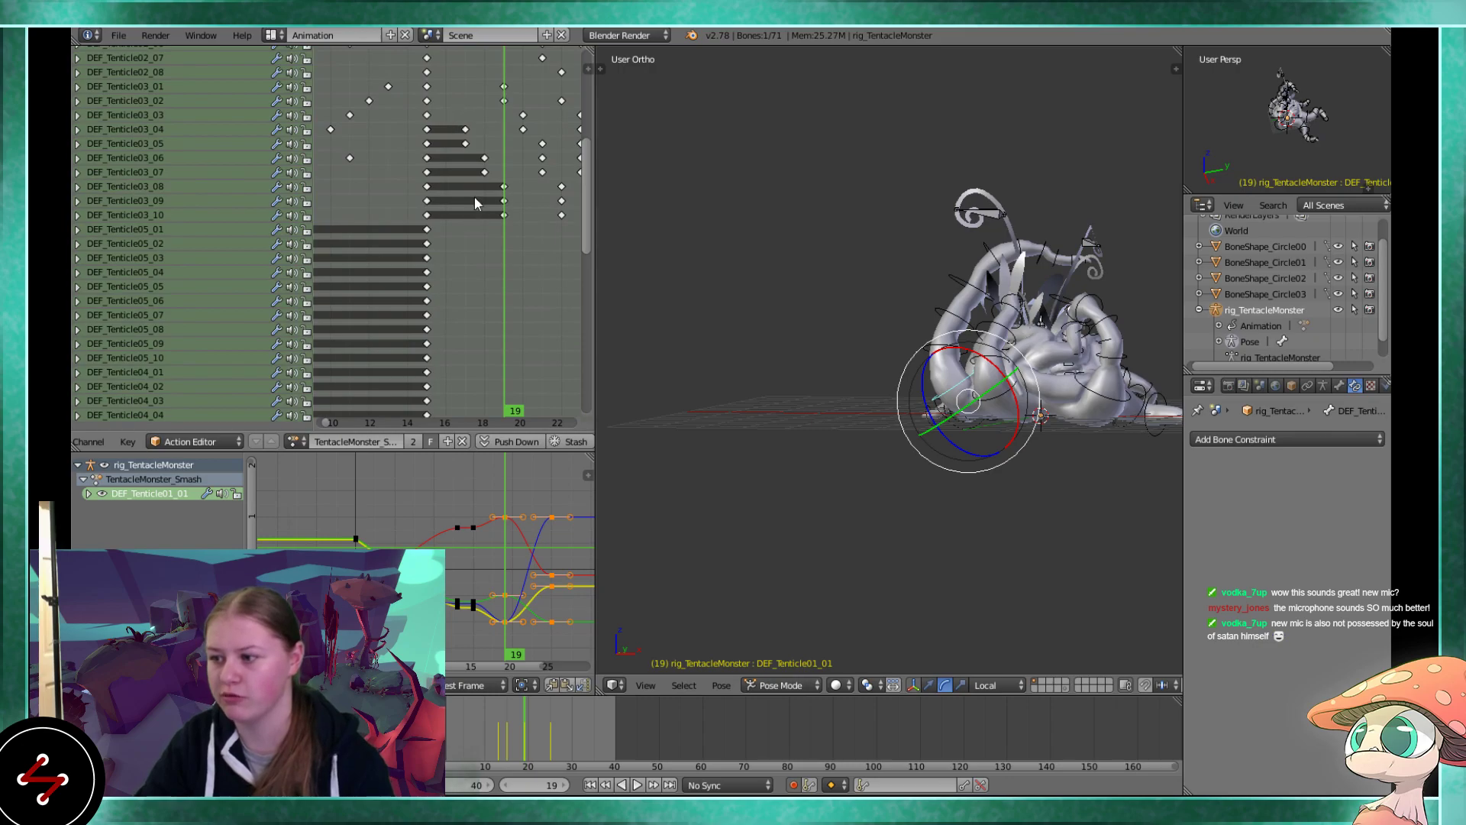
middle_click_drag(452, 132, 461, 357)
scroll(461, 358, "up", 1)
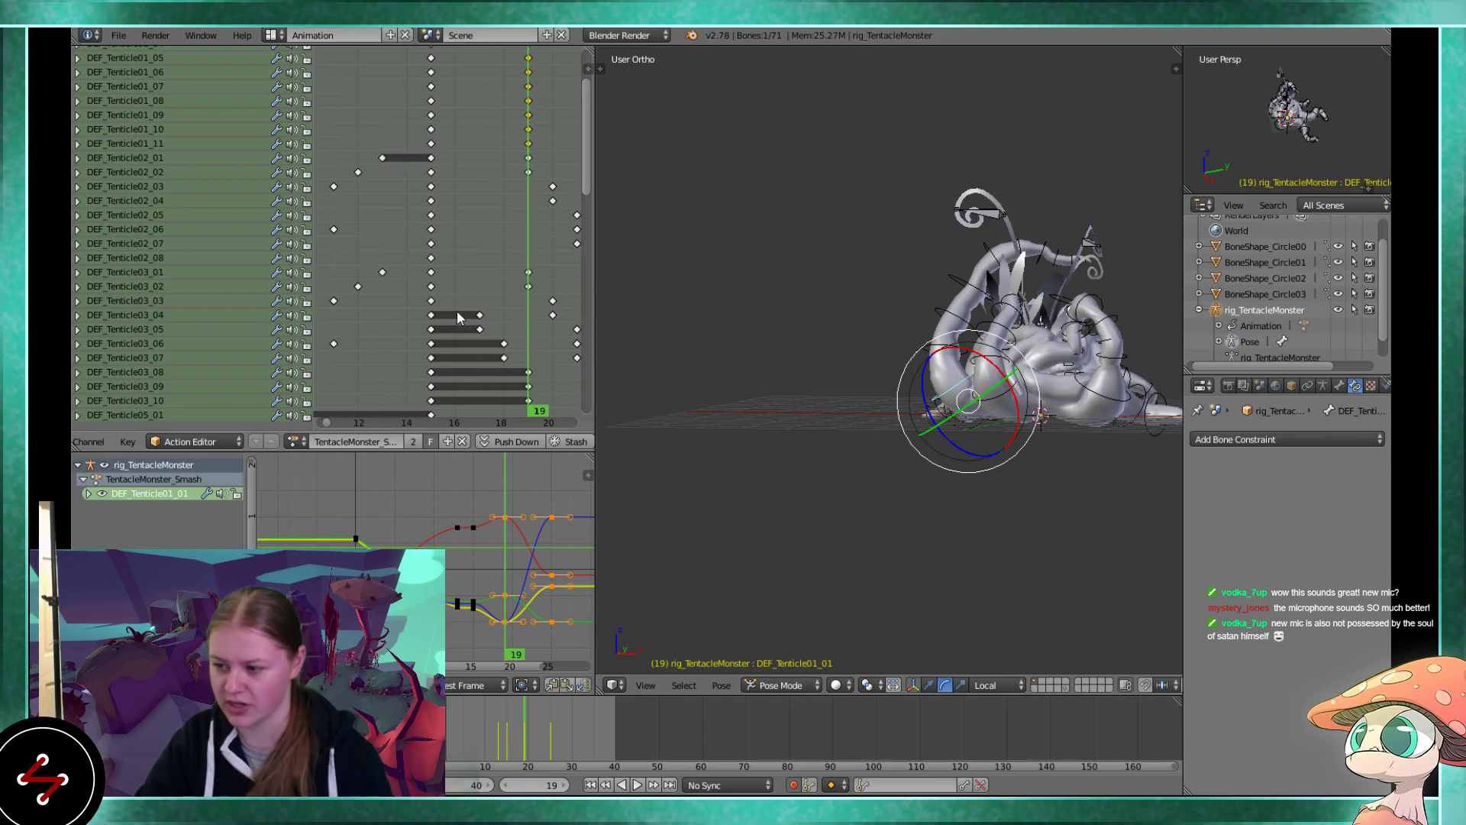
key("alt+a")
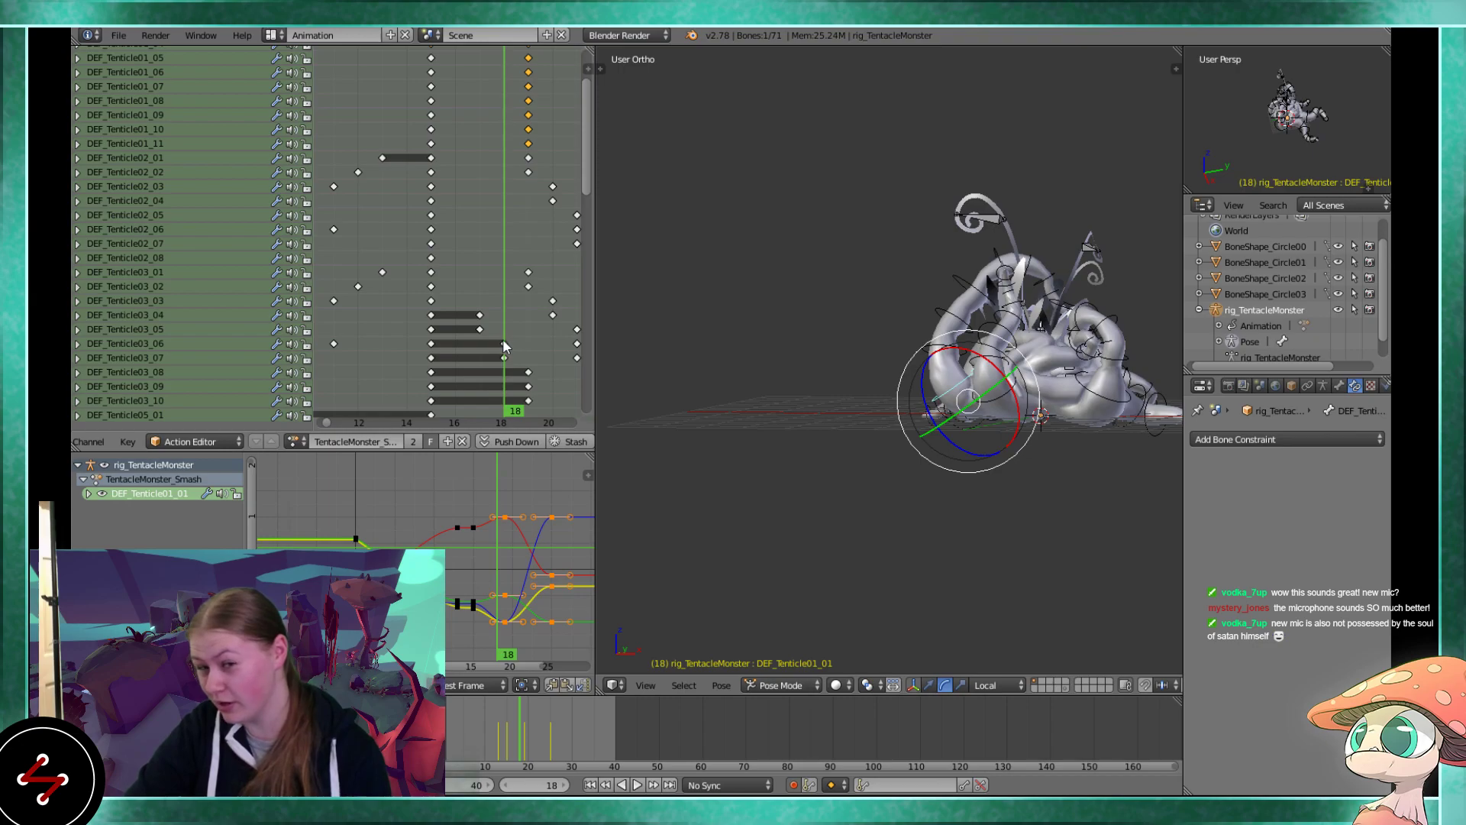
key("alt+a")
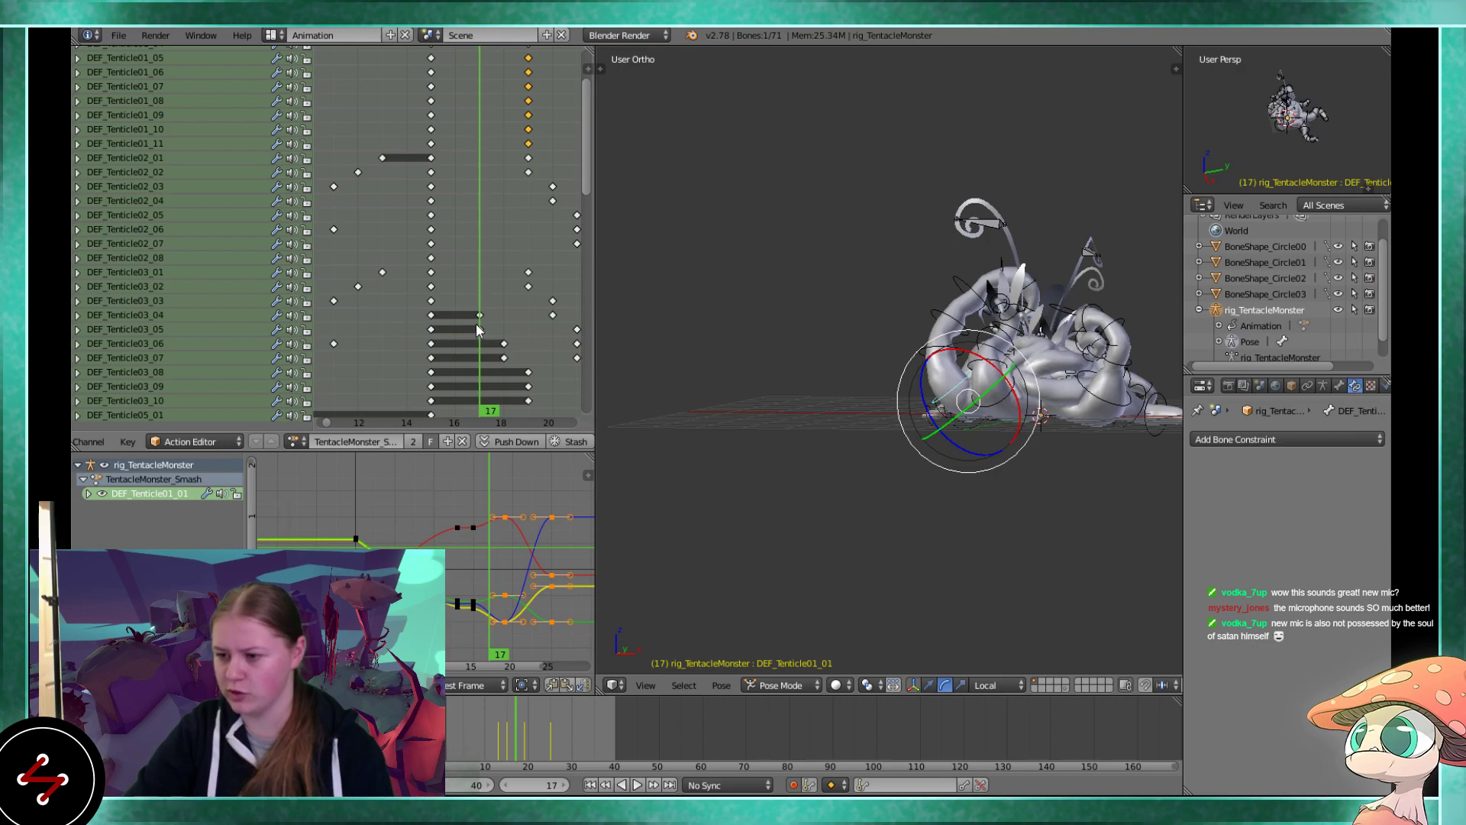
left_click_drag(473, 324, 431, 318)
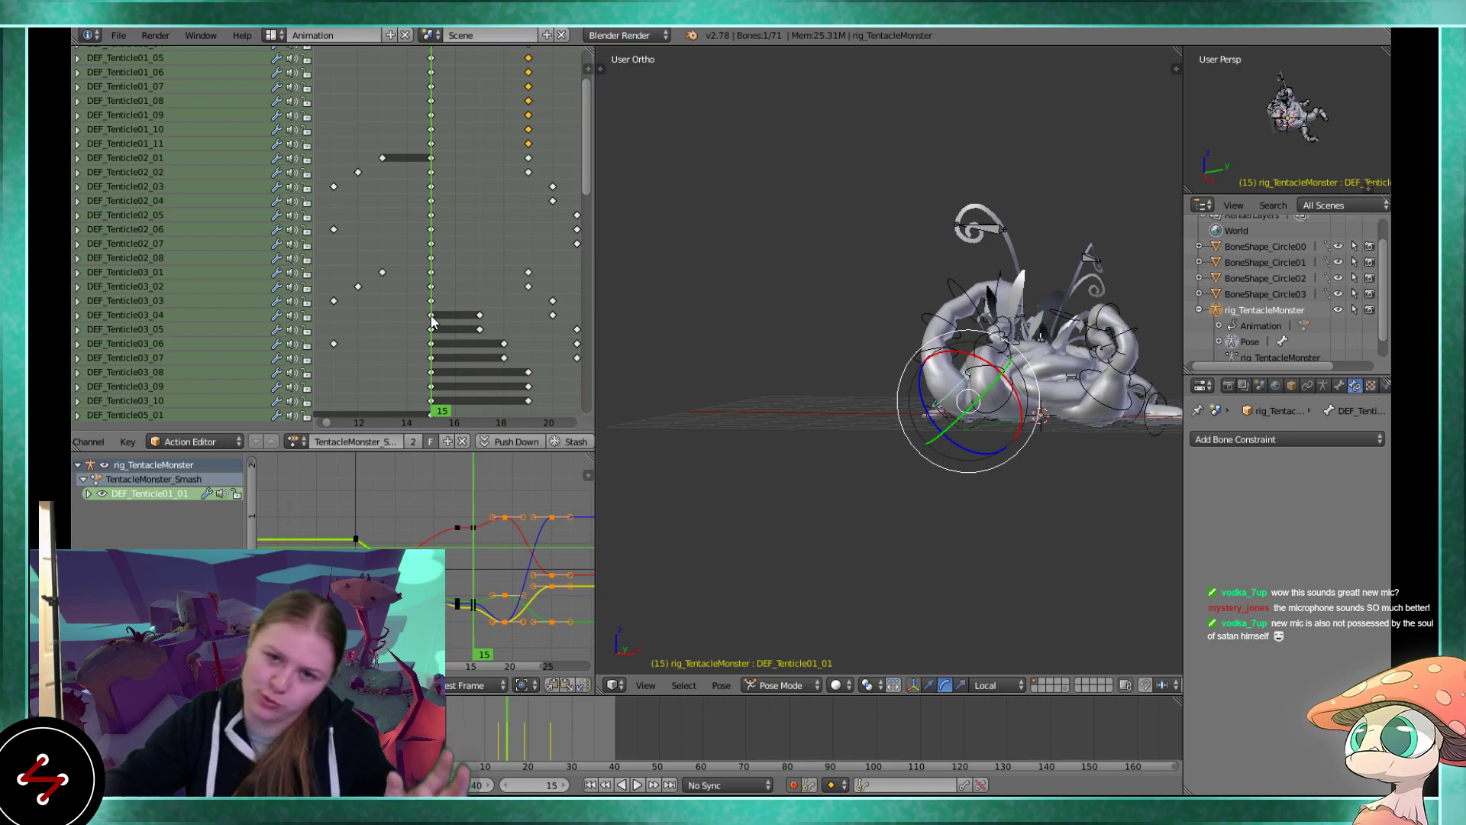
middle_click_drag(476, 282, 402, 393)
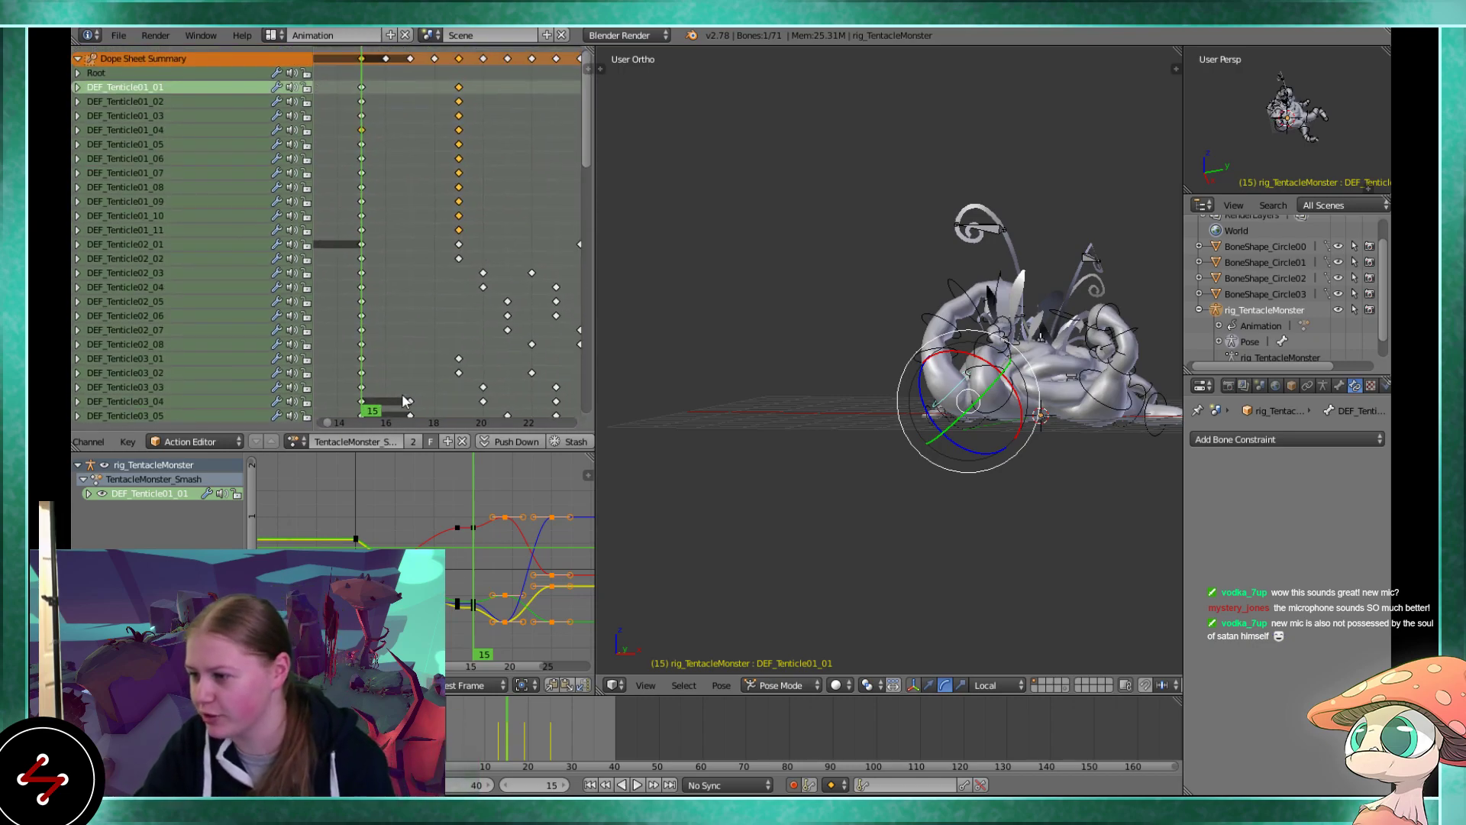
Inspect the first tentacle's pose at frame 19 up close and compare its key timing with the neighbouring tentacles
middle_click_drag(839, 453, 861, 479)
key("alt+a")
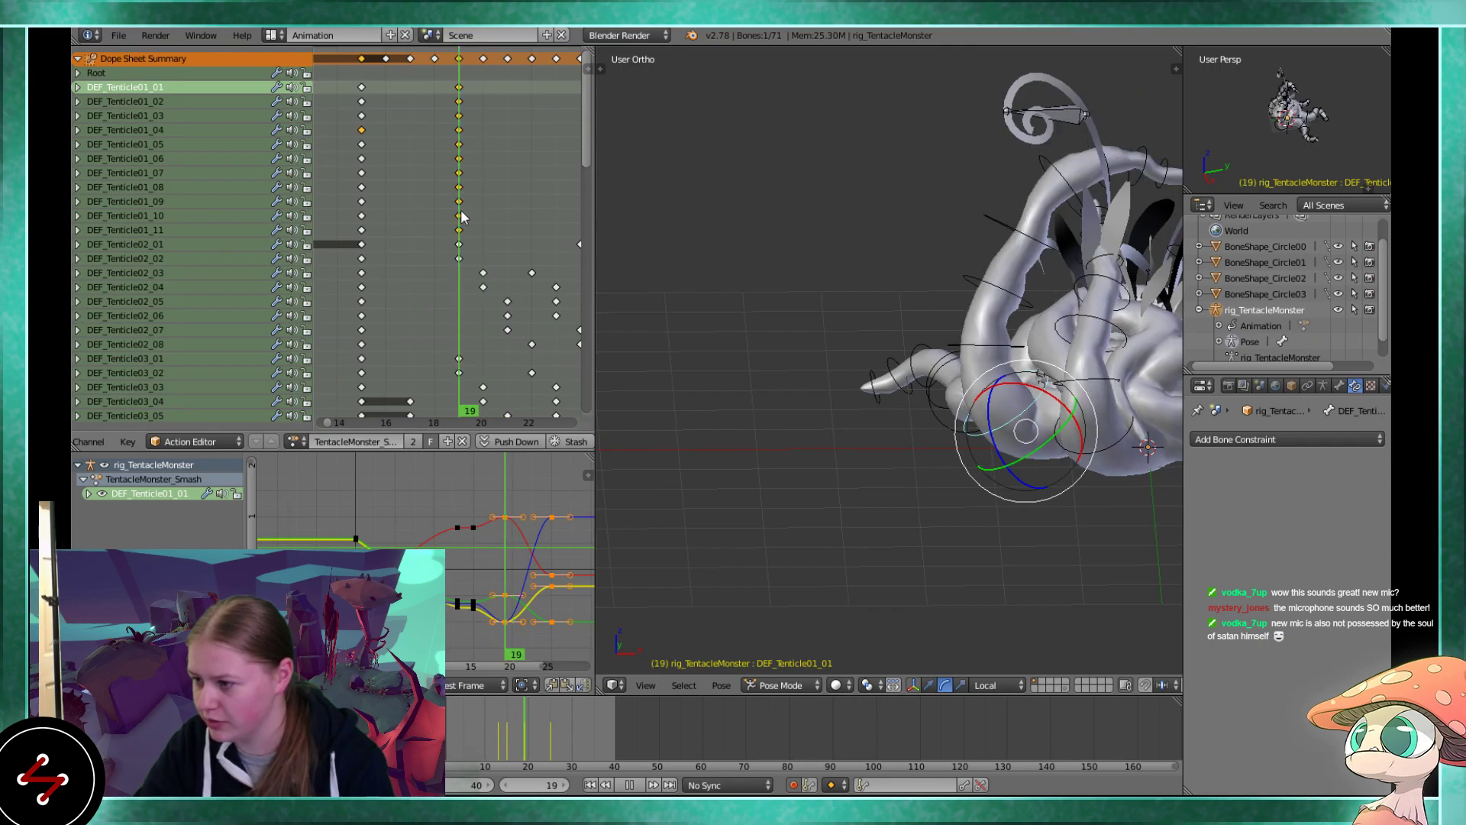
key("alt+a")
middle_click_drag(462, 218, 393, 275)
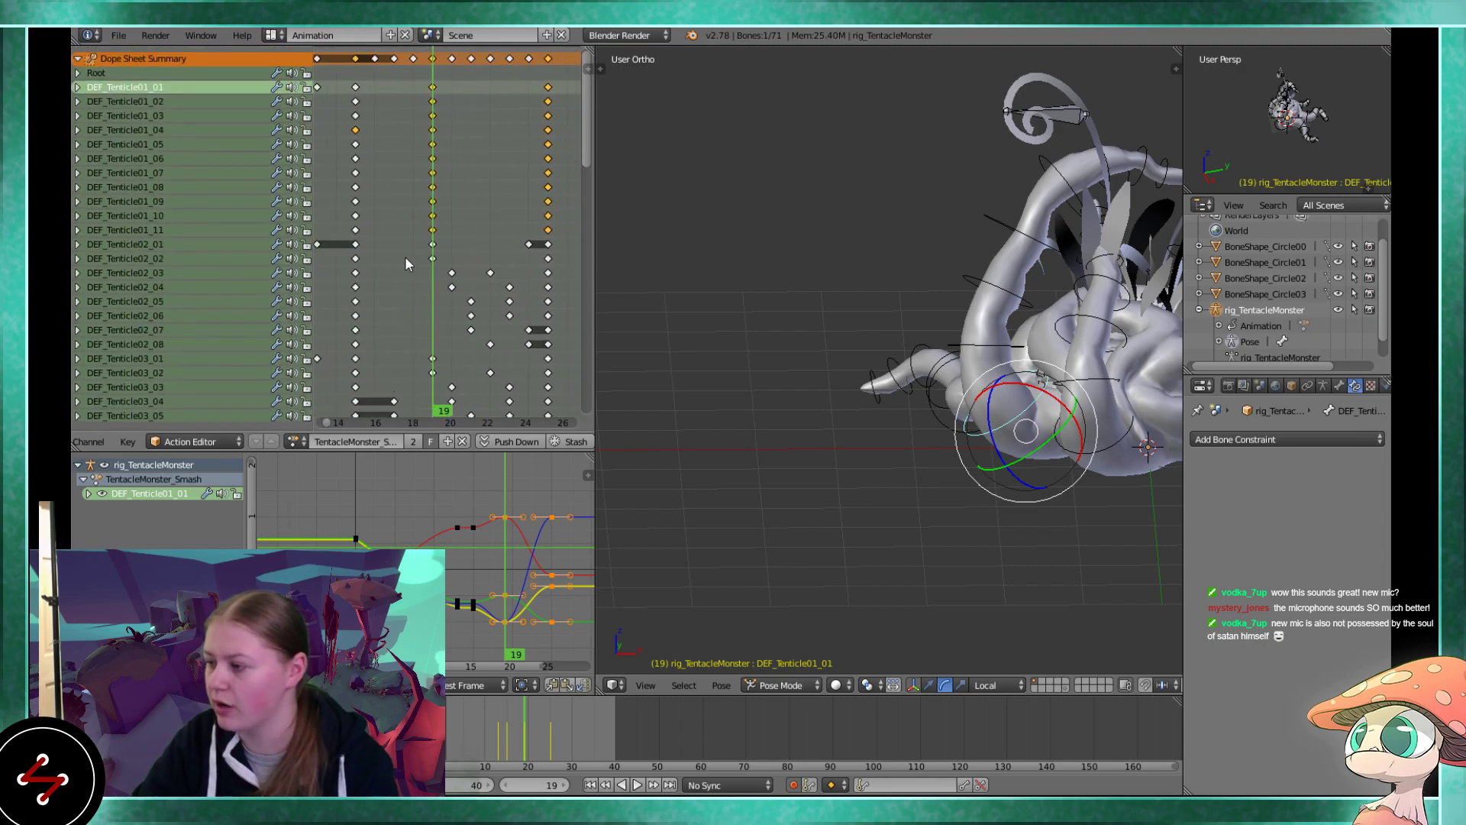
scroll(1020, 246, "up", 6)
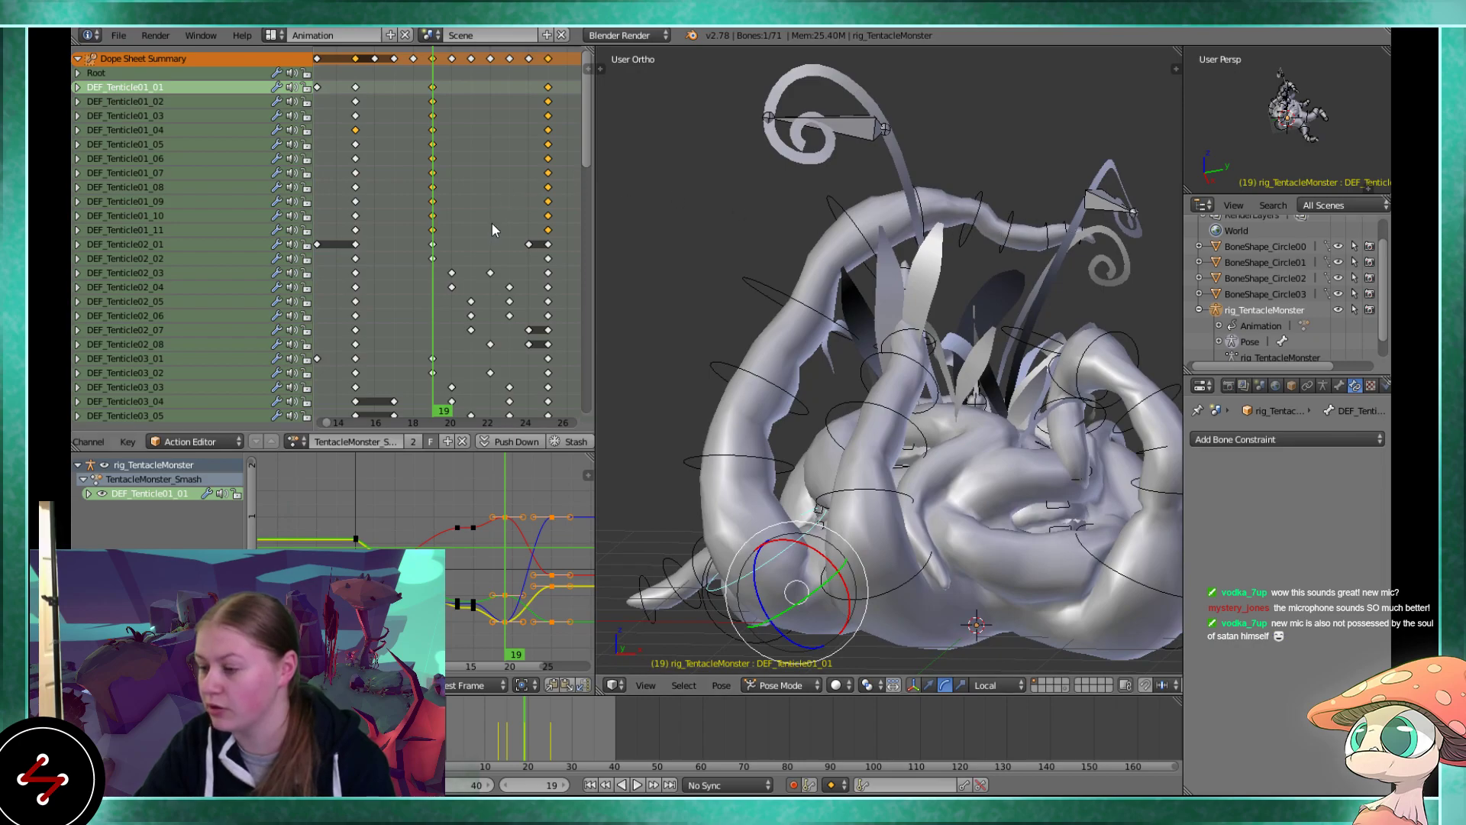
scroll(447, 245, "down", 3)
middle_click_drag(447, 245, 417, 301)
scroll(417, 301, "up", 2)
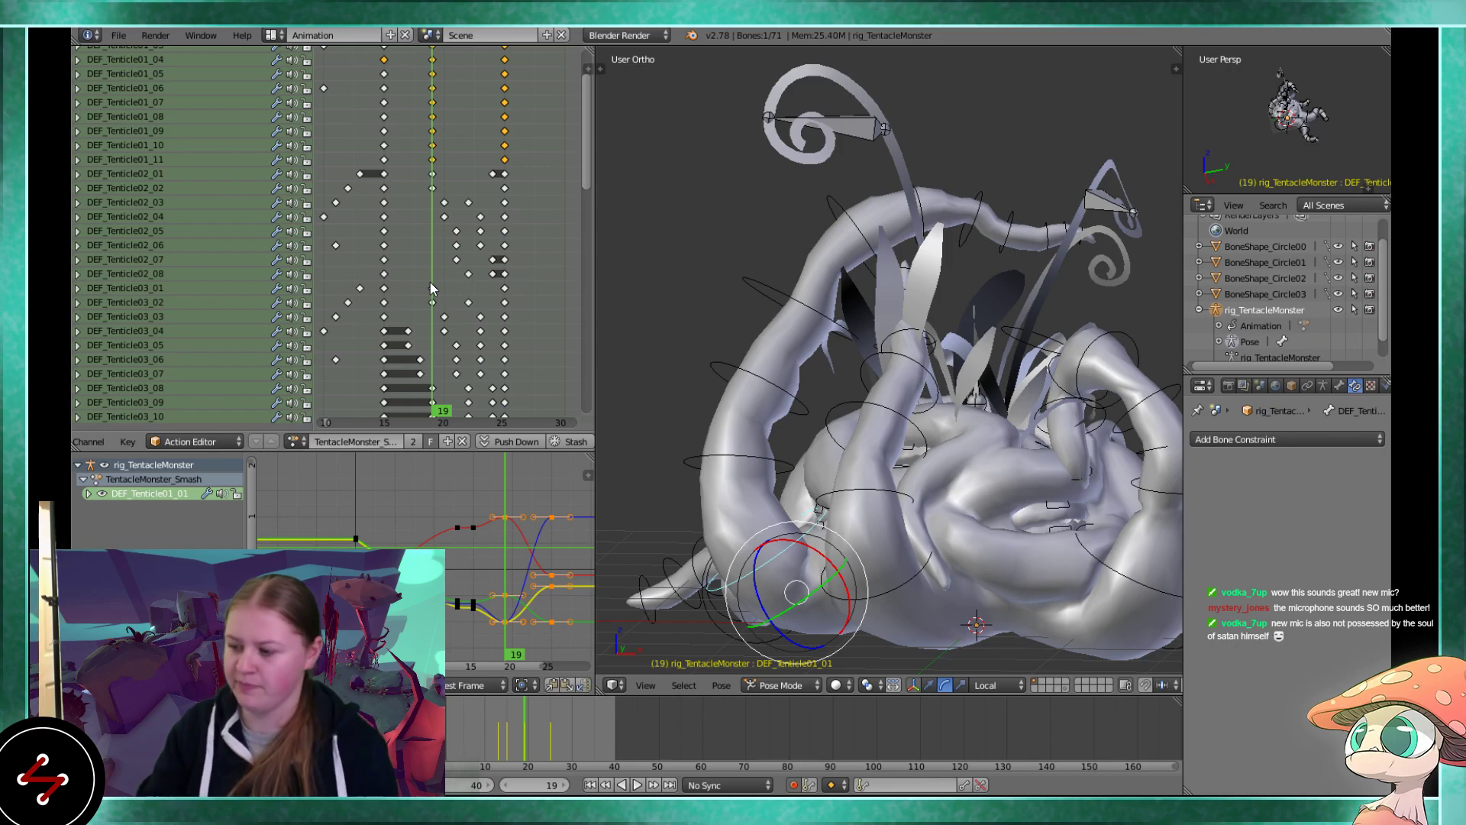
scroll(464, 309, "up", 3, "shift")
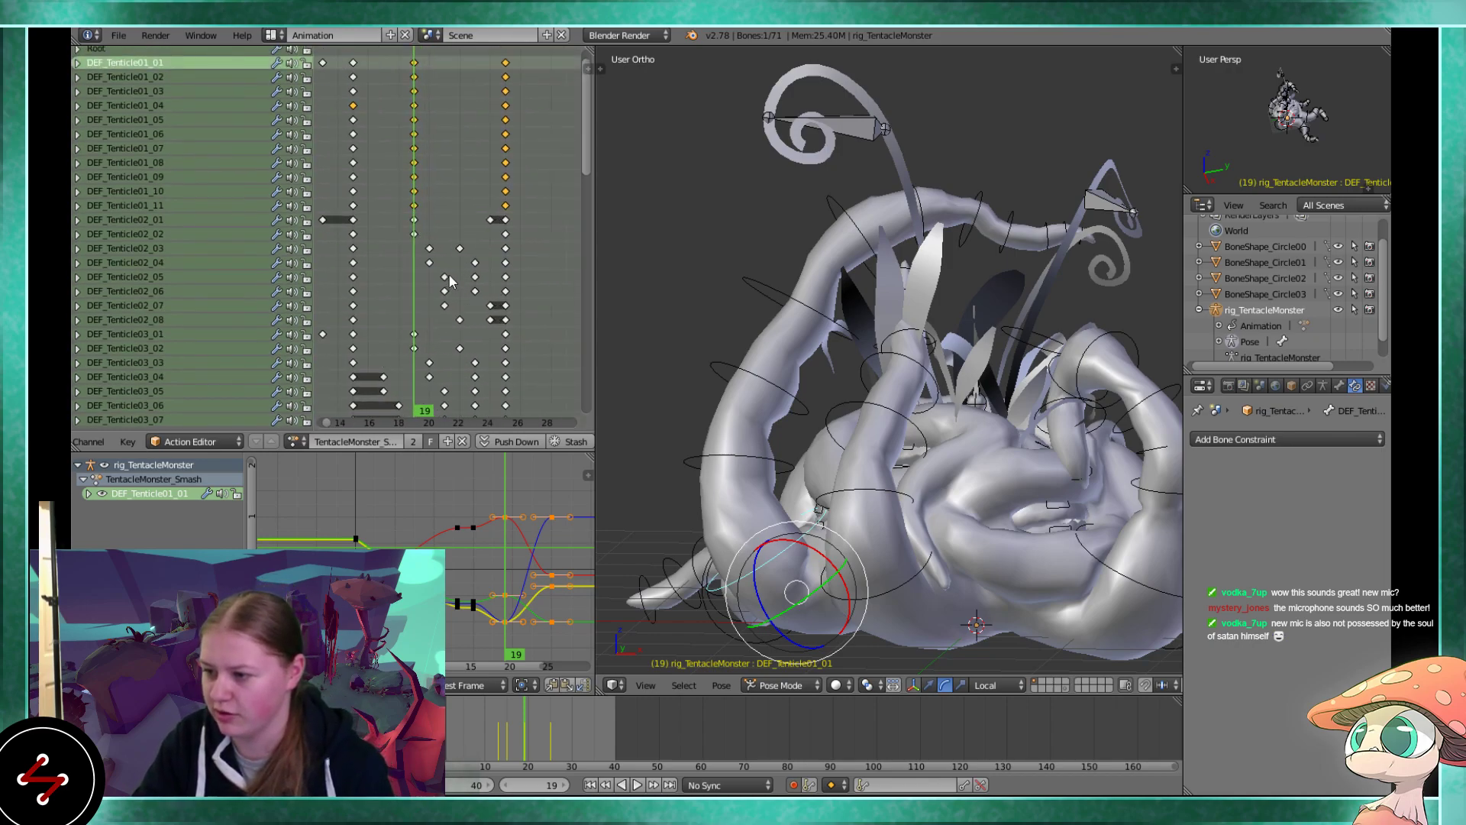
scroll(461, 275, "up", 3)
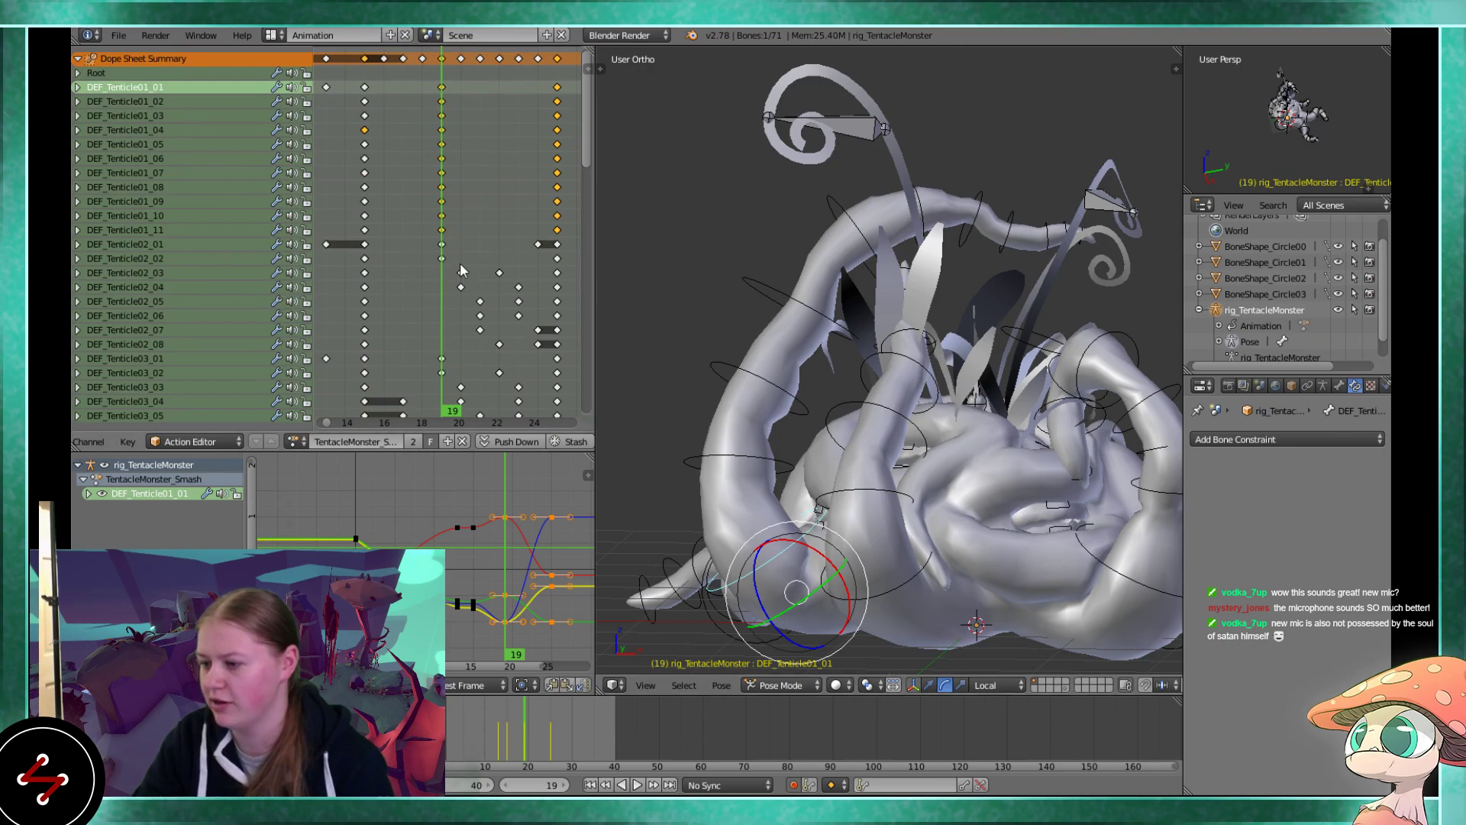
Delay the frame 19 keys of DEF_Tenticle01_03 and 01_04 to frame 20, and those of DEF_Tenticle01_05 to 01_11 to frame 21
key("alt+a")
key("alt+a")
left_click(442, 231)
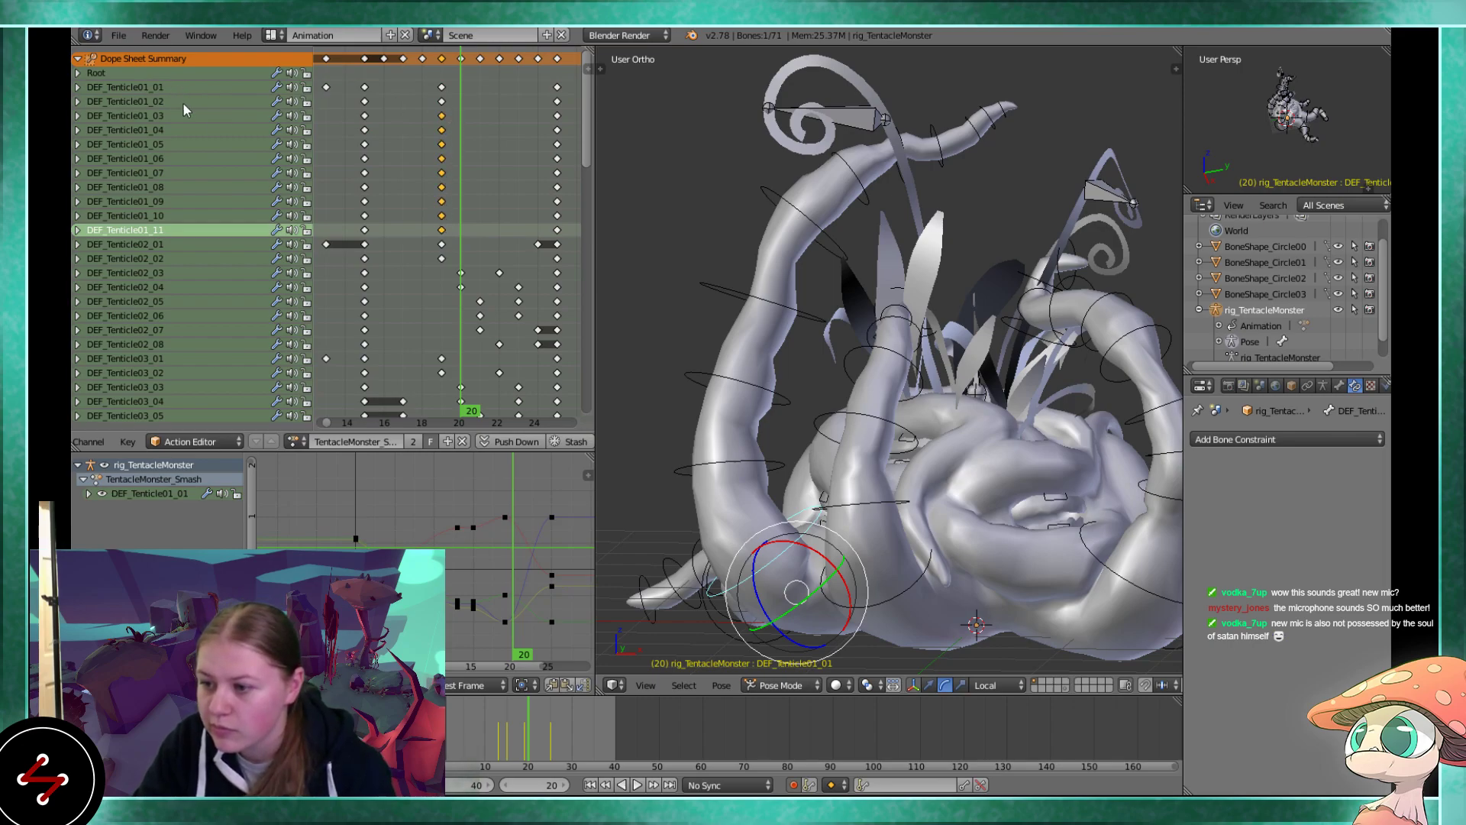
mouse_move(442, 300)
middle_mouse_down()
mouse_move(430, 122)
mouse_move(442, 293)
middle_mouse_up()
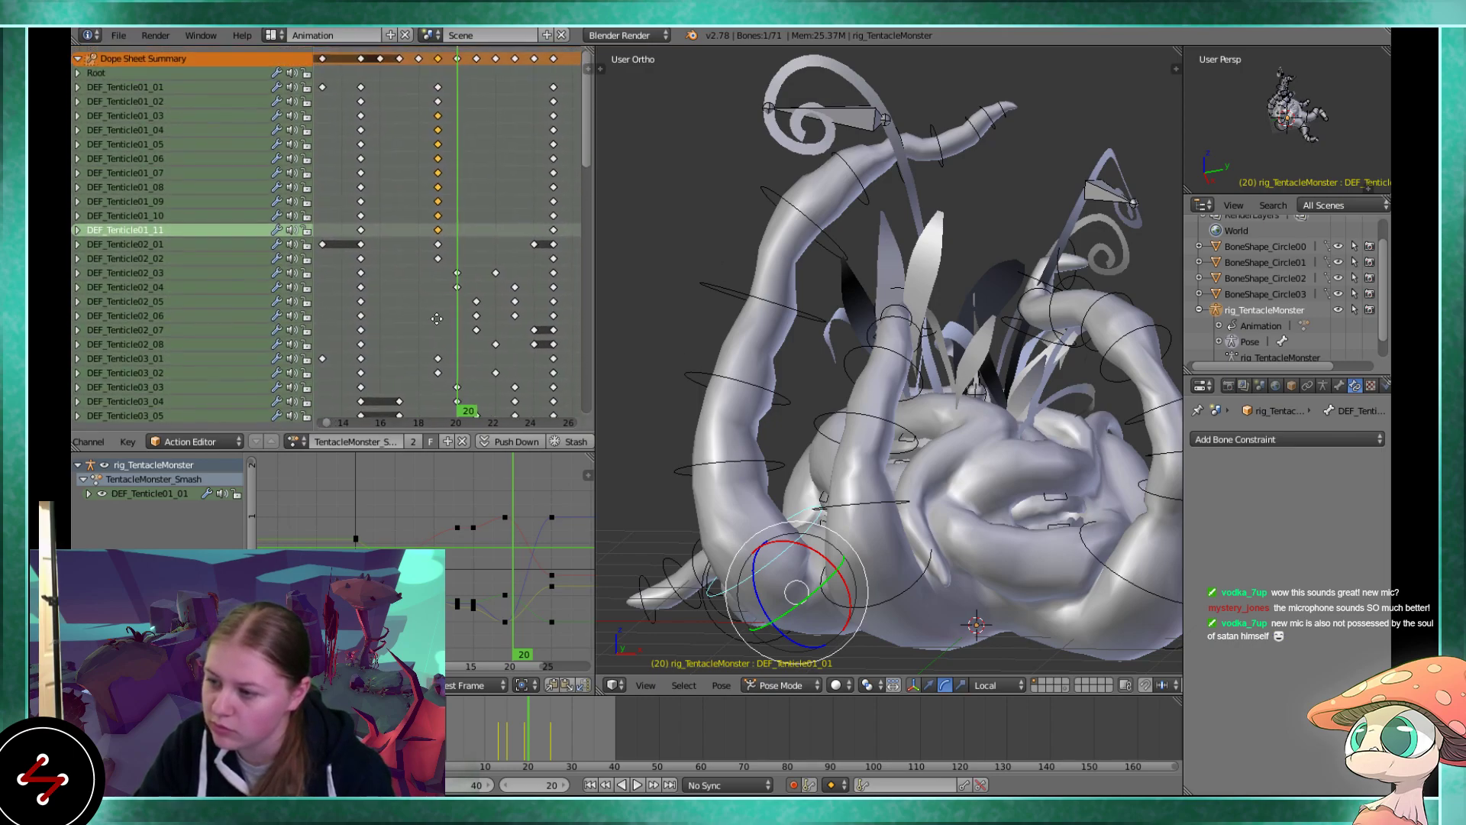
key("g")
left_click(468, 136)
key("g")
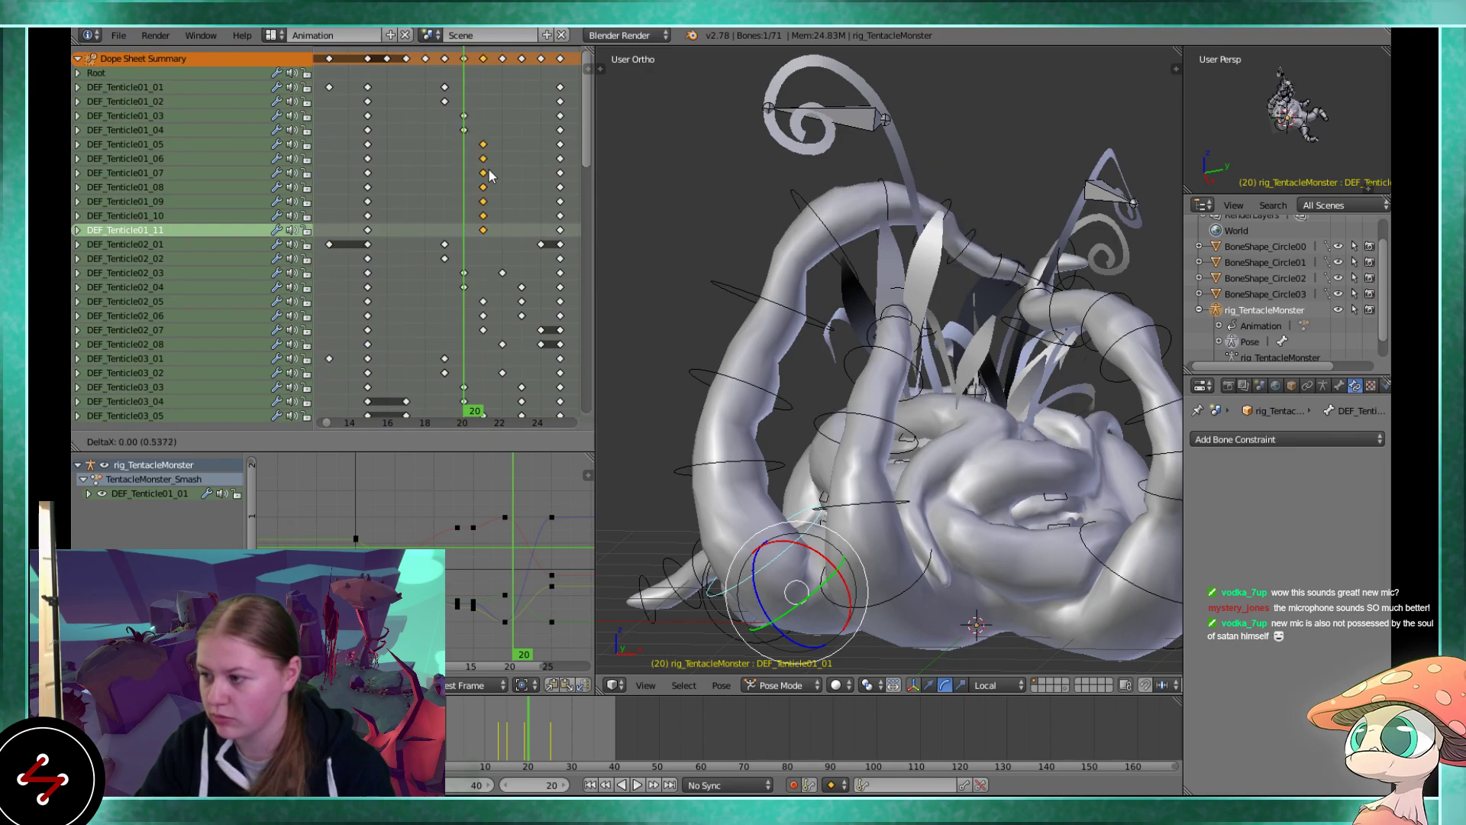
left_click(490, 177)
Delay the uncurl key of DEF_Tenticle01_06 to frame 22 and the keys of DEF_Tenticle01_07 to 01_11 to frame 23
key("alt+a")
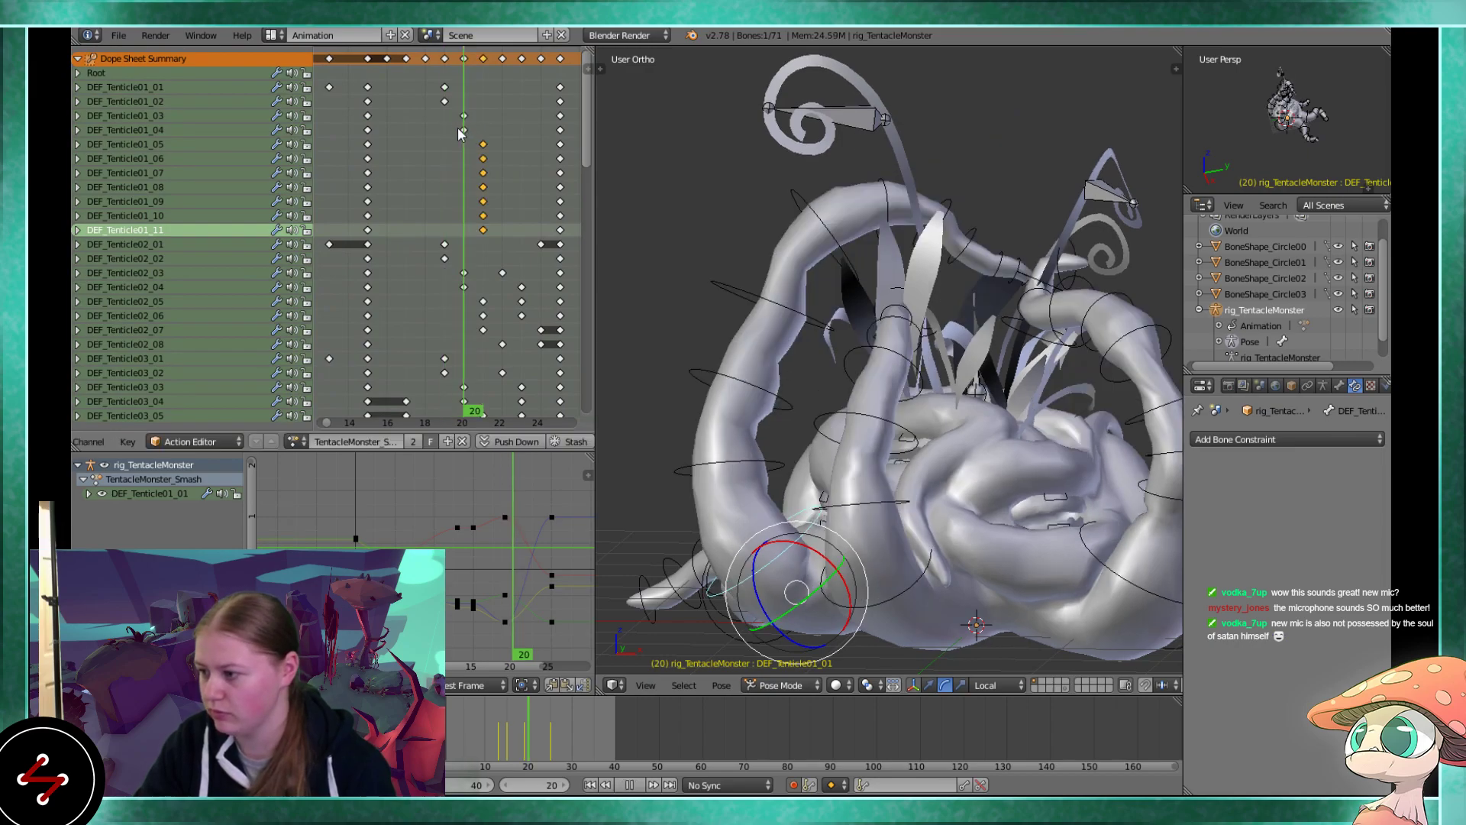
key("Escape")
left_click(487, 175)
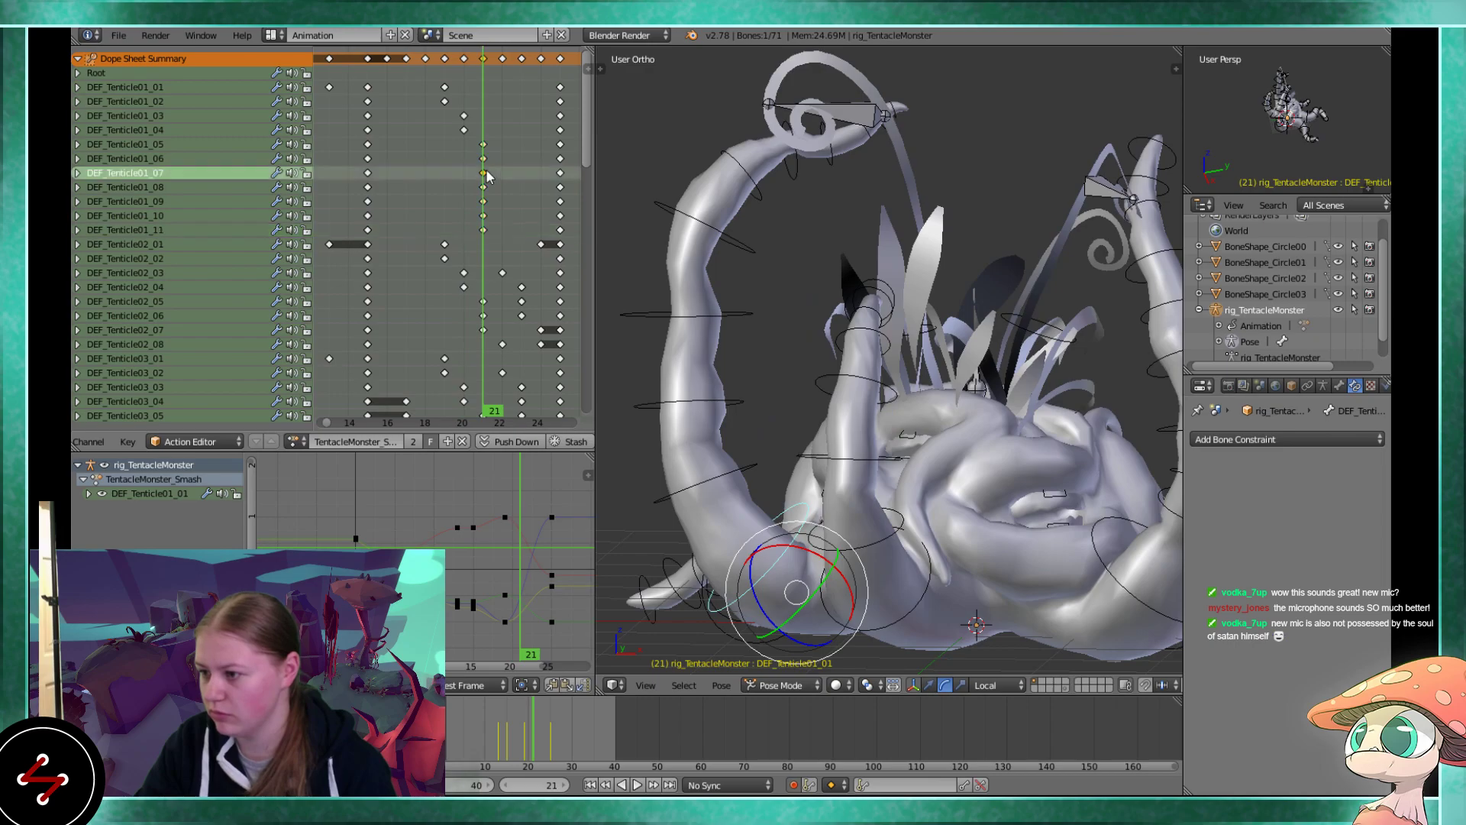
key("g")
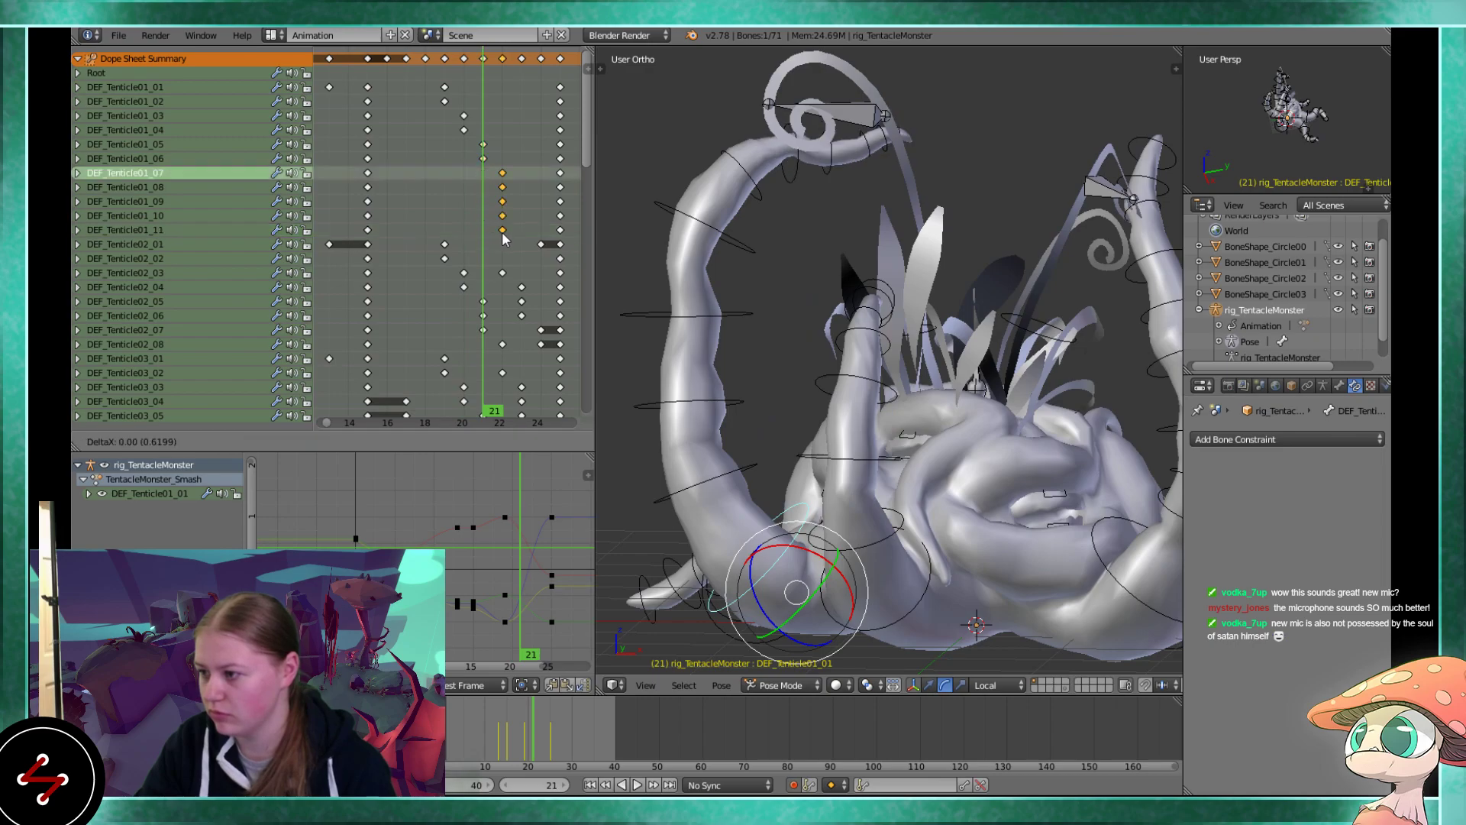
left_click(504, 239)
key("g")
left_click(502, 163)
Replay the uncurl and move the DEF_Tenticle01_04 key to frame 21 and the DEF_Tenticle01_05 key to frame 22
key("alt+a")
key("alt+a")
scroll(504, 214, "down", 3)
middle_click_drag(475, 226, 456, 220)
key("alt+a")
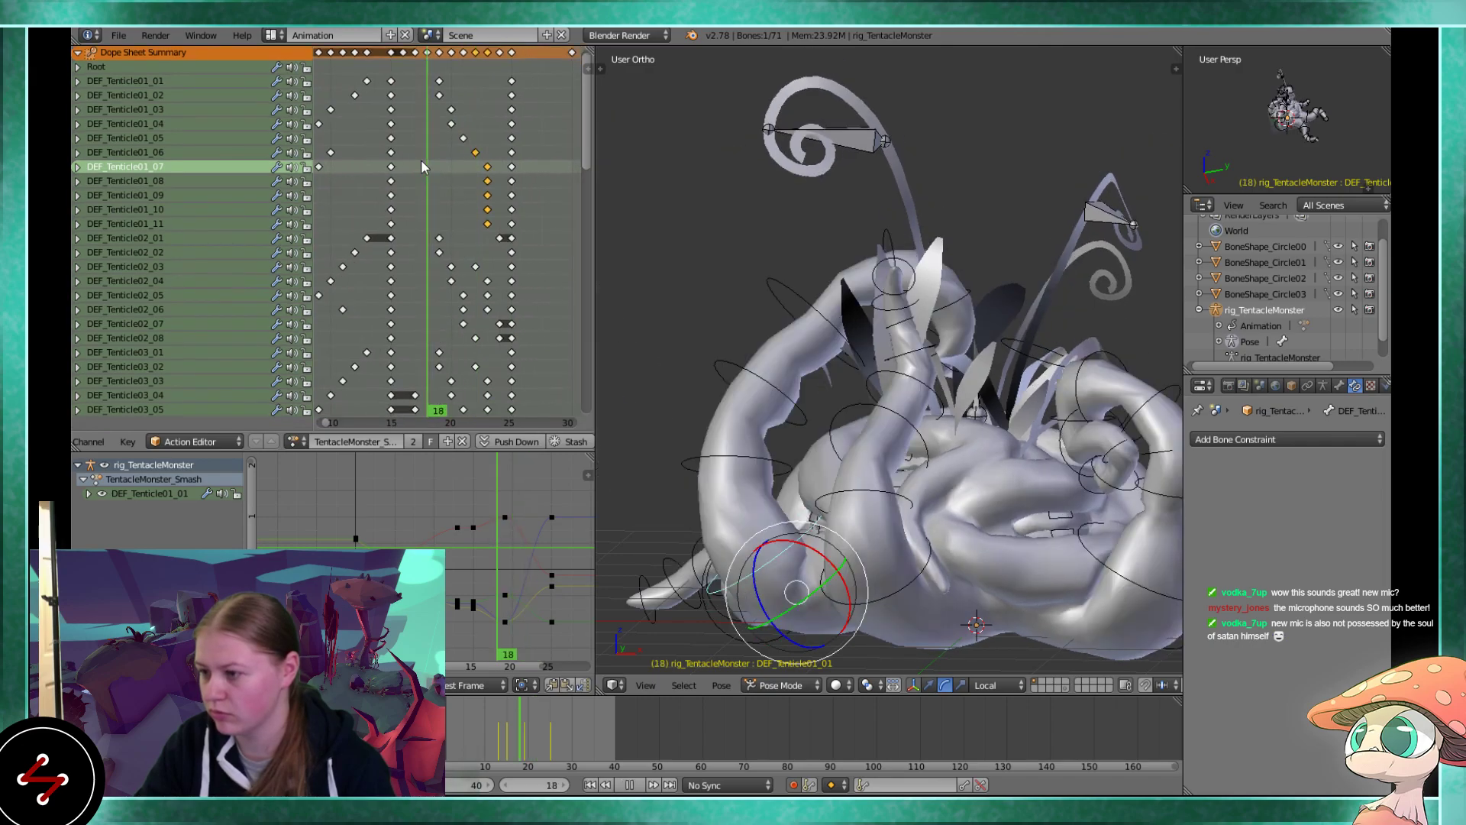
left_click_drag(469, 167, 463, 124)
left_click(452, 109)
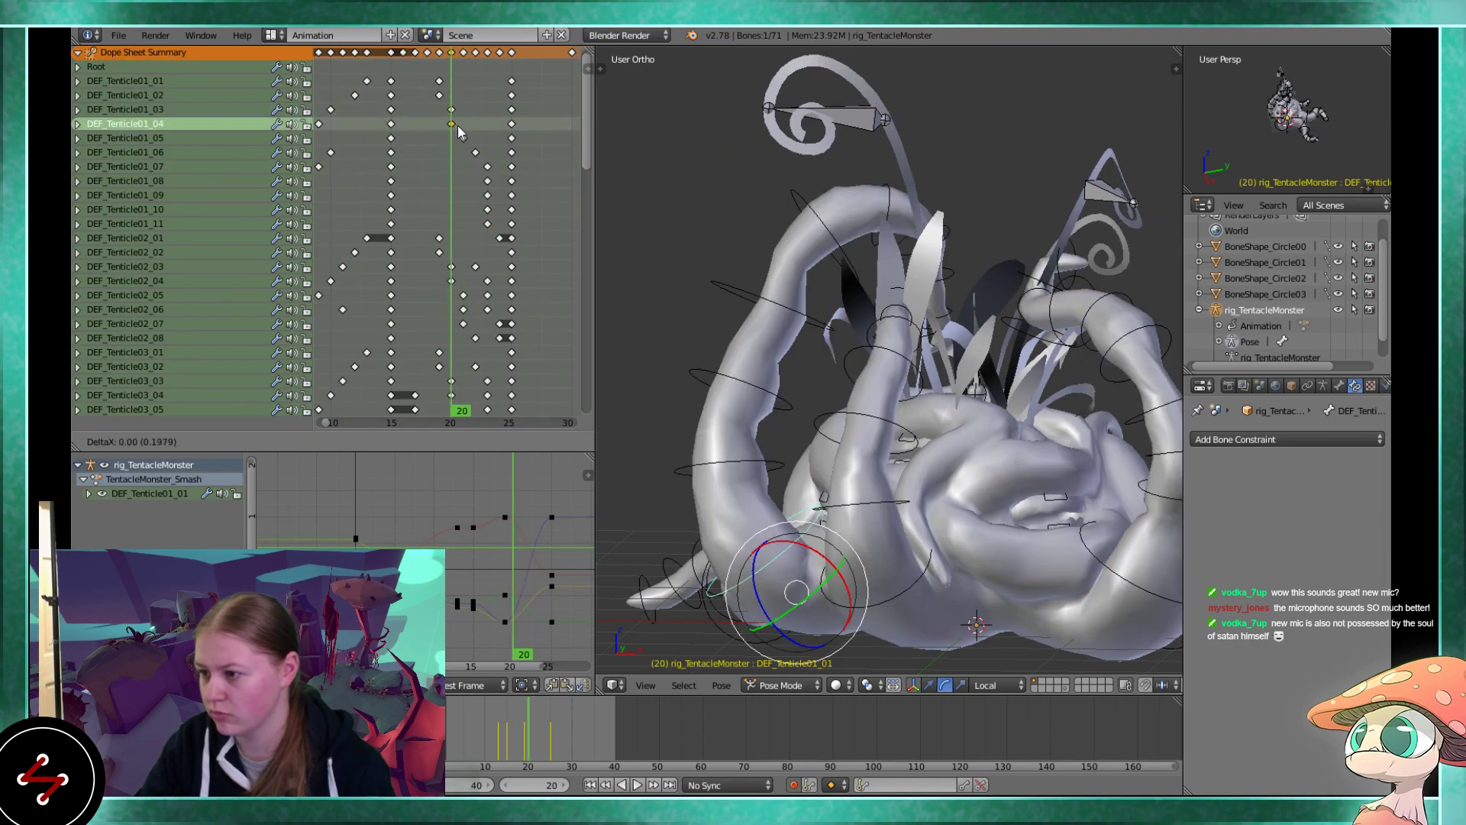
key("alt+a")
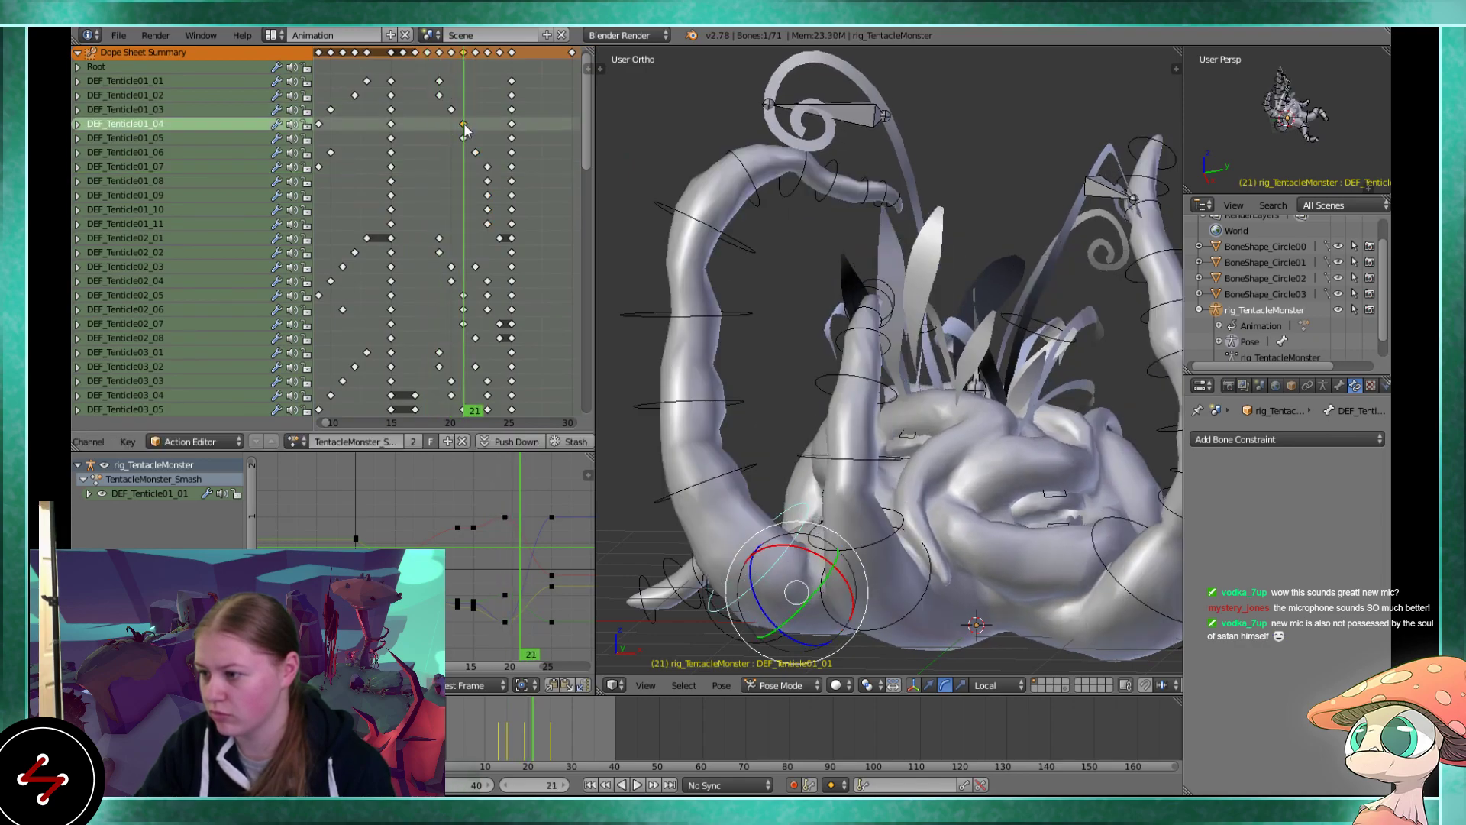
left_click(464, 137)
left_click_drag(464, 138, 489, 158)
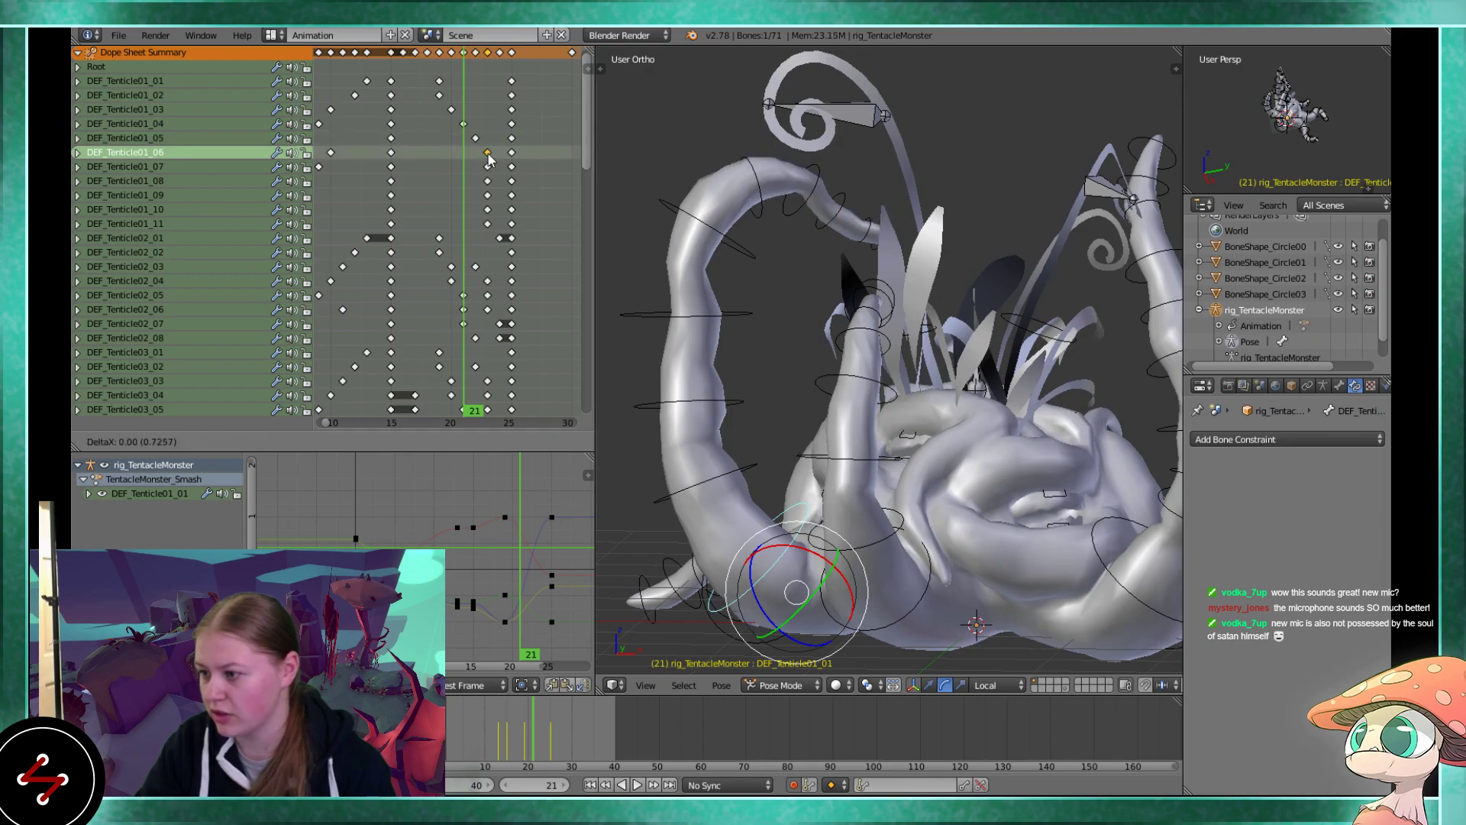
right_click(489, 158)
Move the uncurl keys of DEF_Tenticle01_02 to frame 20, DEF_Tenticle01_03 to frame 21 and DEF_Tenticle01_04 to frame 23
left_click(439, 95)
left_click_drag(439, 95, 488, 136)
left_click(452, 109)
left_click(464, 124)
Play the smash animation to review the first tentacle's staggered uncurl from a wider view
key("alt+a")
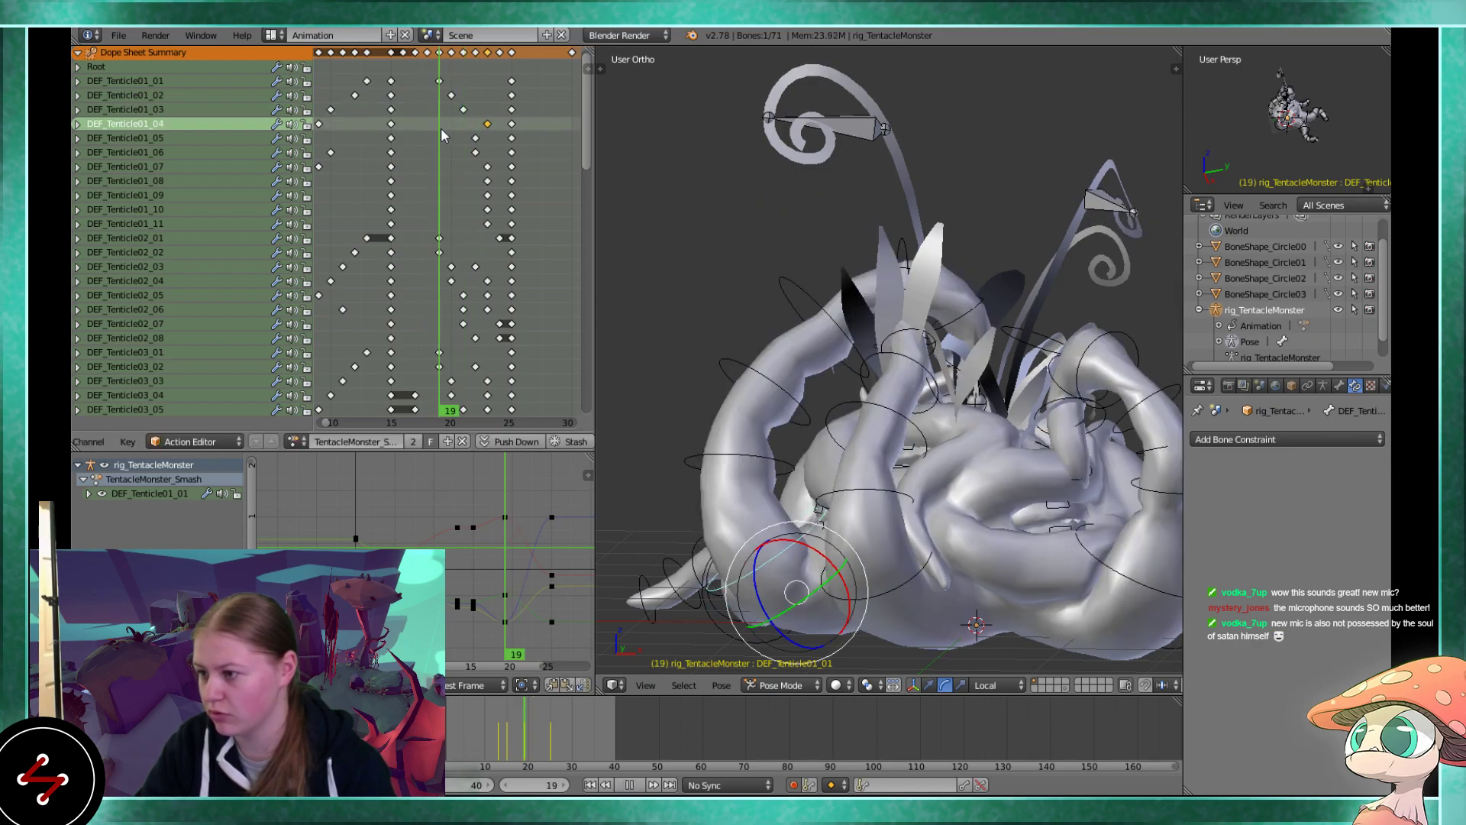
scroll(477, 142, "down", 2)
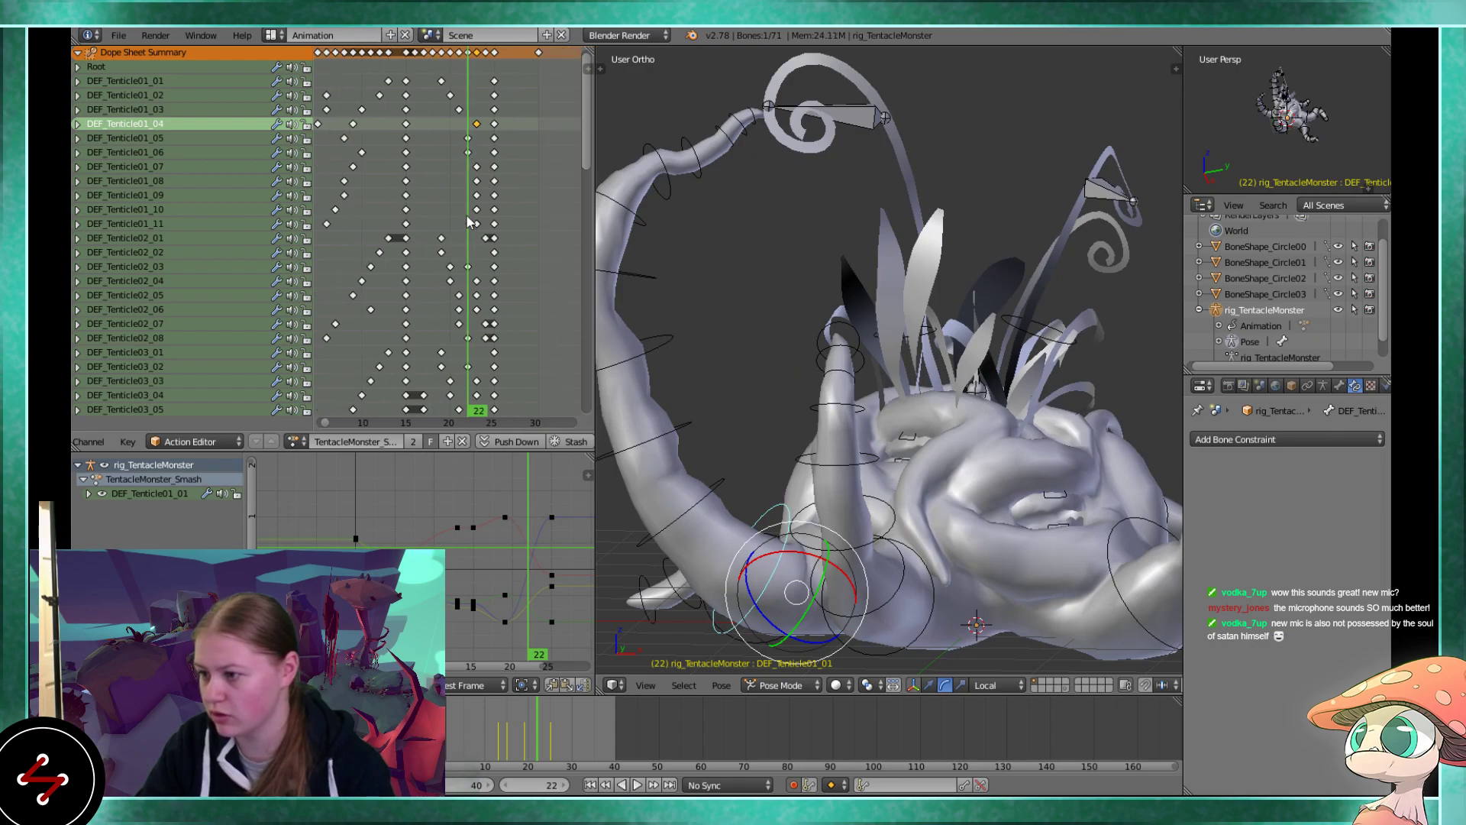
key("alt+a")
scroll(491, 220, "down", 2)
scroll(675, 266, "down", 3)
key("alt+a")
left_click(438, 223)
key("alt+a")
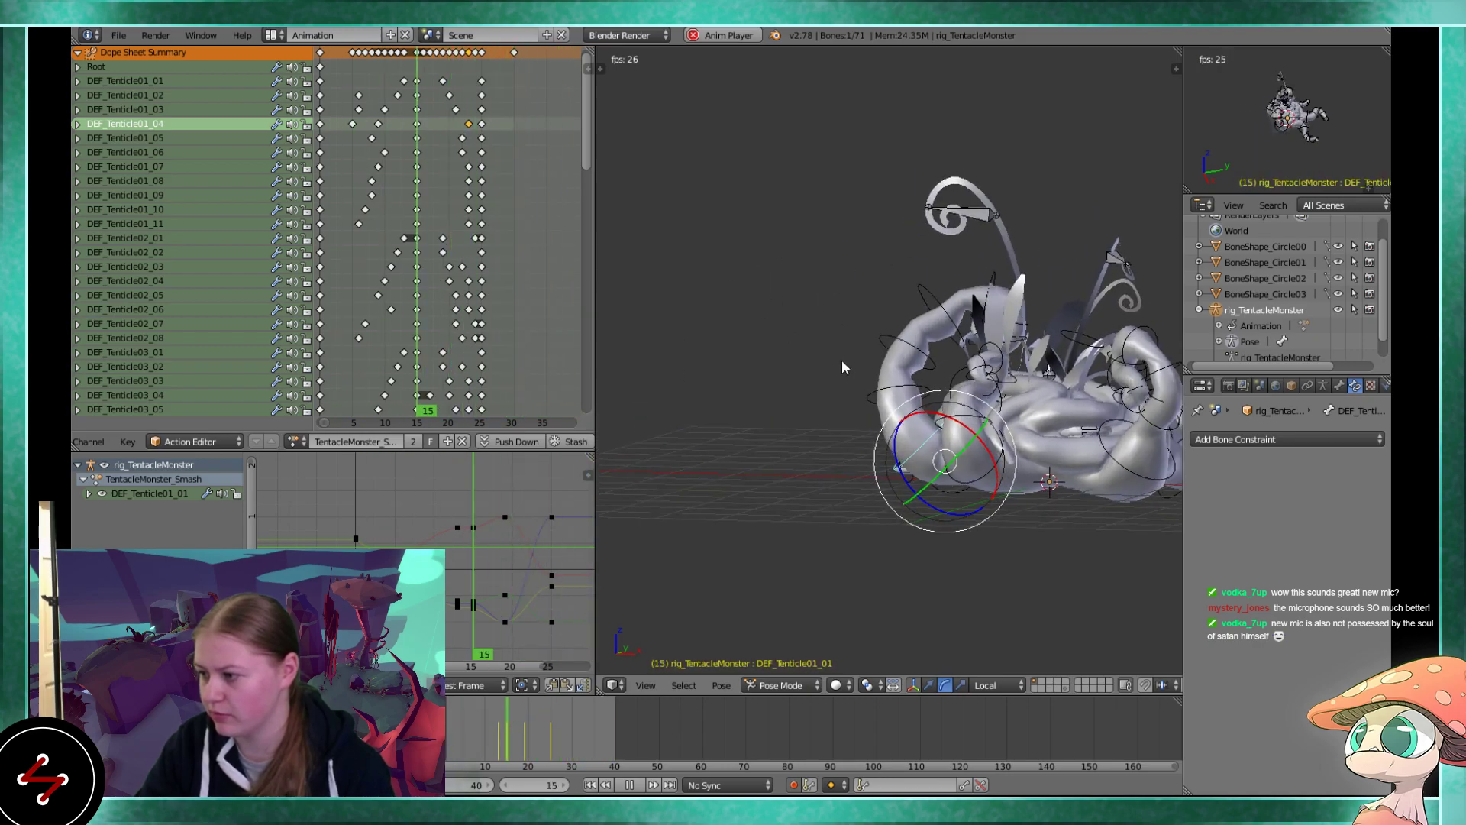
Stop playback and step between frames 20 and 23 to examine how the first tentacle uncurls frame by frame
key("alt+a")
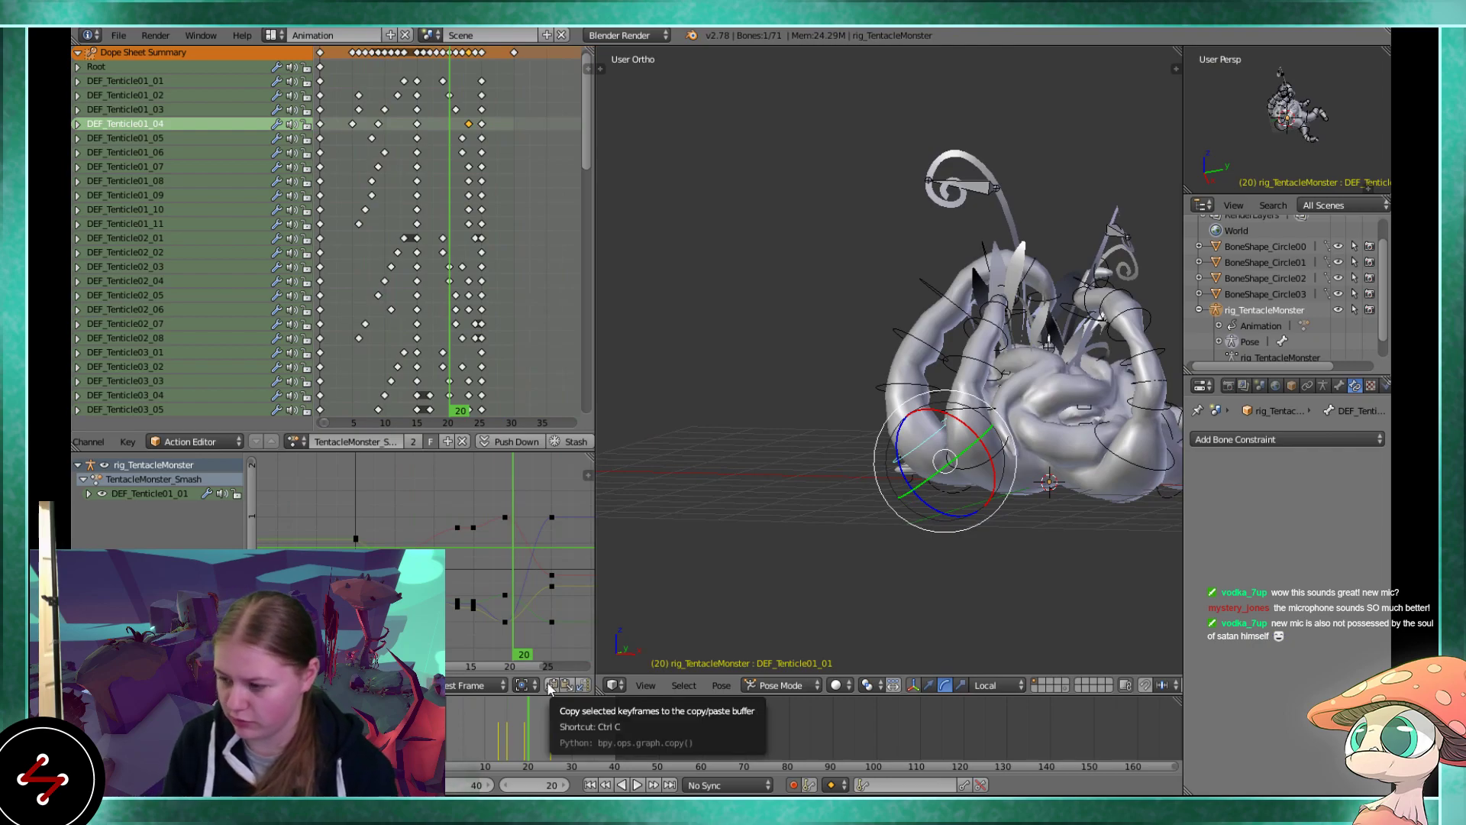
key("Right")
key("Right")
key("Right")
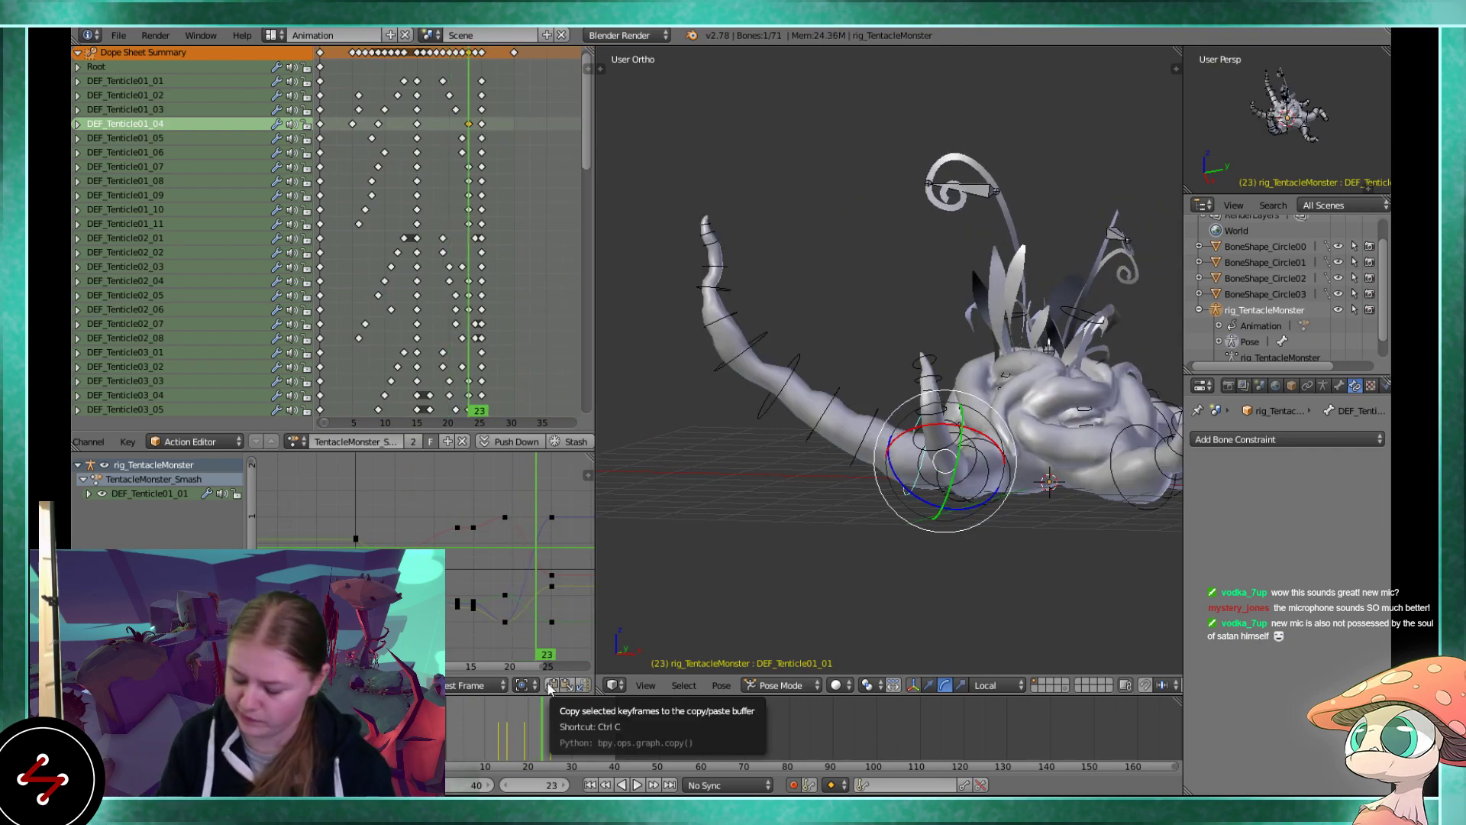
key("Left")
key("Left")
key("Left")
key("Right")
key("Right")
key("Right")
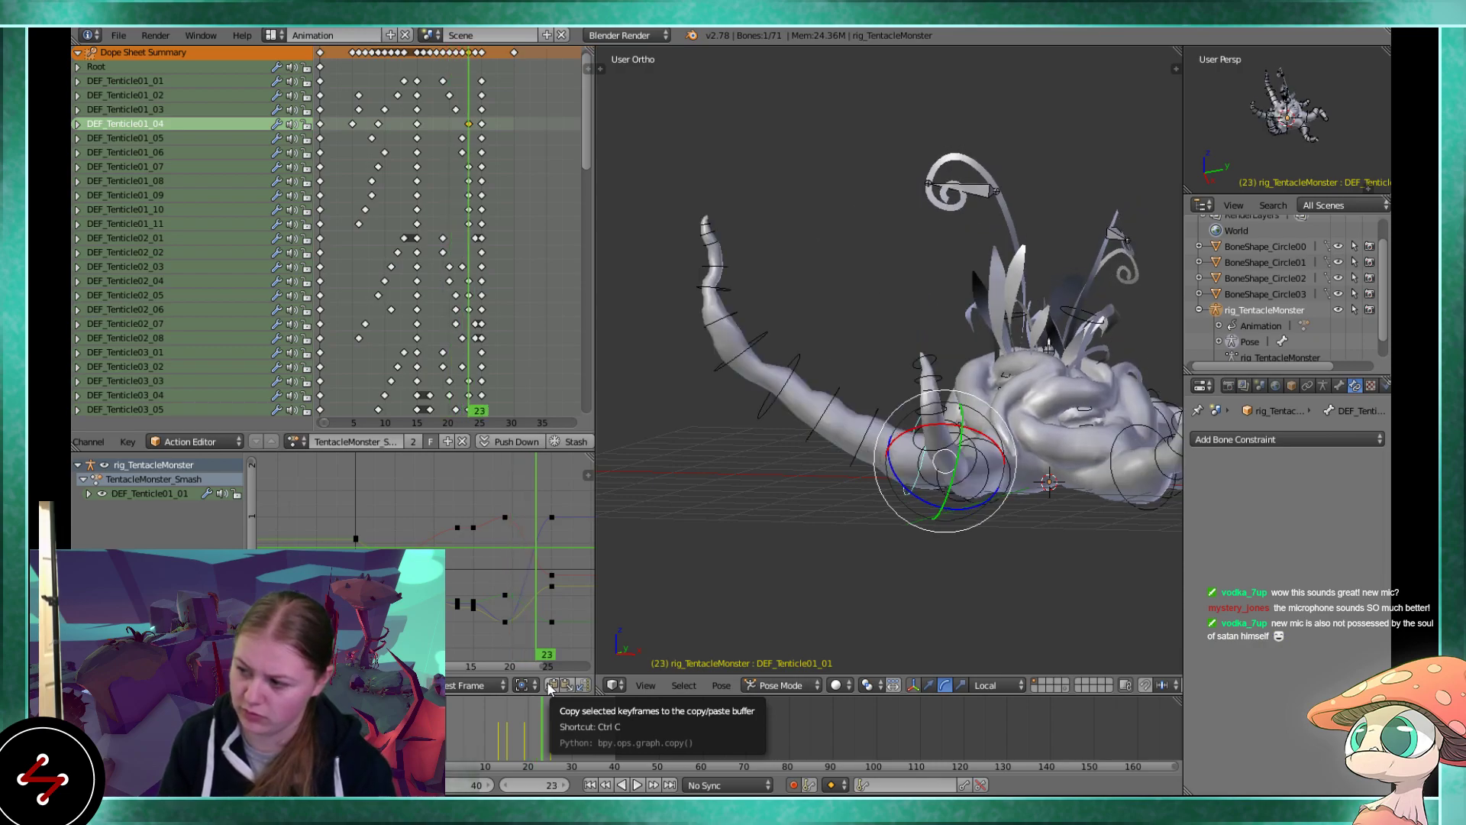
key("Left")
key("Left")
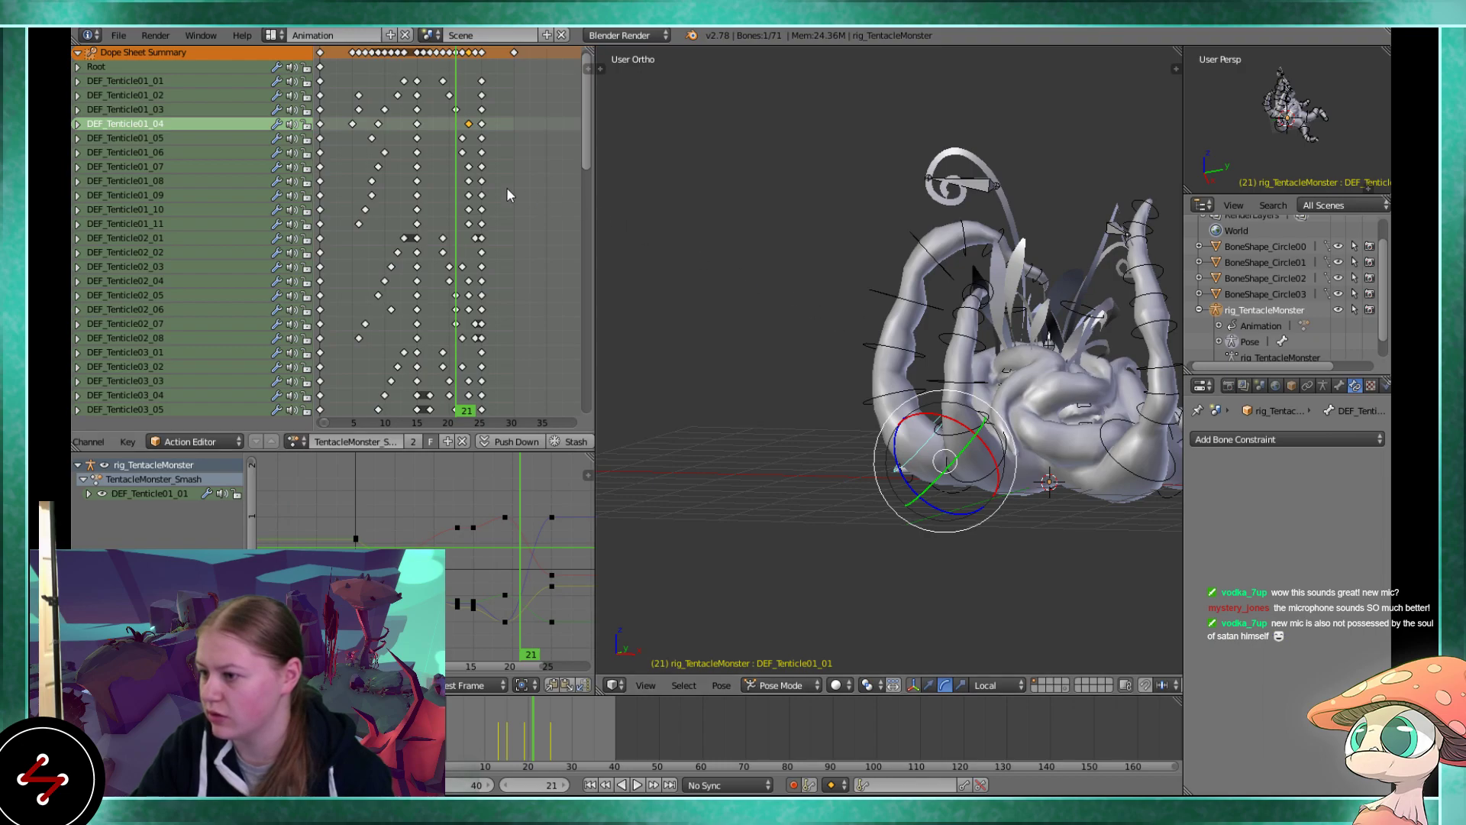
Compare the held curl keys of the third tentacle's bones with the first tentacle's keys and replay the motion
scroll(447, 244, "down", 3)
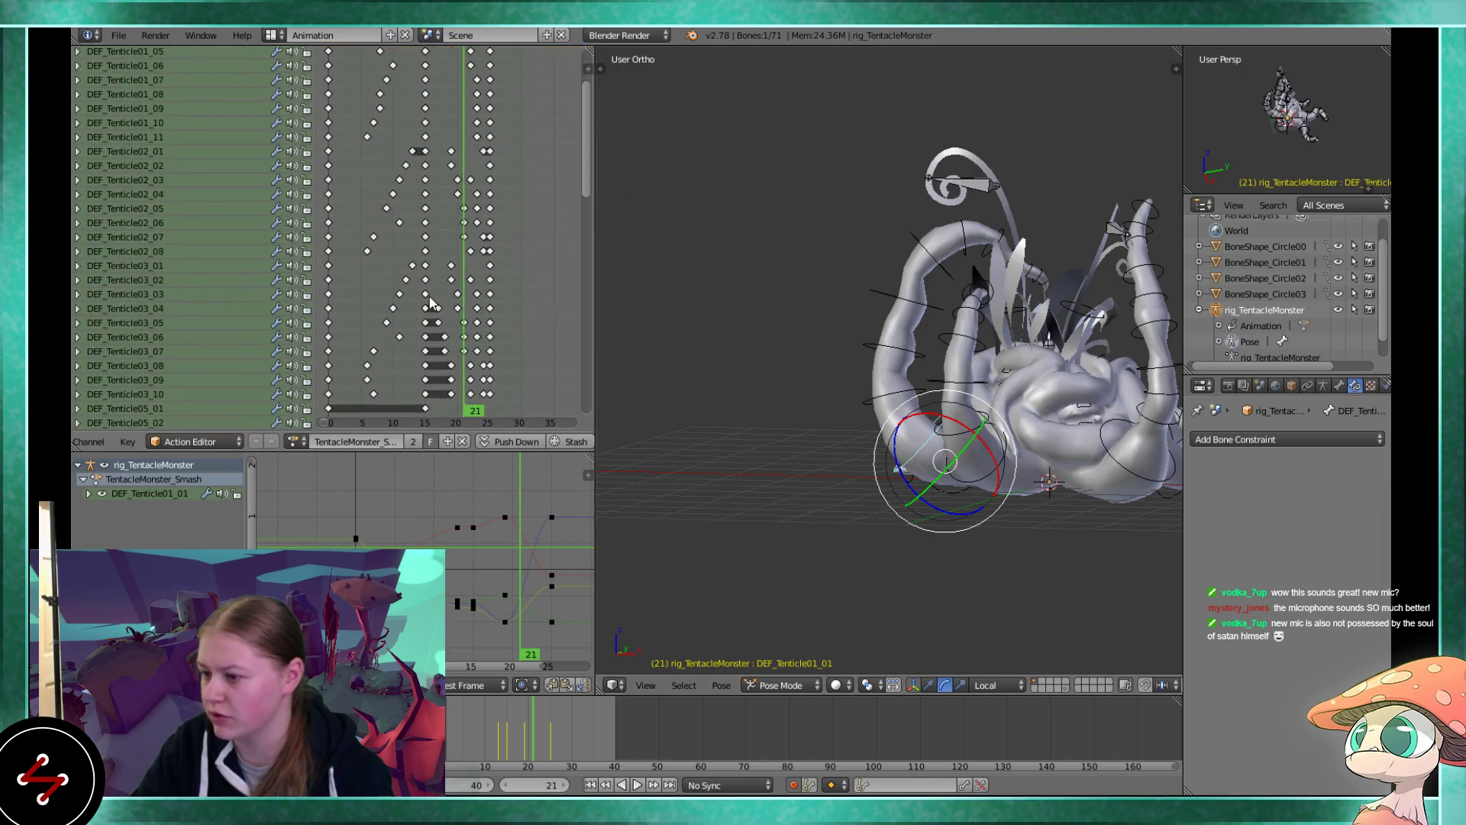
scroll(451, 367, "up", 3)
scroll(405, 267, "down", 2)
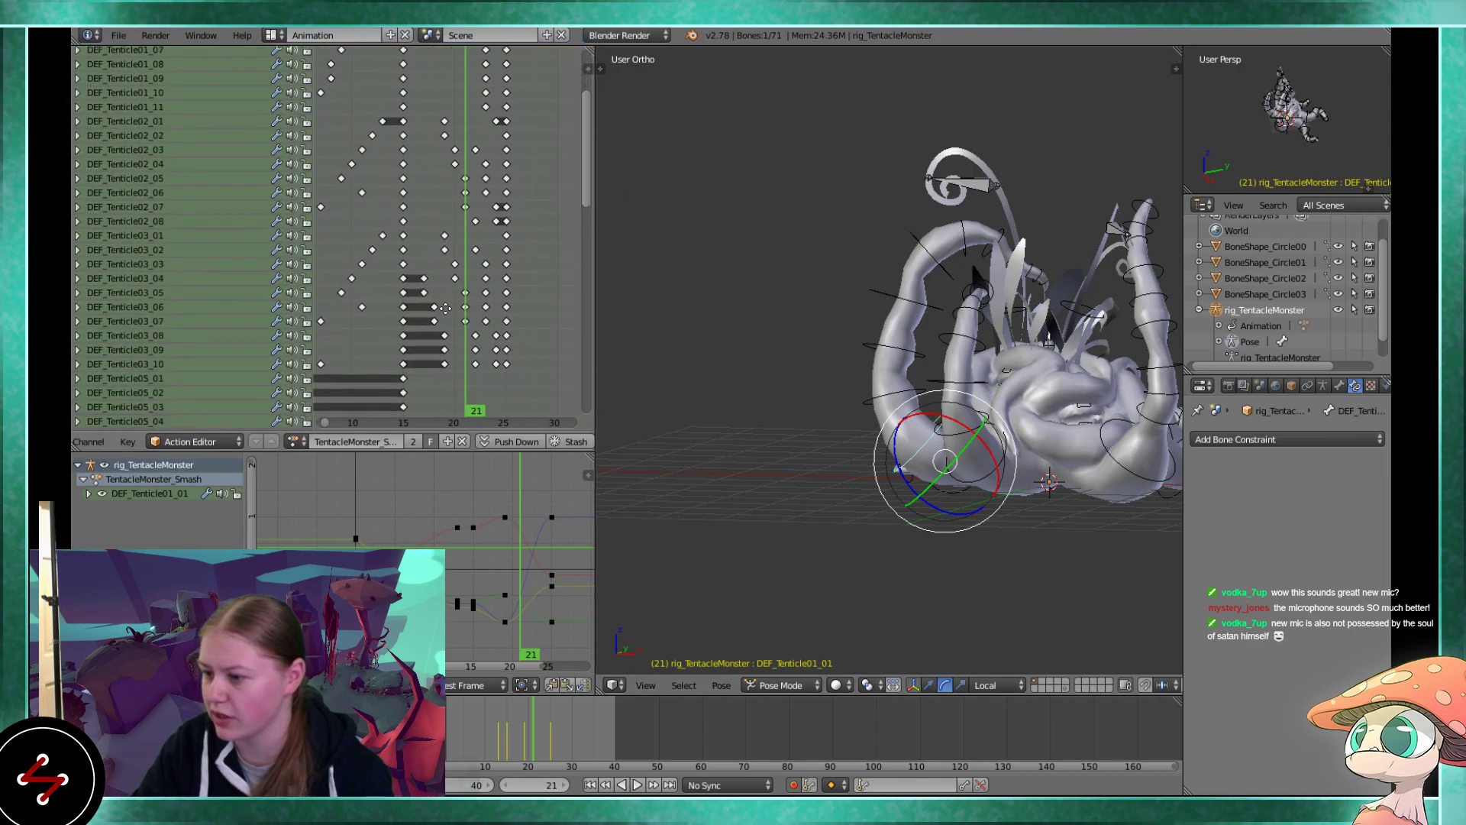
left_click(404, 267)
key("alt+a")
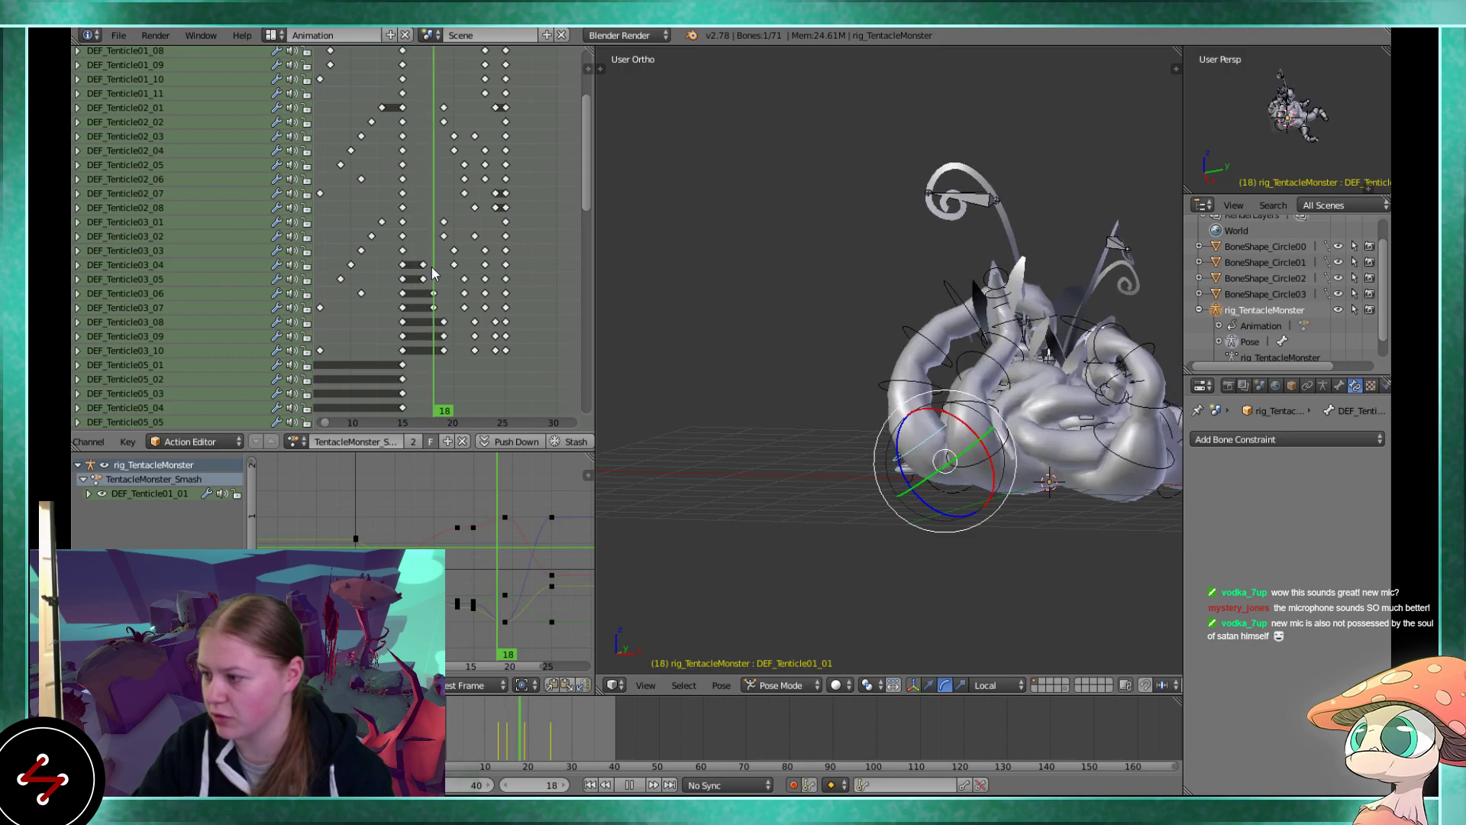
key("alt+a")
scroll(504, 65, "up", 5)
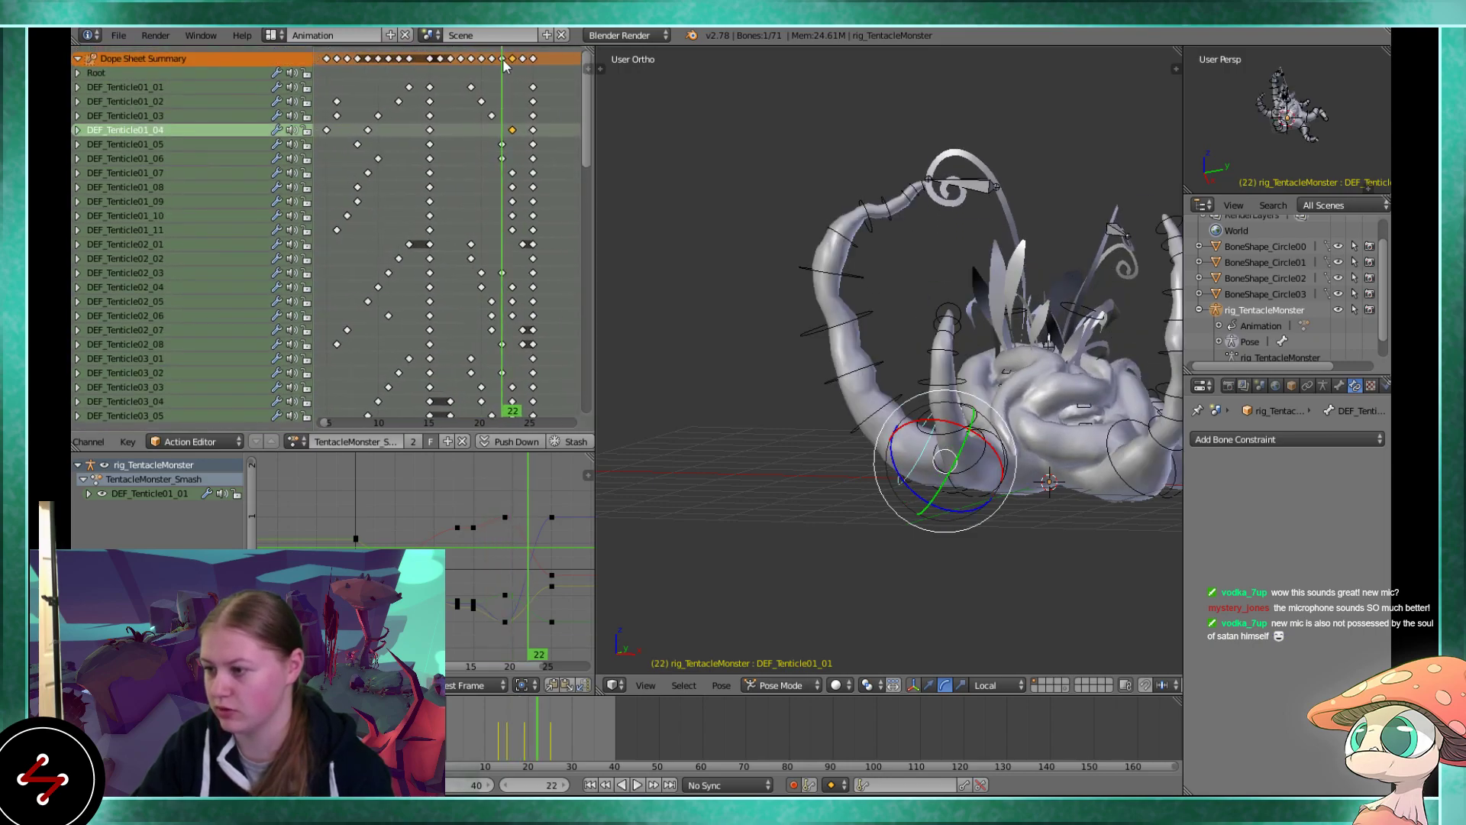
Move the uncurl keys of DEF_Tenticle01_05 and 01_06 to frame 21, and those of 01_04, 01_07 and 01_08 to frame 22
right_click(890, 223)
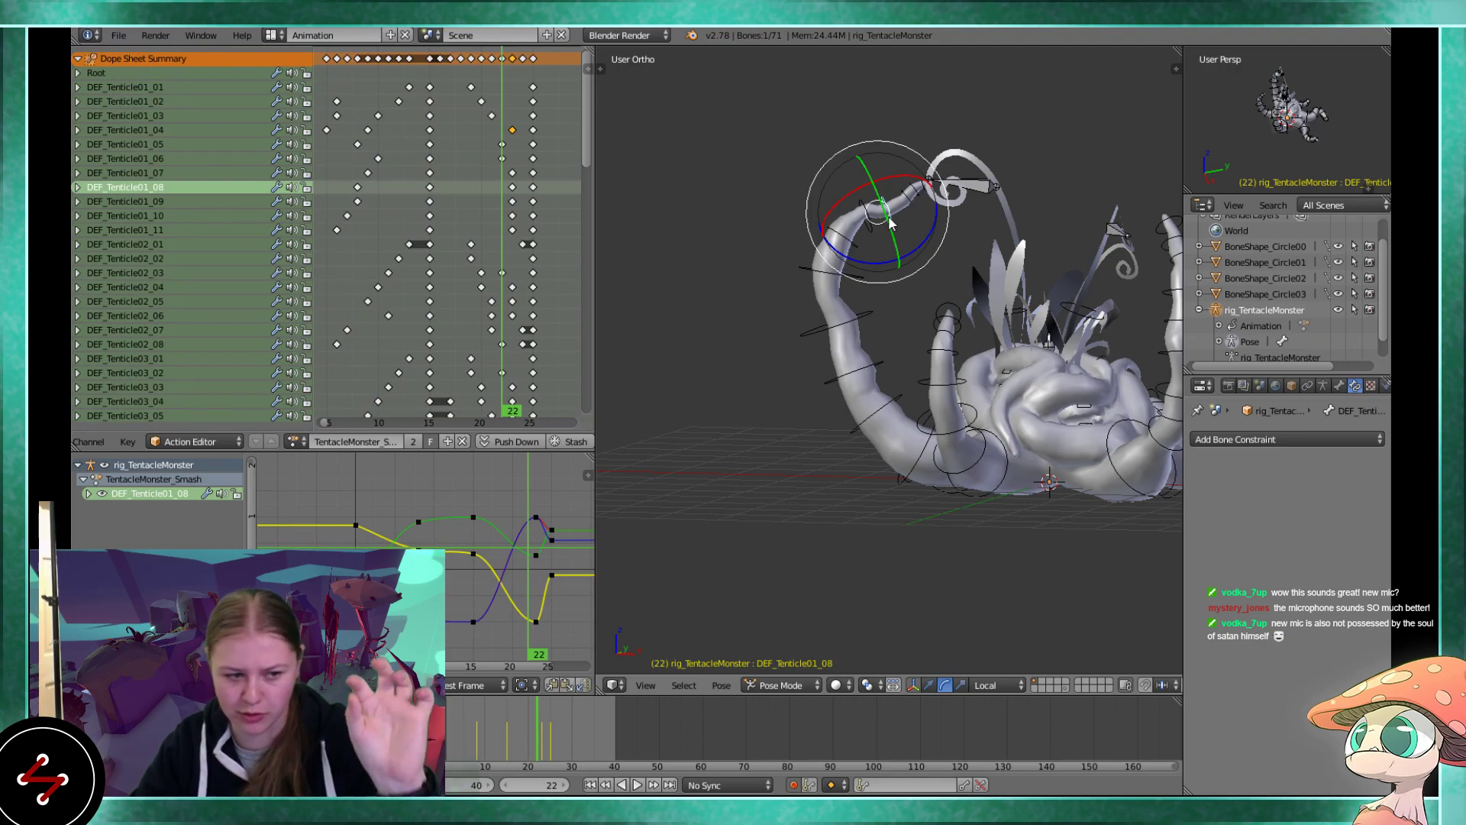
scroll(473, 200, "up", 1)
key("alt+a")
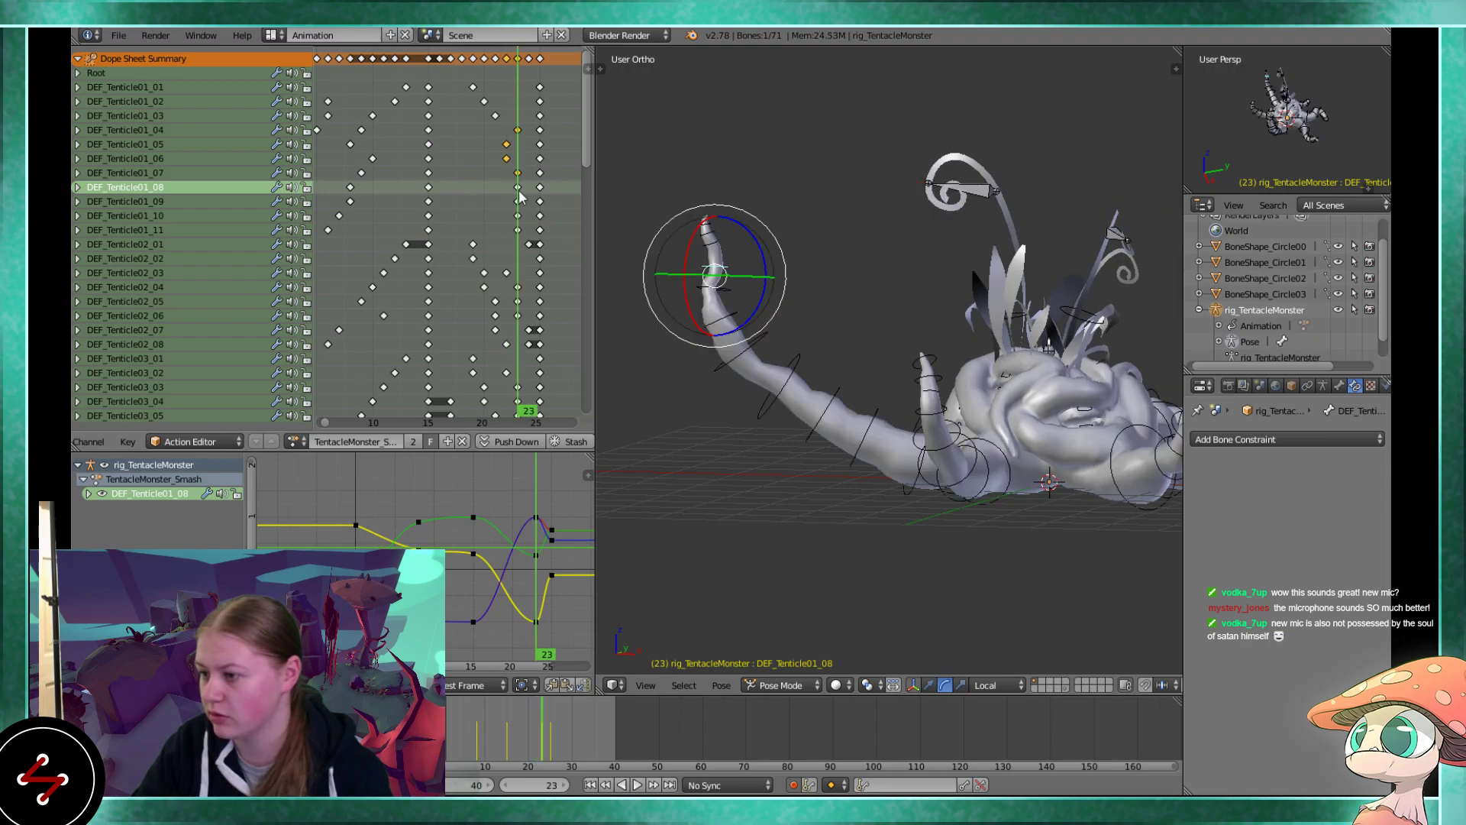
right_click_drag(518, 190, 507, 187)
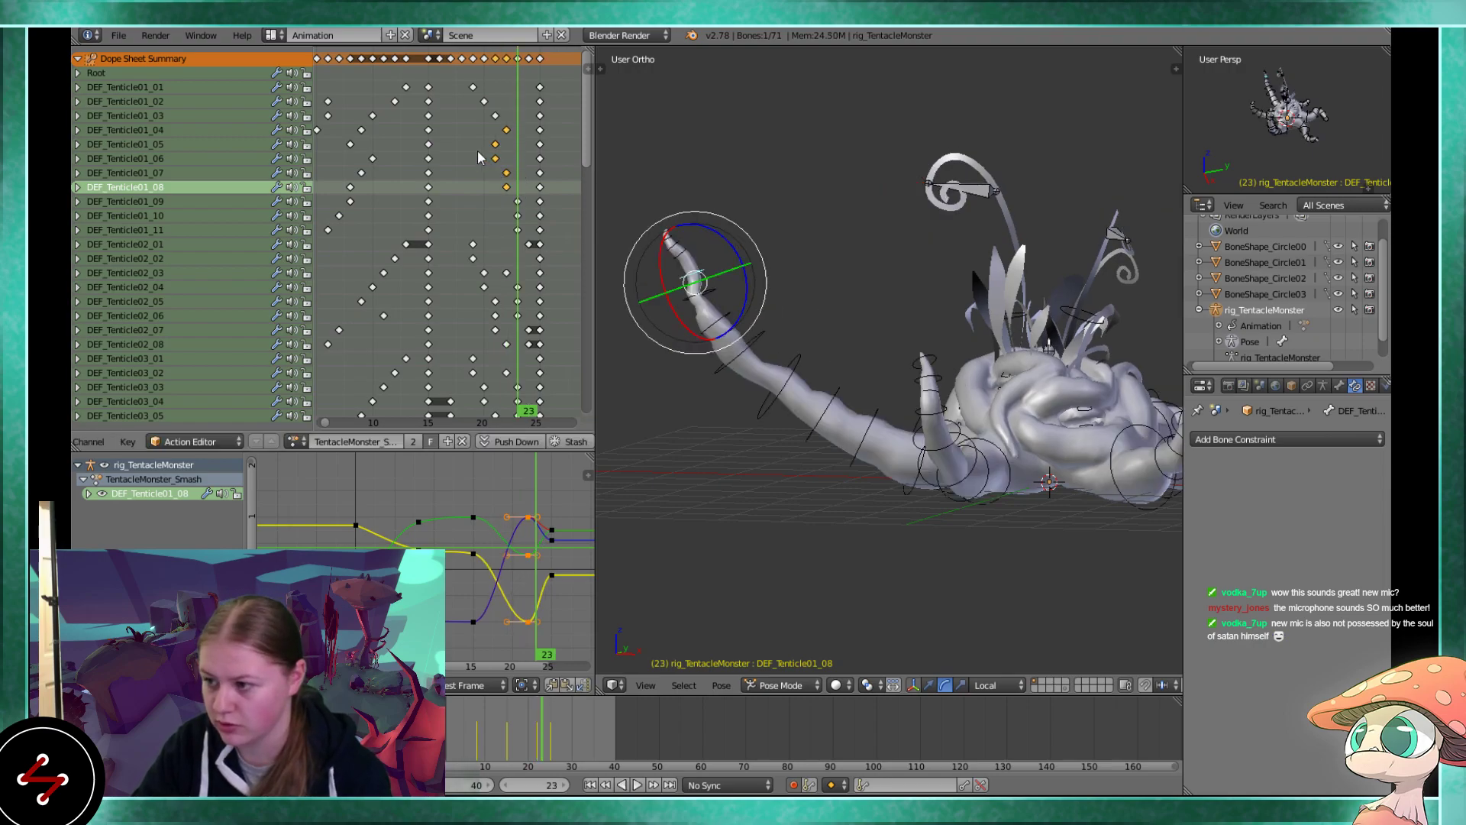
key("alt+a")
key("alt+a")
Duplicate the frame 15 curl keys of DEF_Tenticle01_05 to 01_11 to frame 17 so the curl is held
right_click(428, 230)
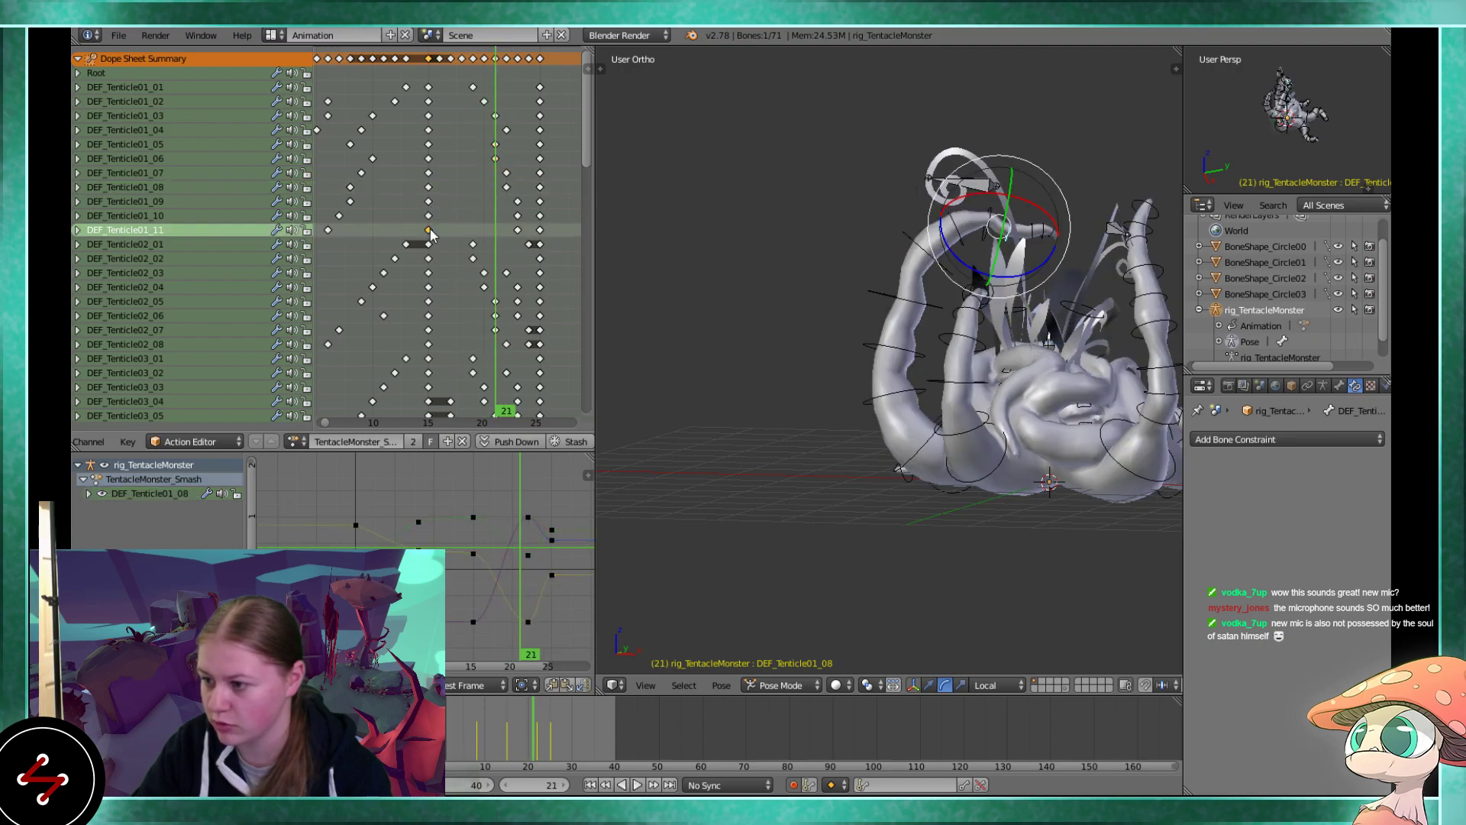
left_click(429, 151)
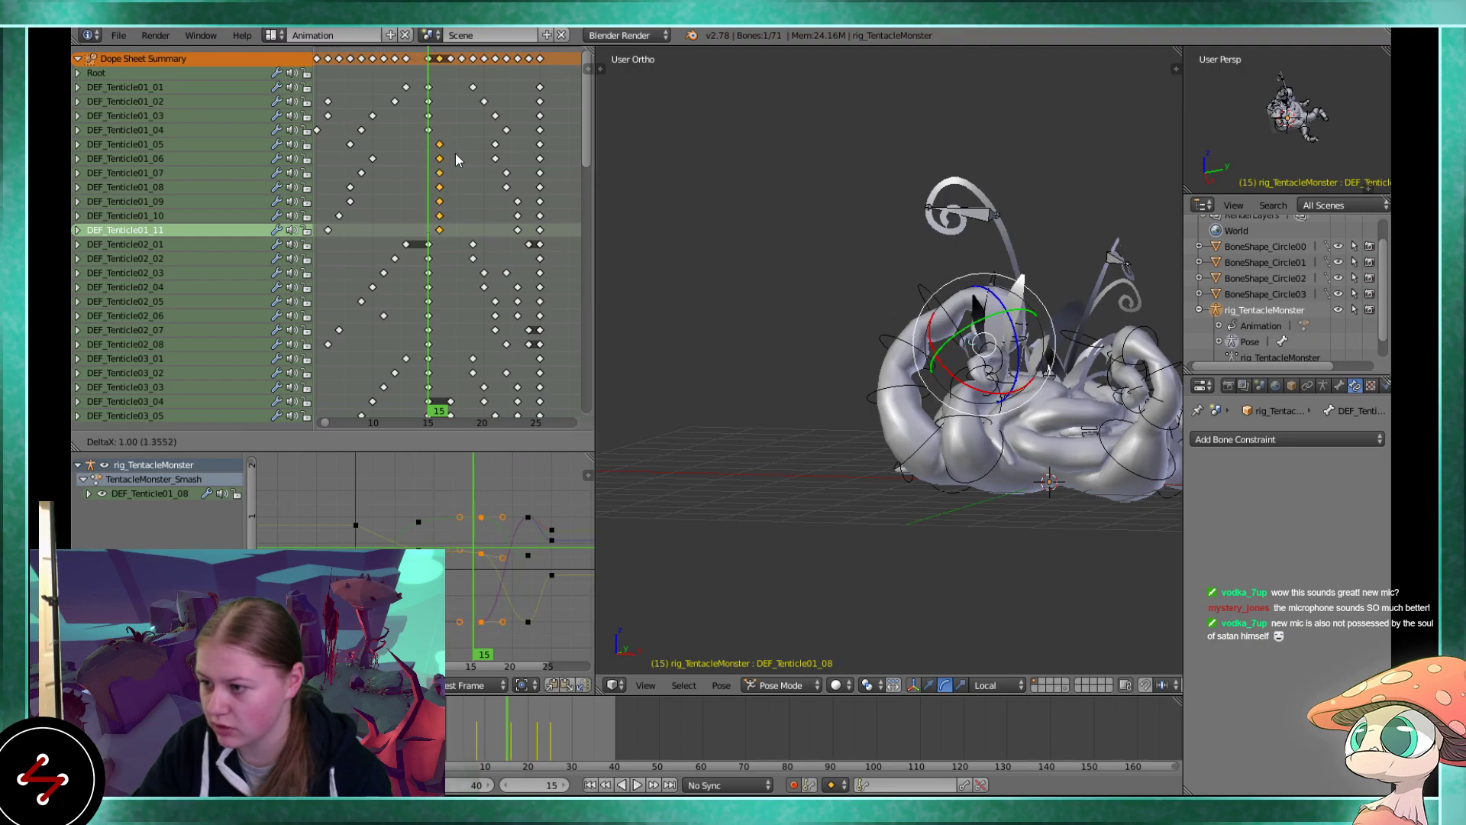
key("shift+d")
left_click(462, 153)
key("alt+a")
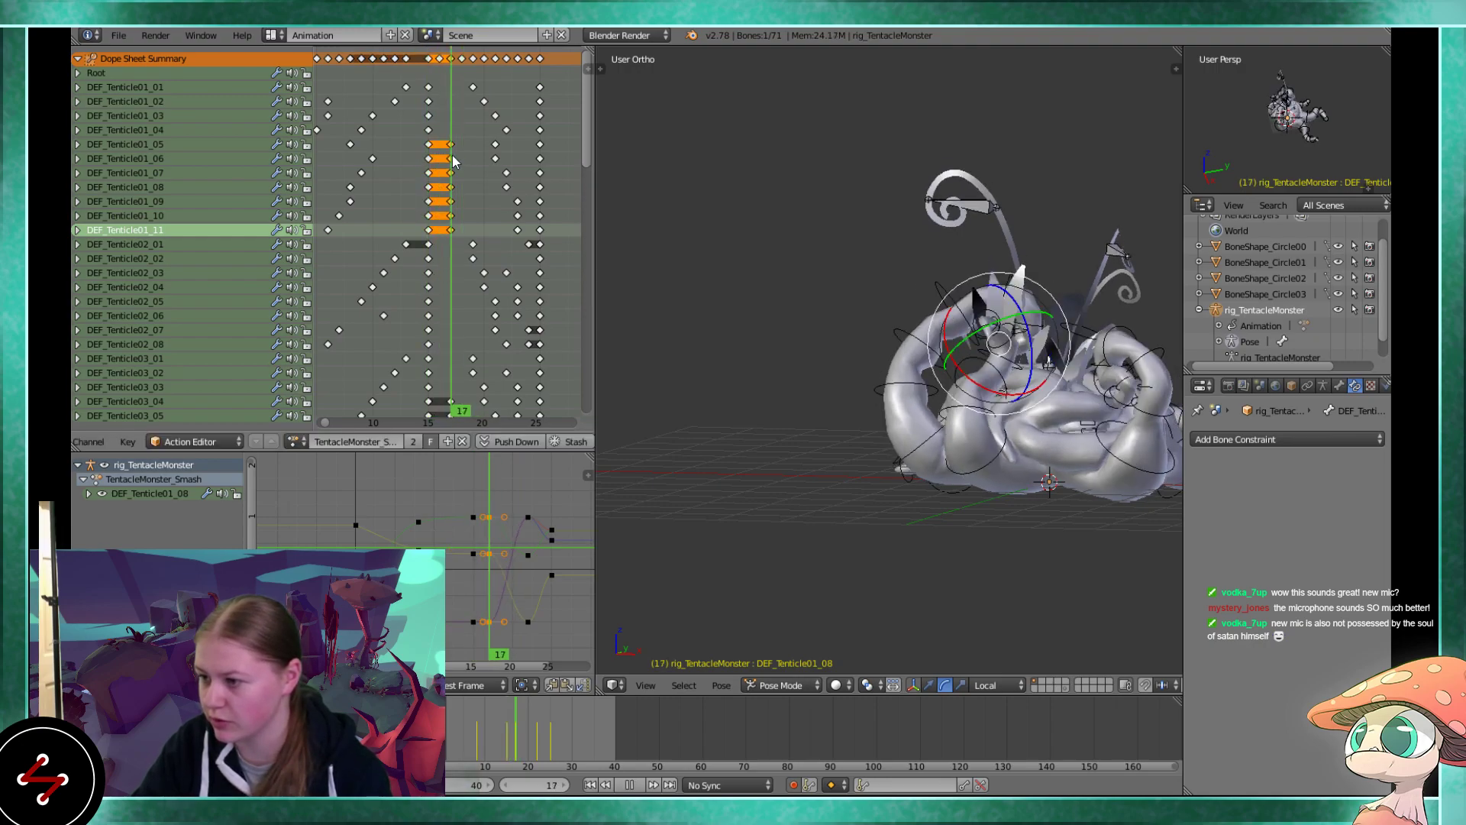
Move the duplicated curl keys of DEF_Tenticle01_07 and 01_08 to frame 18 and those of 01_09 to 01_11 to frame 21
key("g")
left_click(469, 175)
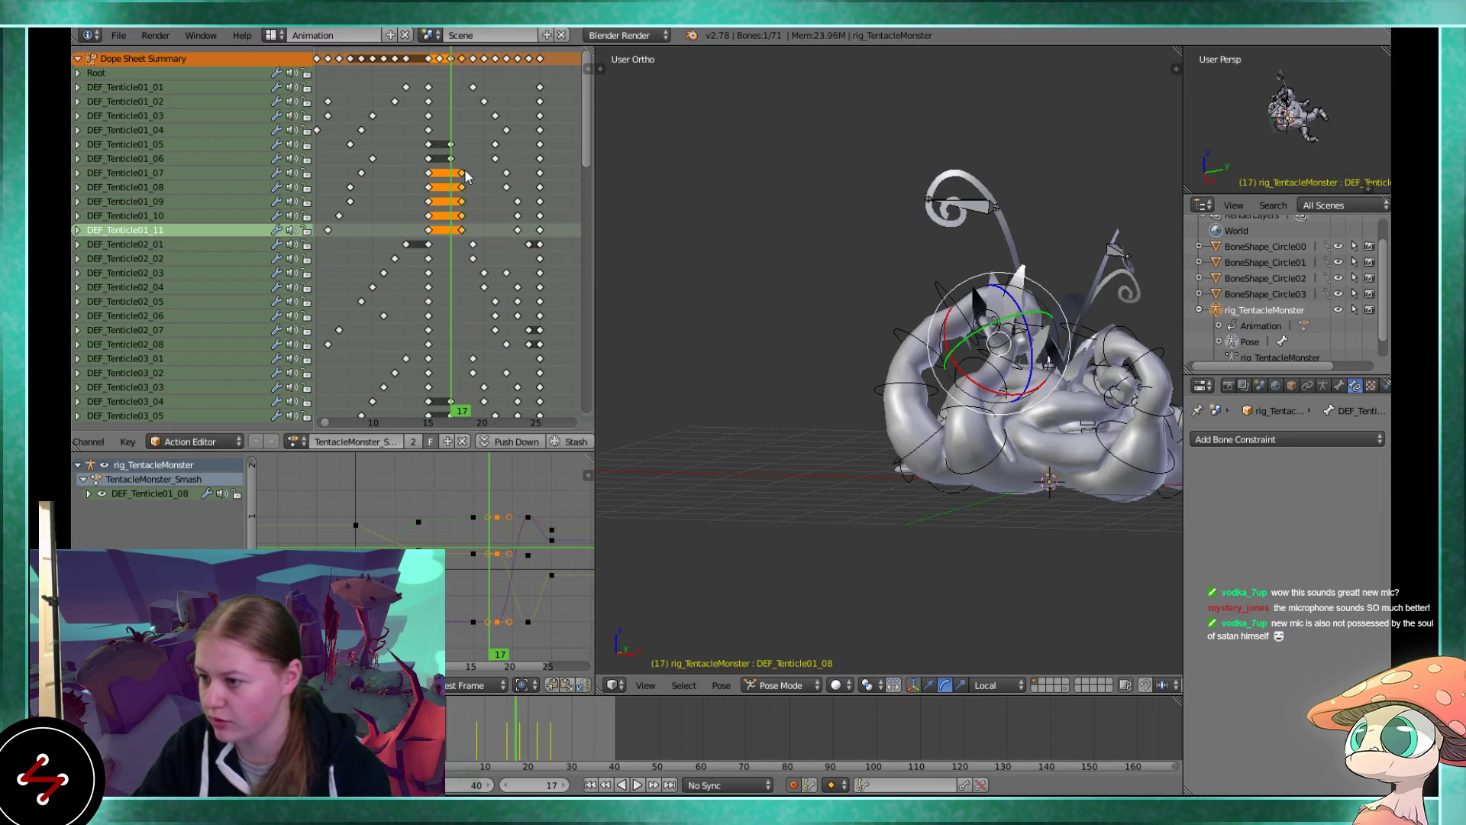
key("g")
left_click(490, 192)
key("alt+a")
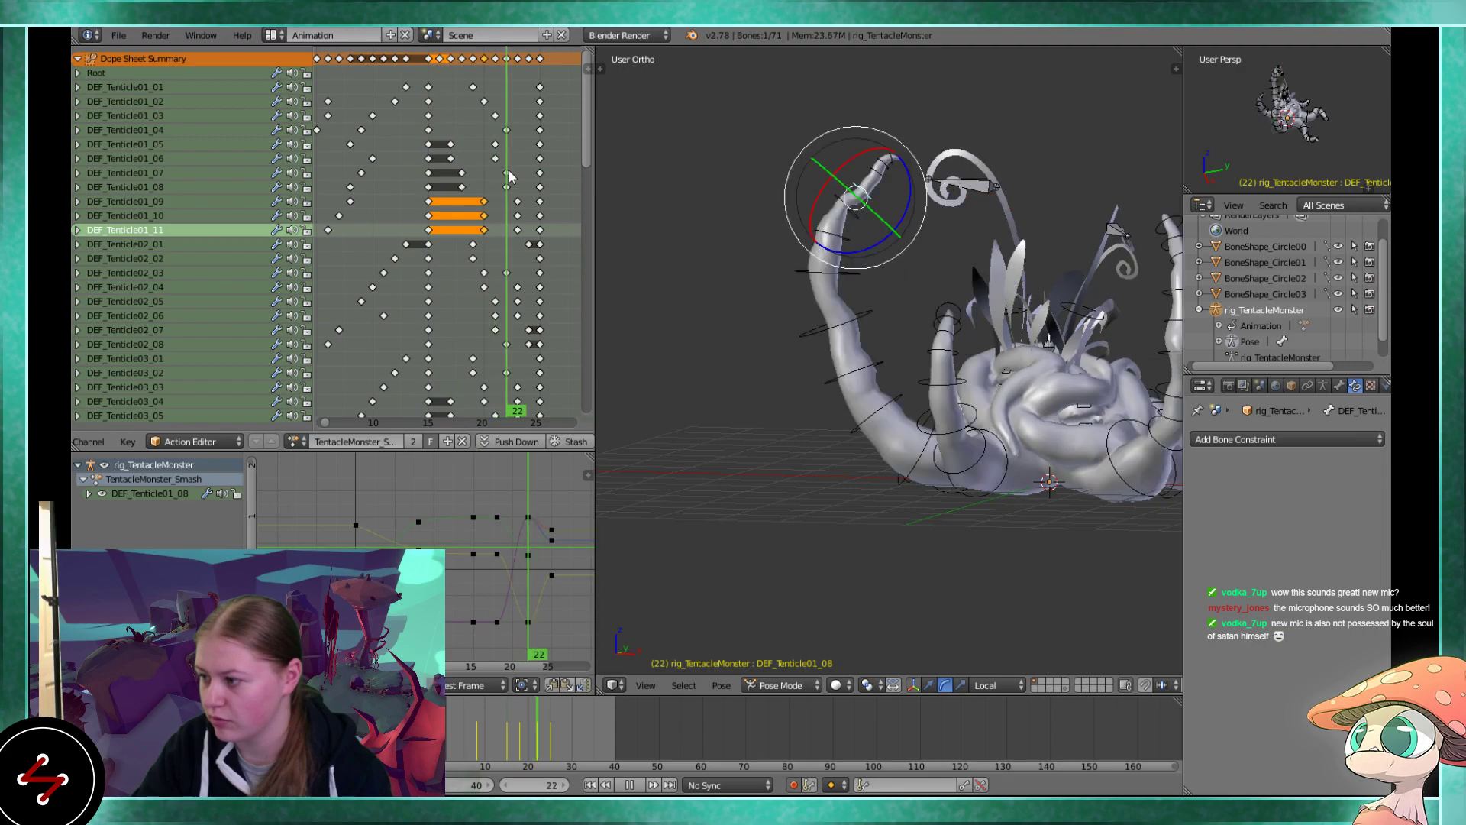
key("g")
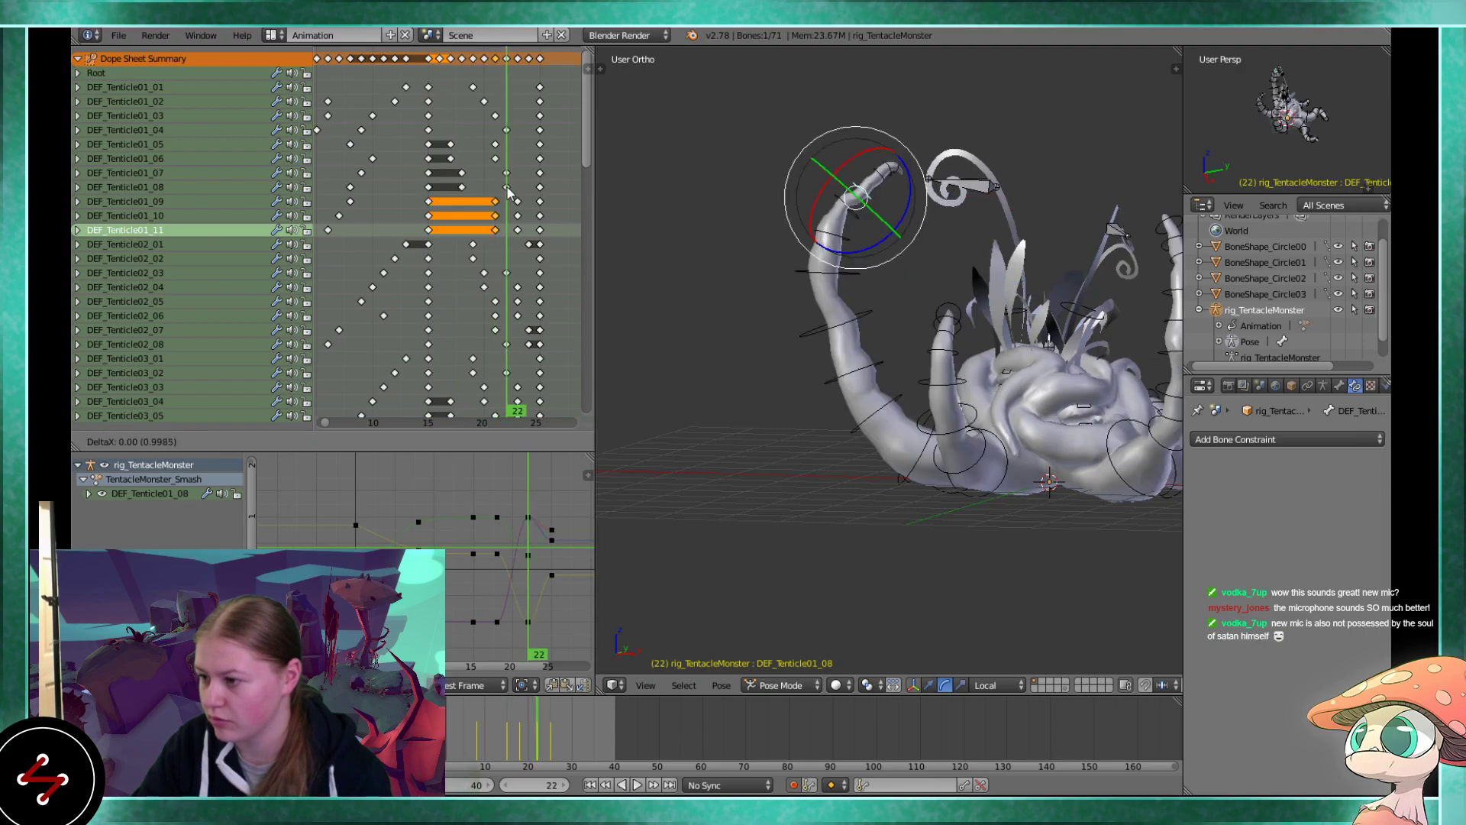
right_click(510, 193)
Extend the held curl of DEF_Tenticle01_07 and 01_08 to frame 21 and move their uncurl keys to frame 23
right_click(461, 187)
right_click(462, 173, "shift")
key("g")
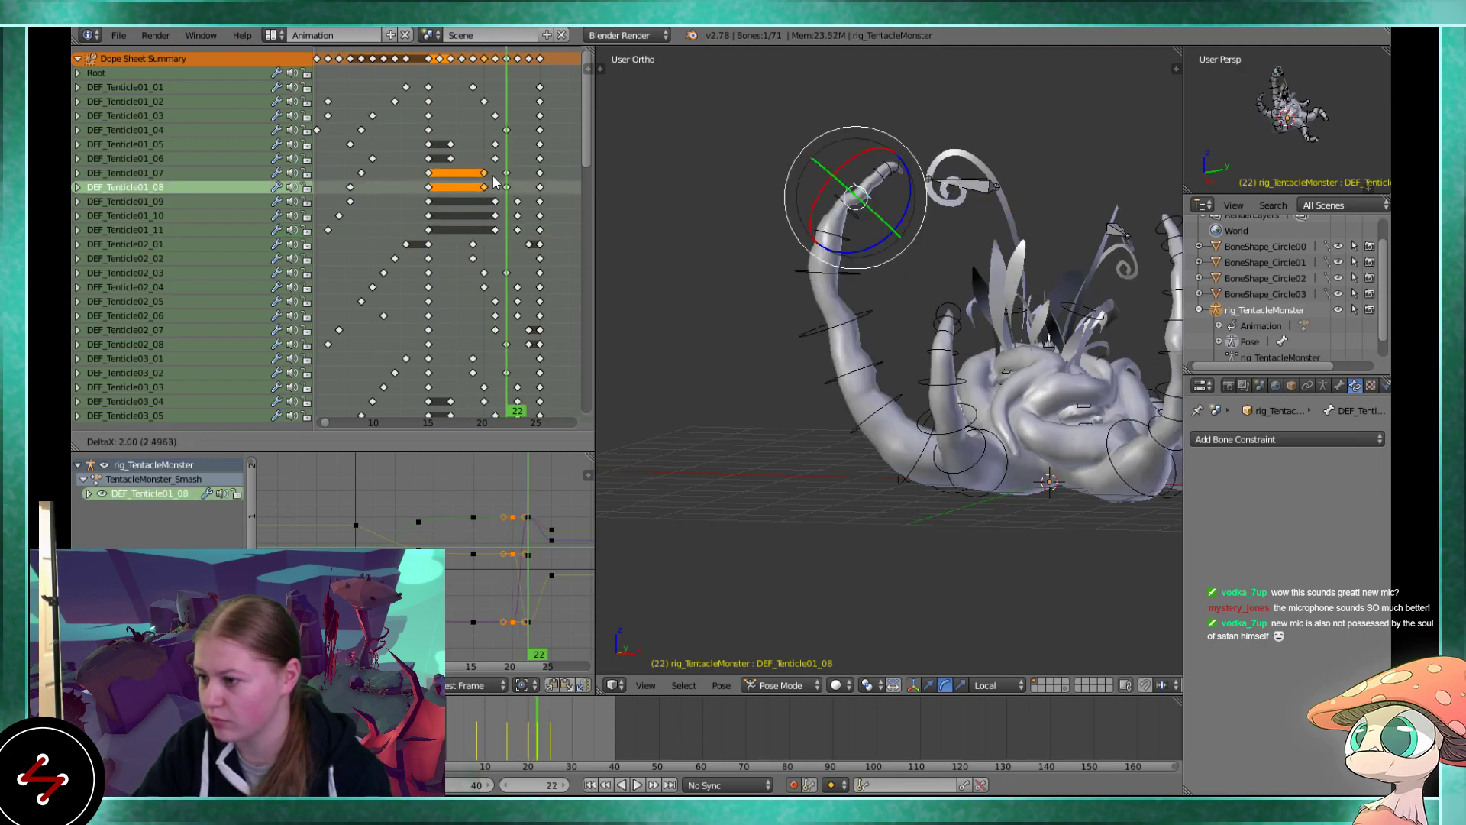
left_click(487, 181)
key("g")
left_click(520, 193)
Move the uncurl keys of DEF_Tenticle01_09 to 01_11 to frame 24 and replay the motion
right_click(518, 201)
key("g")
left_click(528, 217)
key("alt+a")
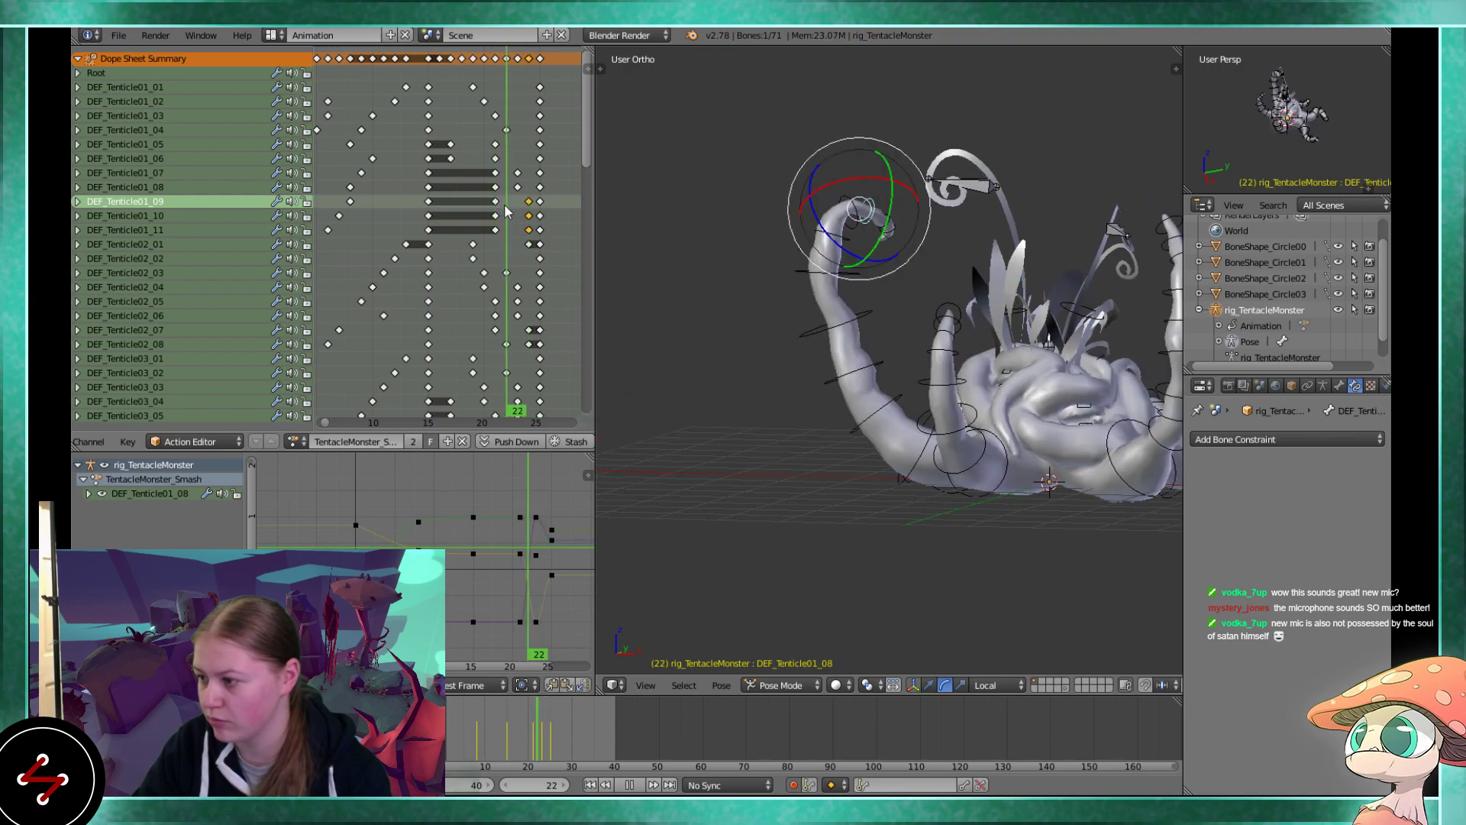
Hide the transform manipulator, extend the held curl of DEF_Tenticle01_05 and 01_06 to frame 19, and move the 01_05 uncurl key to frame 23
left_click(528, 202)
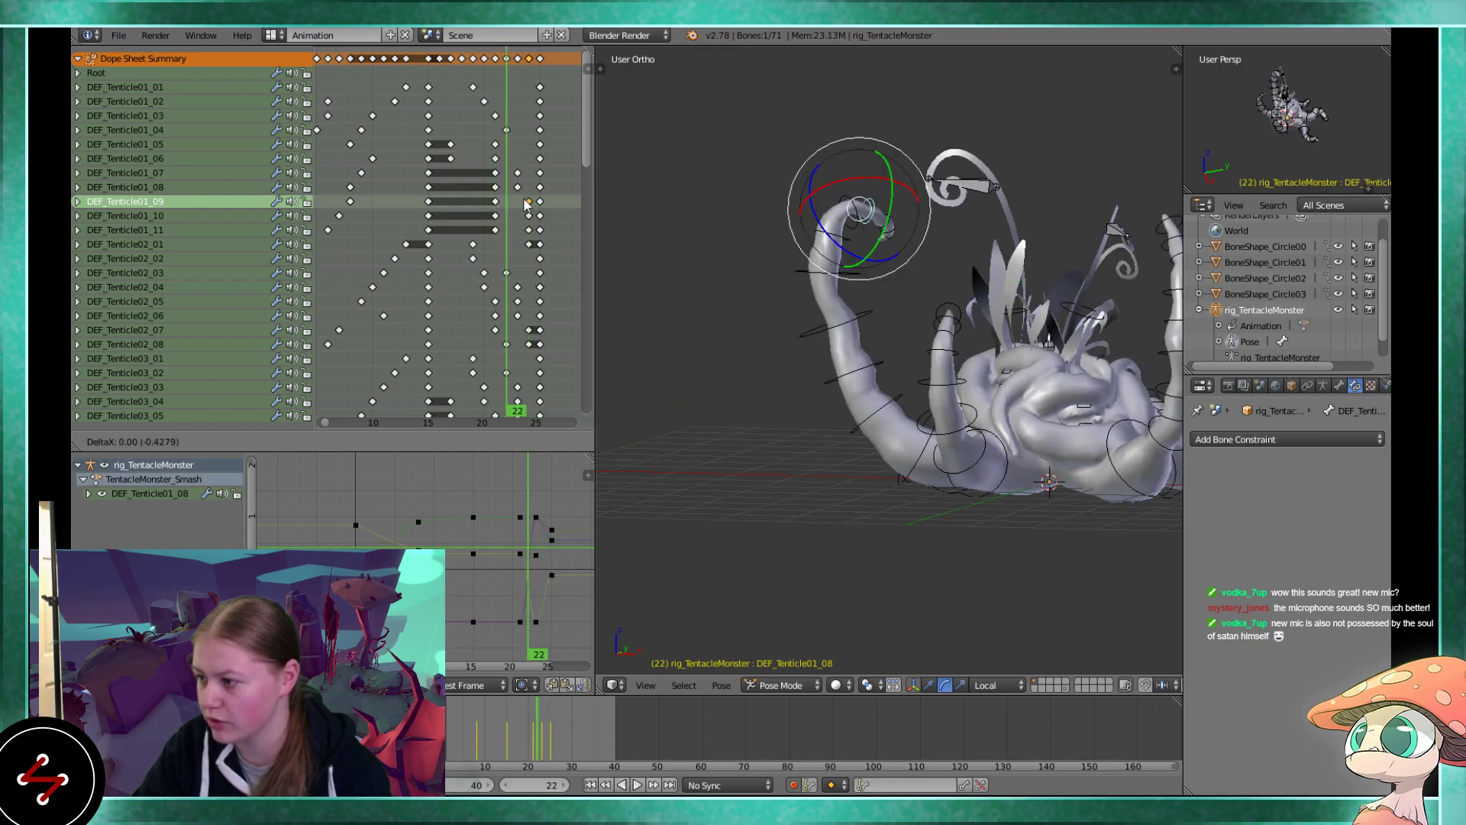
scroll(840, 191, "up", 3)
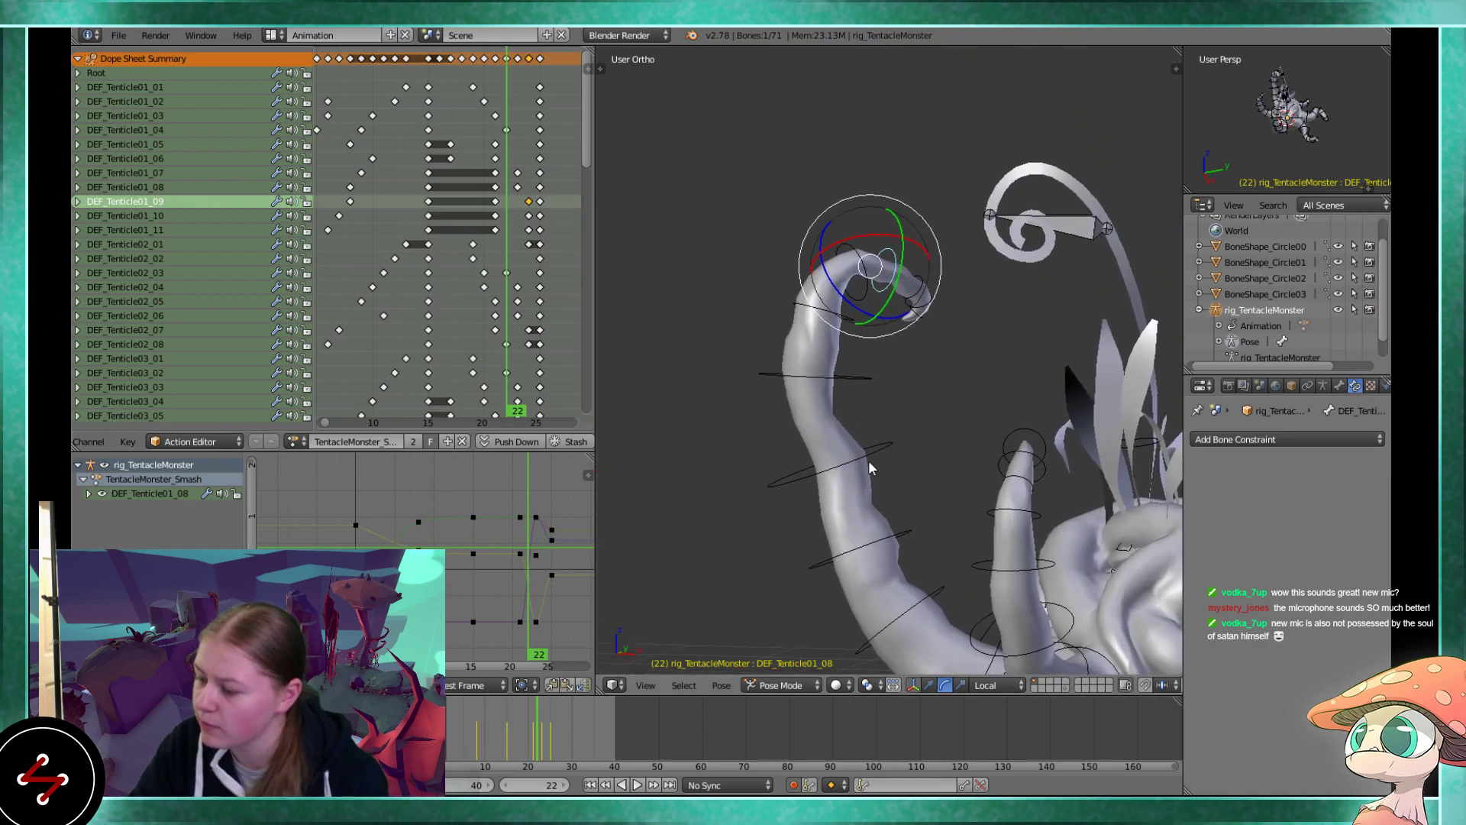
left_click(915, 686)
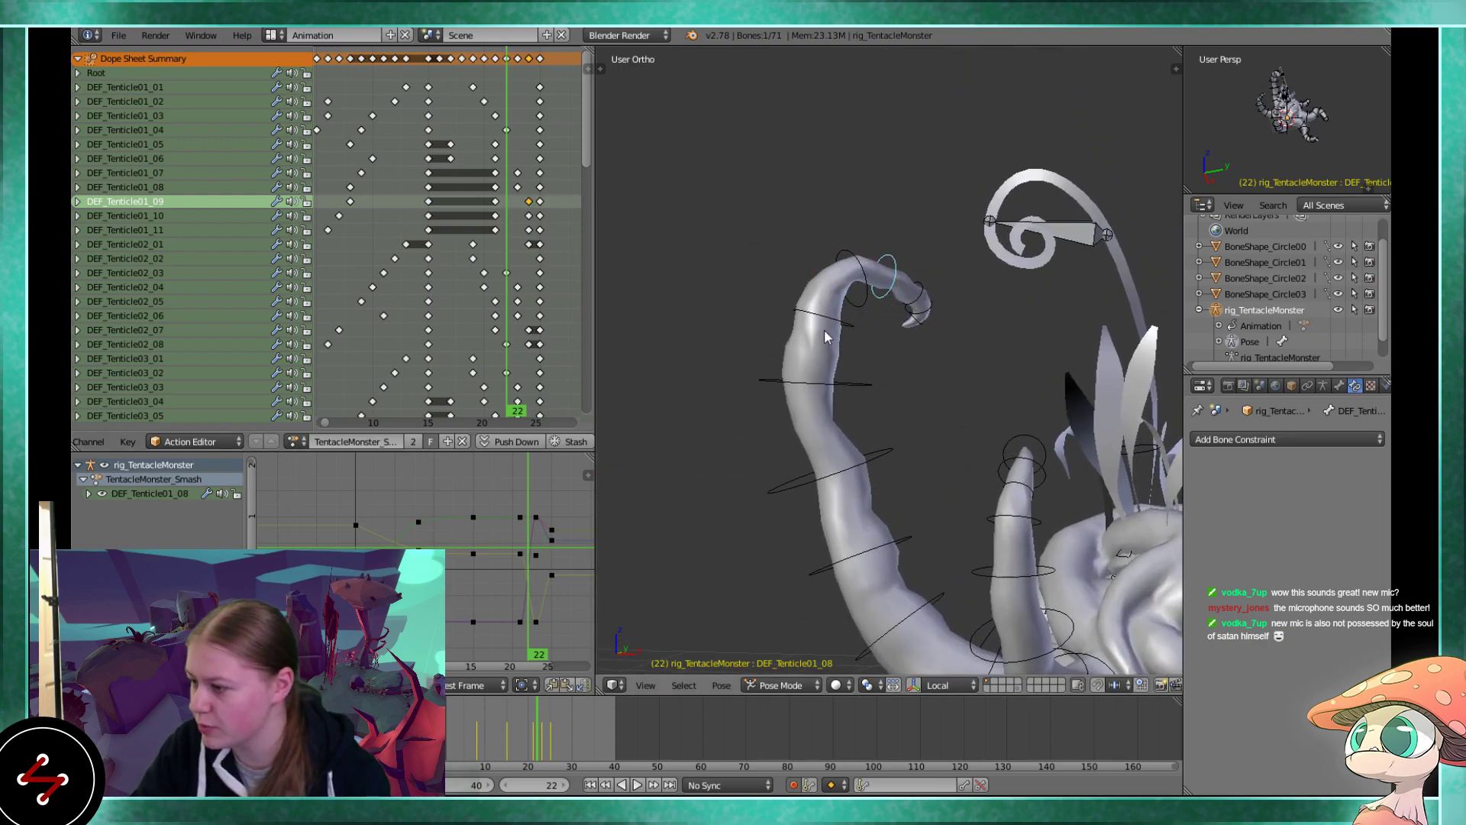
left_click(453, 144)
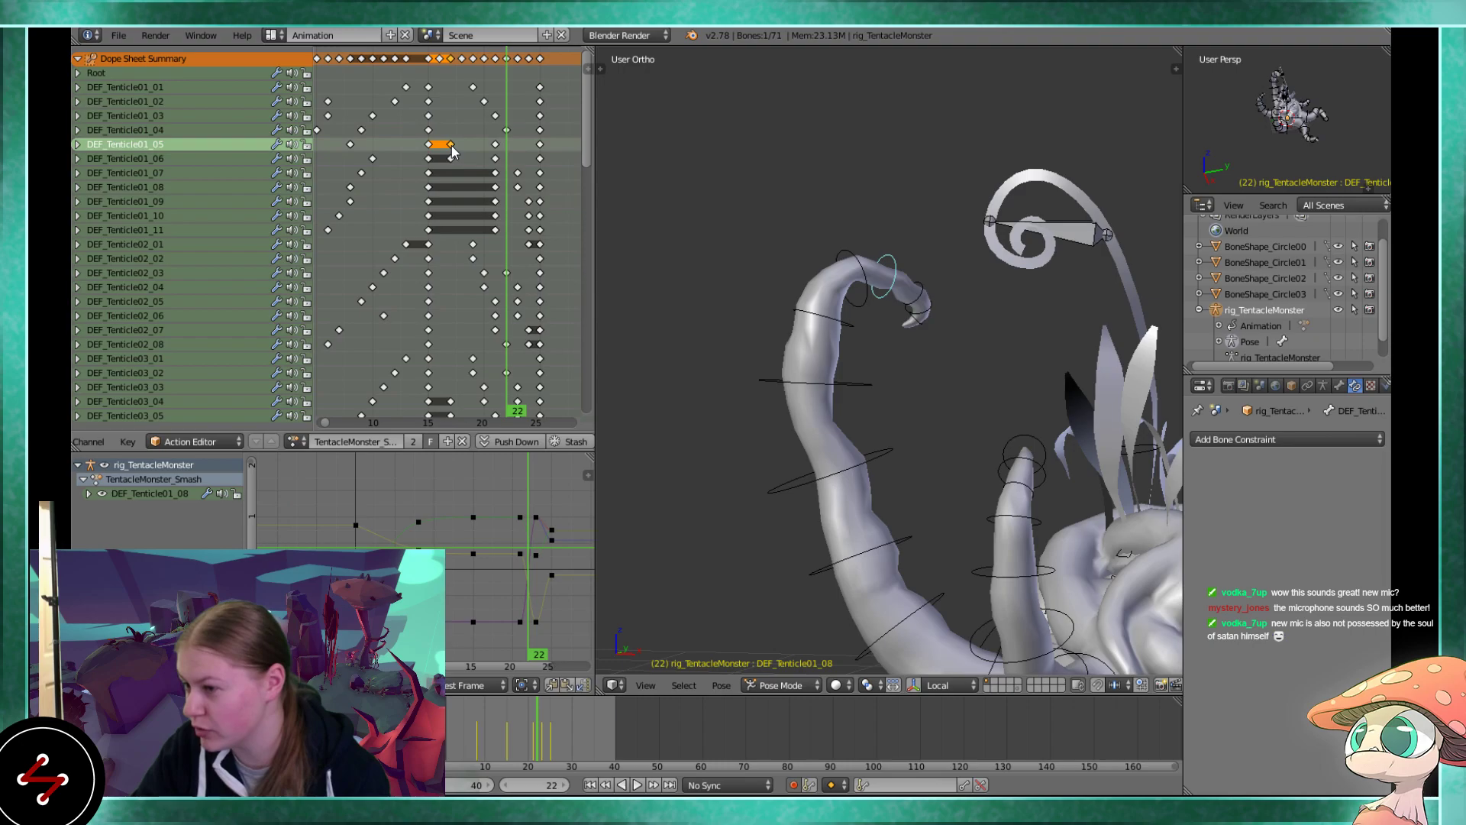
left_click_drag(454, 159, 523, 164)
key("alt+a")
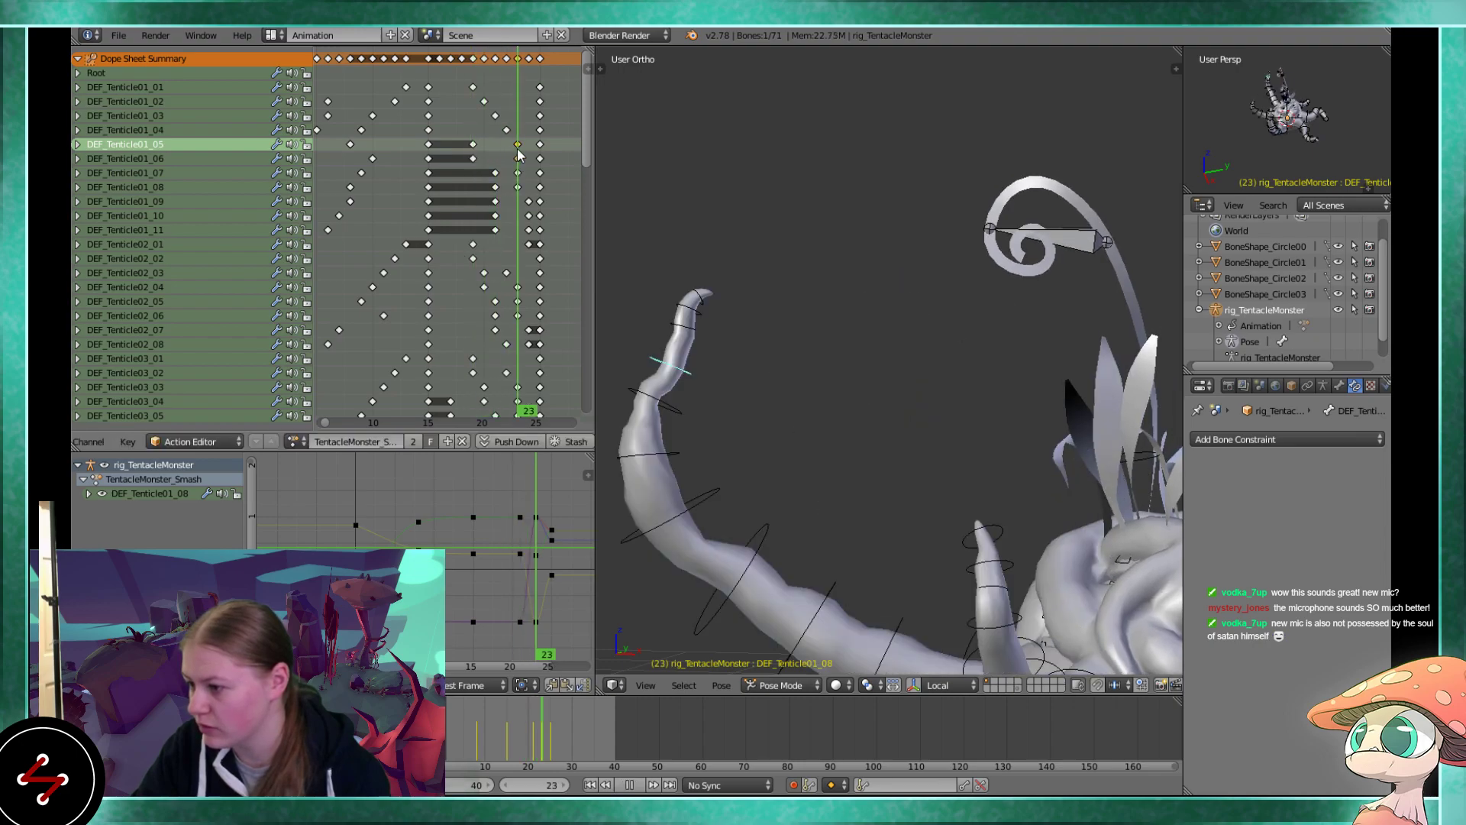
Move the uncurl keys of DEF_Tenticle01_06, 01_07 and 01_08 to frame 24 and advance to that frame
left_click_drag(518, 155, 527, 193)
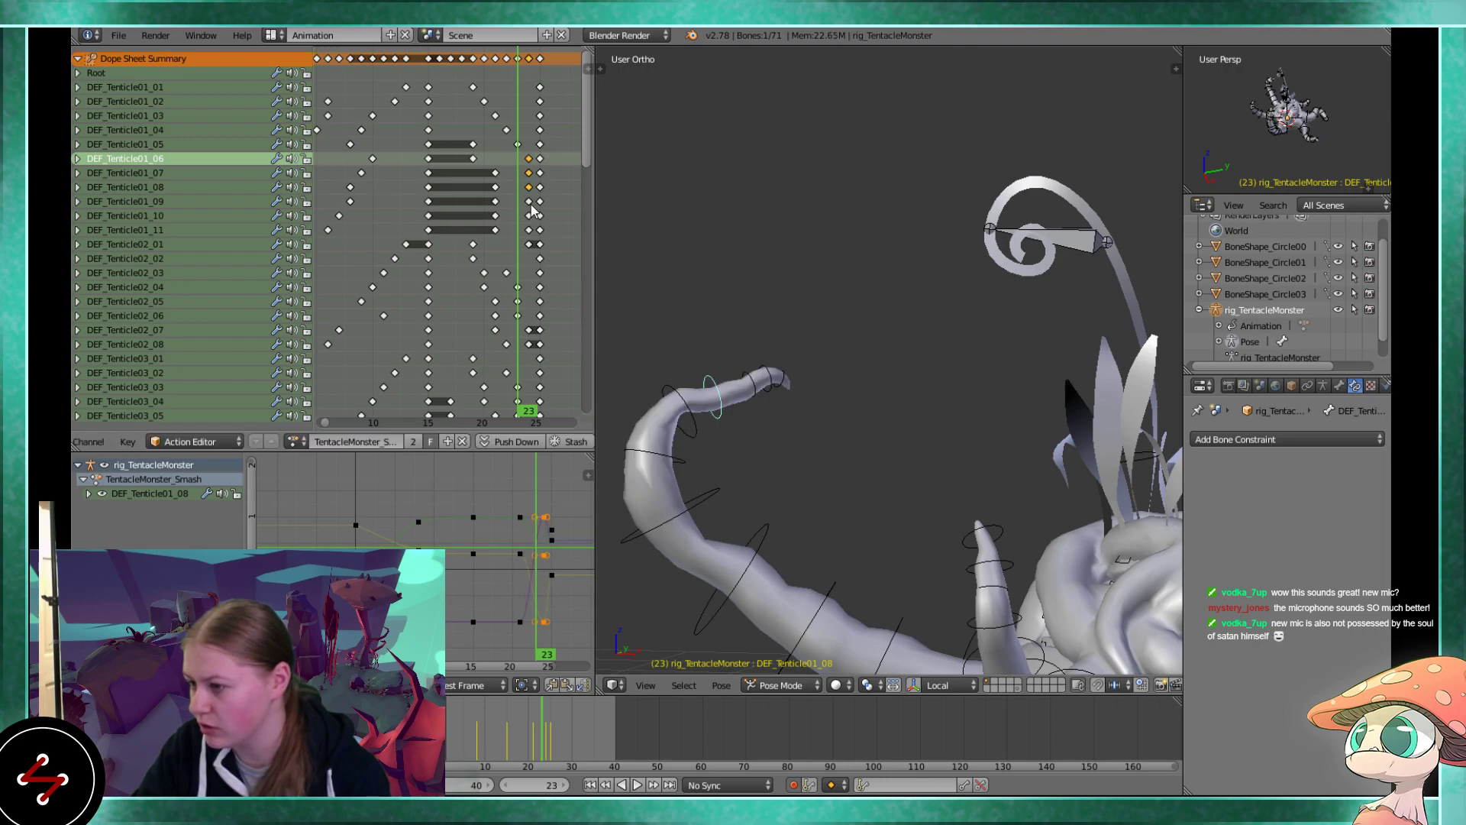
key("Right")
scroll(715, 301, "down", 4)
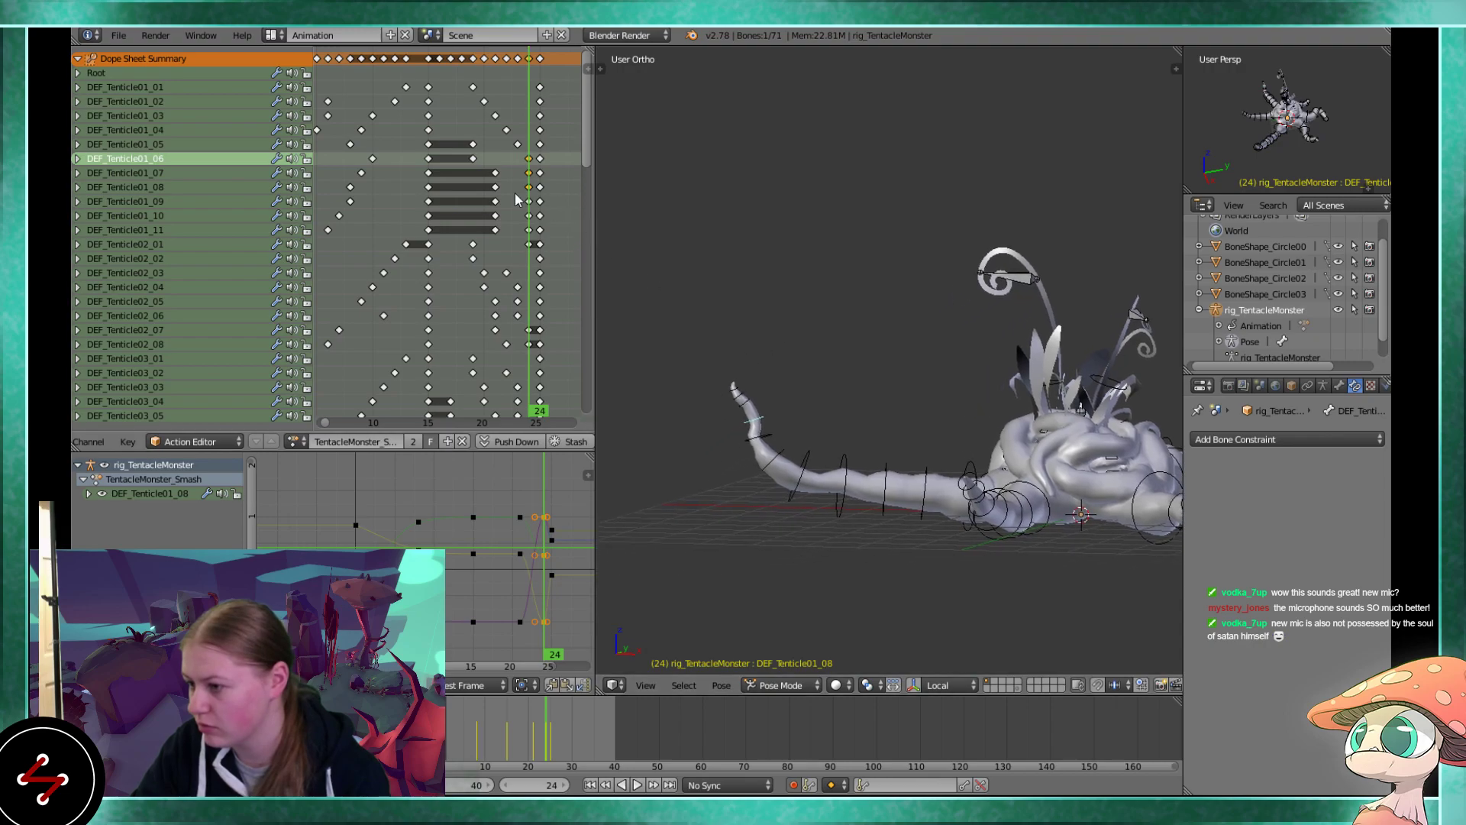
Review the smash animation from above with the first tentacle's base bone DEF_Tenticle01_01 selected
key("alt+a")
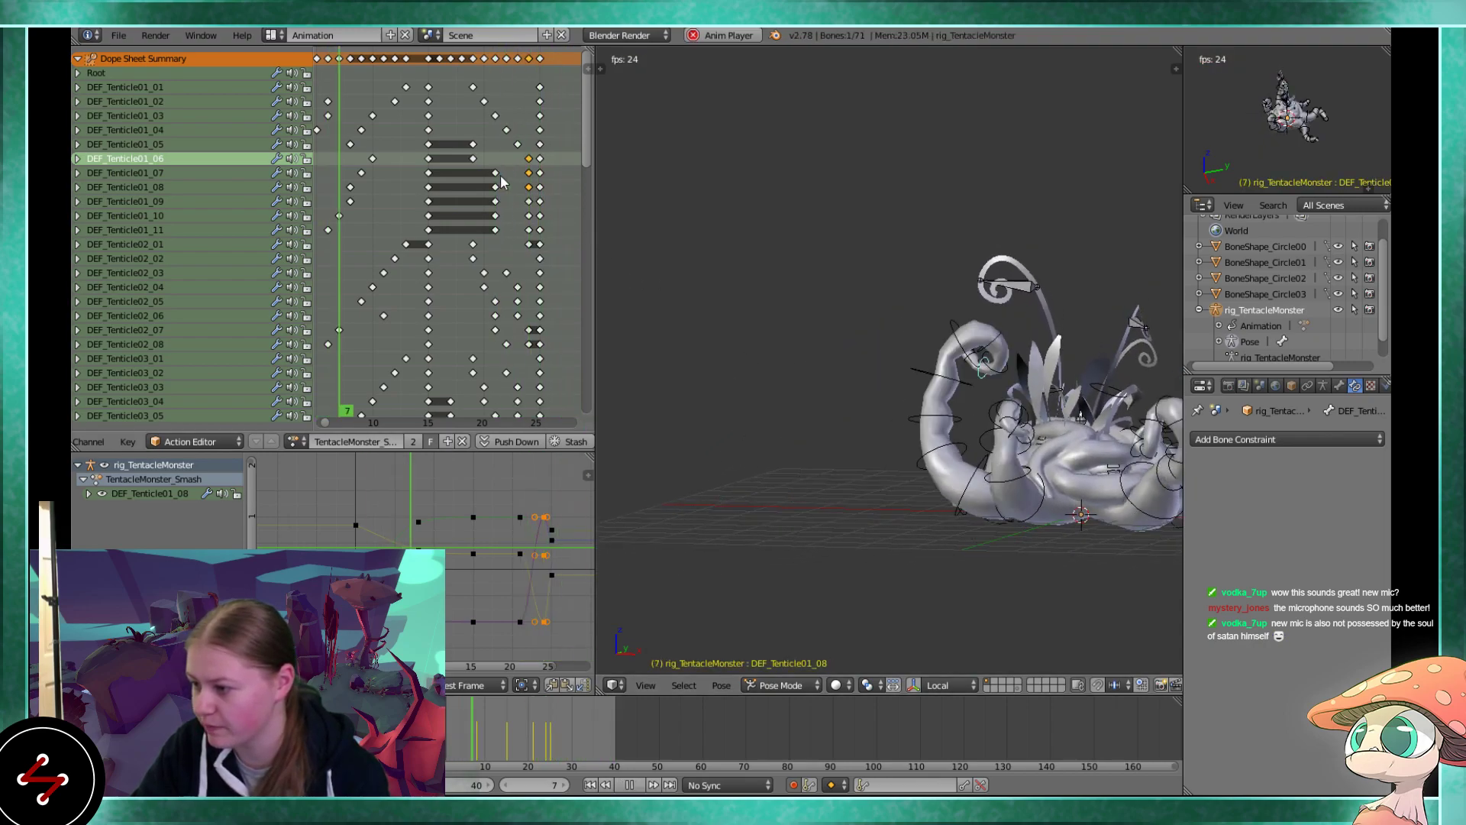
middle_click_drag(808, 484, 930, 516)
key("Escape")
right_click(812, 348)
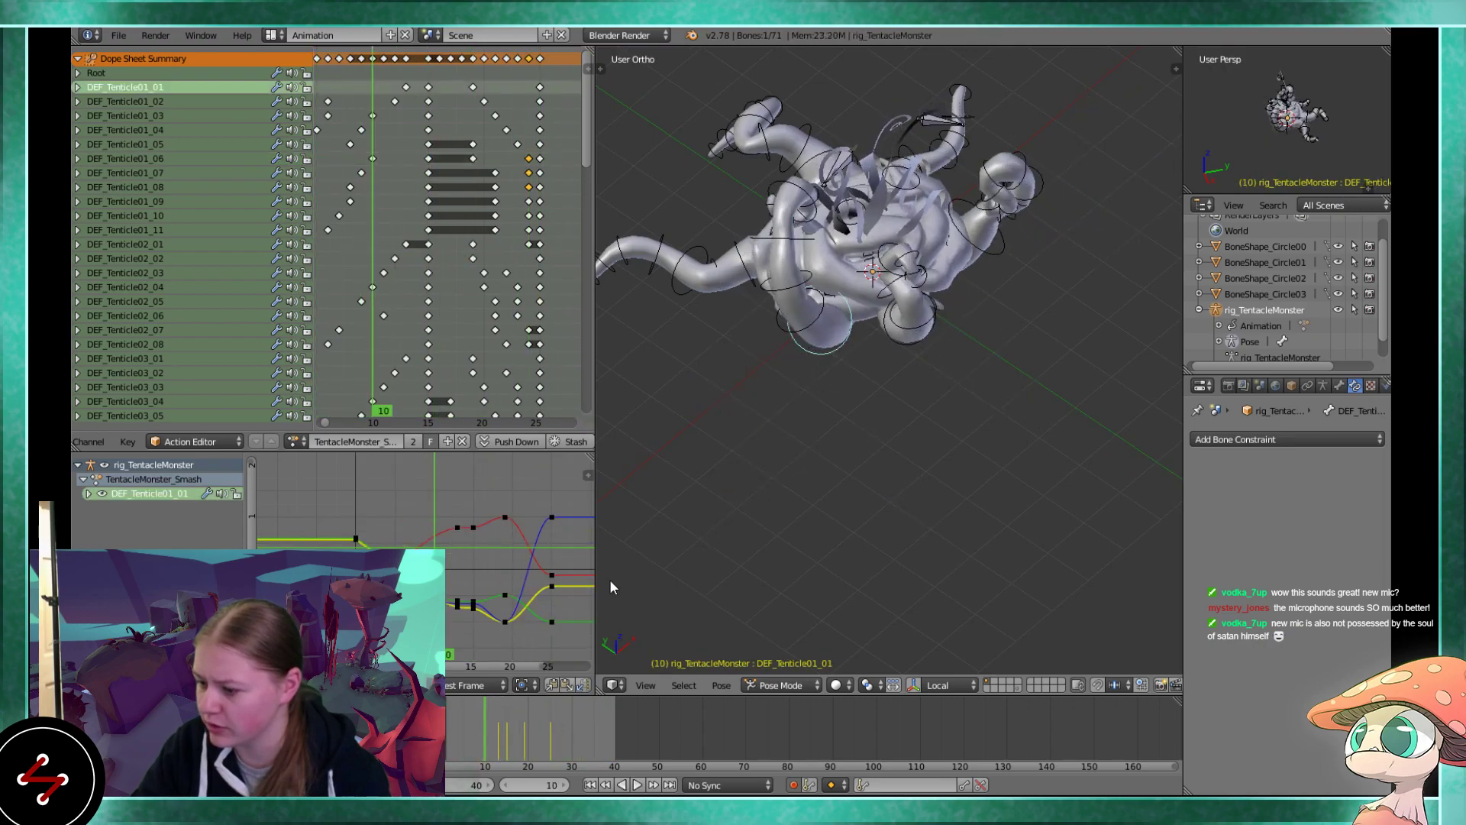
key("alt+a")
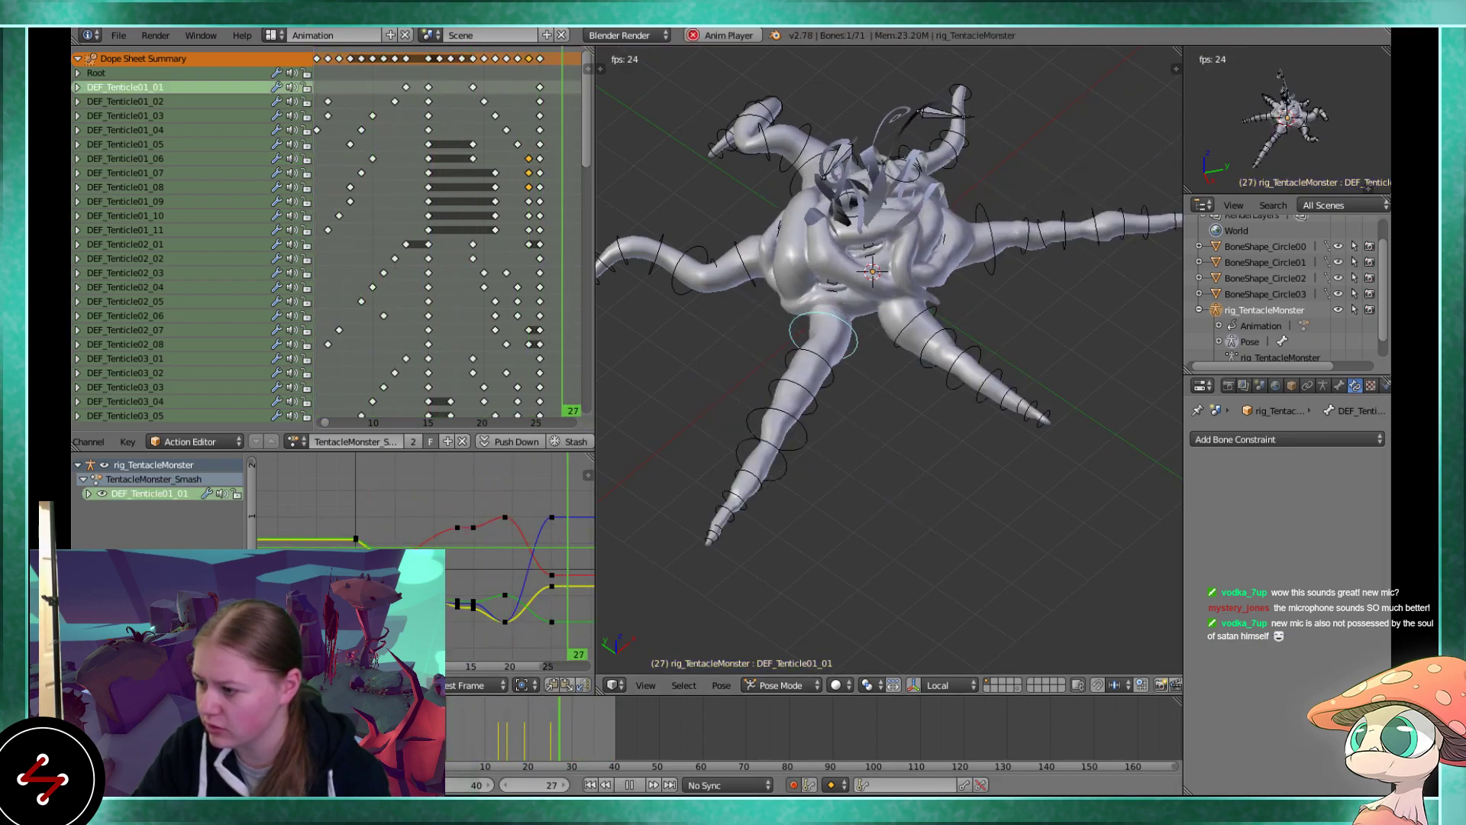
key("Escape")
left_click_drag(496, 719, 510, 761)
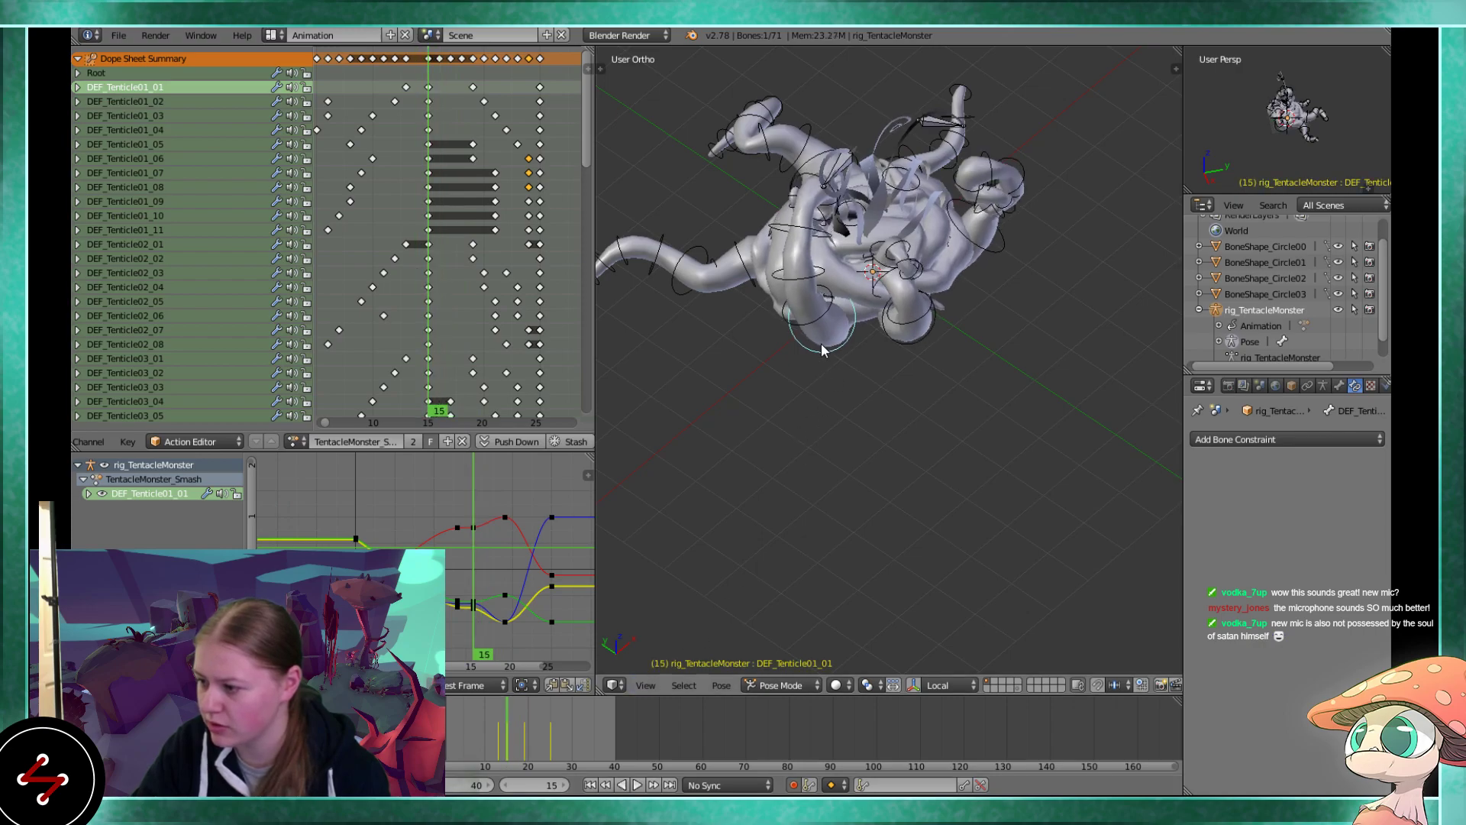
mouse_move(510, 710)
left_mouse_down()
mouse_move(493, 714)
mouse_move(537, 714)
mouse_move(492, 714)
mouse_move(524, 712)
left_mouse_up()
key("alt+a")
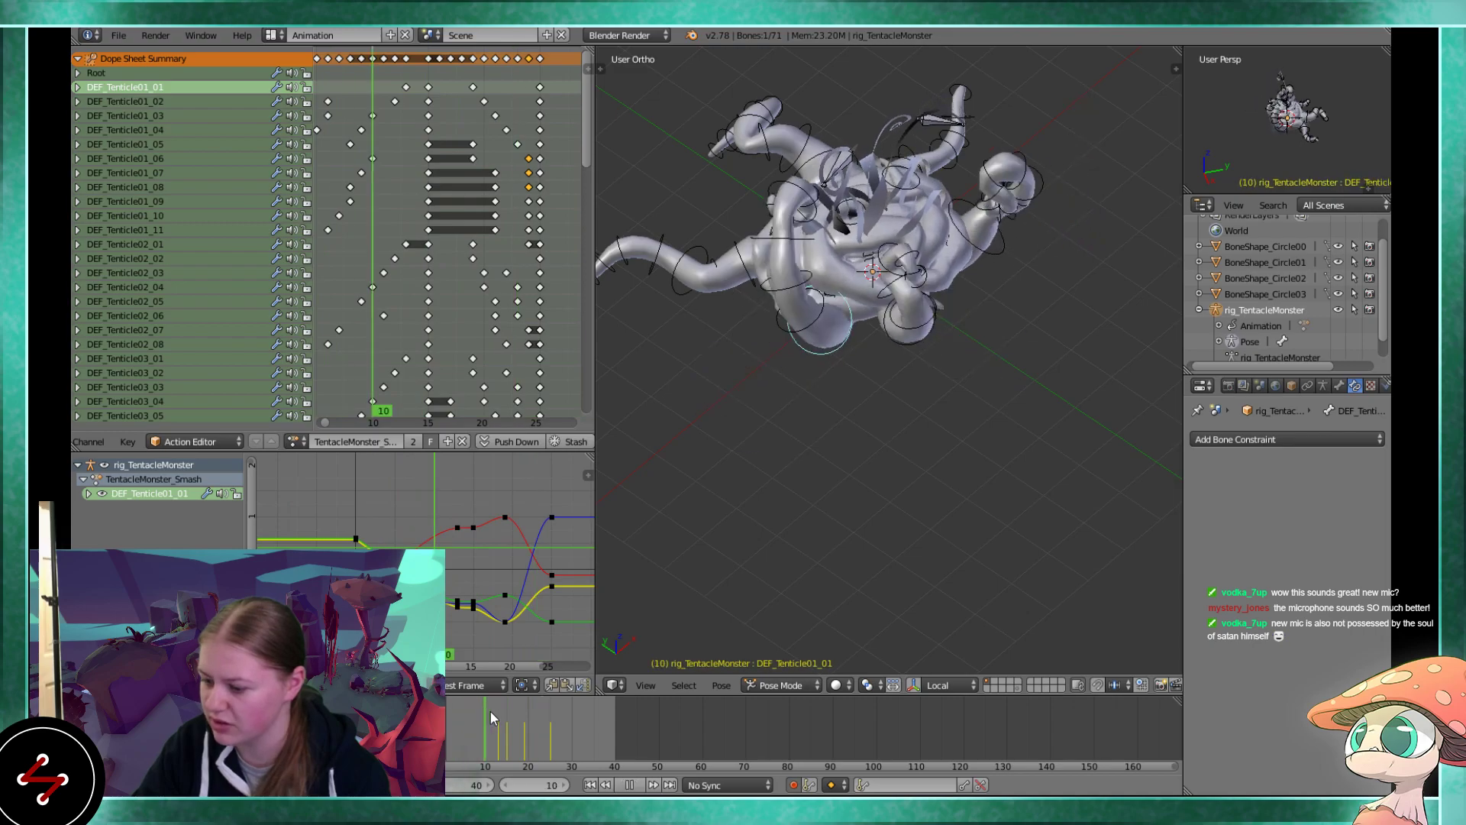
Scrub between frames 6 and 20 and replay up close to examine the first tentacle's curl from above
key("Escape")
mouse_move(519, 708)
left_mouse_down()
mouse_move(499, 719)
mouse_move(529, 723)
left_mouse_up()
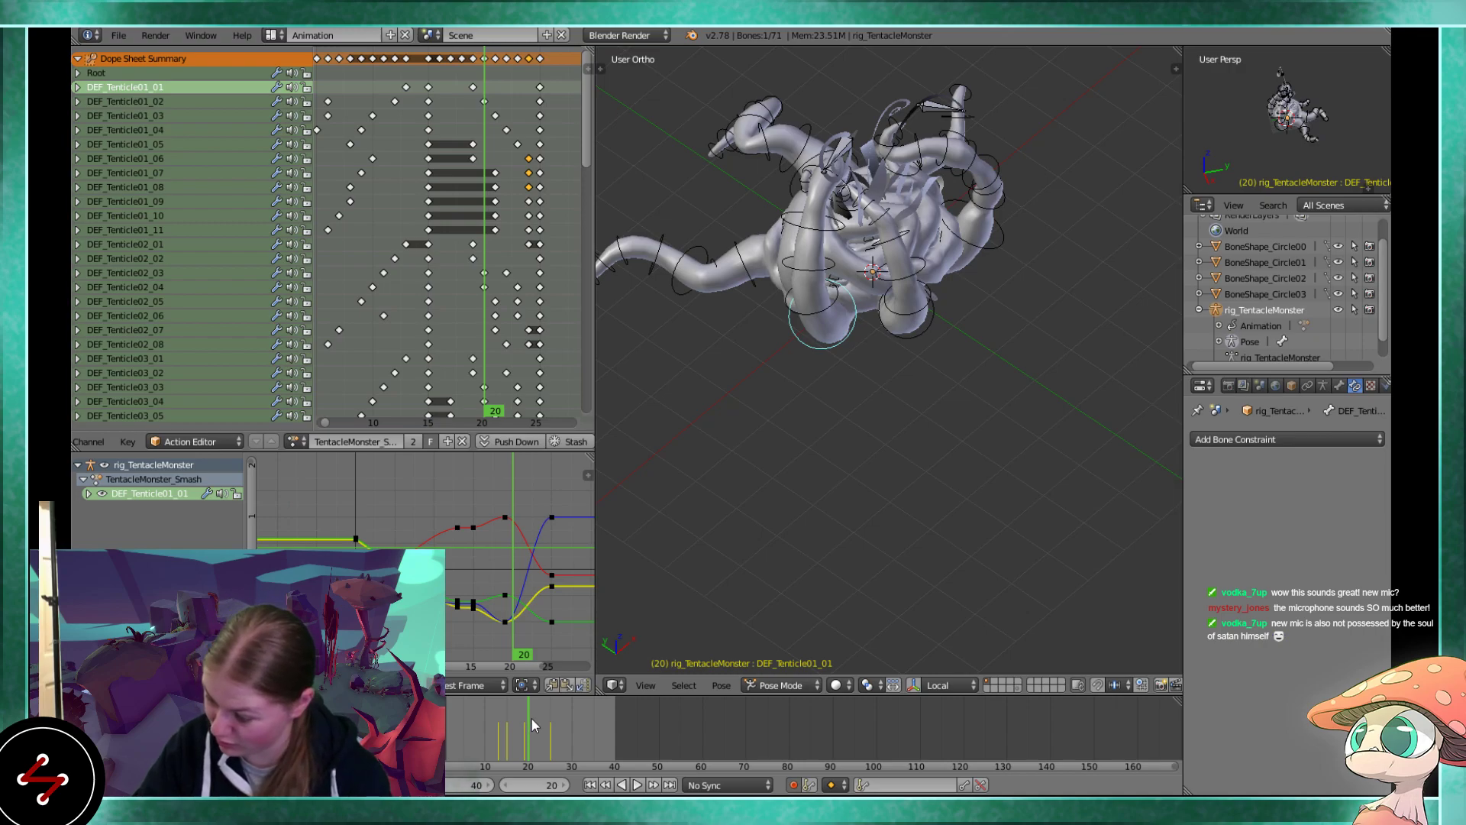
mouse_move(532, 723)
left_mouse_down()
mouse_move(462, 716)
mouse_move(504, 723)
left_mouse_up()
left_click_drag(517, 716, 507, 709)
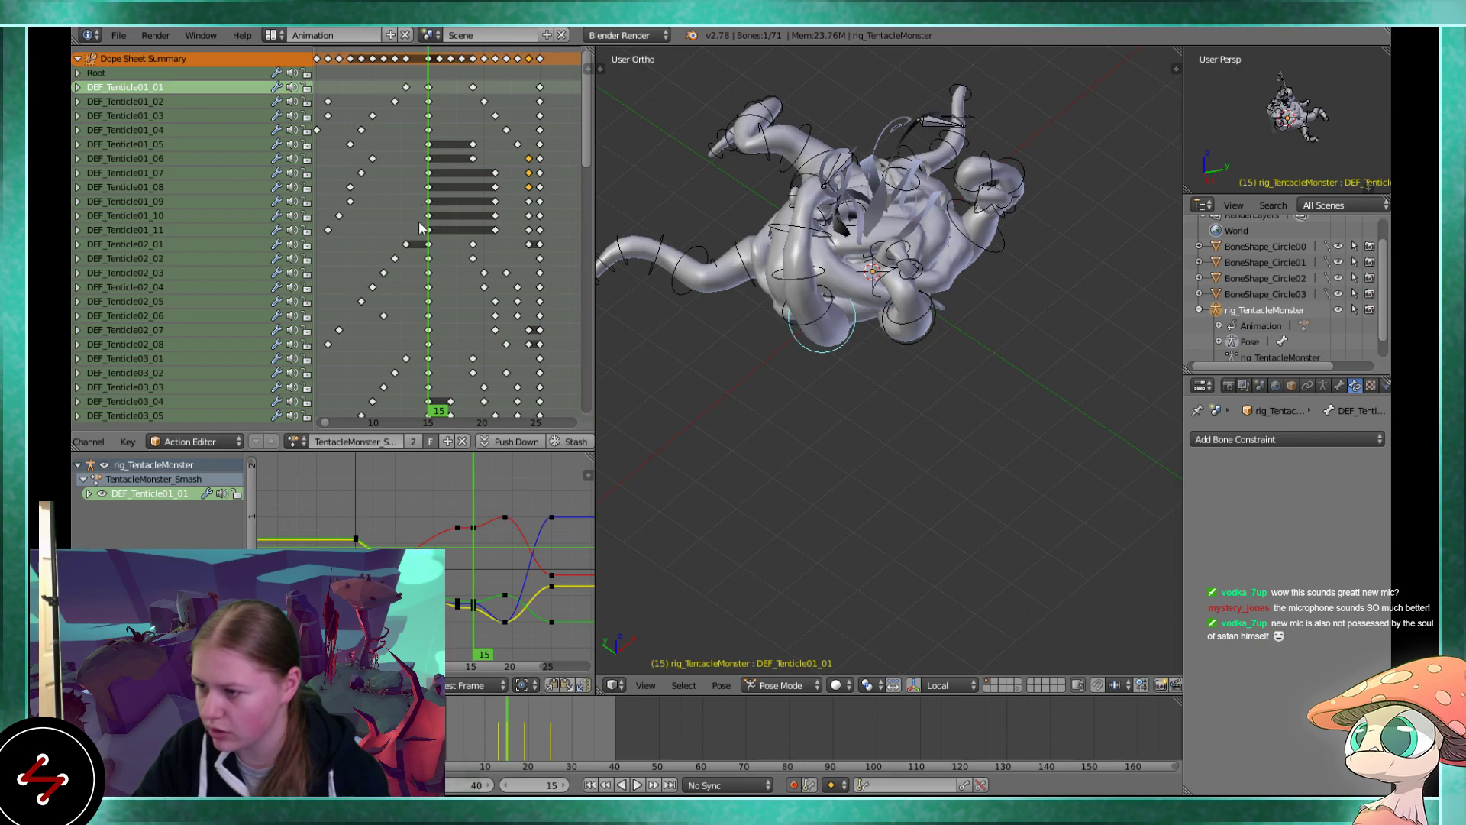
middle_click_drag(422, 222, 455, 355)
left_click_drag(456, 208, 394, 167)
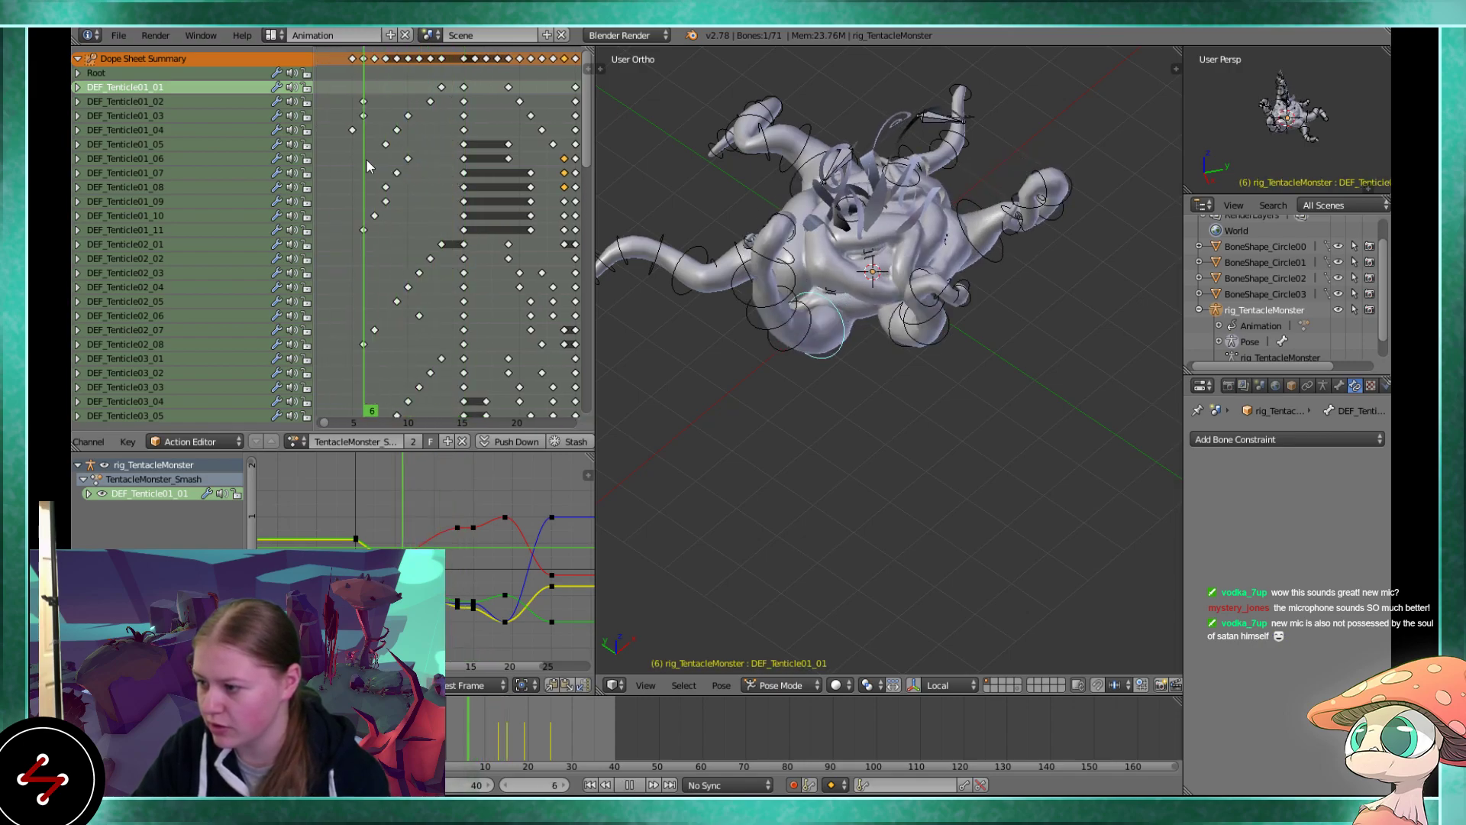
scroll(675, 281, "up", 3)
key("alt+a")
key("alt+a")
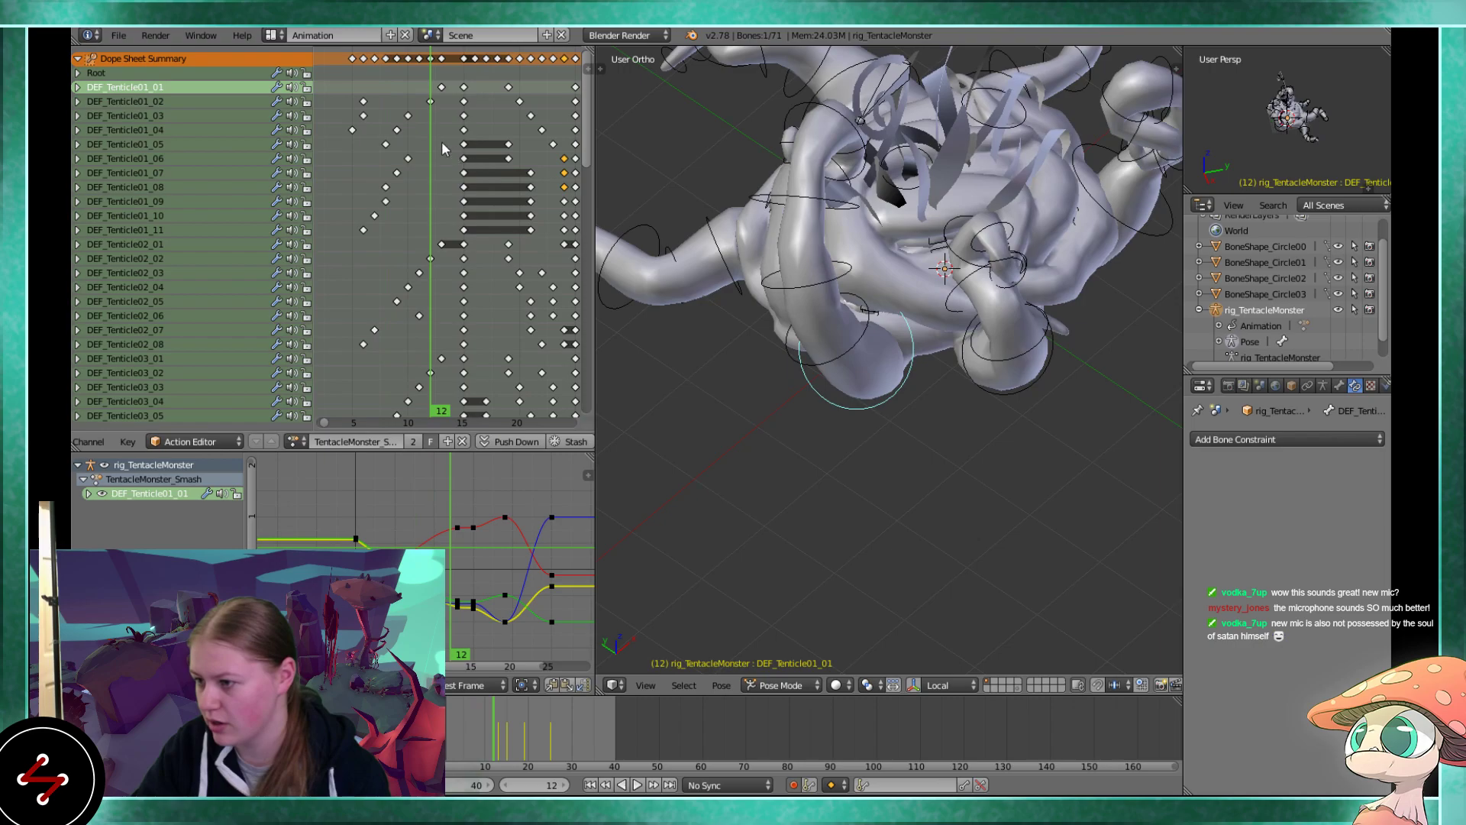
Replay and scrub the smash animation to frame 15, and show the rotation manipulator on the first tentacle's base bone
key("alt+a")
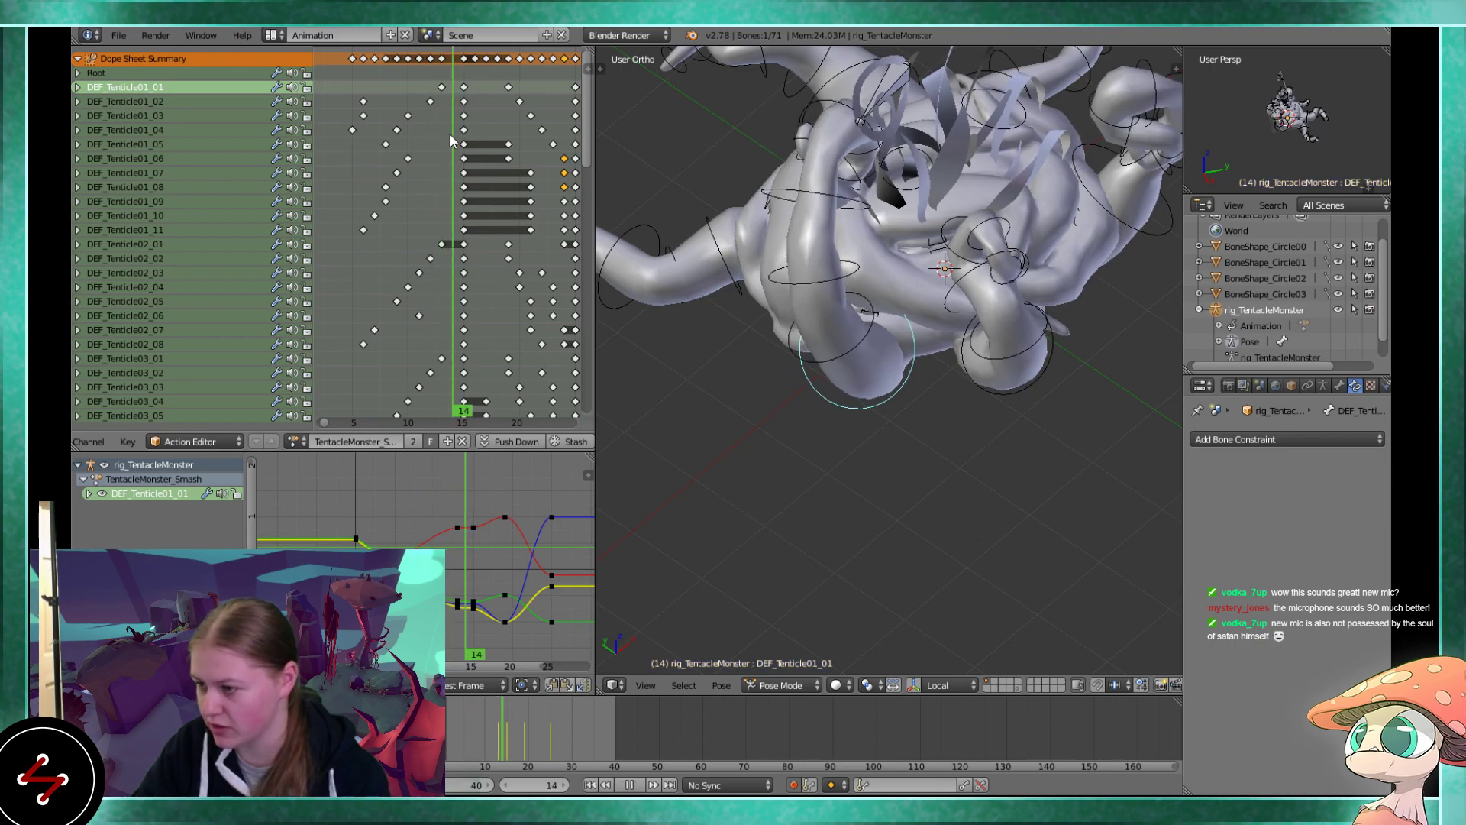
left_click_drag(464, 140, 375, 122)
key("alt+a")
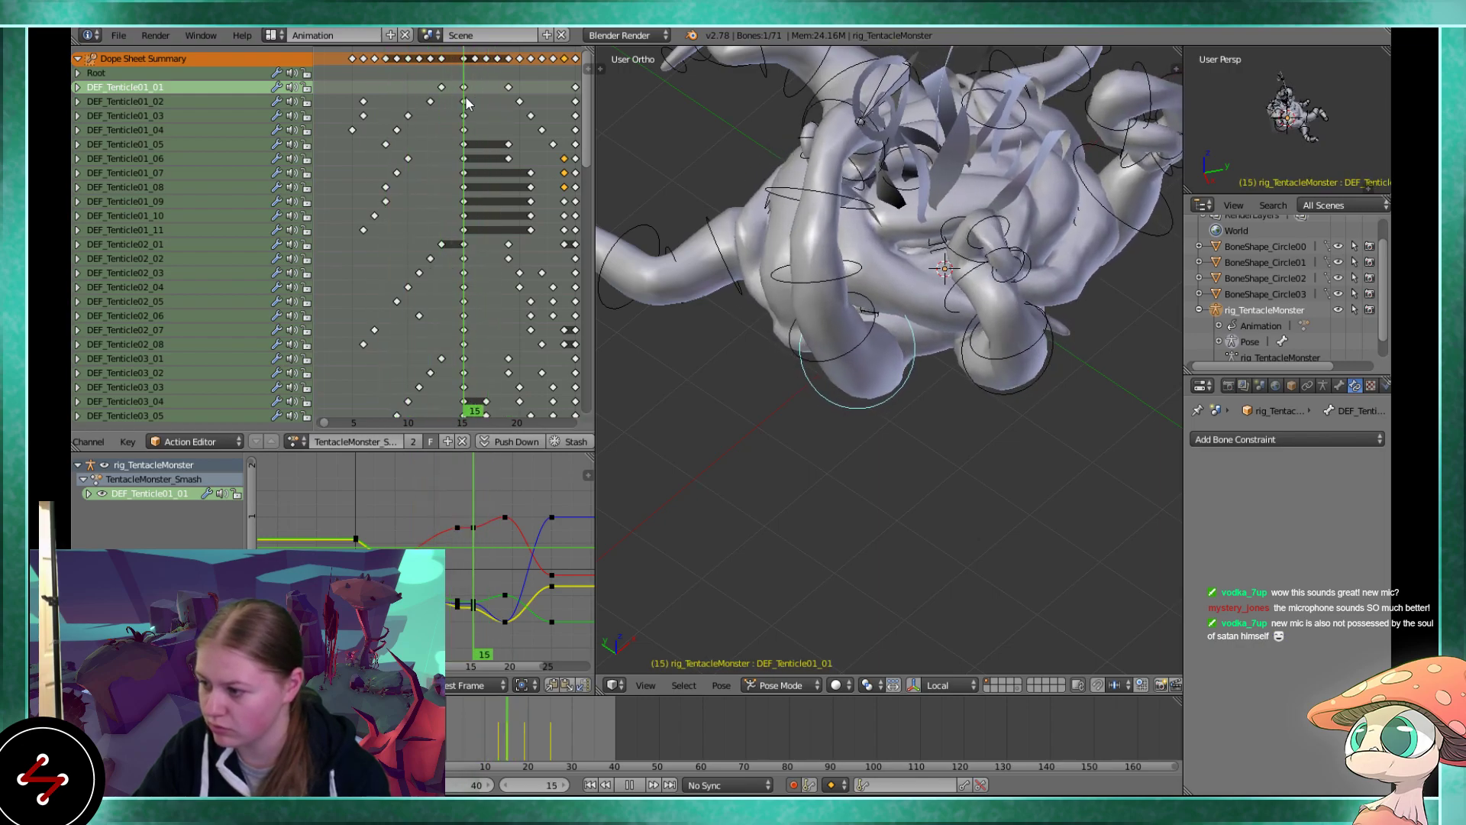
left_click_drag(441, 104, 467, 105)
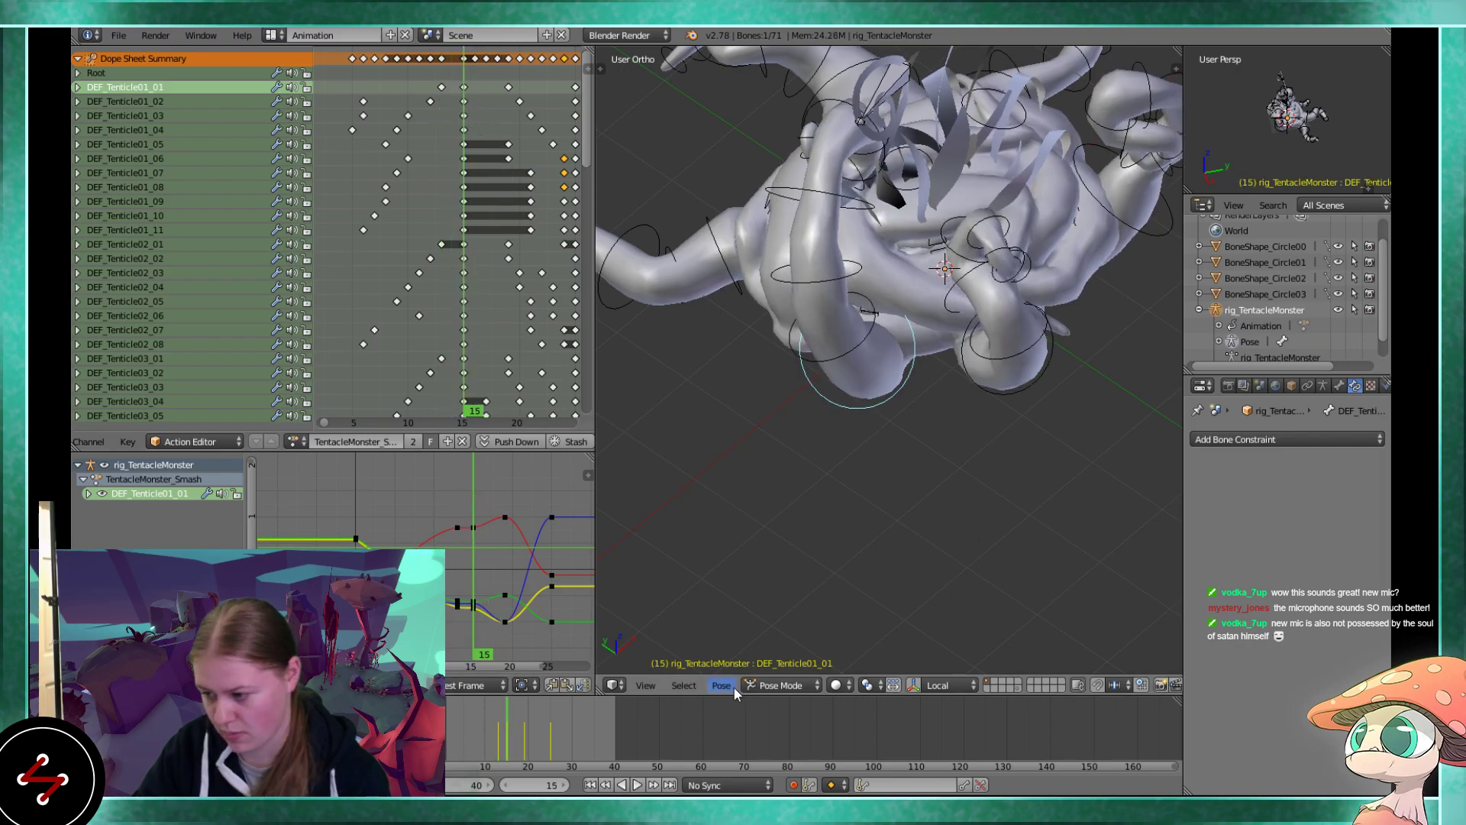
left_click(914, 686)
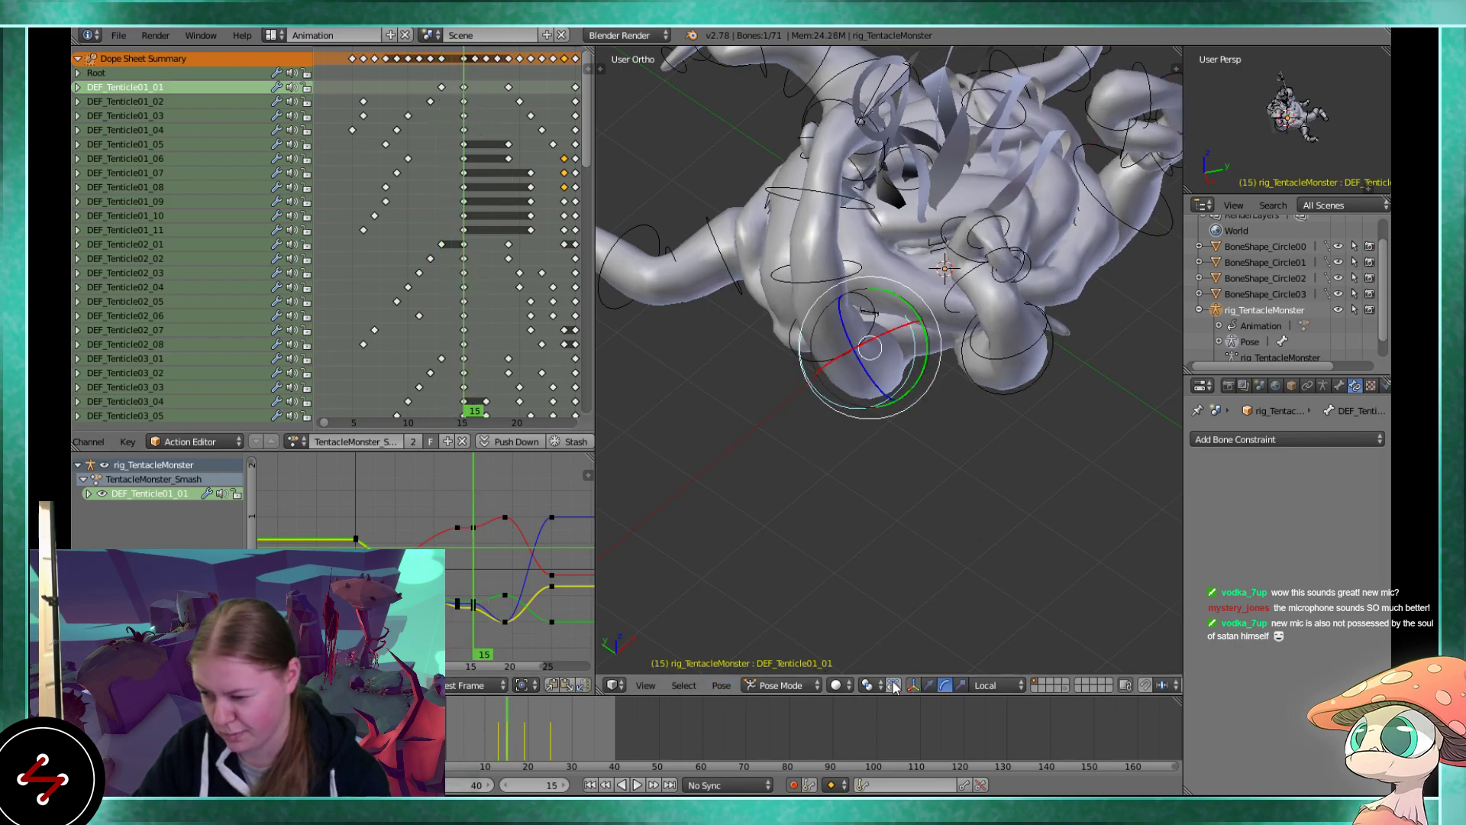
Try lowering the frame 19 key on DEF_Tenticle01_01's green rotation curve and play back the smash
right_click(478, 602)
scroll(493, 566, "up", 2)
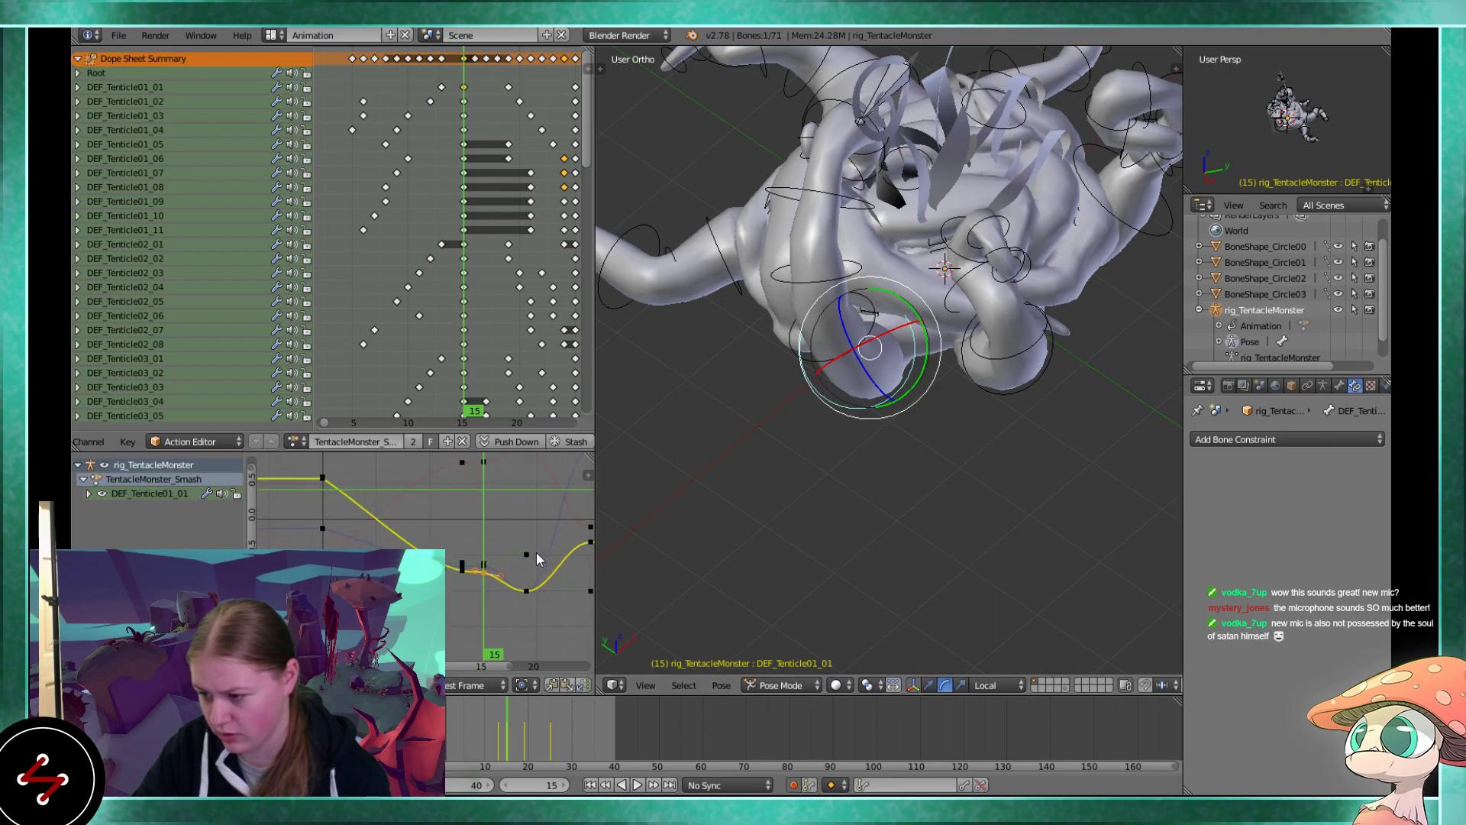
key("alt+a")
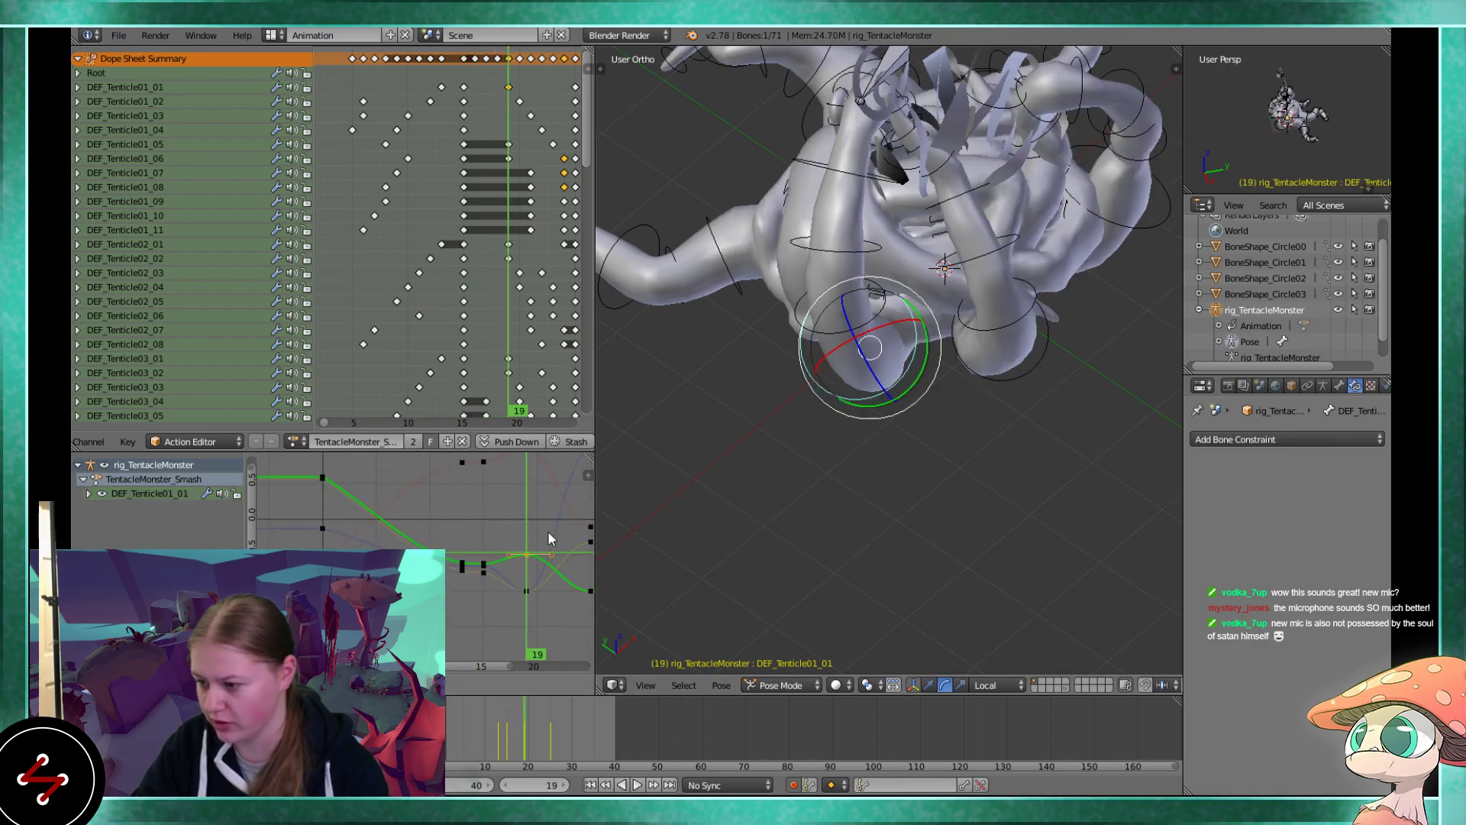
key("alt+a")
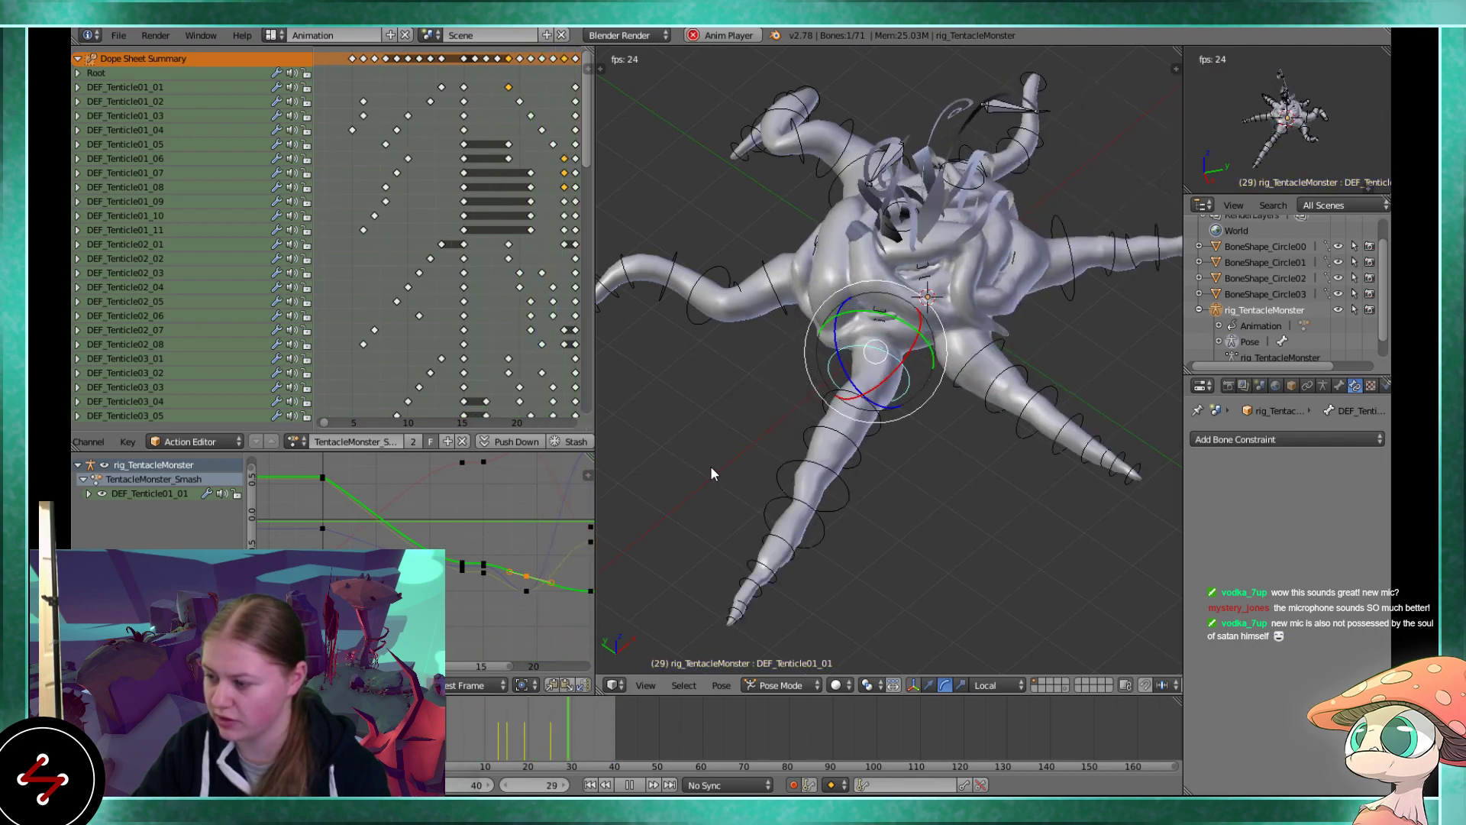
key("alt+a")
middle_click_drag(498, 584, 469, 504)
right_click(498, 524)
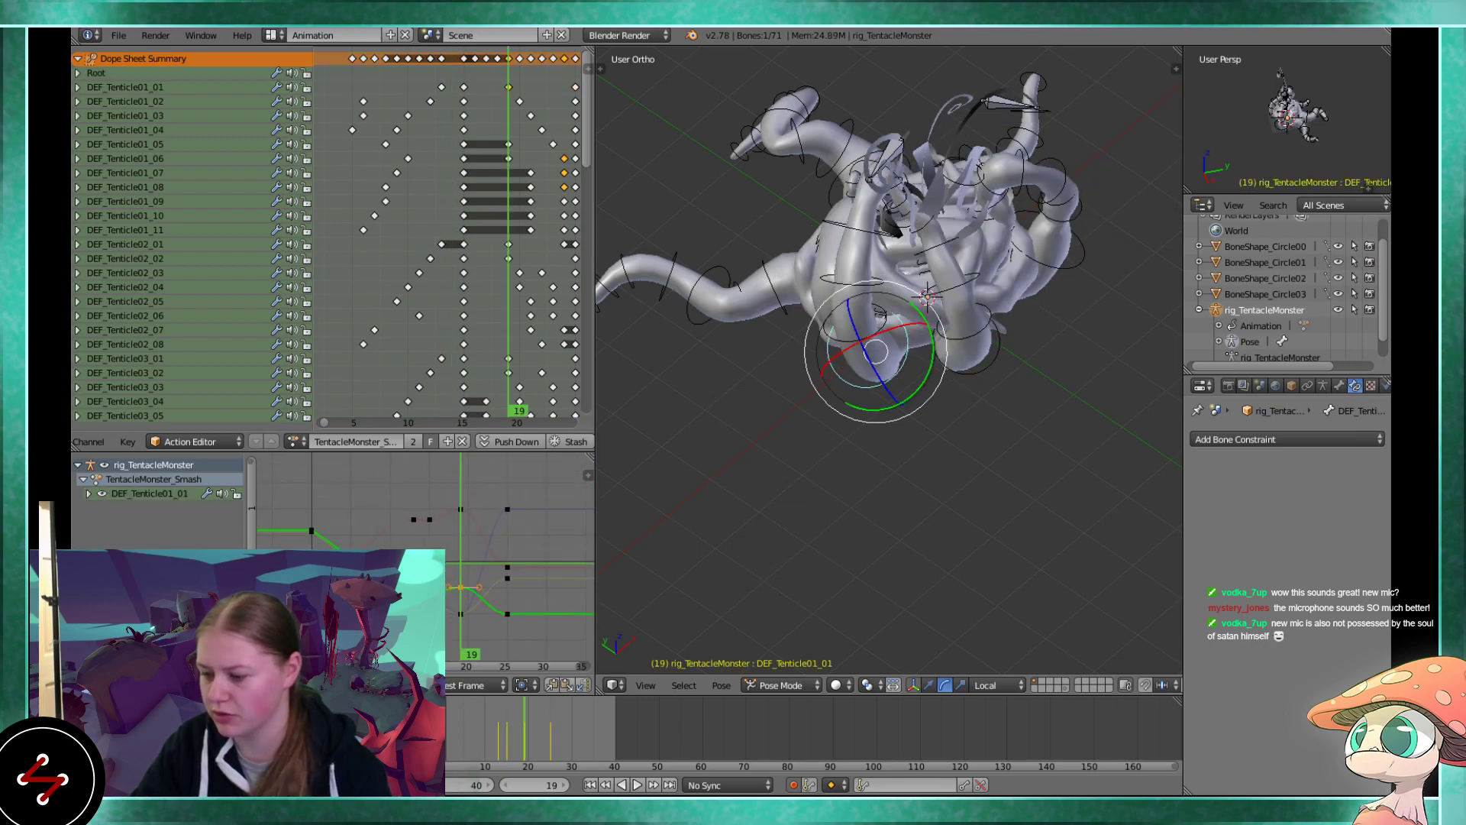
Lower the frame 19 key of DEF_Tenticle01_01's green rotation curve towards the value of its frame 25 key and replay the smash
scroll(429, 533, "up", 1)
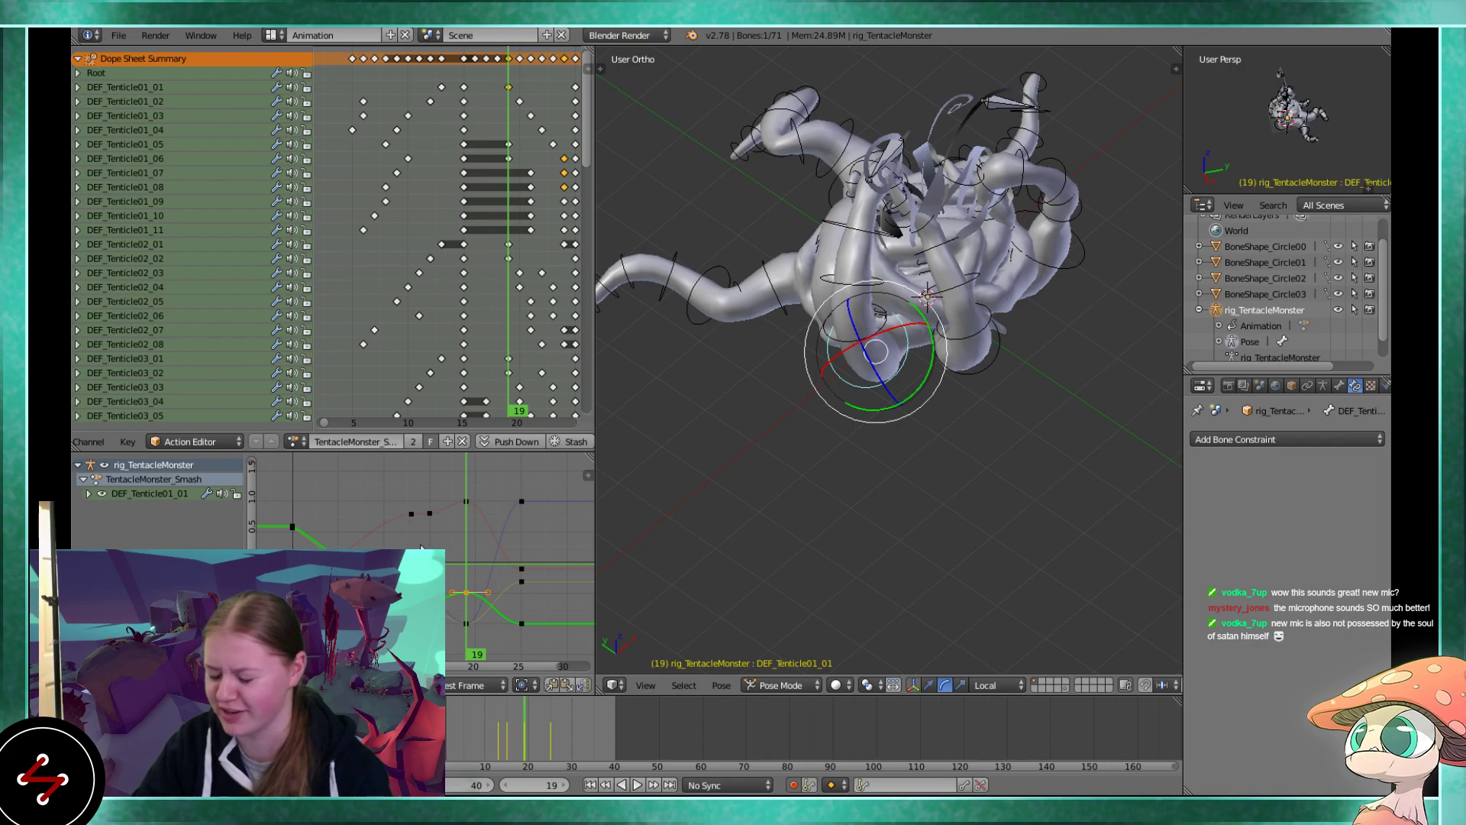
scroll(359, 546, "up", 1)
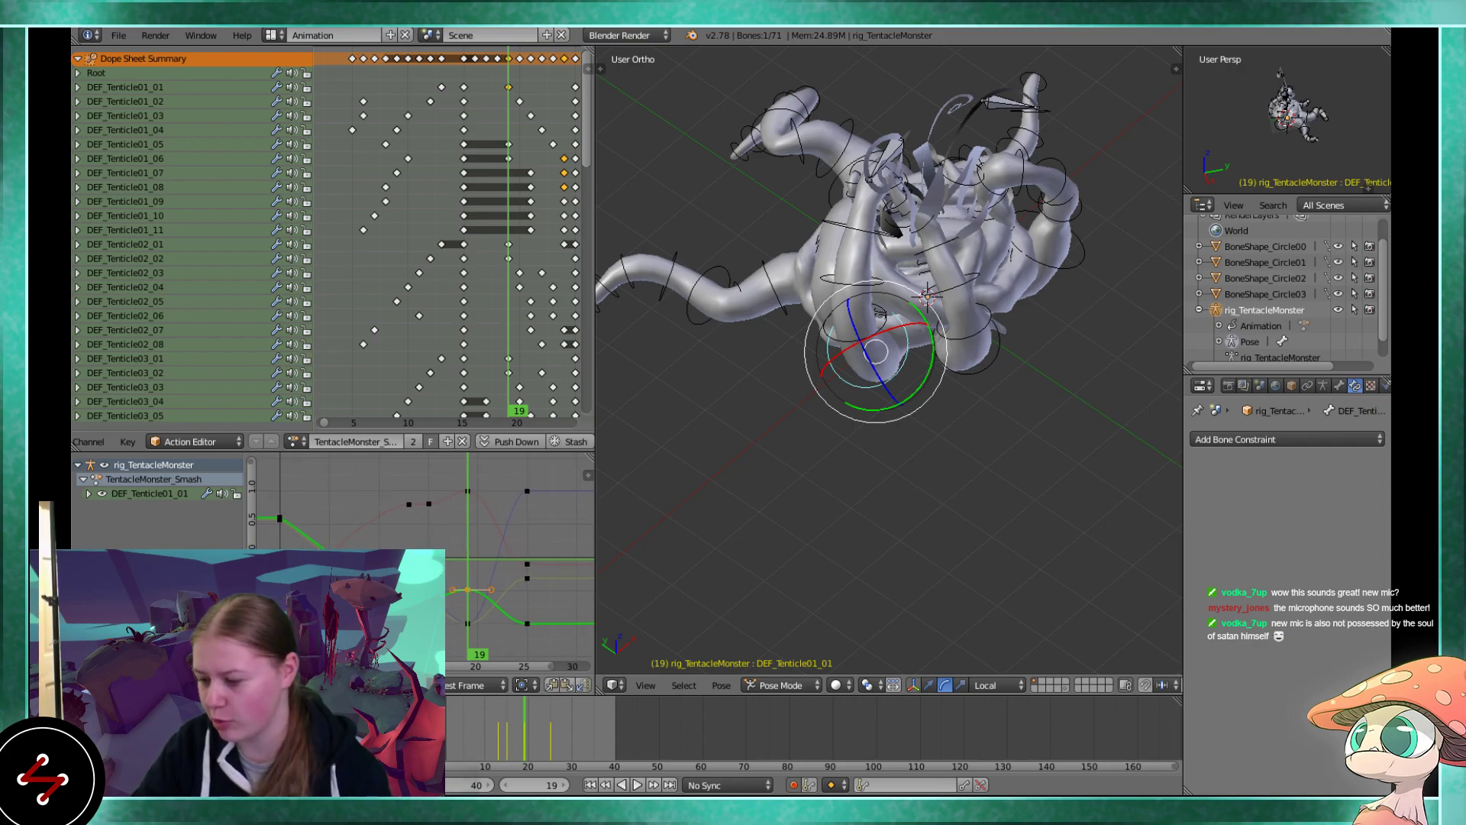
key("shift+alt+a")
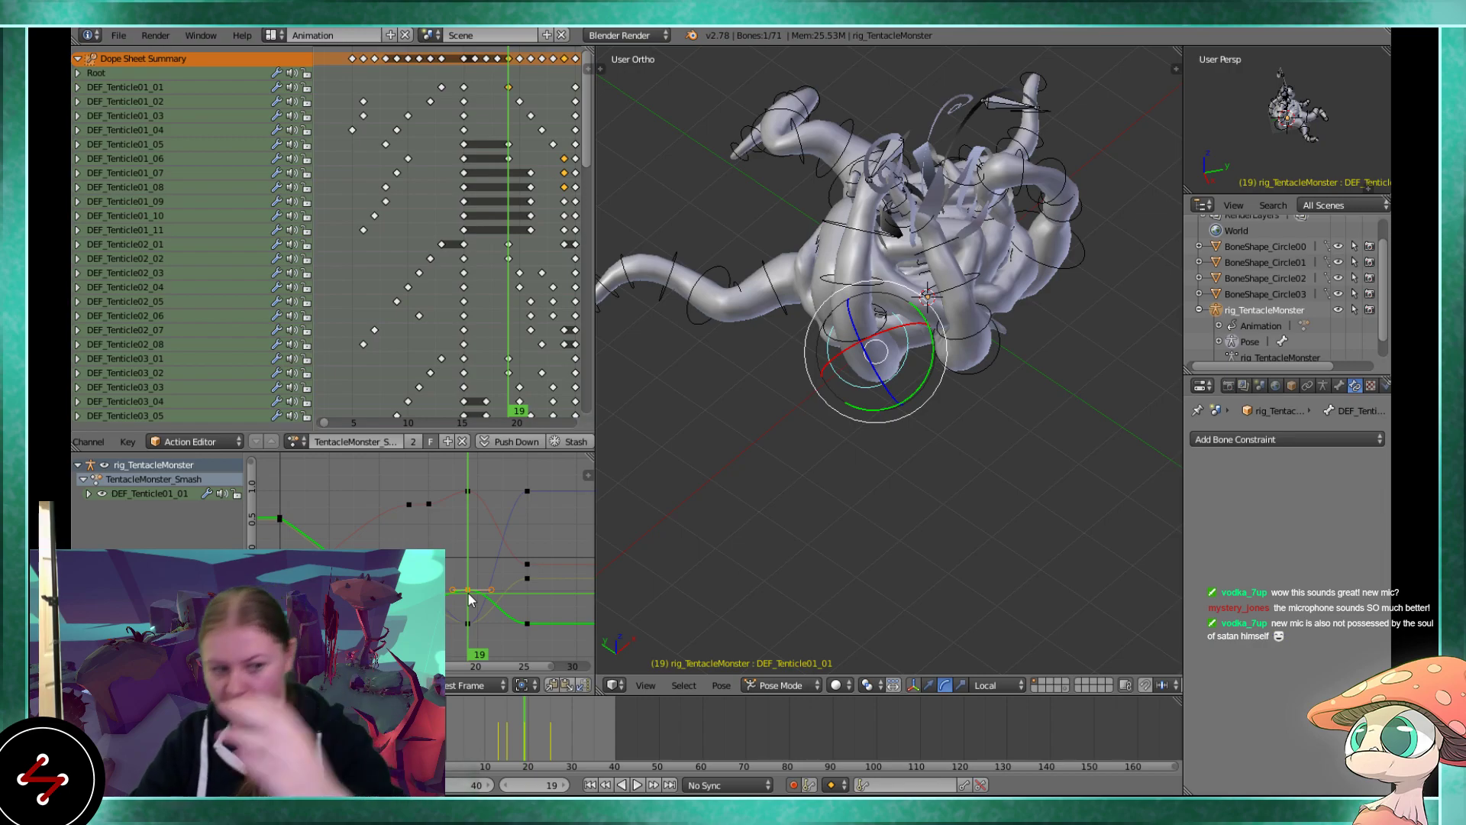
scroll(475, 594, "up", 1)
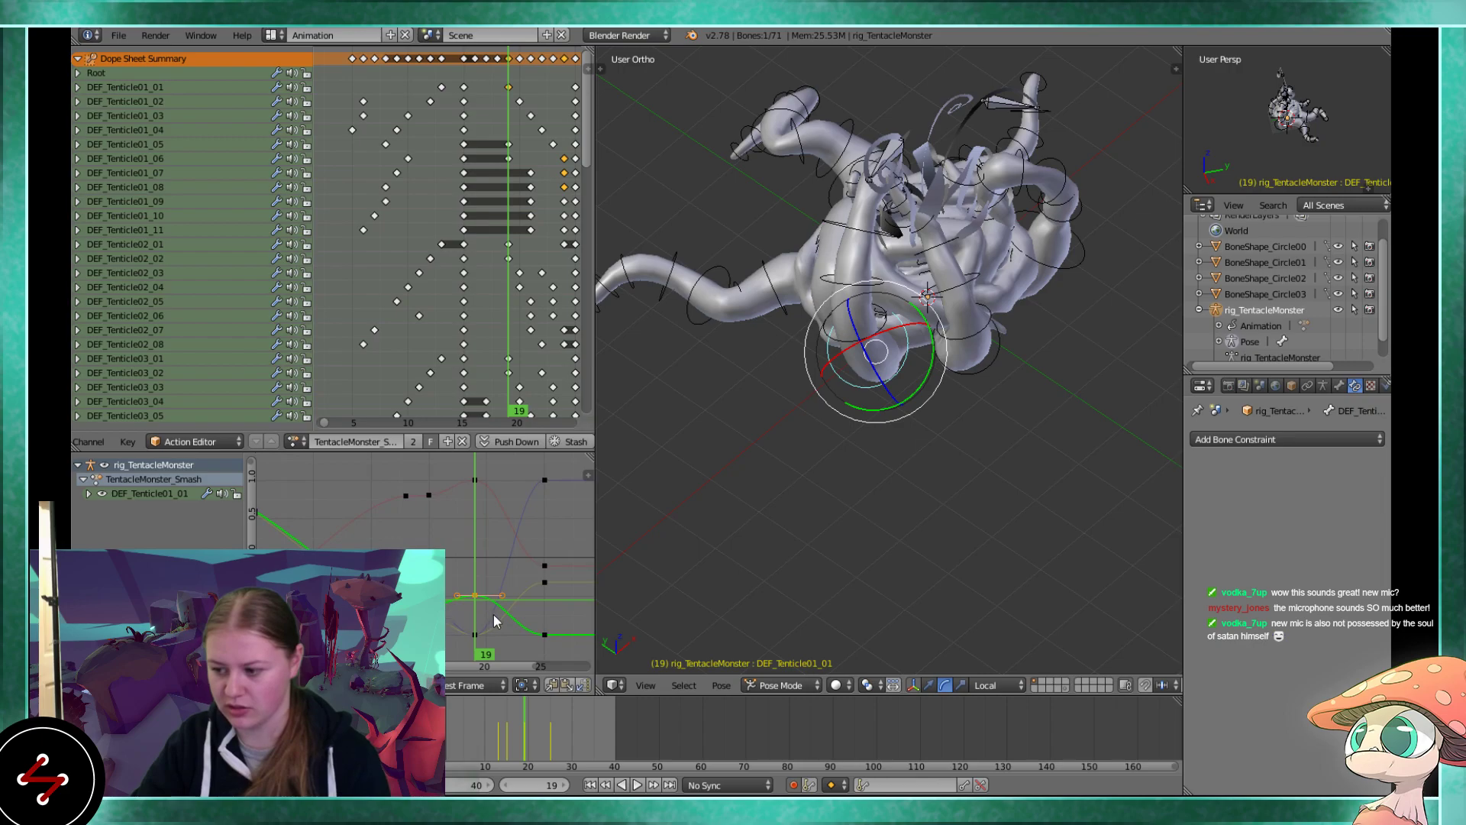
key("shift+Left")
scroll(473, 602, "down", 1)
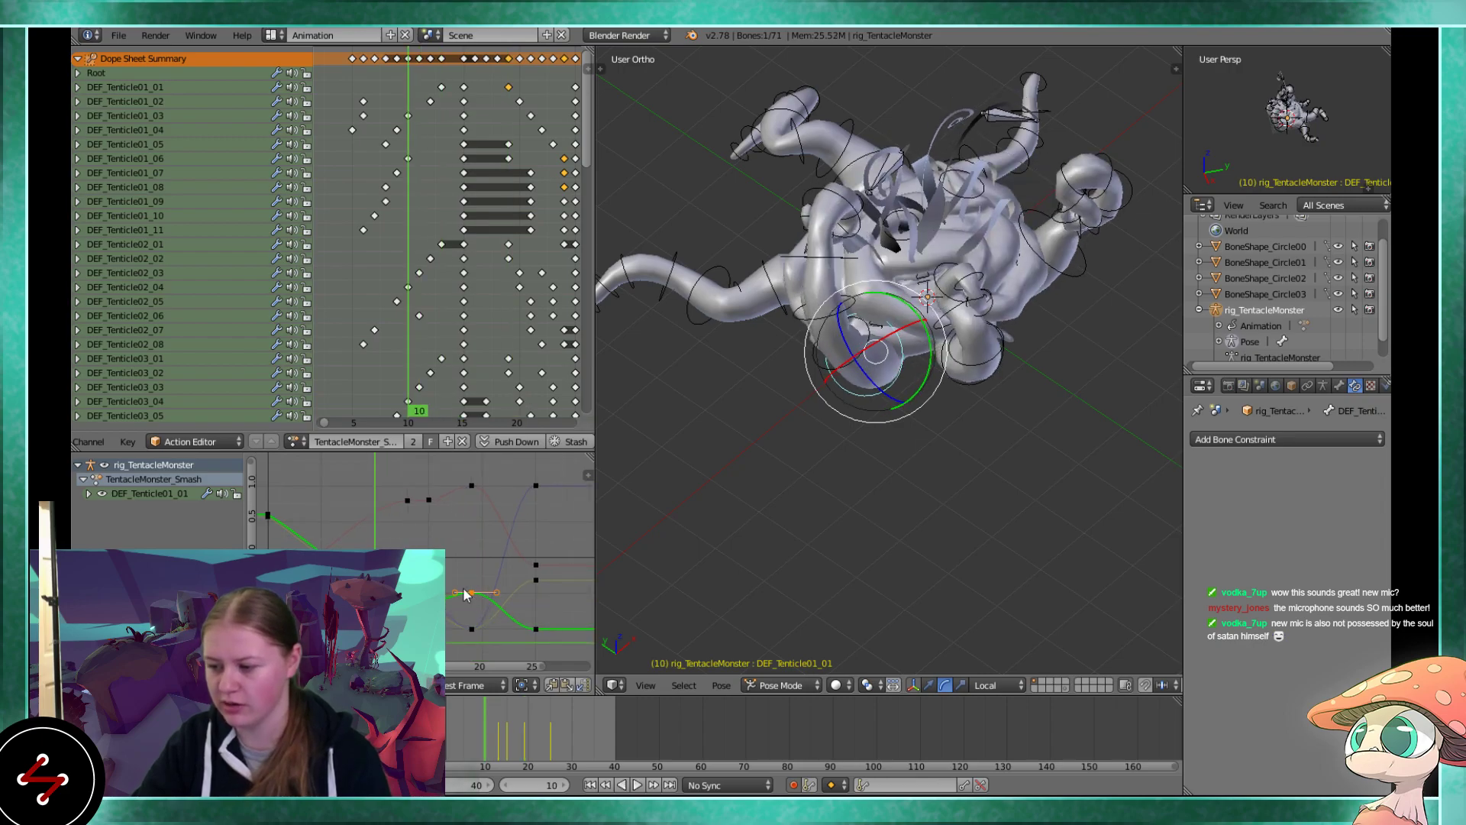
scroll(473, 600, "down", 1)
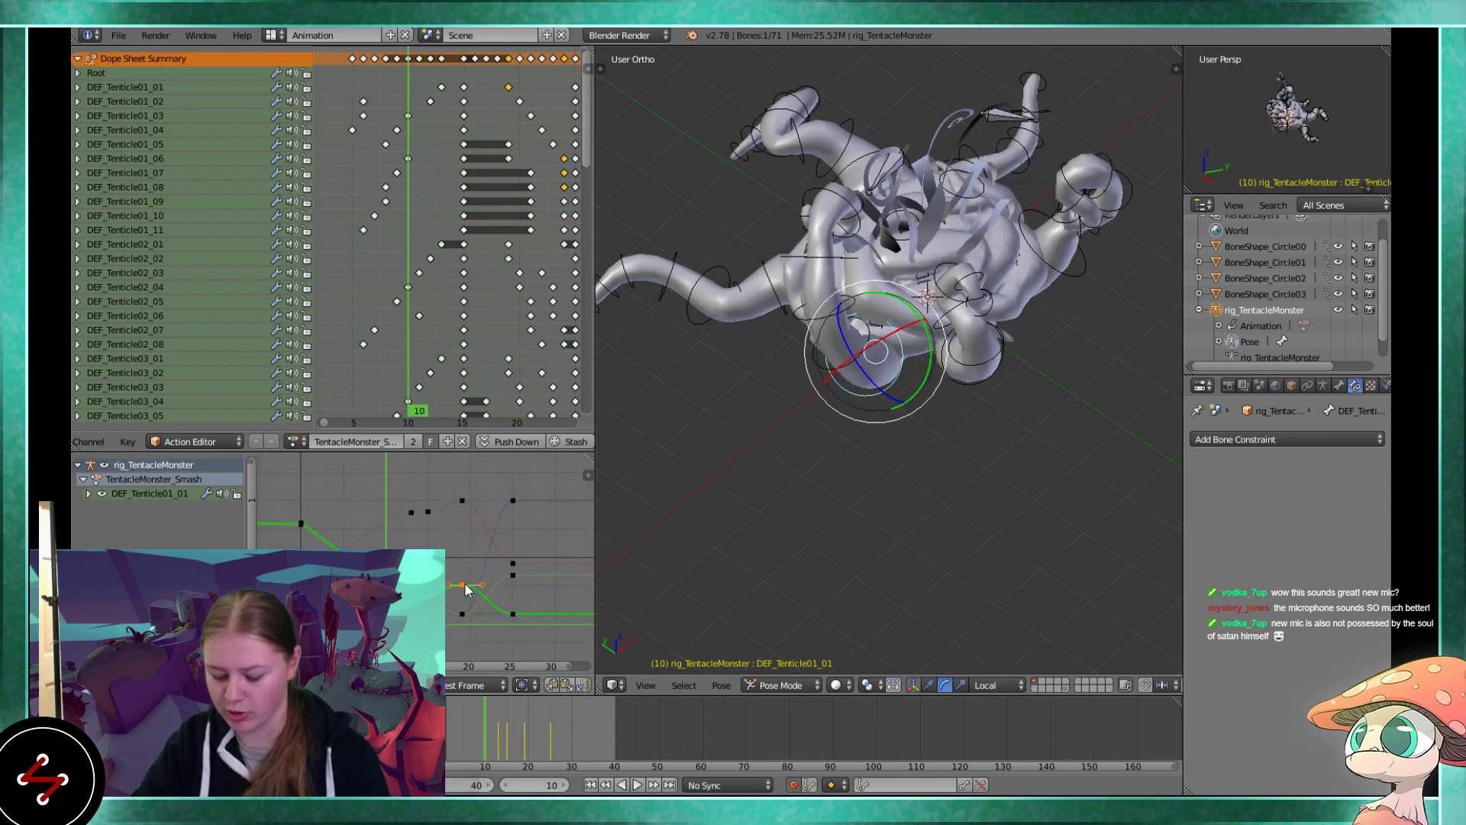
key("g")
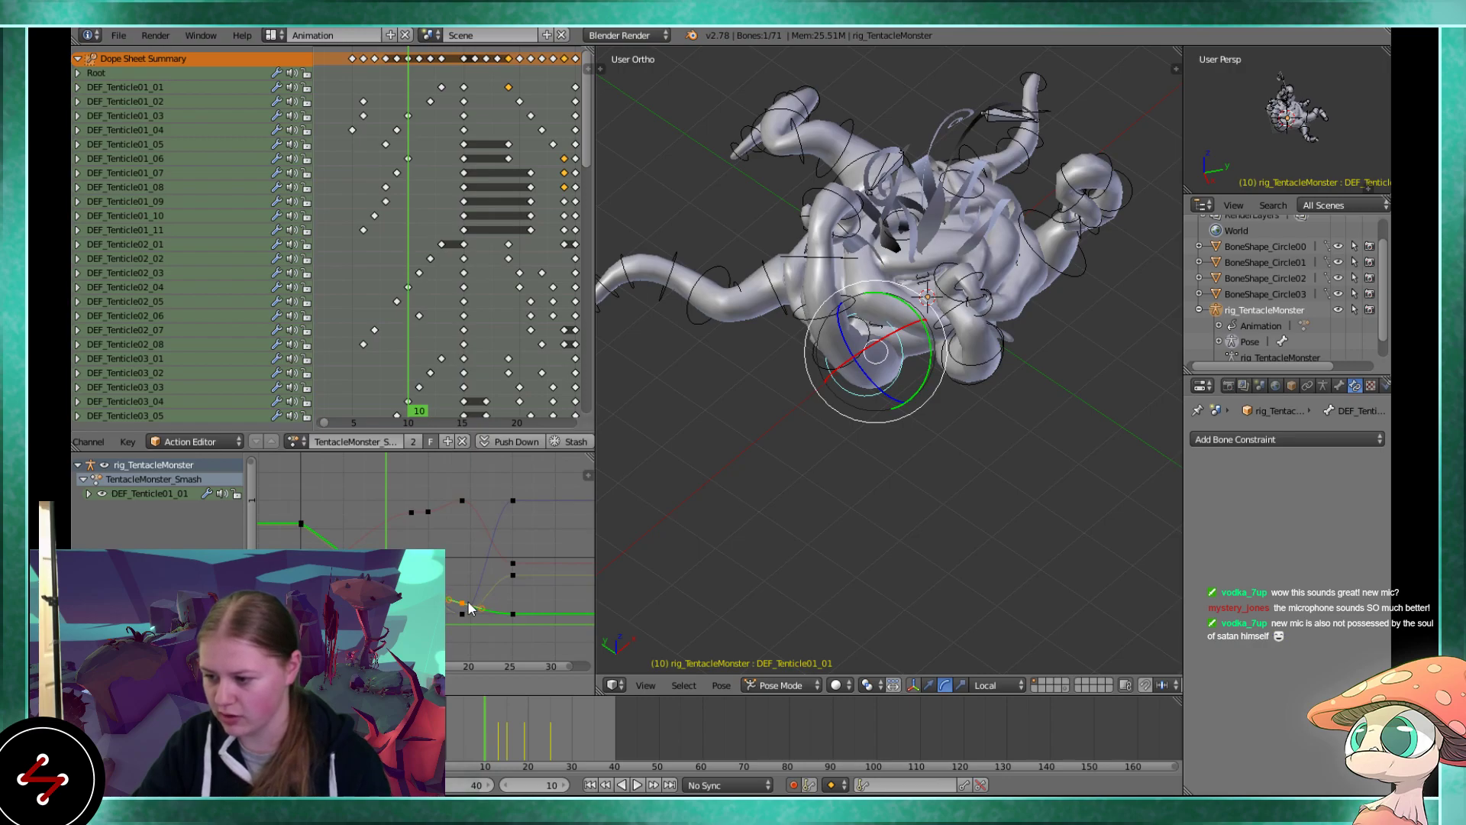
key("alt+a")
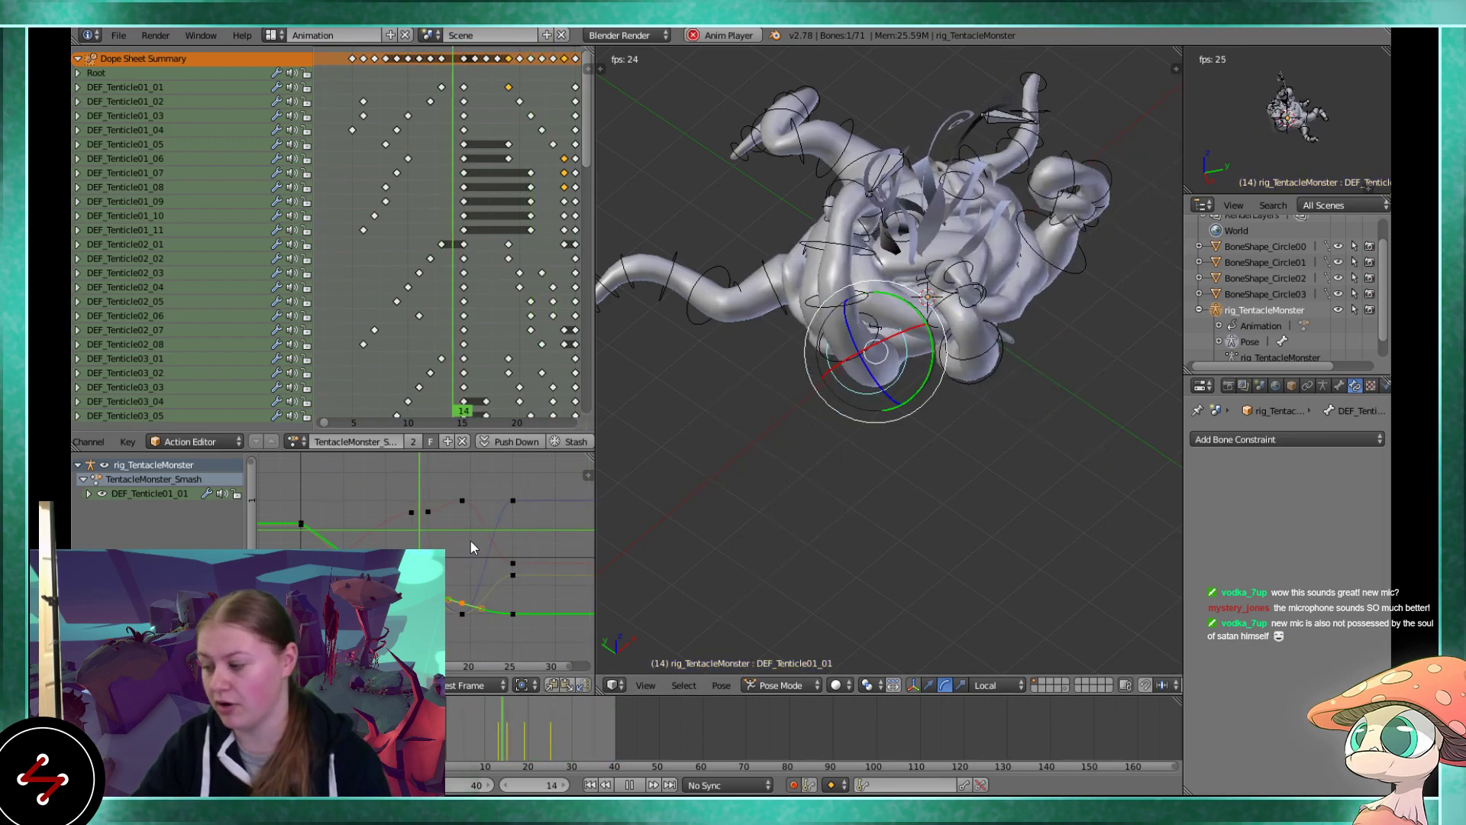
key("alt+a")
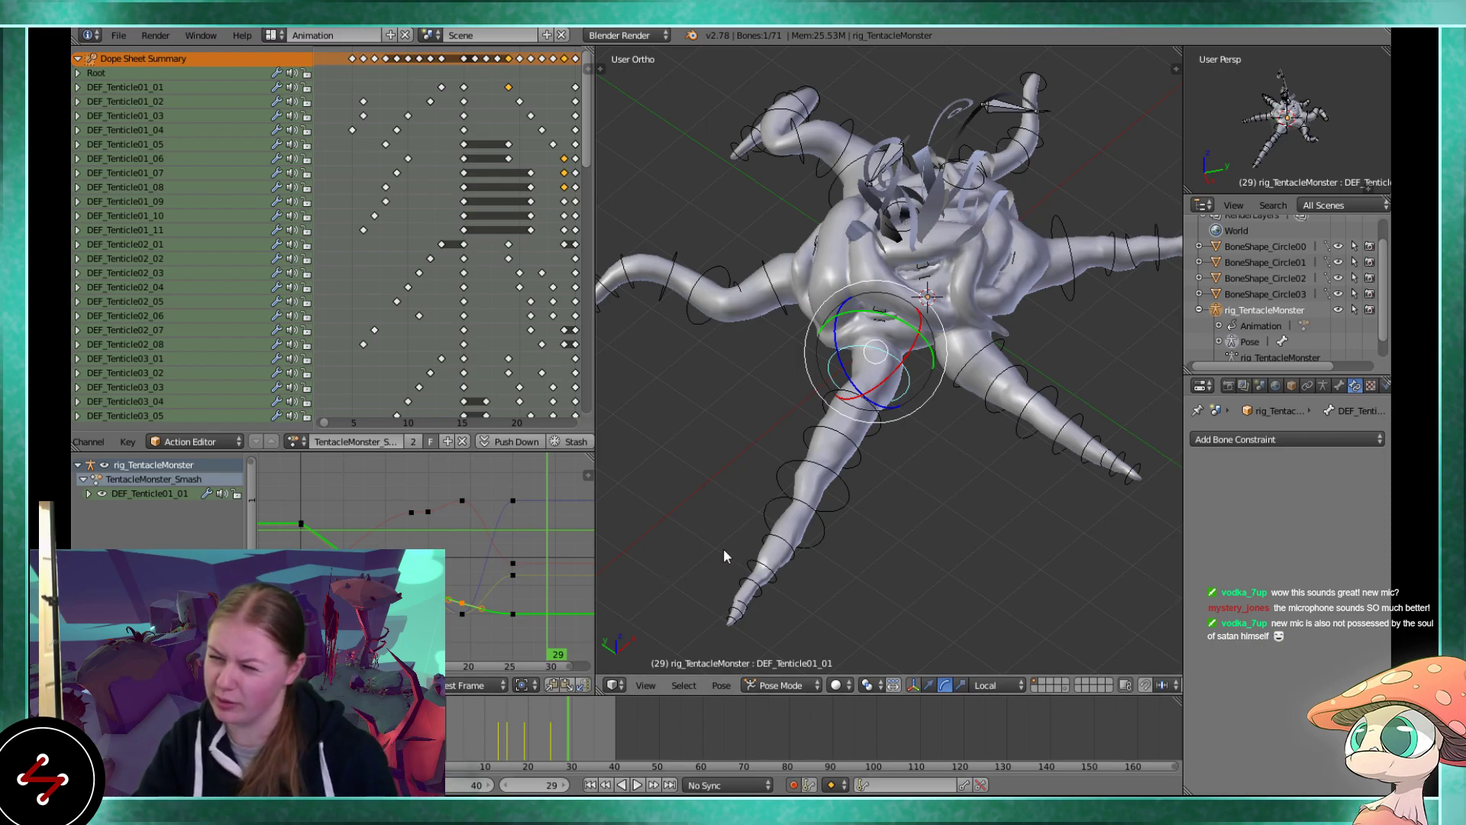
Examine how the first two tentacles land around frames 24 to 27 by selecting their bones and replaying from the side
scroll(456, 555, "up", 1)
middle_click_drag(733, 472, 715, 508, "shift")
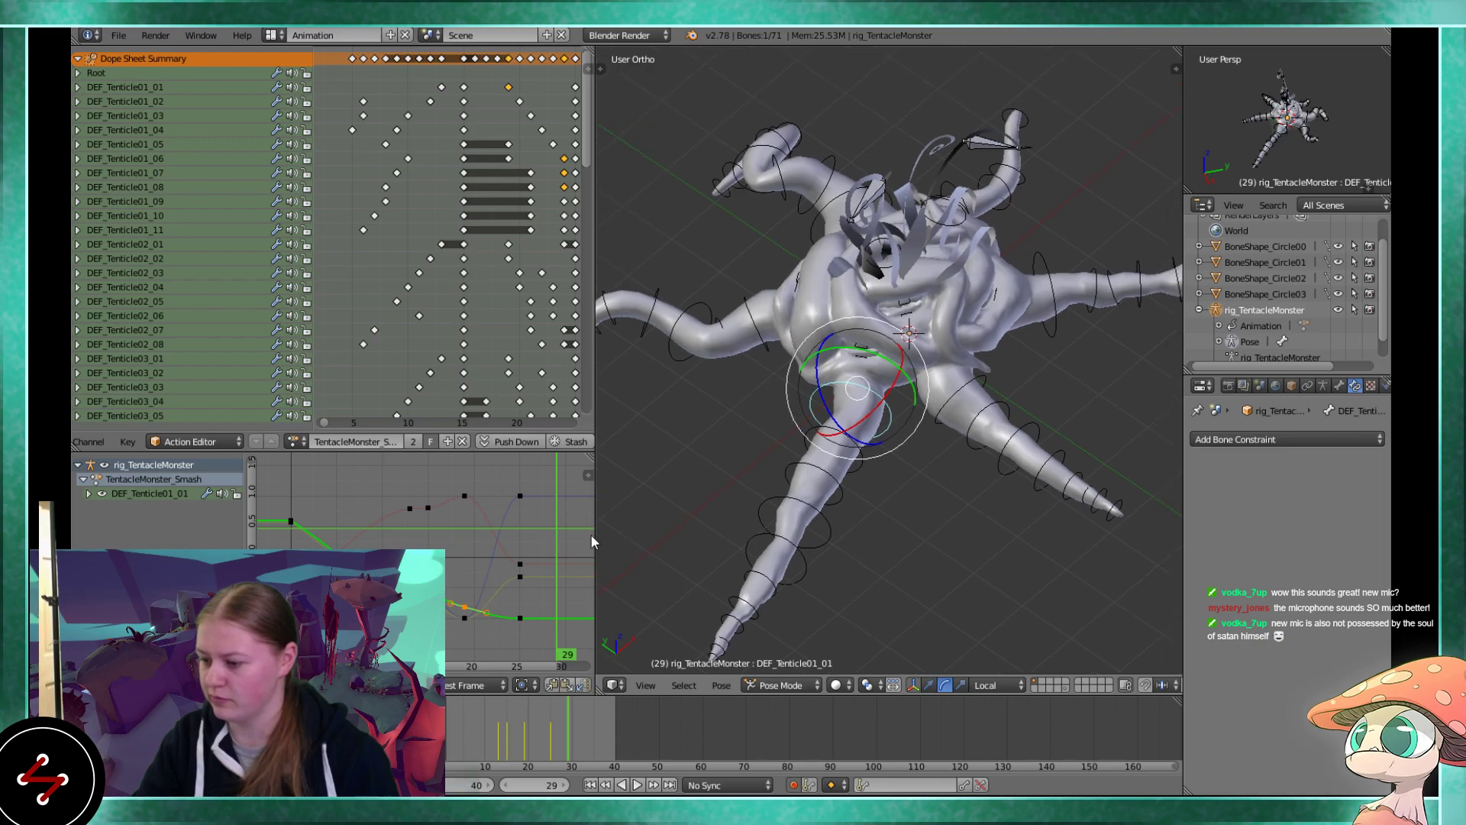
key("alt+a")
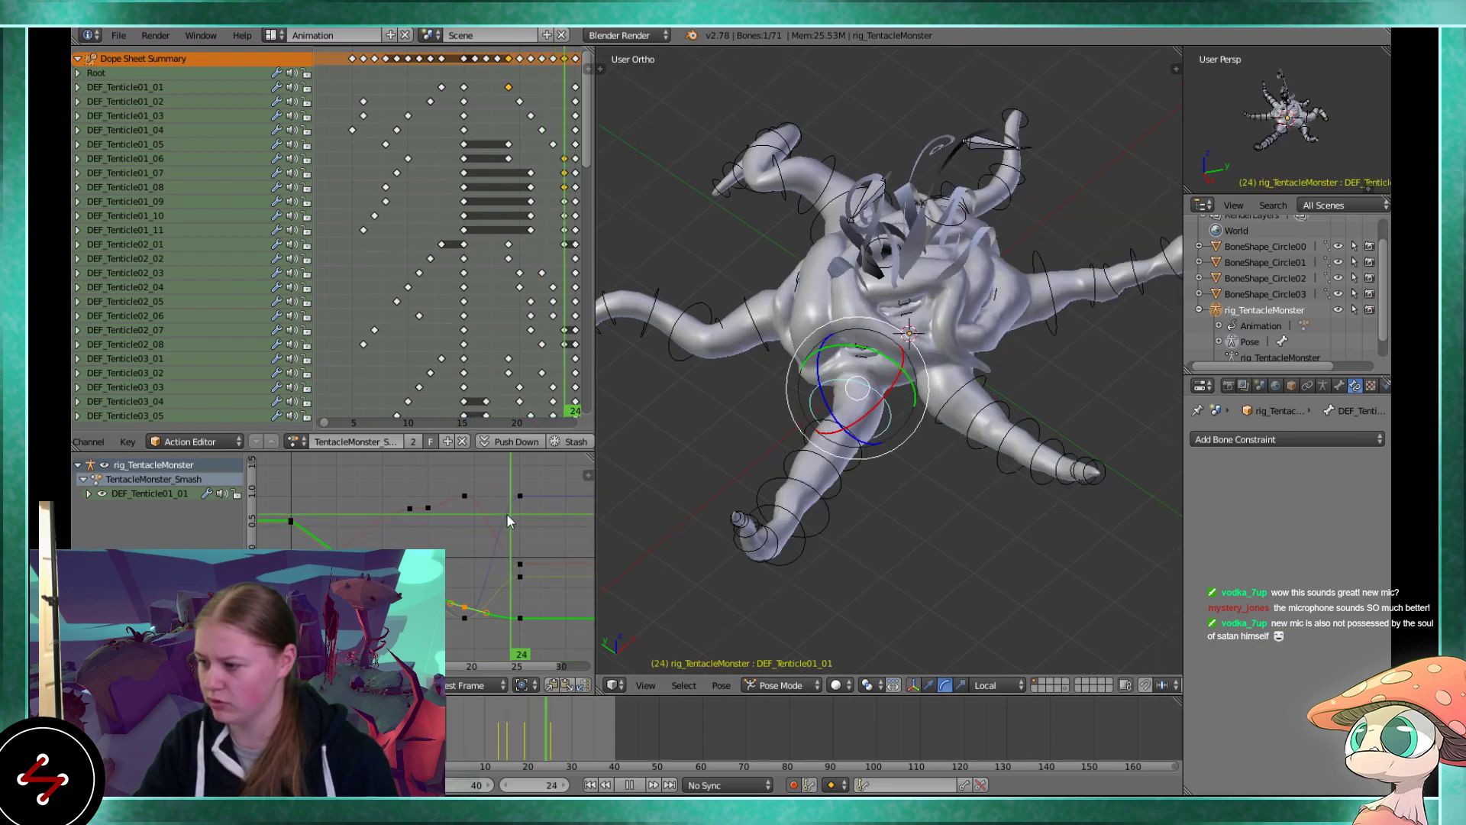
right_click(945, 415)
right_click(964, 447)
right_click(997, 464)
right_click(1025, 484)
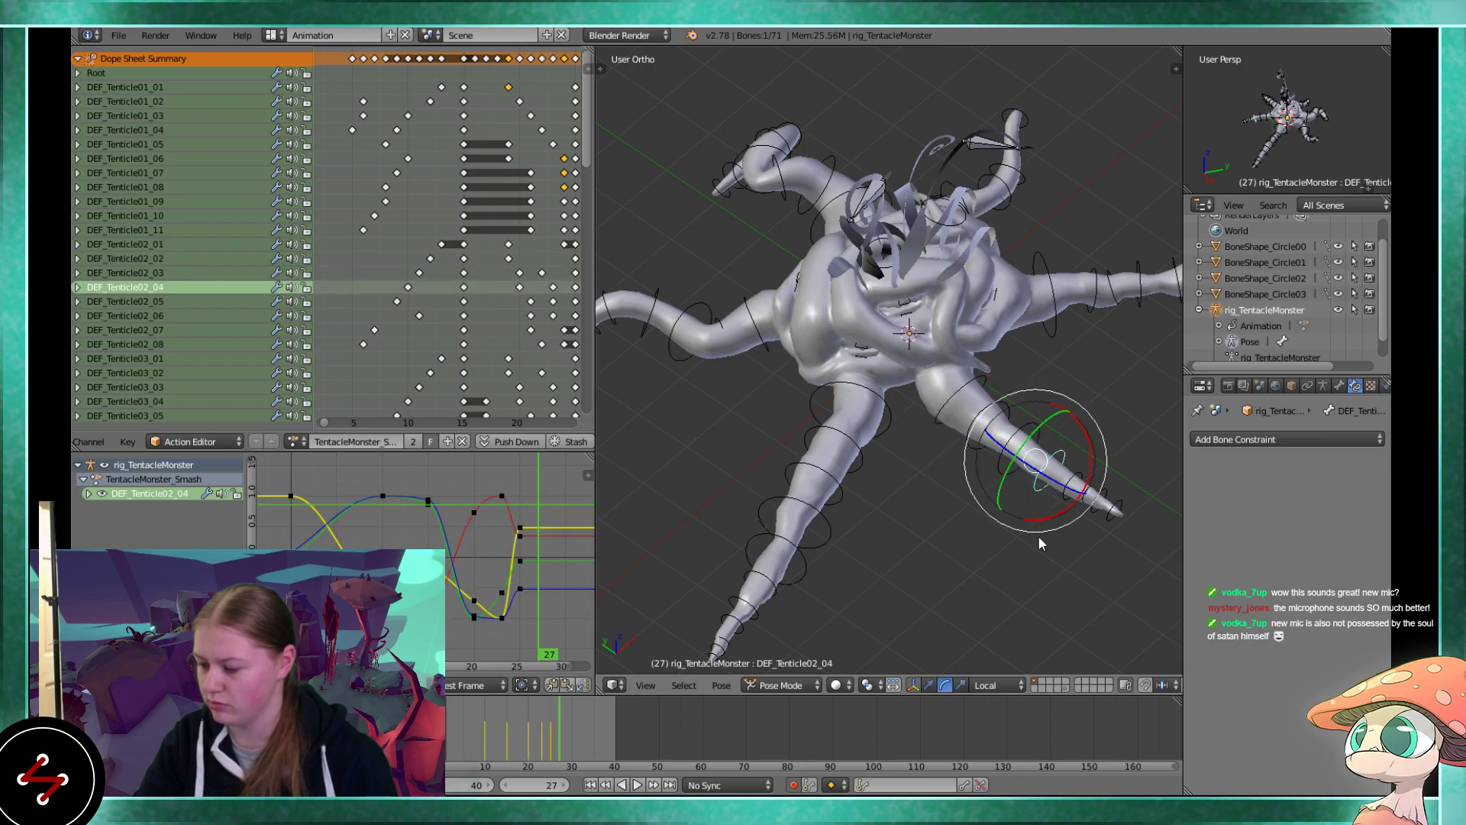
right_click(900, 412)
middle_click_drag(859, 519, 949, 374, "shift")
key("alt+a")
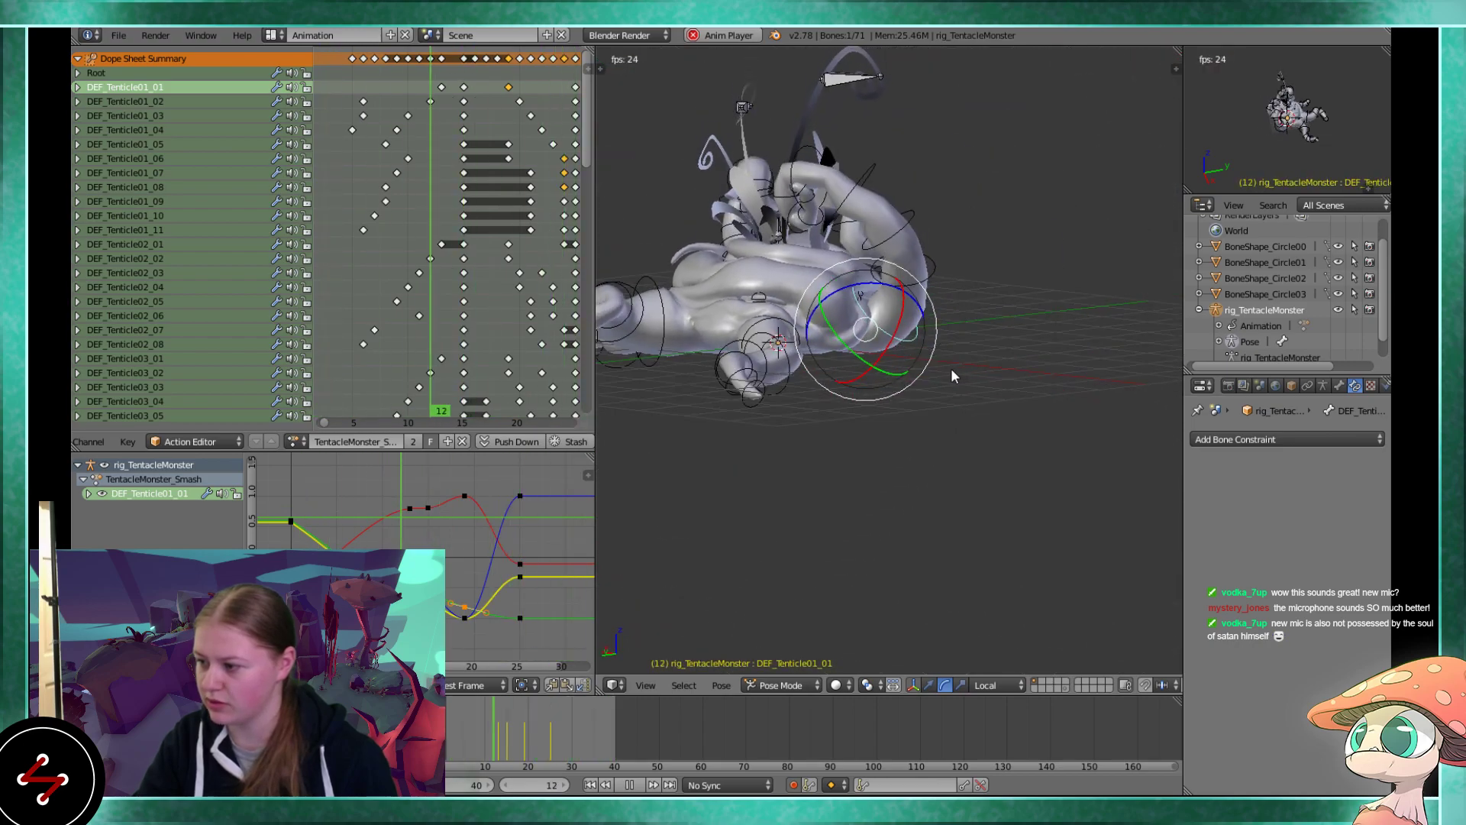
Select DEF_Tenticle01_03, replay the smash from low angles and scrub to frame 21 to examine the first tentacle's uncurl
key("Escape")
right_click(923, 203)
middle_click_drag(924, 204, 827, 418, "shift")
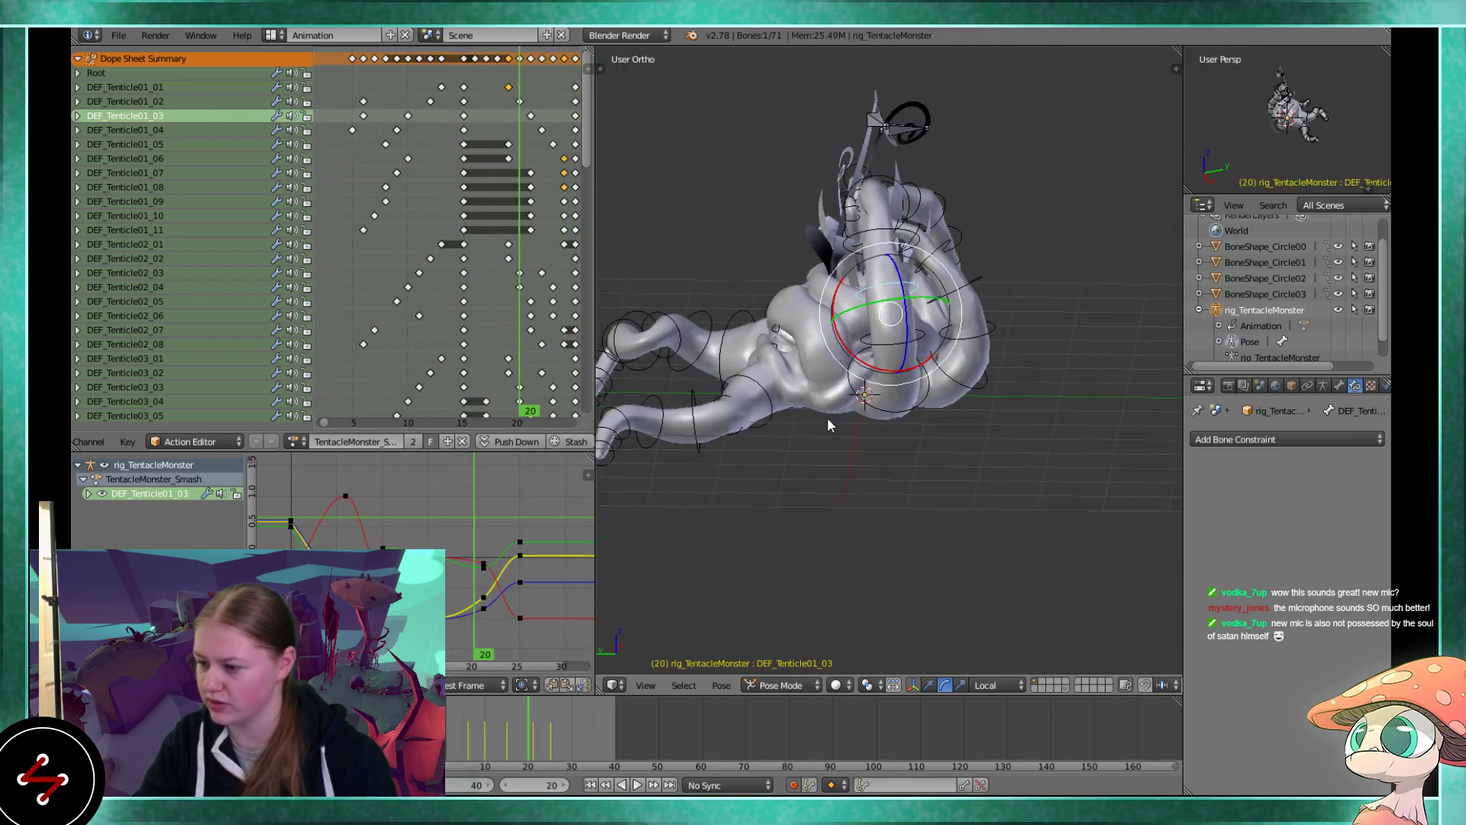
key("alt+a")
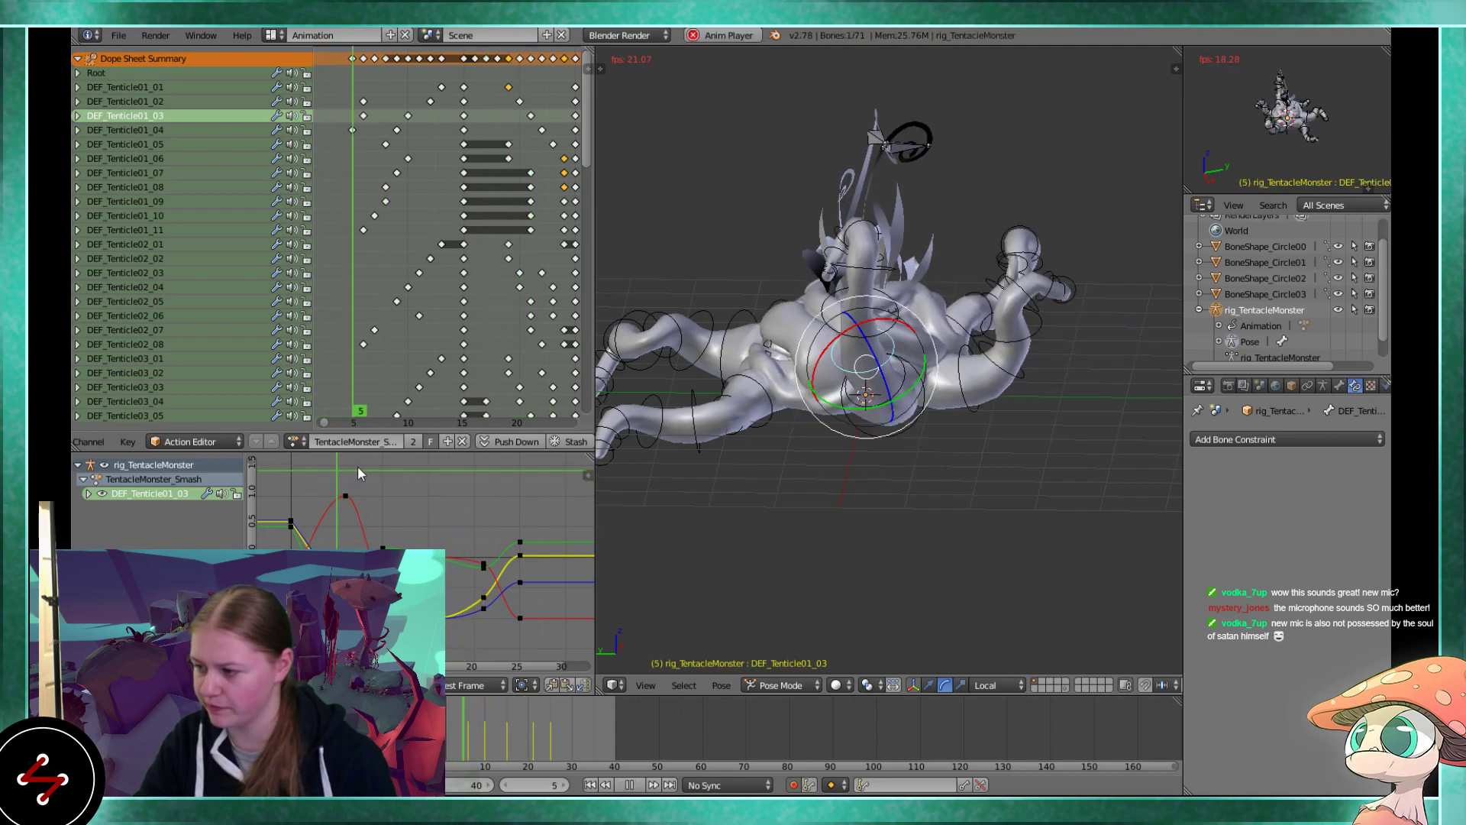
scroll(855, 401, "up", 3)
middle_click_drag(856, 401, 854, 434)
key("alt+a")
key("shift+Left")
key("alt+a")
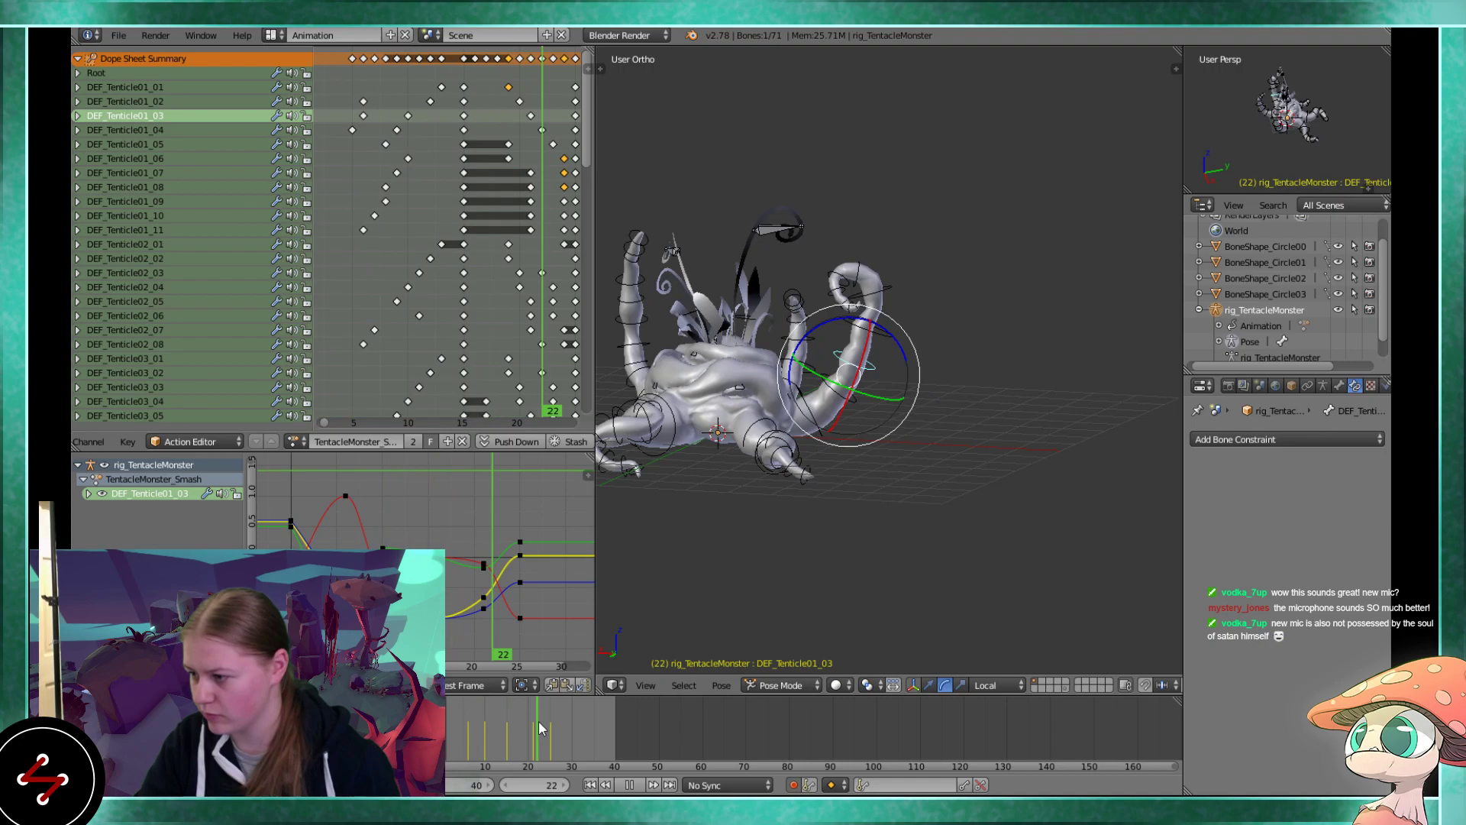
left_click_drag(536, 728, 533, 728)
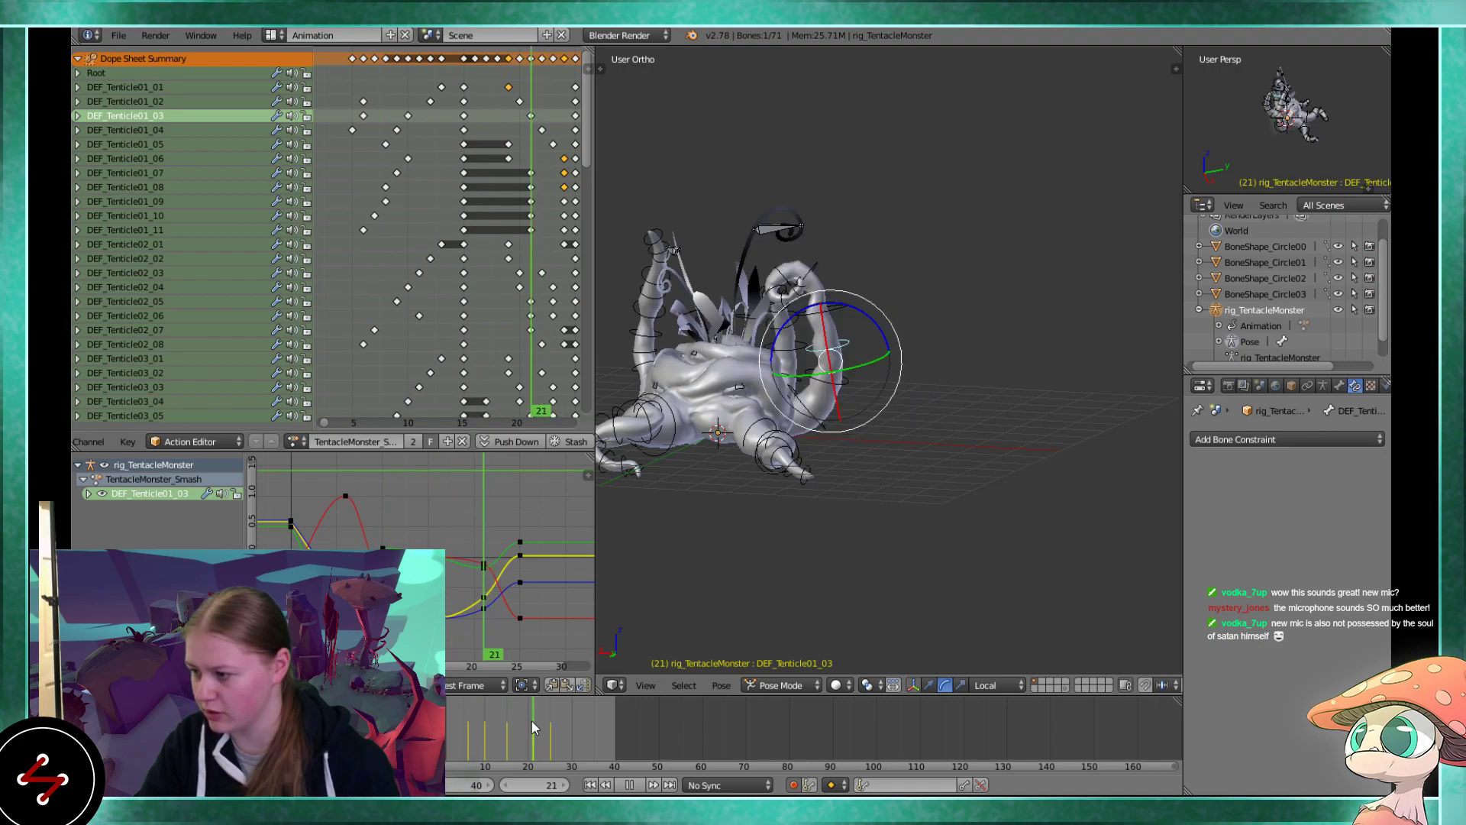
Hide the transform manipulator and select bones DEF_Tenticle01_02, 01_03 and 01_04 at frame 21
middle_click_drag(810, 550, 813, 508)
scroll(838, 372, "up", 4)
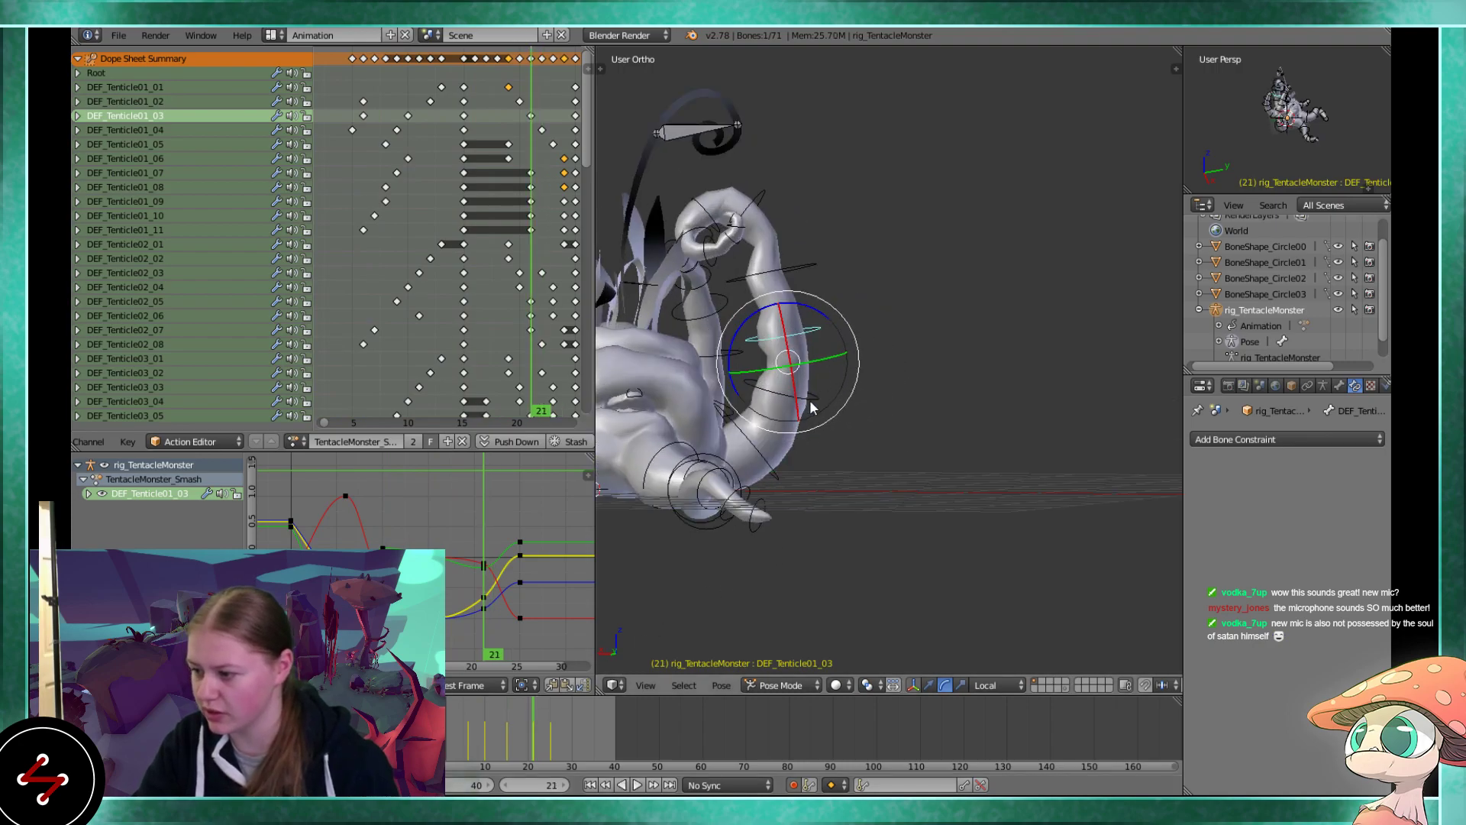
right_click(809, 400, "shift")
left_click(914, 685)
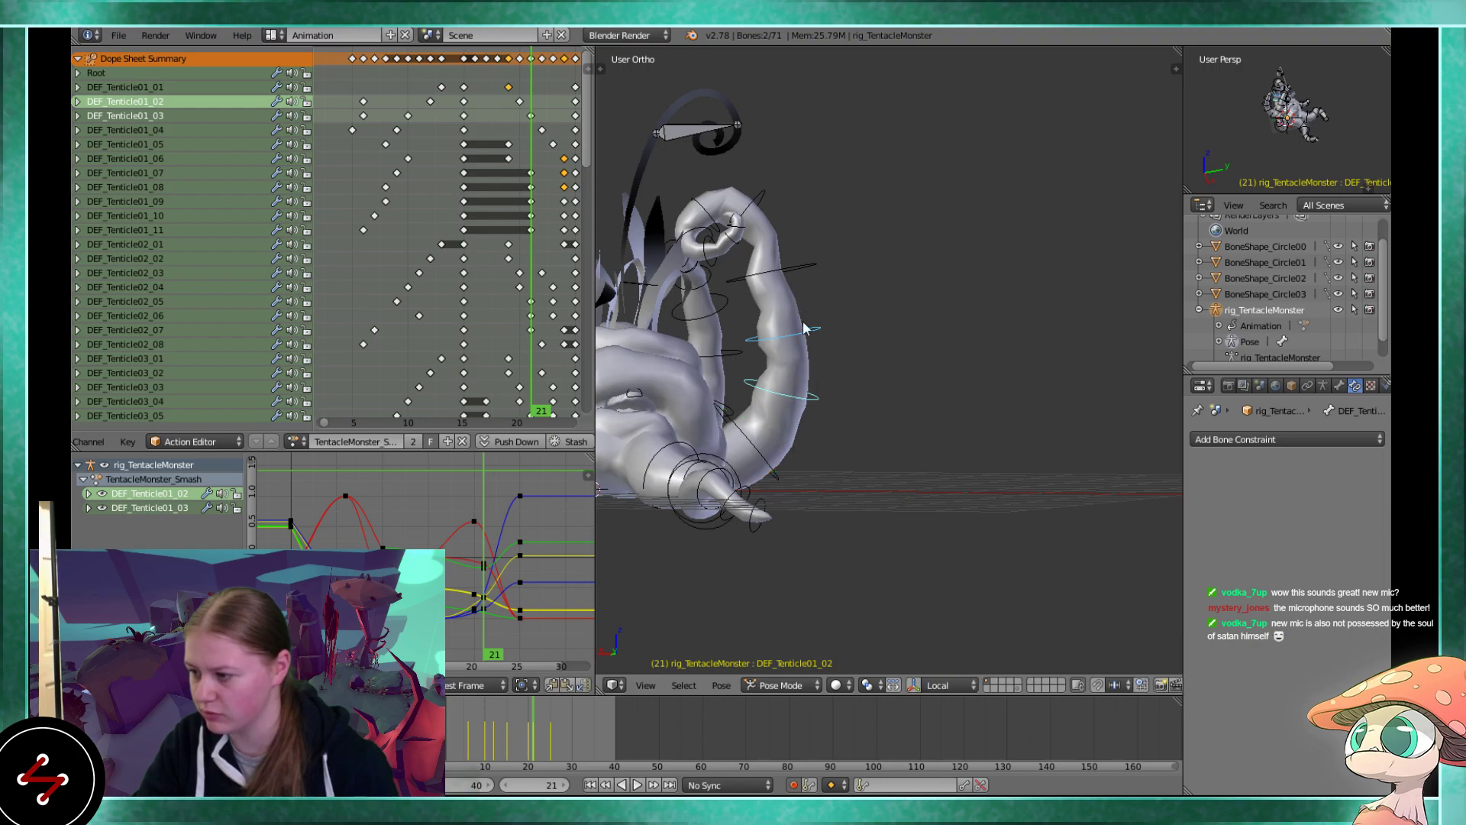
right_click(805, 278, "shift")
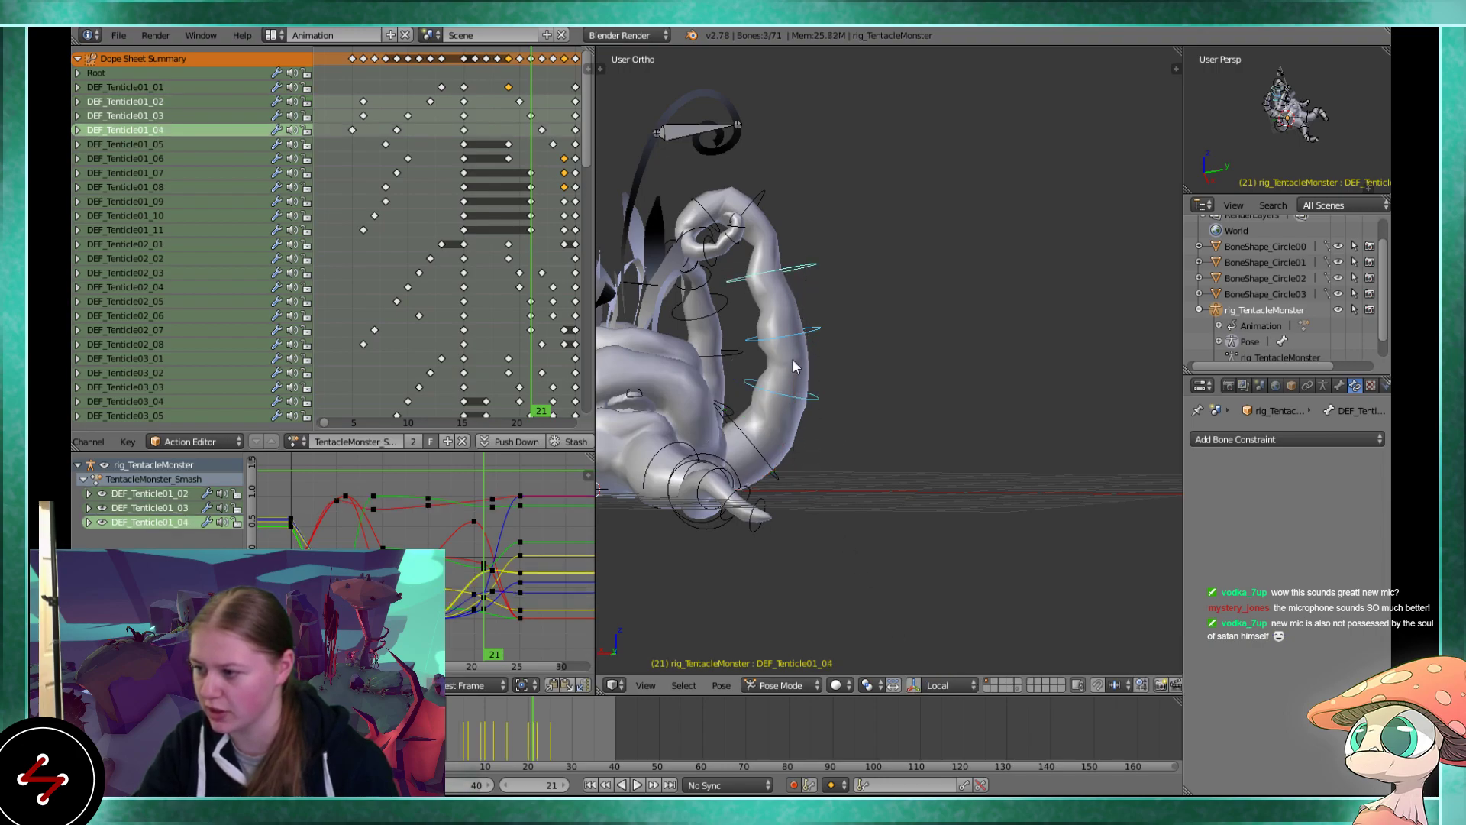
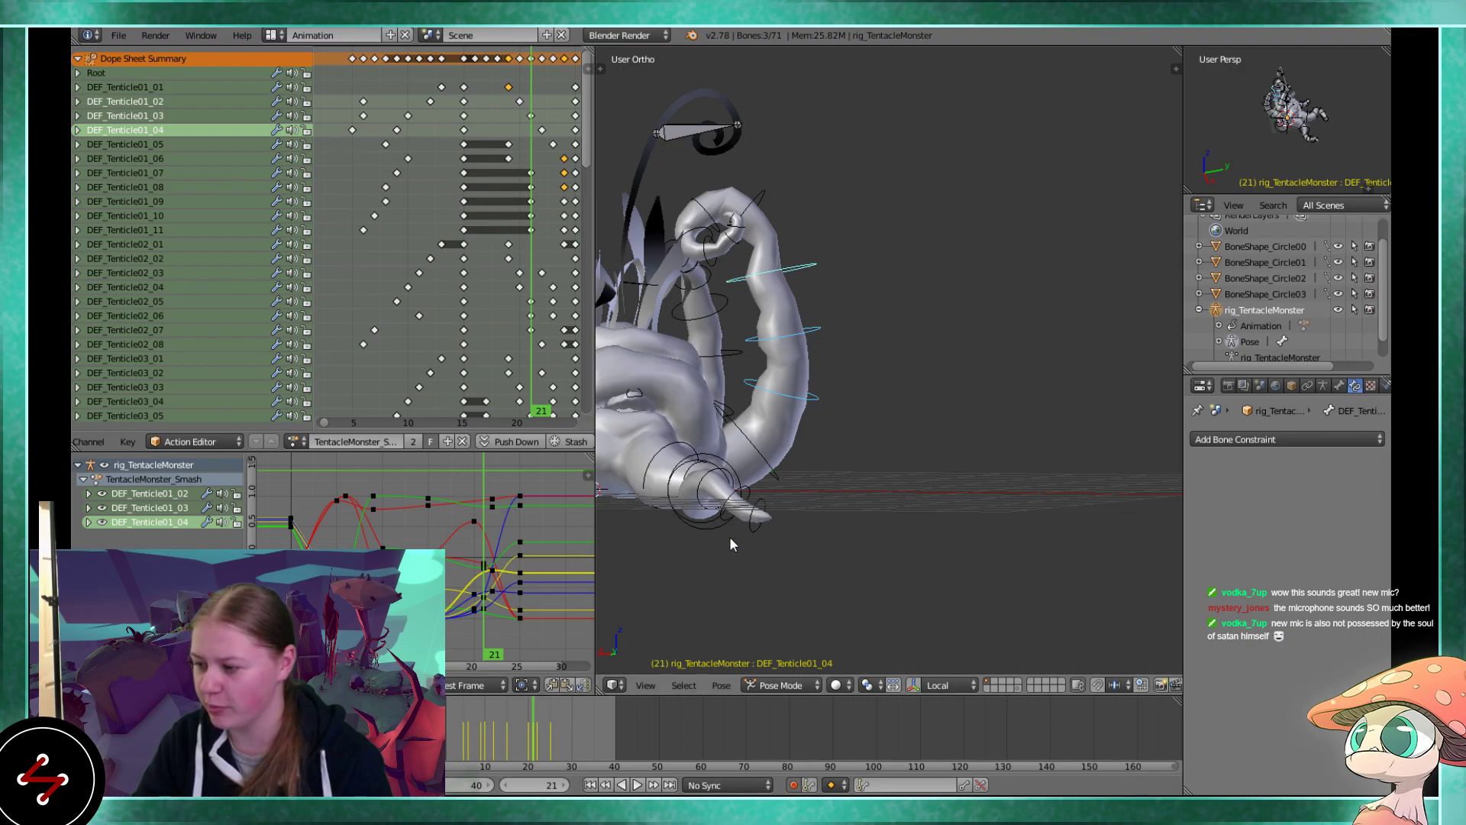
At frame 22, rotate DEF_Tenticle01_03 inward towards the body, and rotate DEF_Tenticle01_04 inward by about 20°
middle_click_drag(744, 512, 748, 505)
scroll(747, 505, "up", 2)
middle_click_drag(761, 401, 929, 438, "shift")
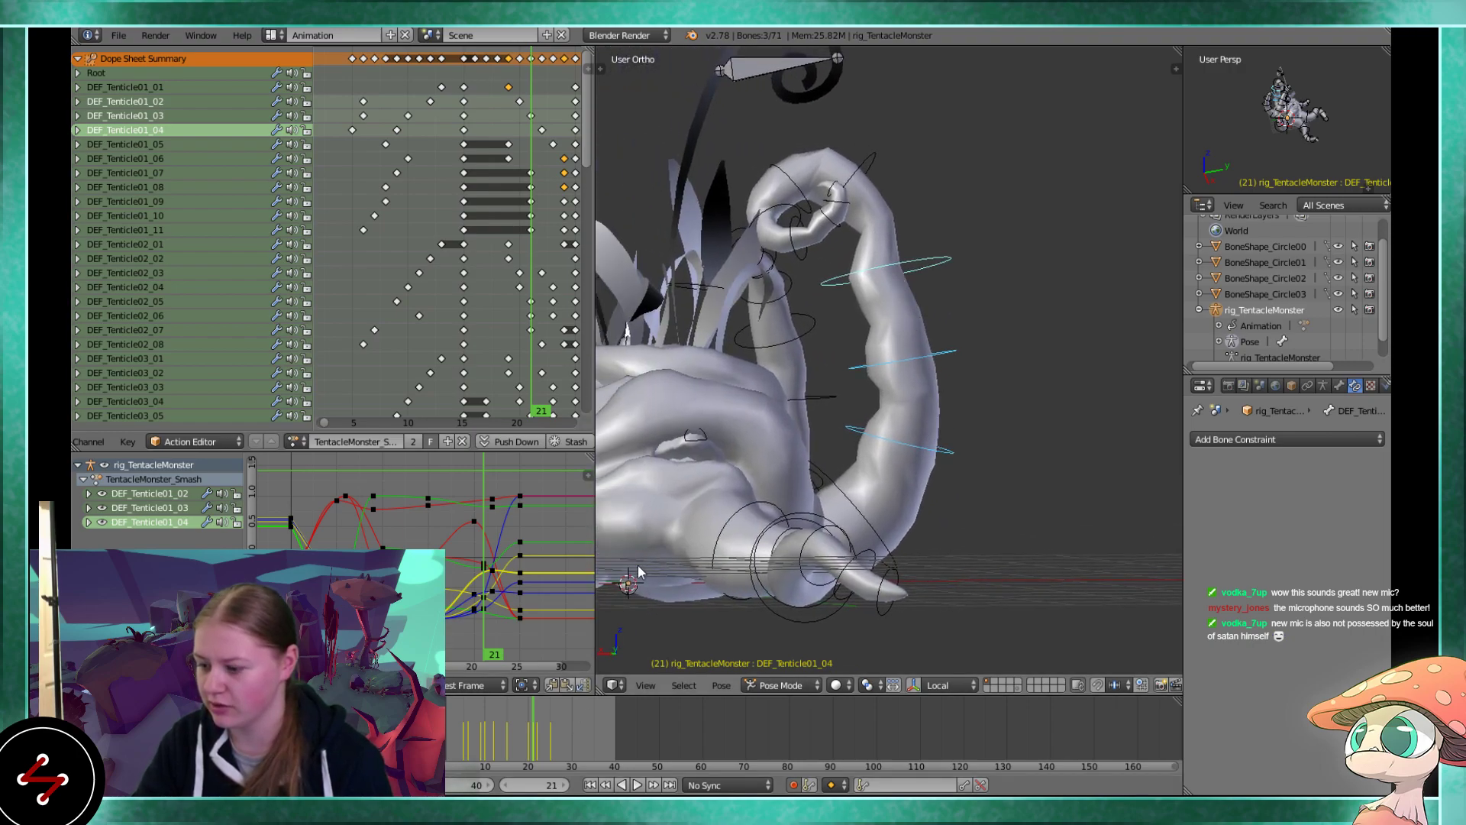
key("alt+a")
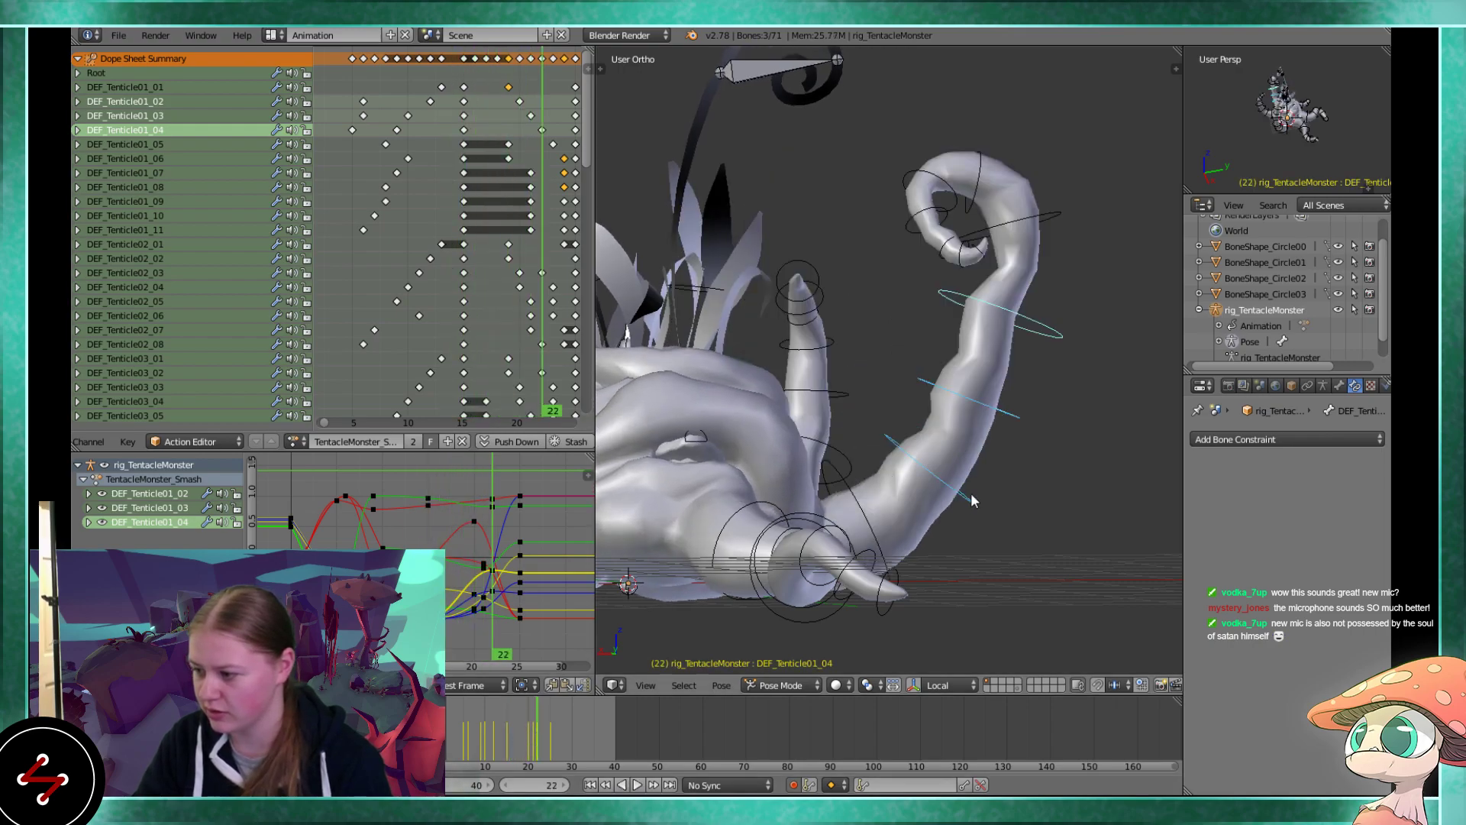
right_click(993, 413)
key("r")
left_click(1012, 365)
right_click(1005, 313)
key("r")
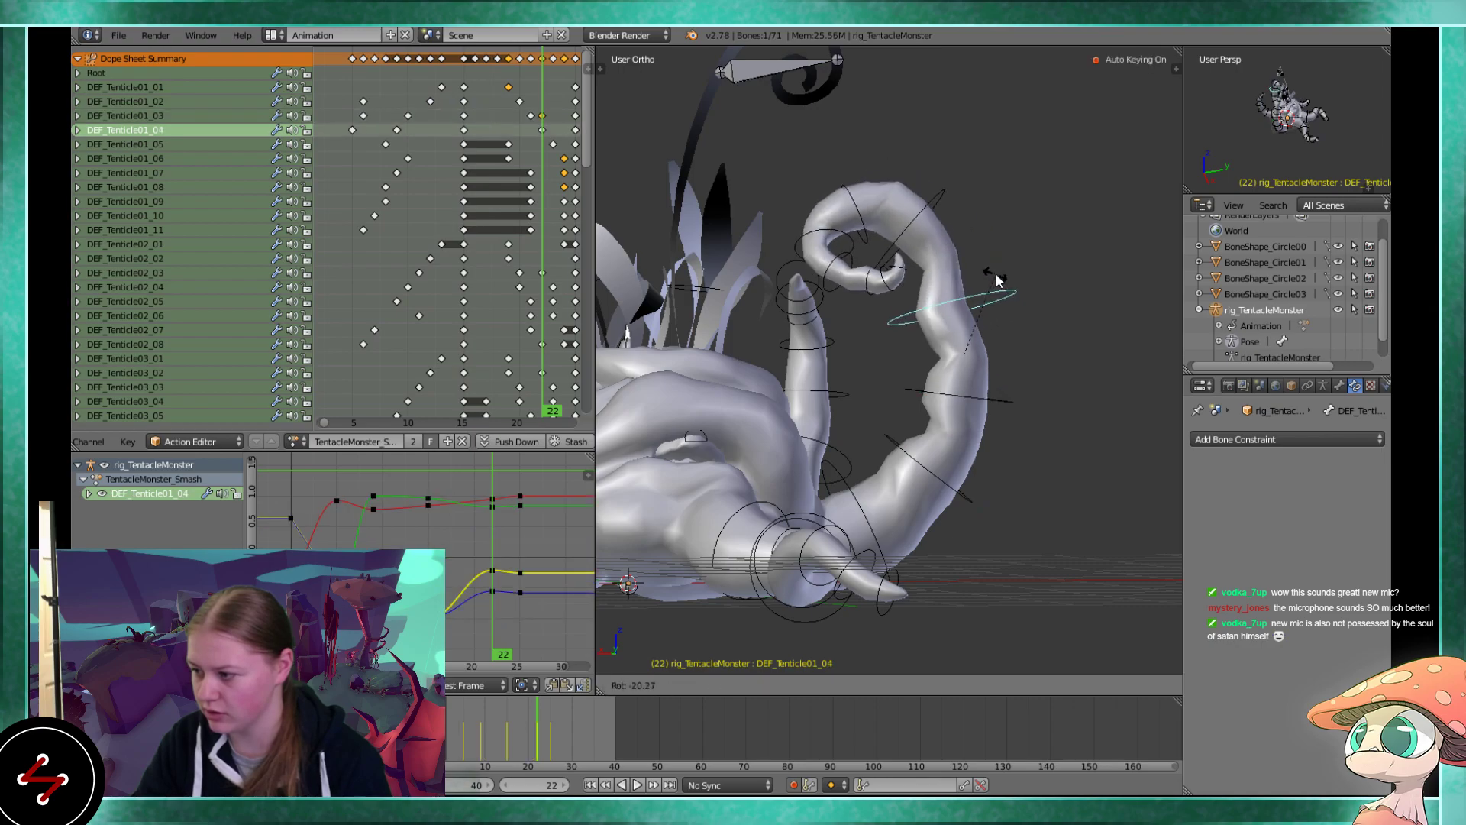
left_click(988, 272)
Replay the smash from the side and from above to examine the first tentacle's uncurl around frame 22
scroll(458, 142, "up", 2)
scroll(458, 141, "down", 3, "ctrl")
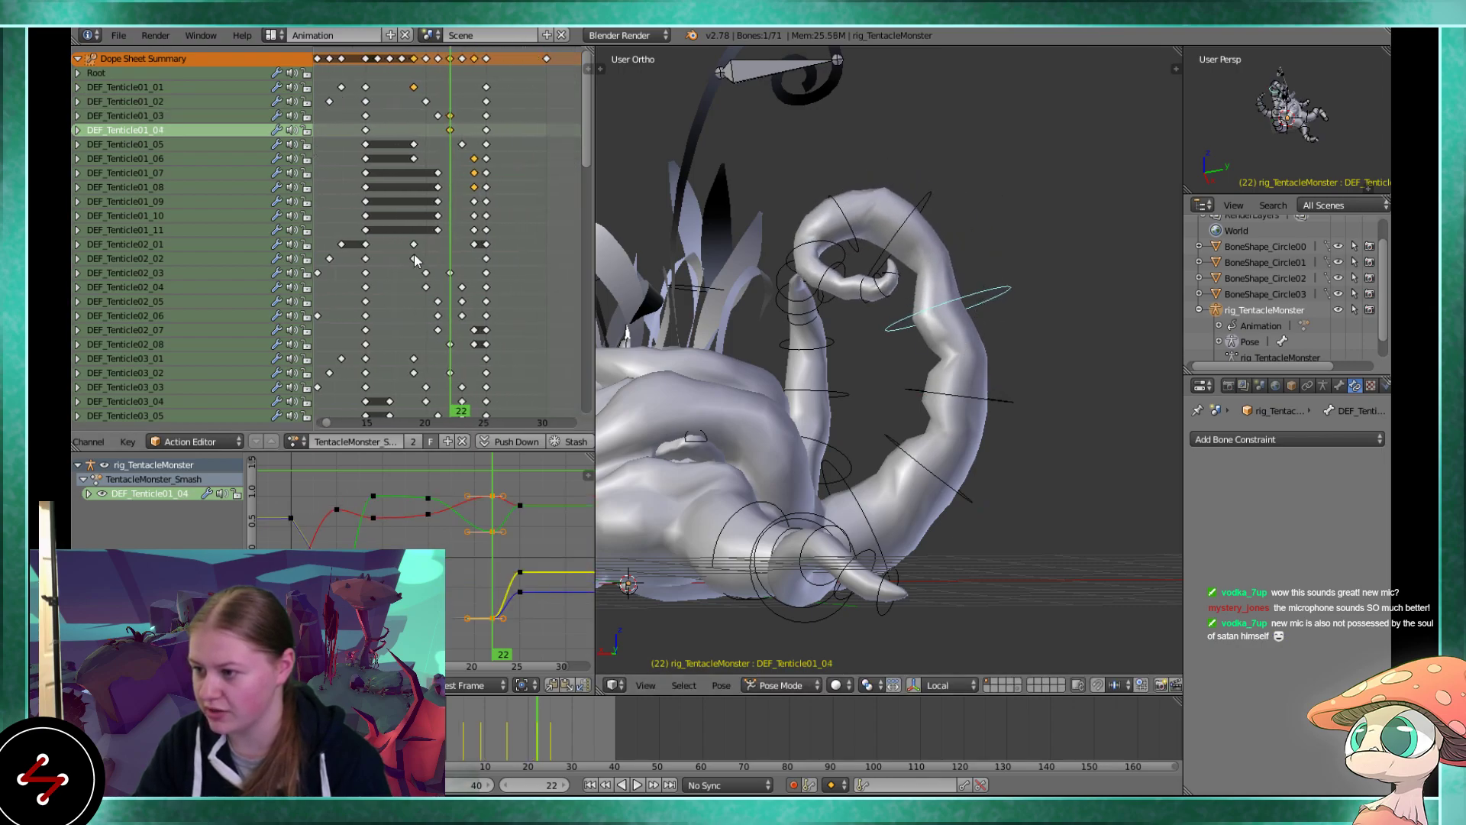
scroll(430, 143, "up", 1)
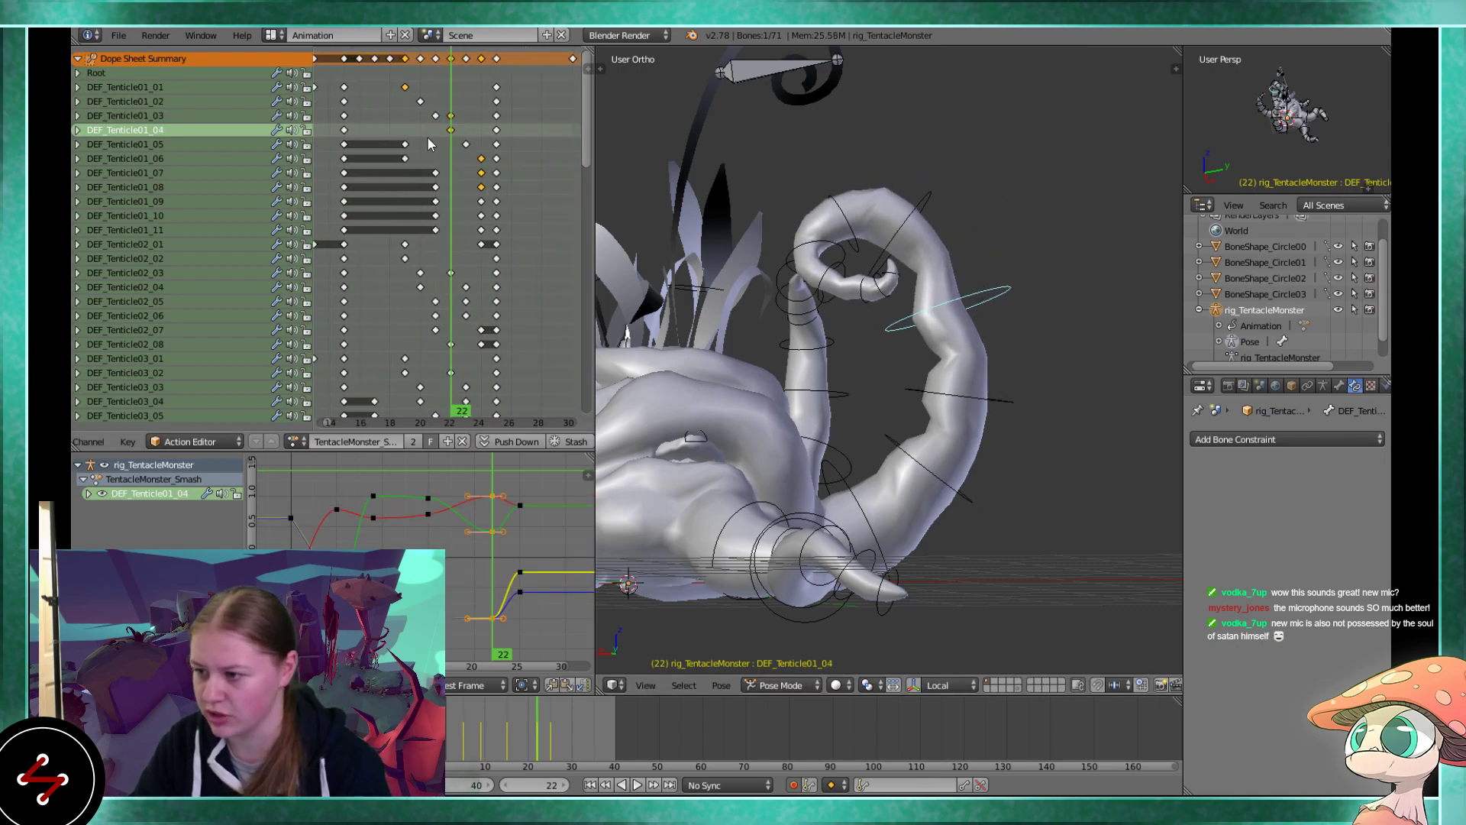
key("alt+a")
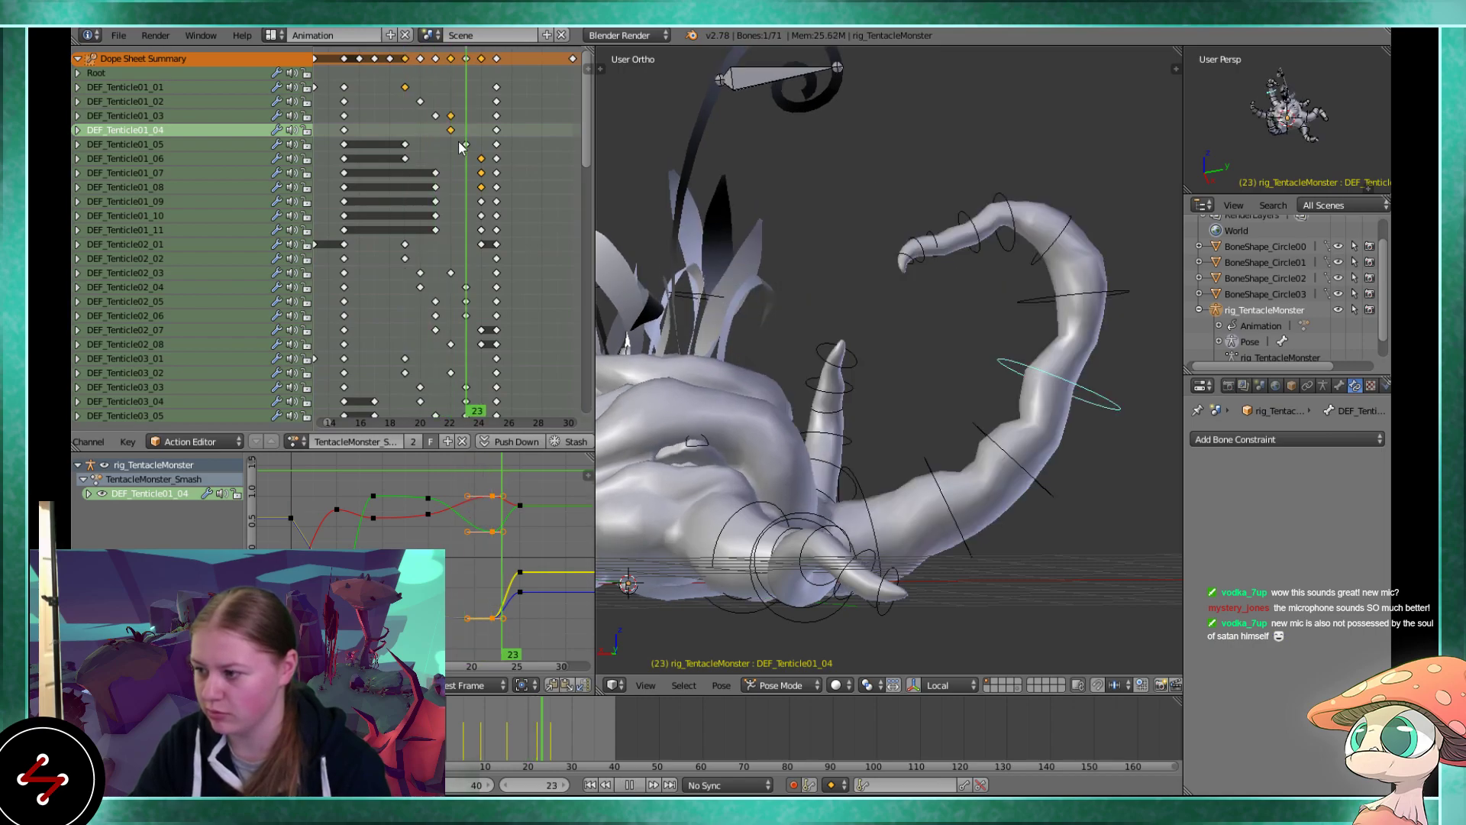
scroll(435, 142, "down", 2)
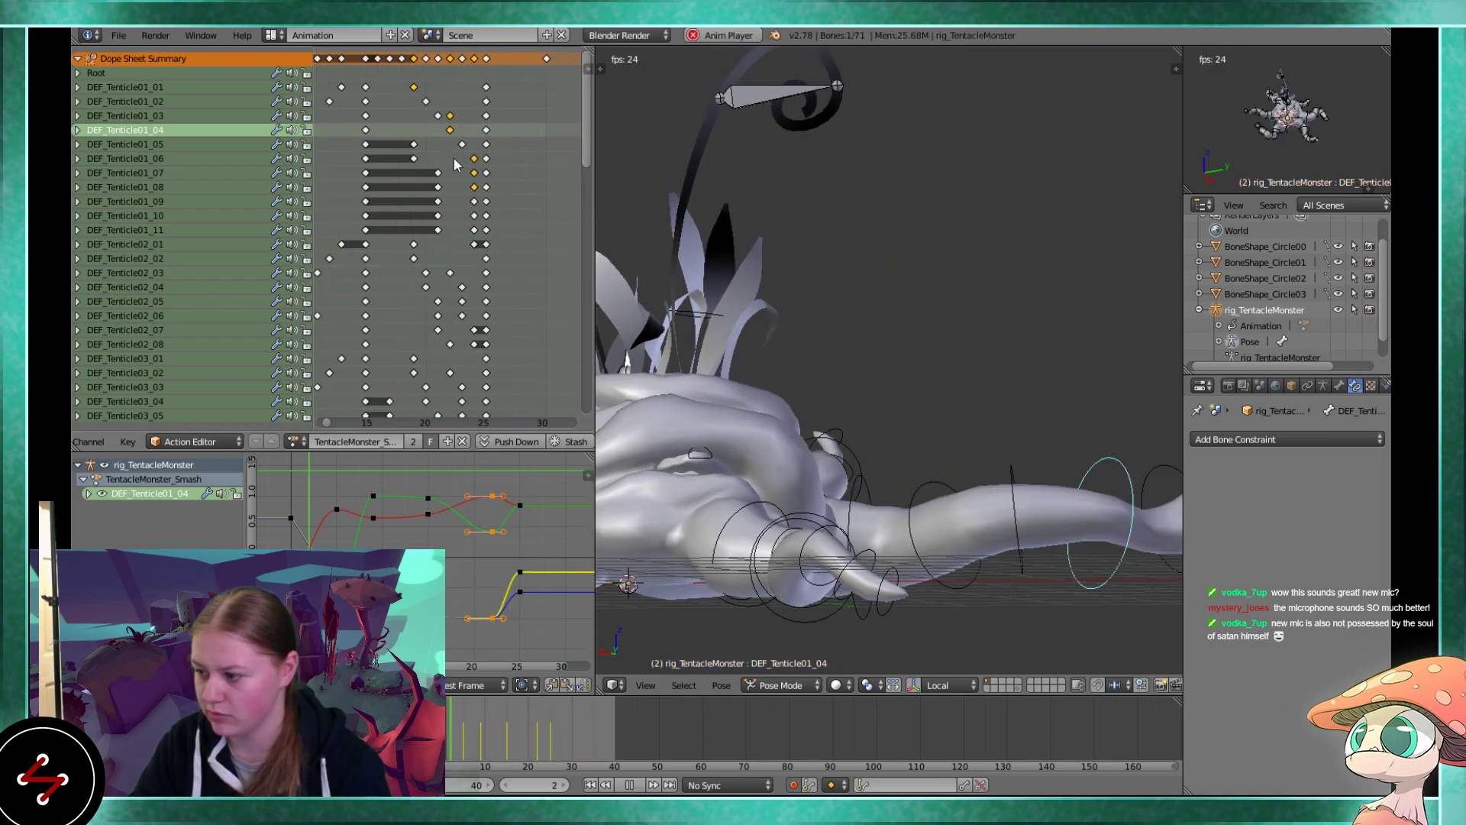
scroll(773, 305, "down", 3)
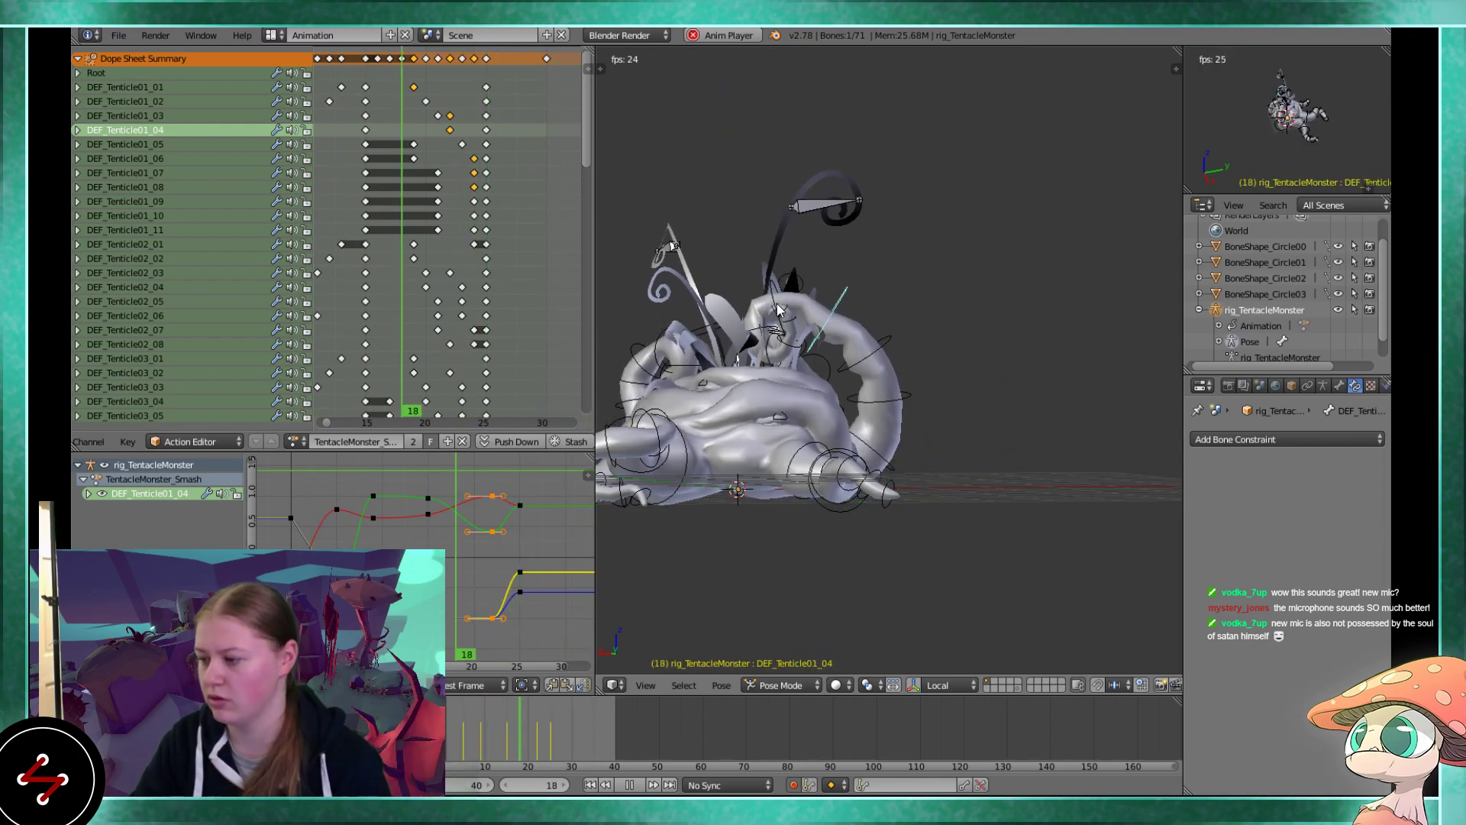
middle_click_drag(921, 380, 818, 481)
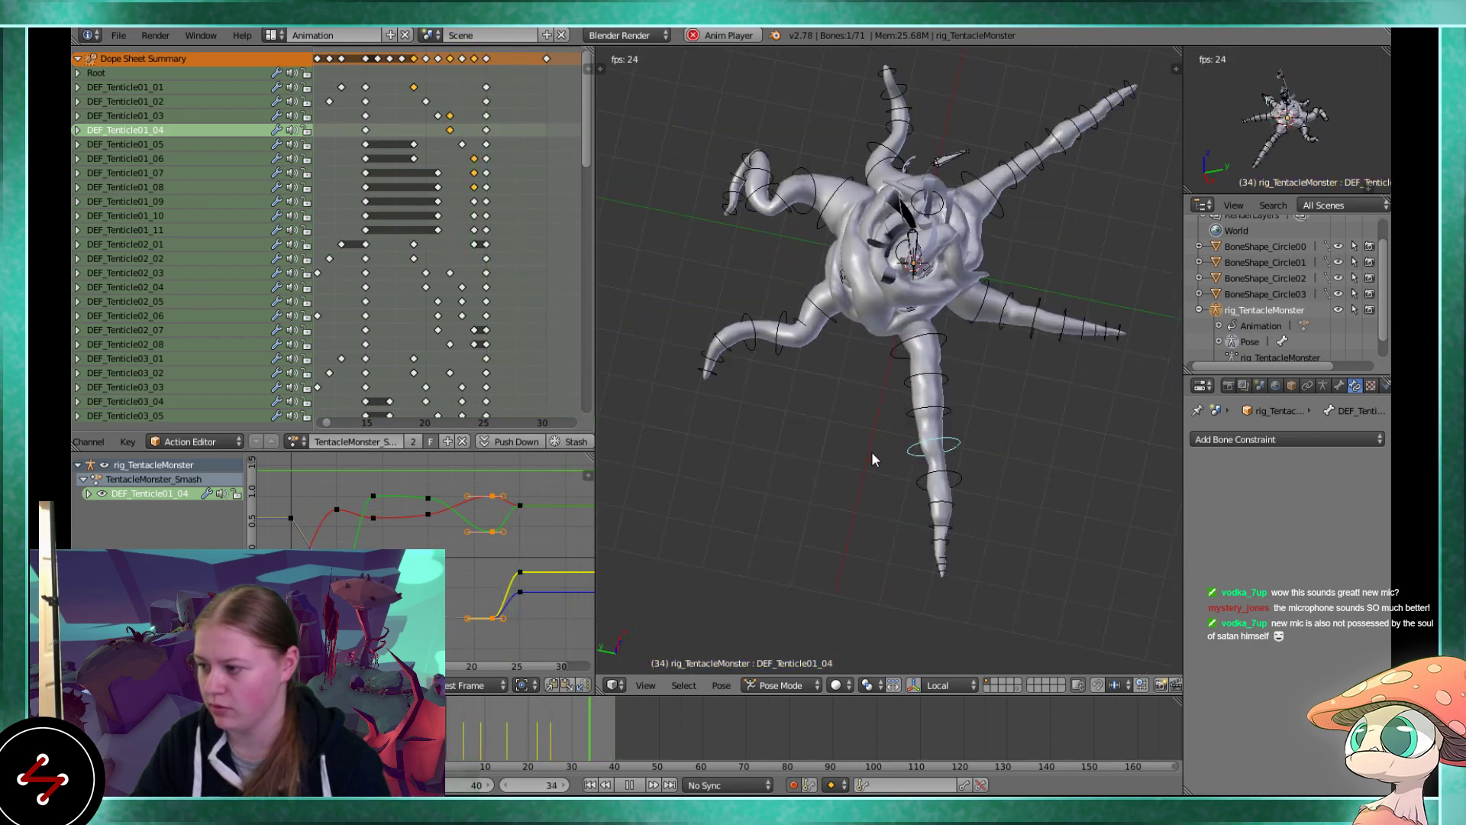
At frame 8, trackball-rotate DEF_Tenticle01_01 by about 9° to adjust the base of the raised first tentacle
key("alt+a")
mouse_move(501, 717)
left_mouse_down()
mouse_move(452, 718)
mouse_move(477, 710)
left_mouse_up()
right_click(940, 349)
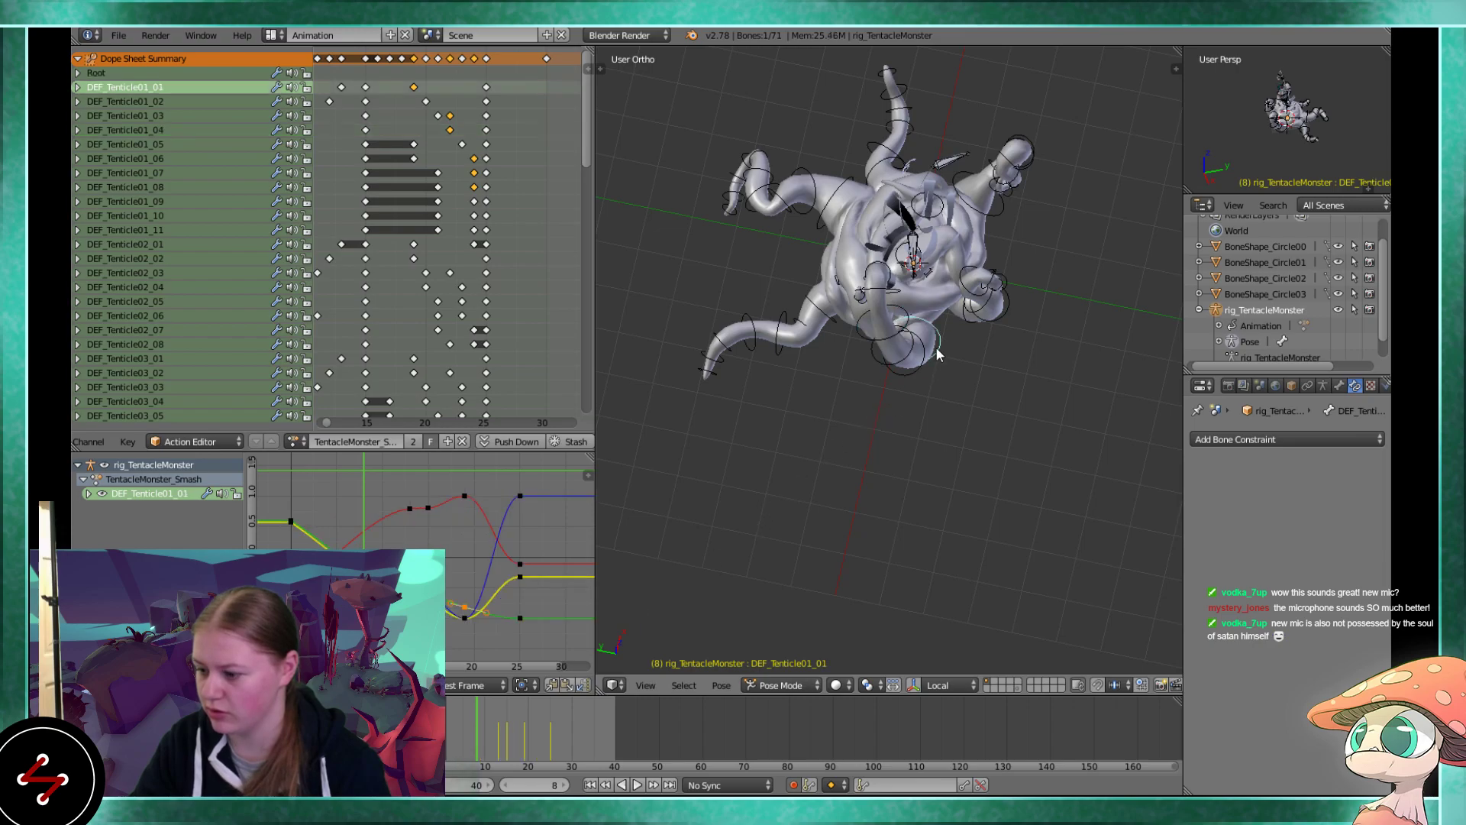
key("r")
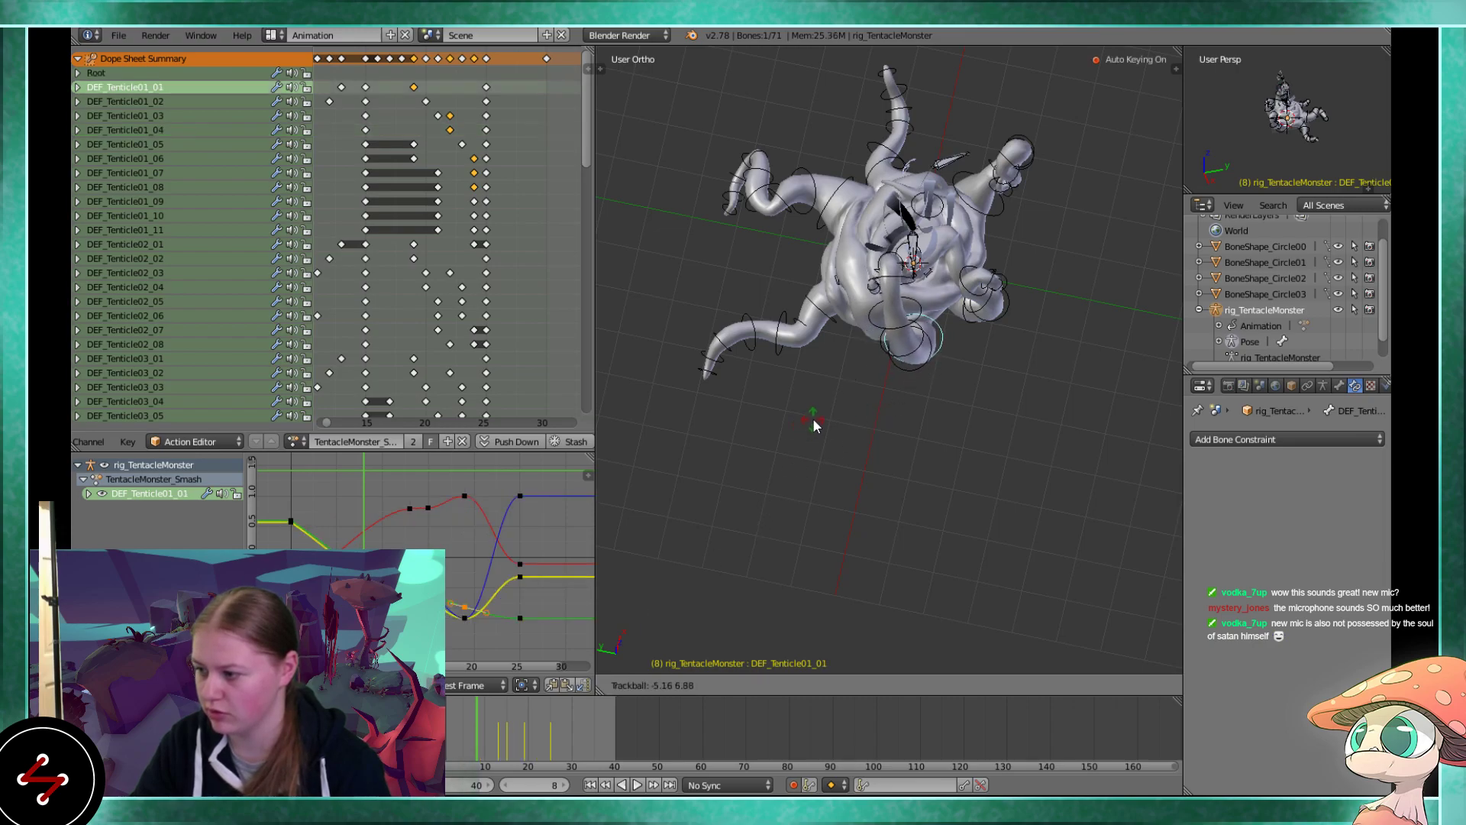
right_click(819, 414)
key("r")
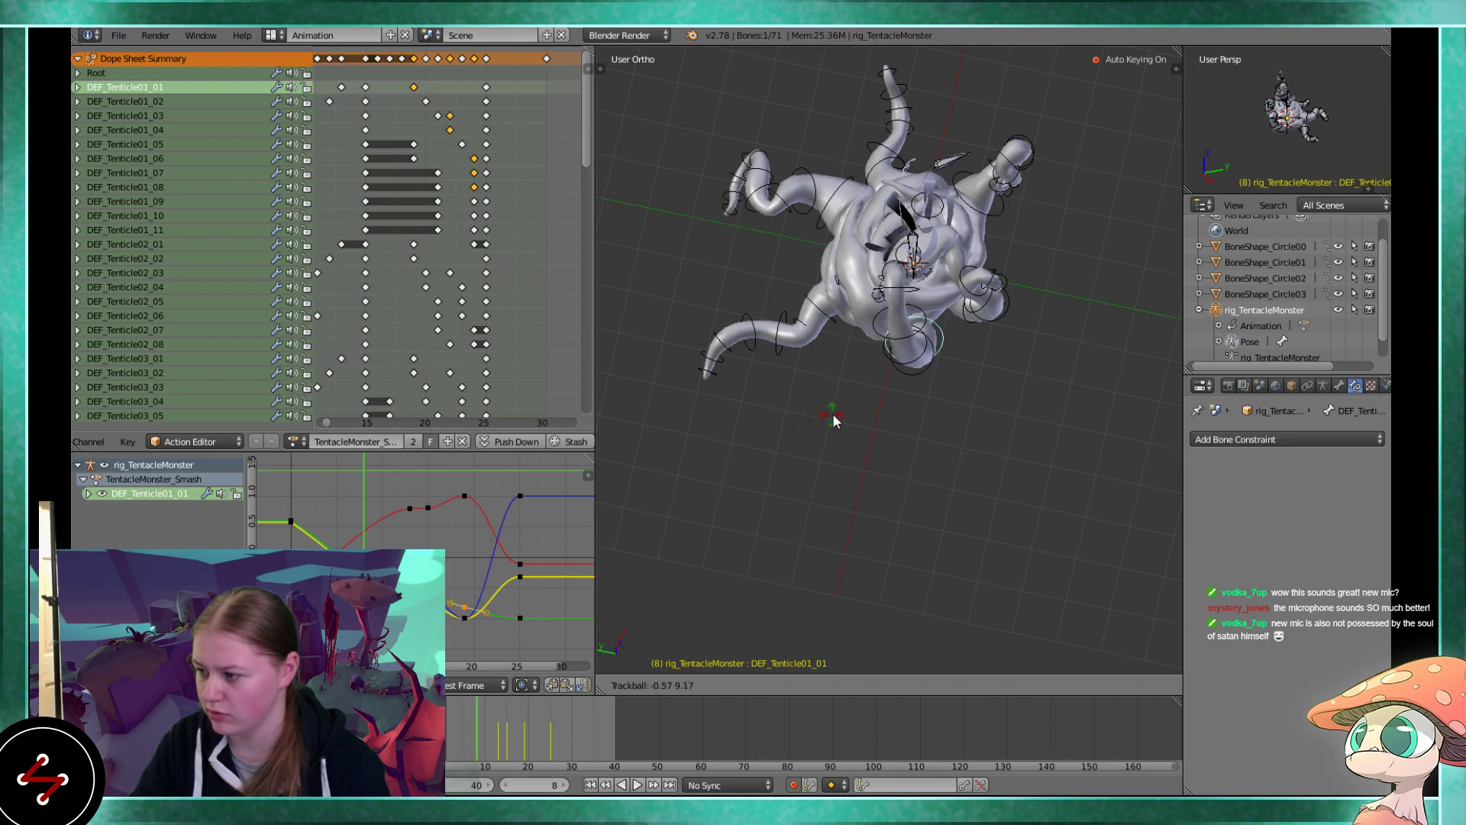
left_click(832, 416)
Replay the smash from above and inspect the first tentacle's starting pose at frame 0
key("alt+a")
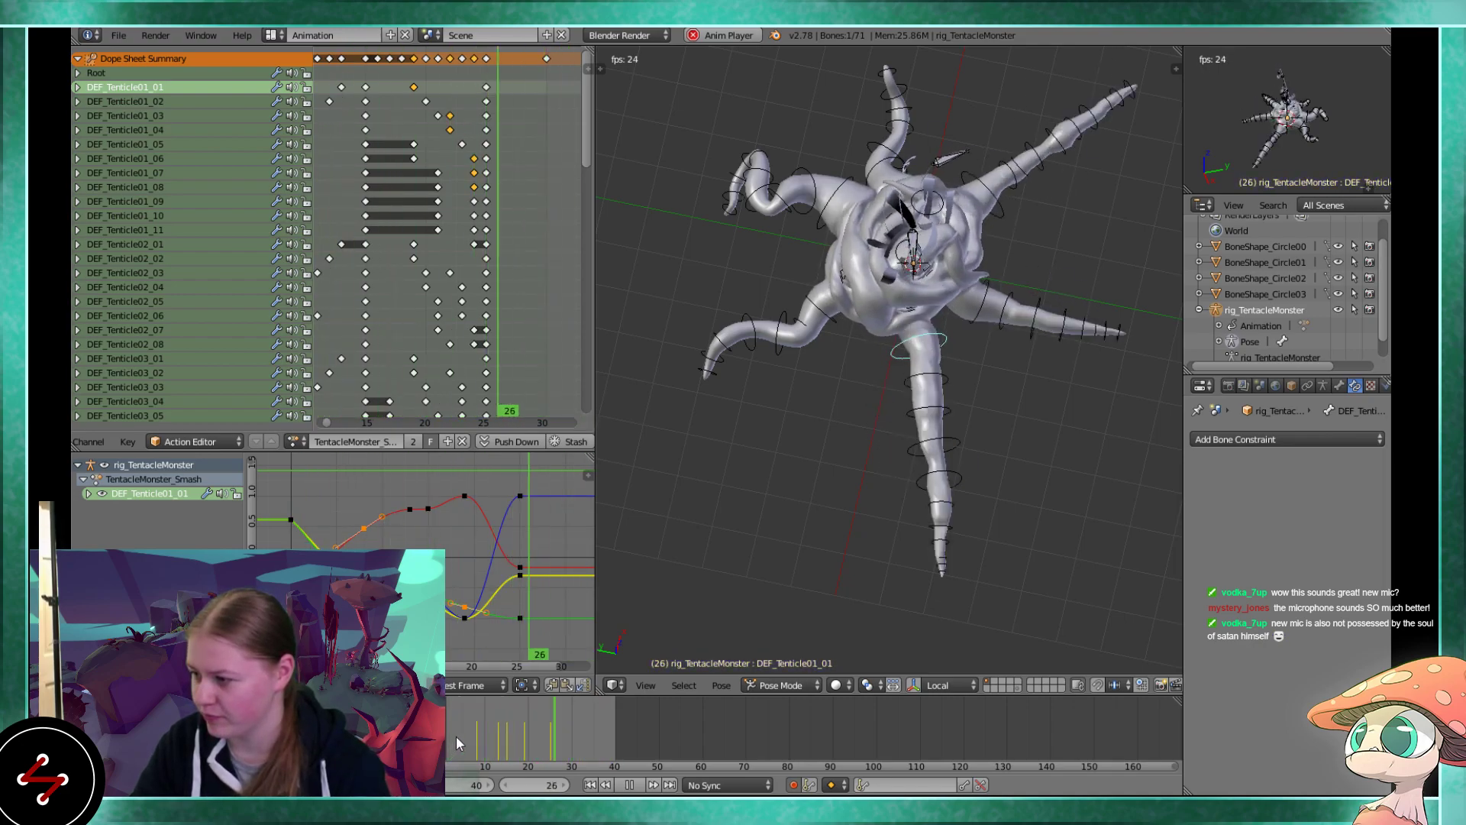
left_click(450, 733)
key("Escape")
middle_click_drag(868, 496, 758, 472)
scroll(766, 486, "up", 3)
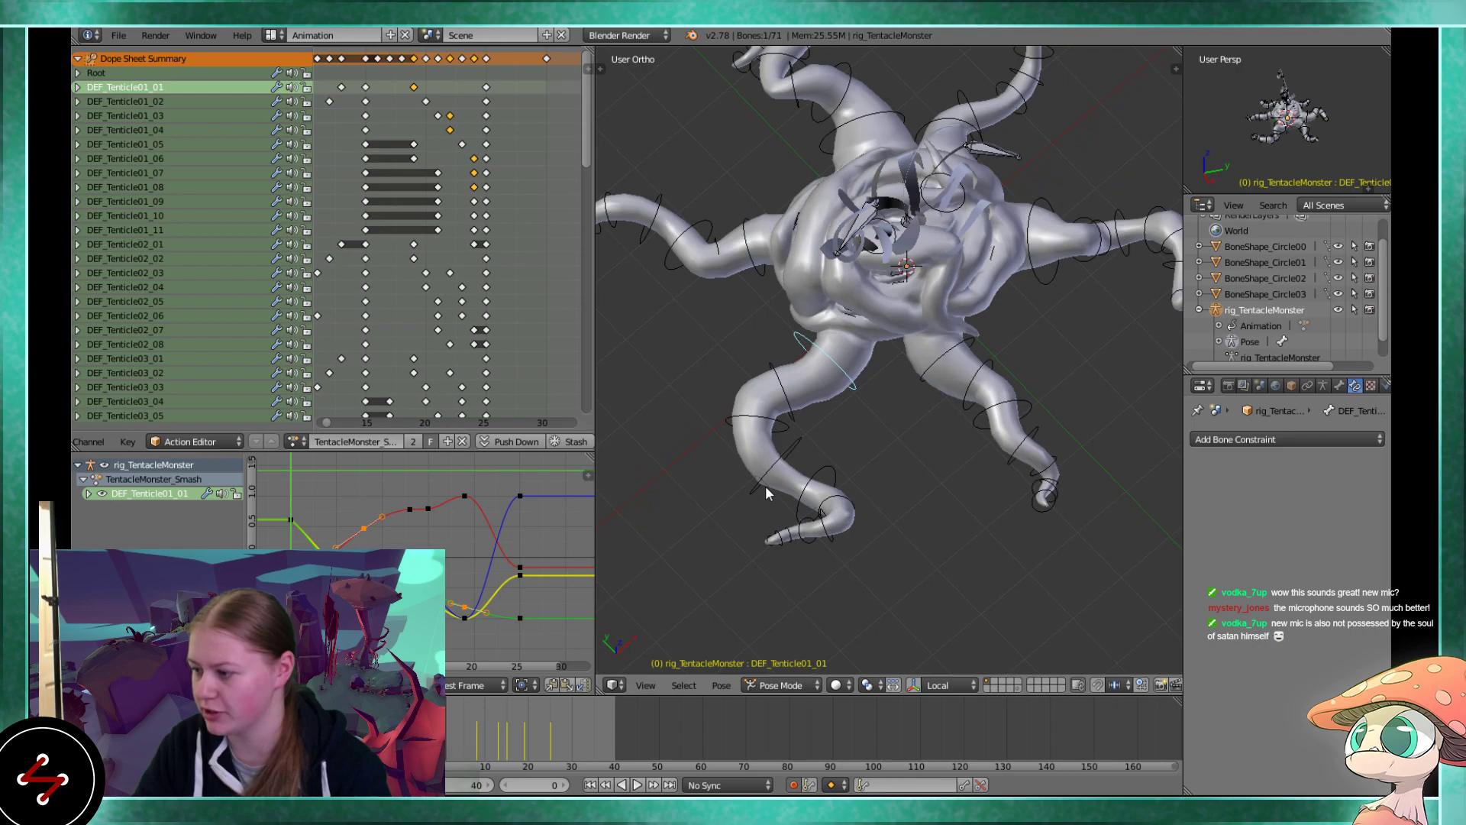
scroll(819, 489, "down", 2)
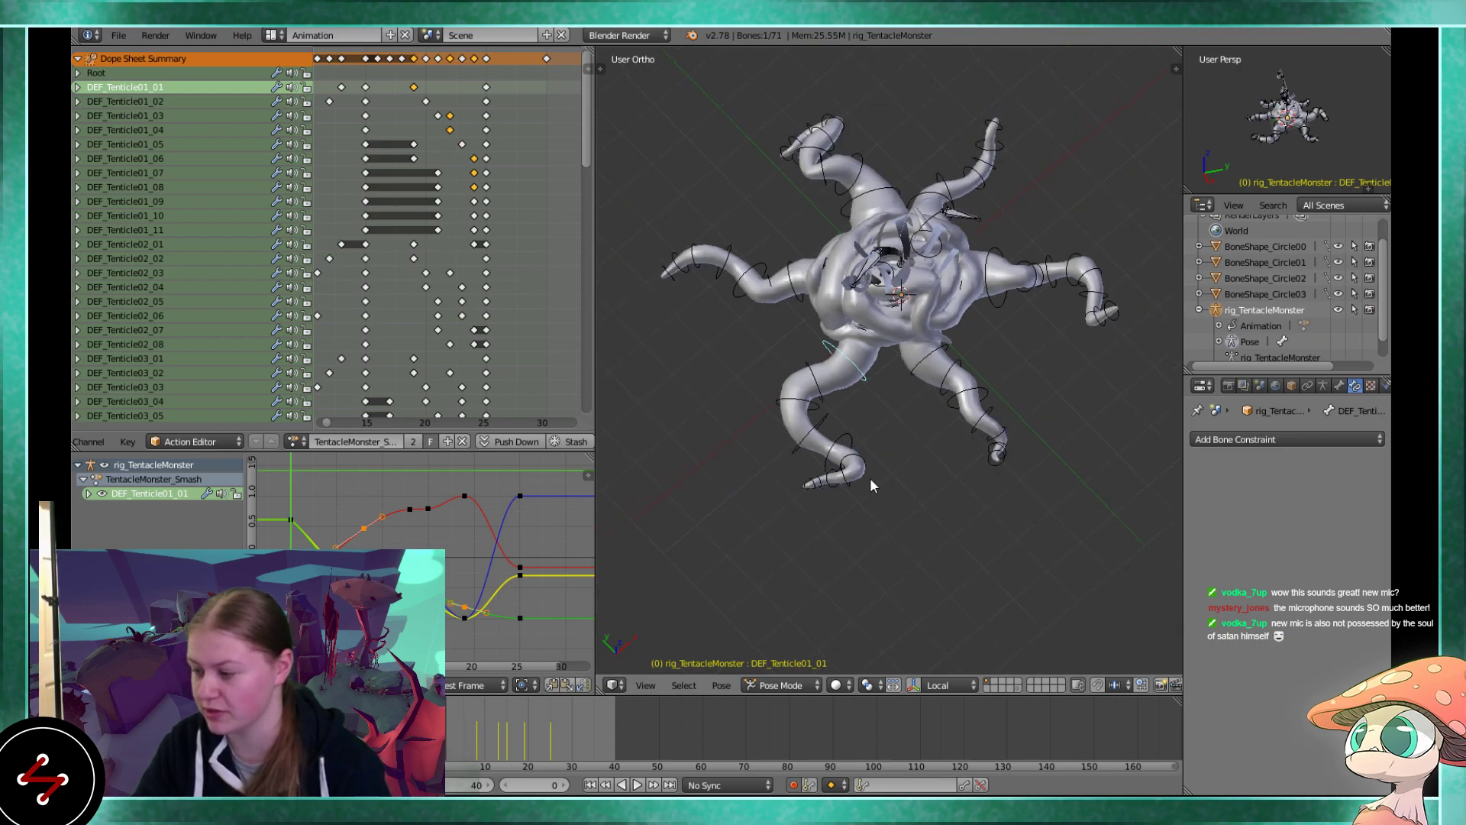
scroll(864, 478, "up", 3)
scroll(869, 522, "down", 1)
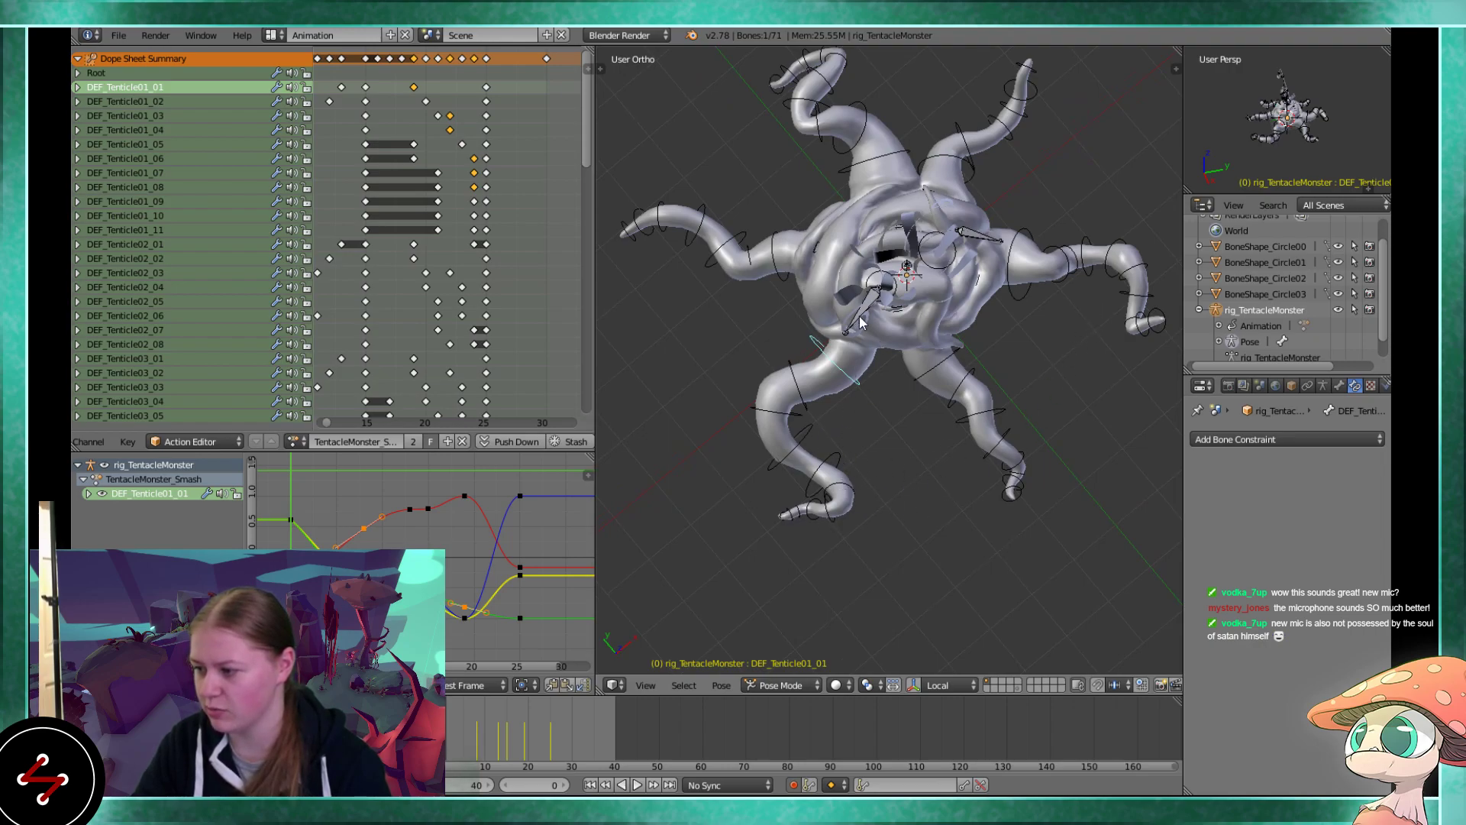
Scrub the smash between frames 0, 25 and 14 in a top-down view to compare the three front tentacles' timing
key("alt+a")
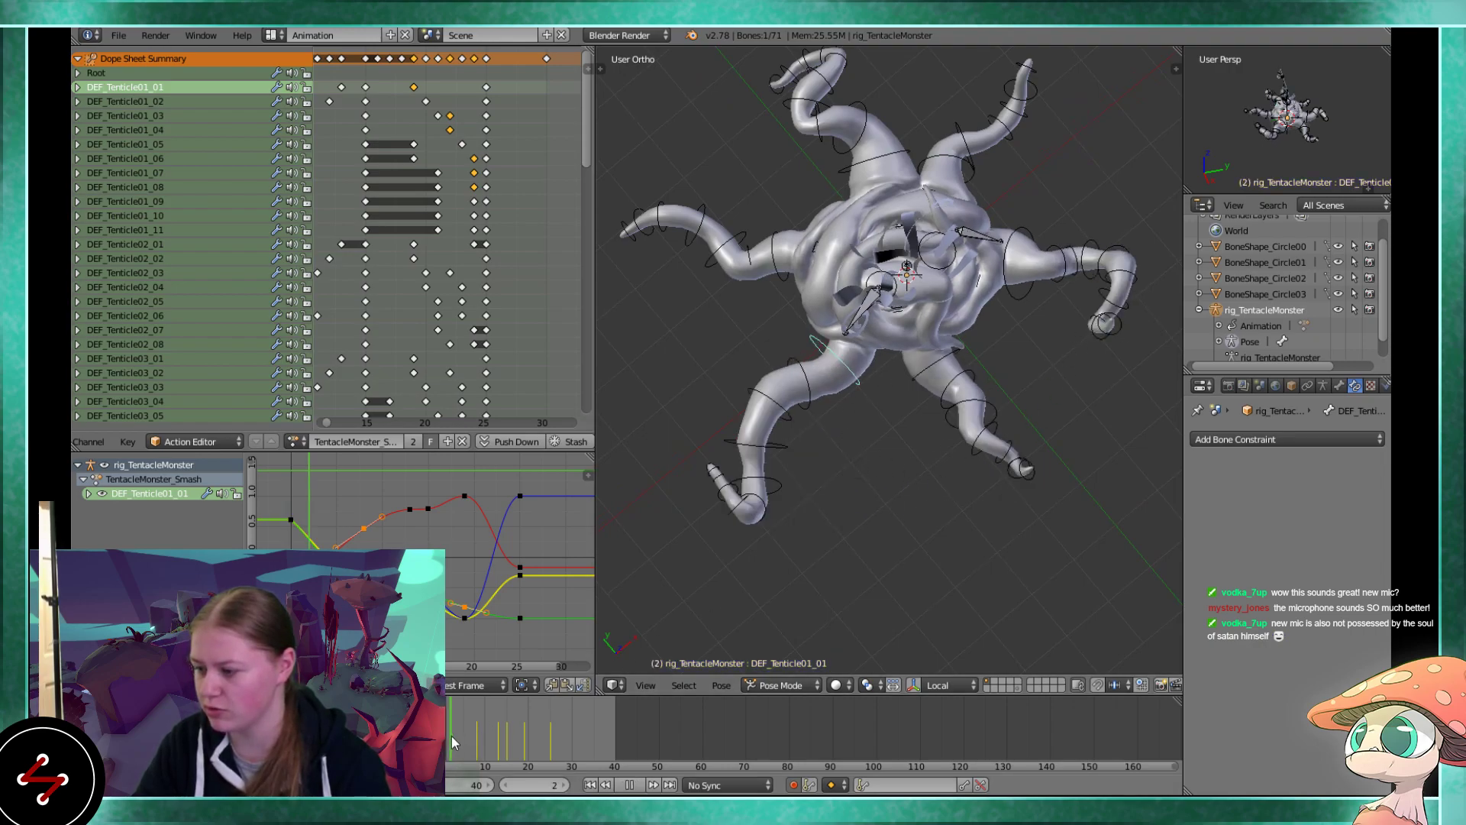
key("Escape")
scroll(841, 512, "down", 2)
middle_click_drag(842, 507, 774, 495)
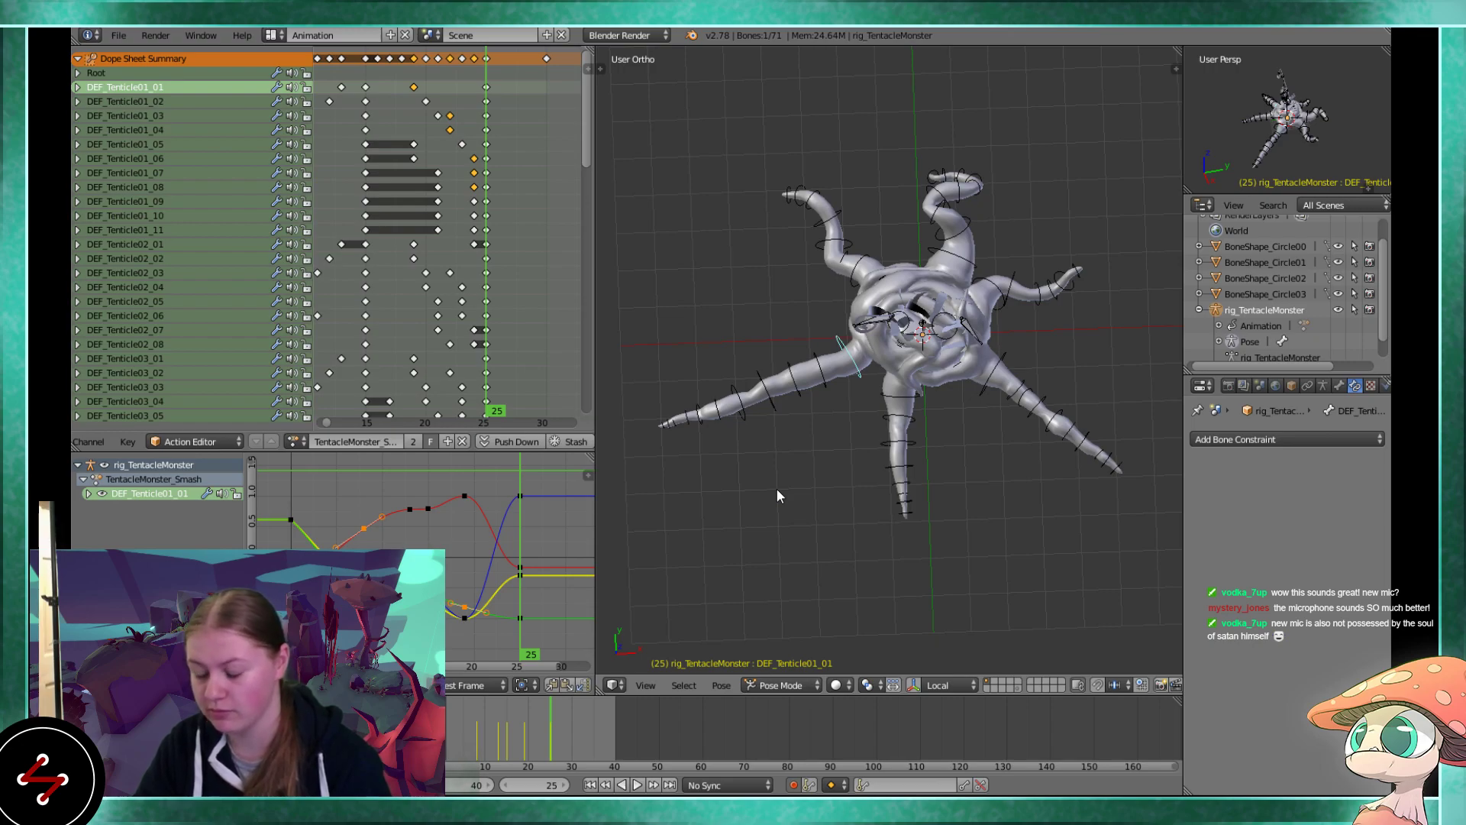
key("alt+a")
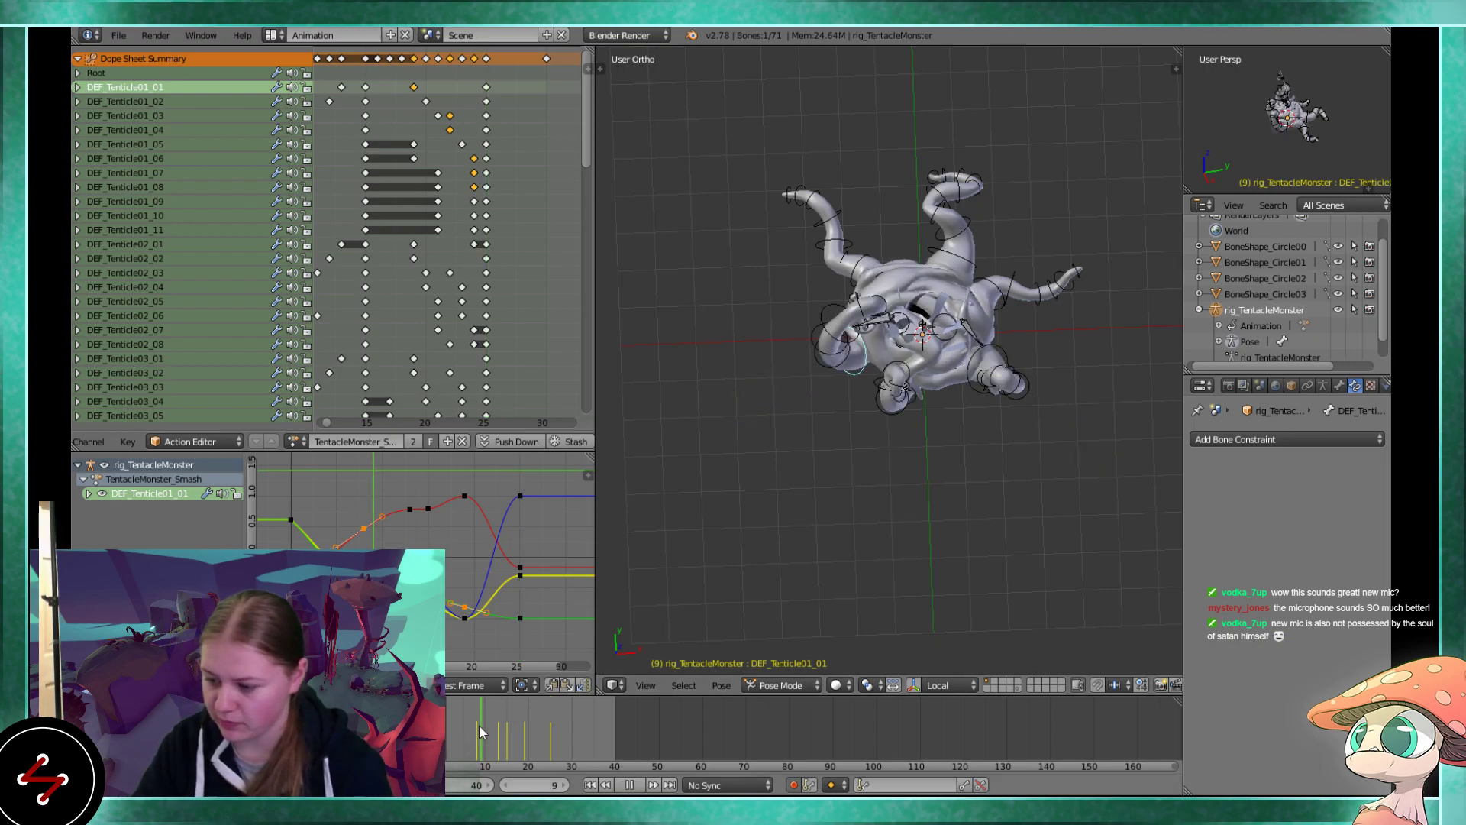
left_click(502, 734)
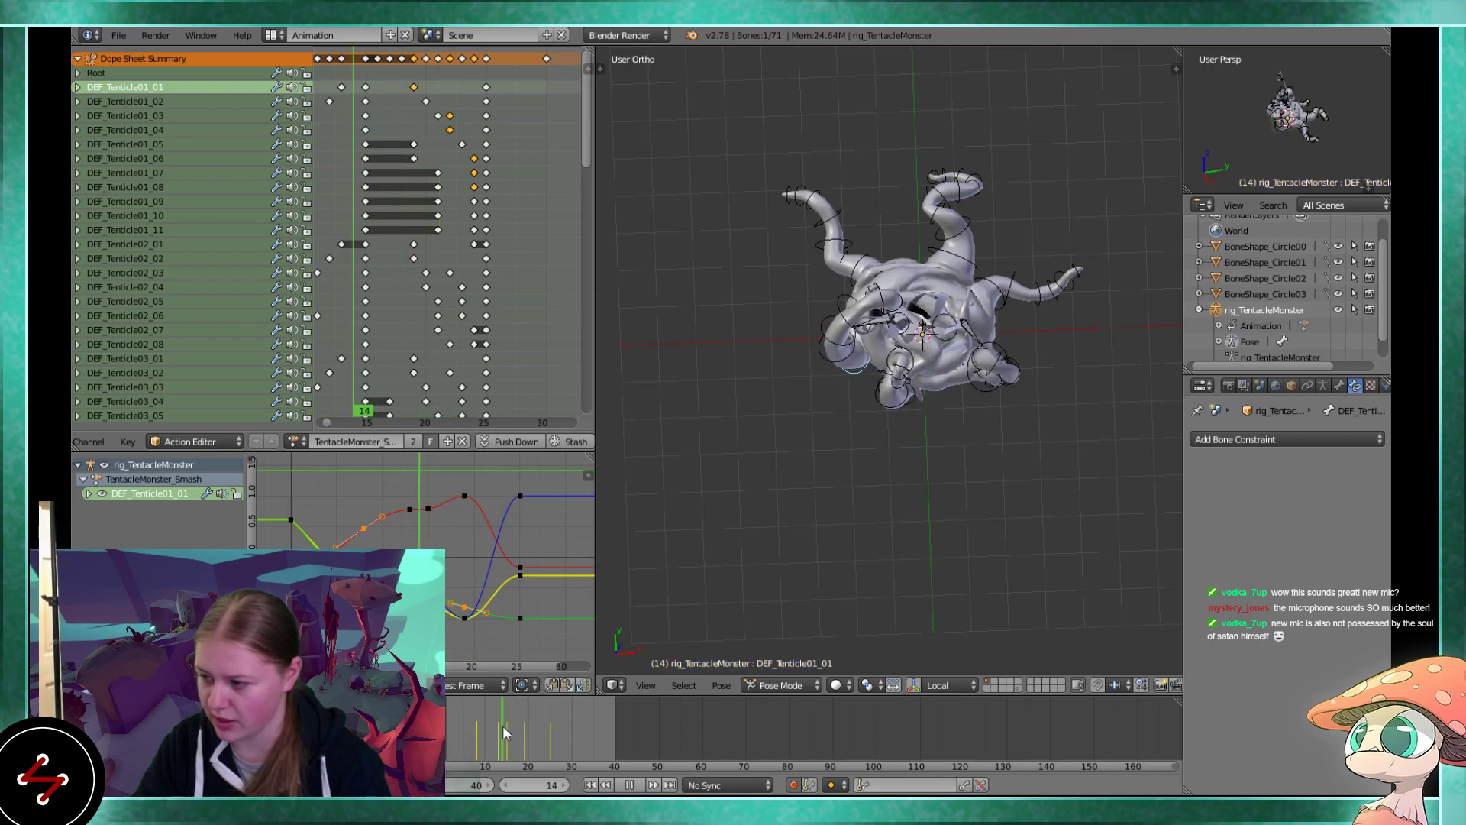
key("alt+a")
Stretch all keyframes of DEF_Tenticle01_01 to 01_11 in time from frame 0 so the last keys land on frame 27, and replay
scroll(454, 230, "down", 4)
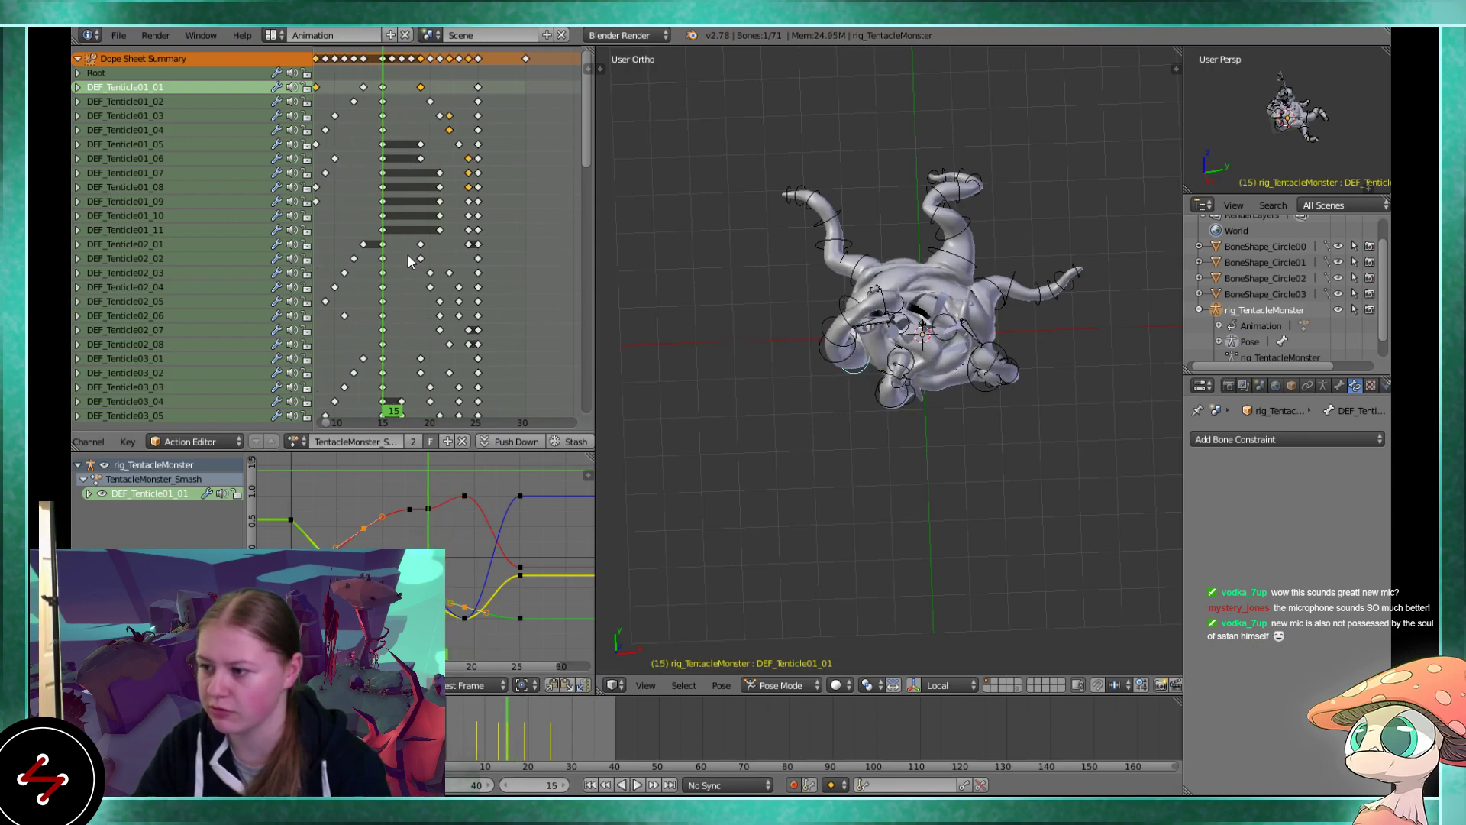
key("a")
scroll(454, 230, "up", 2)
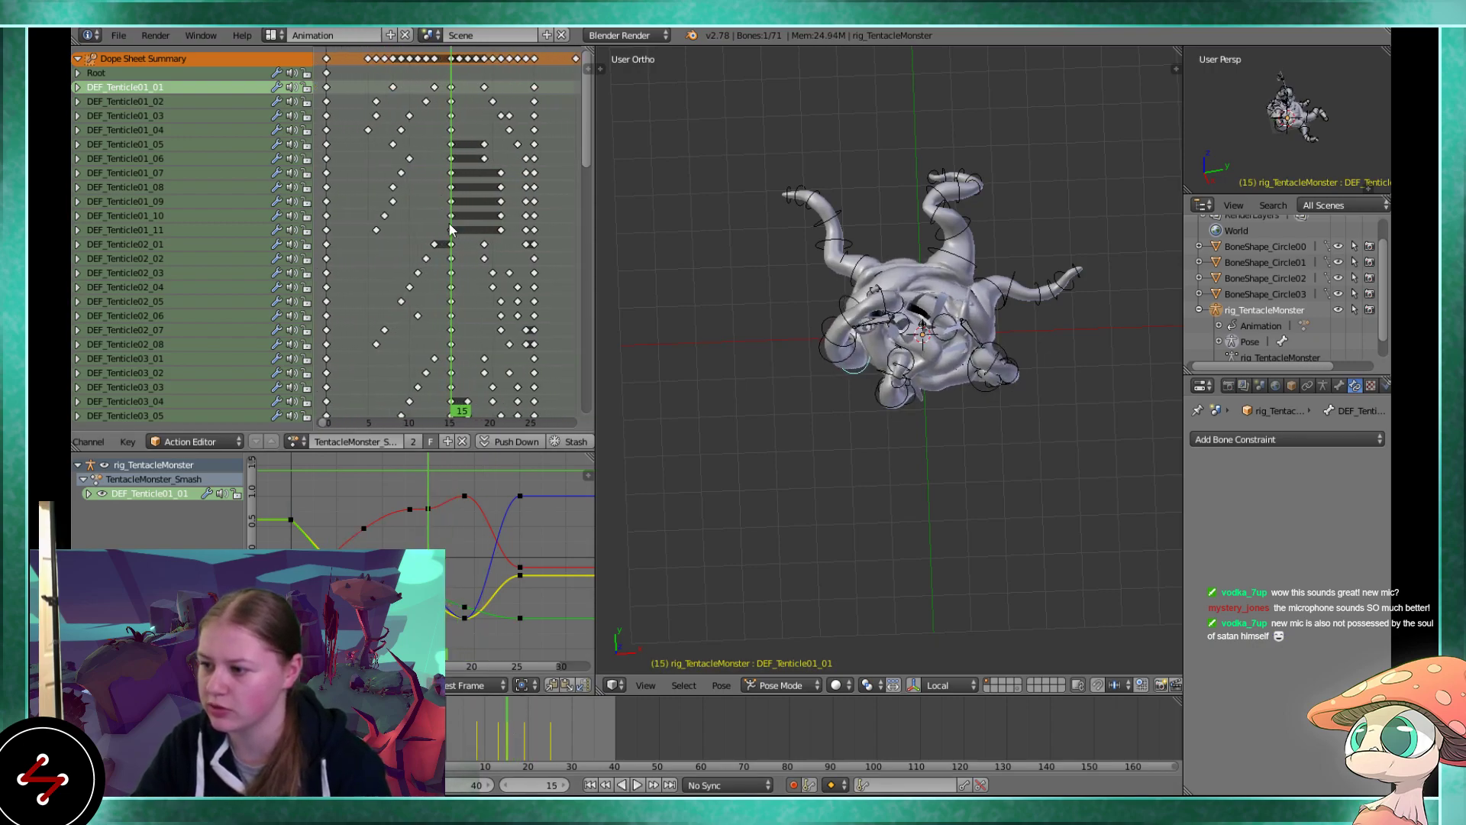
scroll(430, 196, "down", 1)
left_click(345, 113)
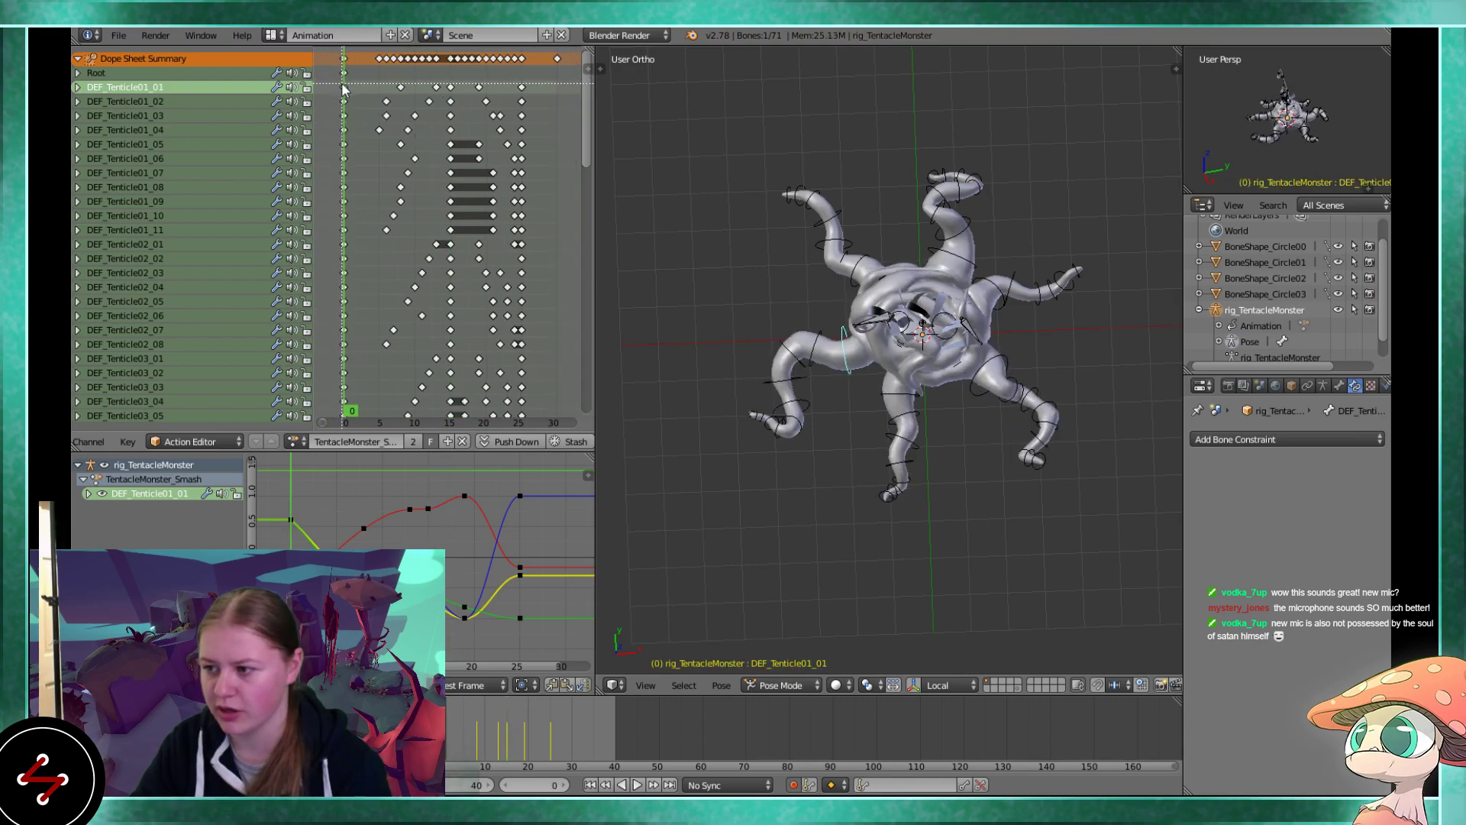
left_click_drag(543, 246, 533, 232)
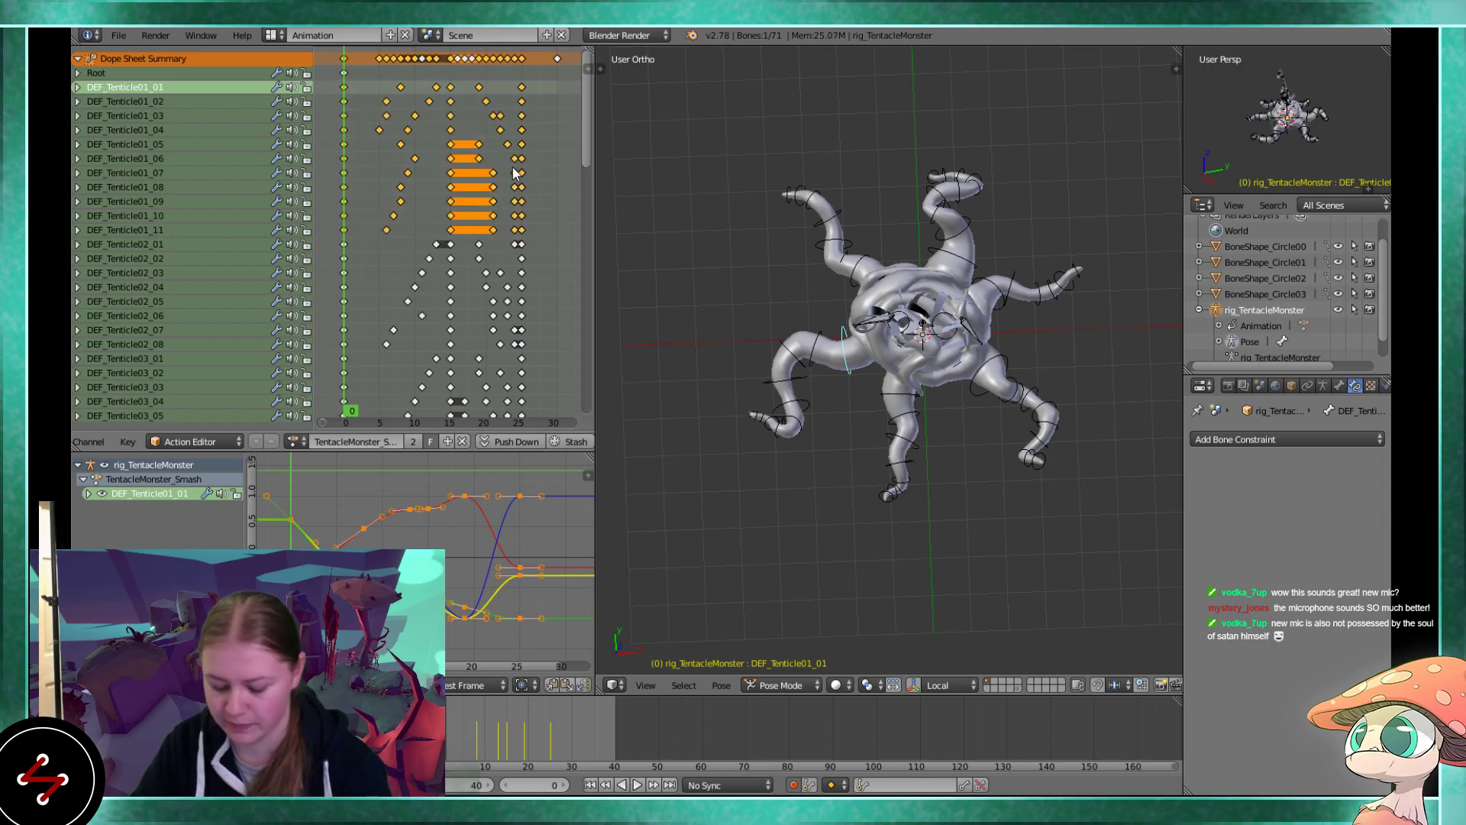
key("s")
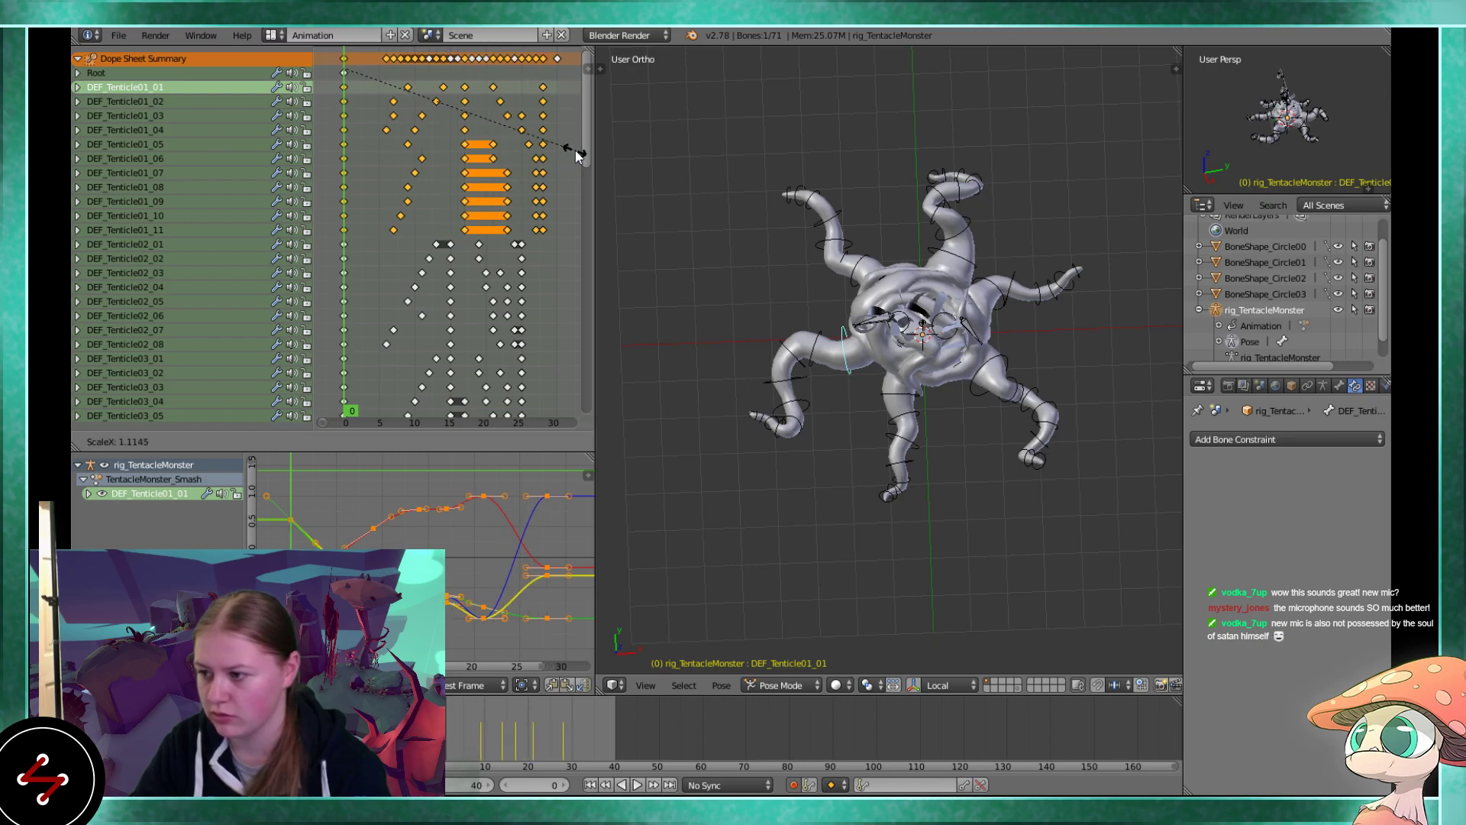
left_click(547, 152)
key("s")
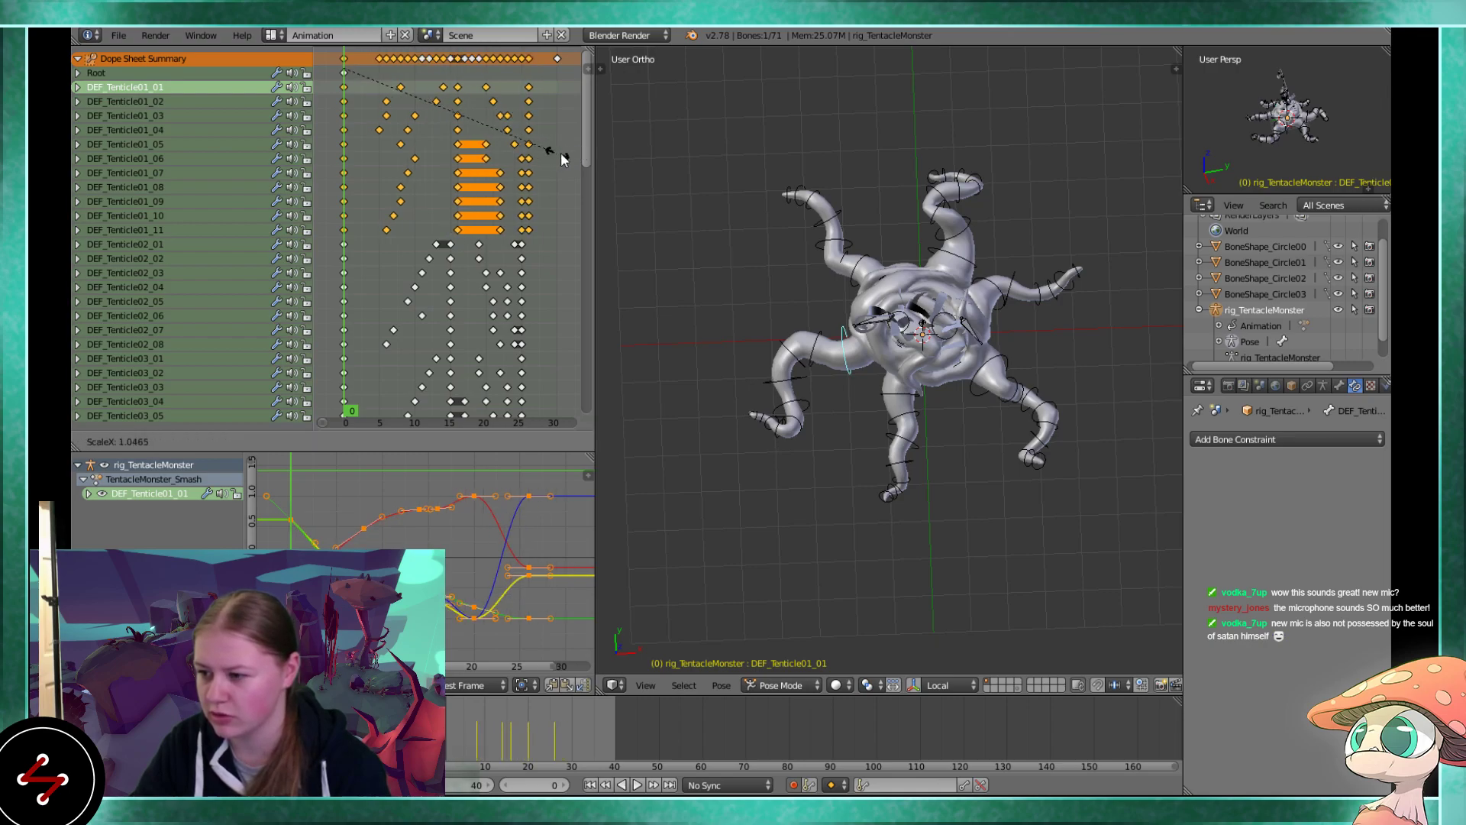
left_click(562, 153)
key("alt+a")
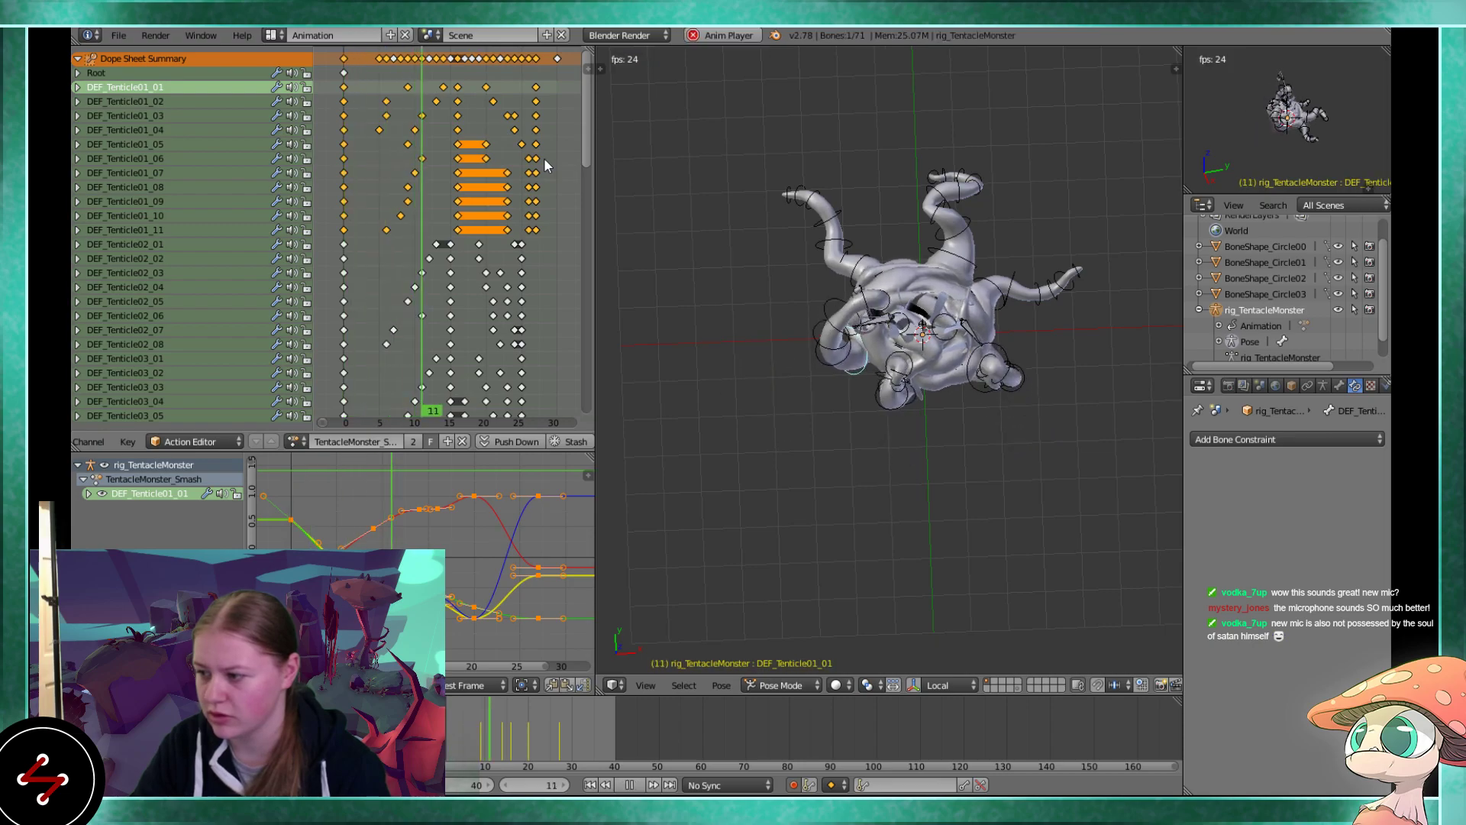
middle_click_drag(838, 370, 848, 255)
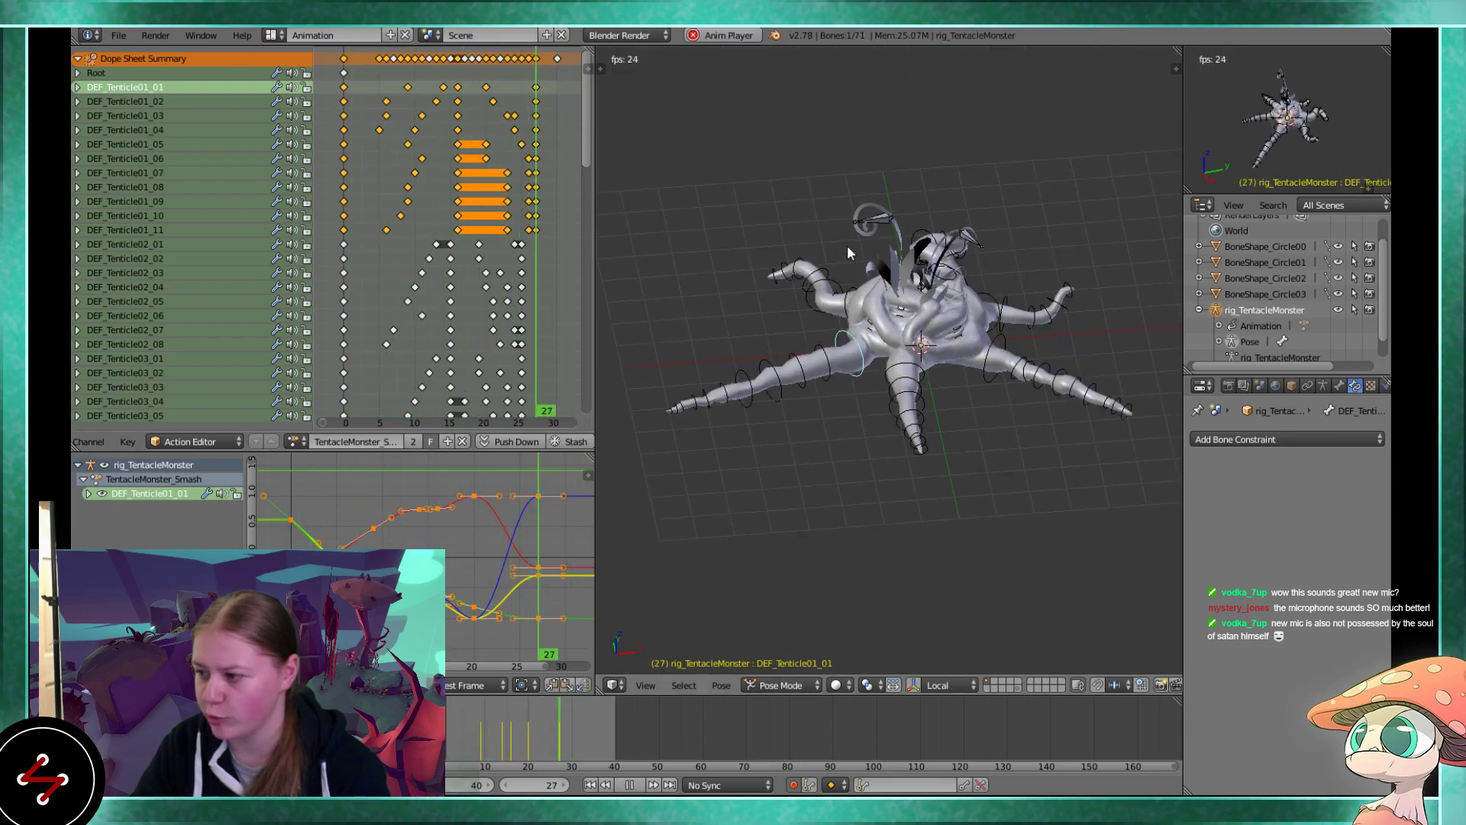
middle_click_drag(850, 350, 831, 320)
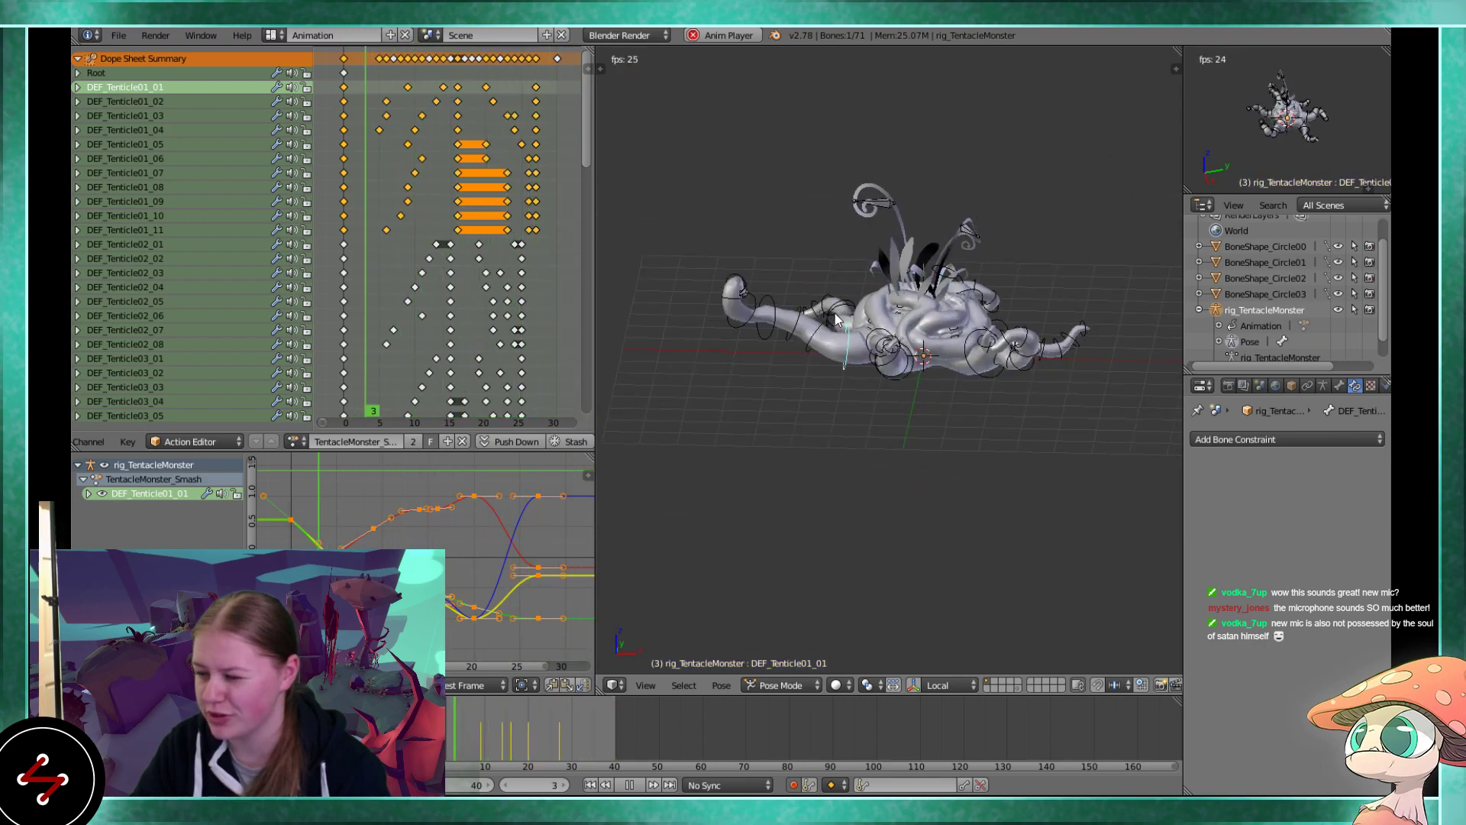
Select all keyframes of DEF_Tenticle03_01 to 03_10, stretch them from frame 0 so they end at frame 27, and replay
scroll(445, 261, "down", 3)
scroll(445, 262, "down", 2)
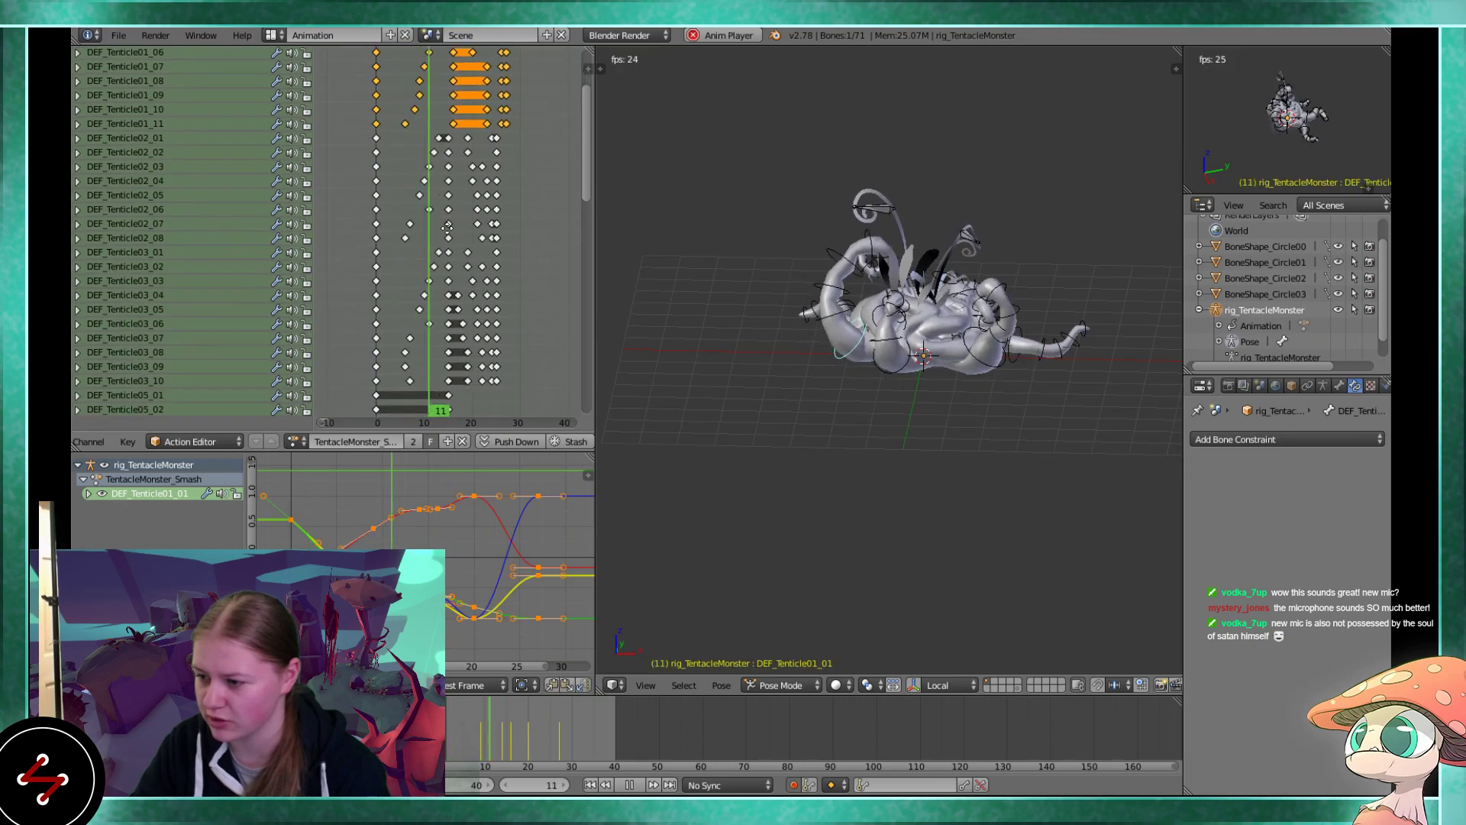
key("alt+a")
right_click(499, 253)
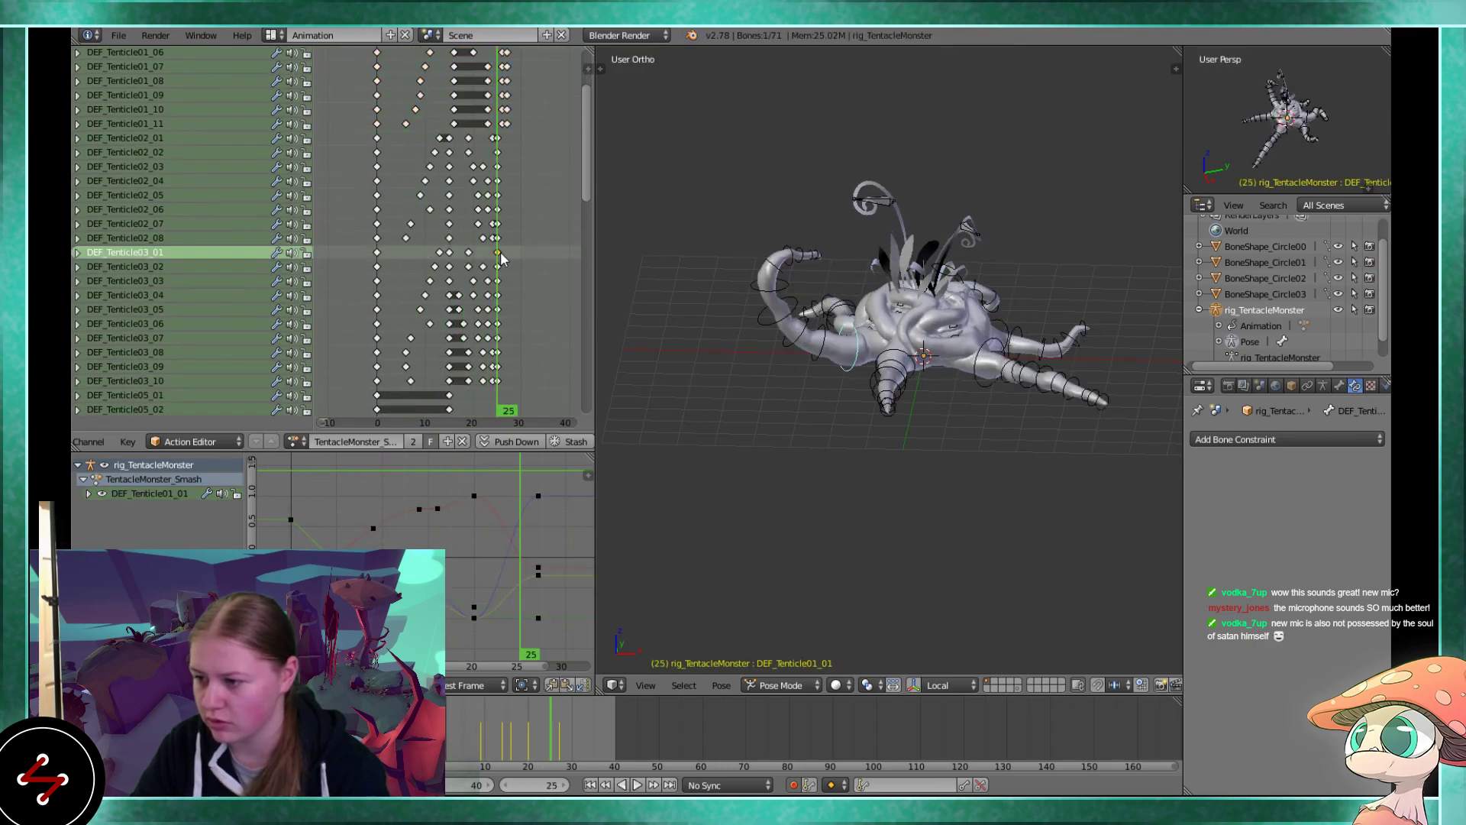
middle_click_drag(642, 283, 964, 405)
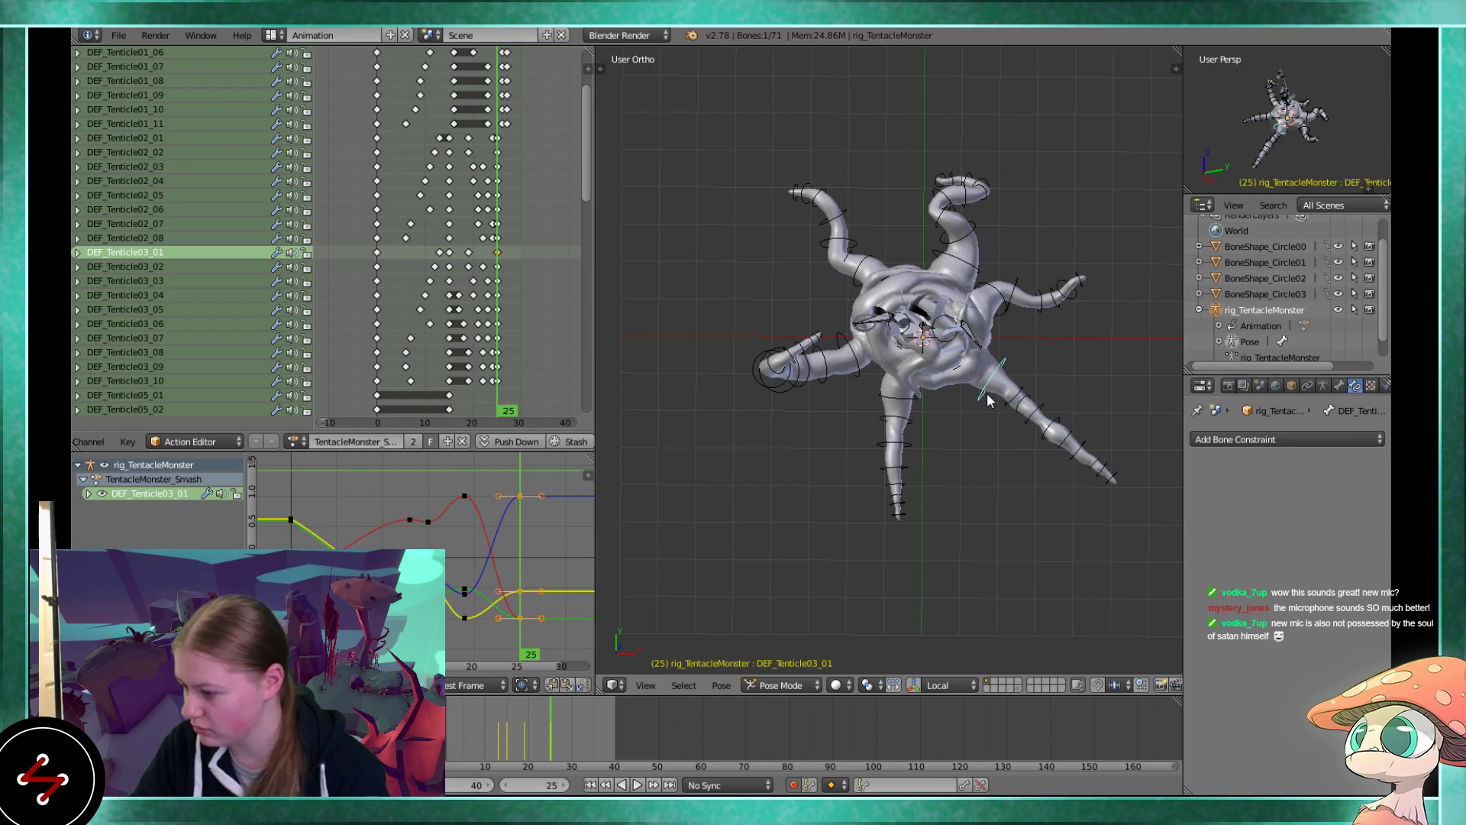
key("b")
left_click_drag(502, 251, 372, 383)
key("shift+Left")
key("alt+a")
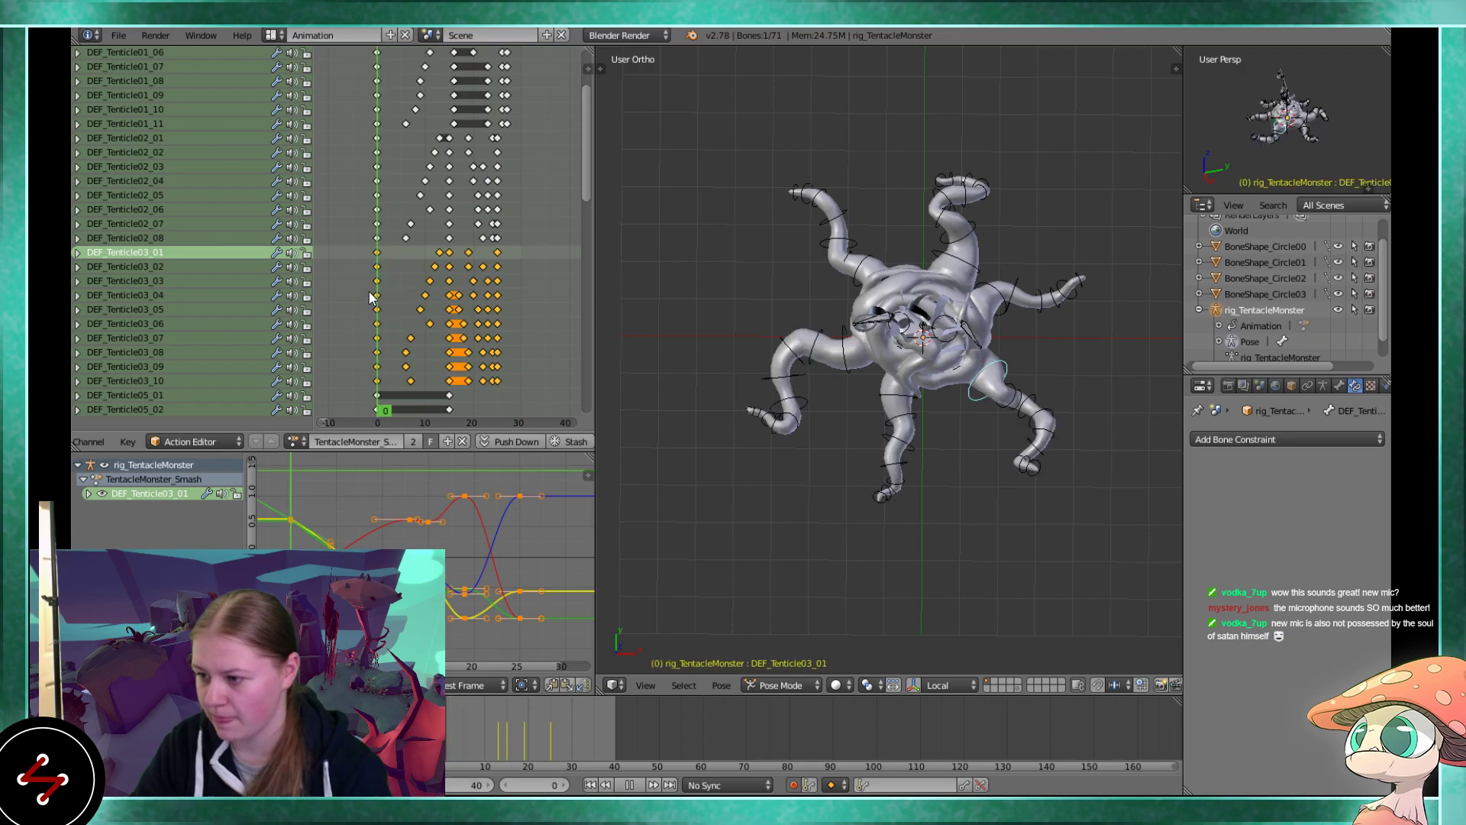
key("s")
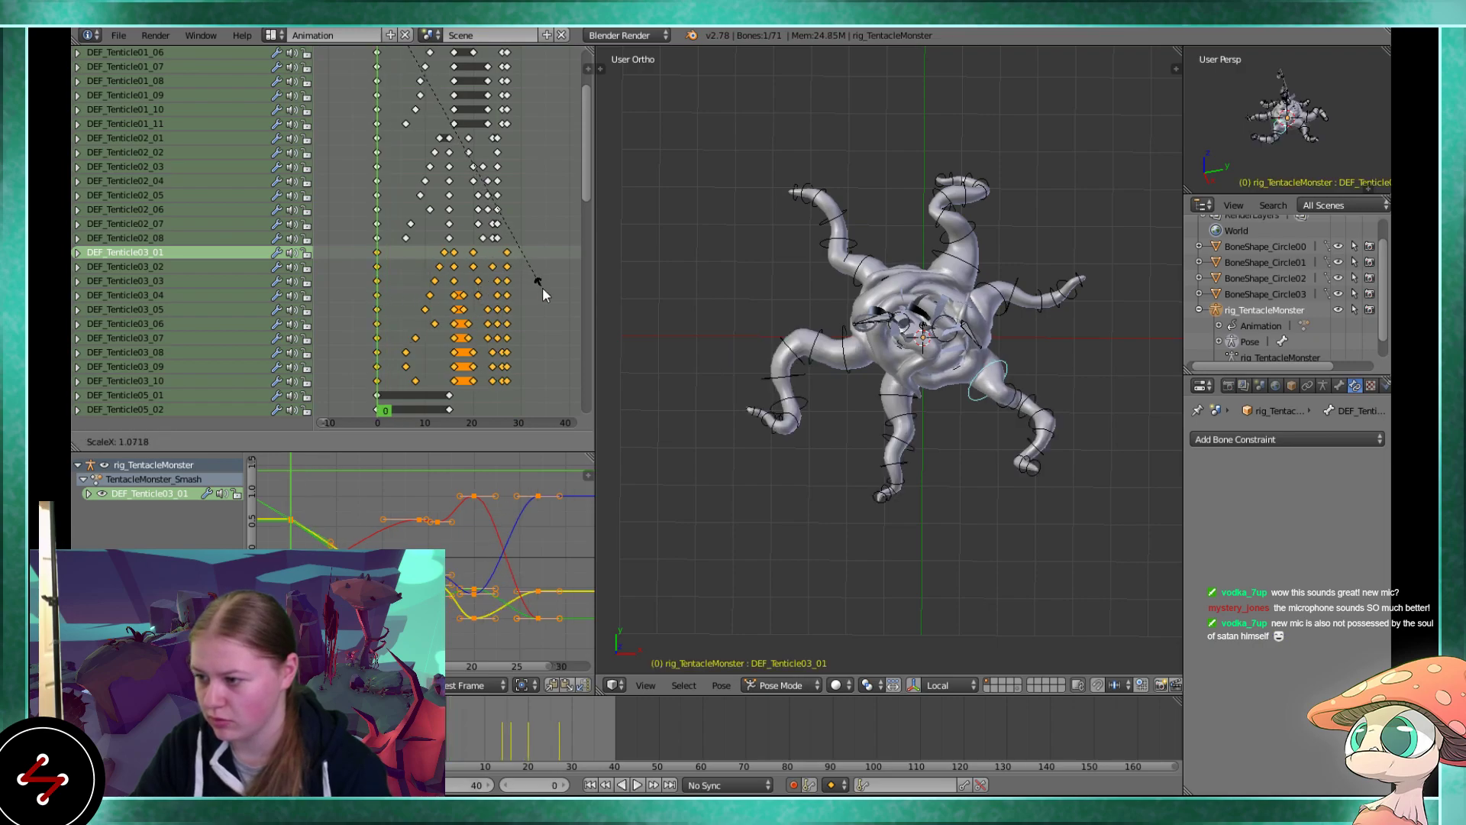
left_click(543, 295)
key("alt+a")
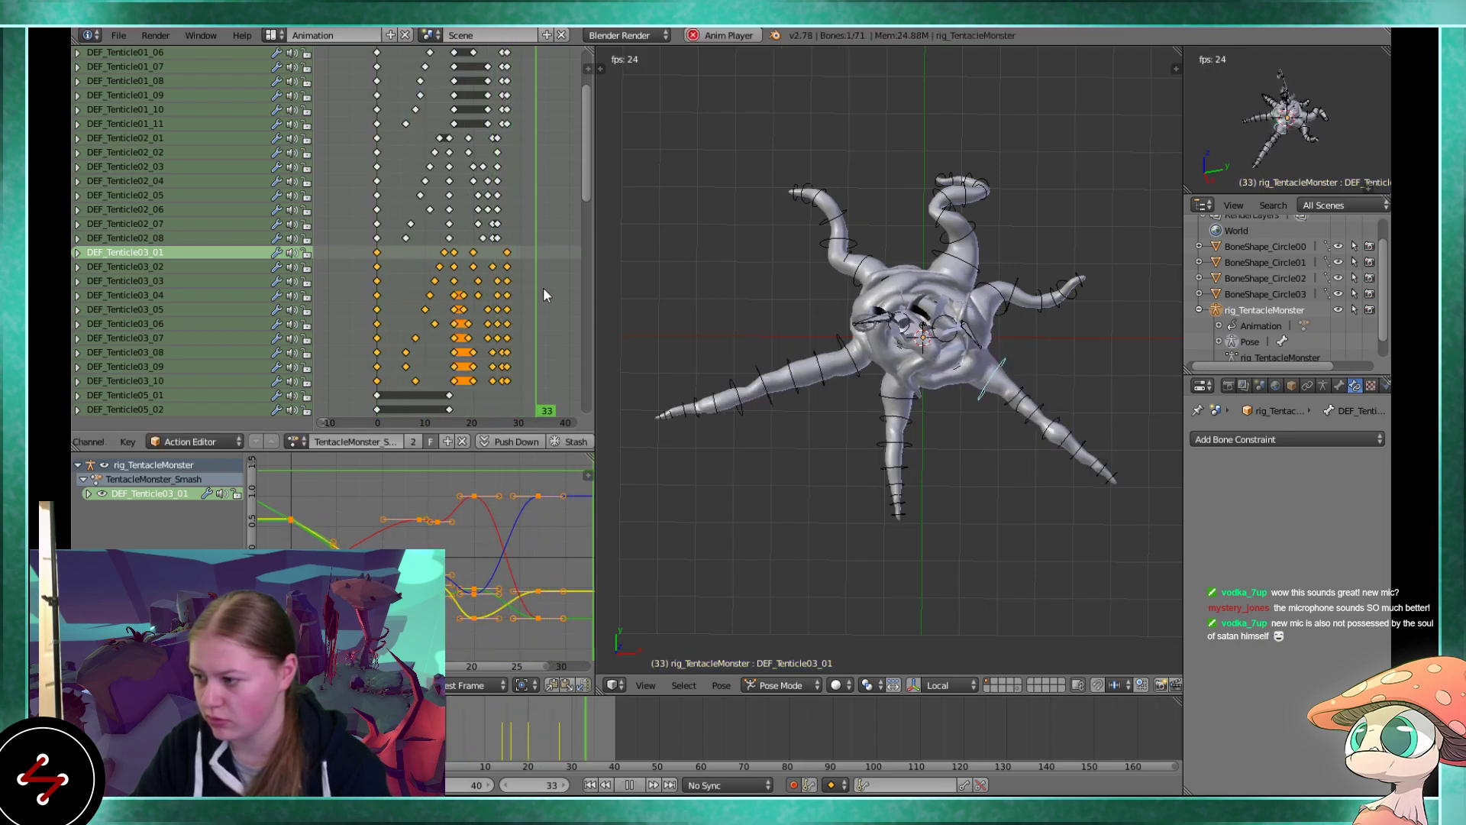
key("Escape")
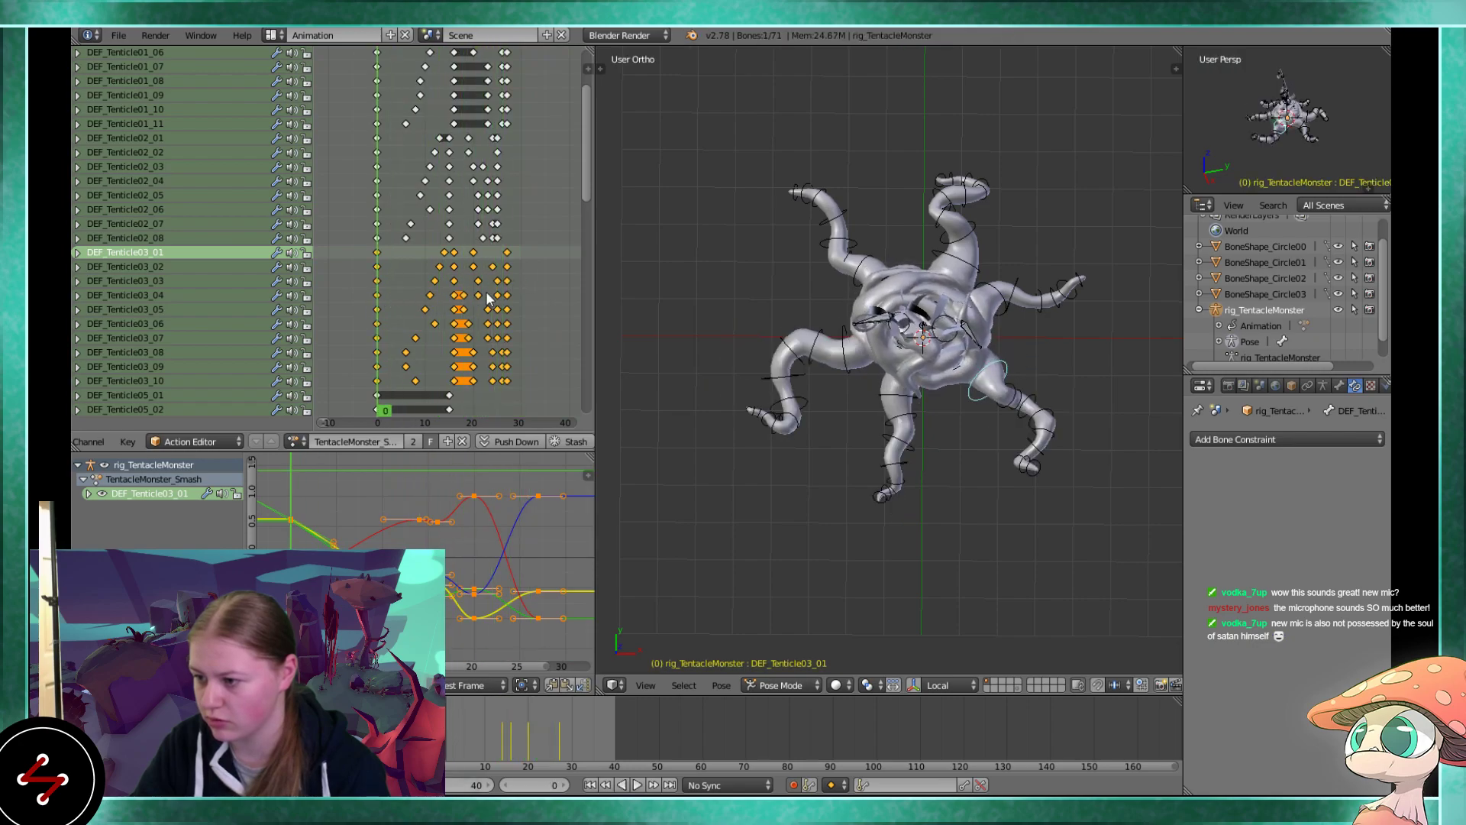
Retime the selected third-tentacle keyframes so the last keys land on frame 26, and replay the smash from above
key("g")
left_click(518, 284)
key("alt+a")
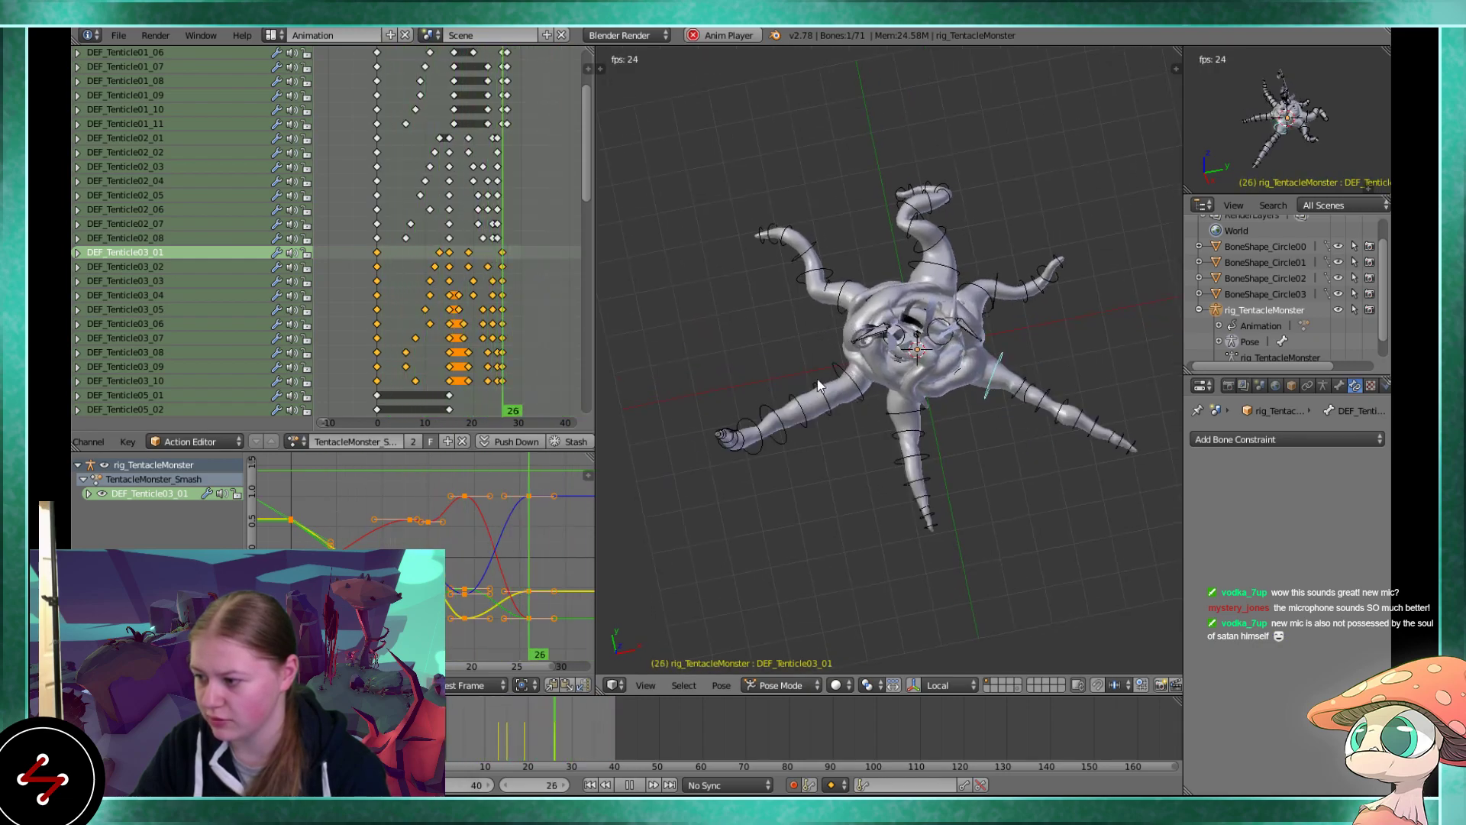
middle_click_drag(840, 387, 802, 423)
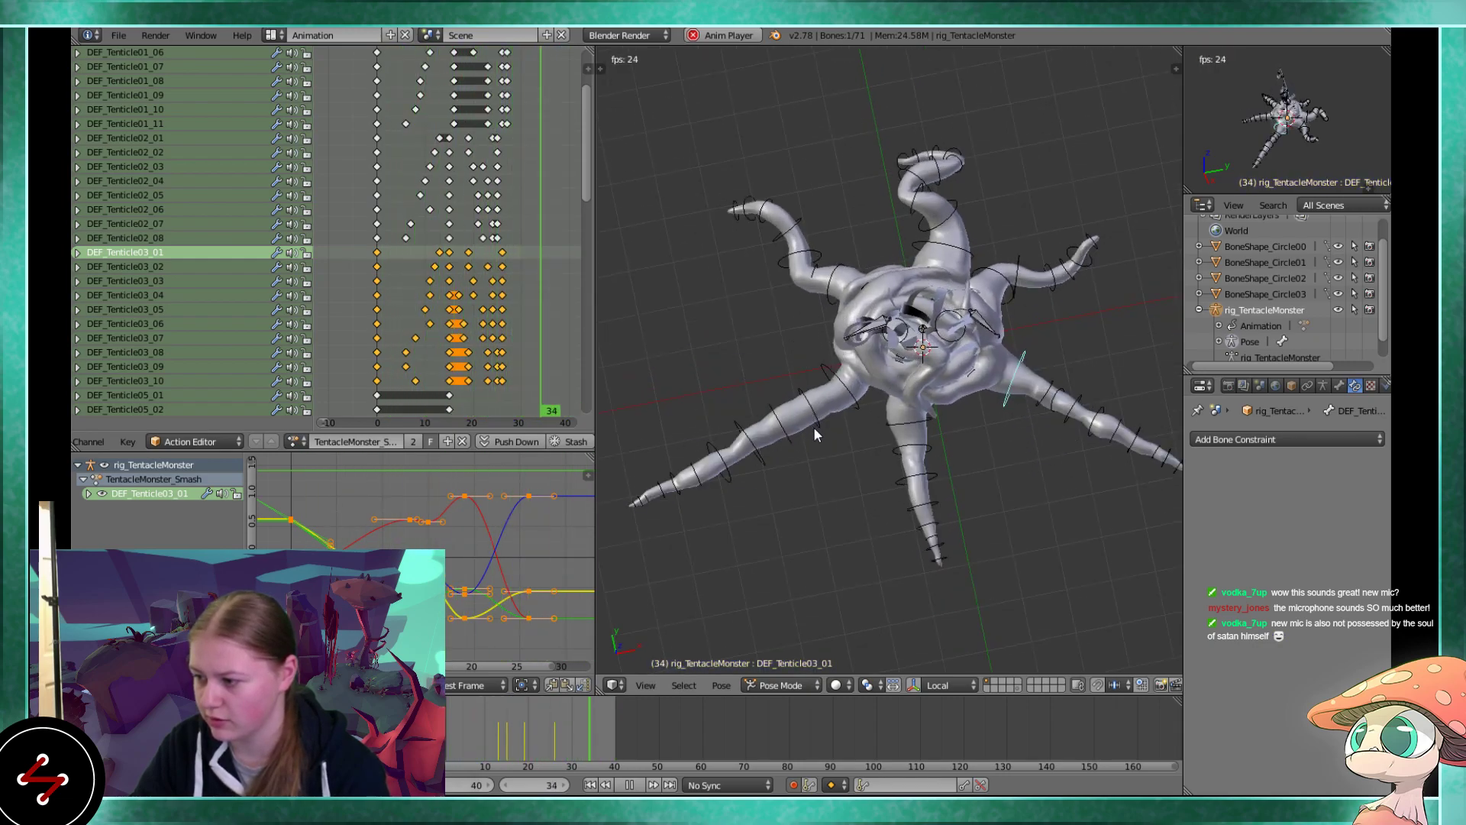
Select DEF_Tenticle01_02 and replay the smash from above and from low front angles to examine the first tentacle's timing
right_click(814, 427)
key("alt+a")
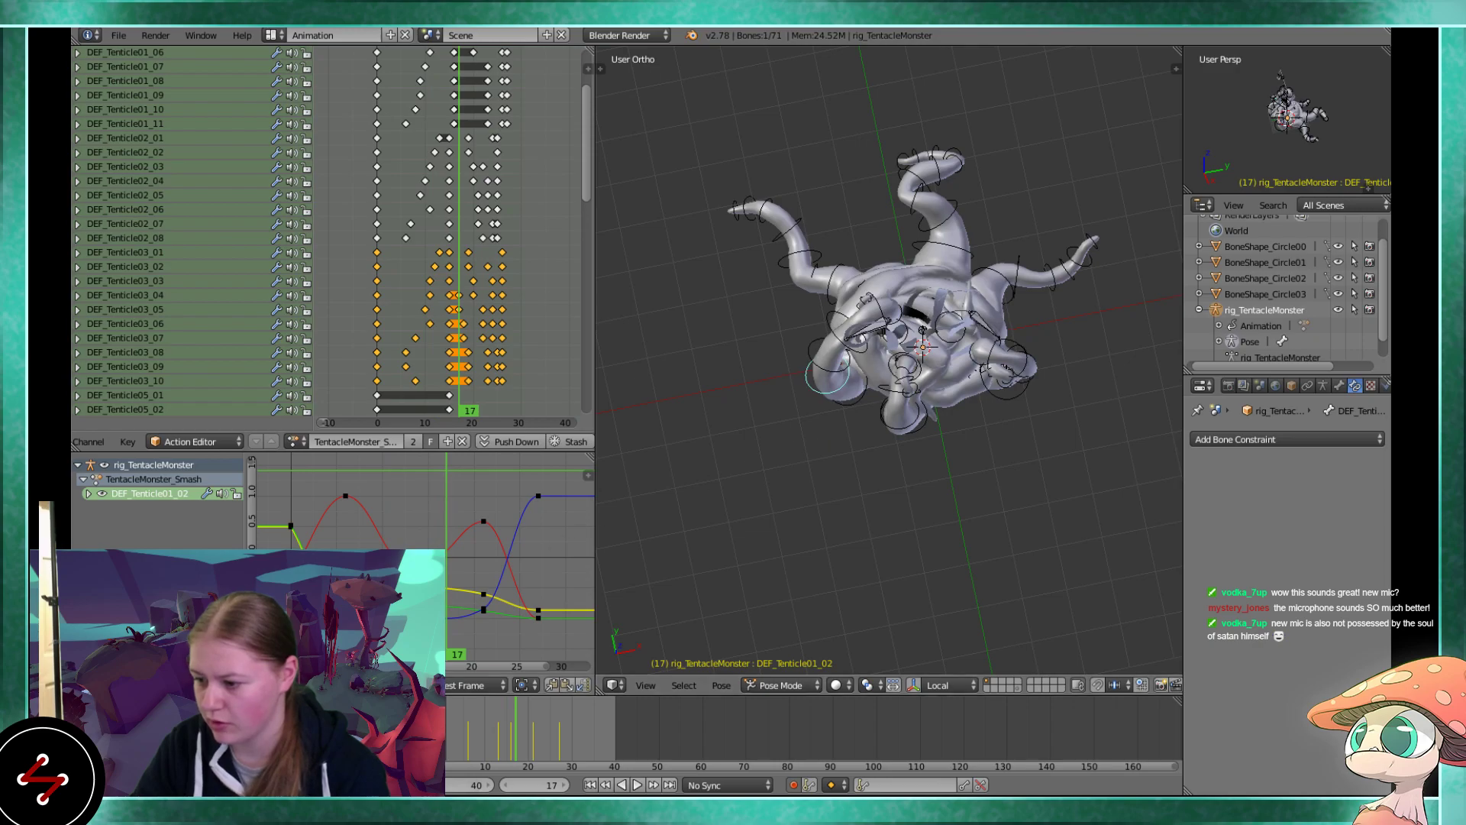
key("alt+a")
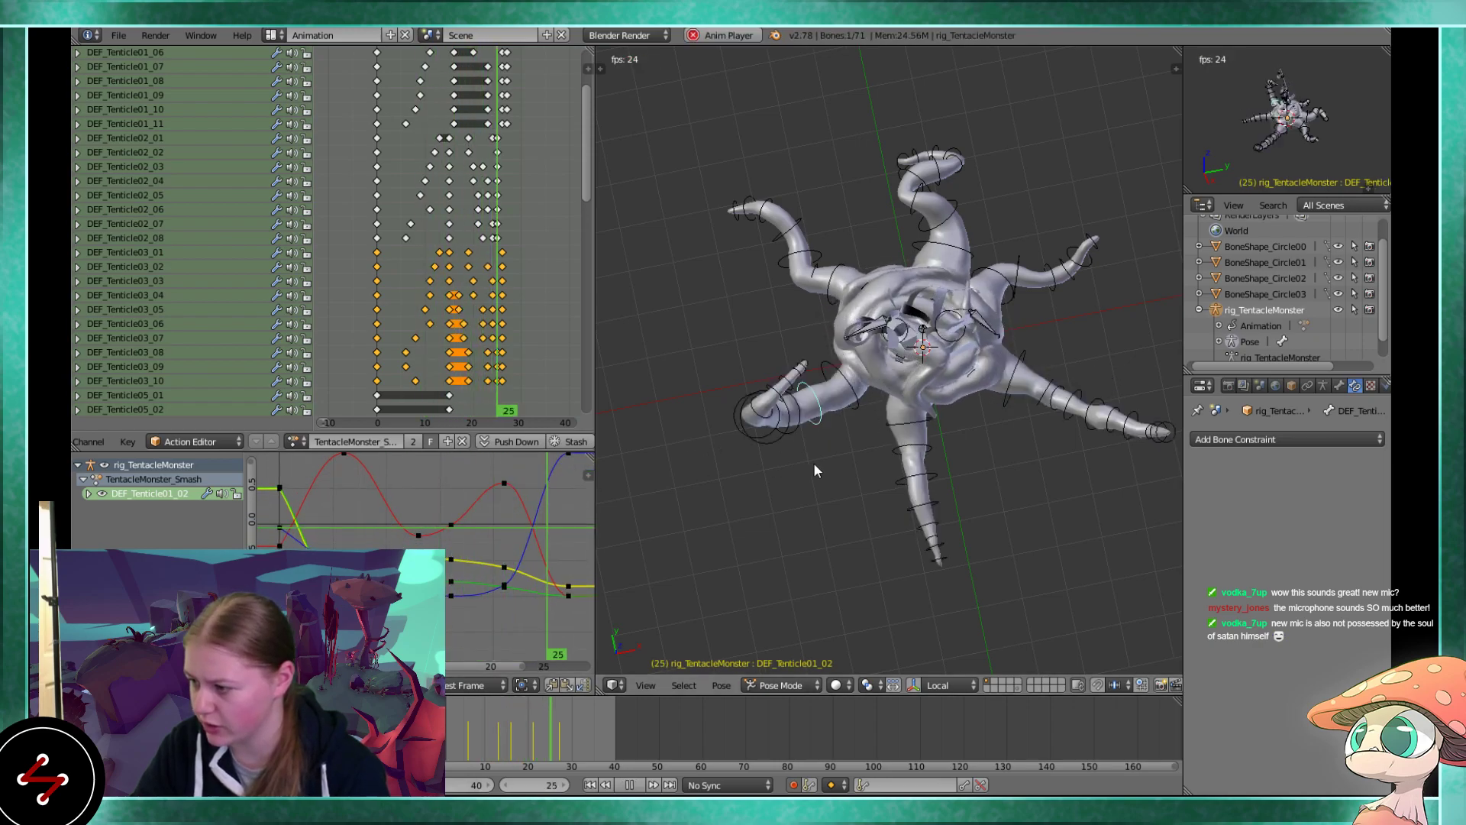
middle_click_drag(813, 462, 773, 430)
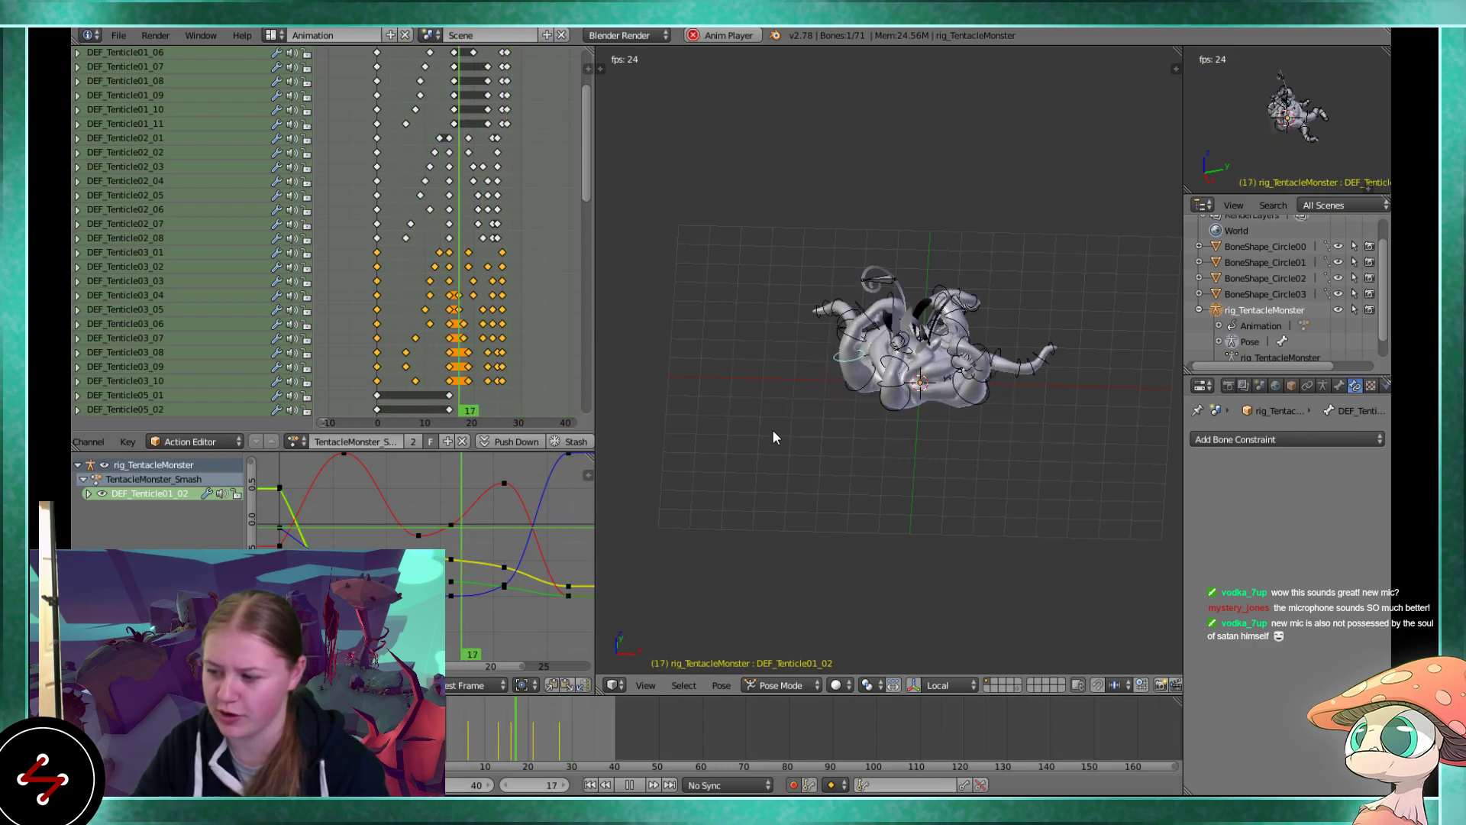
middle_click_drag(772, 430, 881, 478)
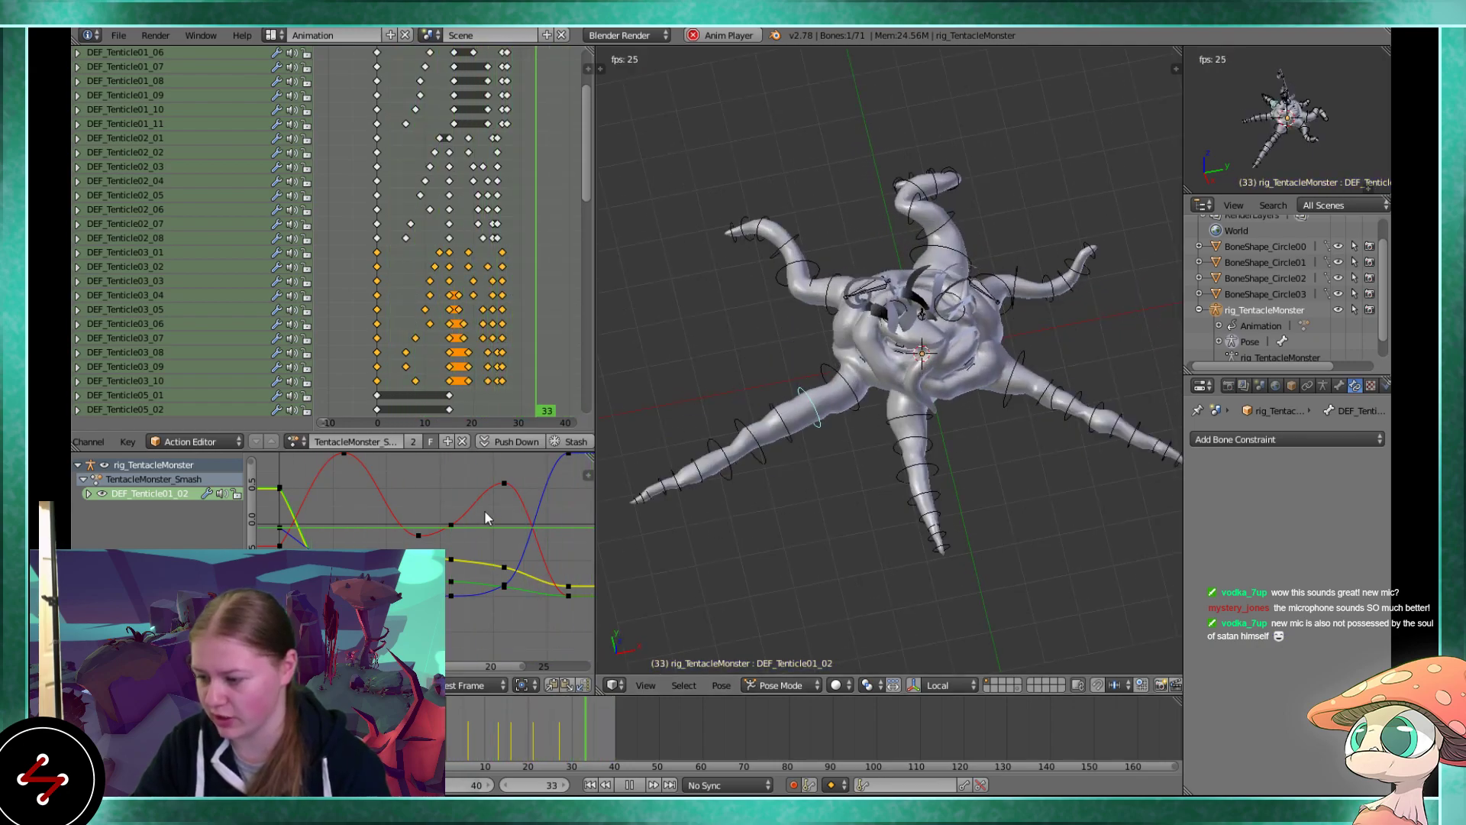
right_click(505, 568)
scroll(774, 485, "down", 2)
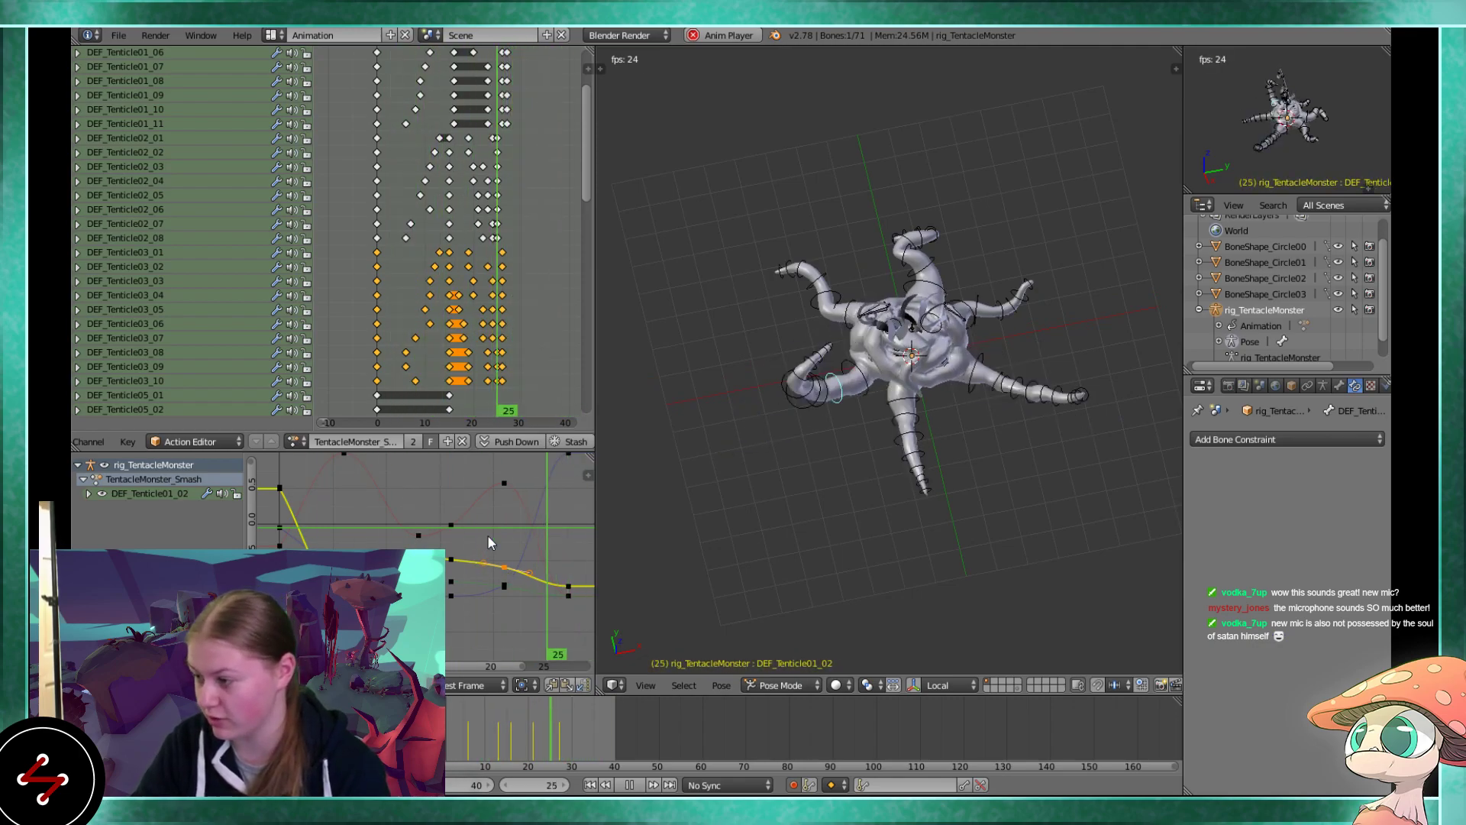
middle_click_drag(799, 510, 848, 348)
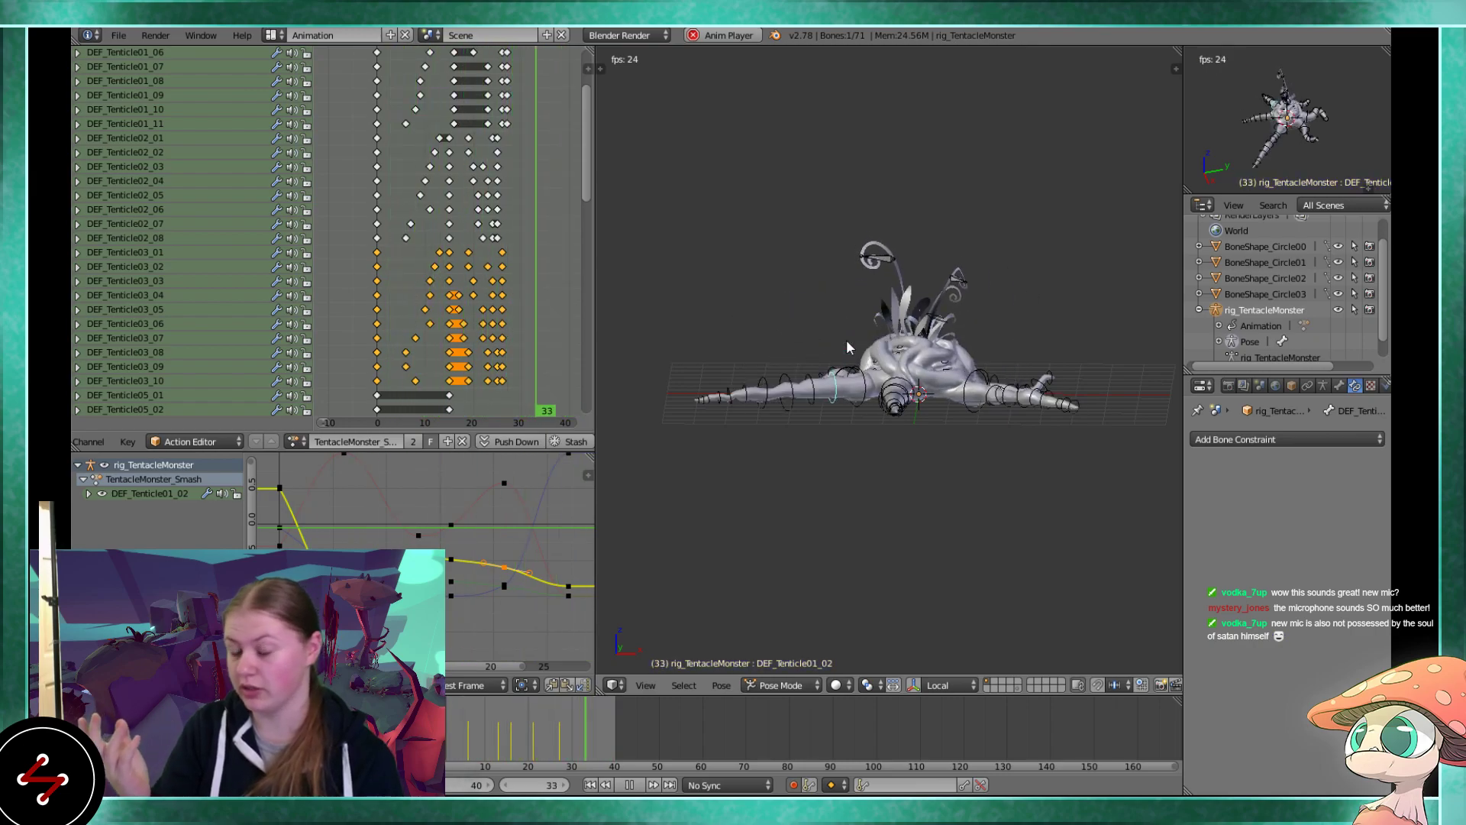
key("Escape")
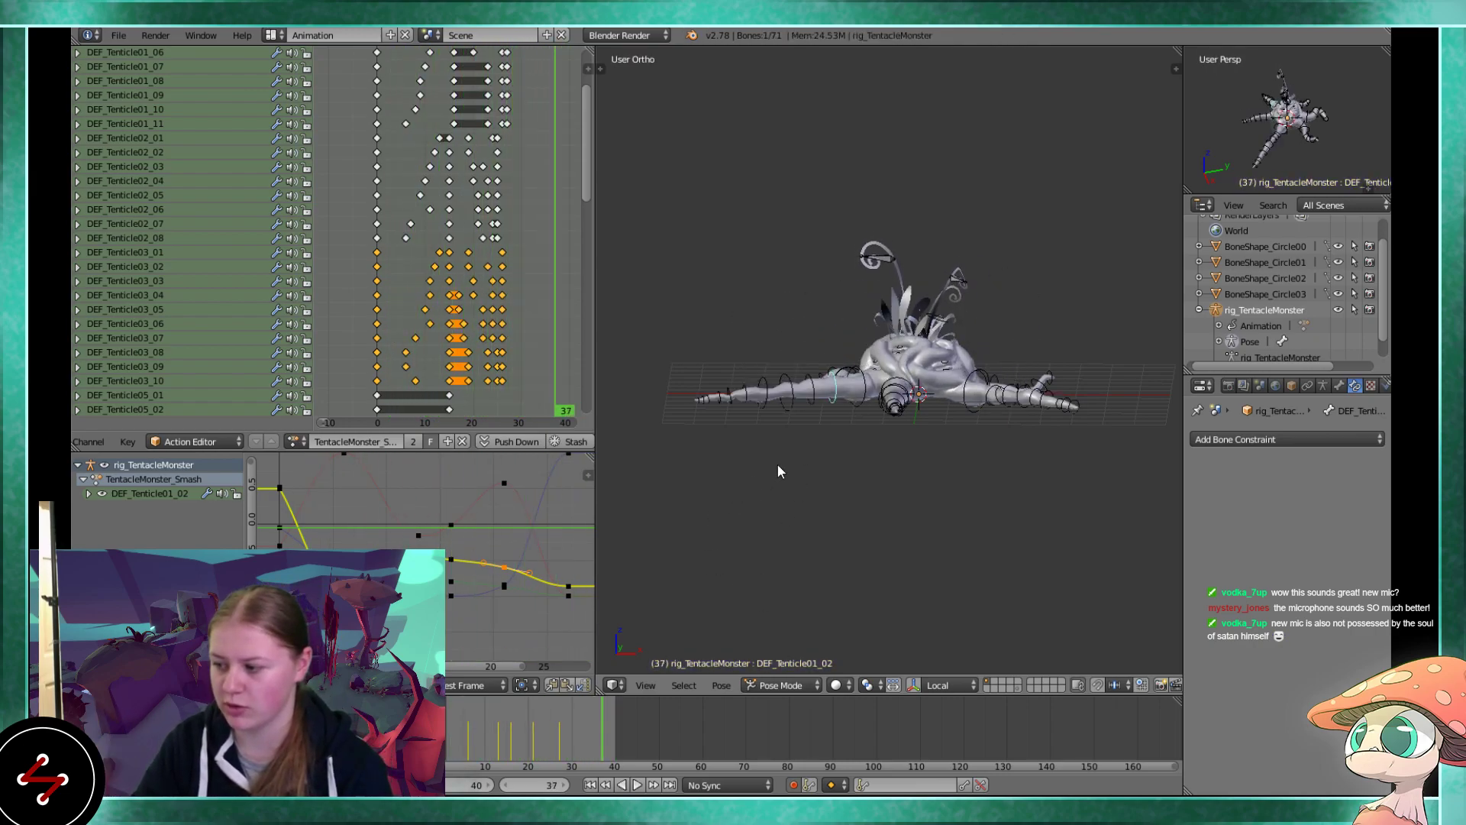
Move the closing keyframes of DEF_Tenticle01_01 to 01_11 one frame earlier so the last keys land on frame 26, and replay
left_click(375, 322)
key("Home")
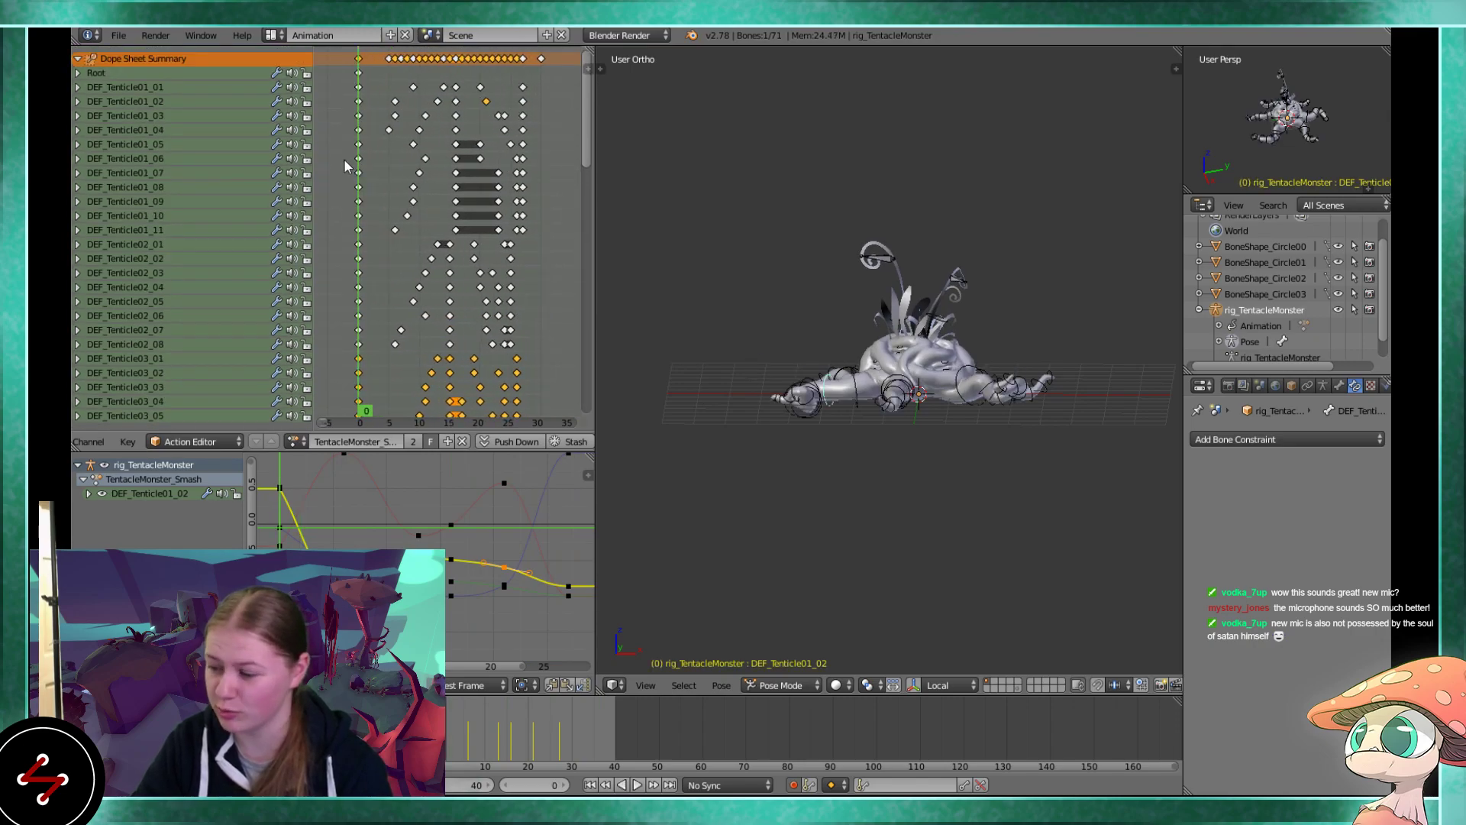
key("alt+a")
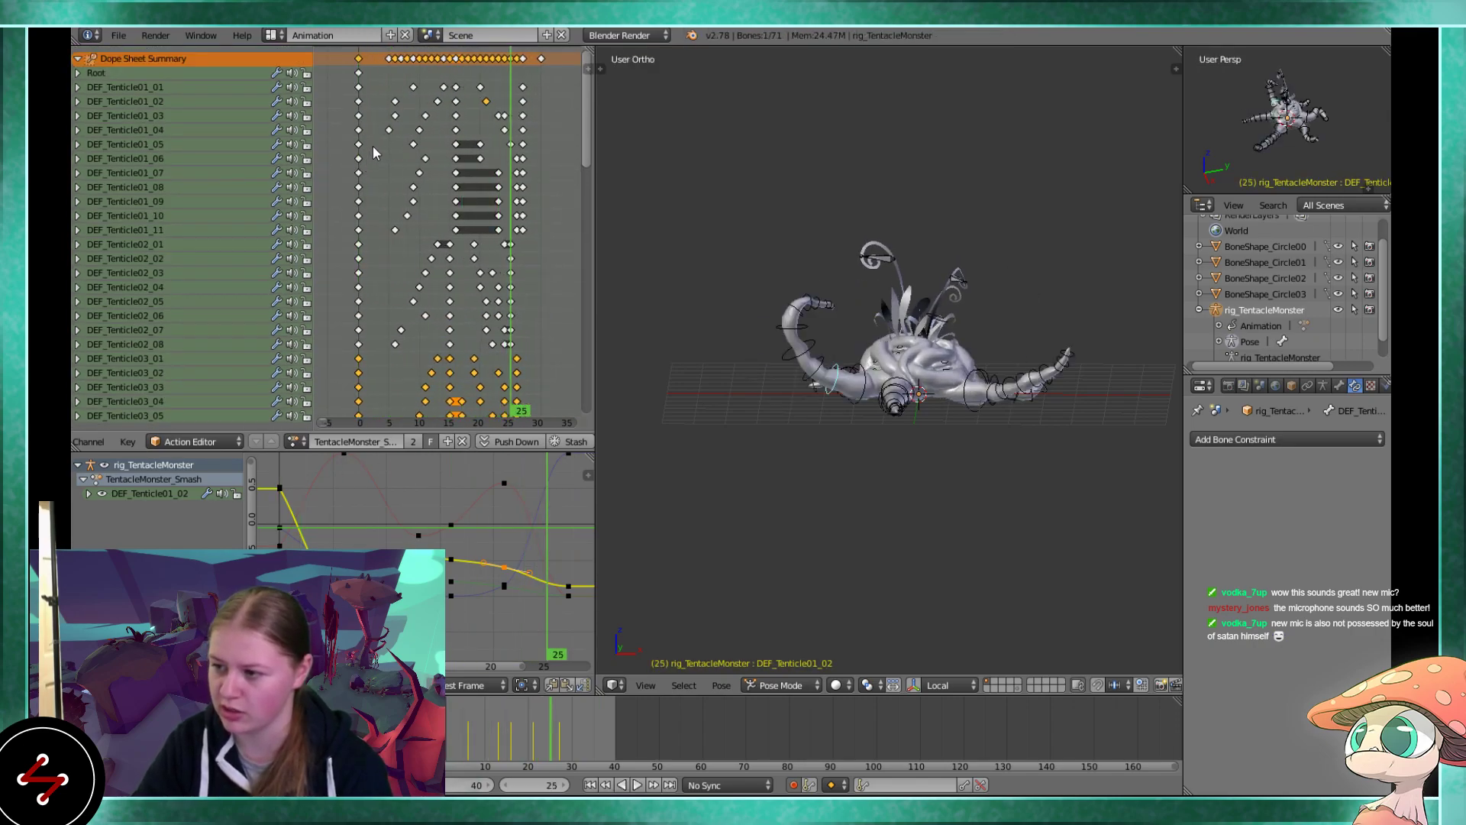
key("alt+a")
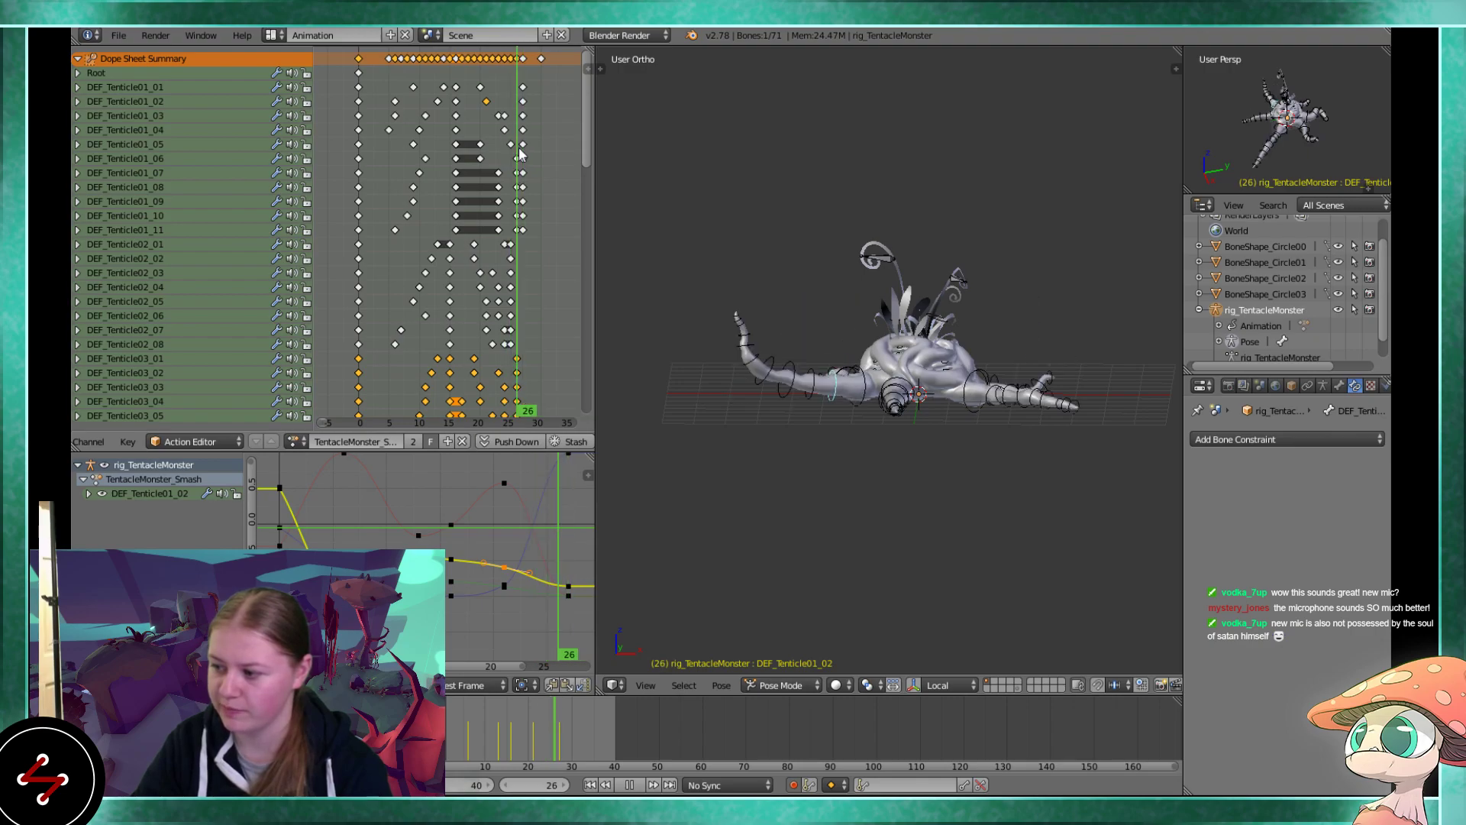
key("alt+a")
scroll(527, 130, "up", 3)
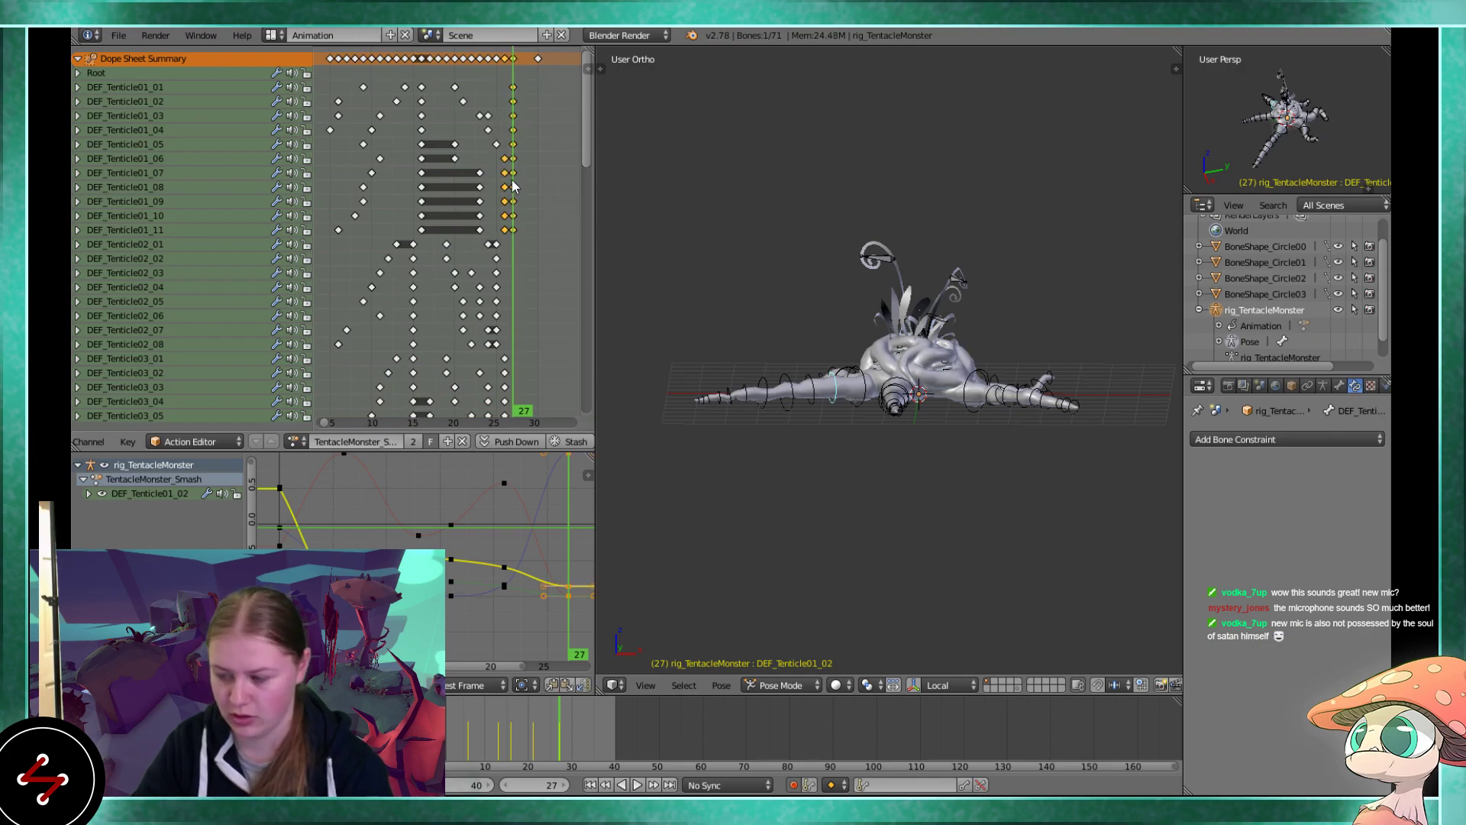
key("Escape")
key("alt+a")
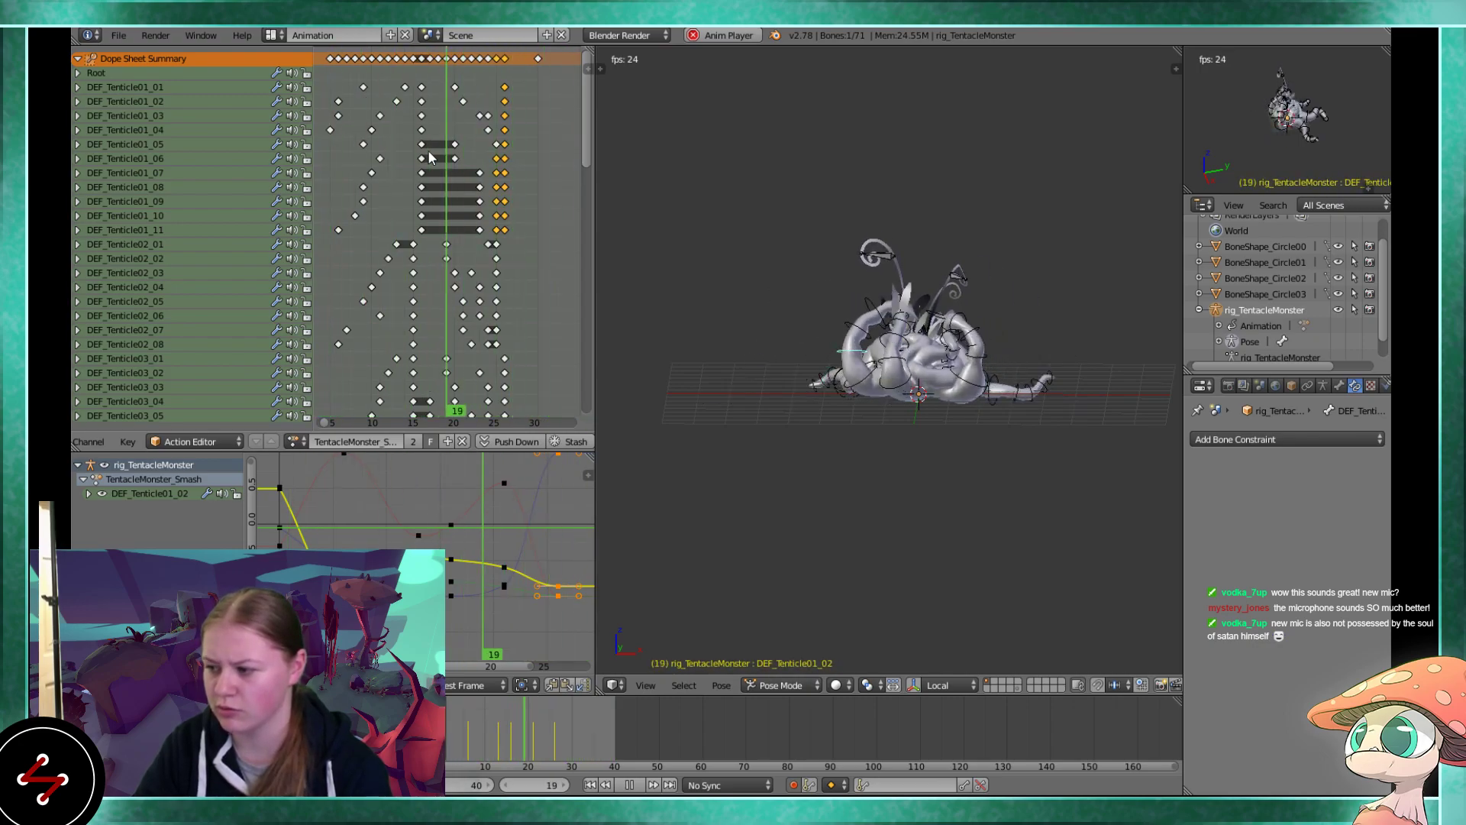
Examine the raised first tentacle from above, replaying the smash and scrubbing through frames 5 to 9
middle_click_drag(940, 336, 863, 503)
key("alt+a")
middle_click_drag(794, 464, 726, 611)
key("alt+a")
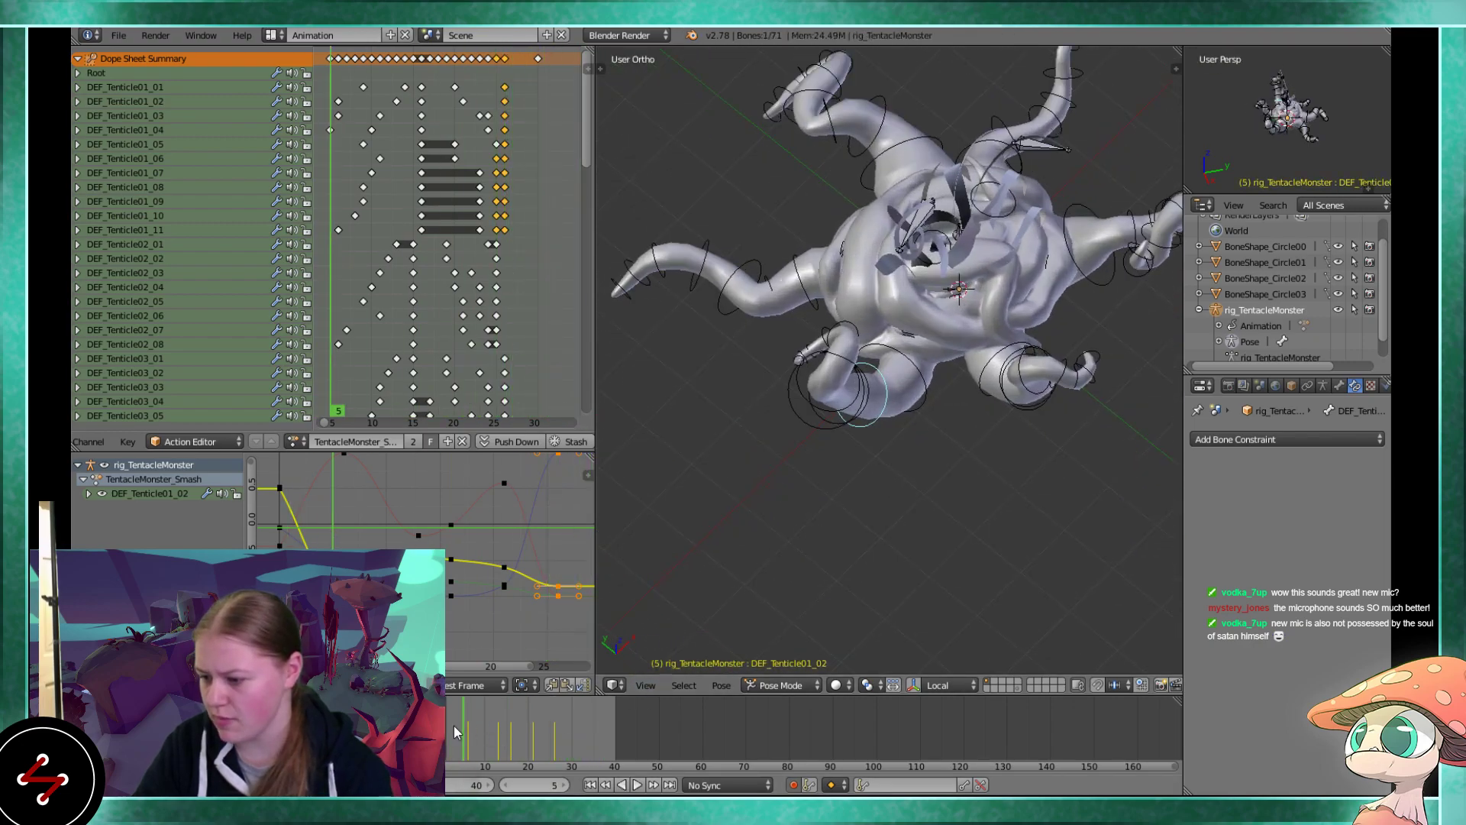
left_click(456, 734)
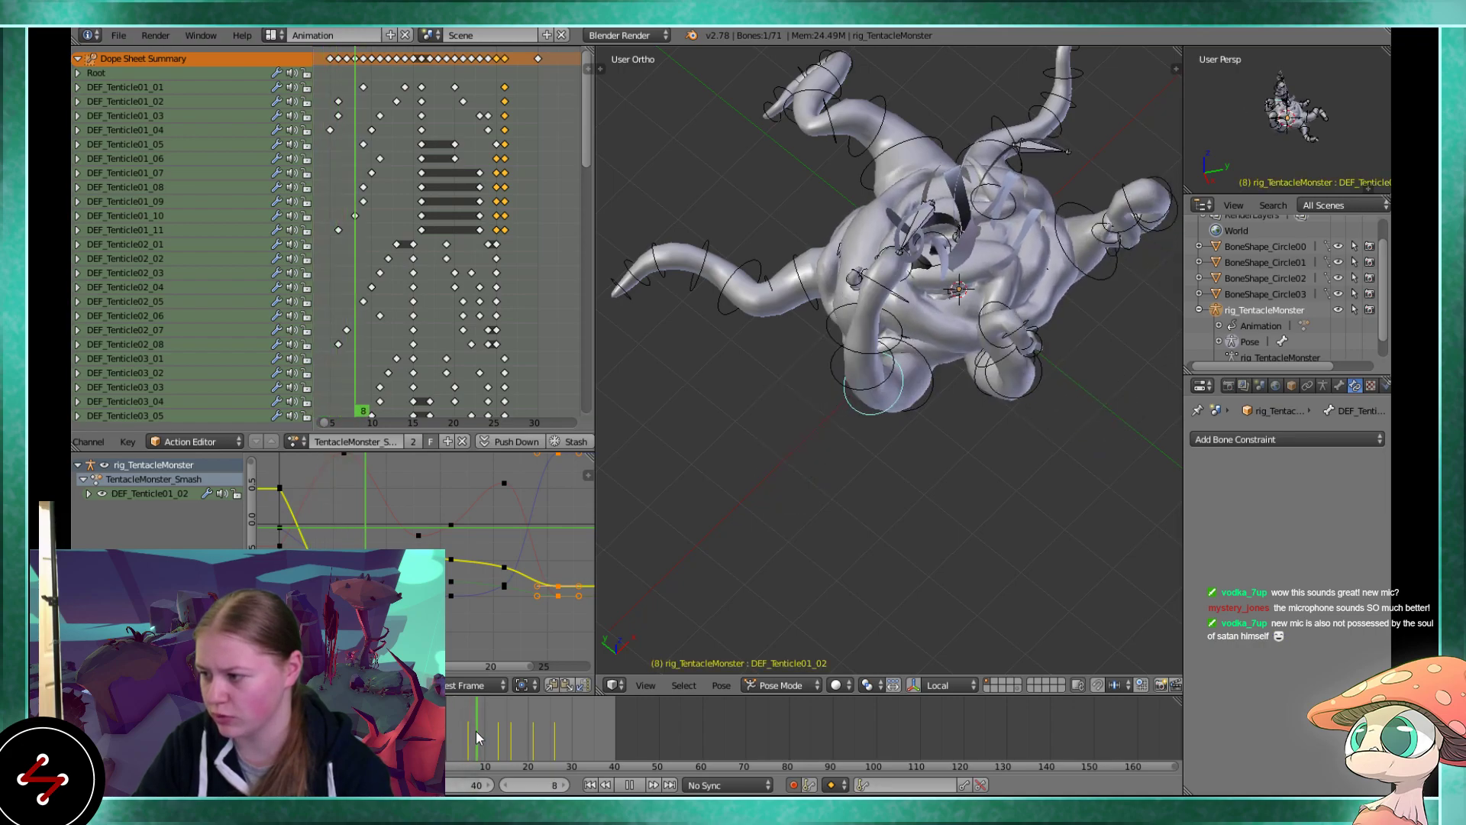
left_click(479, 731)
key("alt+a")
Rotate bone DEF_Tenticle01_03 at frame 11 to adjust the first tentacle's raised pose
right_click(878, 359)
middle_click_drag(878, 359, 781, 442)
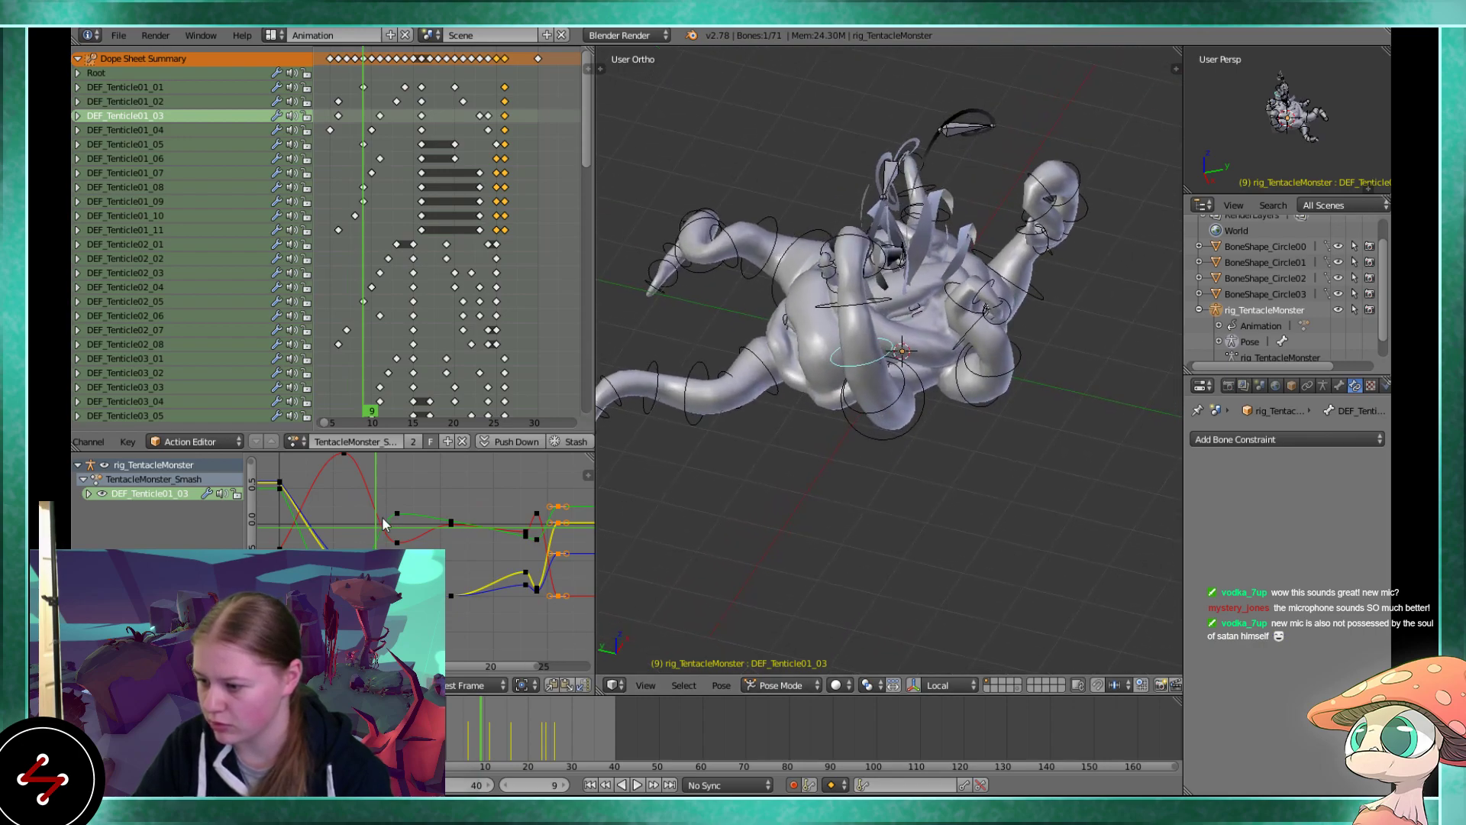
key("Right")
key("Right")
key("r")
left_click(960, 442)
Rotate bone DEF_Tenticle01_04 at frame 10, and scrub to frame 16 to check the curl
right_click(882, 284)
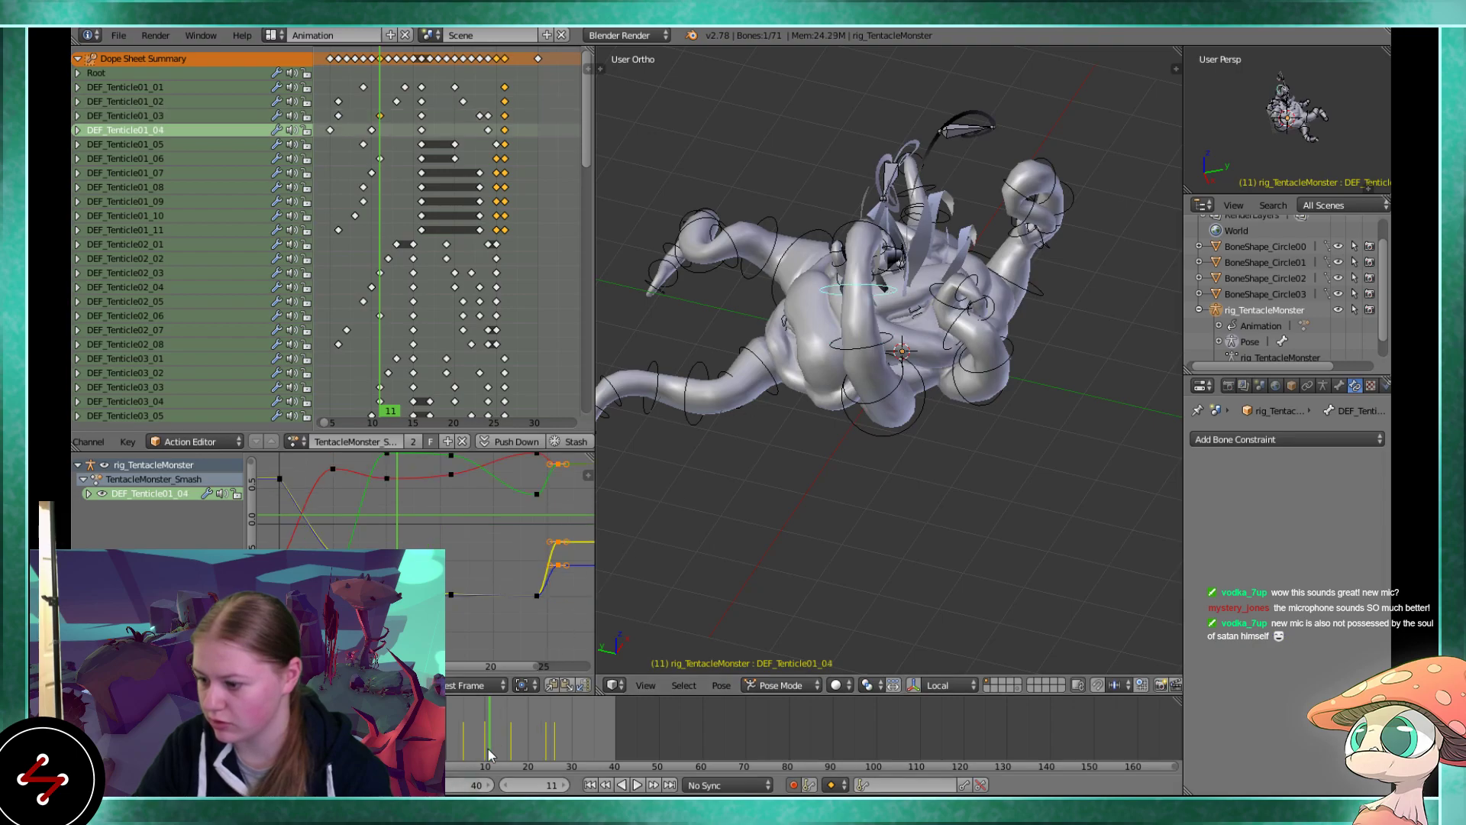
key("Left")
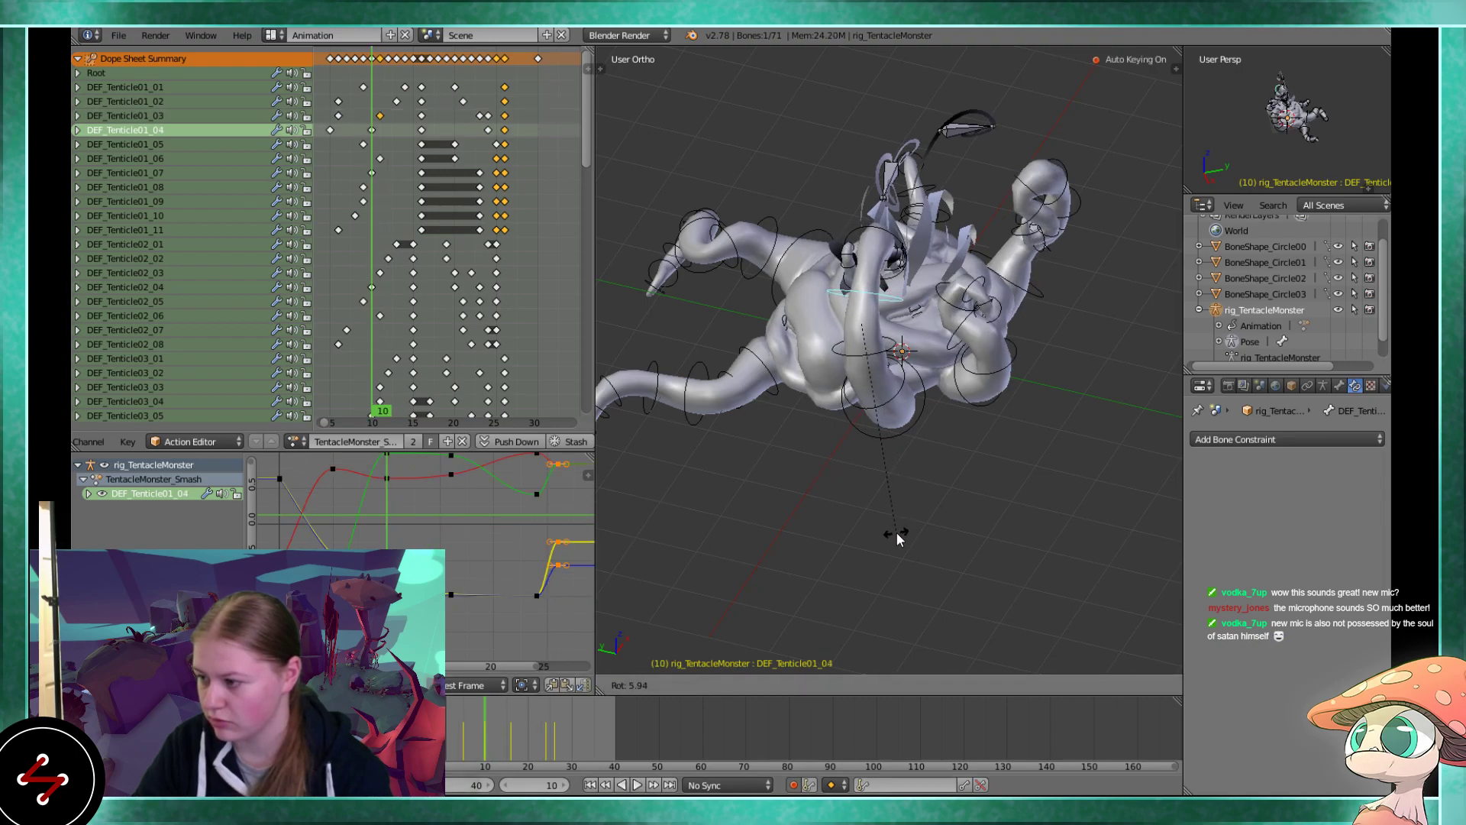
left_click(458, 725)
left_click_drag(458, 725, 511, 716)
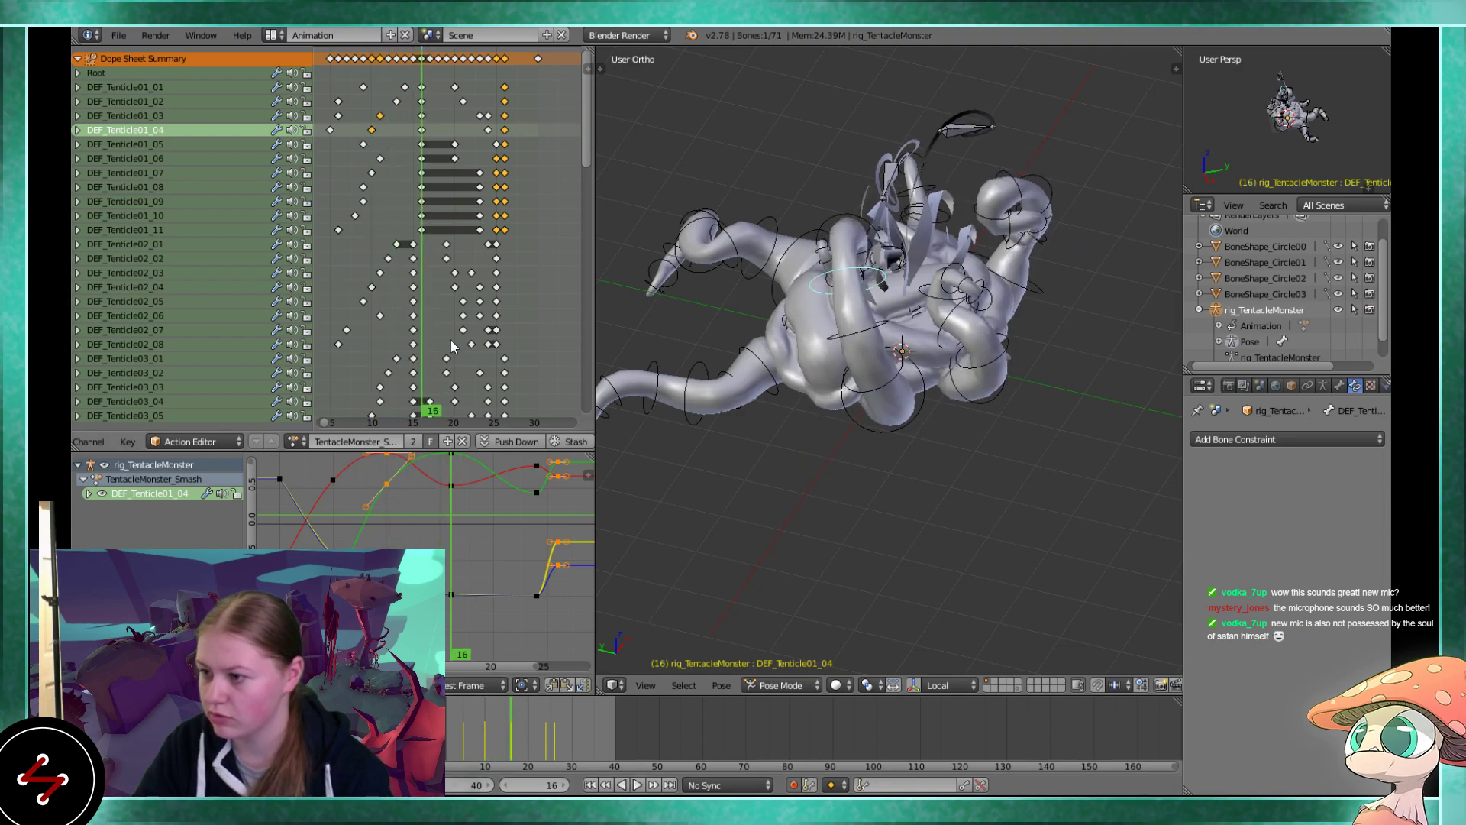
Try rotating DEF_Tenticle01_02 and a neighbouring bone of the first tentacle at frame 16
right_click(900, 386)
key("r")
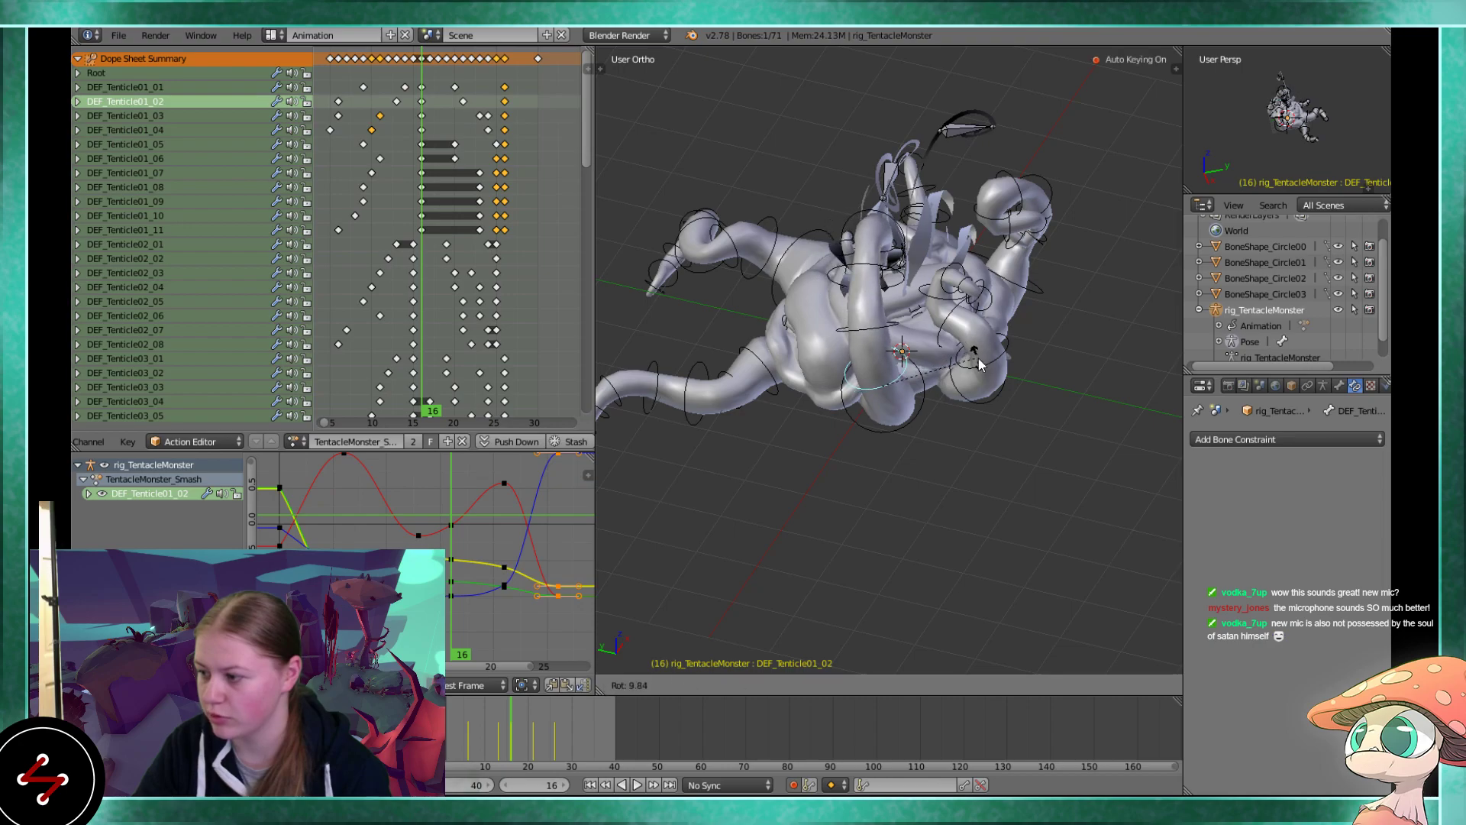
left_click(983, 367)
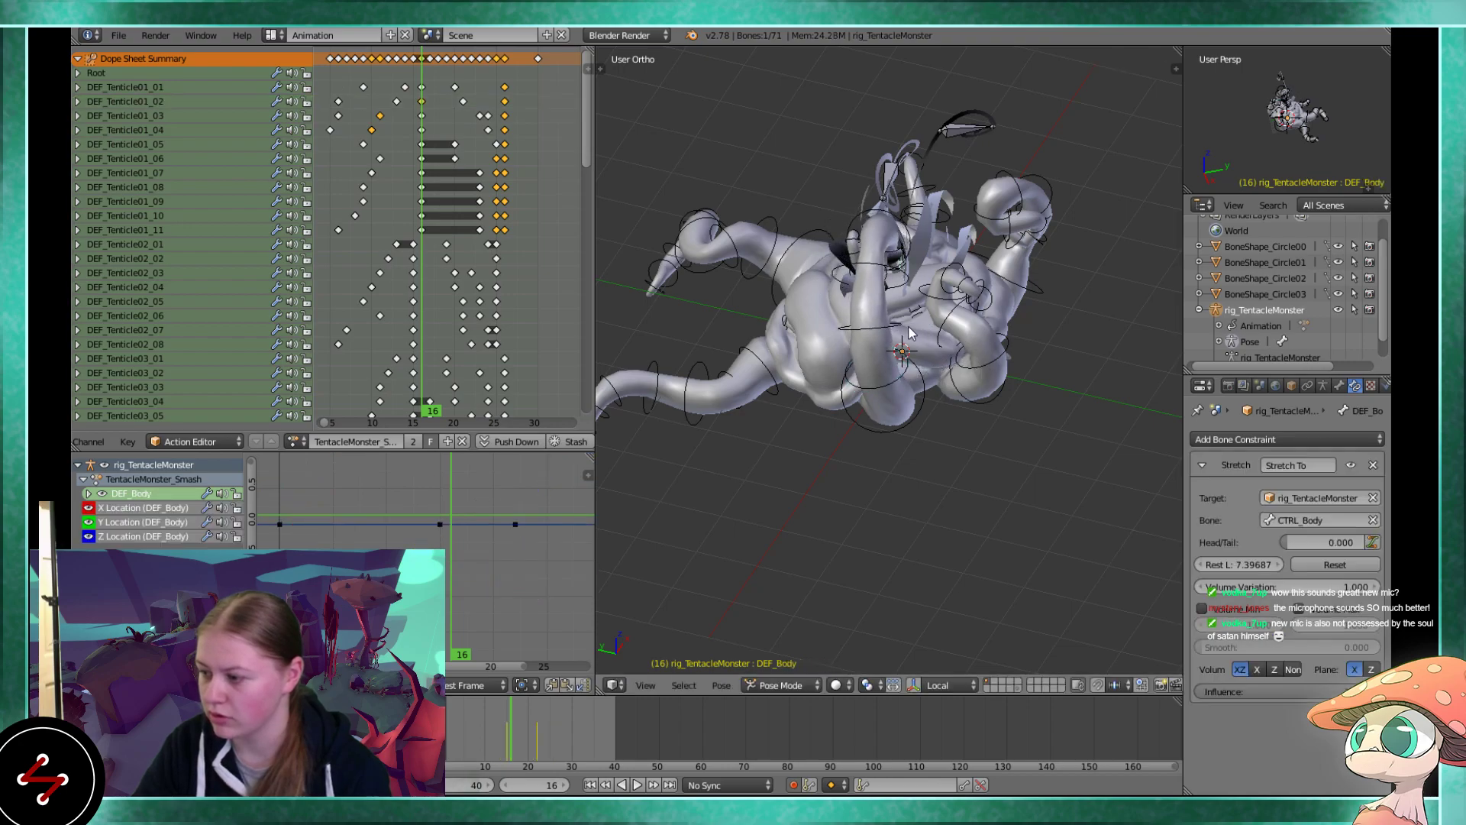
right_click(917, 329)
key("r")
left_click(931, 341)
key("alt+a")
mouse_move(511, 722)
left_mouse_down()
mouse_move(489, 722)
mouse_move(510, 718)
left_mouse_up()
Undo the first tentacle's bone rotations made at frame 16
key("ctrl+z")
key("ctrl+z")
key("ctrl+z")
key("ctrl+z")
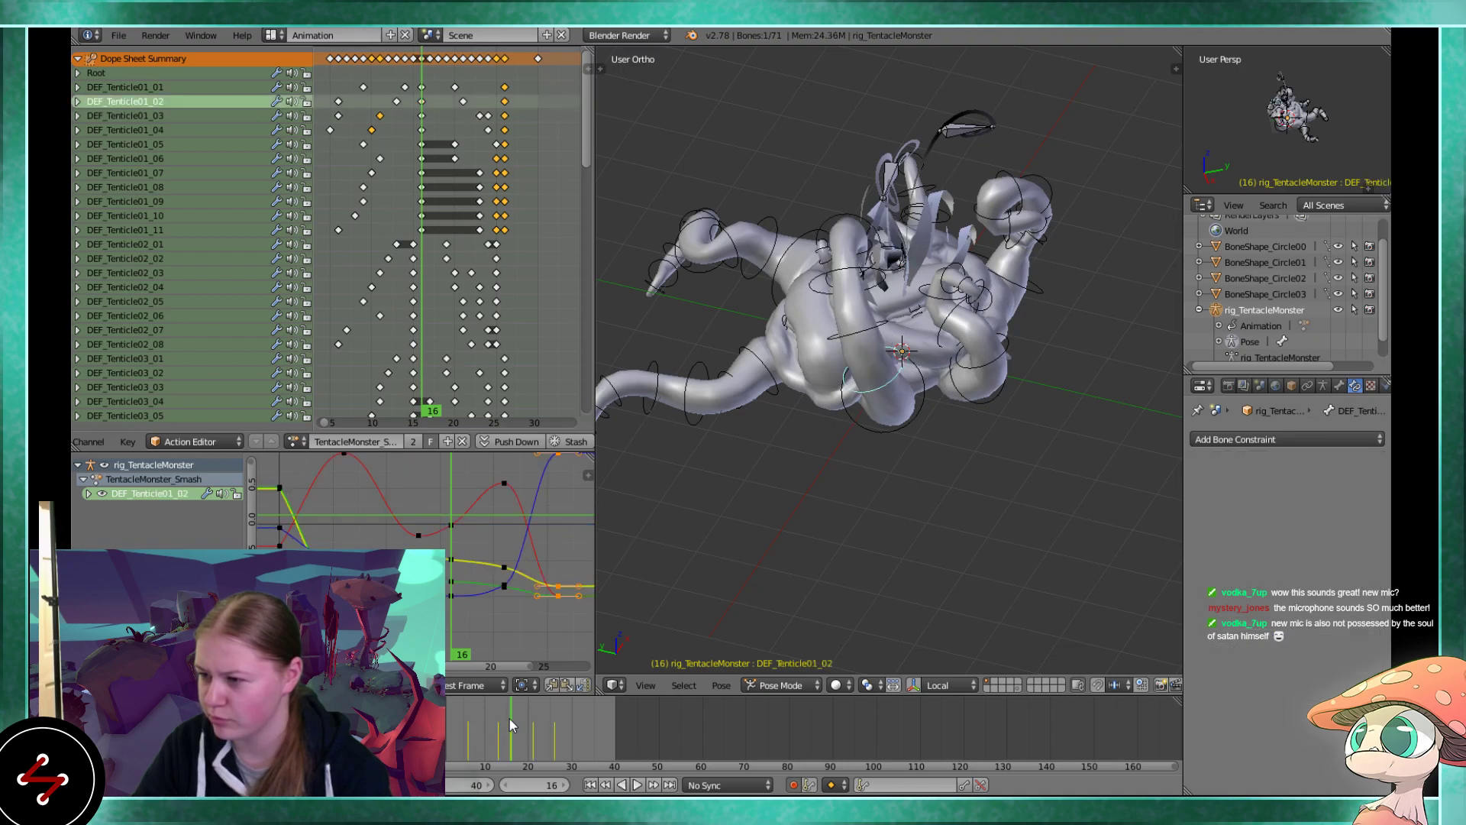
key("ctrl+z")
key("ctrl+z")
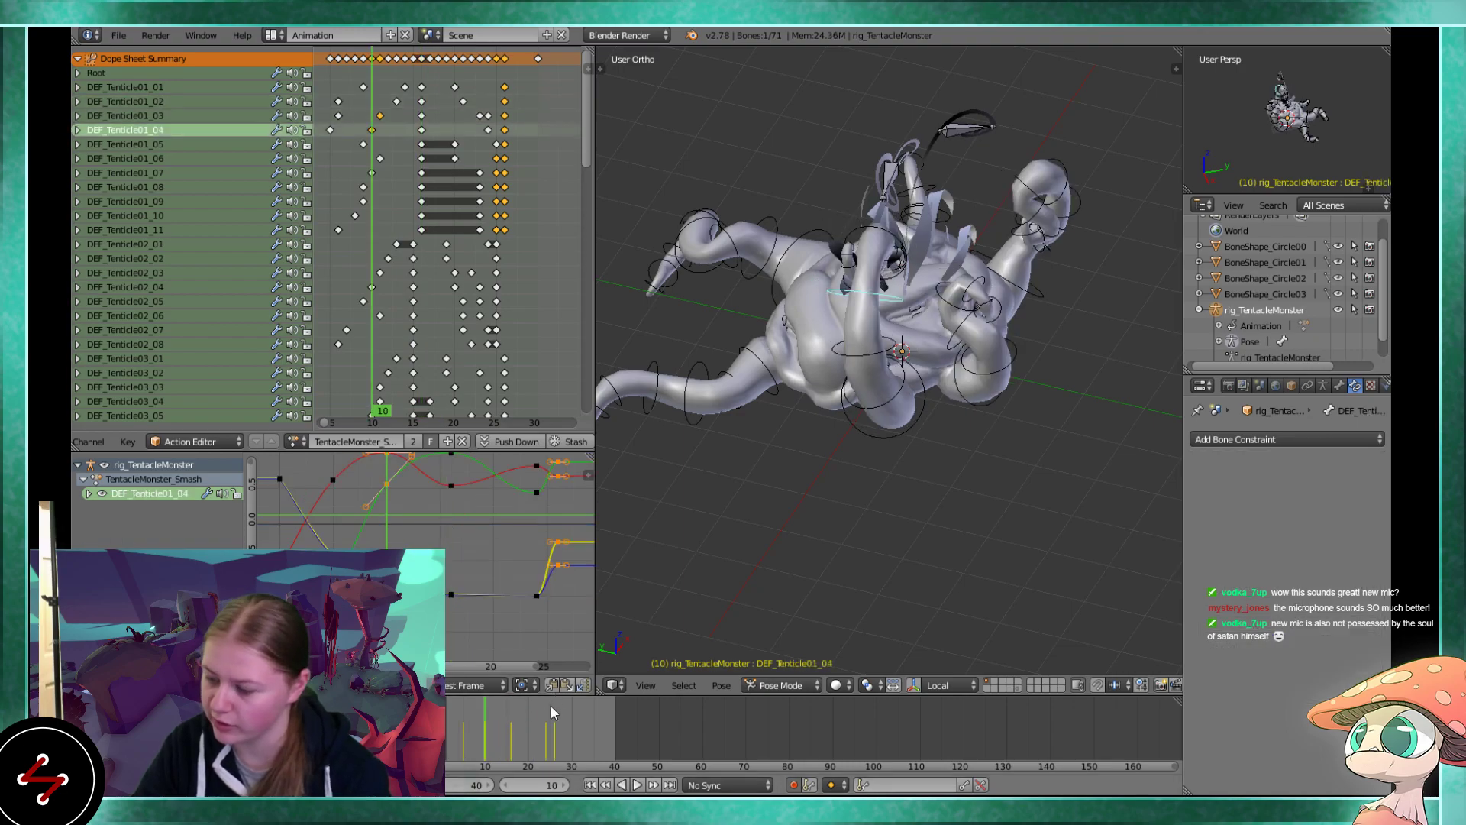
Replay the smash from a low side angle and inspect the monster's body and leaves up close
key("alt+a")
middle_click_drag(685, 480, 800, 393)
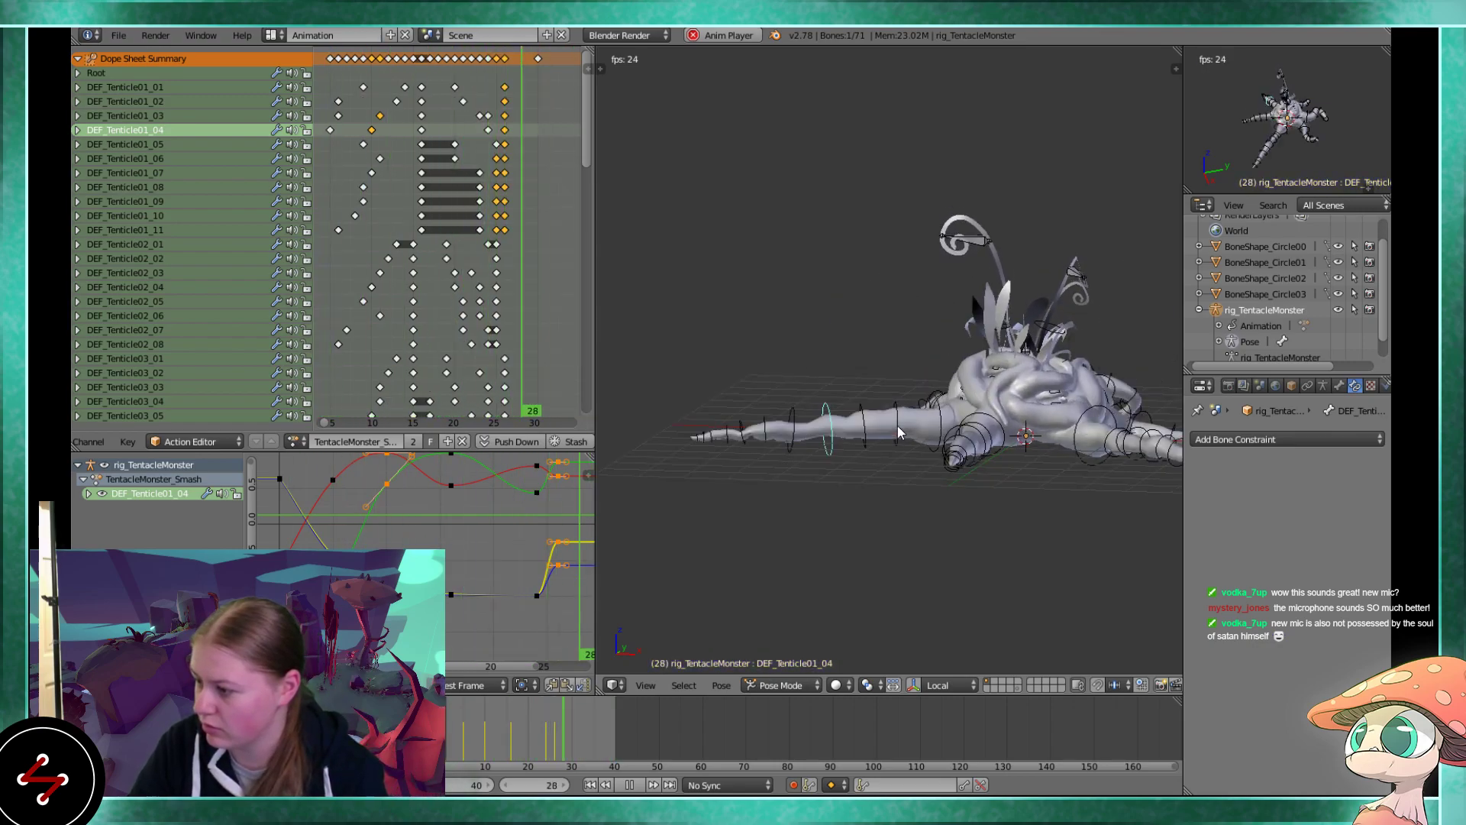
key("alt+a")
middle_click_drag(931, 417, 871, 380)
Try rotating the leaf bones DEF_Leaves02 and DEF_Leaves01 at frame 25
right_click(812, 311)
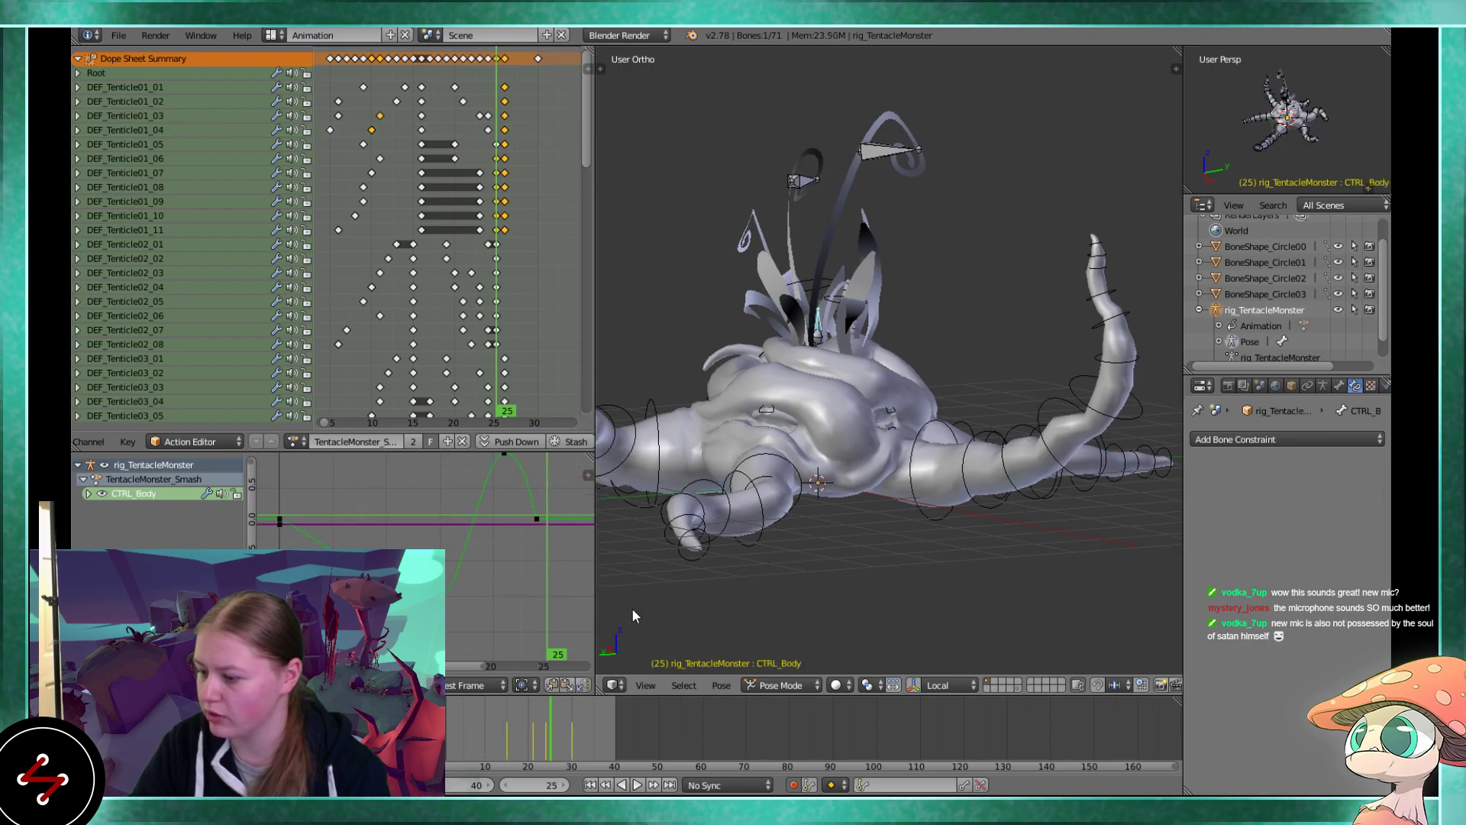
right_click(799, 278)
key("KP_Decimal")
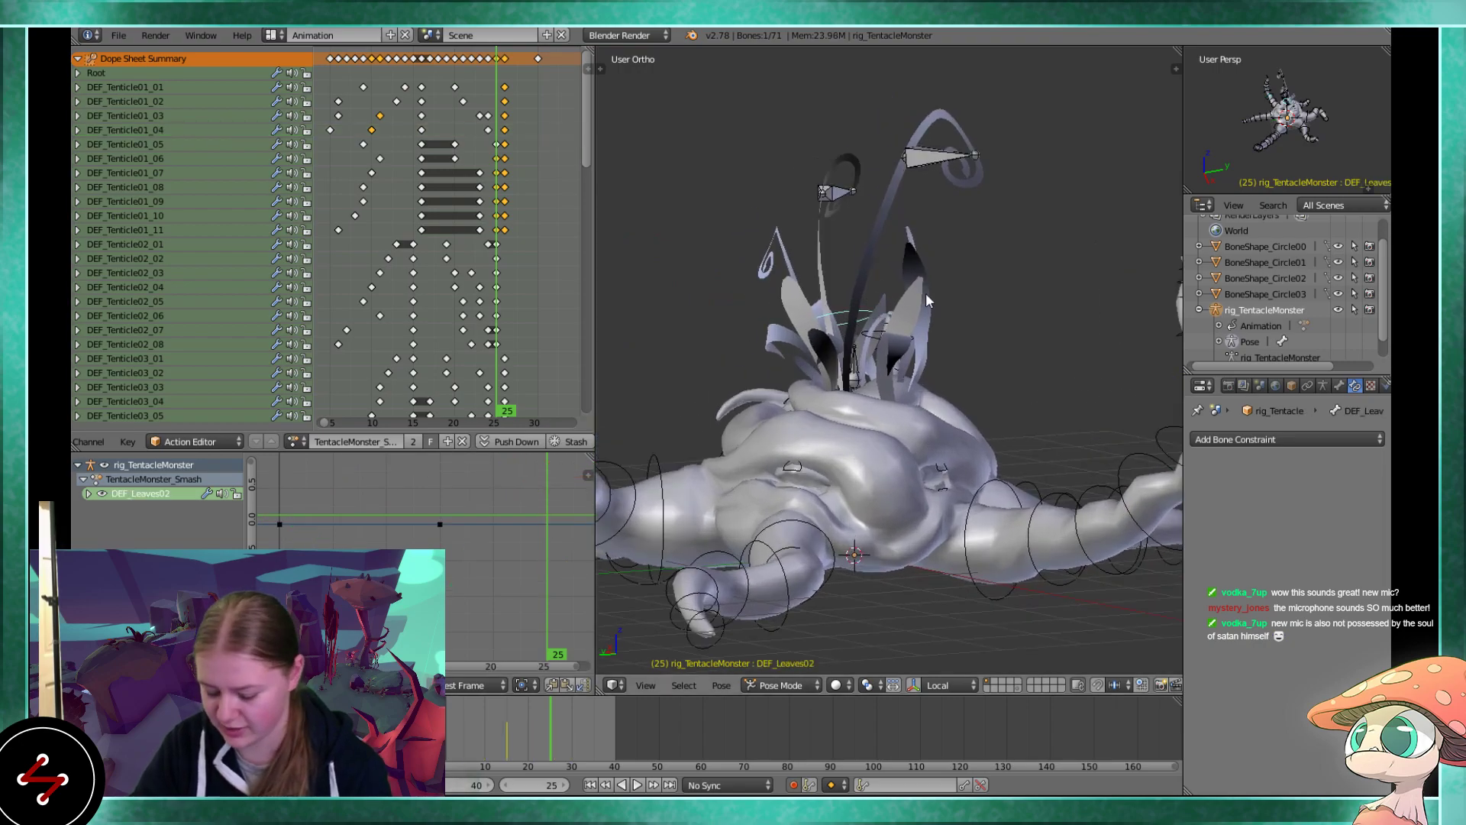
key("g")
left_click(905, 246)
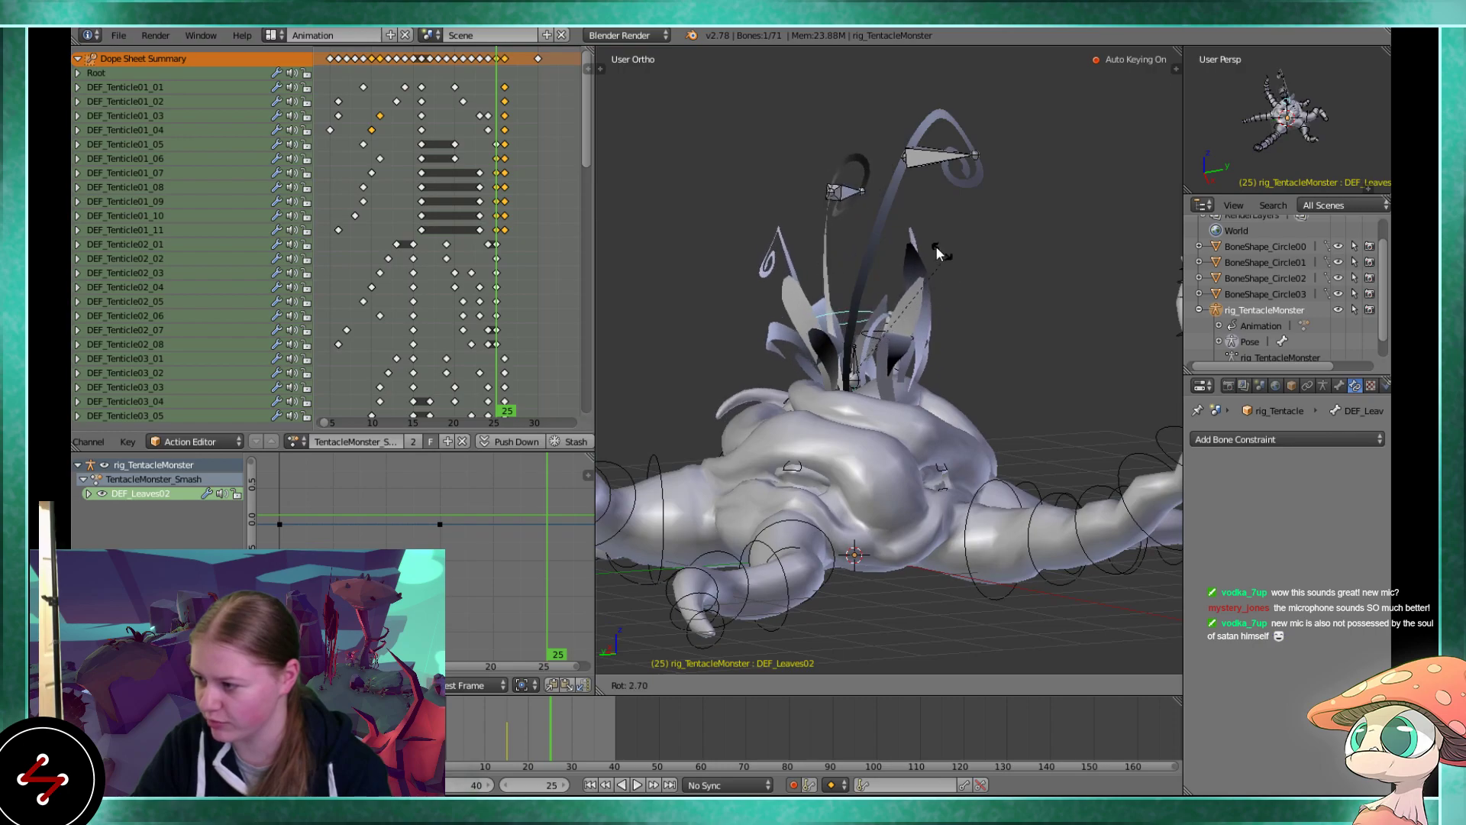
key("r")
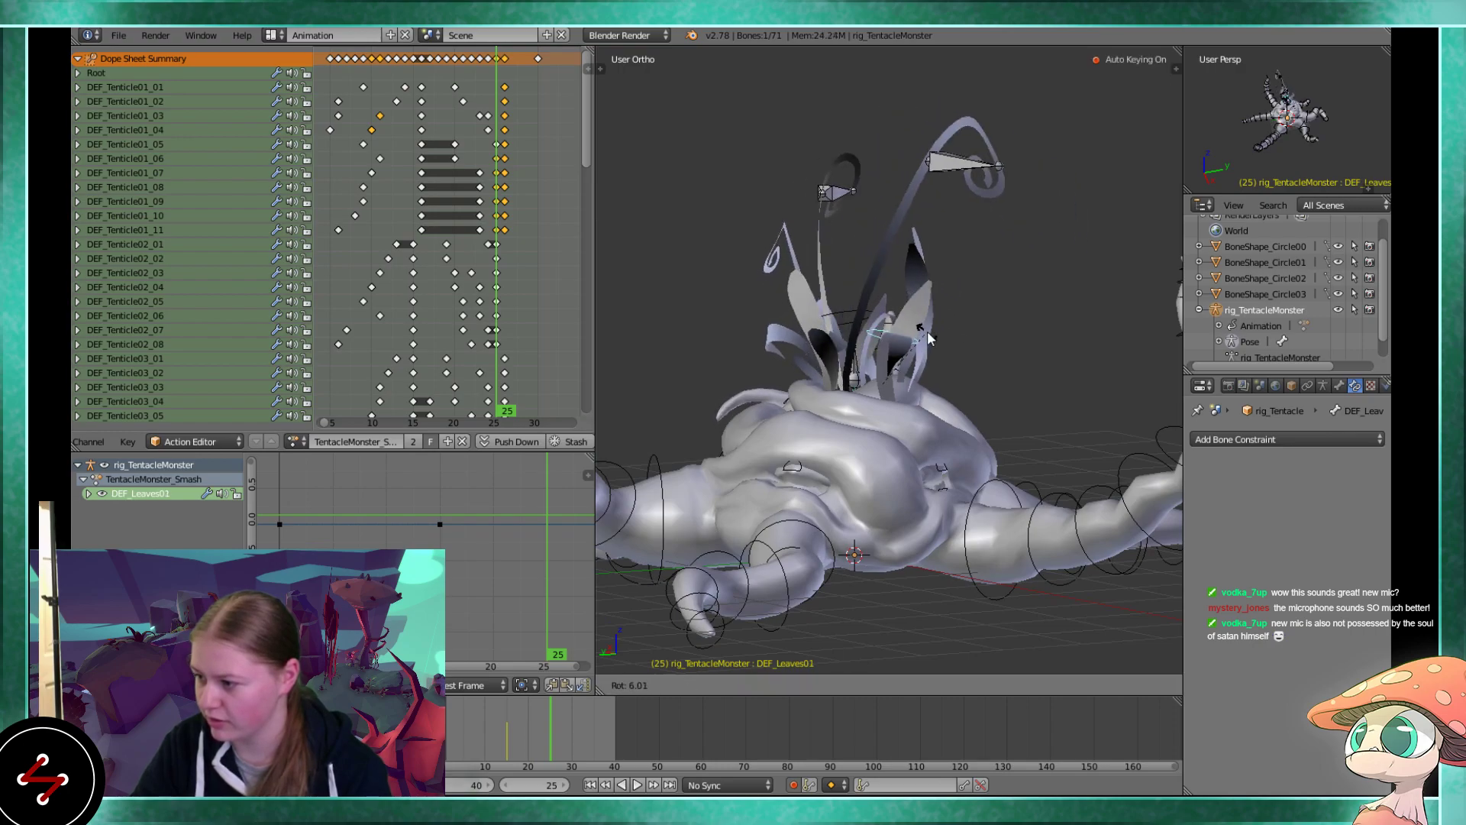
right_click(915, 322)
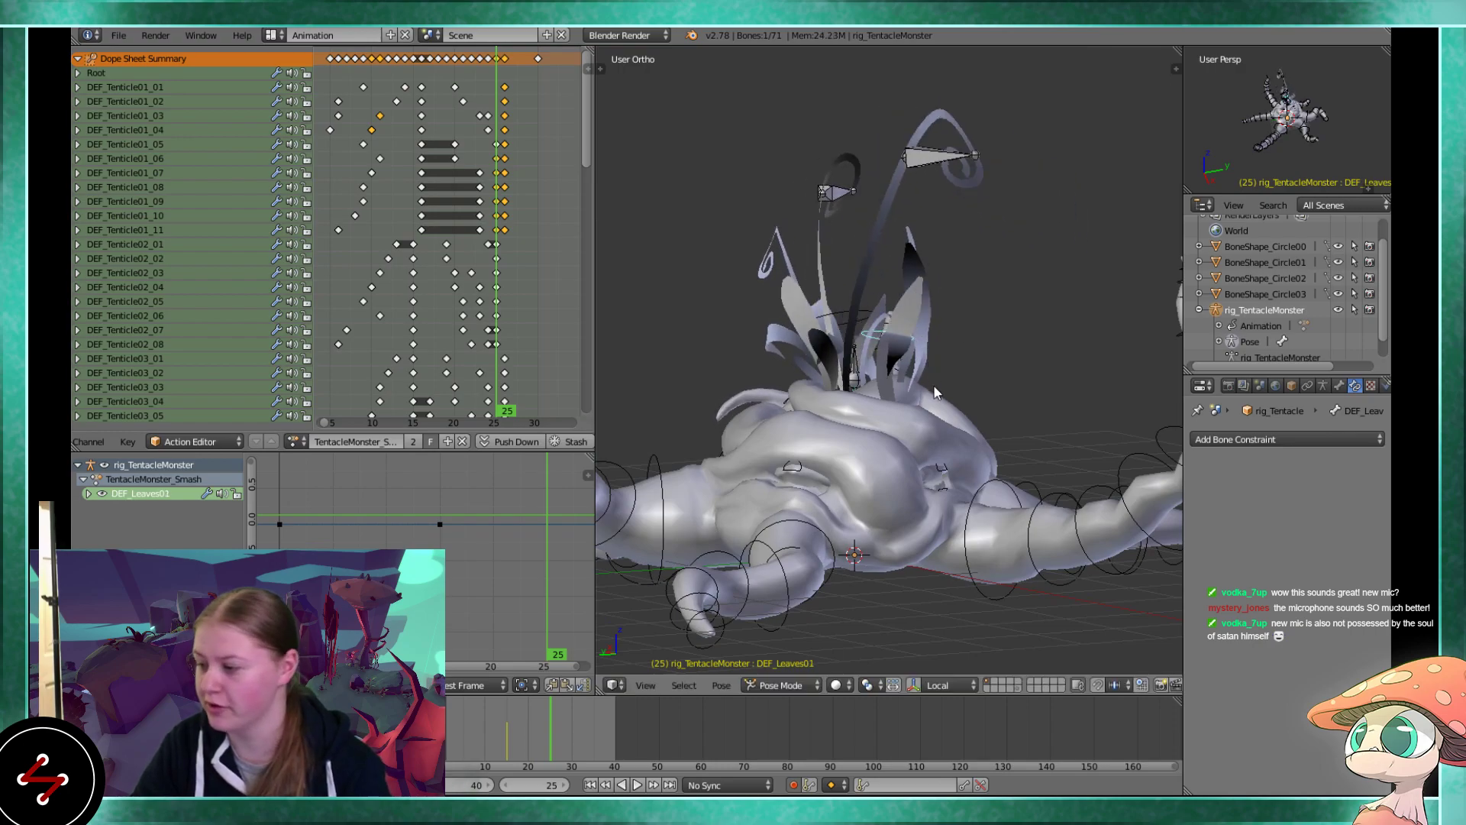
Select CTRL_Body and scrub the smash between frames 19 and 24 to examine the body's motion and curve against the tentacles
key("alt+a")
key("alt+a")
right_click(859, 361)
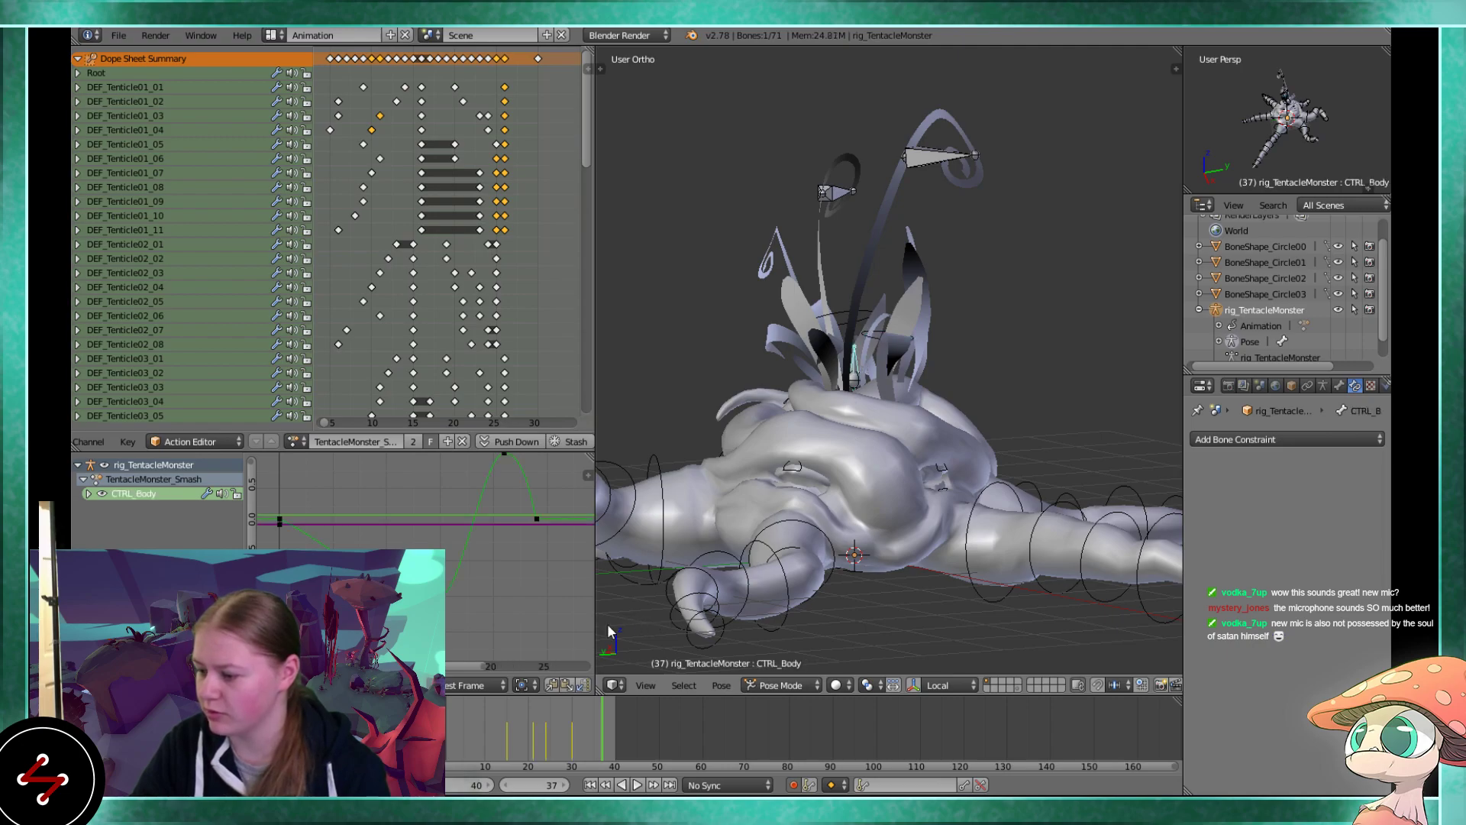
key("alt+a")
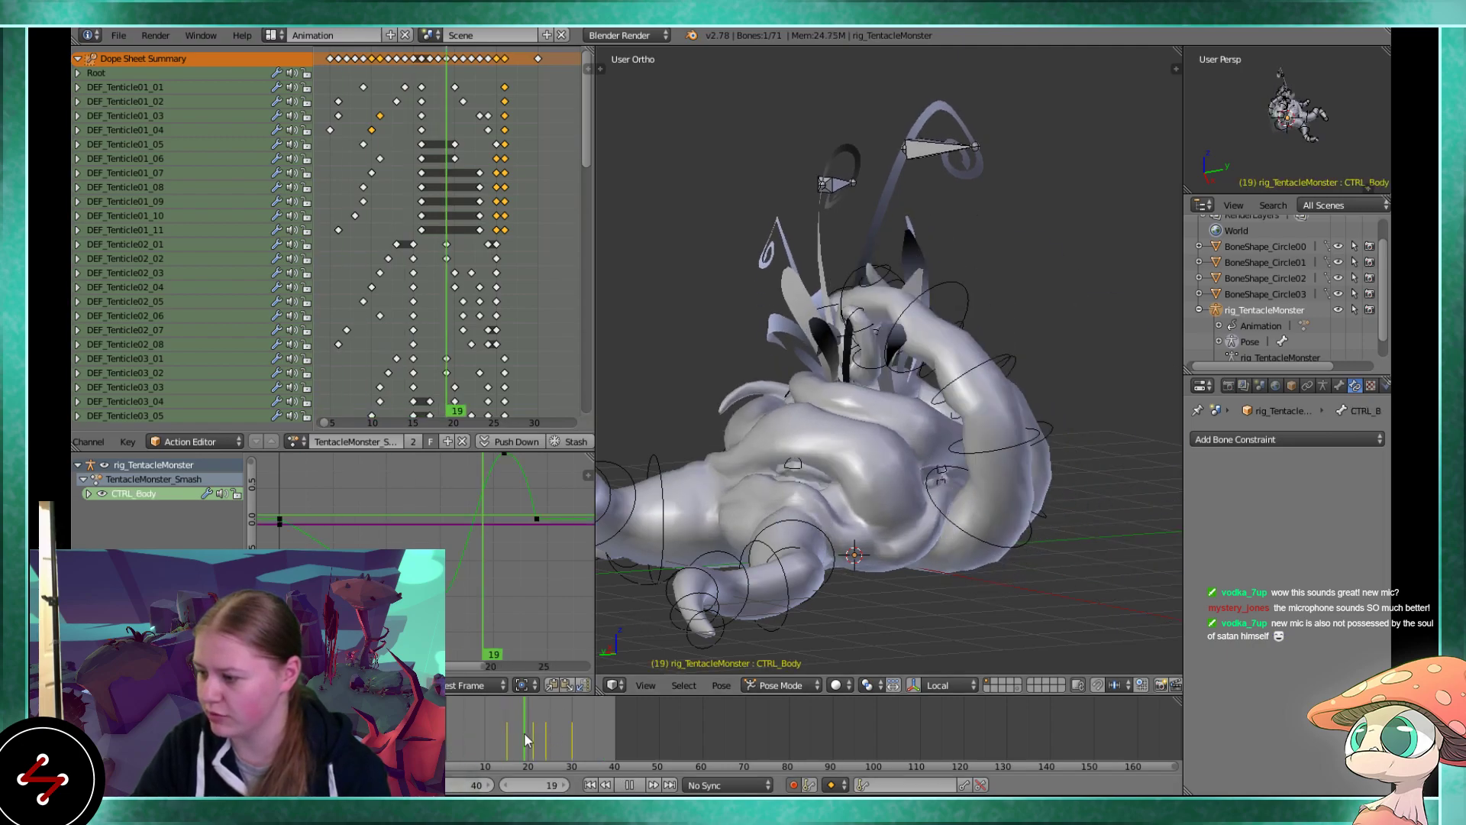
mouse_move(543, 727)
left_mouse_down()
mouse_move(501, 715)
mouse_move(533, 717)
left_mouse_up()
key("alt+a")
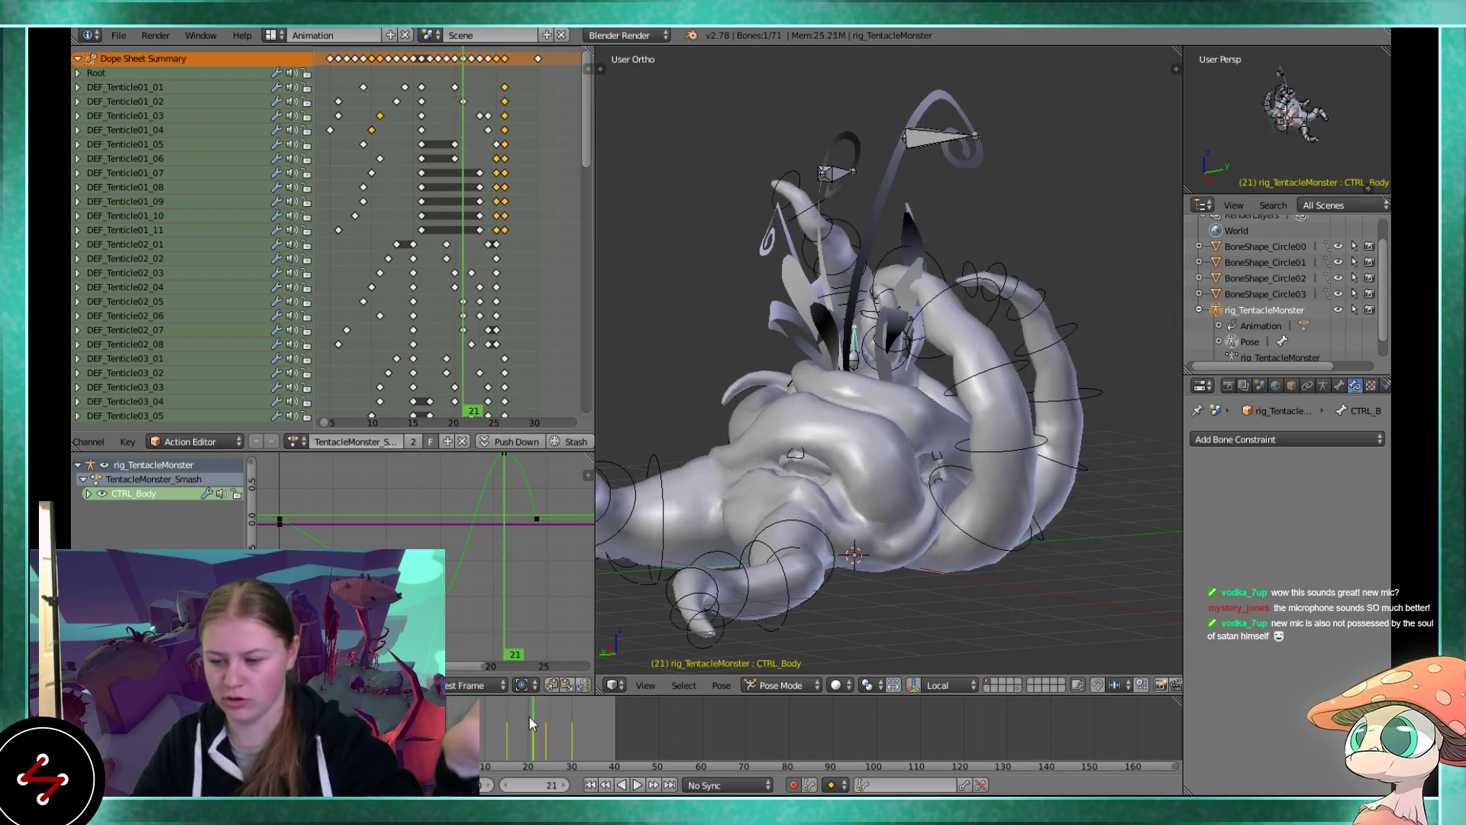
key("alt+a")
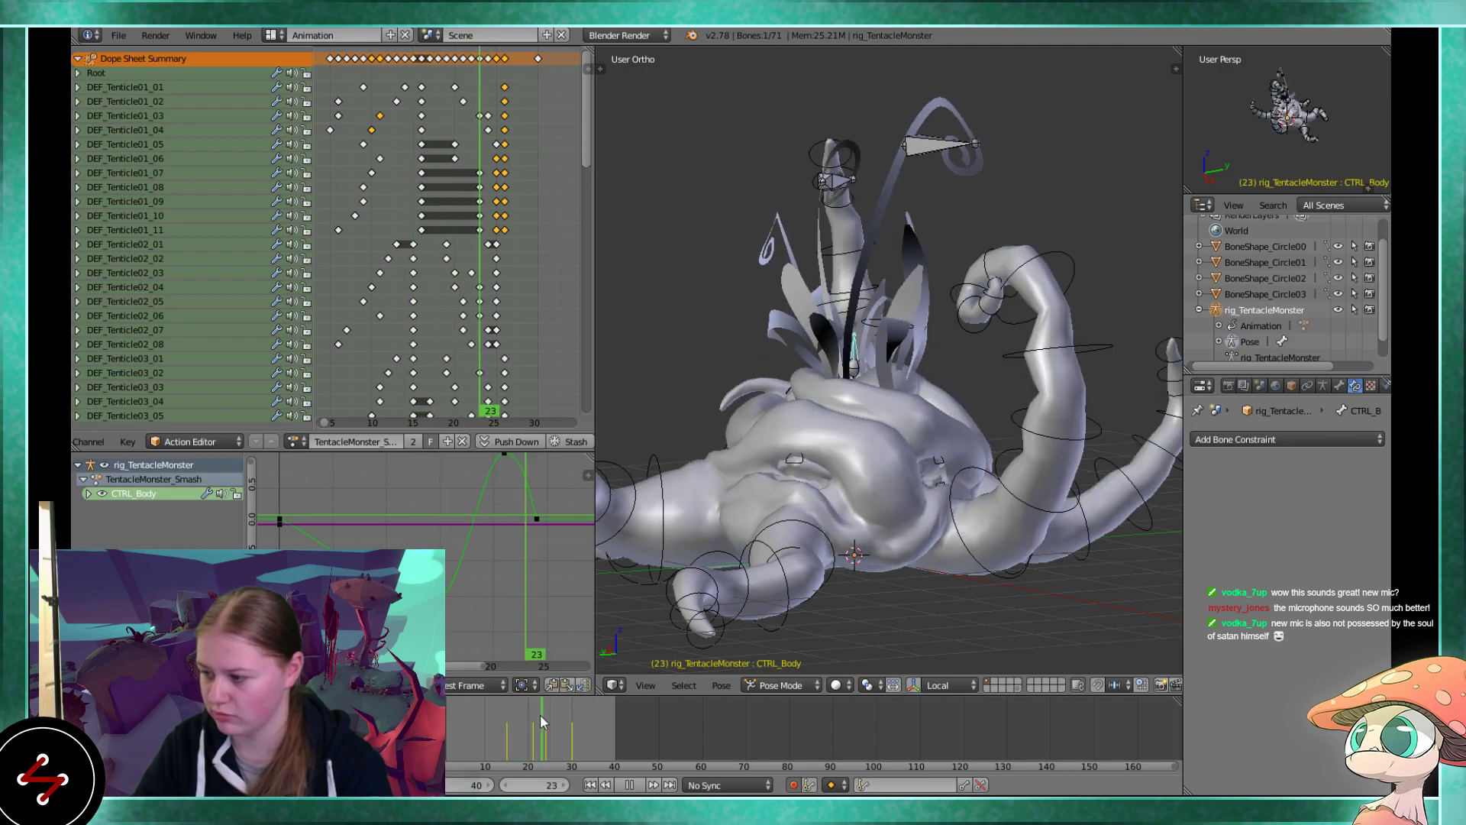
key("alt+a")
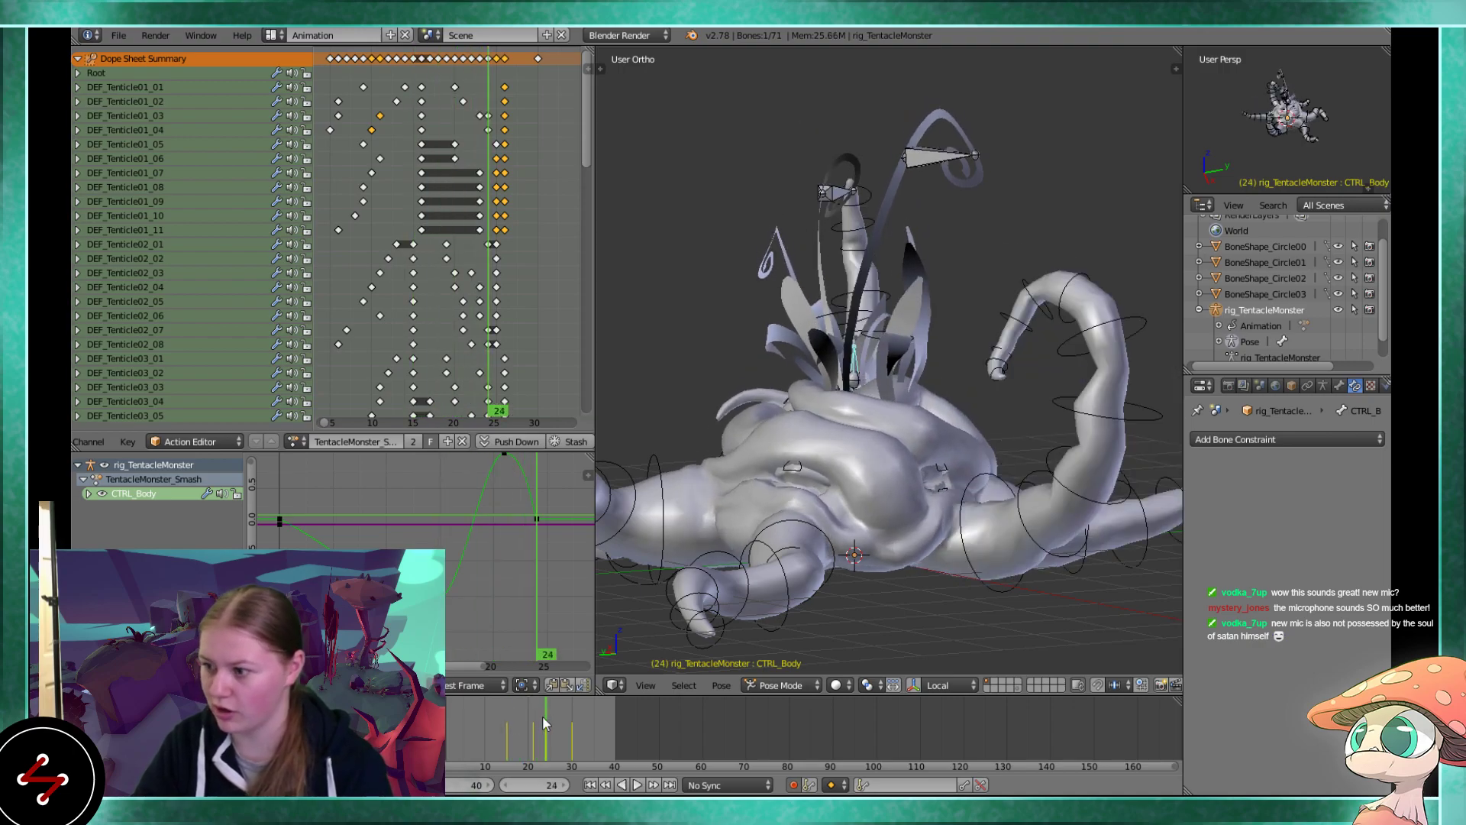
left_click(533, 722)
key("alt+a")
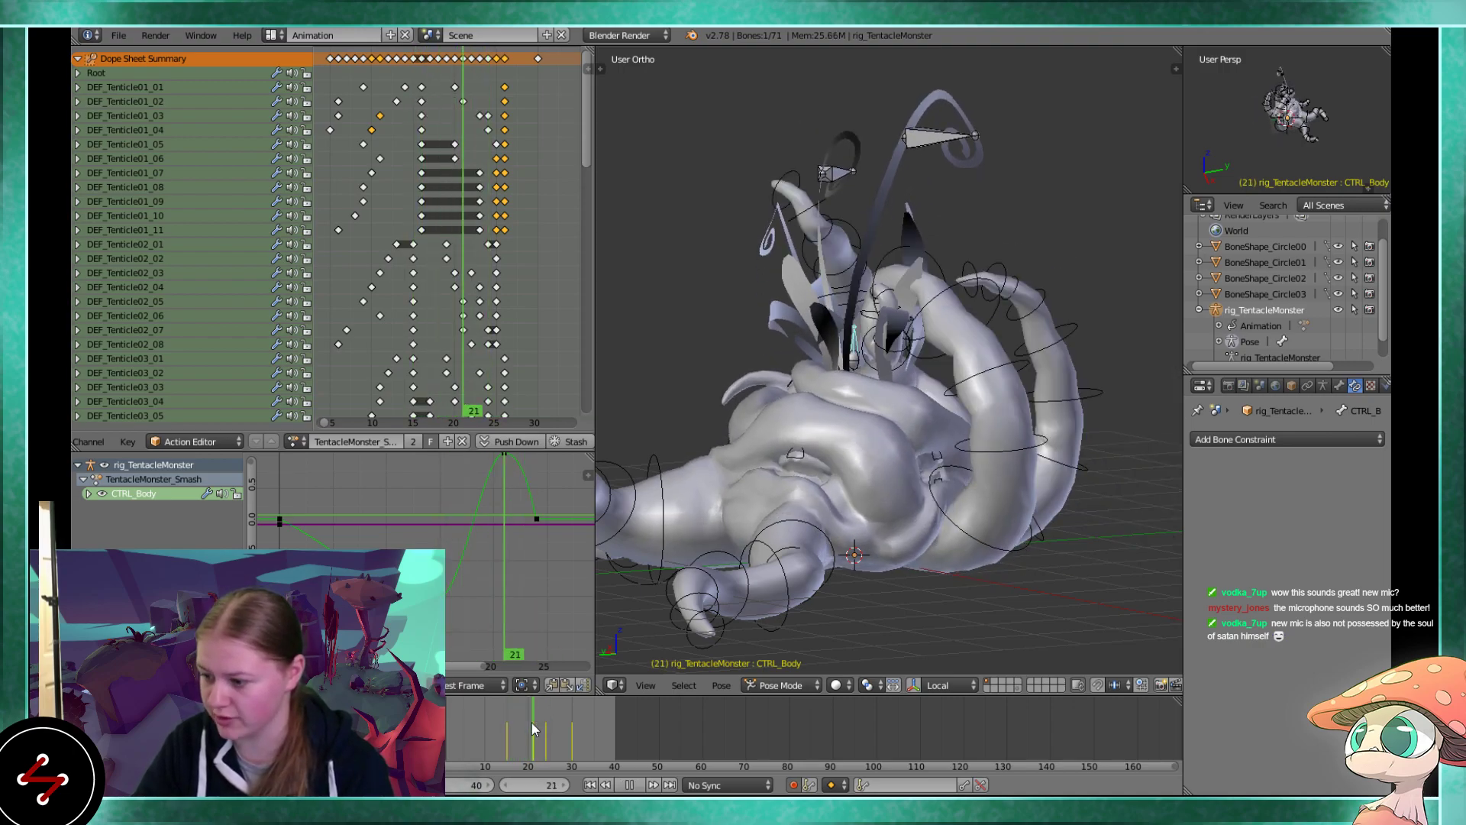
key("alt+a")
scroll(499, 533, "down", 2)
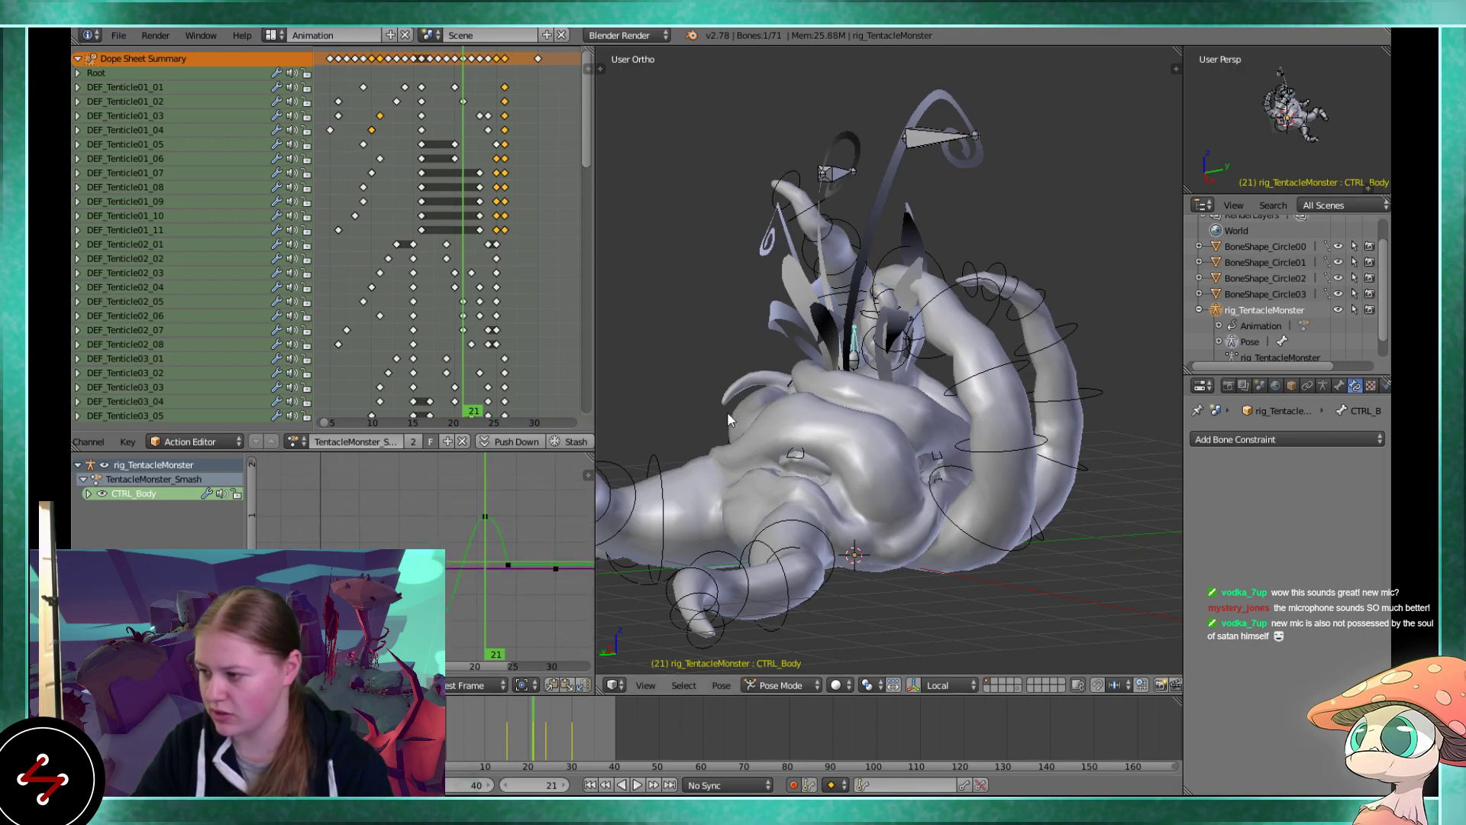
Try raising CTRL_Body's peak key at frame 21 in its motion curve
key("alt+a")
key("Escape")
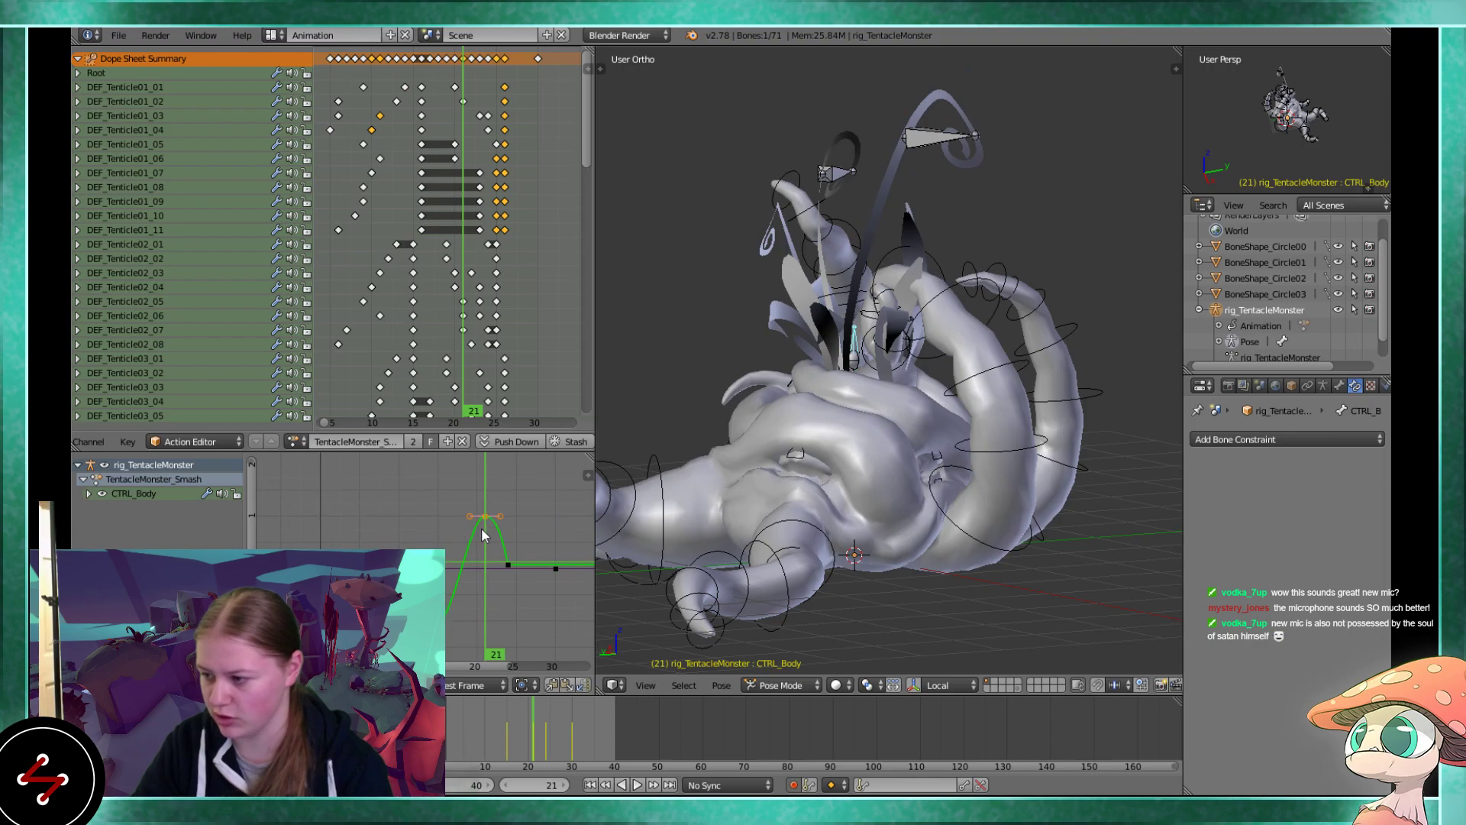
key("g")
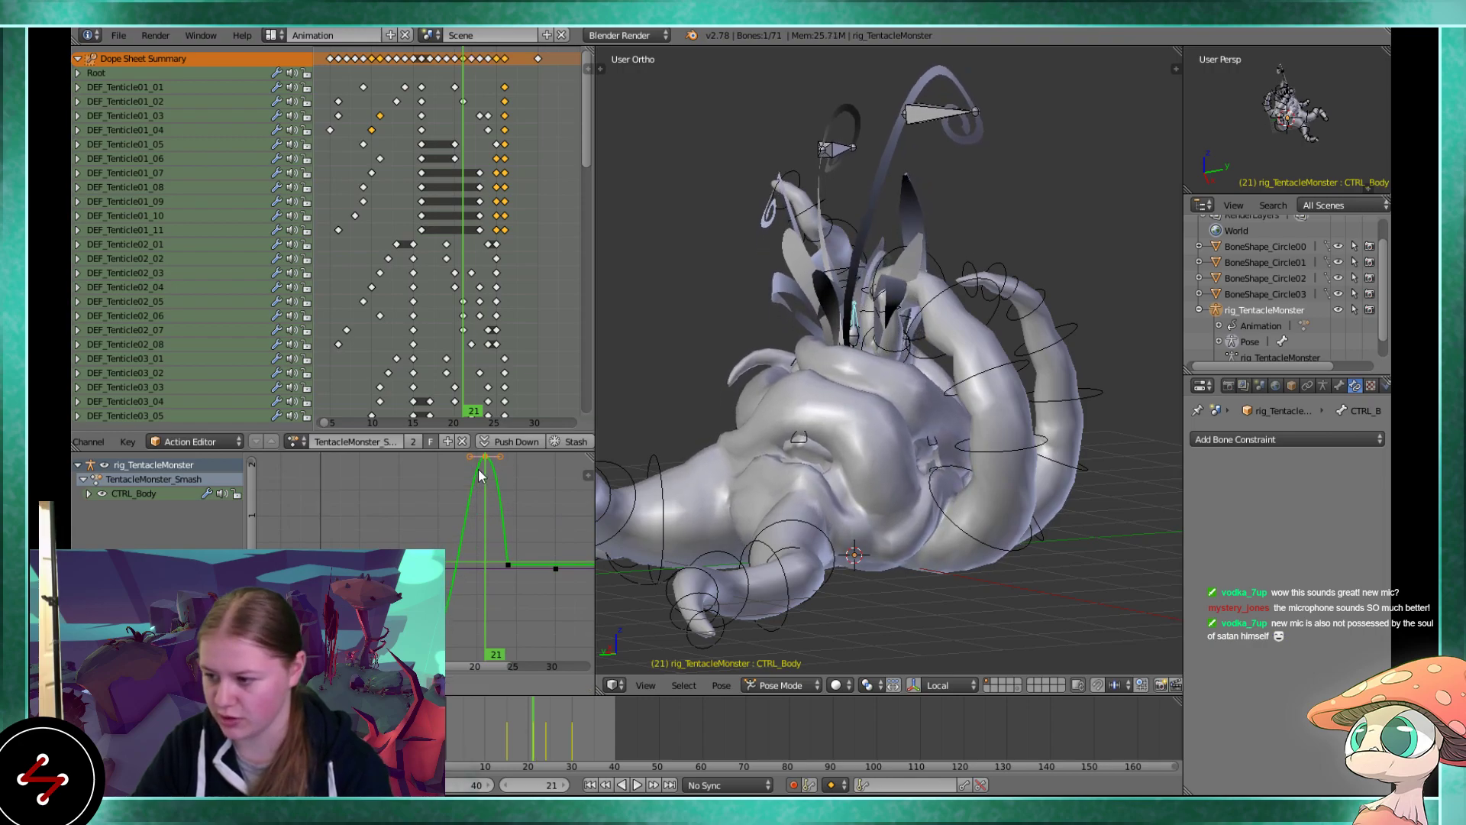
key("Escape")
key("alt+a")
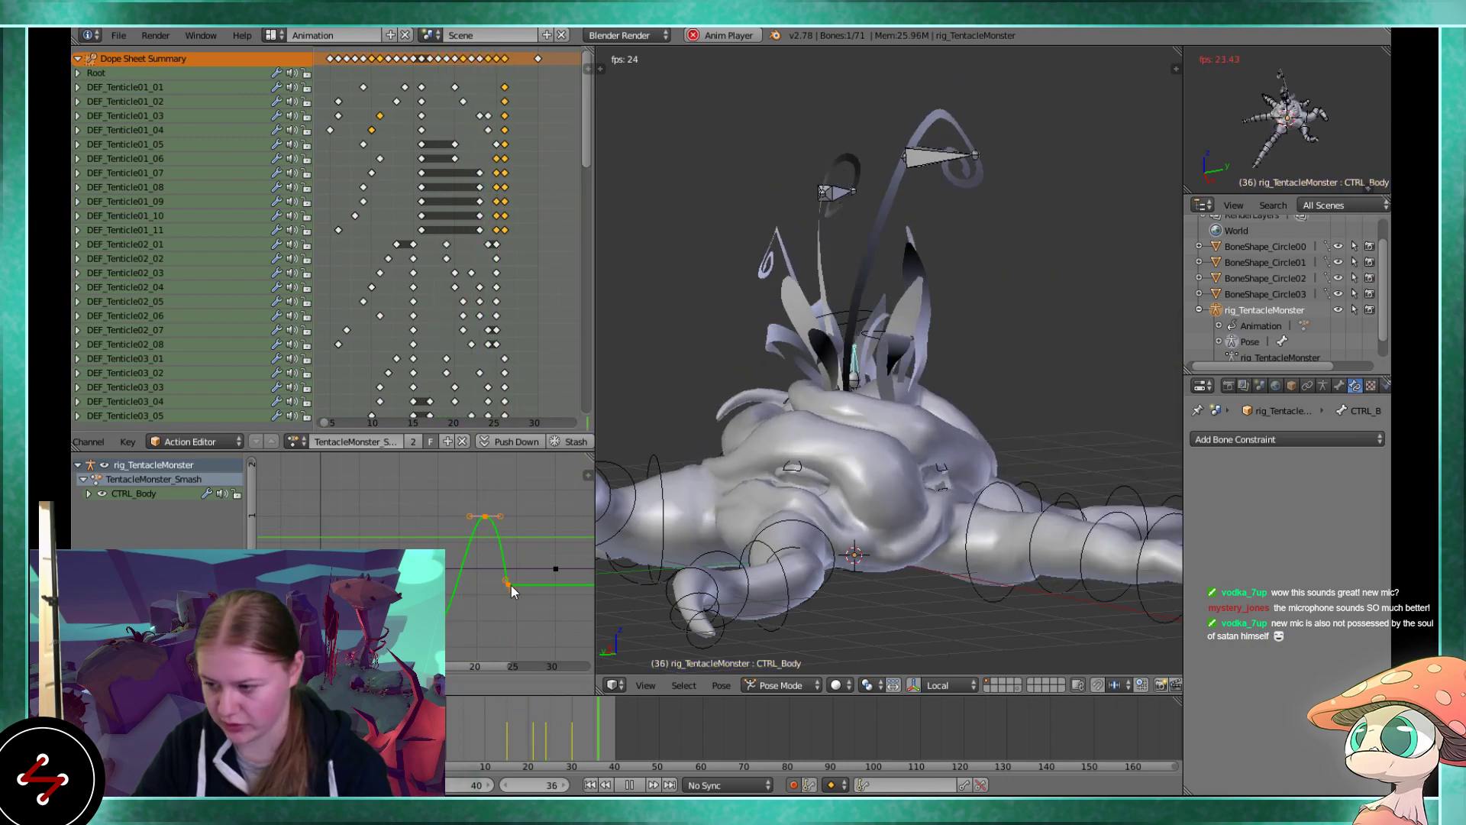
Retime CTRL_Body's curve so the peak key sits at frame 22 and the lowered landing key at frame 26
right_click_drag(508, 585, 519, 587)
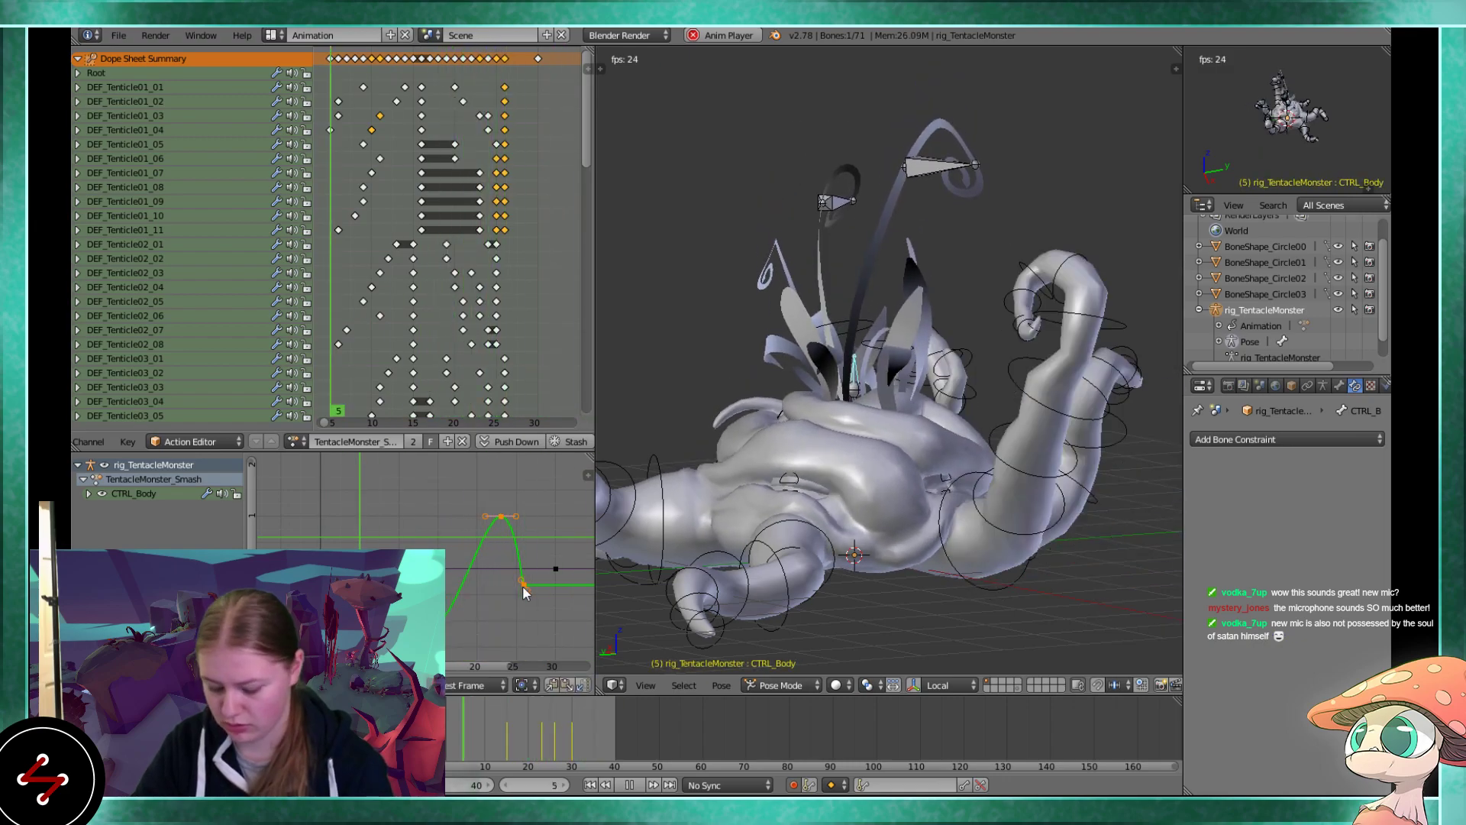
right_click_drag(523, 586, 520, 597)
right_click(493, 517)
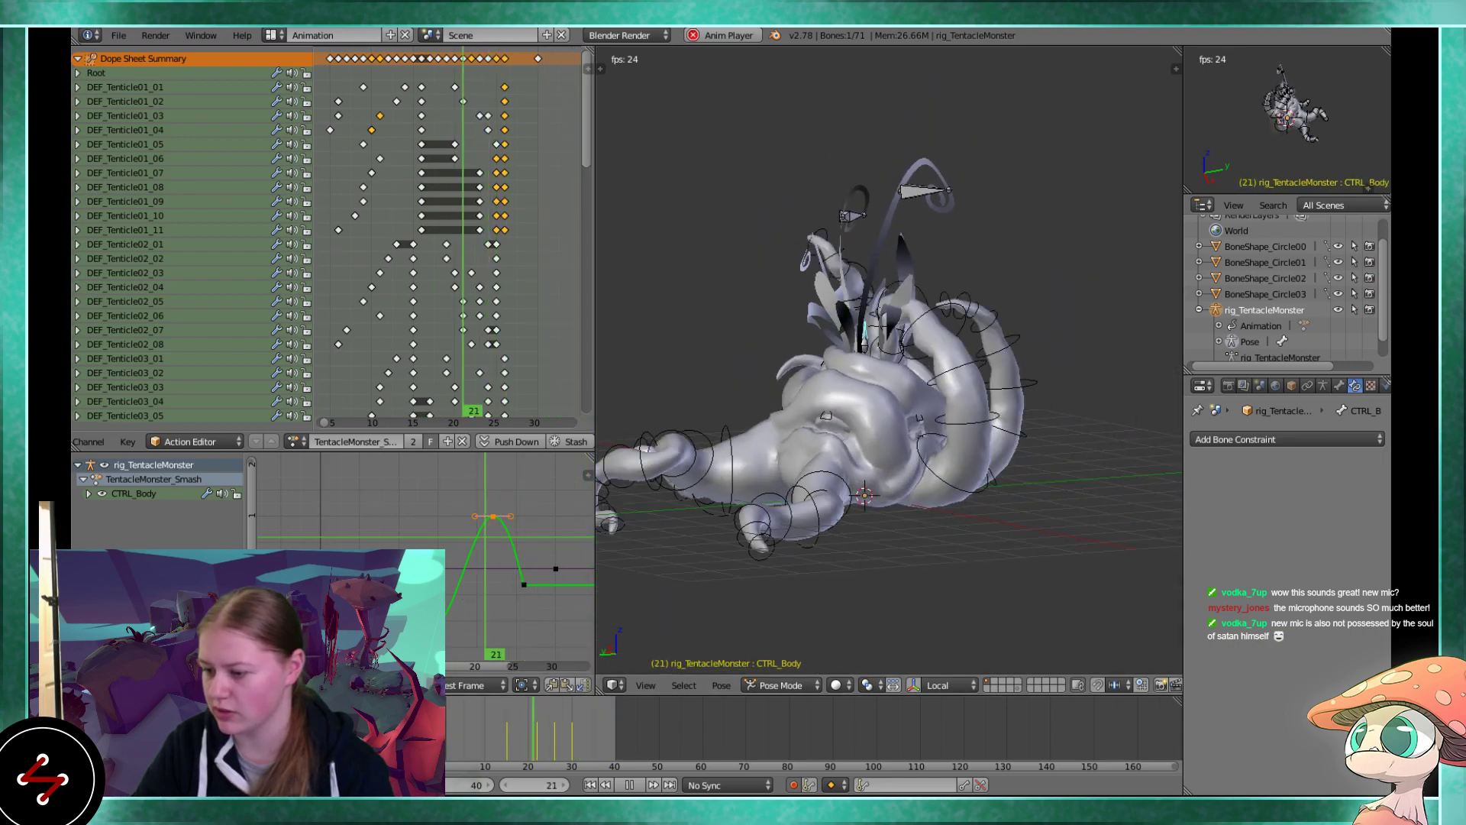
Replay the smash and scrub around frames 23 and 24 to check the body's timing against the tentacles
key("Escape")
key("alt+a")
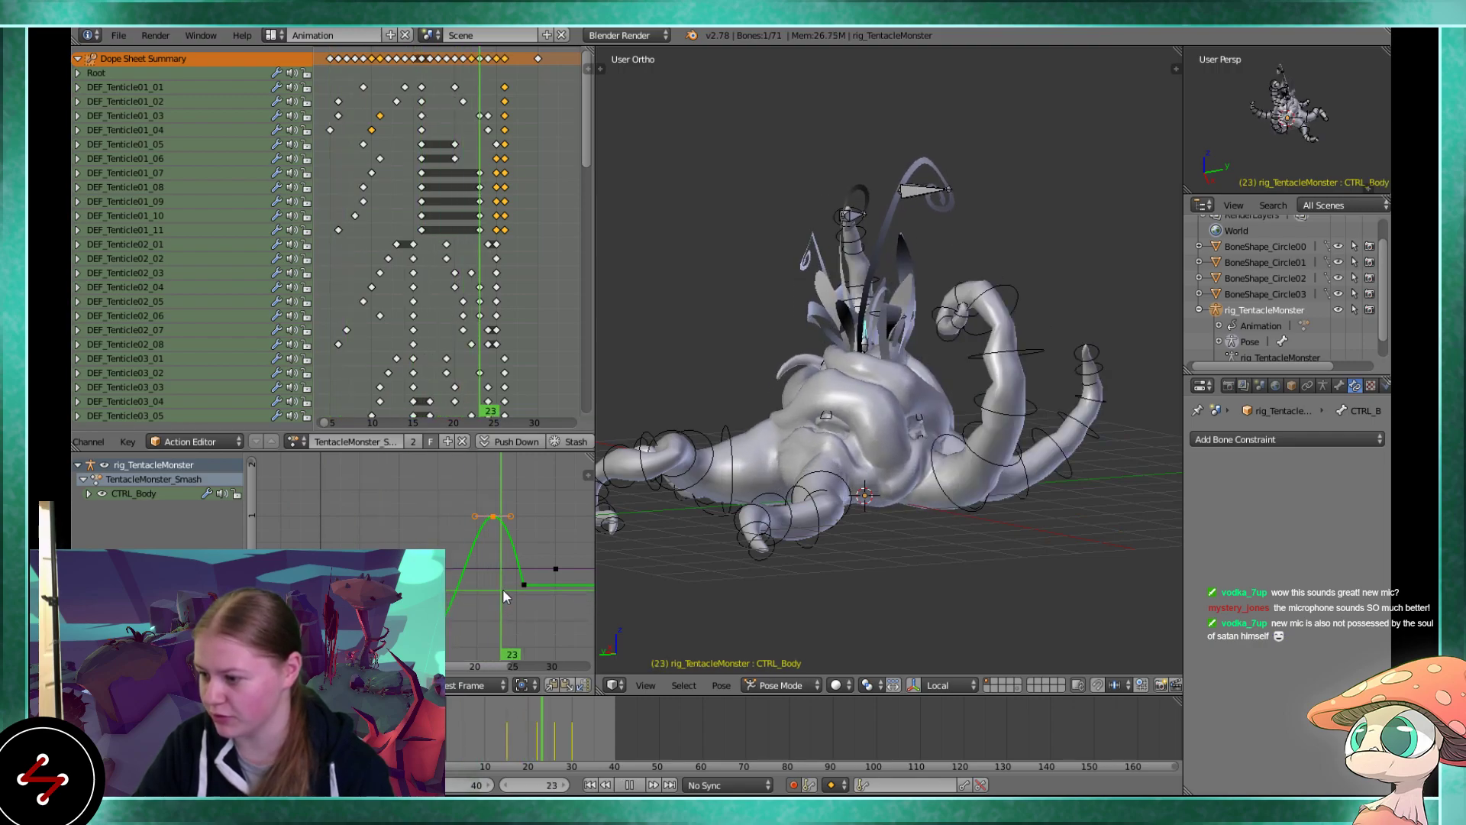
key("alt+a")
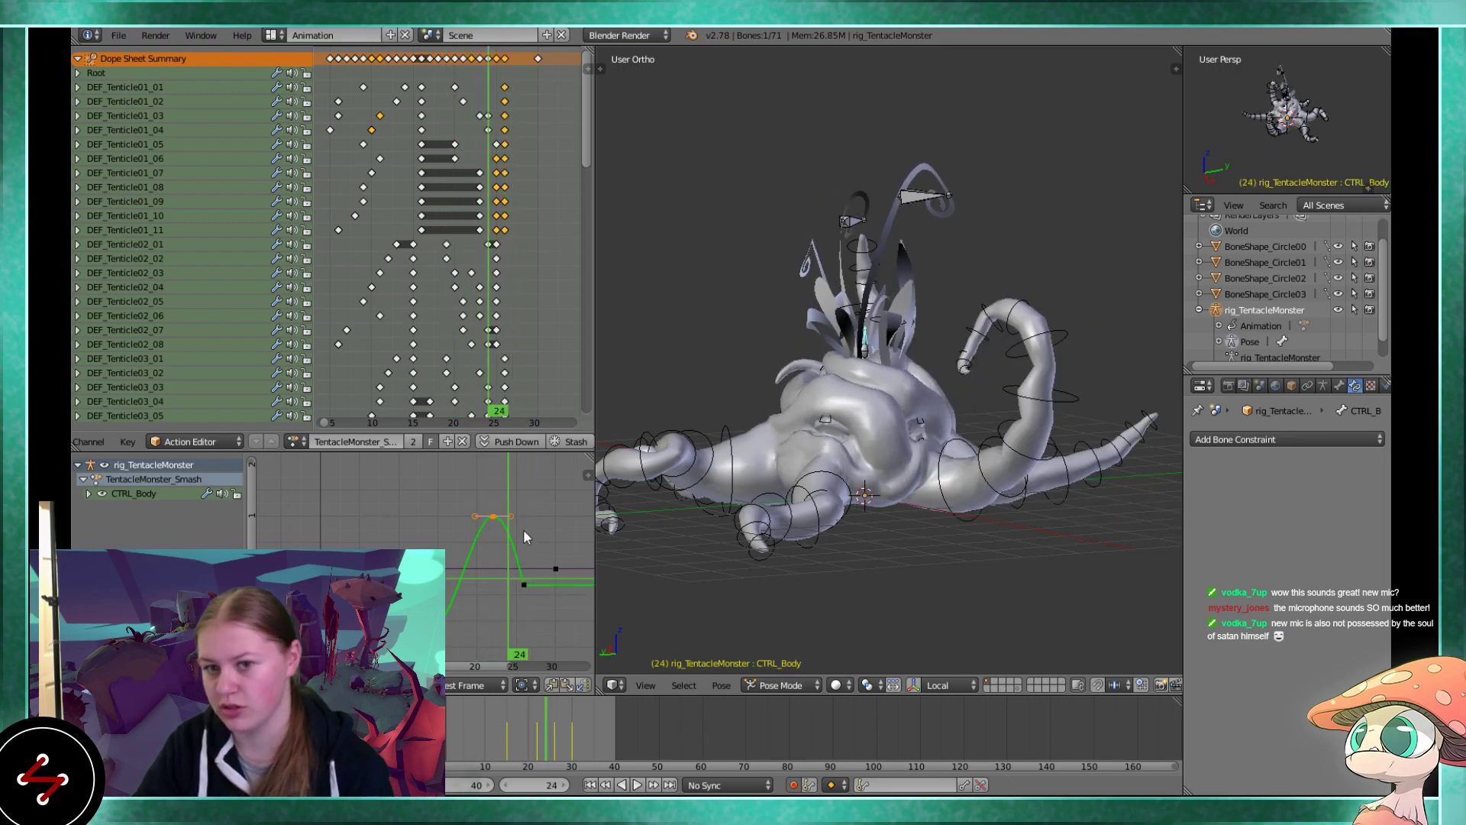
key("alt+a")
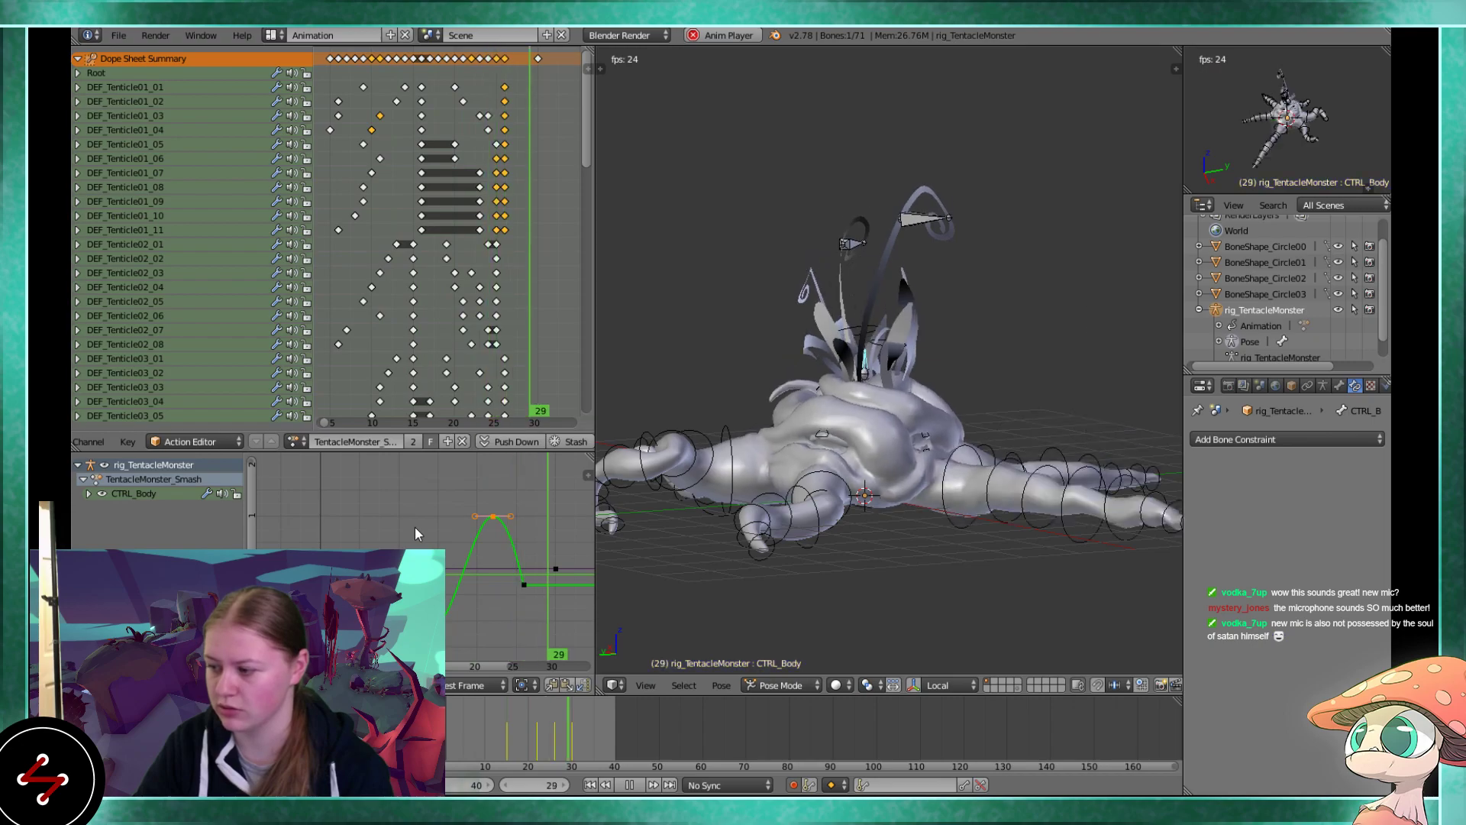
key("Escape")
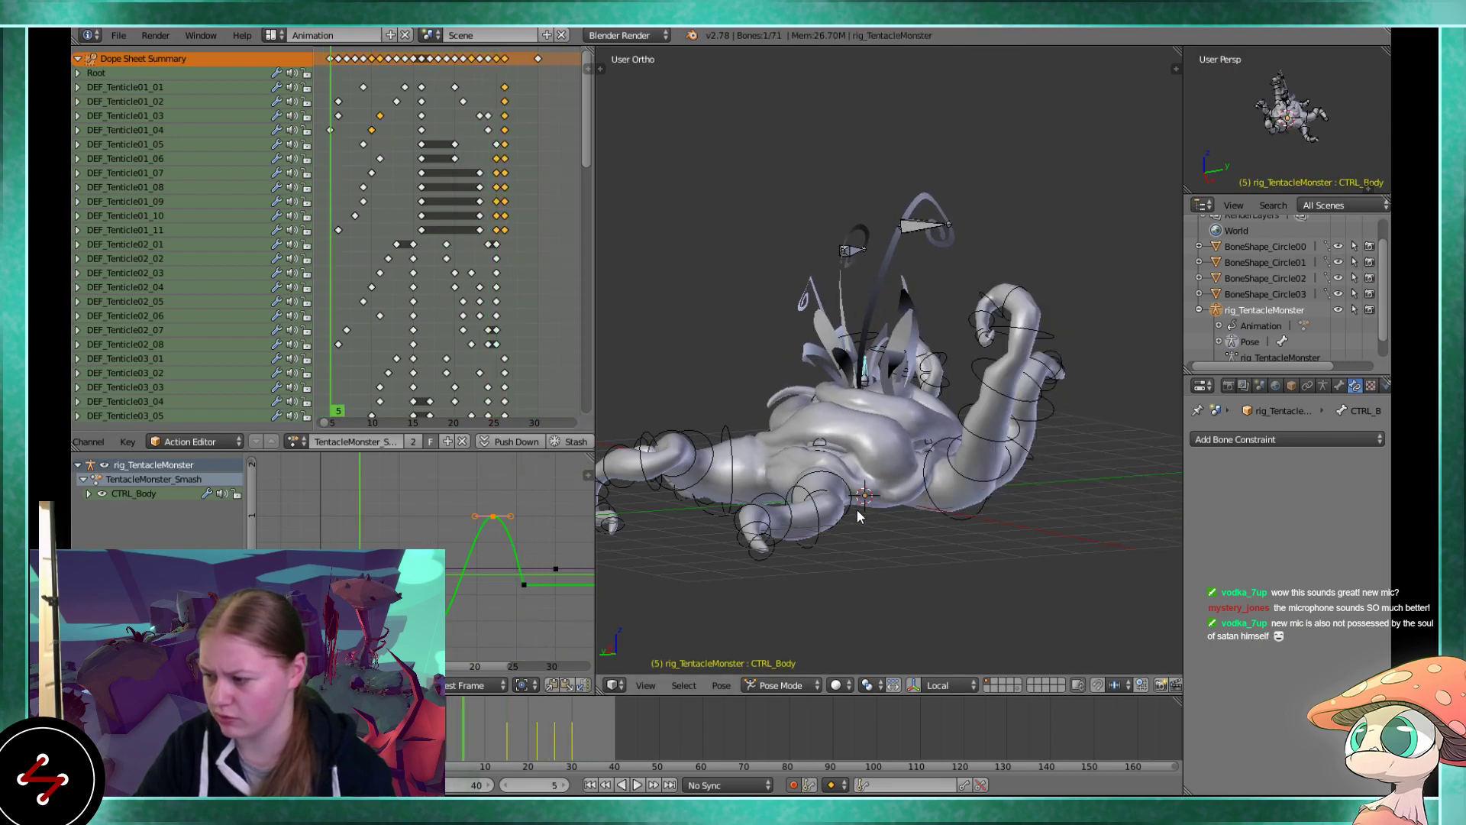
Select DEF_Tenticle01_01 and scrub the smash between frames 8 and 20 to examine the tentacle from a low side angle
right_click(930, 510)
right_click(321, 538)
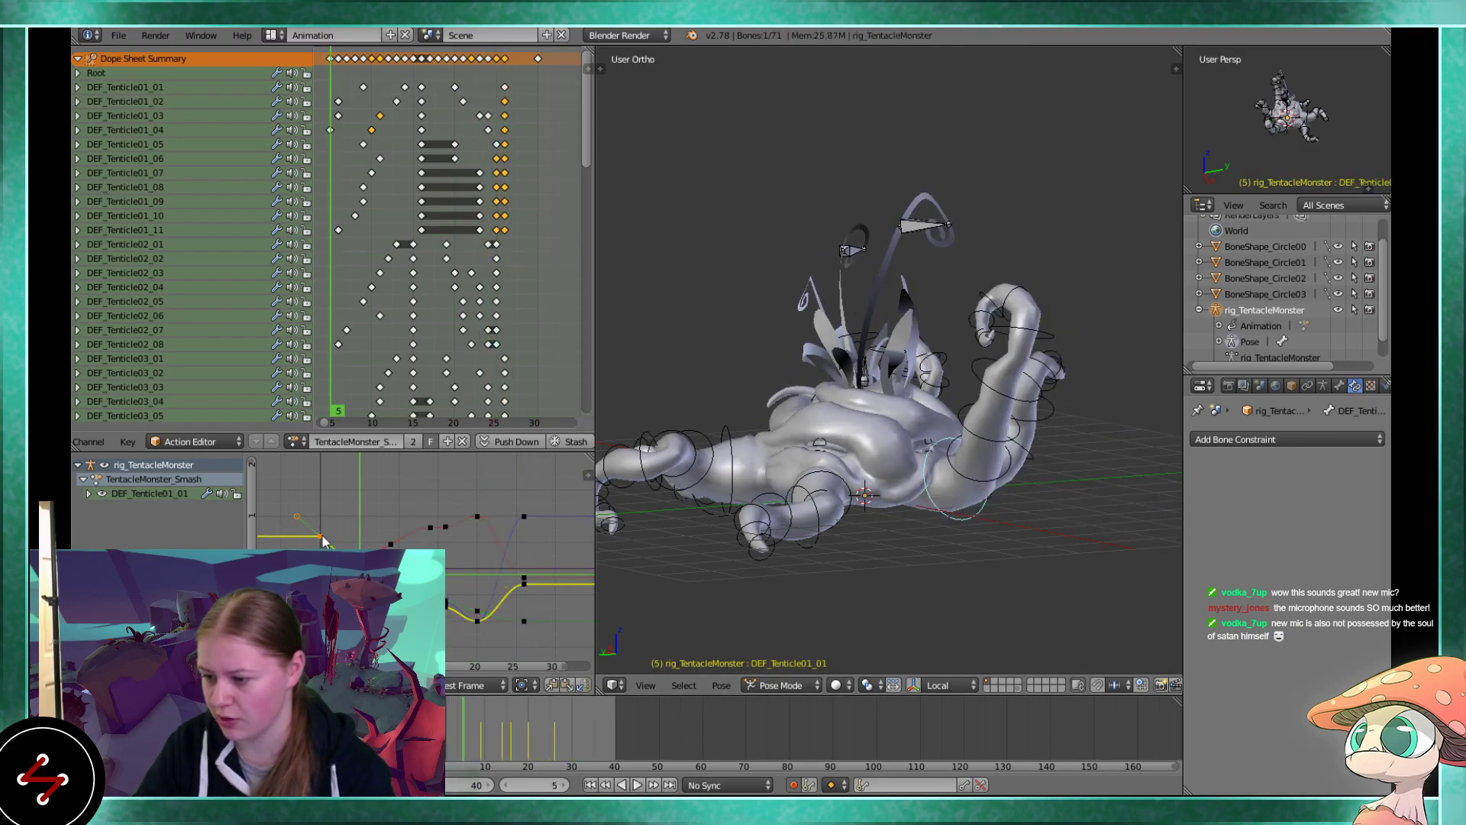
left_click_drag(446, 615, 479, 628)
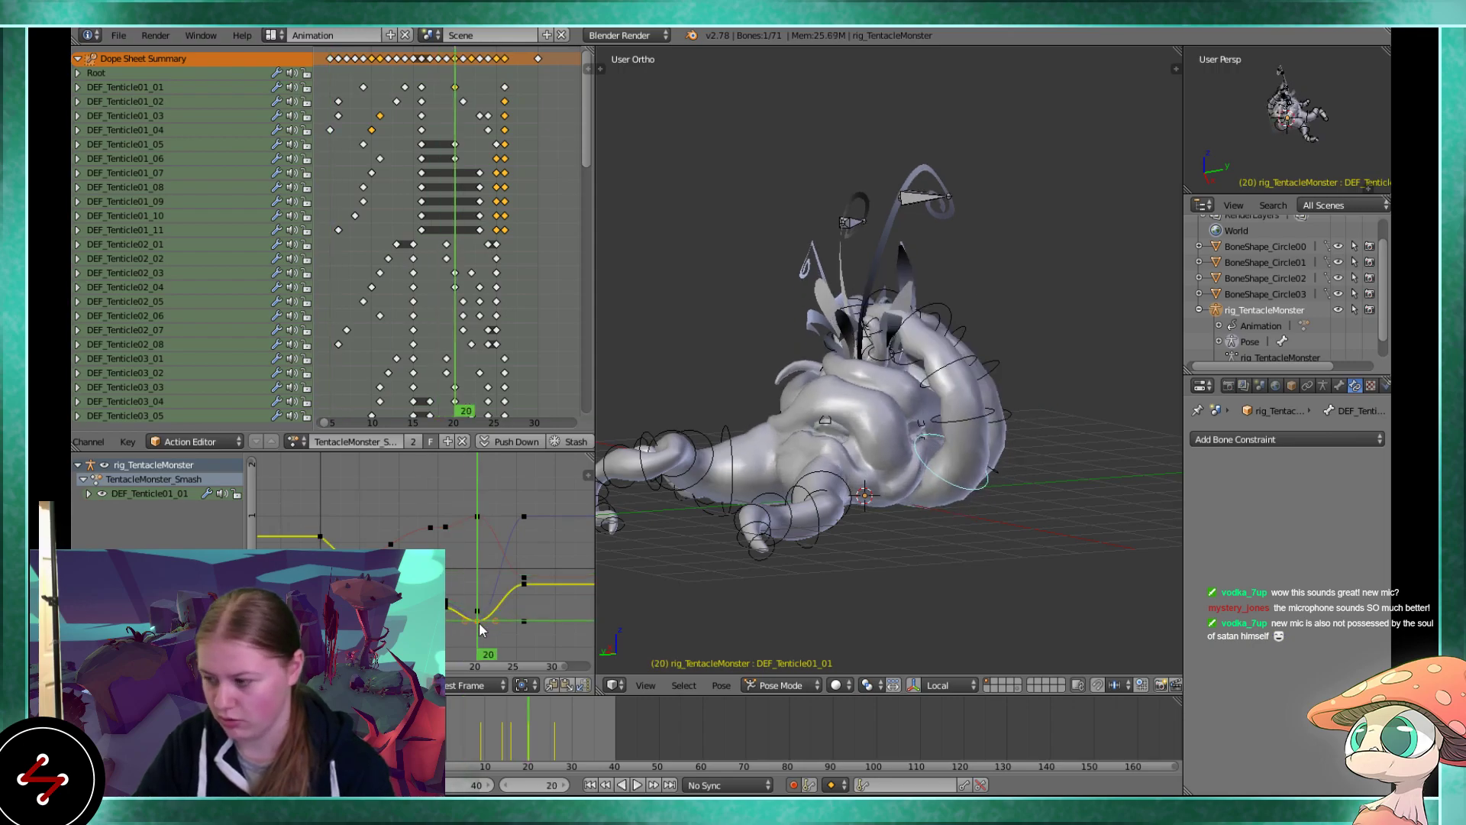
middle_click_drag(672, 581, 630, 511)
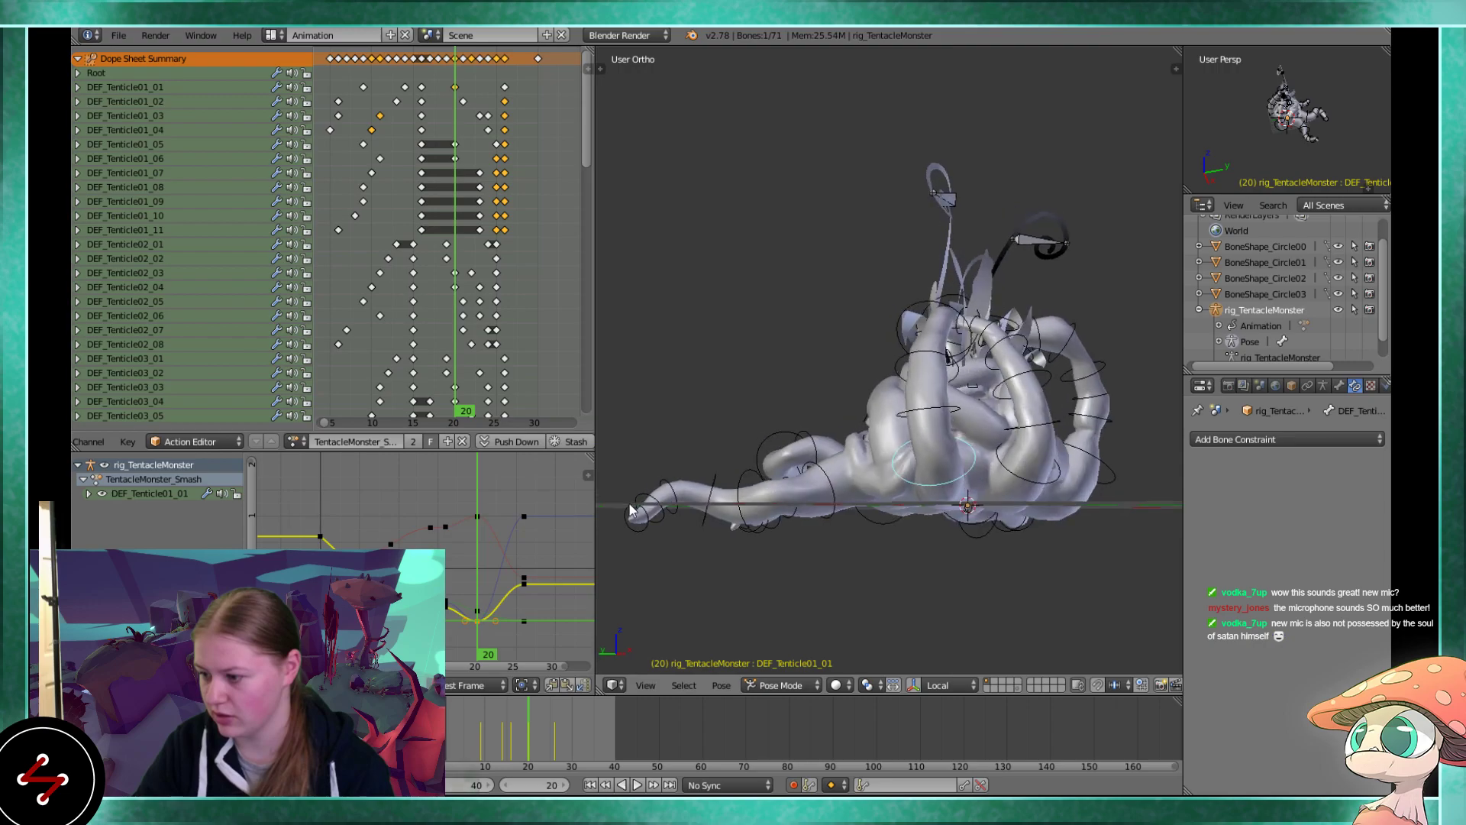
key("alt+a")
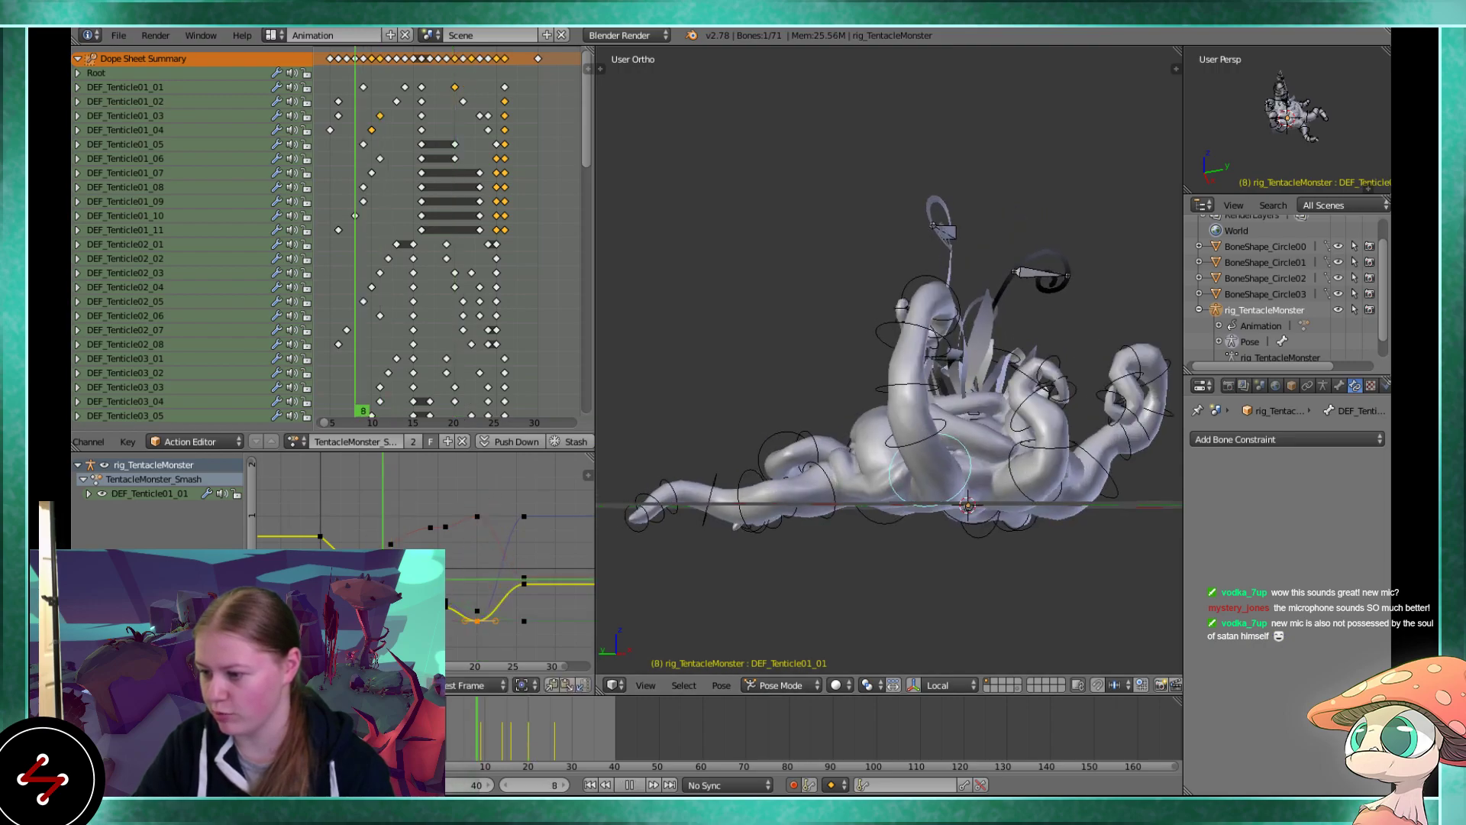
Try moving DEF_Tenticle01_01's curve key from frame 0 to frame 5
left_click(320, 545)
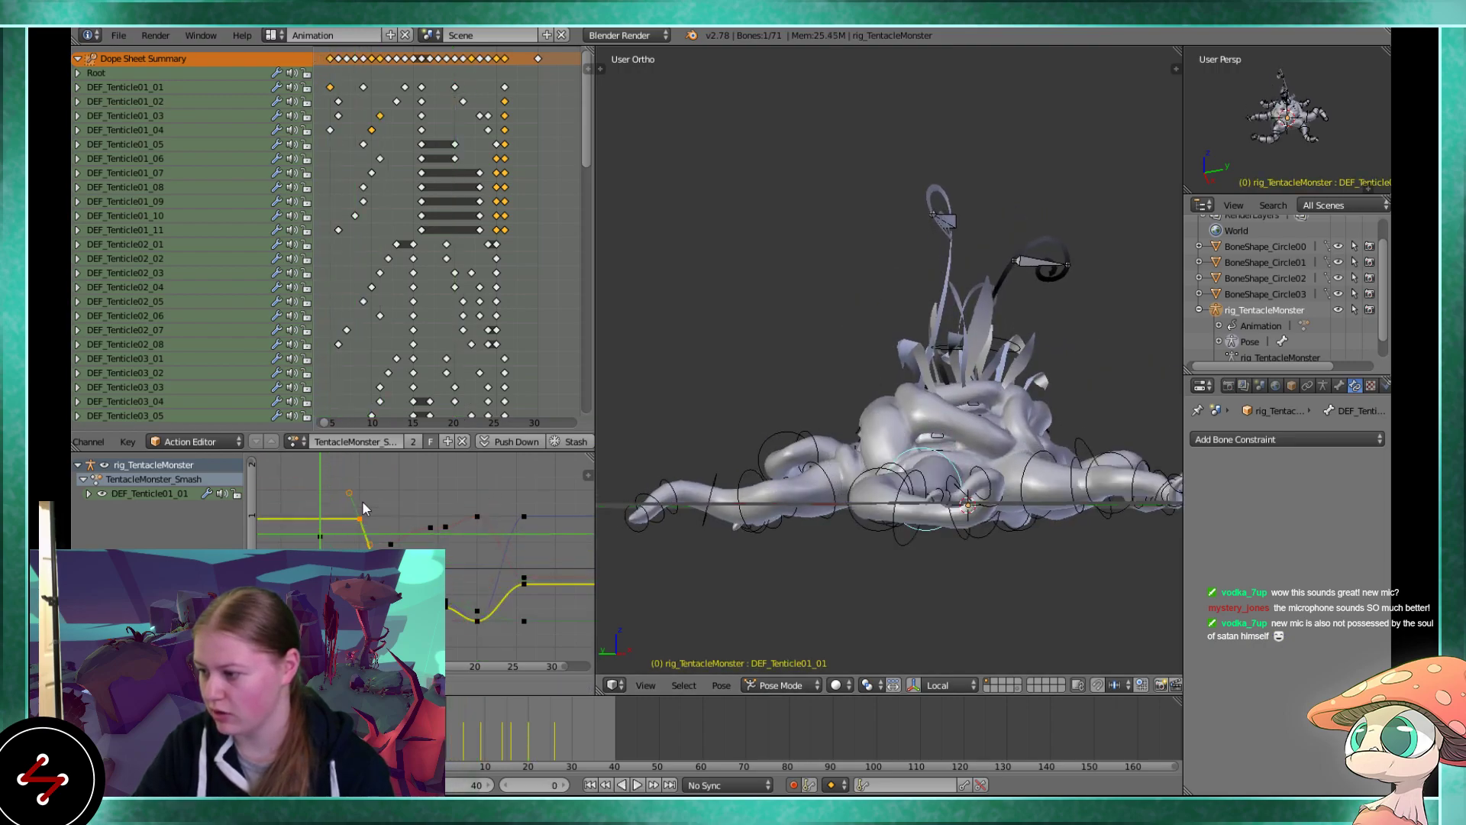
left_click(330, 522)
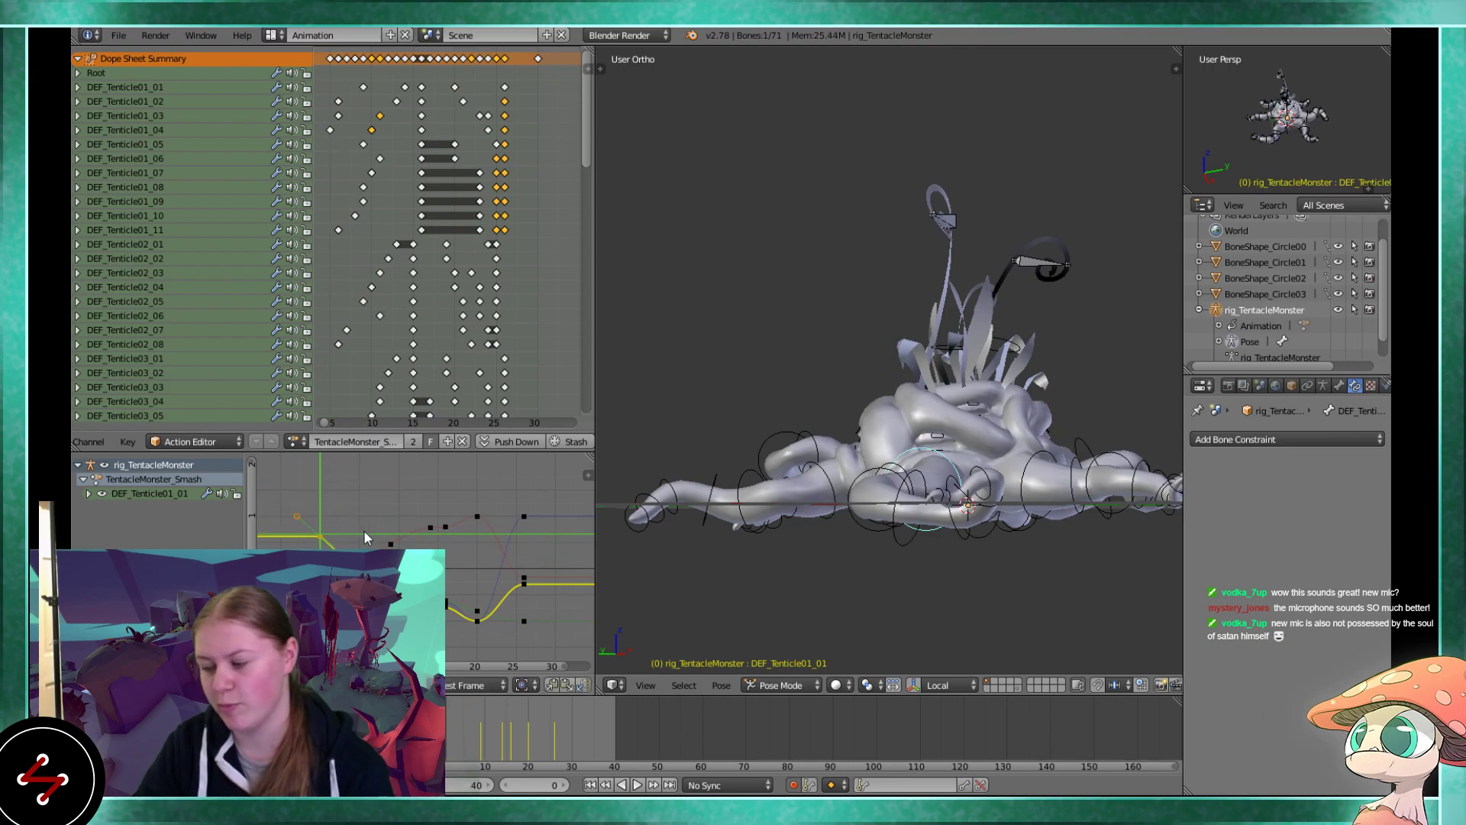
Scrub the wind-up between frames 14 and 20 and inspect the first tentacle from above and from the side
middle_click_drag(813, 520, 794, 458)
key("alt+a")
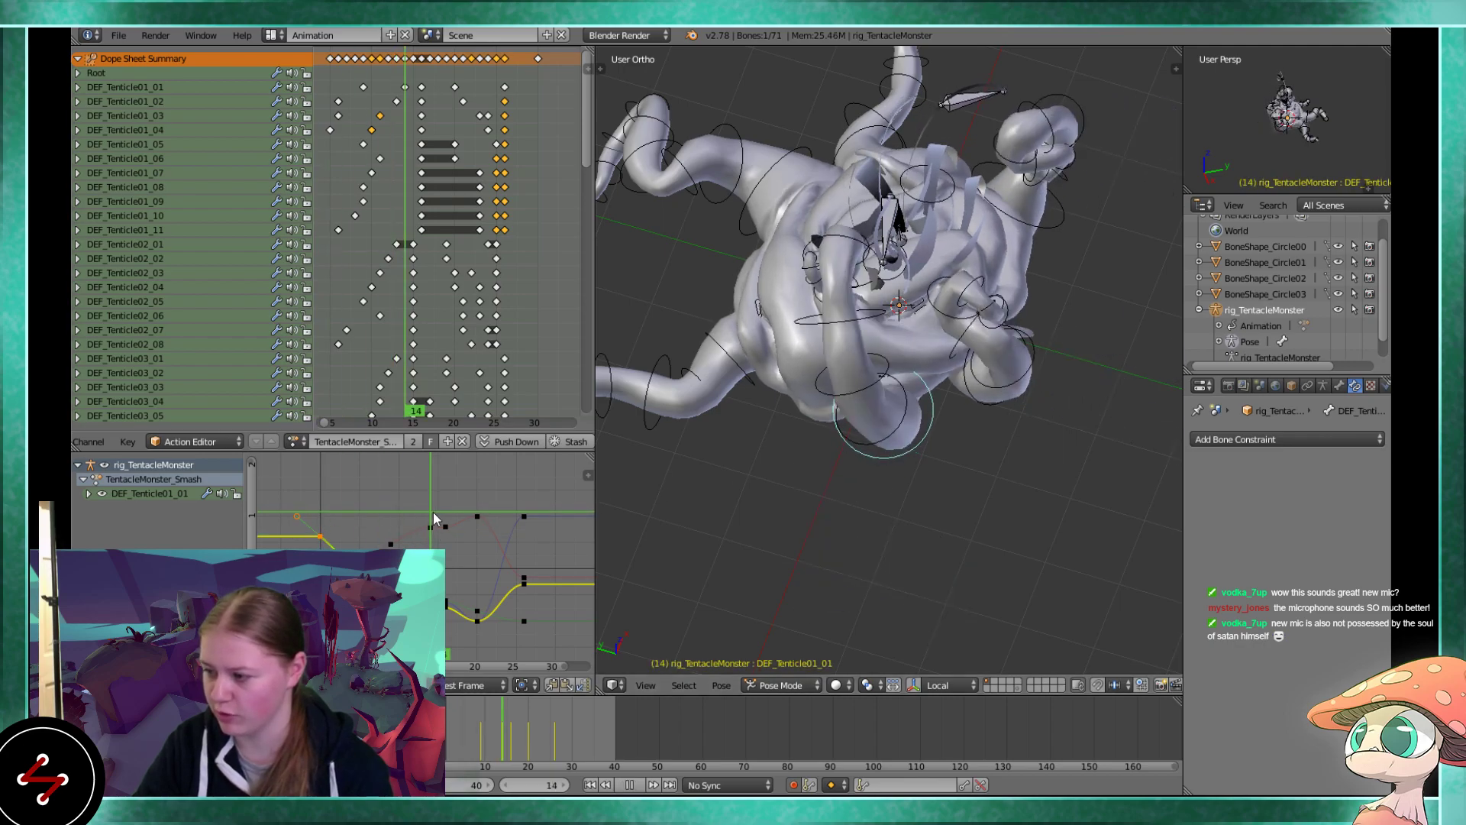
left_click_drag(419, 517, 477, 521)
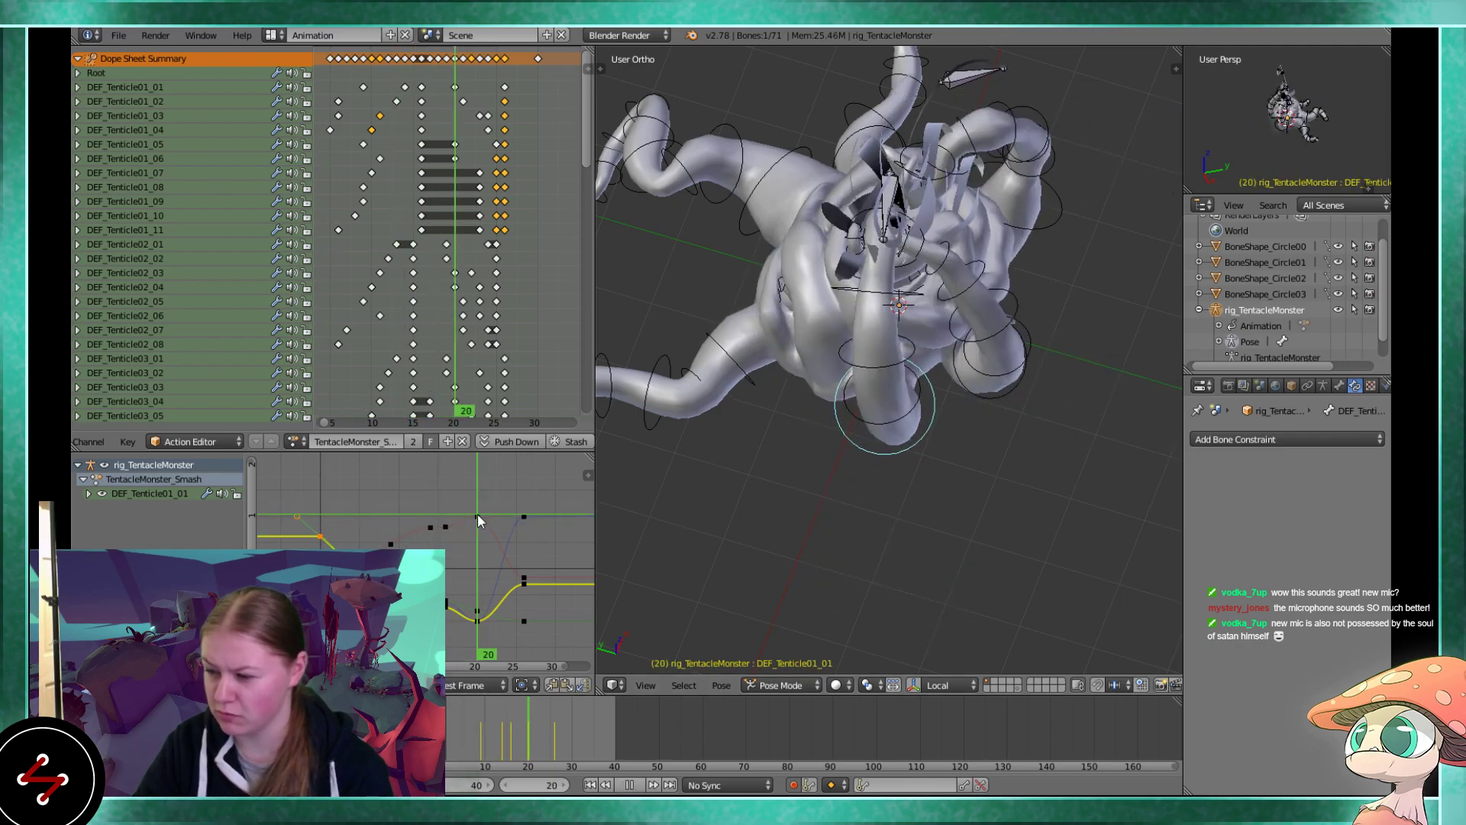
key("alt+a")
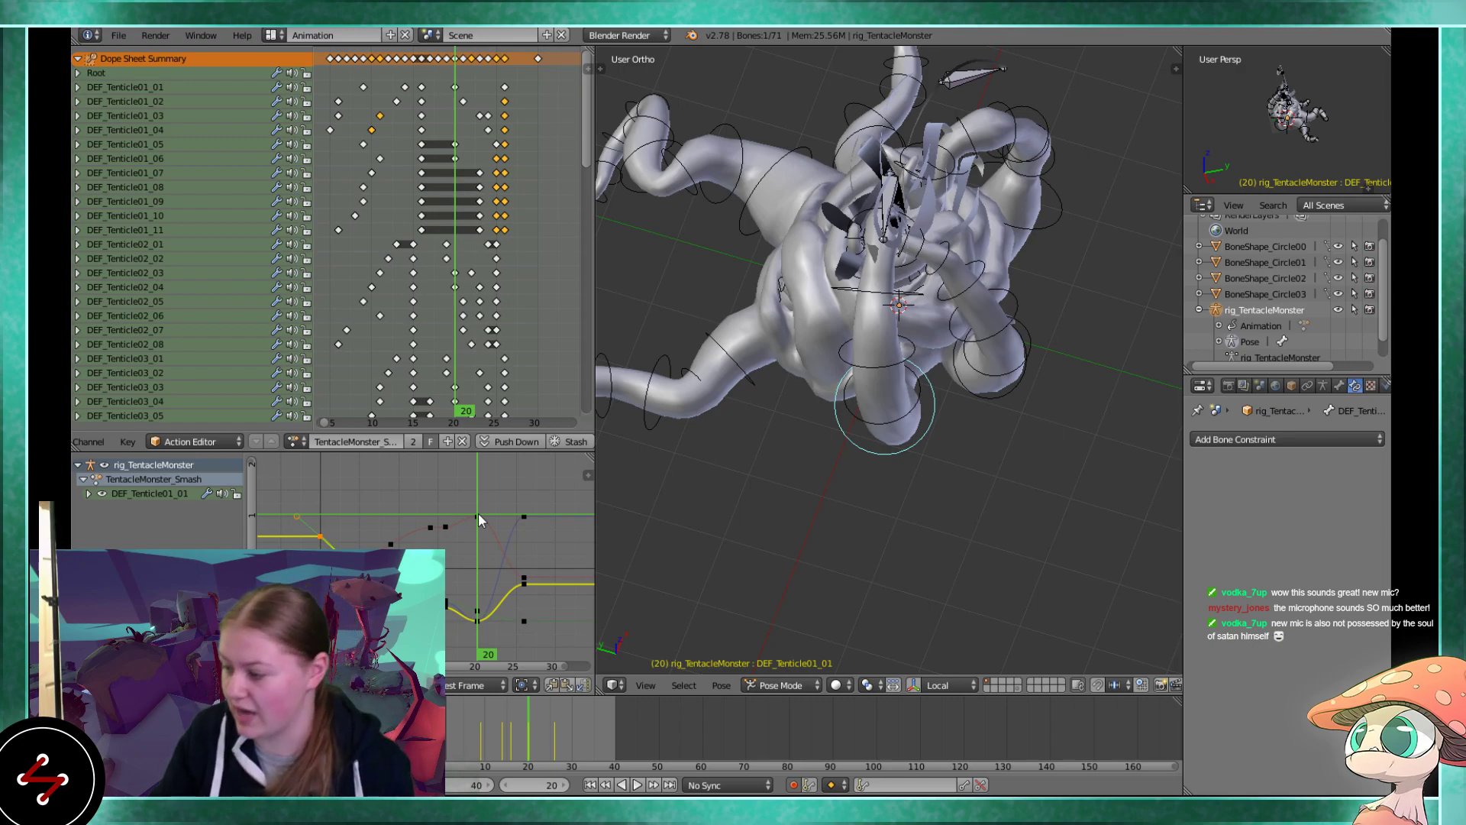
mouse_move(790, 469)
middle_mouse_down()
mouse_move(795, 434)
mouse_move(783, 512)
mouse_move(780, 482)
middle_mouse_up()
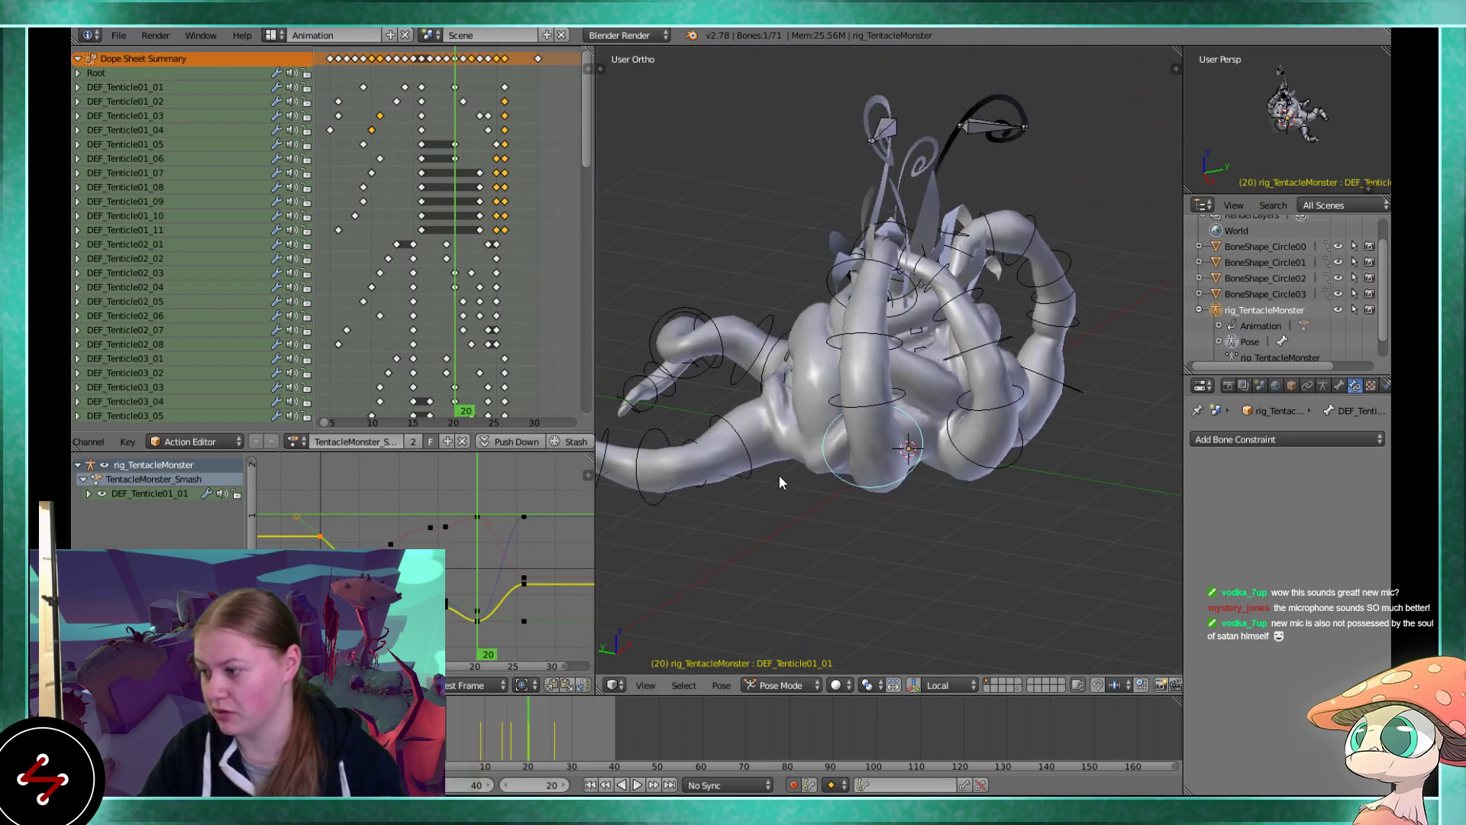
key("alt+a")
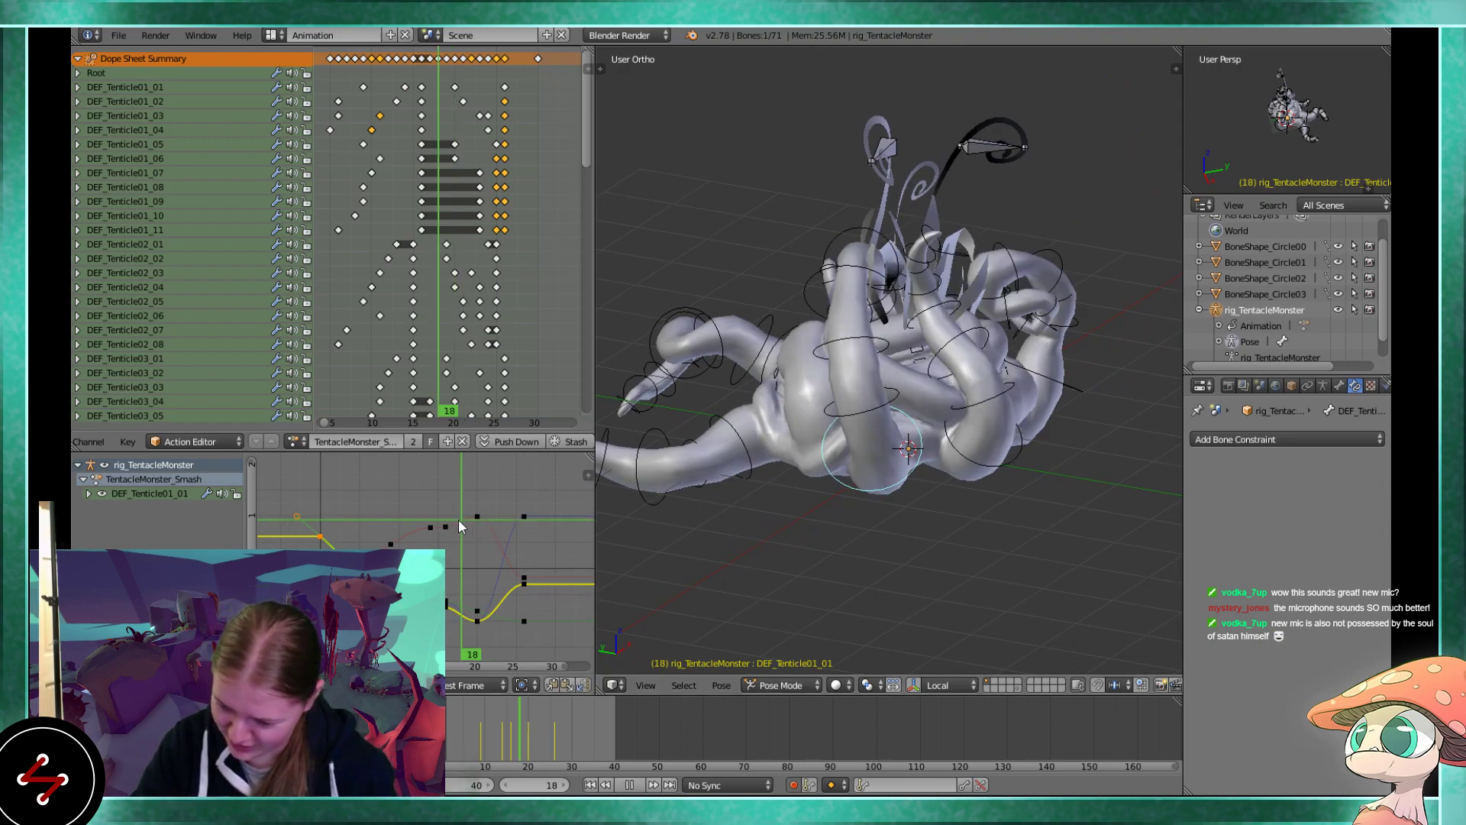
Rotate DEF_Tenticle01_01 more upright at frame 14 and shorten the curve handles of that key
mouse_move(446, 511)
left_mouse_down()
mouse_move(463, 506)
mouse_move(373, 501)
mouse_move(428, 505)
left_mouse_up()
key("r")
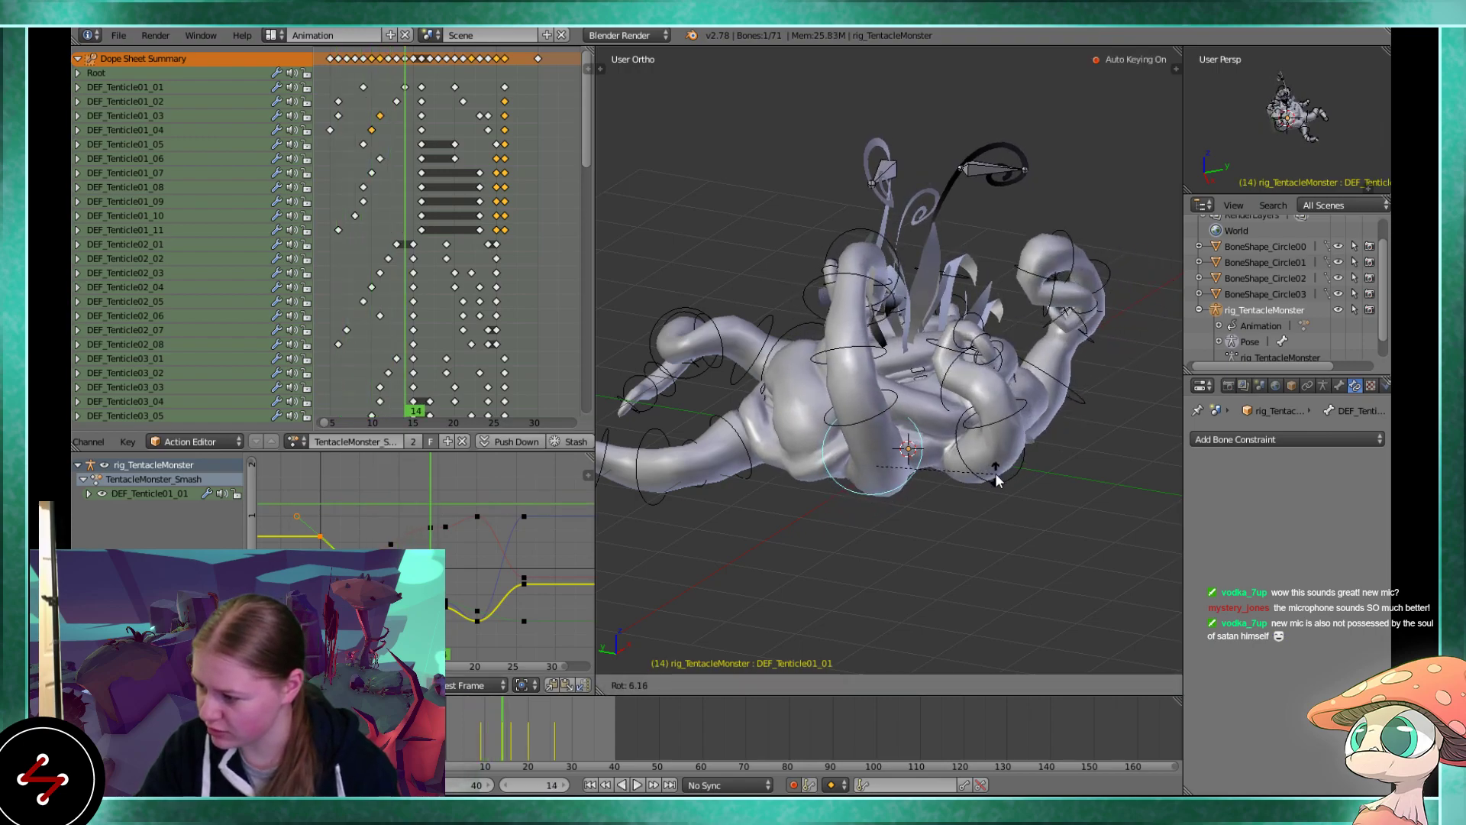
left_click(992, 487)
key("alt+a")
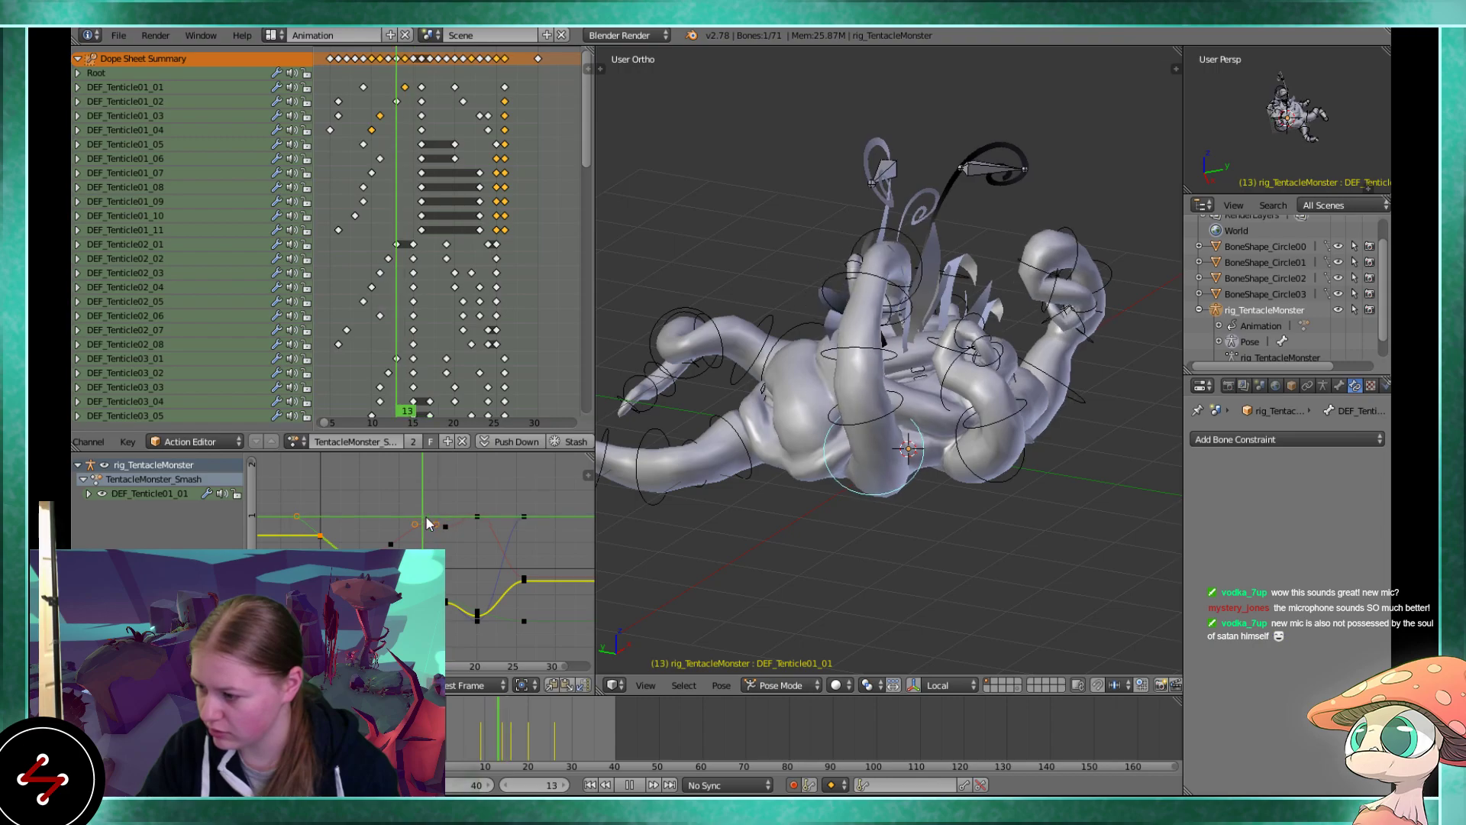
key("alt+a")
key("g")
left_click(445, 551)
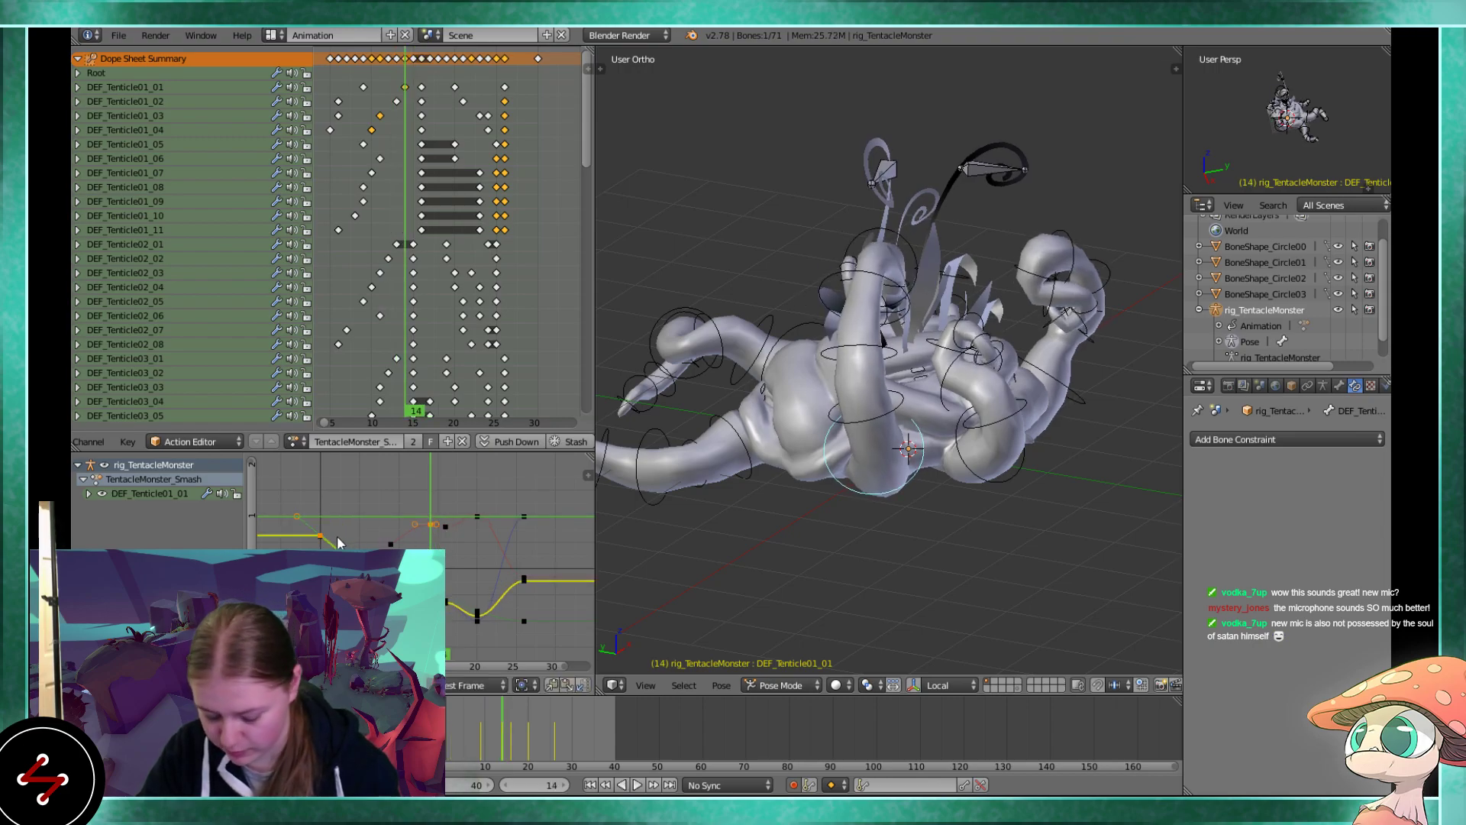
key("g")
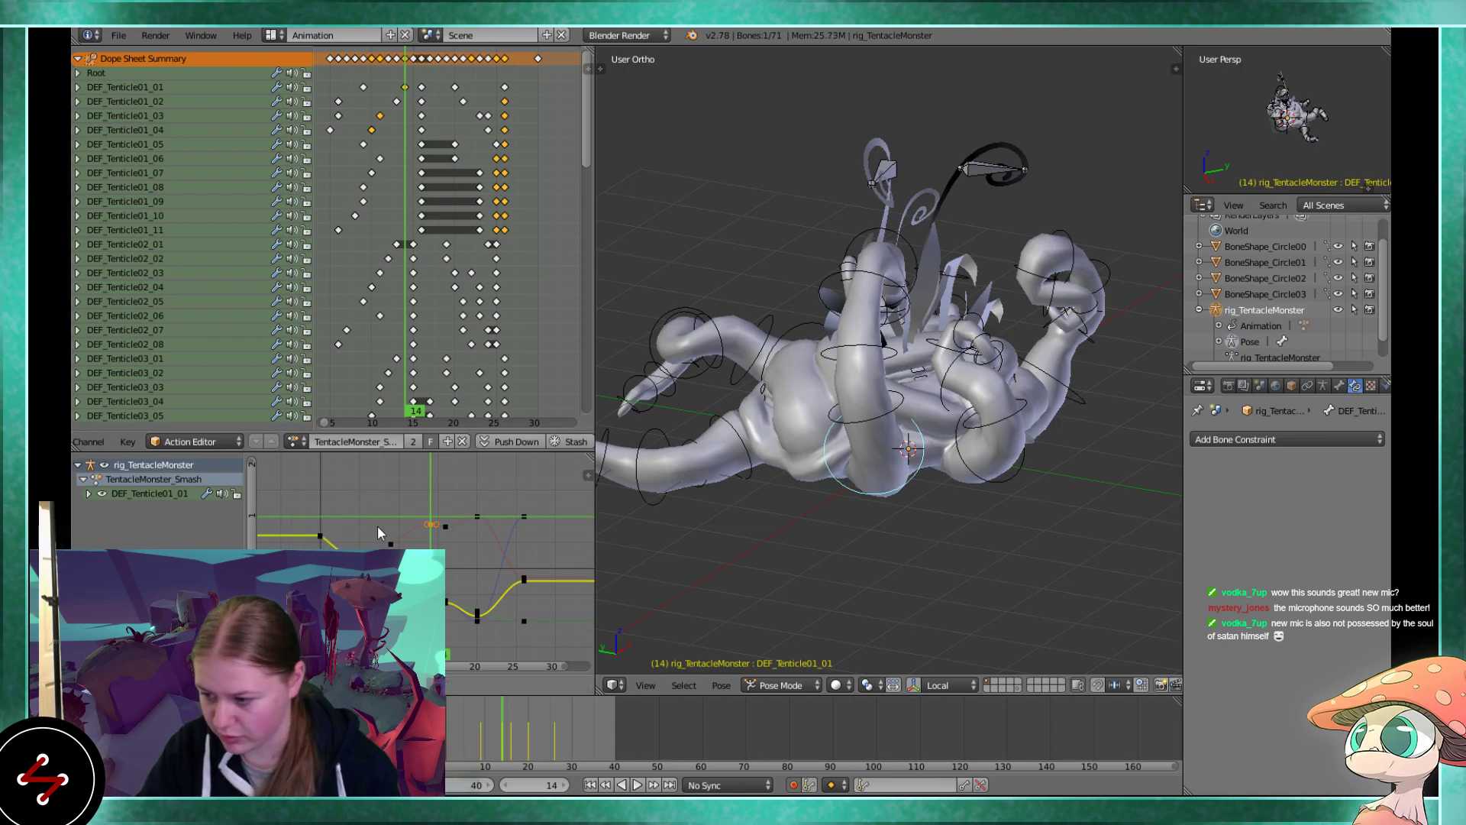
Carry DEF_Tenticle01_01's frame 14 rotation over to frame 16 with a slight adjustment, and replay the smash
key("Up")
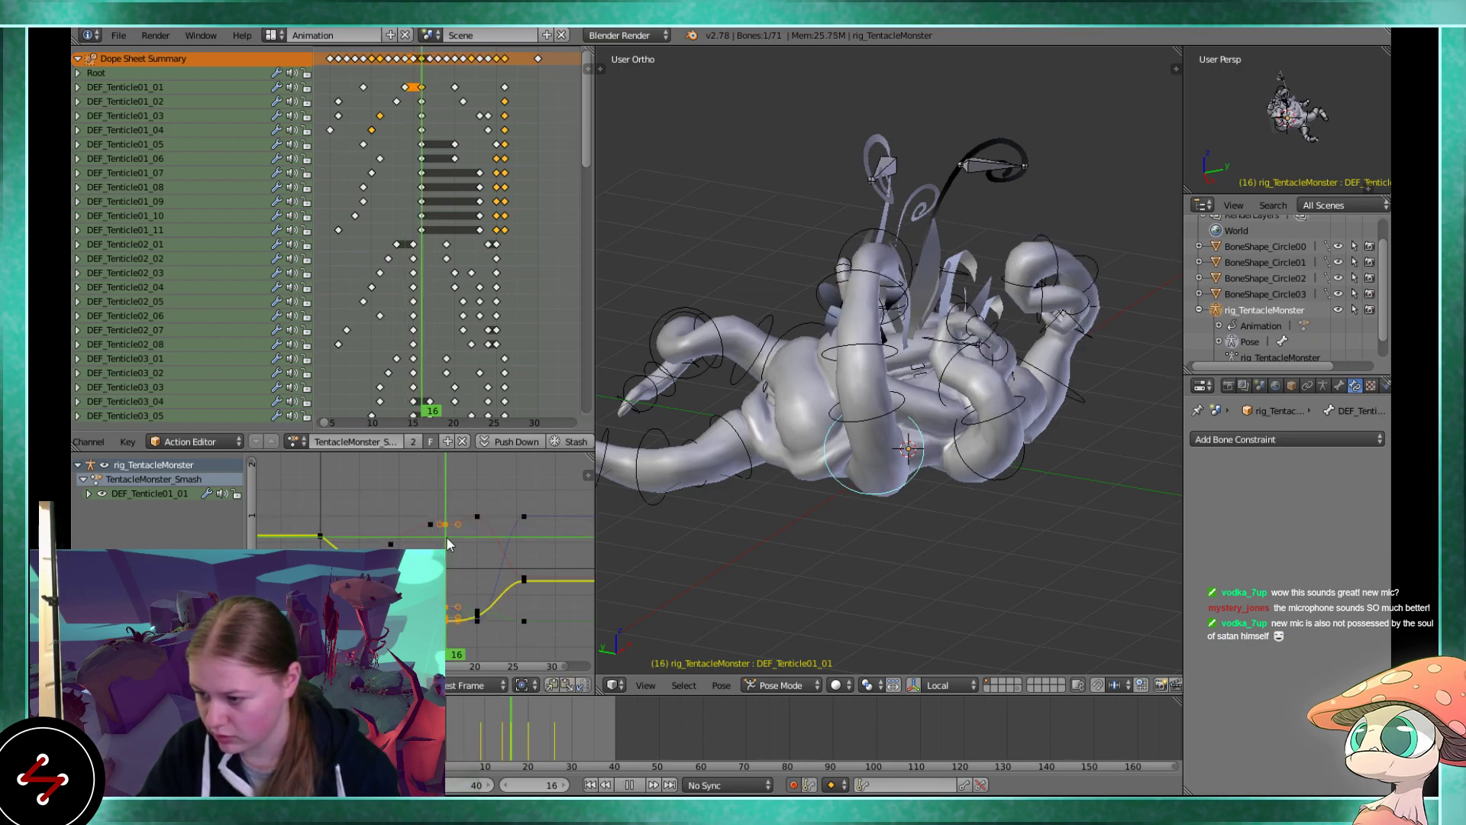
key("t")
left_click(688, 166)
left_click(835, 186)
key("t")
left_click_drag(456, 534, 375, 551)
key("alt+a")
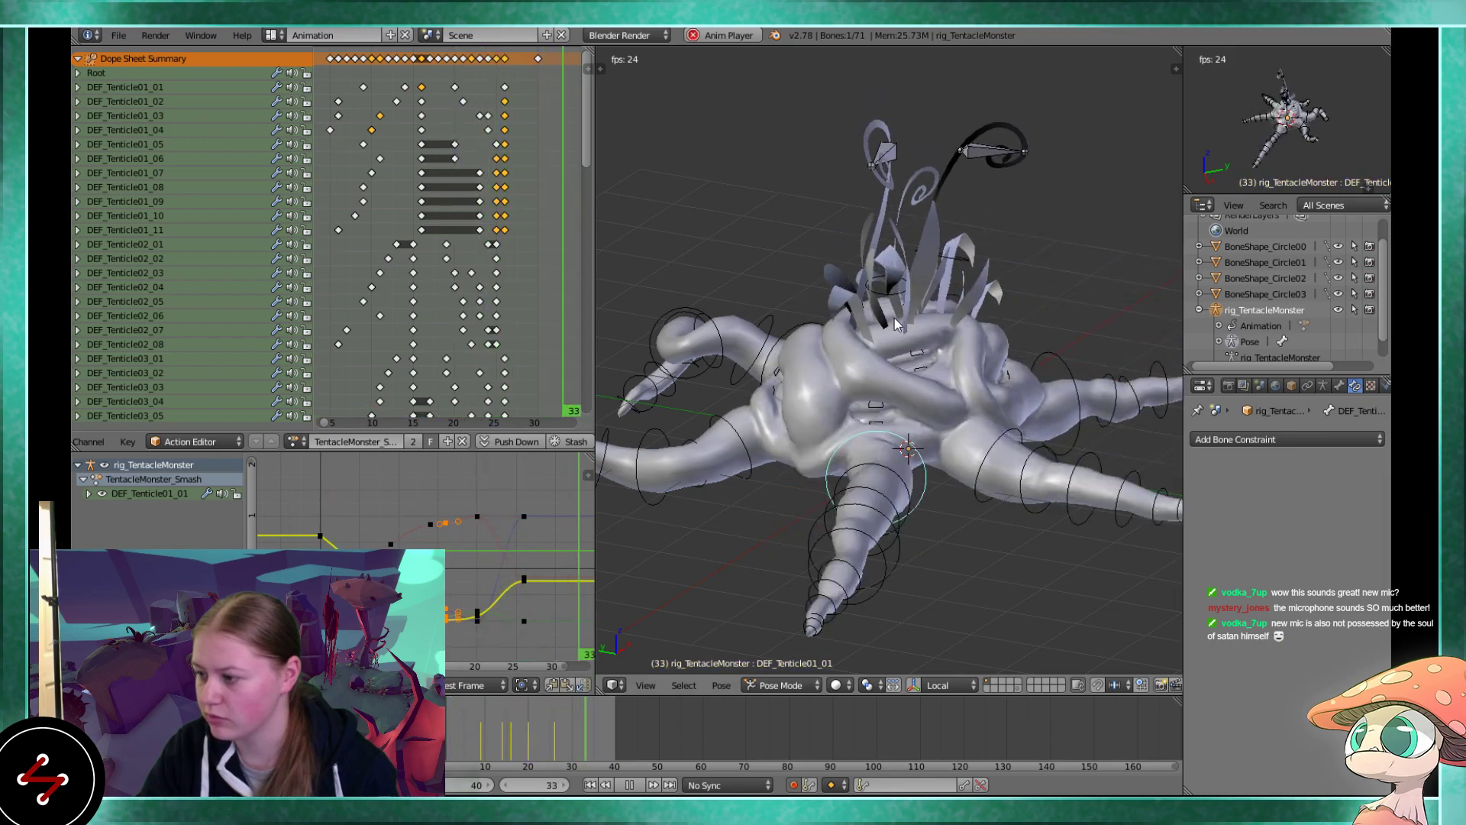
key("alt+a")
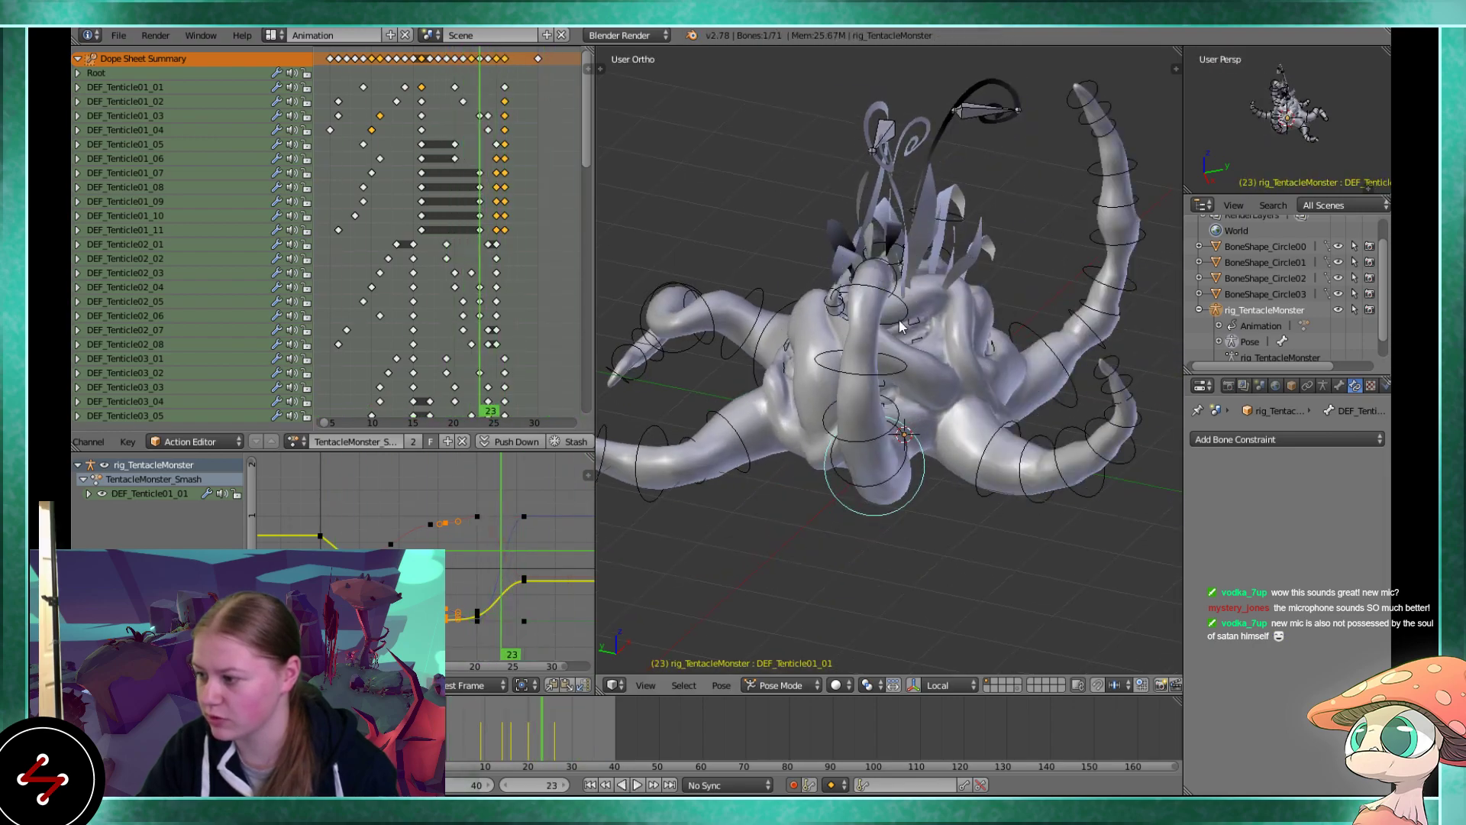
Adjust DEF_Tenticle01_04's rotation curve at frame 16, raise its key at frame 24, and replay the smash
right_click(890, 380)
mouse_move(463, 530)
left_mouse_down()
mouse_move(410, 525)
mouse_move(446, 516)
left_mouse_up()
right_click(446, 540)
key("g")
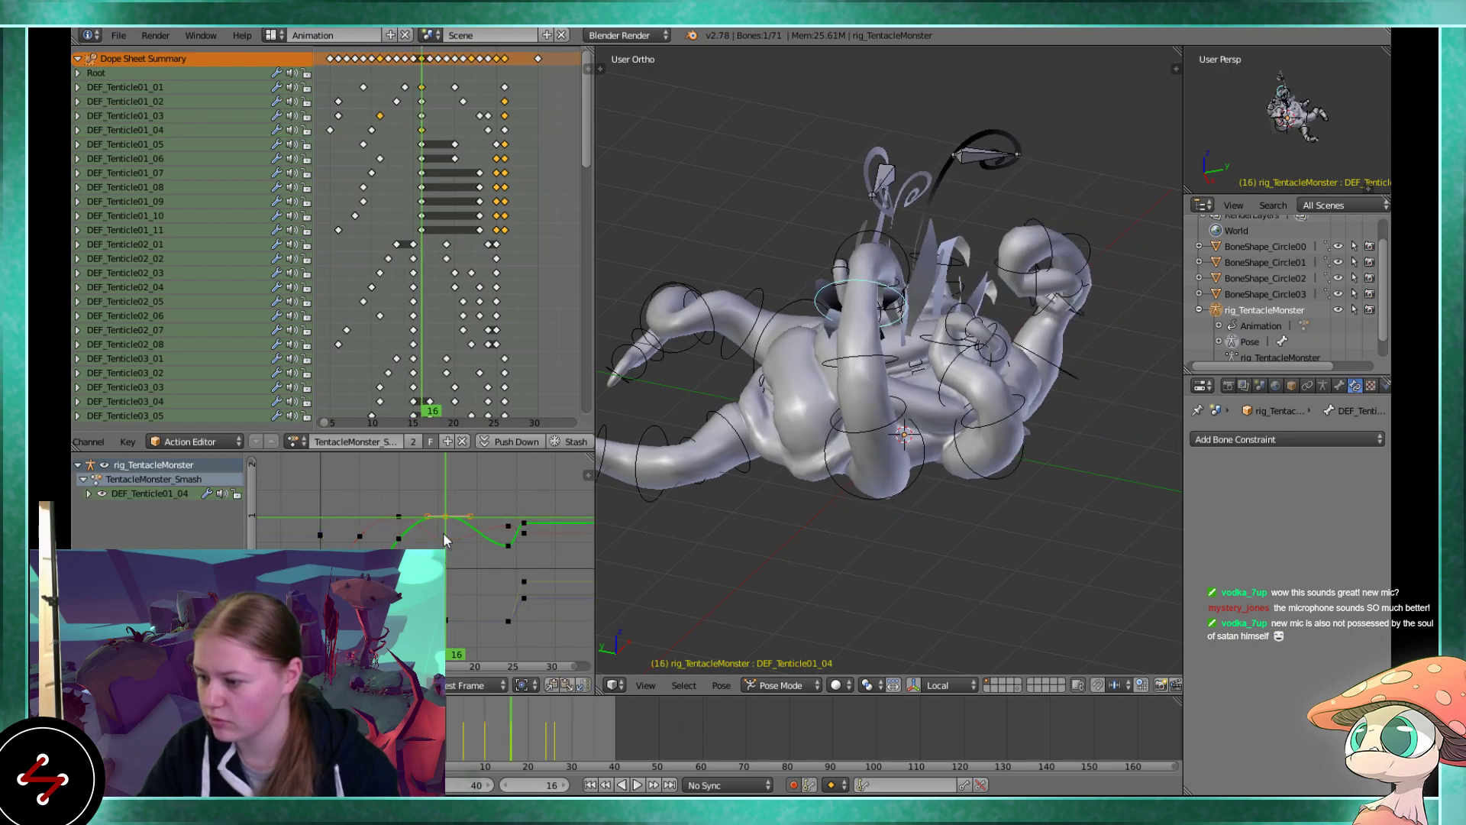
left_click(507, 550)
right_click(509, 545)
key("g")
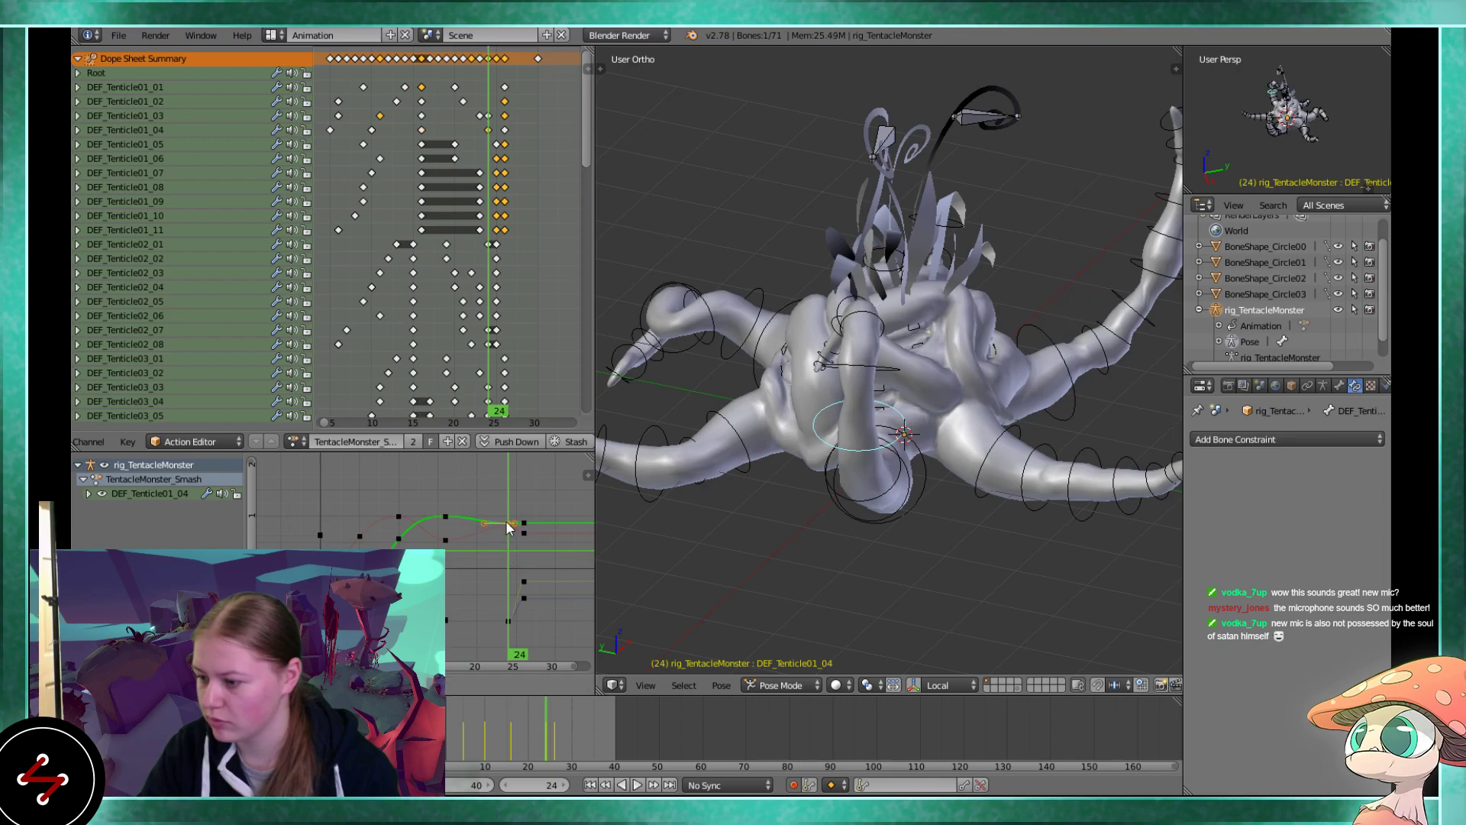
key("alt+a")
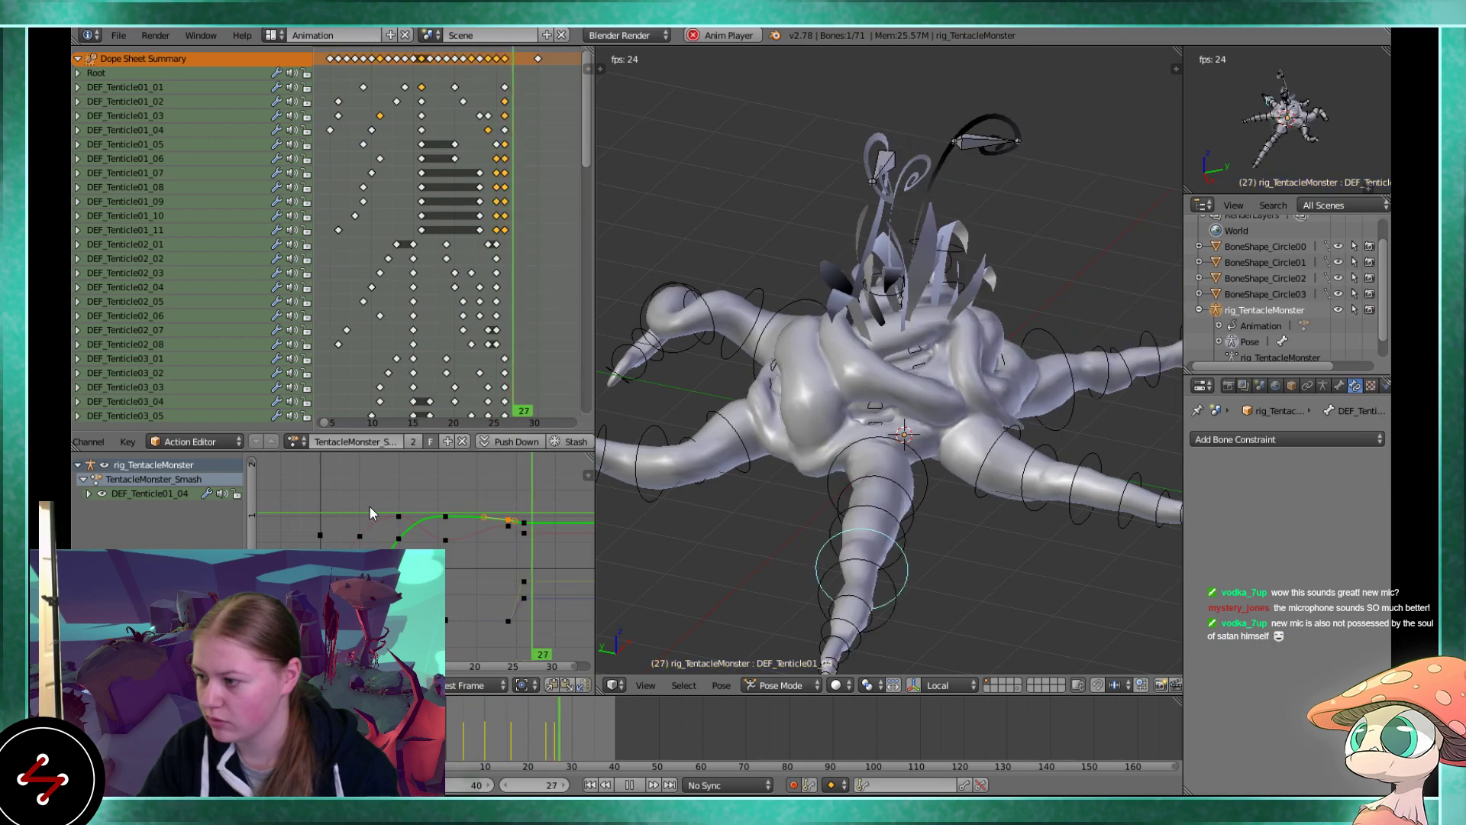
Shift CTRL_Body's curve keys three frames later, placing the peak at frame 25 and the landing at frame 29
middle_click_drag(883, 452, 826, 439)
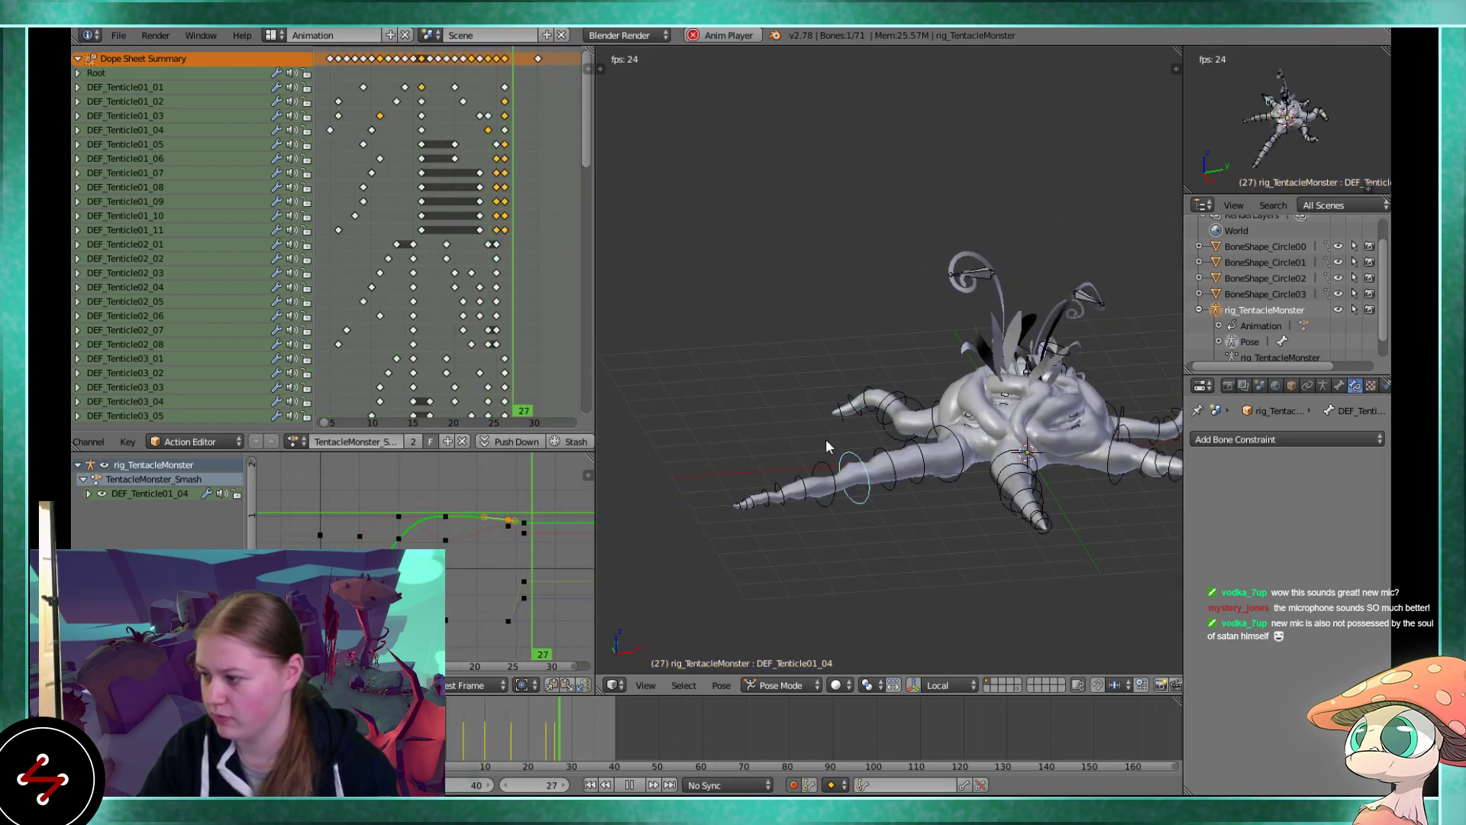
middle_click_drag(827, 438, 1008, 441)
right_click(1008, 382)
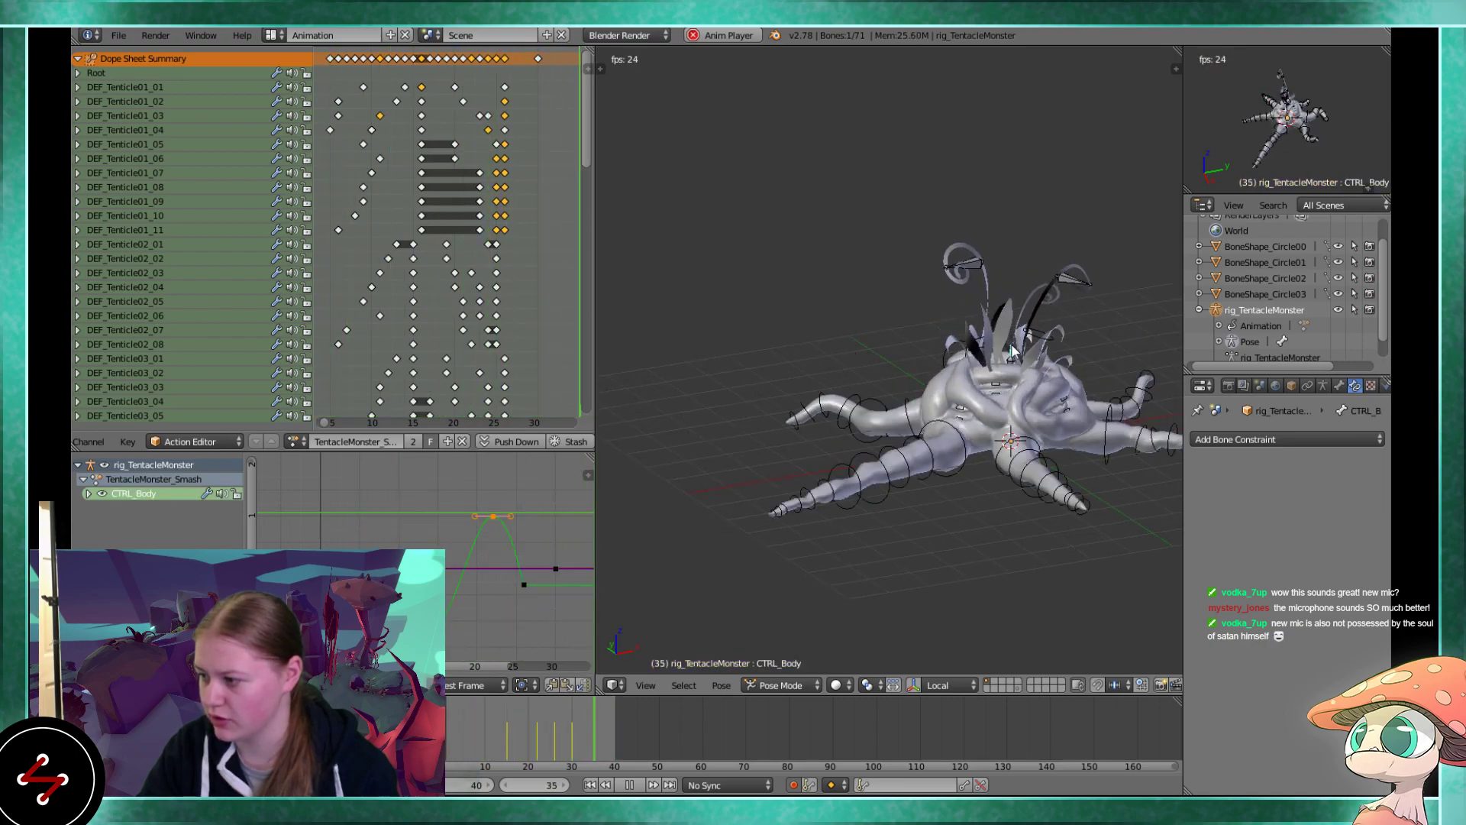
key("alt+a")
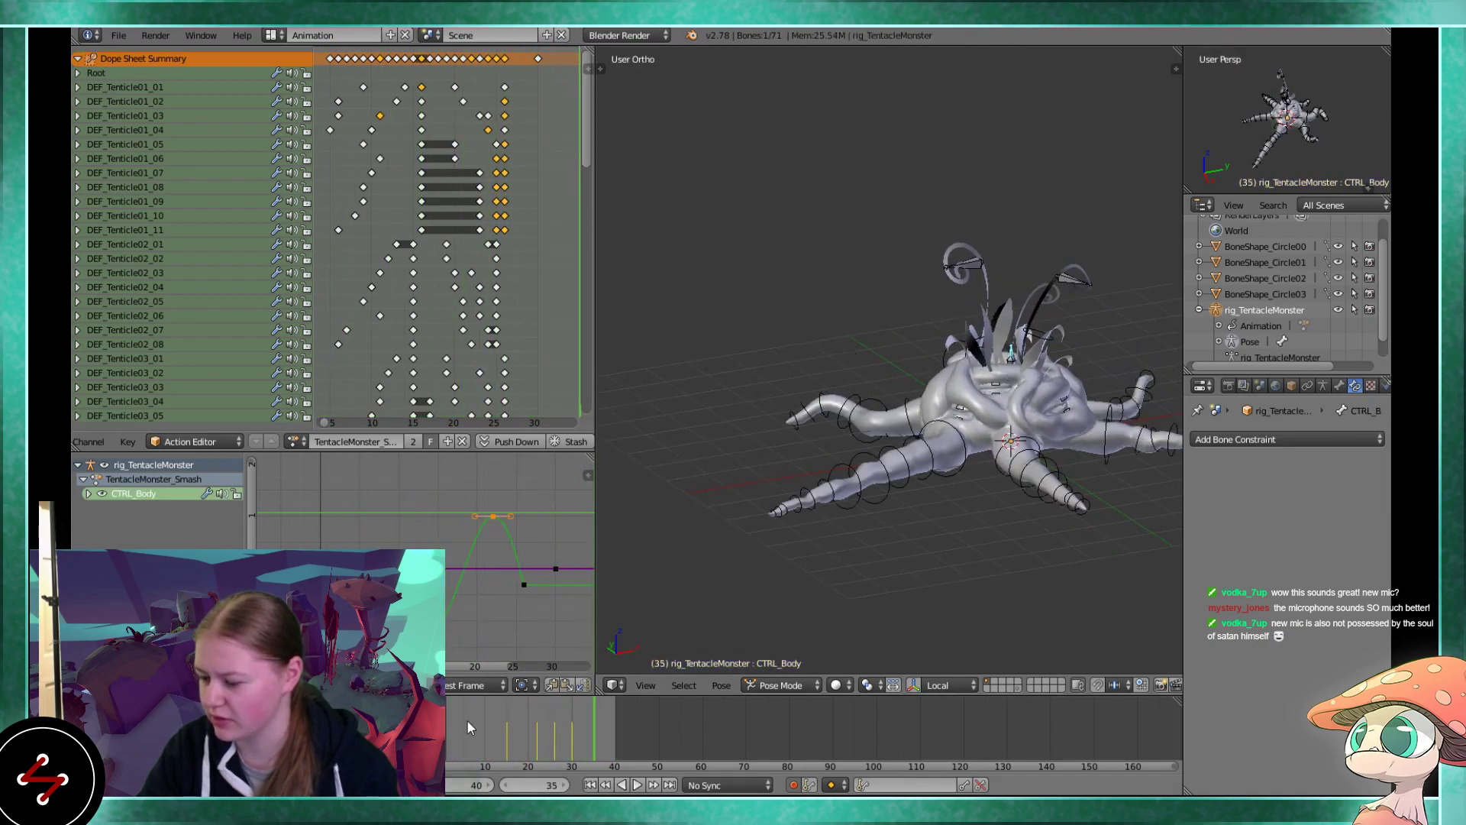
left_click_drag(463, 738, 544, 743)
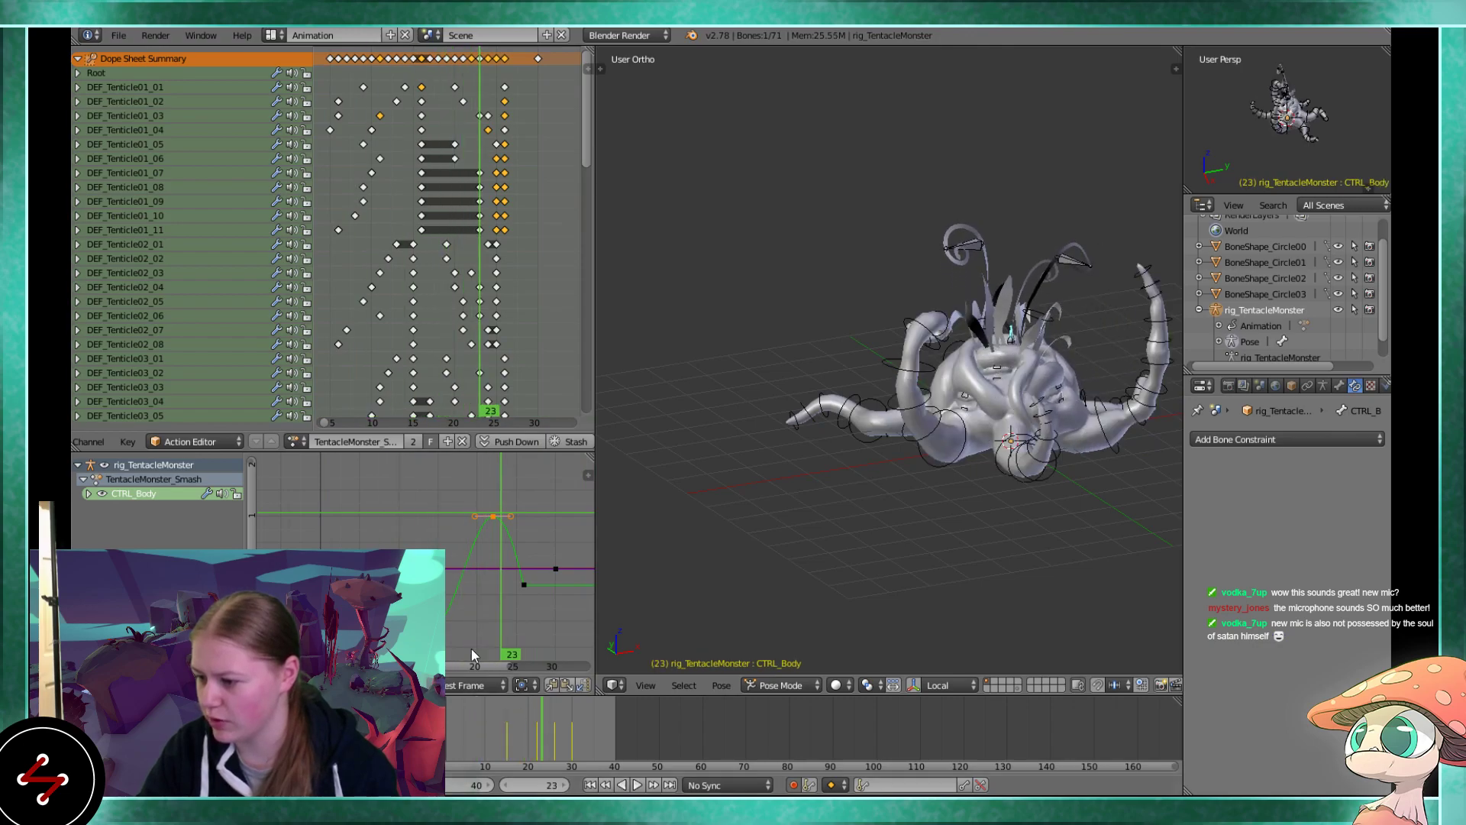
key("g")
left_click(501, 588)
key("alt+a")
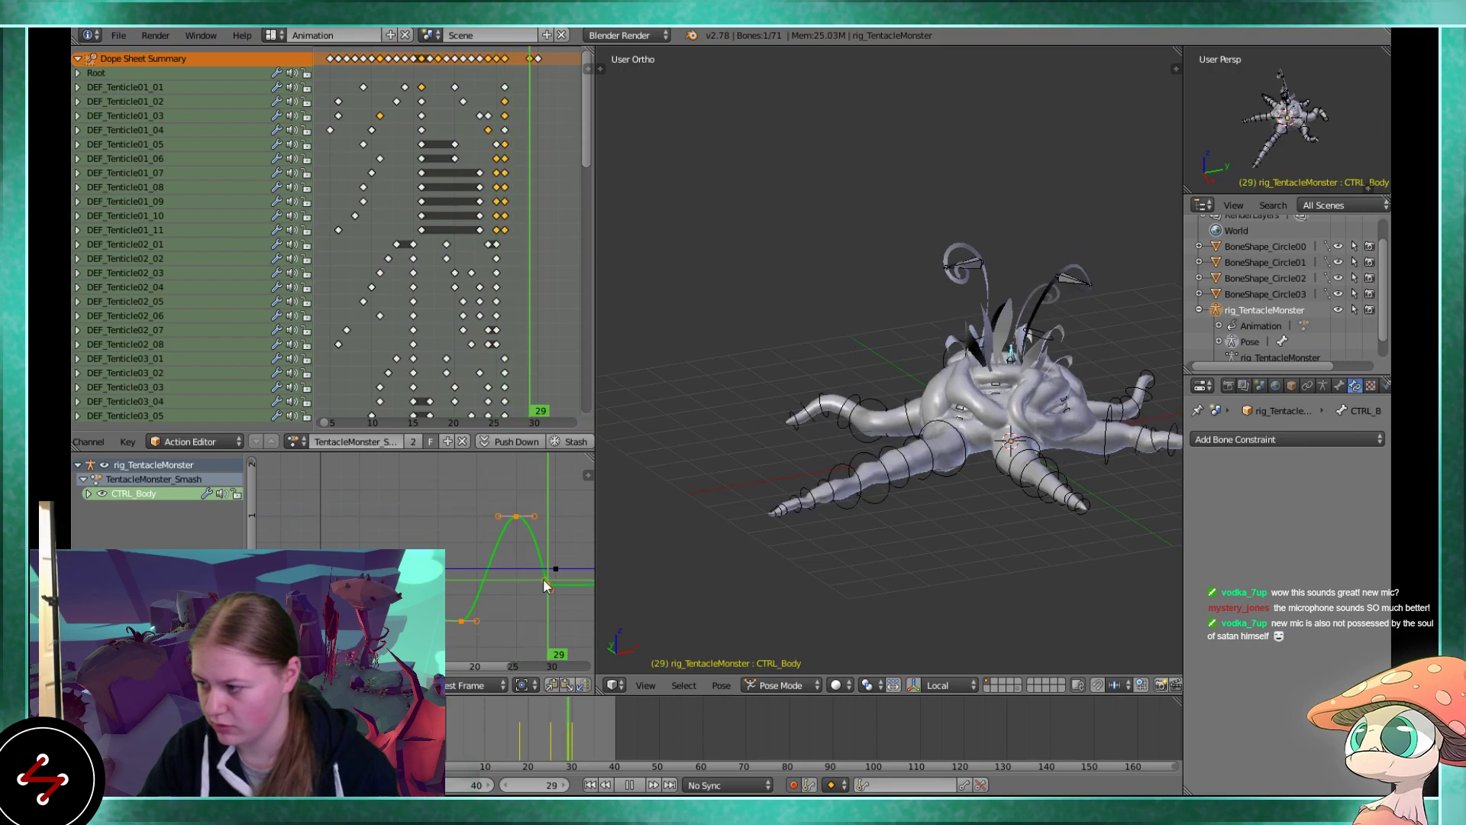
Add a small rebound to CTRL_Body's curve, with a second peak near frame 34 and a final landing near frame 38, and replay the smash
key("a")
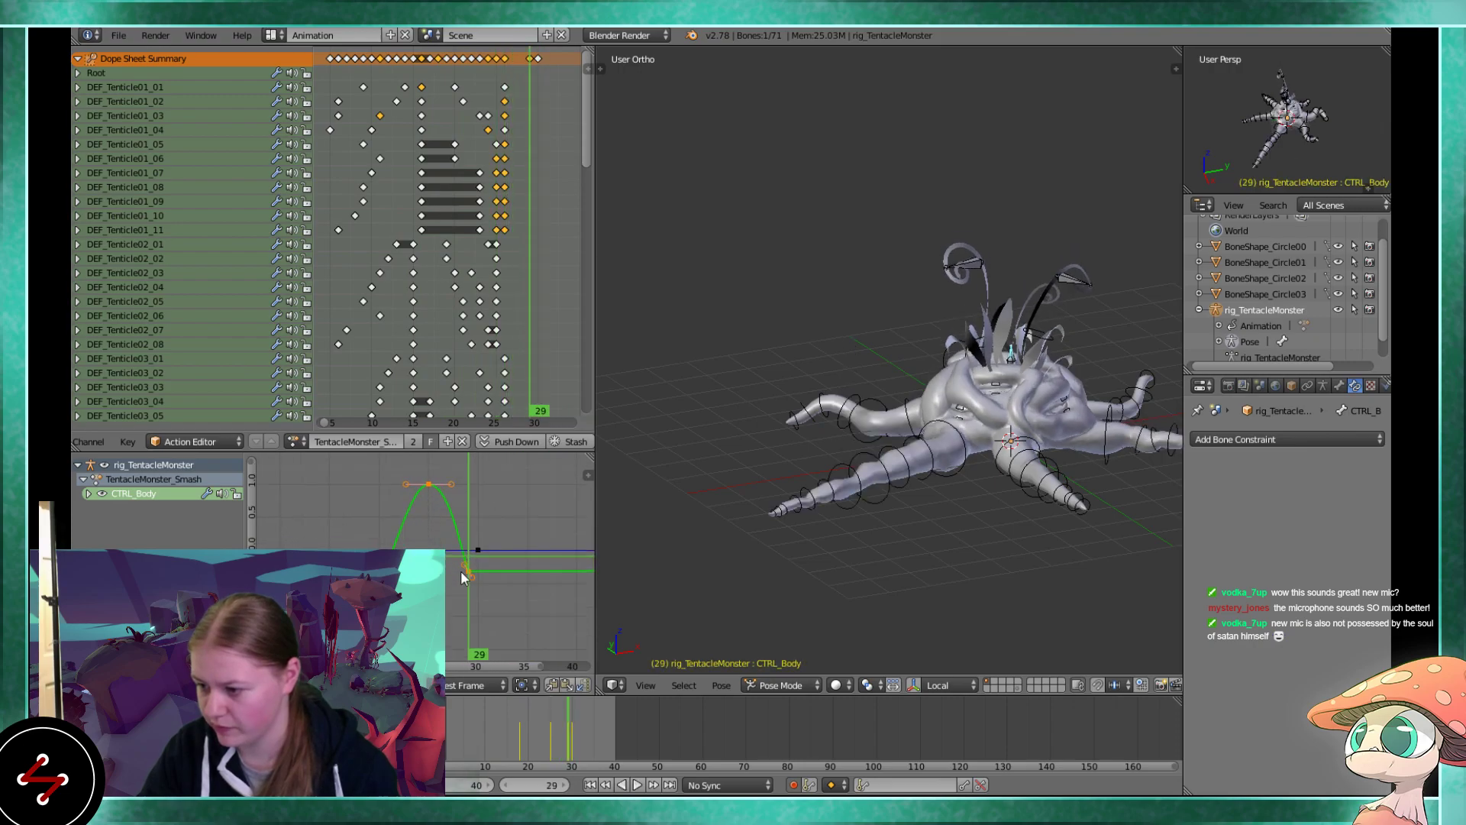
scroll(461, 570, "up", 1)
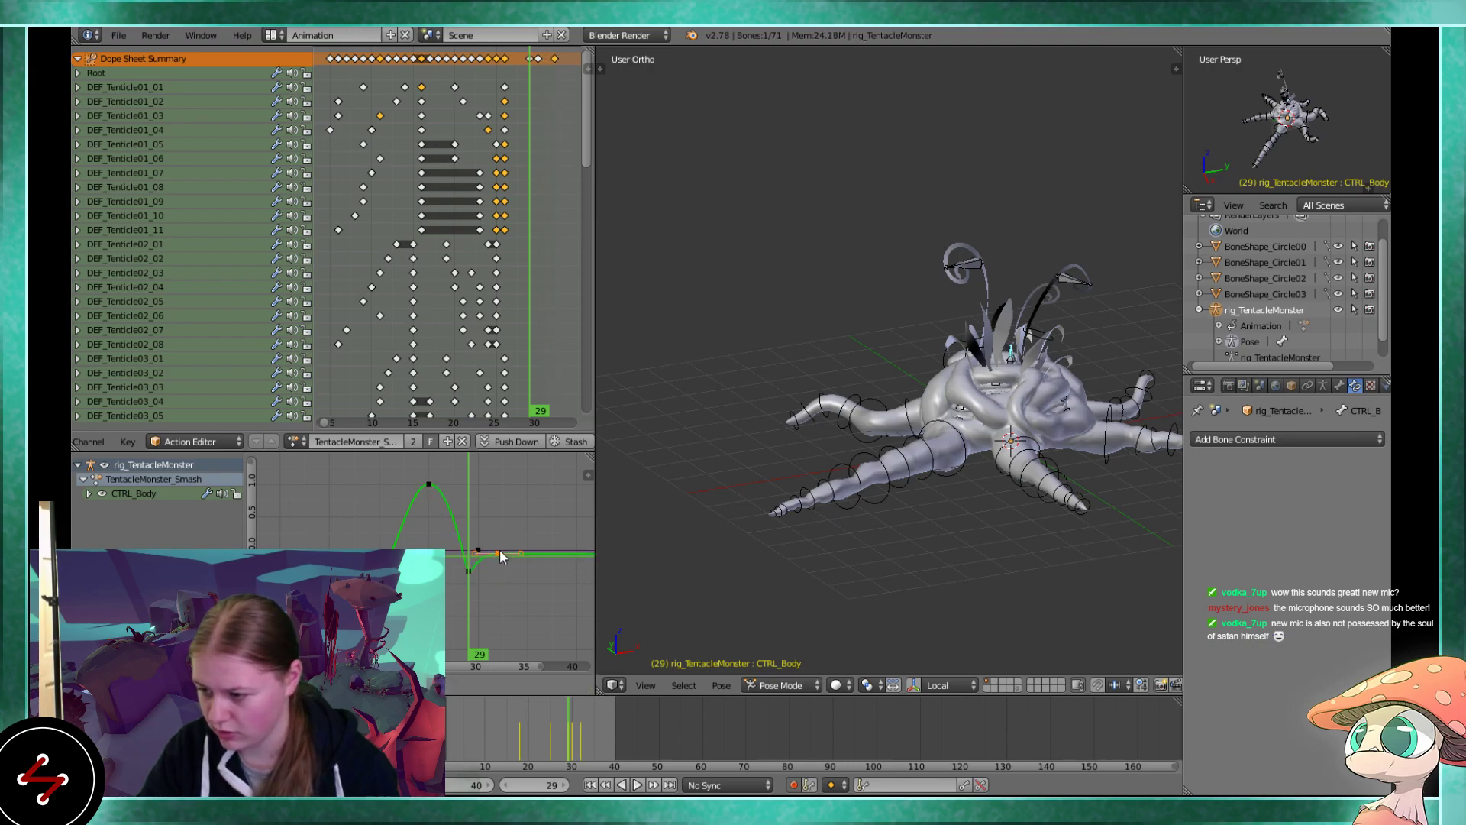
key("shift+d")
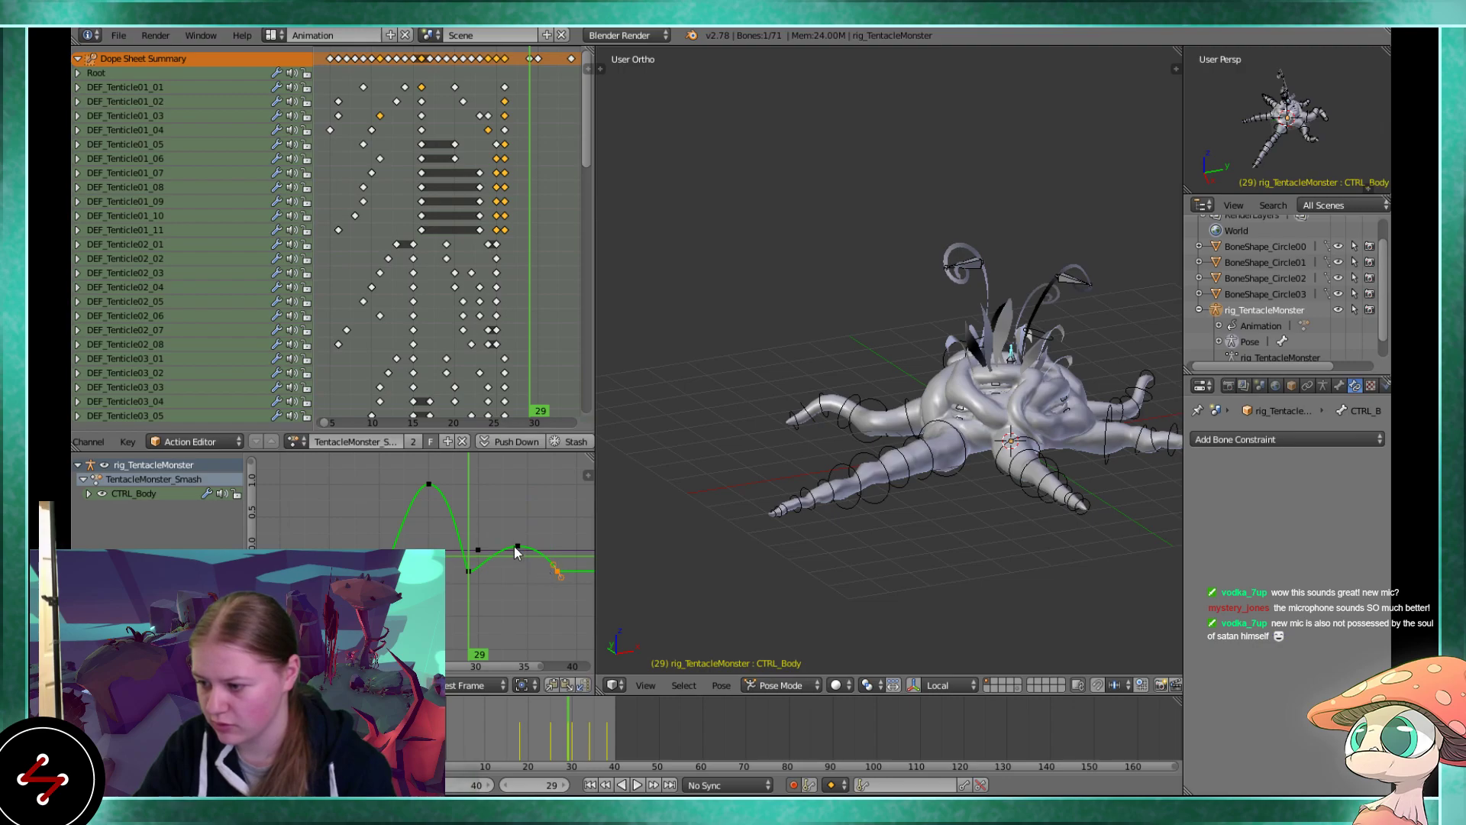
key("alt+a")
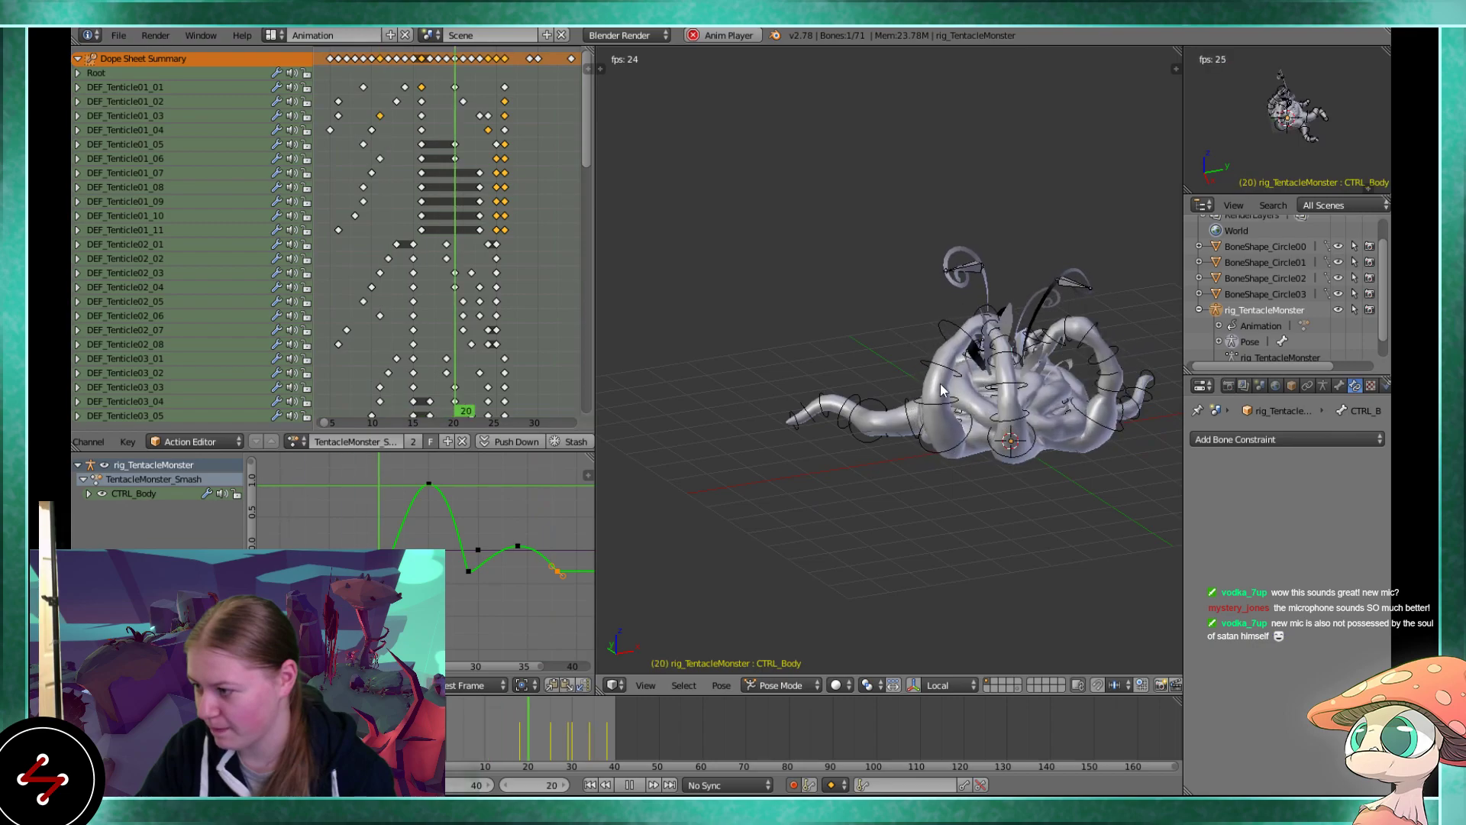
key("alt+a")
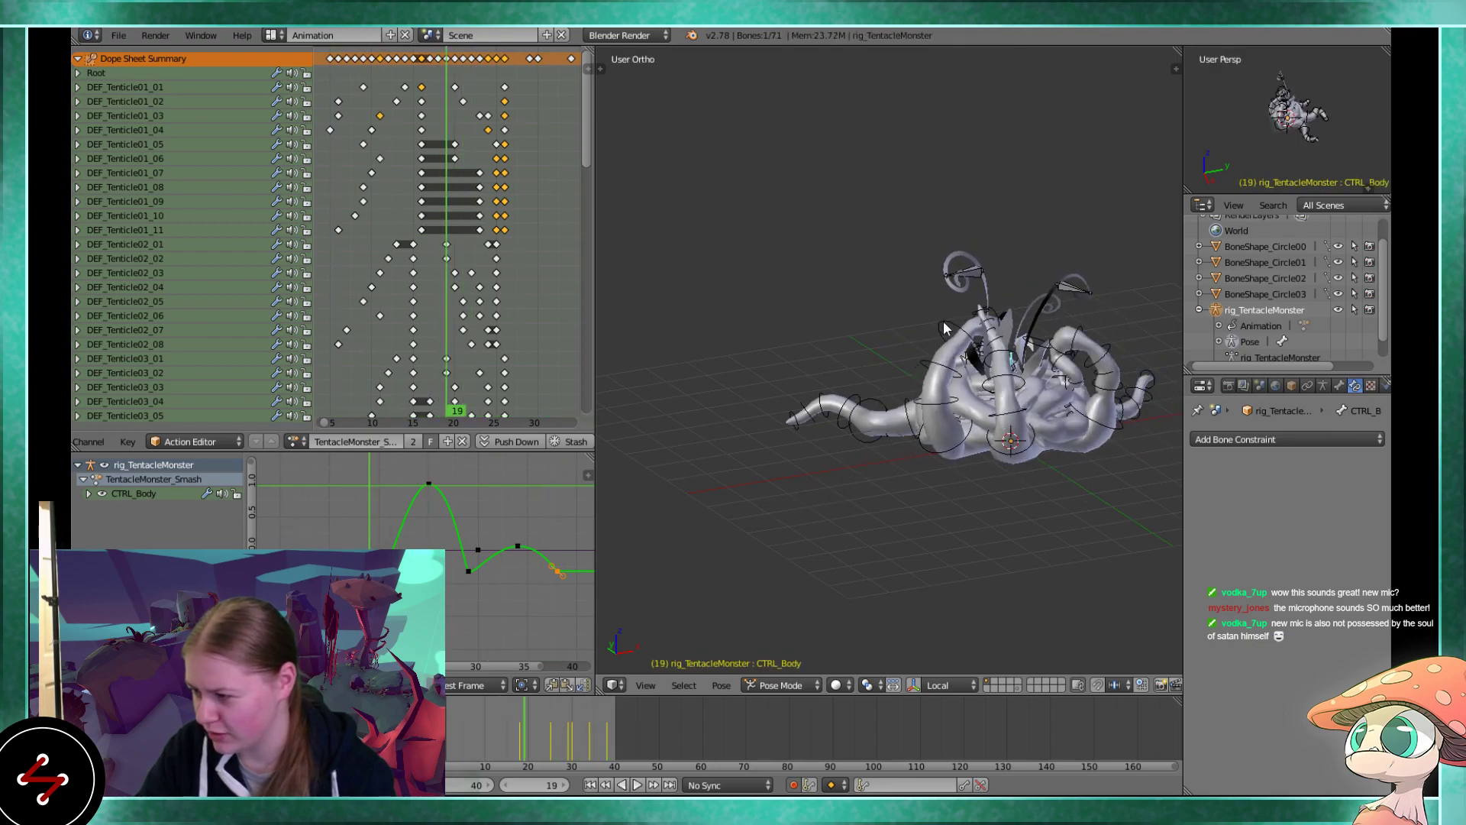
Examine DEF_Tenticle01_04's pose and rotation curves while scrubbing between frames 7 and 16
right_click(976, 361)
scroll(940, 365, "up", 4)
left_click_drag(329, 544, 337, 513)
mouse_move(932, 428)
middle_mouse_down()
mouse_move(1027, 429)
mouse_move(955, 444)
middle_mouse_up()
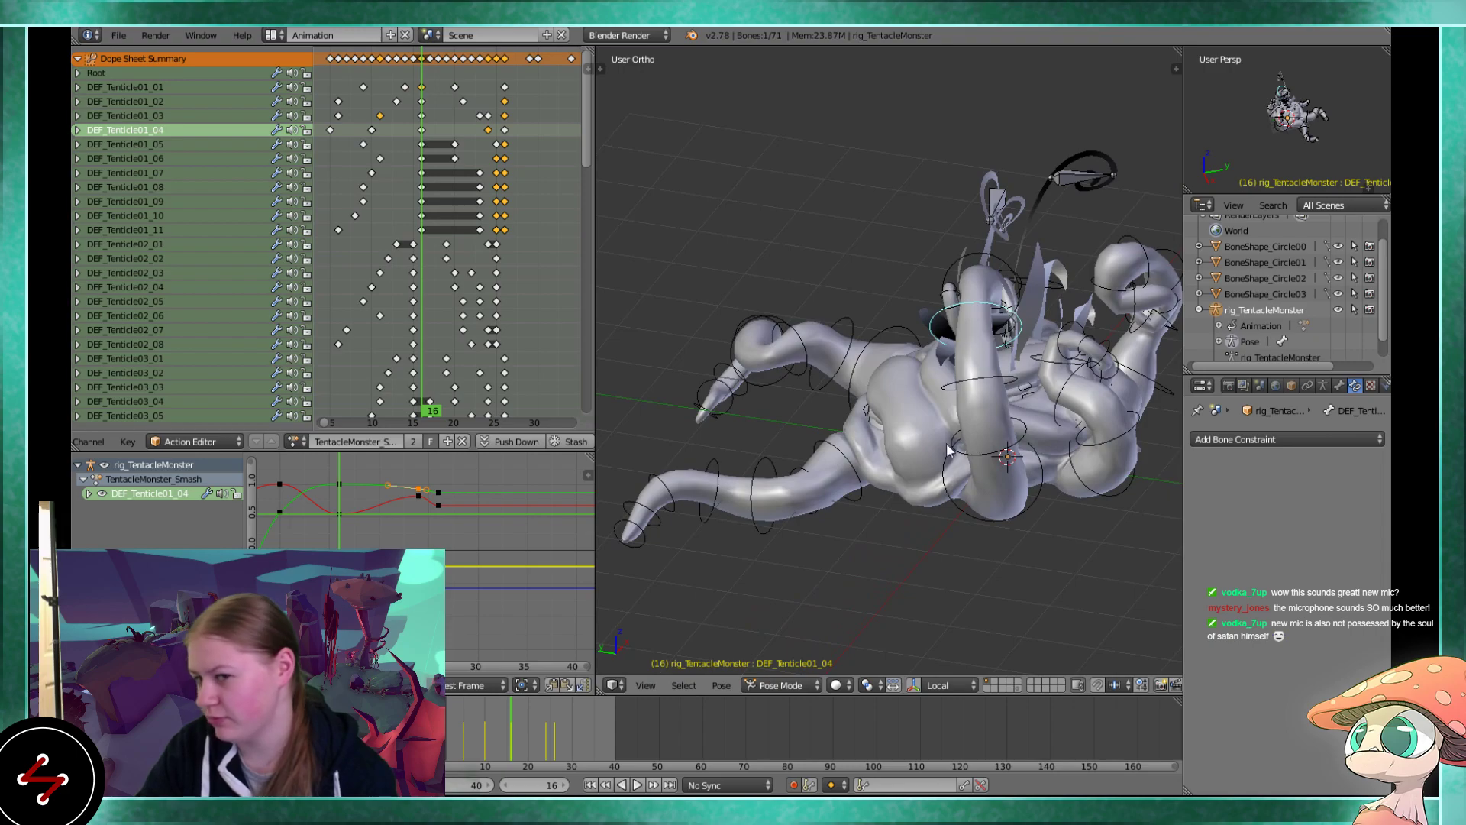
key("alt+a")
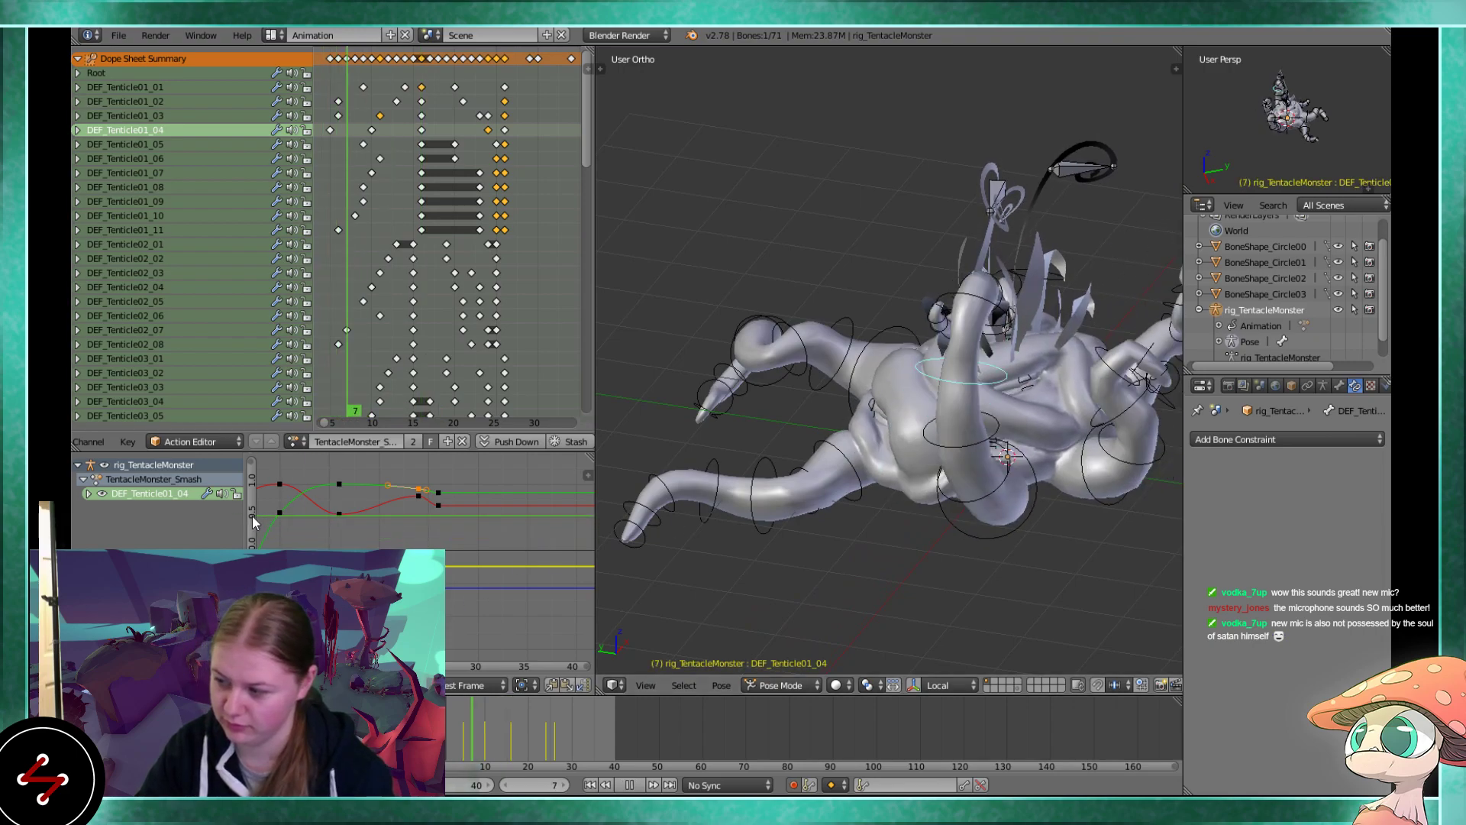
left_click_drag(283, 518, 326, 509)
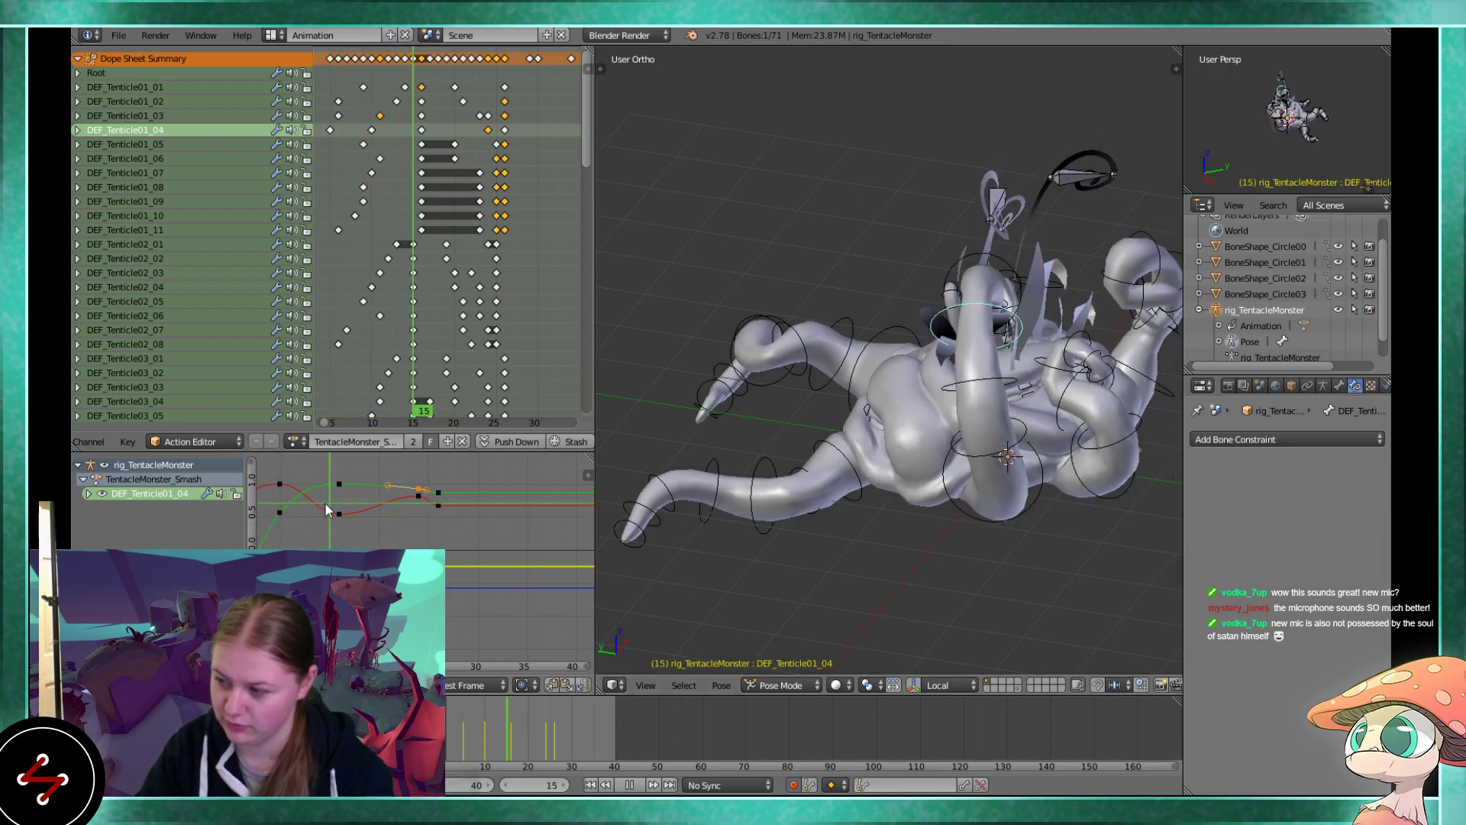
key("alt+a")
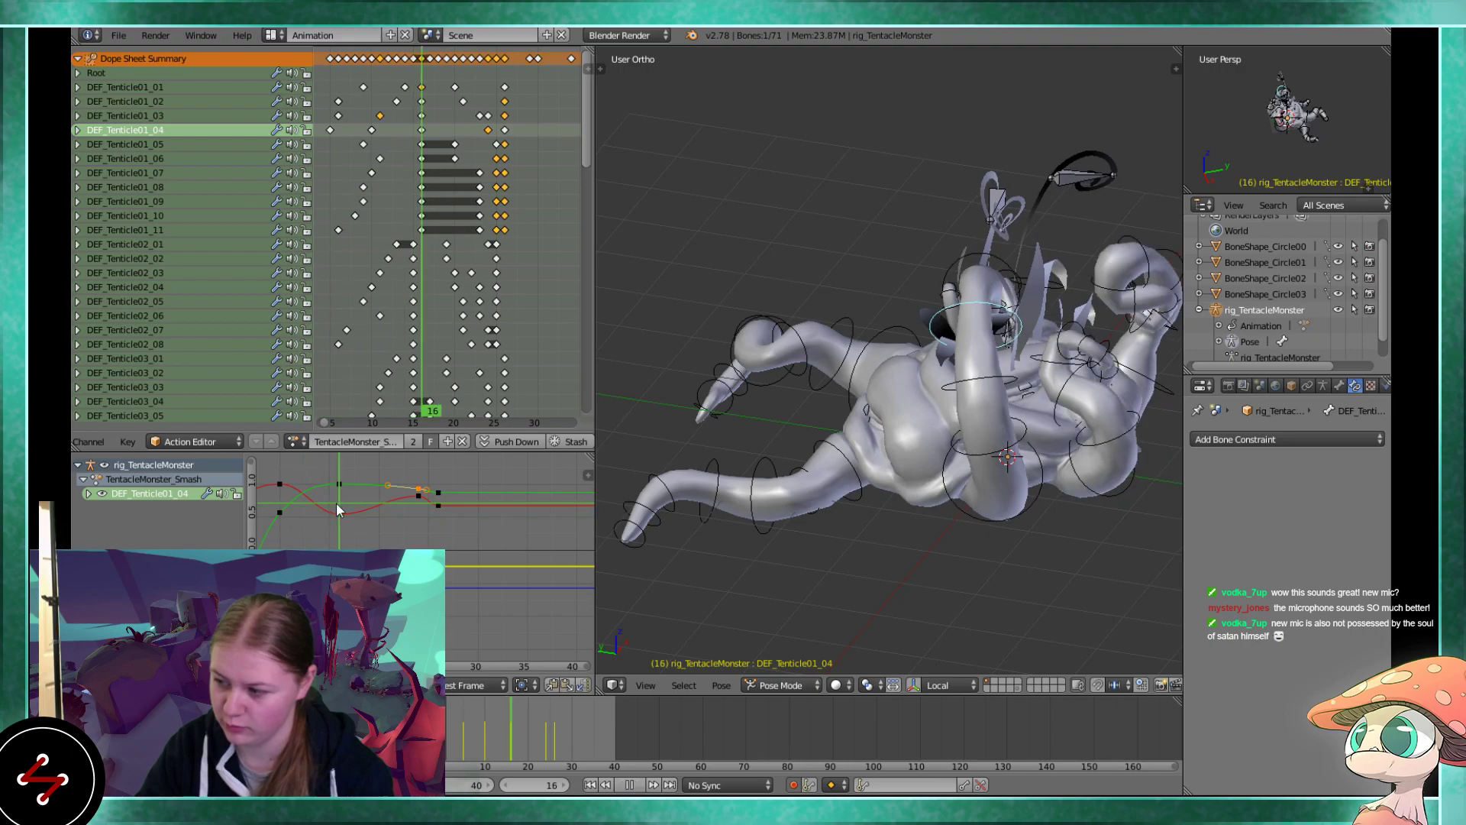
Reshape DEF_Tenticle01_02's X rotation curve at frame 16 by sloping that key's handles upward, and scrub through the motion
right_click(978, 463)
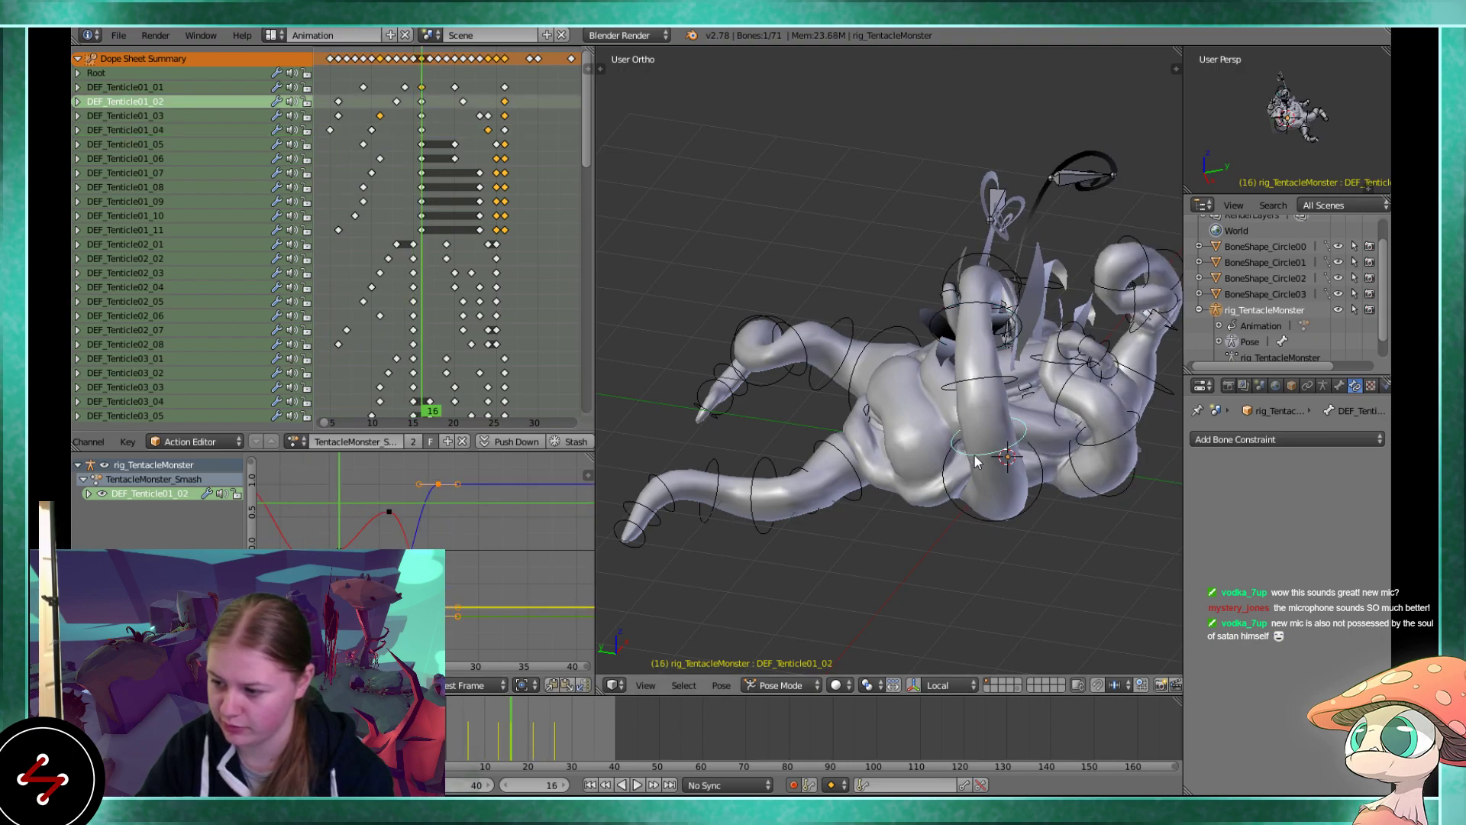
key("Home")
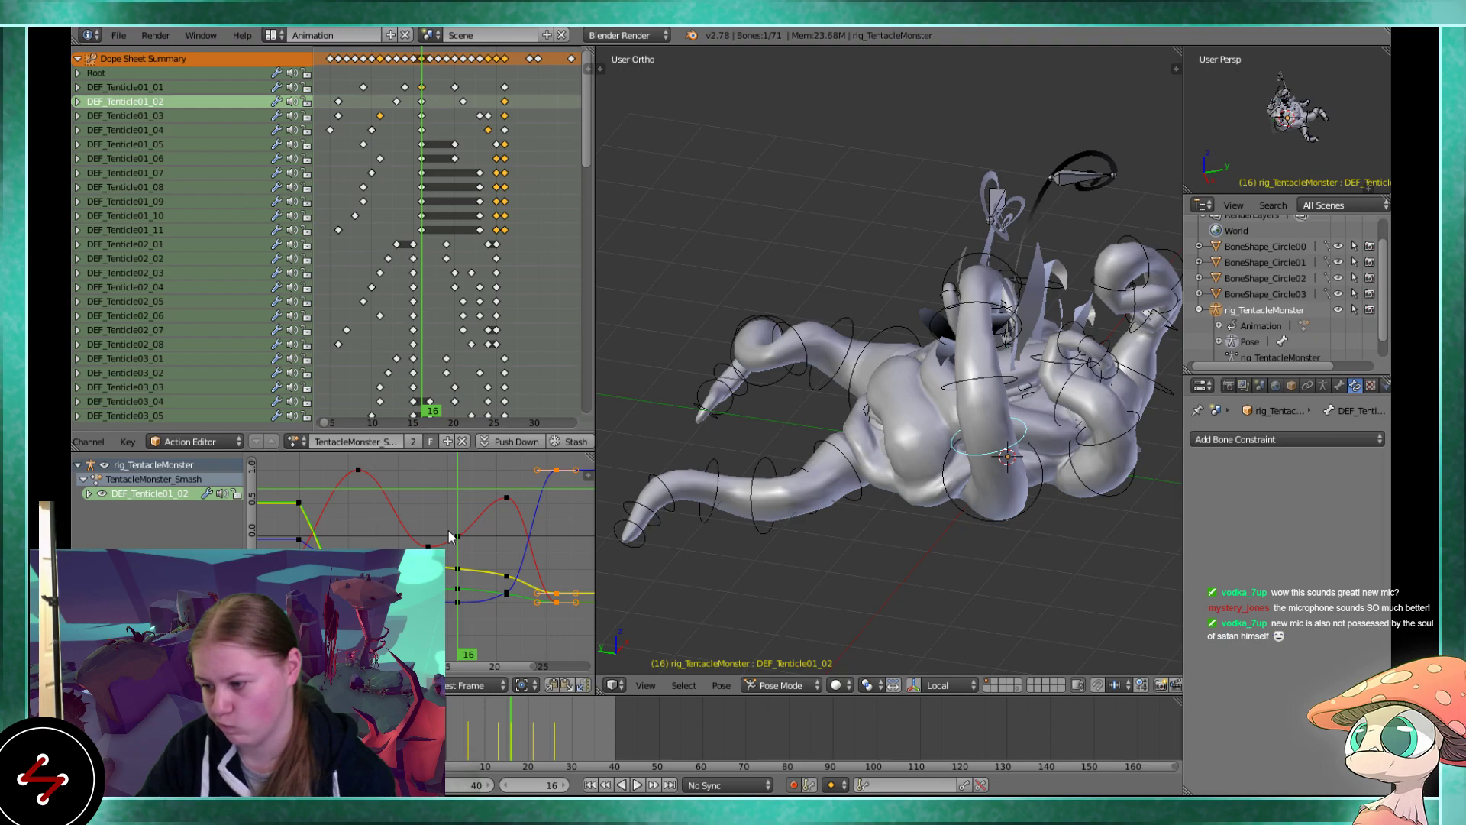
left_click(893, 685)
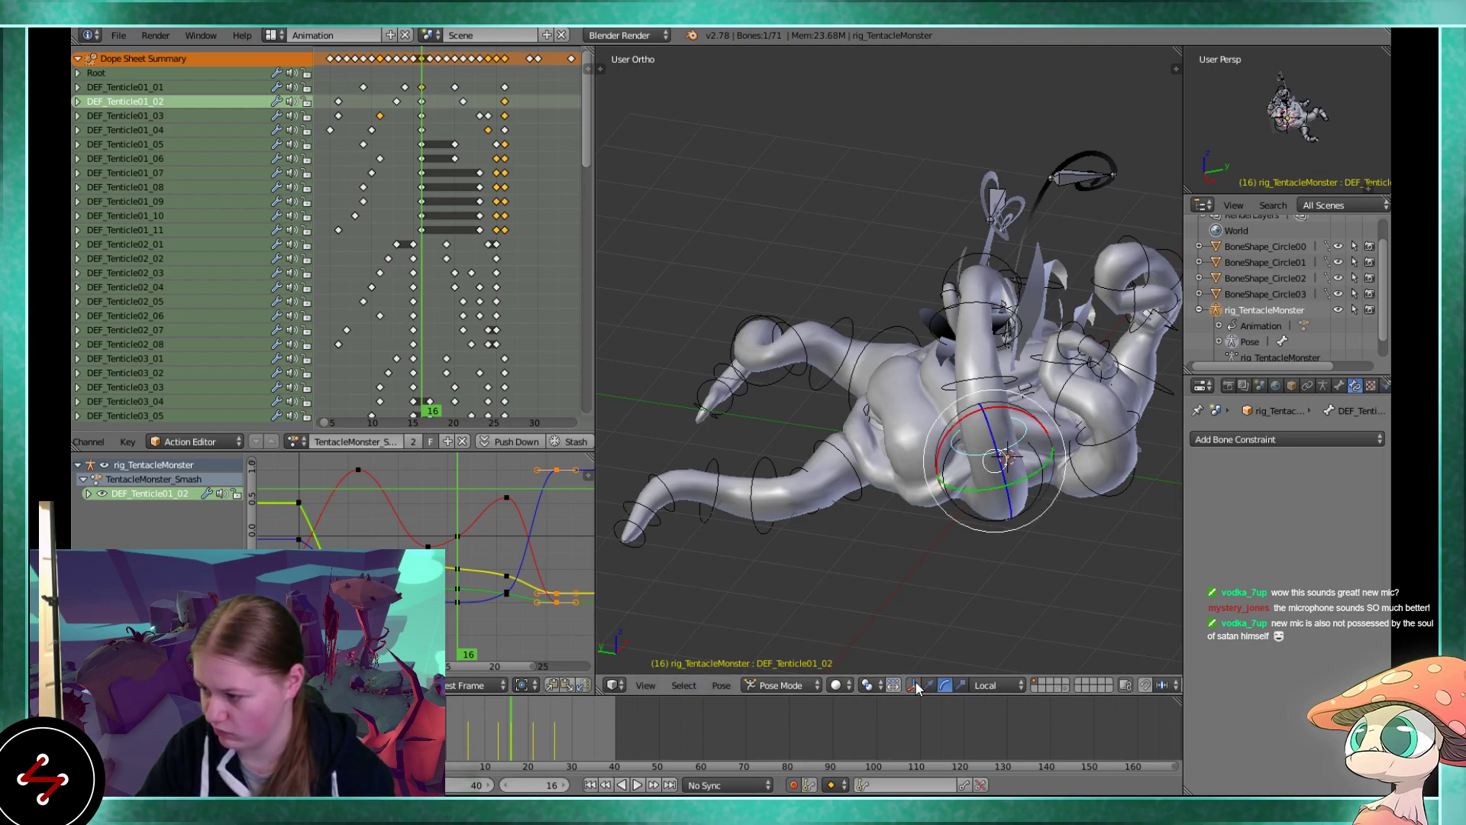
left_click(915, 686)
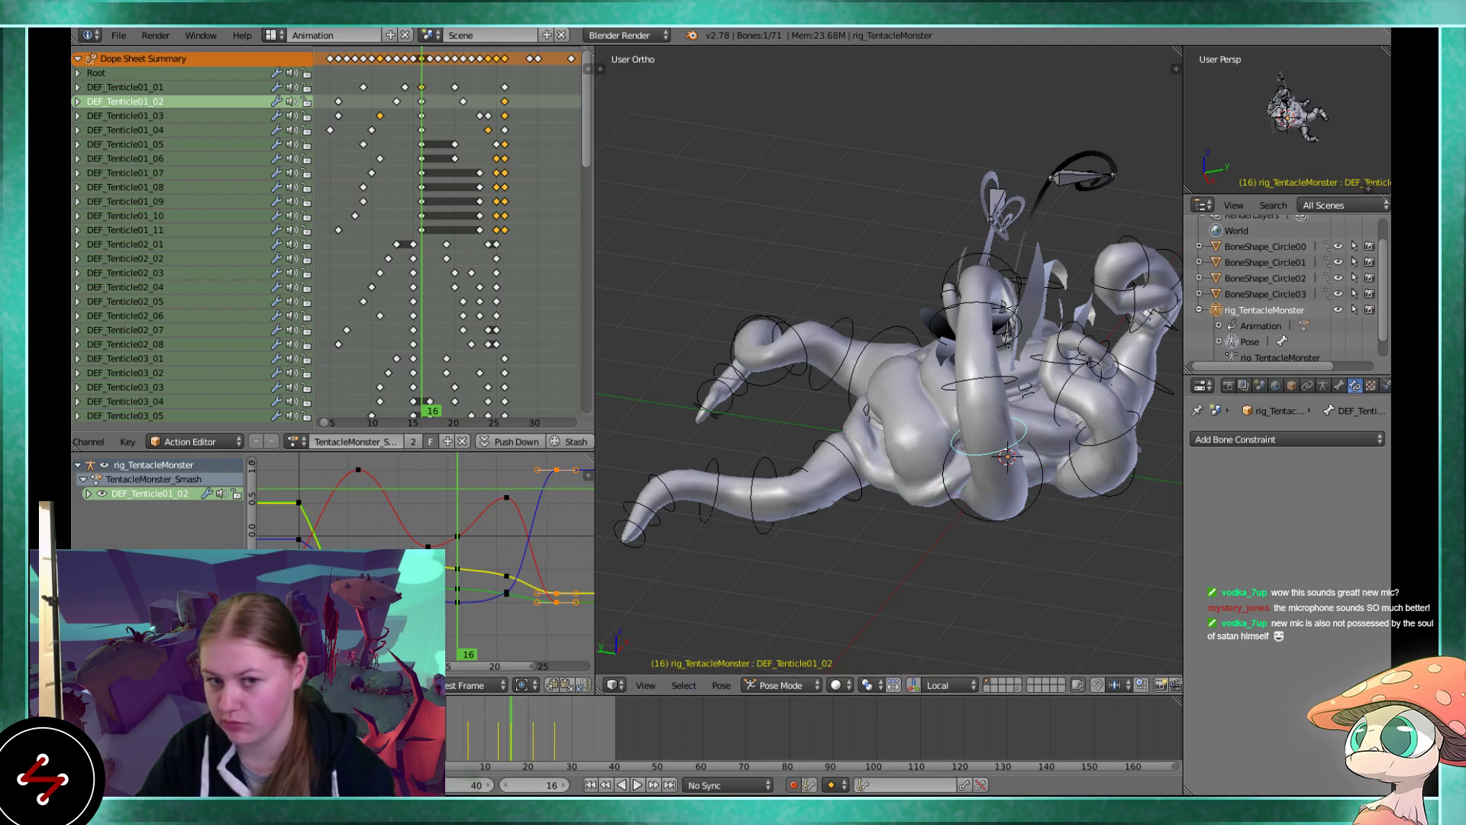
scroll(437, 517, "up", 2)
left_click(413, 543)
left_click(417, 543)
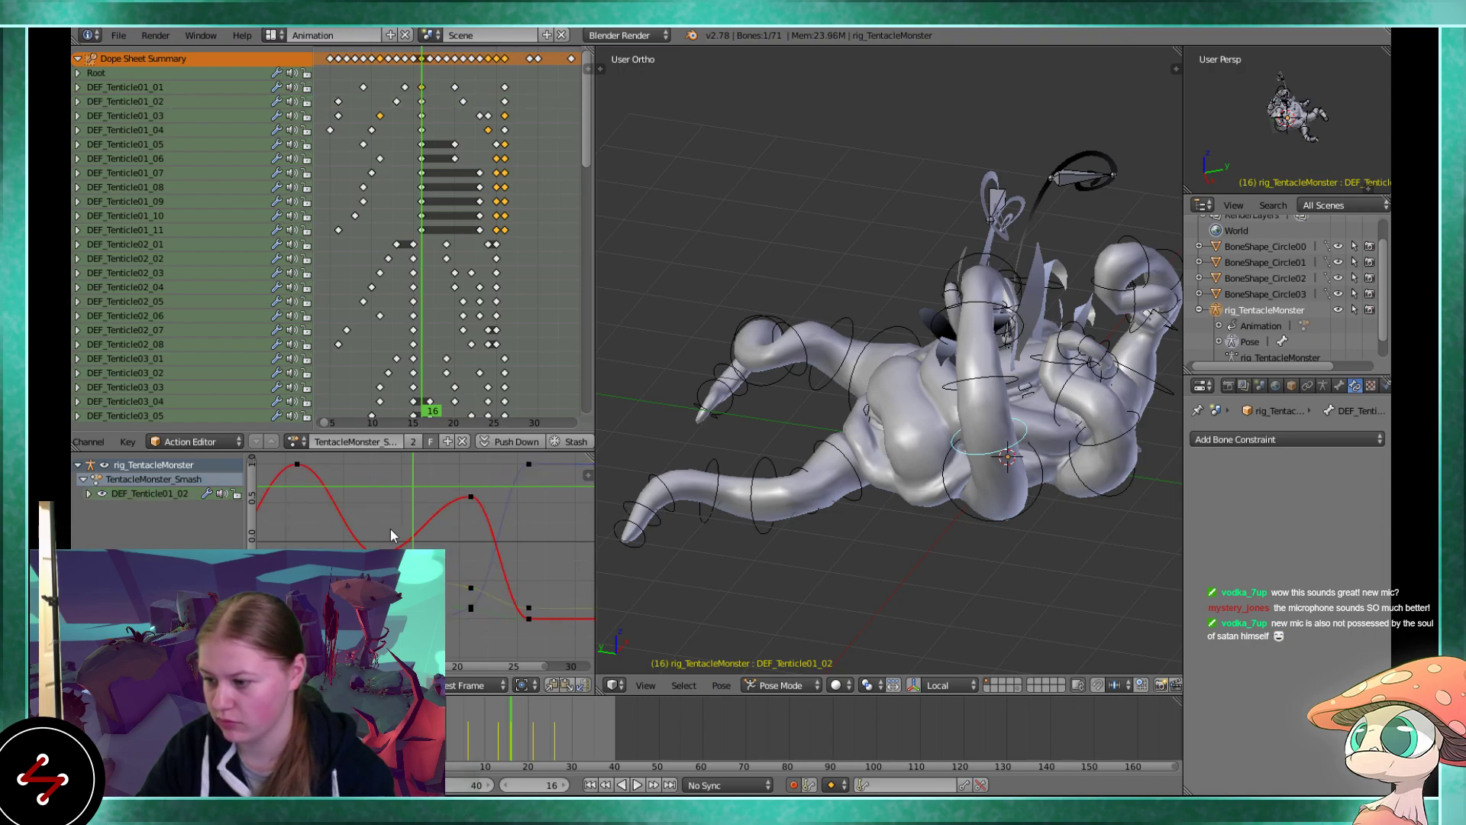
key("ctrl+z")
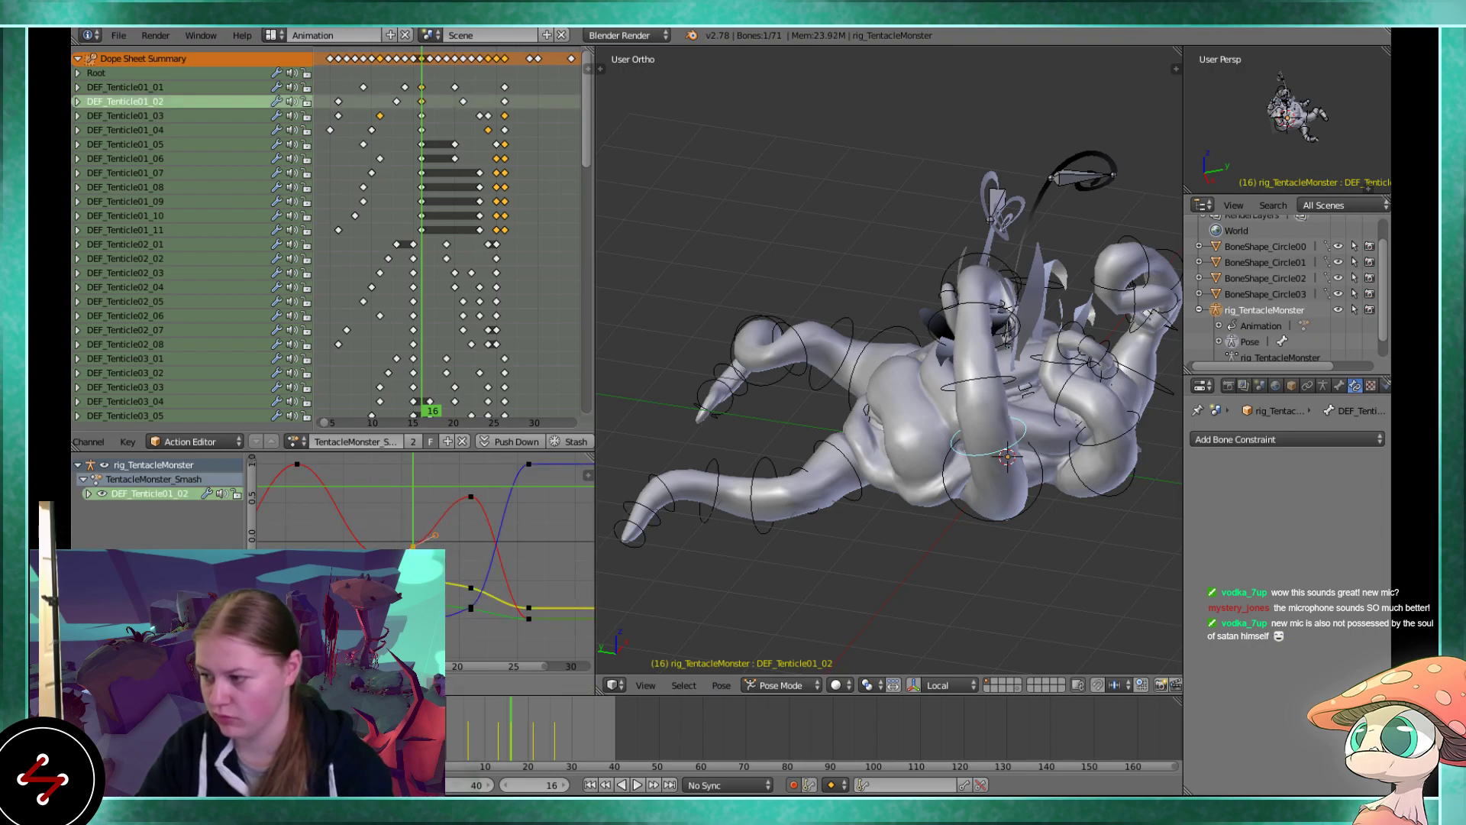
key("alt+a")
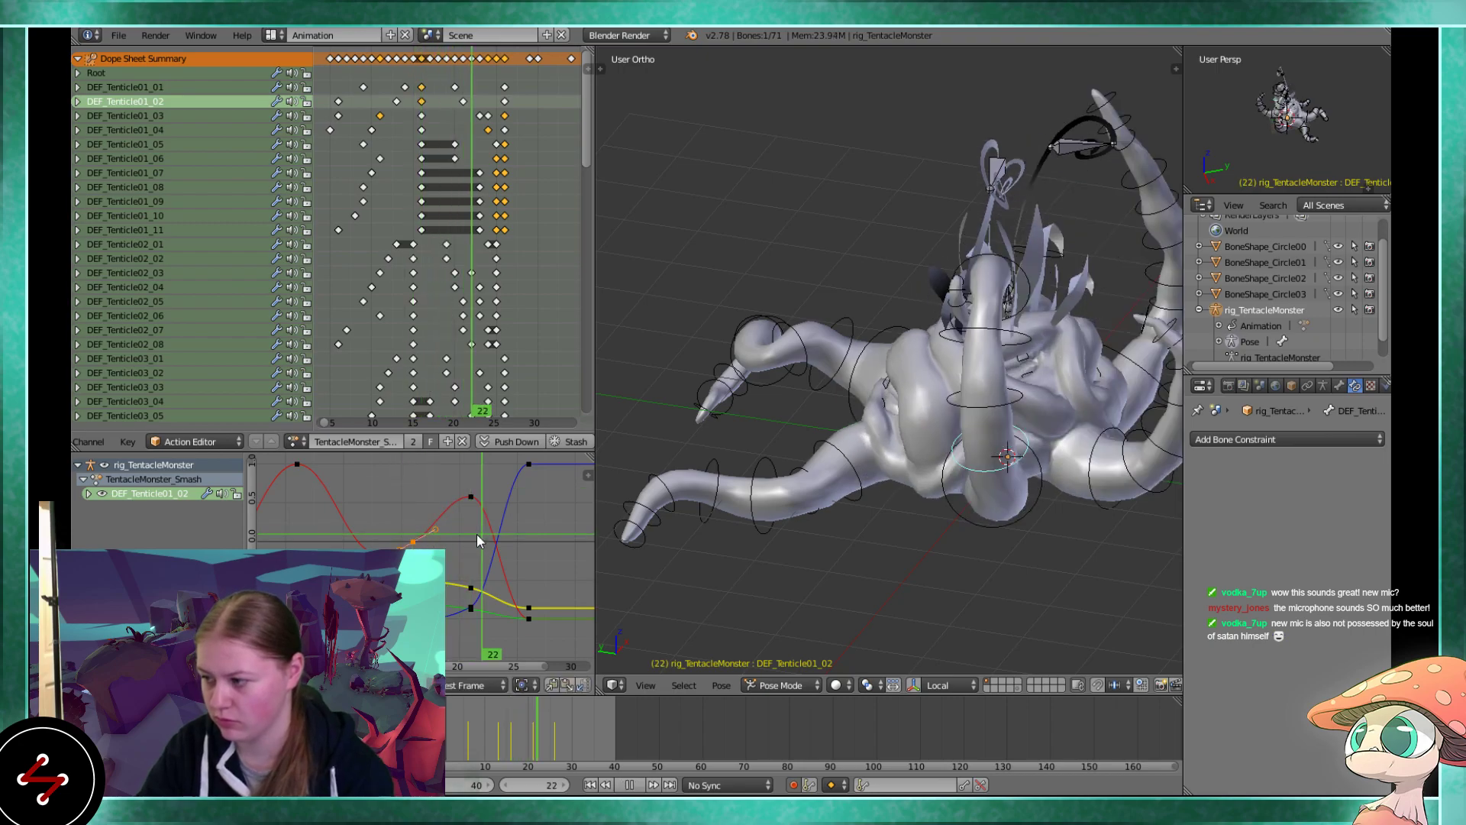
key("alt+a")
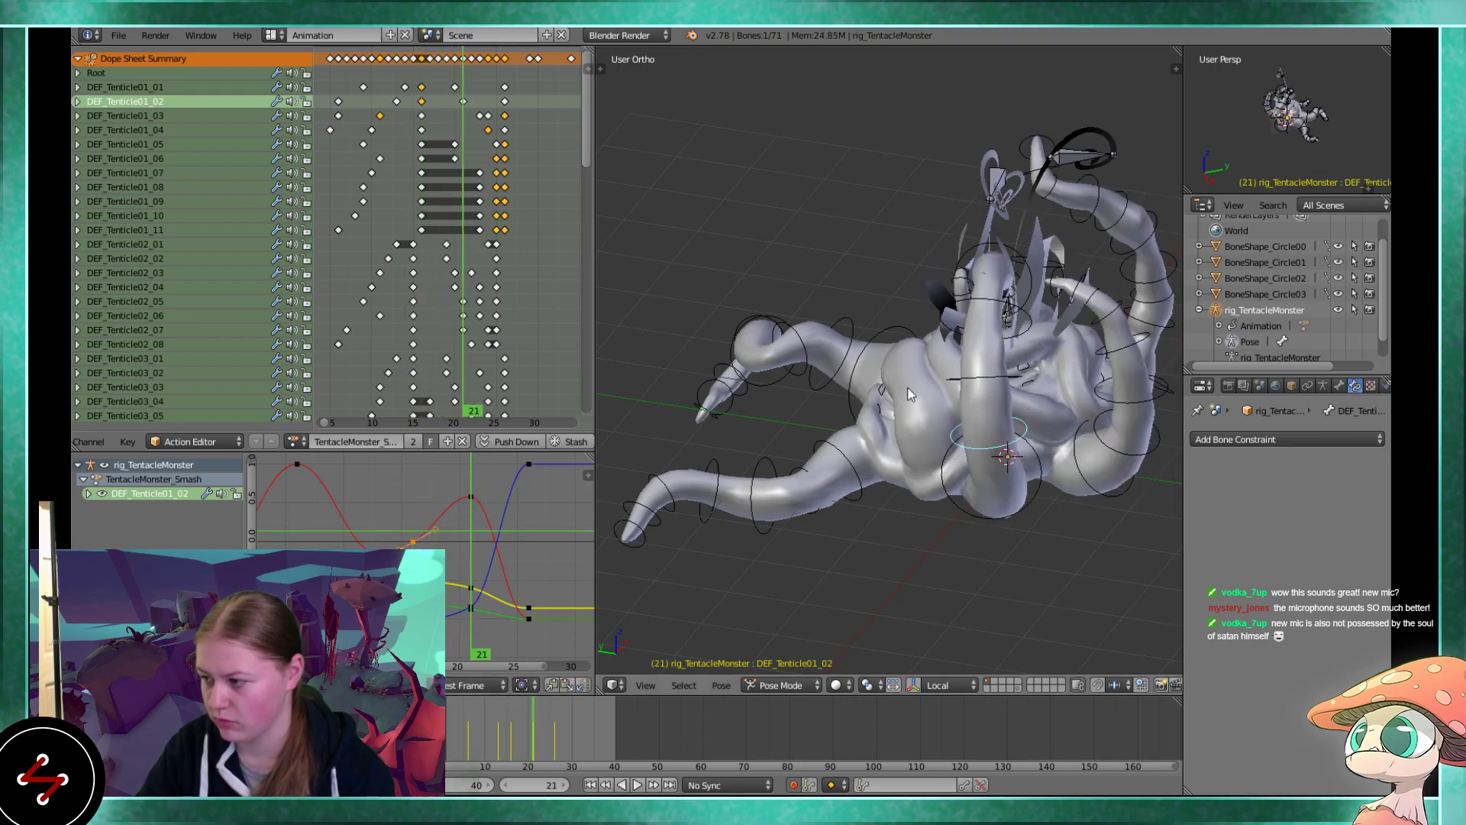
Delete DEF_Tenticle01_03's X rotation key at frame 16 and scrub frames 14 to 17 to check the motion
right_click(963, 382)
right_click(496, 551)
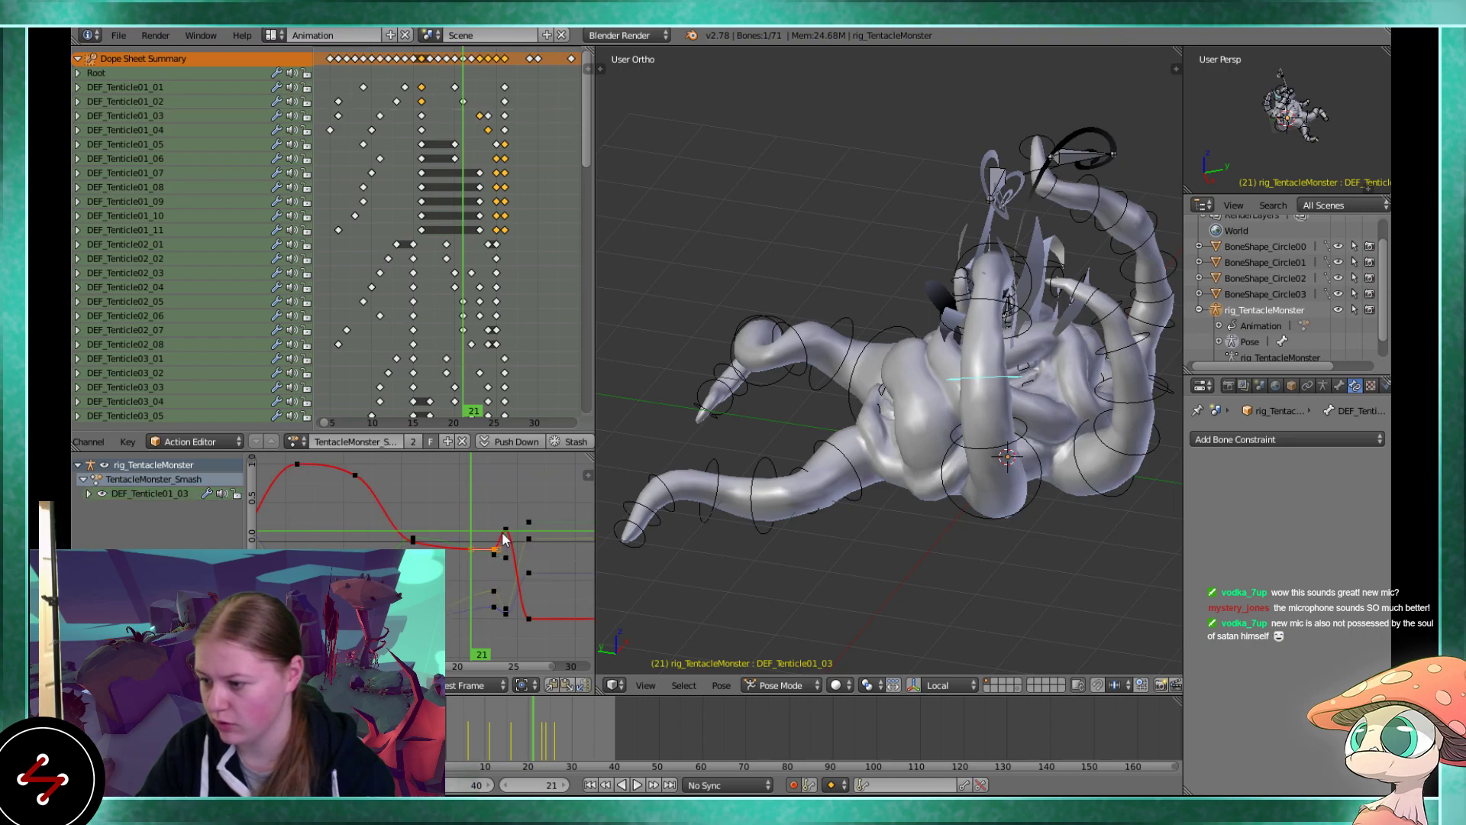
key("alt+a")
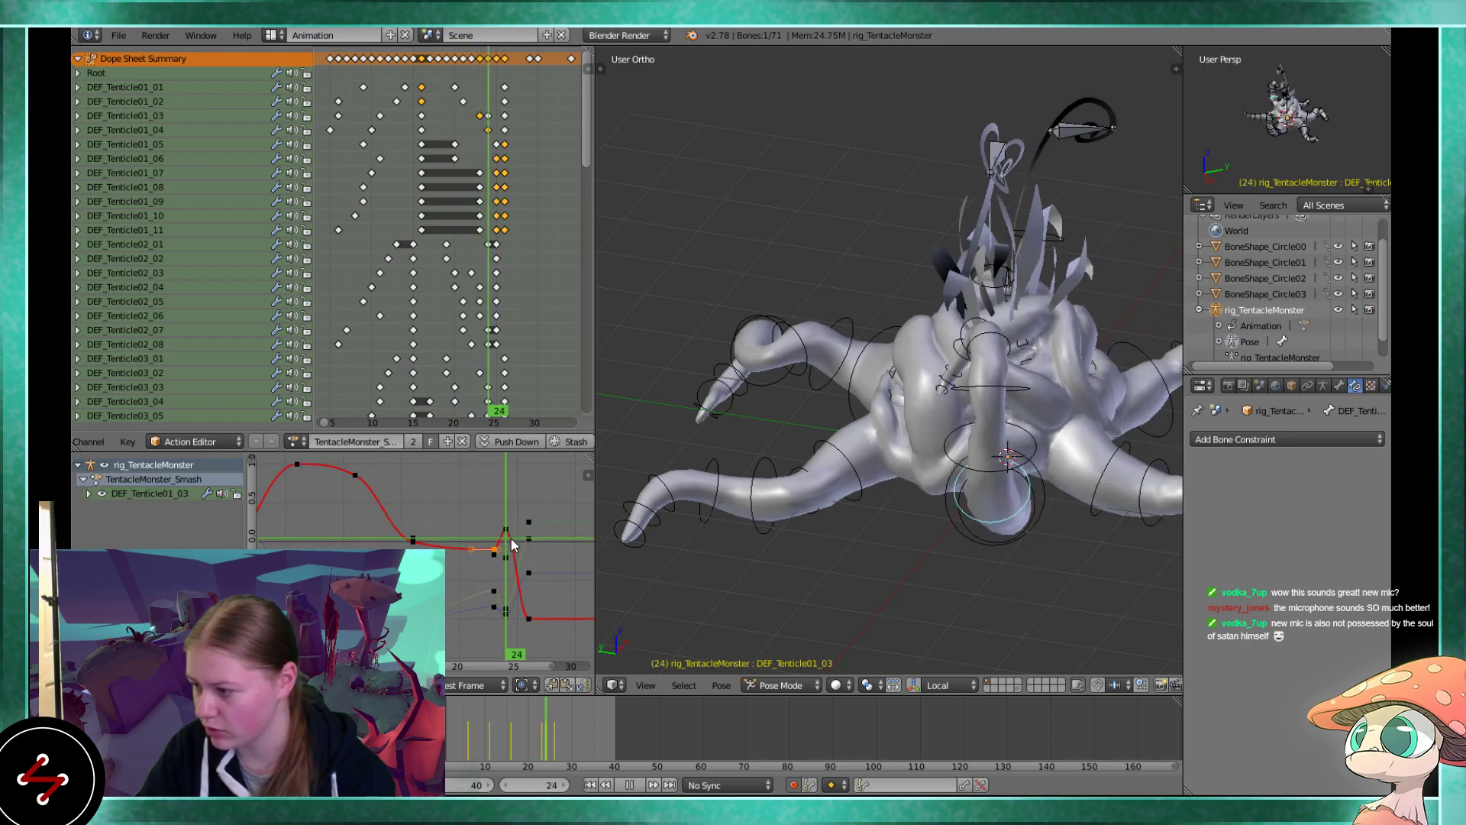
left_click_drag(495, 542, 414, 519)
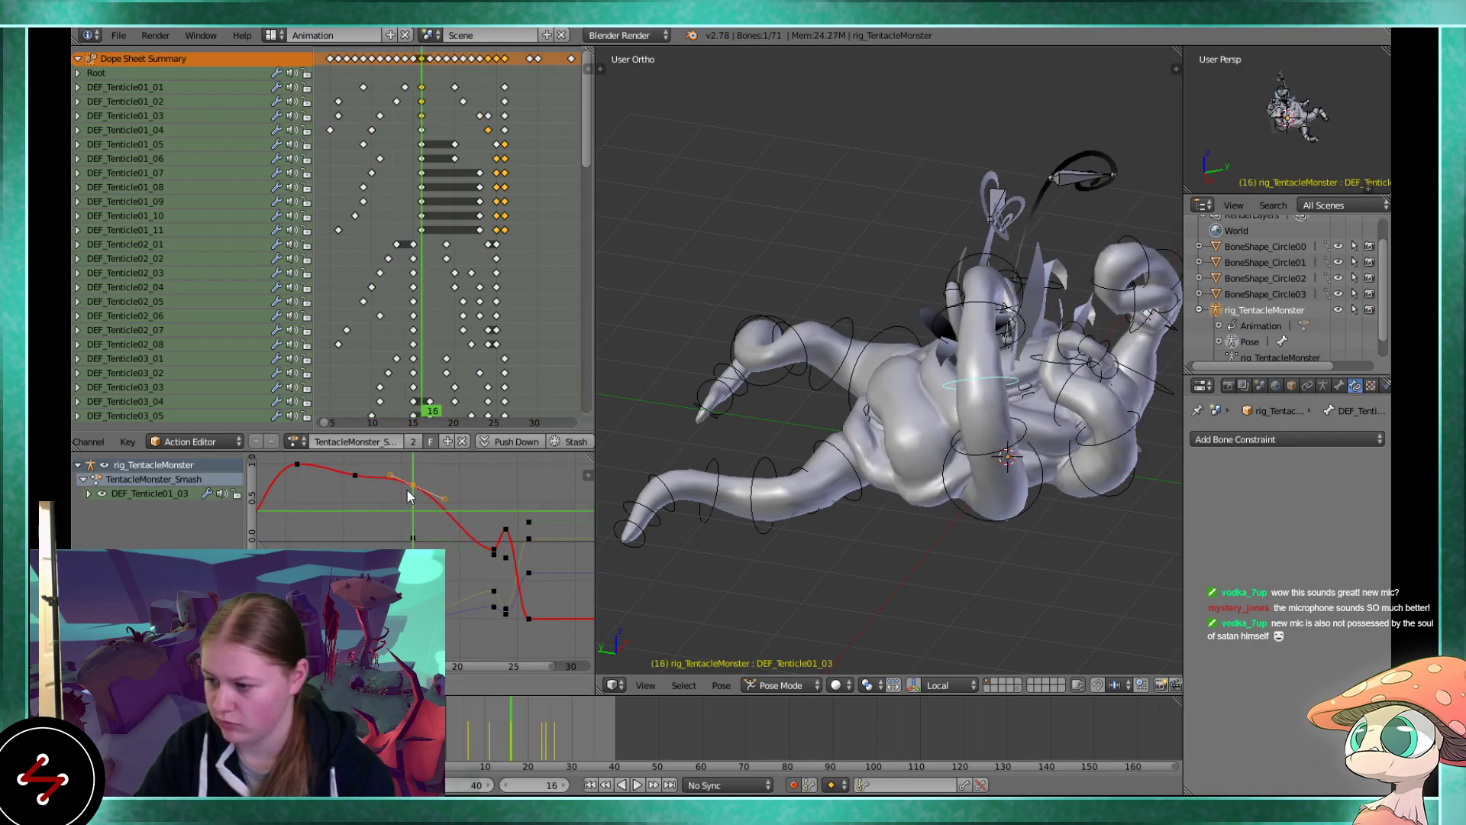
key("x")
left_click(407, 507)
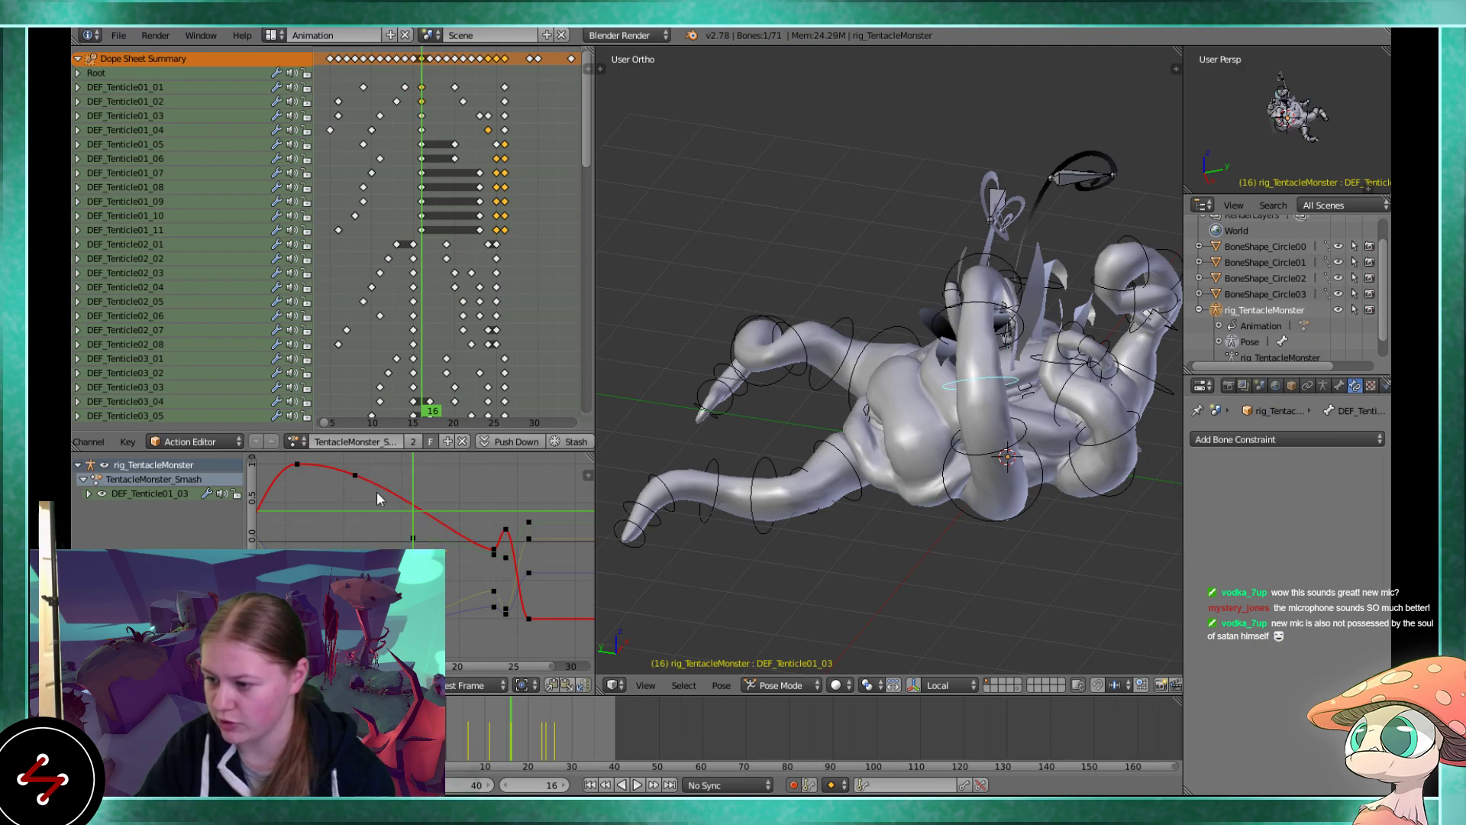
key("alt+a")
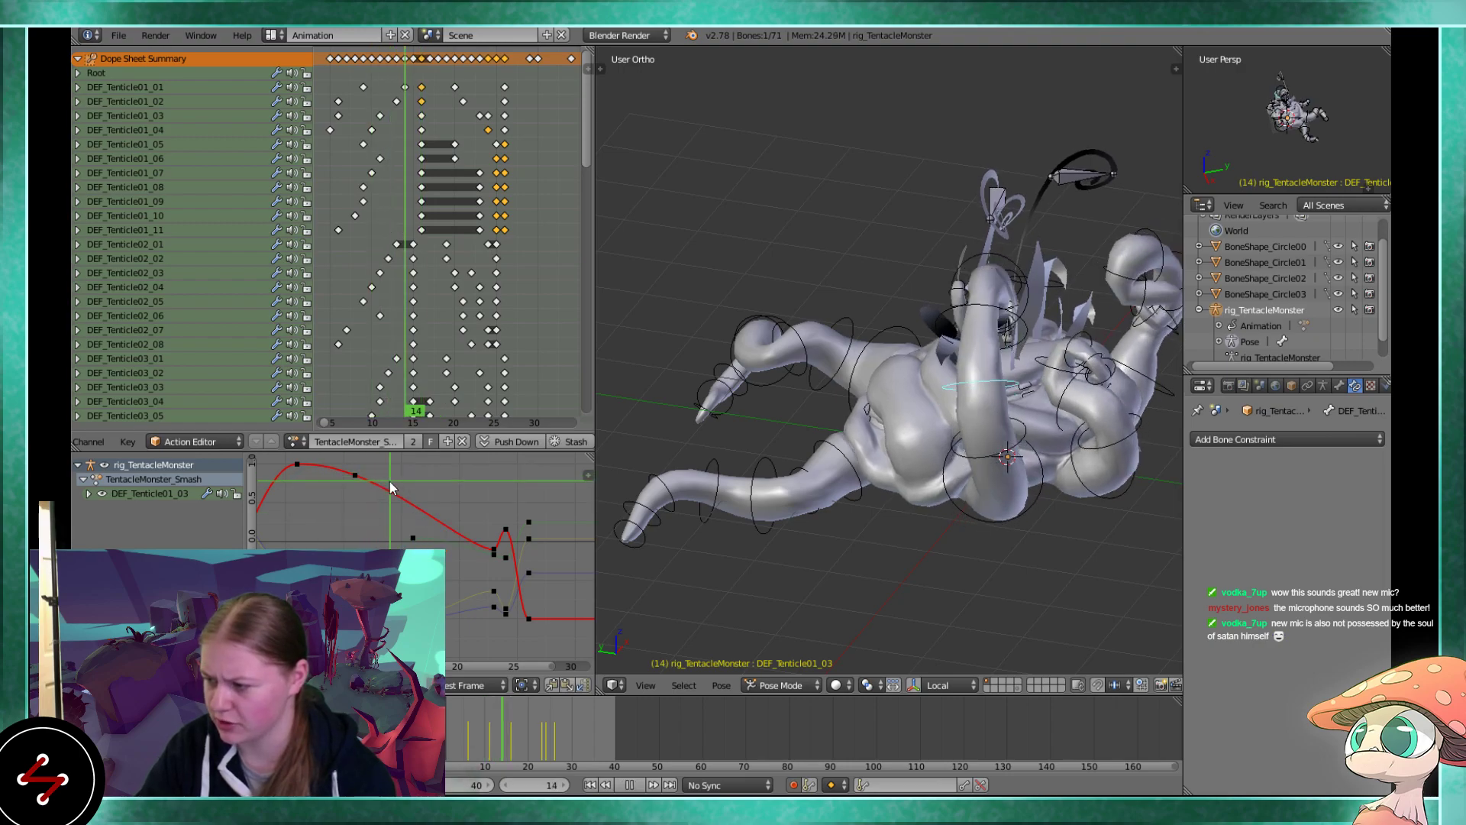
left_click_drag(403, 491, 425, 497)
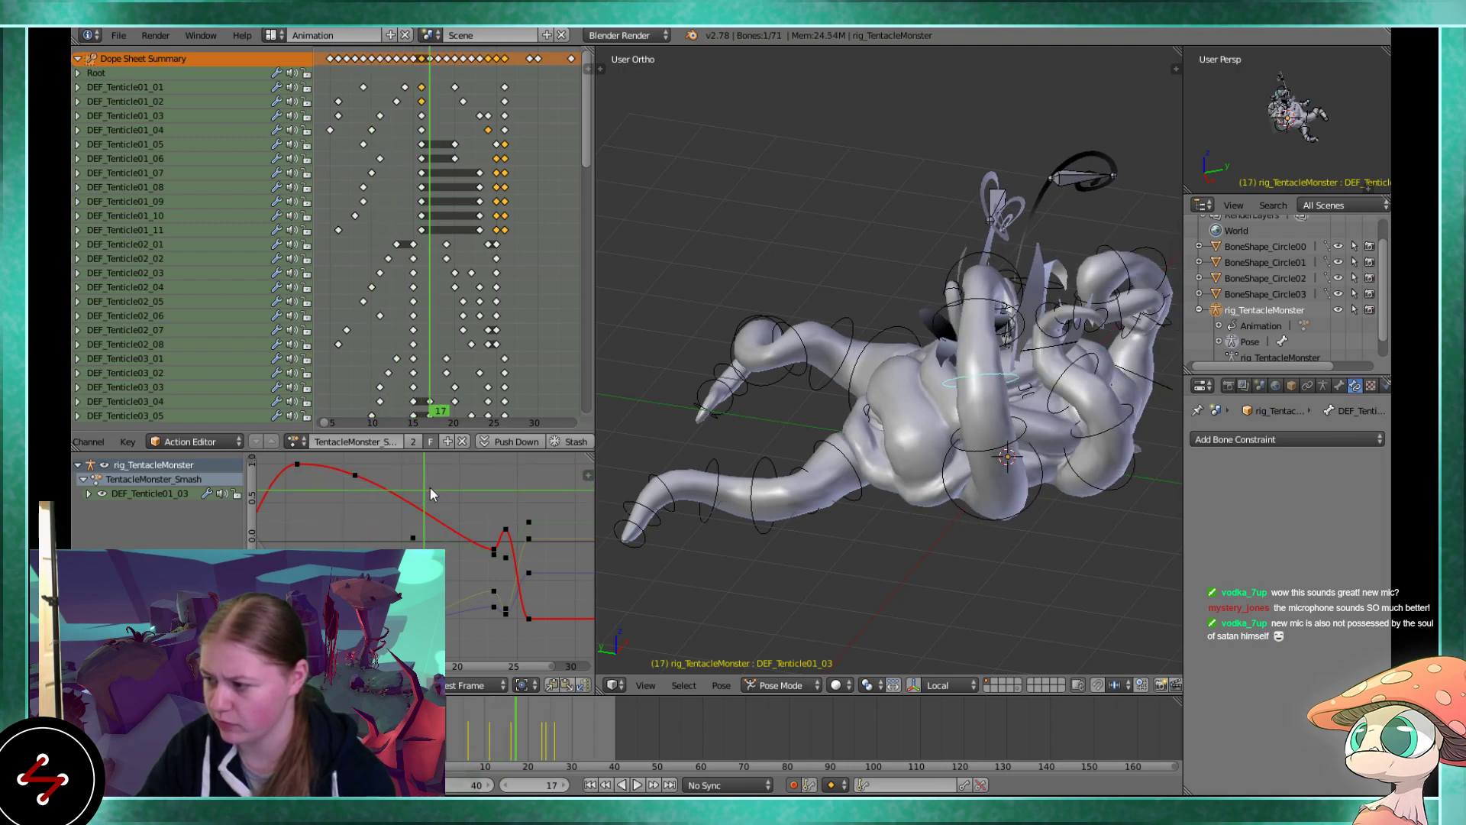
Raise DEF_Tenticle01_04's X rotation key at frame 16 level with the preceding peak, and replay the smash
right_click(1001, 304)
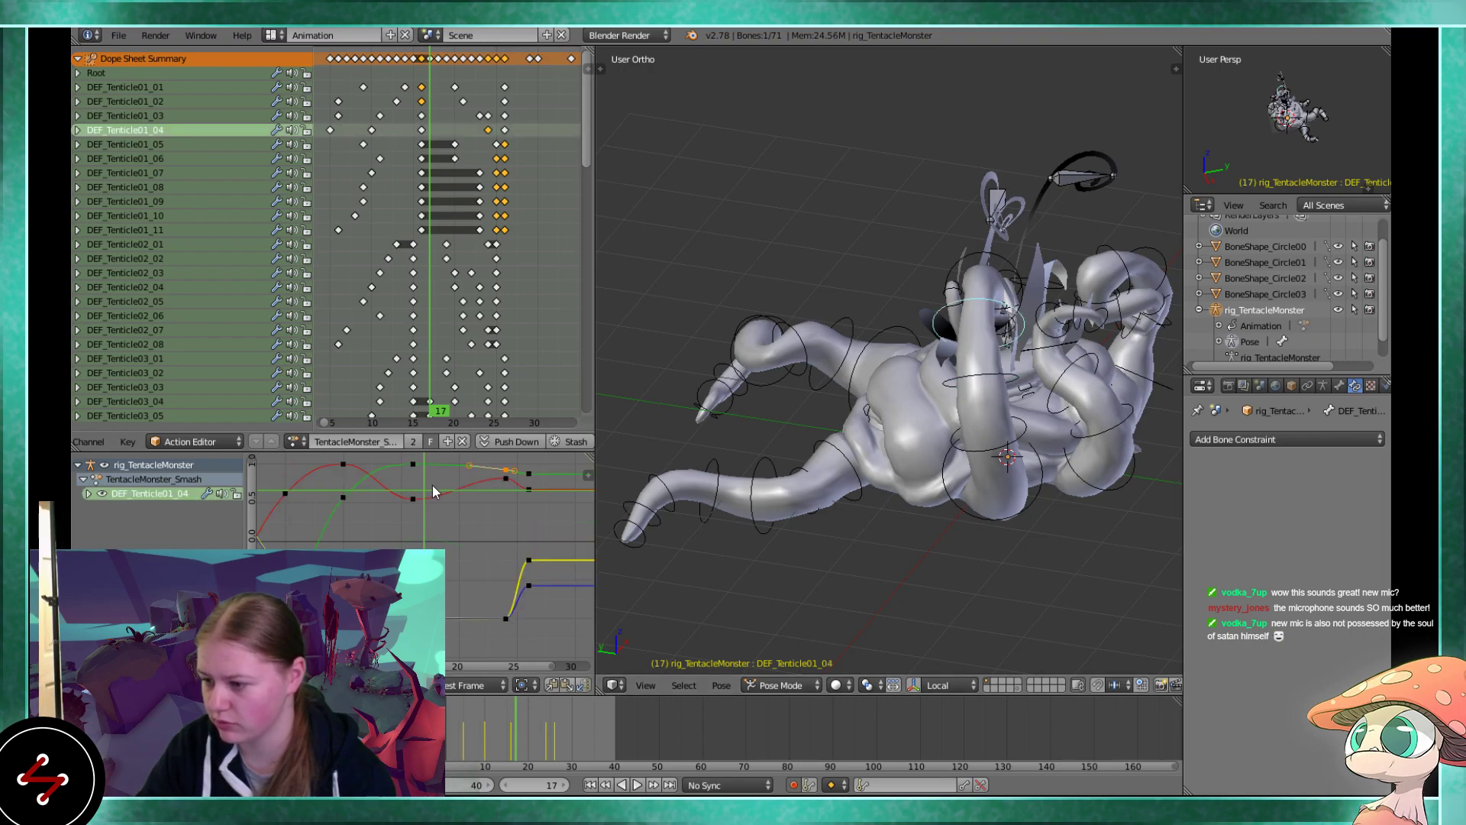
right_click(411, 501)
right_click_drag(411, 501, 417, 486)
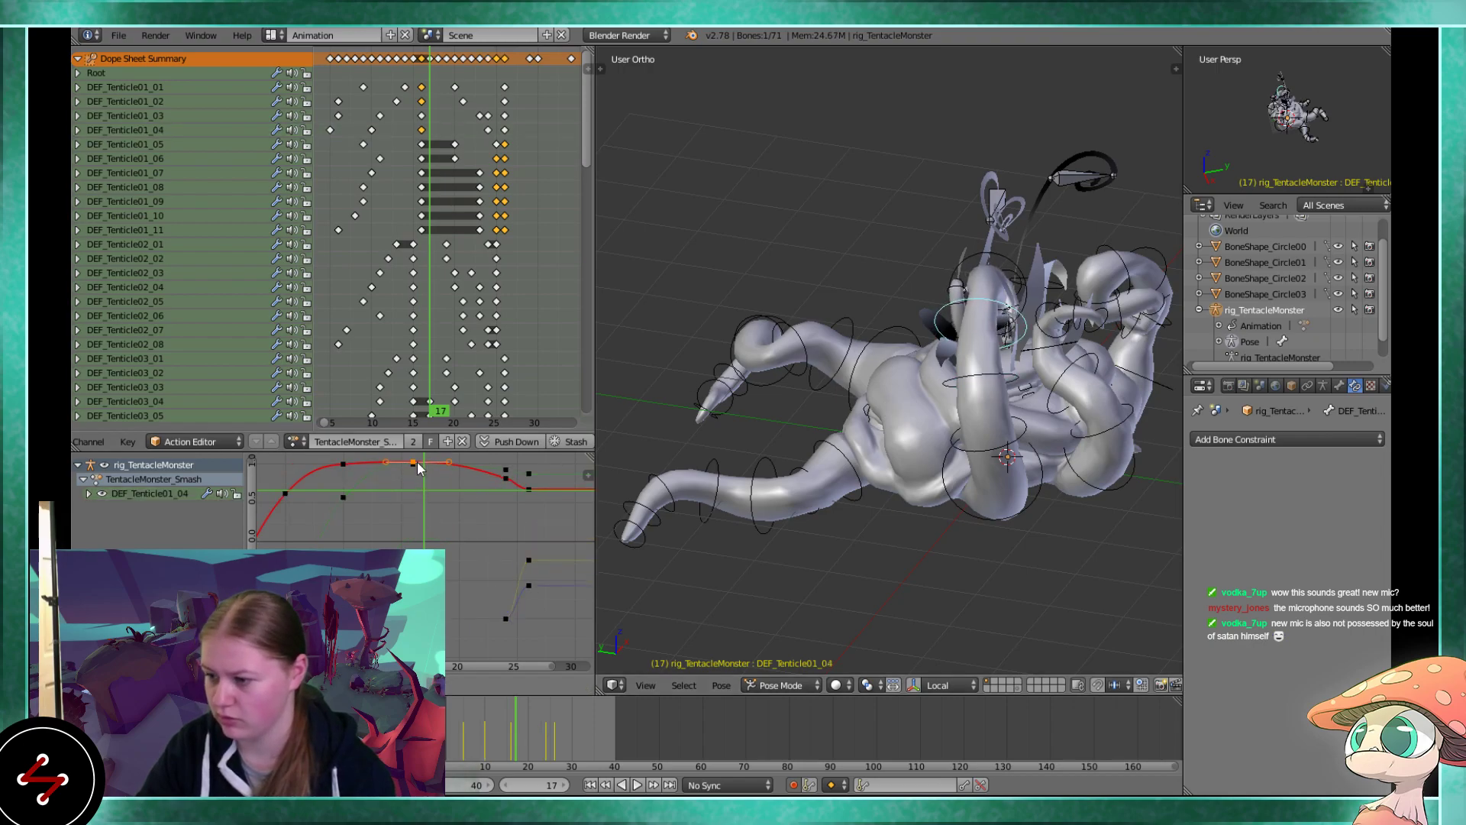
left_click_drag(389, 475, 253, 463)
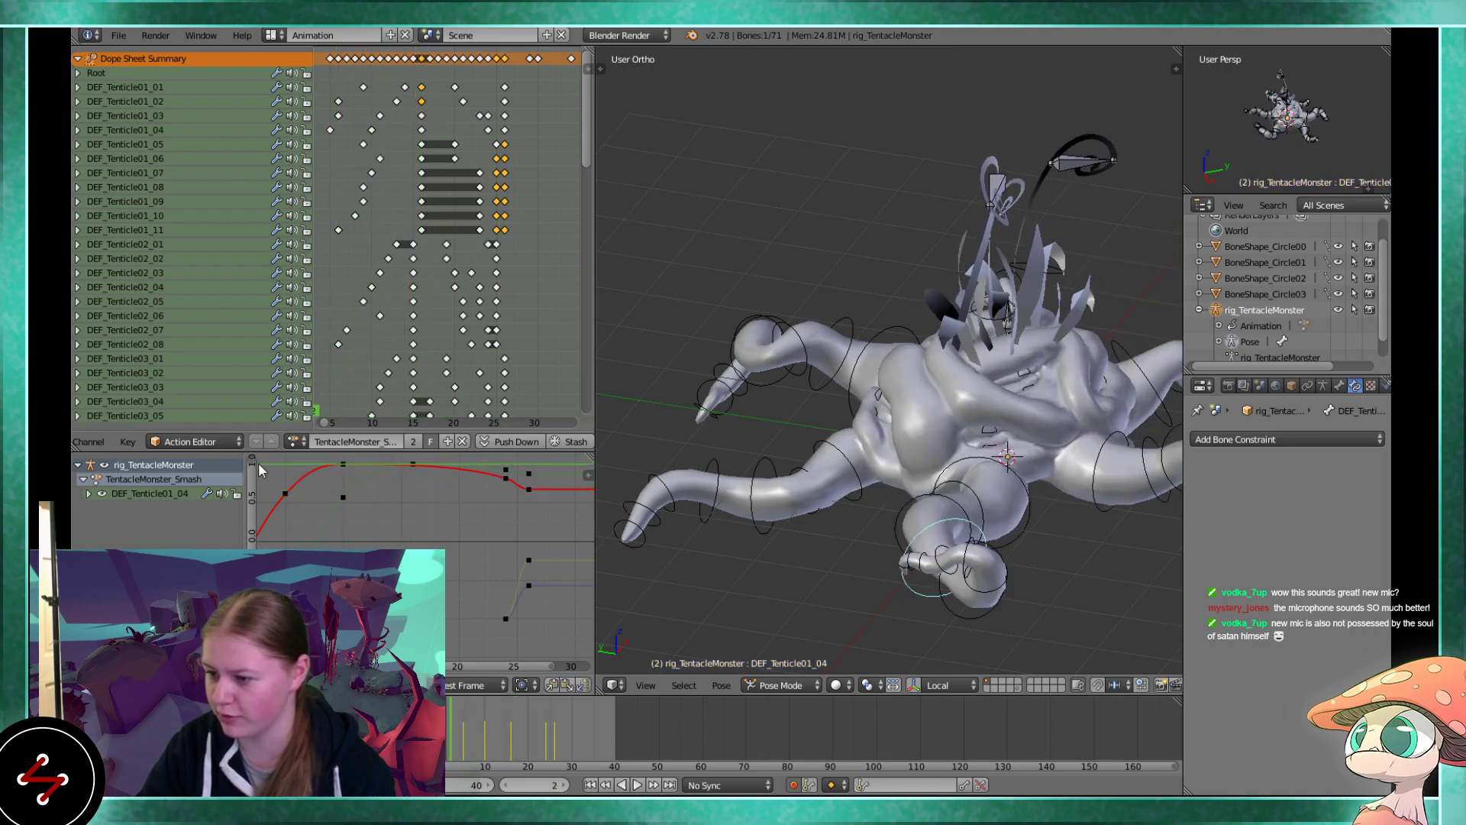
key("alt+a")
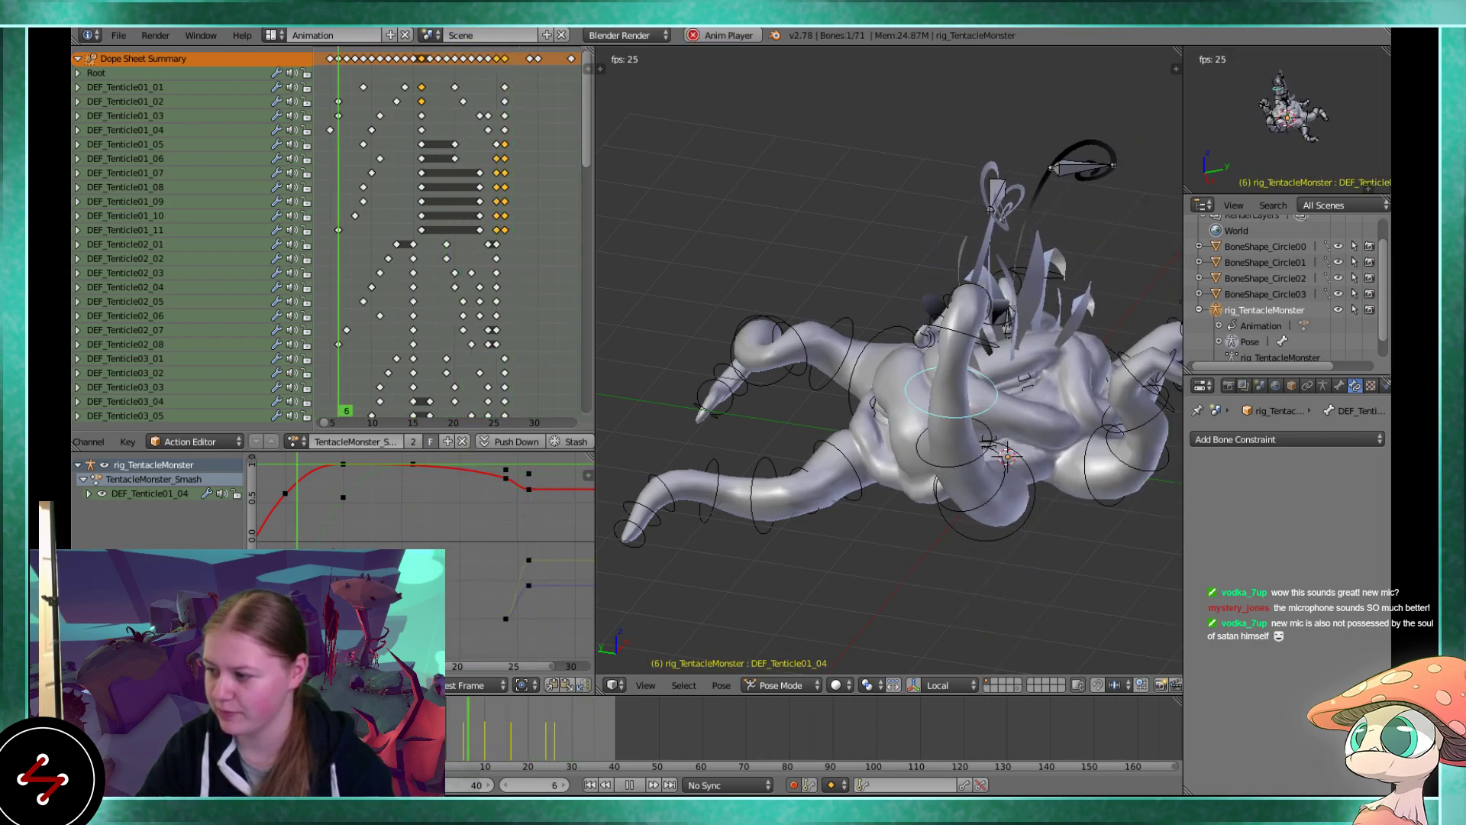
key("alt+a")
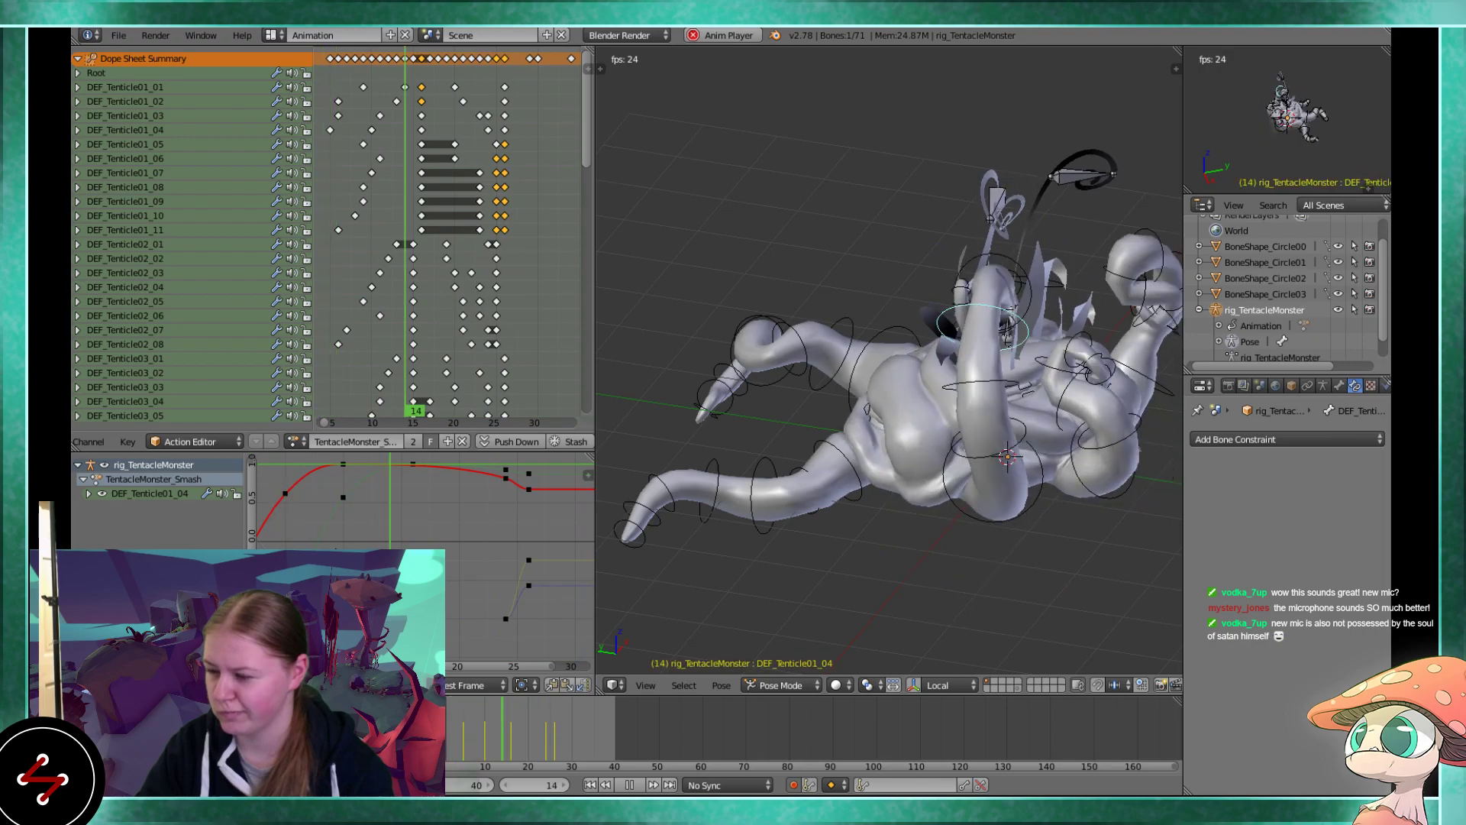
key("alt+a")
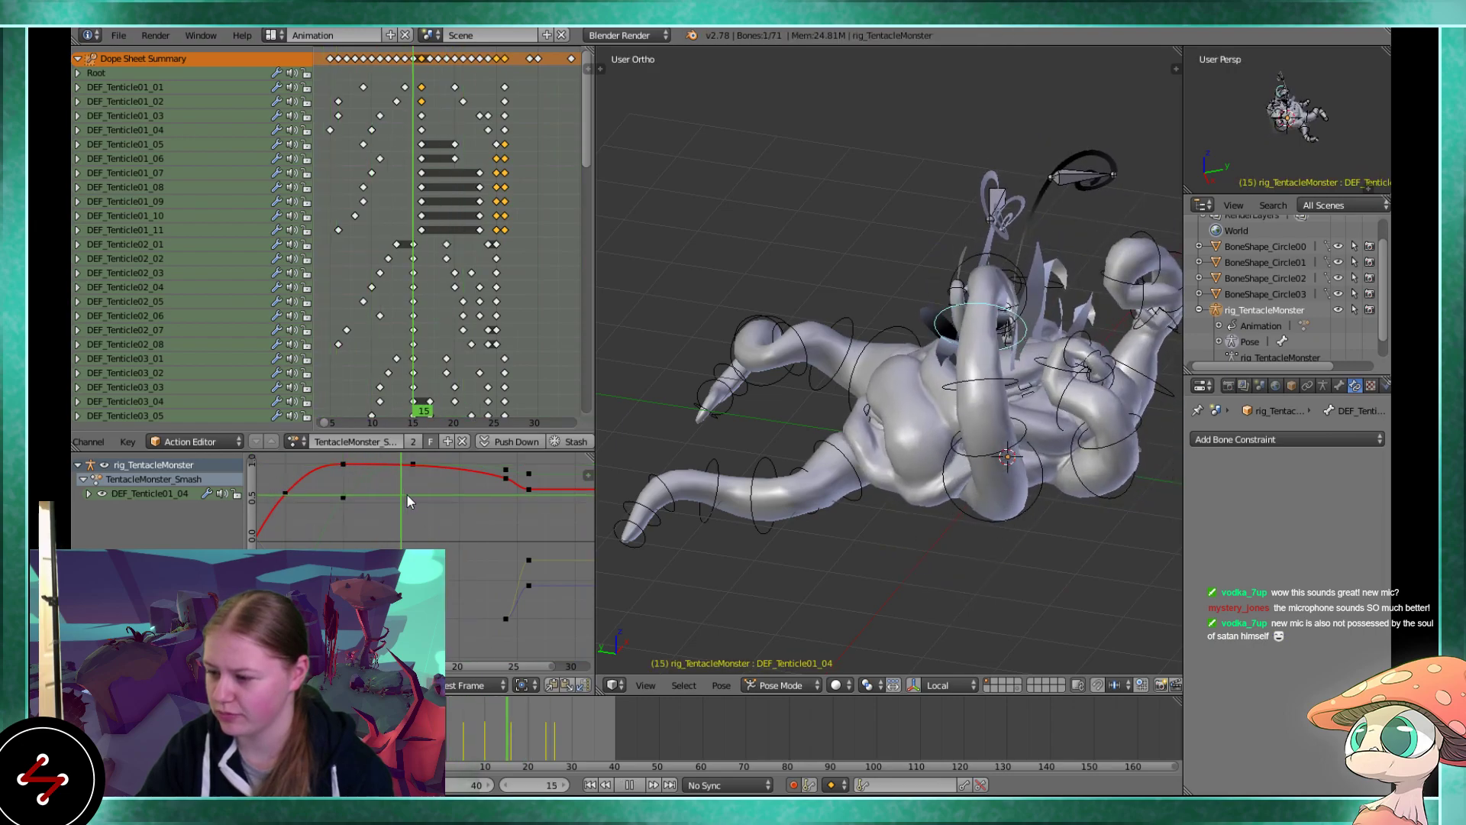
Lower DEF_Tenticle01_03's Y rotation key at frame 16 and scrub frames 11 to 17 to check the tentacle up close
left_click_drag(308, 494, 410, 477)
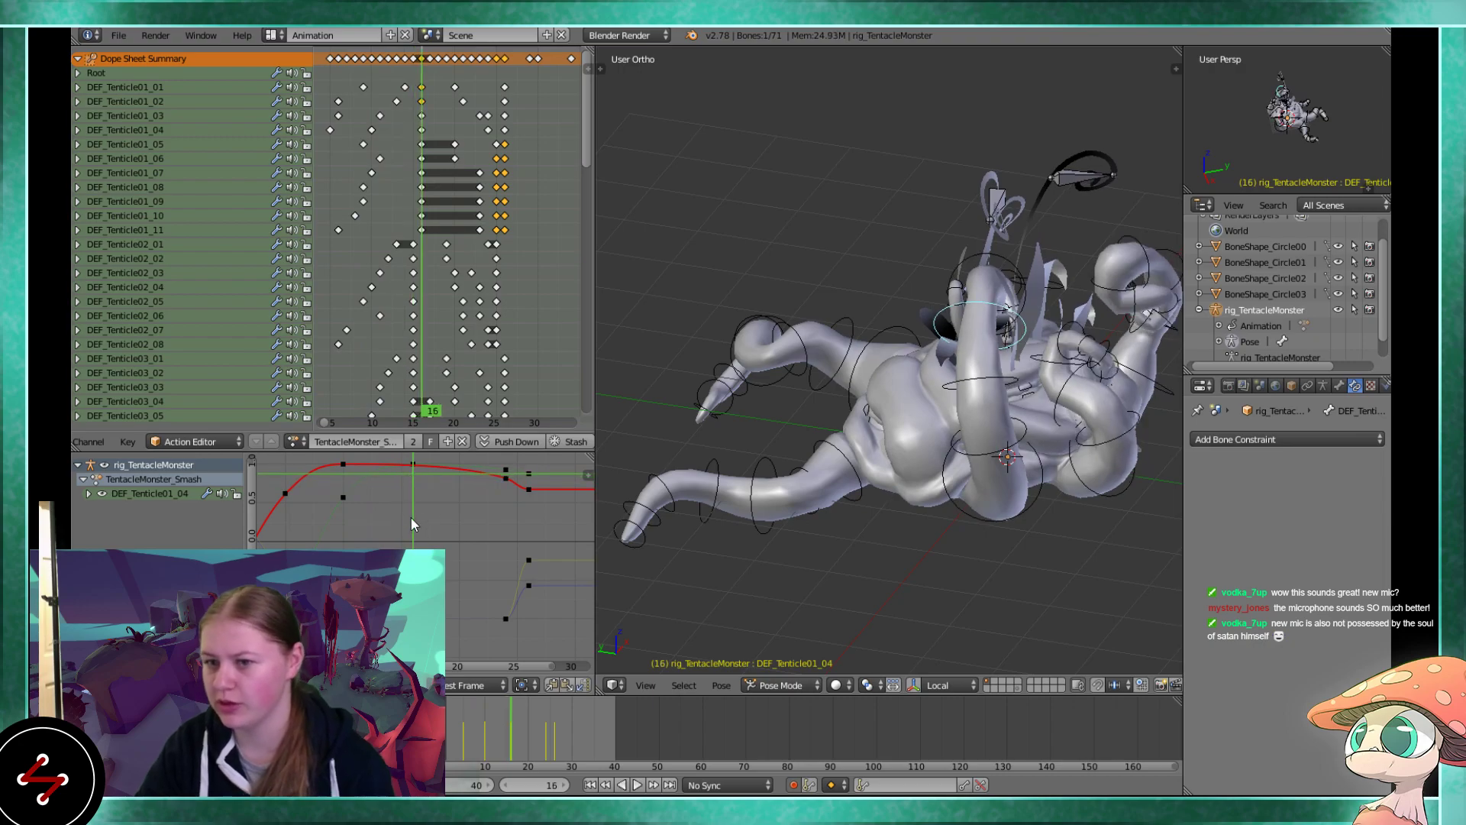
middle_click_drag(736, 406, 630, 431)
scroll(866, 456, "up", 3)
left_click_drag(354, 488, 405, 485)
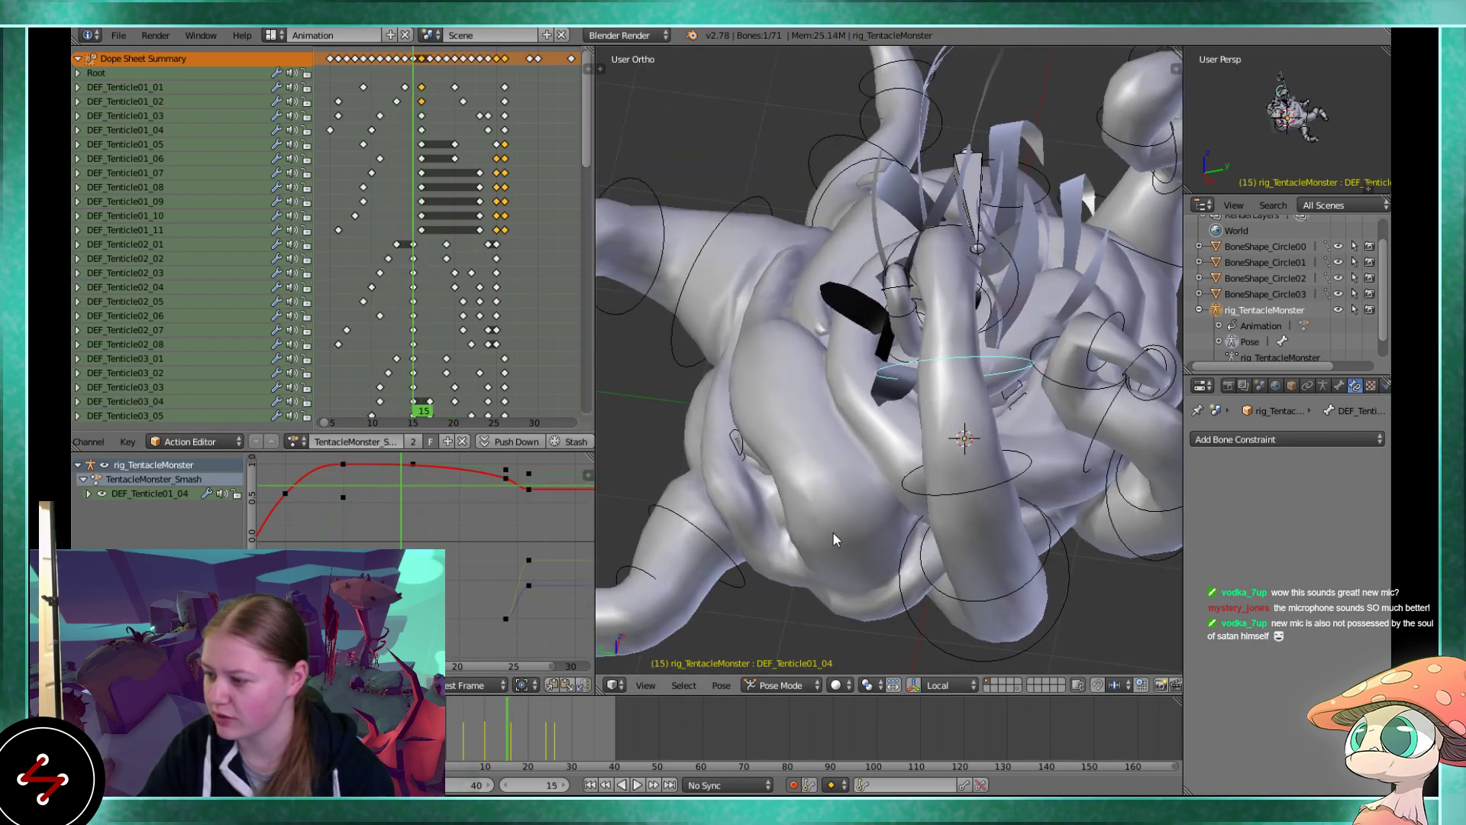
right_click(914, 484)
key("alt+a")
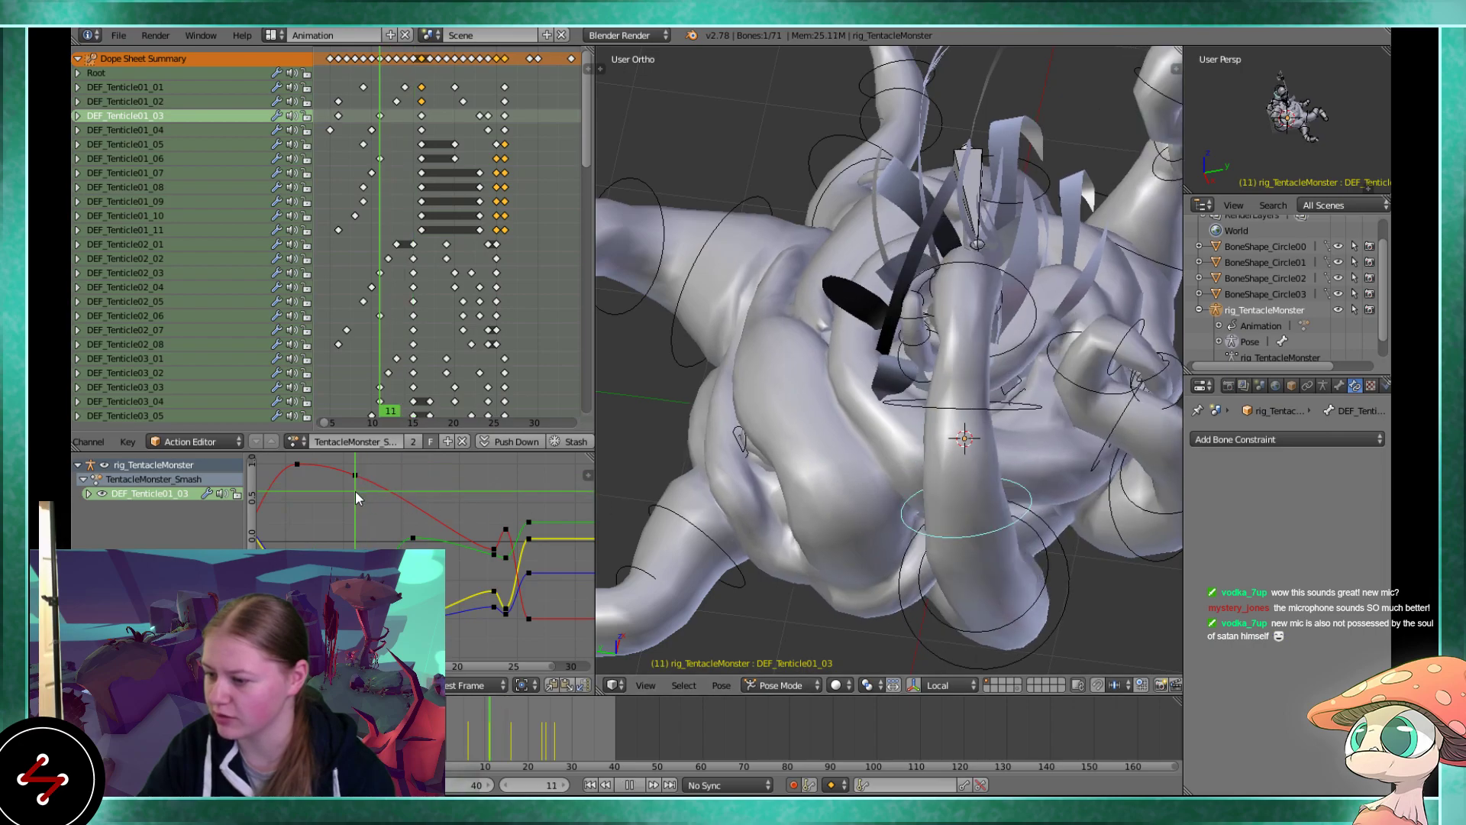
right_click(414, 539)
key("g")
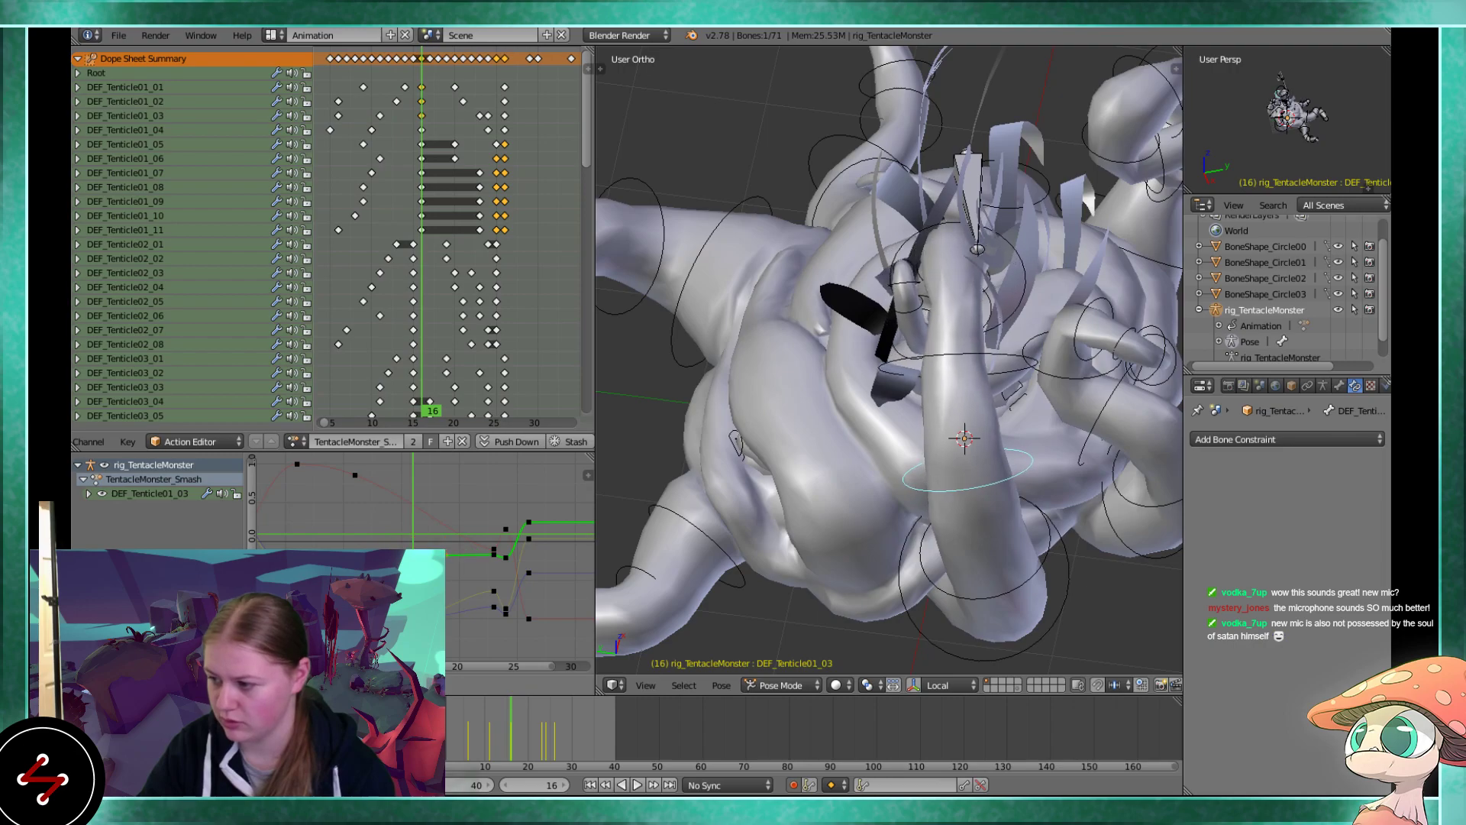
key("Return")
key("alt+a")
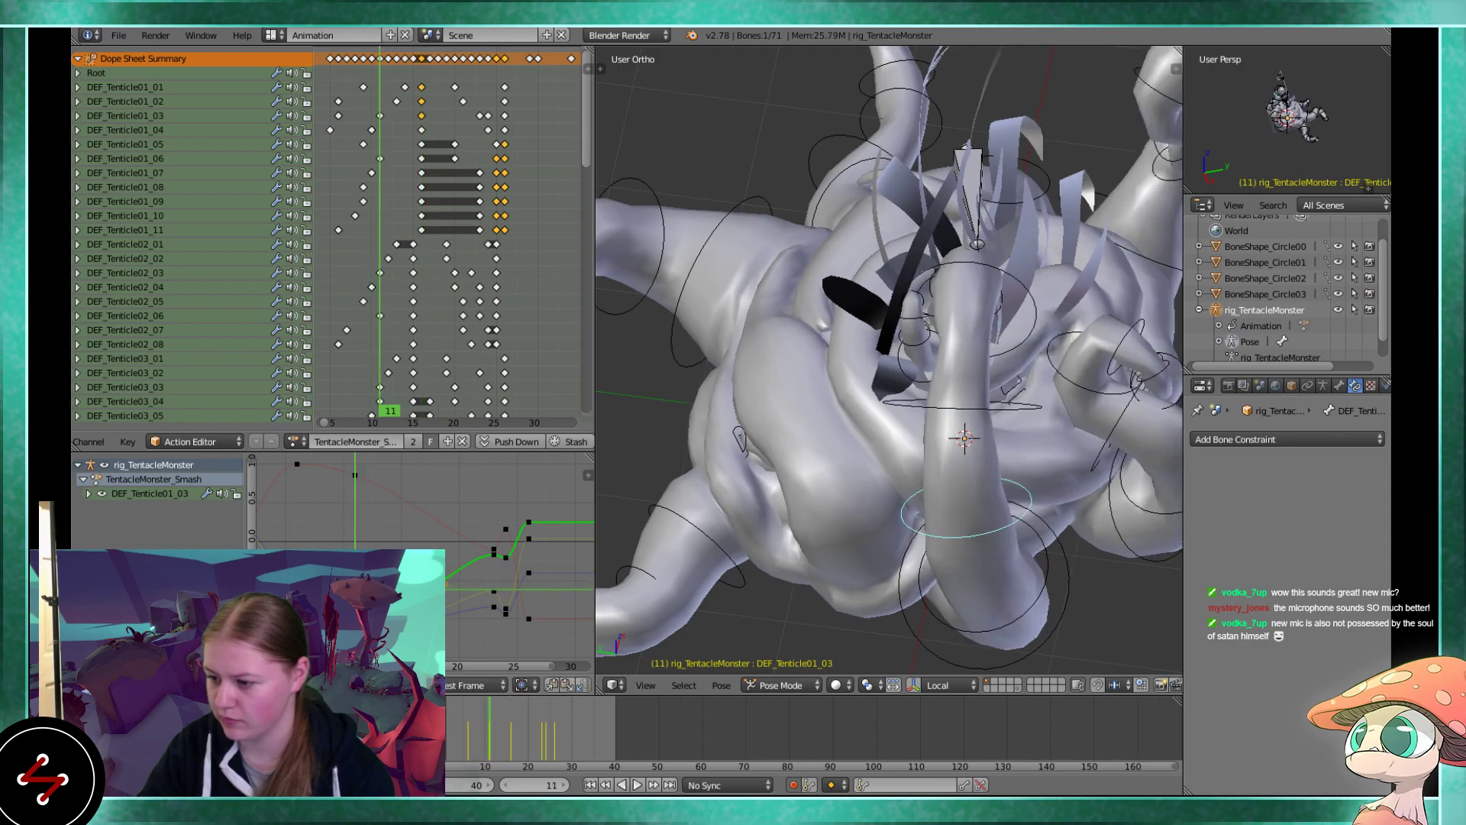
key("alt+a")
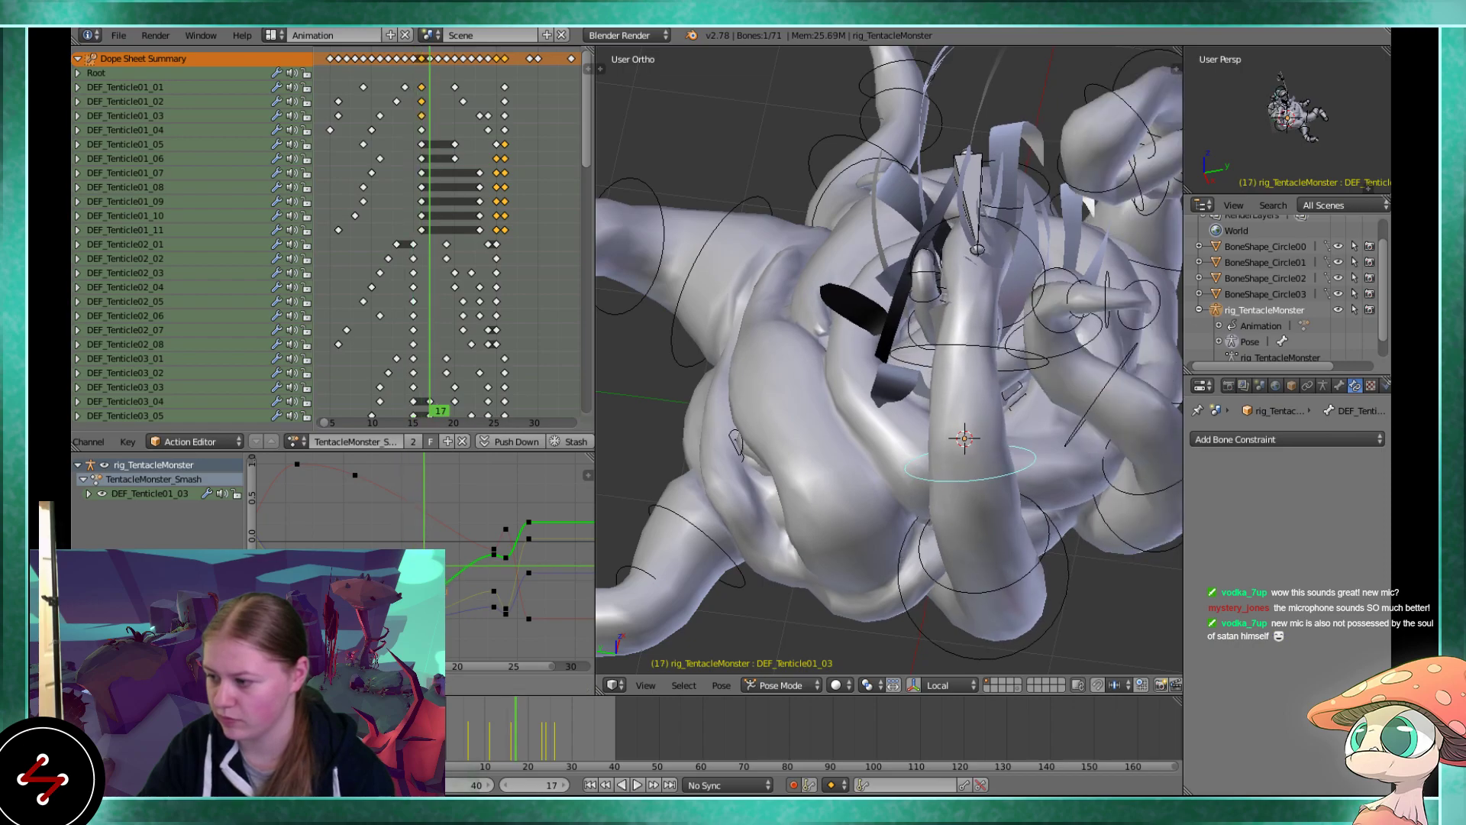
Replay the smash from close and wider views, and scrub around frames 10 to 19 to check the front tentacle's motion
key("alt+a")
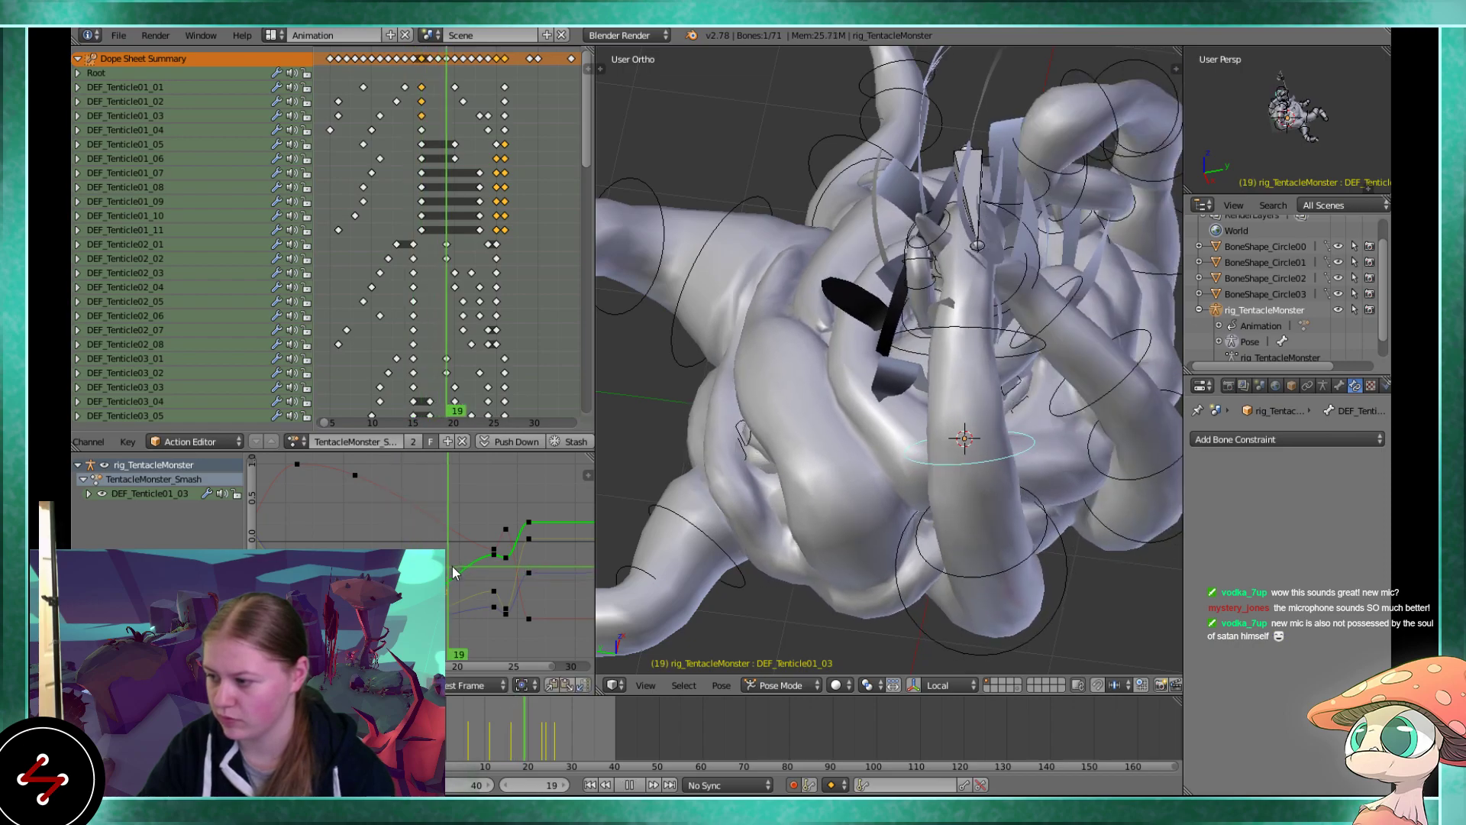
left_click(461, 521)
scroll(878, 397, "down", 4)
middle_click_drag(878, 397, 832, 396)
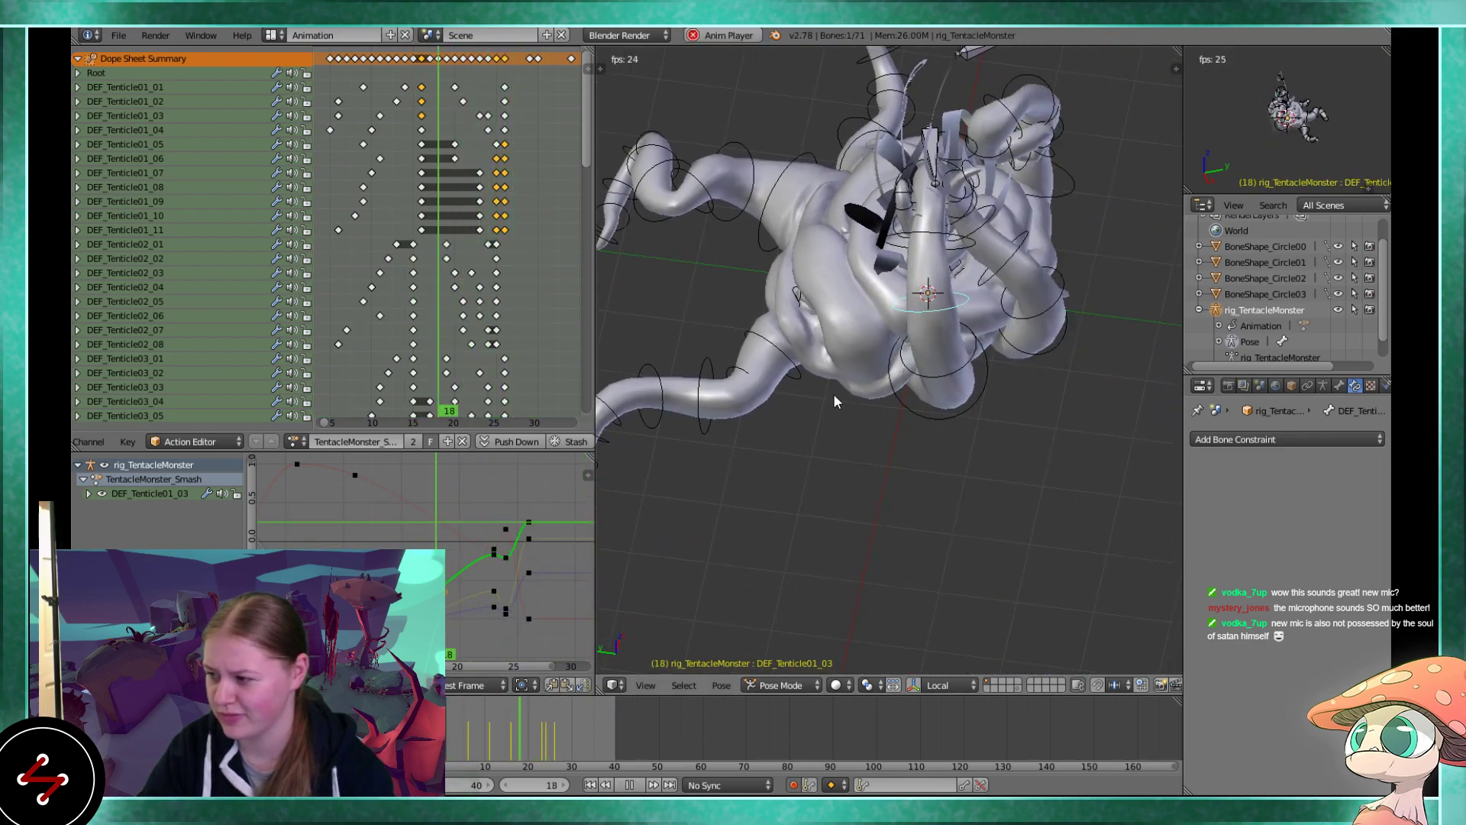
scroll(860, 474, "down", 3)
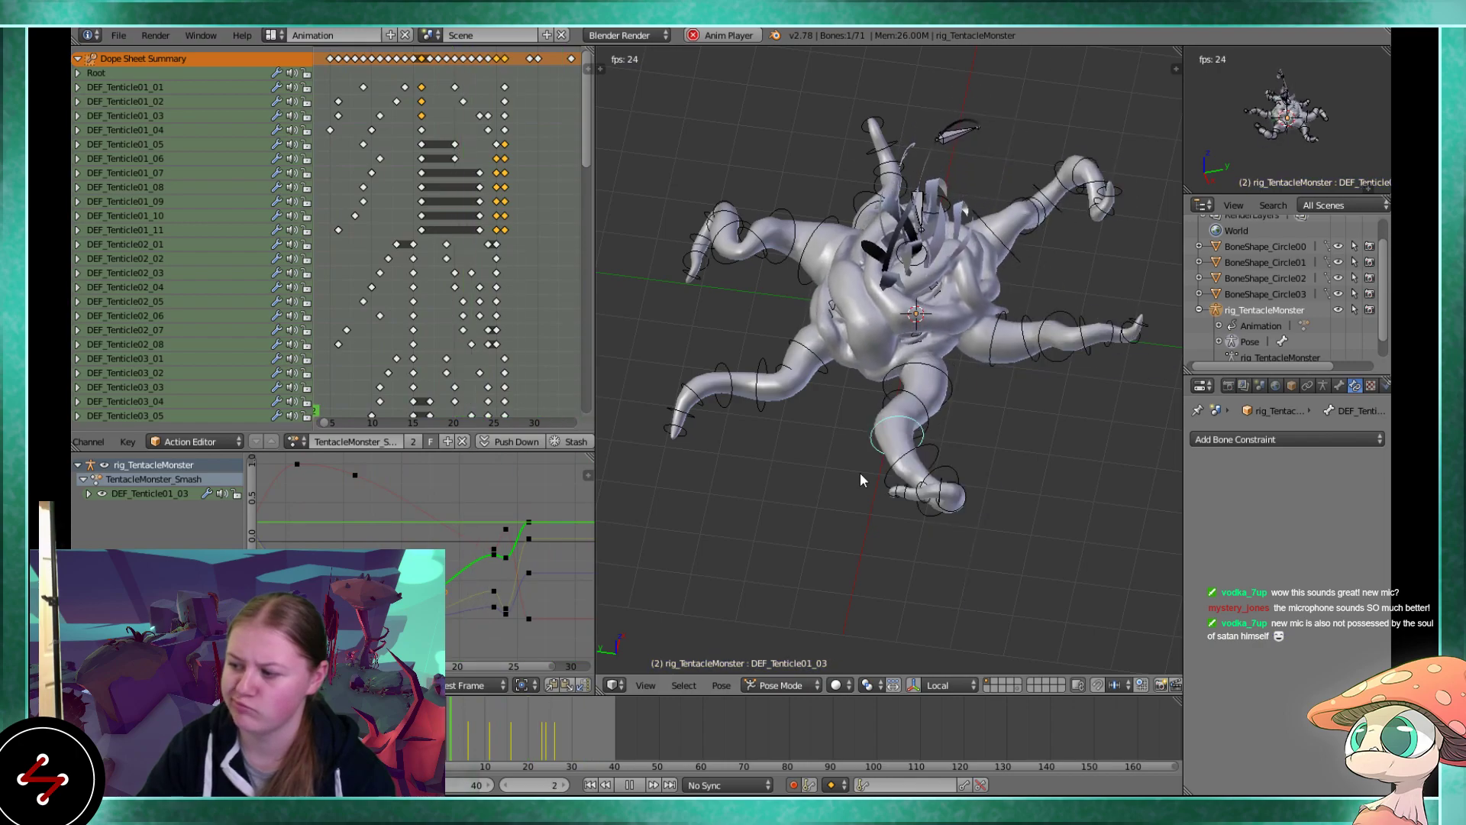
mouse_move(909, 489)
middle_mouse_down()
mouse_move(792, 414)
mouse_move(960, 437)
mouse_move(918, 457)
mouse_move(926, 502)
middle_mouse_up()
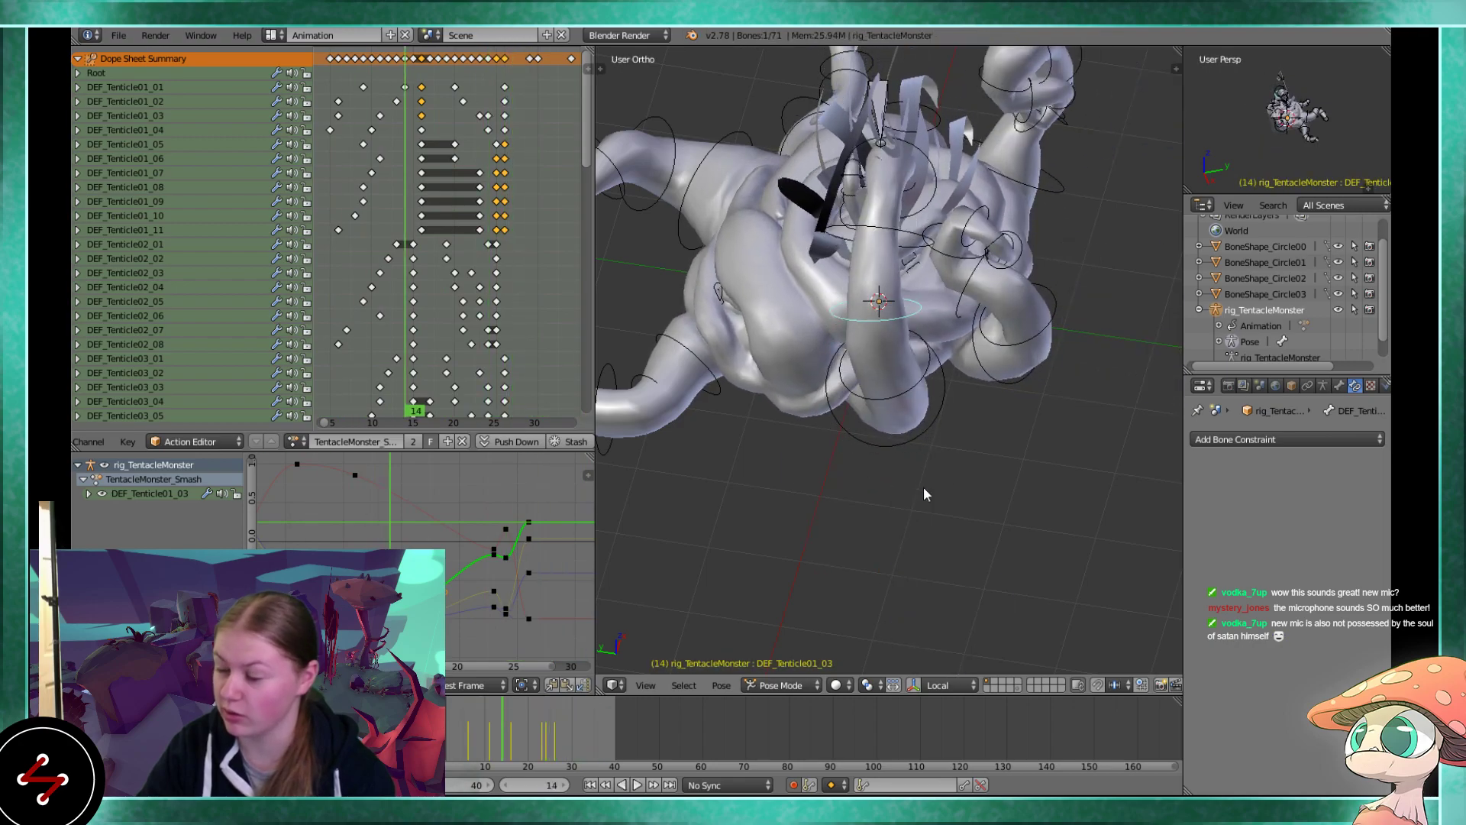
key("alt+a")
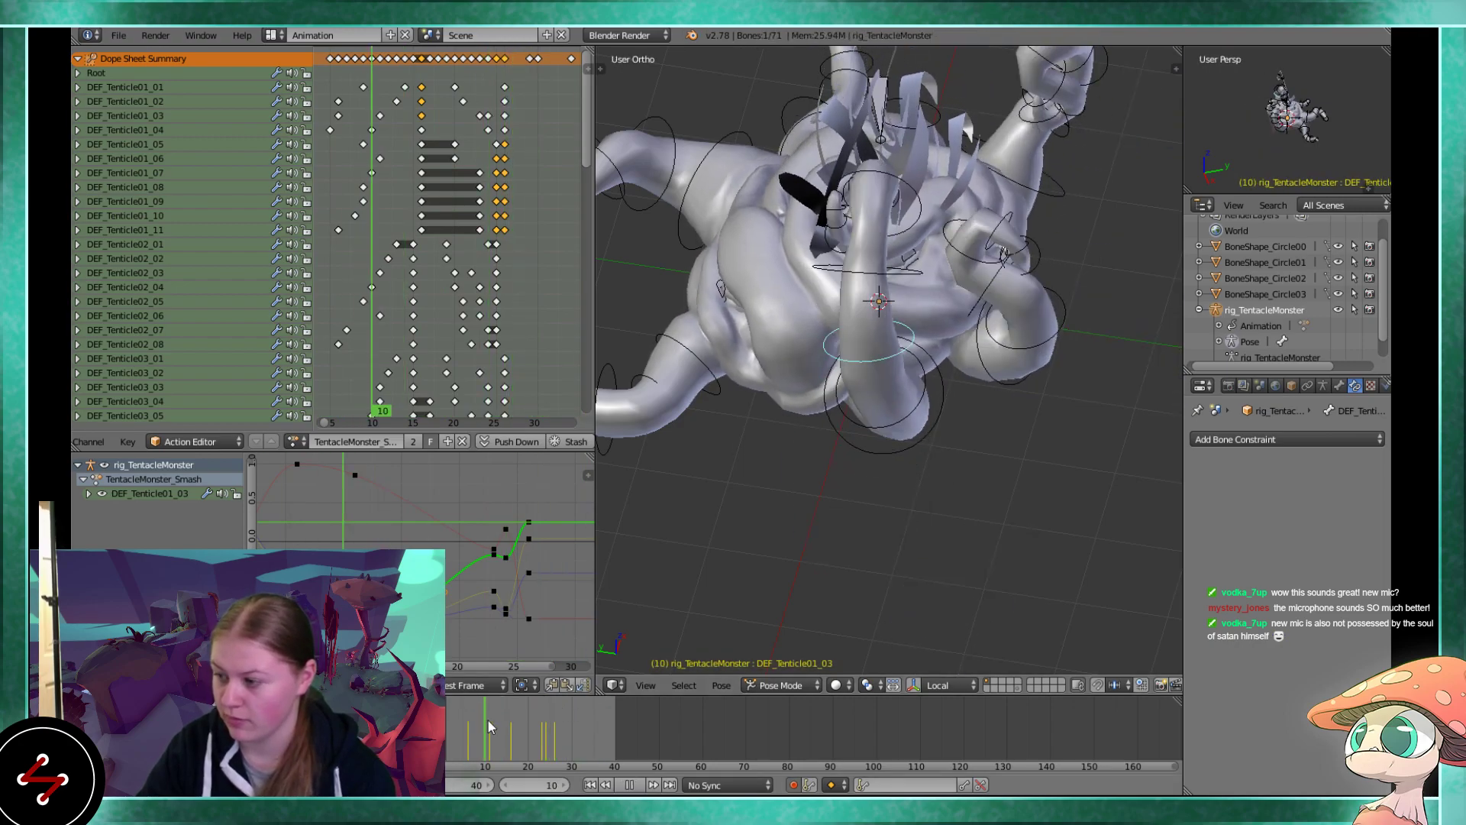
key("Escape")
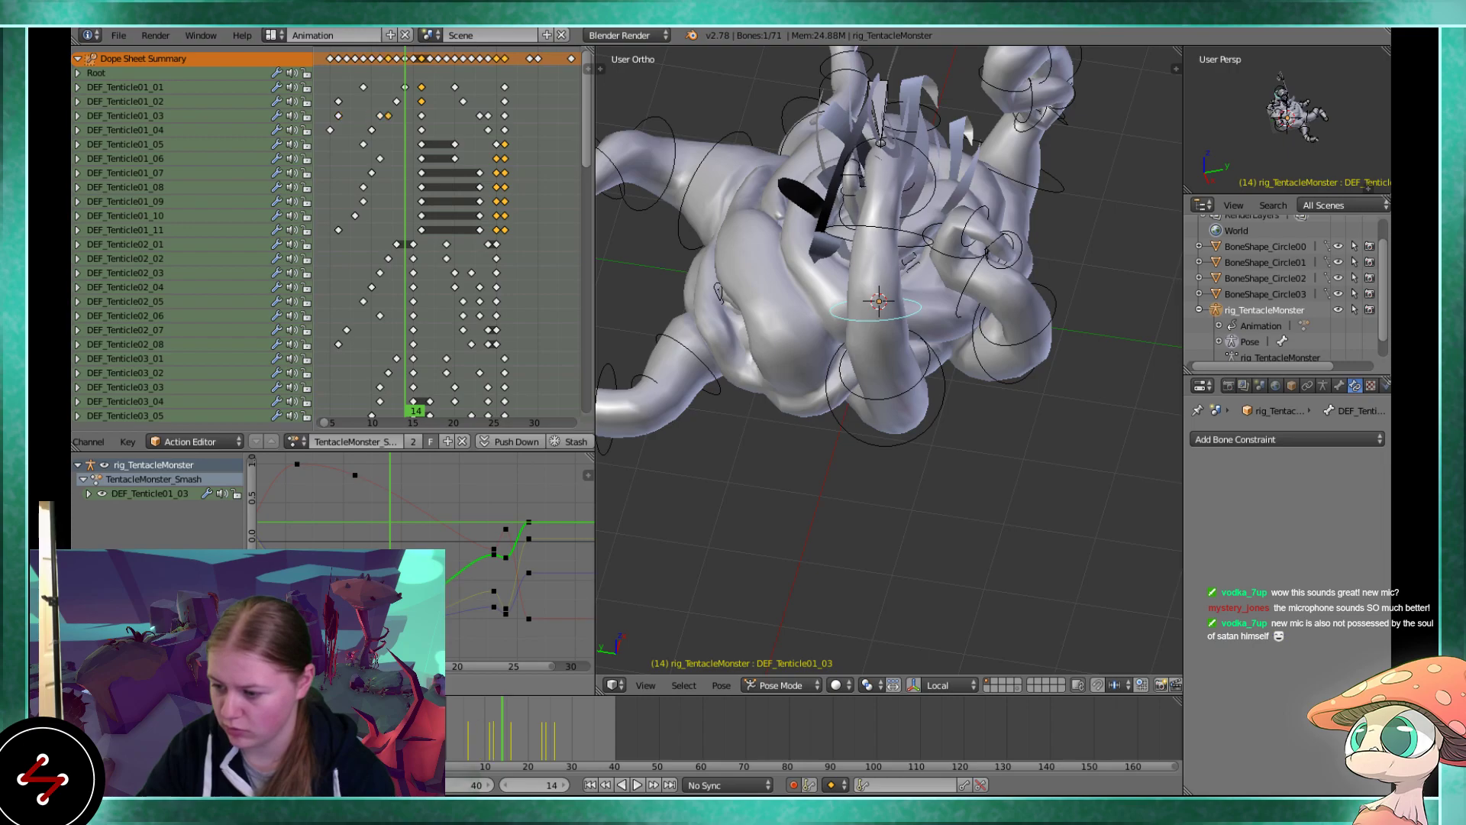
key("alt+a")
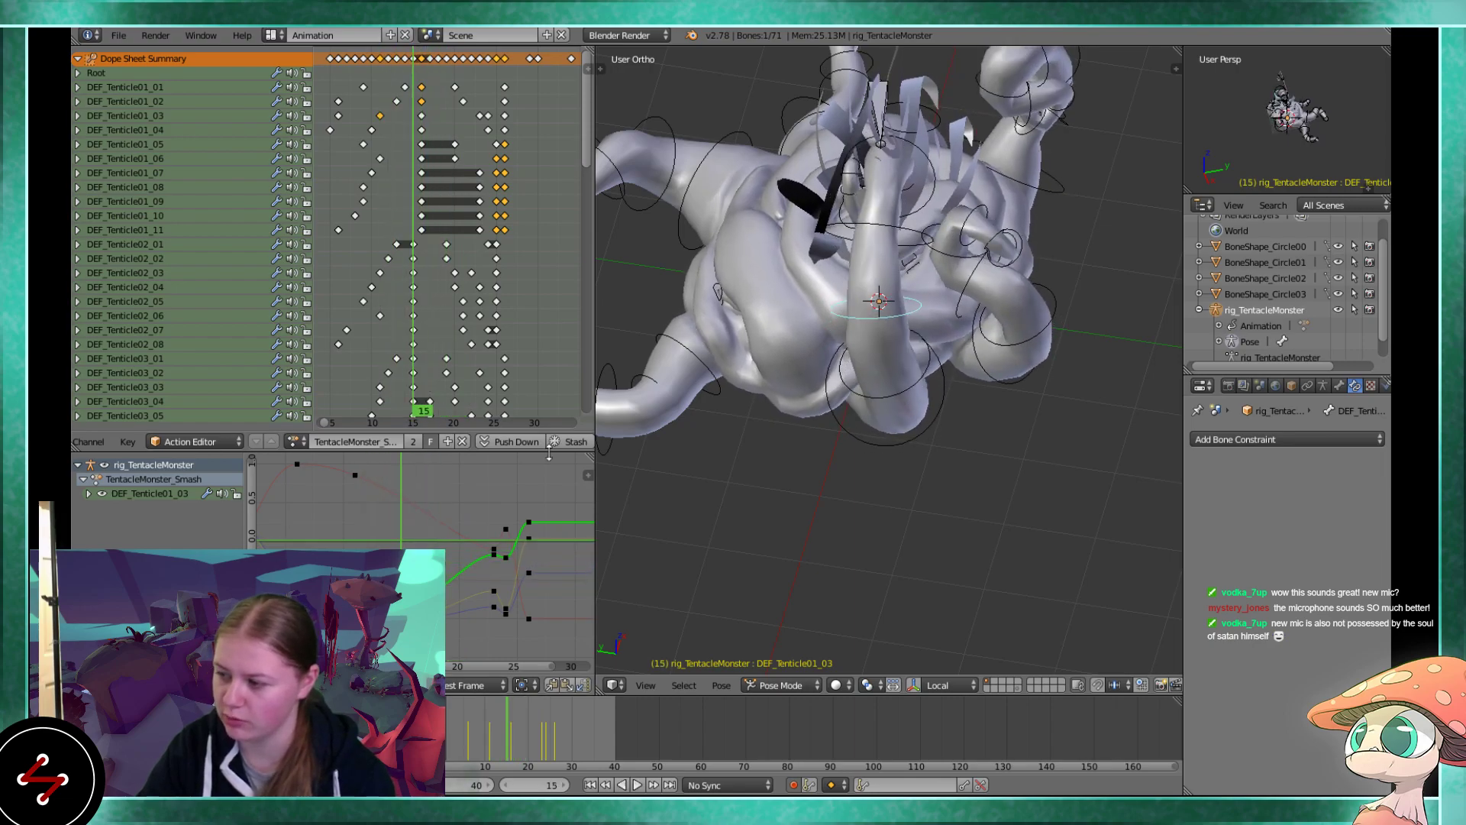
left_click_drag(394, 527, 448, 548)
Inspect the rotation curves of DEF_Tenticle01_02 and DEF_Tenticle01_04 while scrubbing around frames 16 to 19 from a lower viewpoint
middle_click_drag(901, 390, 863, 352)
right_click(869, 367)
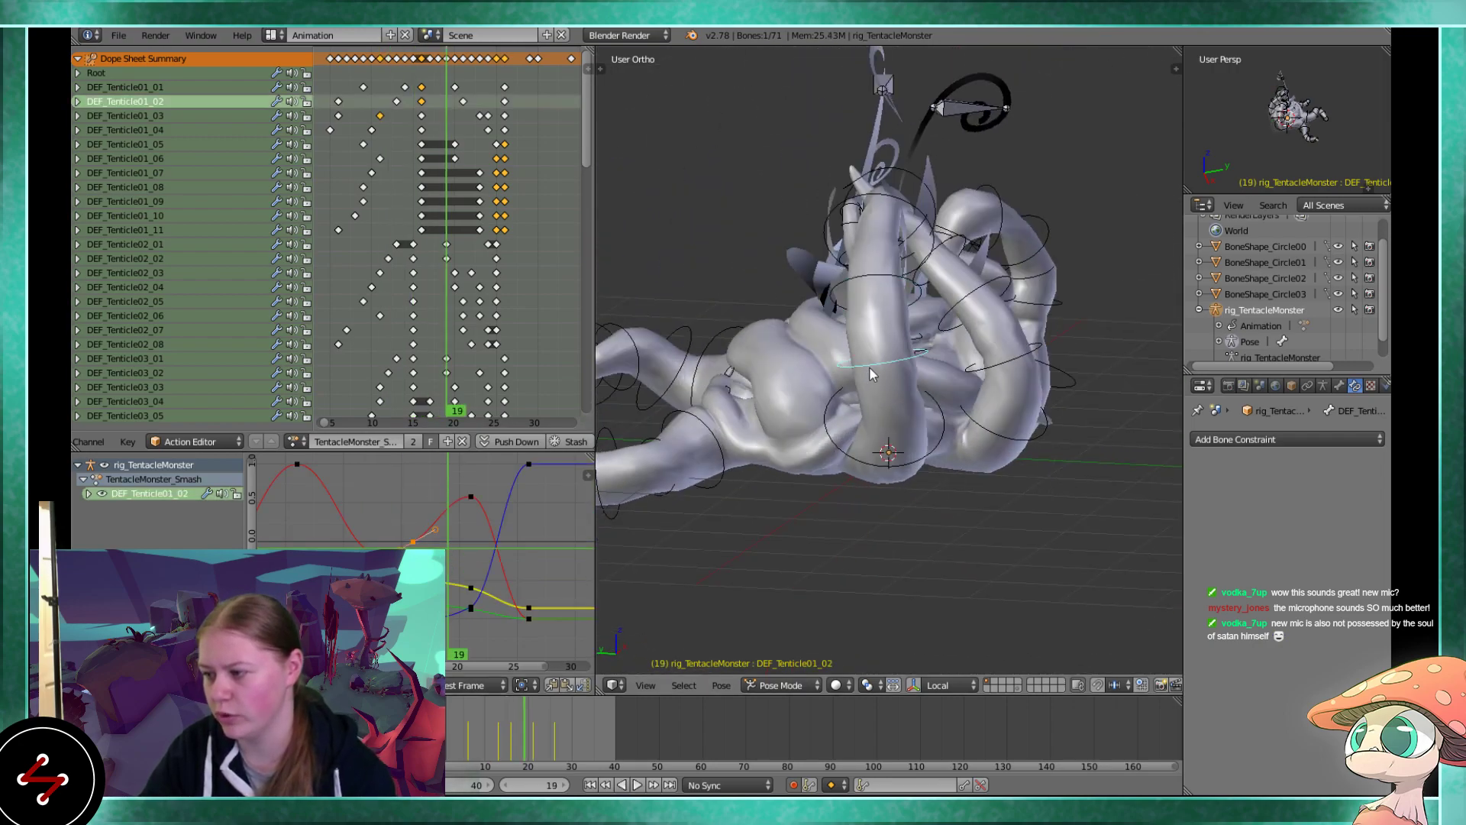
left_click_drag(534, 524, 408, 541)
key("alt+a")
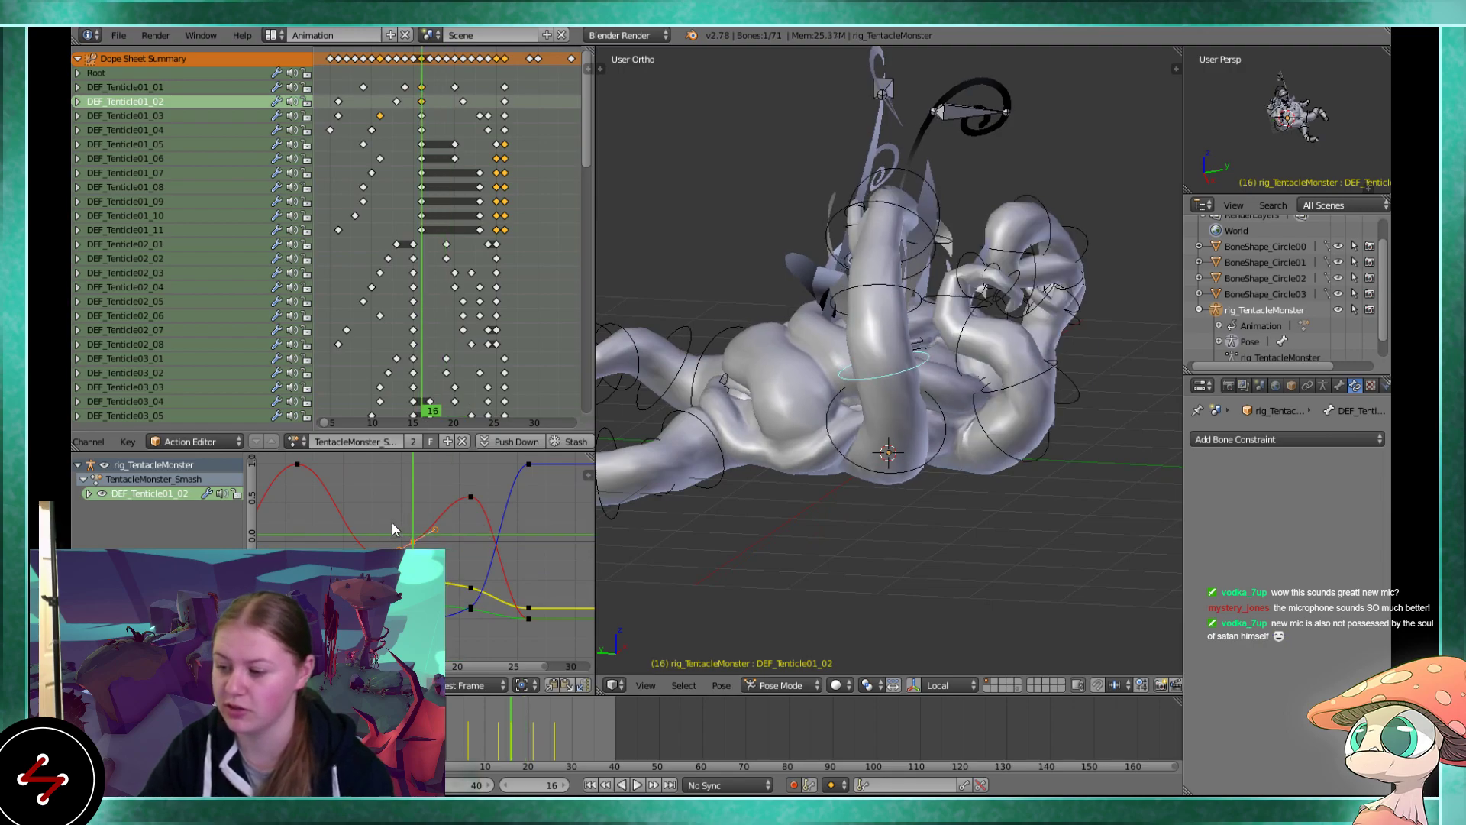
right_click(886, 295)
middle_click_drag(886, 295, 890, 268)
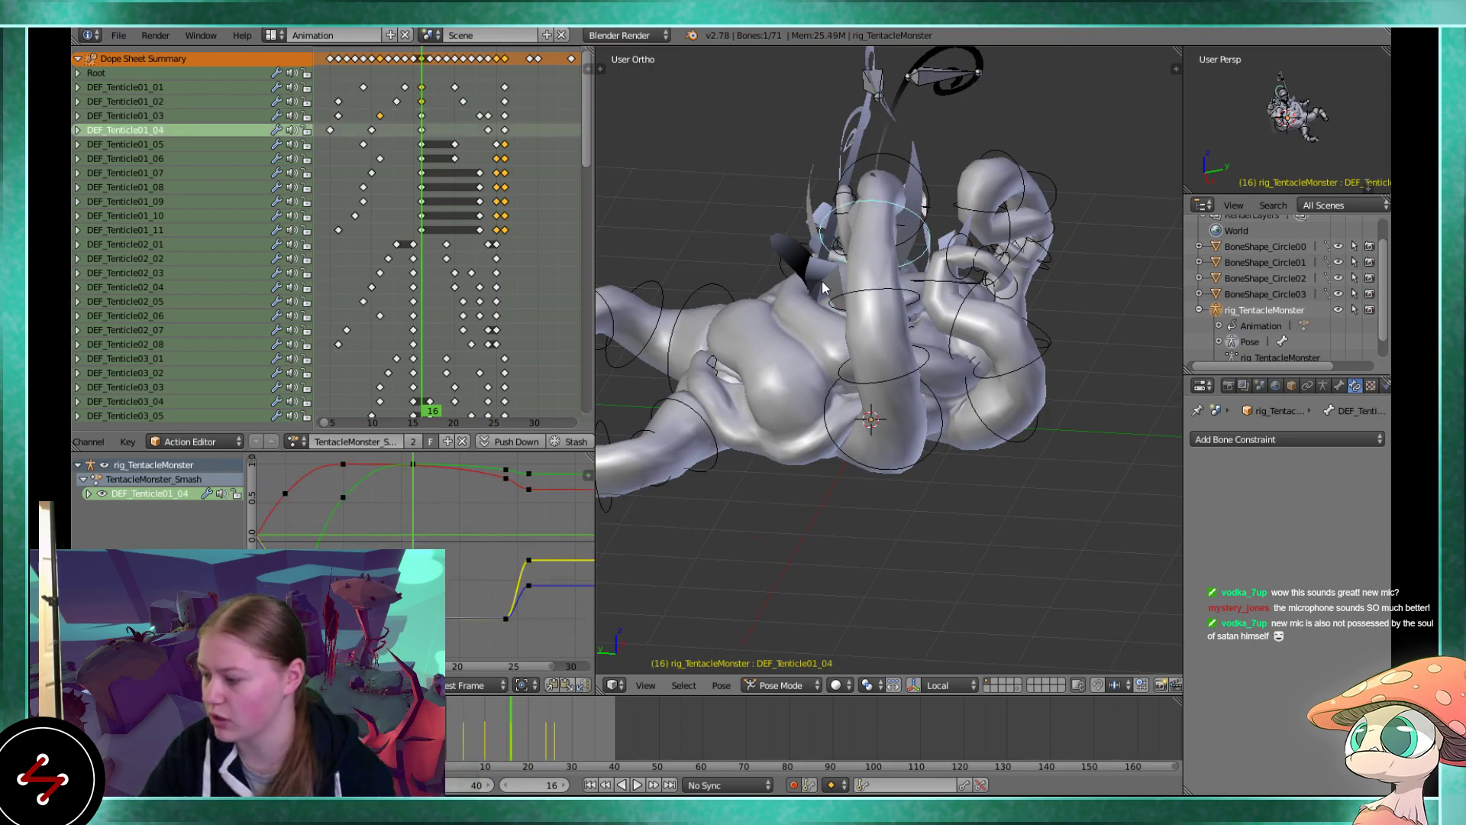
key("alt+a")
left_click(341, 516)
left_click_drag(341, 515, 452, 473)
key("alt+a")
Try lowering DEF_Tenticle01_01's X rotation key at frame 20 slightly below the preceding peak, and replay the smash
right_click(826, 445)
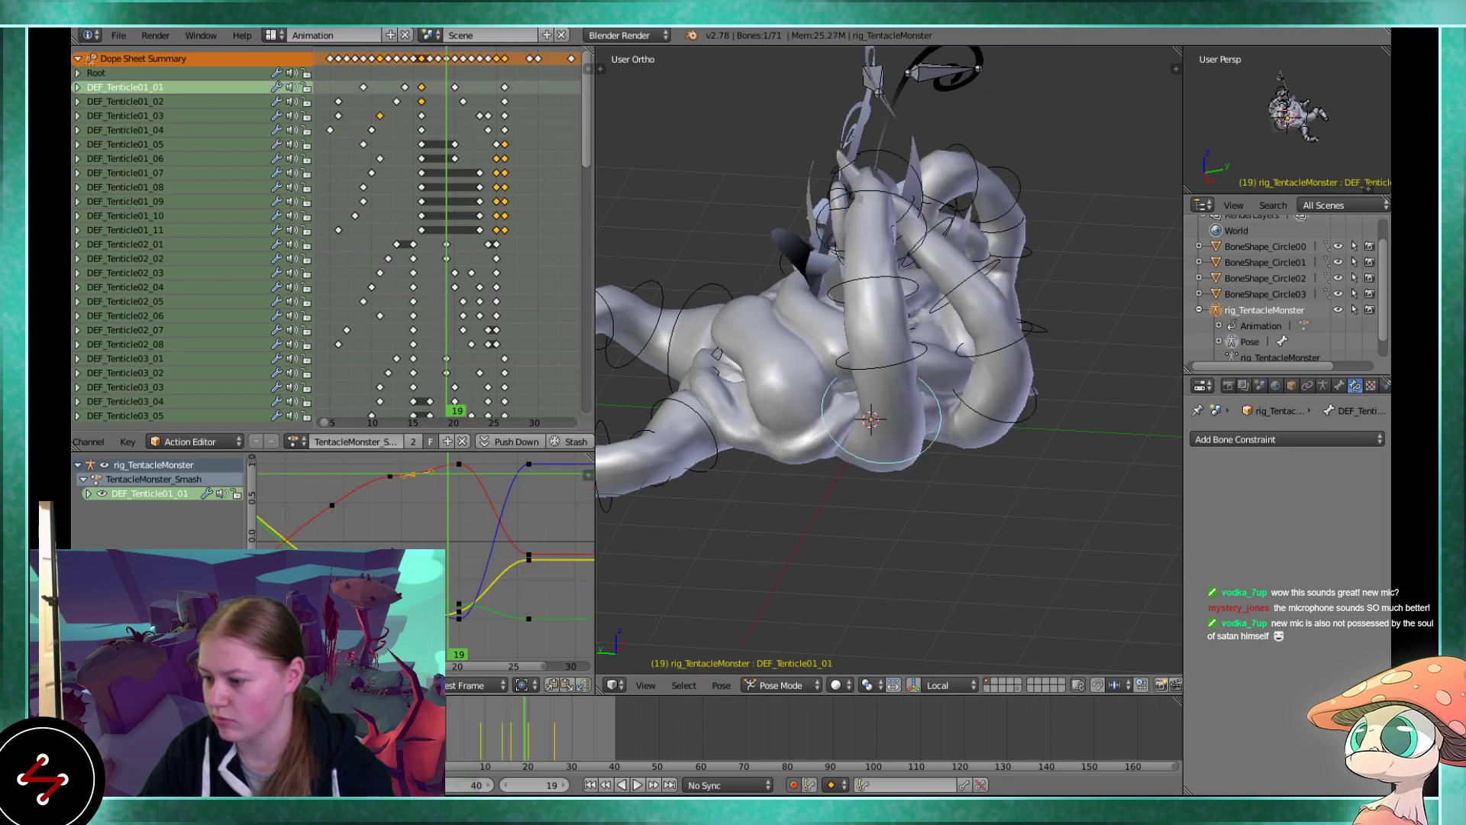
left_click_drag(452, 530, 494, 515)
right_click(486, 501)
left_click(484, 501)
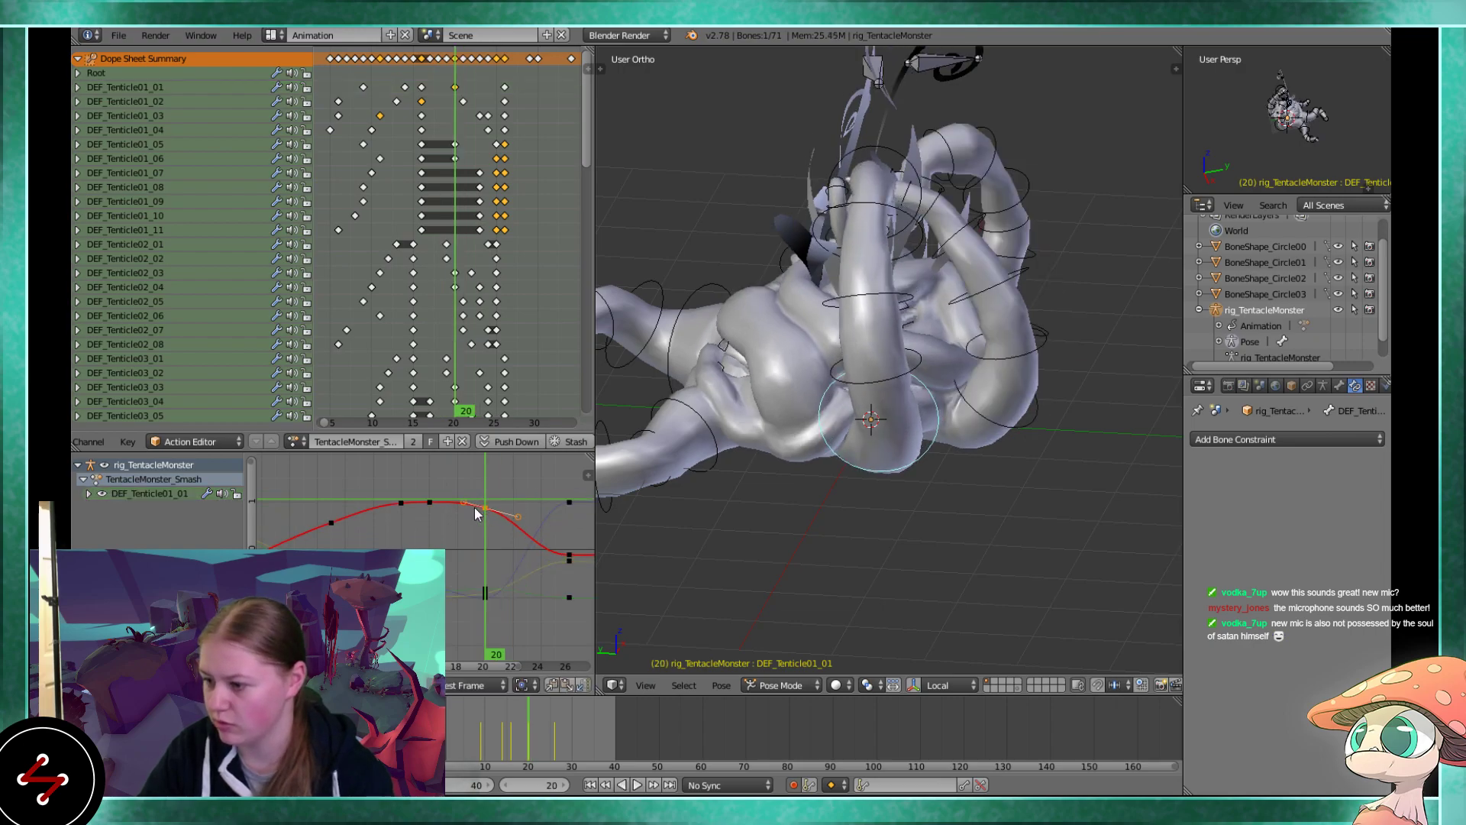
key("alt+a")
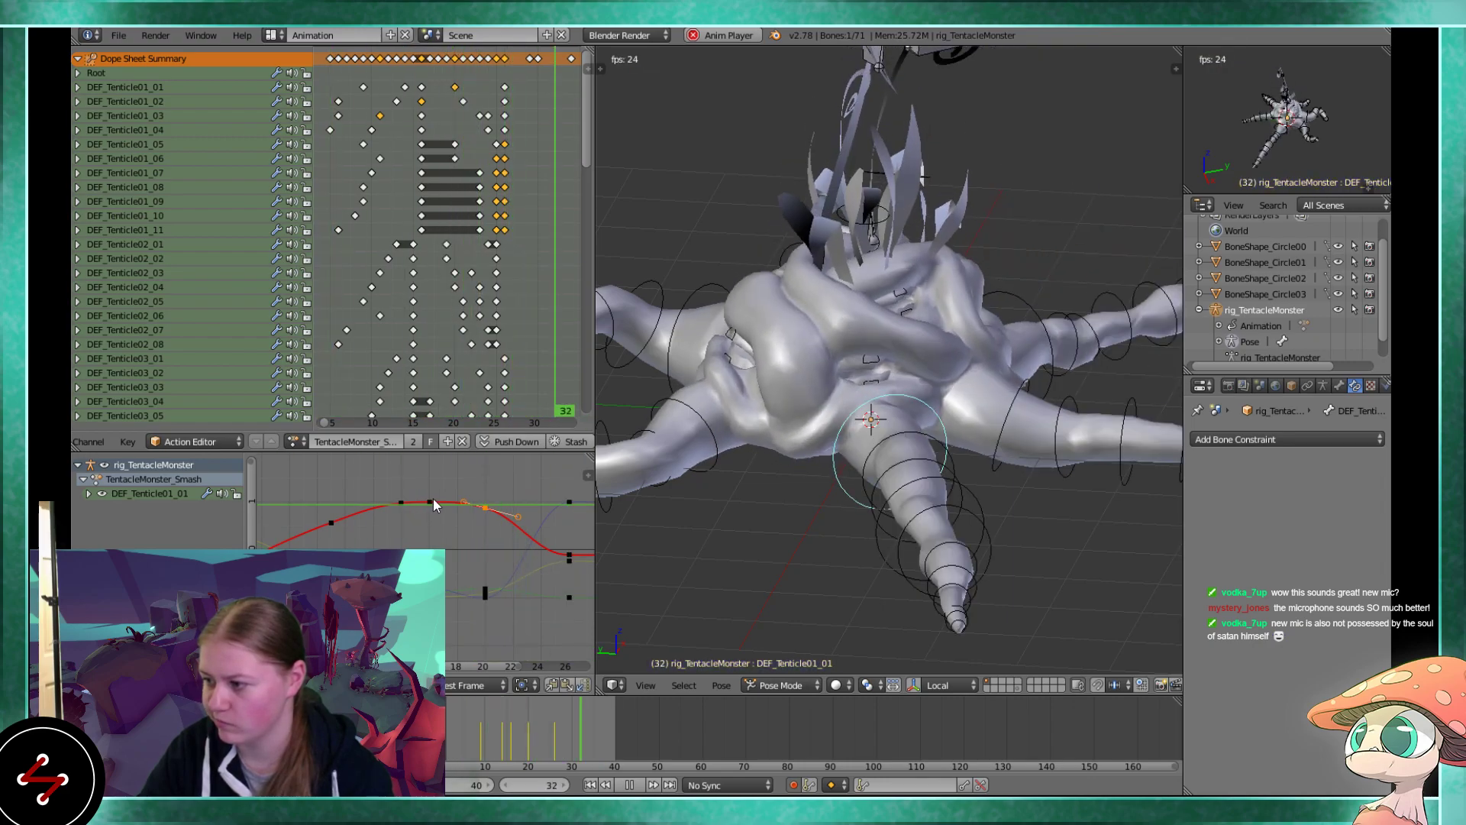
left_click(433, 500)
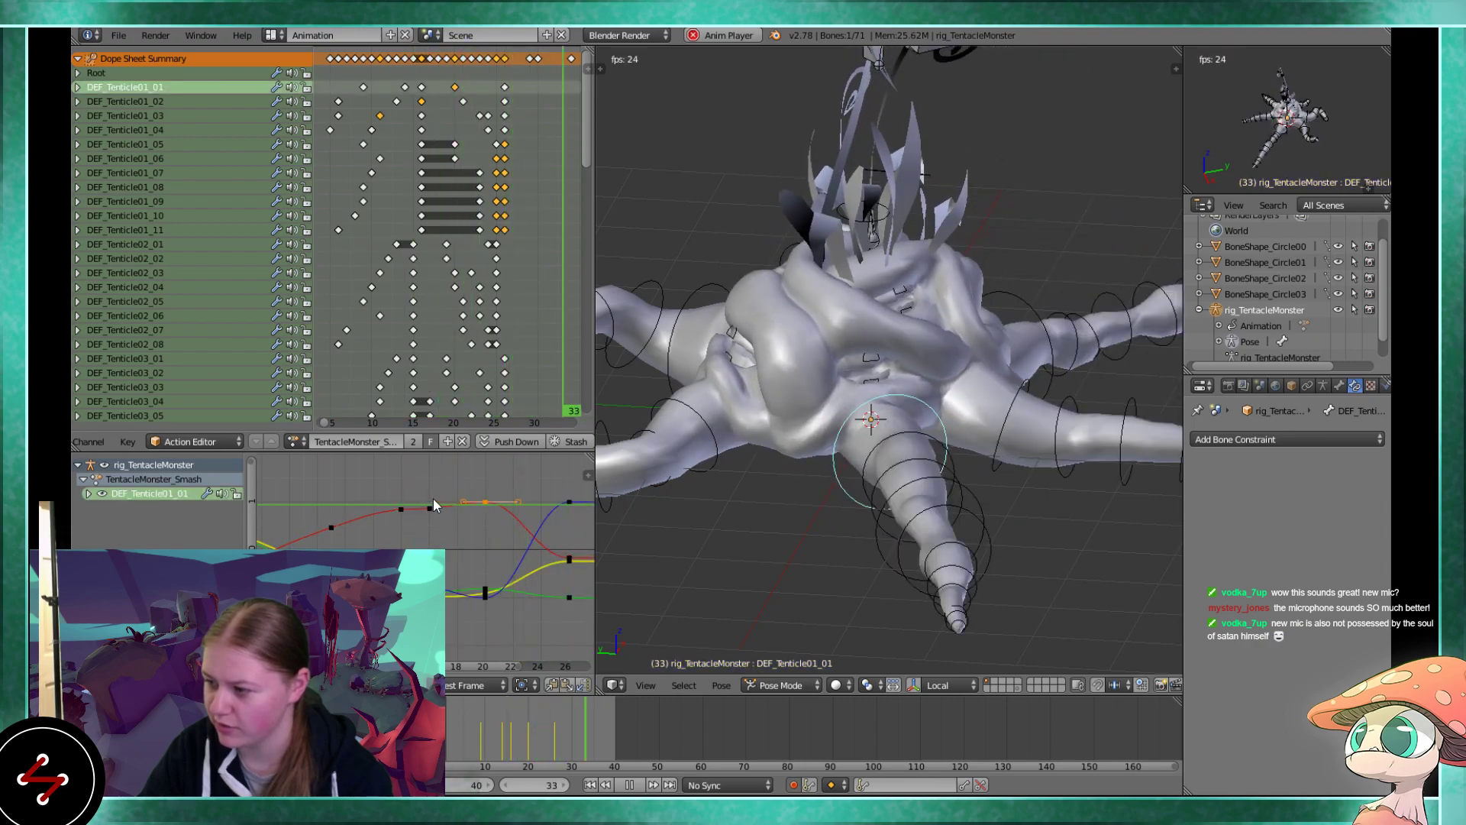
left_click_drag(440, 496, 490, 499)
key("alt+a")
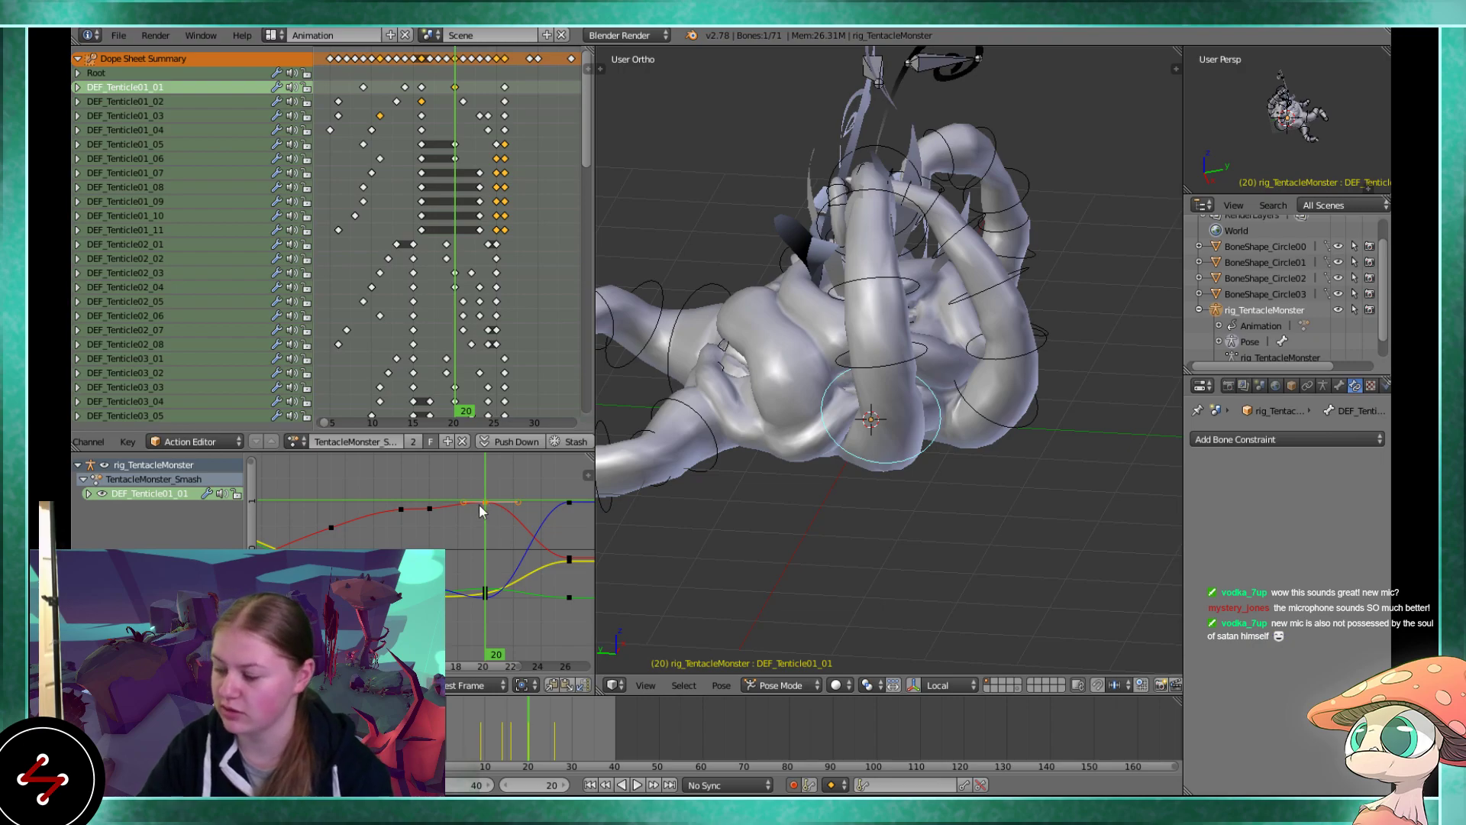
Lower DEF_Tenticle01_01's X rotation key at frame 20 clearly below the preceding peak so the tentacle starts falling earlier
middle_click_drag(847, 435, 875, 422)
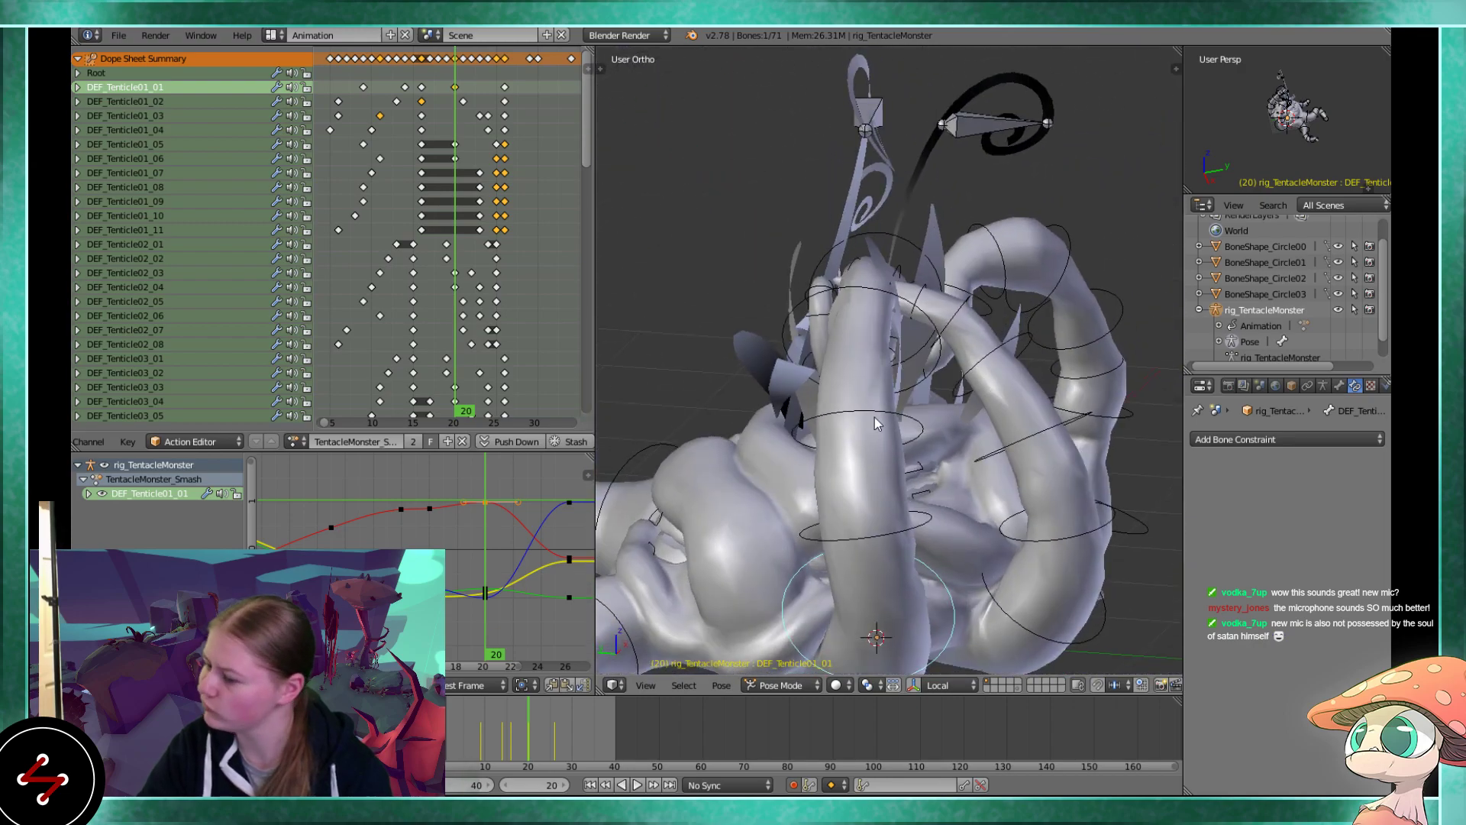
scroll(837, 416, "down", 3)
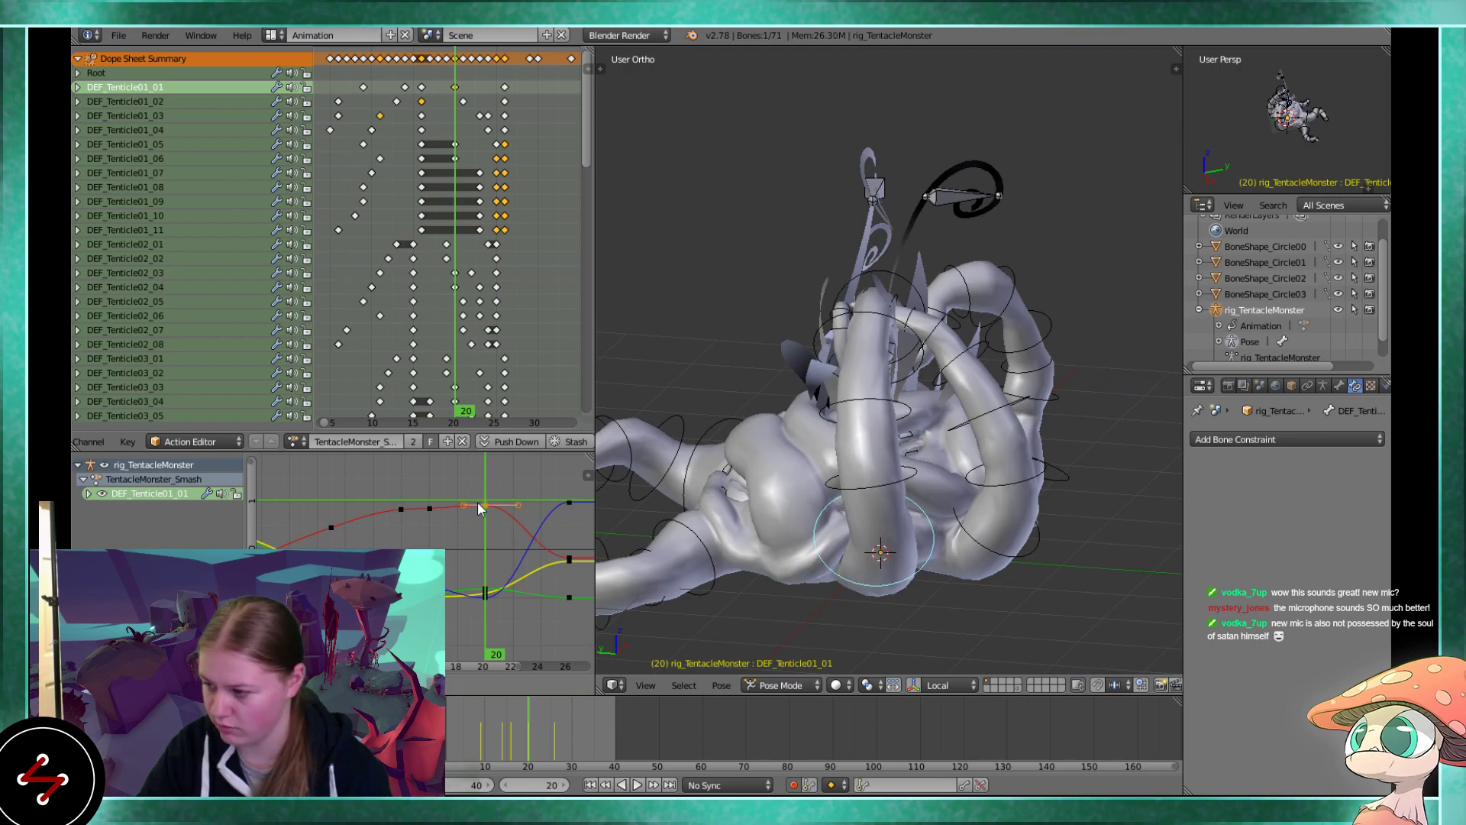
left_click(473, 524)
key("g")
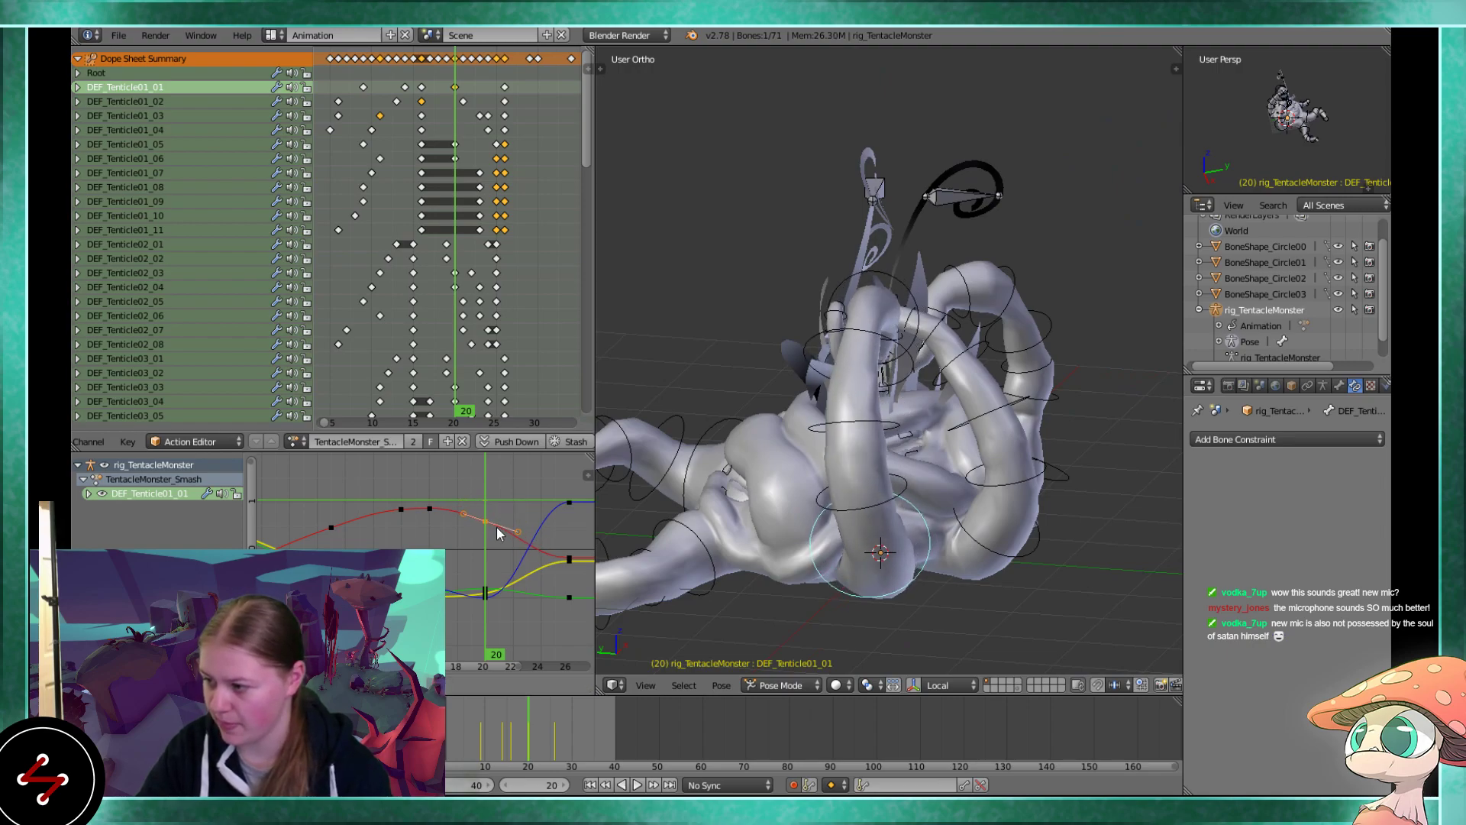
left_click(495, 542)
mouse_move(839, 525)
middle_mouse_down()
mouse_move(672, 514)
mouse_move(832, 535)
middle_mouse_up()
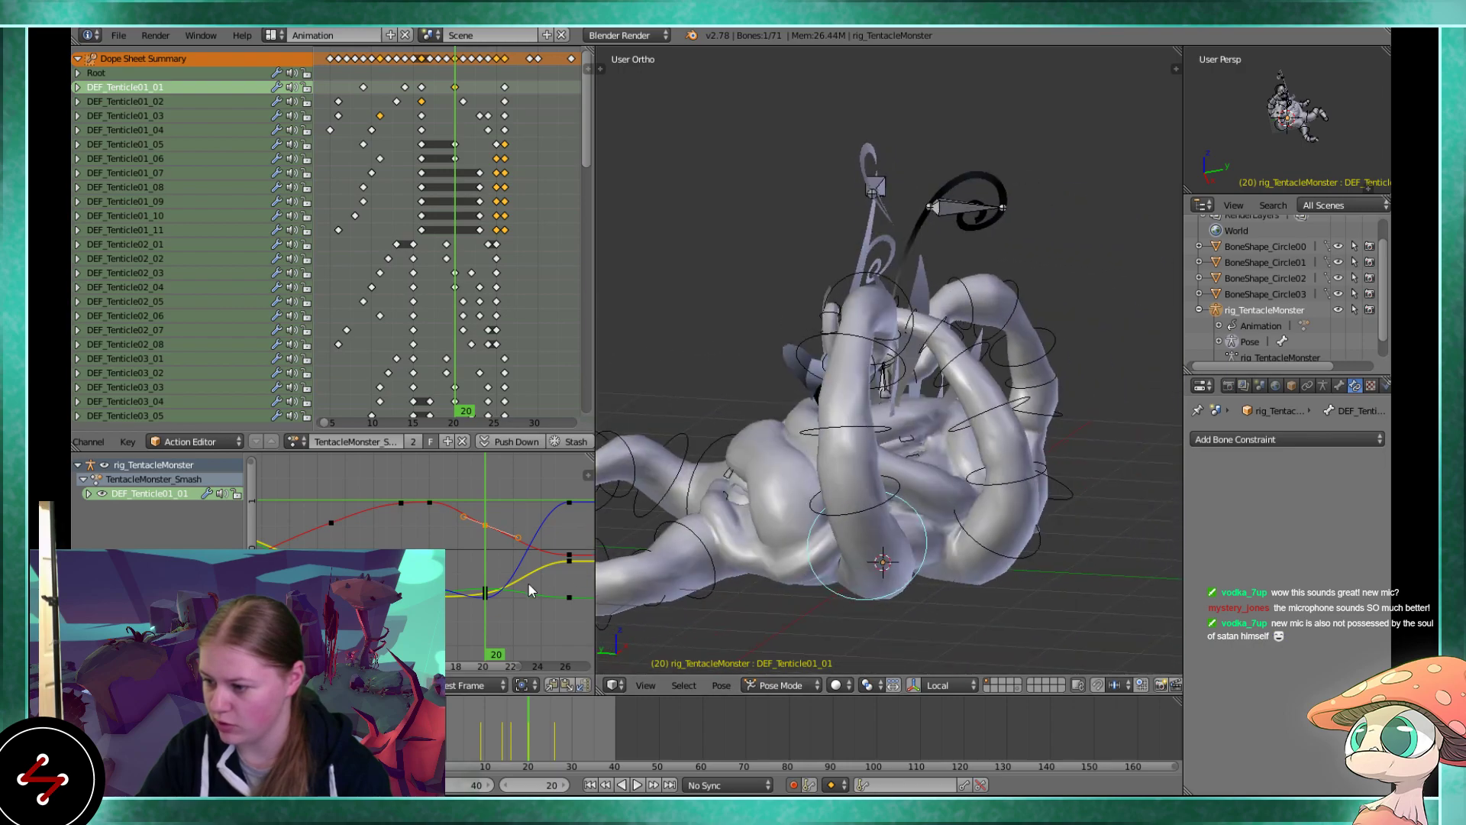
Raise DEF_Tenticle01_01's Y rotation key at frame 20 slightly and replay the smash to check the tentacle's sideways swing
key("g")
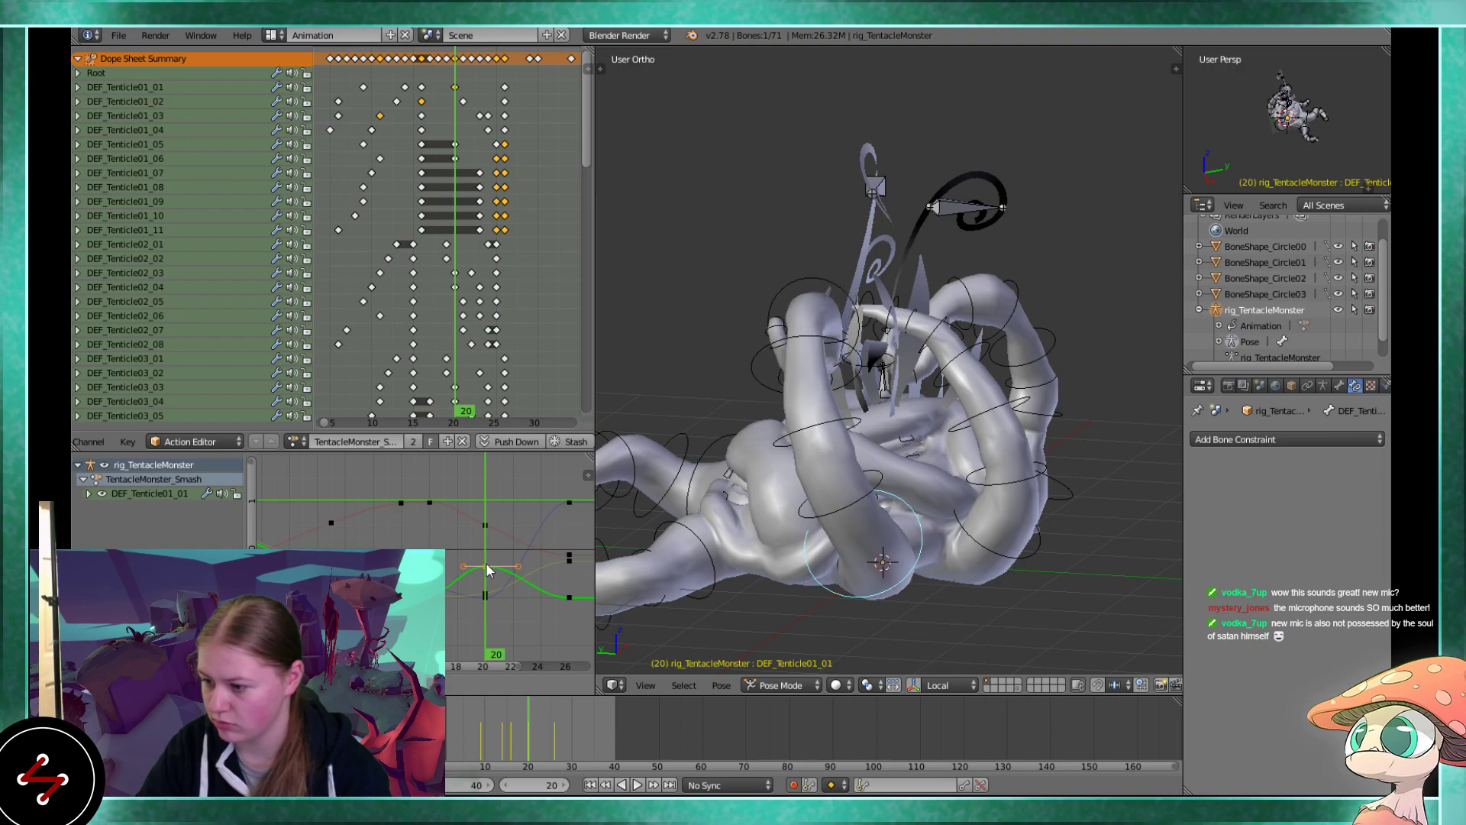
left_click(486, 562)
key("alt+a")
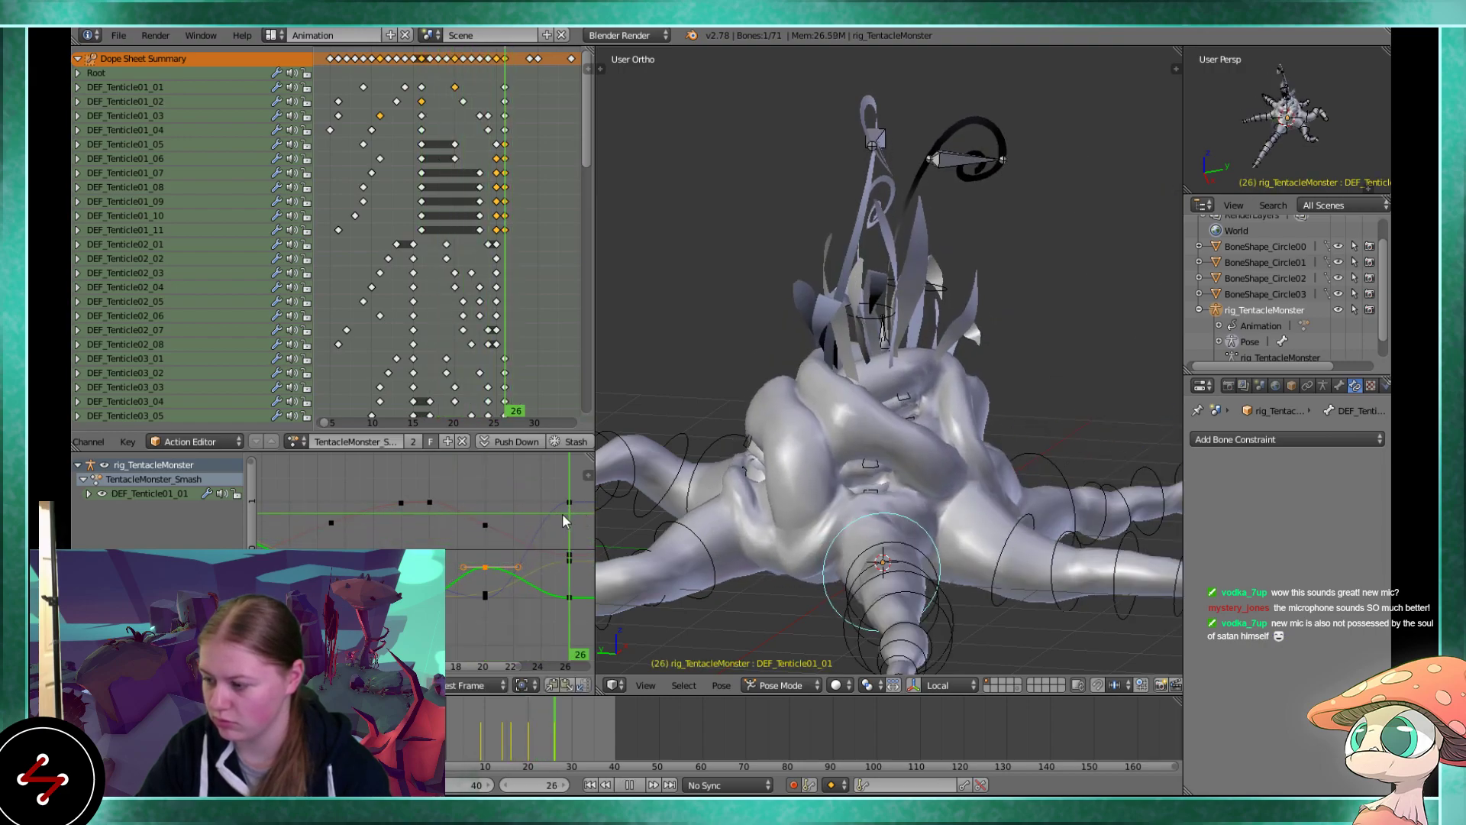
key("Escape")
key("alt+a")
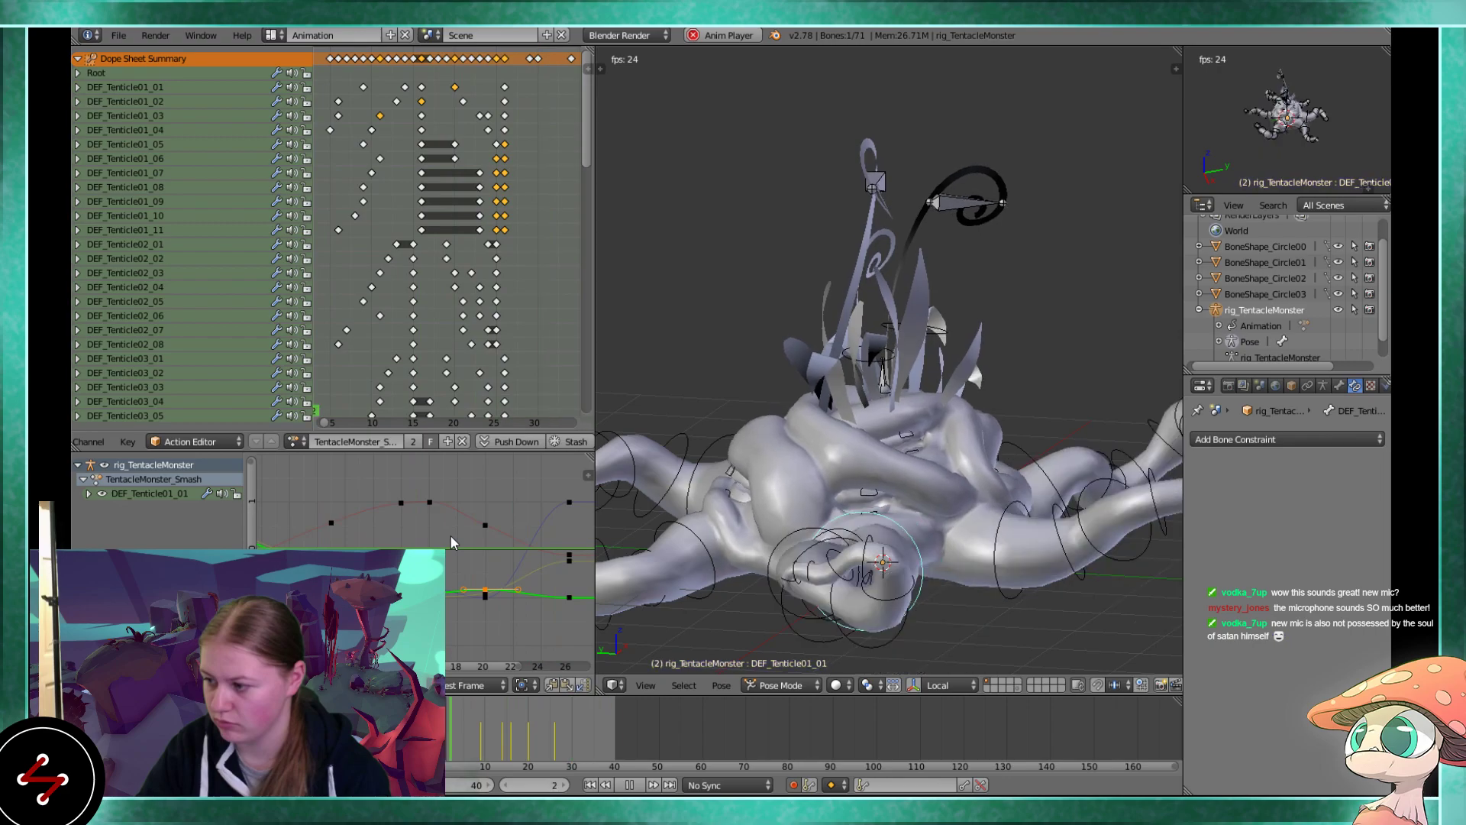
Review the smash from several angles and select DEF_Tenticle06_01 to examine the tentacles that do not move yet
middle_click_drag(974, 456, 890, 497)
scroll(901, 577, "down", 3)
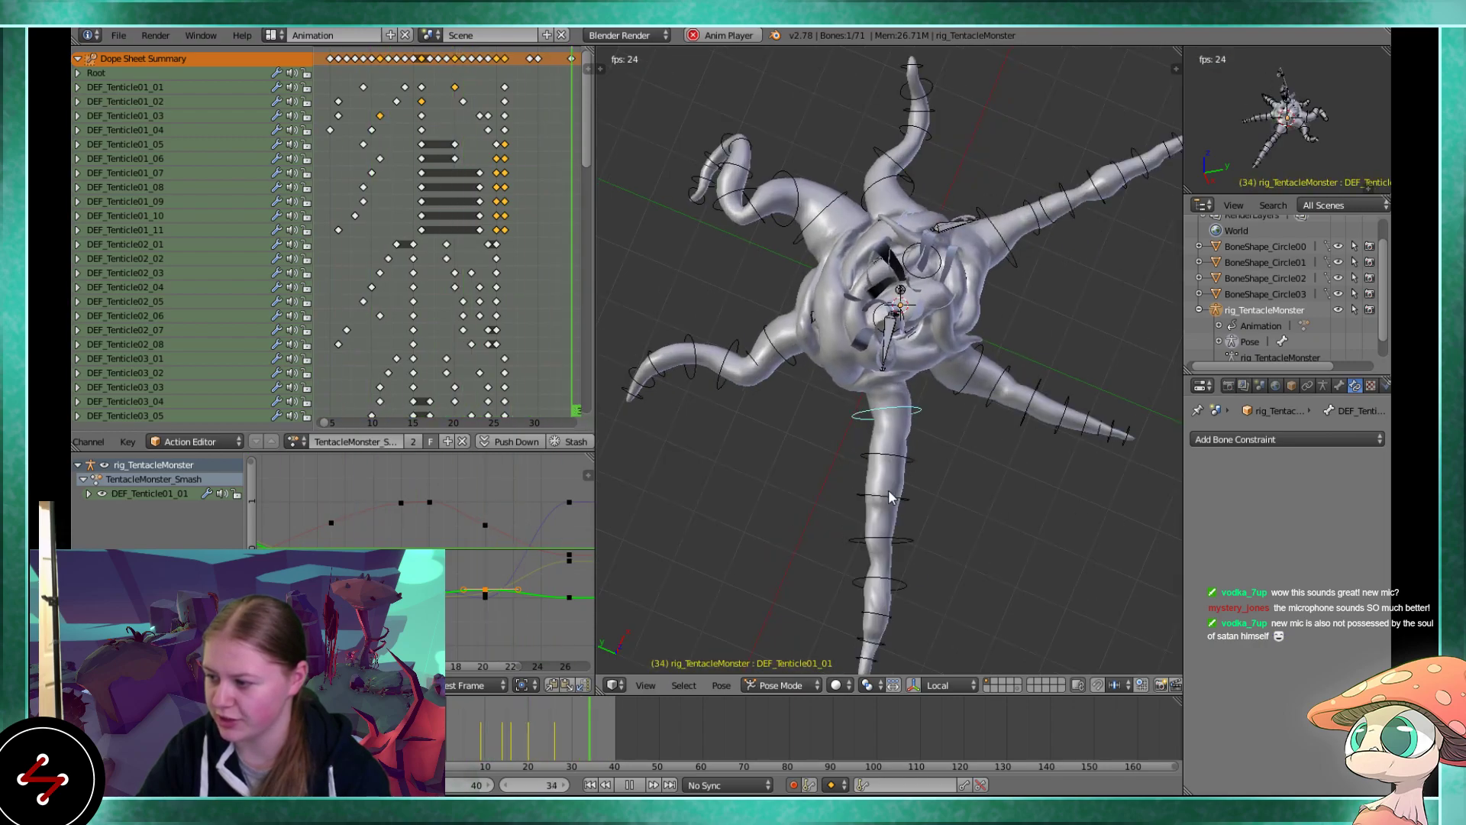
middle_click_drag(877, 515, 981, 426)
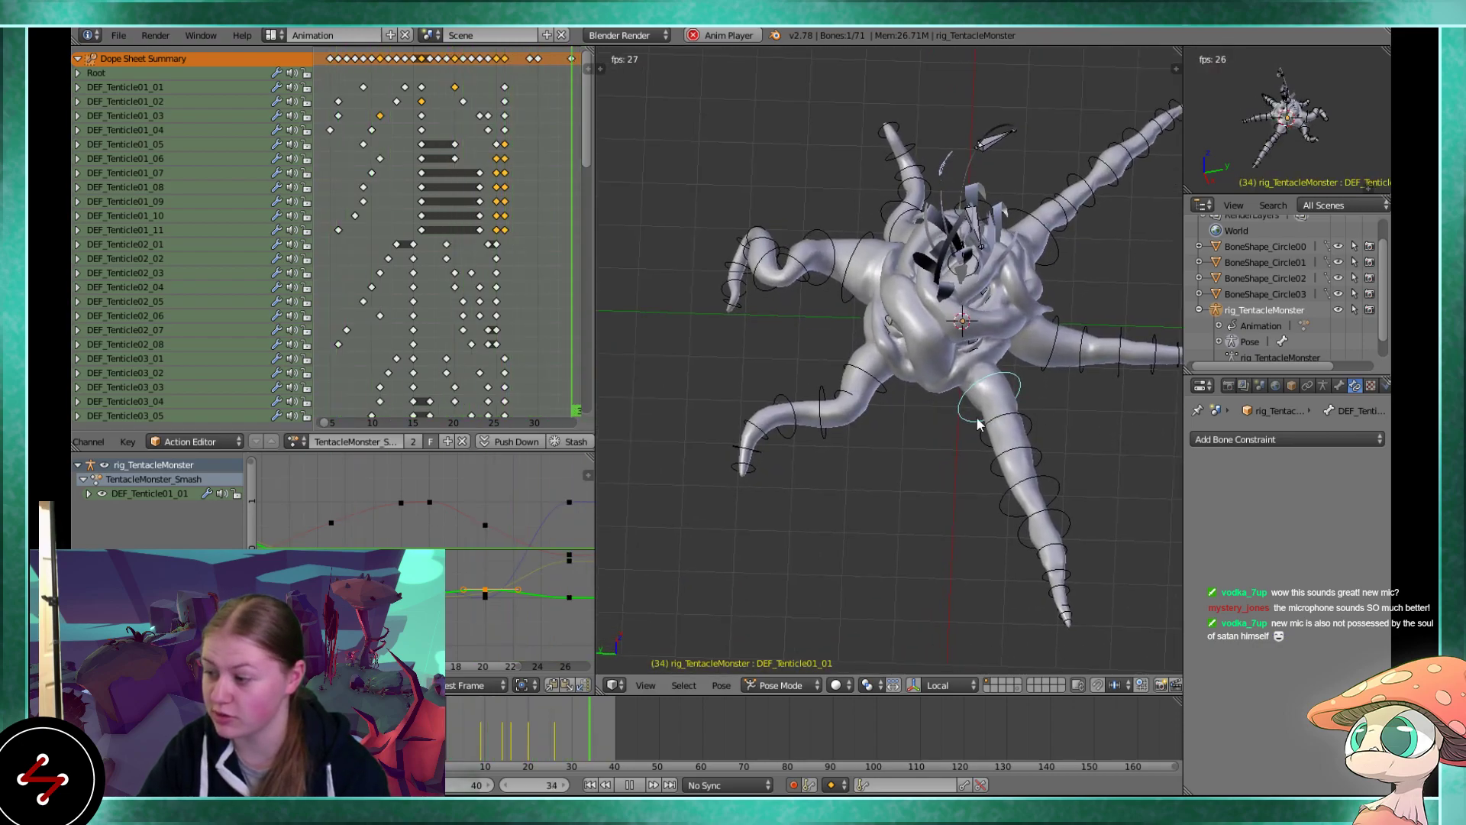
right_click(876, 388)
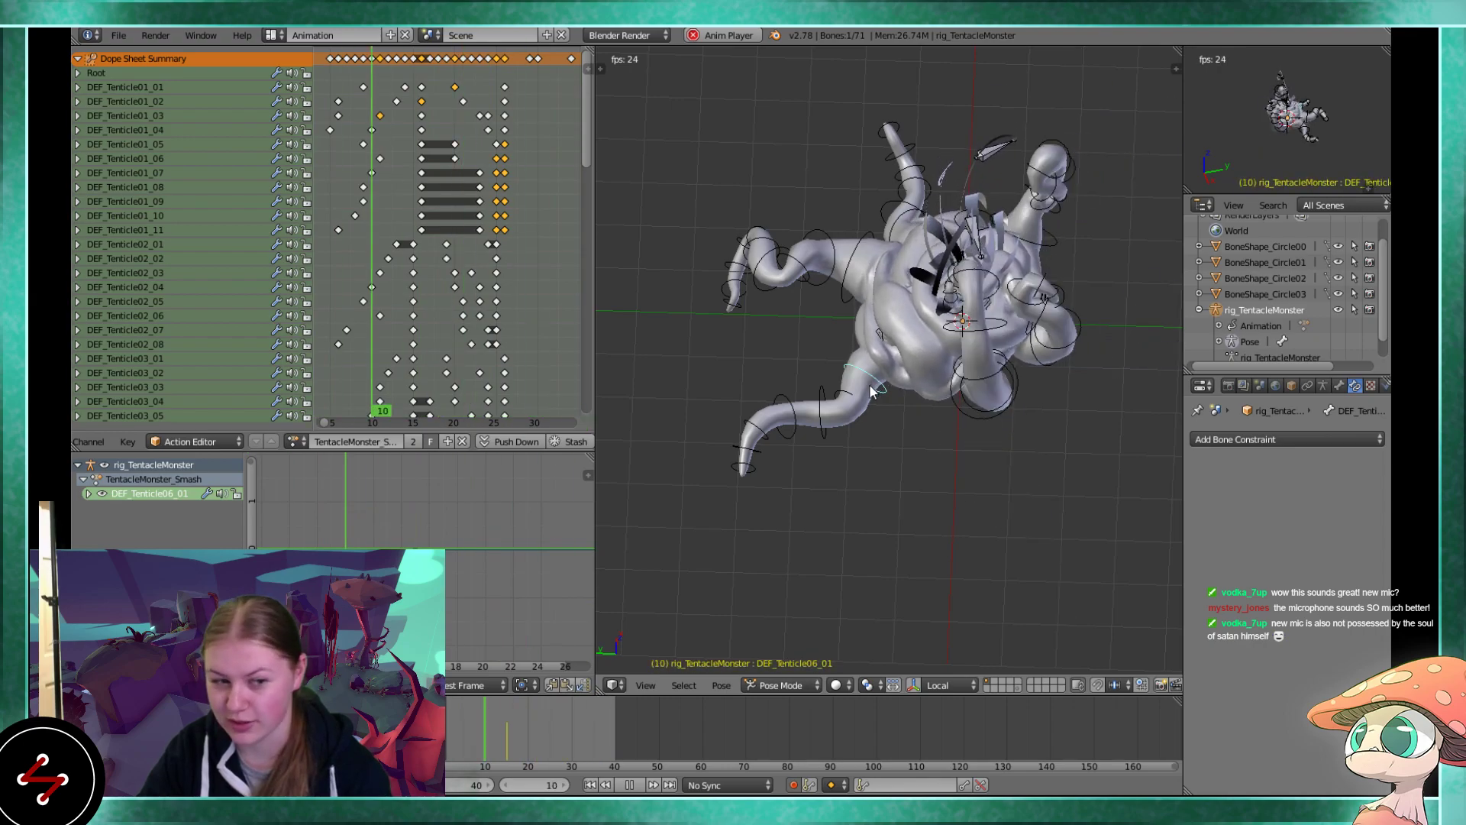
scroll(871, 388, "up", 1)
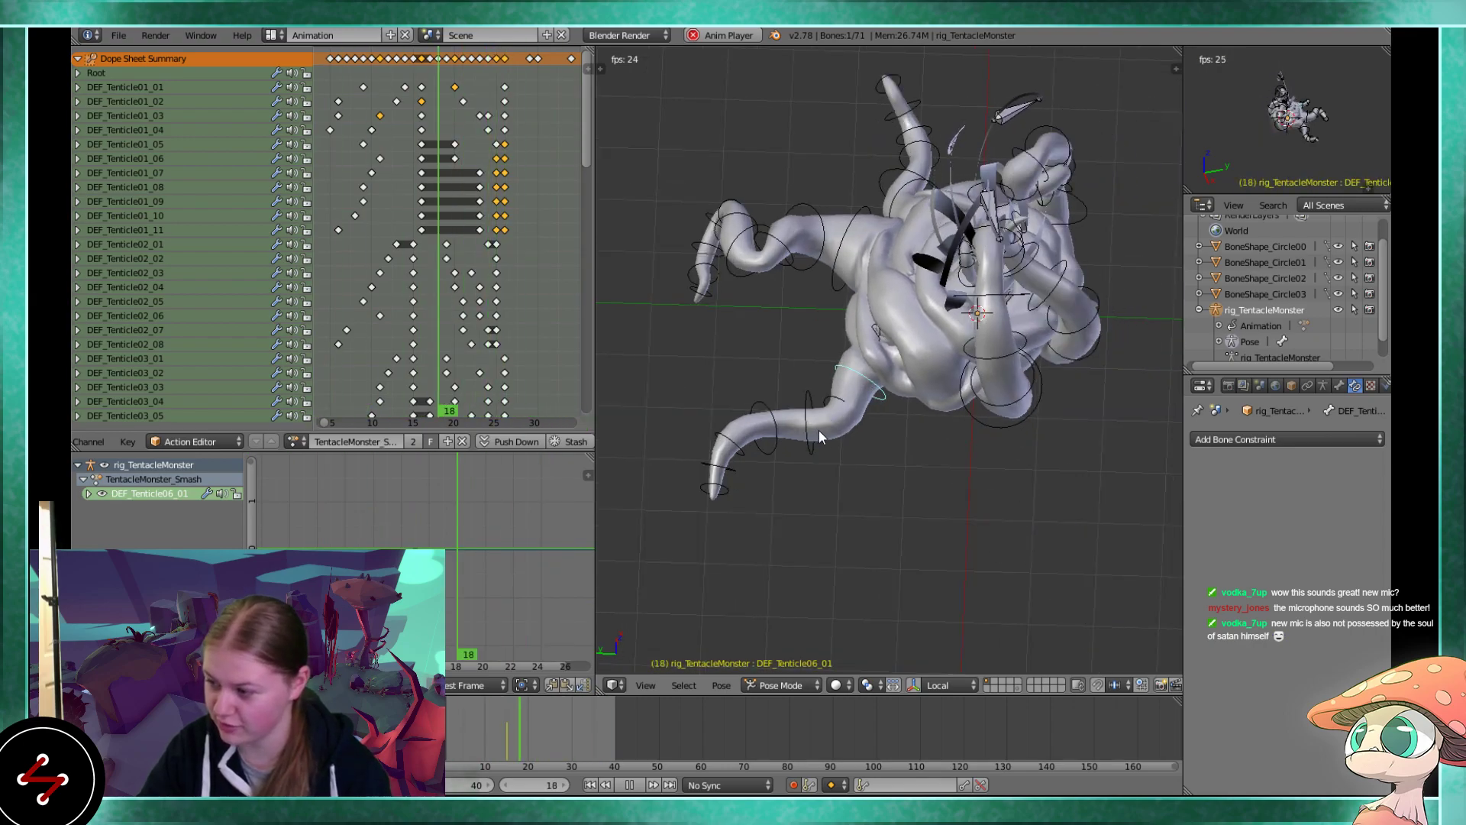
key("alt+a")
middle_click_drag(822, 427, 964, 369)
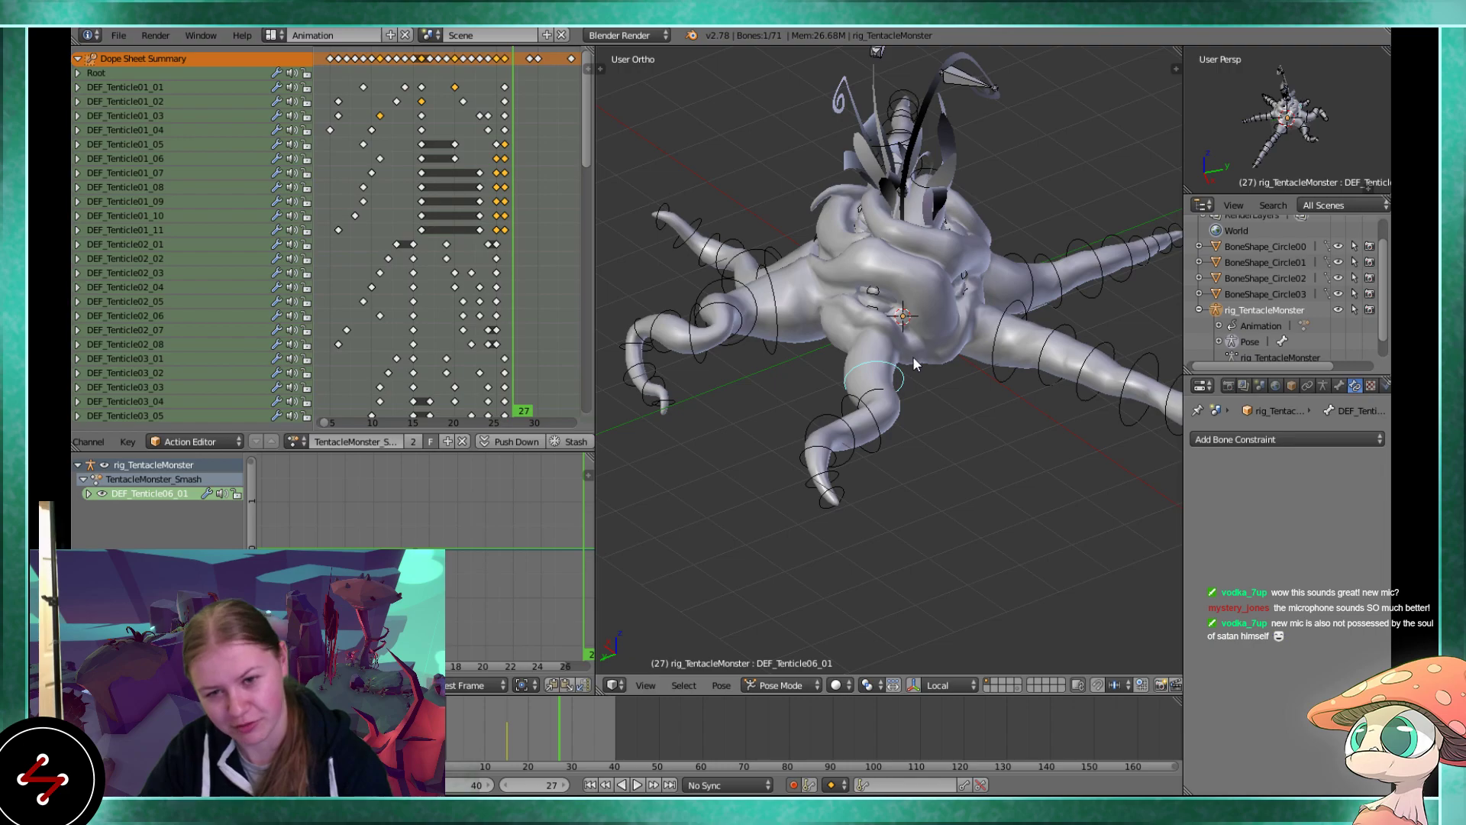
middle_click_drag(914, 355, 722, 331)
scroll(892, 387, "up", 2)
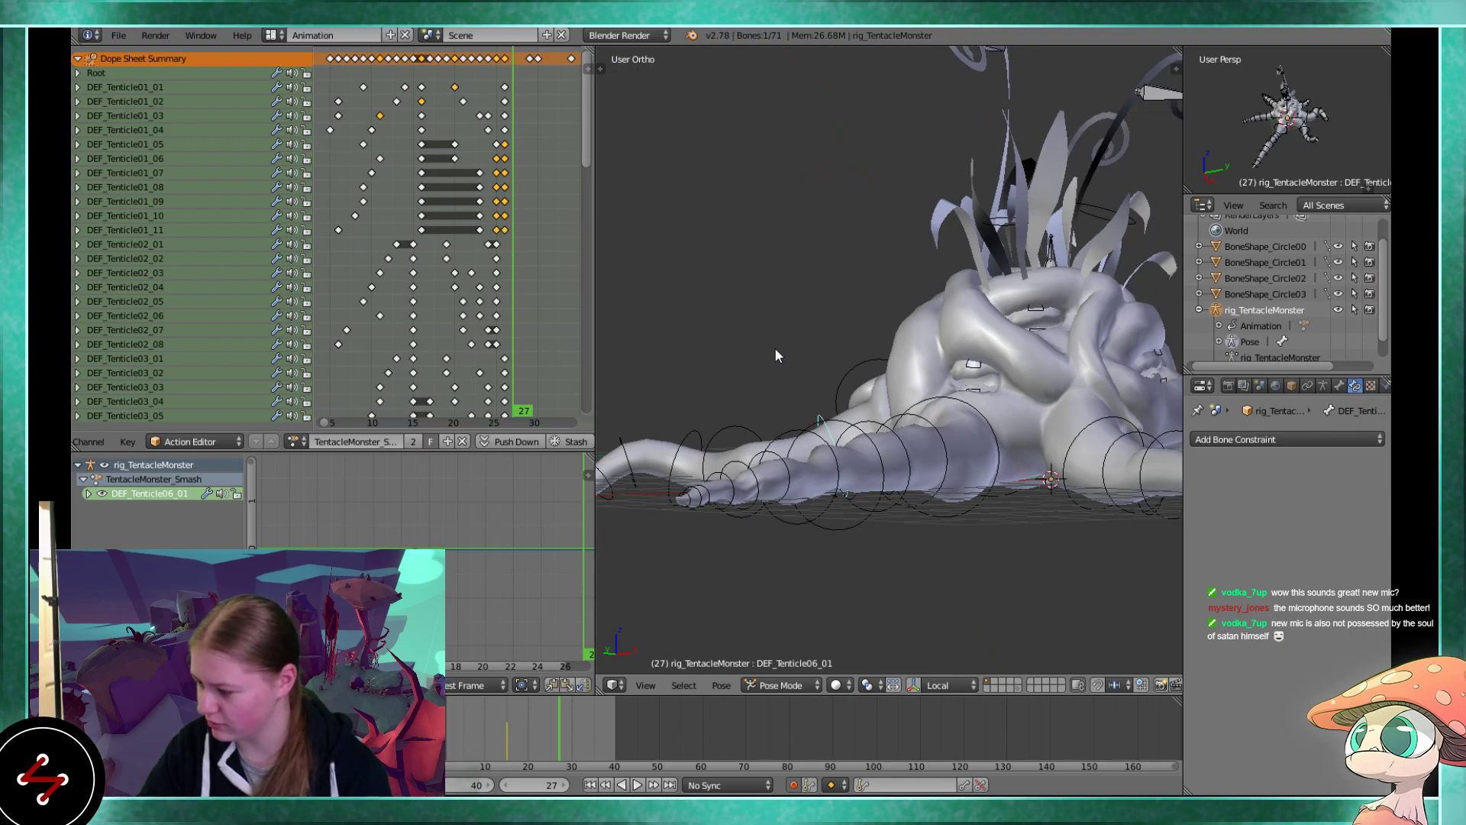
middle_click_drag(775, 349, 1047, 437)
key("alt+a")
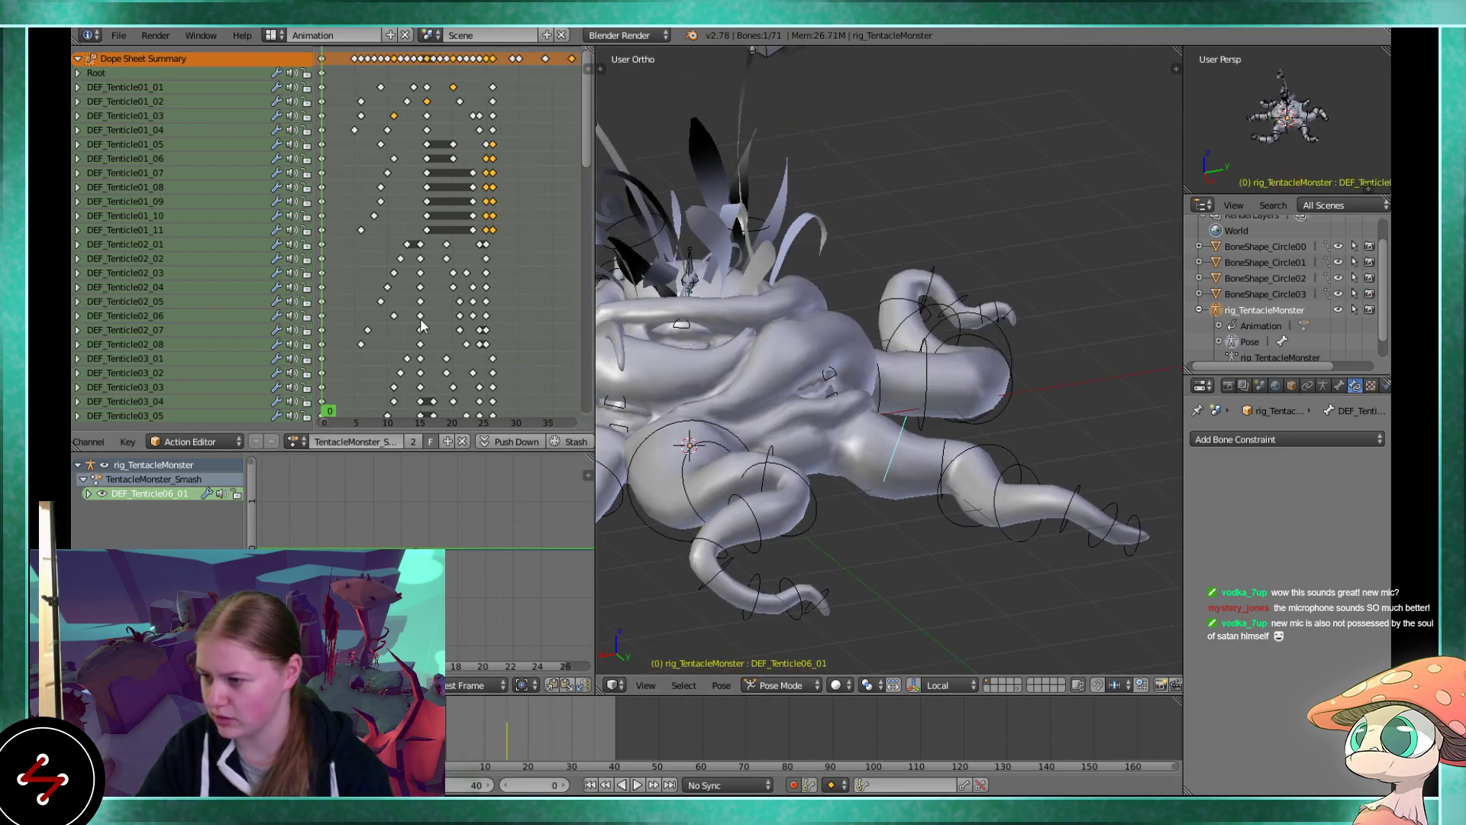
Delete the held frame 15 keys of the DEF_Tenticle05, DEF_Tenticle04 and DEF_Tenticle06 bones in the dope sheet
middle_click_drag(397, 322, 439, 253)
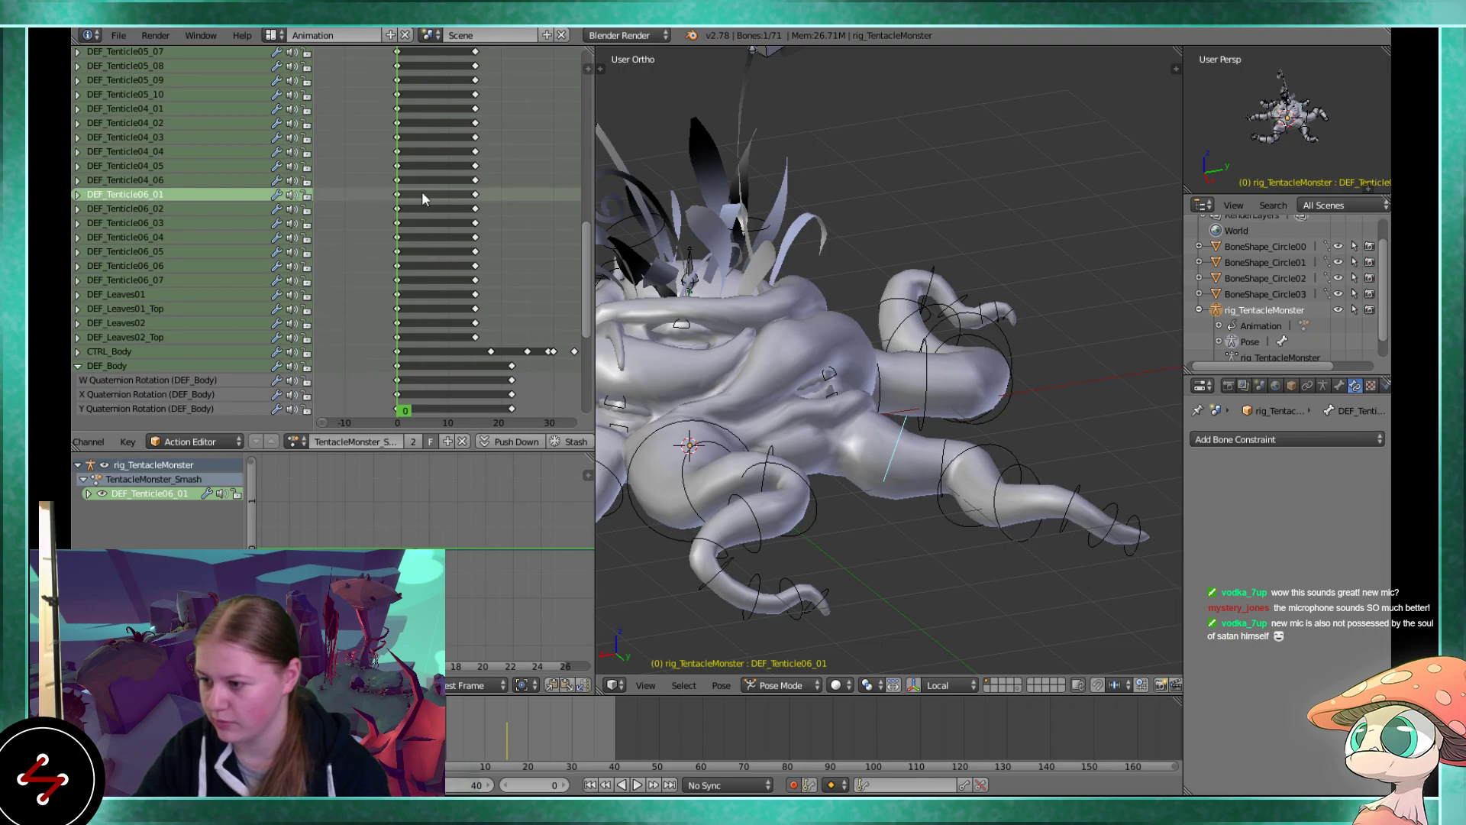
scroll(458, 267, "up", 5)
left_click_drag(473, 177, 456, 420)
middle_click_drag(454, 350, 475, 159)
key("b")
key("x")
left_click(464, 282)
scroll(412, 141, "up", 8)
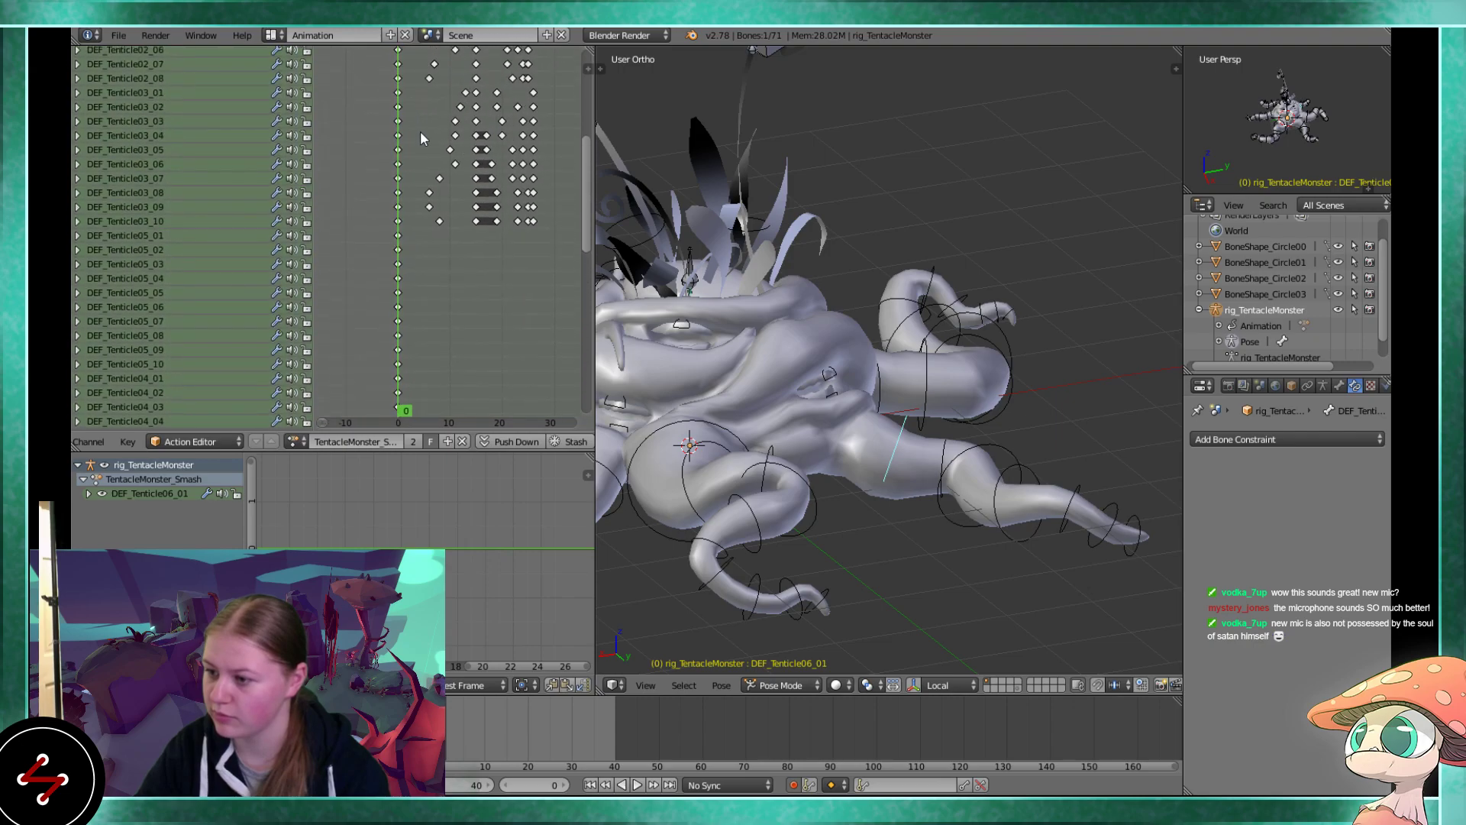
At frame 15, rotate DEF_Tenticle06_01 freely to swing its tentacle out from under the body
left_click_drag(402, 236, 475, 241)
middle_click_drag(959, 446, 829, 450)
key("r")
key("r")
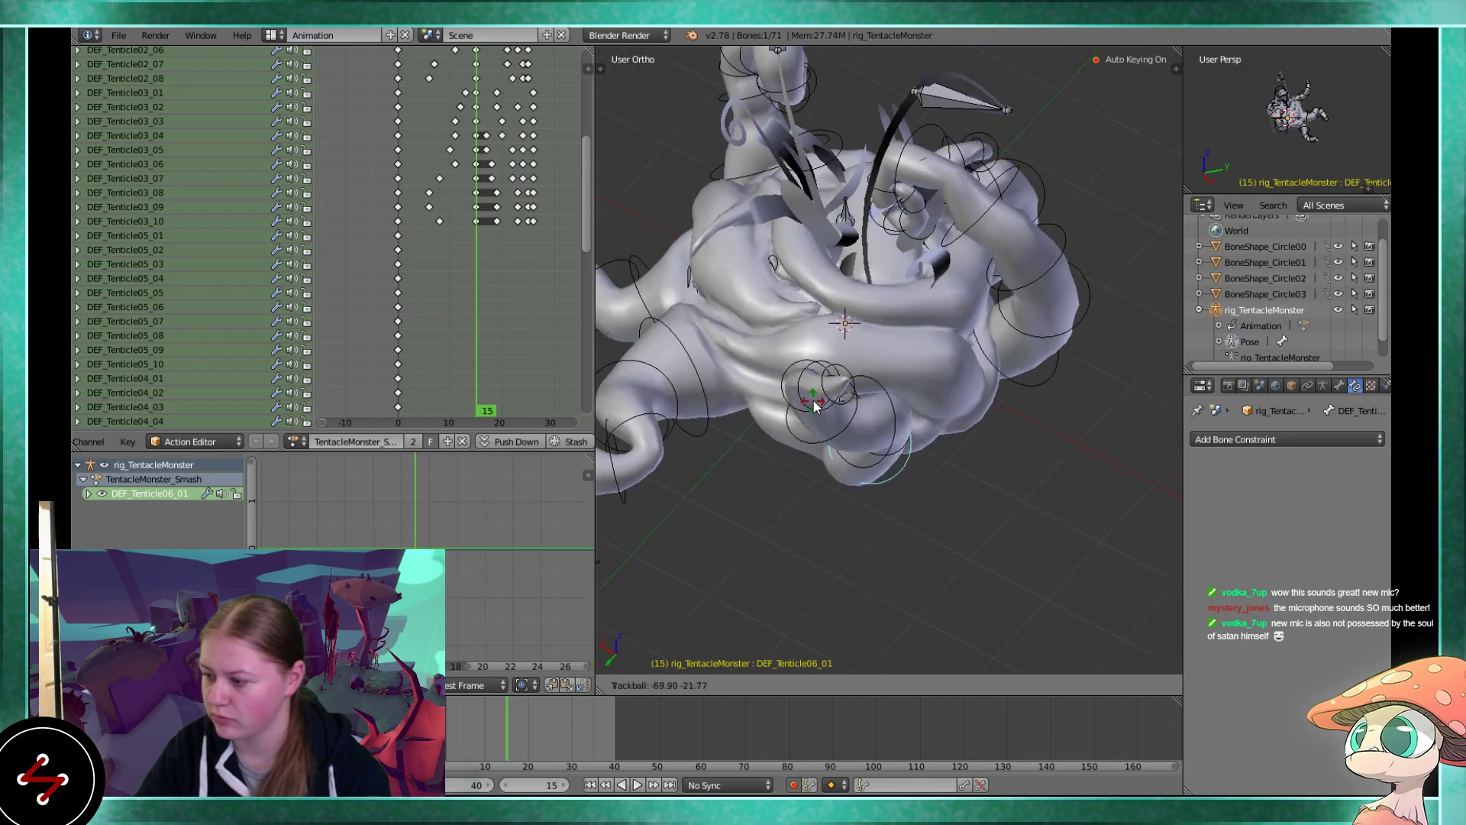
left_click(802, 386)
middle_click_drag(936, 415, 968, 368)
key("r")
left_click(996, 421)
middle_click_drag(996, 422, 767, 522)
key("r")
key("r")
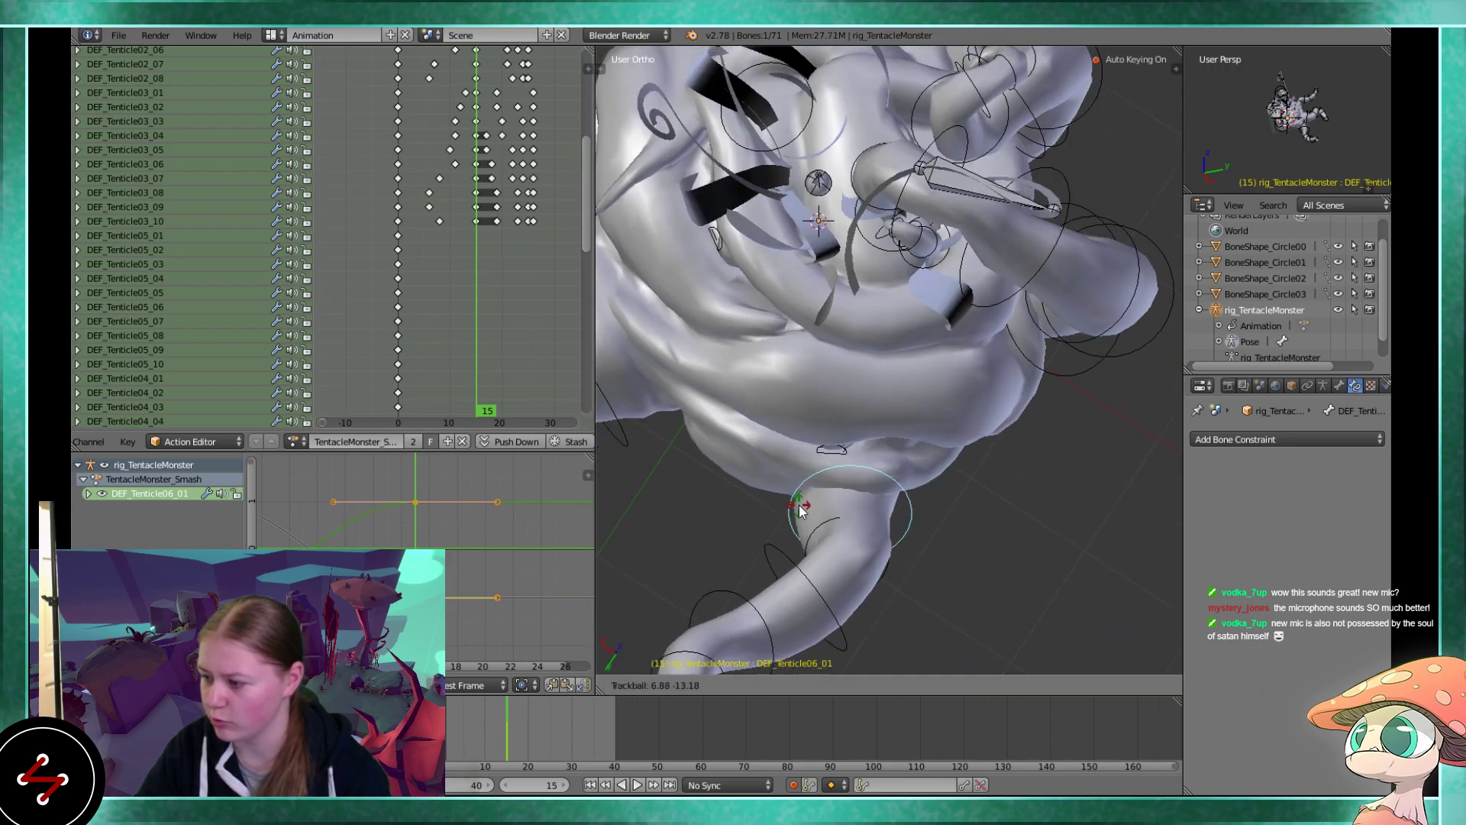
left_click(832, 520)
Refine DEF_Tenticle06_01's rotation at frame 15 so the tentacle stands upright beside the body
right_click(805, 519)
middle_click_drag(805, 520, 718, 381)
key("r")
left_click(816, 434)
middle_click_drag(815, 434, 926, 517)
key("r")
key("r")
left_click(955, 458)
key("r")
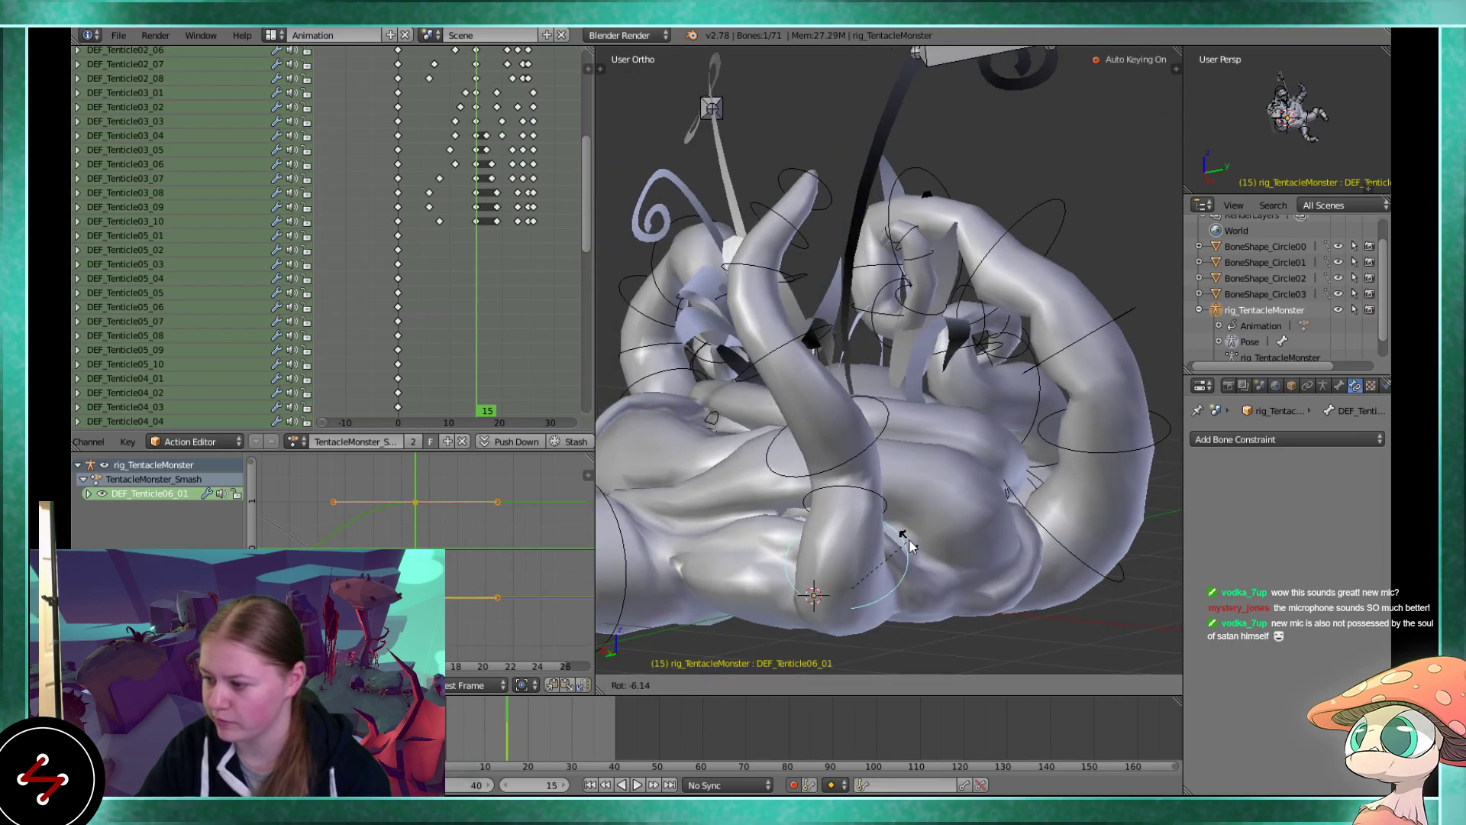
left_click(886, 472)
Rotate DEF_Tenticle06_01 and DEF_Tenticle06_03 freely at frame 15 to lean the upright tentacle in over the body
key("r")
key("r")
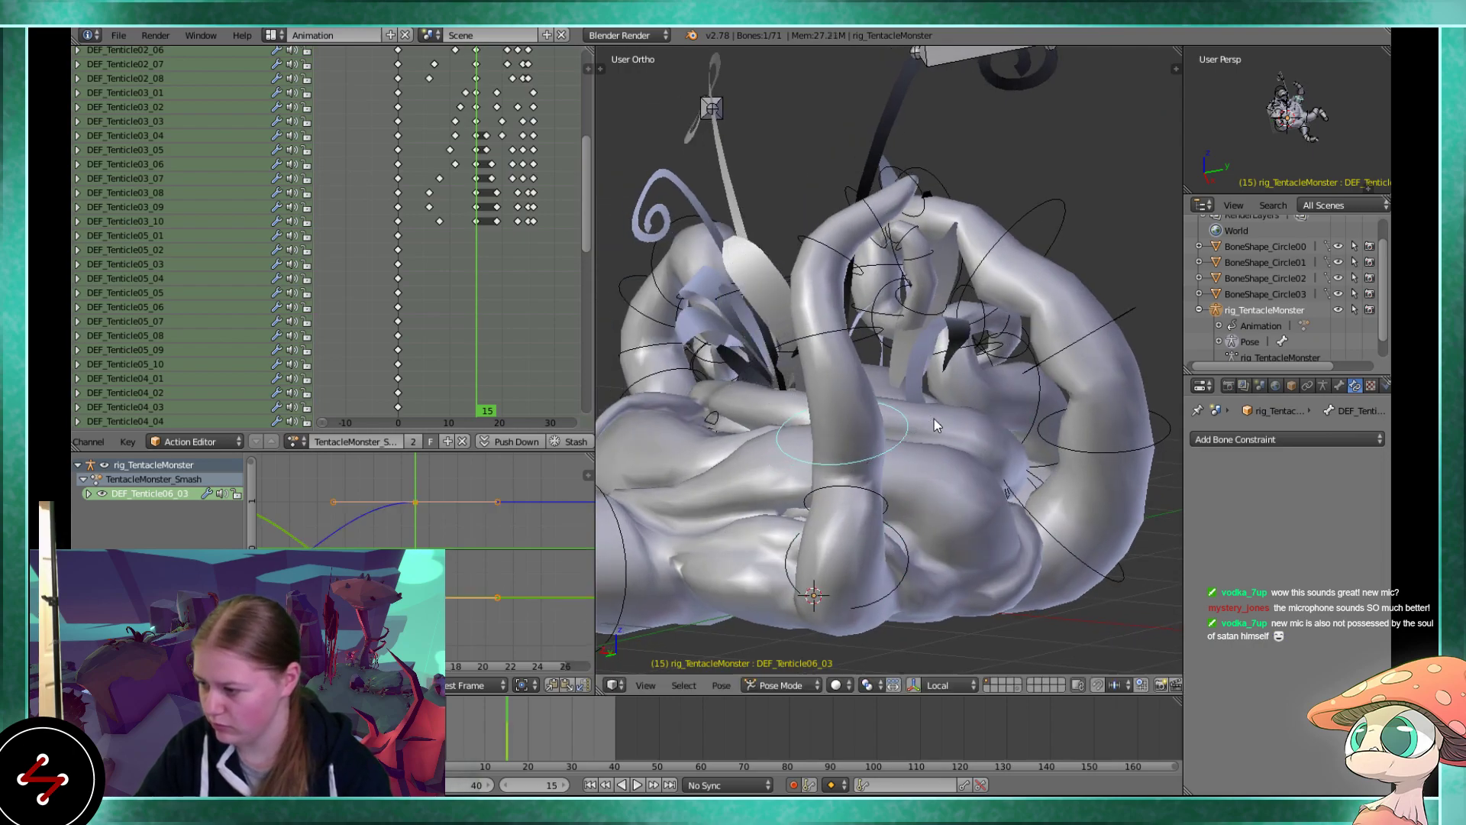
middle_click_drag(952, 374, 1019, 525)
key("r")
key("r")
right_click(897, 478)
key("r")
key("r")
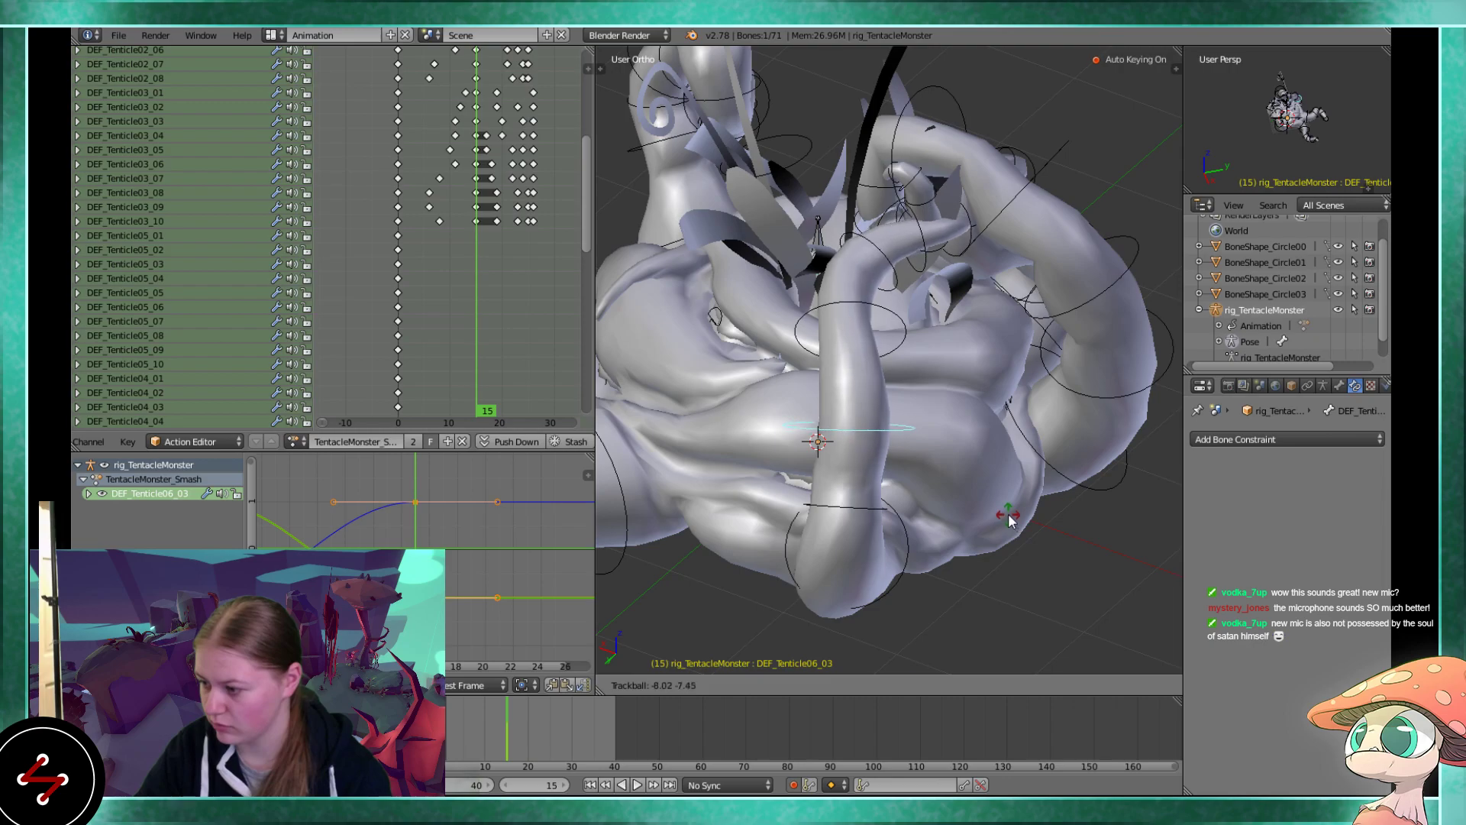
Rotate the tentacle's middle bones above DEF_Tenticle06_03 to arch it toward the creature's head
right_click(1010, 456)
right_click(905, 320)
middle_click_drag(970, 390, 870, 359)
key("r")
middle_click_drag(860, 438, 961, 509)
key("r")
left_click(873, 447)
right_click(956, 510)
middle_click_drag(813, 347, 825, 337)
Rotate DEF_Tenticle06_05 from above to turn the upper part of the tentacle inward
right_click(735, 406)
middle_click_drag(735, 406, 834, 437)
right_click(950, 409)
middle_click_drag(951, 410, 924, 513)
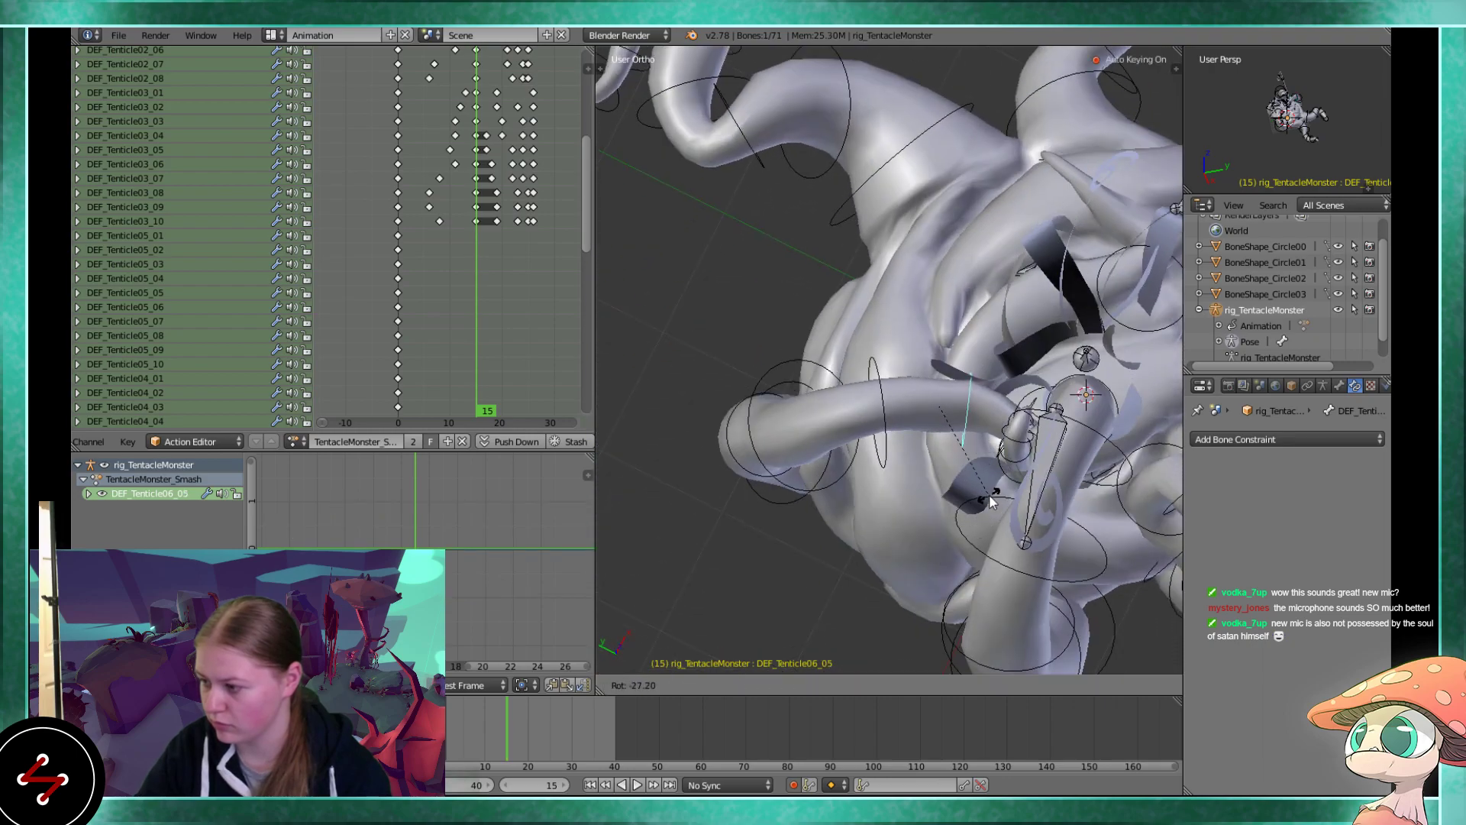
middle_click_drag(946, 483, 854, 486)
right_click(865, 395)
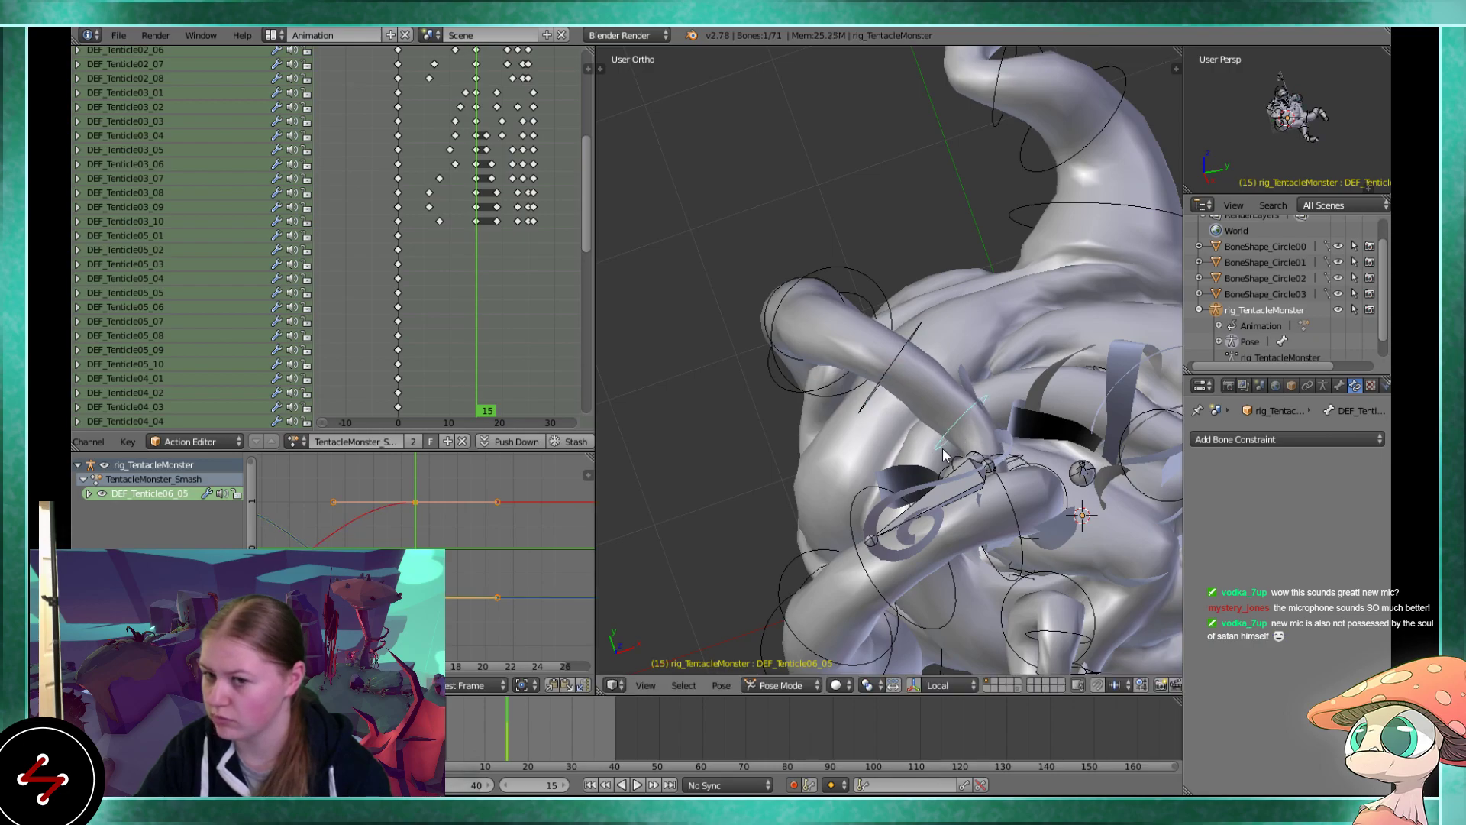
key("r")
left_click(952, 453)
Rotate DEF_Tenticle06_06 to continue the tentacle's bend toward its tip
middle_click_drag(952, 453, 951, 304)
middle_click_drag(880, 431, 954, 371)
right_click(917, 387)
right_click(975, 360)
key("r")
left_click(956, 420)
middle_click_drag(956, 420, 756, 463)
right_click(871, 422)
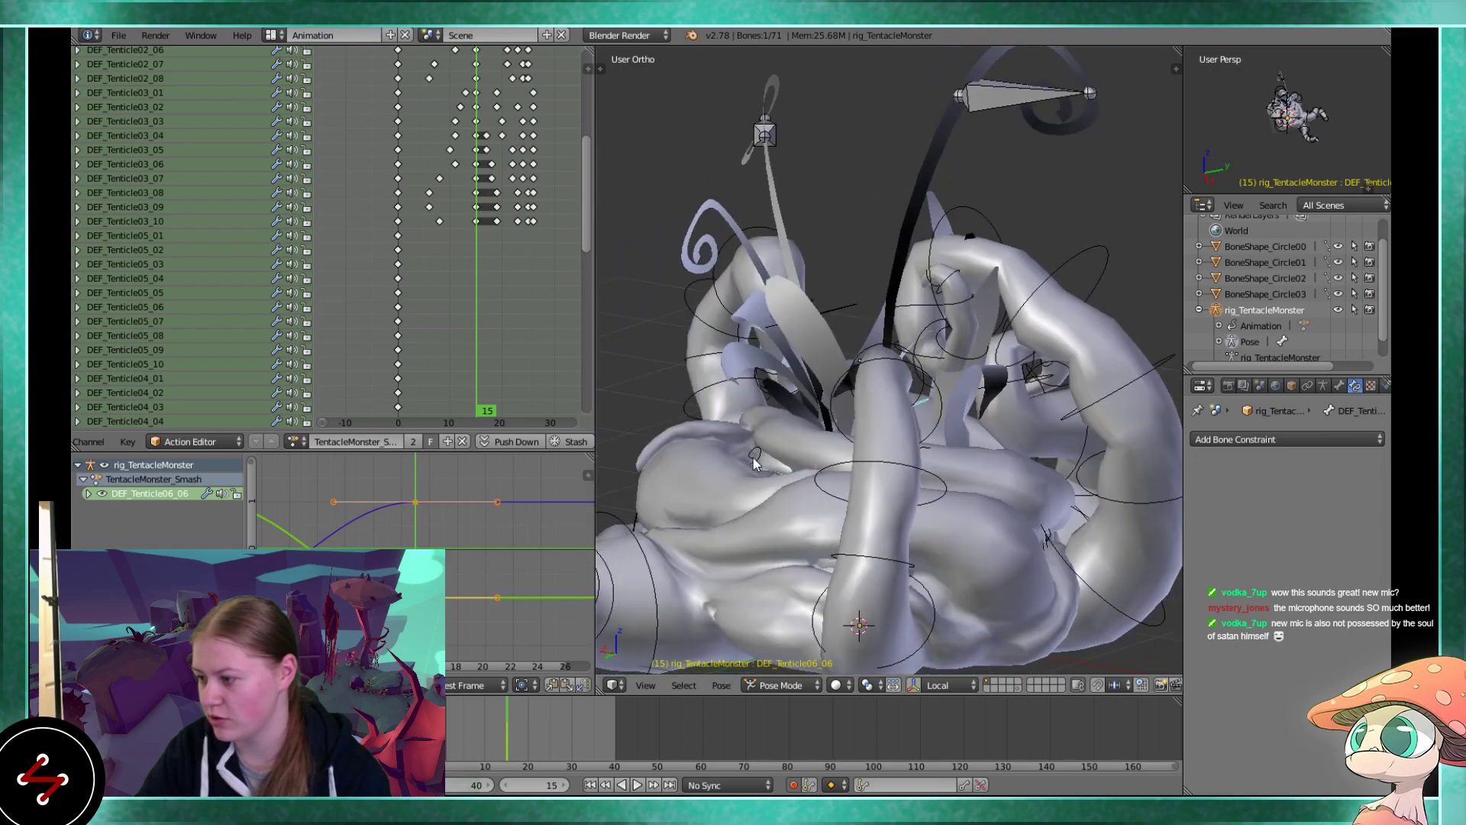
Refine the rotation of the bones around DEF_Tenticle06_04 to smooth the tentacle's arch at frame 15
middle_click_drag(892, 457, 944, 465)
key("r")
right_click(821, 468)
right_click(923, 436)
key("r")
left_click(979, 385)
middle_click_drag(979, 385, 988, 461)
right_click(975, 418)
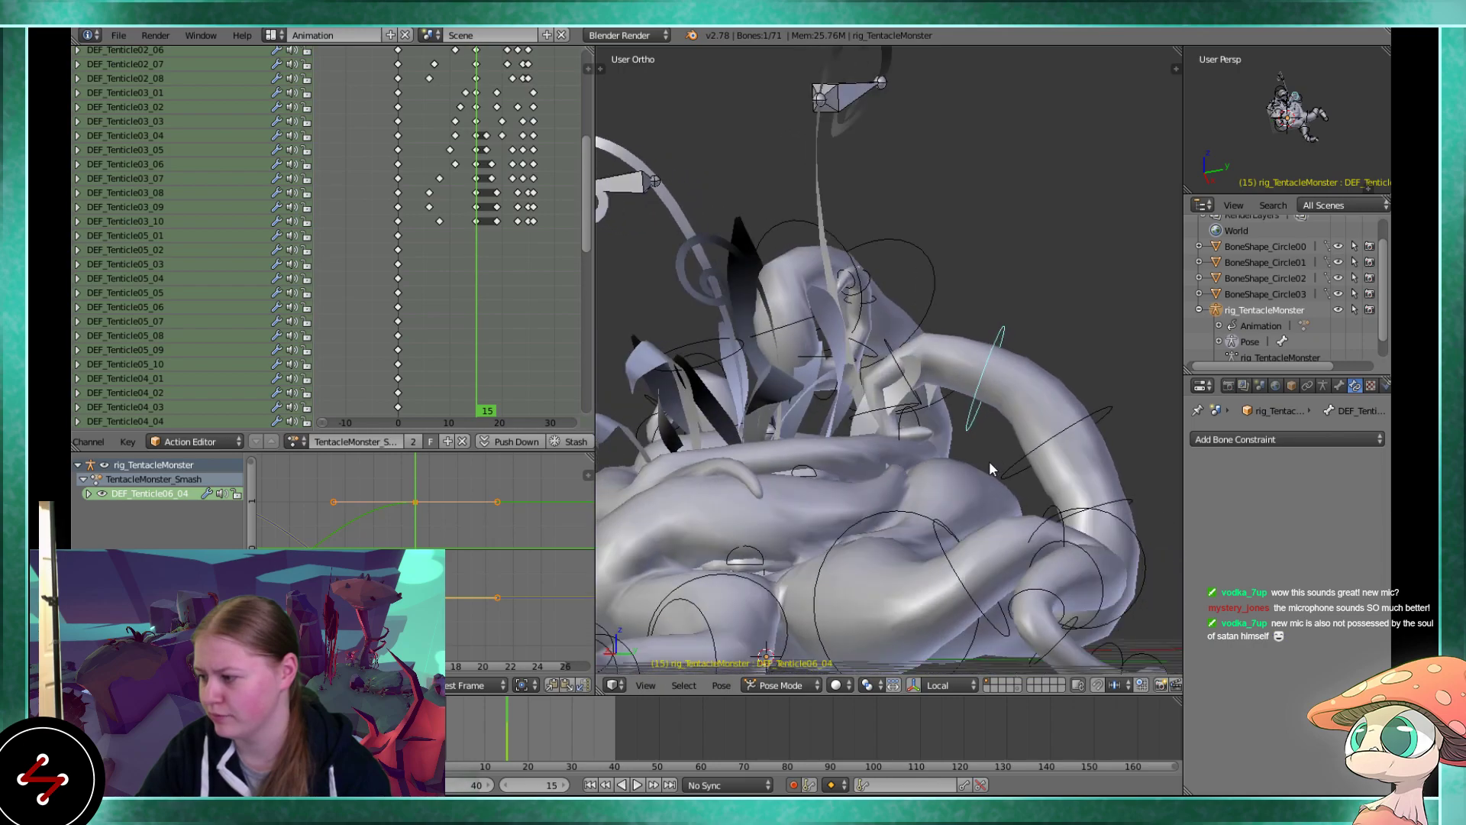
Rotate DEF_Tenticle06_05 and the neighbouring bone toward the tip to tighten the tentacle's downward bend
right_click(886, 411)
key("r")
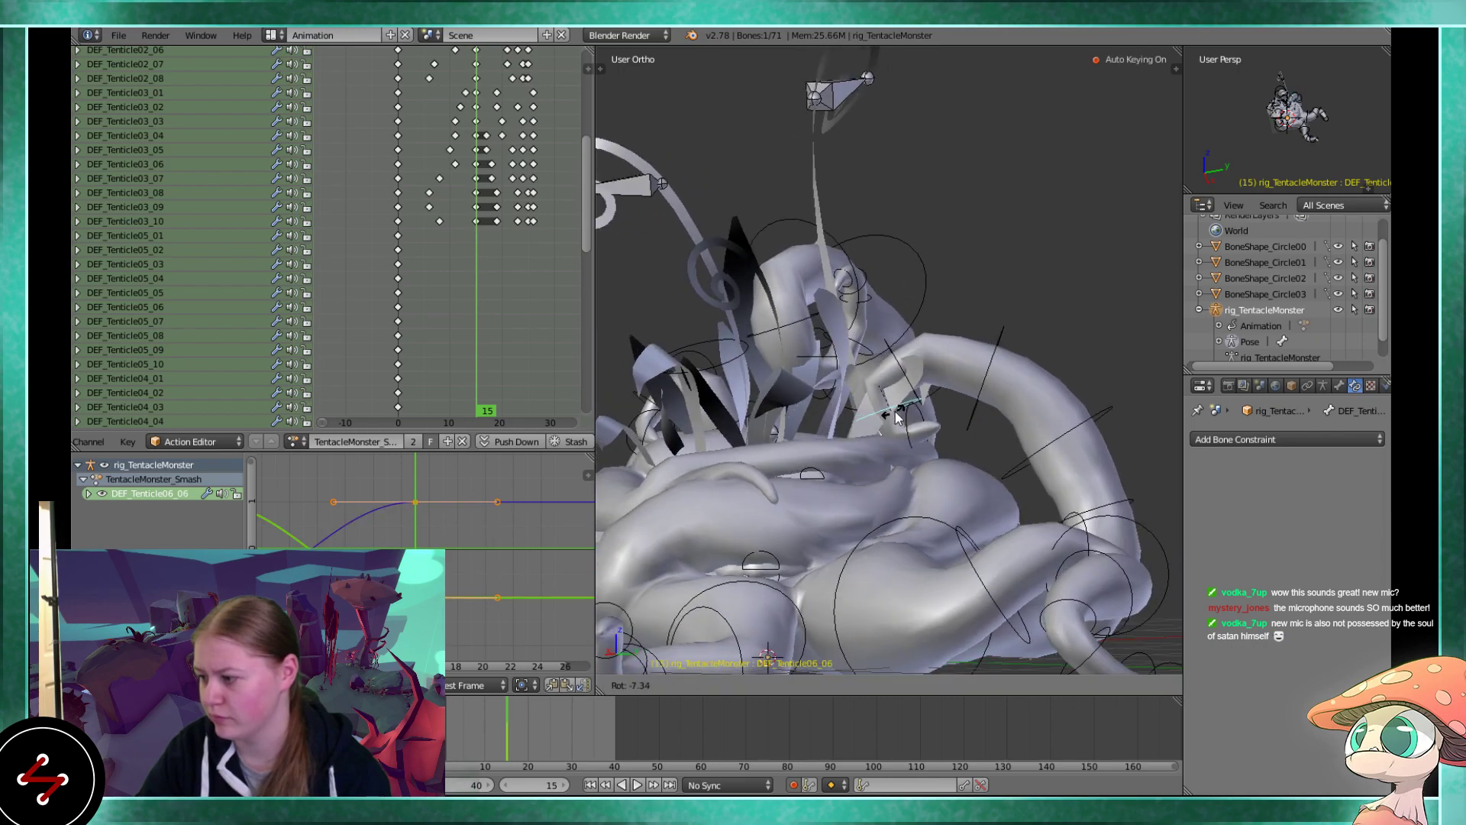
left_click(901, 386)
right_click(900, 369)
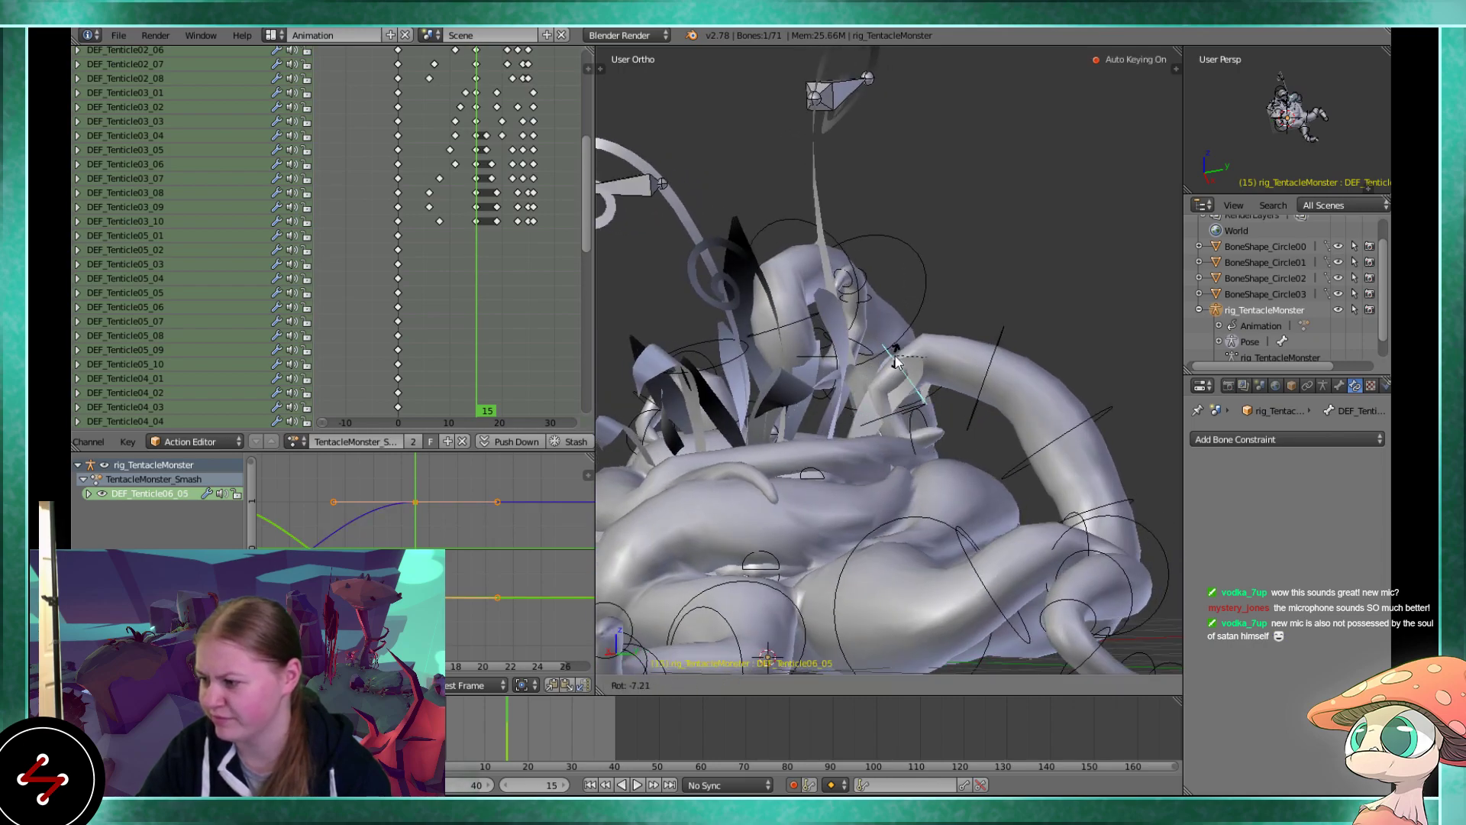
Rotate the last bones of the DEF_Tenticle06 chain to curl the tentacle's tip outward above the body
right_click(942, 428)
mouse_move(942, 430)
middle_mouse_down()
mouse_move(951, 412)
mouse_move(917, 399)
mouse_move(910, 469)
mouse_move(789, 465)
mouse_move(938, 430)
mouse_move(959, 443)
middle_mouse_up()
key("r")
left_click(951, 410)
right_click(910, 413)
key("r")
left_click(916, 401)
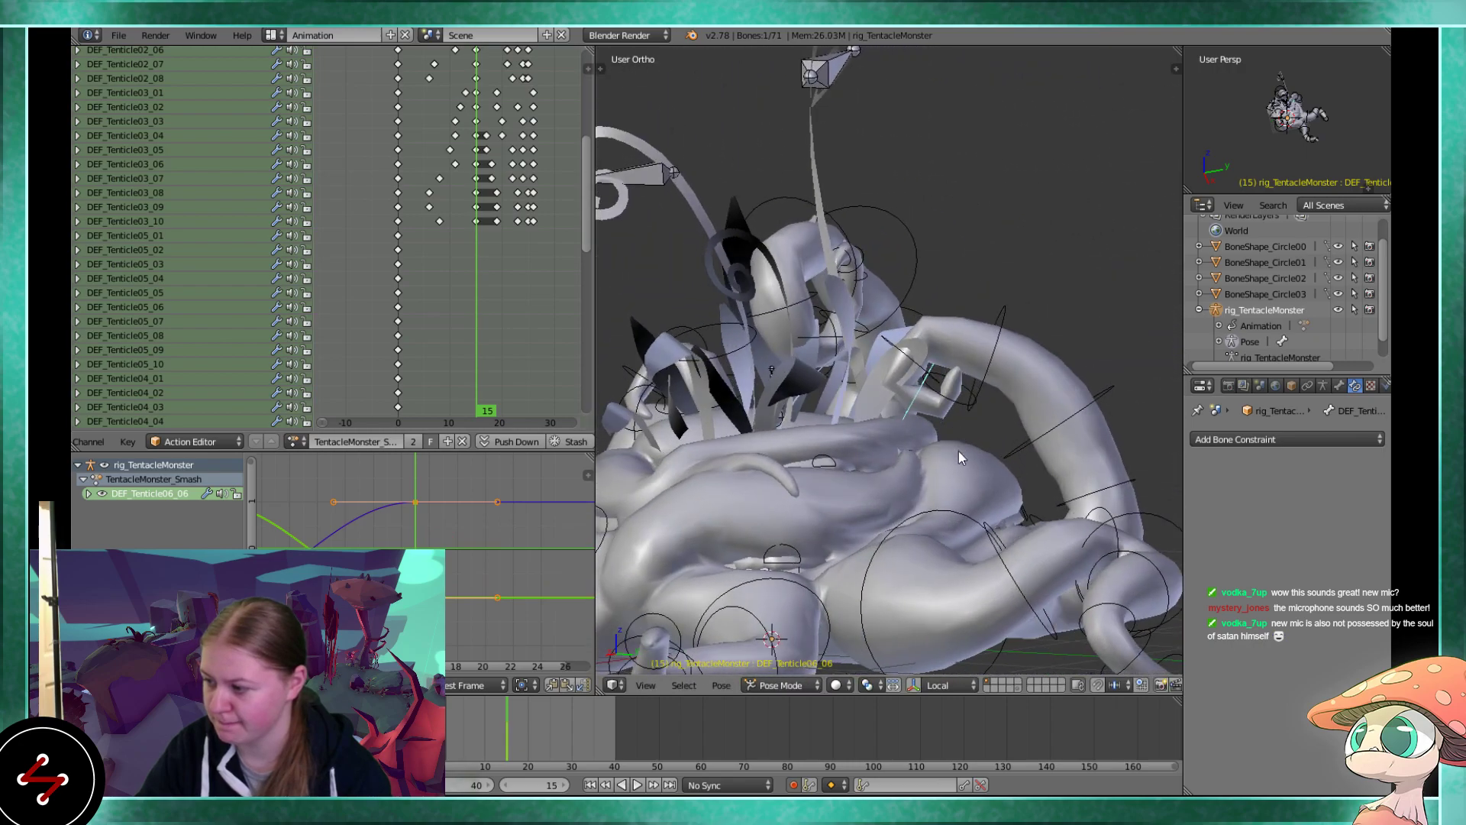
Play and scrub the smash animation to check the raised tentacle's motion up to frame 15
scroll(959, 443, "down", 5)
left_click(453, 726)
key("alt+a")
left_click_drag(452, 726, 506, 723)
Fine-tune DEF_Tenticle06_03's rotation at frame 15 and check the pose from several angles
mouse_move(1011, 388)
middle_mouse_down()
mouse_move(1016, 375)
mouse_move(1004, 430)
mouse_move(1002, 405)
middle_mouse_up()
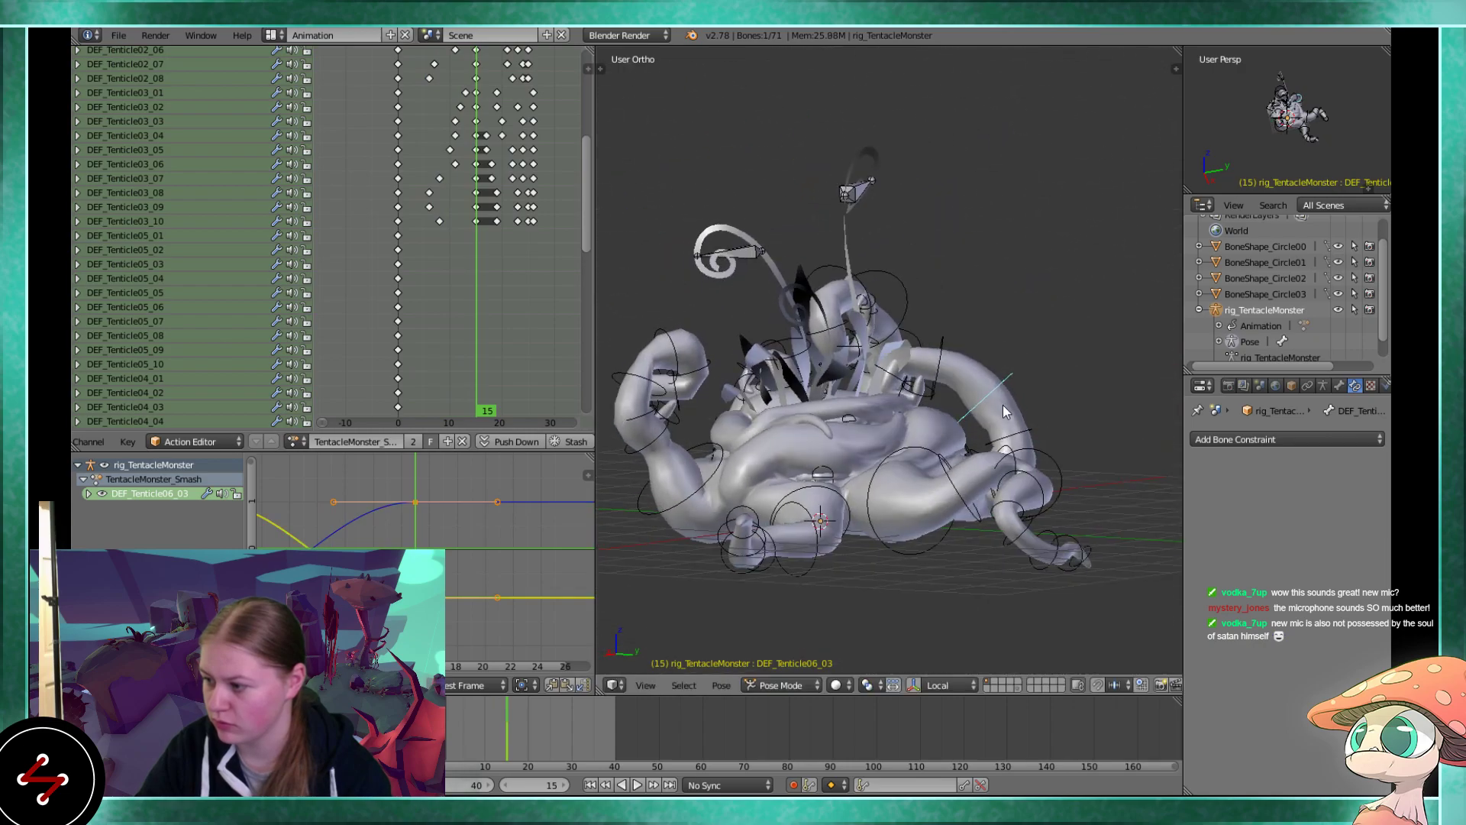
key("r")
left_click(1048, 376)
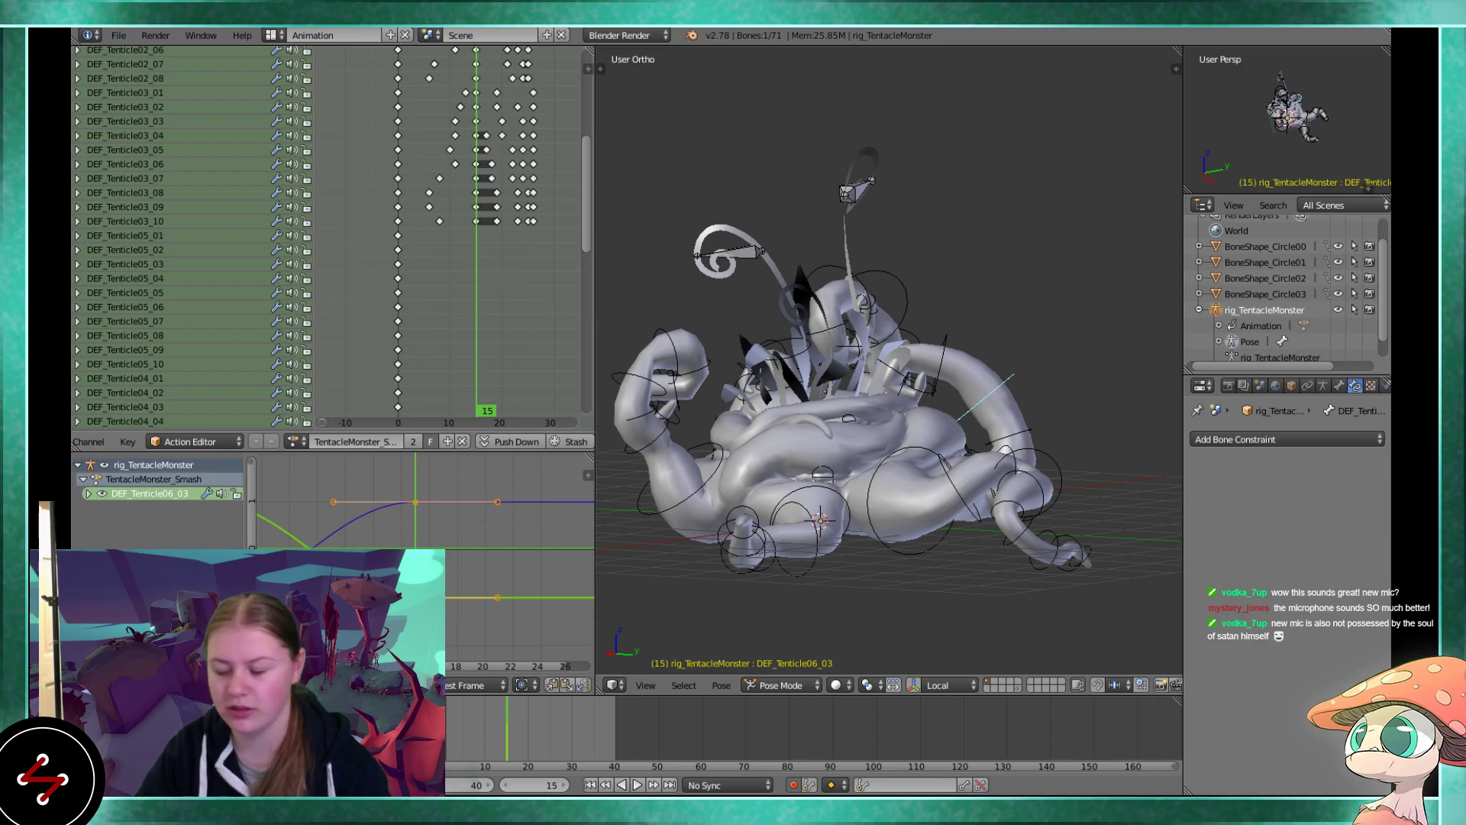
middle_click_drag(872, 415, 717, 481)
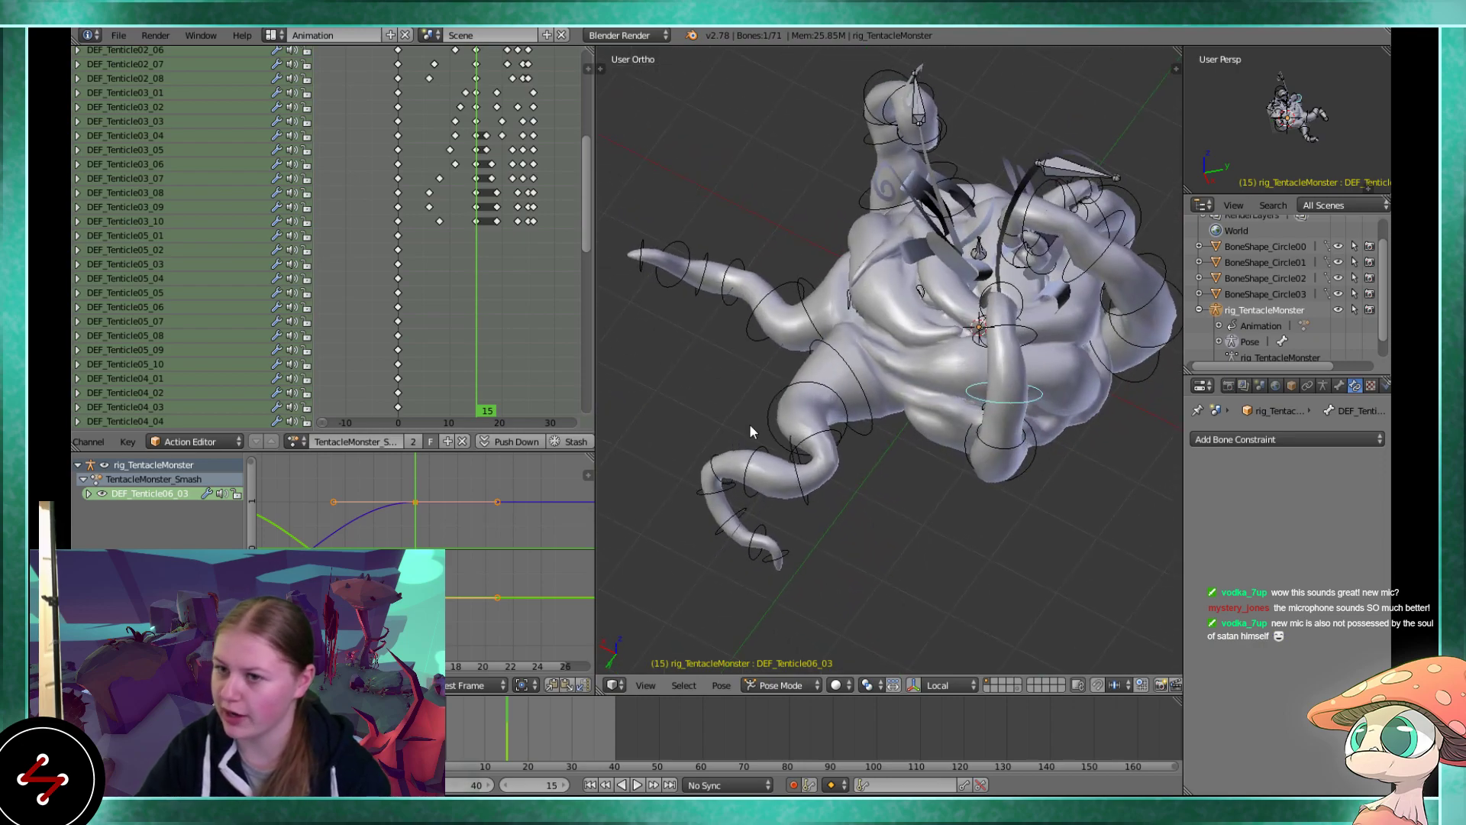
middle_click_drag(1013, 407, 840, 367)
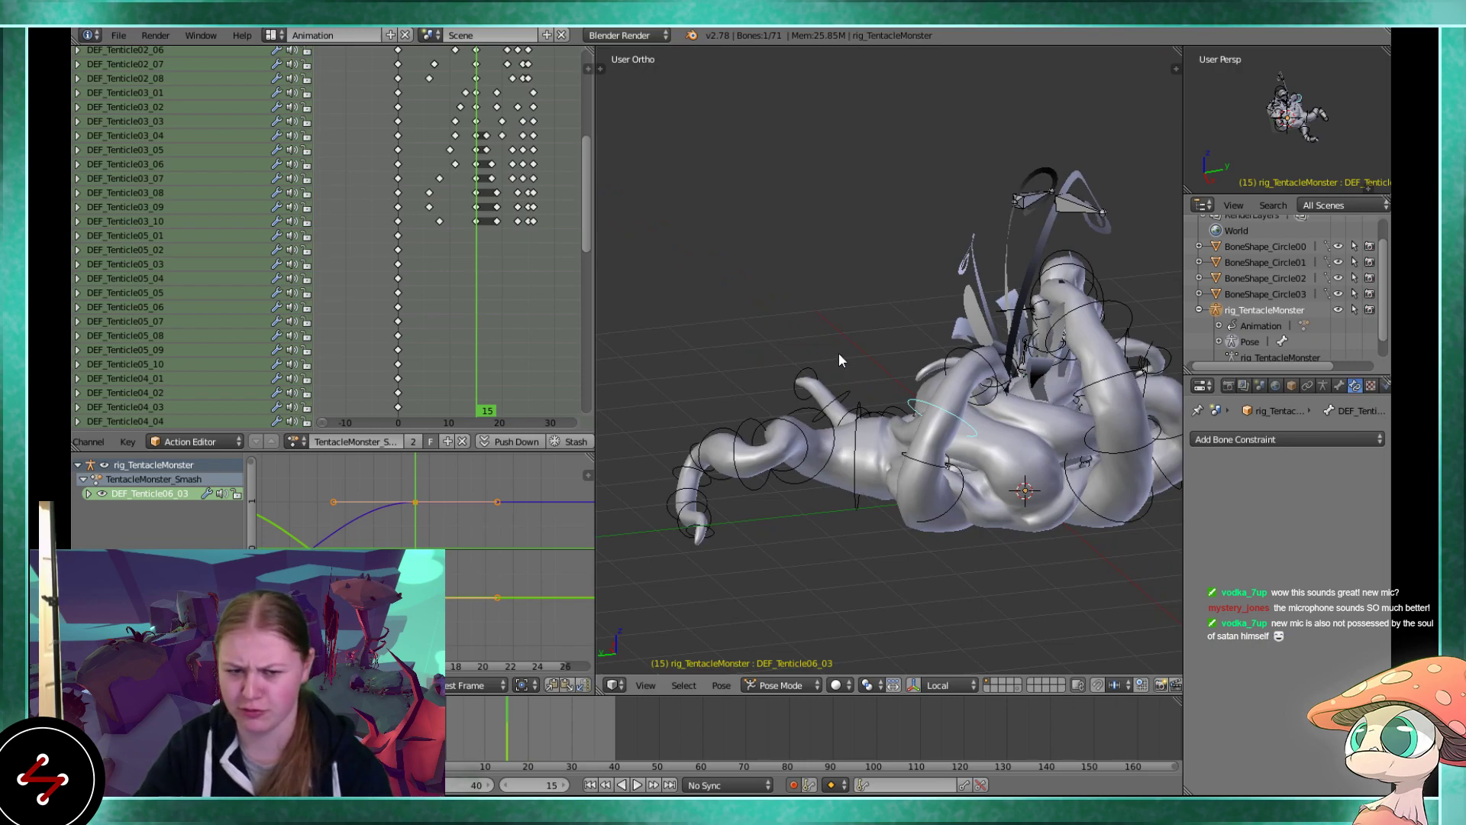